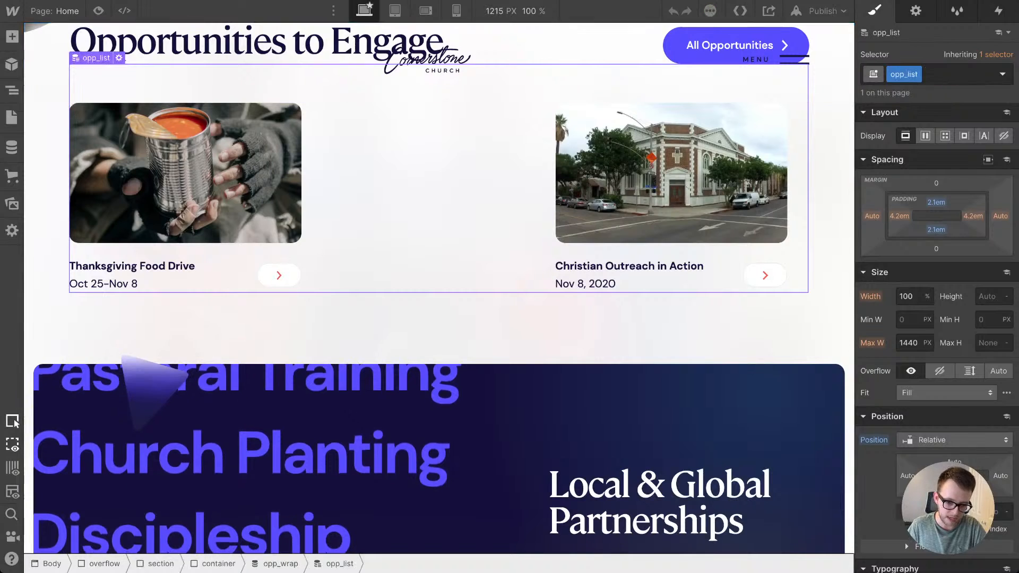
# Step: Open the Cornerstone Church Missions project in the Designer and go to the homepage's About Missions section
pyautogui.scroll(1, 428, 181)
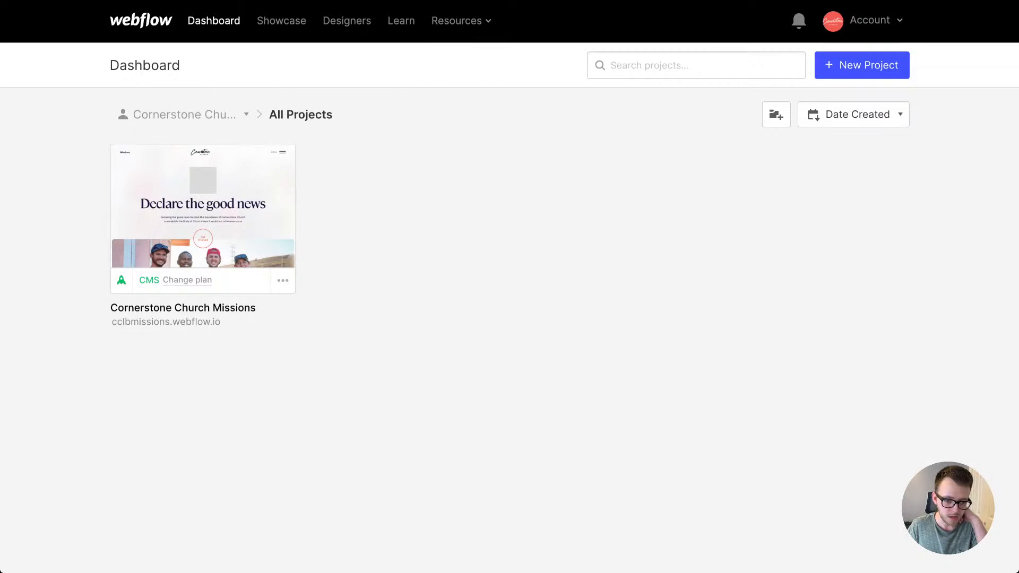
pyautogui.click(203, 205)
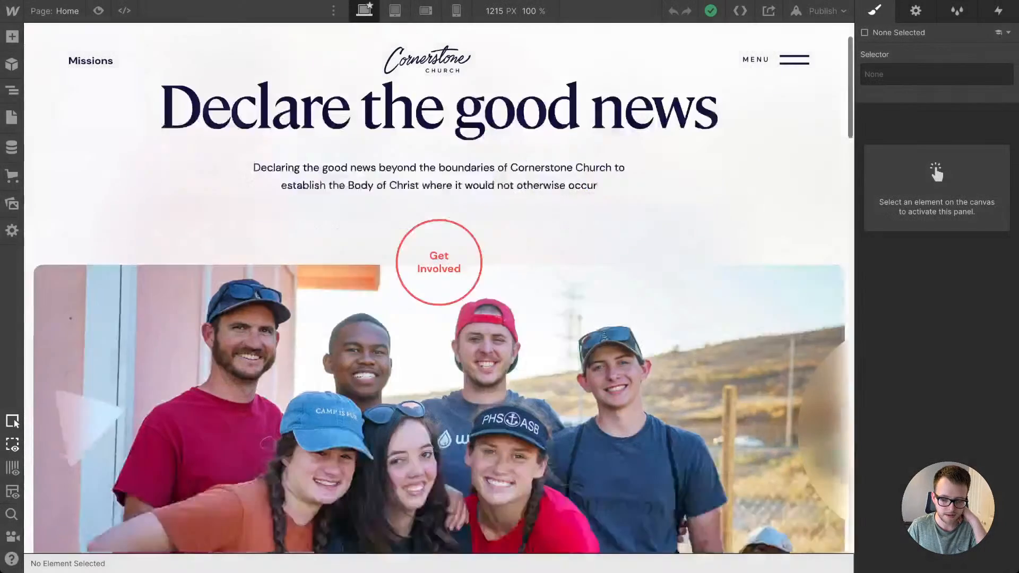
pyautogui.scroll(-15, 439, 288)
pyautogui.scroll(1, 247, 296)
pyautogui.scroll(-12, 247, 296)
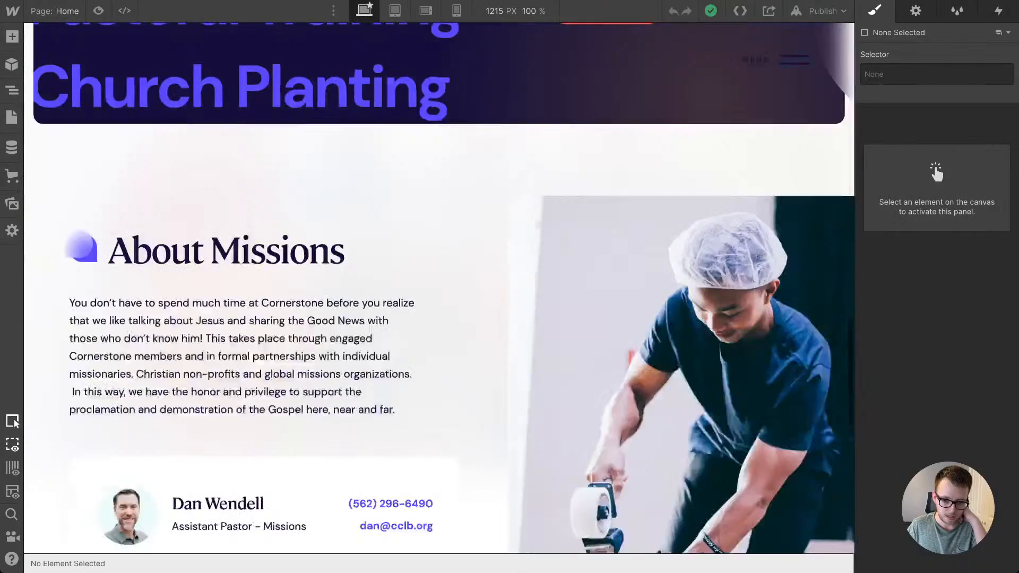
# Step: Examine the bio card and the layout, spacing and size settings of about_photo, about_image and their container in the About Missions section
pyautogui.click(246, 273)
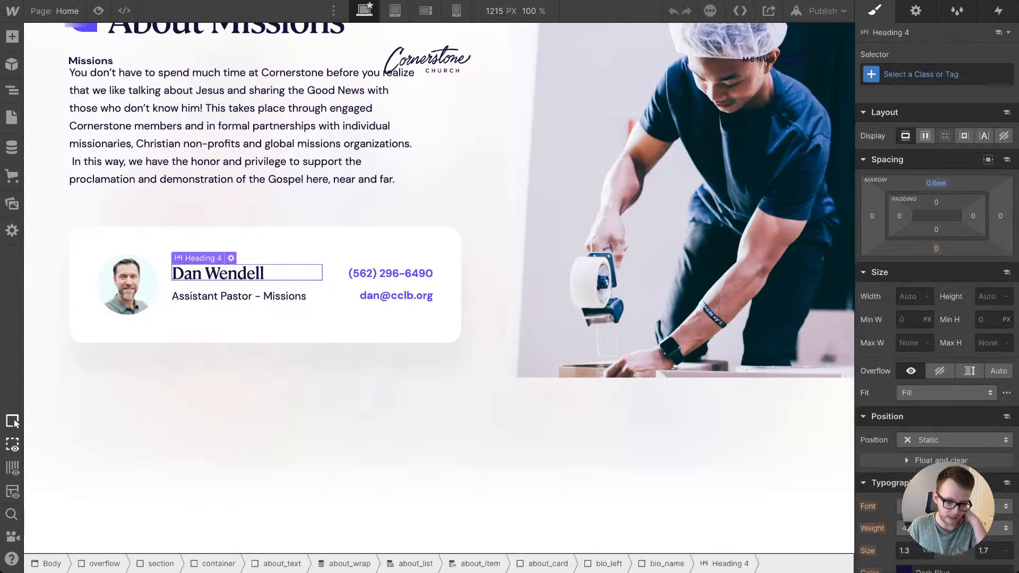
pyautogui.click(165, 285)
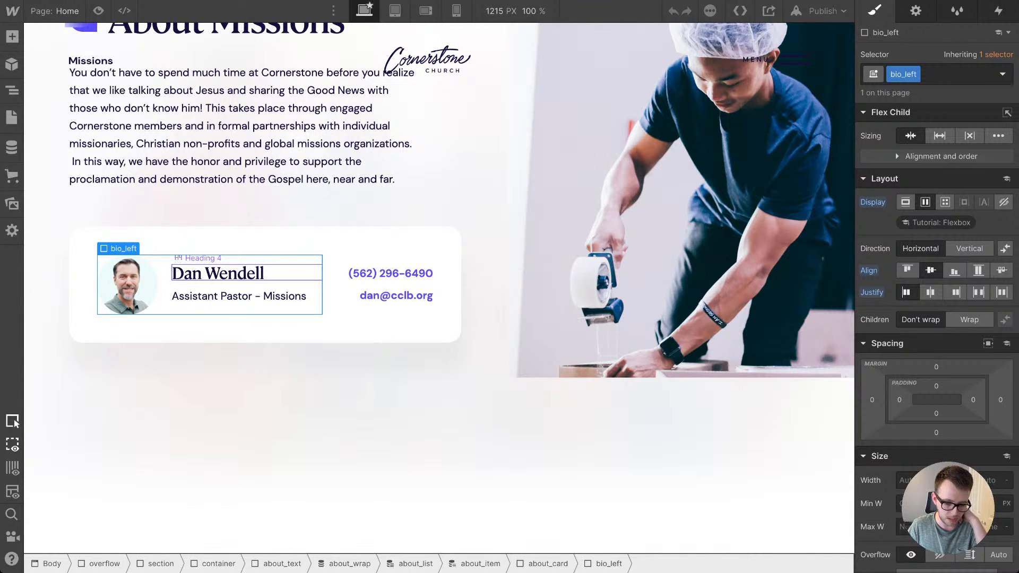
pyautogui.scroll(-3, 247, 273)
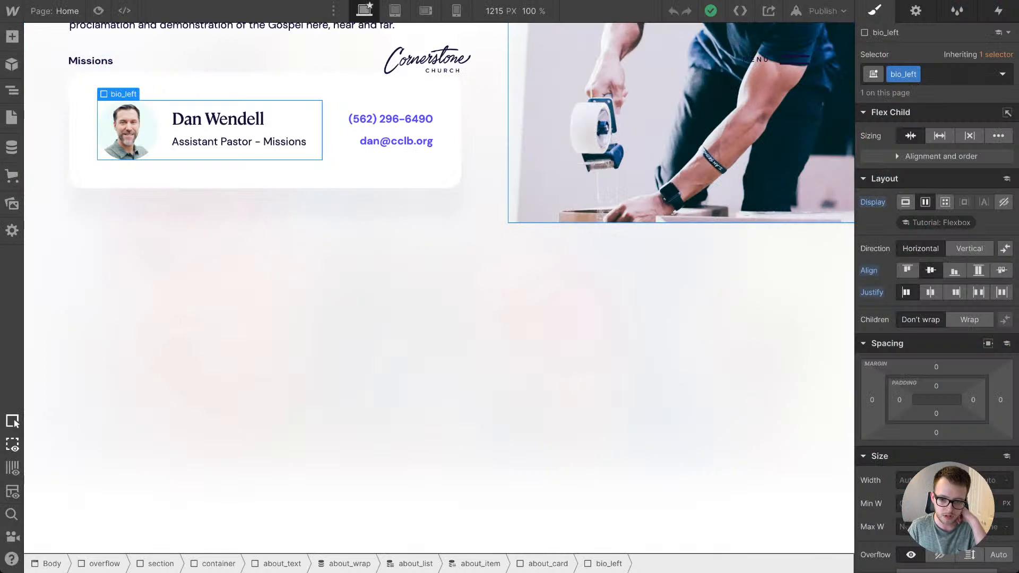
pyautogui.click(679, 132)
pyautogui.scroll(4, 679, 212)
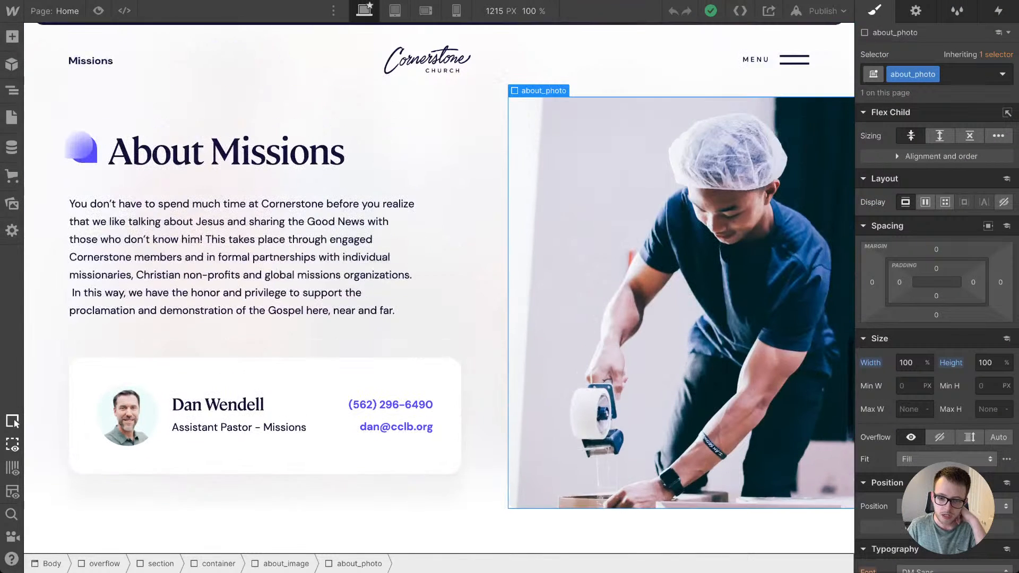
pyautogui.scroll(-4, 936, 319)
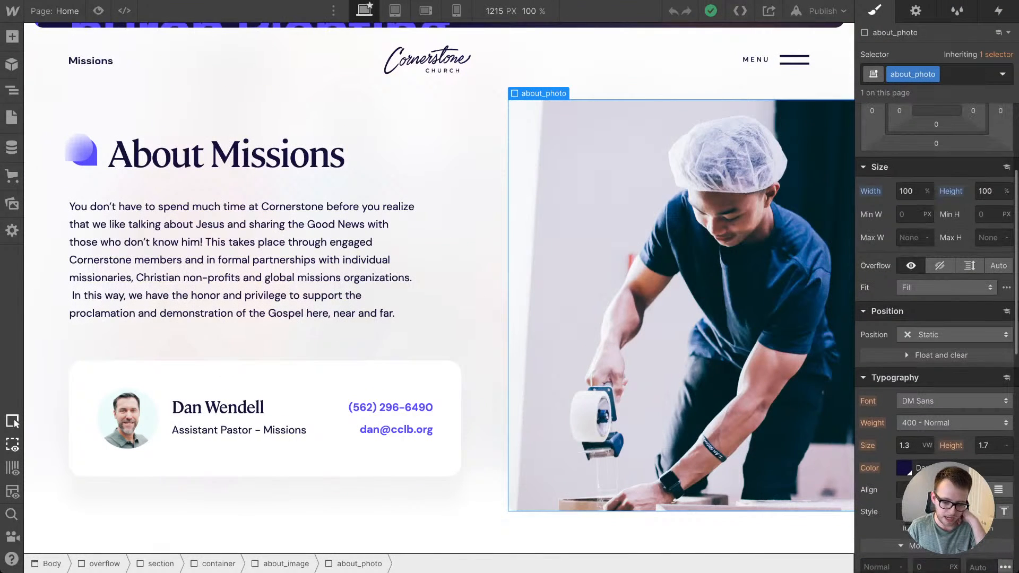
pyautogui.click(286, 564)
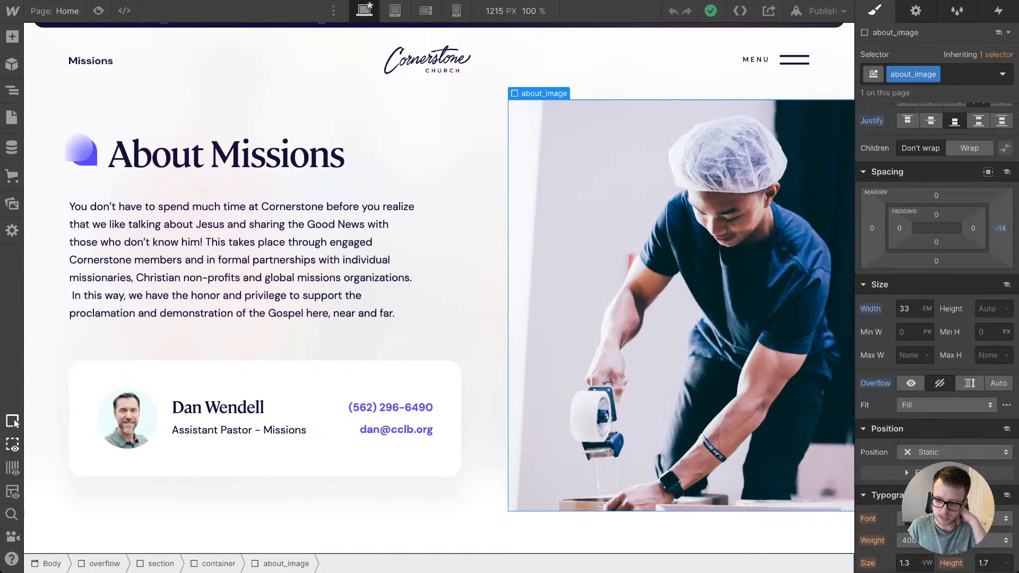
pyautogui.click(681, 306)
pyautogui.click(218, 564)
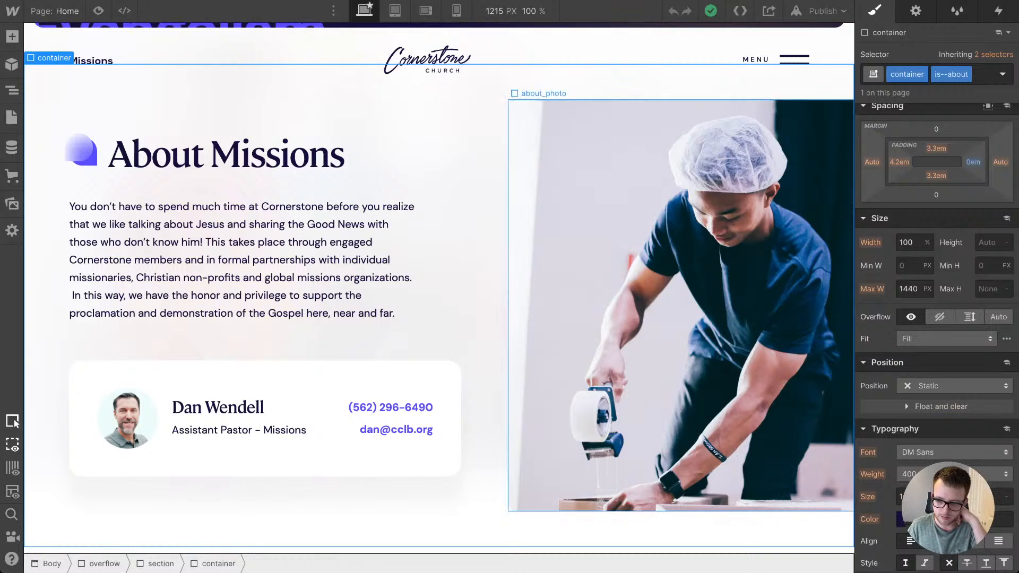
pyautogui.scroll(3, 937, 234)
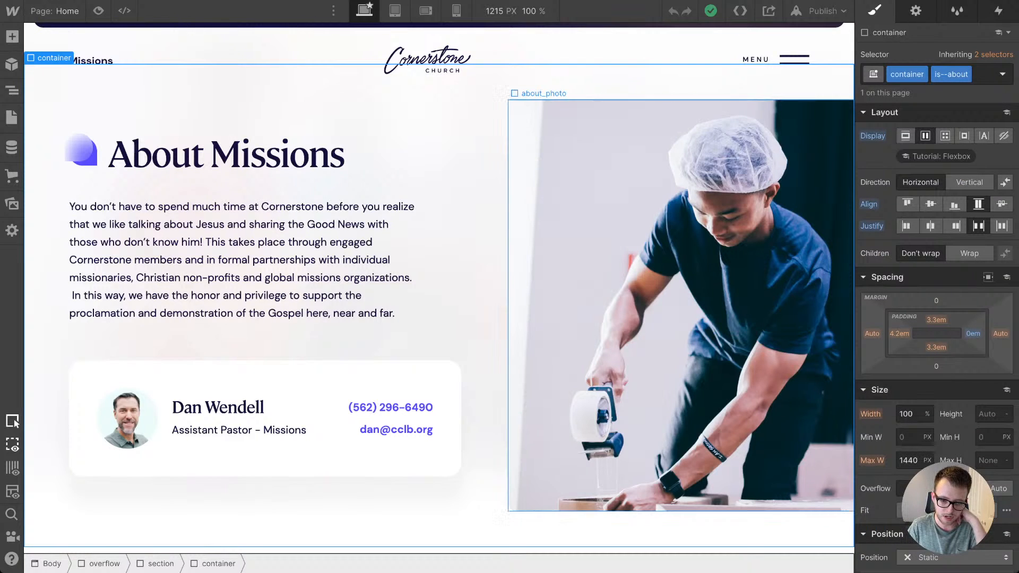
# Step: Duplicate the About Missions paragraph below itself within the same text element, separated by a blank line
pyautogui.click(315, 277)
pyautogui.hotkey('ctrl', 'a')
pyautogui.hotkey('ctrl', 'c')
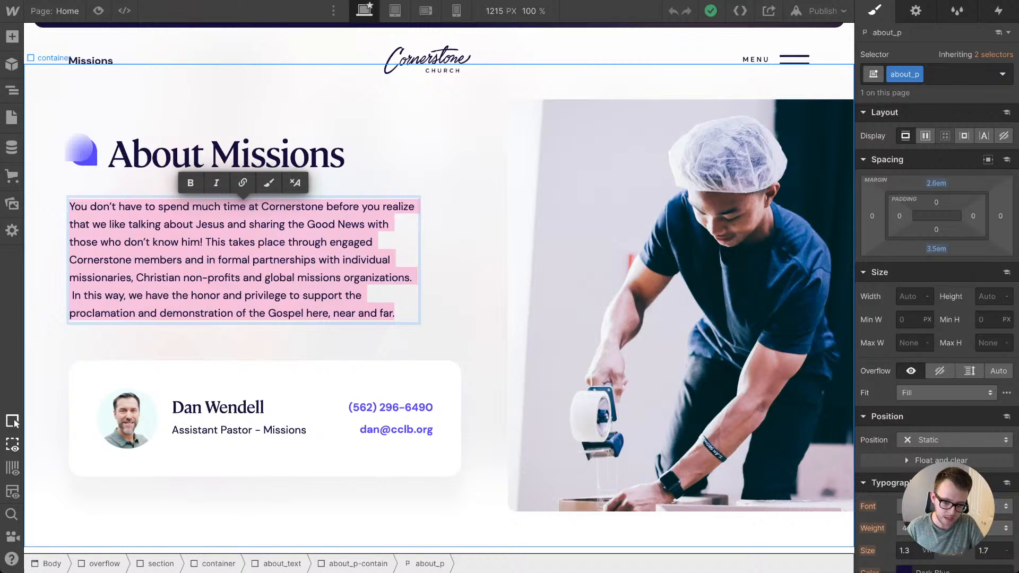
pyautogui.press('Right')
pyautogui.press('Return')
pyautogui.press('Return')
pyautogui.hotkey('ctrl', 'v')
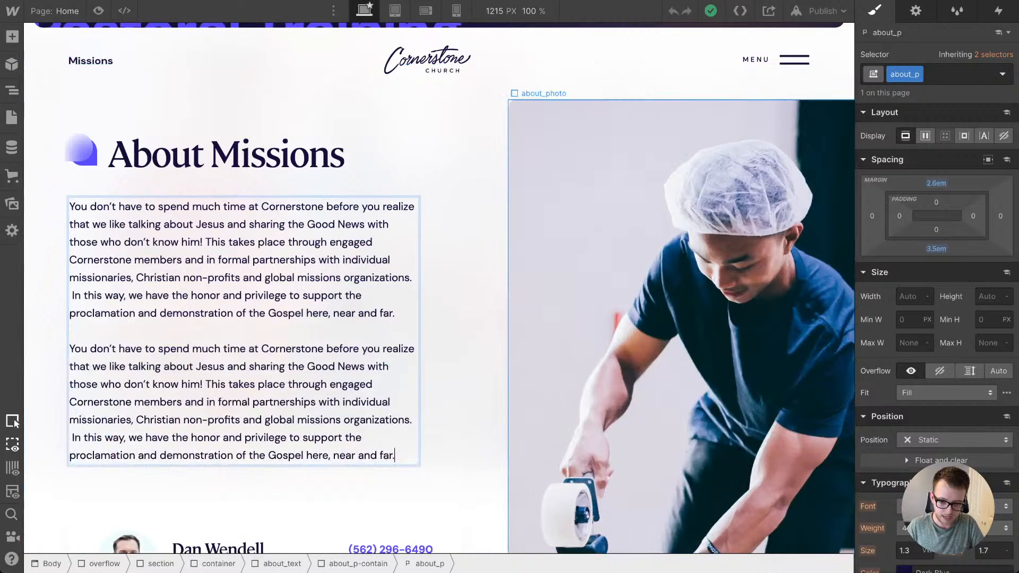
# Step: Delete the duplicated second paragraph from the About Missions text and finish editing it
pyautogui.scroll(-3, 440, 286)
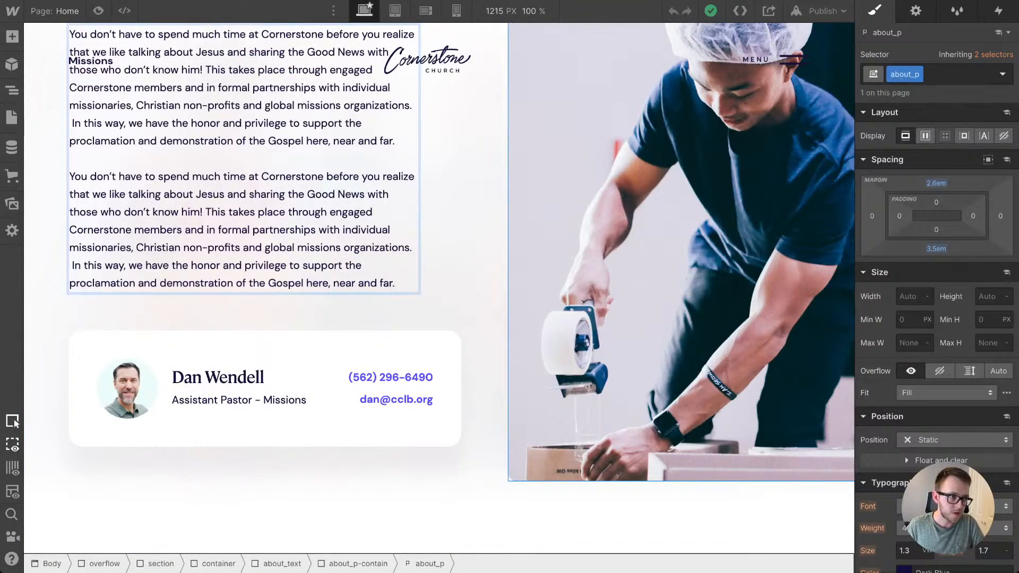
pyautogui.moveTo(395, 282); pyautogui.dragTo(118, 176)
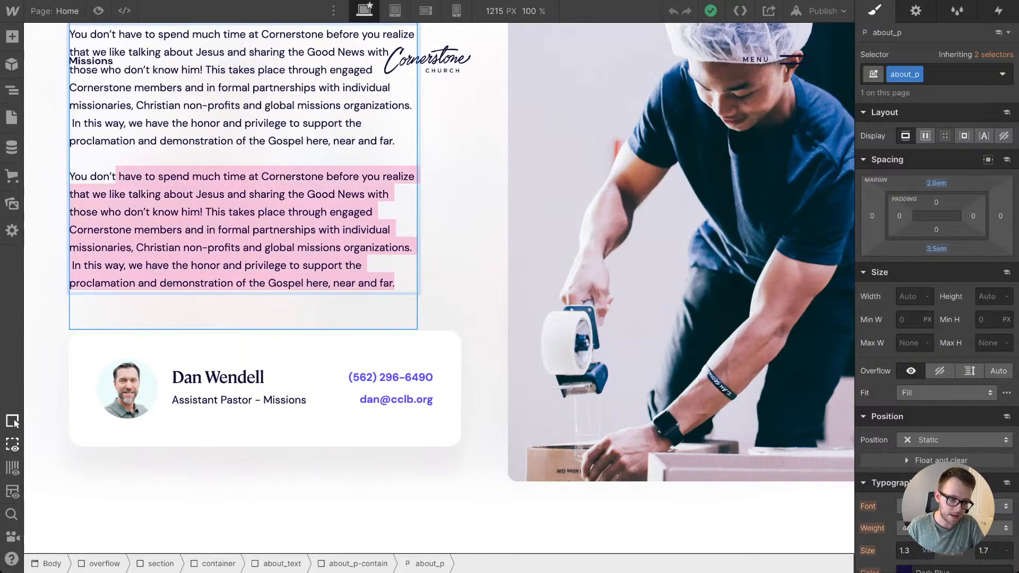
pyautogui.press('BackSpace')
pyautogui.press('BackSpace')
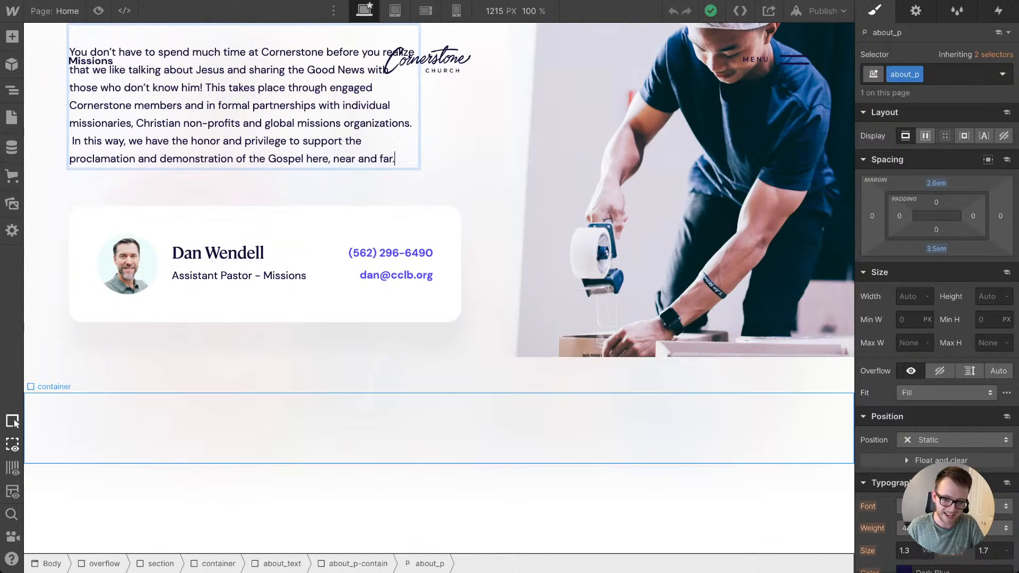
pyautogui.click(372, 419)
# Step: Set the about_photo element's height to 30% and check how its about_image wrapper shows behind it
pyautogui.scroll(5, 438, 319)
pyautogui.click(637, 340)
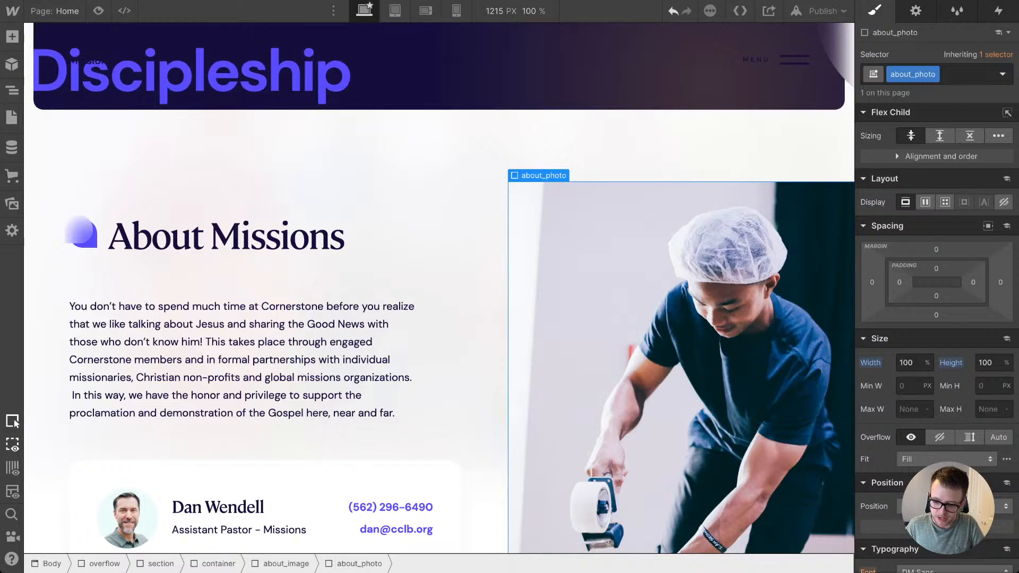
pyautogui.press('Up')
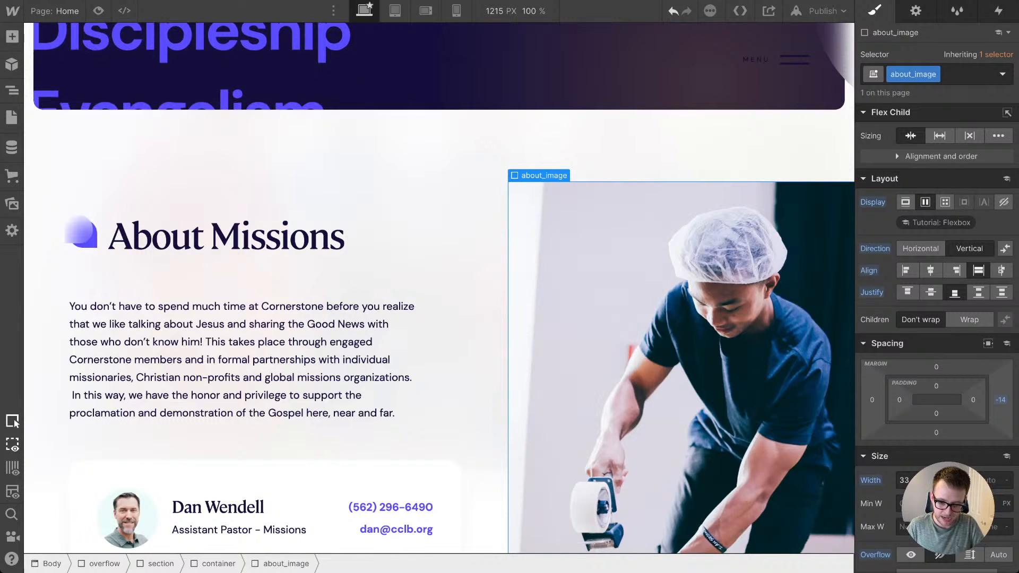
pyautogui.press('Down')
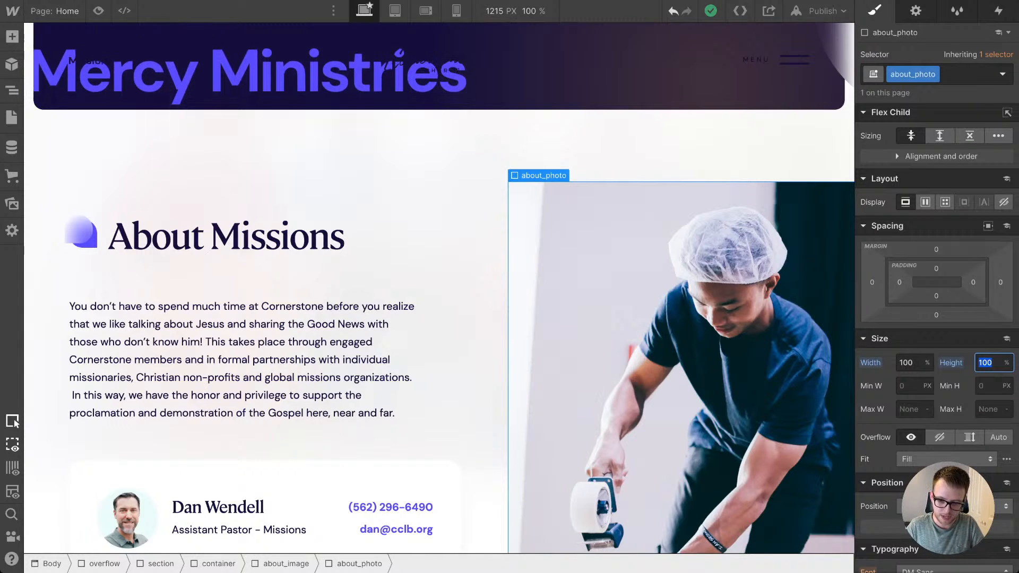
pyautogui.write('30')
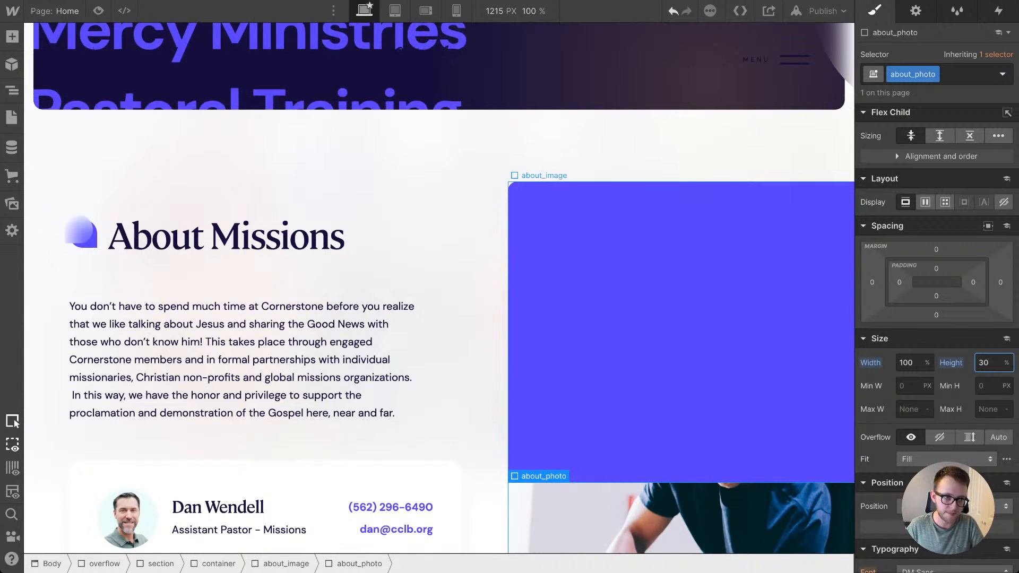
pyautogui.scroll(-2, 441, 287)
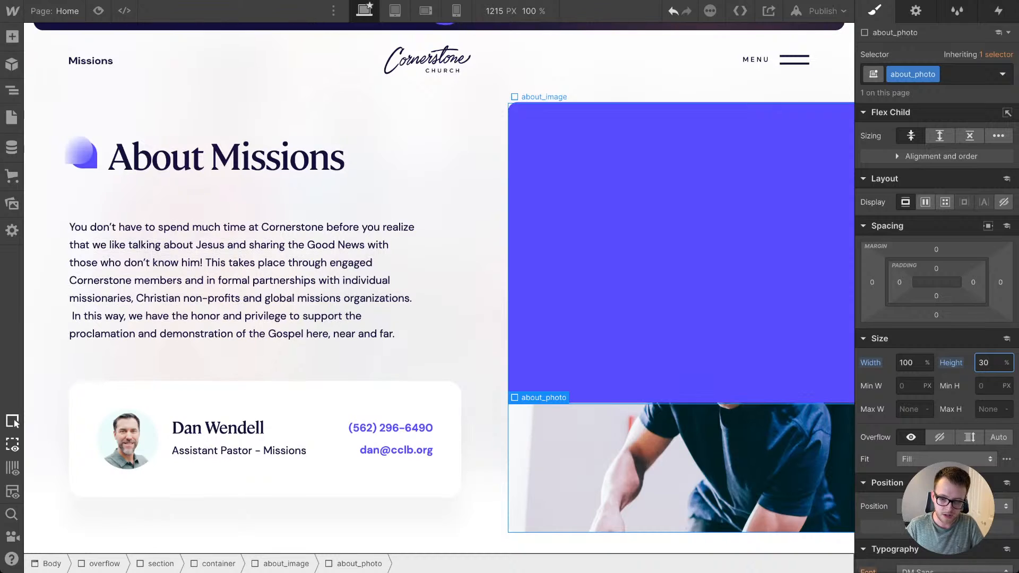
pyautogui.scroll(-2, 440, 287)
pyautogui.scroll(4, 440, 287)
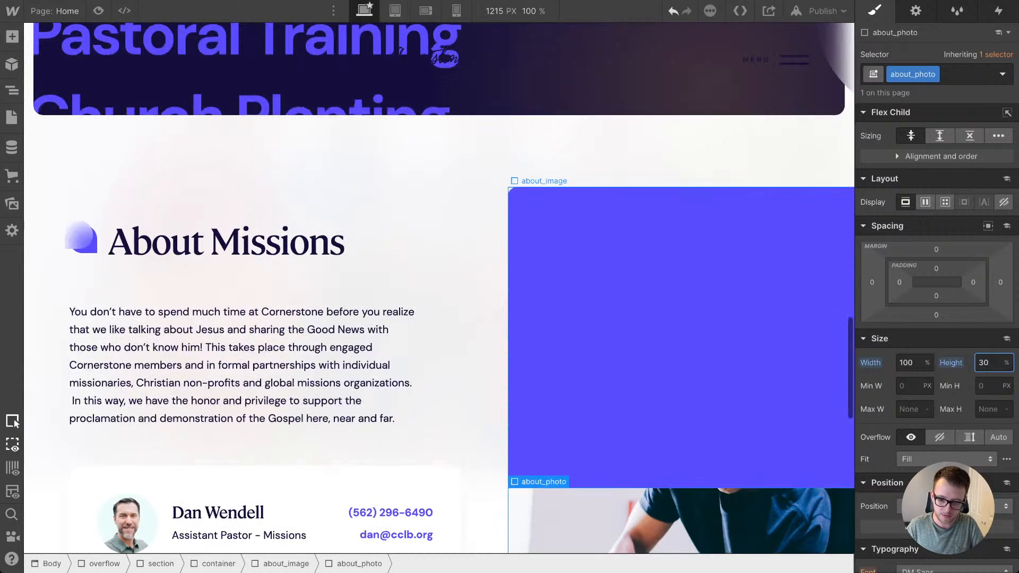
# Step: Set the about_photo element's height back to 100%
pyautogui.press('BackSpace')
pyautogui.press('BackSpace')
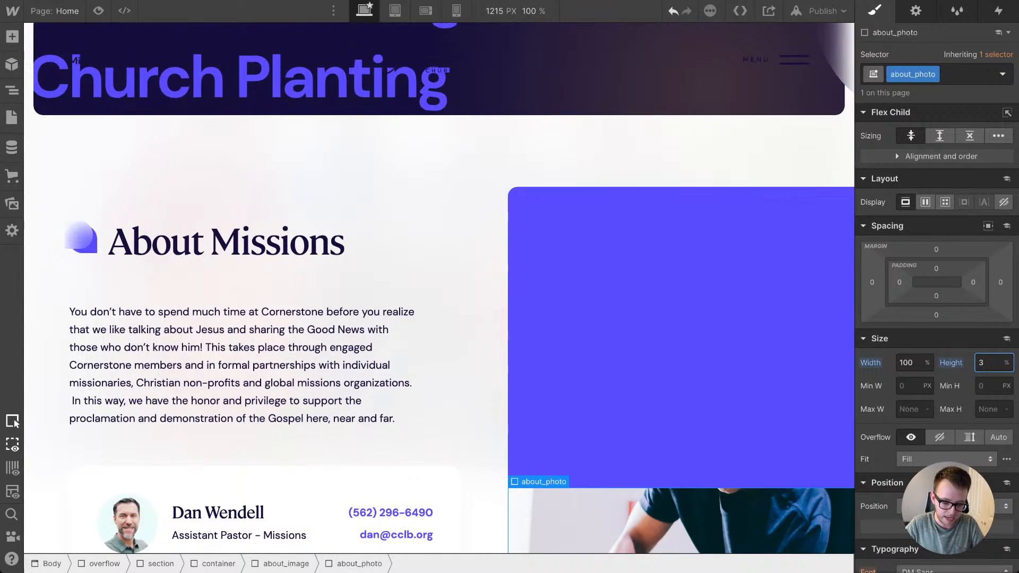
pyautogui.write('100')
pyautogui.press('Return')
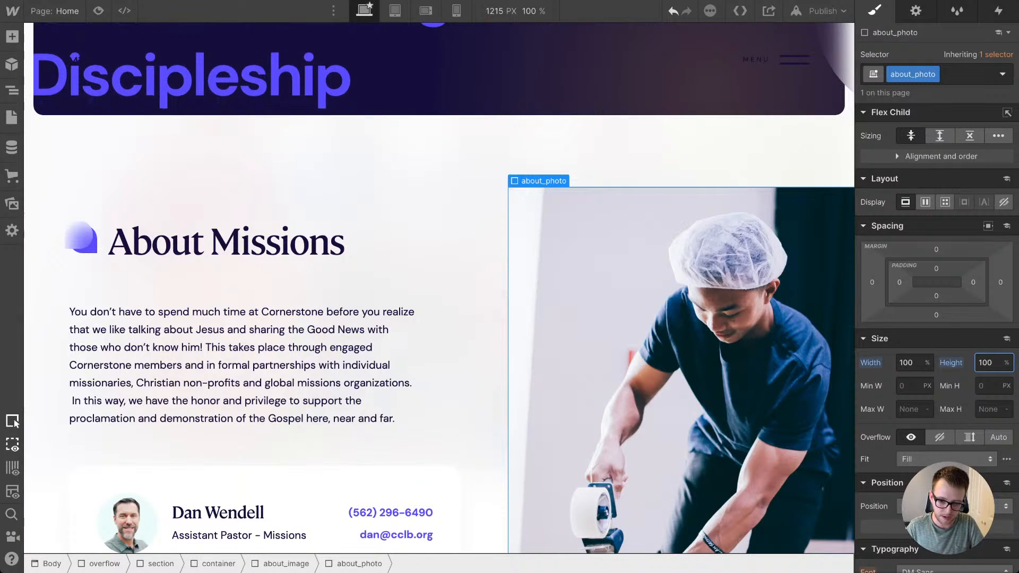
# Step: Add a Scroll into view trigger to the about_image wrapper and apply it to the about_image class
pyautogui.scroll(-1, 440, 286)
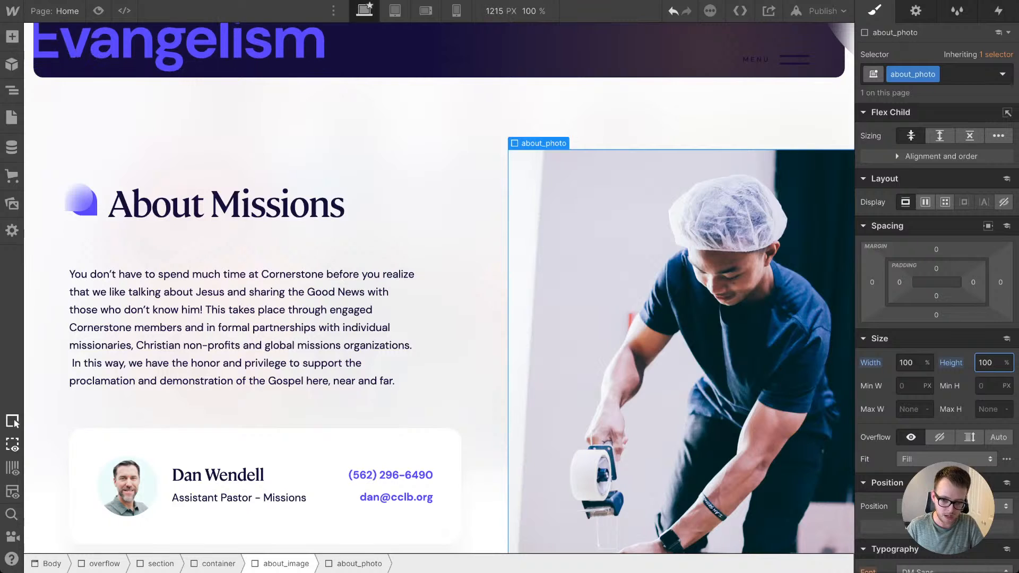
pyautogui.click(286, 564)
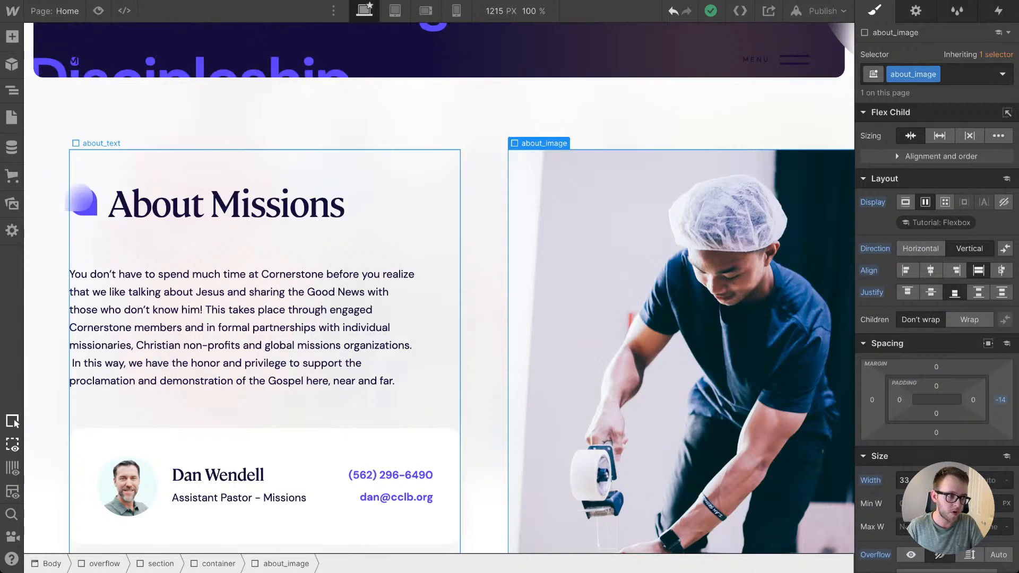
pyautogui.scroll(-1, 283, 169)
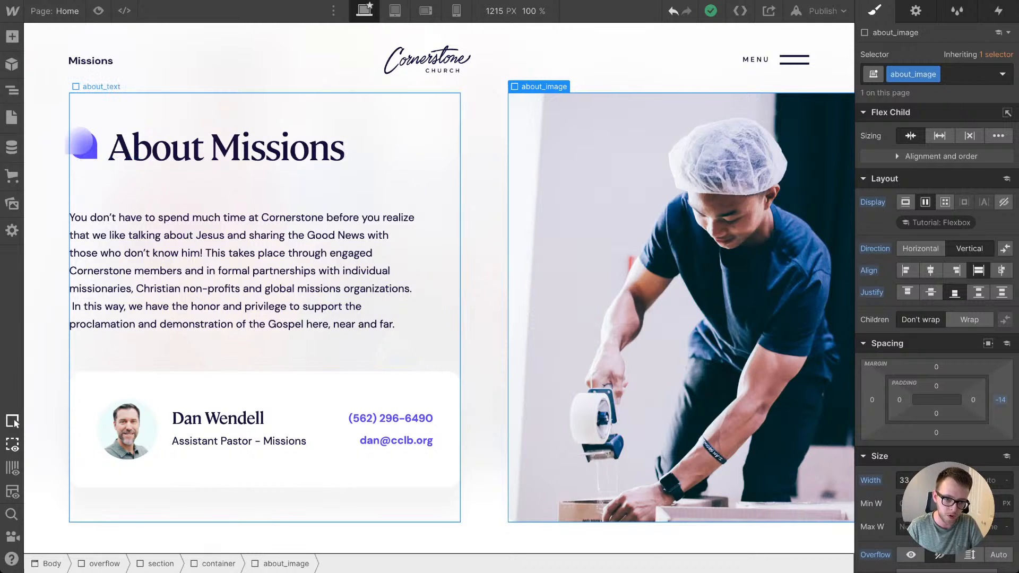
pyautogui.scroll(2, 282, 286)
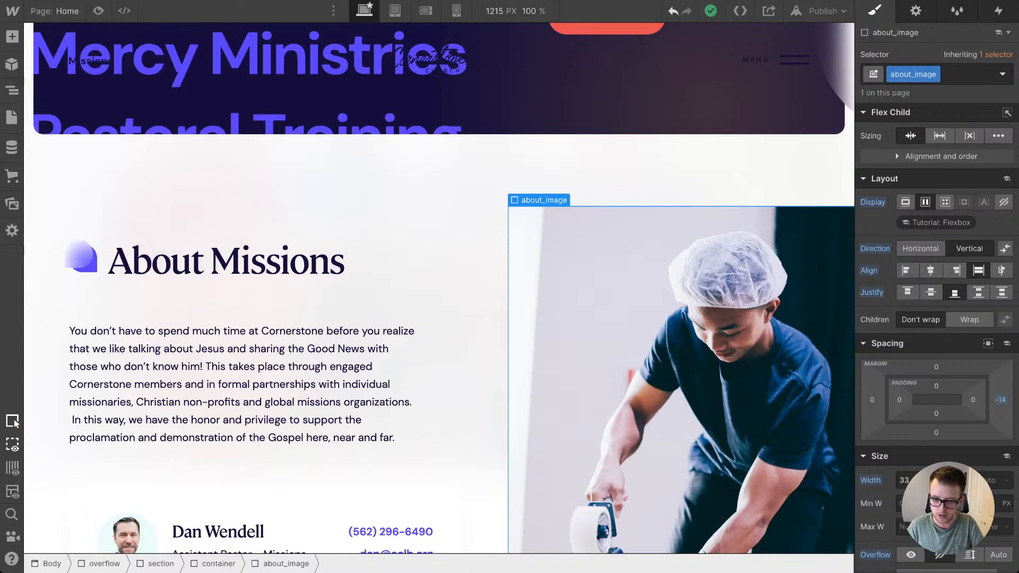
pyautogui.click(998, 10)
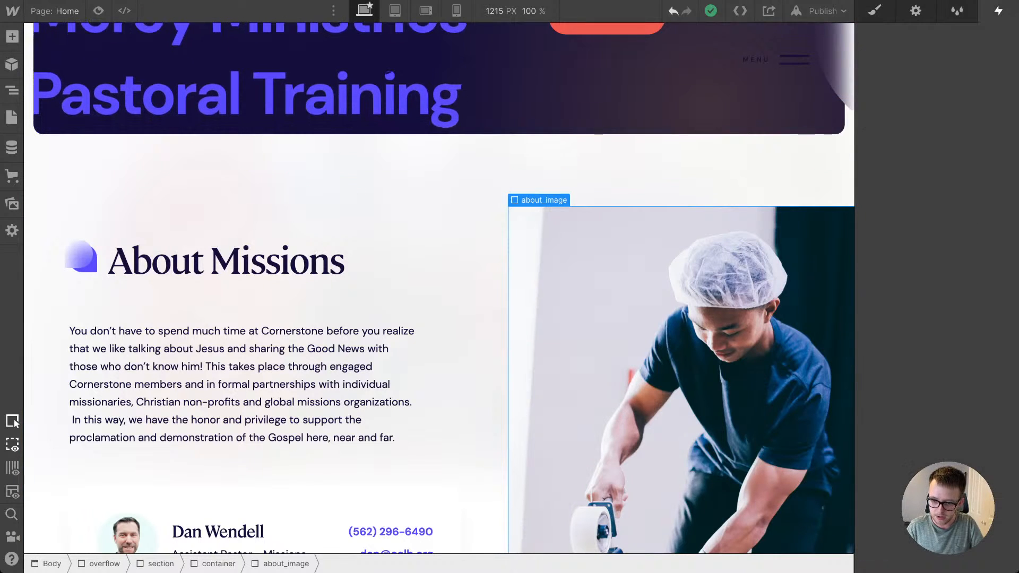
pyautogui.click(1009, 55)
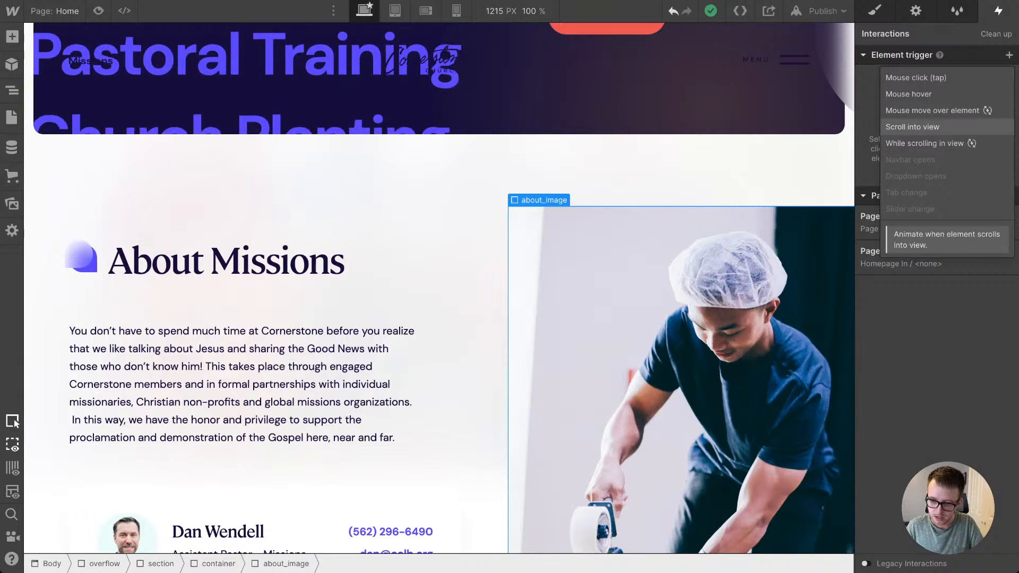
pyautogui.click(912, 127)
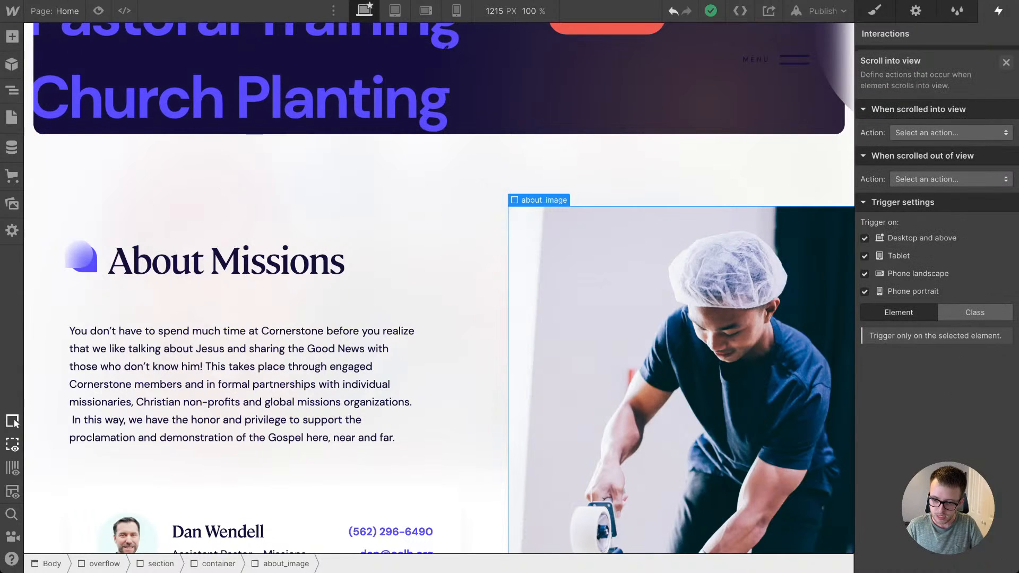
pyautogui.click(975, 308)
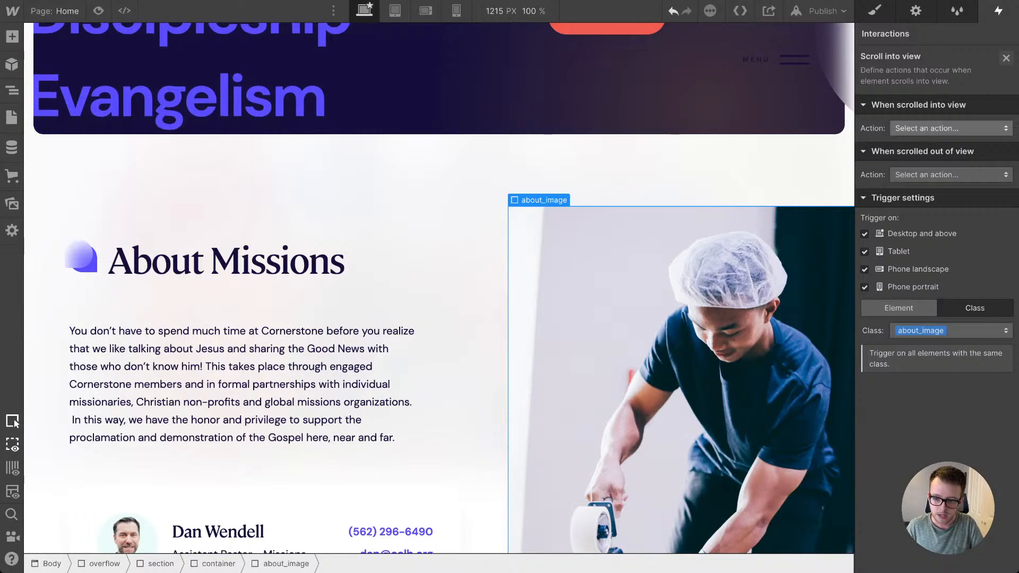
# Step: Have the scrolled-into-view action start an animation and create a new timed animation named About Section Photo
pyautogui.click(951, 127)
pyautogui.click(926, 161)
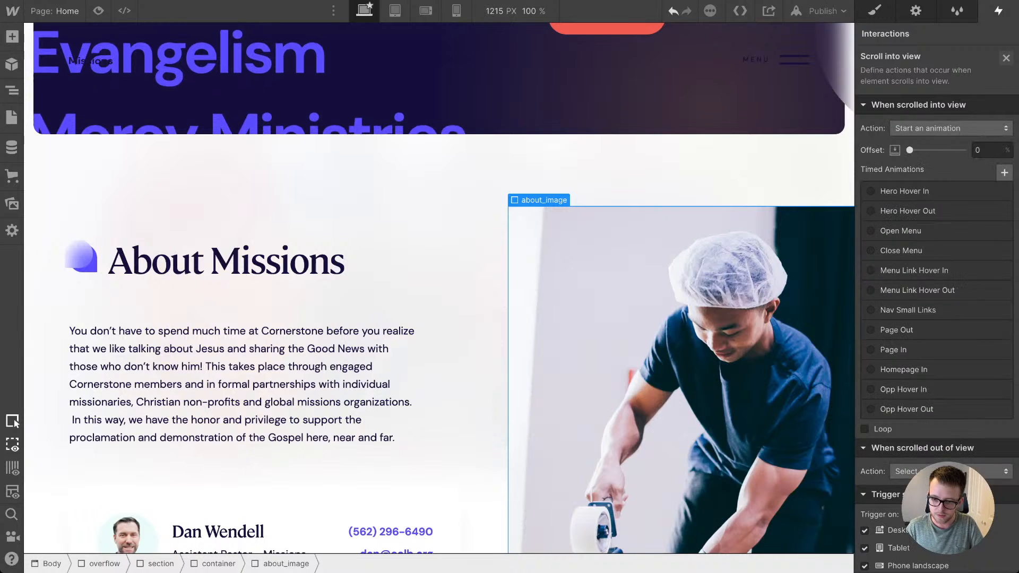
pyautogui.click(1004, 172)
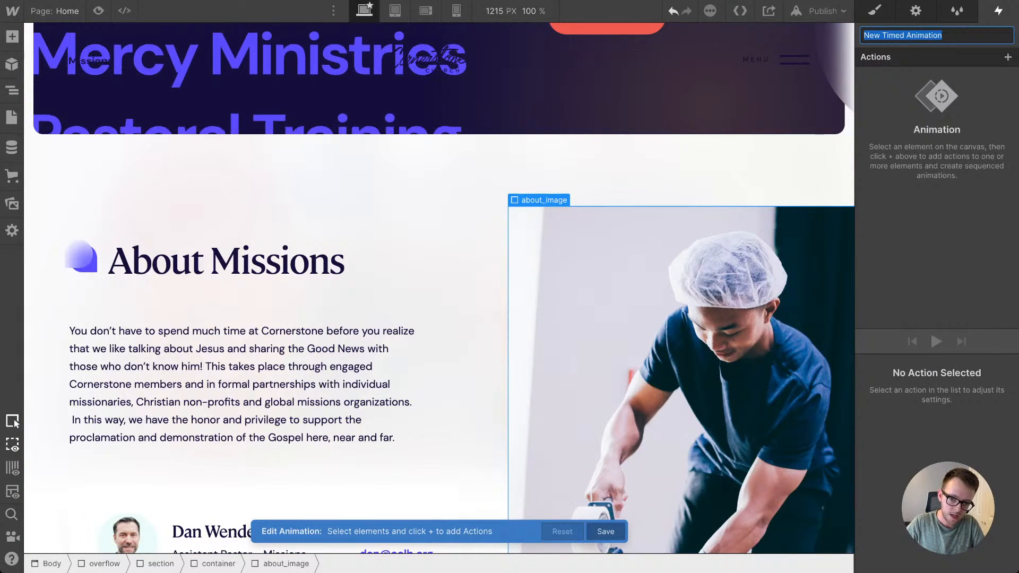
pyautogui.write('About Secti')
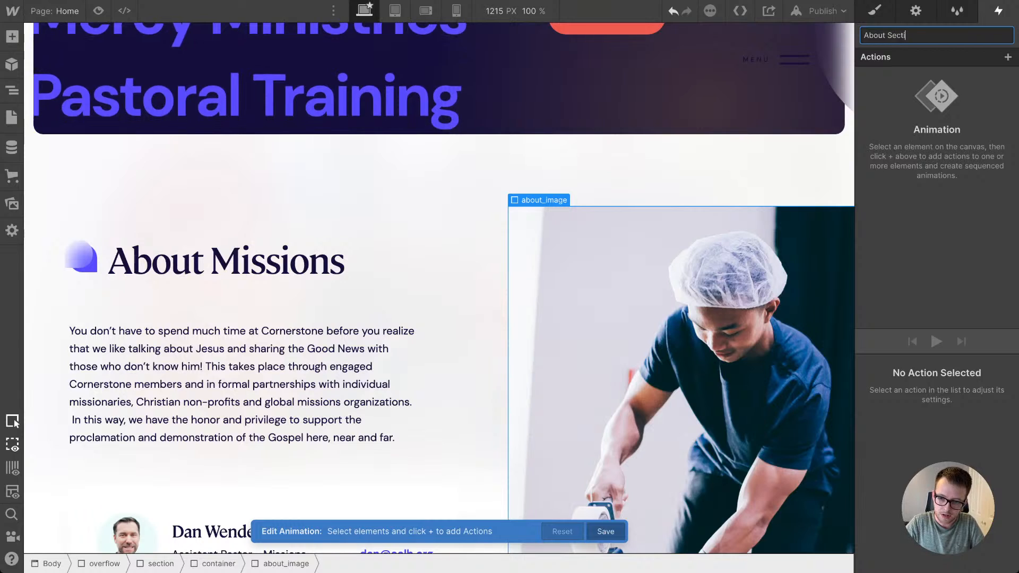
pyautogui.write('on Photo')
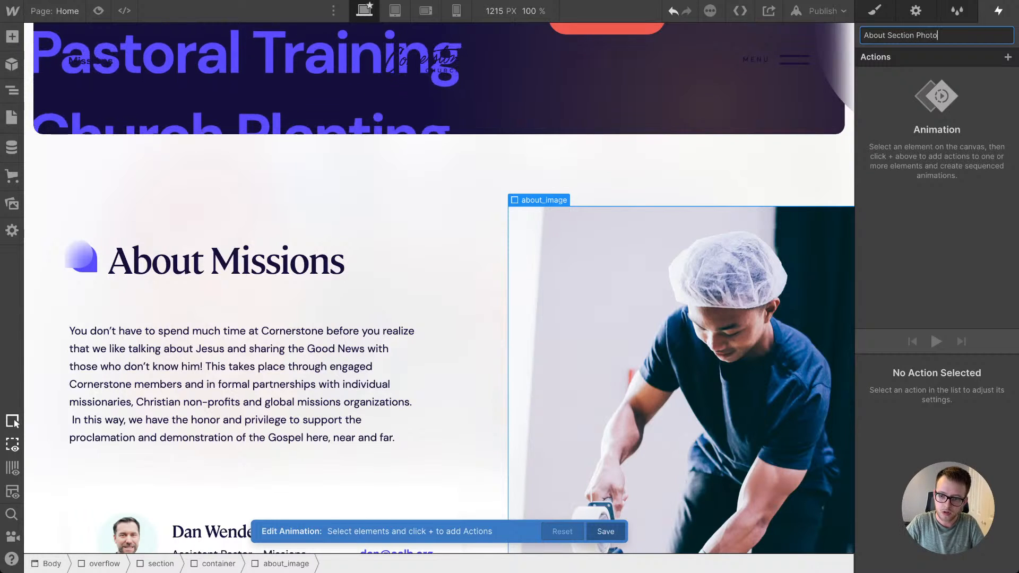
pyautogui.press('Return')
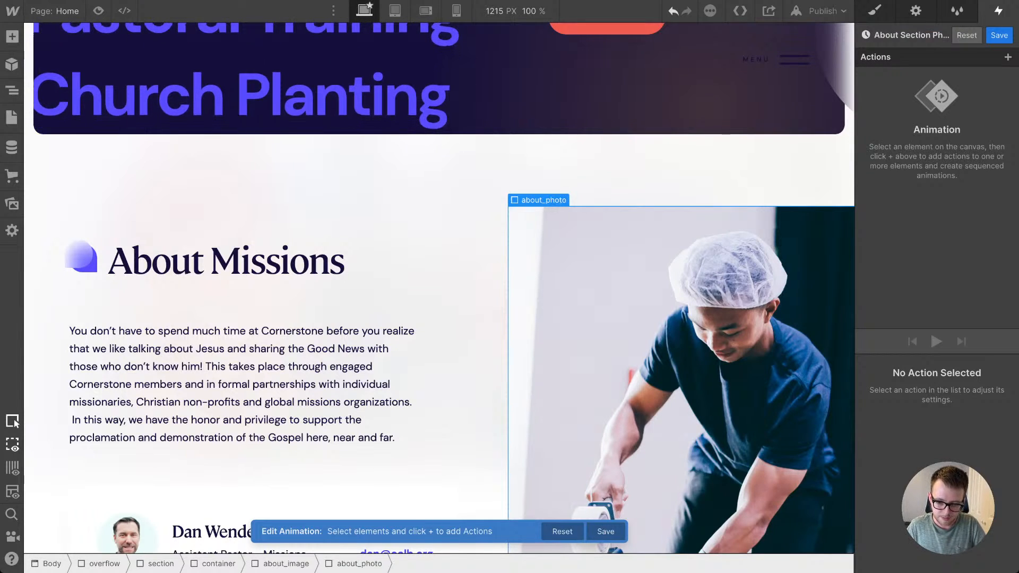
# Step: Add a Size action for about_photo with width 100% and height 0%, and set it as the initial state
pyautogui.click(1008, 57)
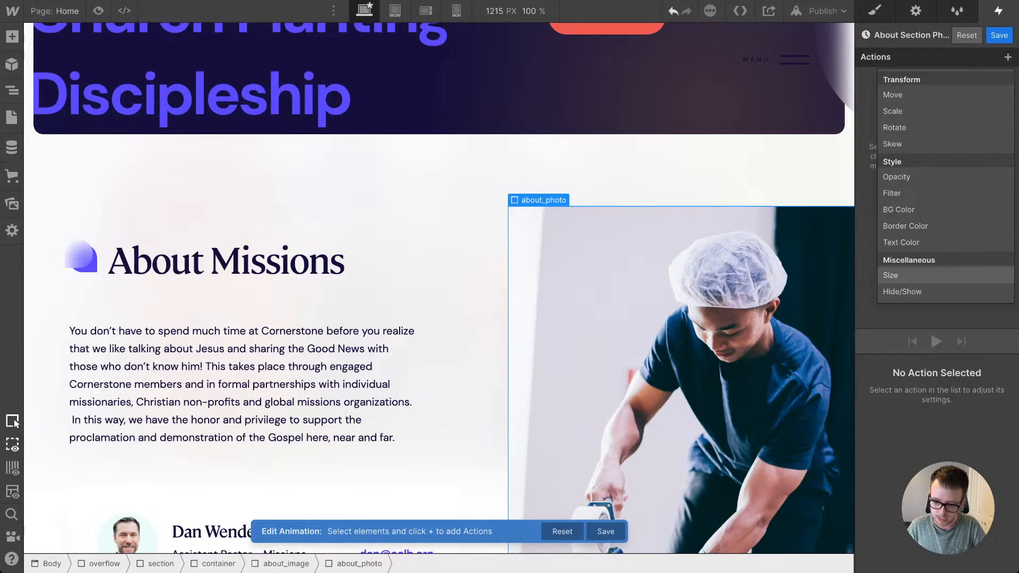
pyautogui.click(897, 274)
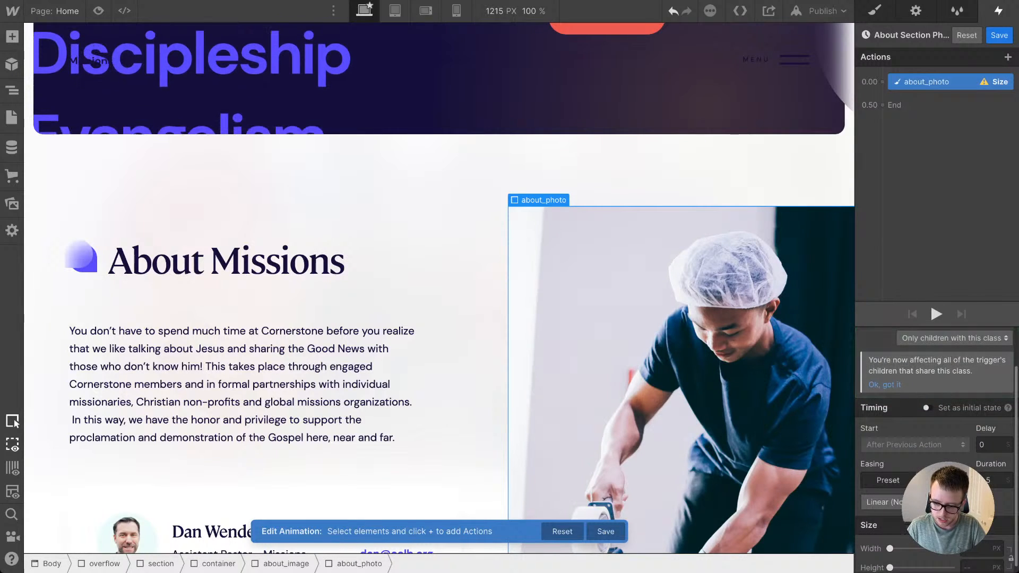
pyautogui.scroll(-1, 937, 457)
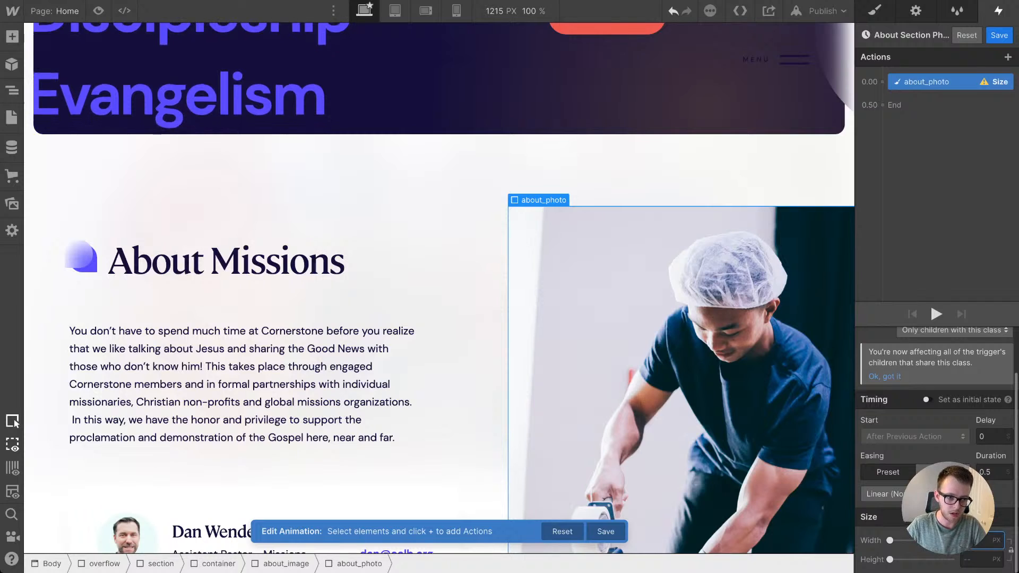
pyautogui.write('100%')
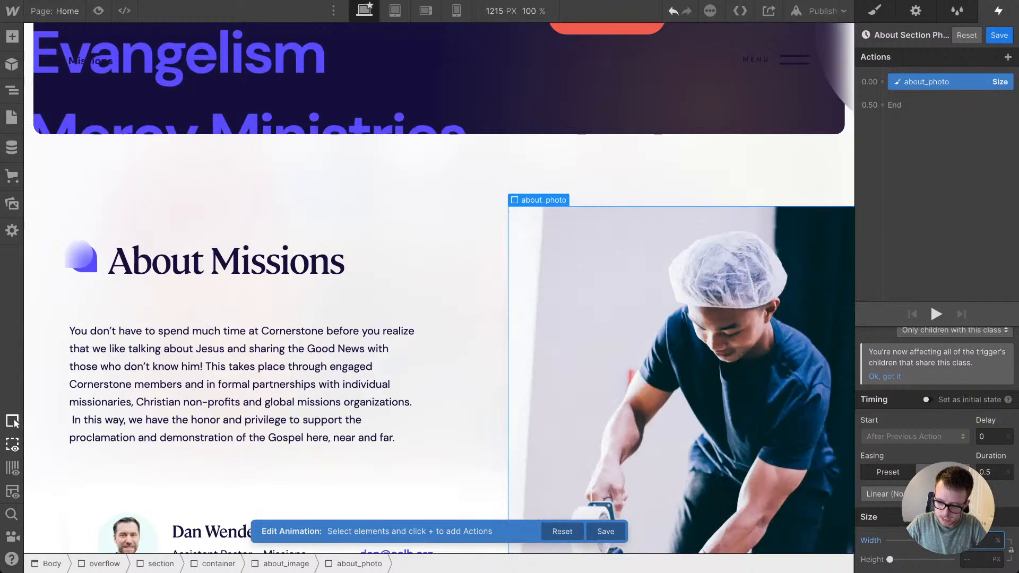
pyautogui.press('Tab')
pyautogui.write('0')
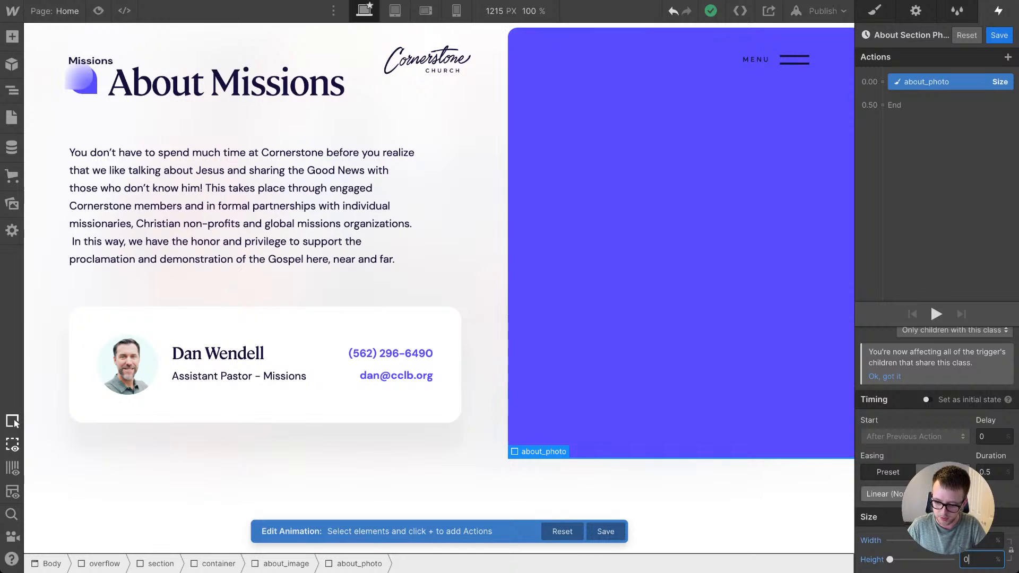
pyautogui.click(926, 399)
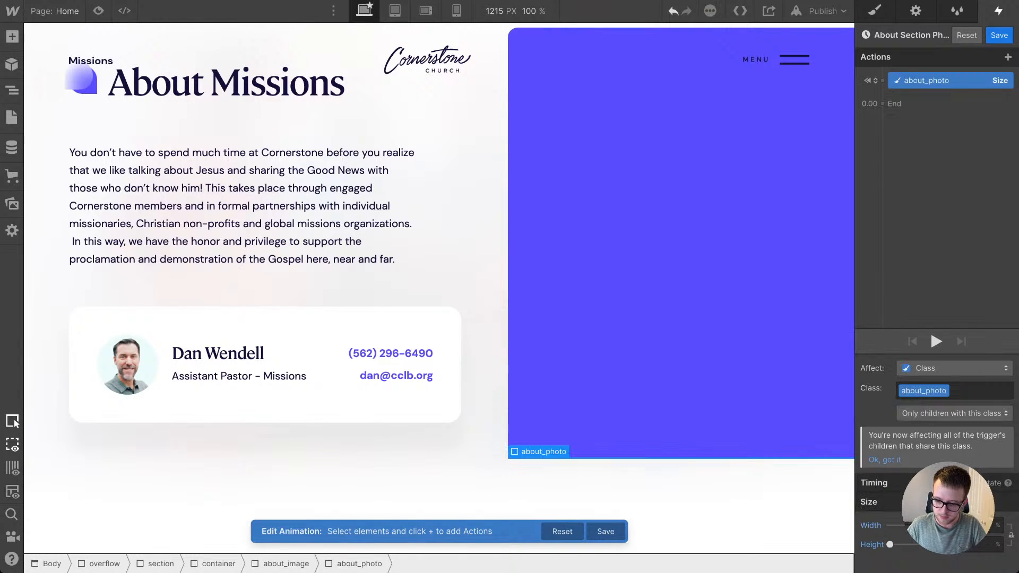
# Step: Add a second Size action for about_photo after the initial state, with its height set to 100%
pyautogui.click(881, 103)
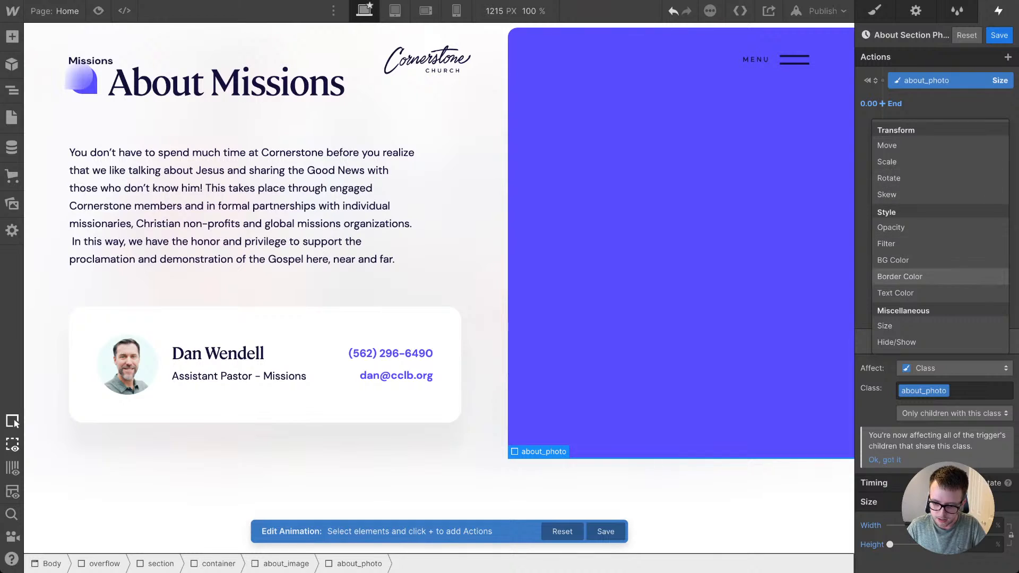
pyautogui.click(902, 325)
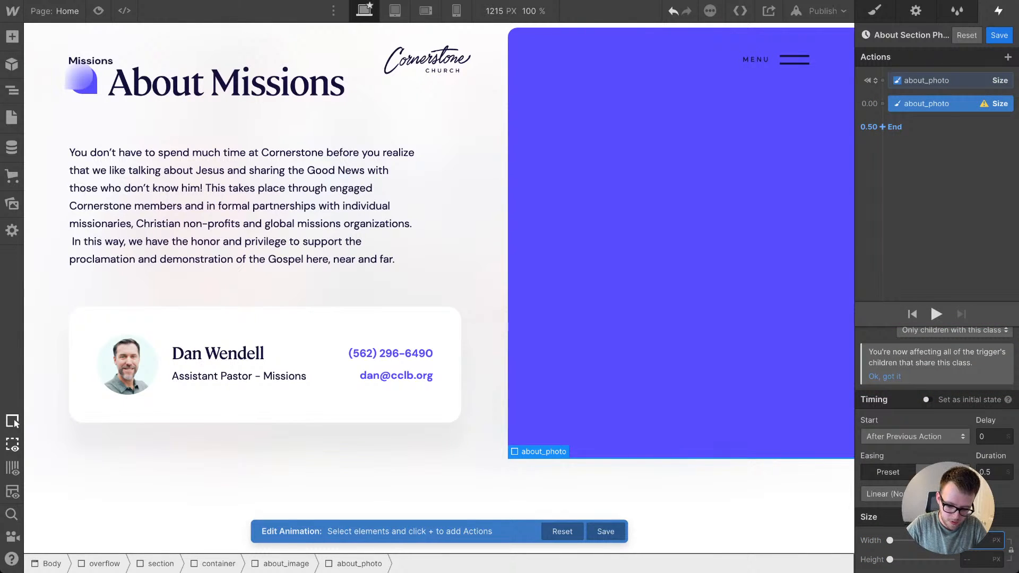
pyautogui.press('Tab')
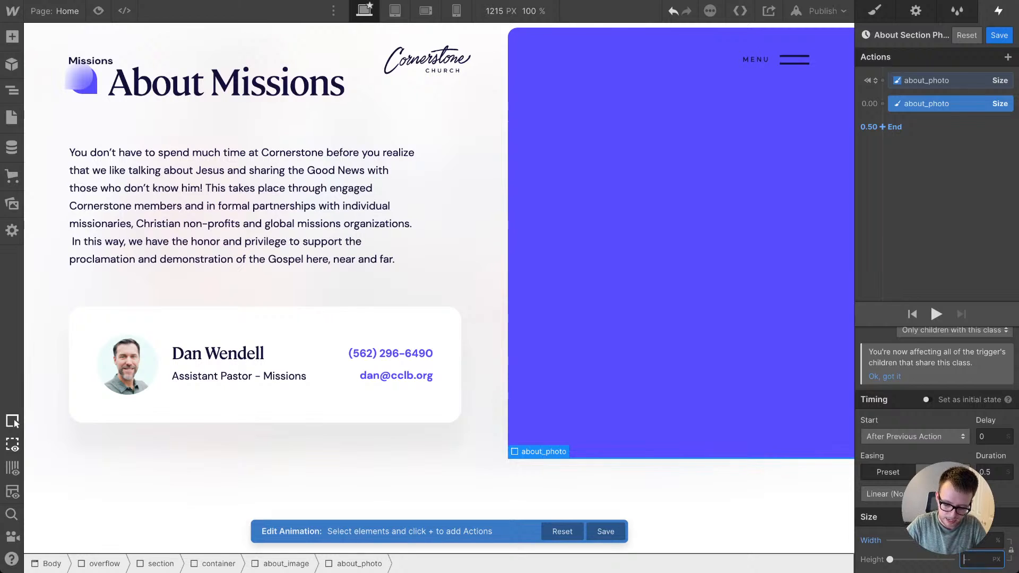
pyautogui.write('100')
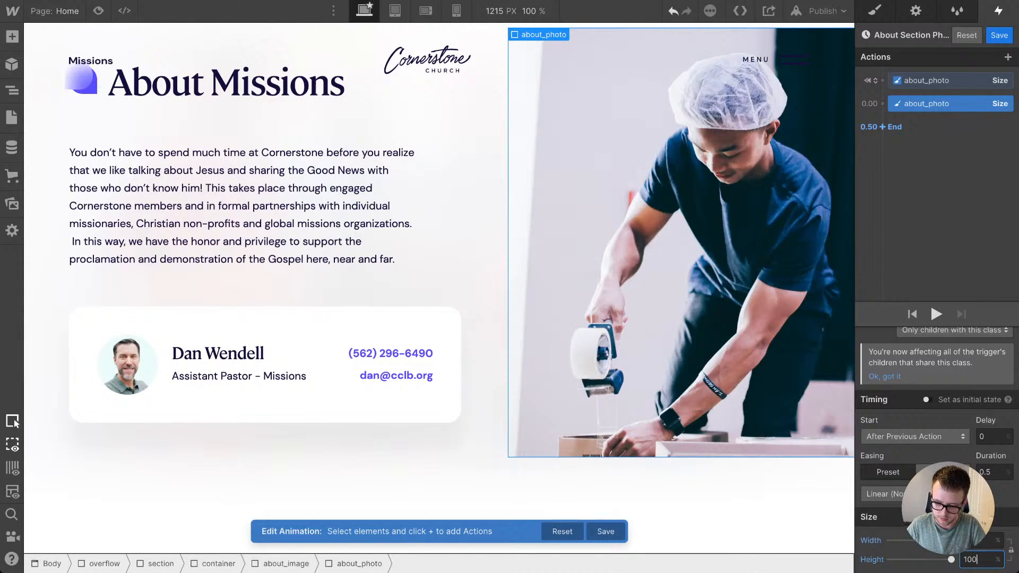
# Step: Set the second Size action's easing to Out Quart, save the animation and close the trigger settings
pyautogui.click(881, 493)
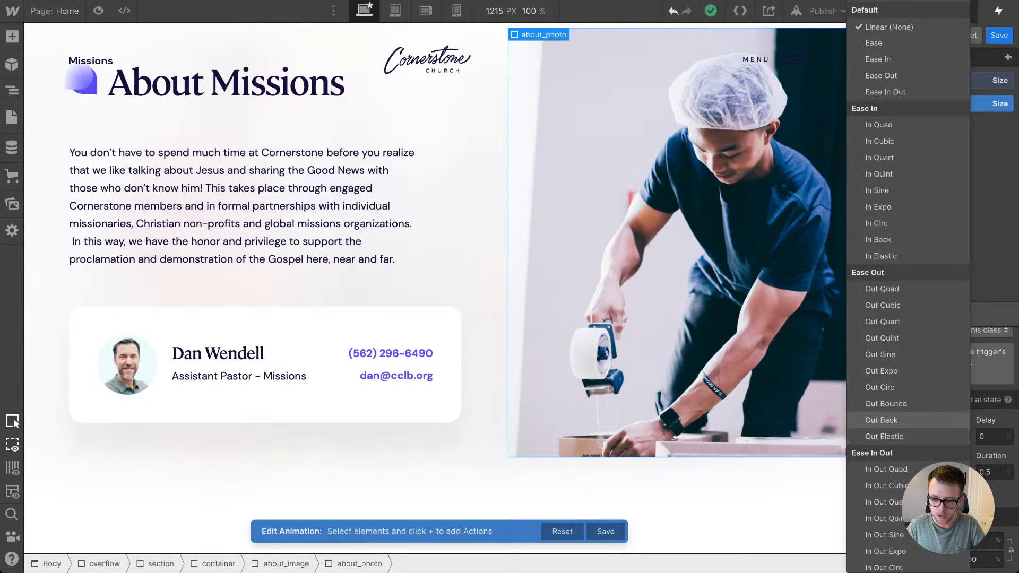
pyautogui.click(881, 420)
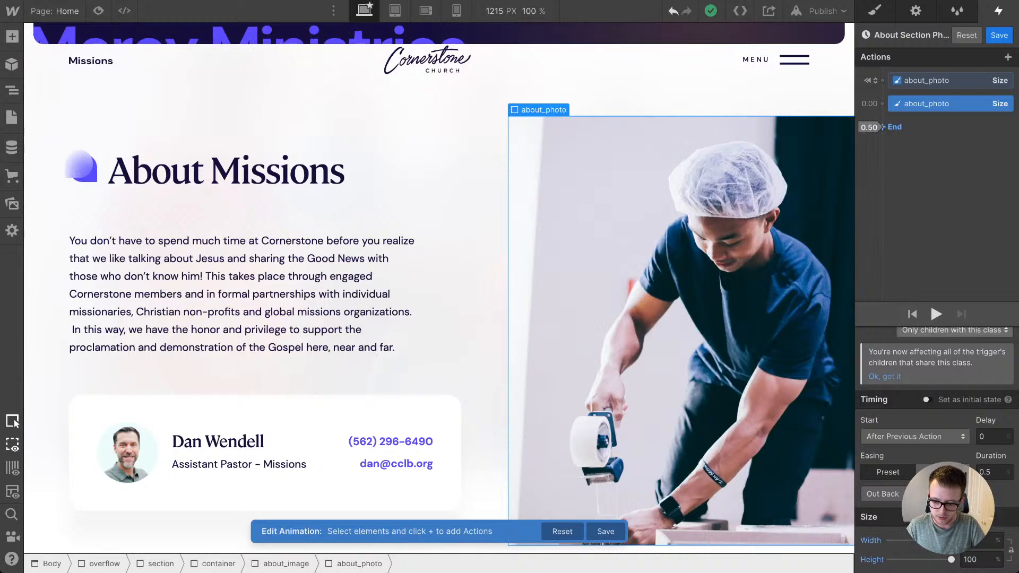
pyautogui.click(882, 493)
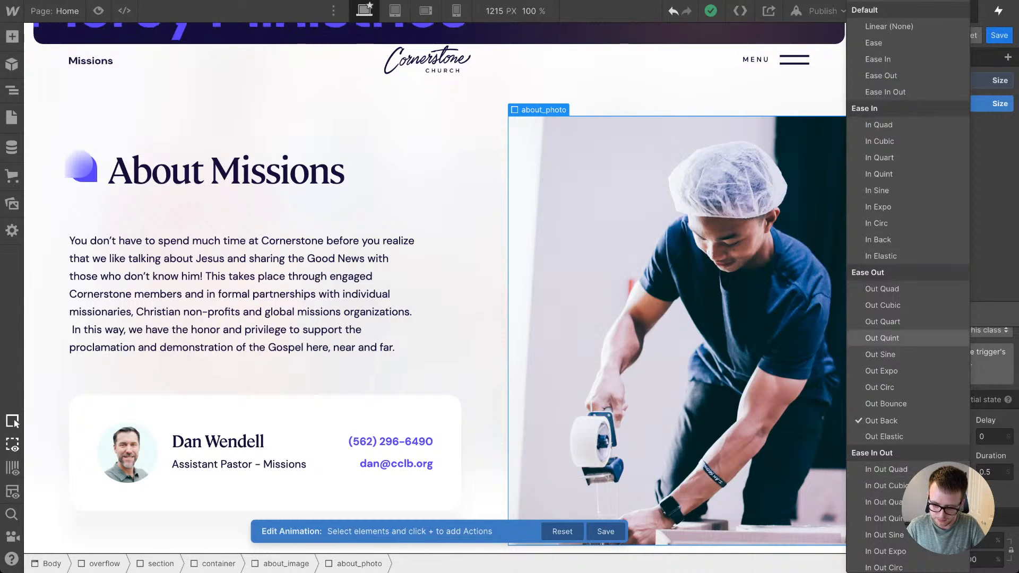
pyautogui.click(882, 322)
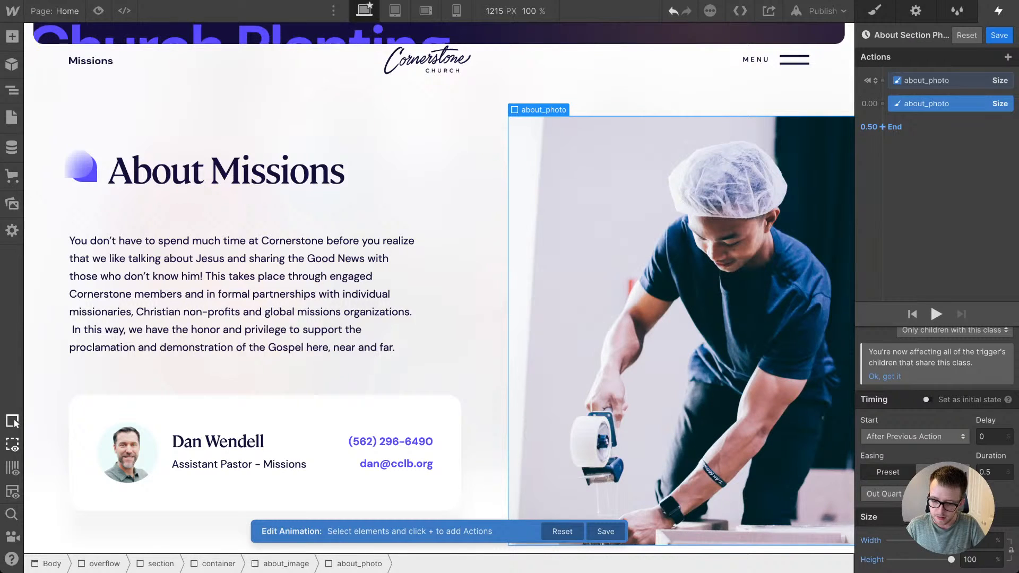
pyautogui.scroll(2, 936, 451)
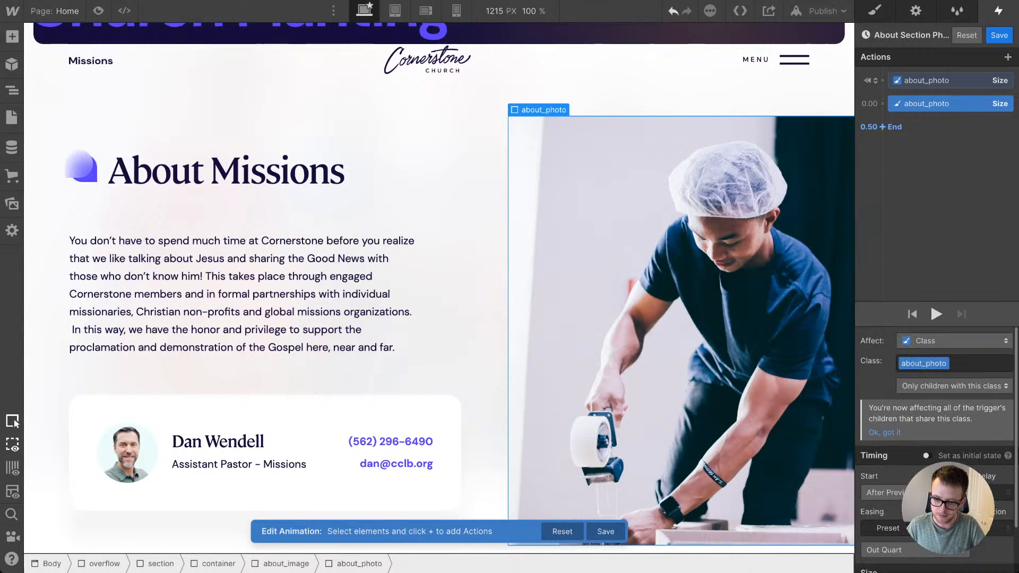
pyautogui.click(999, 36)
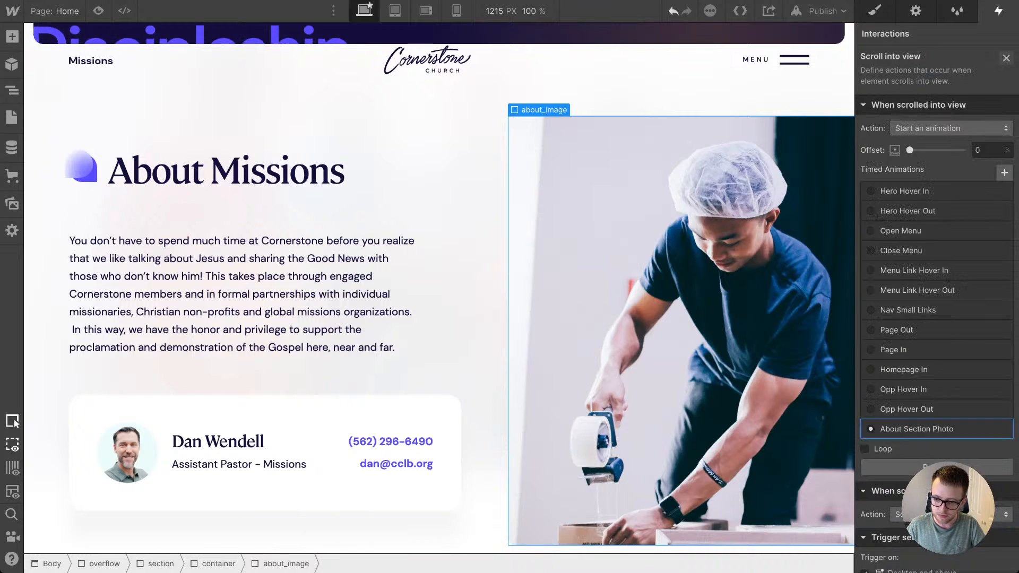
pyautogui.click(1007, 58)
# Step: Preview the page and scroll down into the About Missions section to check the photo reveal
pyautogui.scroll(10, 439, 287)
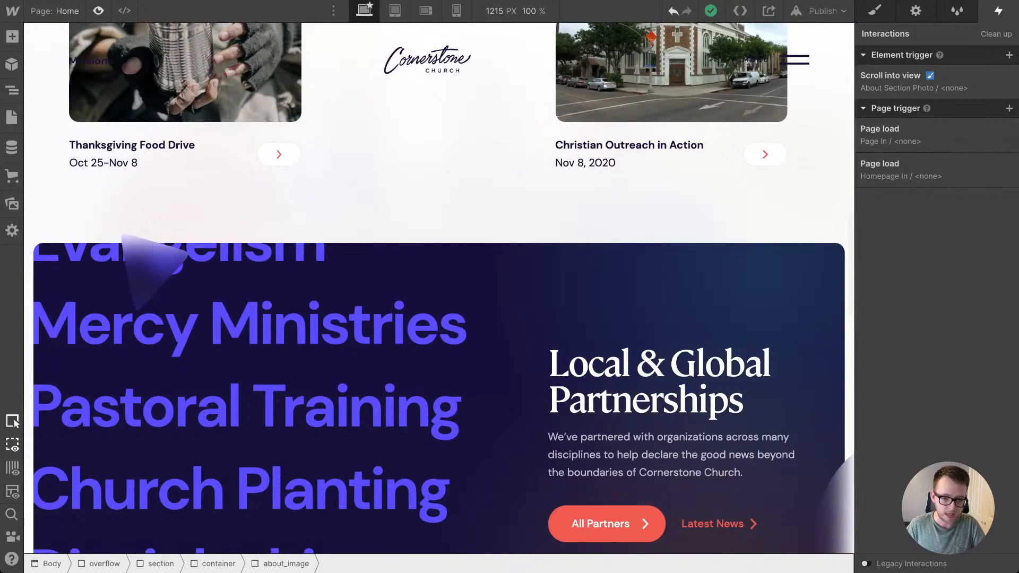
pyautogui.hotkey('ctrl', 'shift', 'p')
pyautogui.scroll(-4, 509, 298)
pyautogui.scroll(-12, 509, 297)
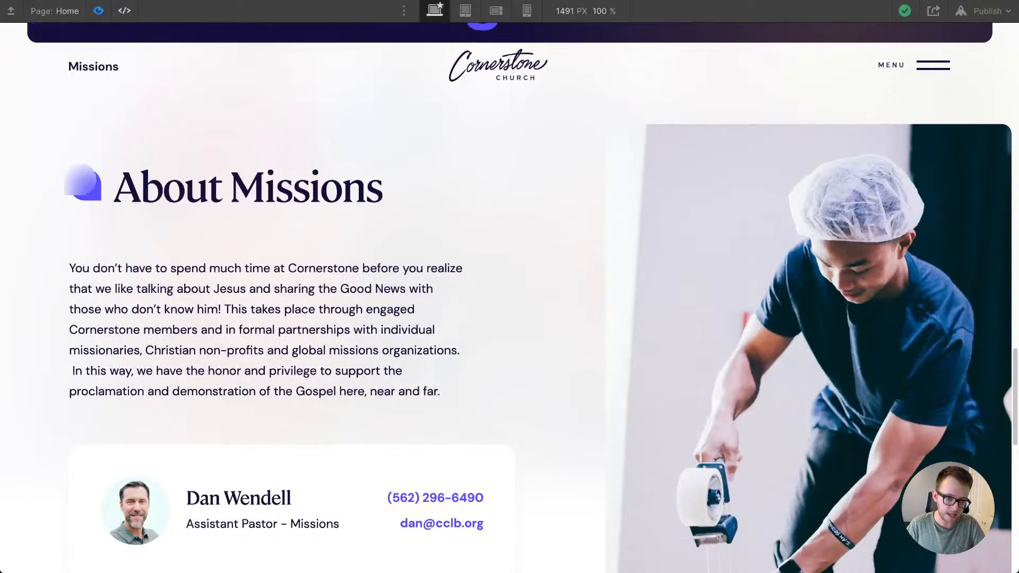
pyautogui.hotkey('ctrl', 'shift', 'p')
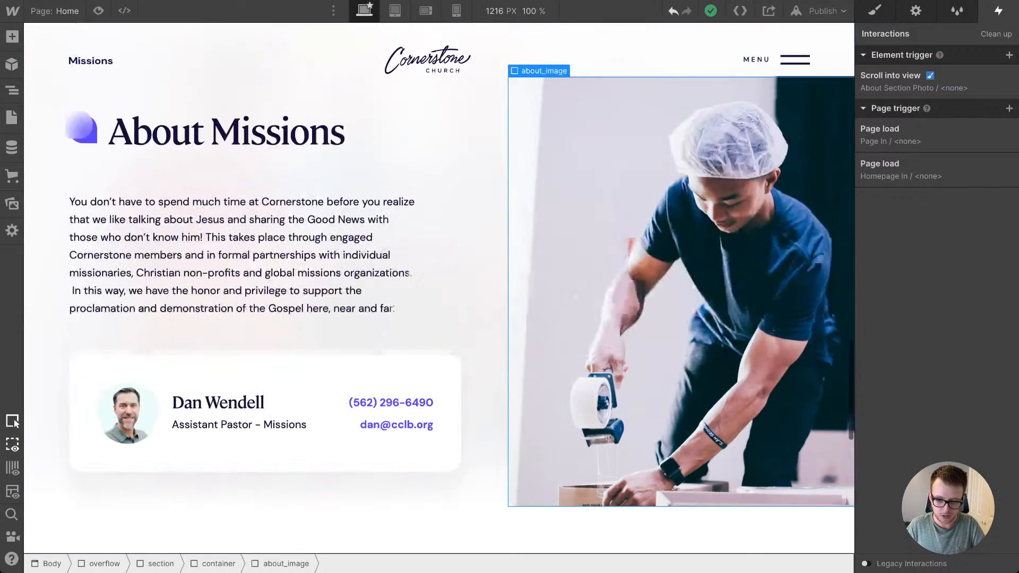
# Step: Set the offset of the about_image wrapper's Scroll into view trigger to 30%
pyautogui.press('Down')
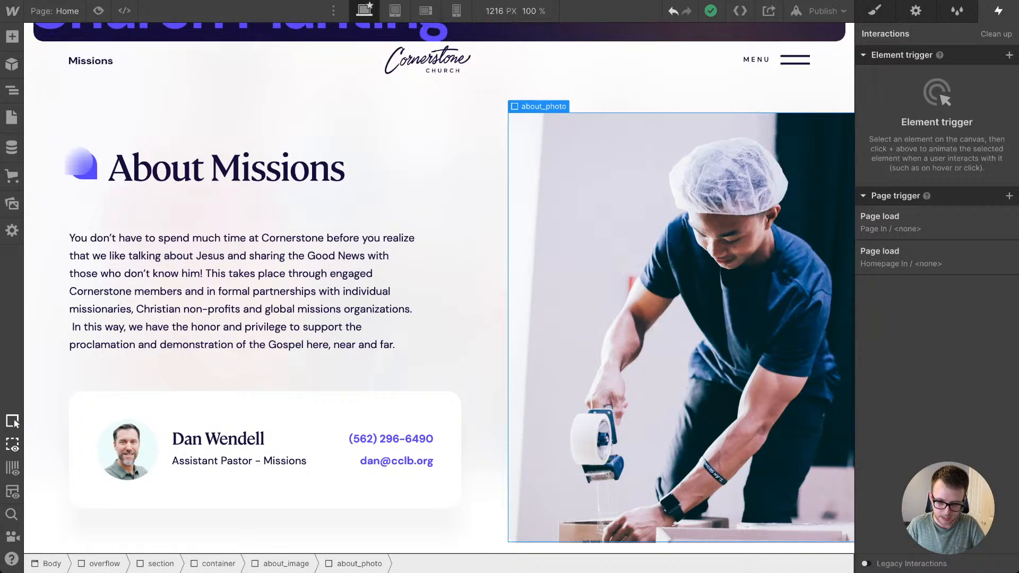
pyautogui.press('Up')
pyautogui.click(923, 81)
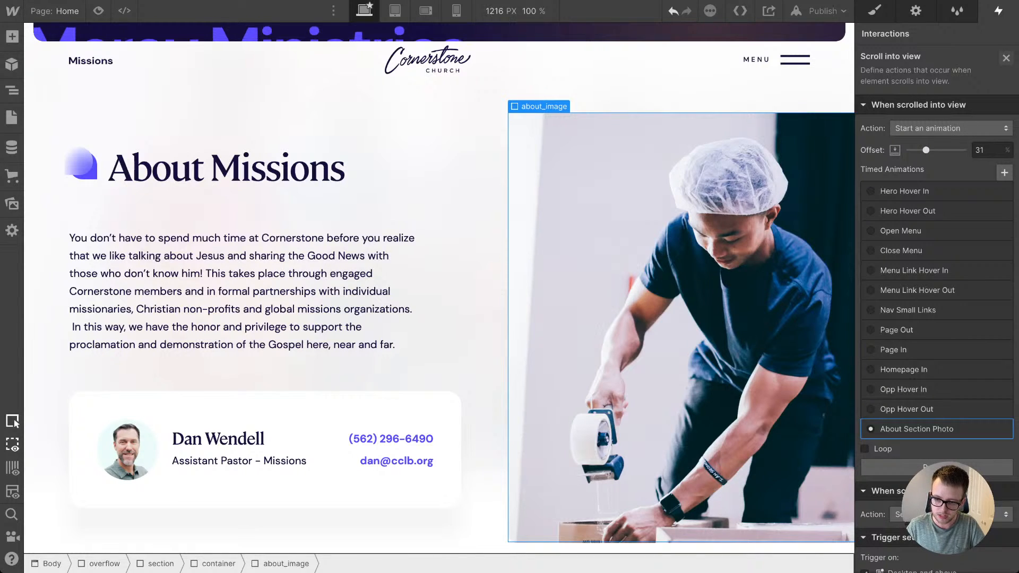
pyautogui.click(485, 297)
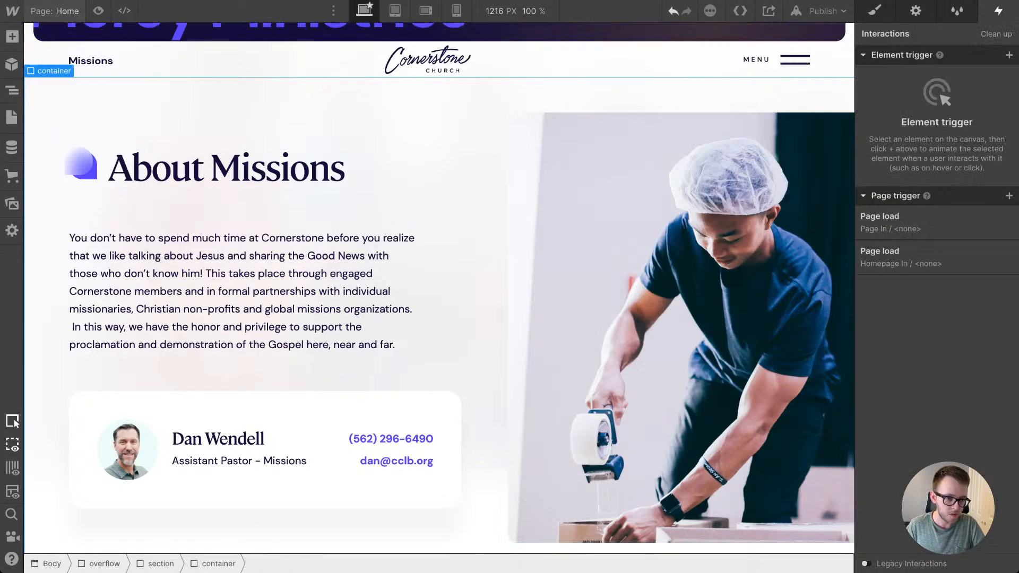
# Step: Preview the page again, restarting the preview above About Missions and scrolling down to check the reveal timing
pyautogui.press('super+shift+p')
pyautogui.scroll(9, 485, 297)
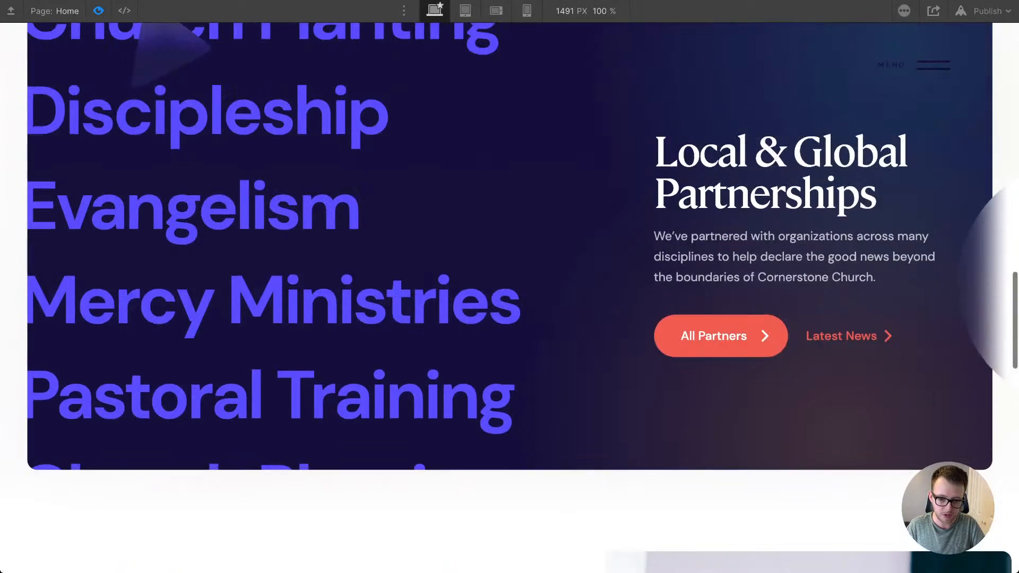
pyautogui.scroll(-9, 485, 298)
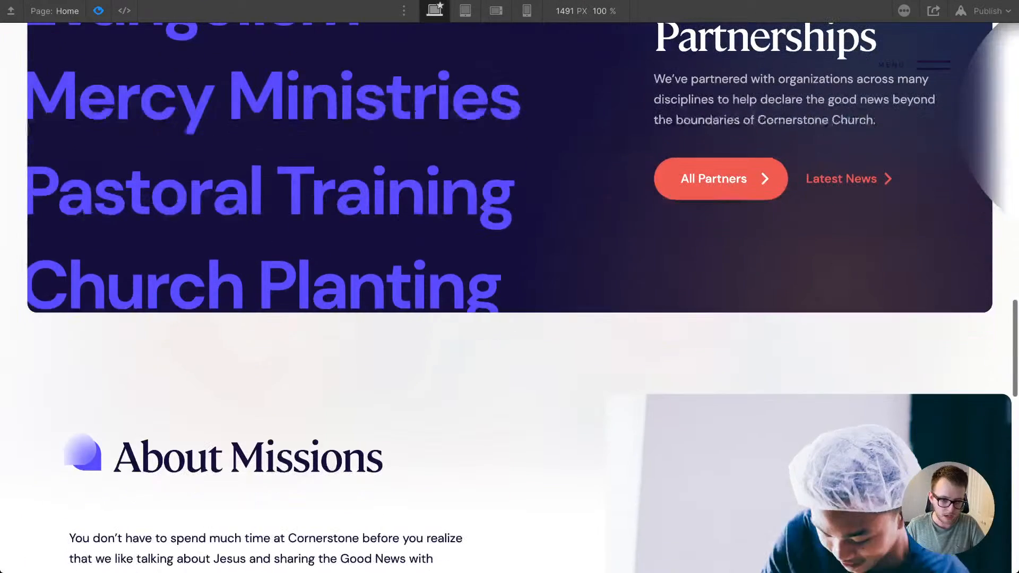
pyautogui.scroll(5, 485, 297)
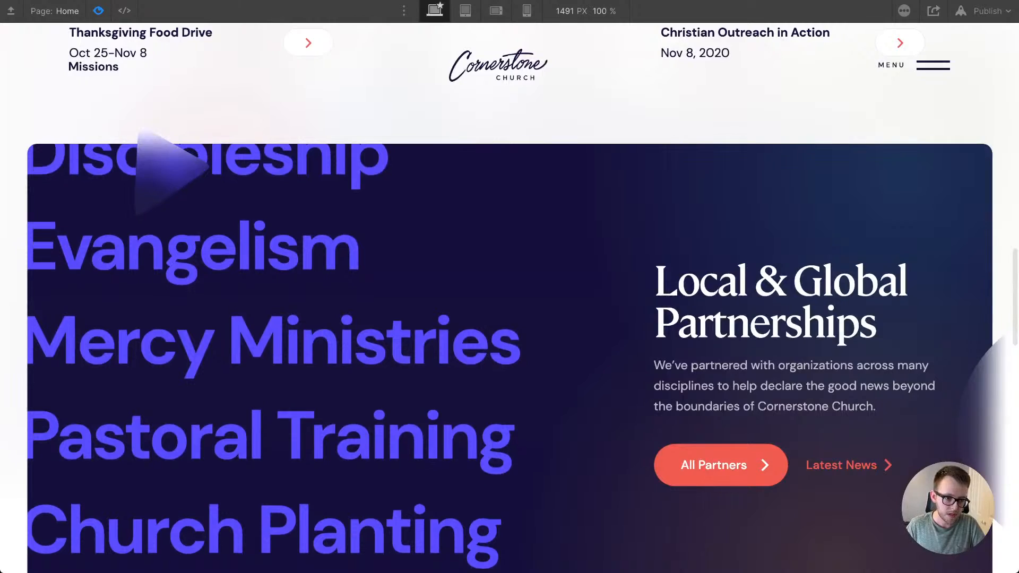
pyautogui.press('super+shift+p')
pyautogui.press('super+shift+p')
pyautogui.scroll(-7, 485, 298)
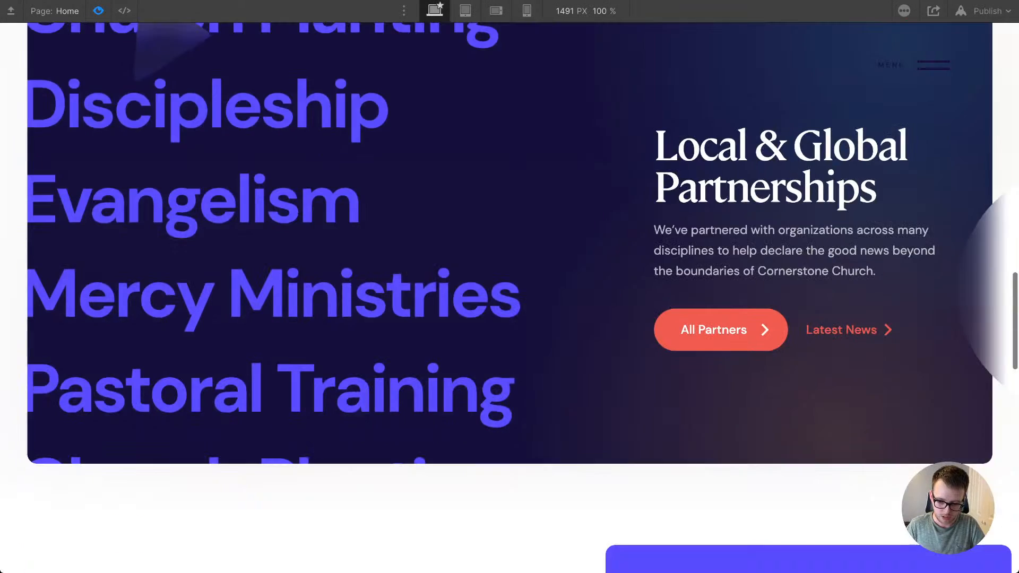
pyautogui.scroll(-3, 485, 297)
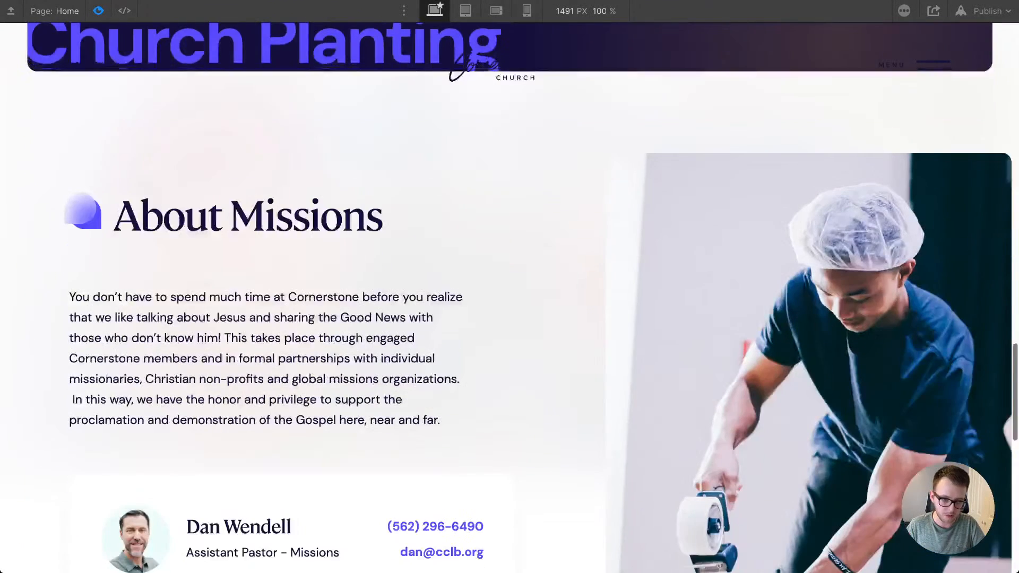
pyautogui.press('super+shift+p')
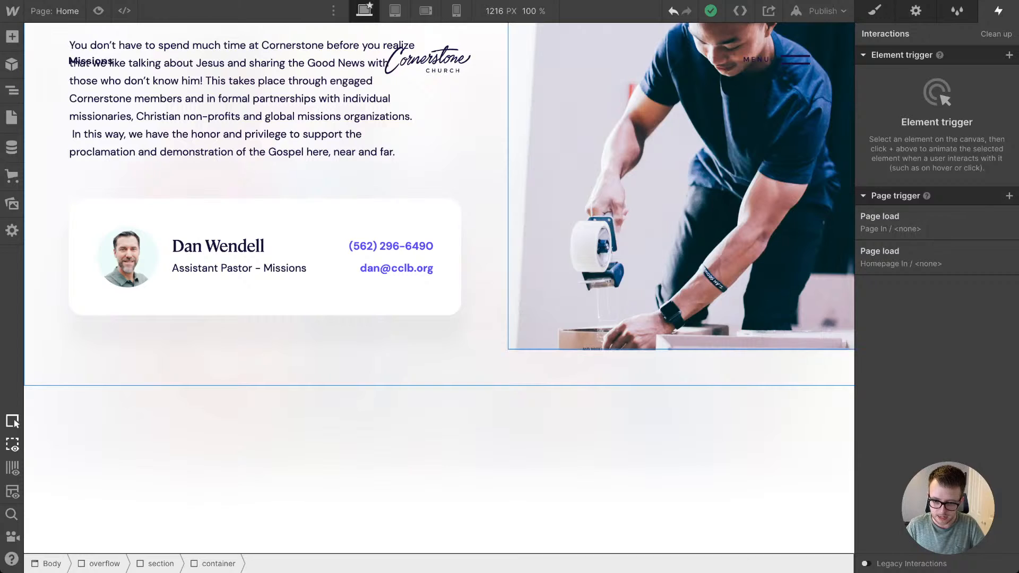
# Step: Set the offset of the about_image wrapper's Scroll into view trigger to 38%
pyautogui.click(682, 186)
pyautogui.scroll(6, 681, 186)
pyautogui.press('Up')
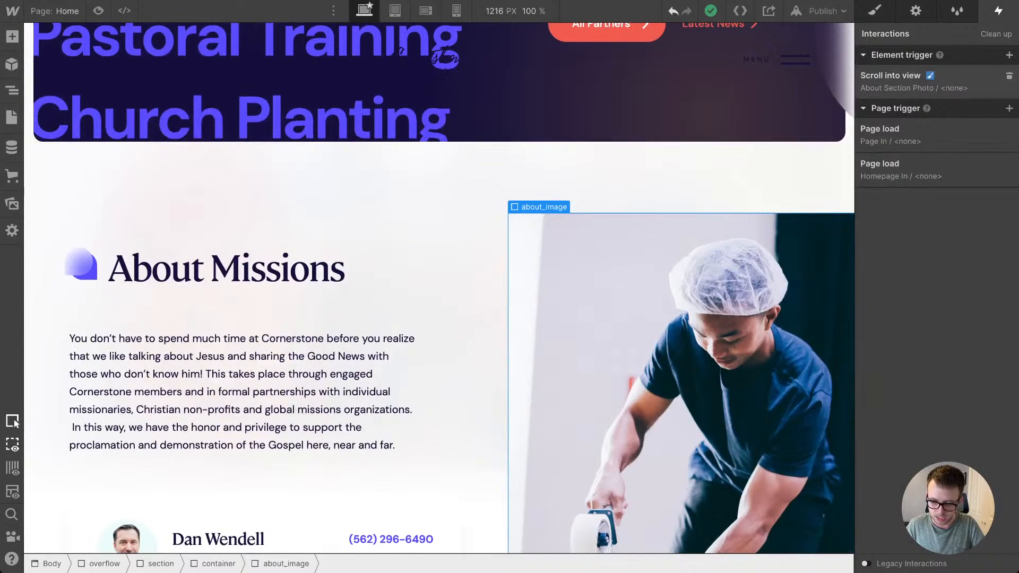
pyautogui.click(914, 82)
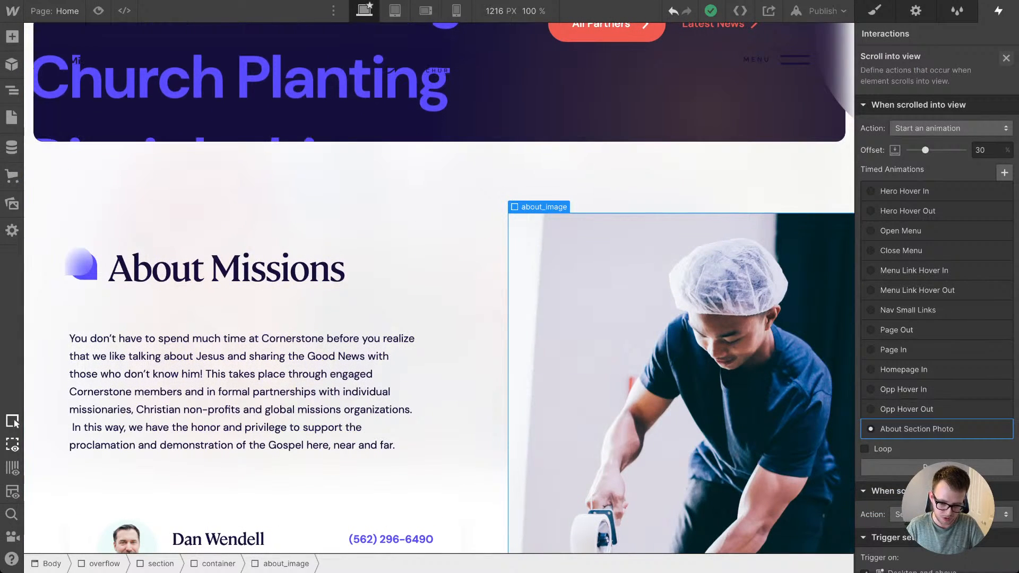
pyautogui.scroll(-1, 584, 329)
pyautogui.scroll(-1, 483, 345)
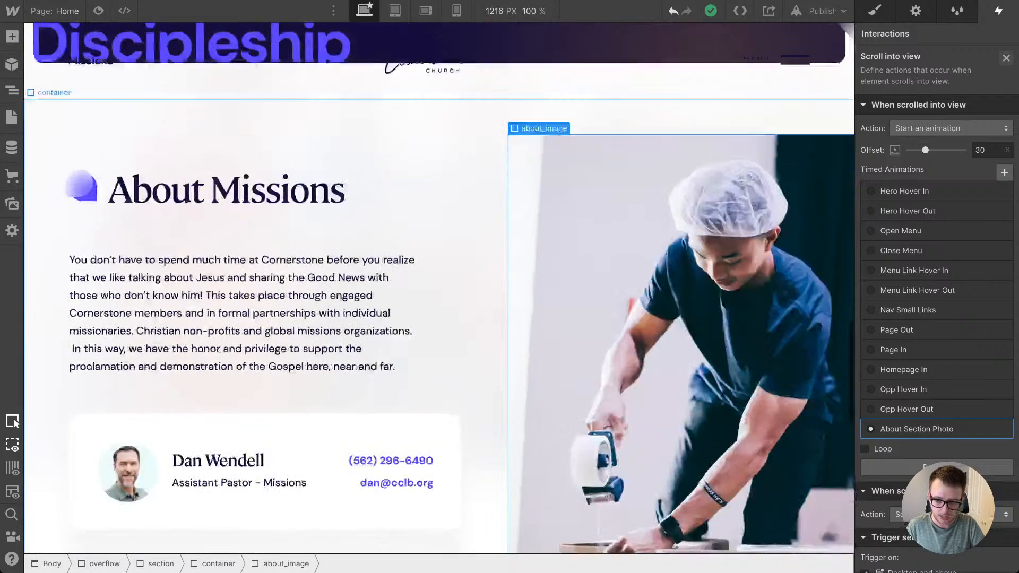
pyautogui.scroll(-1, 439, 288)
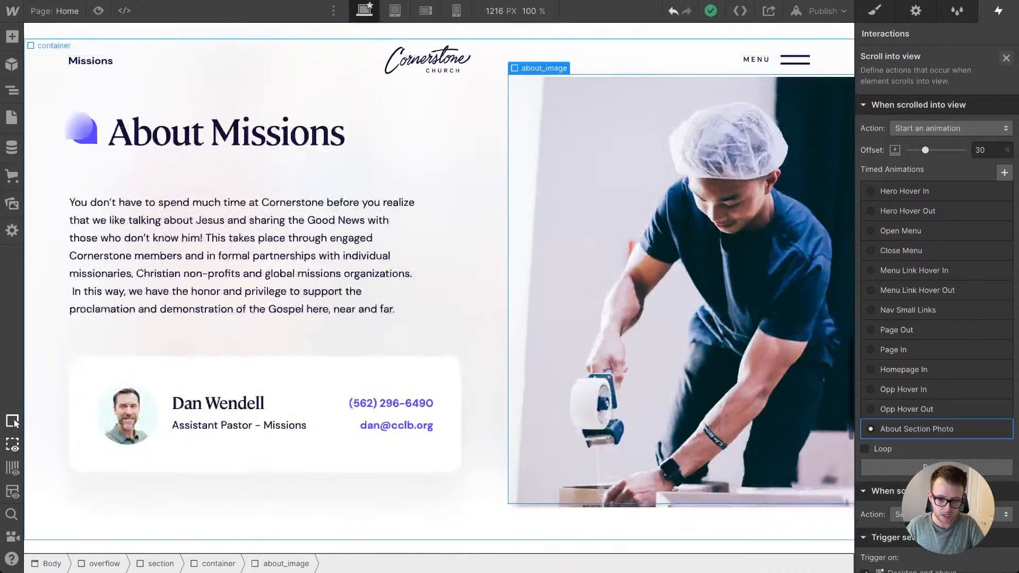
pyautogui.scroll(-1, 439, 288)
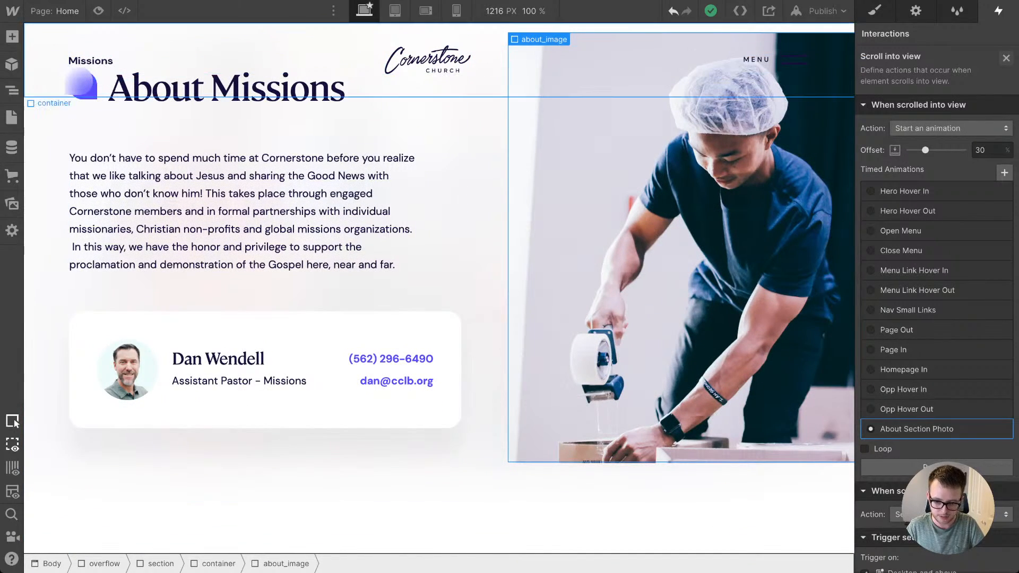
pyautogui.scroll(1, 439, 288)
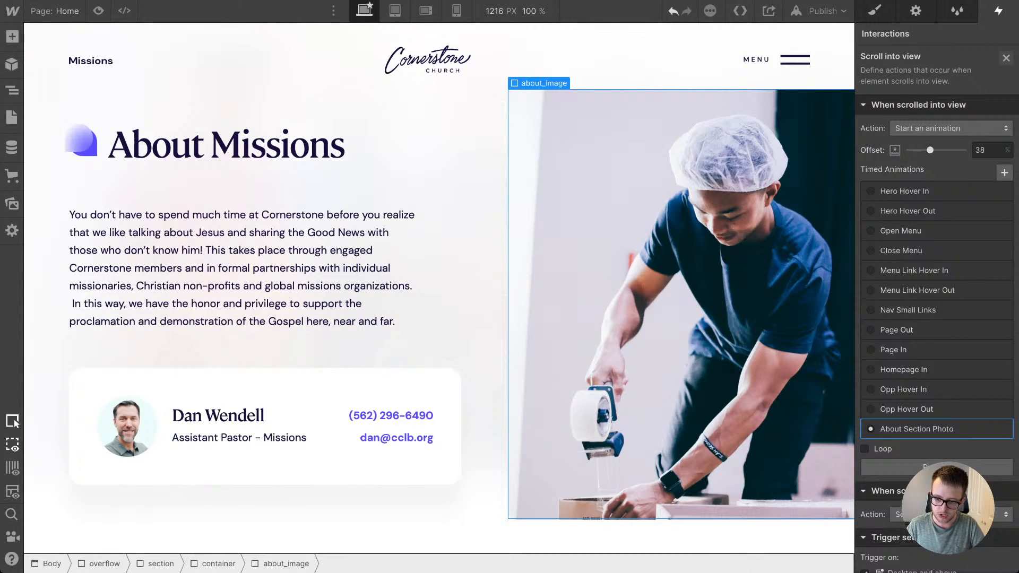
# Step: Set the about_image trigger's scrolled-out-of-view action to Start an animation
pyautogui.scroll(-1, 936, 231)
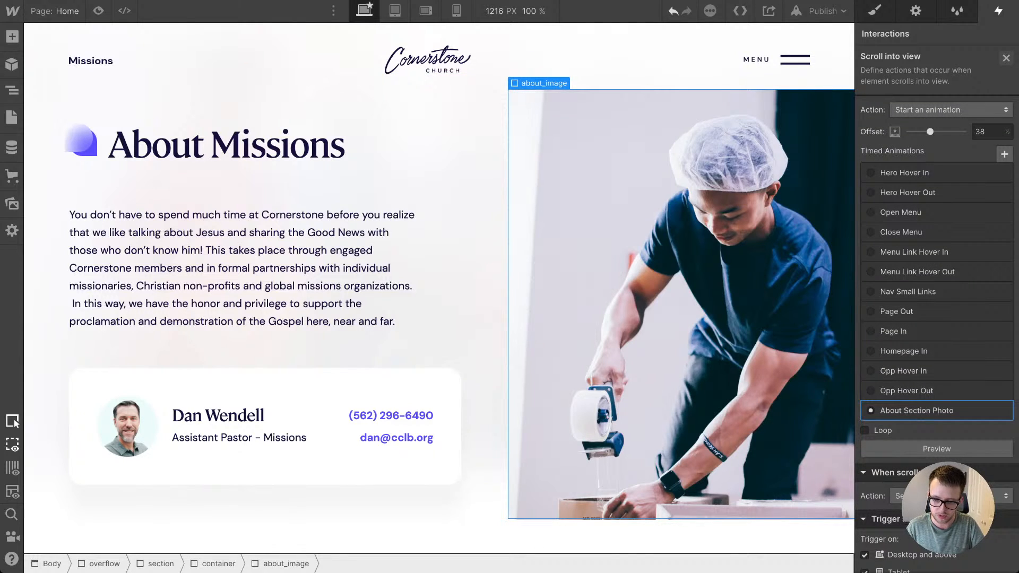
pyautogui.scroll(-5, 936, 329)
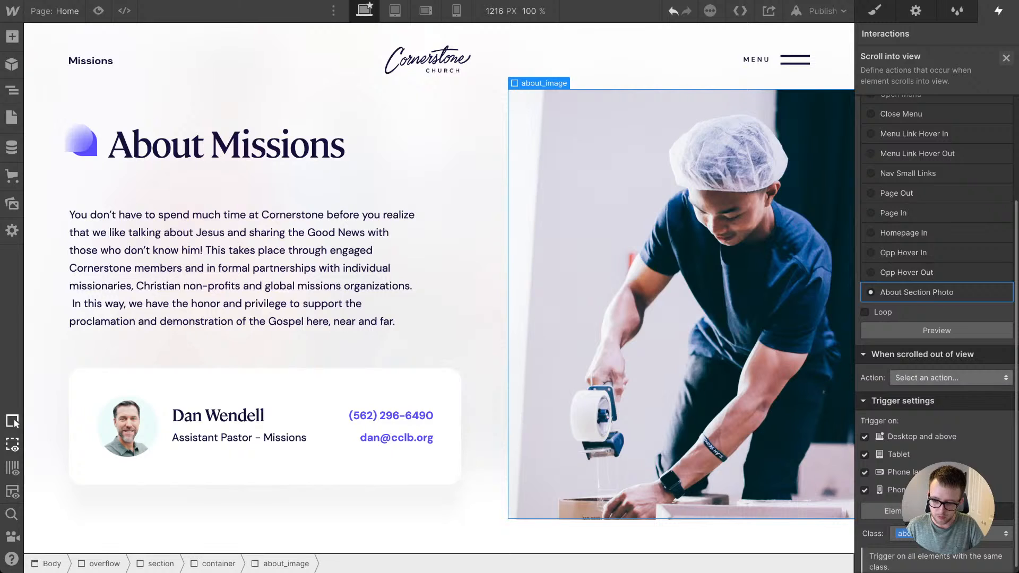
pyautogui.click(951, 377)
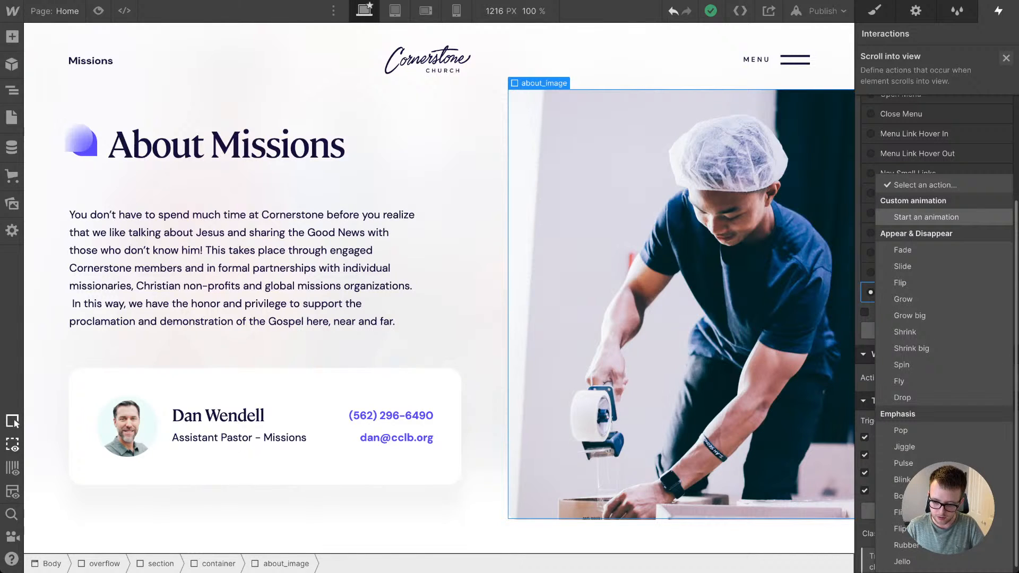
pyautogui.click(926, 216)
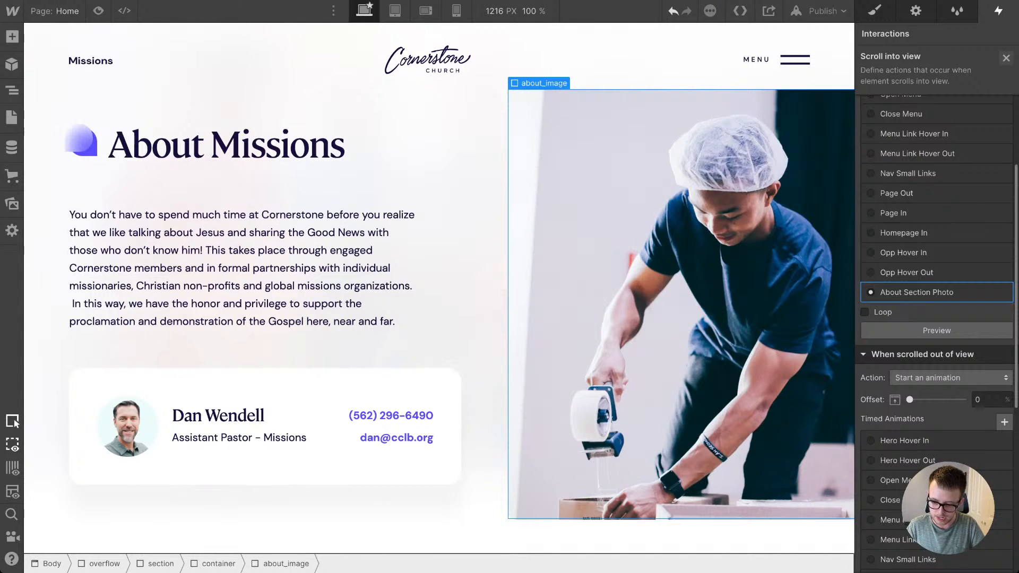
# Step: Duplicate the About Section Photo animation for the scrolled-out-of-view action and rename the copy About Section Photo Out
pyautogui.scroll(-12, 937, 329)
pyautogui.click(1002, 354)
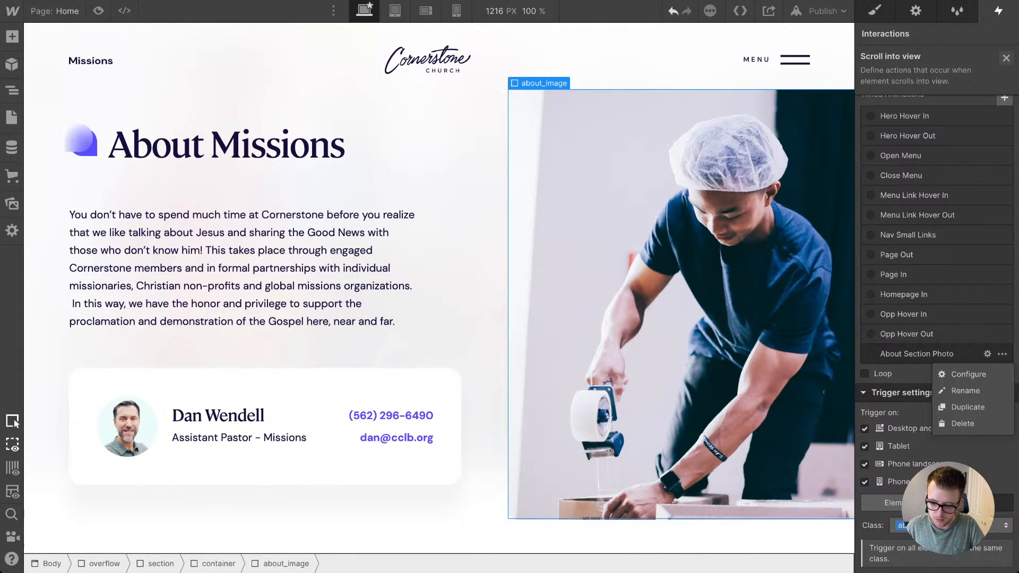
pyautogui.click(967, 407)
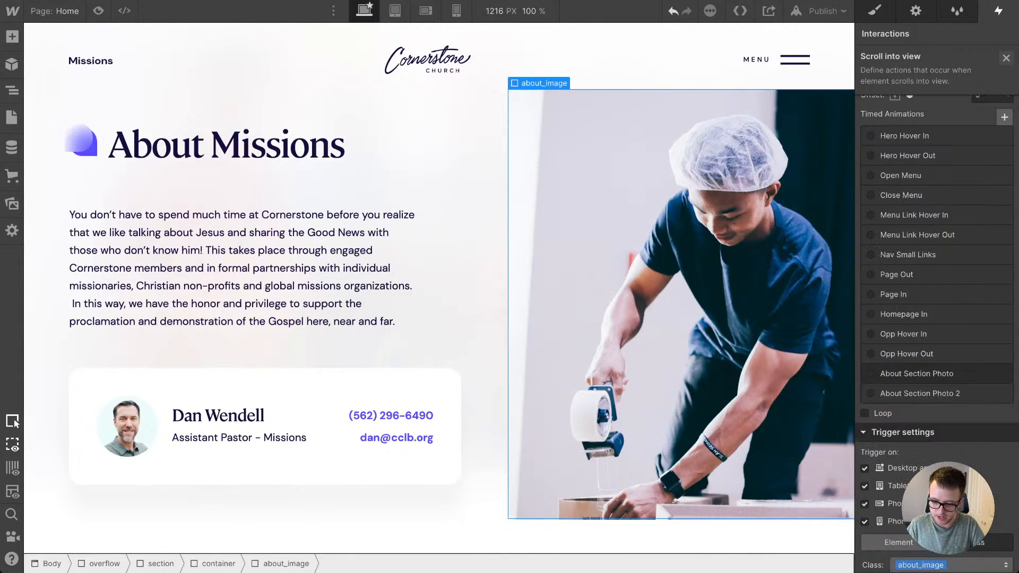
pyautogui.click(958, 393)
pyautogui.click(987, 393)
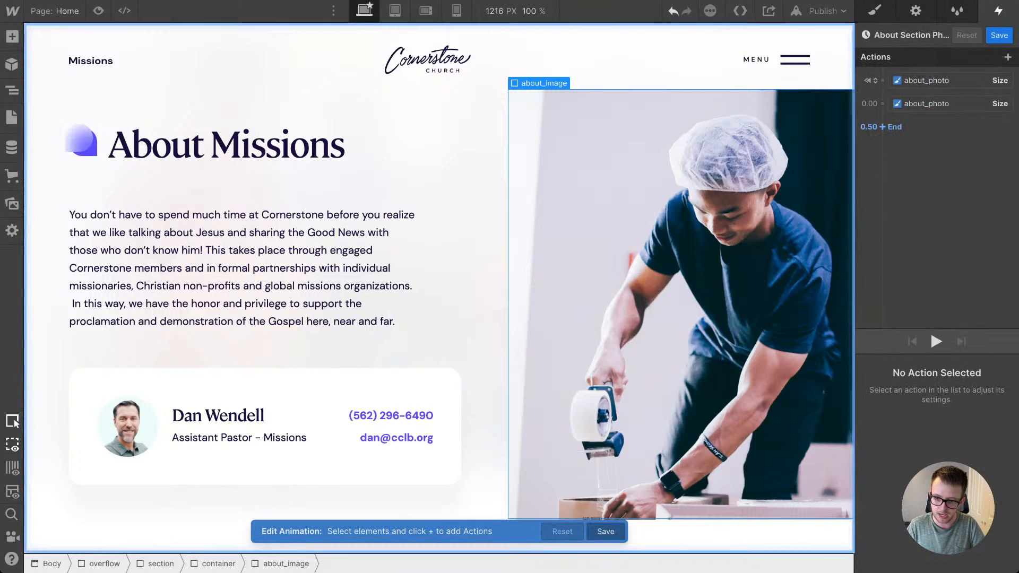
pyautogui.click(944, 35)
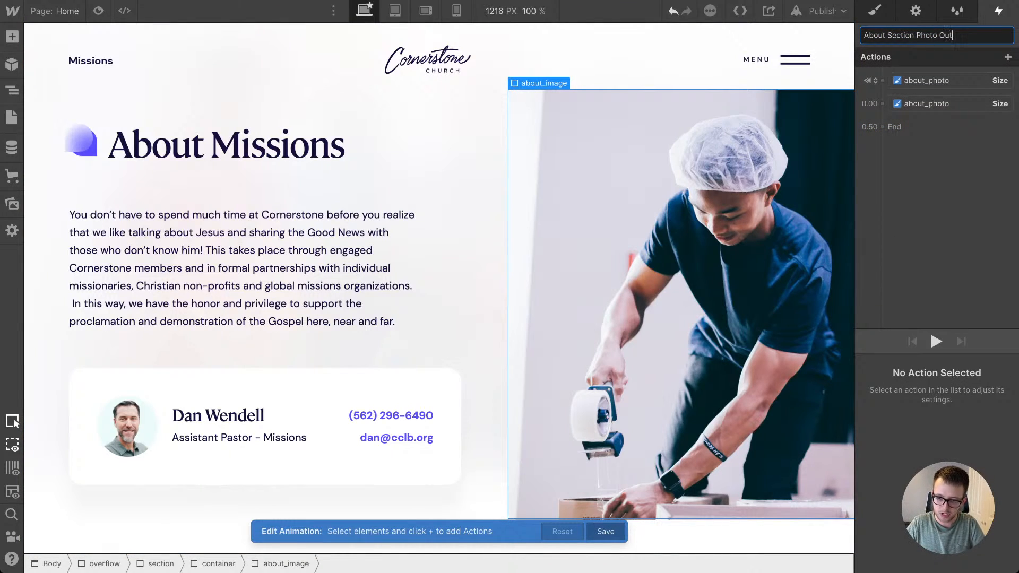
pyautogui.press('Return')
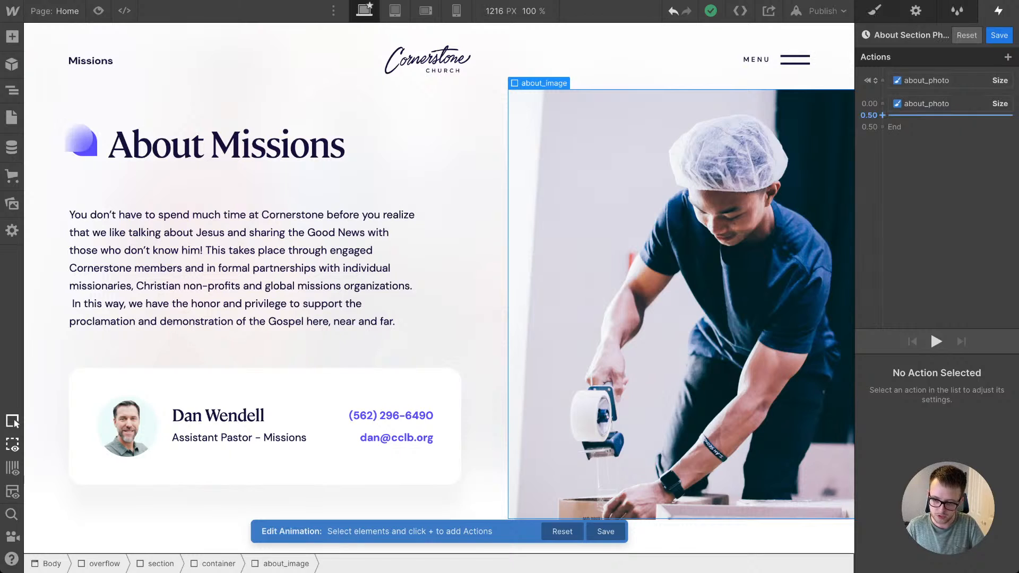
# Step: Delete the out animation's initial Size action, then save the remaining one with height 0% and duration 0 and close the trigger settings
pyautogui.click(944, 81)
pyautogui.press('Delete')
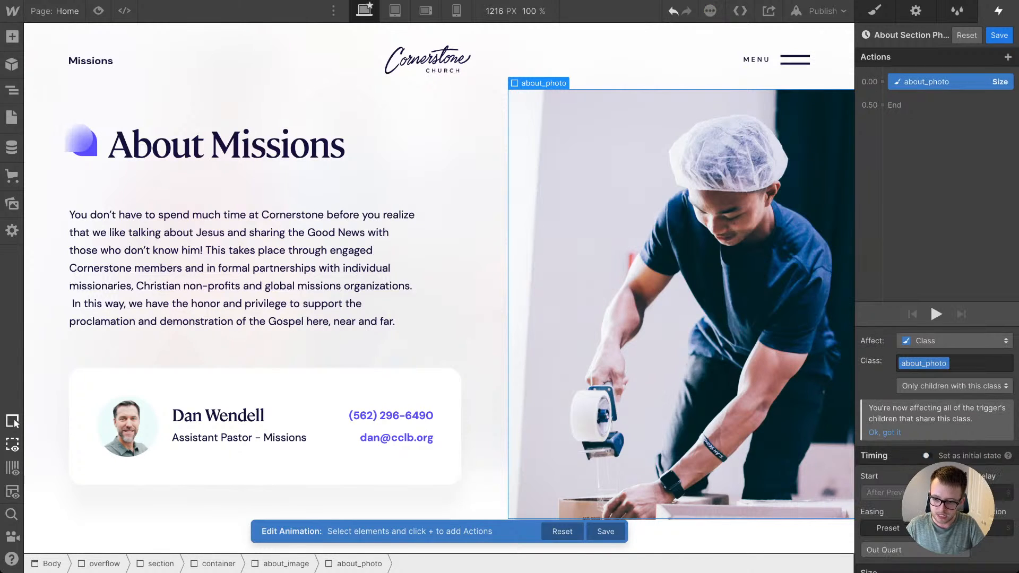
pyautogui.scroll(-2, 936, 451)
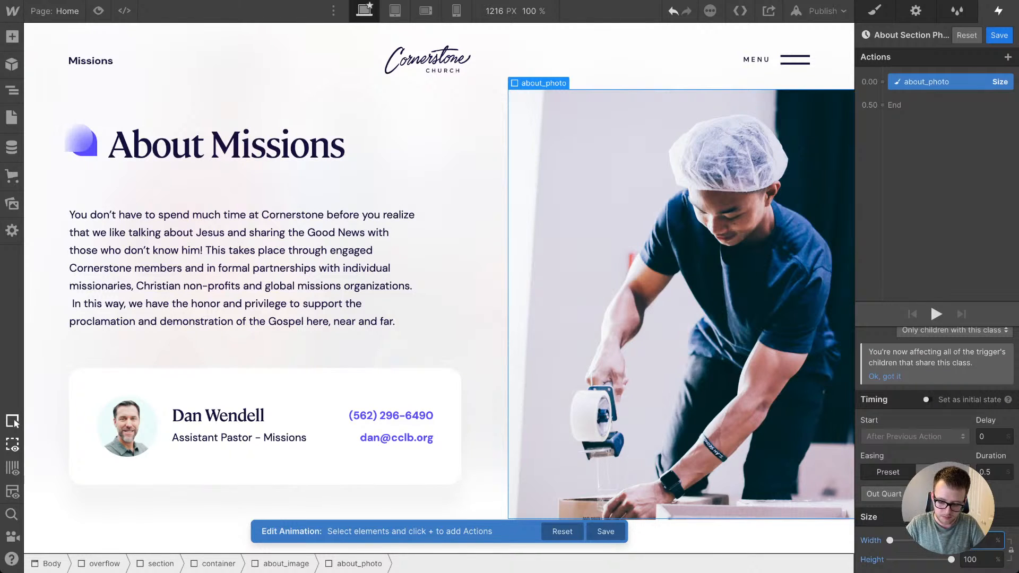
pyautogui.write('0')
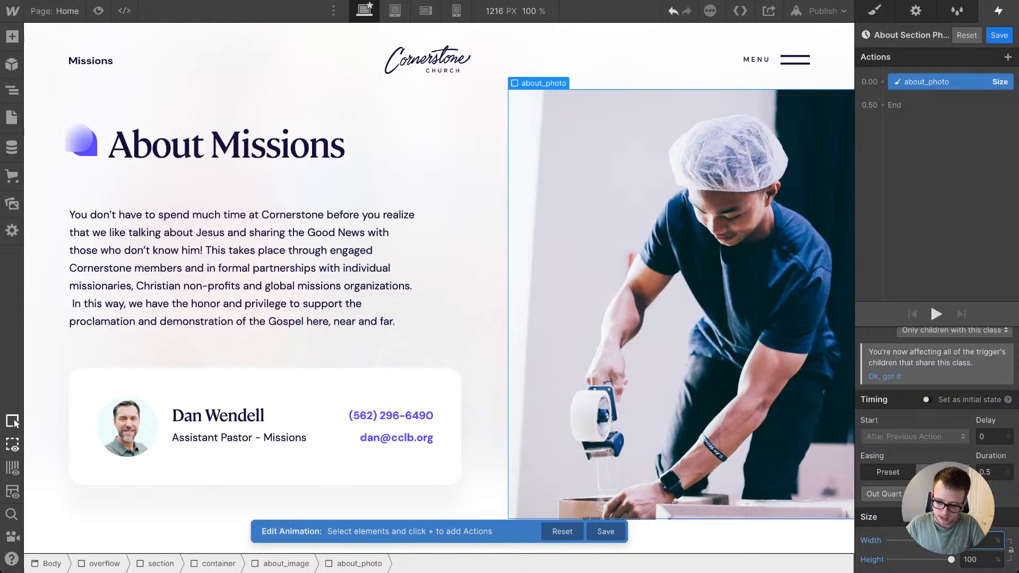
pyautogui.press('BackSpace')
pyautogui.press('BackSpace')
pyautogui.press('BackSpace')
pyautogui.write('0')
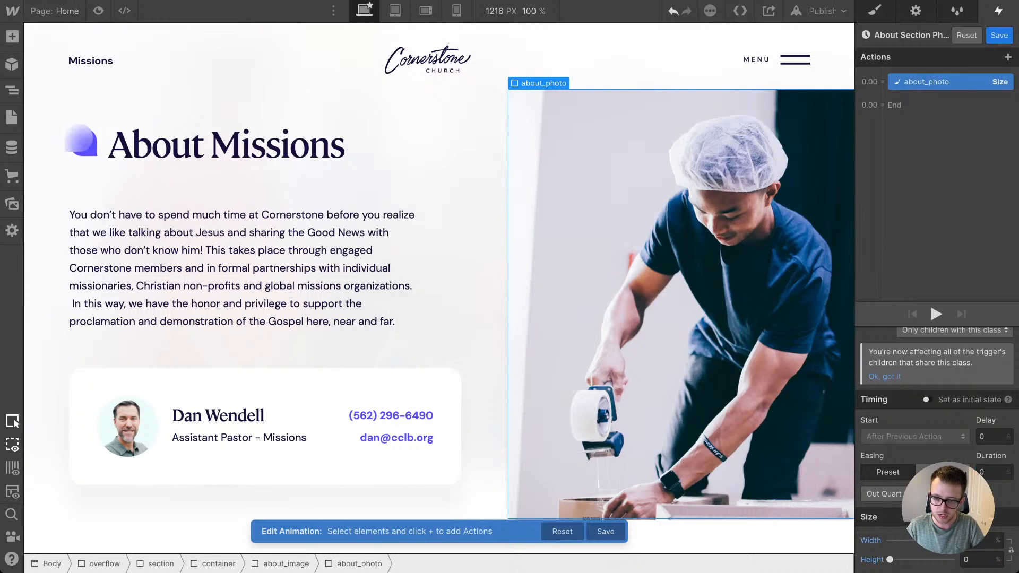
pyautogui.click(999, 35)
pyautogui.click(1005, 57)
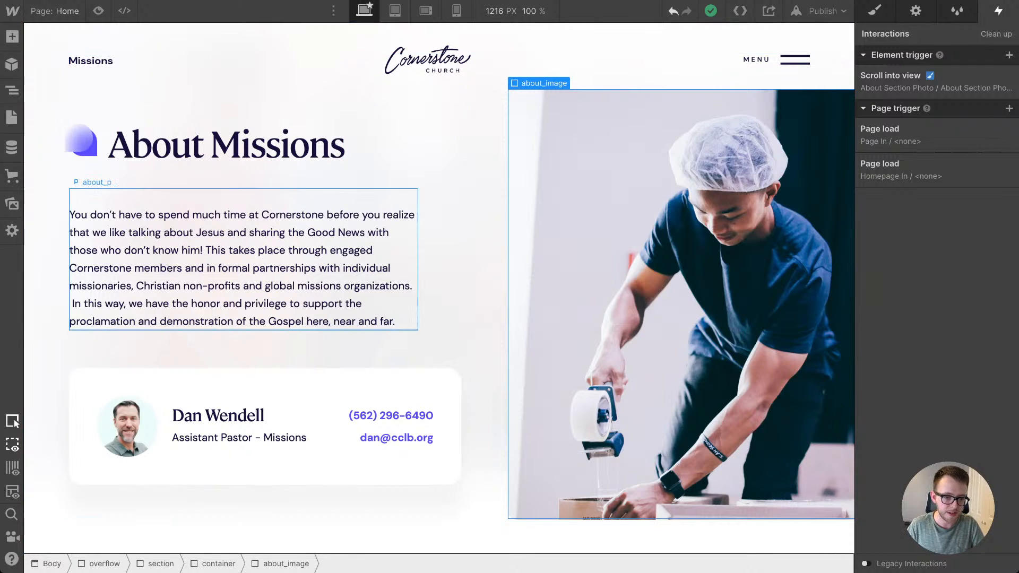
# Step: Preview the page, scrolling back and forth past About Missions to check that the photo reveal resets and replays
pyautogui.hotkey('ctrl', 'shift', 'p')
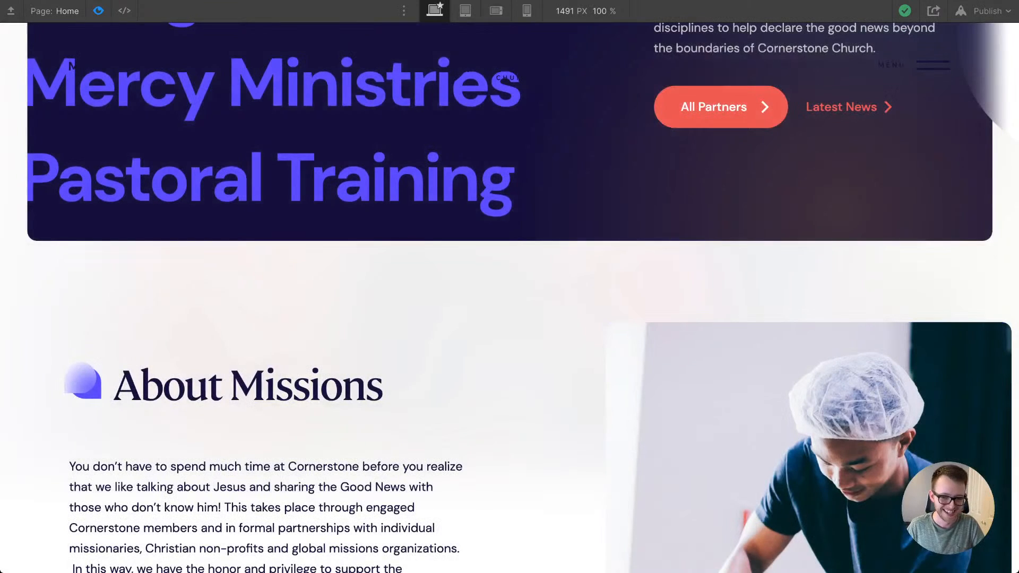
pyautogui.scroll(8, 509, 297)
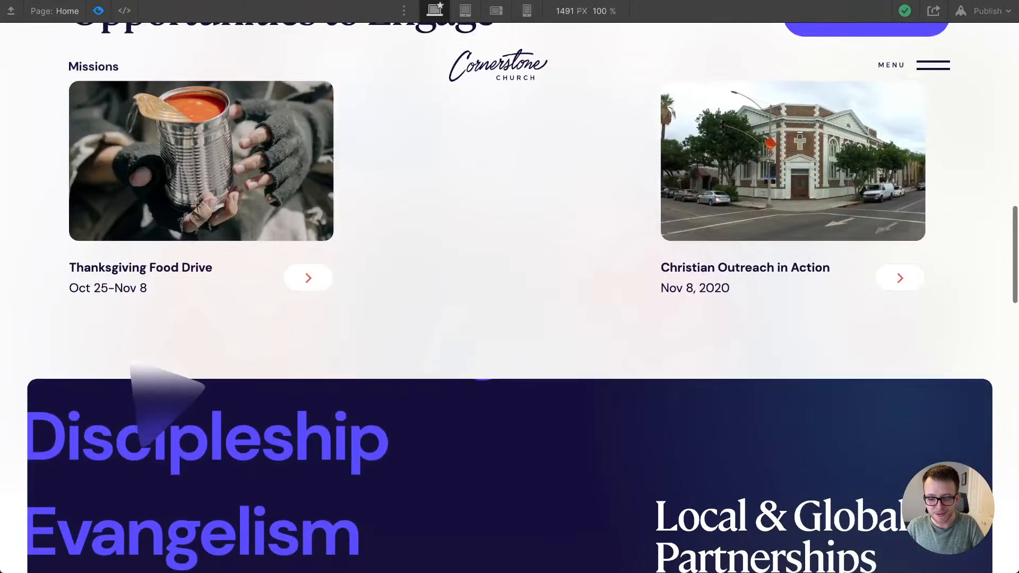
pyautogui.scroll(-9, 510, 297)
pyautogui.scroll(-10, 509, 297)
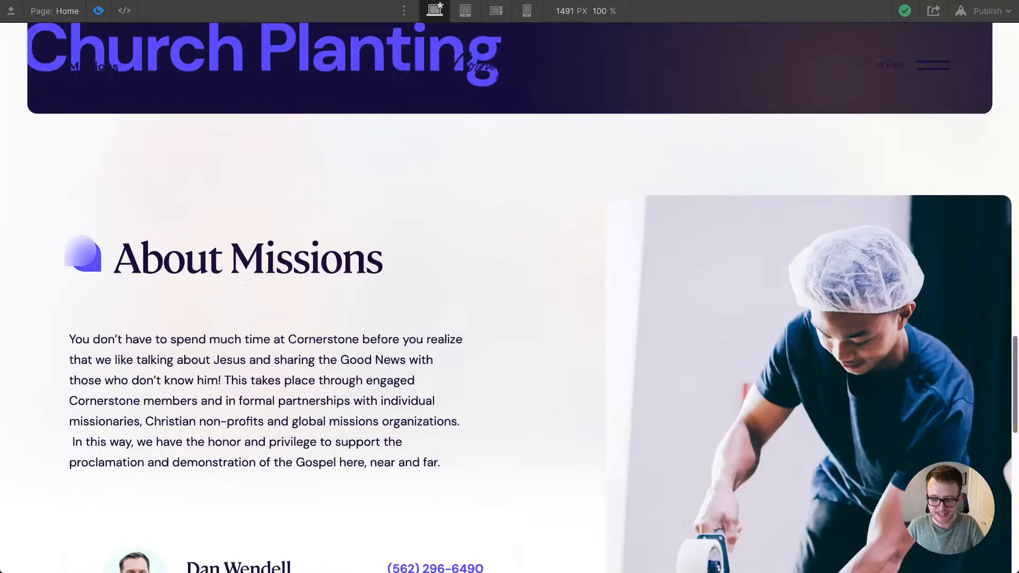
pyautogui.scroll(10, 914, 77)
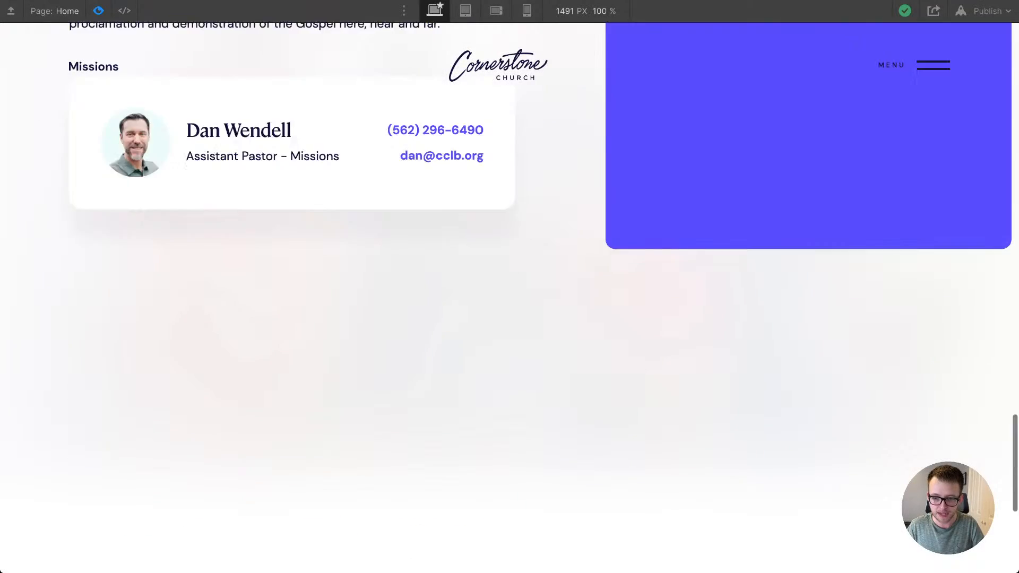
pyautogui.scroll(8, 509, 297)
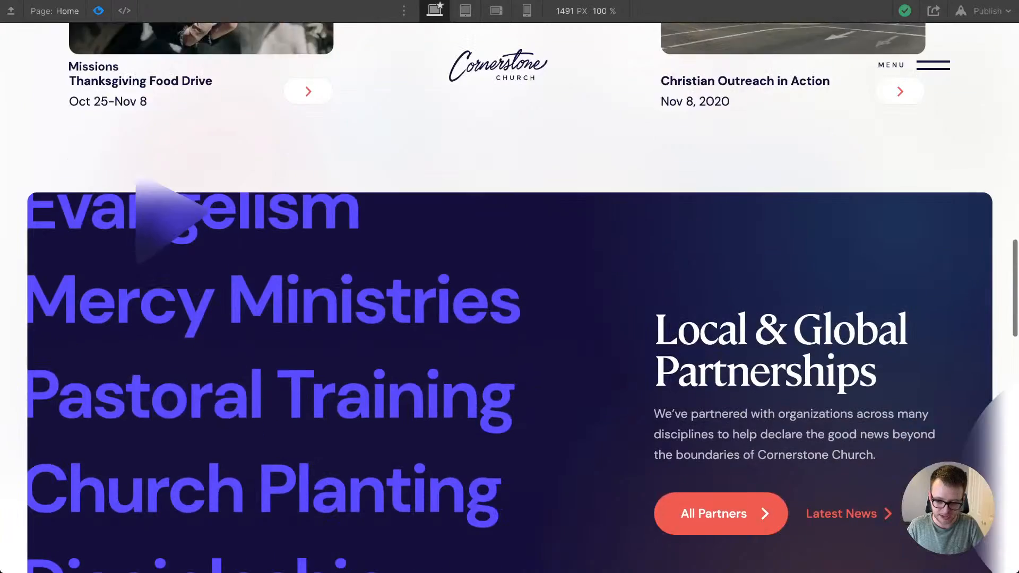
pyautogui.scroll(-7, 509, 297)
pyautogui.scroll(-10, 509, 297)
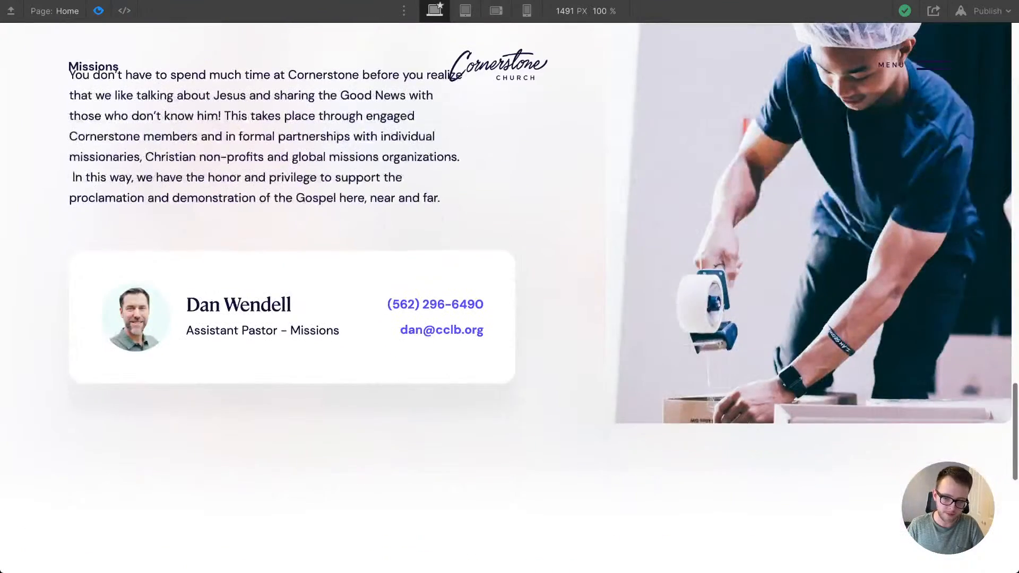
pyautogui.scroll(8, 509, 297)
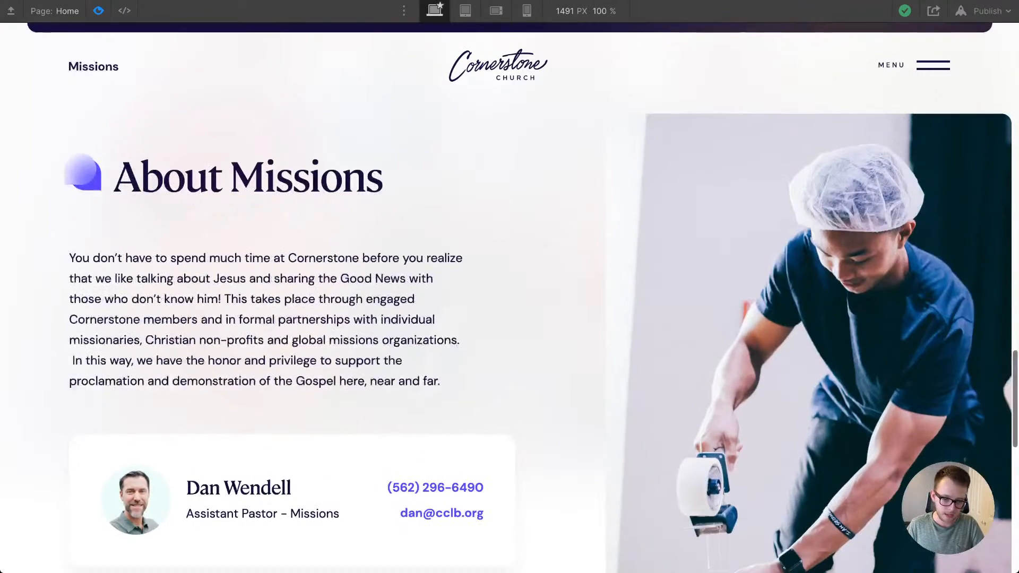
pyautogui.scroll(-1, 509, 297)
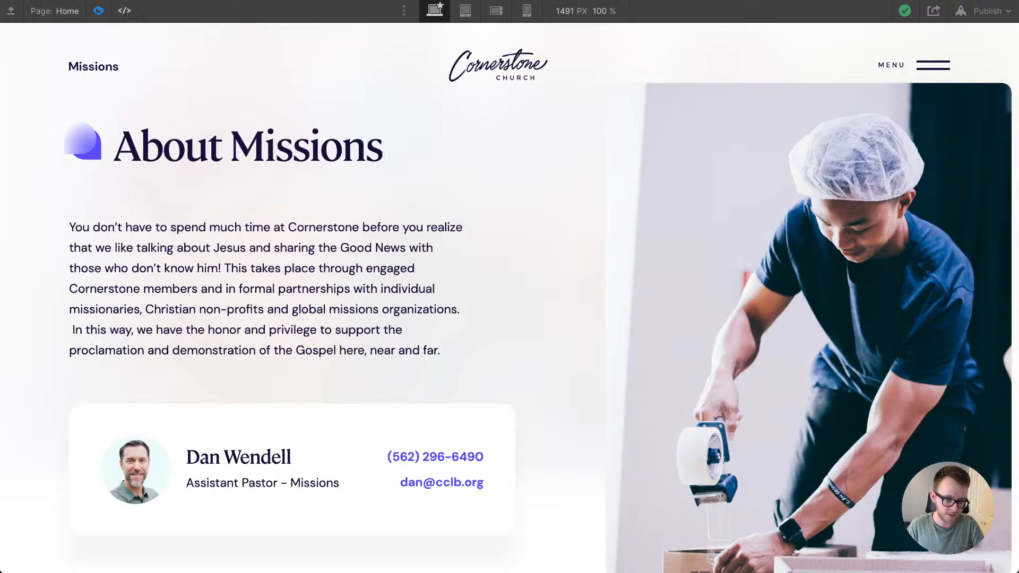
pyautogui.press('Escape')
# Step: Select the opp_list collection list under Opportunities to Engage and examine its filter, sort and display limit settings
pyautogui.scroll(6, 440, 287)
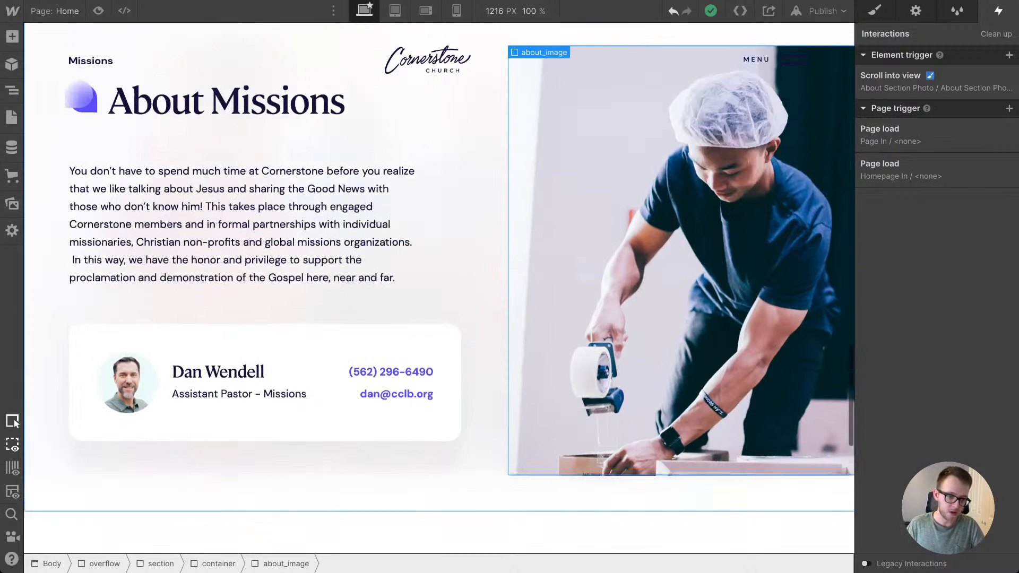
pyautogui.scroll(10, 440, 287)
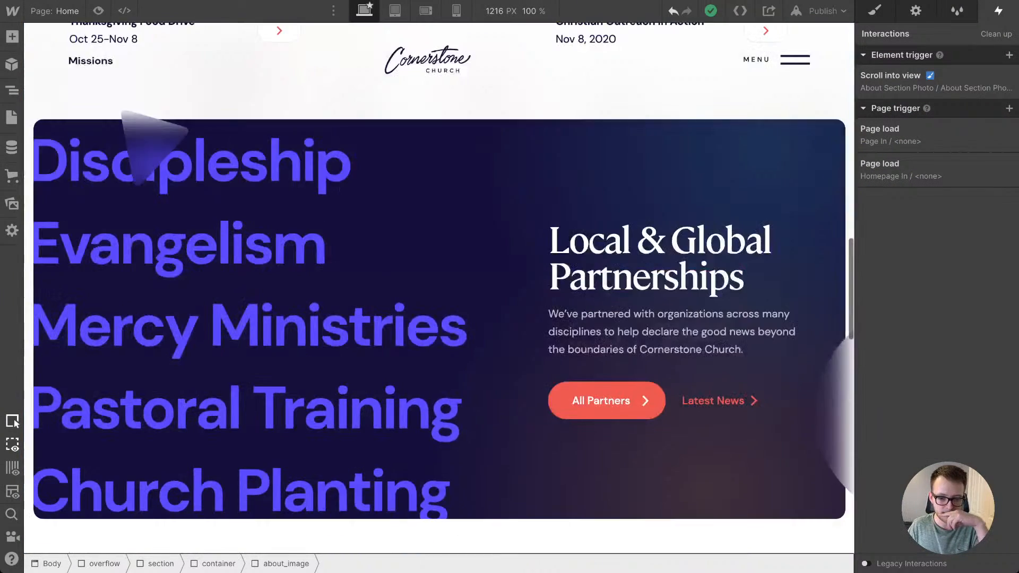
pyautogui.scroll(1, 440, 286)
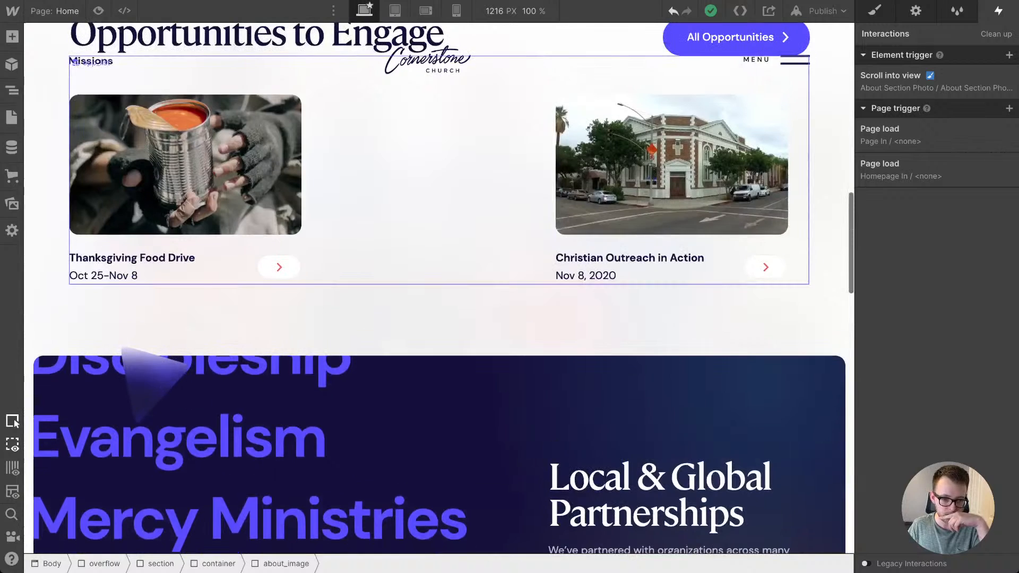
pyautogui.click(429, 180)
pyautogui.press('d')
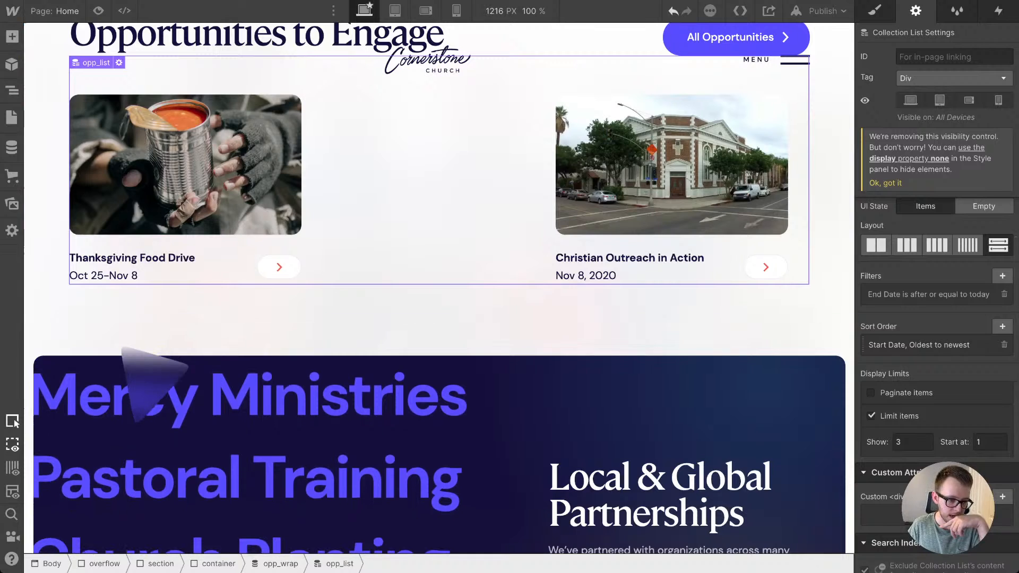
# Step: Open the Thanksgiving Food Drive item in the Opportunities collection and examine its date fields
pyautogui.press('c')
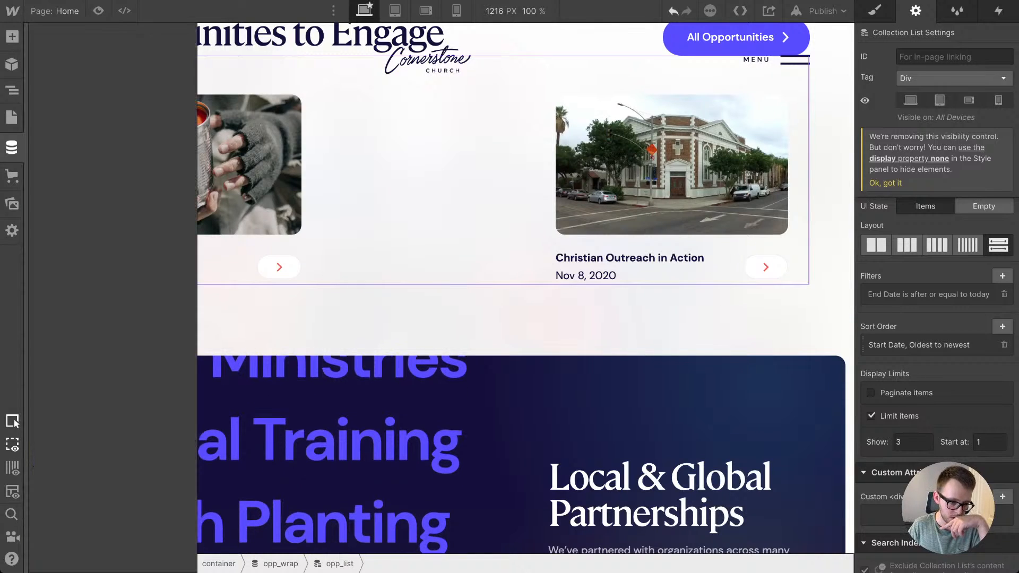
pyautogui.click(106, 136)
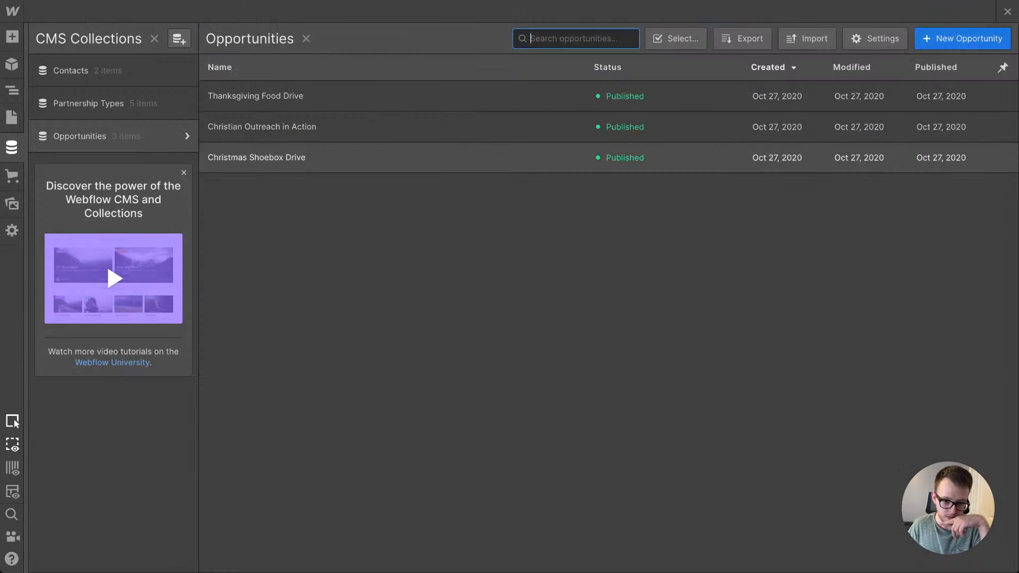
pyautogui.click(255, 96)
pyautogui.scroll(-3, 689, 313)
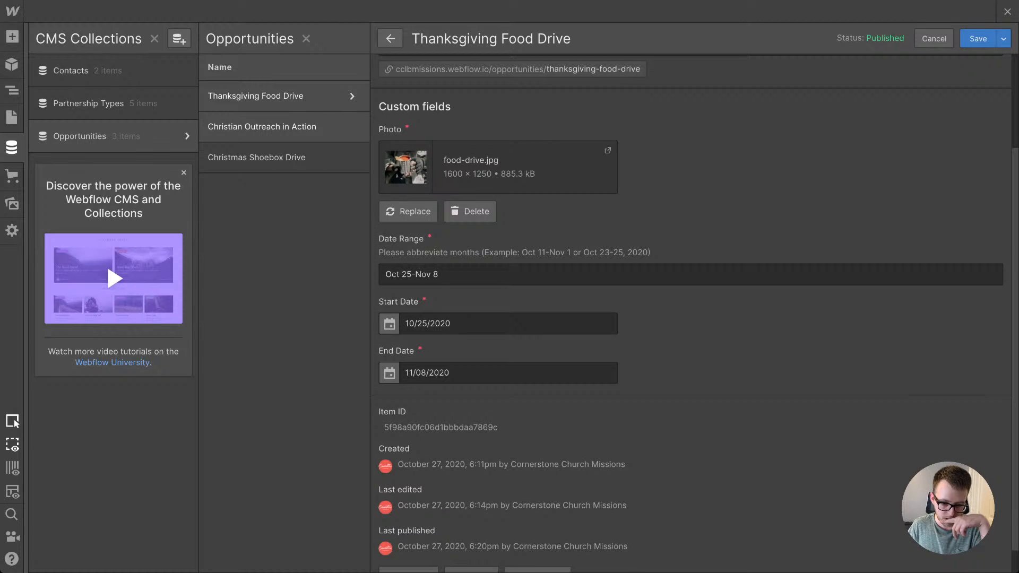
# Step: Open the Christmas Shoebox Drive item in Opportunities, set its End Date to 11/07/2020, save it and close the CMS collections
pyautogui.click(262, 127)
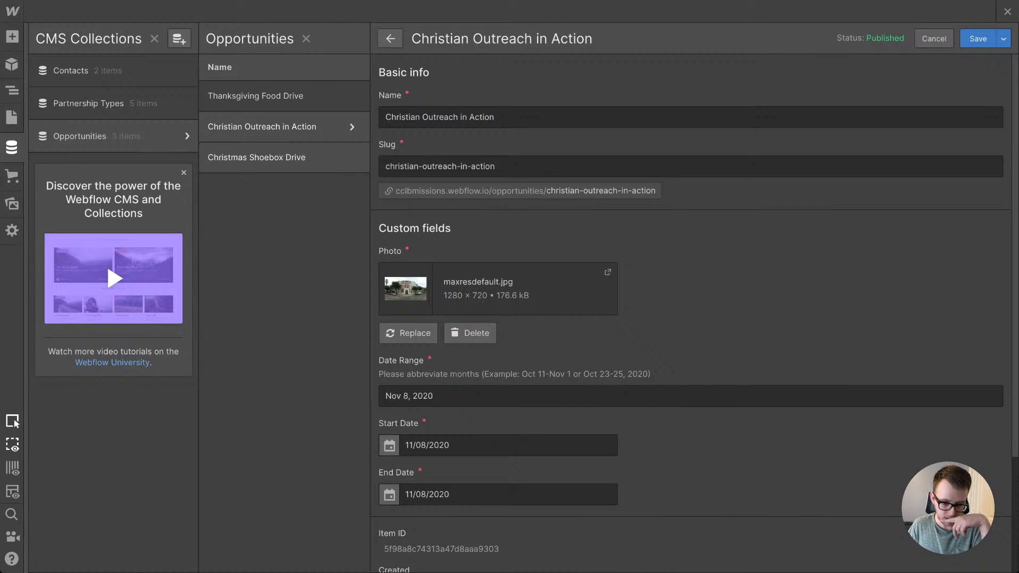
pyautogui.click(257, 157)
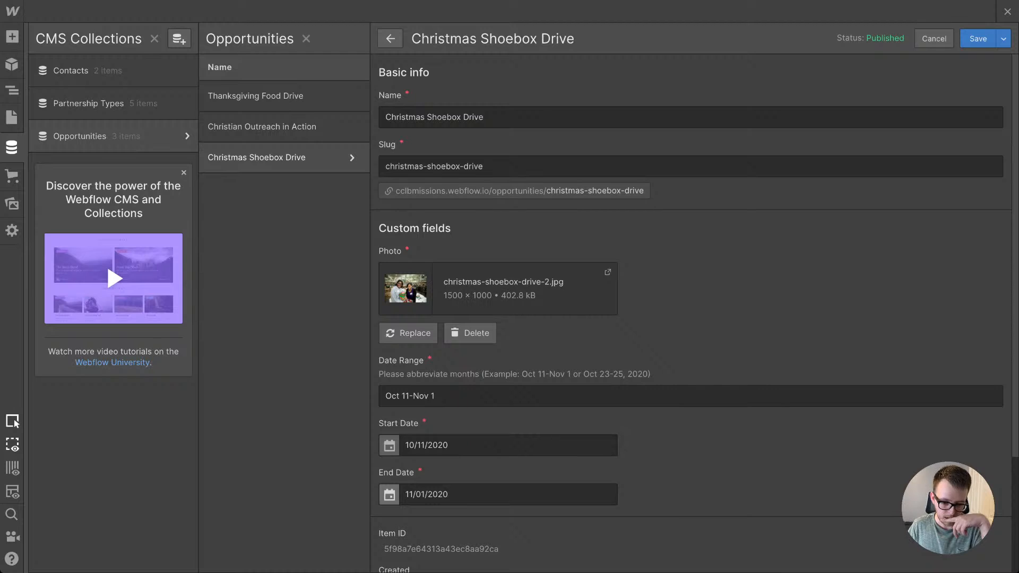
pyautogui.click(498, 495)
pyautogui.click(535, 444)
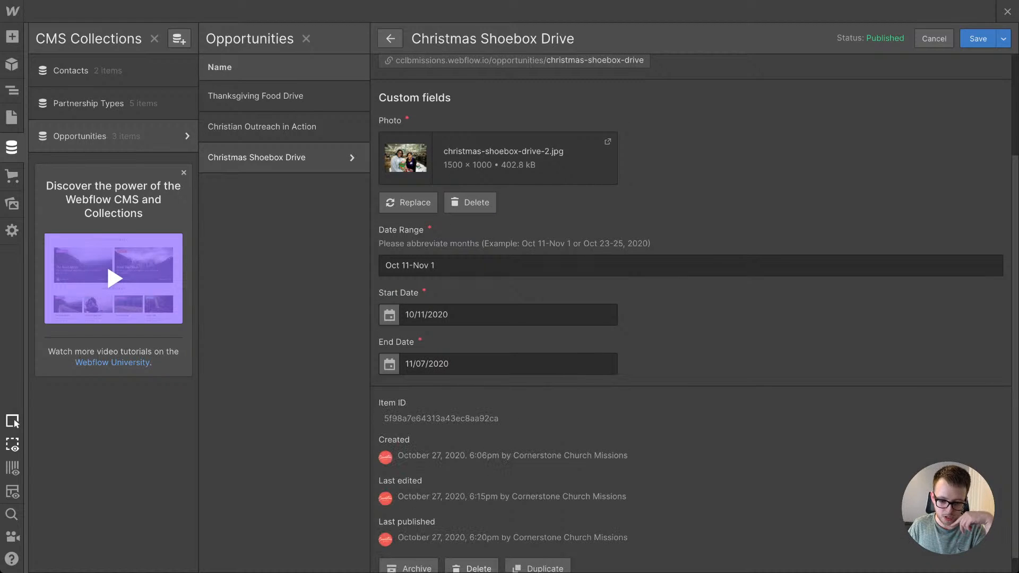
pyautogui.click(978, 38)
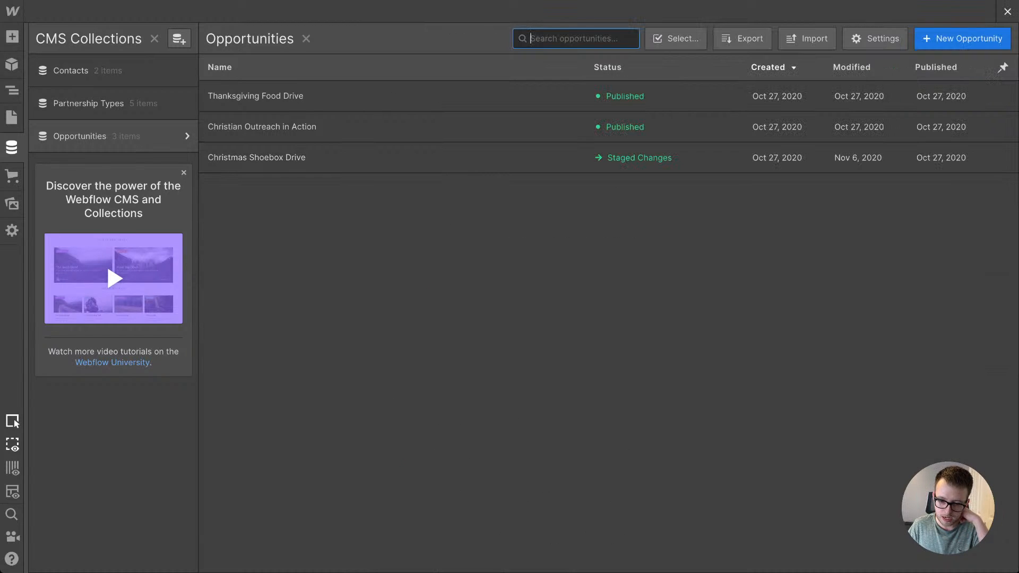
pyautogui.click(1007, 11)
# Step: Examine the conditions of the End Date filter on the opp_list collection list without changing it
pyautogui.scroll(1, 439, 239)
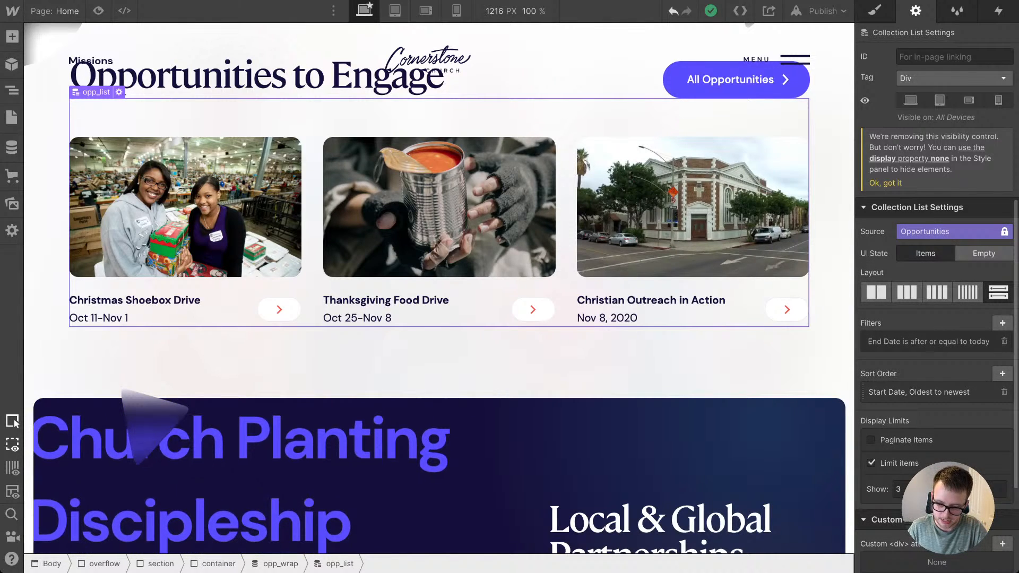
pyautogui.click(928, 342)
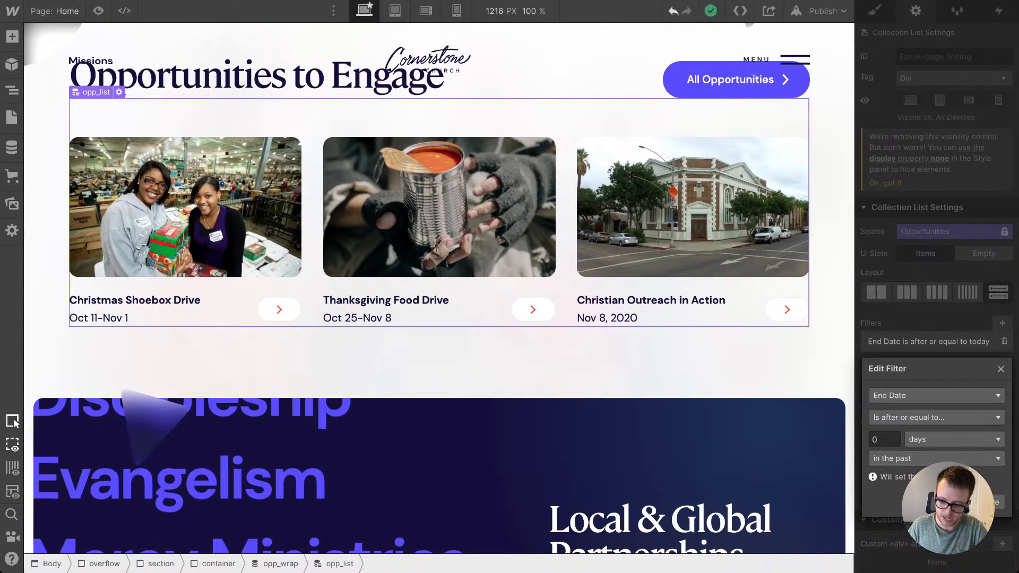
pyautogui.click(1001, 369)
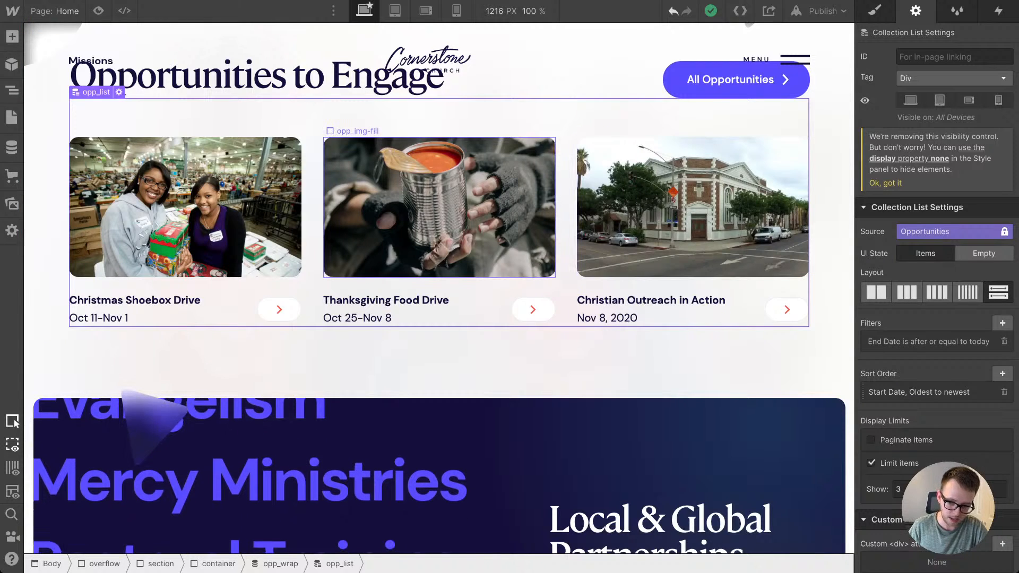
# Step: Examine the page from the Opportunities list to the empty area below About Missions, and the finished footer's layout
pyautogui.scroll(-5, 439, 287)
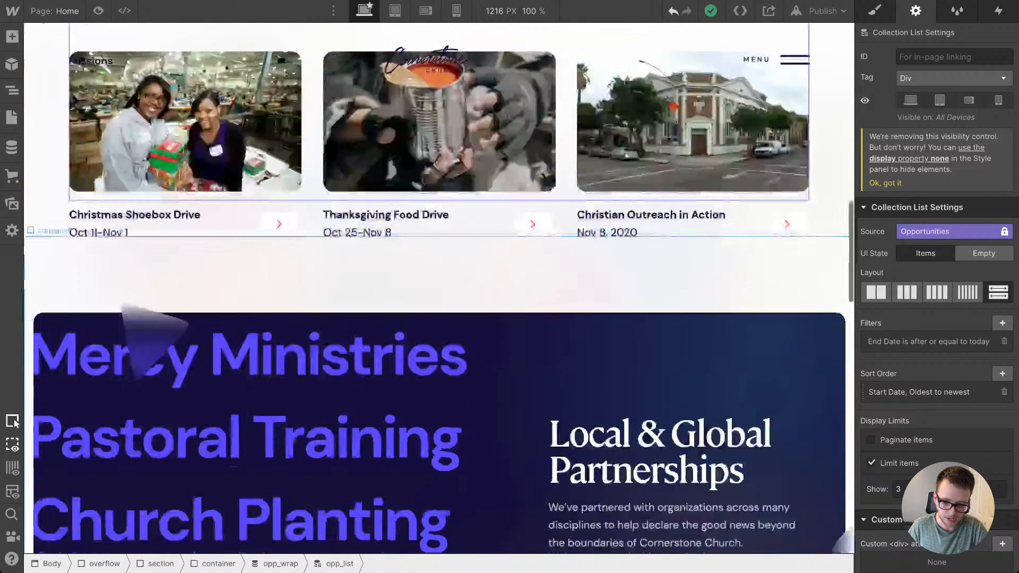
pyautogui.scroll(-7, 440, 287)
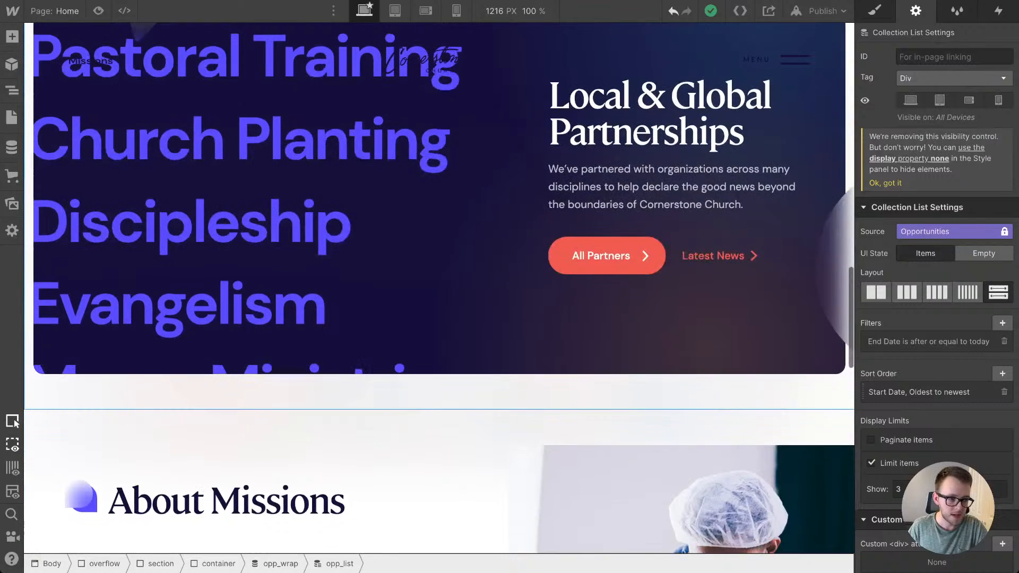
pyautogui.scroll(-2, 439, 287)
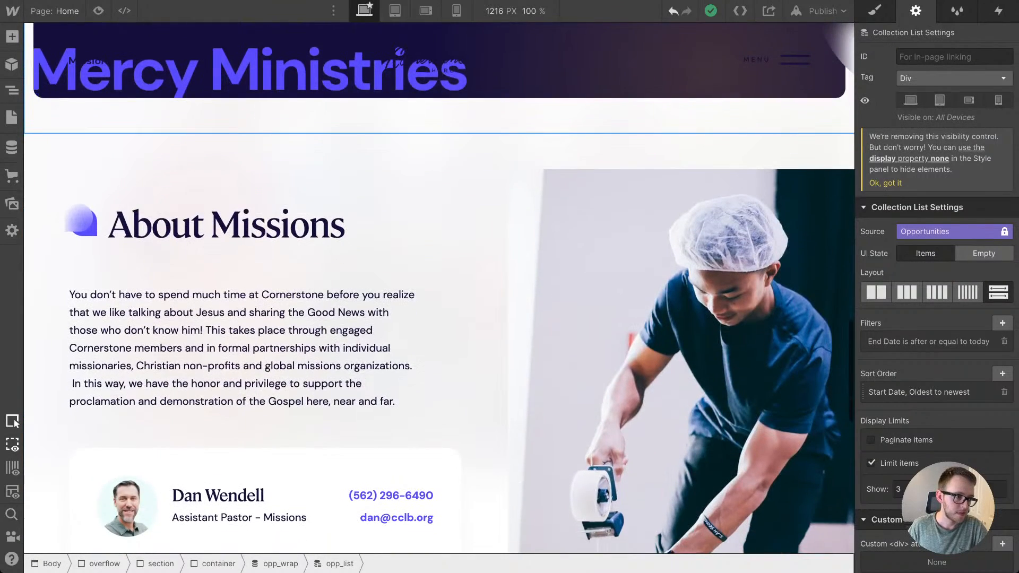
pyautogui.scroll(-2, 439, 287)
pyautogui.scroll(-4, 439, 286)
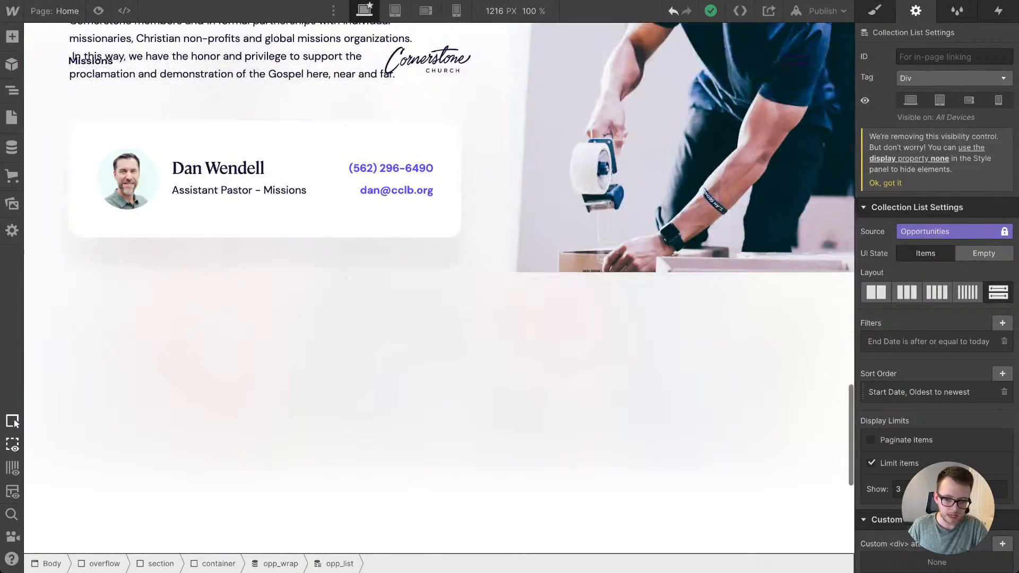
pyautogui.scroll(1, 439, 287)
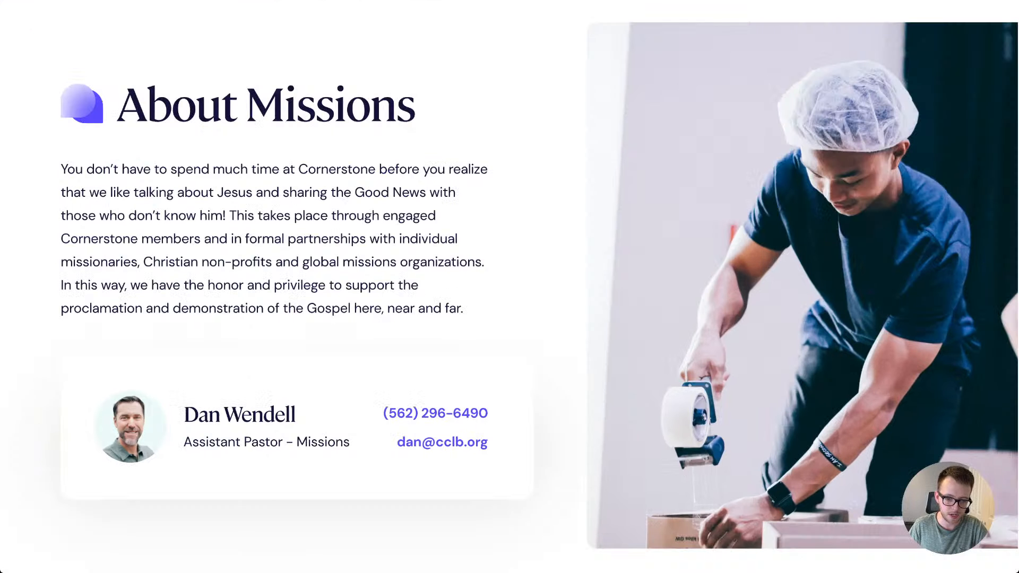
pyautogui.scroll(-8, 510, 287)
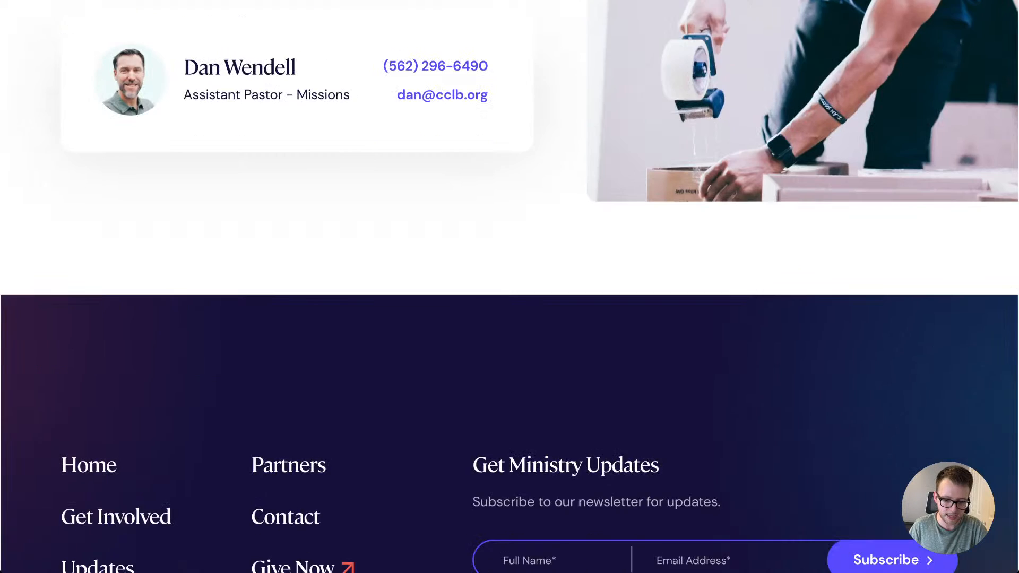
pyautogui.scroll(-3, 510, 287)
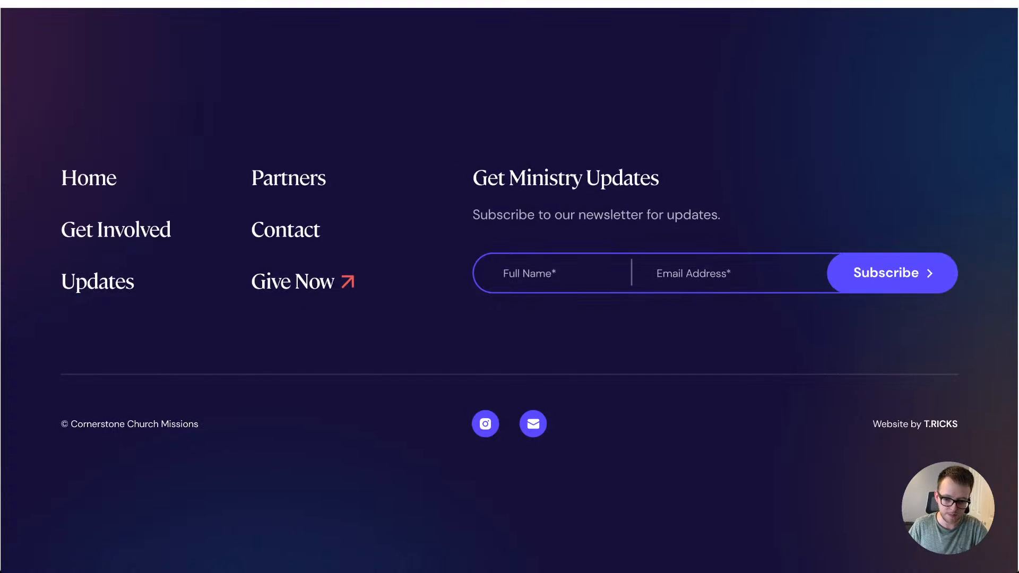
pyautogui.scroll(1, 510, 287)
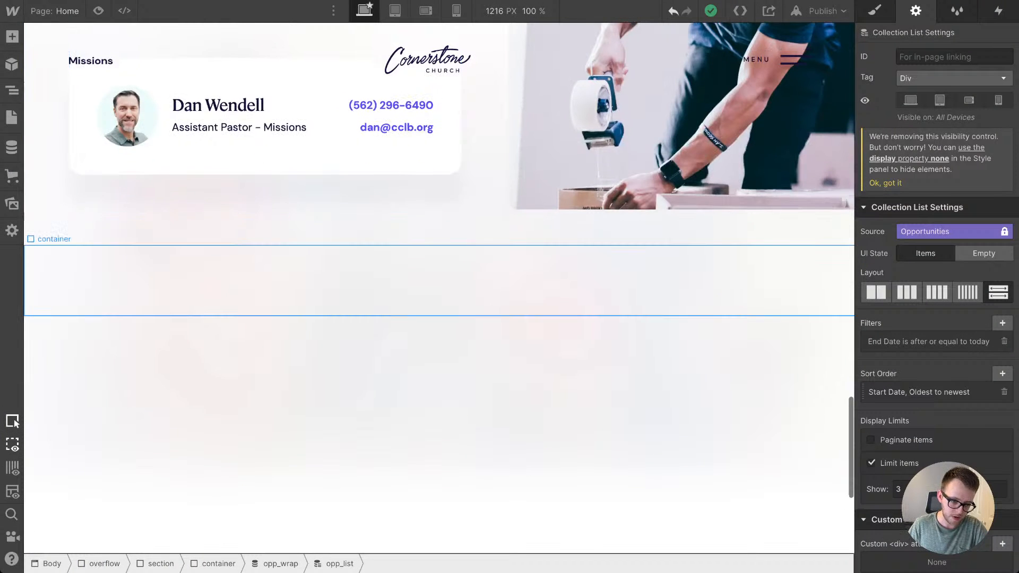
# Step: Select the section around the empty container below About Missions and add the combo class is--footer
pyautogui.click(424, 280)
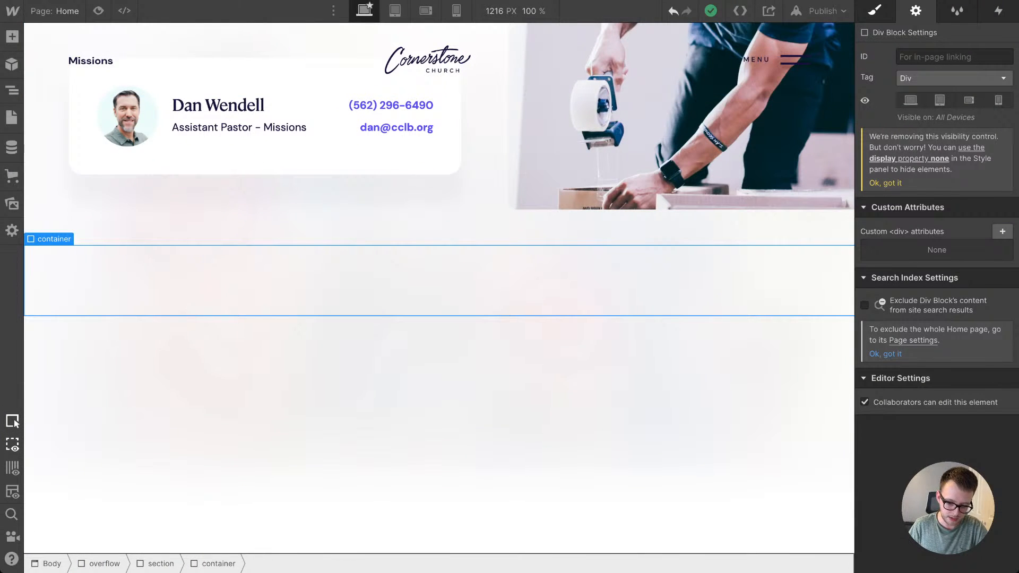
pyautogui.press('s')
pyautogui.press('Up')
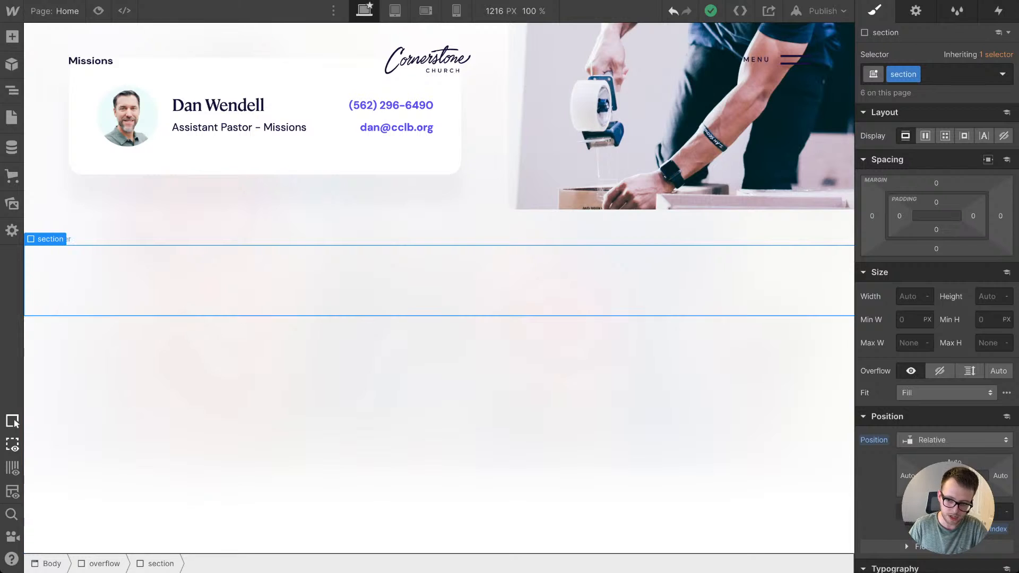
pyautogui.press('Down')
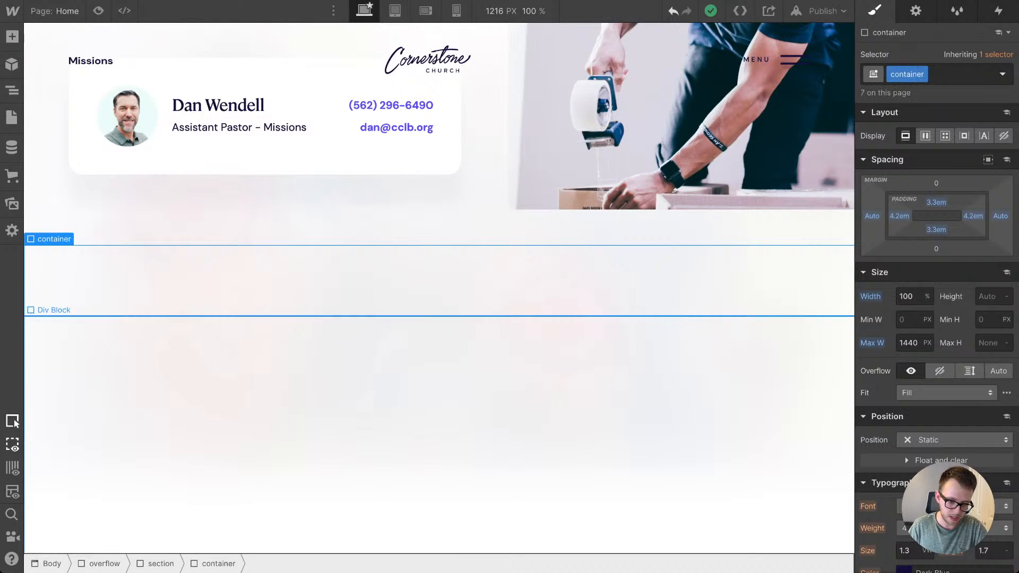
pyautogui.press('Up')
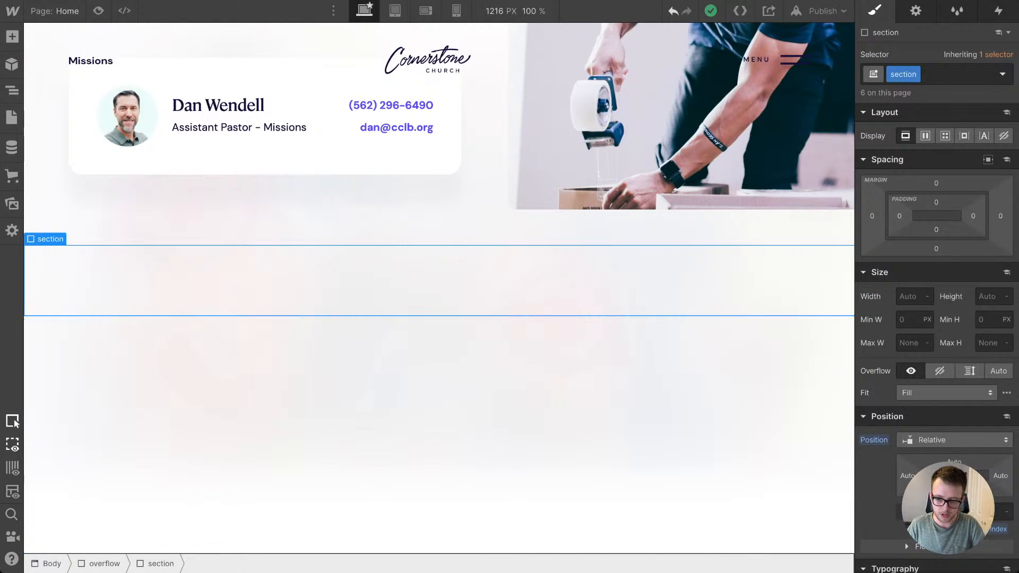
pyautogui.hotkey('ctrl', 'Return')
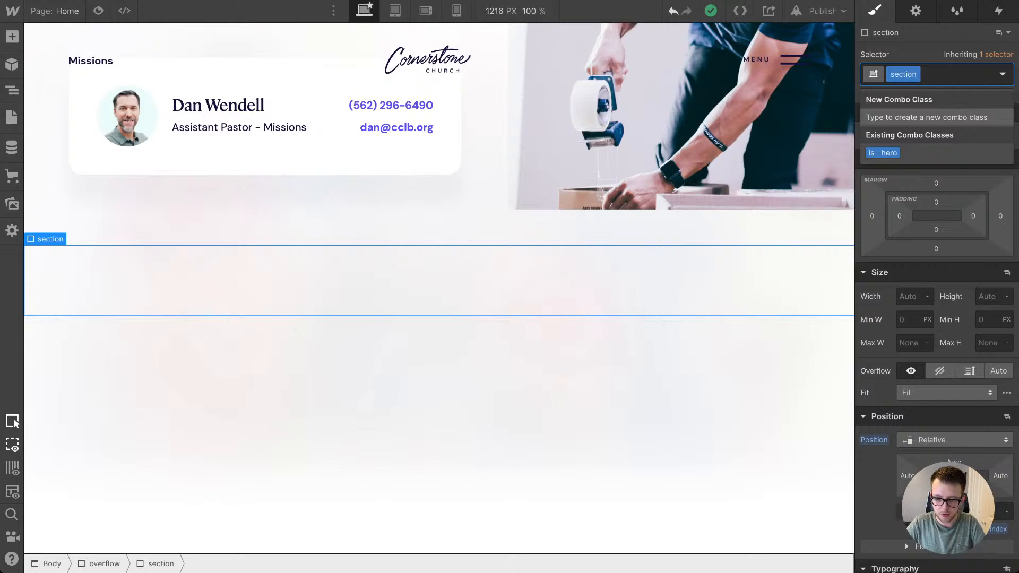
pyautogui.write('is--')
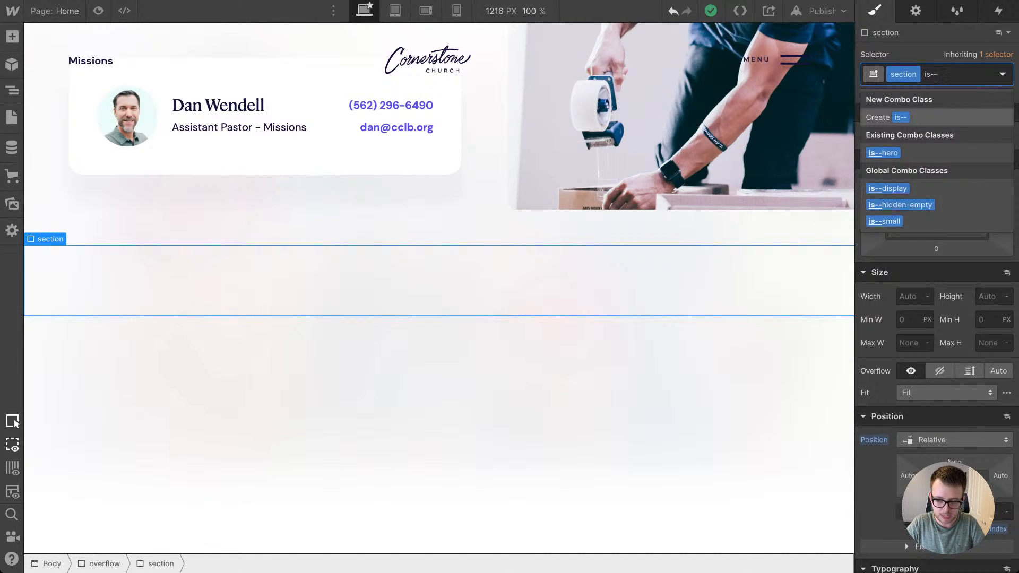
pyautogui.write('footer')
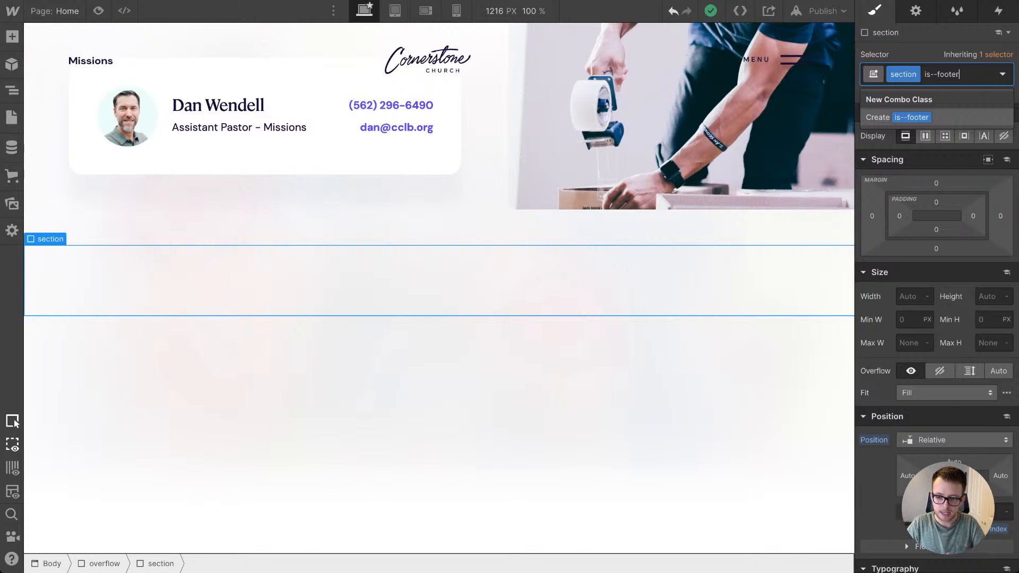
pyautogui.press('Return')
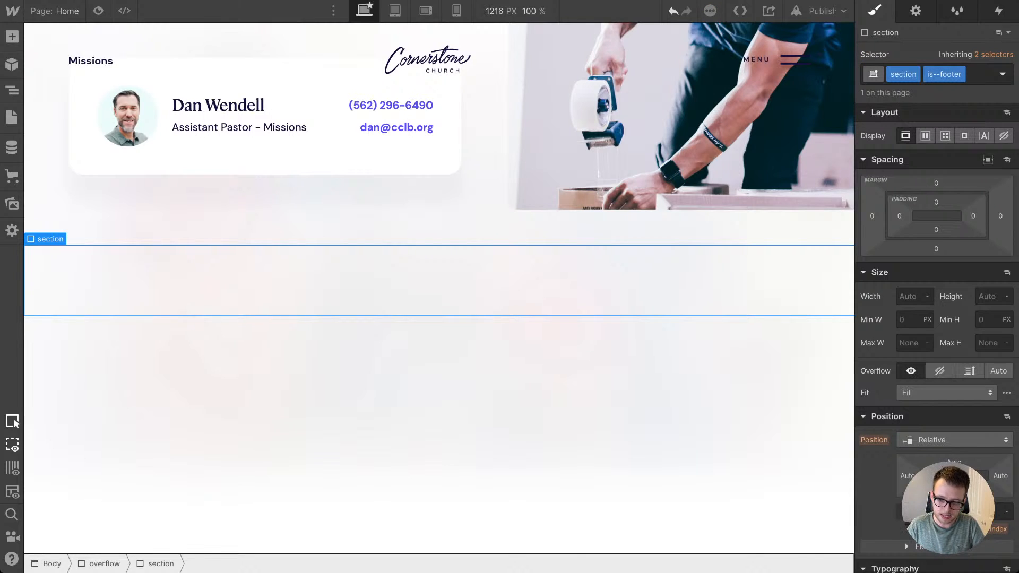
# Step: Set the footer section's background color to the Dark Blue swatch
pyautogui.scroll(-8, 936, 318)
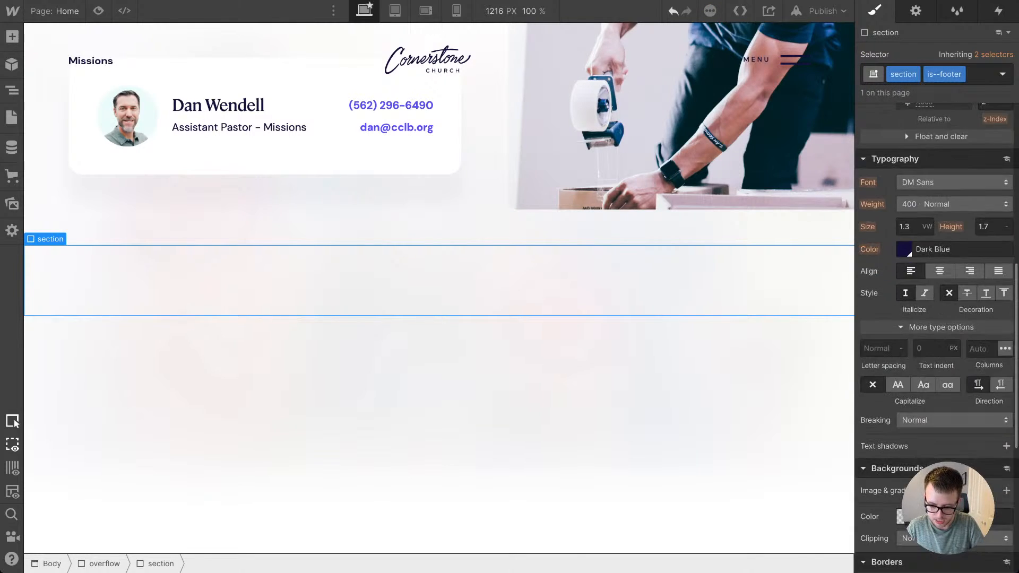
pyautogui.scroll(-3, 936, 318)
pyautogui.click(903, 355)
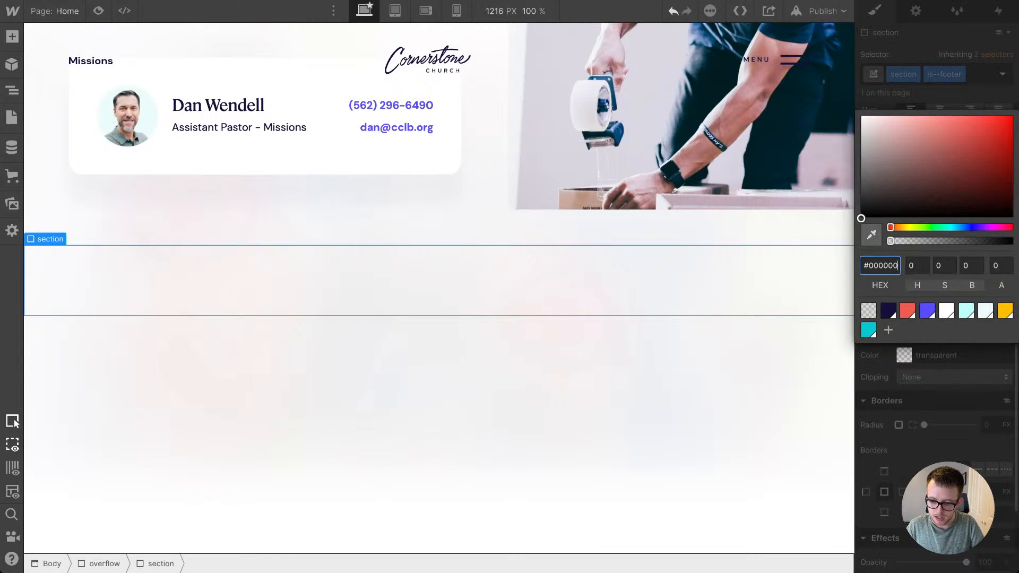
pyautogui.click(888, 311)
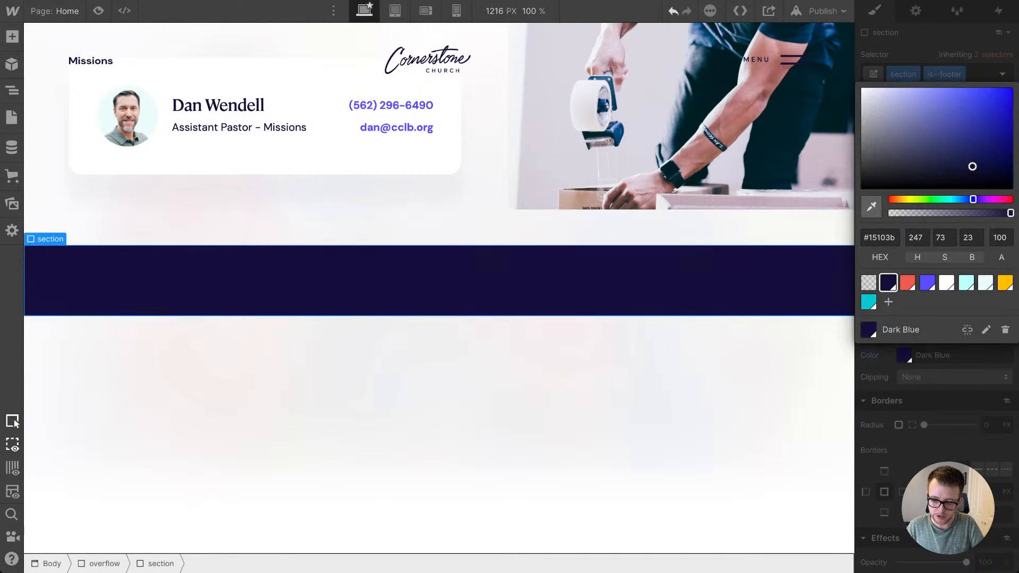
pyautogui.press('Escape')
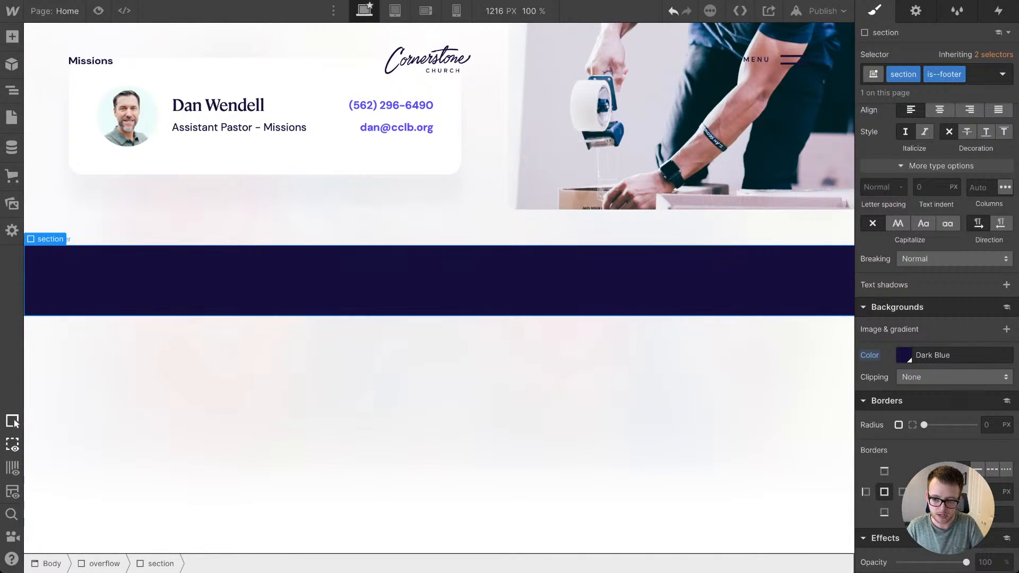
# Step: Set the is--footer section's overflow to hidden
pyautogui.click(438, 280)
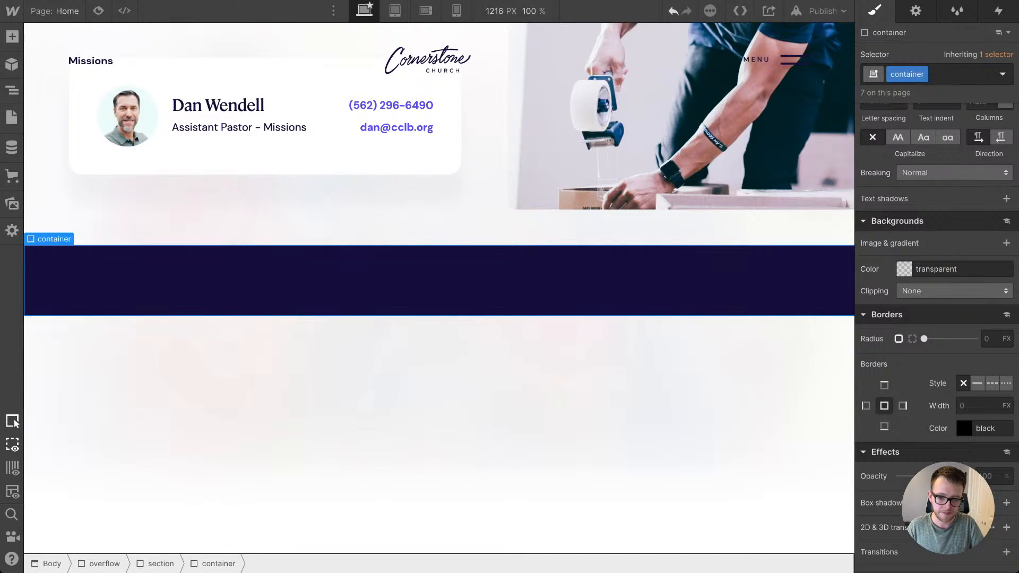
pyautogui.press('Up')
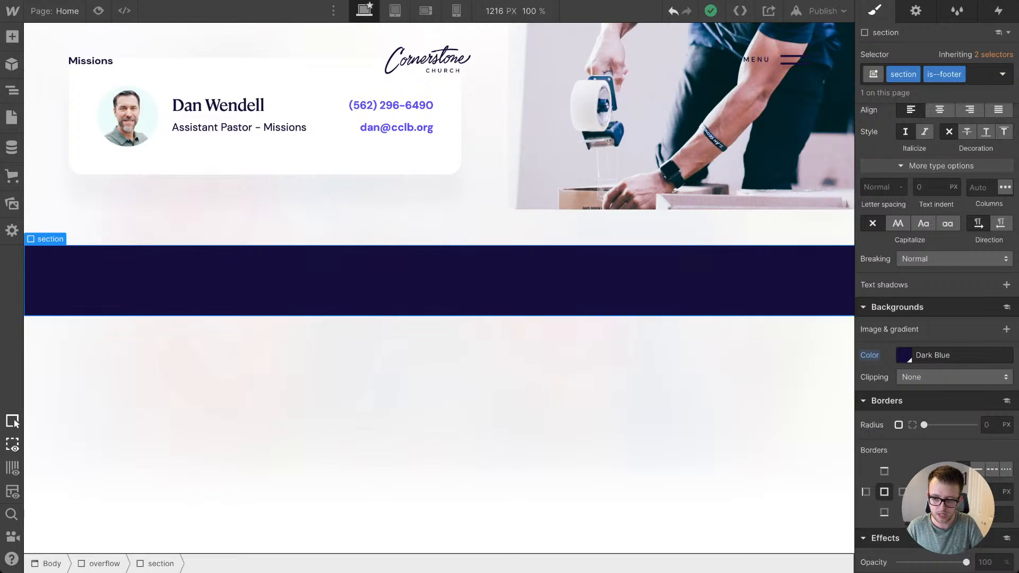
pyautogui.scroll(5, 936, 318)
pyautogui.scroll(1, 954, 186)
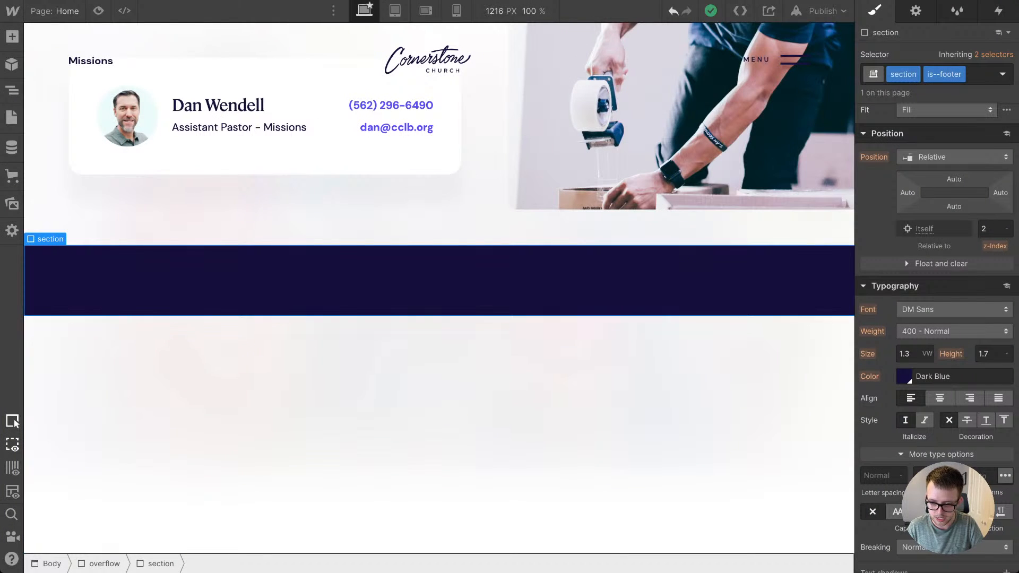
pyautogui.scroll(5, 936, 318)
pyautogui.click(940, 260)
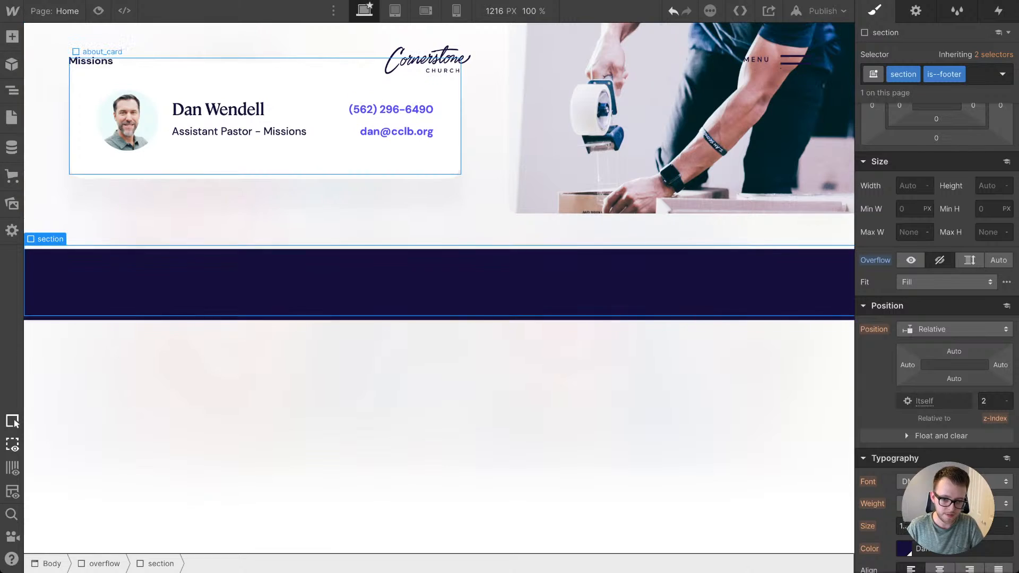
# Step: Copy the gradient_top-right element from the partnerships card into the is--footer section
pyautogui.scroll(14, 425, 265)
pyautogui.scroll(3, 424, 265)
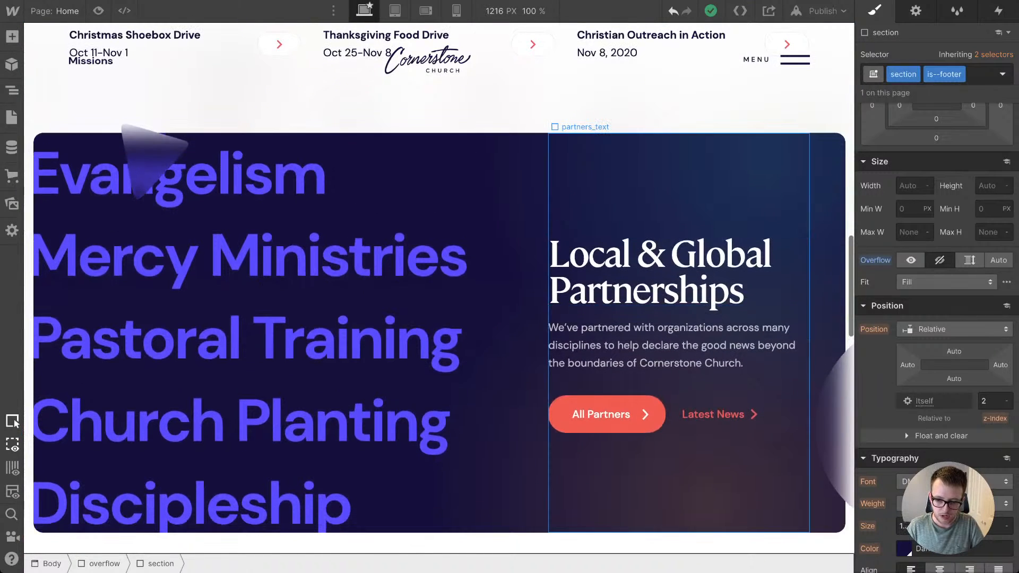
pyautogui.click(508, 276)
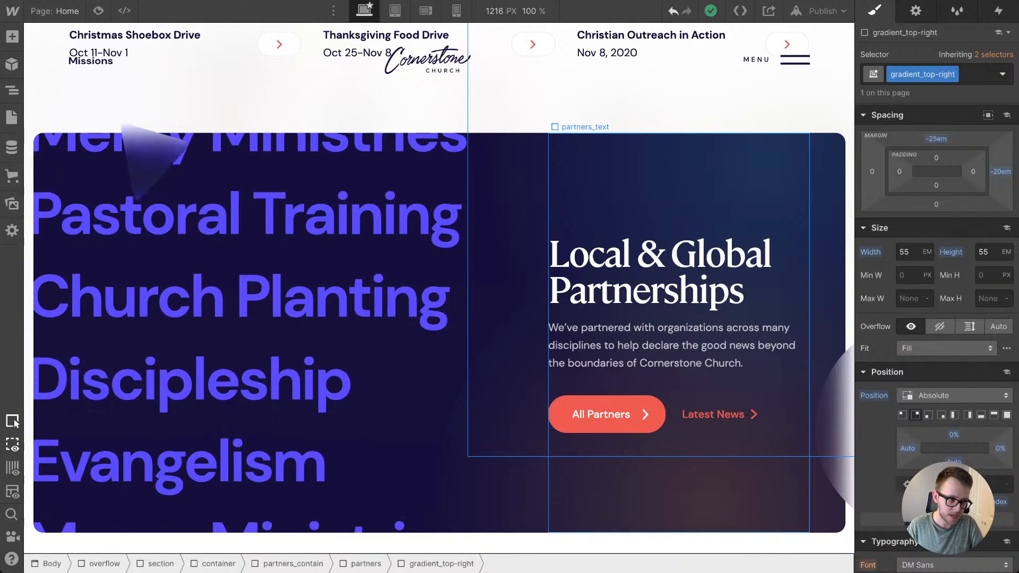
pyautogui.scroll(-1, 769, 339)
pyautogui.scroll(-10, 439, 288)
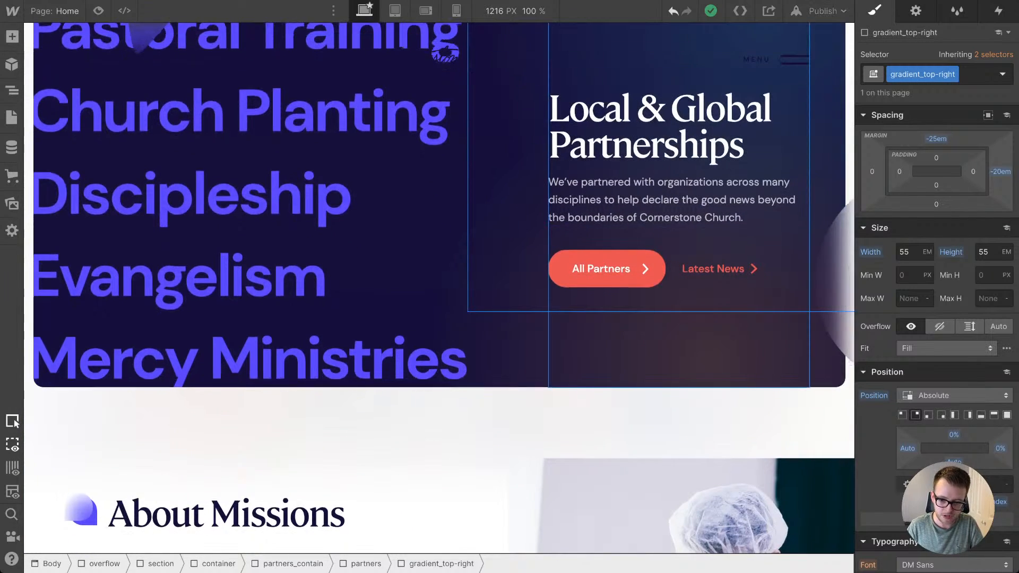
pyautogui.scroll(2, 440, 160)
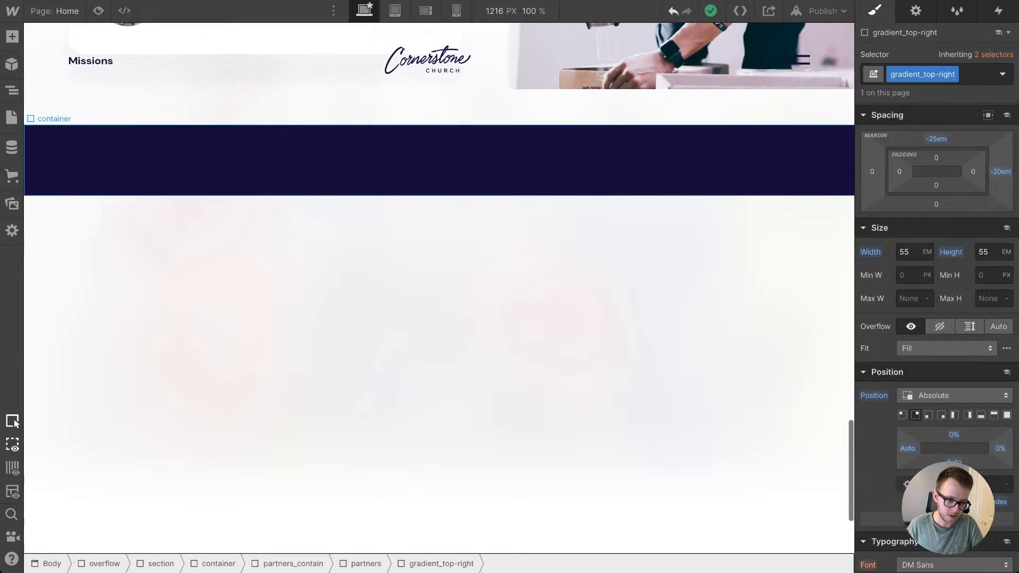
pyautogui.click(440, 160)
pyautogui.press('Up')
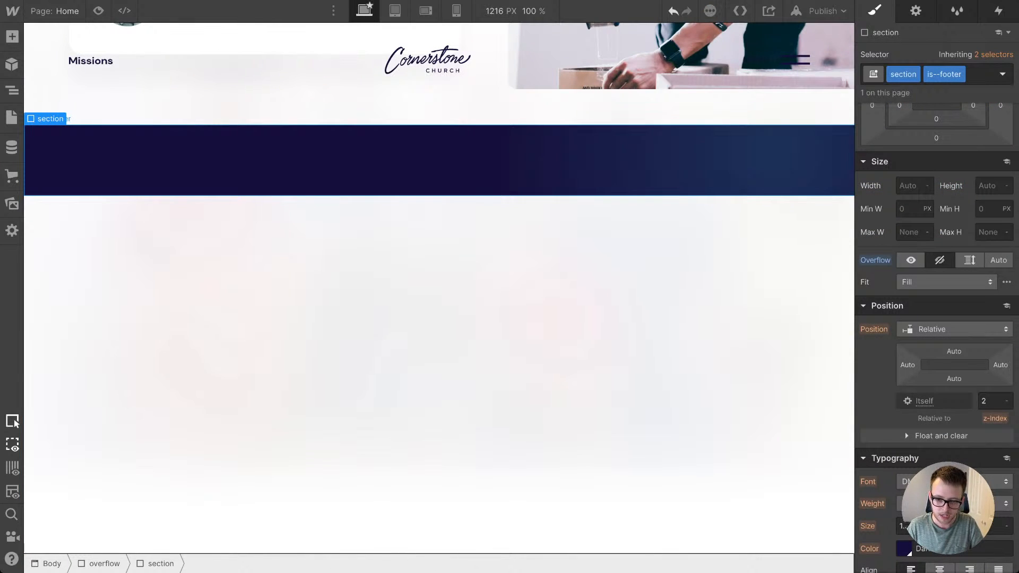
# Step: Copy the partnerships card's gradient_bottom-right element into the is--footer section
pyautogui.scroll(15, 439, 288)
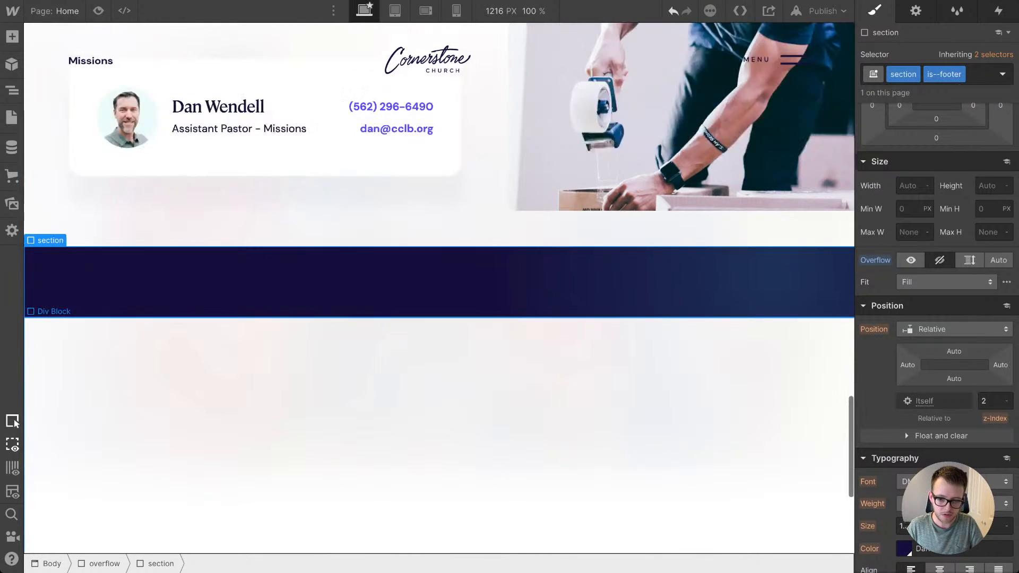
pyautogui.scroll(-1, 657, 297)
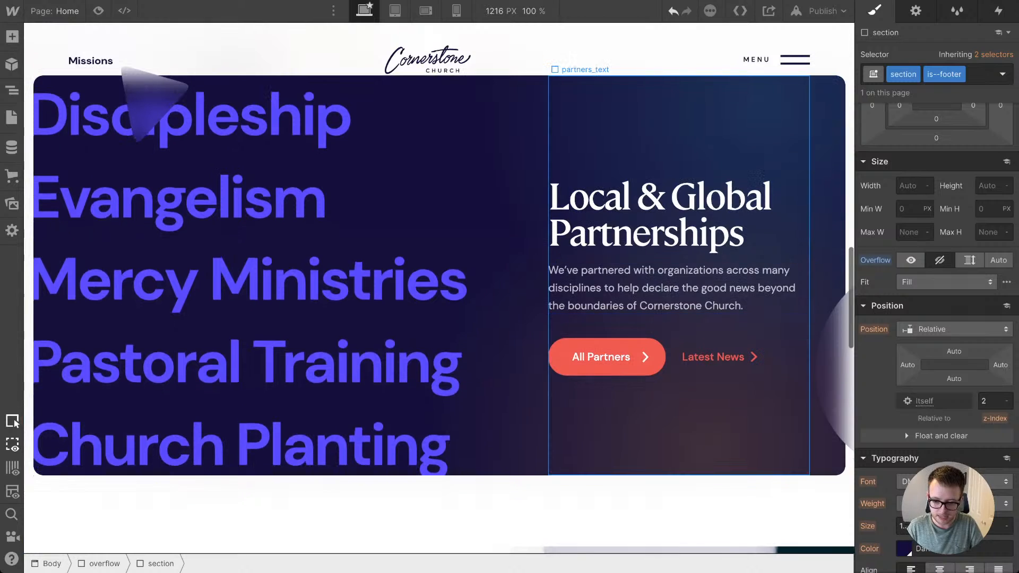
pyautogui.click(522, 408)
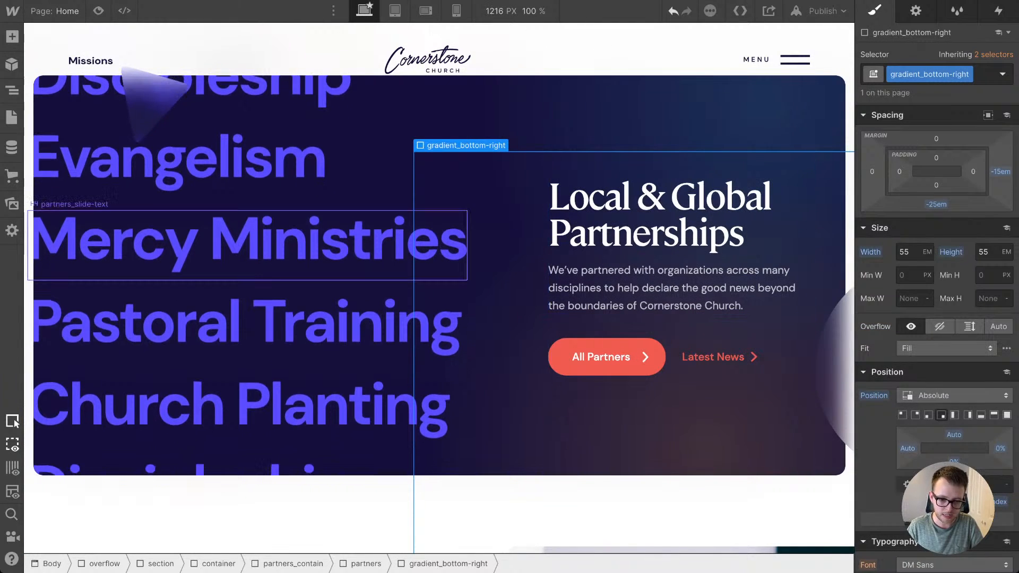
pyautogui.scroll(-15, 658, 271)
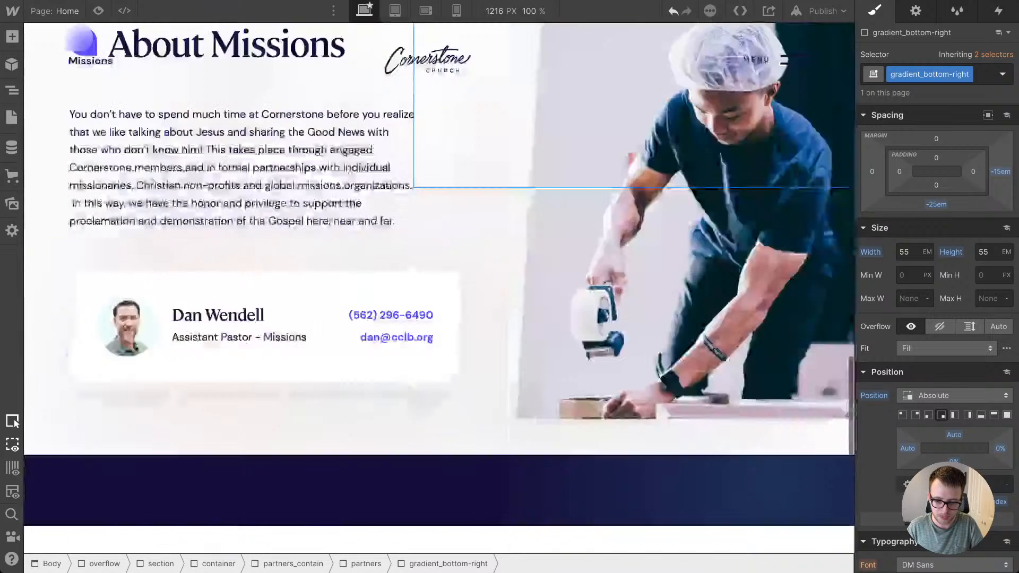
pyautogui.click(636, 255)
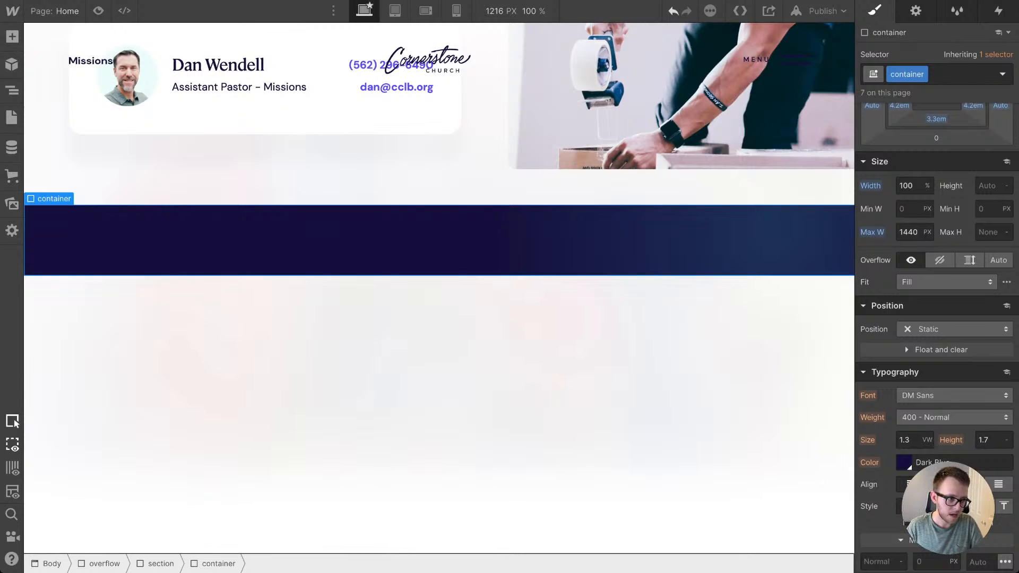
pyautogui.press('Up')
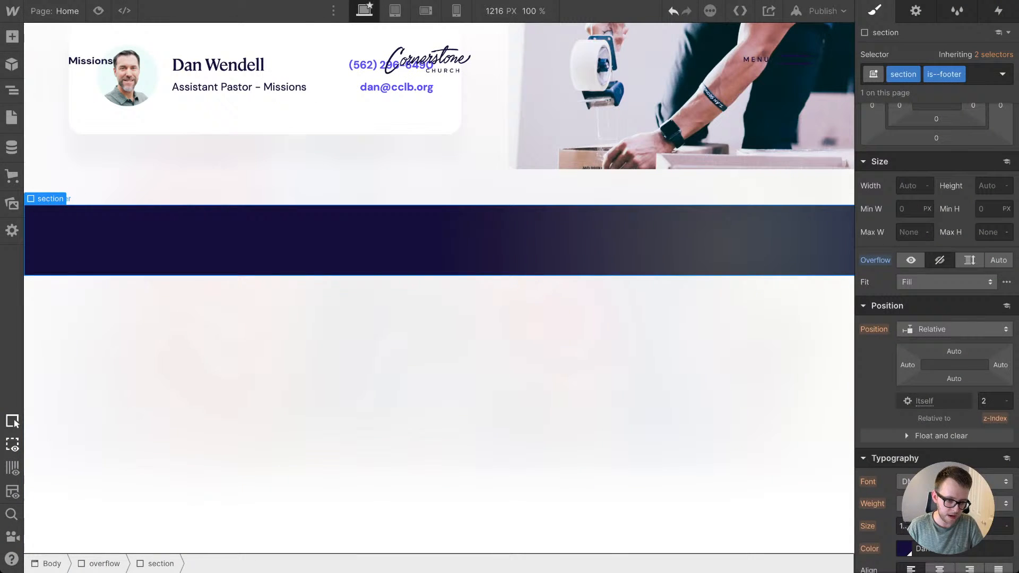
pyautogui.click(439, 240)
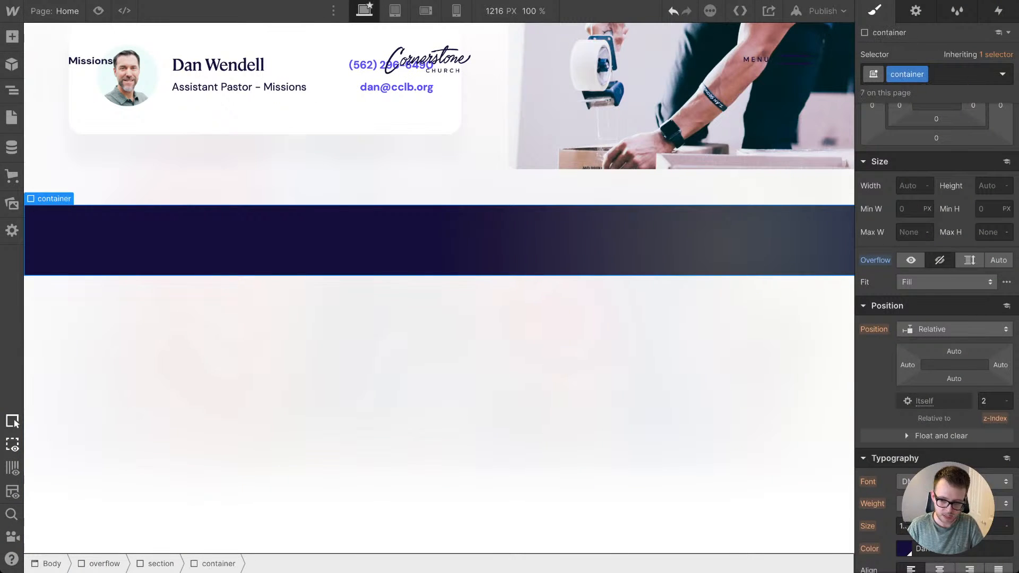
pyautogui.press('Up')
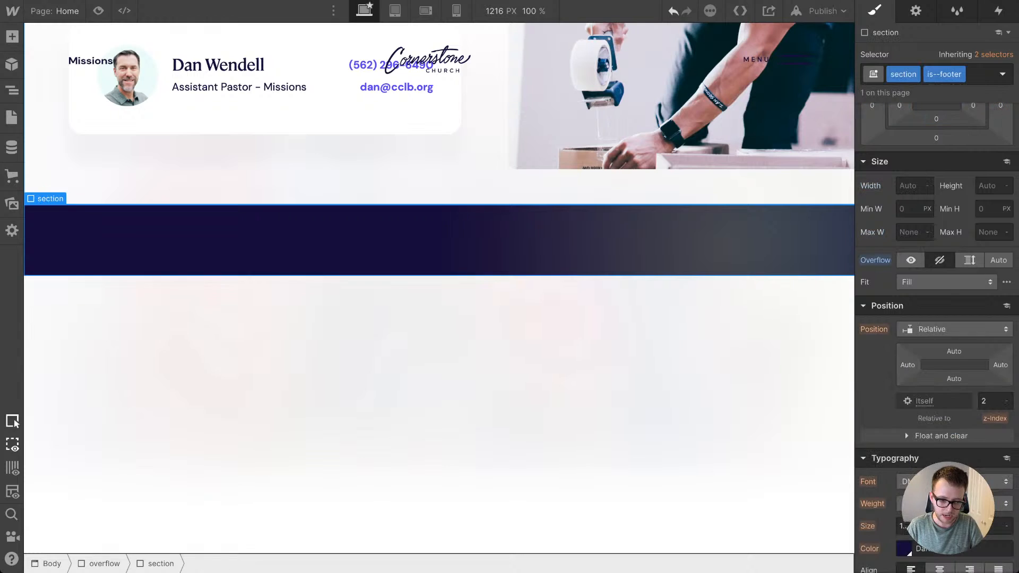
# Step: Add the combo class is--footer to the container inside the footer section
pyautogui.press('Down')
pyautogui.click(963, 74)
pyautogui.write('is')
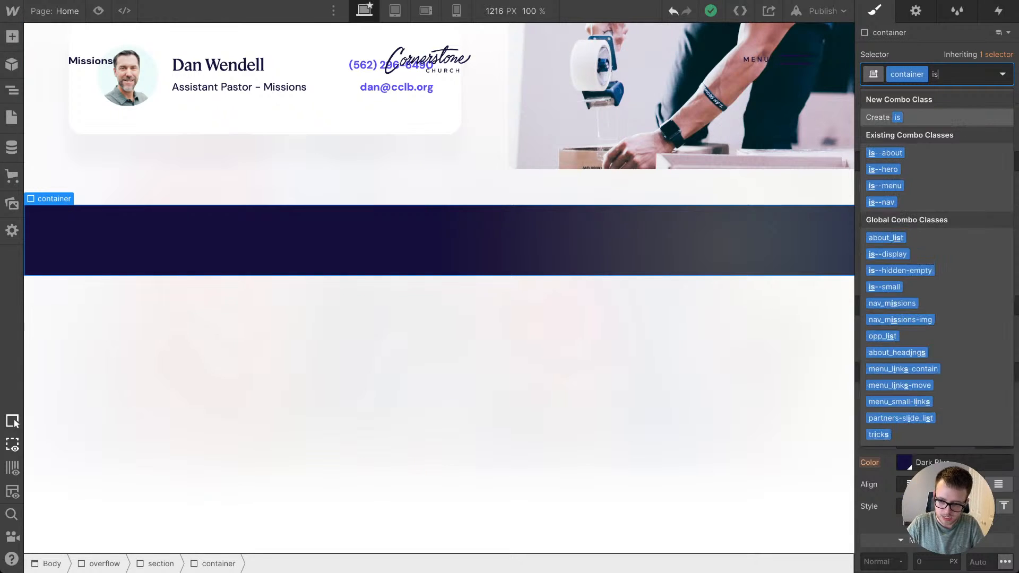
pyautogui.write('--foote')
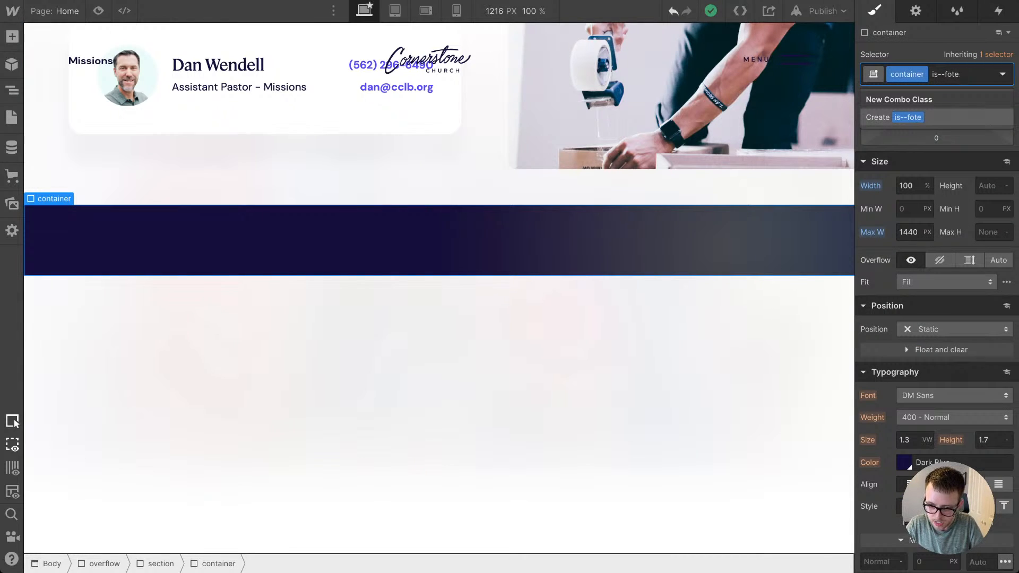
pyautogui.write('r')
pyautogui.press('Return')
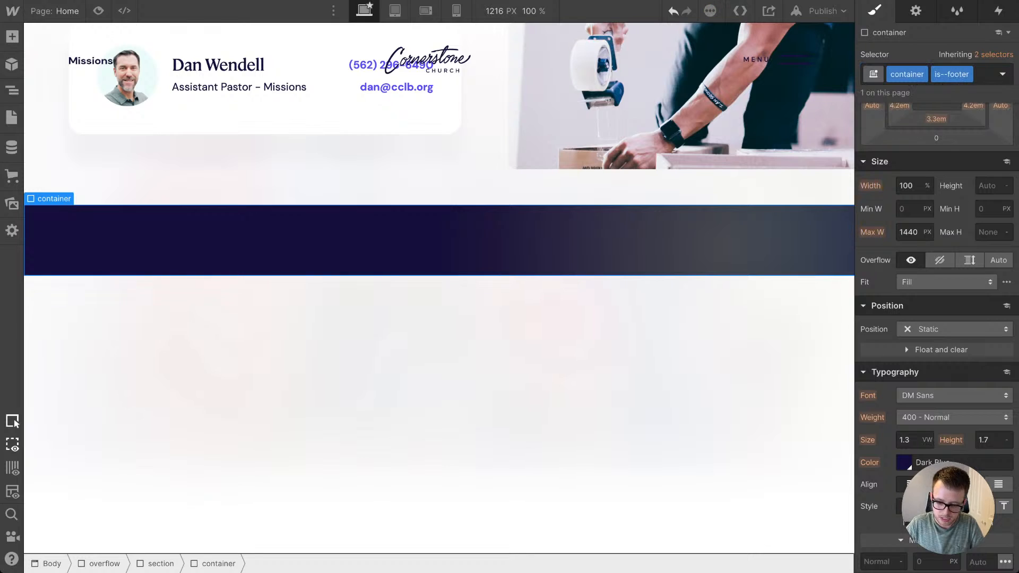
# Step: Set the footer container's minimum height to 38em
pyautogui.click(988, 209)
pyautogui.write('30em')
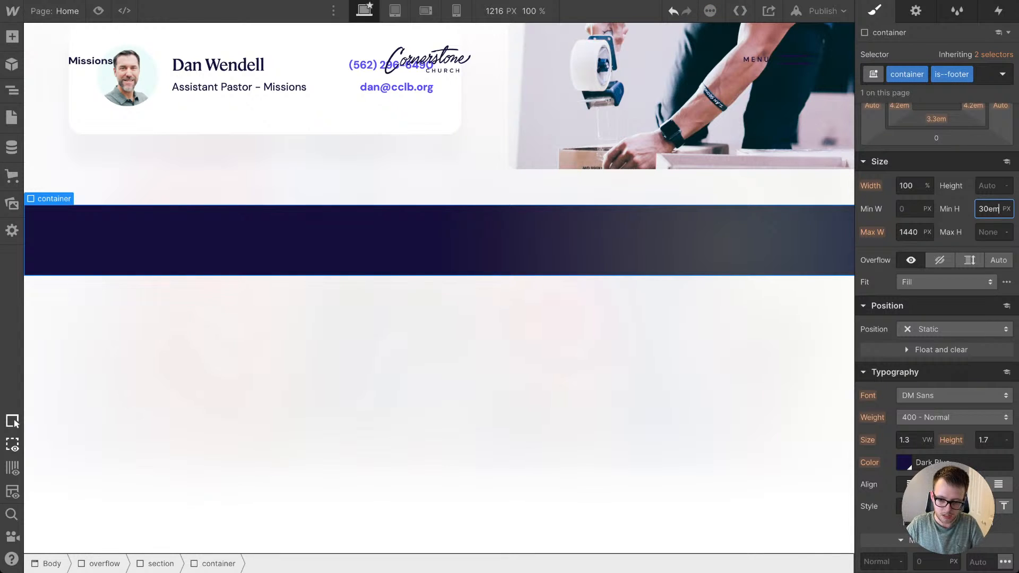
pyautogui.press('Return')
pyautogui.press('Up')
pyautogui.press('Up')
pyautogui.press('Up')
pyautogui.press('Up')
pyautogui.press('Up')
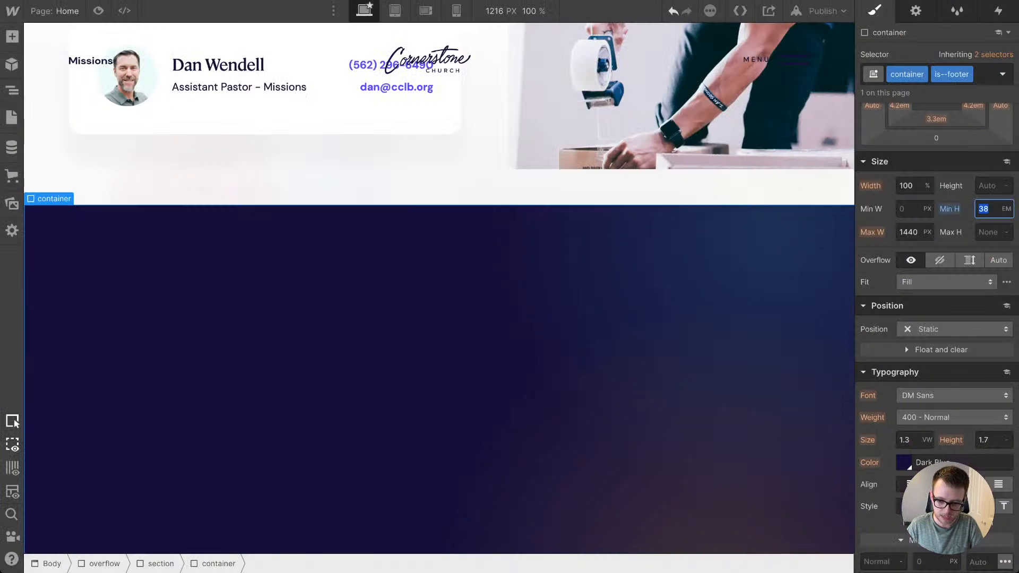
# Step: Duplicate the gradient_top-right element in the footer section
pyautogui.click(665, 366)
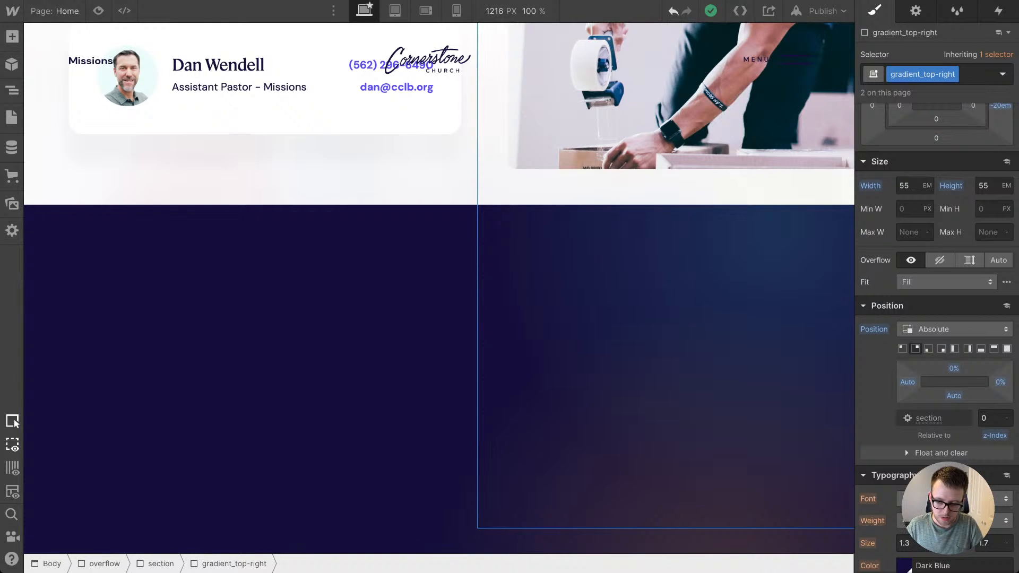
pyautogui.rightClick(597, 260)
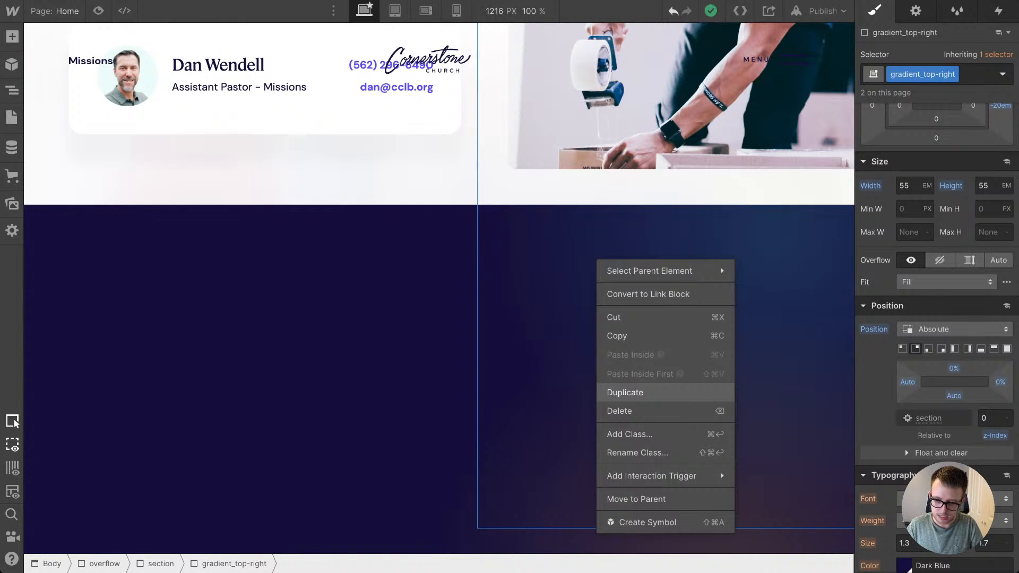
pyautogui.click(625, 392)
# Step: Duplicate the copied gradient's class and name the new class gradient_bottom-left
pyautogui.click(953, 74)
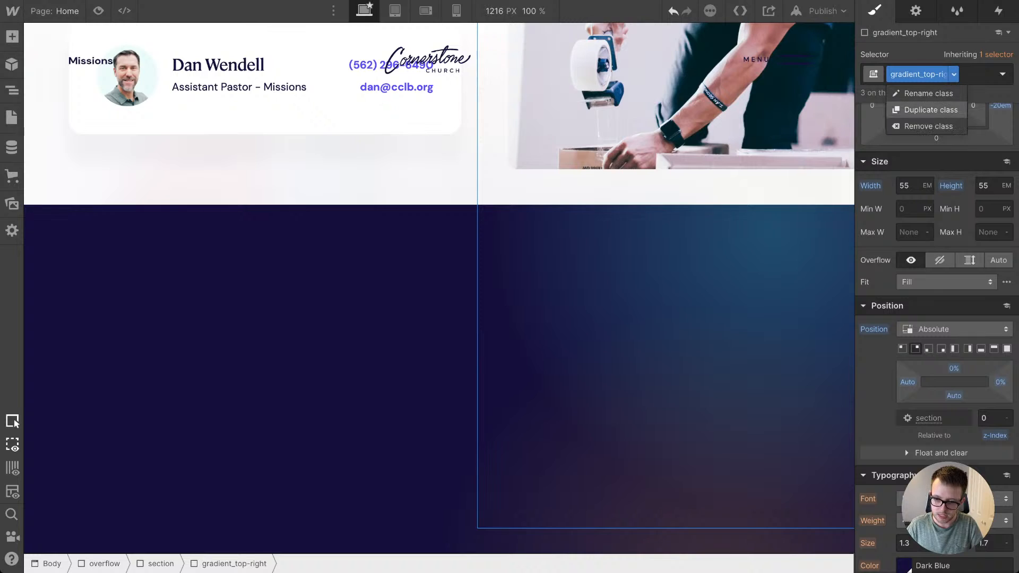
pyautogui.click(930, 110)
pyautogui.press('BackSpace')
pyautogui.press('BackSpace')
pyautogui.press('BackSpace')
pyautogui.press('BackSpace')
pyautogui.press('BackSpace')
pyautogui.press('BackSpace')
pyautogui.press('BackSpace')
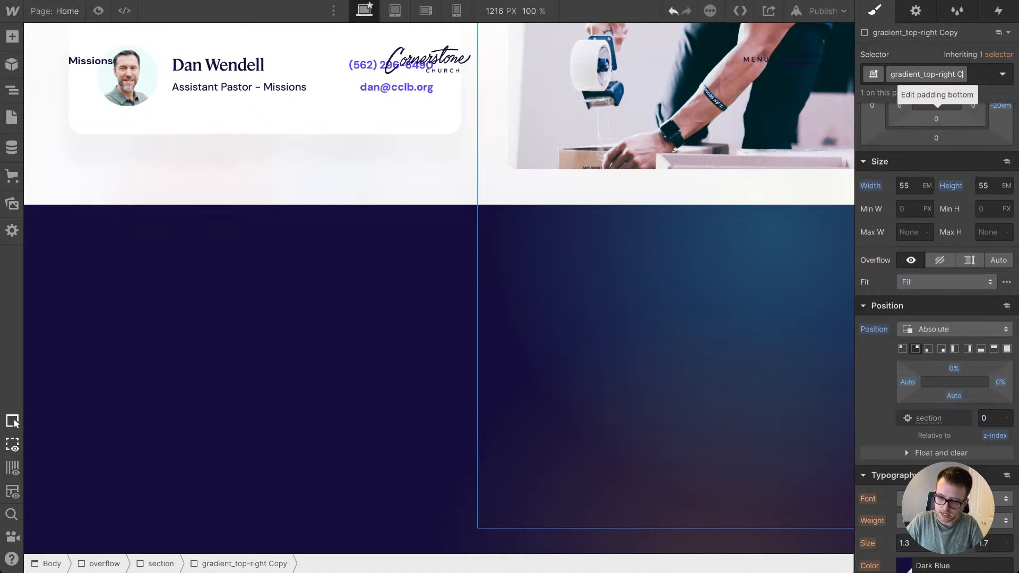
pyautogui.press('BackSpace')
pyautogui.press('BackSpace')
pyautogui.press('BackSpace')
pyautogui.press('BackSpace')
pyautogui.press('BackSpace')
pyautogui.press('BackSpace')
pyautogui.press('BackSpace')
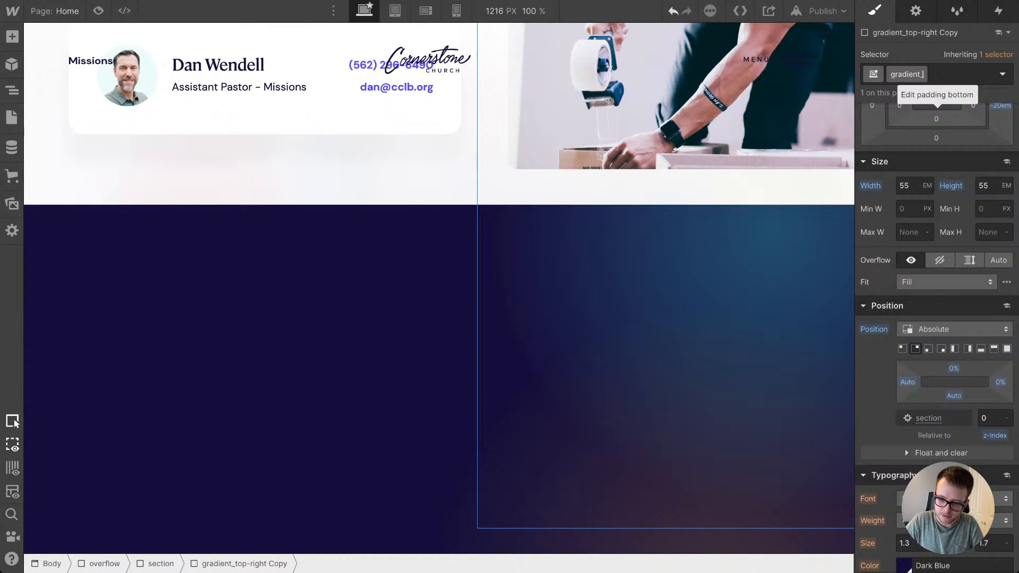
pyautogui.write('bottom')
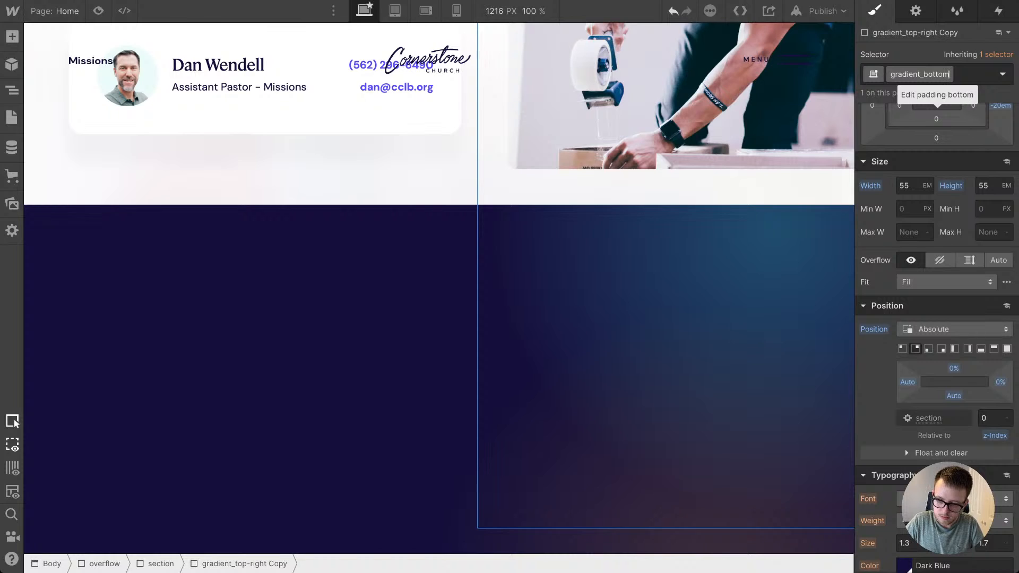
pyautogui.write('-left')
pyautogui.press('Return')
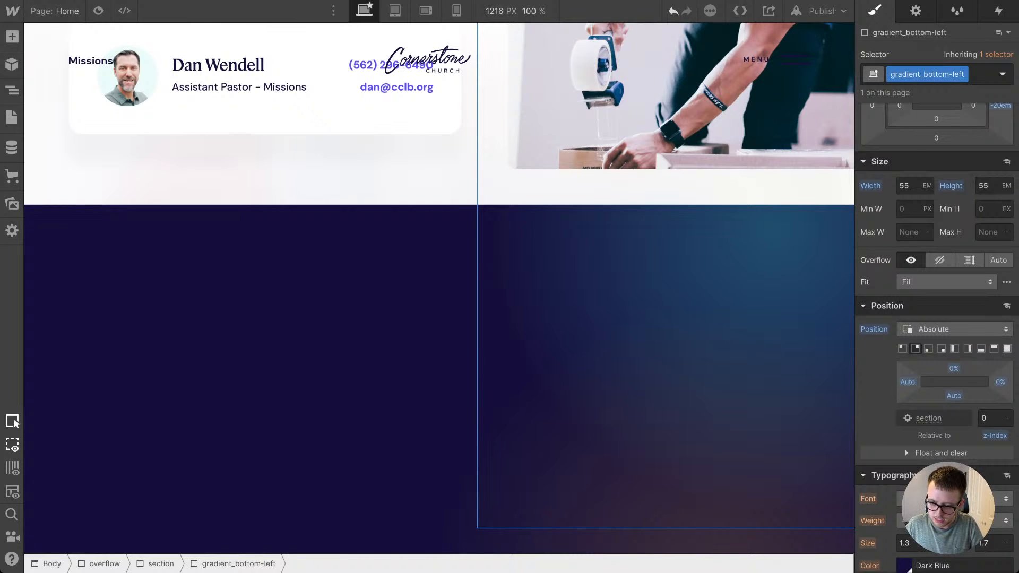
# Step: Anchor the absolutely positioned gradient_bottom-left to the footer's bottom-left corner and set its bottom margin to -27em
pyautogui.click(928, 349)
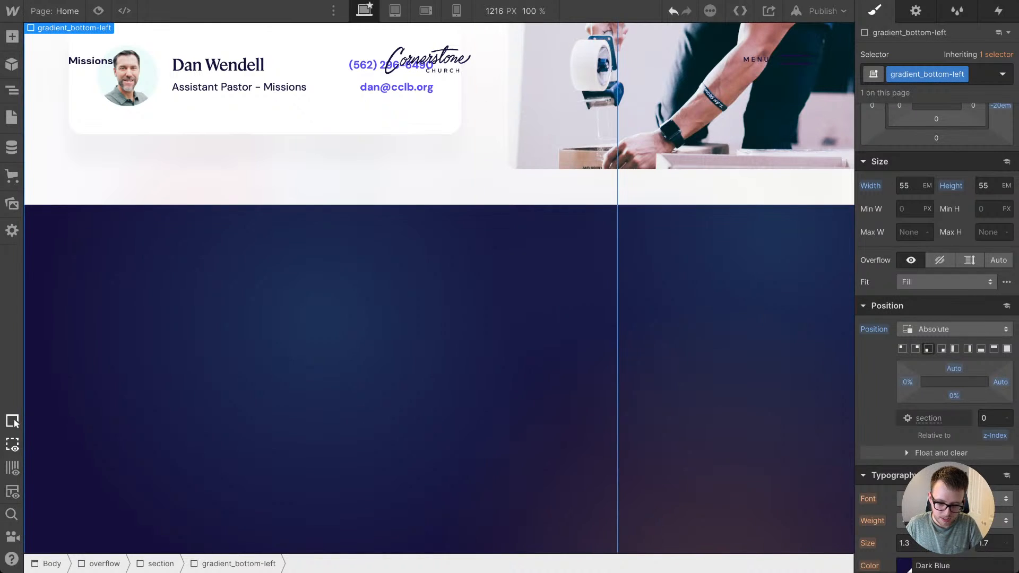
pyautogui.scroll(2, 939, 282)
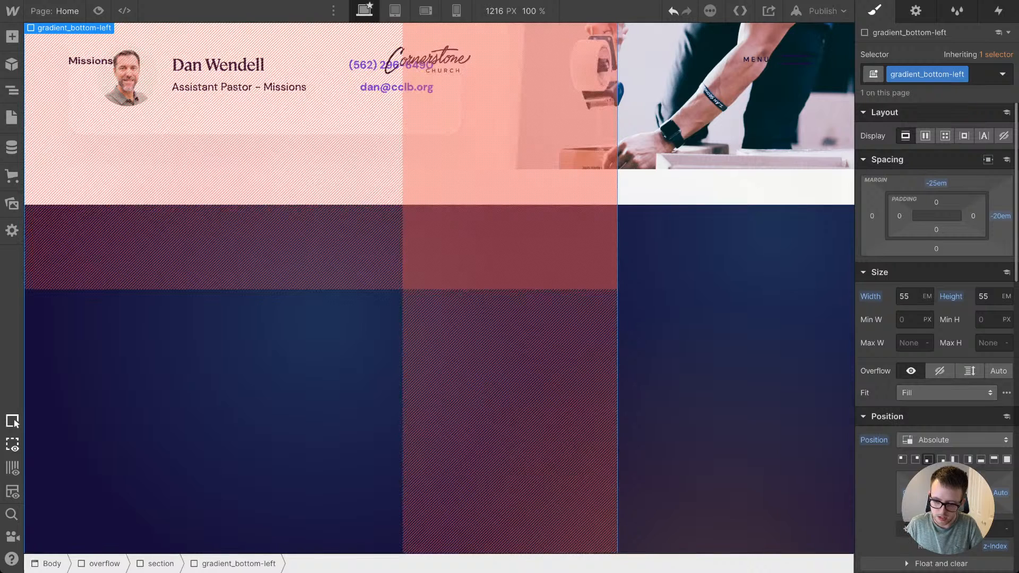
pyautogui.click(936, 248)
pyautogui.write('-20em')
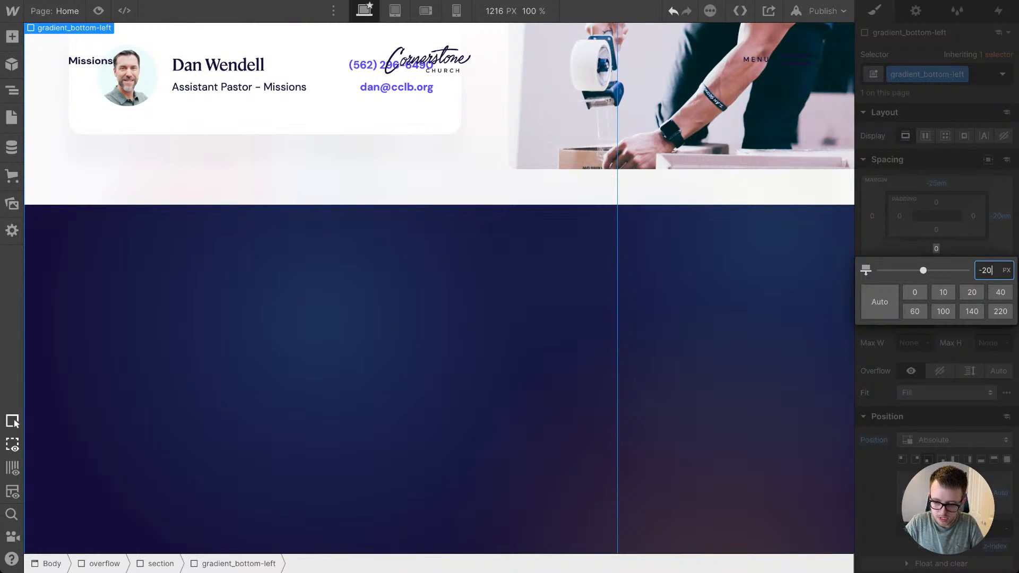
pyautogui.press('Return')
pyautogui.moveTo(936, 248); pyautogui.dragTo(936, 260)
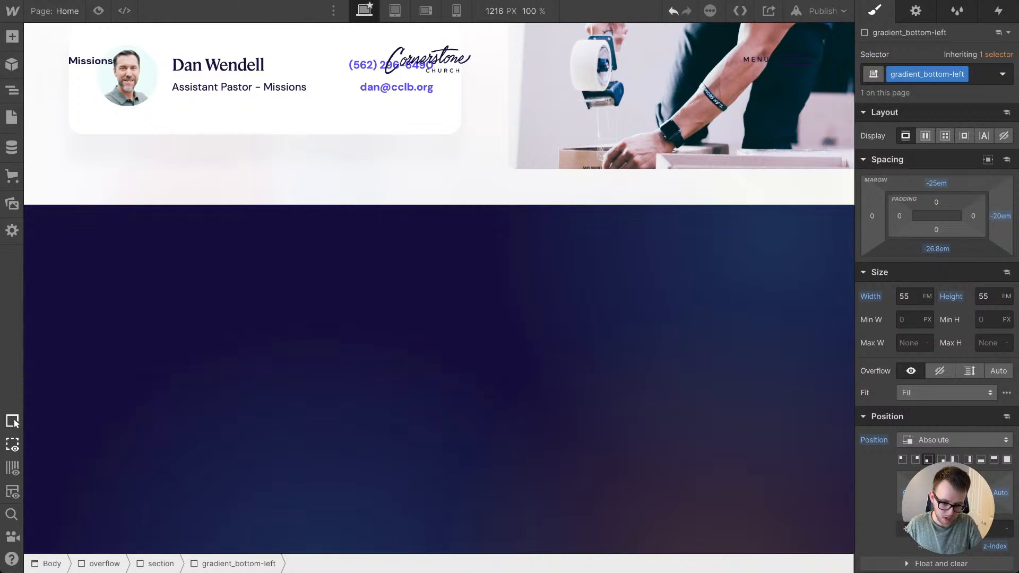
pyautogui.moveTo(936, 261); pyautogui.dragTo(936, 262)
# Step: Set the left margin of gradient_bottom-left to 2.5em and its bottom margin to -29.7em
pyautogui.click(872, 215)
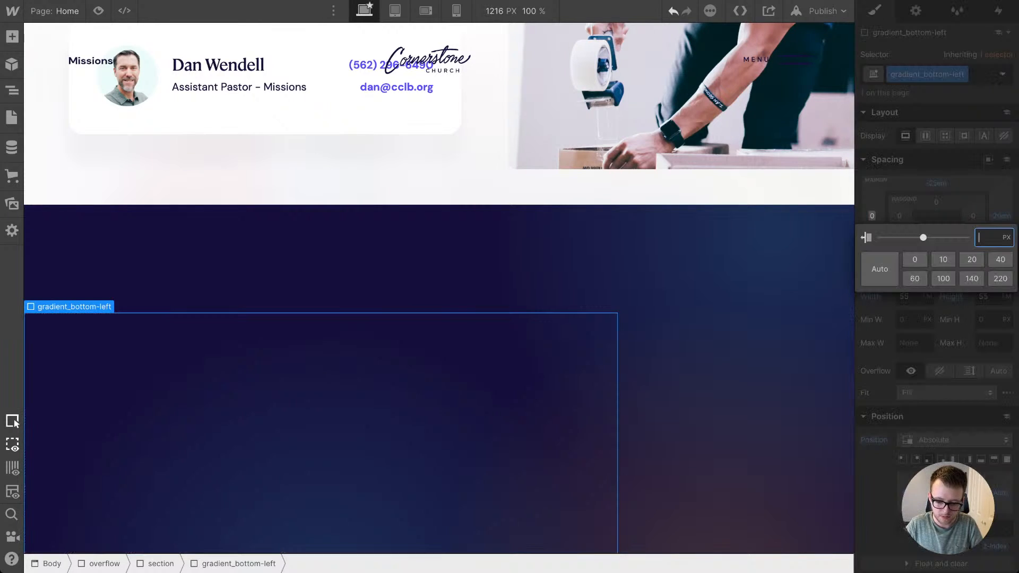
pyautogui.write('10em')
pyautogui.press('Return')
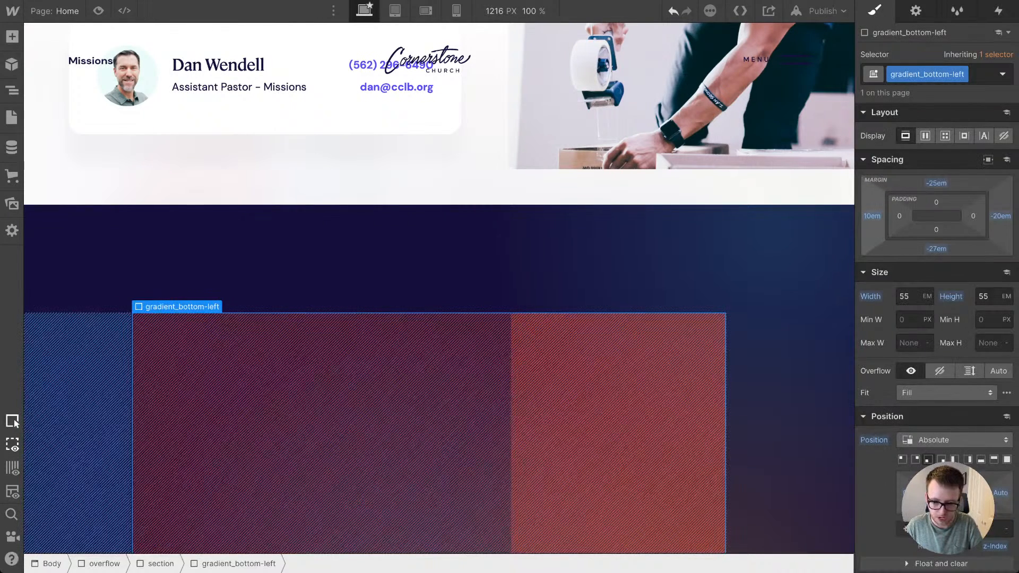
pyautogui.moveTo(872, 216); pyautogui.dragTo(871, 256)
pyautogui.moveTo(936, 249); pyautogui.dragTo(936, 263)
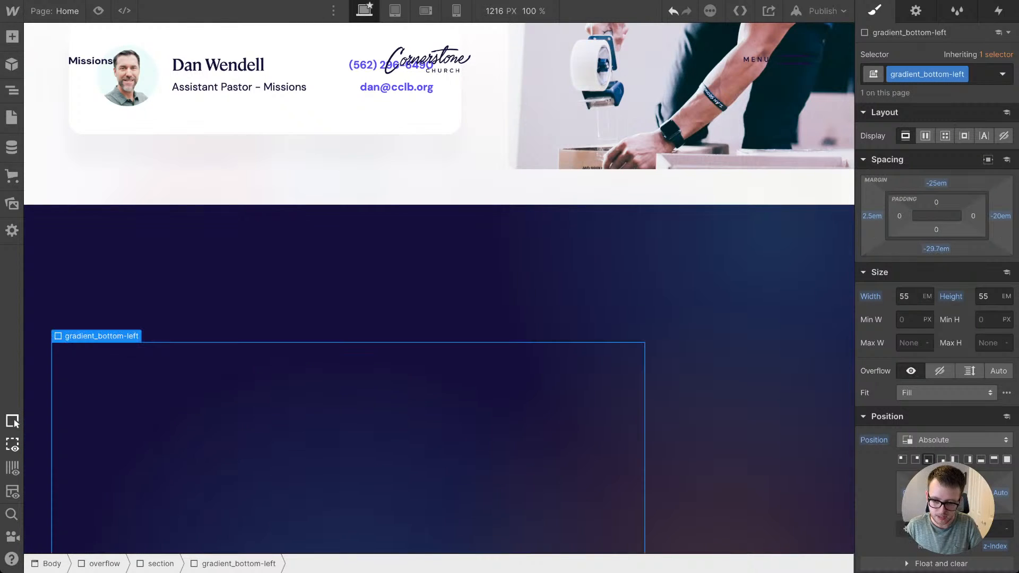
# Step: Reset the top and right margins of gradient_bottom-left, and set its bottom margin to -31.4em and left margin to -2.9em
pyautogui.click(936, 183)
pyautogui.click(891, 273)
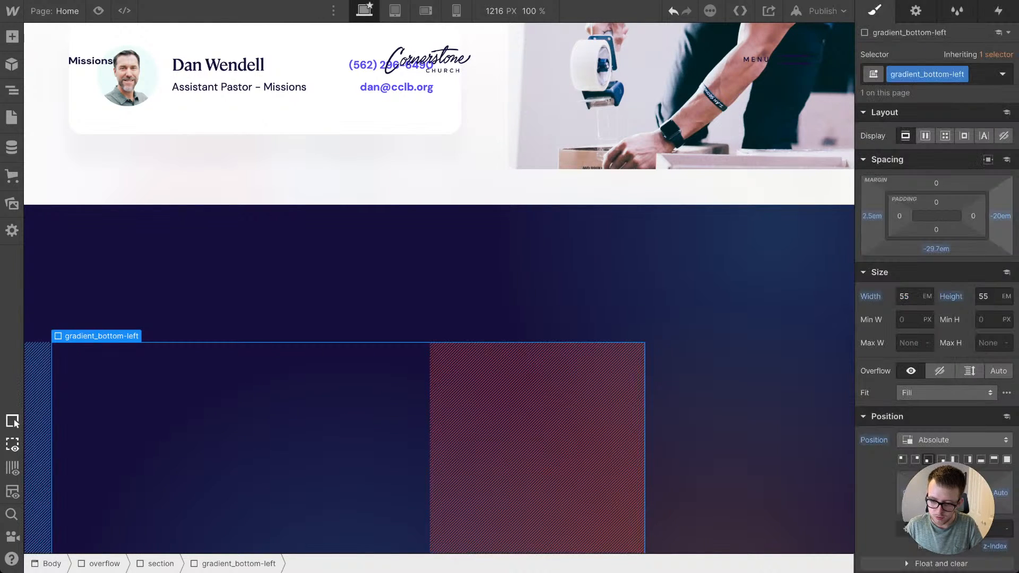
pyautogui.click(1001, 216)
pyautogui.click(892, 307)
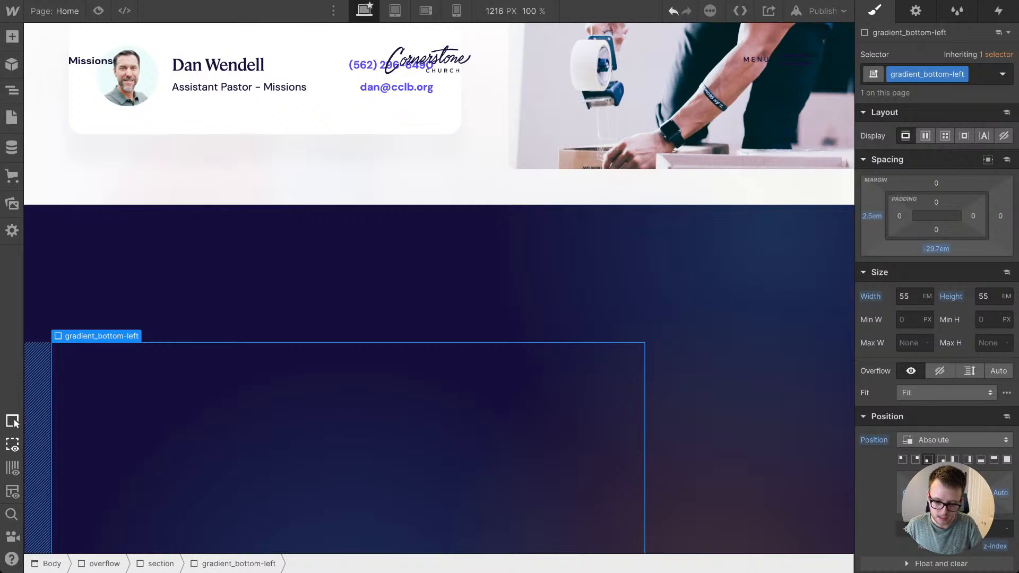
pyautogui.moveTo(936, 249); pyautogui.dragTo(936, 257)
pyautogui.moveTo(872, 215); pyautogui.dragTo(843, 216)
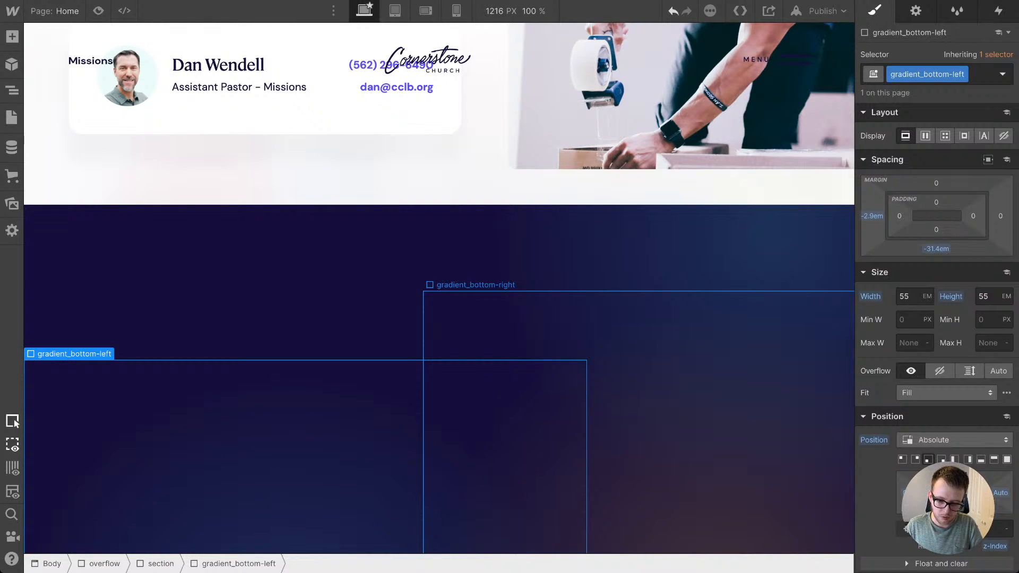
# Step: Duplicate the gradient_bottom-right element in the dark blue footer section
pyautogui.click(677, 393)
pyautogui.rightClick(656, 394)
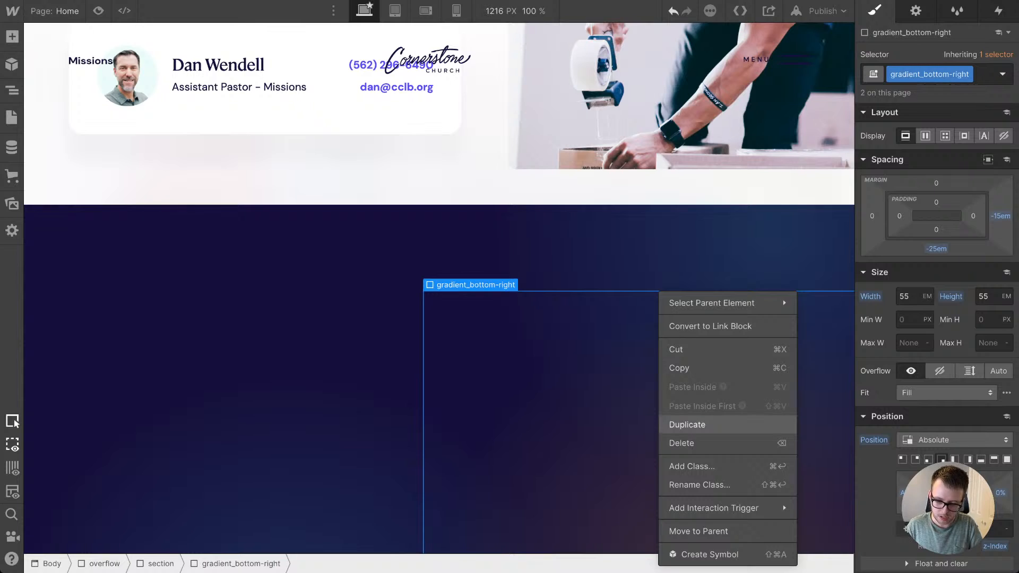
pyautogui.click(684, 425)
# Step: Duplicate the class of the copied gradient and name the new class gradient_top-left
pyautogui.click(967, 74)
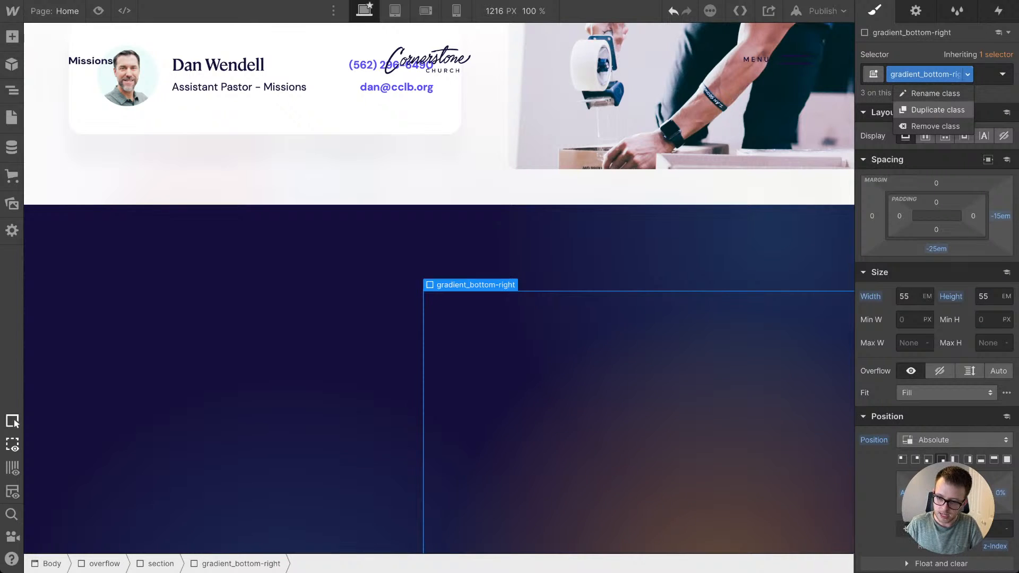
pyautogui.click(932, 107)
pyautogui.press('BackSpace')
pyautogui.press('BackSpace')
pyautogui.press('BackSpace')
pyautogui.press('BackSpace')
pyautogui.press('BackSpace')
pyautogui.press('BackSpace')
pyautogui.press('BackSpace')
pyautogui.press('BackSpace')
pyautogui.press('BackSpace')
pyautogui.press('BackSpace')
pyautogui.press('BackSpace')
pyautogui.press('BackSpace')
pyautogui.press('BackSpace')
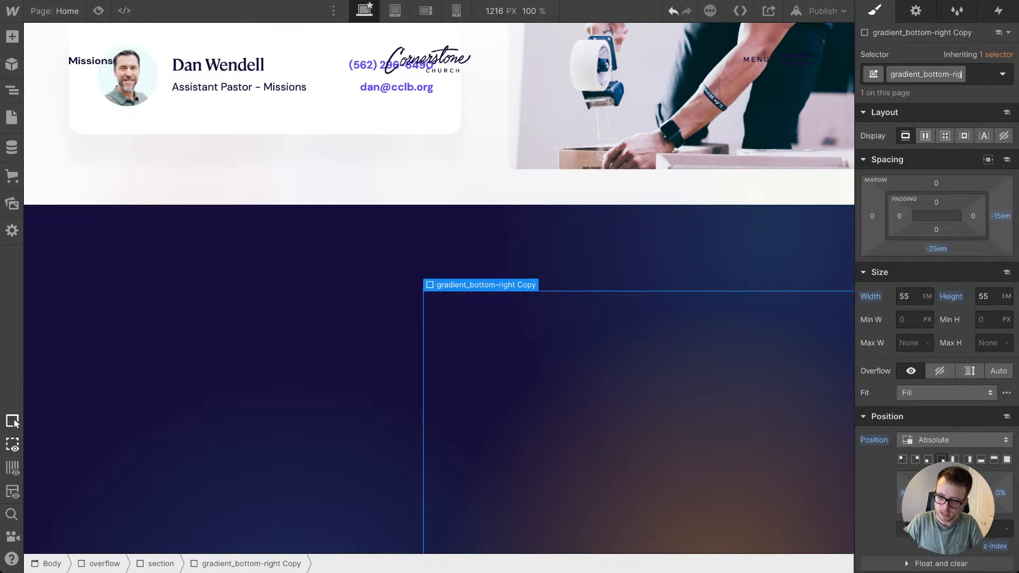
pyautogui.press('BackSpace')
pyautogui.press('BackSpace')
pyautogui.press('BackSpace')
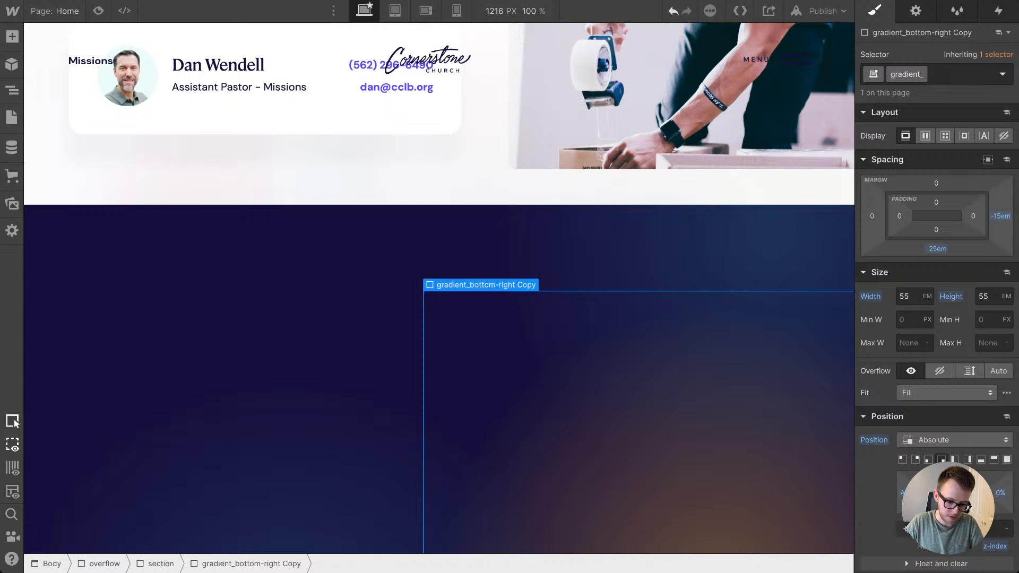
pyautogui.write('top-')
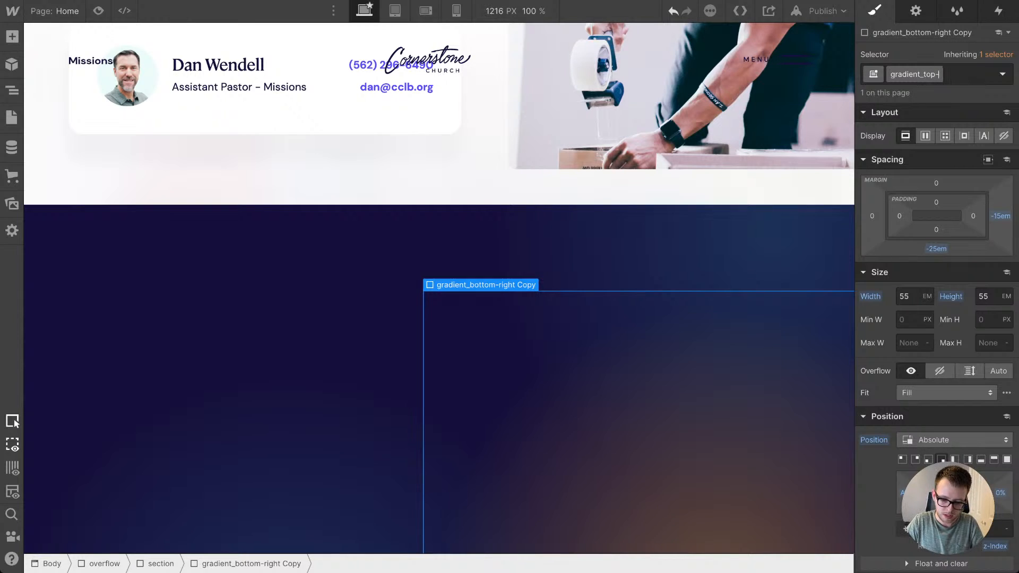
pyautogui.write('left')
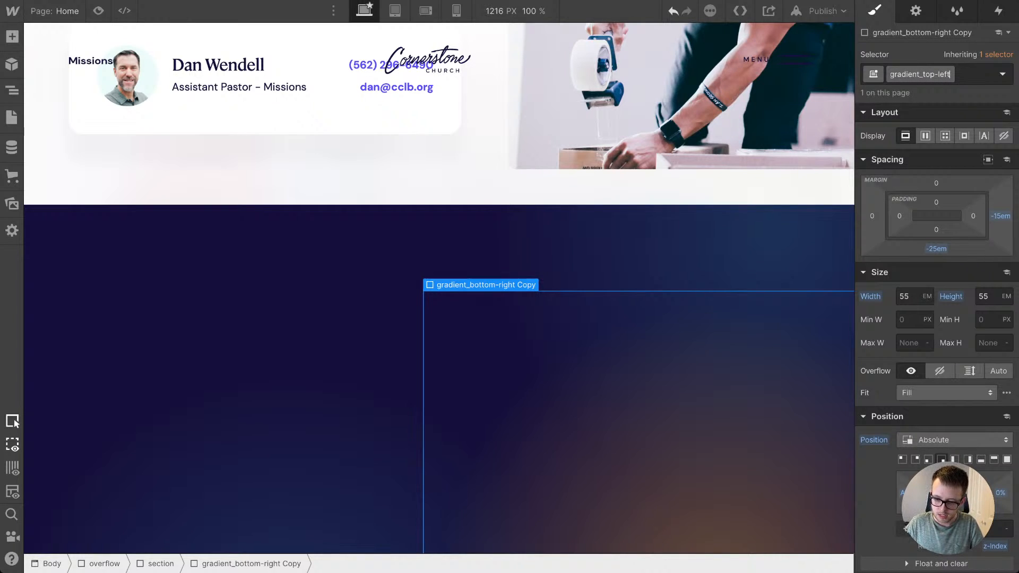
pyautogui.press('Return')
# Step: Anchor gradient_top-left to the footer's top-left corner and set its top margin to -20em and left margin to -10em
pyautogui.scroll(-1, 937, 319)
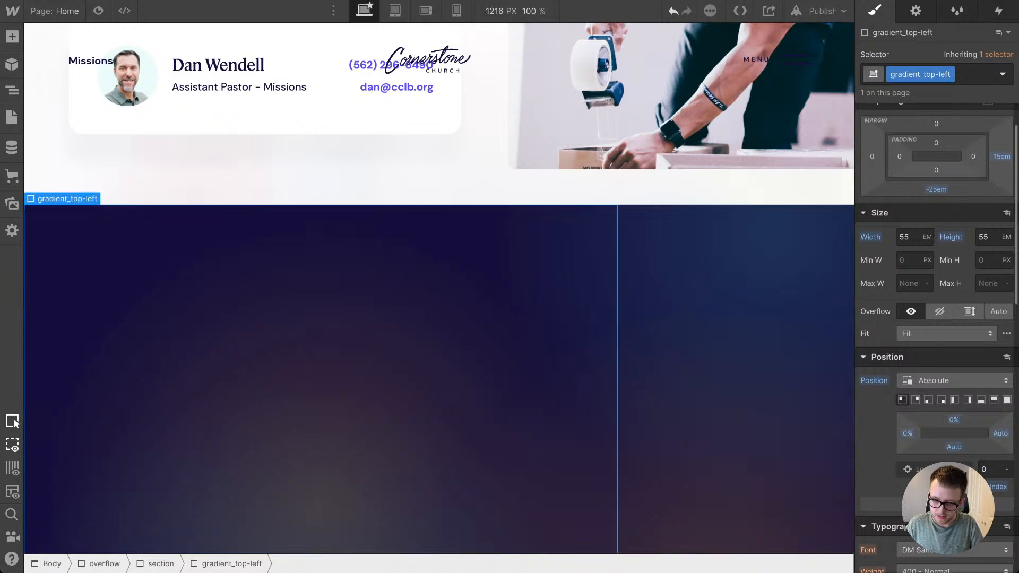
pyautogui.click(936, 123)
pyautogui.write('-')
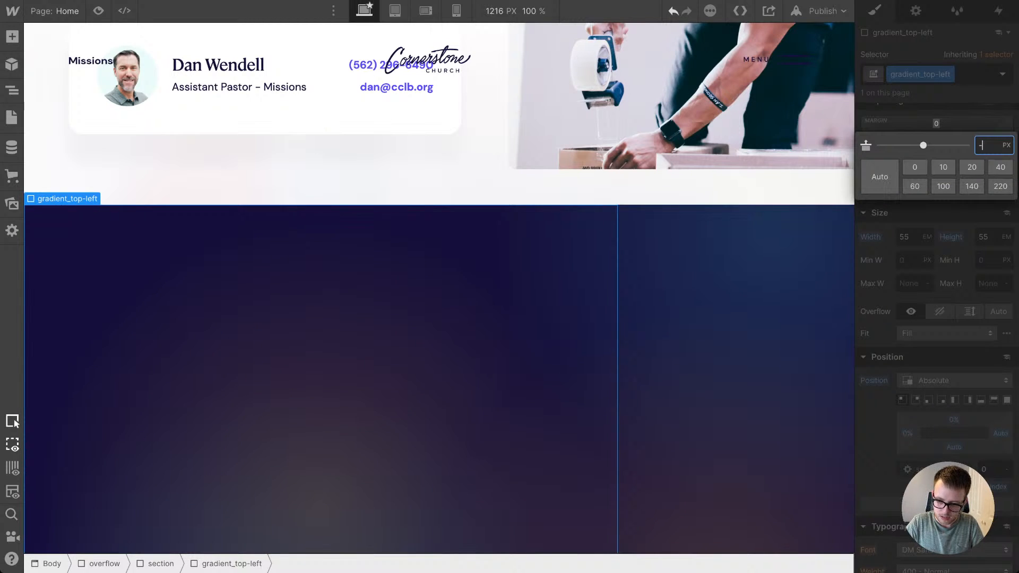
pyautogui.write('20em')
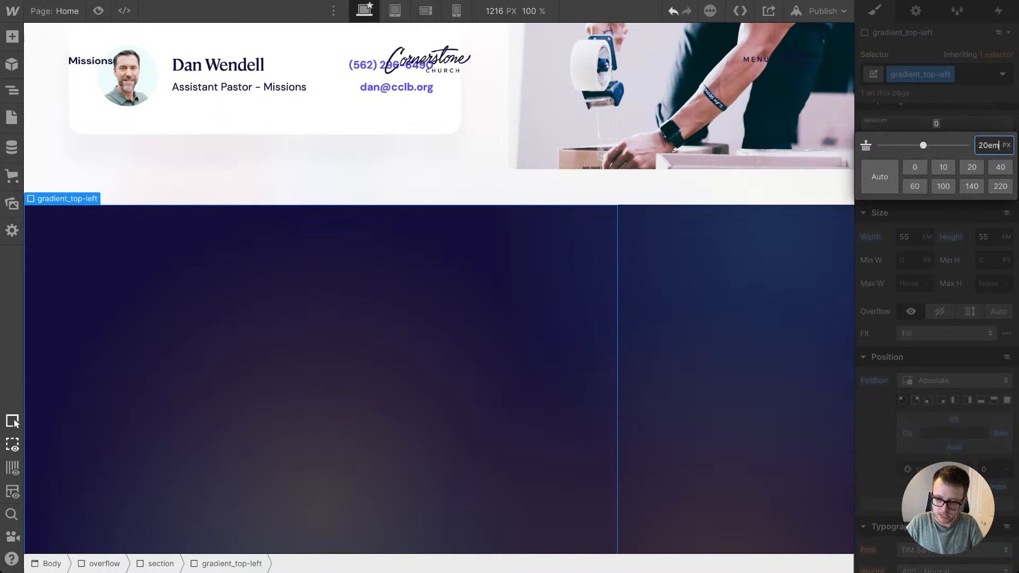
pyautogui.press('Return')
pyautogui.click(871, 156)
pyautogui.write('-')
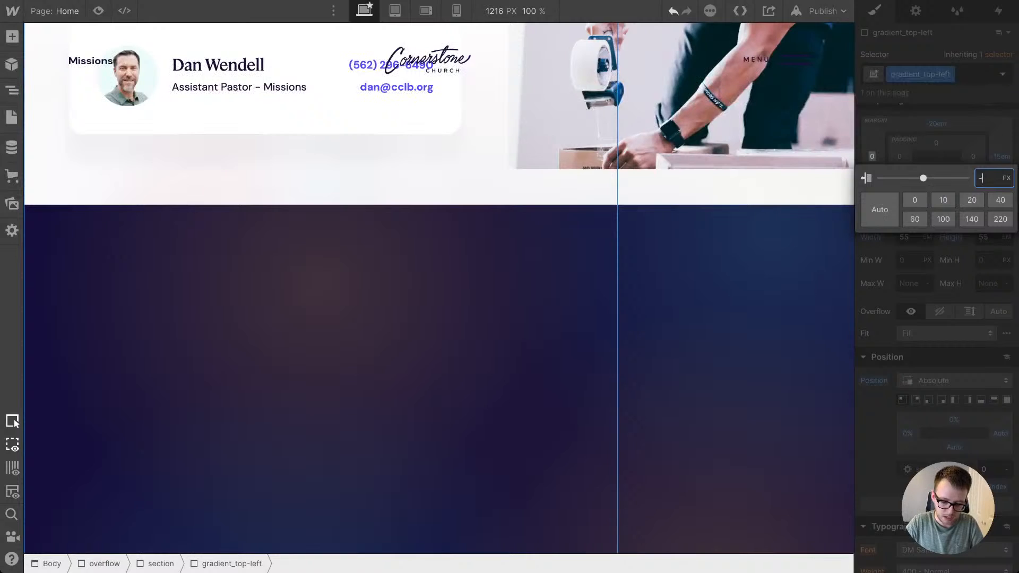
pyautogui.write('1')
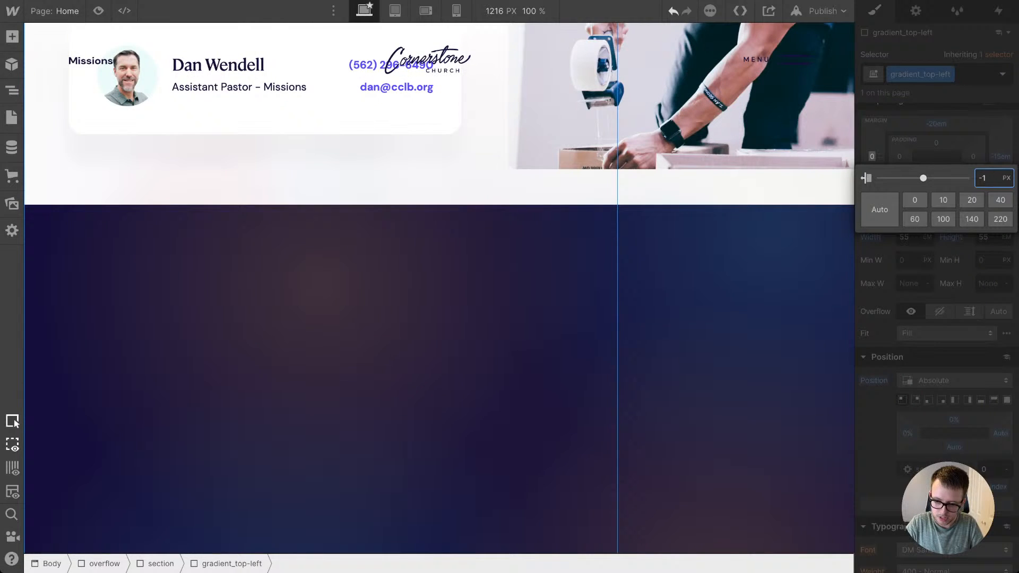
pyautogui.write('0em')
pyautogui.press('Return')
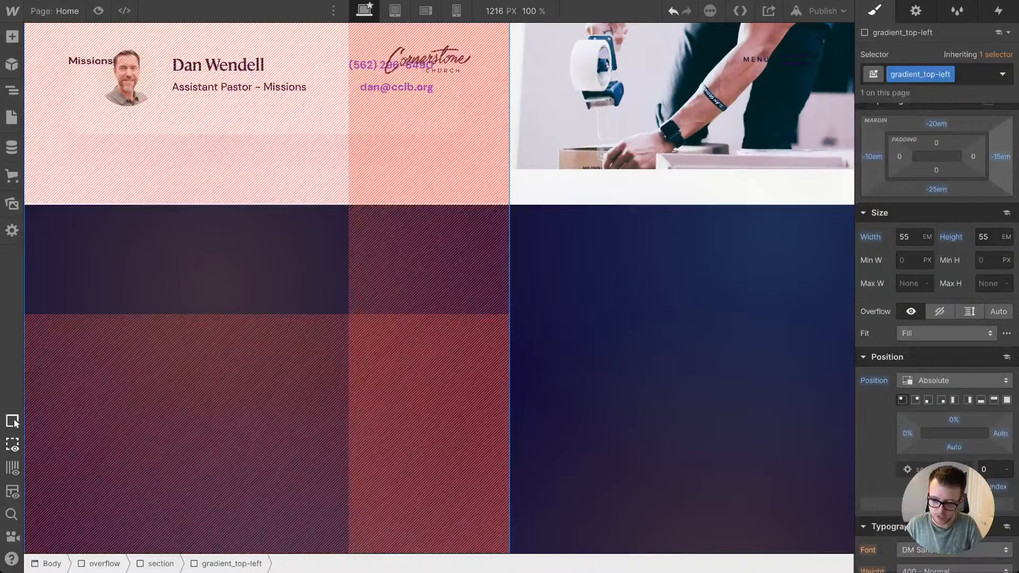
# Step: Reset the right and bottom margins of gradient_top-left, and shift it further out with a -22.1em left margin and a more negative top margin
pyautogui.click(1000, 157)
pyautogui.click(934, 247)
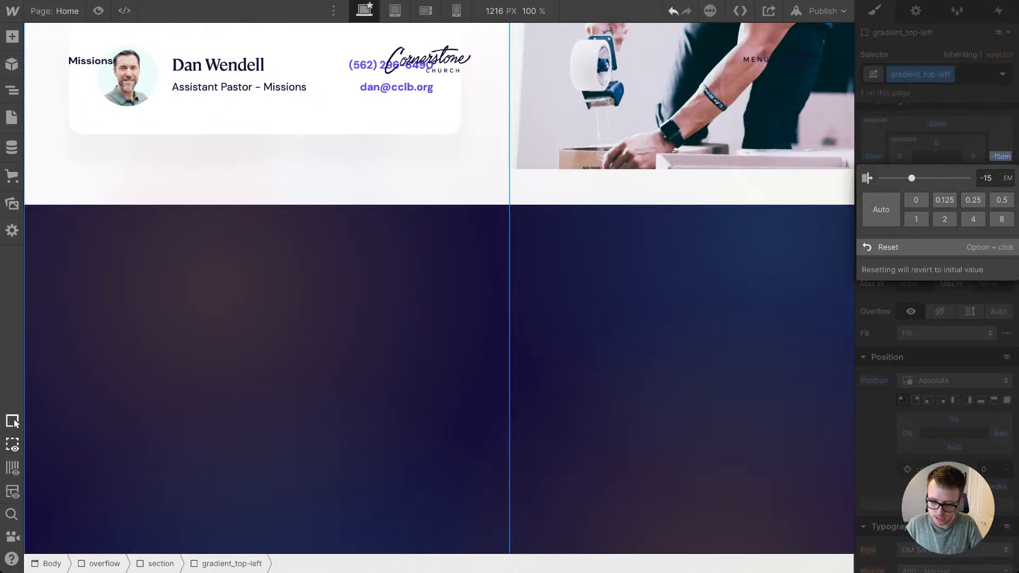
pyautogui.click(936, 190)
pyautogui.click(902, 279)
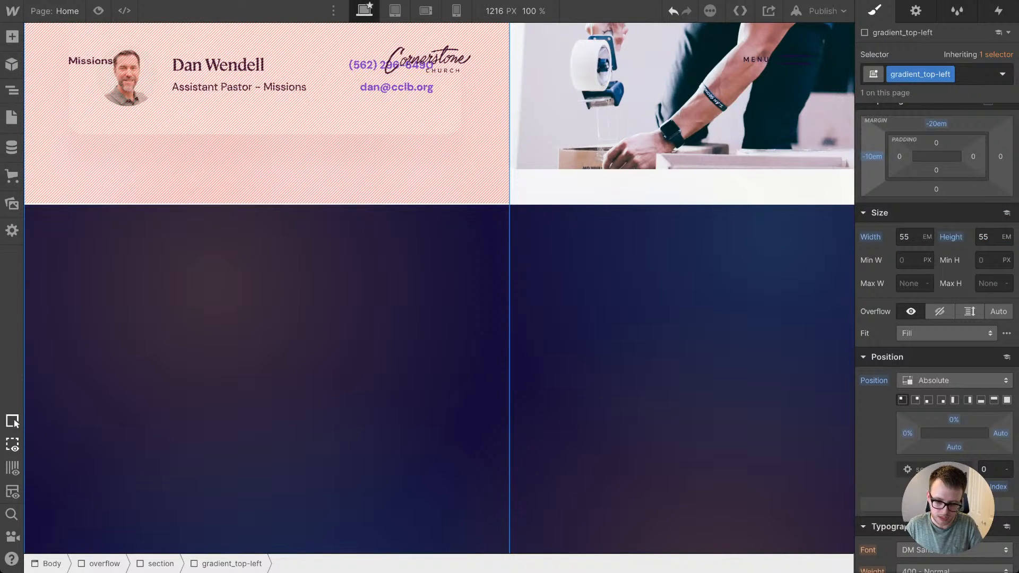
pyautogui.moveTo(872, 156); pyautogui.dragTo(872, 221)
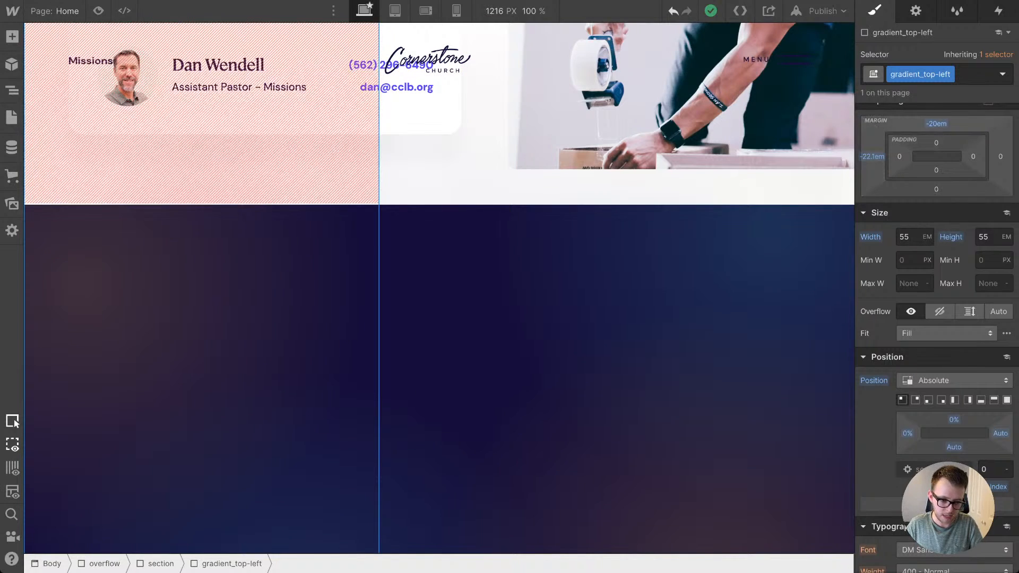
pyautogui.moveTo(936, 123); pyautogui.dragTo(936, 142)
# Step: Set the inner colour stop of the radial gradient on gradient_top-left to the Orange swatch with 19% alpha
pyautogui.scroll(-8, 937, 311)
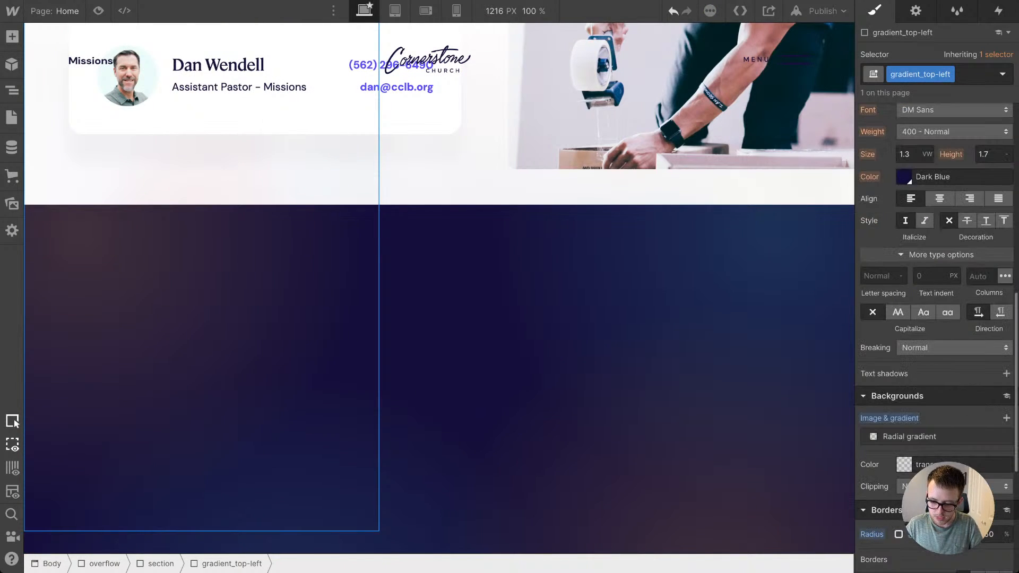
pyautogui.click(909, 436)
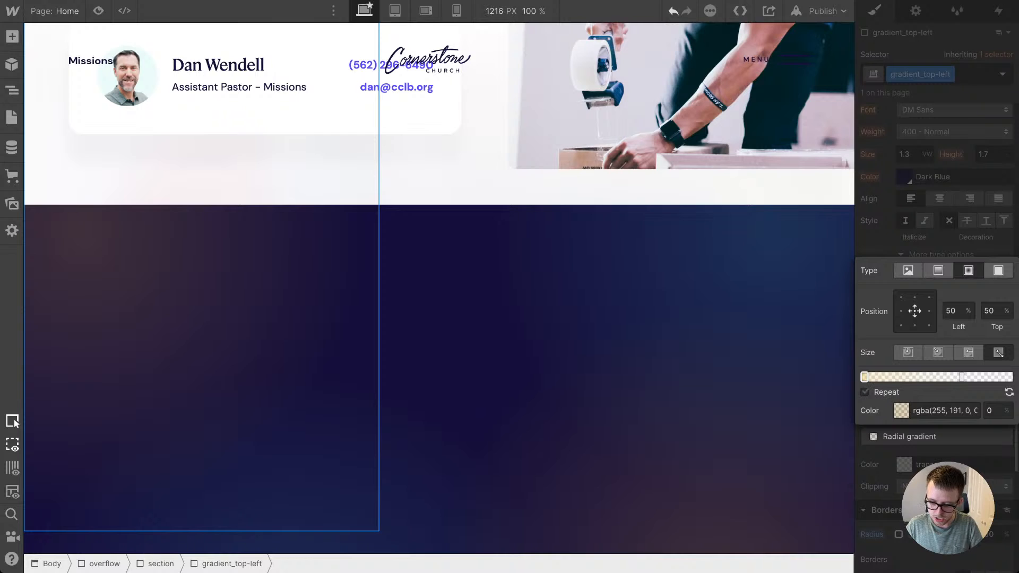
pyautogui.click(901, 411)
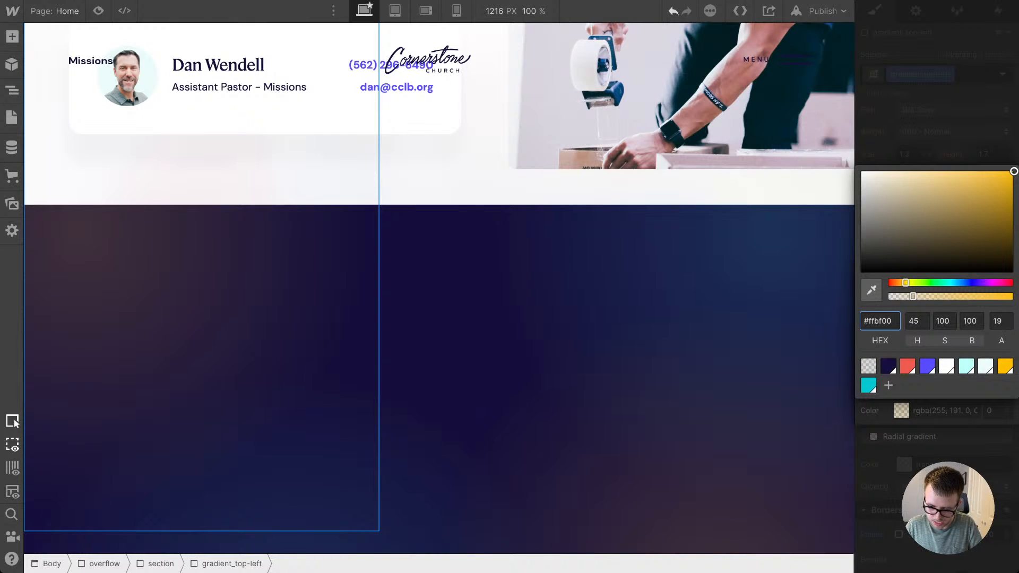
pyautogui.click(907, 366)
pyautogui.click(1001, 293)
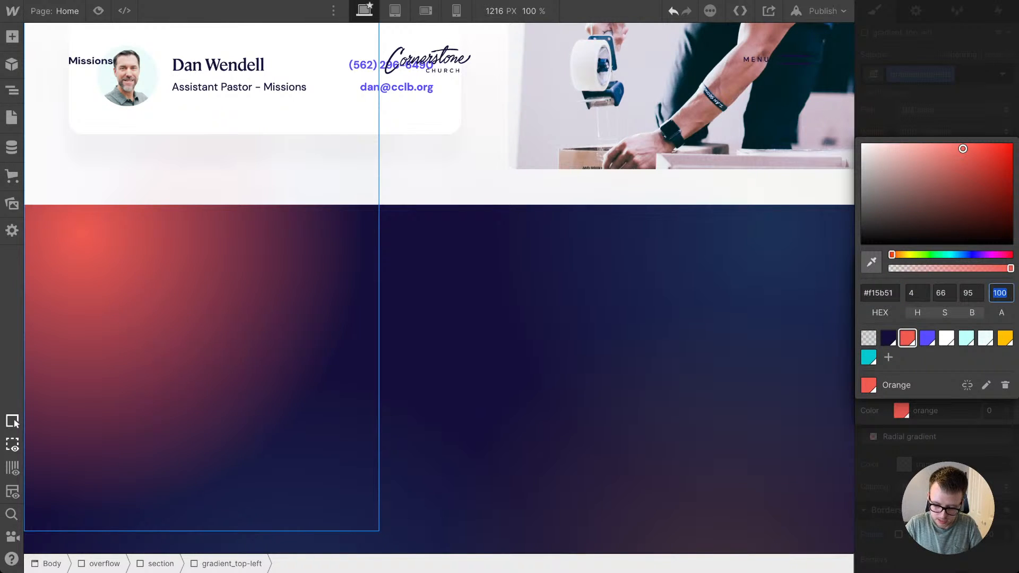
pyautogui.write('19')
pyautogui.press('Return')
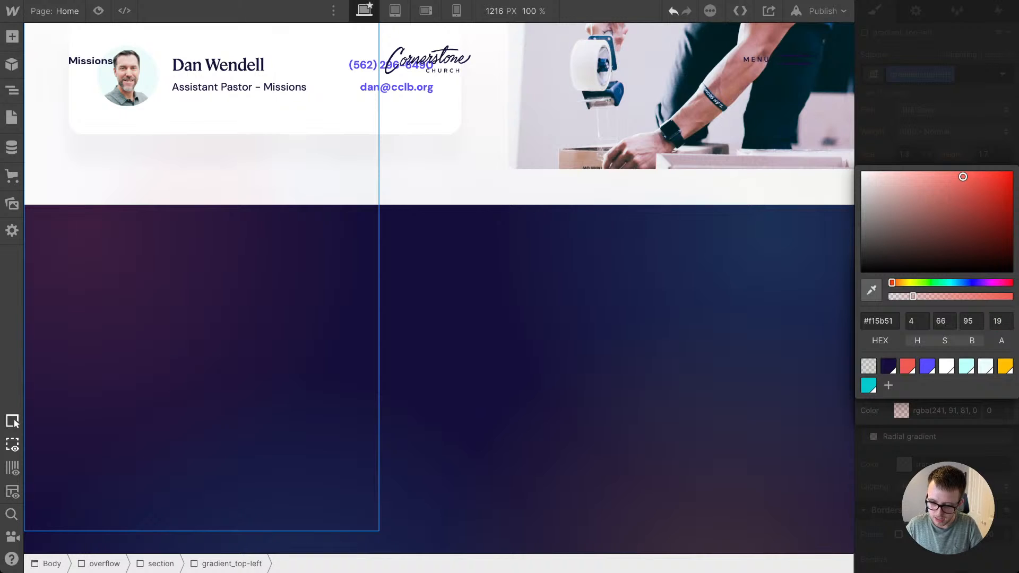
# Step: Set the outer colour stop of the radial gradient at 67% to the Orange swatch with 0% alpha
pyautogui.click(961, 377)
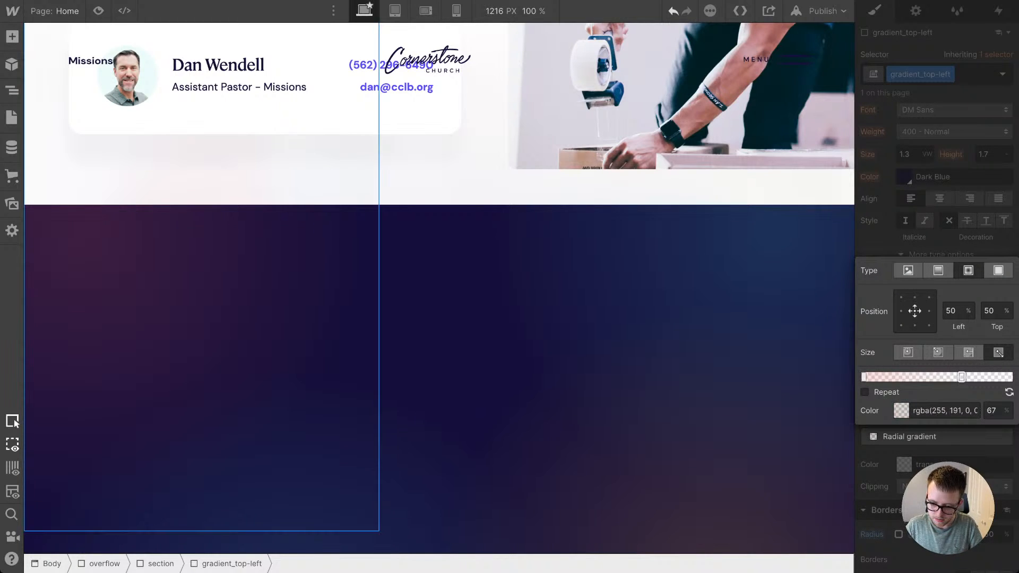
pyautogui.click(901, 410)
pyautogui.click(907, 366)
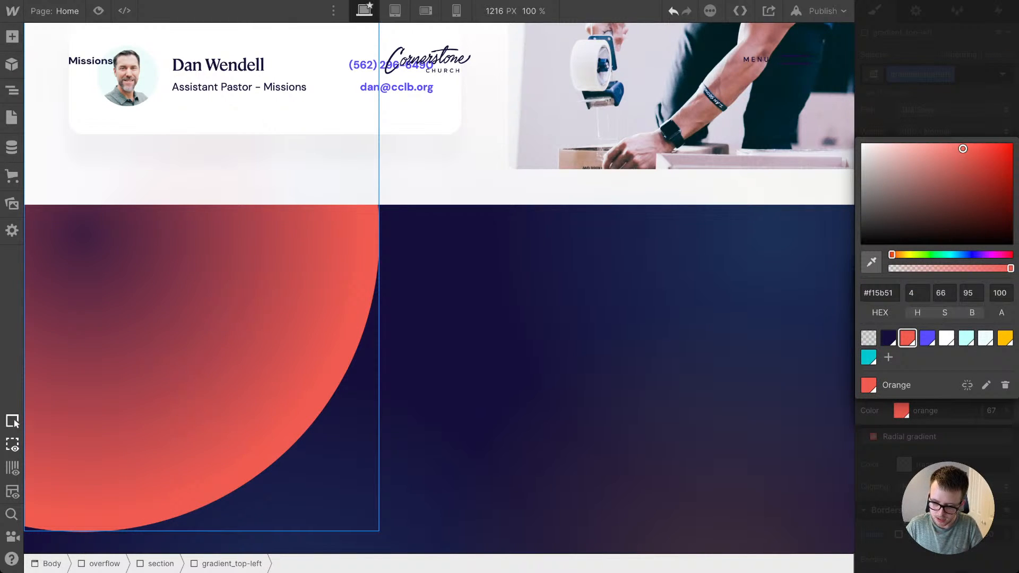
pyautogui.click(1001, 293)
pyautogui.write('0')
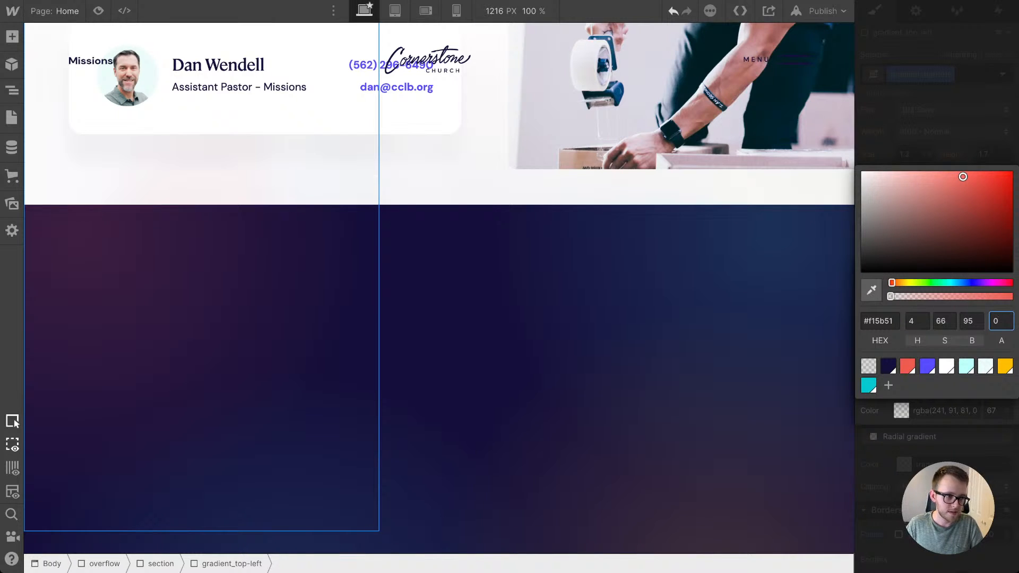
pyautogui.press('Return')
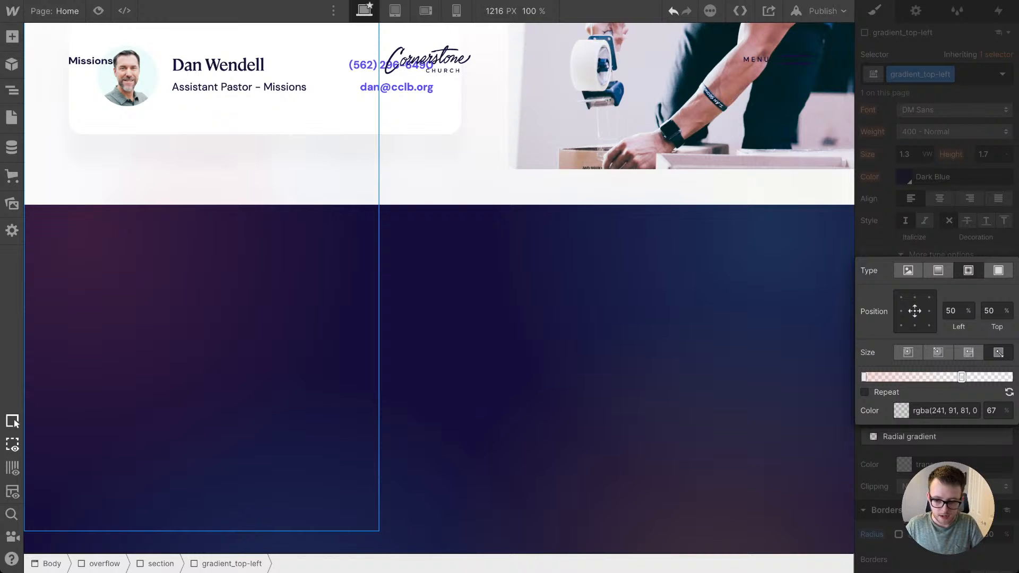
pyautogui.press('Escape')
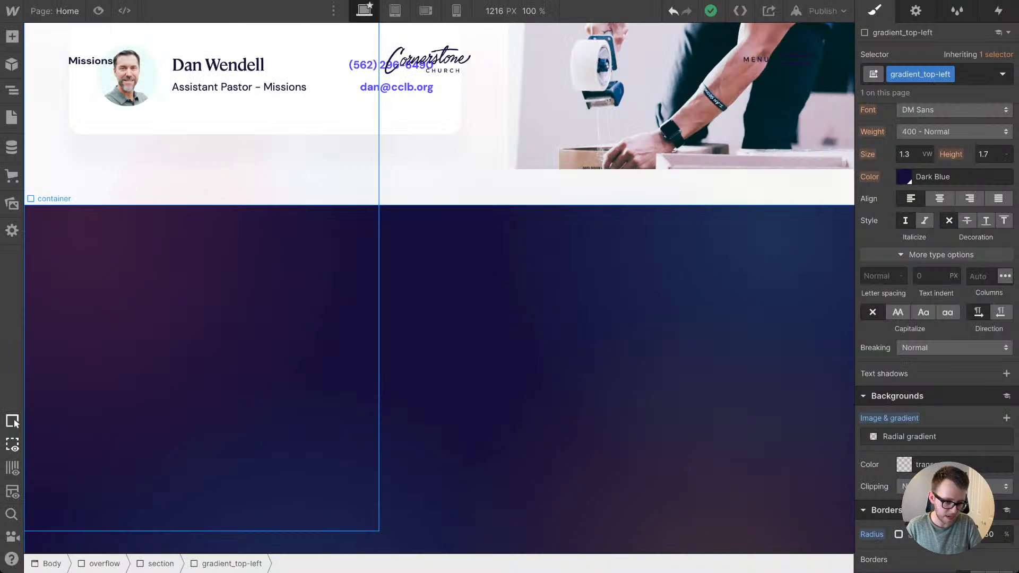
# Step: Add a link block inside the footer's container and give it the new class footer_link
pyautogui.click(372, 238)
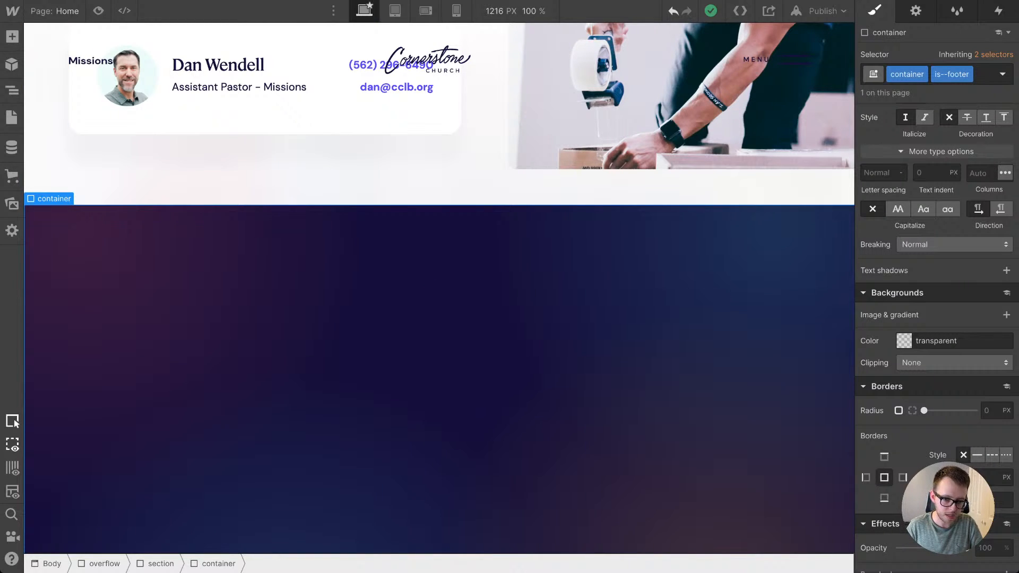
pyautogui.click(12, 36)
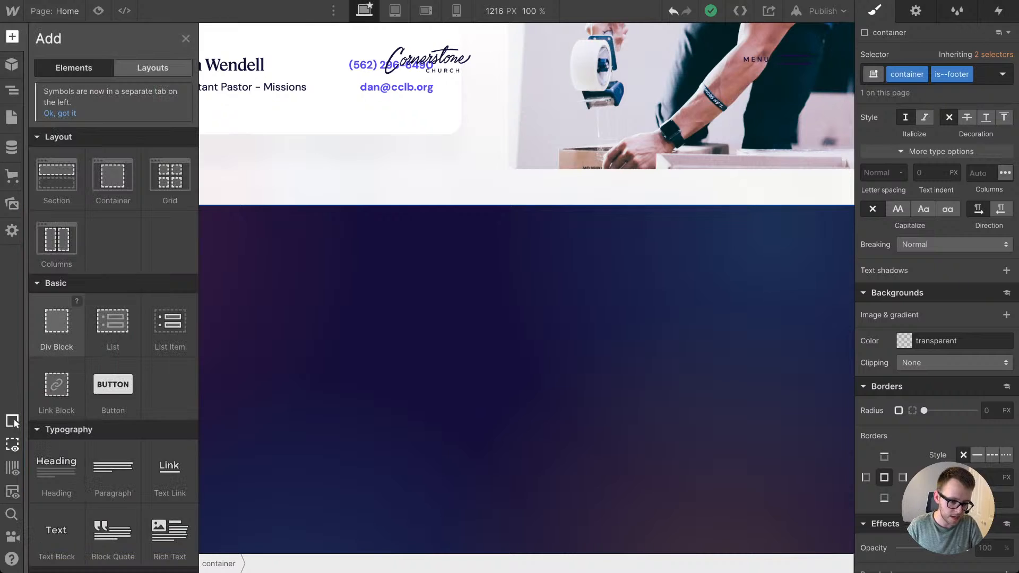
pyautogui.moveTo(56, 384); pyautogui.dragTo(437, 382)
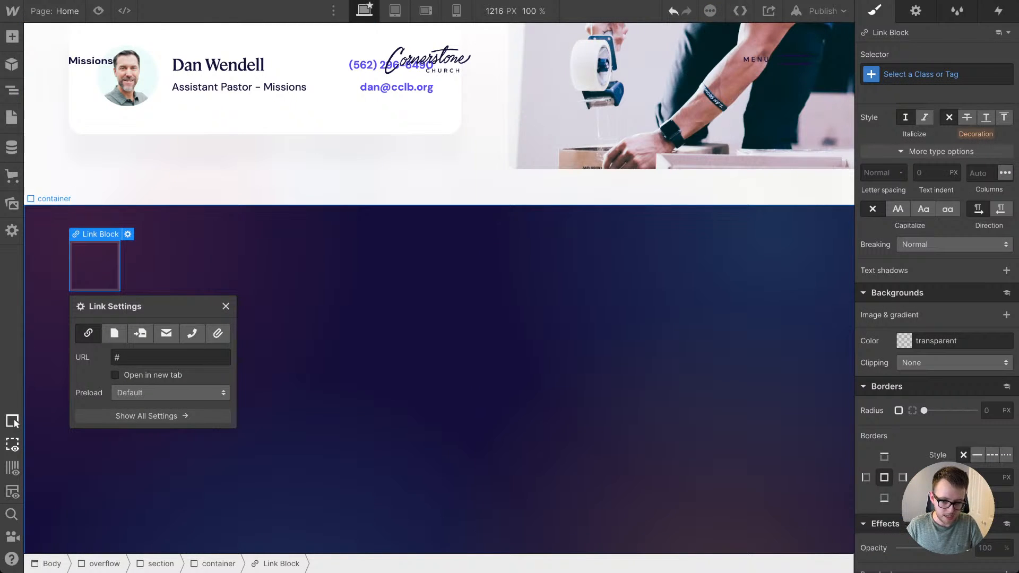
pyautogui.hotkey('ctrl', 'Return')
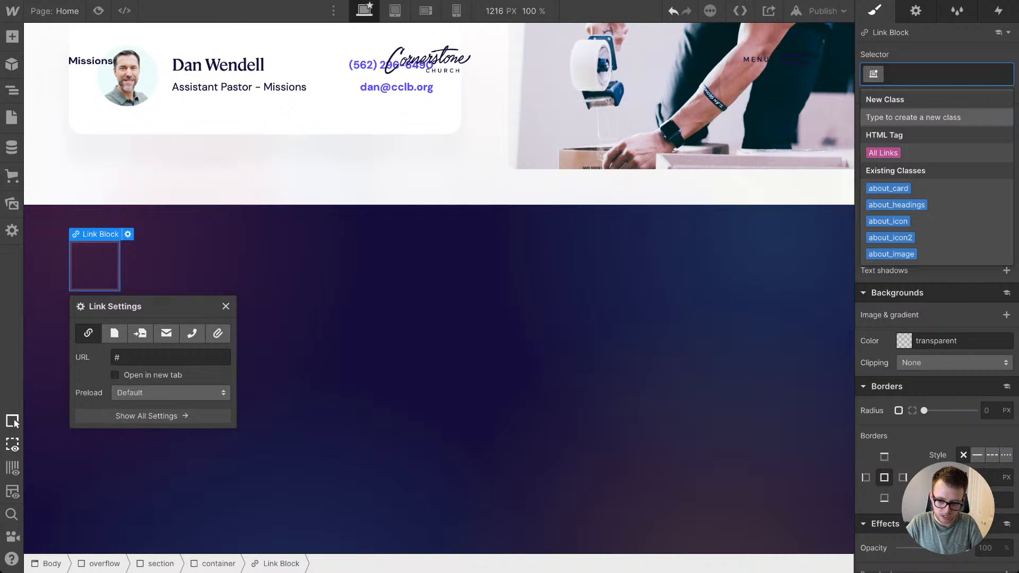
pyautogui.write('foo')
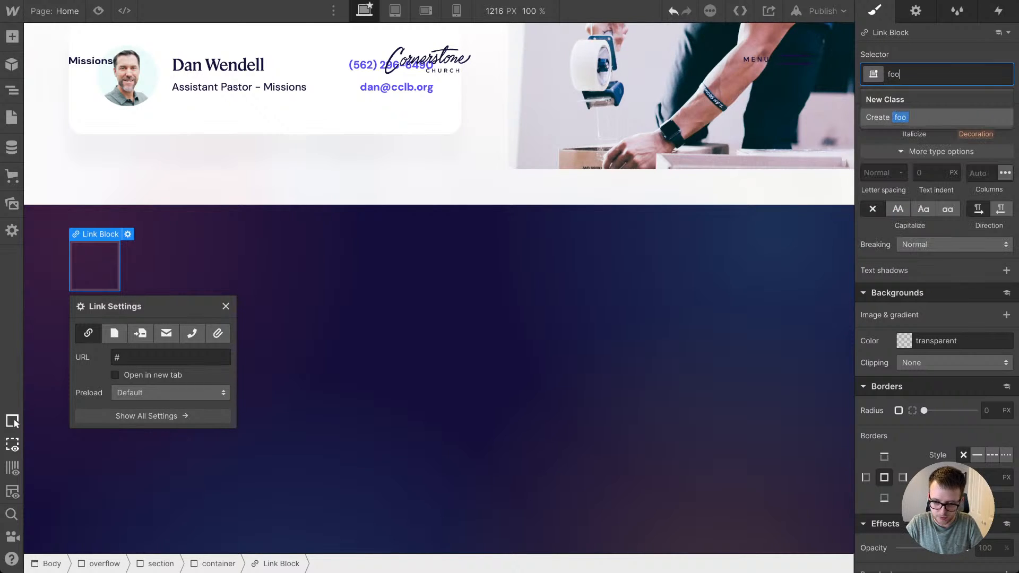
pyautogui.write('ter')
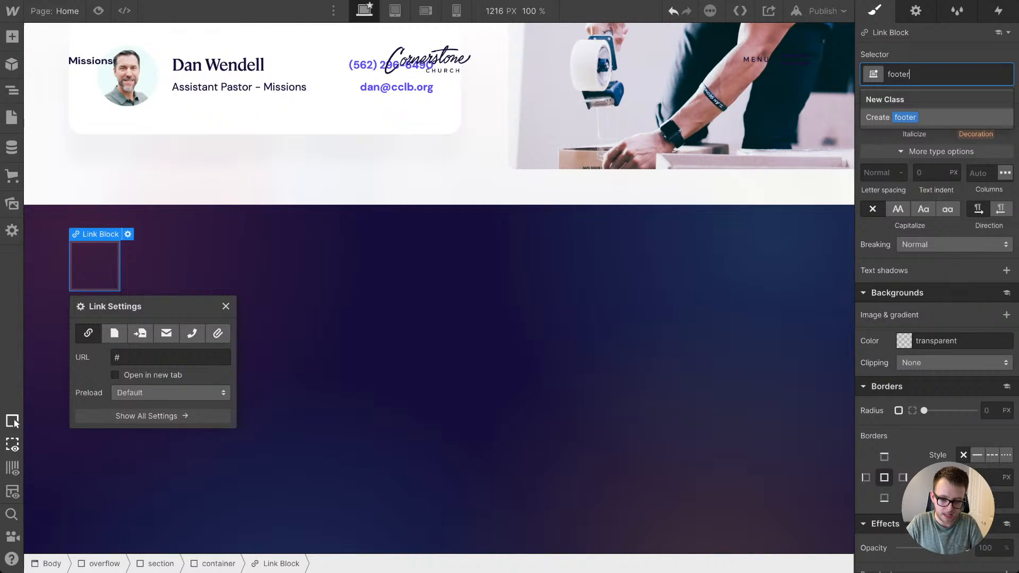
pyautogui.write('_link')
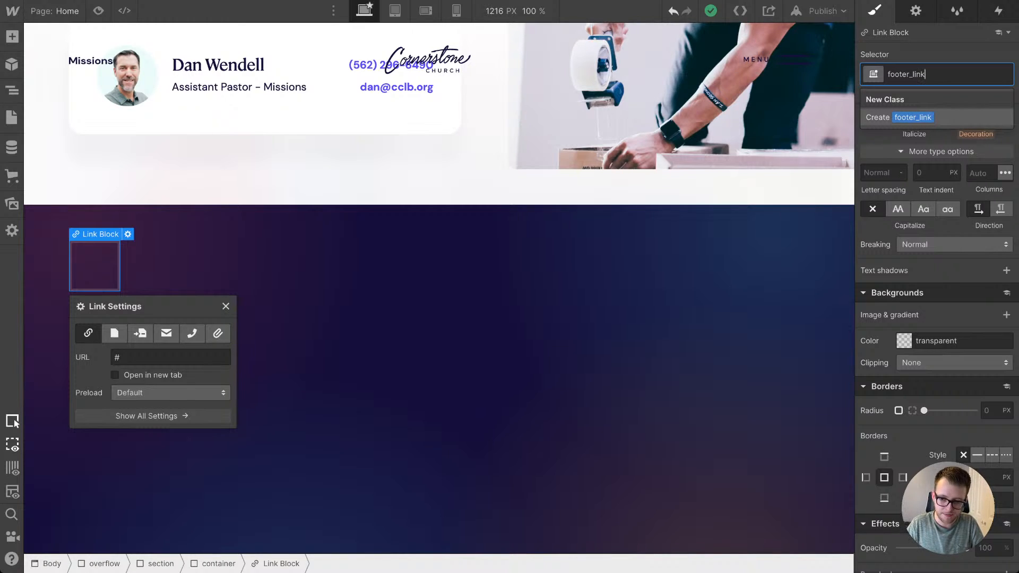
pyautogui.press('Return')
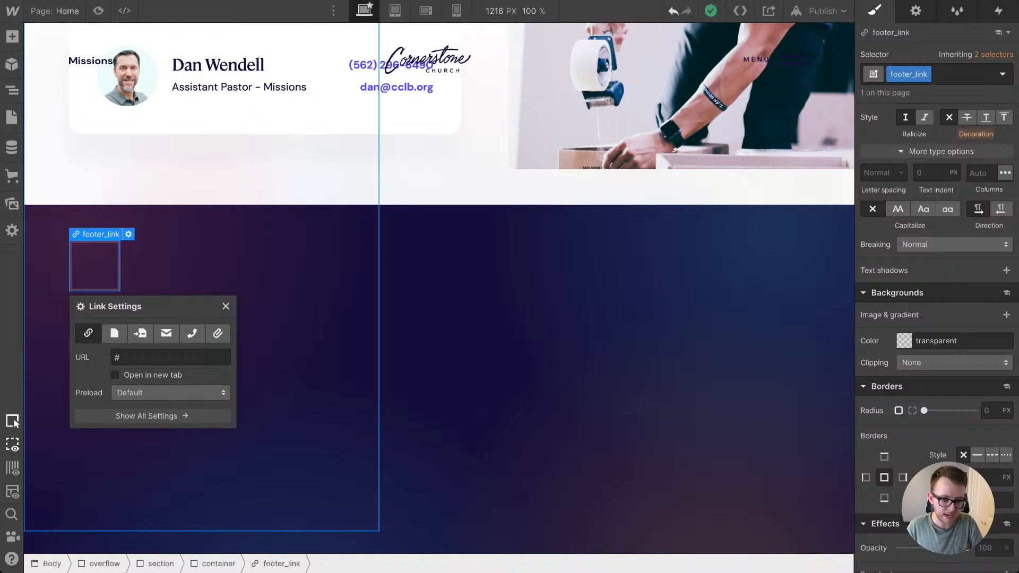
# Step: Add a Heading element over the footer and cut it out of the gradient_top-left block
pyautogui.click(212, 260)
pyautogui.press('a')
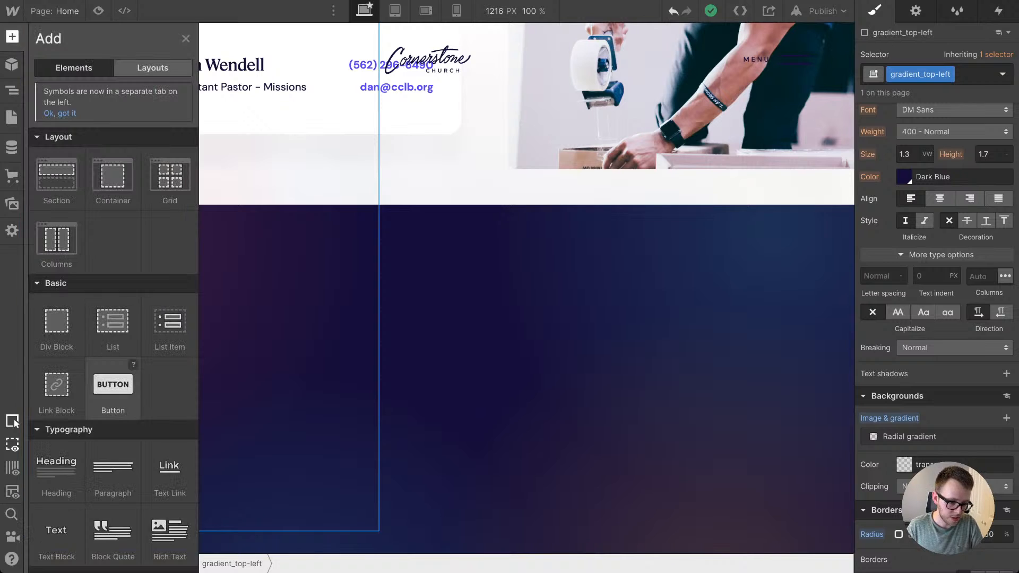
pyautogui.moveTo(56, 467); pyautogui.dragTo(130, 311)
pyautogui.click(11, 90)
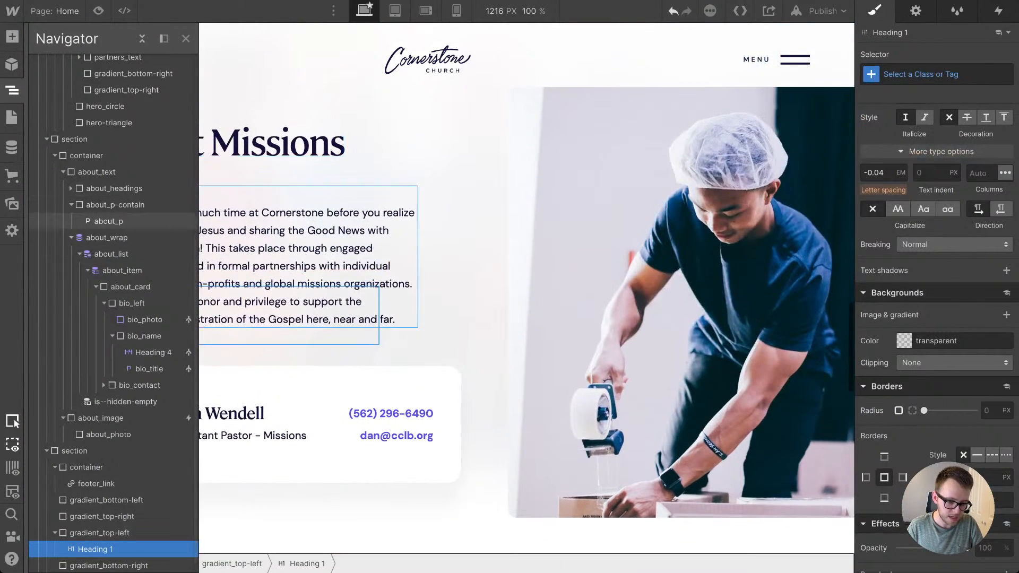
pyautogui.press('Delete')
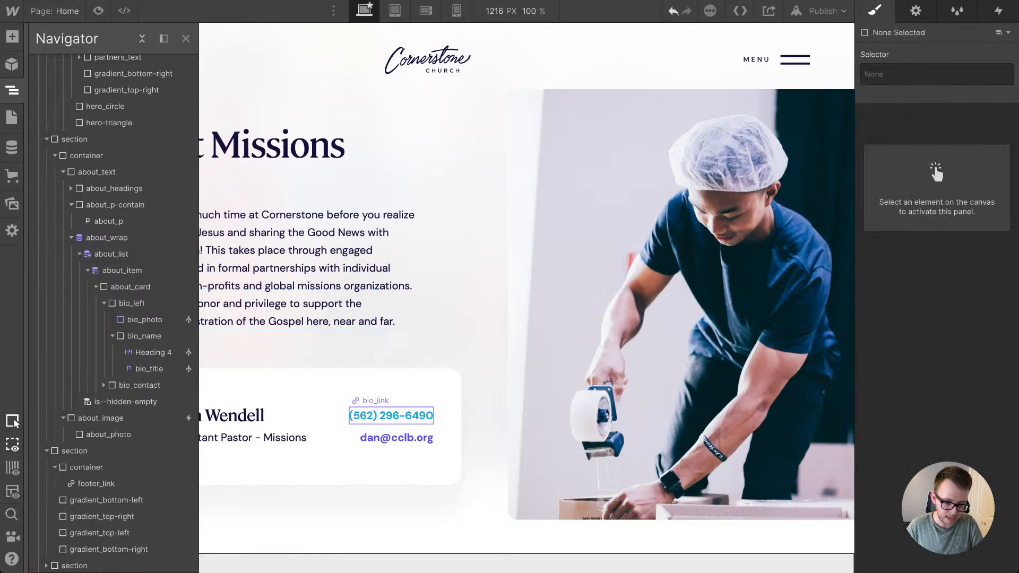
# Step: Set the footer container's position to Relative with a z-index of 20
pyautogui.scroll(-8, 391, 415)
pyautogui.click(319, 318)
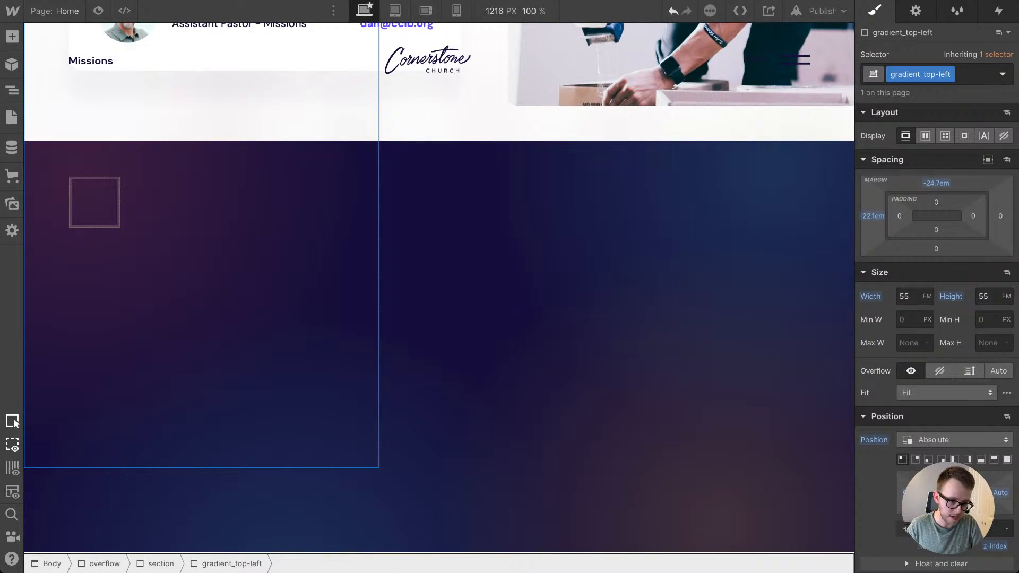
pyautogui.press('z')
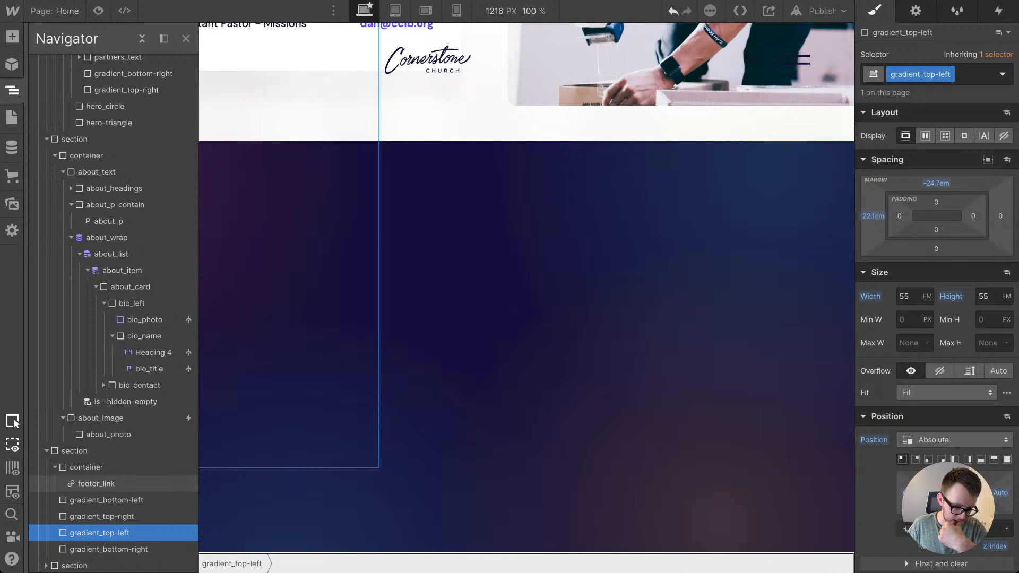
pyautogui.click(54, 467)
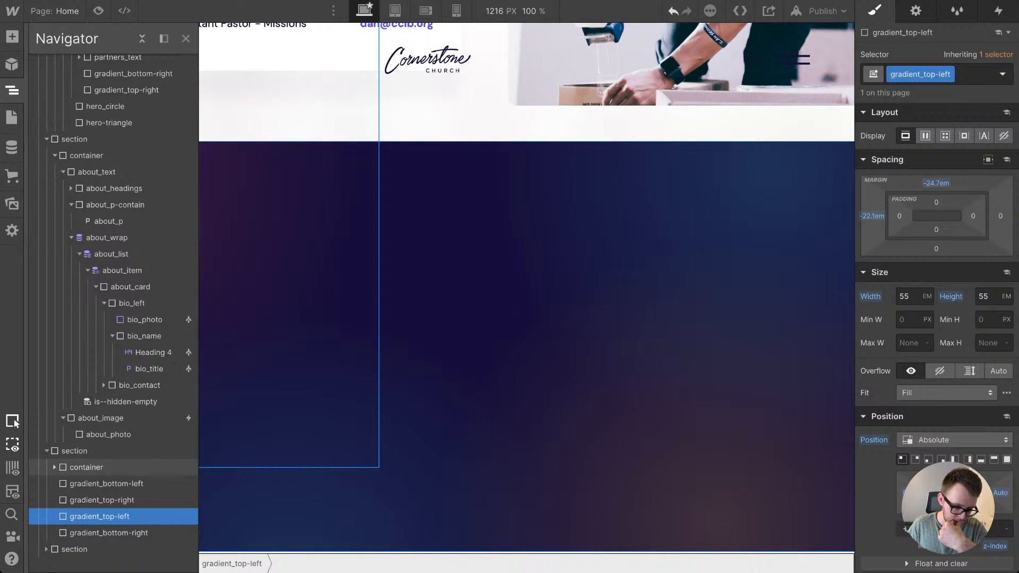
pyautogui.click(86, 468)
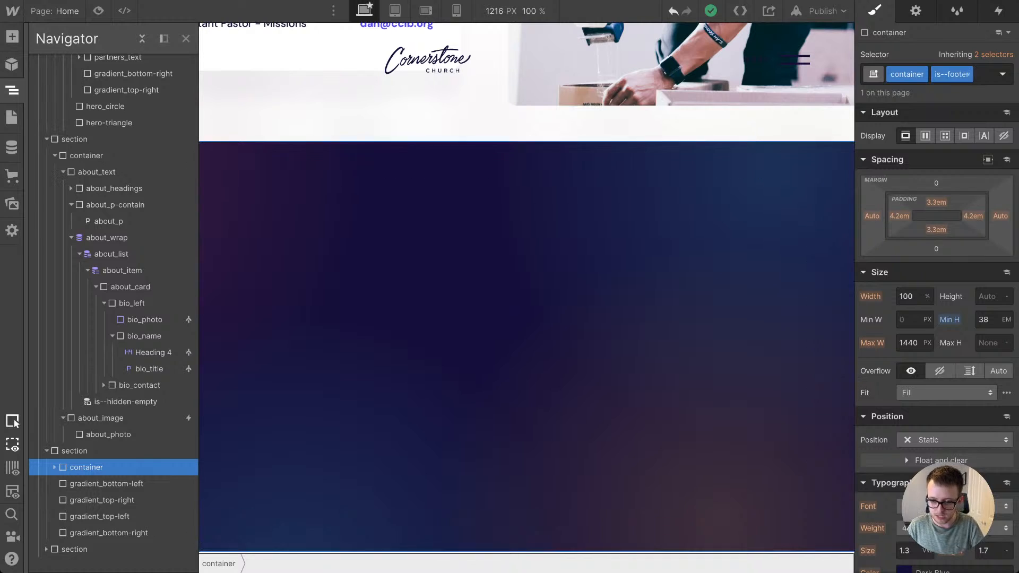
pyautogui.scroll(-3, 937, 265)
pyautogui.click(960, 320)
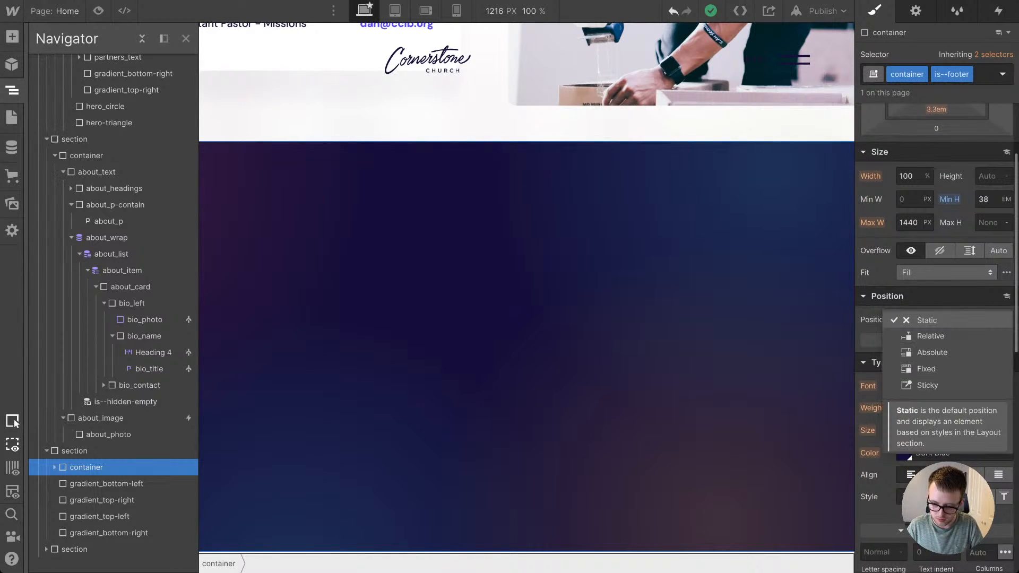
pyautogui.click(912, 337)
pyautogui.click(989, 392)
pyautogui.write('20')
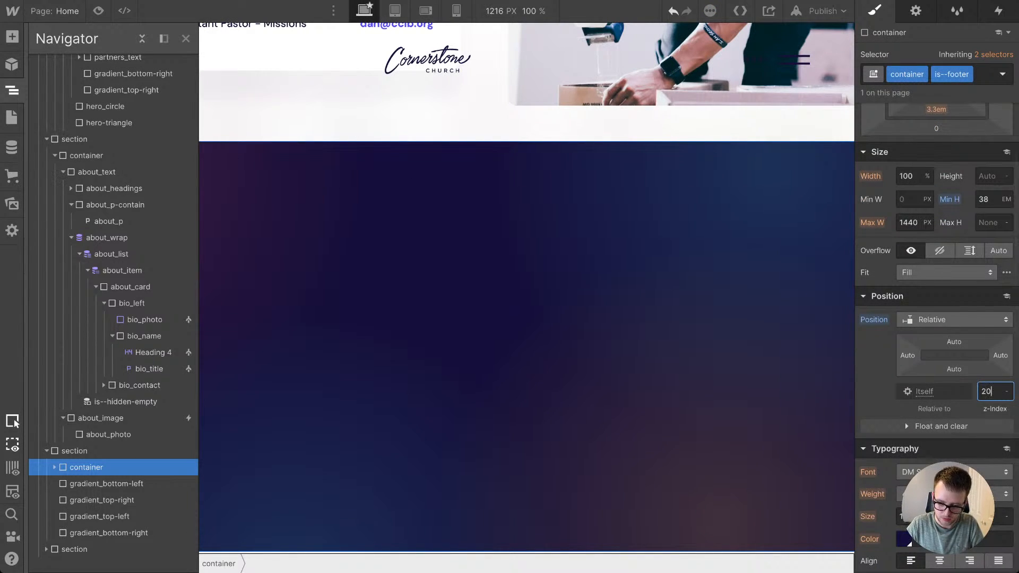
pyautogui.press('Return')
pyautogui.click(186, 39)
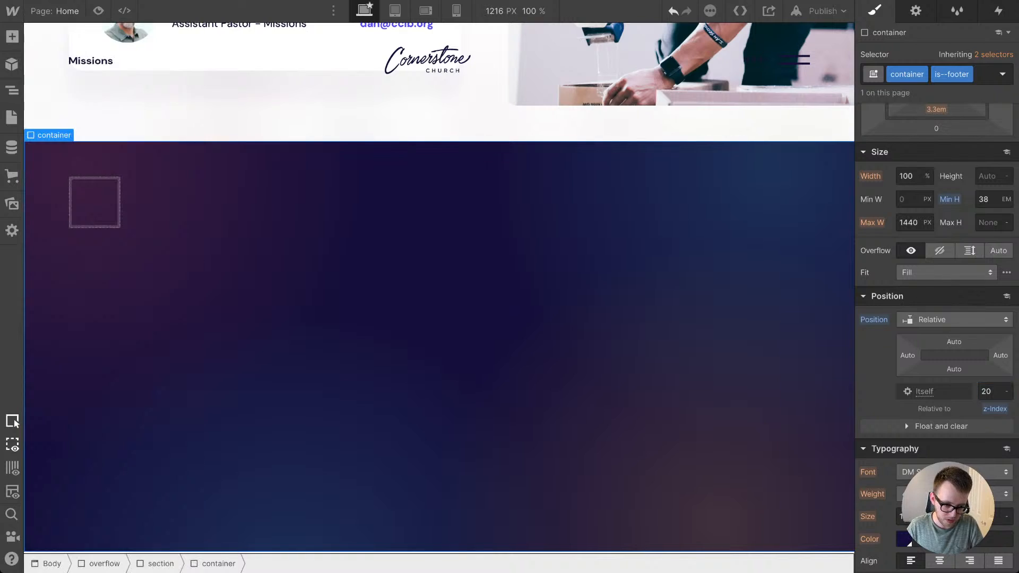
# Step: Paste the heading inside the footer_link block and set the block's text colour to the White swatch
pyautogui.click(95, 203)
pyautogui.hotkey('ctrl', 'v')
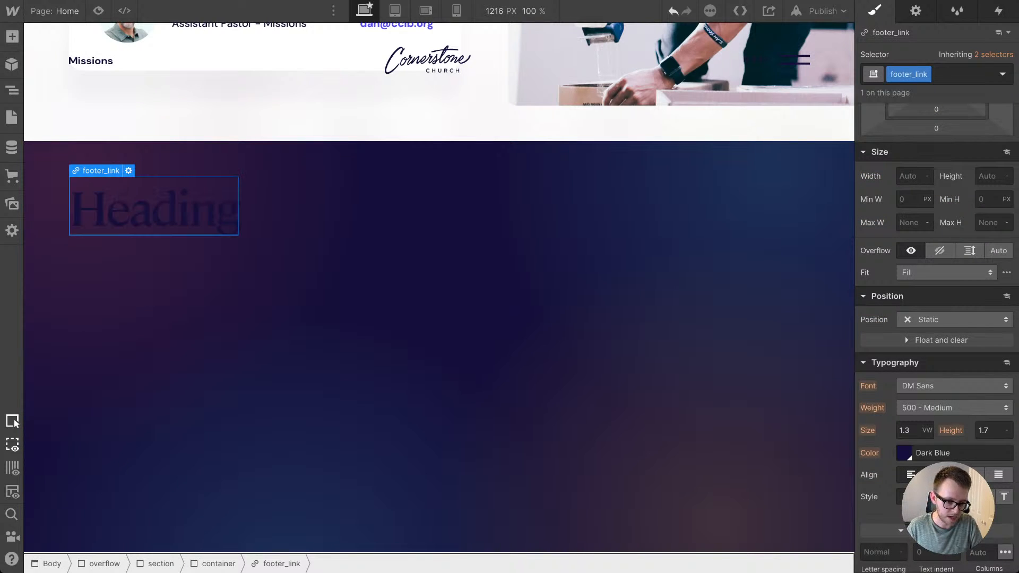
pyautogui.press('Up')
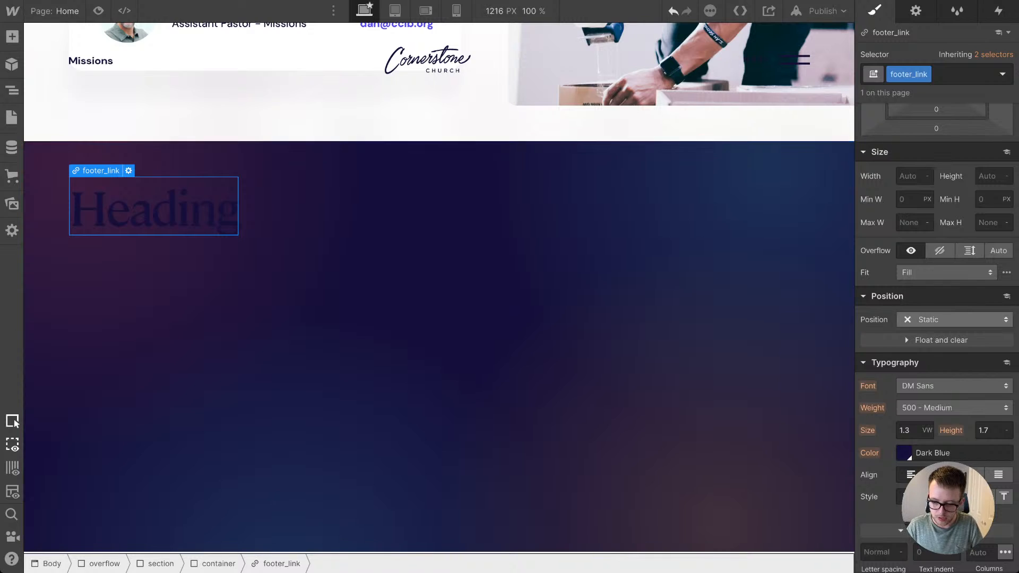
pyautogui.scroll(-3, 928, 319)
pyautogui.click(904, 314)
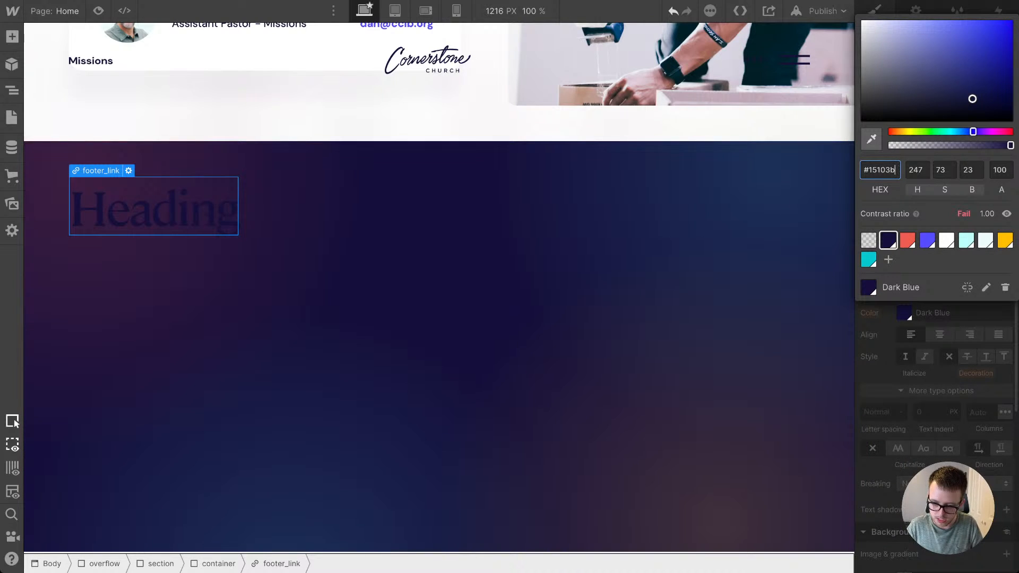
pyautogui.click(946, 240)
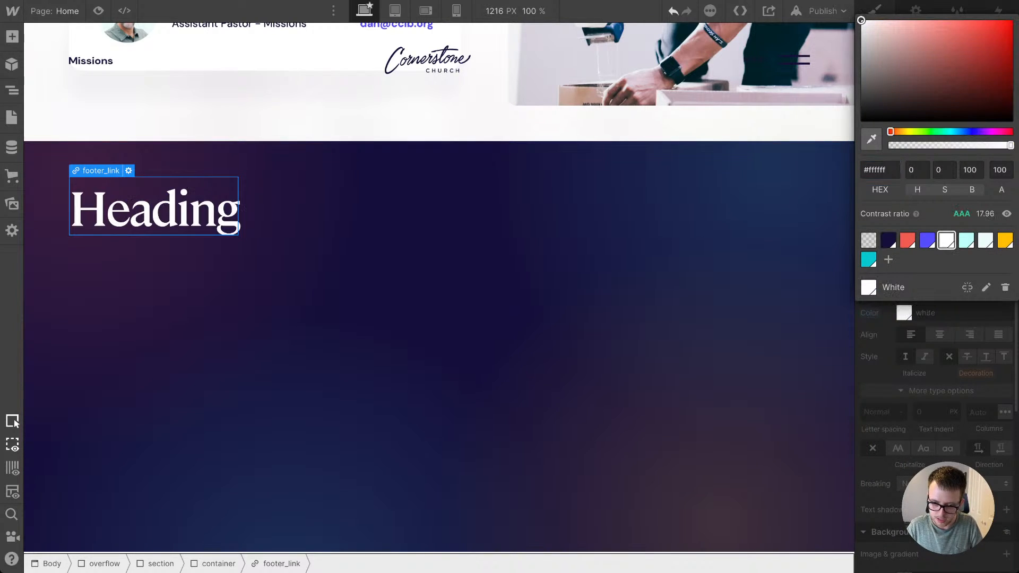
pyautogui.press('Escape')
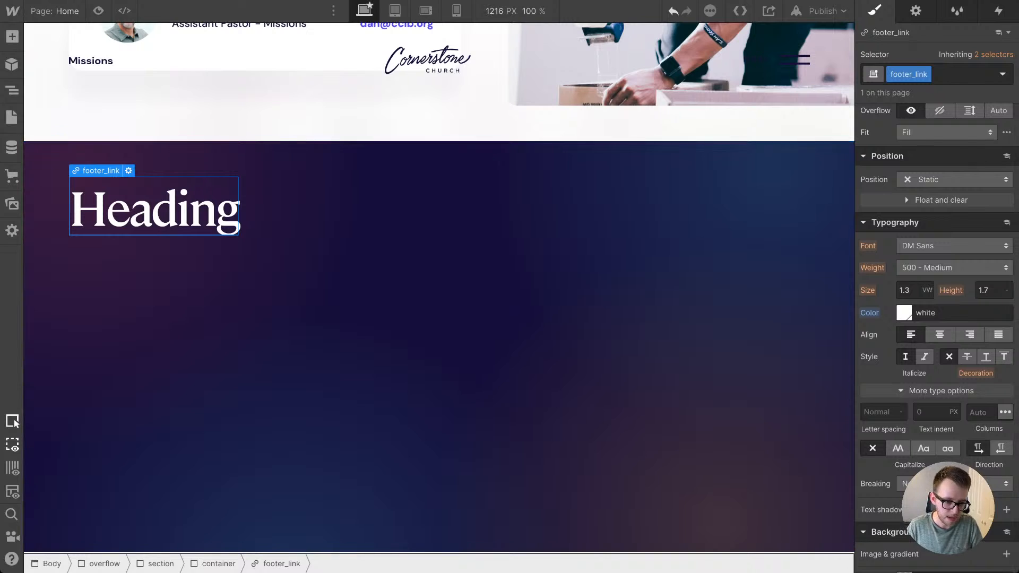
# Step: Change the heading inside footer_link to type H4
pyautogui.click(154, 207)
pyautogui.click(127, 171)
pyautogui.click(166, 277)
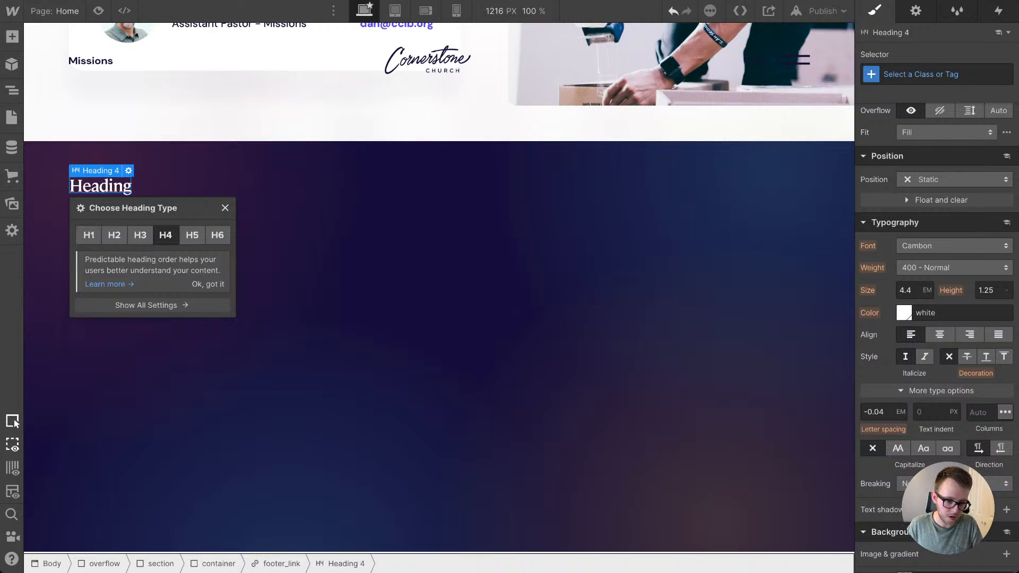
pyautogui.click(308, 276)
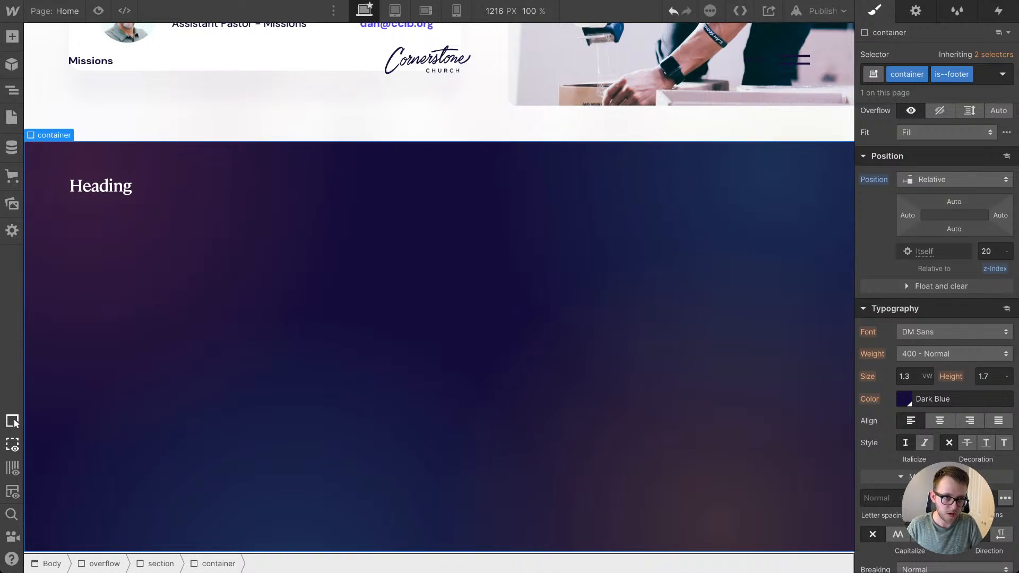
# Step: Replace the footer link heading's placeholder text with Home
pyautogui.click(102, 186)
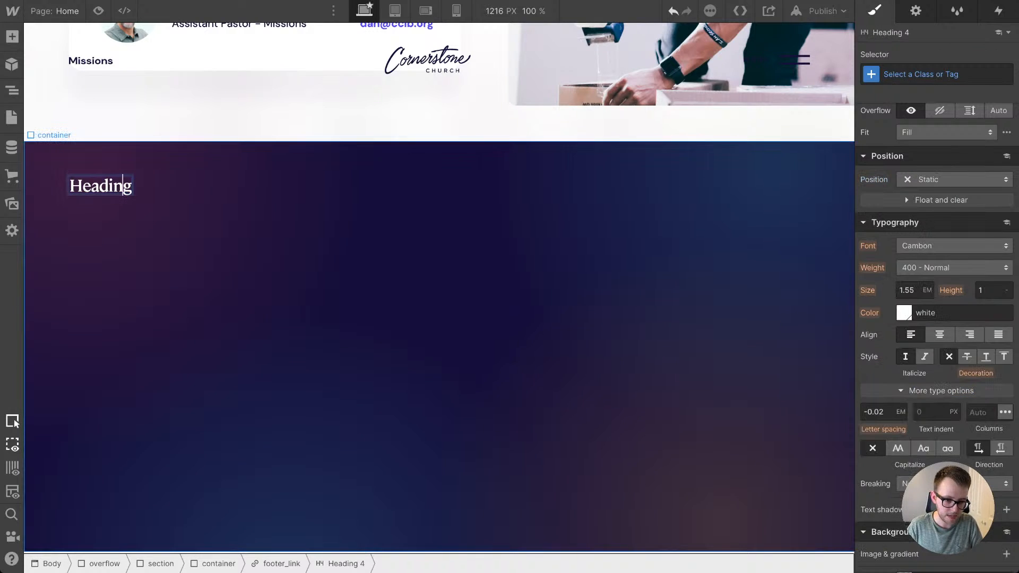
pyautogui.click(160, 202)
pyautogui.doubleClick(101, 185)
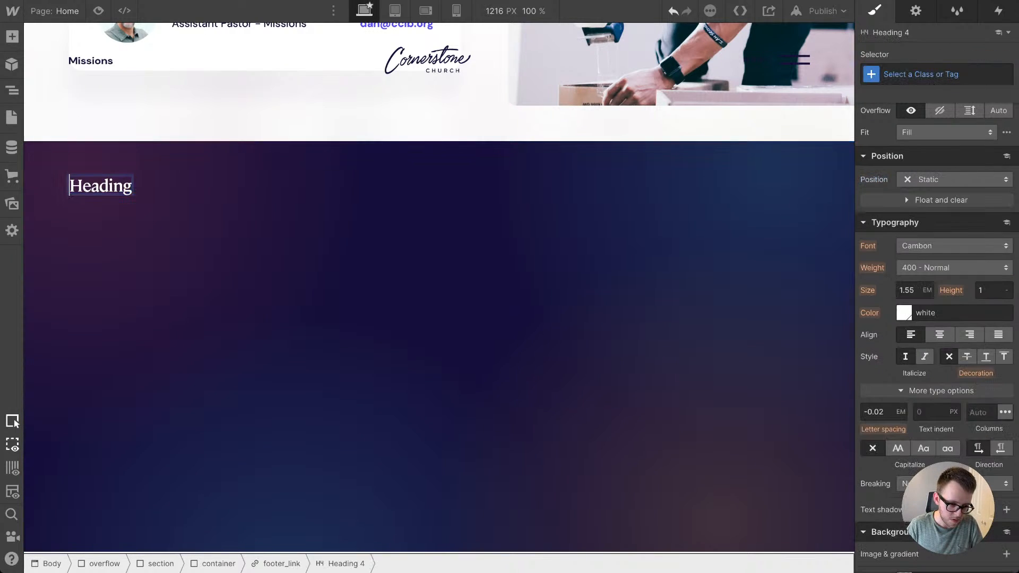
pyautogui.moveTo(70, 186); pyautogui.dragTo(142, 187)
pyautogui.write('Home')
pyautogui.press('Escape')
pyautogui.click(159, 201)
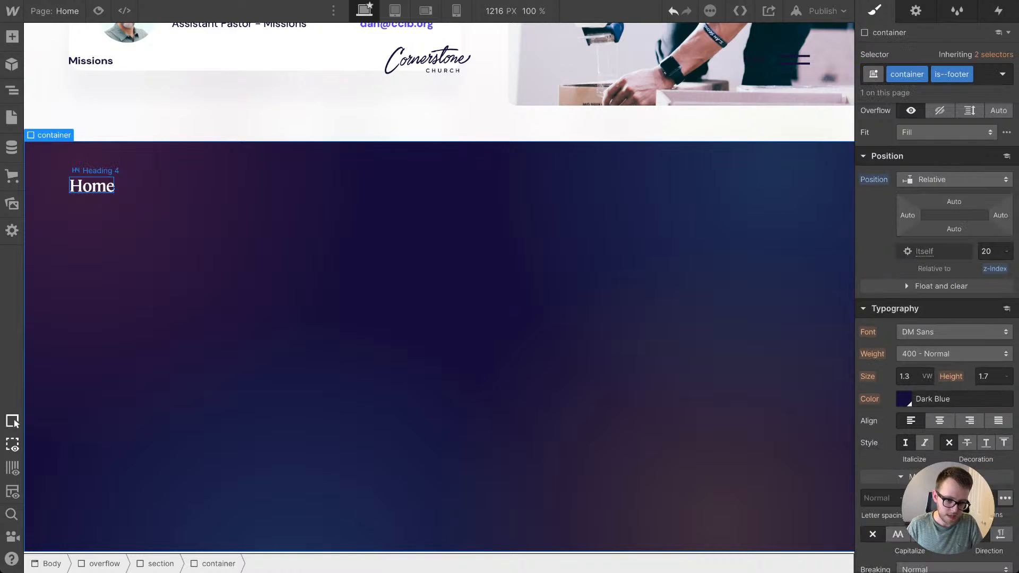
# Step: Give the Home heading the new class footer_link-text
pyautogui.click(92, 186)
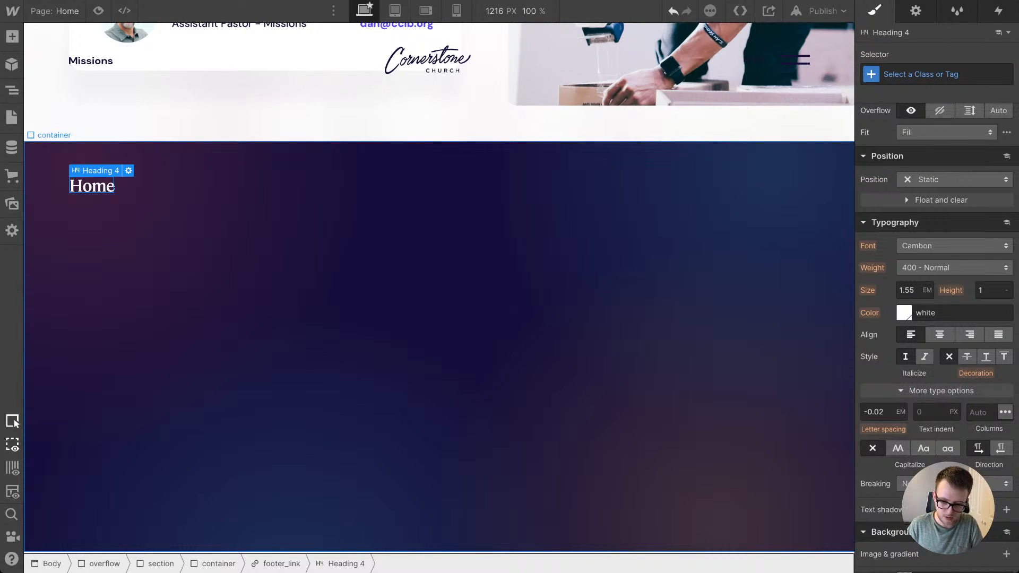
pyautogui.hotkey('ctrl', 'Return')
pyautogui.write('footer')
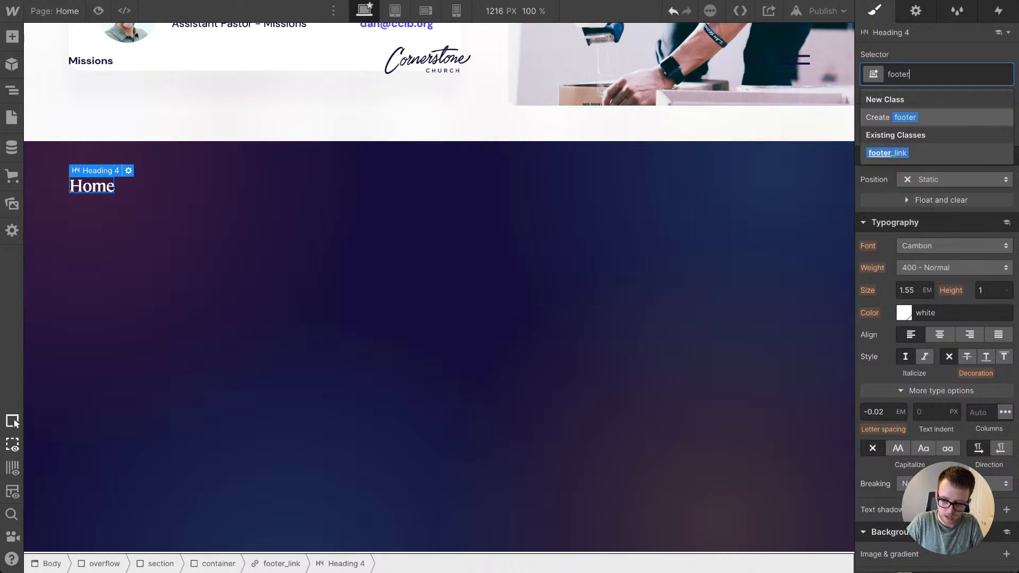
pyautogui.write('_link')
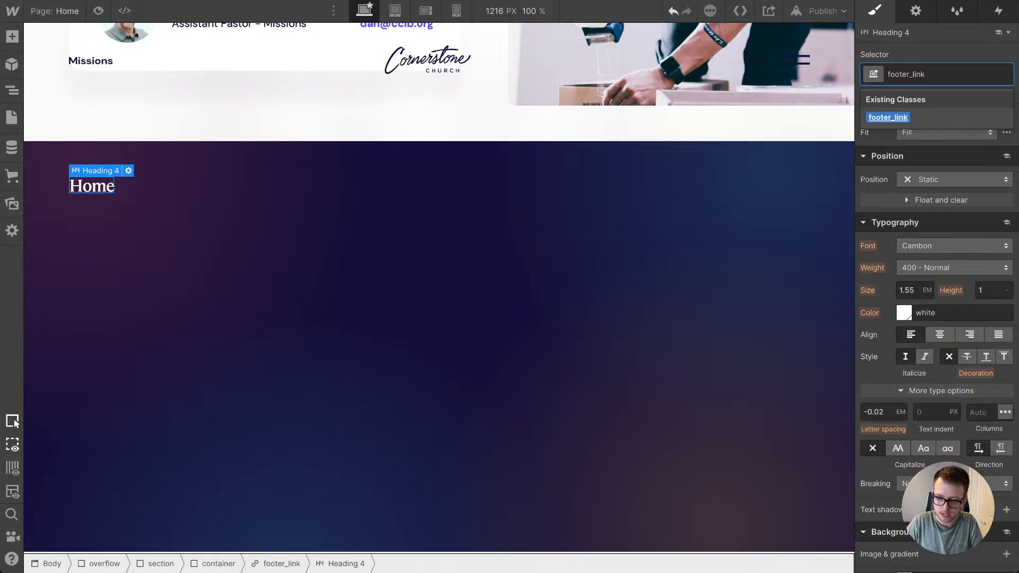
pyautogui.write('-text')
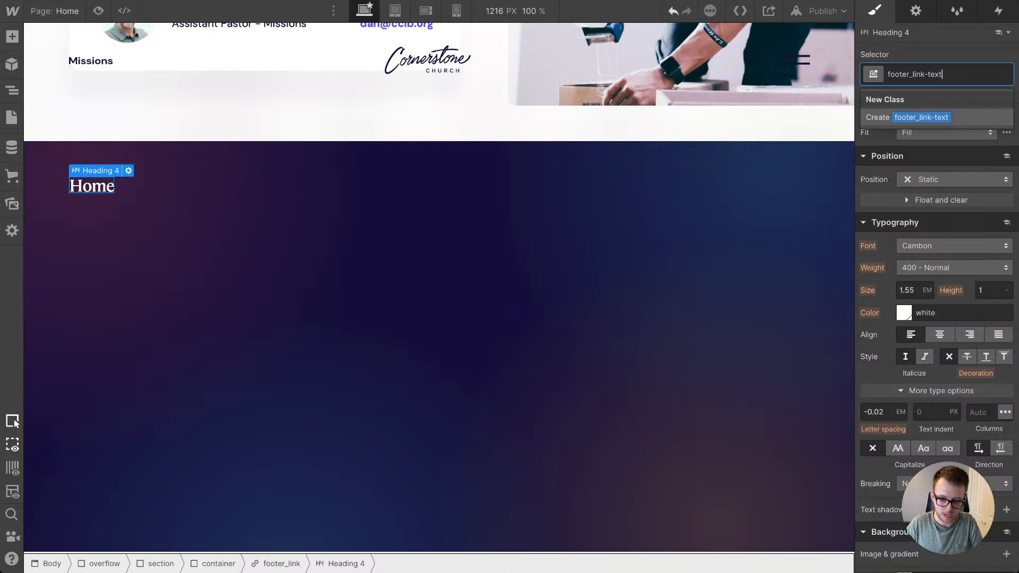
pyautogui.press('Return')
# Step: Duplicate the Home footer_link block three times inside the footer container
pyautogui.press('Up')
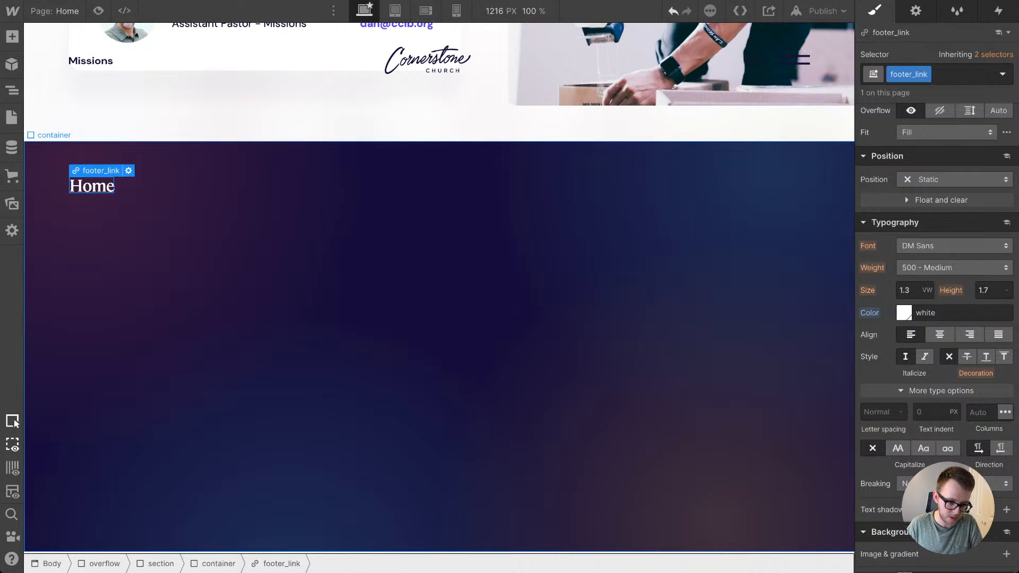
pyautogui.rightClick(92, 168)
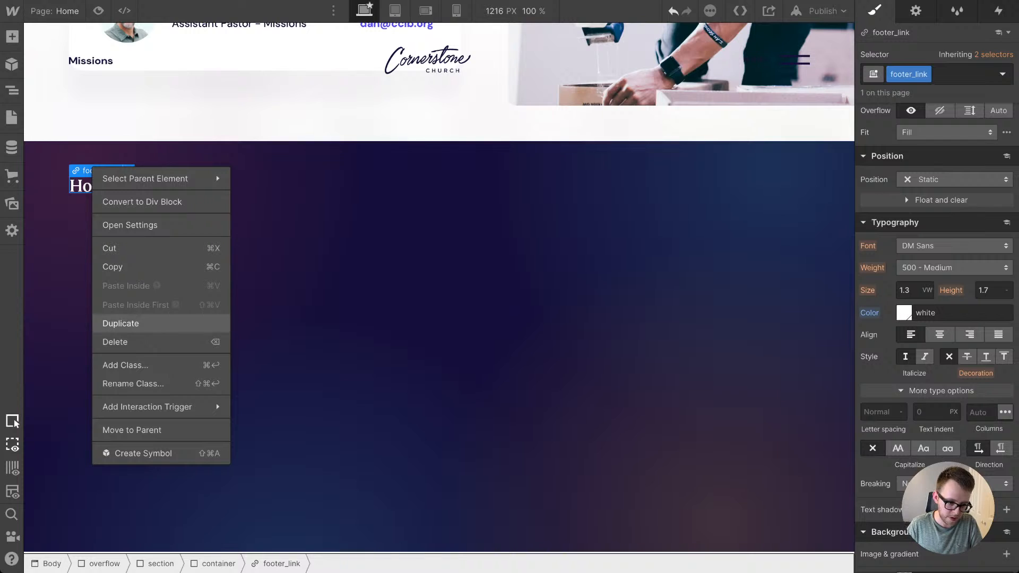
pyautogui.click(121, 323)
pyautogui.rightClick(102, 175)
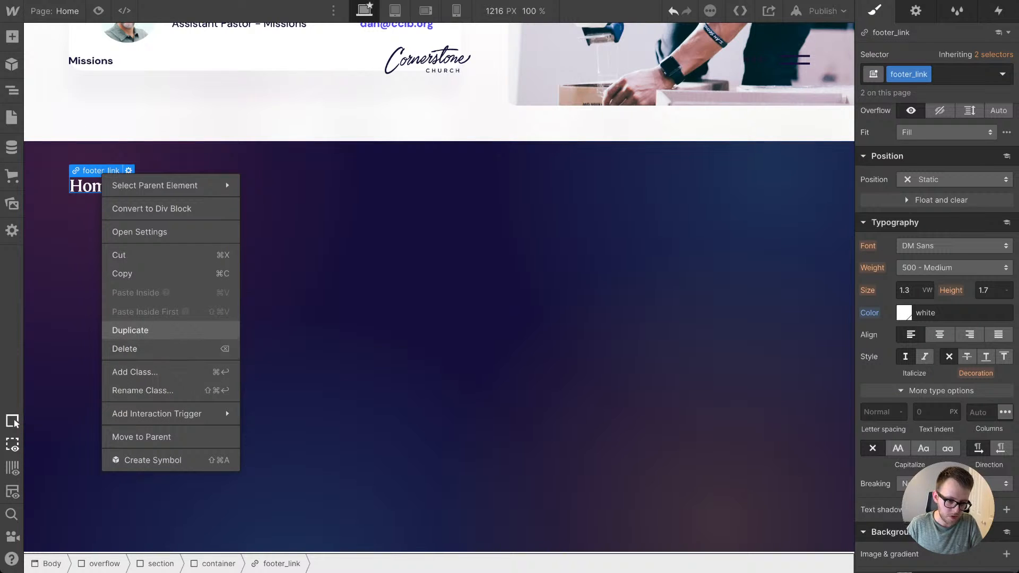
pyautogui.click(138, 331)
pyautogui.rightClick(98, 173)
pyautogui.click(130, 328)
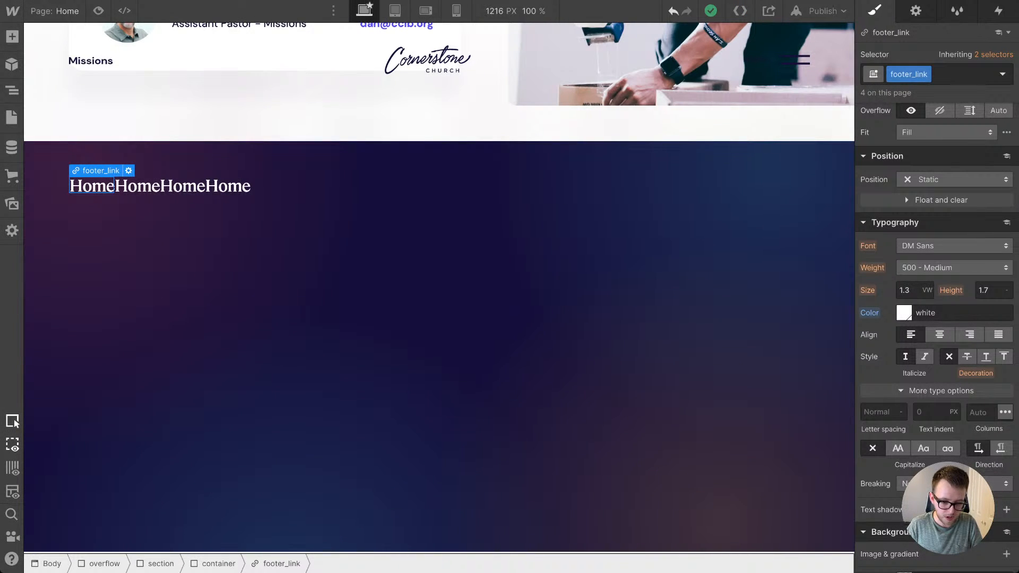
# Step: Change the second footer link's text to Get Involved and the third one's to Updates
pyautogui.doubleClick(137, 186)
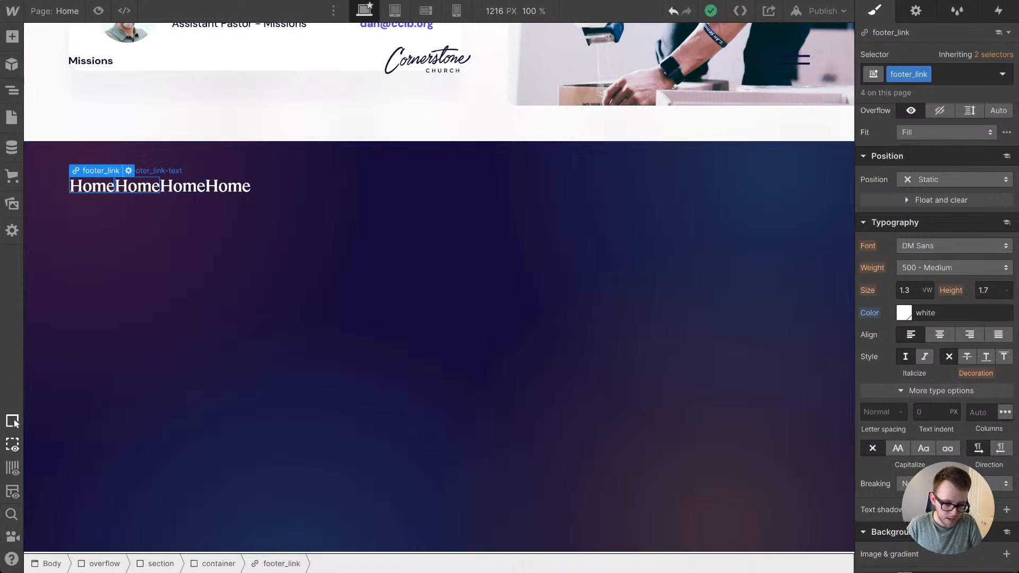
pyautogui.hotkey('ctrl', 'a')
pyautogui.write('Get Involved')
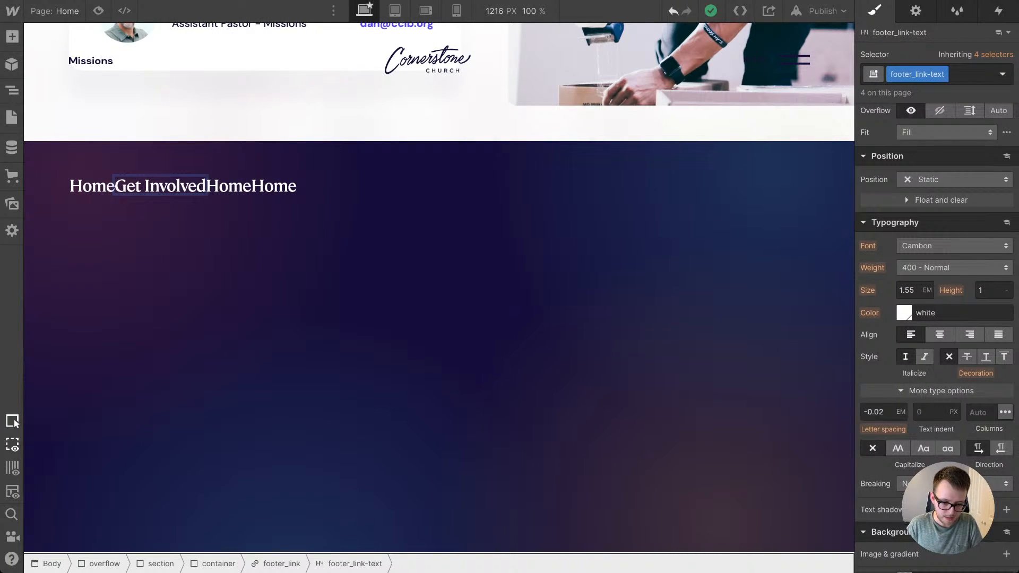
pyautogui.doubleClick(219, 185)
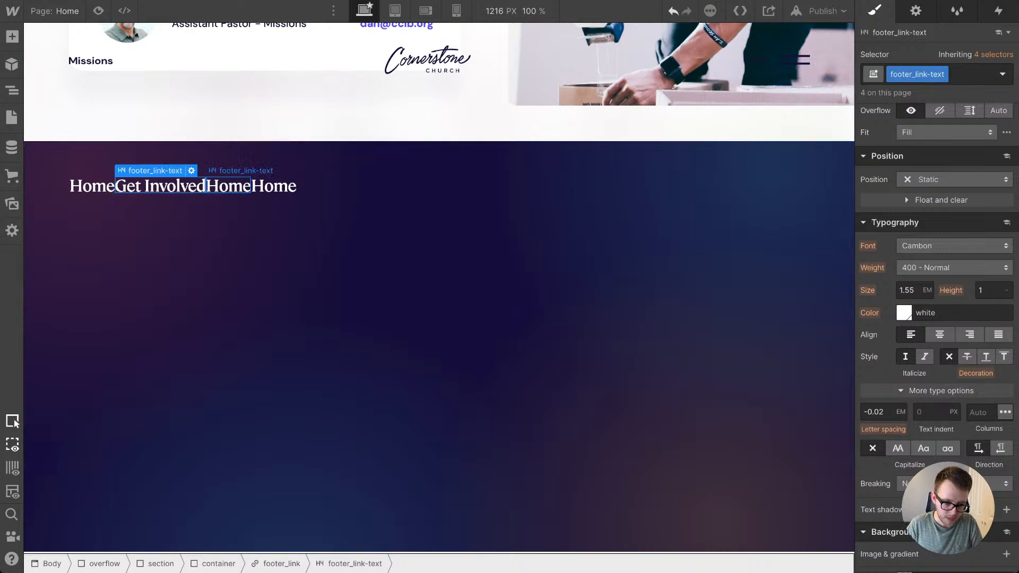
pyautogui.hotkey('ctrl', 'a')
pyautogui.write('Updates')
pyautogui.click(297, 239)
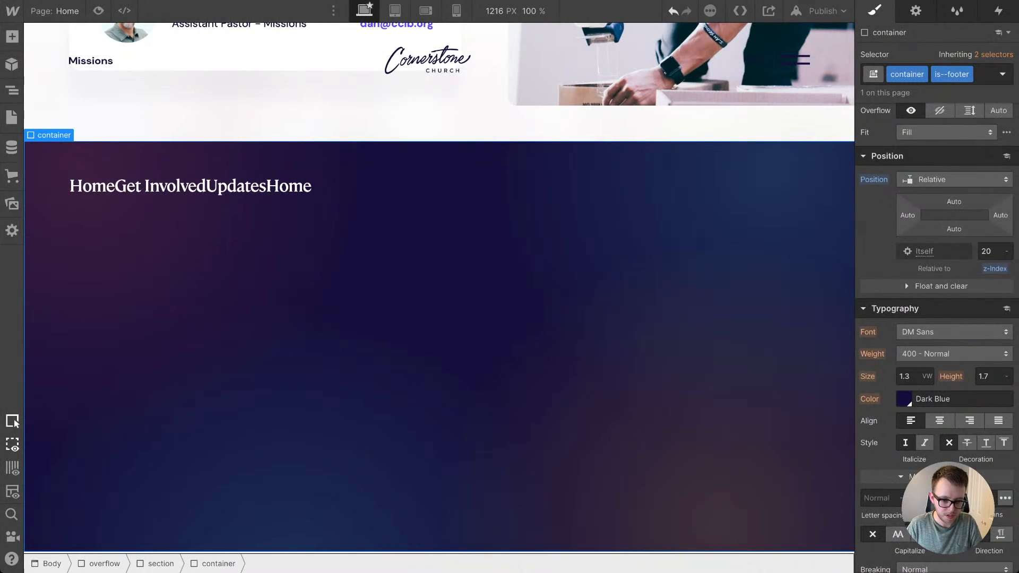
# Step: Change the fourth footer link's text to Partners and duplicate that link block once
pyautogui.doubleClick(288, 186)
pyautogui.hotkey('ctrl', 'a')
pyautogui.write('Partners')
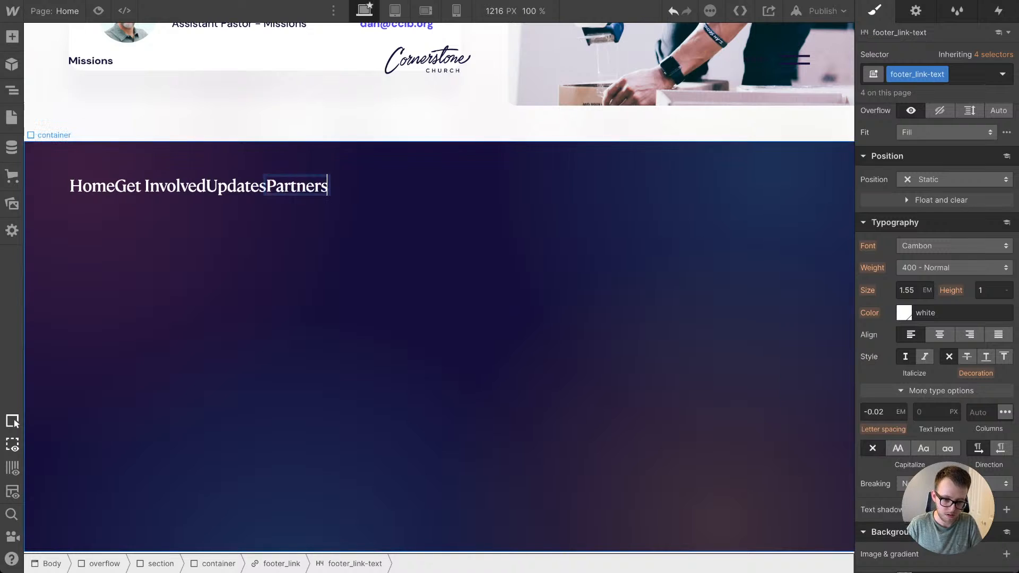
pyautogui.press('Escape')
pyautogui.press('Escape')
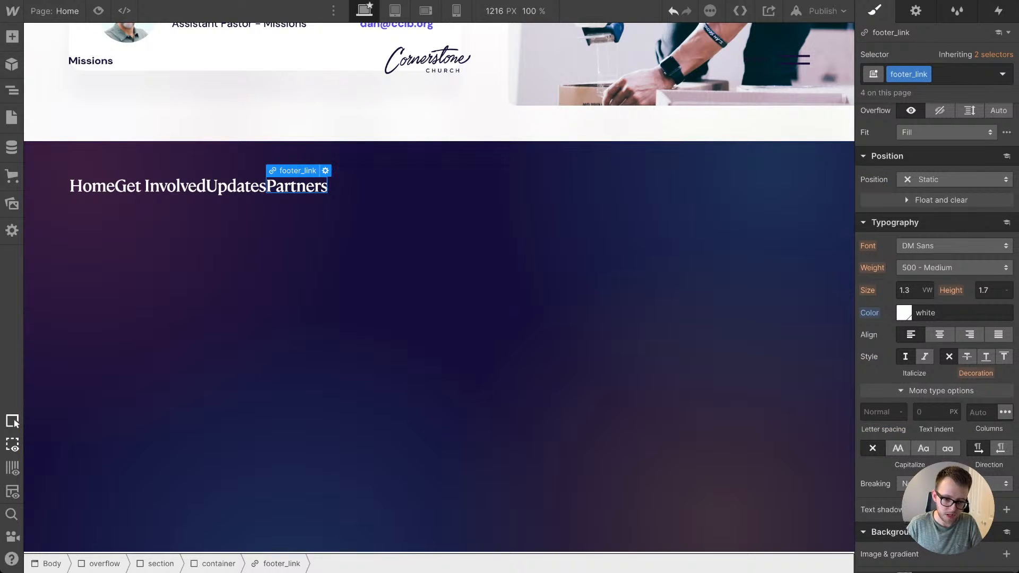
pyautogui.rightClick(291, 173)
pyautogui.click(305, 330)
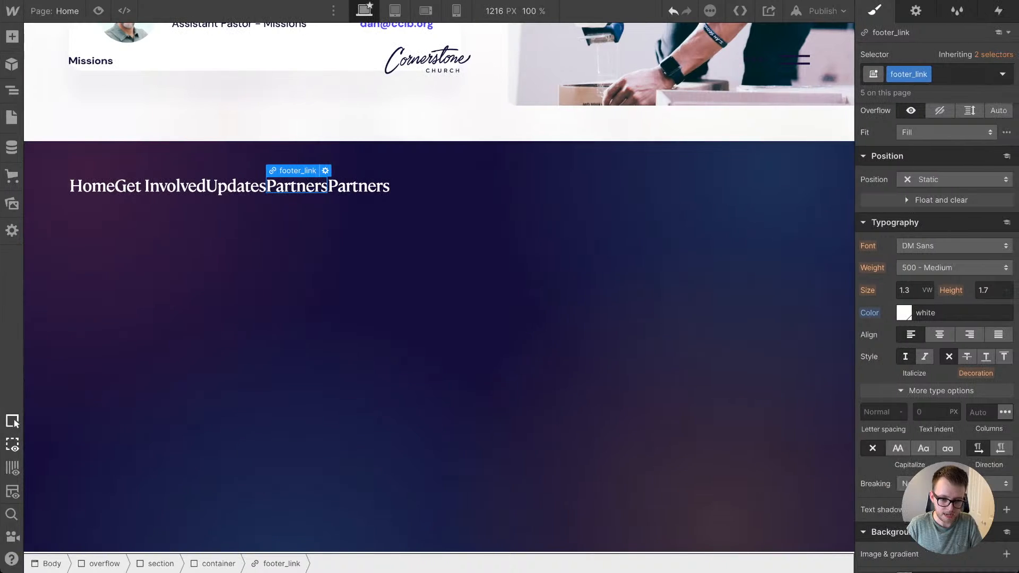
# Step: Change the fifth footer link's text to Contact and duplicate that link block once
pyautogui.doubleClick(353, 185)
pyautogui.press('super+a')
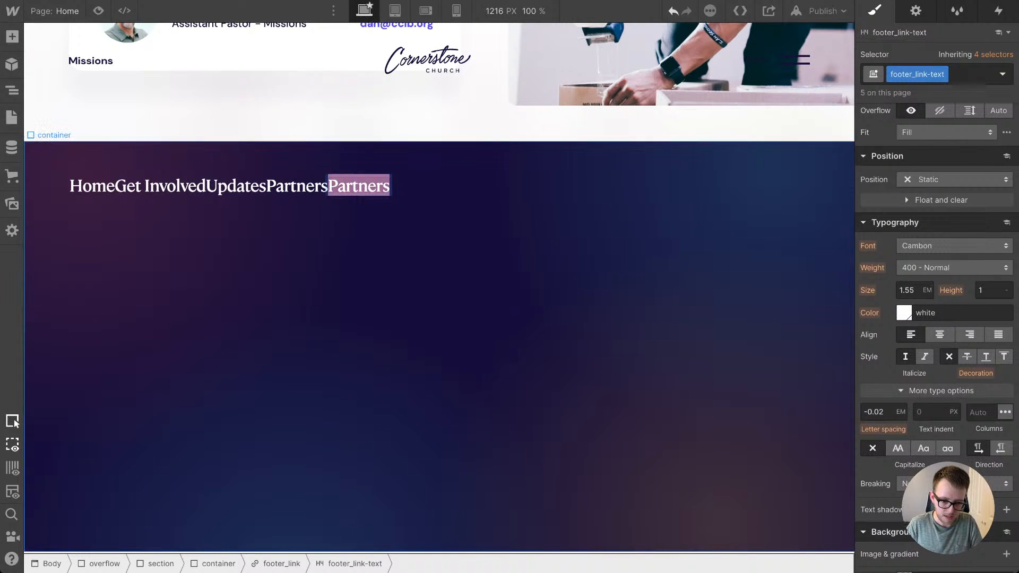
pyautogui.write('Contact')
pyautogui.click(366, 239)
pyautogui.click(357, 185)
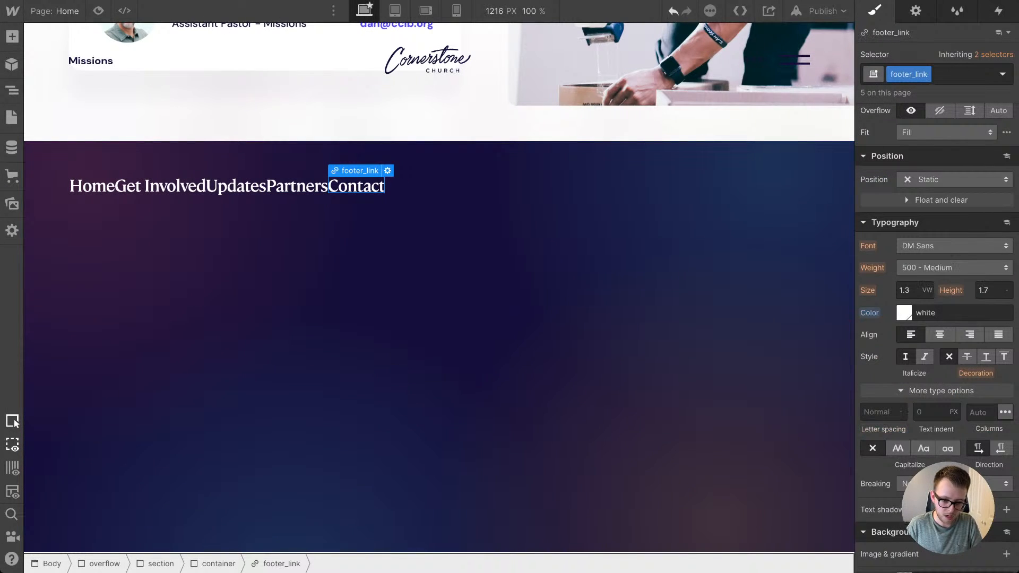
pyautogui.rightClick(363, 168)
pyautogui.click(382, 328)
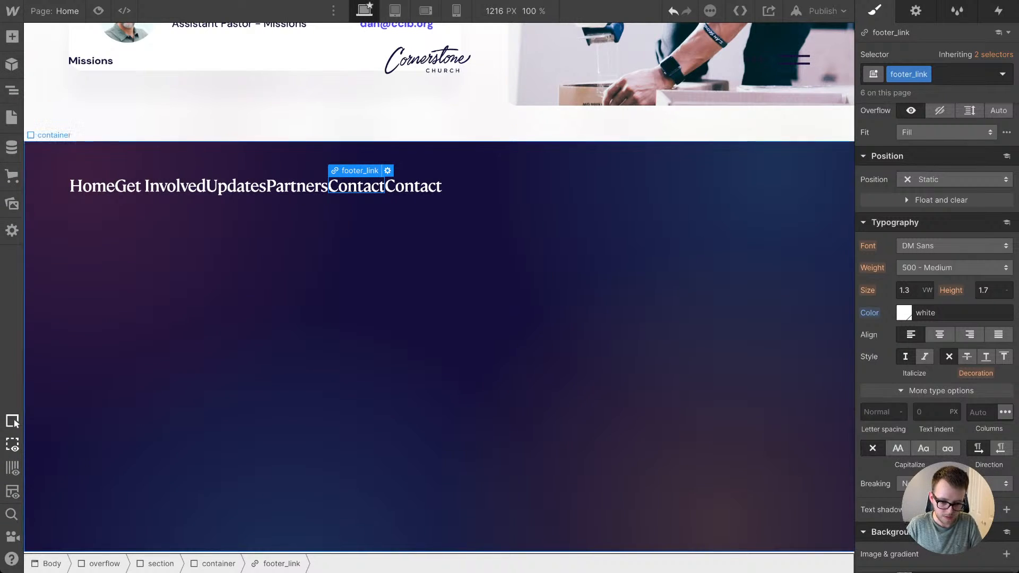
# Step: Change the sixth footer link's text to Give Now
pyautogui.doubleClick(416, 185)
pyautogui.press('super+a')
pyautogui.write('Give Now')
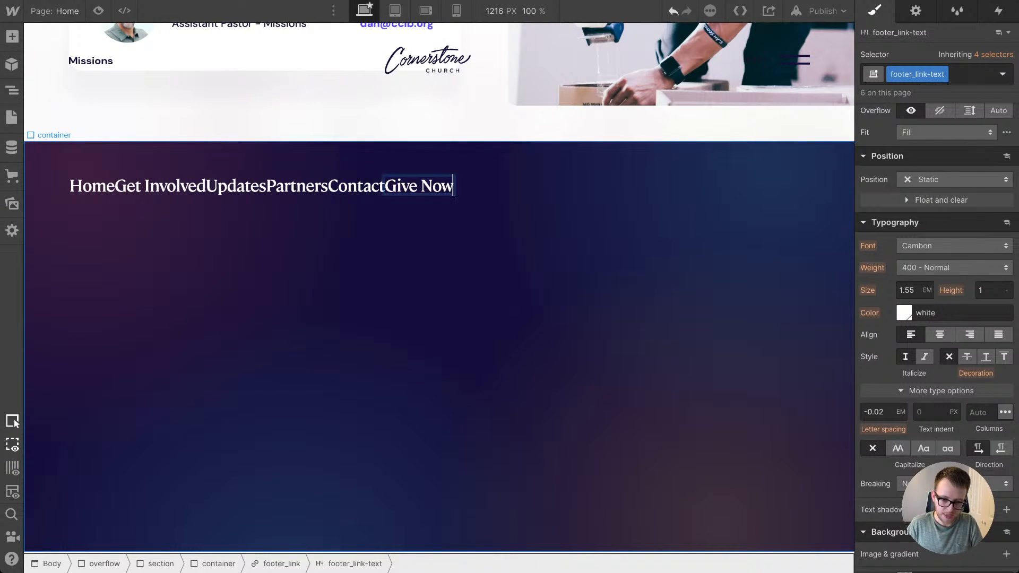
pyautogui.press('Escape')
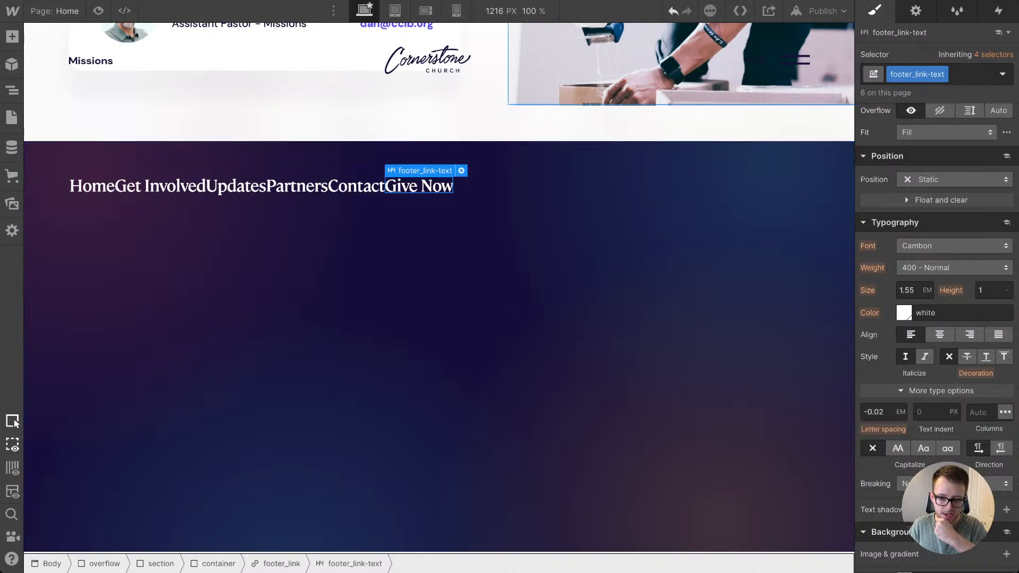
# Step: Display the hidden nav_menu as a block and copy the out-arrow element from its Cornerstone Church link
pyautogui.click(795, 59)
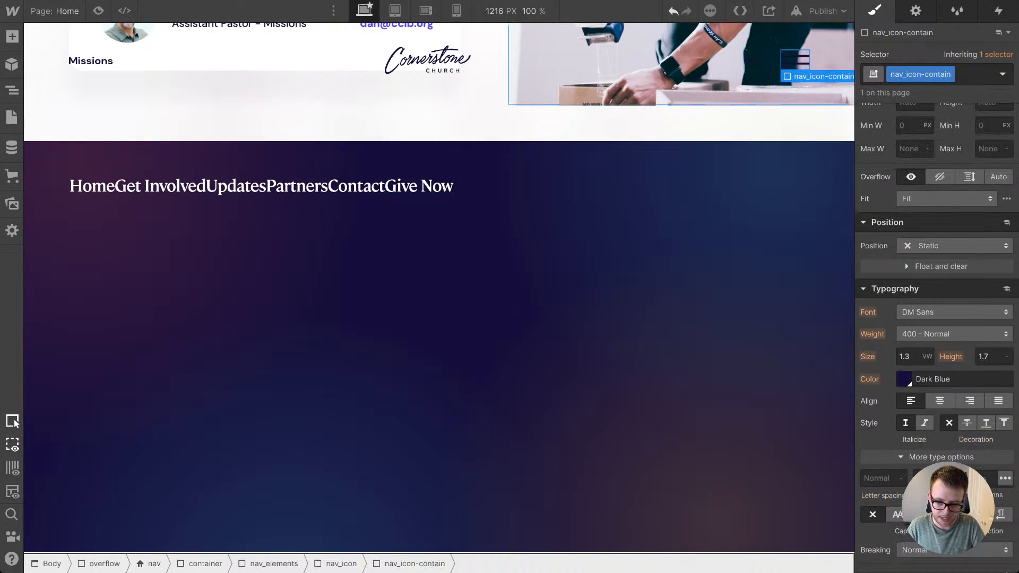
pyautogui.scroll(2, 690, 61)
pyautogui.scroll(1, 637, 66)
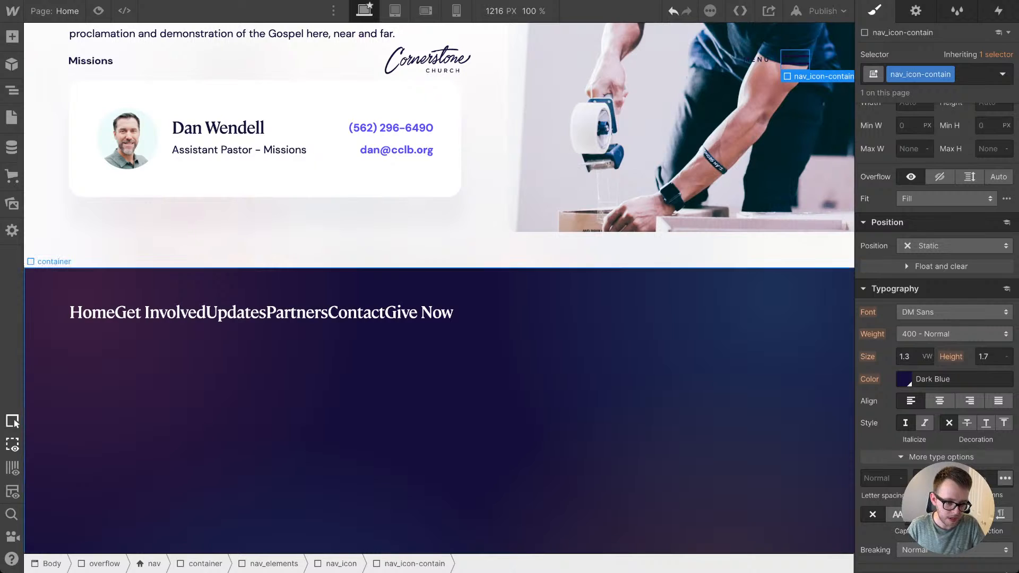
pyautogui.click(11, 91)
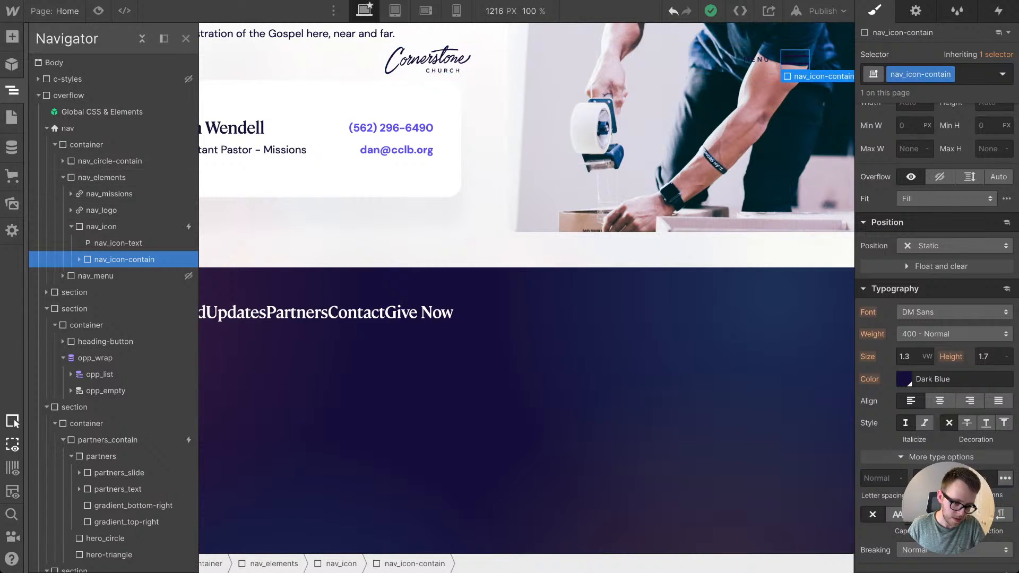
pyautogui.click(96, 276)
pyautogui.scroll(5, 954, 180)
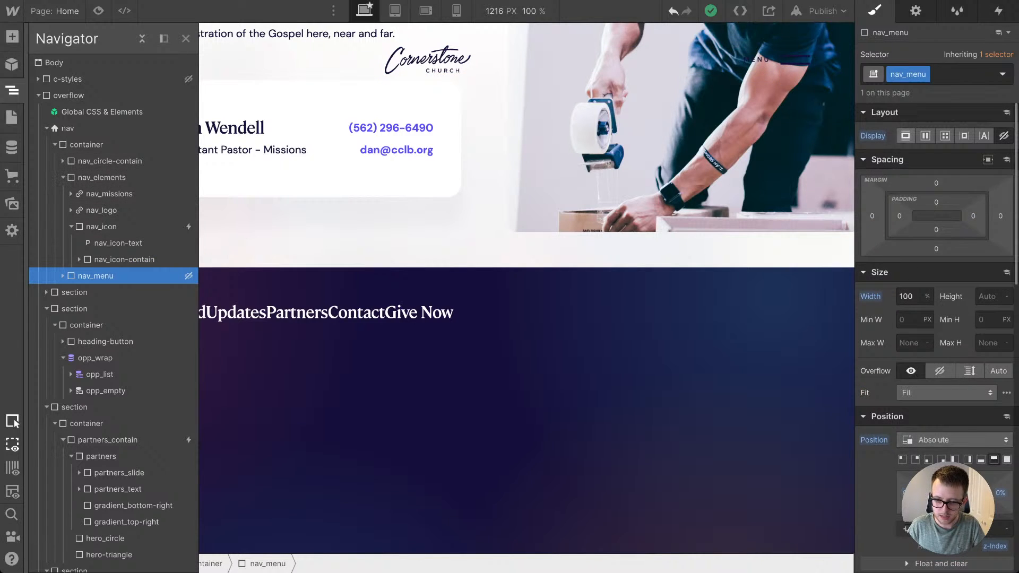
pyautogui.click(905, 136)
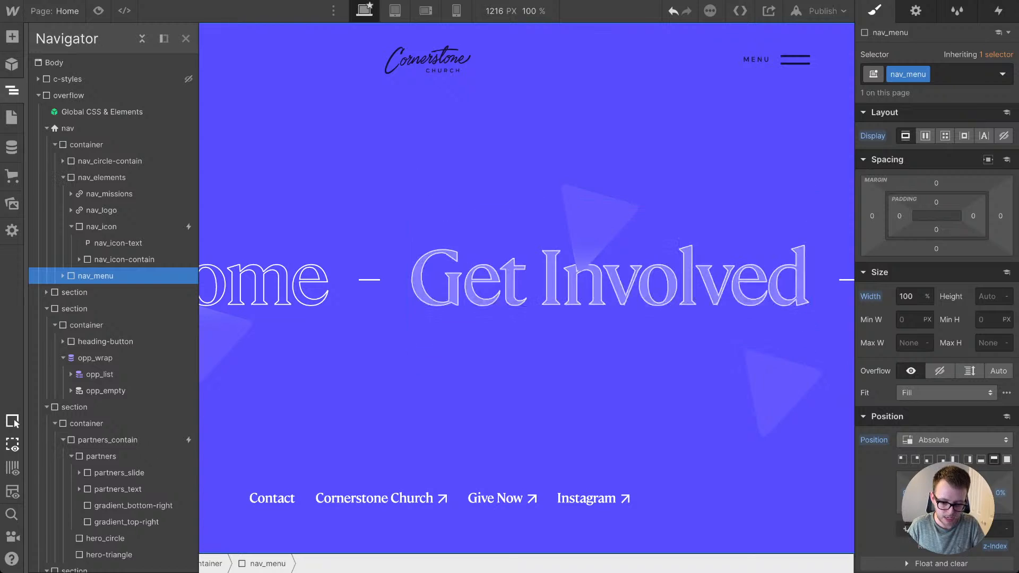
pyautogui.click(442, 499)
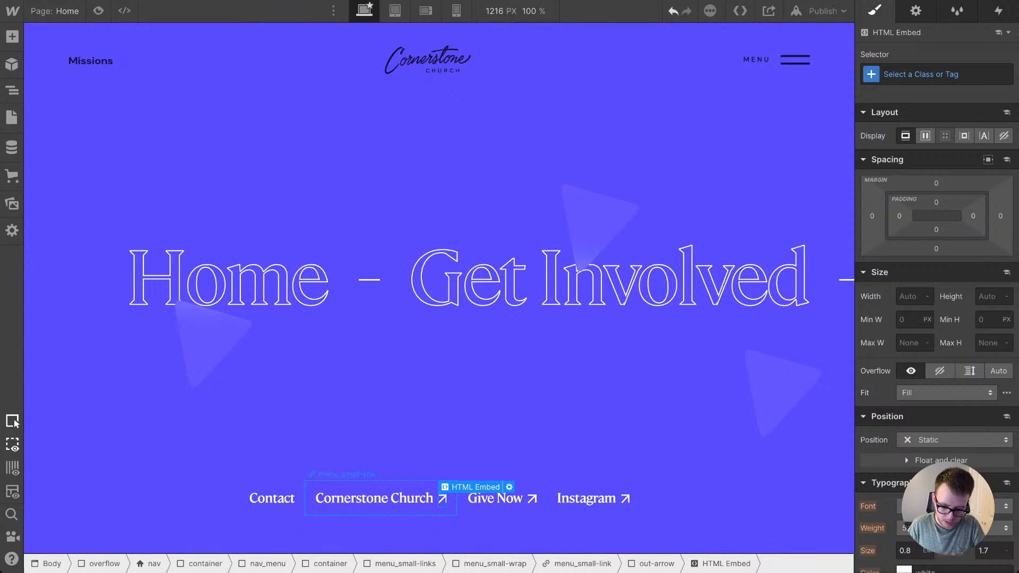
pyautogui.press('Up')
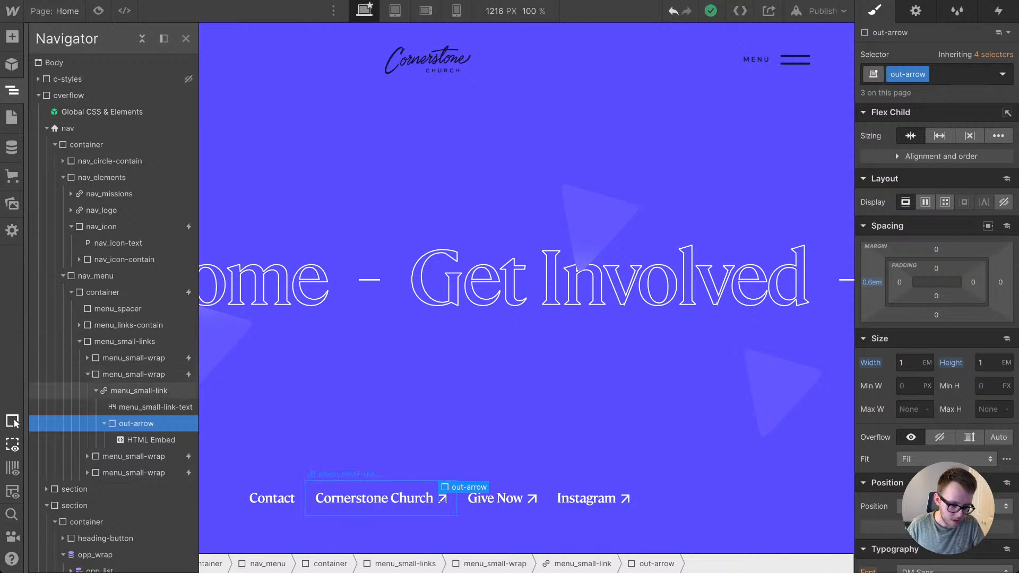
# Step: Set nav_menu's display back to none and paste the copied out-arrow into the footer's Give Now link
pyautogui.click(96, 276)
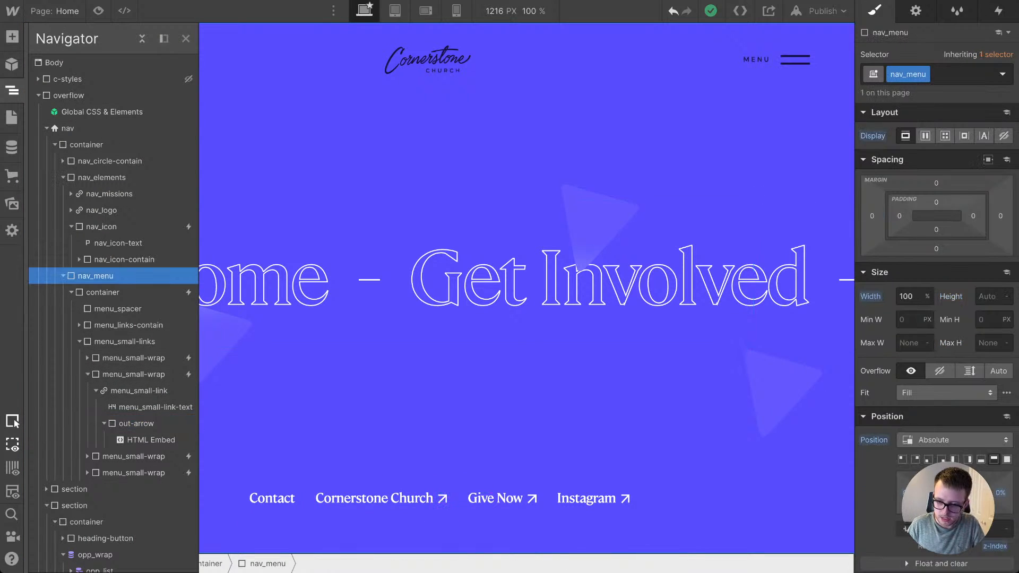
pyautogui.click(1003, 136)
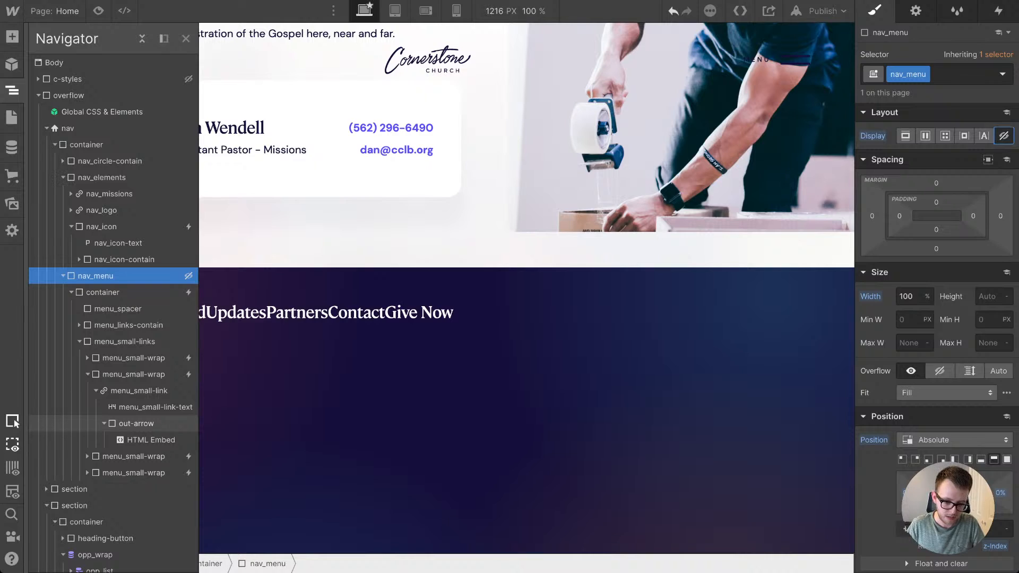
pyautogui.click(356, 312)
pyautogui.click(419, 312)
pyautogui.hotkey('ctrl', 'v')
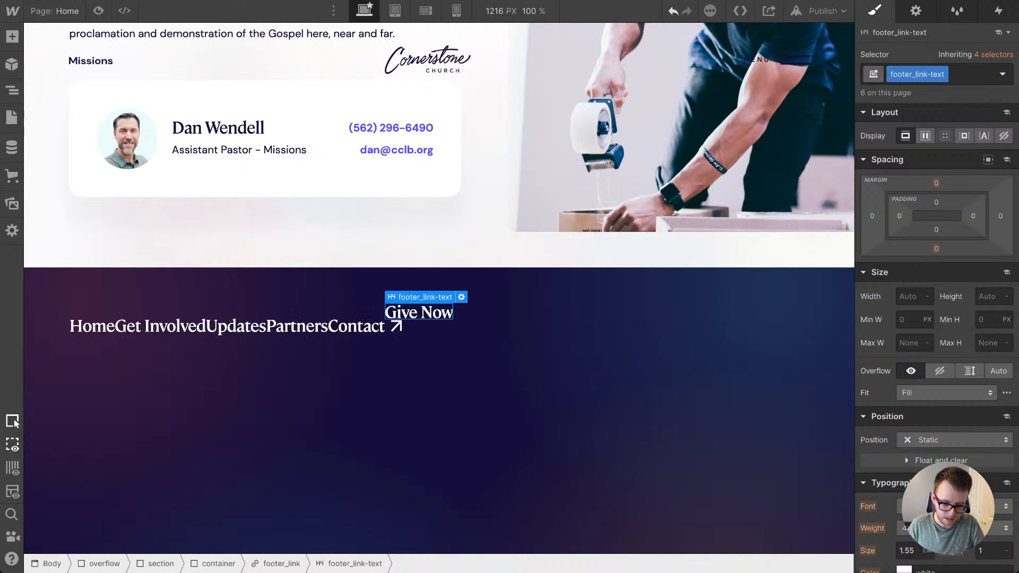
# Step: Examine the SVG fill setting in the HTML embed code of the Give Now arrow
pyautogui.click(397, 327)
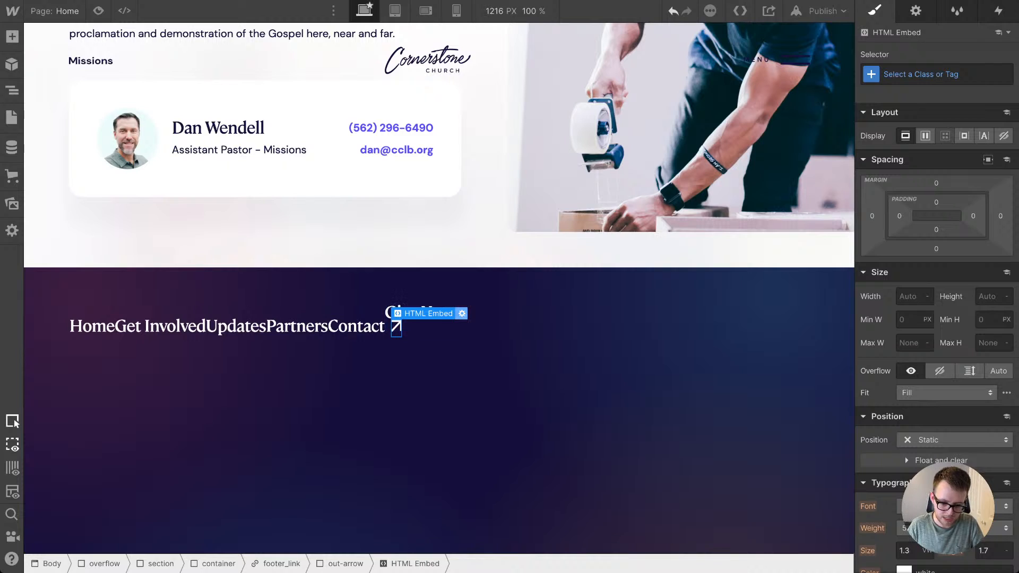
pyautogui.click(461, 313)
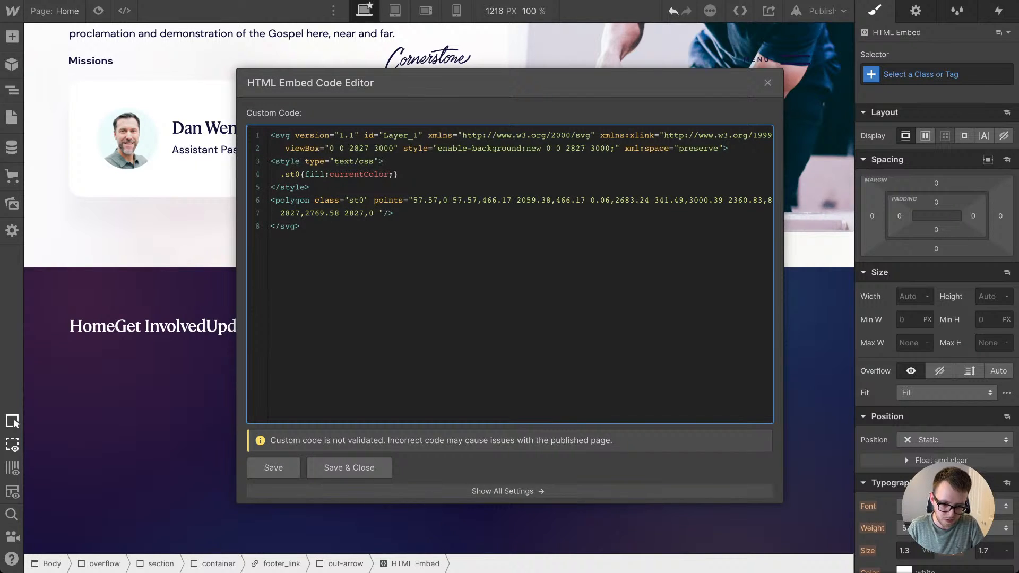
pyautogui.moveTo(328, 174); pyautogui.dragTo(389, 174)
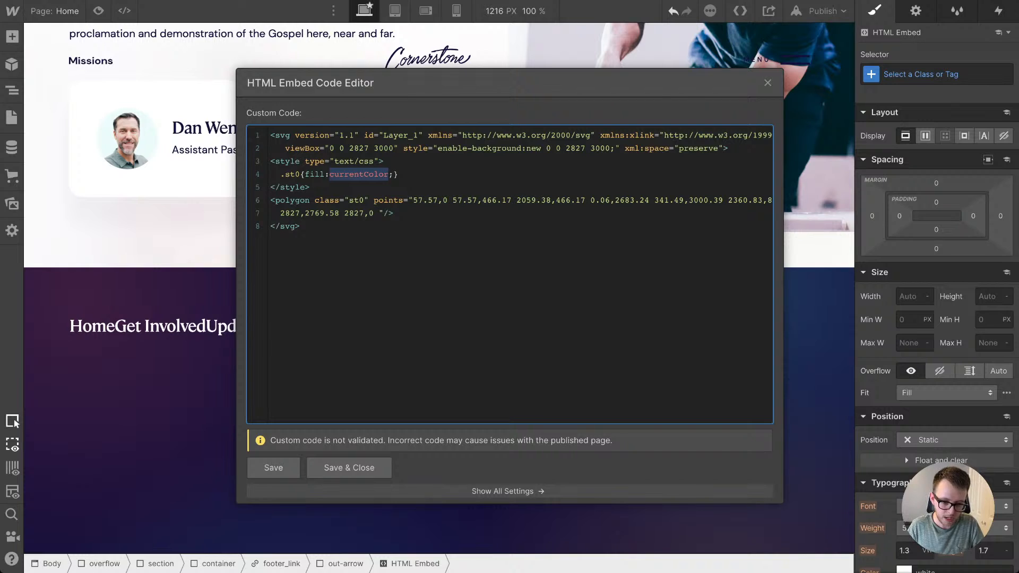
pyautogui.click(349, 467)
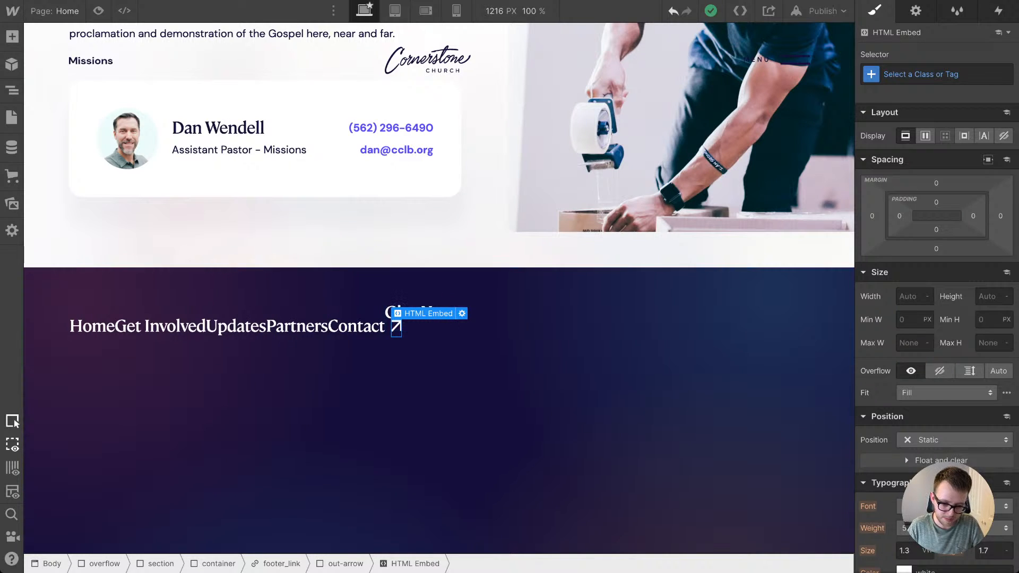
# Step: Add the combo class is--footer to the Give Now out-arrow and set its color to the orange swatch
pyautogui.press('Up')
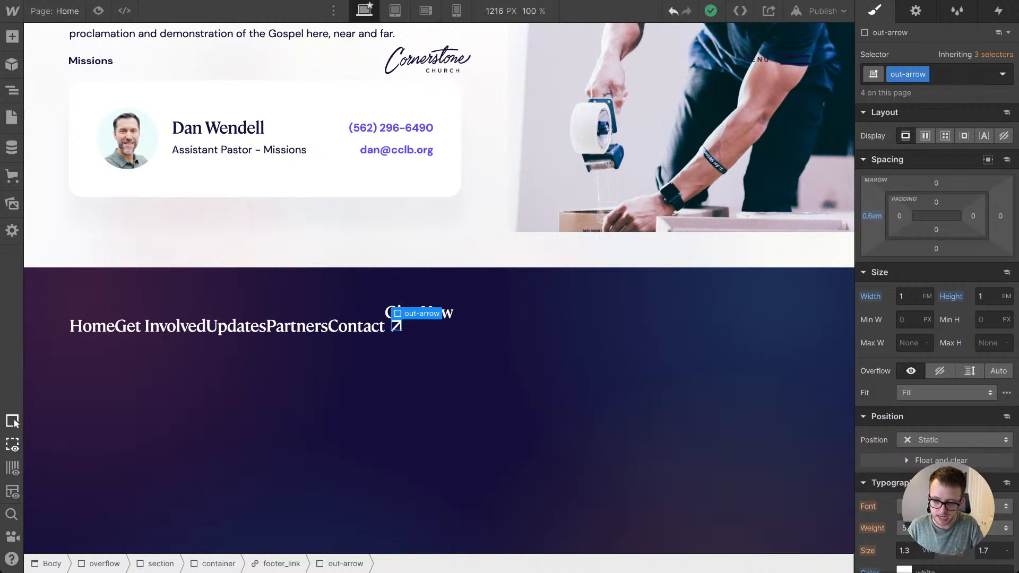
pyautogui.press('super+Return')
pyautogui.write('is-')
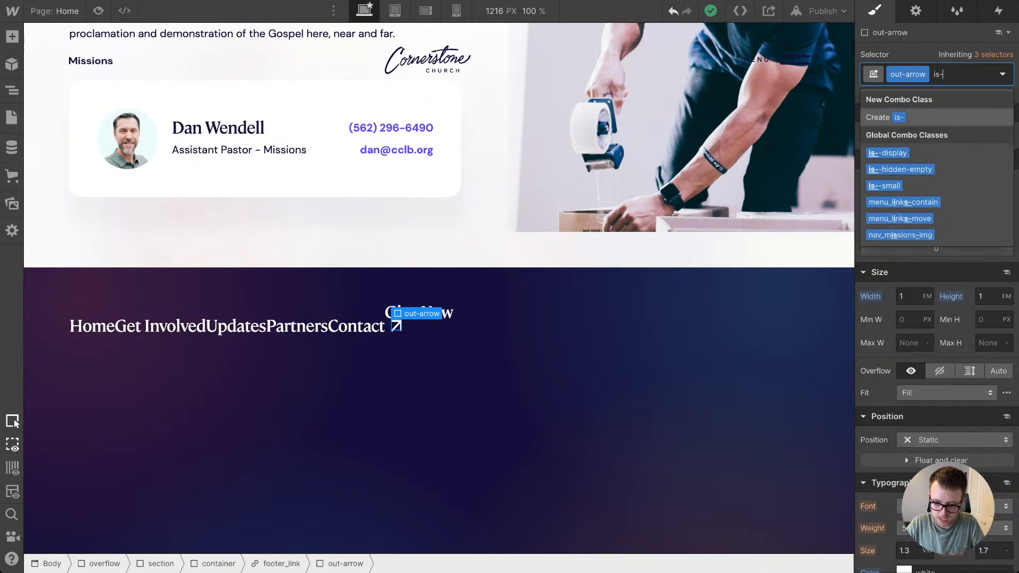
pyautogui.write('-footer')
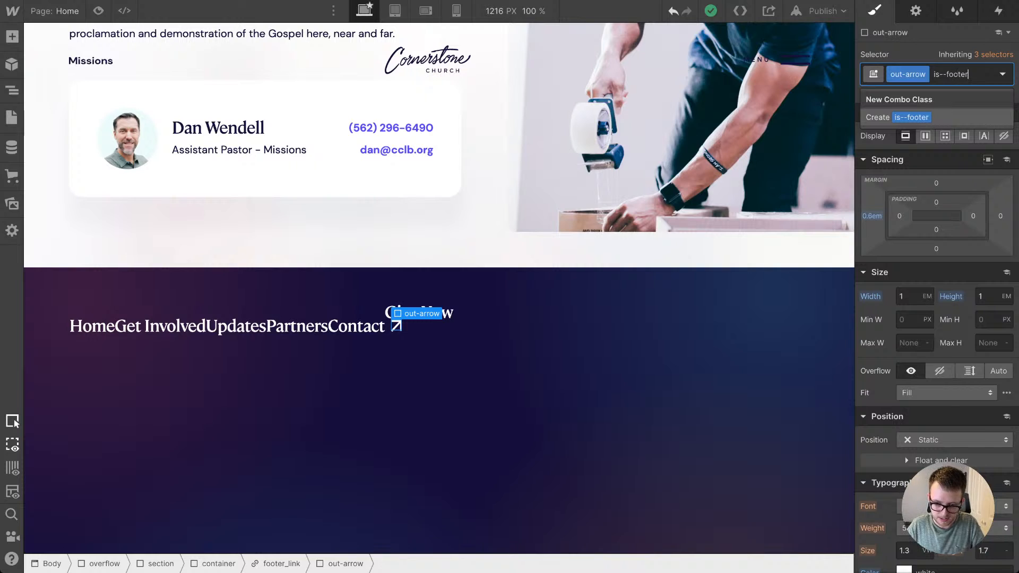
pyautogui.press('Return')
pyautogui.scroll(-3, 936, 297)
pyautogui.scroll(-4, 936, 338)
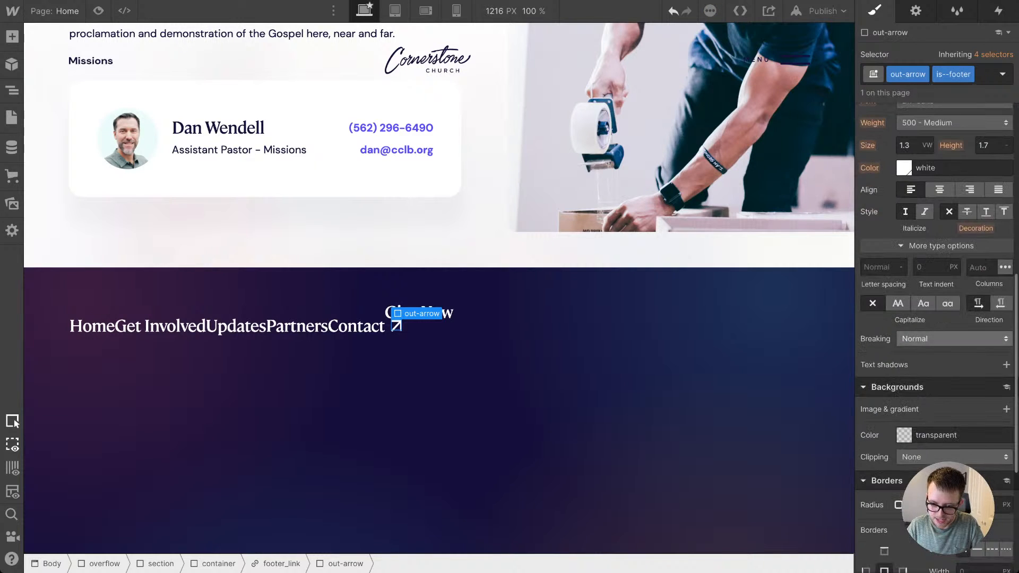
pyautogui.click(903, 168)
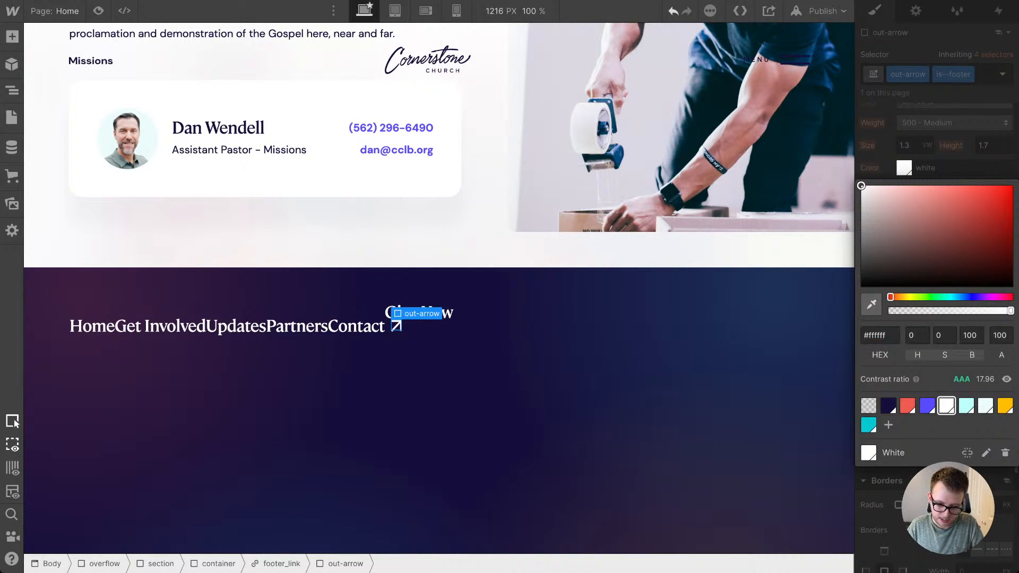
pyautogui.click(908, 405)
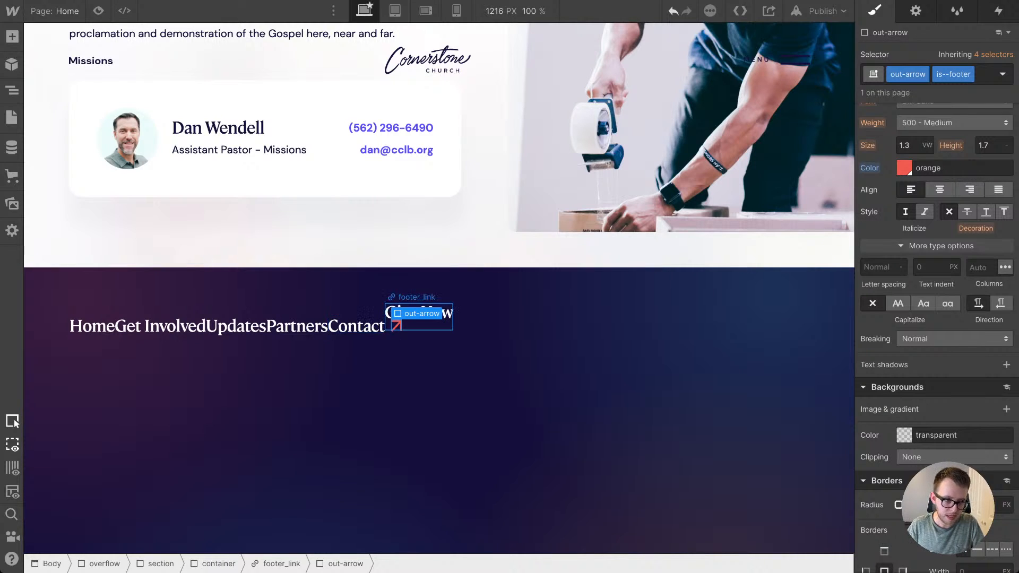
# Step: Set the footer_link class to a horizontal flex layout with its children aligned to the center
pyautogui.click(426, 321)
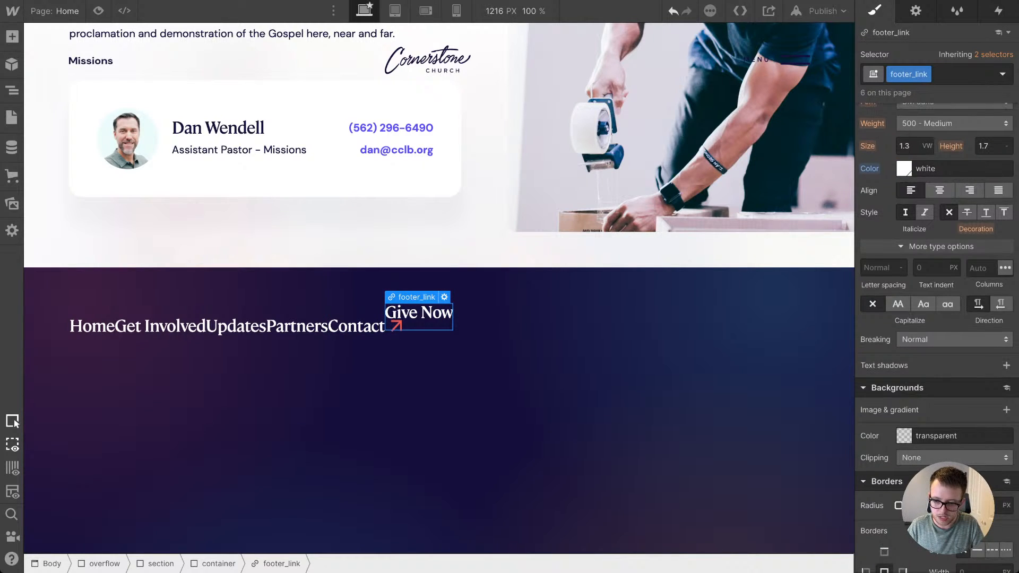
pyautogui.scroll(10, 936, 265)
pyautogui.click(924, 135)
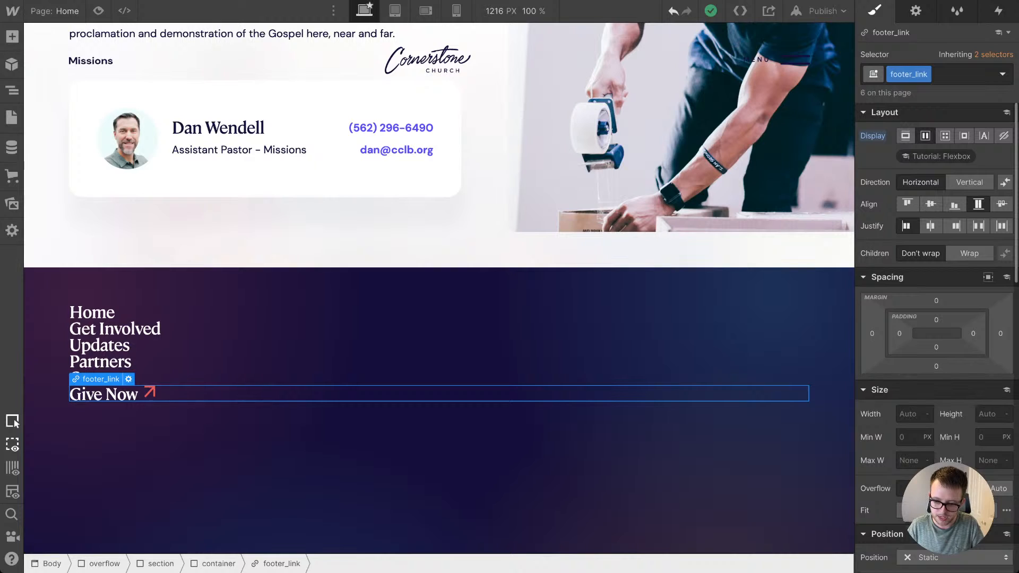
pyautogui.click(930, 203)
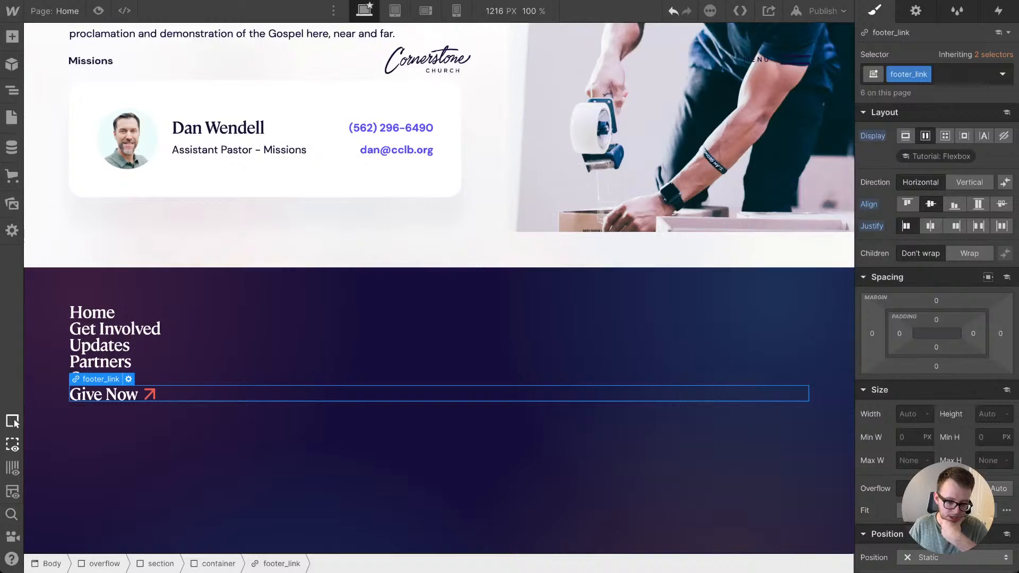
# Step: Add a div block above the Home link in the footer container and give it the class footer_link-contain
pyautogui.click(93, 312)
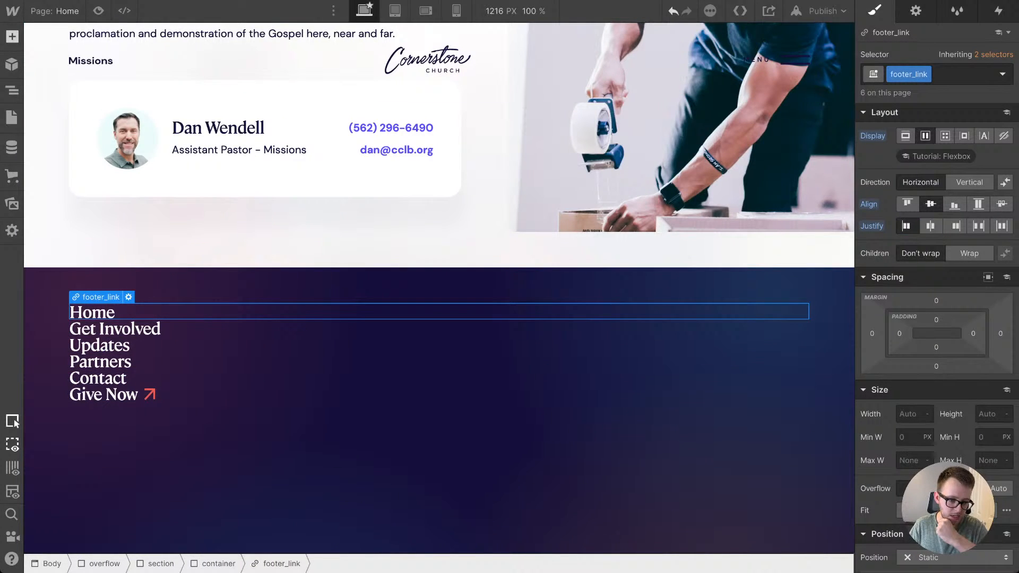
pyautogui.press('a')
pyautogui.moveTo(55, 324); pyautogui.dragTo(181, 333)
pyautogui.hotkey('ctrl', 'Return')
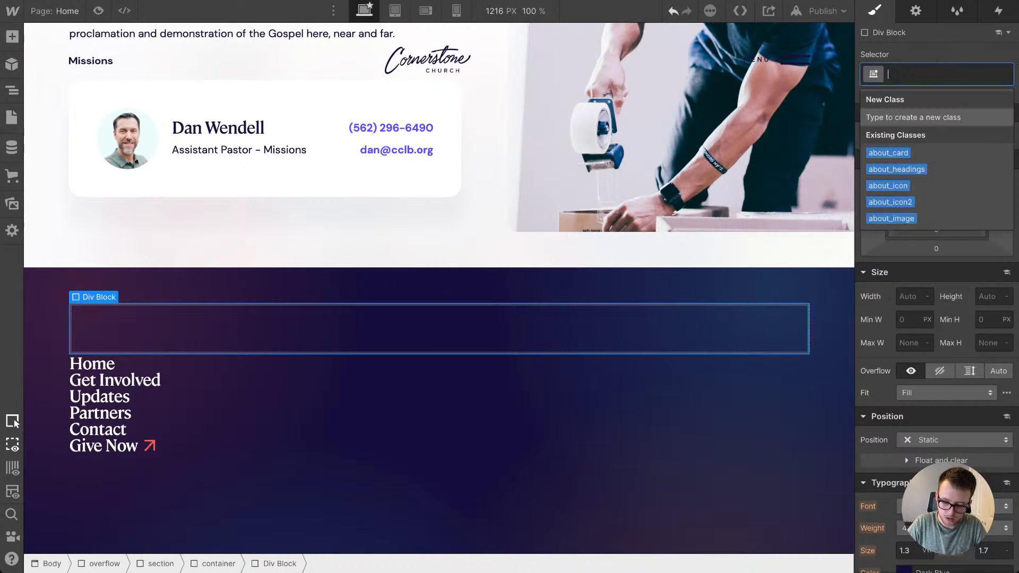
pyautogui.write('footer')
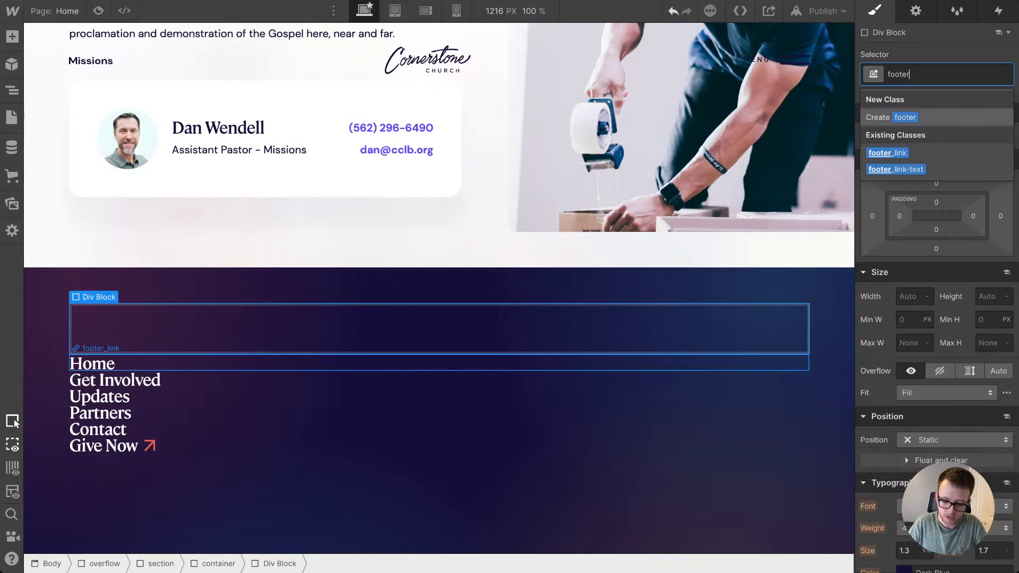
pyautogui.write('_')
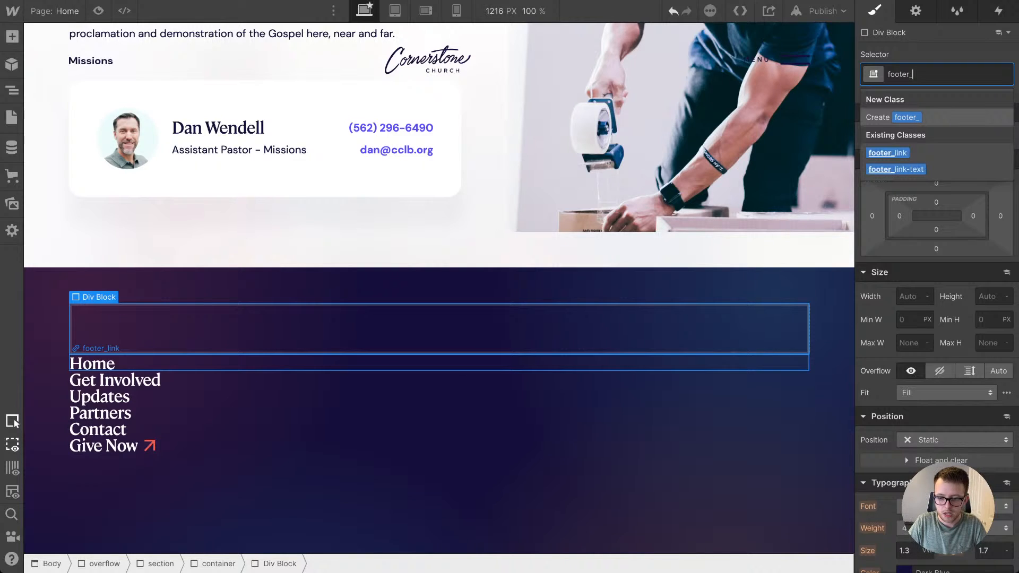
pyautogui.write('link-')
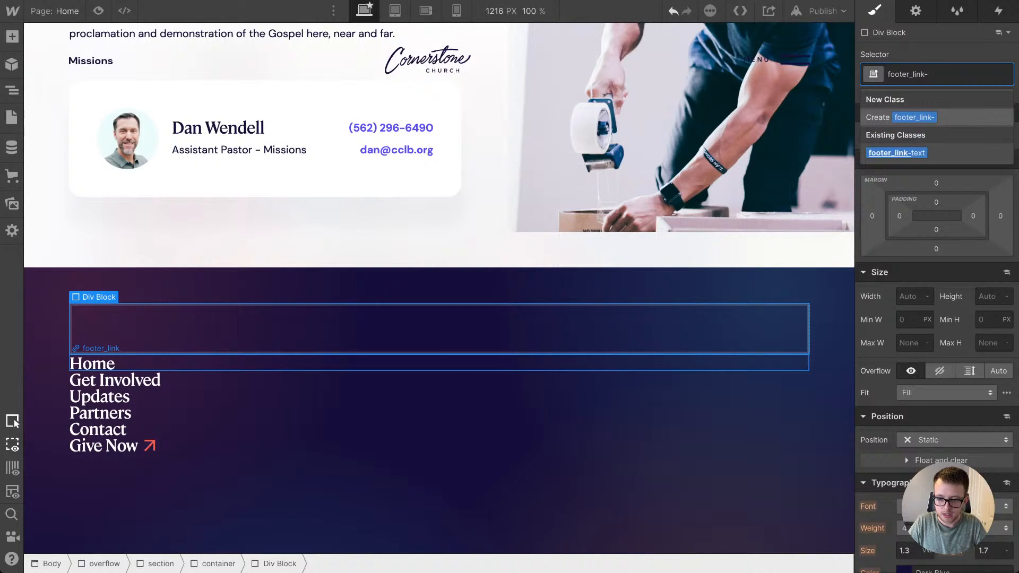
pyautogui.write('contain')
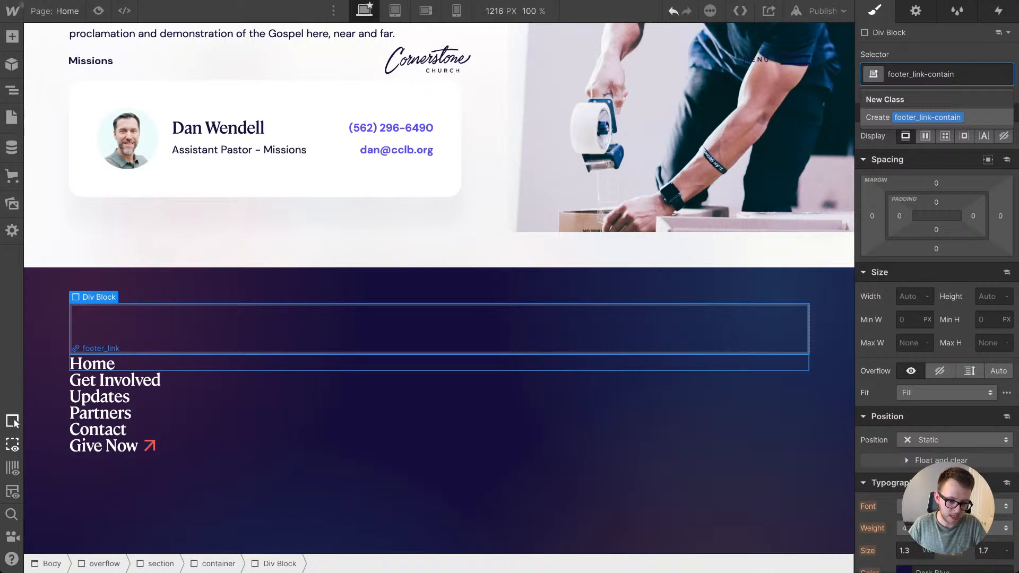
pyautogui.press('Return')
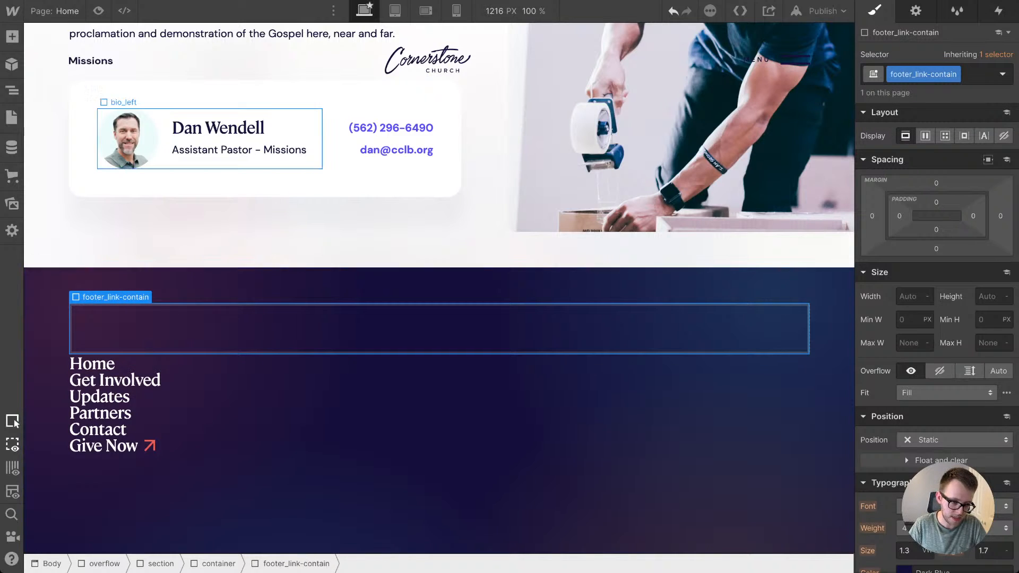
# Step: Duplicate the footer_link-contain div and move the Home, Get Involved and Updates links into one of the two containers
pyautogui.rightClick(149, 292)
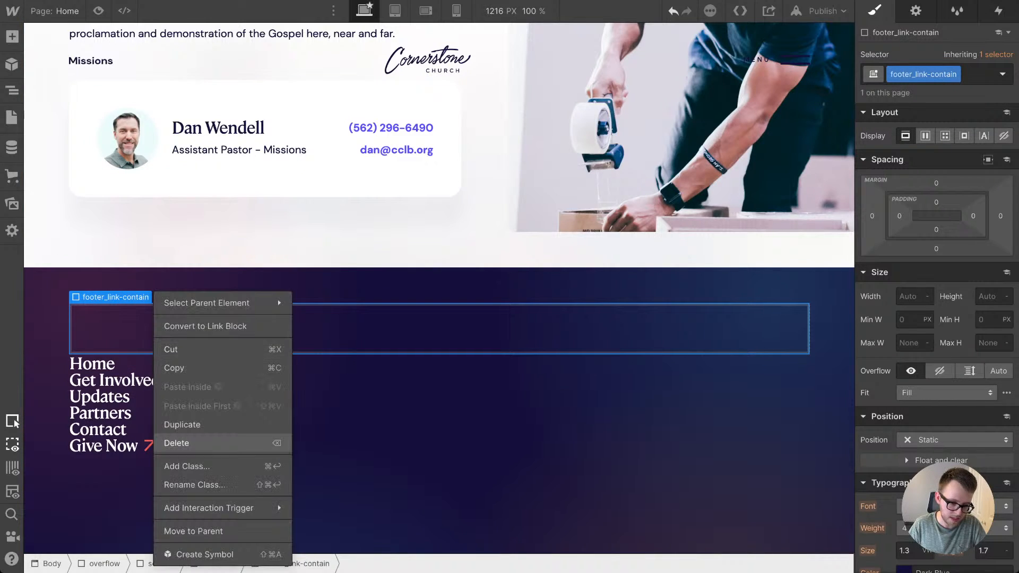
pyautogui.click(180, 423)
pyautogui.press('z')
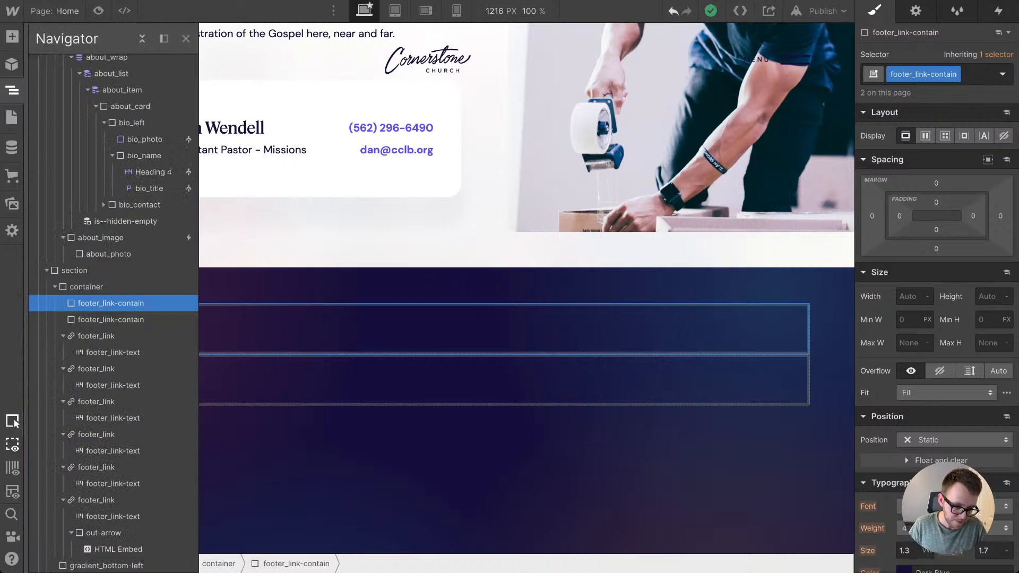
pyautogui.moveTo(97, 336); pyautogui.dragTo(107, 369)
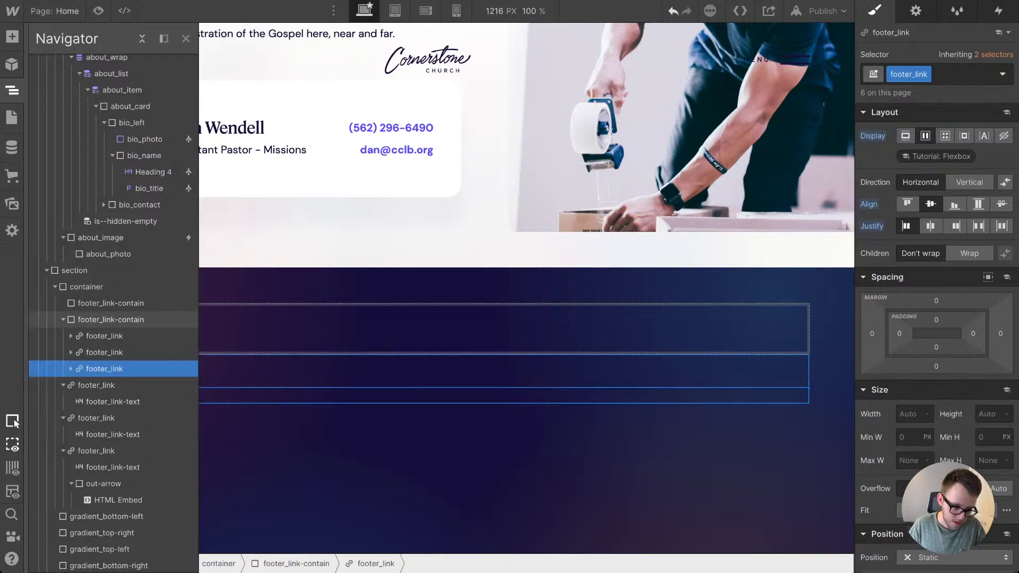
# Step: Place the empty footer_link-contain below the filled one and move the Partners, Contact and Give Now links into it
pyautogui.click(111, 303)
pyautogui.click(63, 320)
pyautogui.moveTo(111, 303)
pyautogui.mouseDown()
pyautogui.moveTo(98, 338)
pyautogui.moveTo(106, 319)
pyautogui.mouseUp()
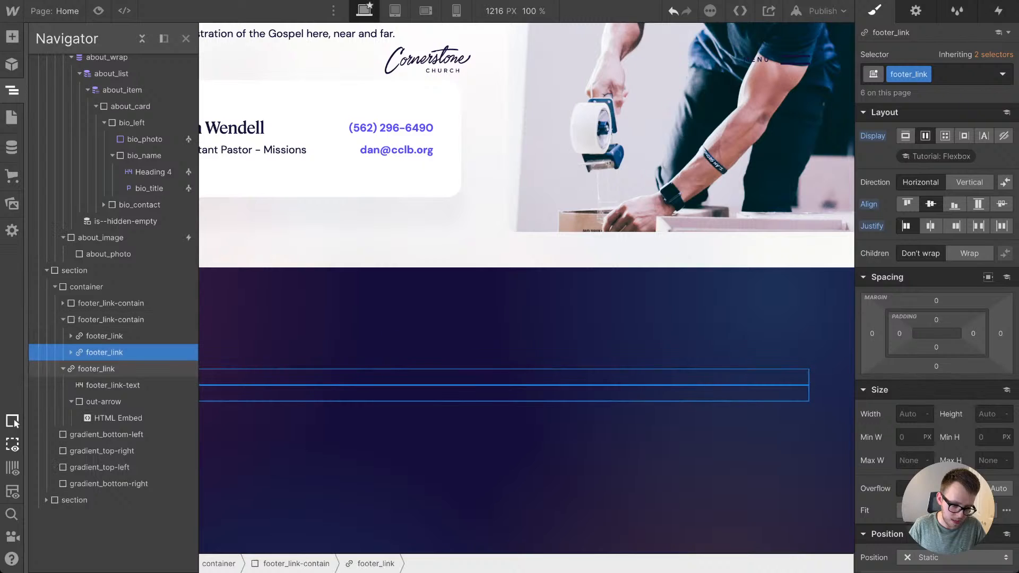
pyautogui.moveTo(98, 369); pyautogui.dragTo(106, 320)
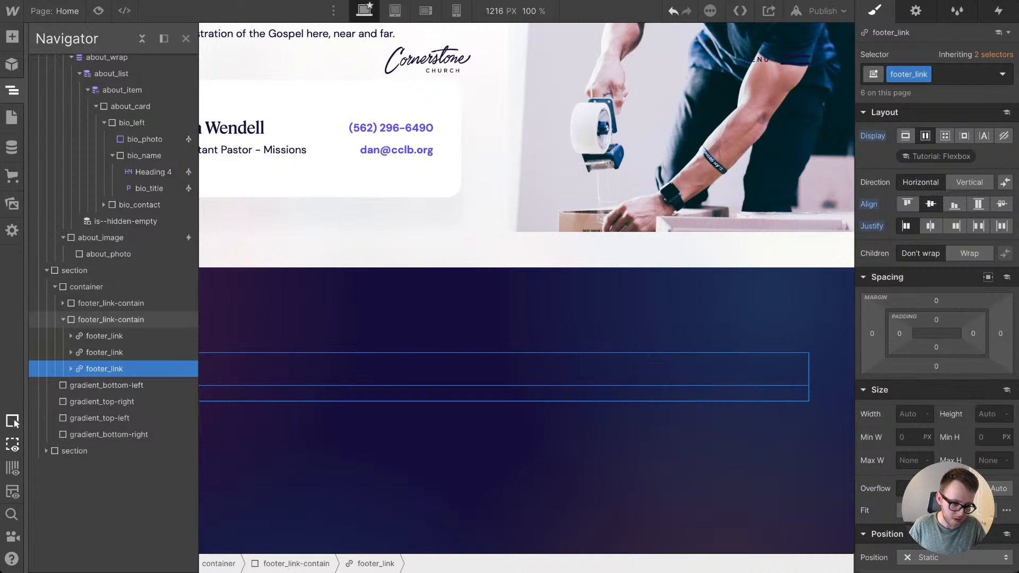
pyautogui.click(110, 320)
pyautogui.click(11, 90)
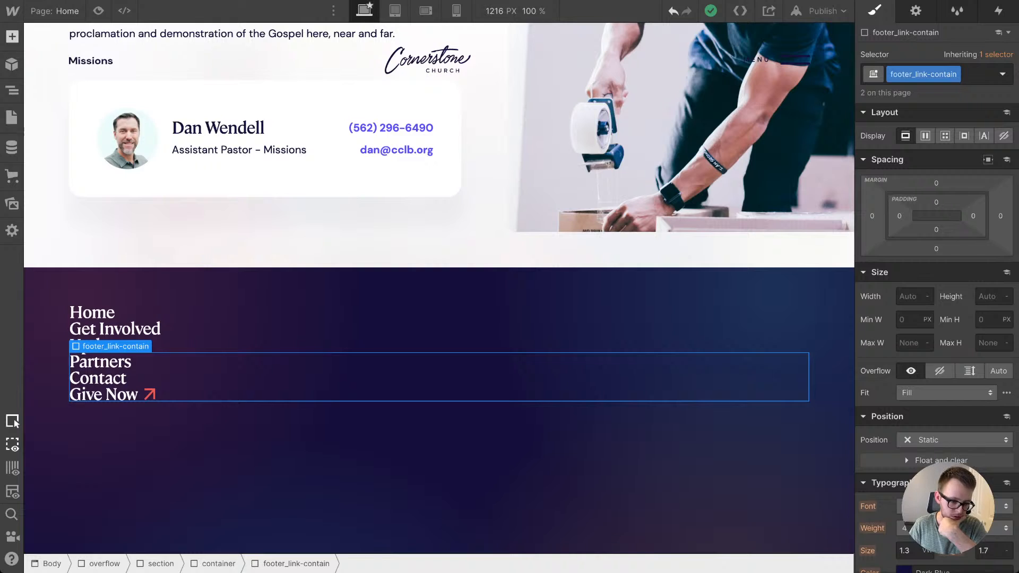
# Step: Add a div block below the links in the footer container and give it the class footer_top
pyautogui.press('a')
pyautogui.moveTo(56, 321); pyautogui.dragTo(212, 425)
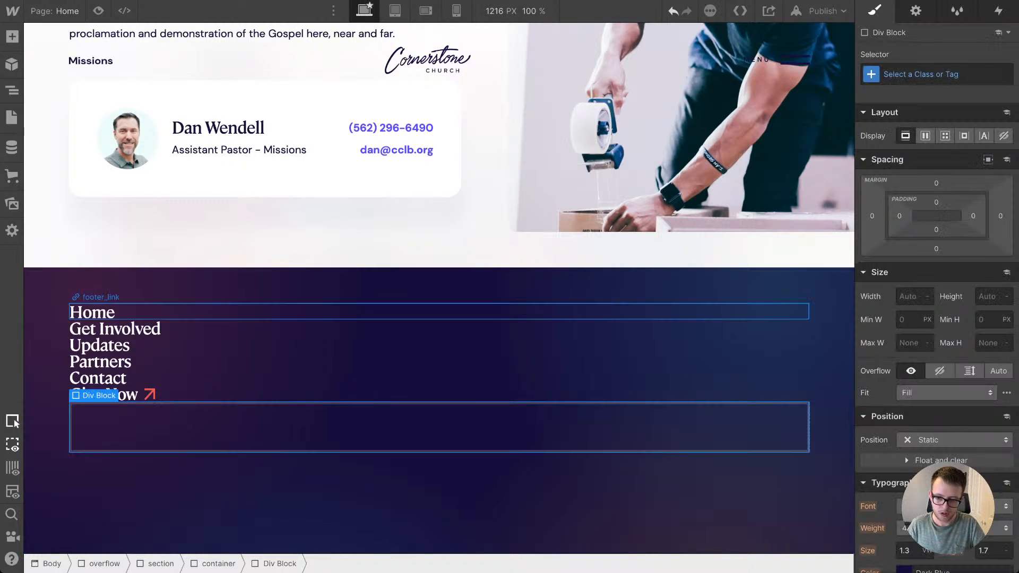
pyautogui.hotkey('ctrl', 'Return')
pyautogui.write('footer')
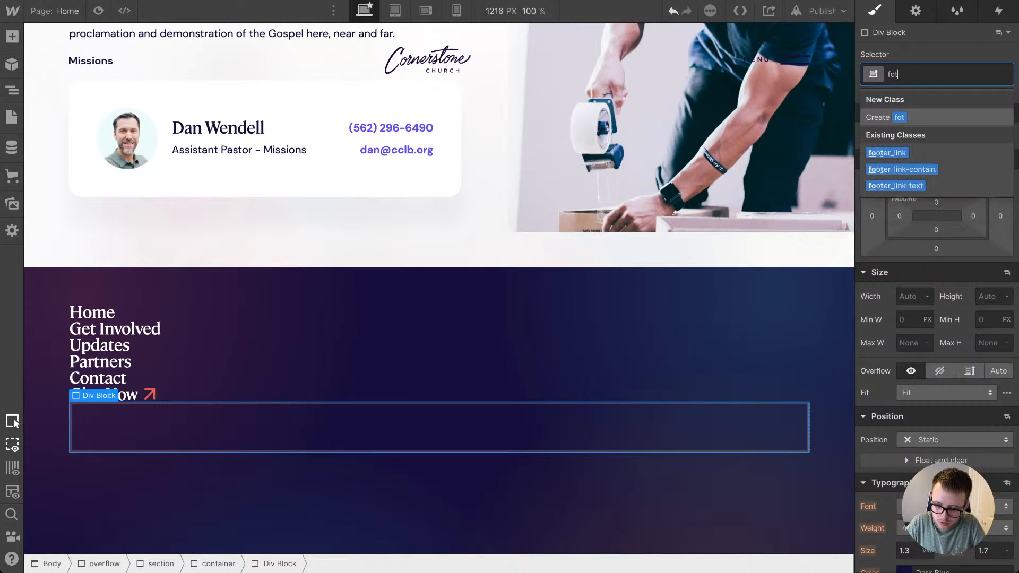
pyautogui.write('_top')
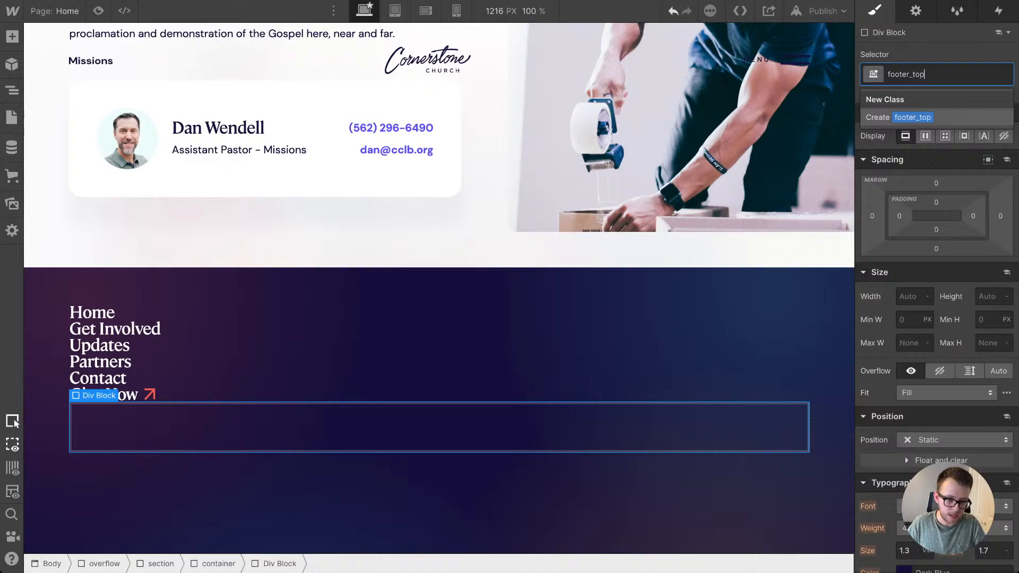
pyautogui.press('Return')
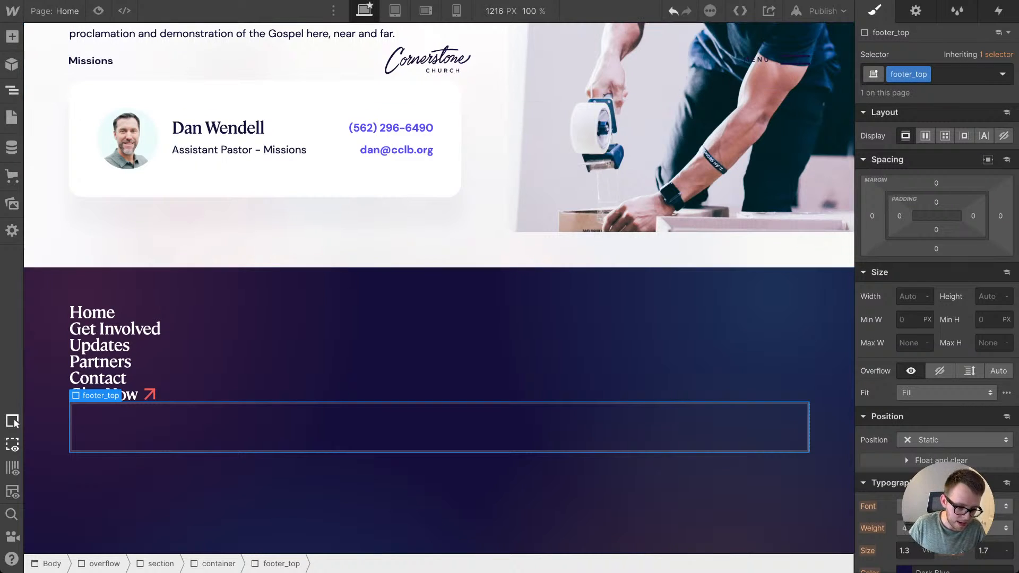
# Step: Nest both footer_link-contain blocks inside footer_top and set footer_top to a horizontal flex layout with its children aligned to the start
pyautogui.click(11, 90)
pyautogui.moveTo(95, 385); pyautogui.dragTo(113, 336)
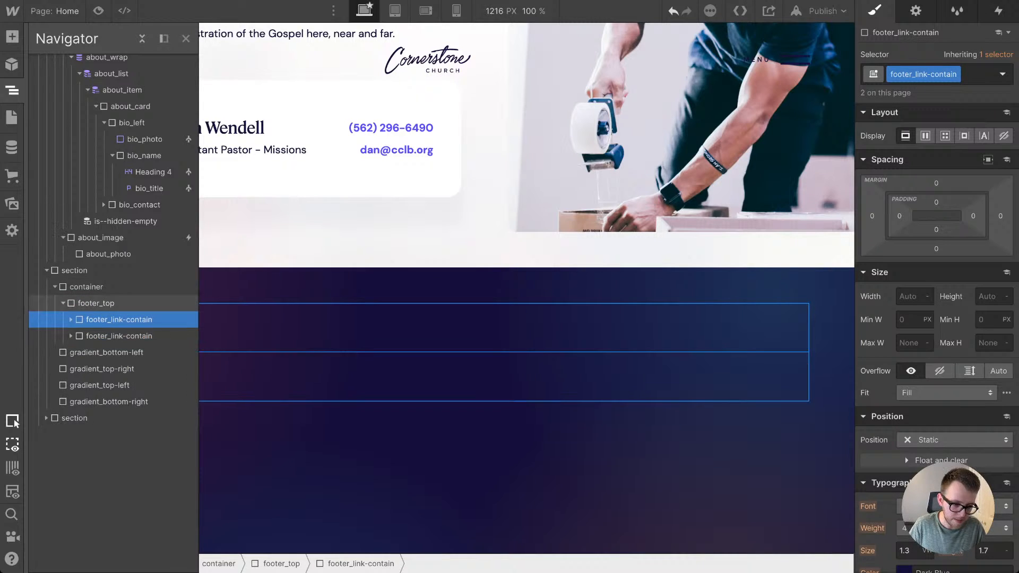
pyautogui.click(95, 303)
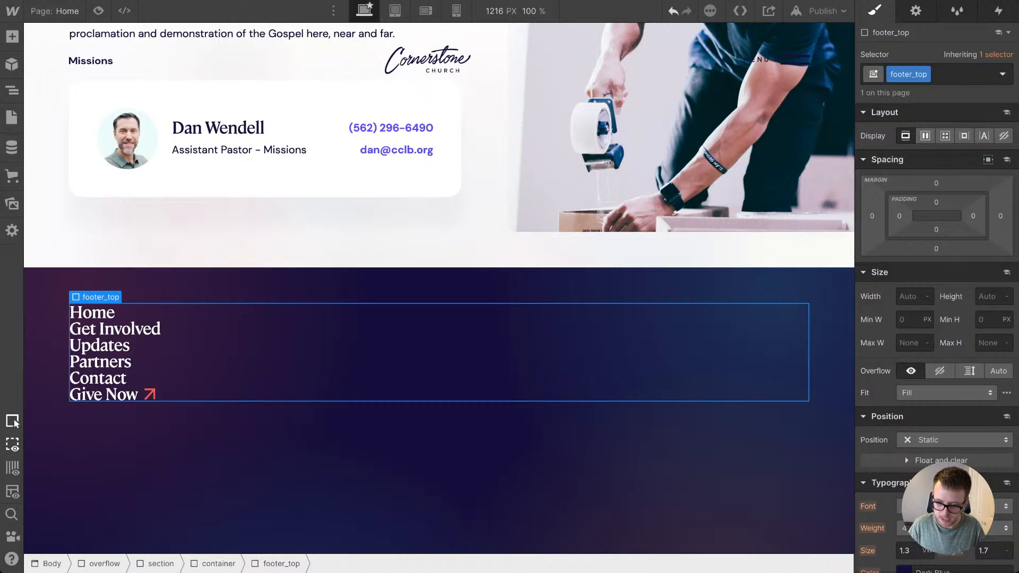
pyautogui.click(925, 136)
pyautogui.click(907, 203)
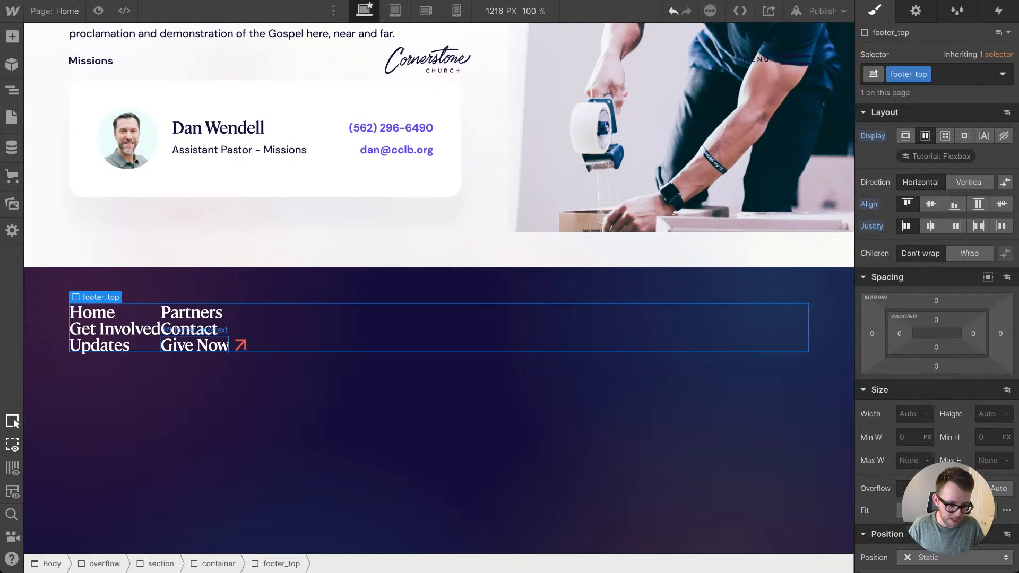
# Step: Set the bottom margin of the footer_link class to 1.1em
pyautogui.click(111, 313)
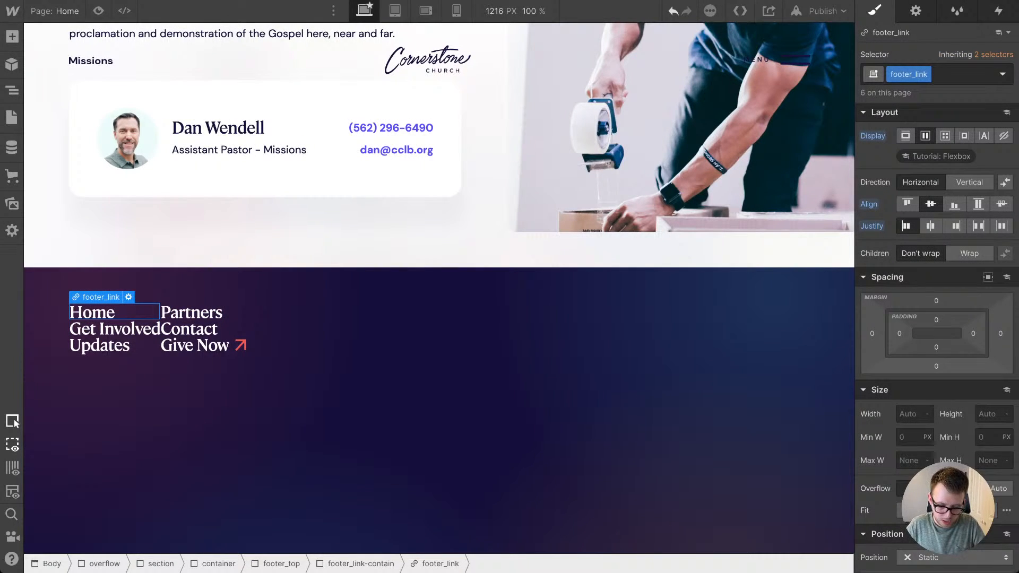
pyautogui.click(936, 366)
pyautogui.write('2em')
pyautogui.press('Return')
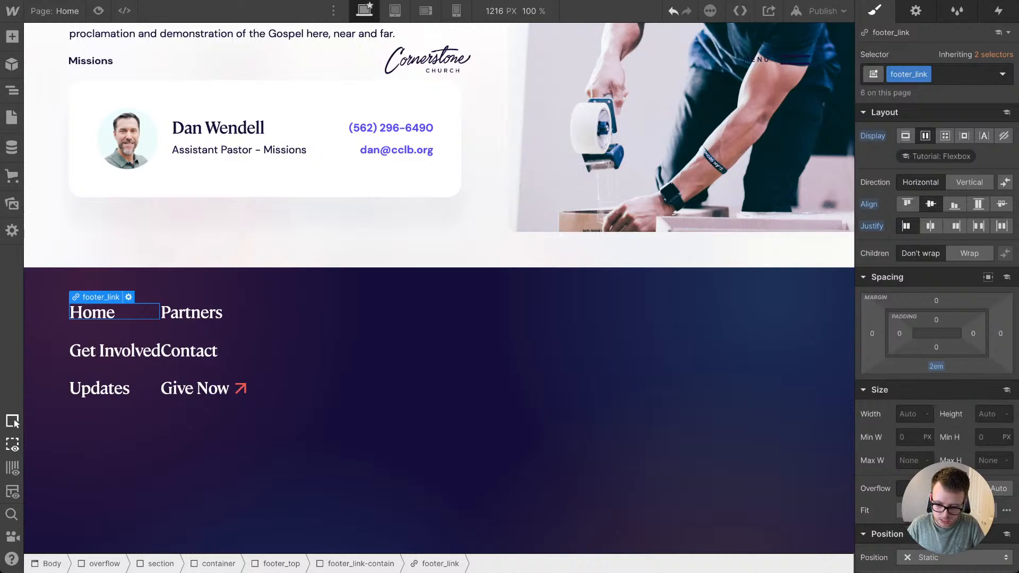
pyautogui.moveTo(936, 366); pyautogui.dragTo(936, 370)
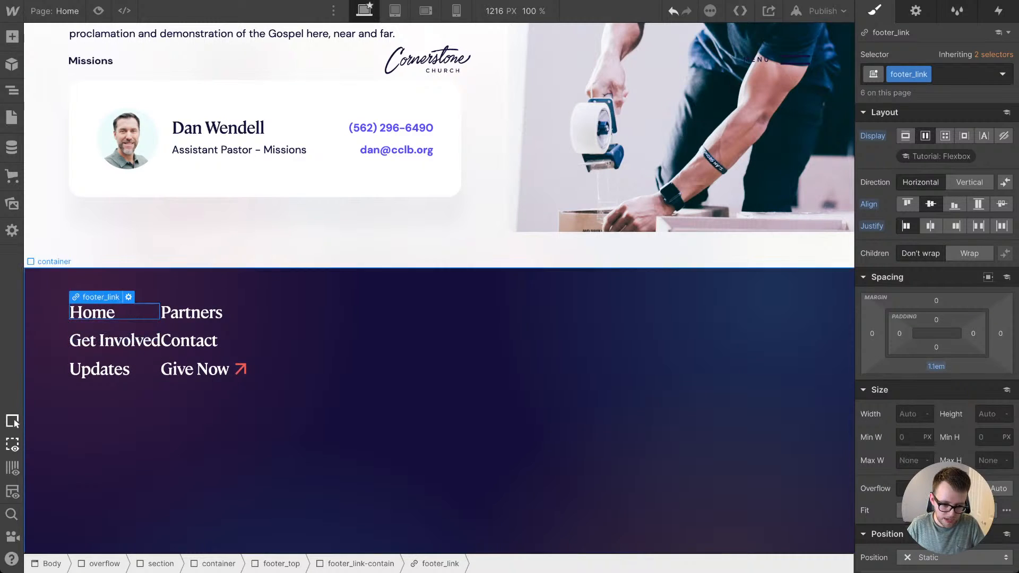
# Step: Justify the children of footer_top with space between them
pyautogui.click(689, 350)
pyautogui.click(978, 226)
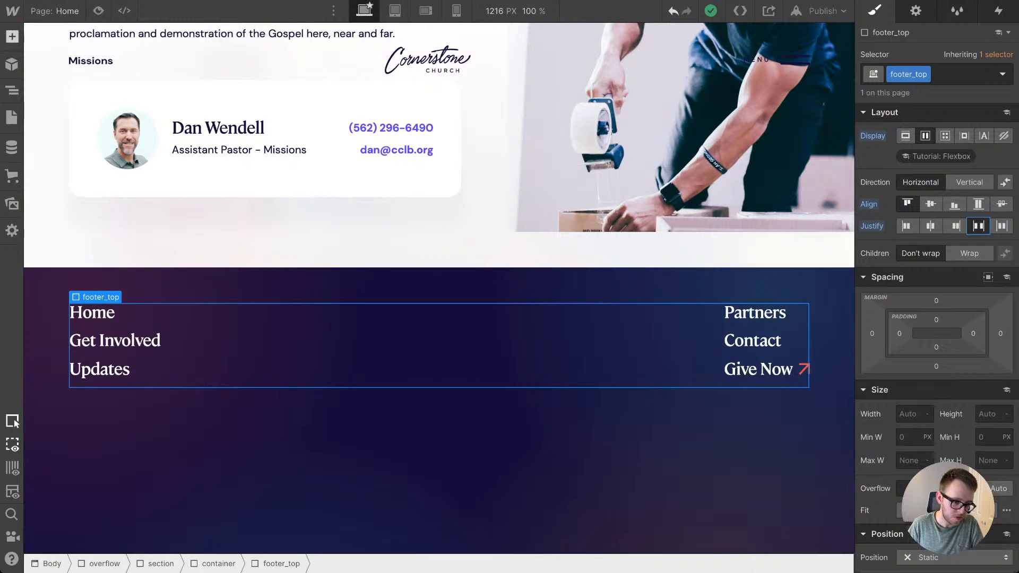
# Step: Add a div block between the two link columns in footer_top and give it the class footer_subscribe
pyautogui.click(11, 36)
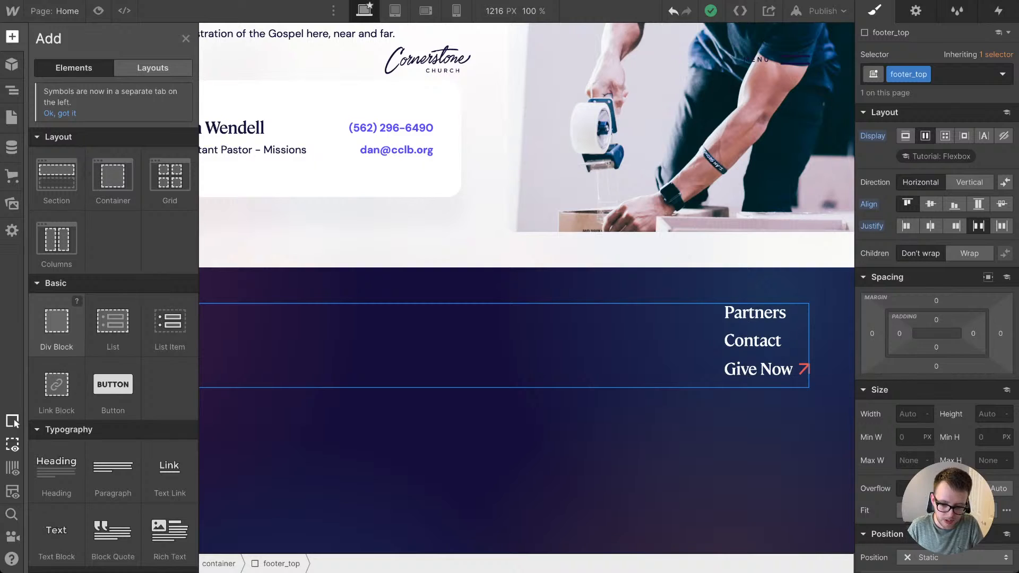
pyautogui.moveTo(56, 321); pyautogui.dragTo(442, 329)
pyautogui.hotkey('ctrl', 'Return')
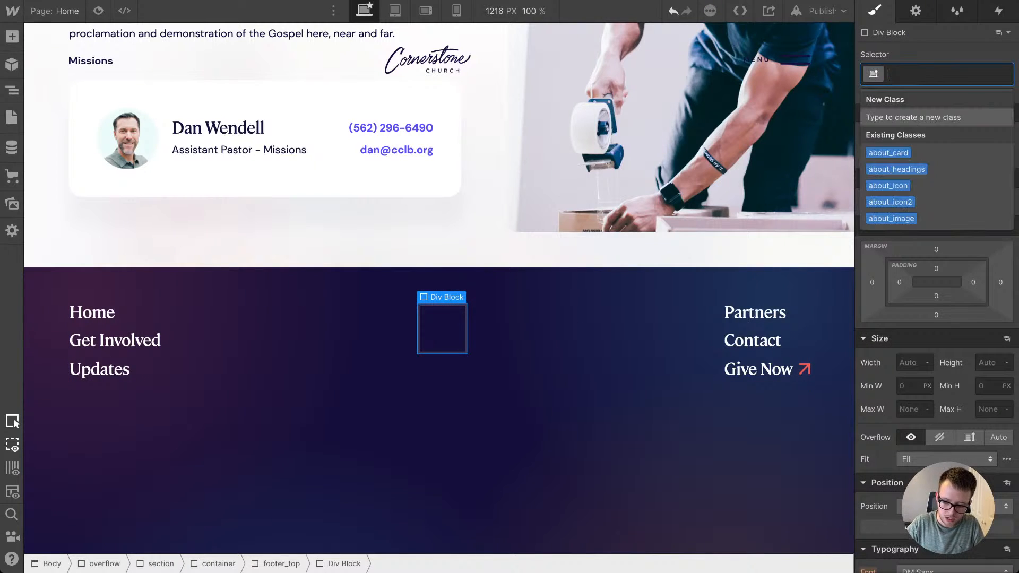
pyautogui.write('footer')
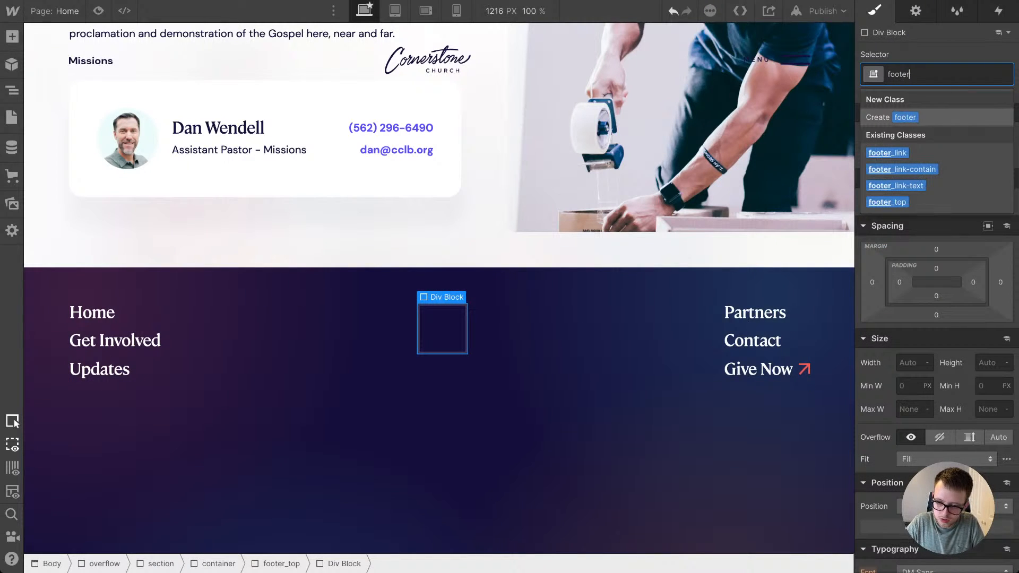
pyautogui.write('_scbs')
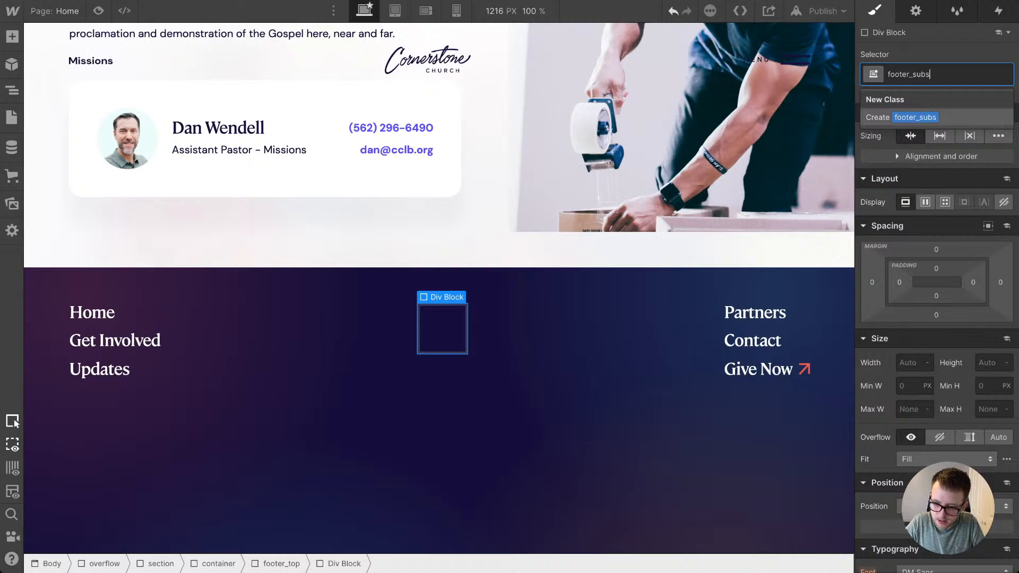
pyautogui.write('cribe')
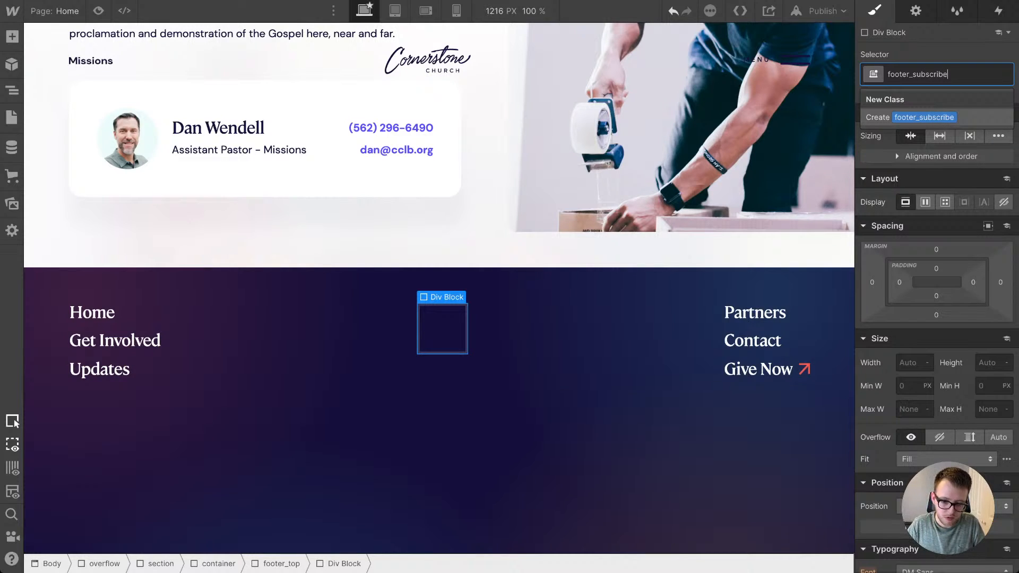
pyautogui.press('Return')
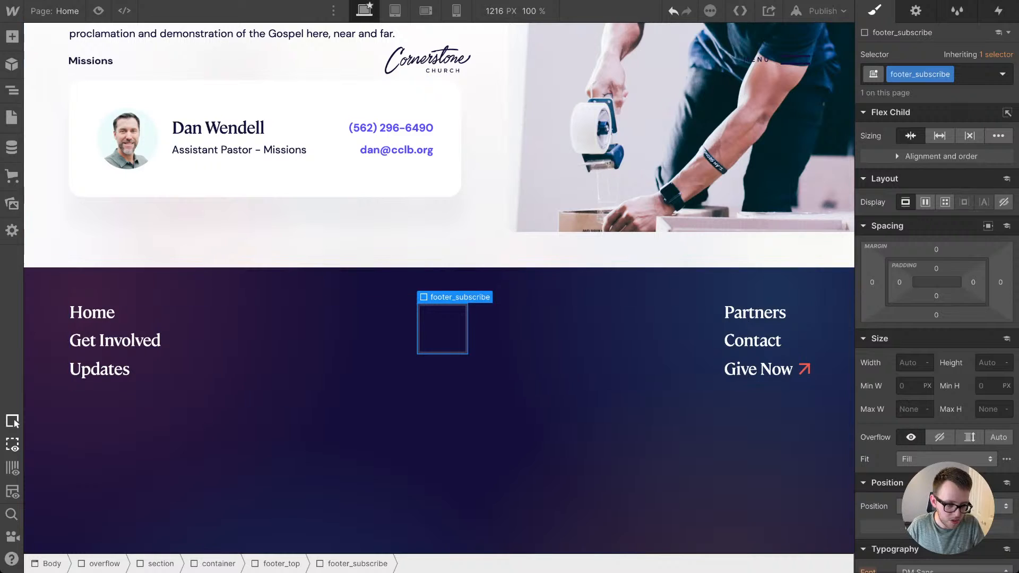
pyautogui.click(11, 90)
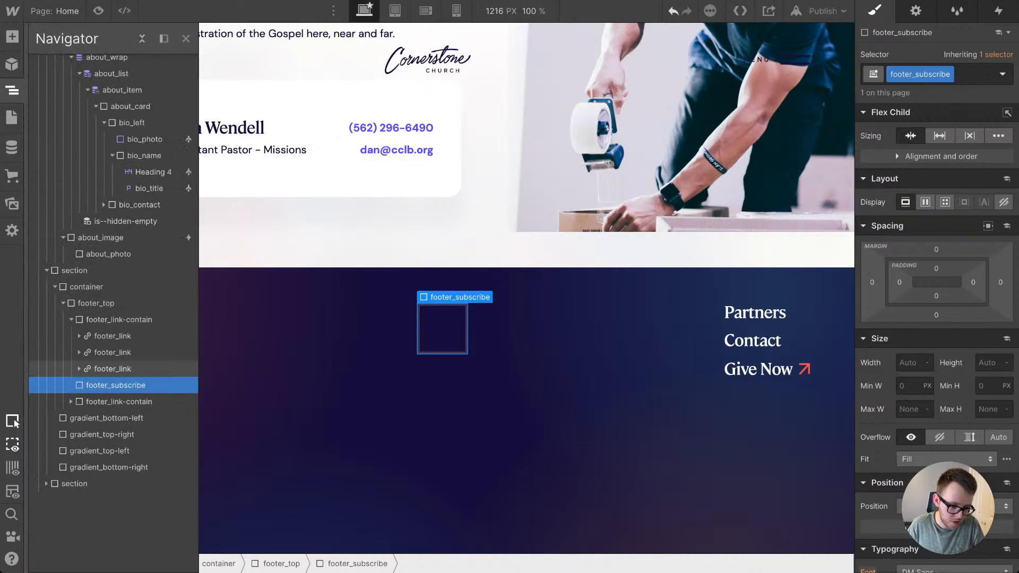
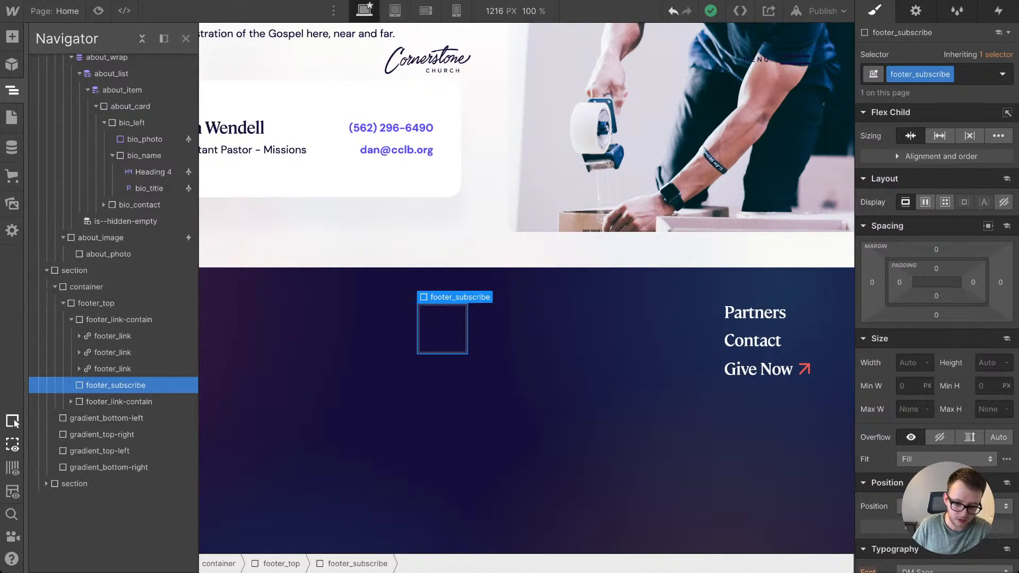
# Step: Move the footer_subscribe block to the end of footer_top, after both footer_link-contain columns
pyautogui.click(113, 336)
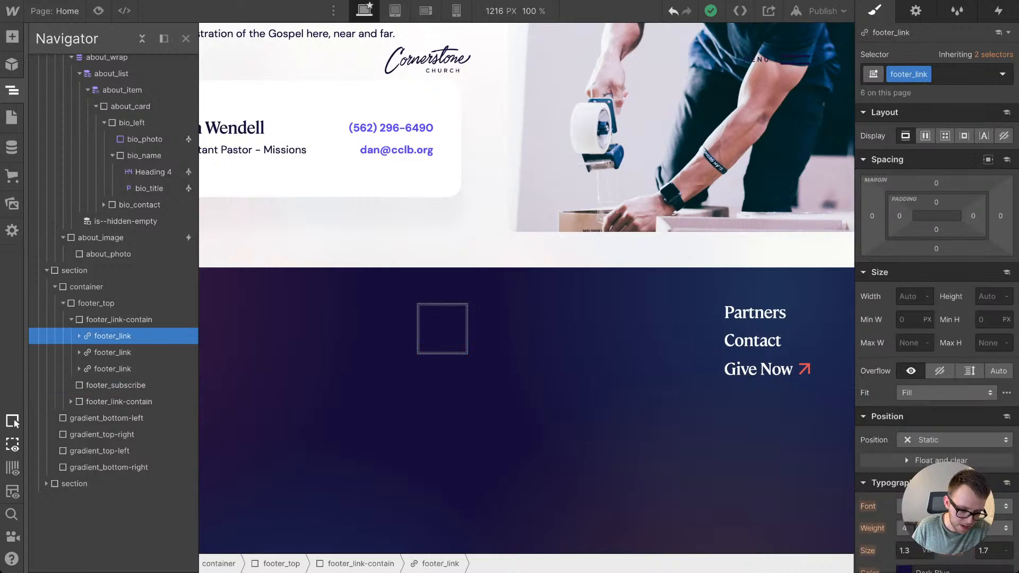
pyautogui.click(113, 352)
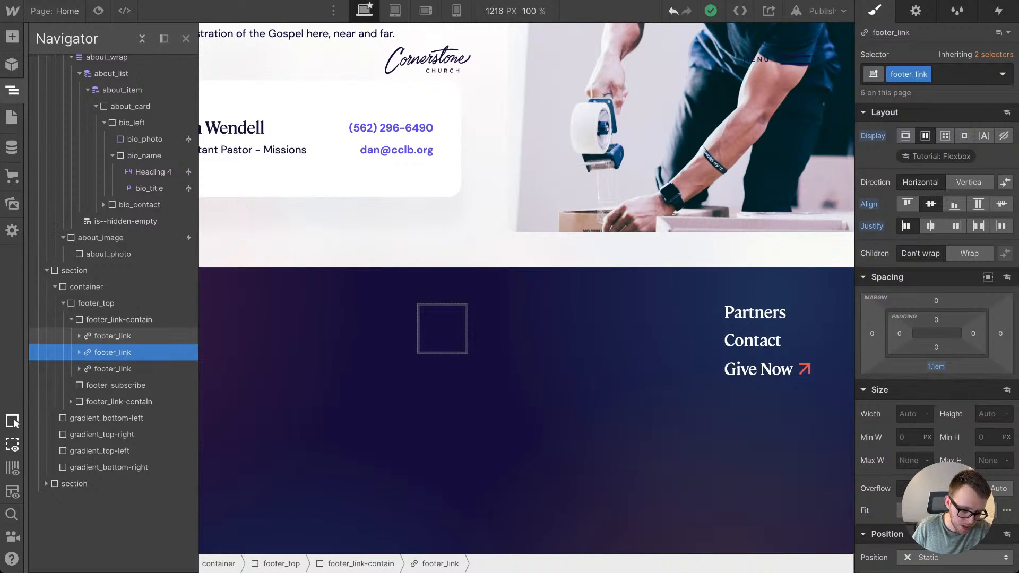
pyautogui.click(116, 385)
pyautogui.moveTo(116, 385); pyautogui.dragTo(116, 335)
pyautogui.click(116, 352)
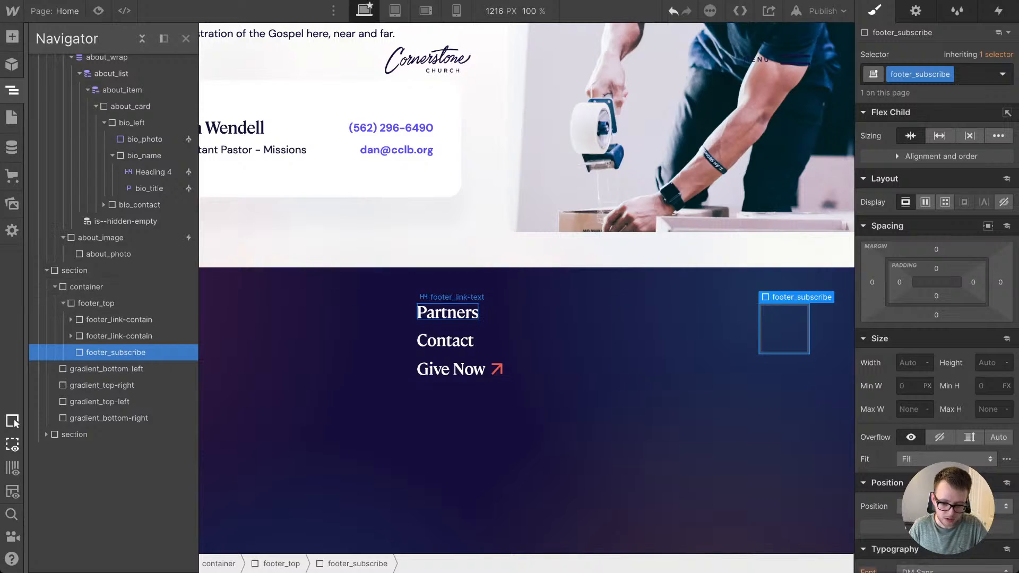
pyautogui.click(106, 304)
# Step: Paste a copy of the Partners link heading into footer_subscribe and remove its footer_link-text class
pyautogui.click(784, 329)
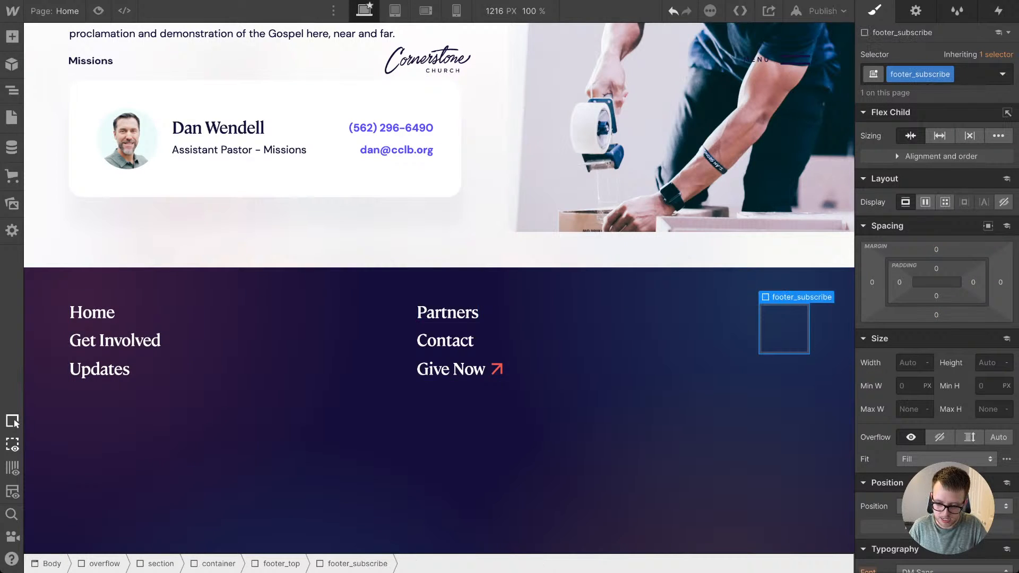
pyautogui.hotkey('ctrl', 'v')
pyautogui.hotkey('ctrl', 'Return')
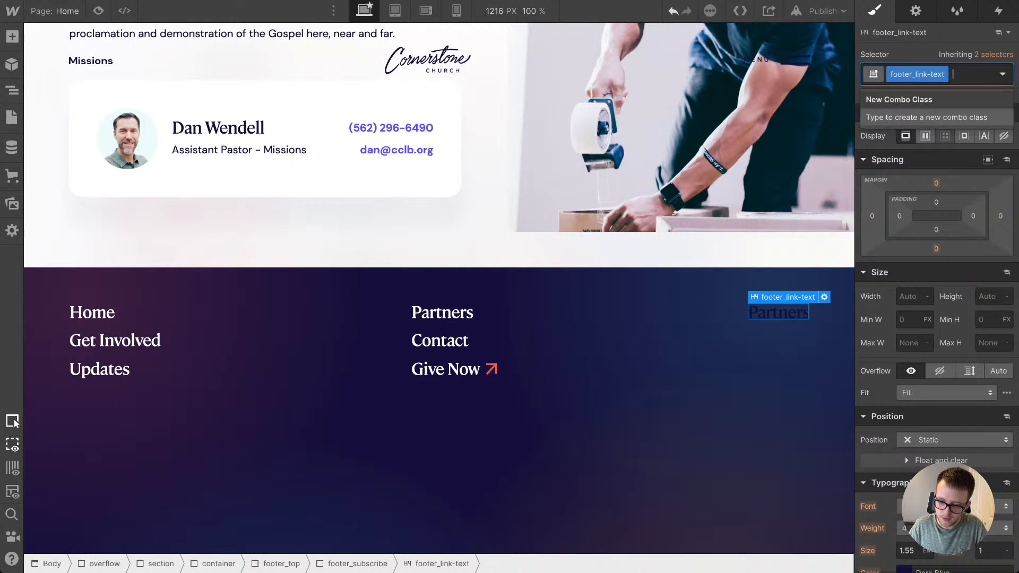
pyautogui.press('BackSpace')
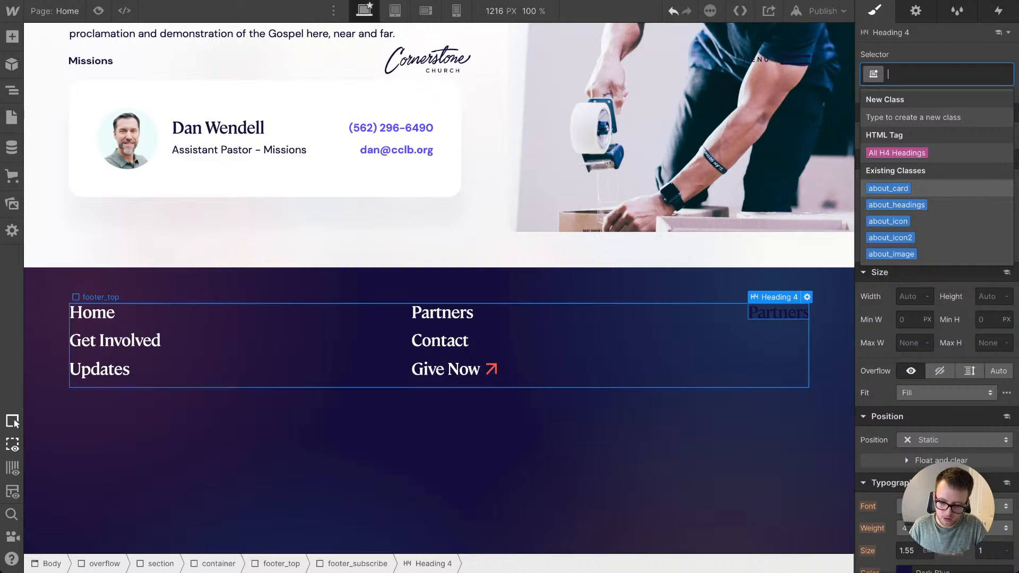
pyautogui.click(690, 435)
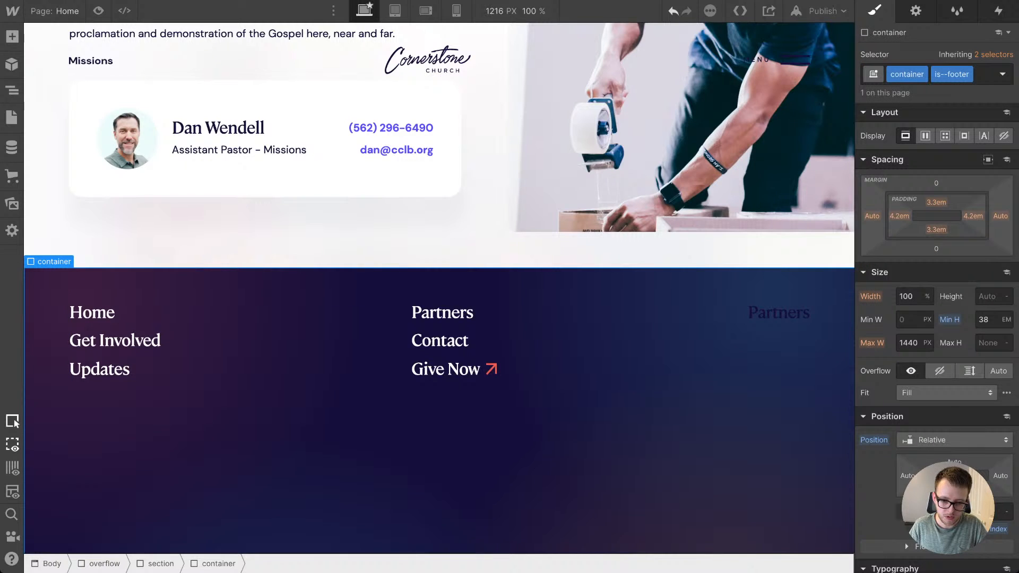
# Step: Check the pasted heading against the finished design and set the footer container's text colour to the White swatch
pyautogui.click(778, 312)
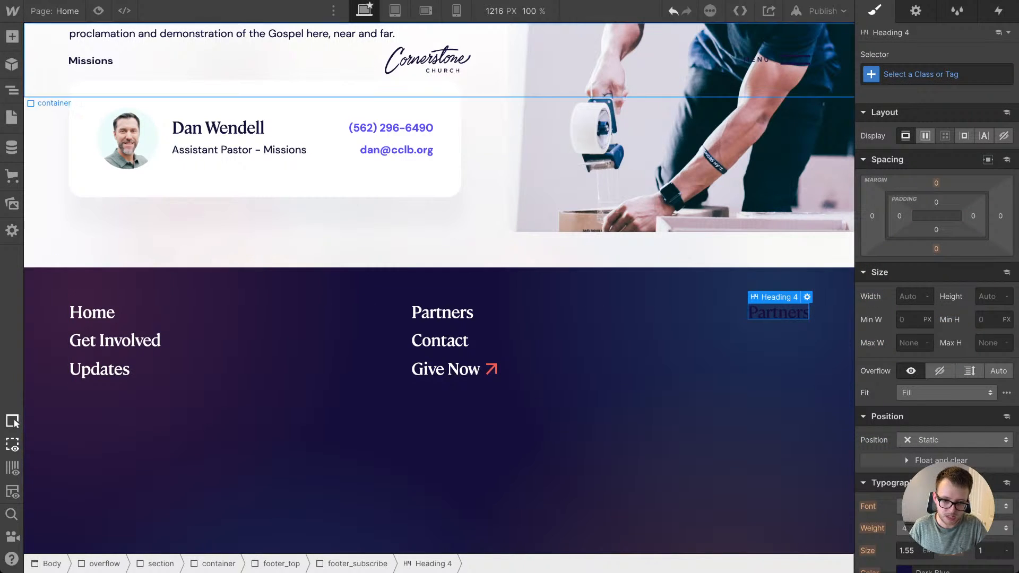
pyautogui.hotkey('ctrl', 'Tab')
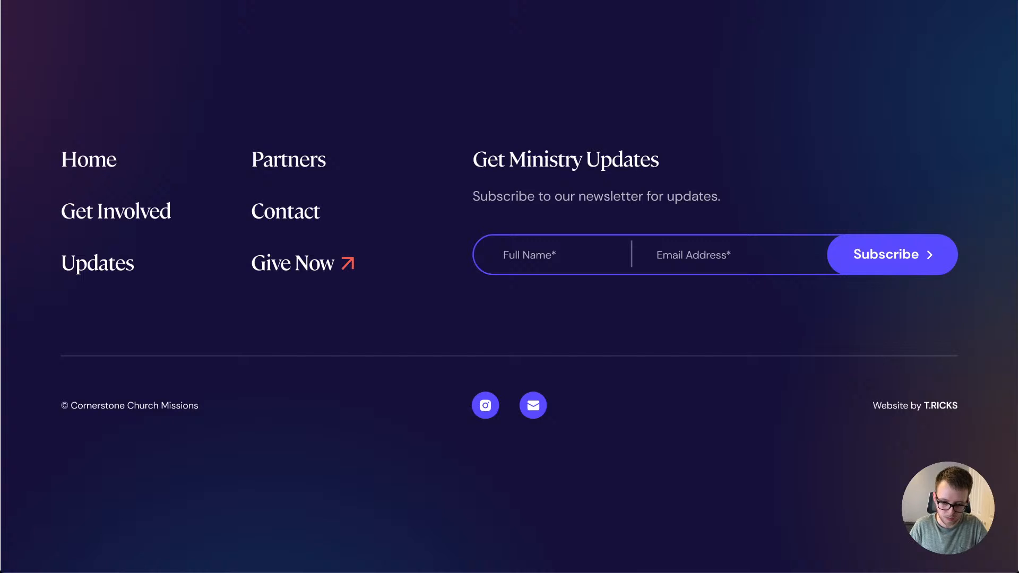
pyautogui.hotkey('ctrl', 'Tab')
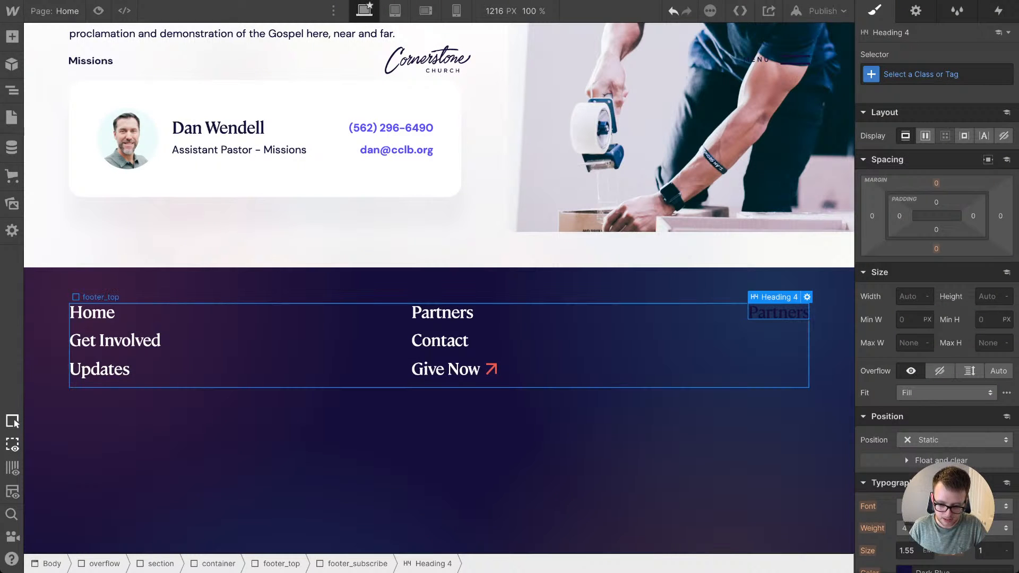
pyautogui.click(604, 422)
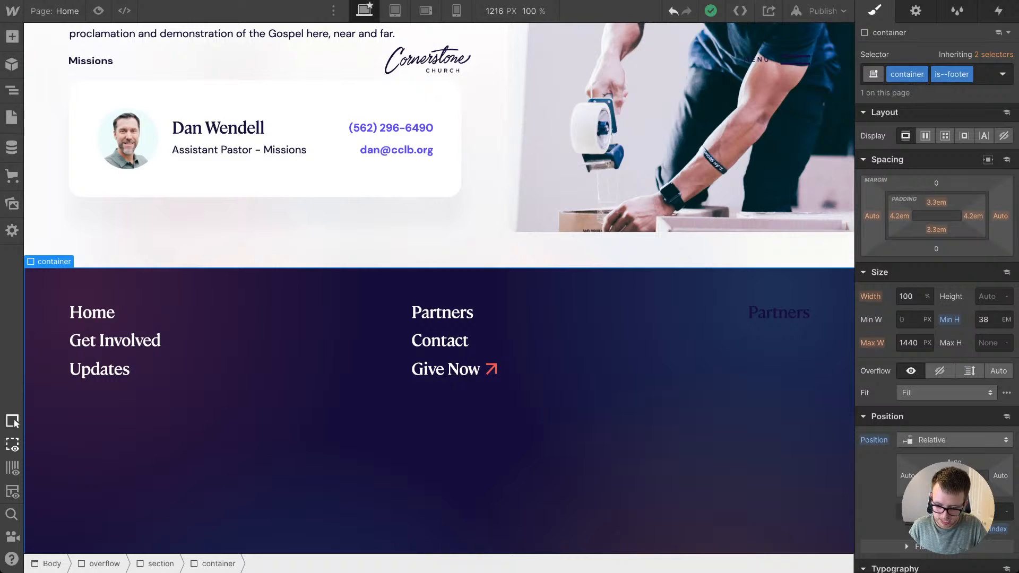
pyautogui.scroll(-5, 937, 329)
pyautogui.click(904, 402)
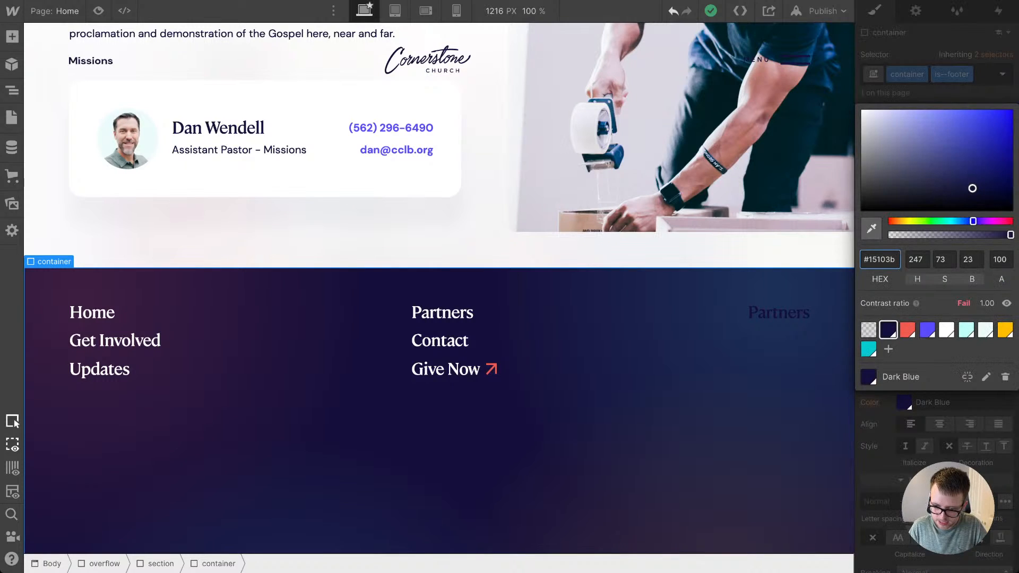
pyautogui.click(946, 330)
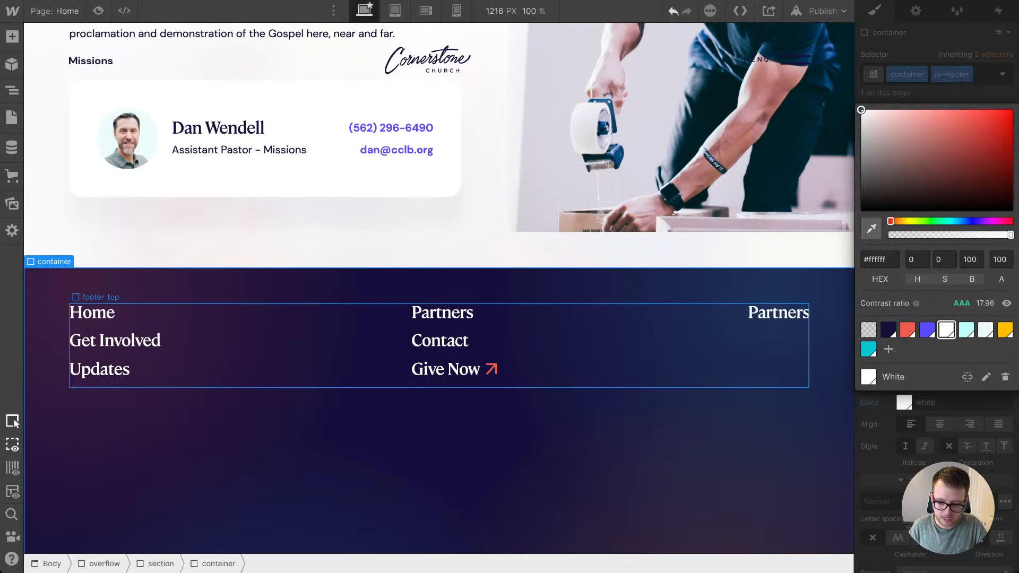
pyautogui.click(637, 345)
# Step: Add a paragraph below the heading in footer_subscribe with the text "Subscribe to our newsletter for updates."
pyautogui.click(778, 312)
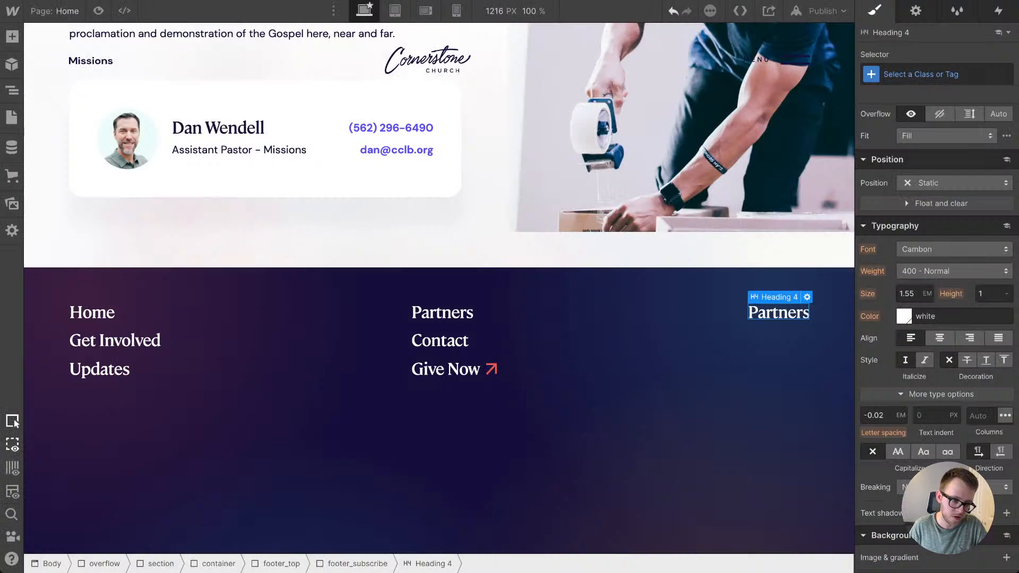
pyautogui.press('a')
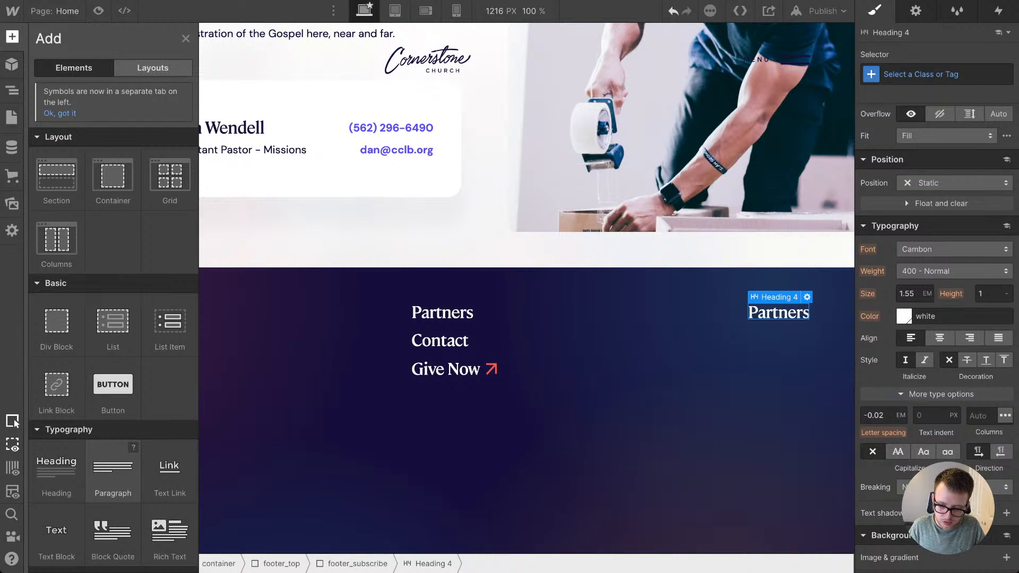
pyautogui.moveTo(112, 470); pyautogui.dragTo(818, 351)
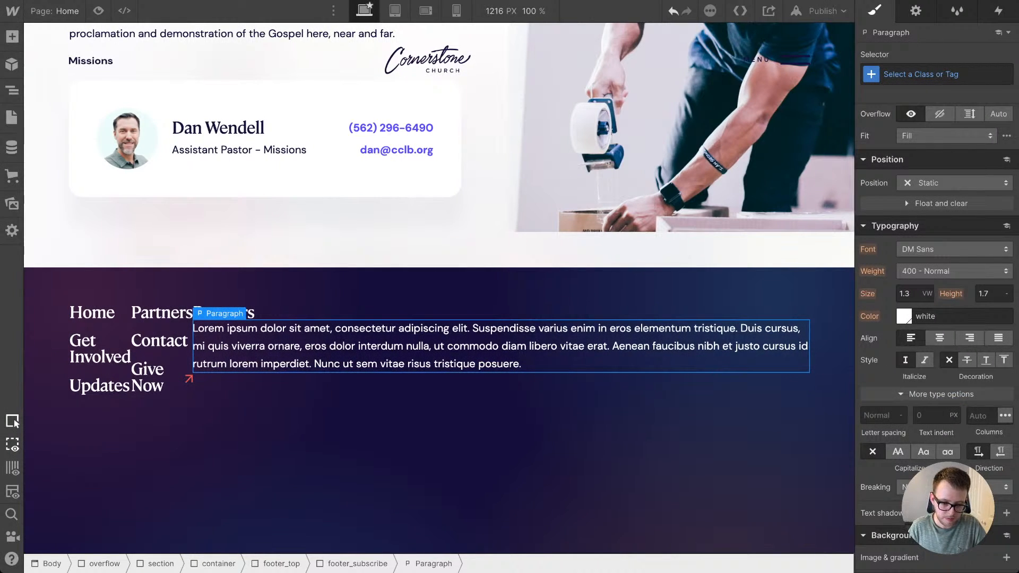
pyautogui.press('Return')
pyautogui.hotkey('ctrl', 'a')
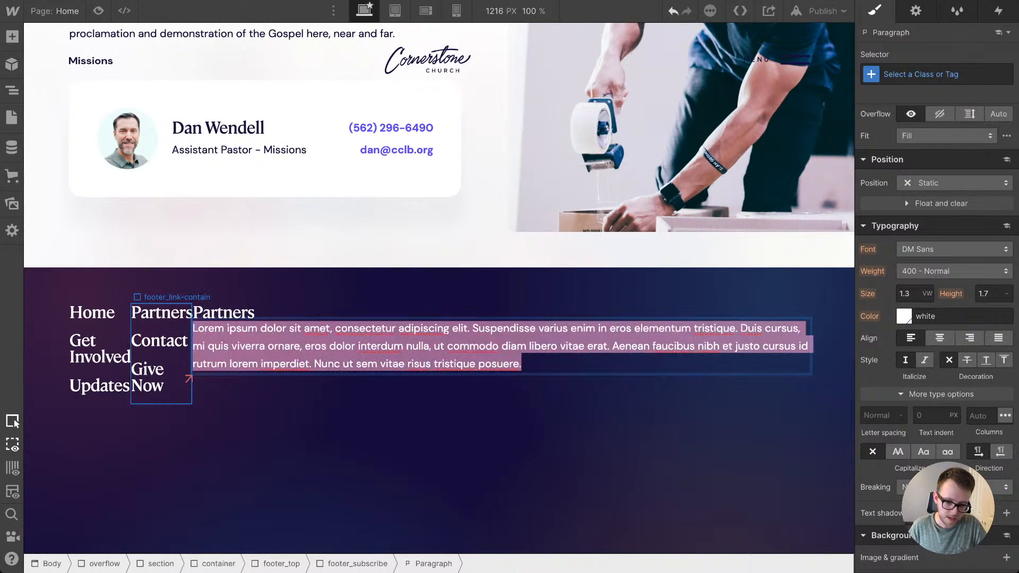
pyautogui.write('Subscribe to our newsletter for updates.')
pyautogui.click(711, 250)
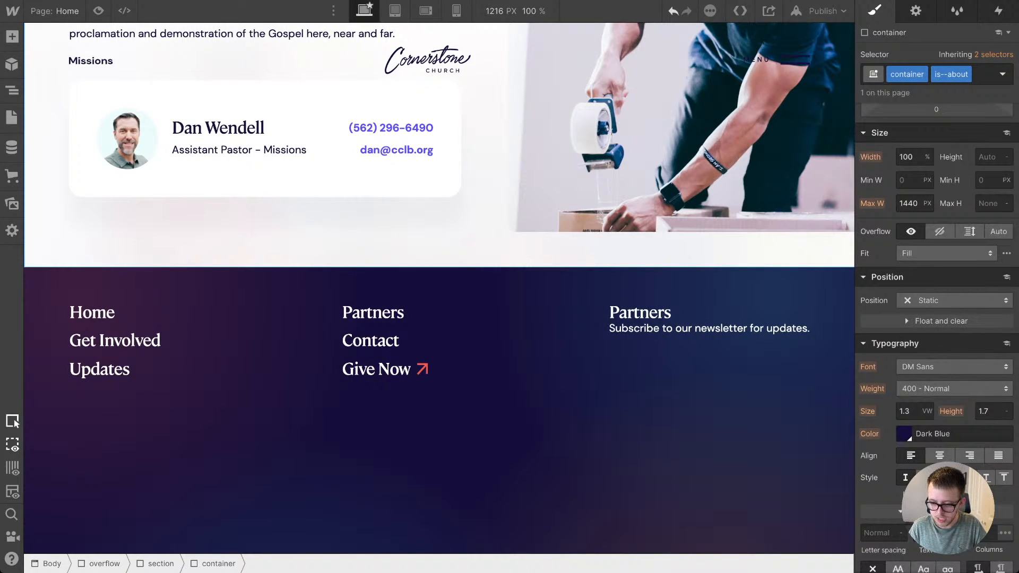
# Step: Give the newsletter paragraph in the subscribe block the new class footer_subscribe-p
pyautogui.click(743, 328)
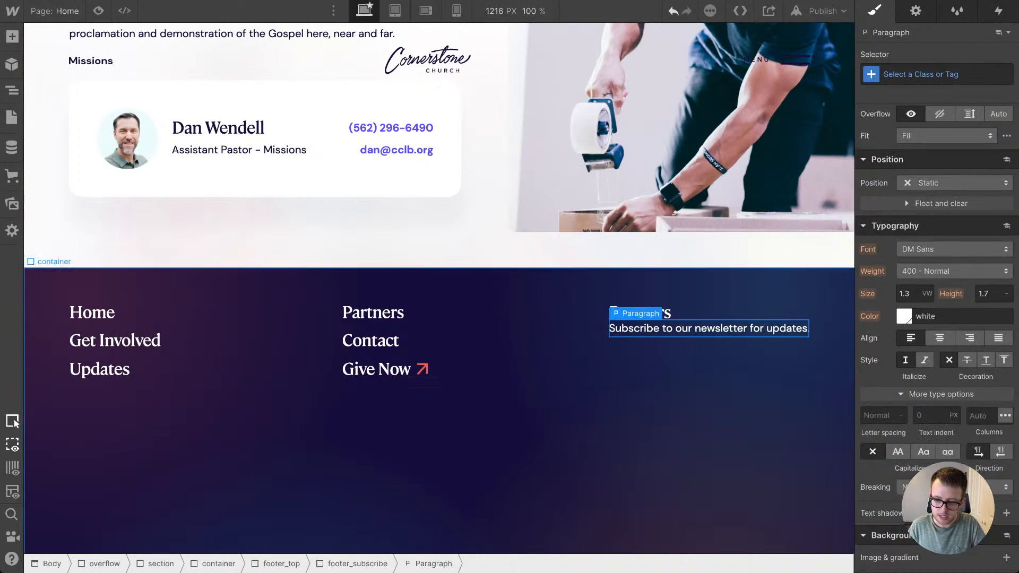
pyautogui.click(936, 74)
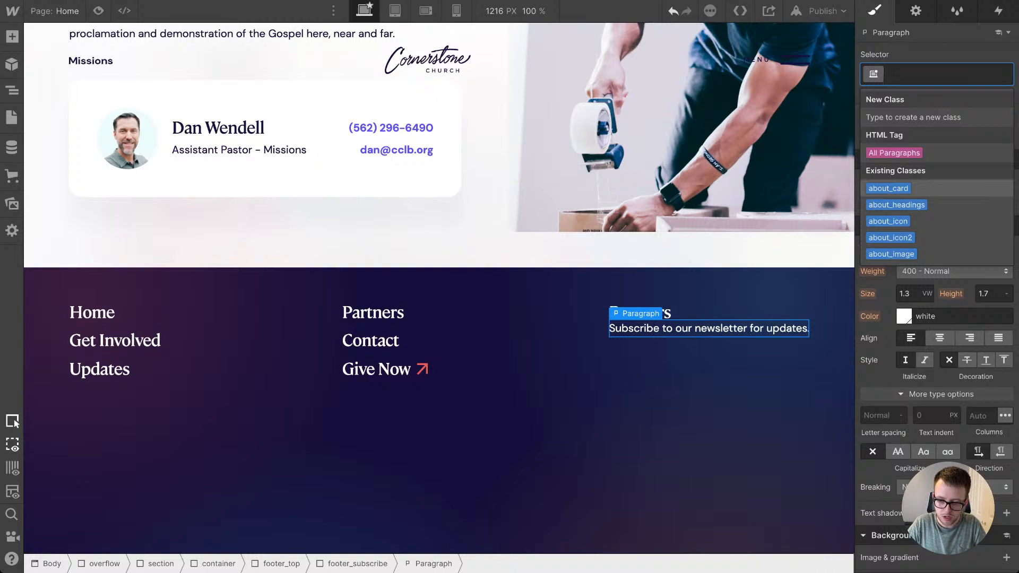
pyautogui.write('footer_')
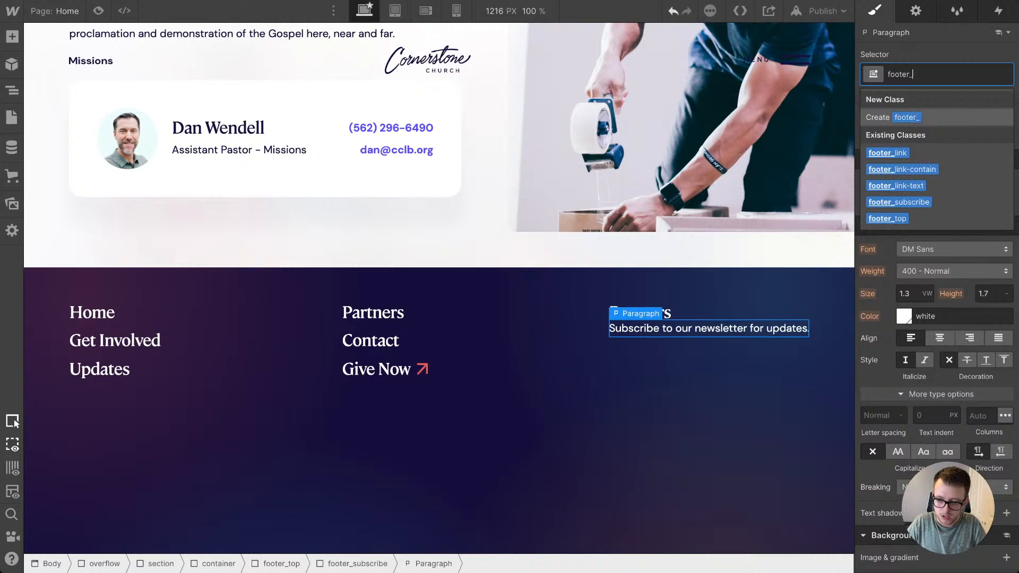
pyautogui.write('sb')
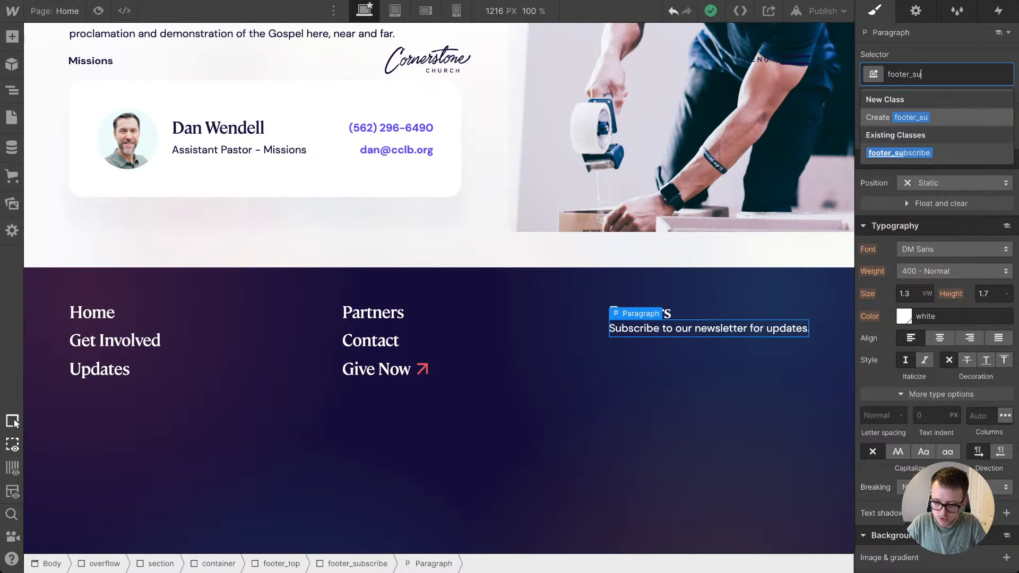
pyautogui.write('bscribe')
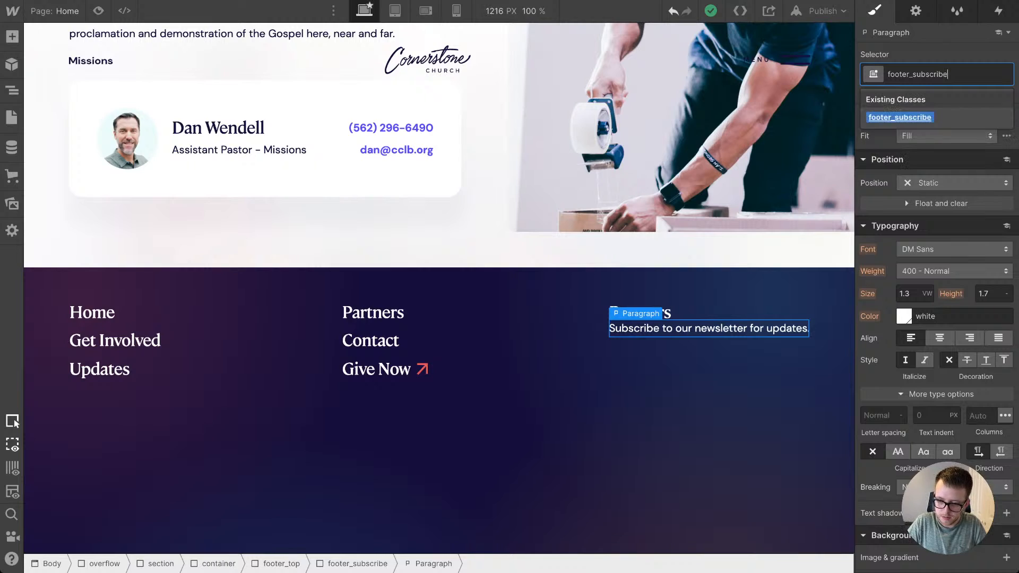
pyautogui.write('-p')
pyautogui.press('Return')
# Step: Lower the opacity of the footer_subscribe-p class so the newsletter text looks muted
pyautogui.scroll(-5, 937, 319)
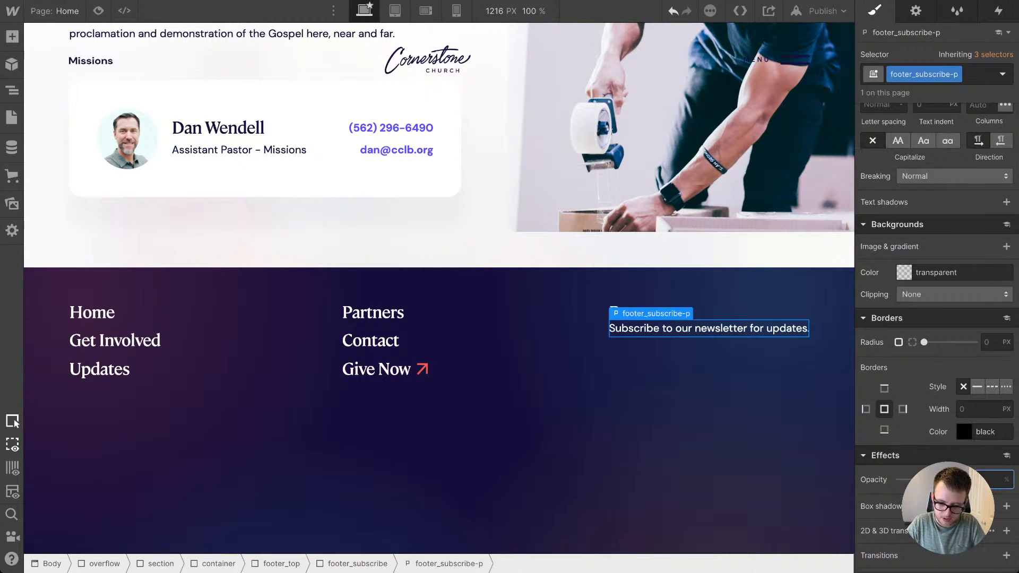
pyautogui.press('Return')
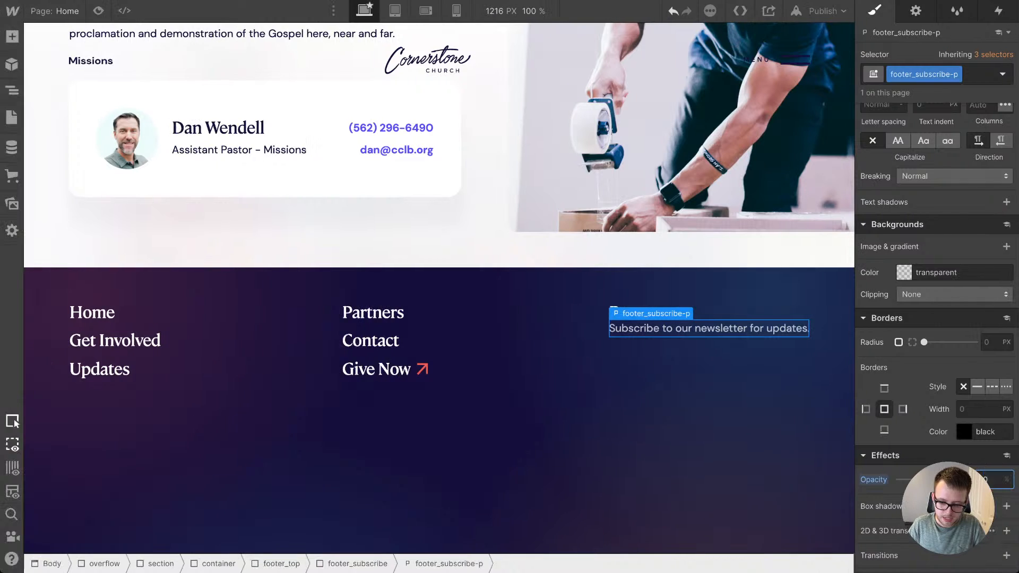
pyautogui.press('Escape')
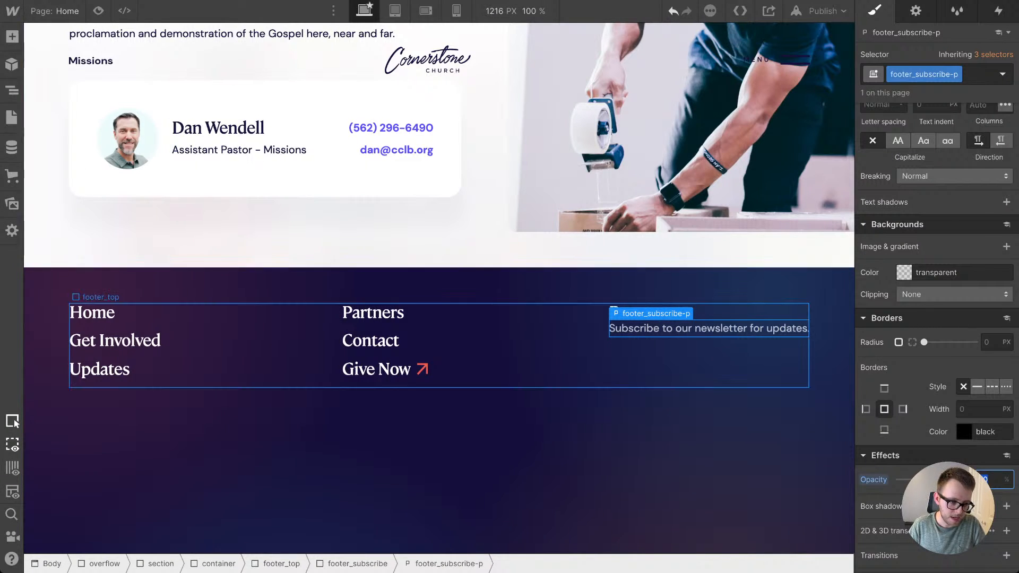
# Step: Add a form block below the newsletter paragraph in footer_subscribe
pyautogui.press('a')
pyautogui.scroll(-5, 113, 271)
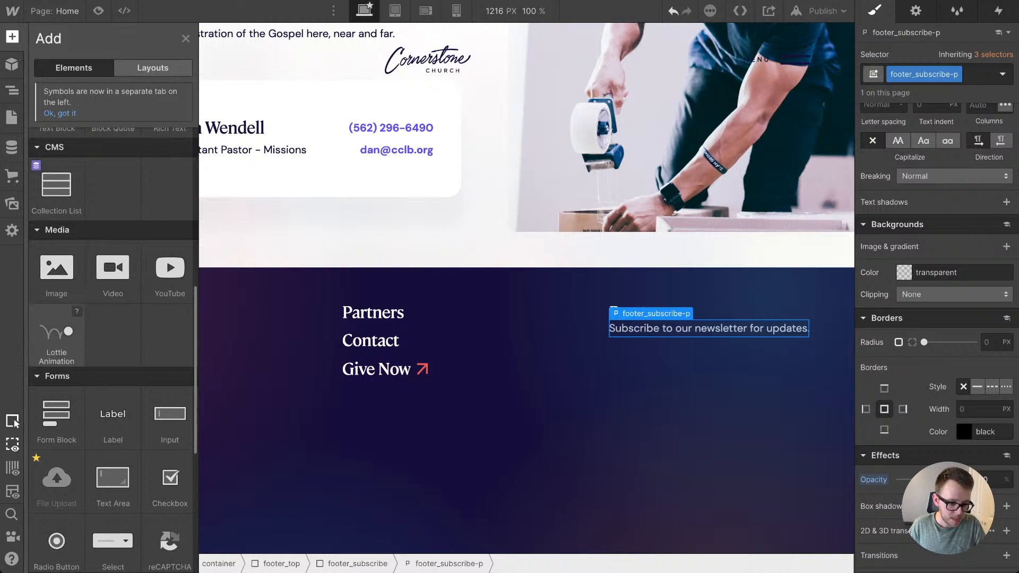
pyautogui.scroll(-6, 56, 339)
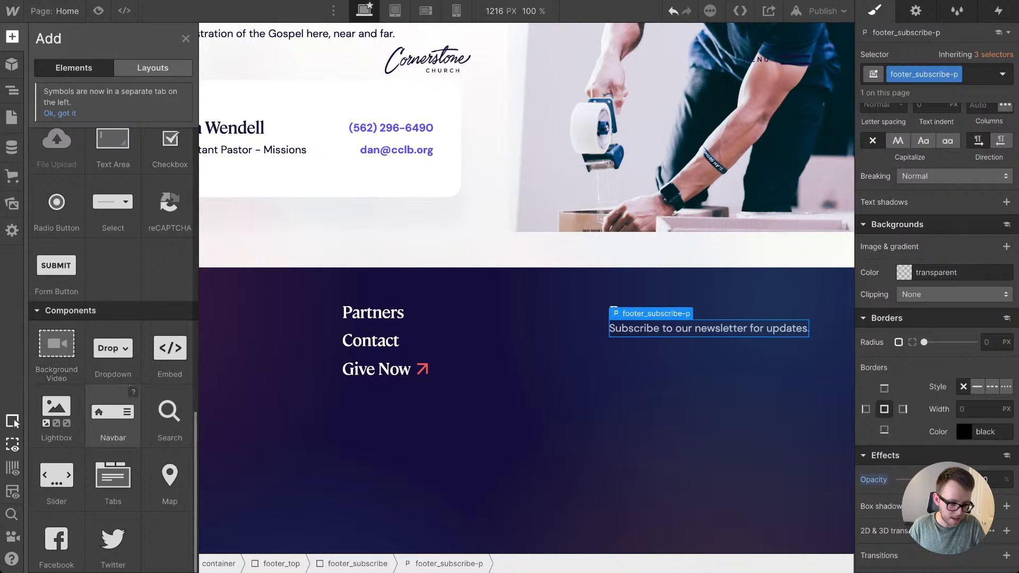
pyautogui.scroll(3, 56, 223)
pyautogui.moveTo(56, 217); pyautogui.dragTo(722, 372)
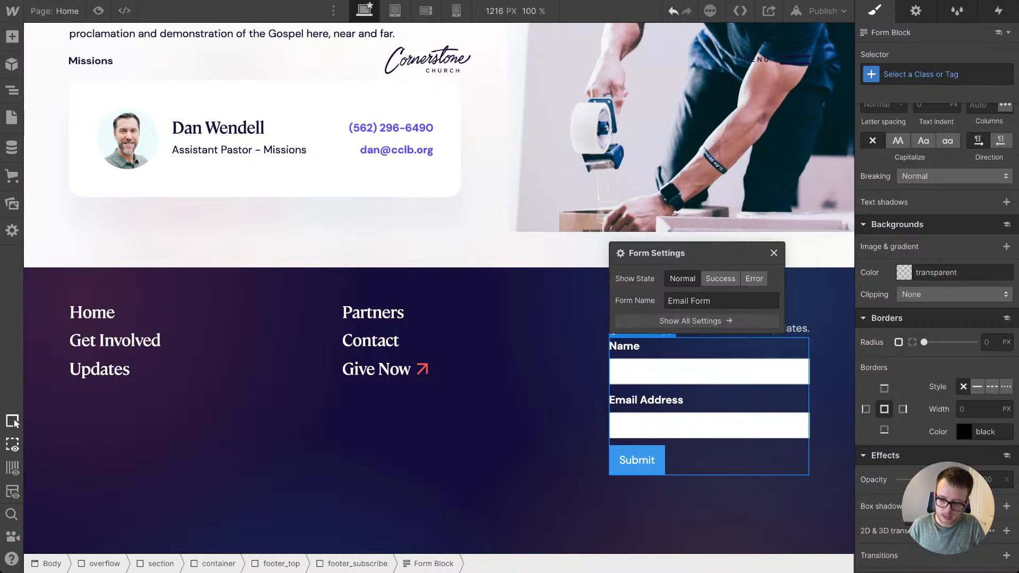
# Step: Give the new form block the class subscribe_form
pyautogui.click(937, 74)
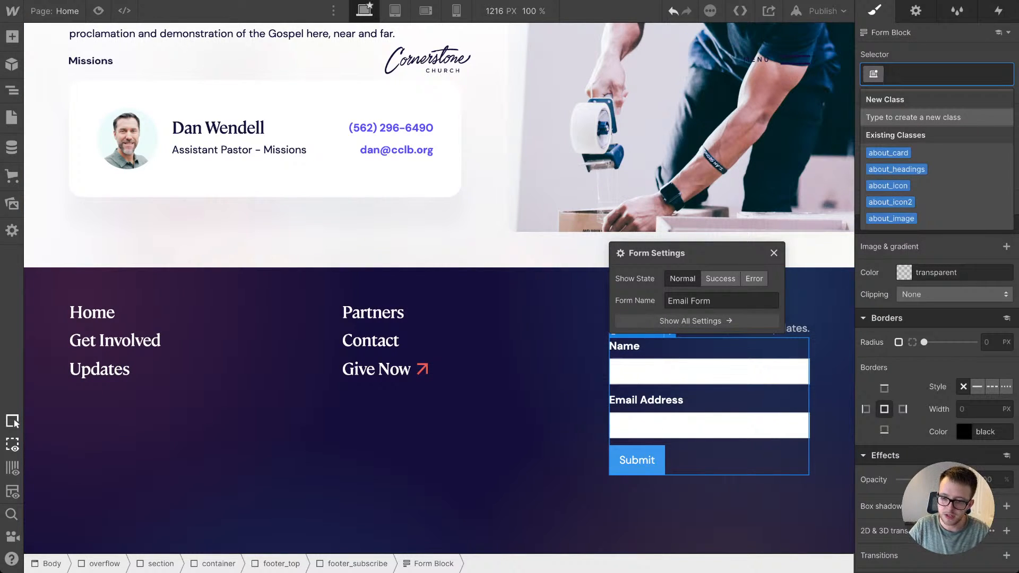
pyautogui.write('form')
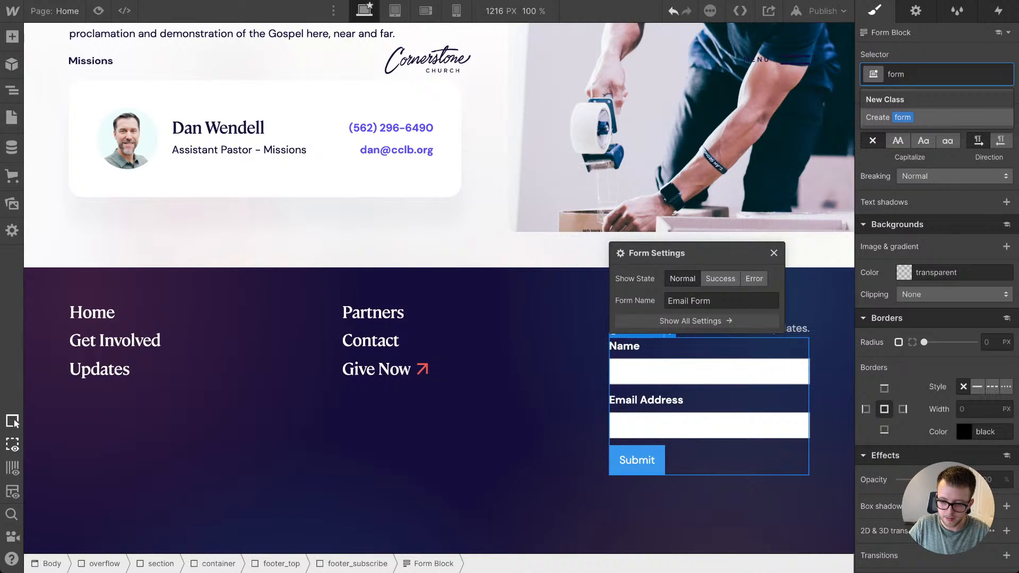
pyautogui.press('BackSpace')
pyautogui.press('BackSpace')
pyautogui.press('BackSpace')
pyautogui.press('BackSpace')
pyautogui.write('subscr')
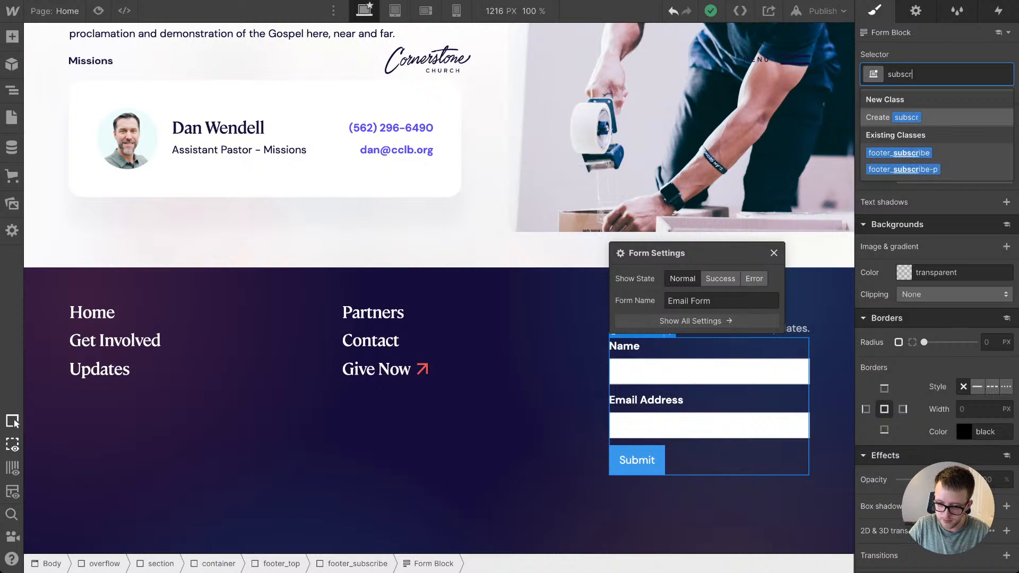
pyautogui.write('ibe_form')
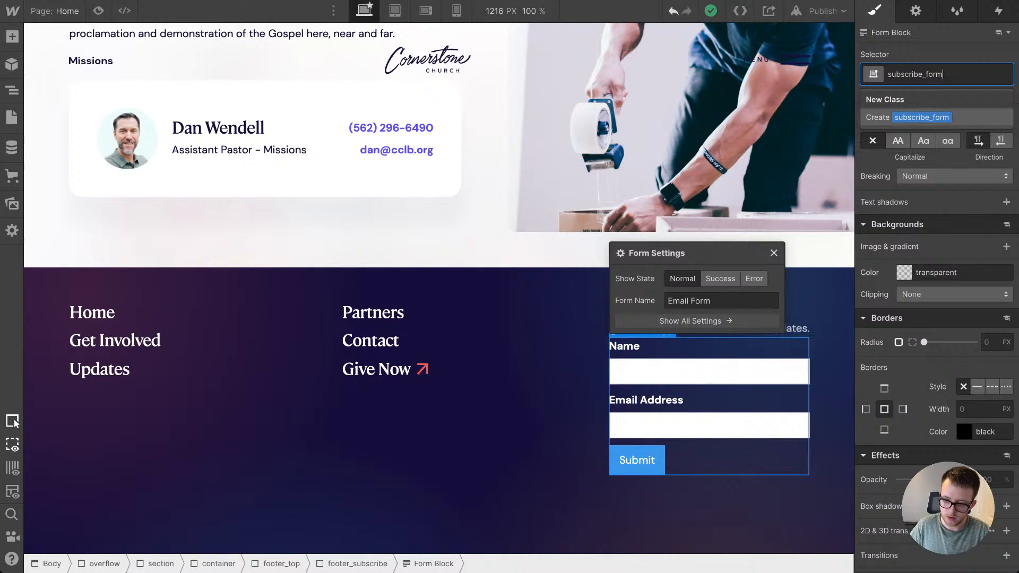
pyautogui.press('Return')
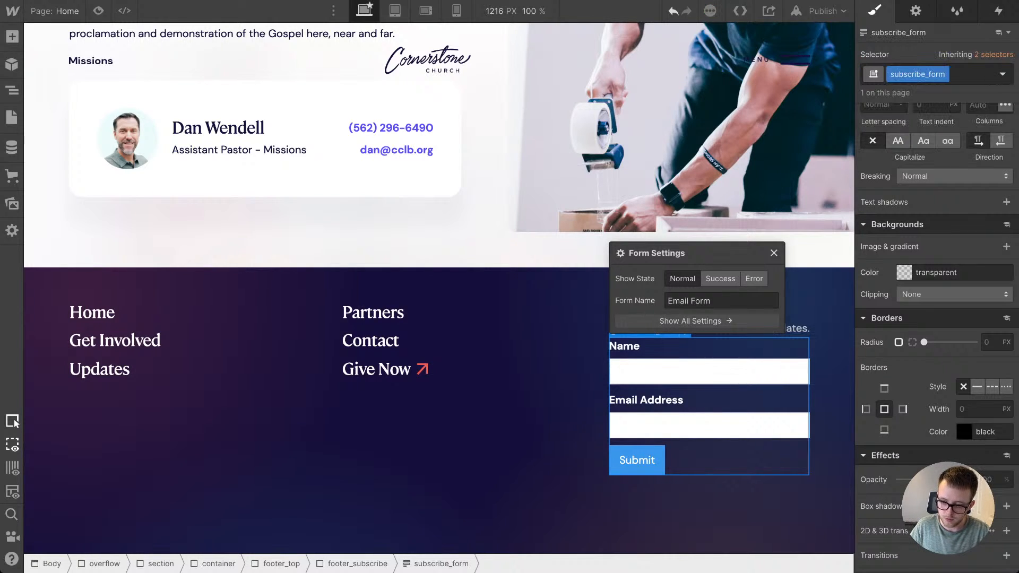
pyautogui.scroll(5, 936, 318)
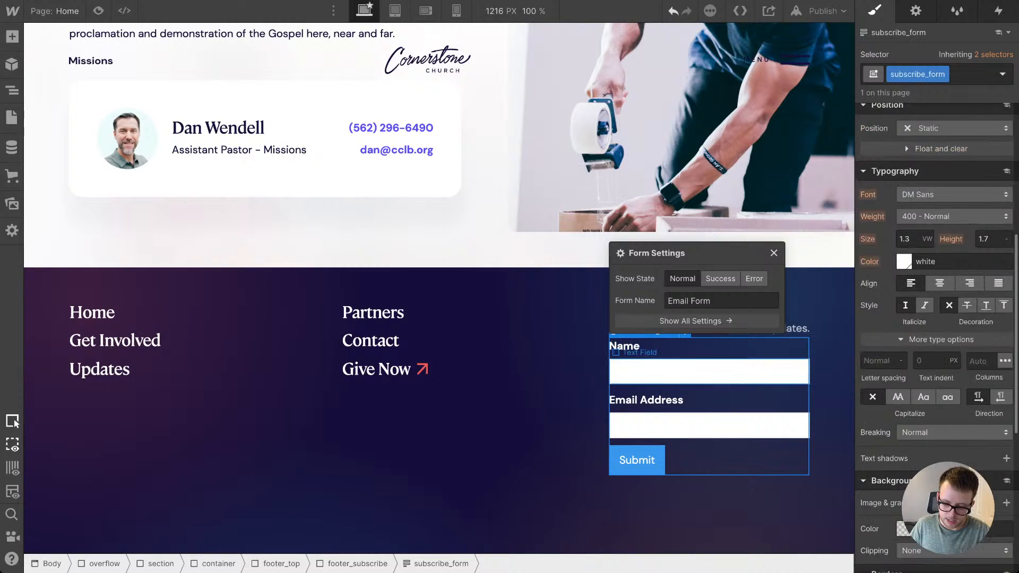
# Step: Delete the Name and Email Address labels from the subscribe form
pyautogui.click(632, 346)
pyautogui.press('Delete')
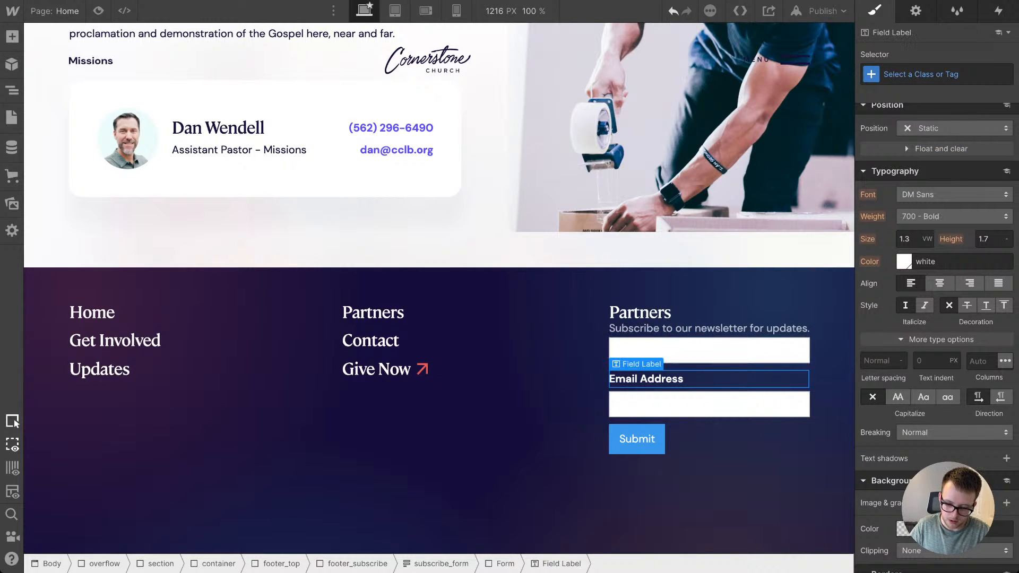
pyautogui.press('Delete')
# Step: Give the Form element inside subscribe_form the new class subscribe_contain
pyautogui.press('Up')
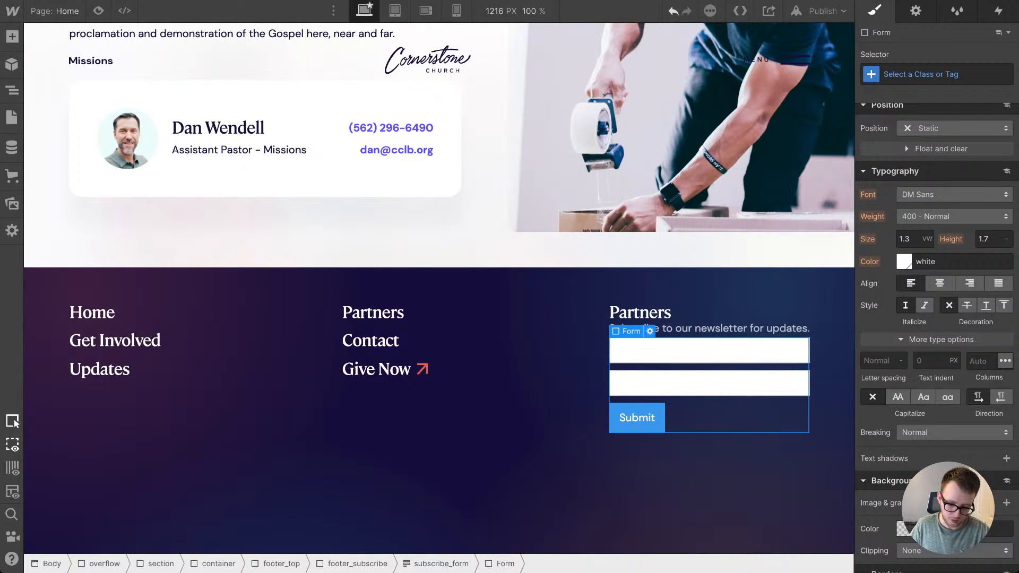
pyautogui.press('Up')
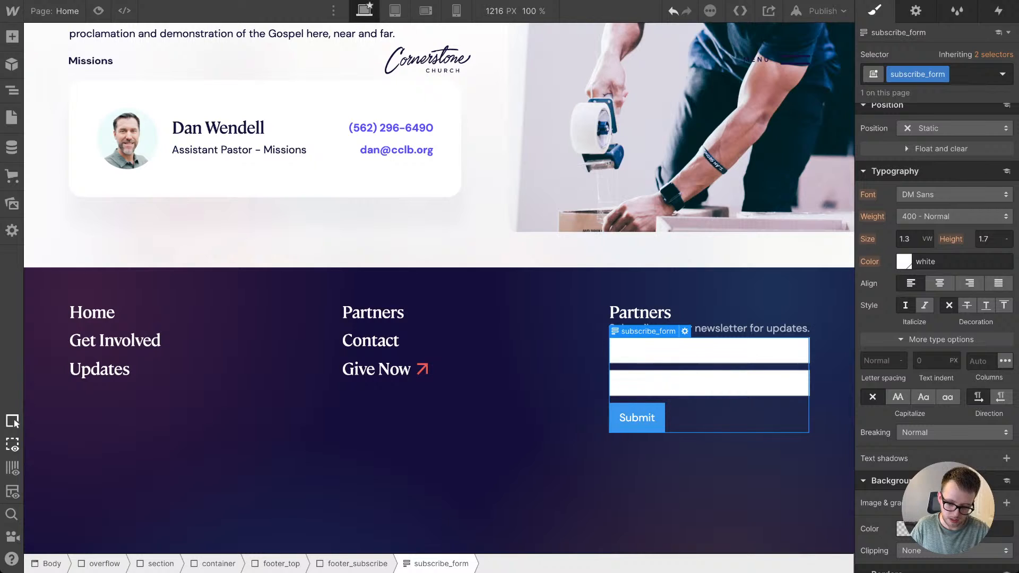
pyautogui.press('Down')
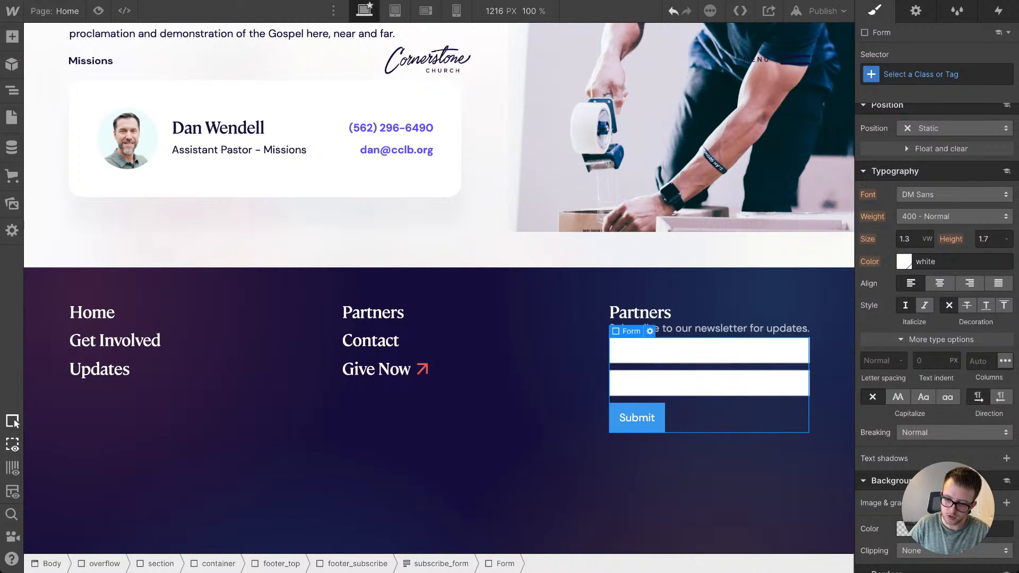
pyautogui.hotkey('ctrl', 'Return')
pyautogui.write('subsc')
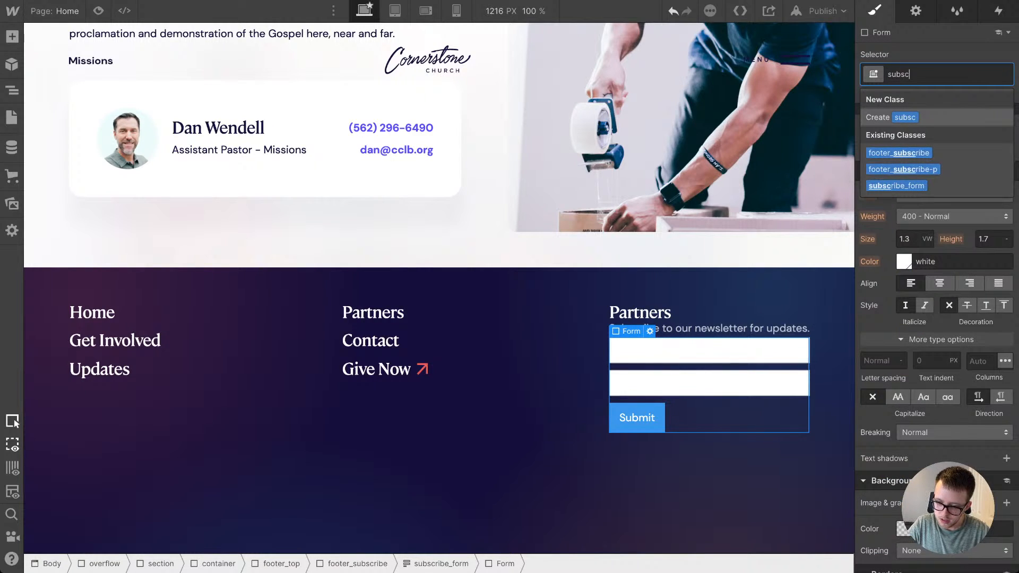
pyautogui.write('ribe_')
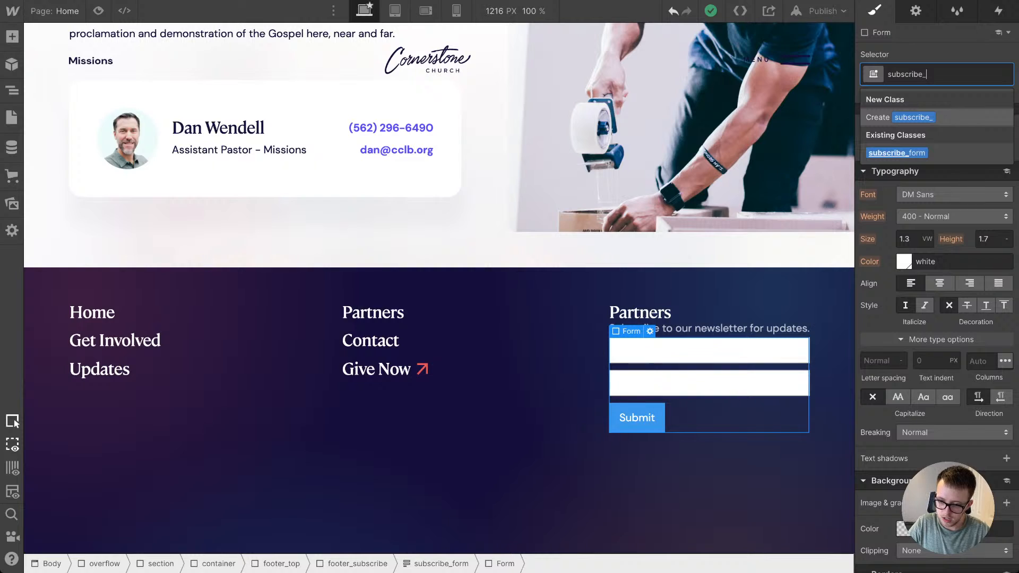
pyautogui.write('contain')
pyautogui.press('Return')
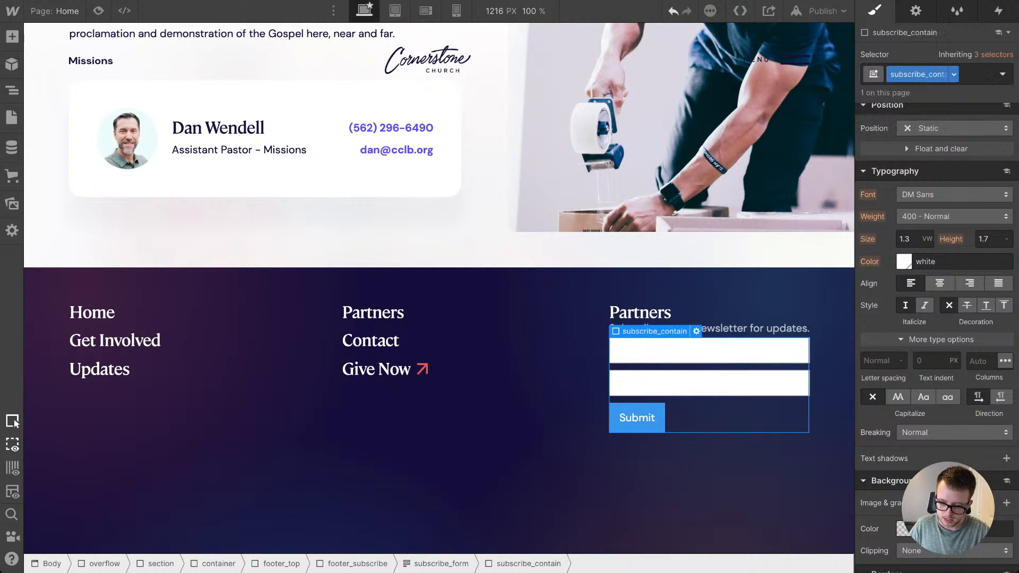
# Step: Make subscribe_contain a horizontal flex layout with centered alignment and start justification
pyautogui.scroll(6, 937, 249)
pyautogui.click(925, 136)
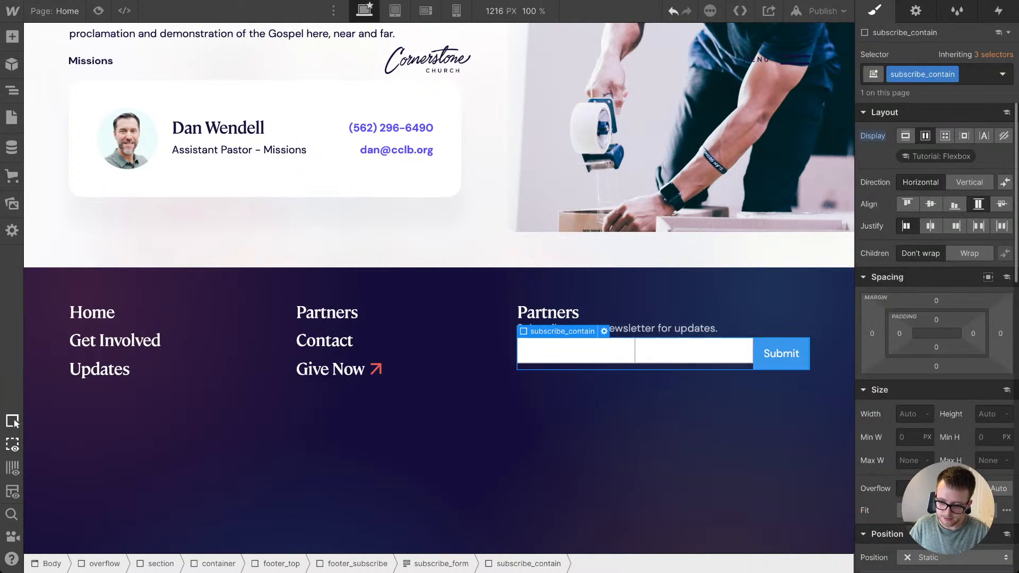
pyautogui.click(931, 203)
pyautogui.click(931, 226)
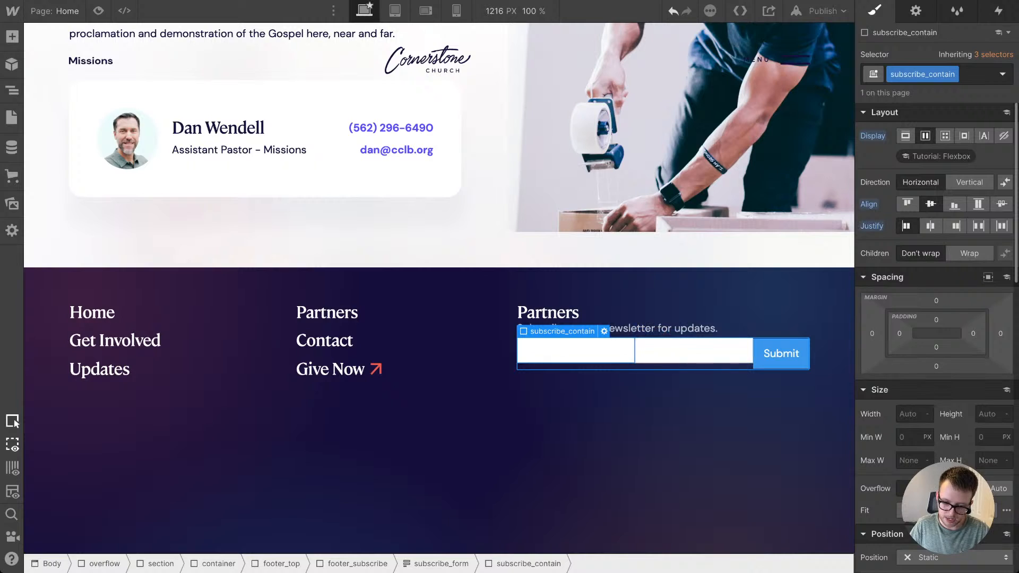
# Step: Give the first text field in the subscribe form the new class subscribe_field
pyautogui.click(589, 351)
pyautogui.hotkey('ctrl', 'Return')
pyautogui.write('su')
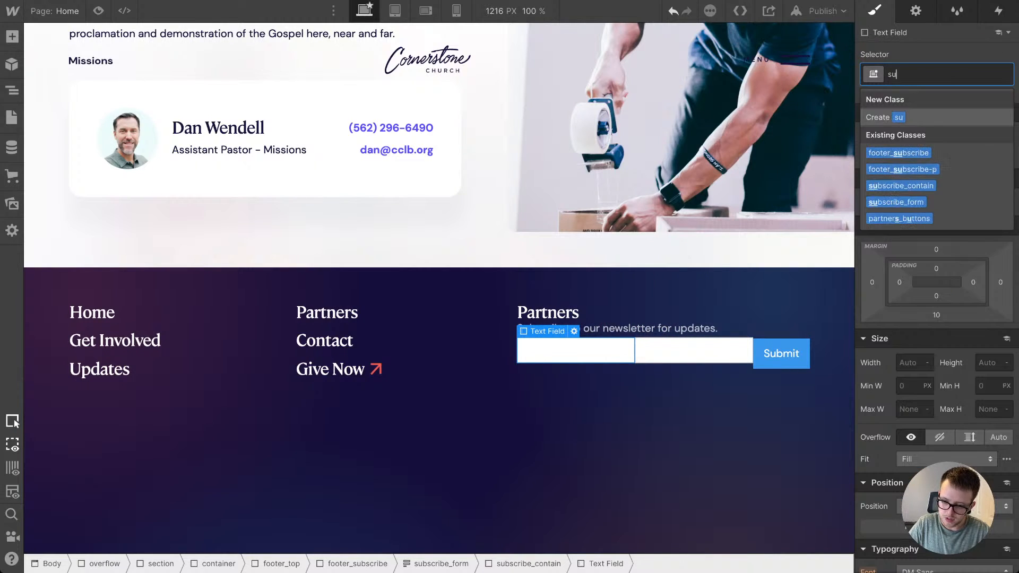
pyautogui.write('bscribe')
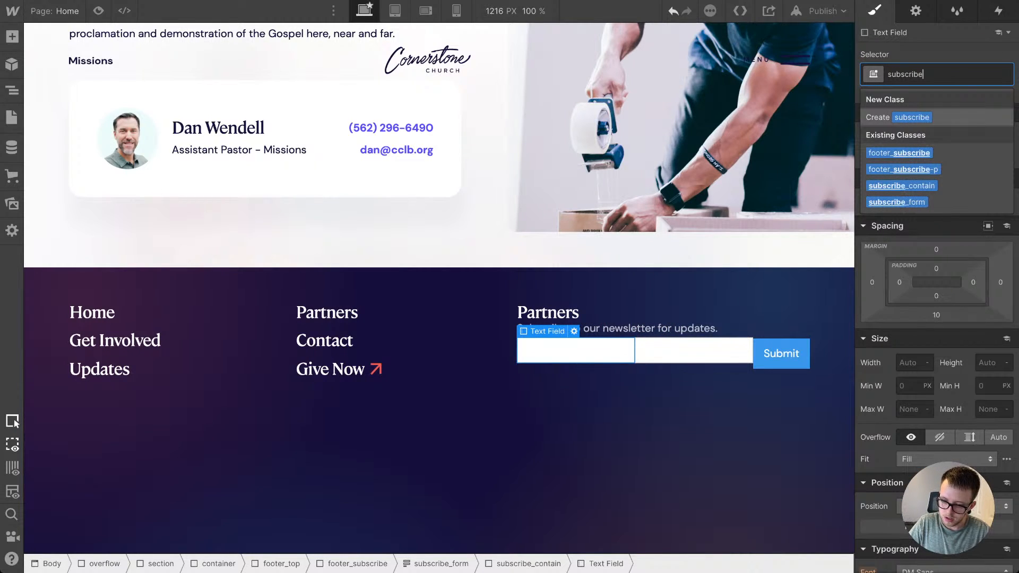
pyautogui.write('_fie')
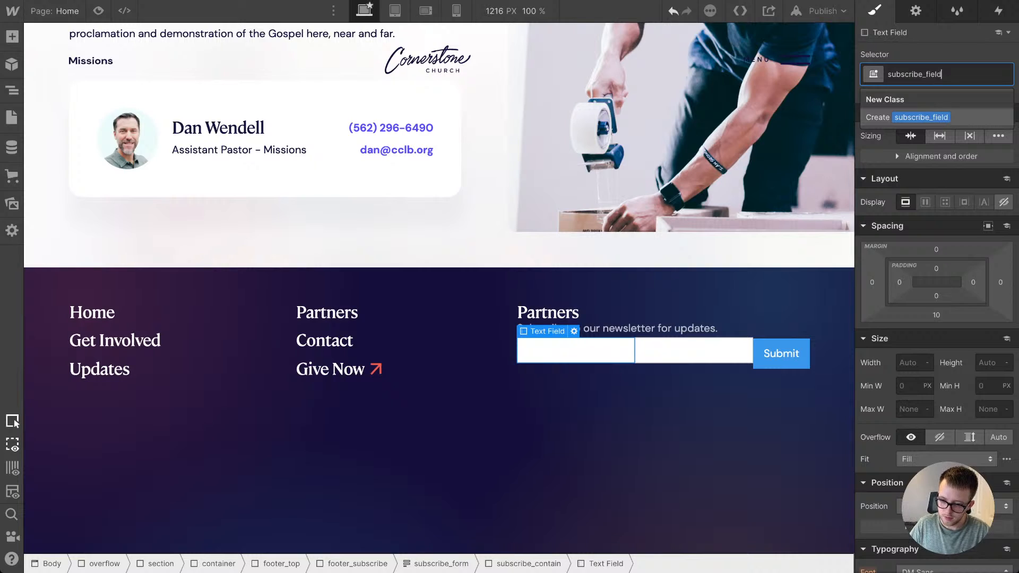
pyautogui.write('ld')
pyautogui.press('Return')
# Step: Apply the existing subscribe_field class to the second text field and set the class's bottom margin to 0
pyautogui.click(690, 351)
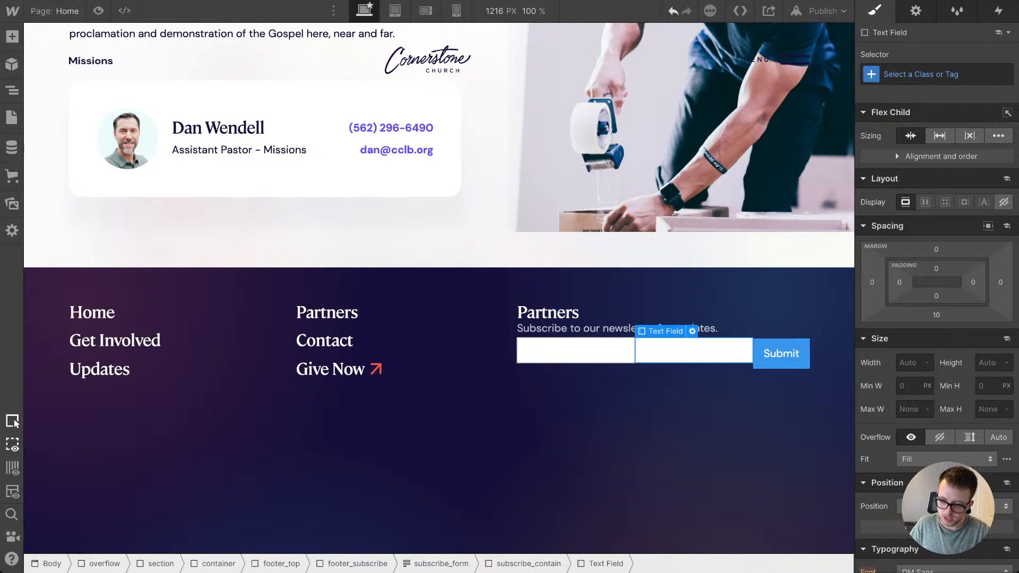
pyautogui.hotkey('ctrl', 'Return')
pyautogui.write('sub')
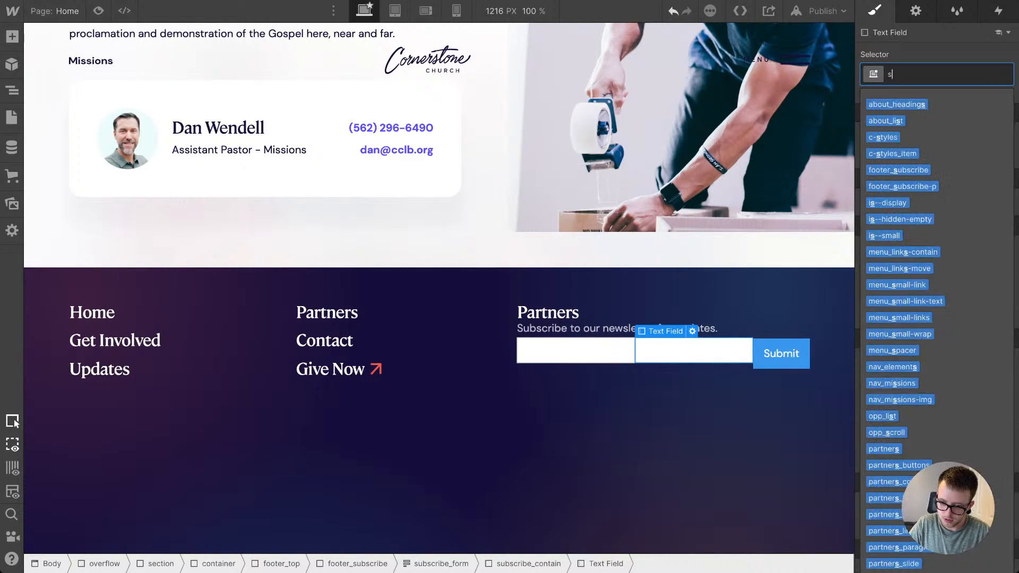
pyautogui.press('Up')
pyautogui.press('Up')
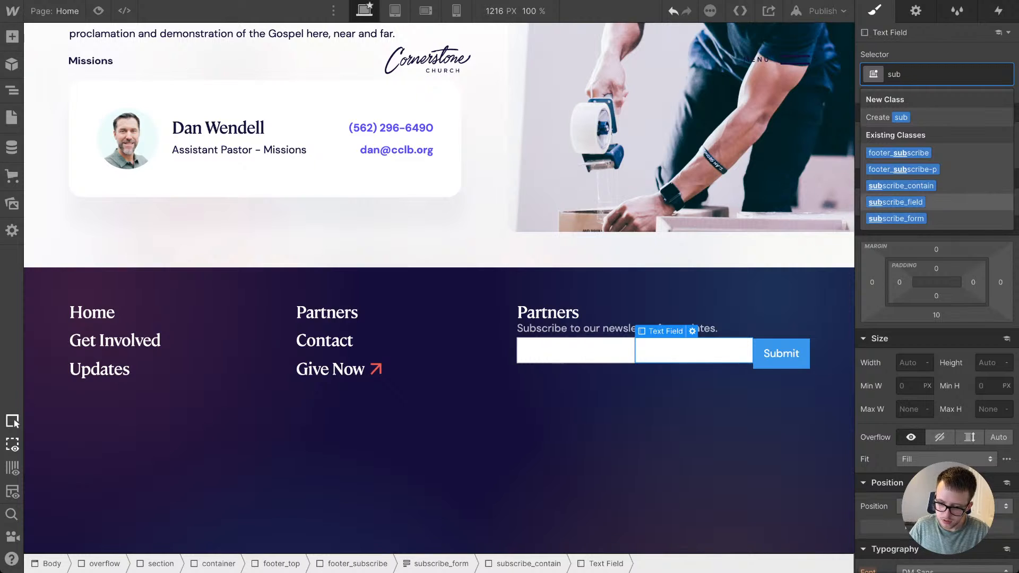
pyautogui.press('Return')
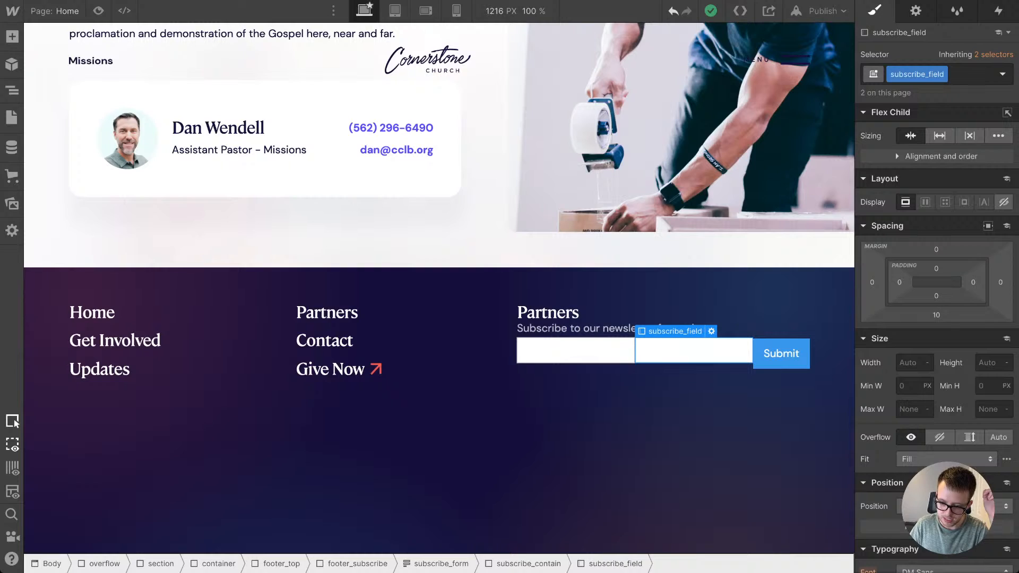
pyautogui.click(936, 315)
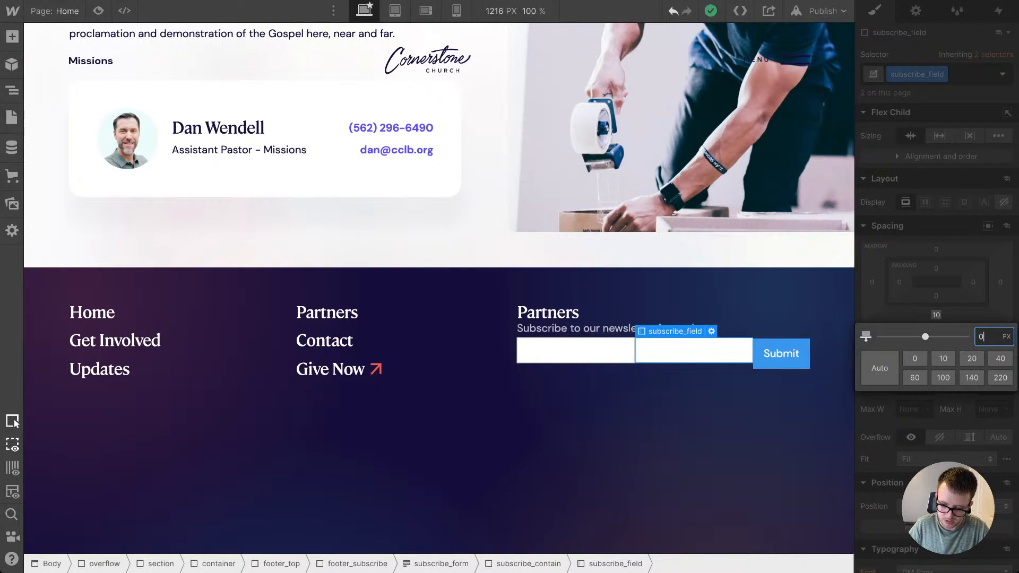
pyautogui.press('Return')
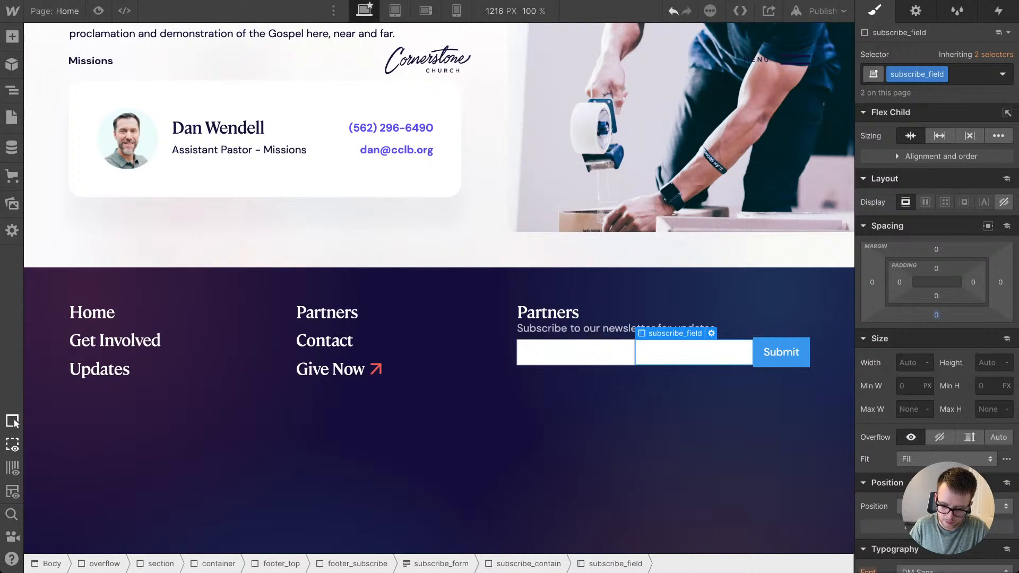
# Step: Give subscribe_contain a 2 px corner radius and a 1 px solid border in the Blue swatch color
pyautogui.press('Up')
pyautogui.scroll(-10, 936, 292)
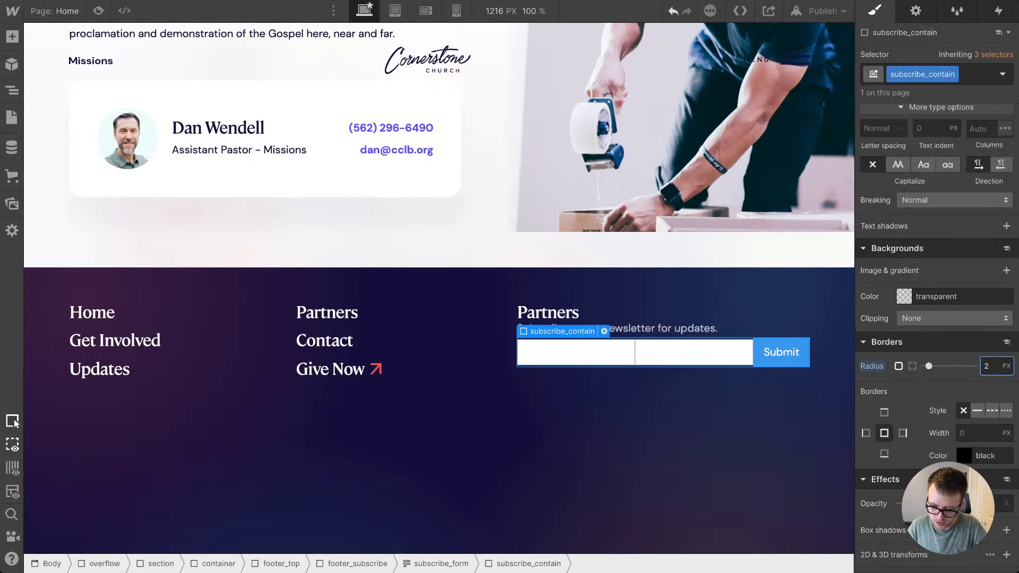
pyautogui.click(964, 456)
pyautogui.click(925, 411)
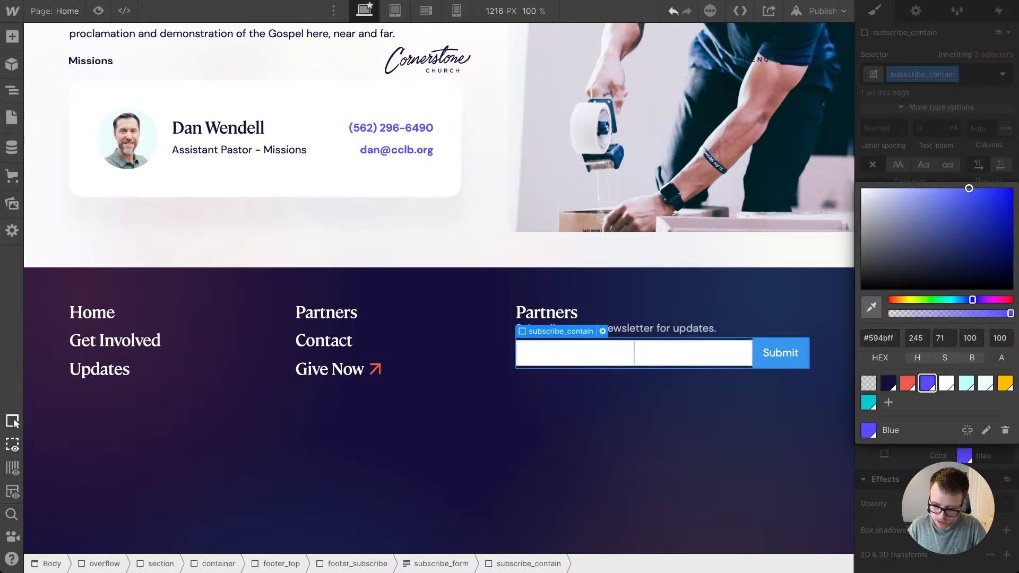
pyautogui.click(706, 431)
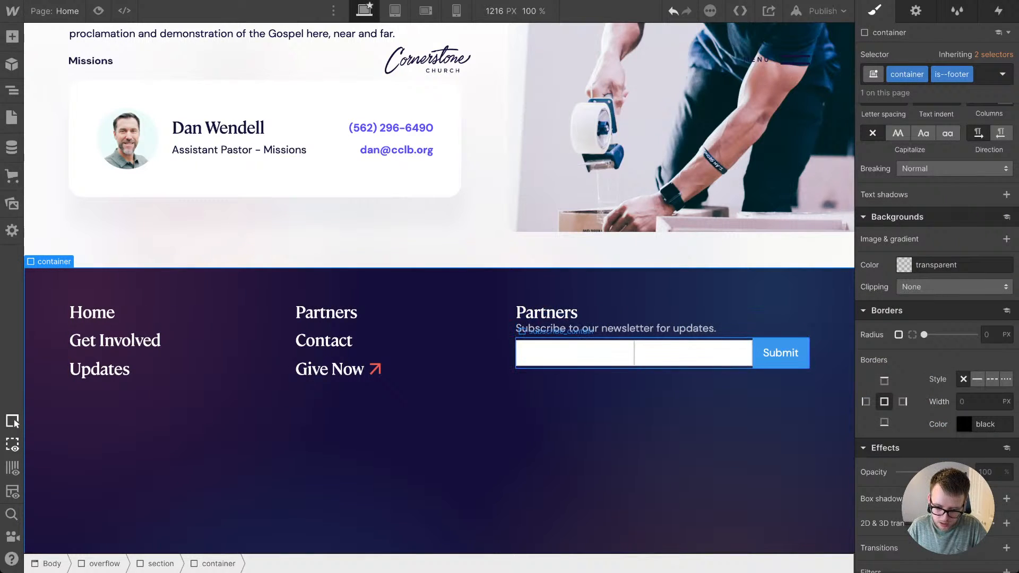
# Step: Give the Submit button the new class subscribe_button and set its background color to the Blue swatch
pyautogui.click(689, 366)
pyautogui.click(781, 353)
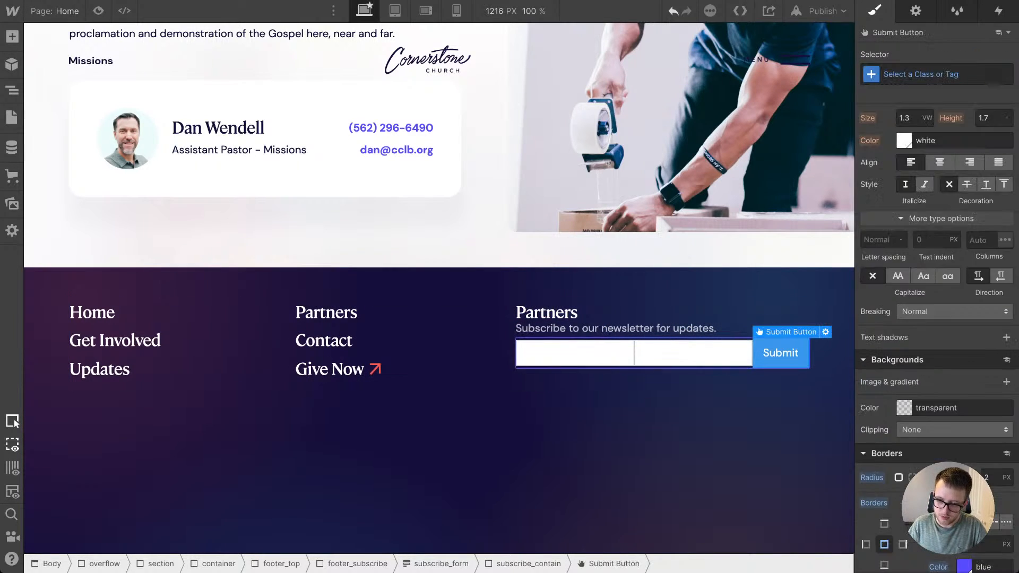
pyautogui.click(937, 75)
pyautogui.write('subsc')
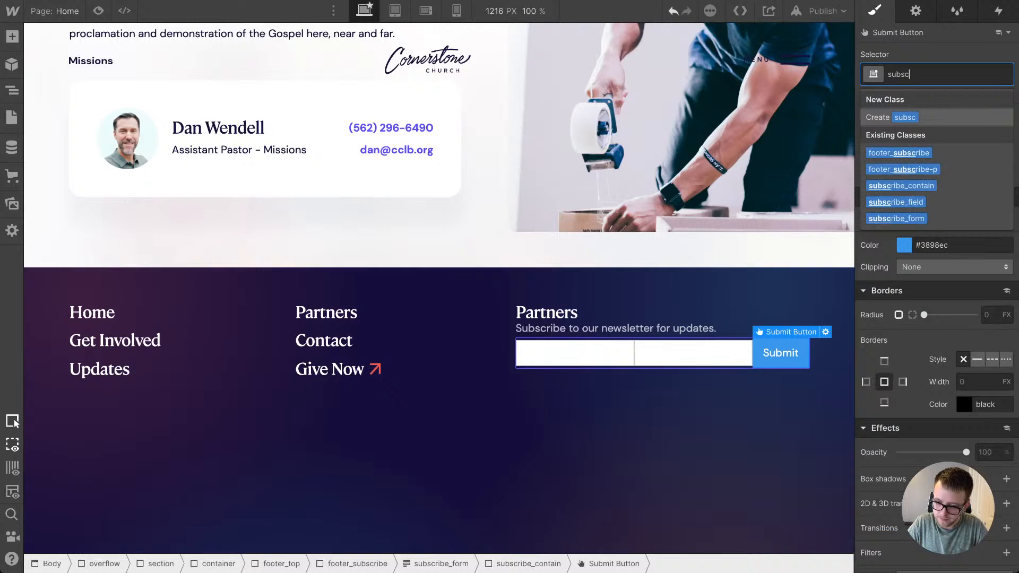
pyautogui.write('ribe_button')
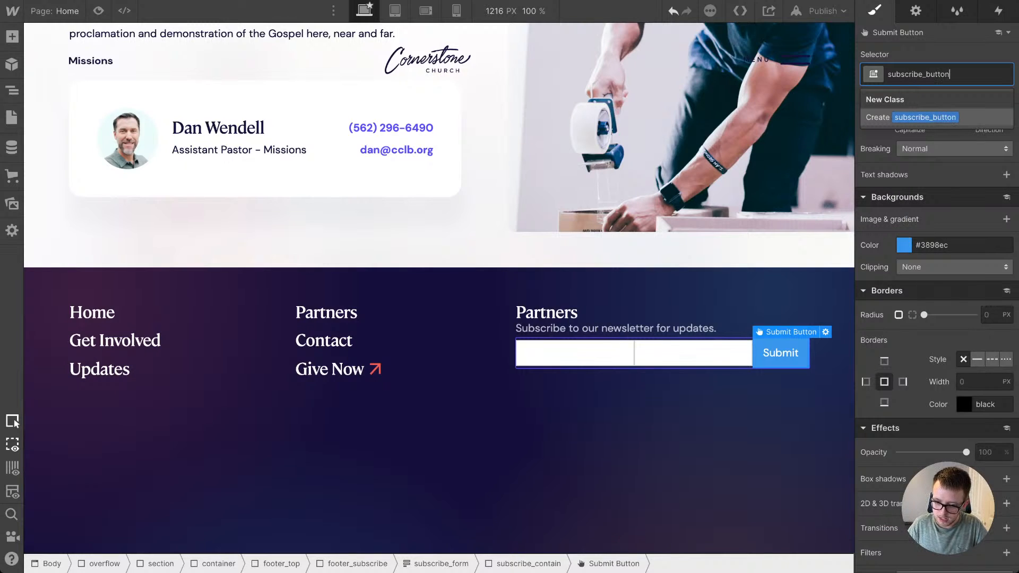
pyautogui.press('Return')
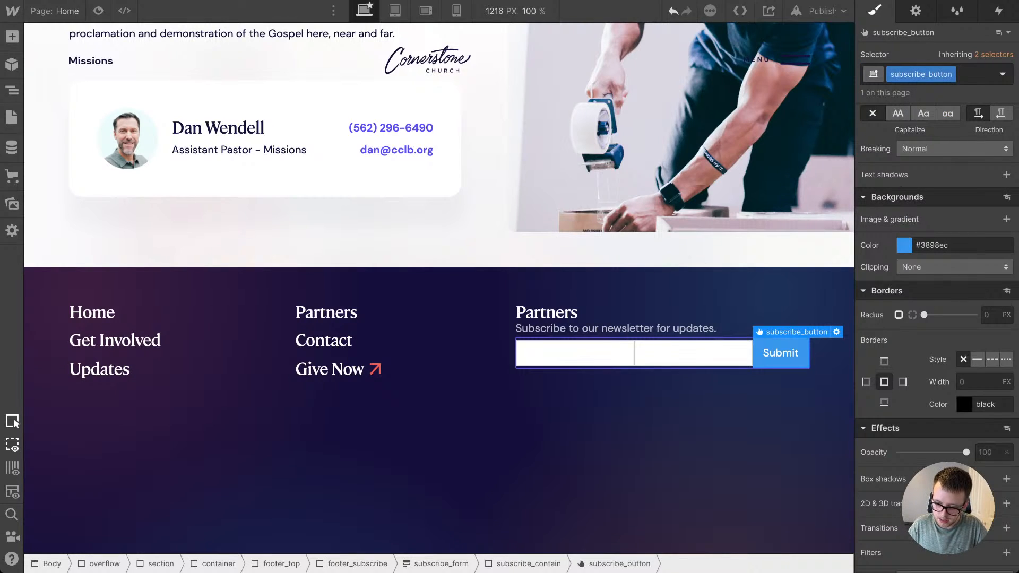
pyautogui.click(927, 458)
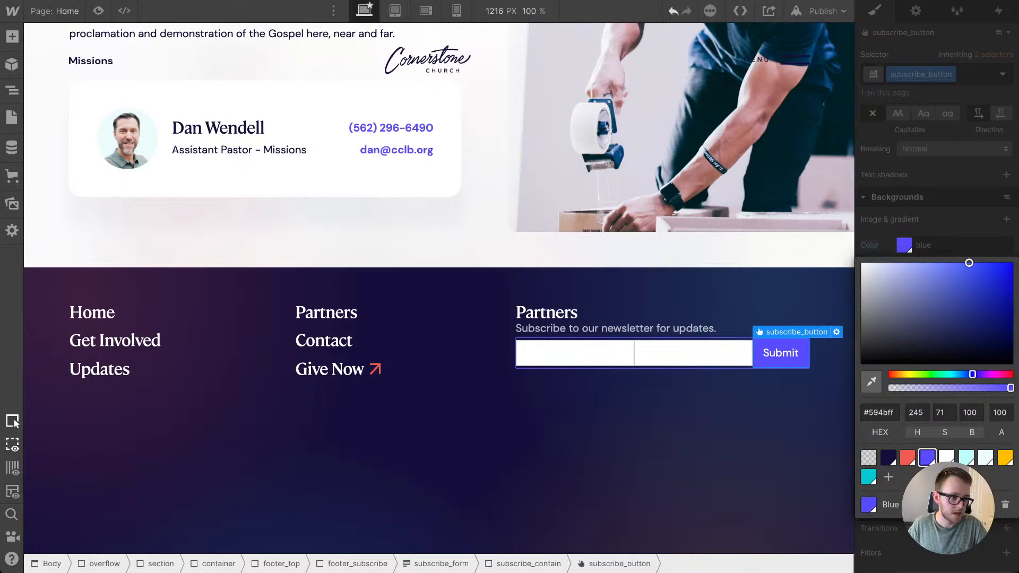
pyautogui.press('Escape')
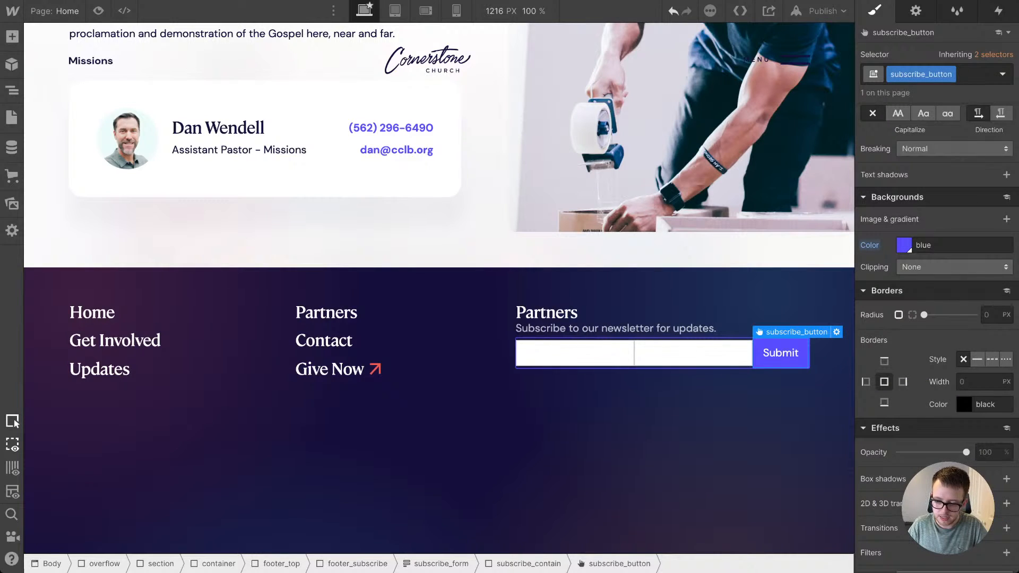
# Step: Try a 50% corner radius on the subscribe_button class
pyautogui.scroll(-1, 902, 535)
pyautogui.click(990, 278)
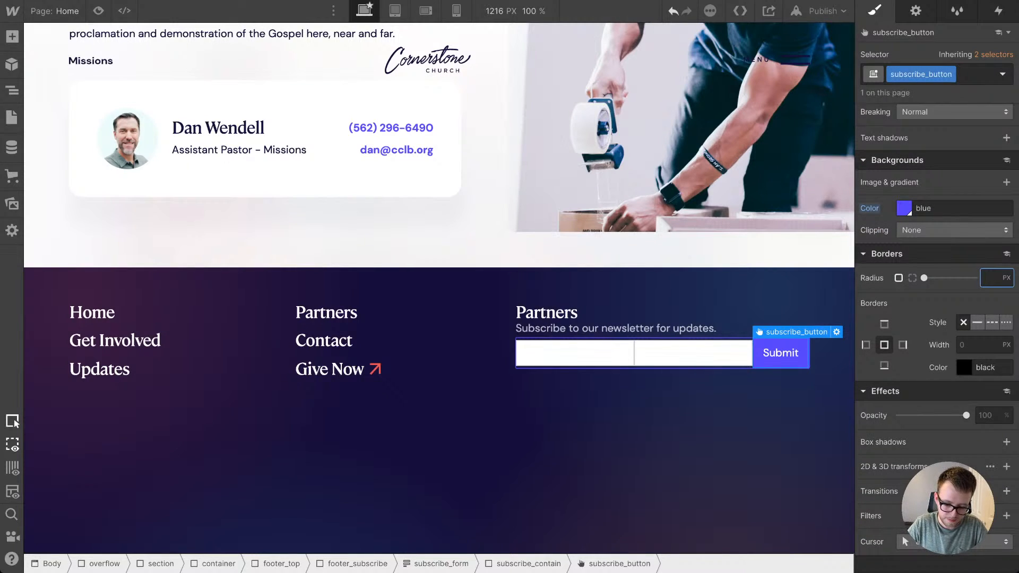
pyautogui.write('1')
pyautogui.press('BackSpace')
pyautogui.write('50%')
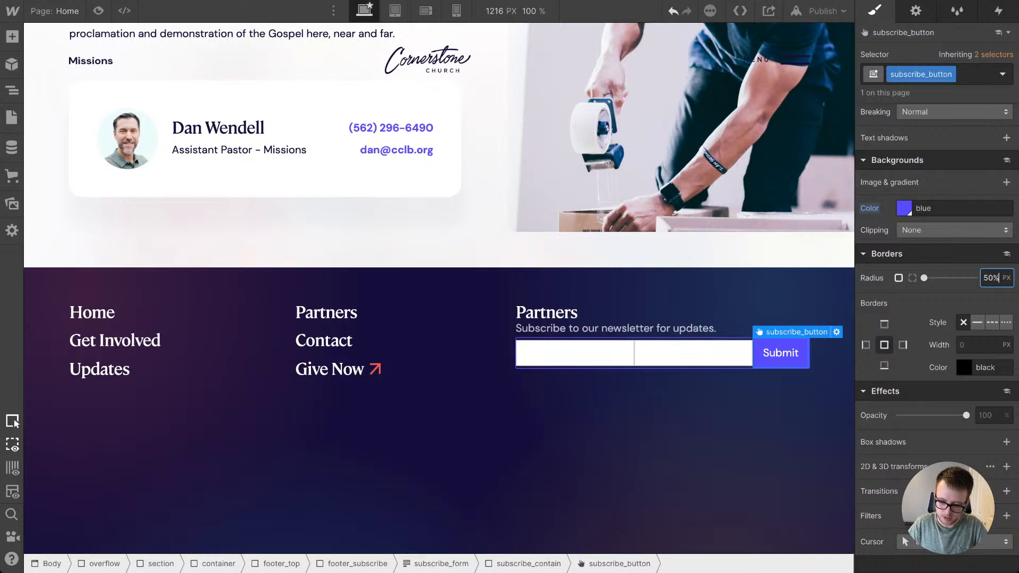
pyautogui.press('Return')
# Step: Set the corner radius of subscribe_button to 100 vw for a pill shape
pyautogui.press('BackSpace')
pyautogui.press('BackSpace')
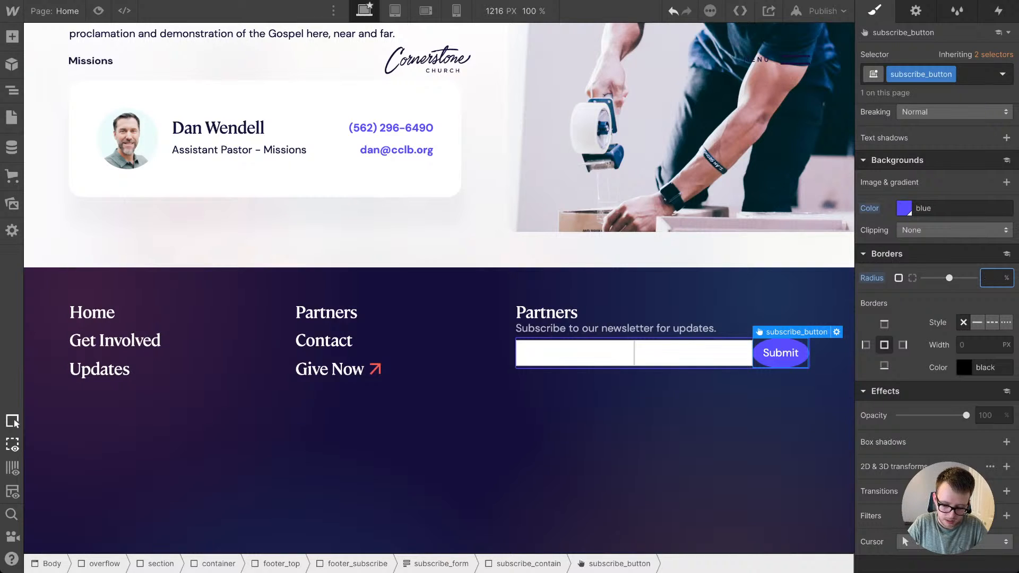
pyautogui.write('100vw')
pyautogui.press('Return')
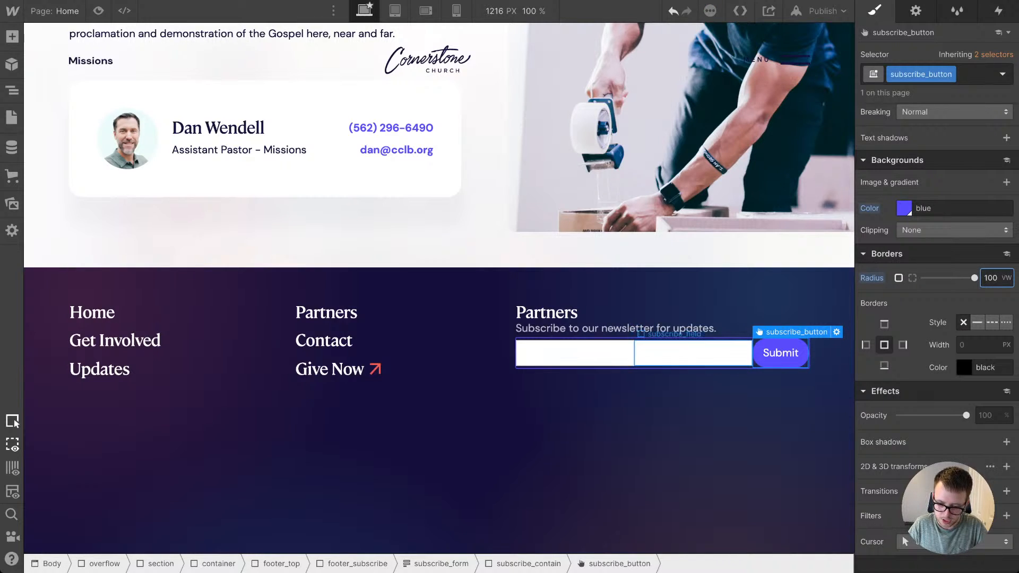
pyautogui.click(637, 312)
pyautogui.click(780, 353)
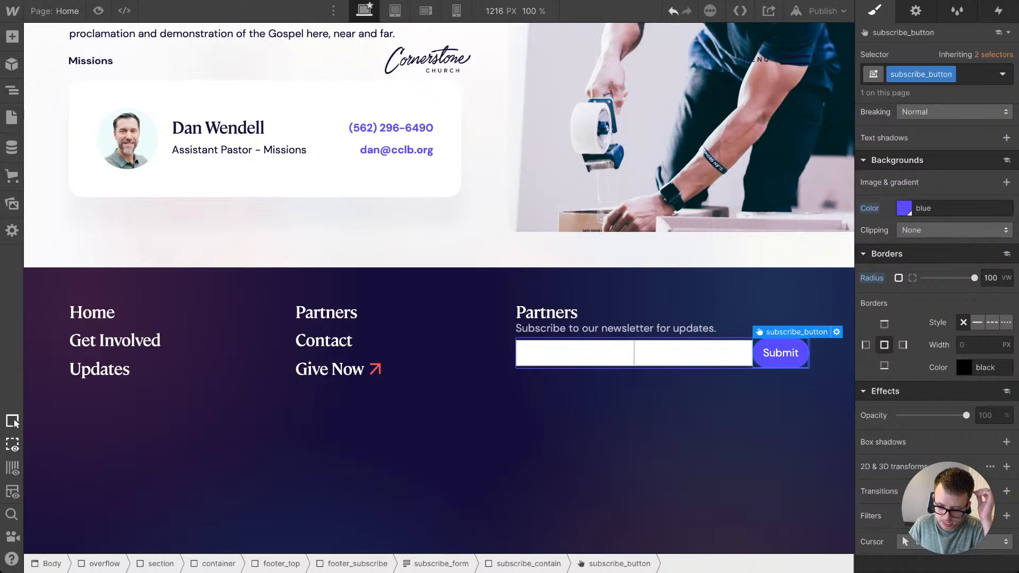
pyautogui.click(711, 411)
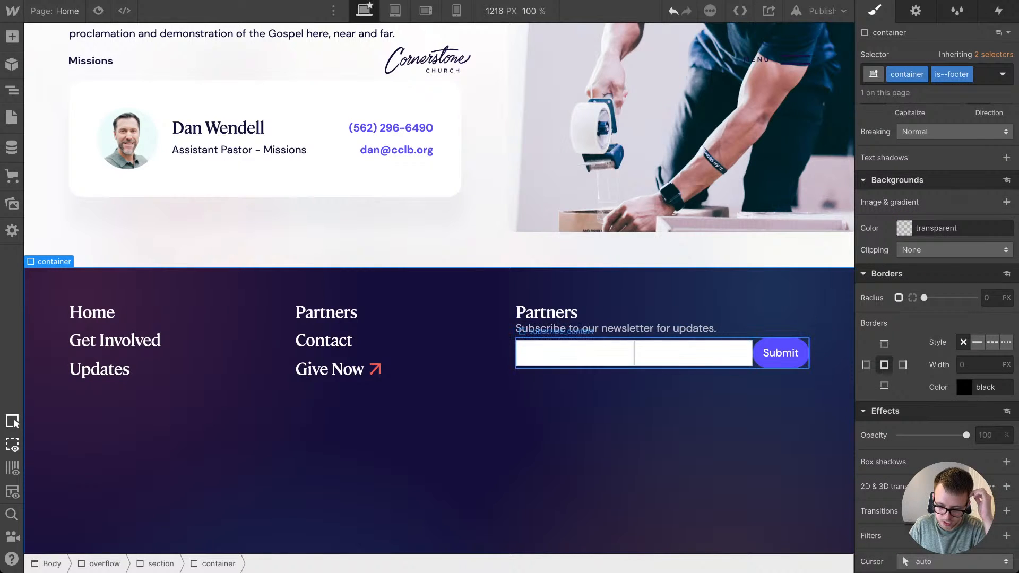
# Step: Set the corner radius of subscribe_contain to 100 vw to match the pill-shaped button
pyautogui.click(690, 354)
pyautogui.press('Up')
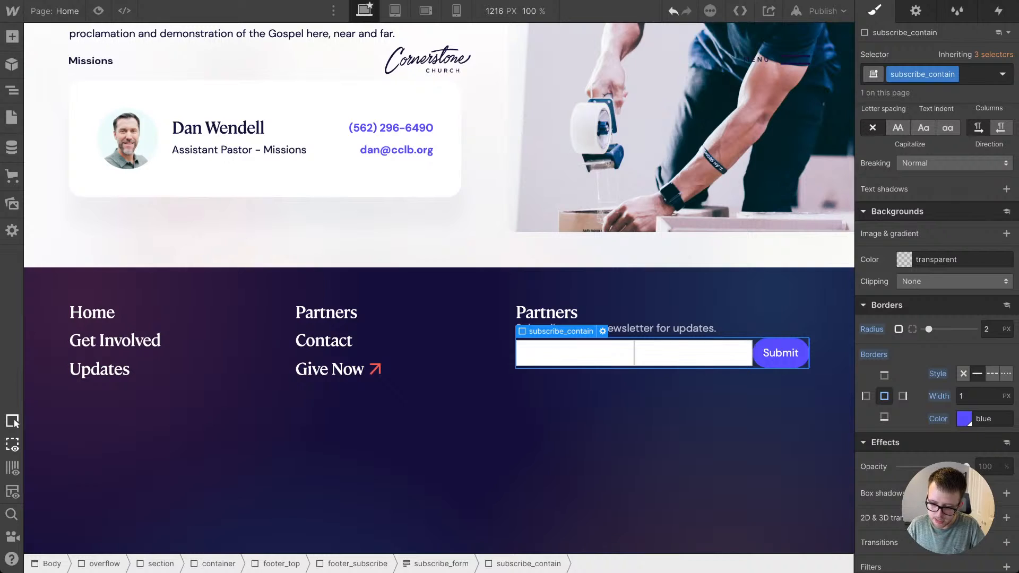
pyautogui.click(990, 329)
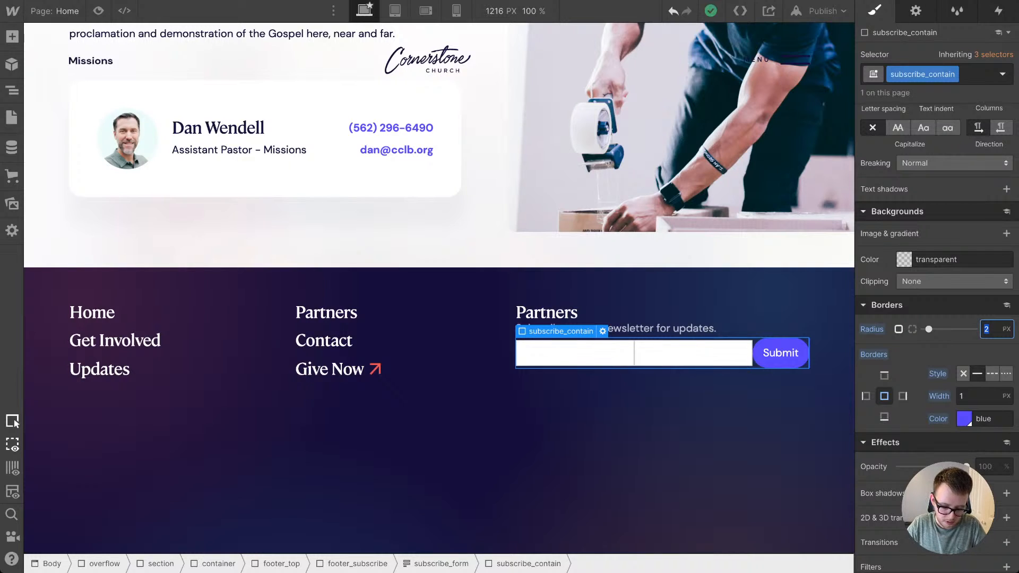
pyautogui.write('100vw')
pyautogui.press('Return')
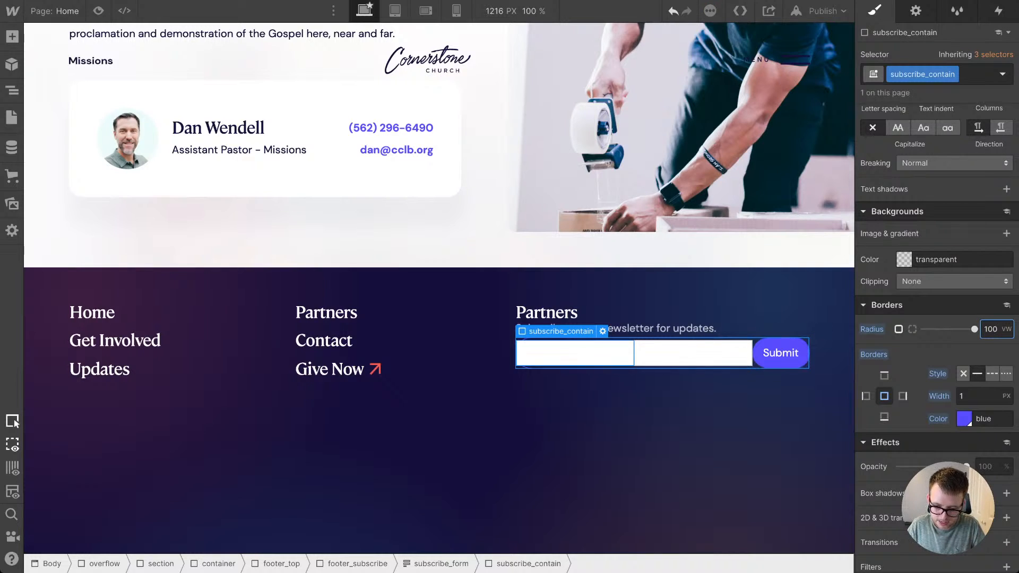
pyautogui.click(743, 435)
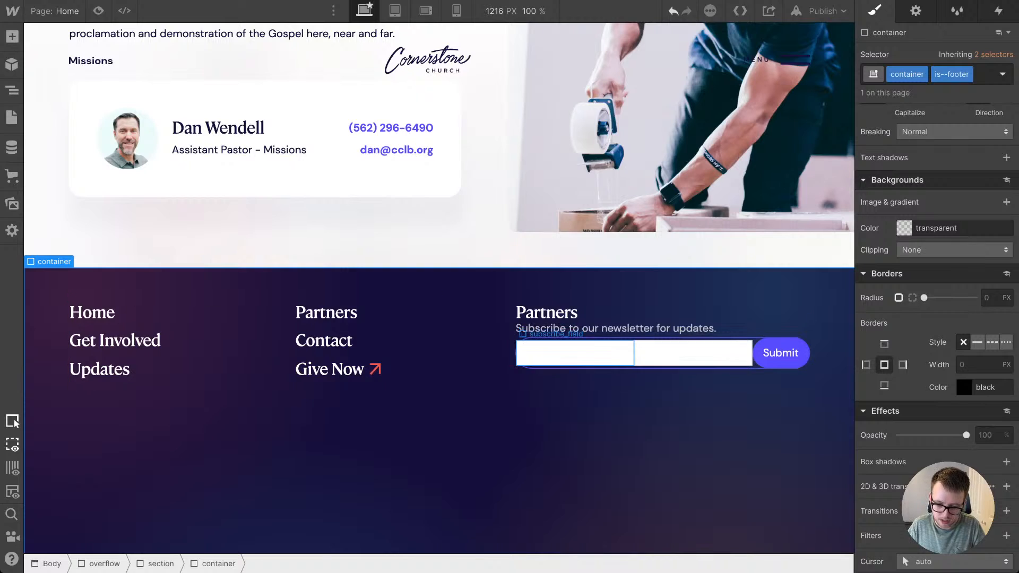
# Step: Give the subscribe_field class a transparent background and a 0 px border width
pyautogui.click(575, 353)
pyautogui.click(904, 208)
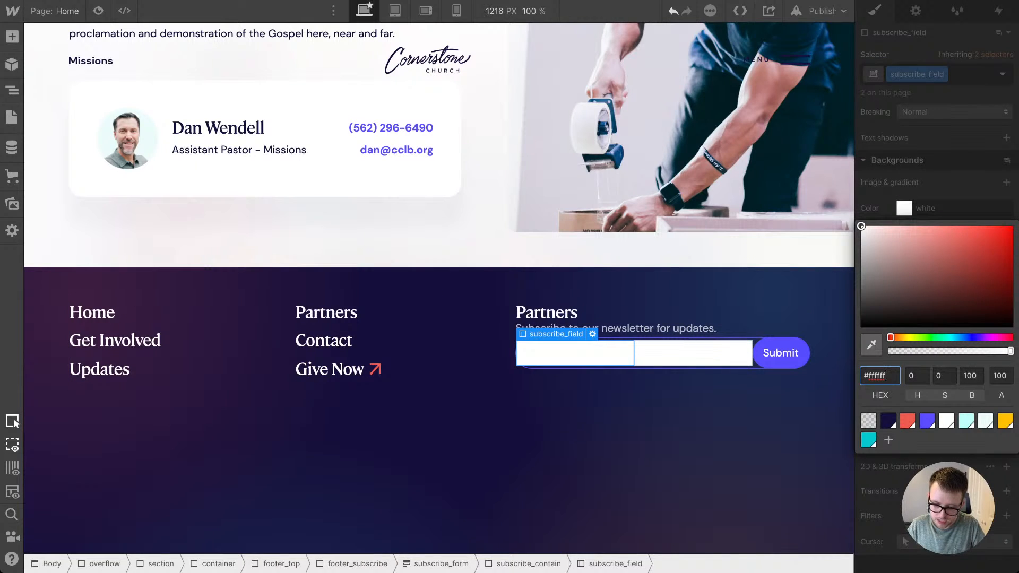
pyautogui.click(868, 421)
pyautogui.press('Escape')
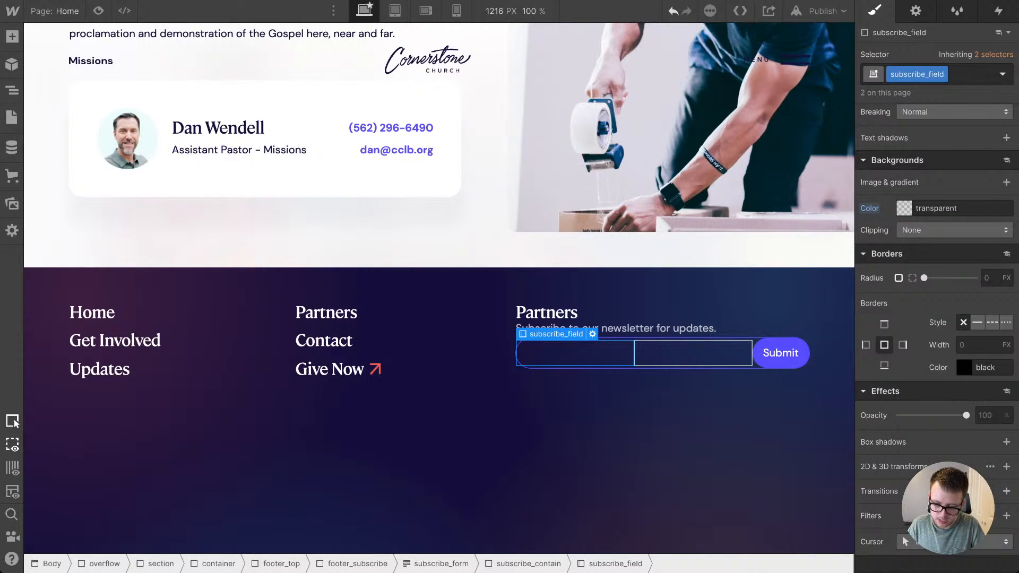
pyautogui.click(977, 345)
pyautogui.write('0px')
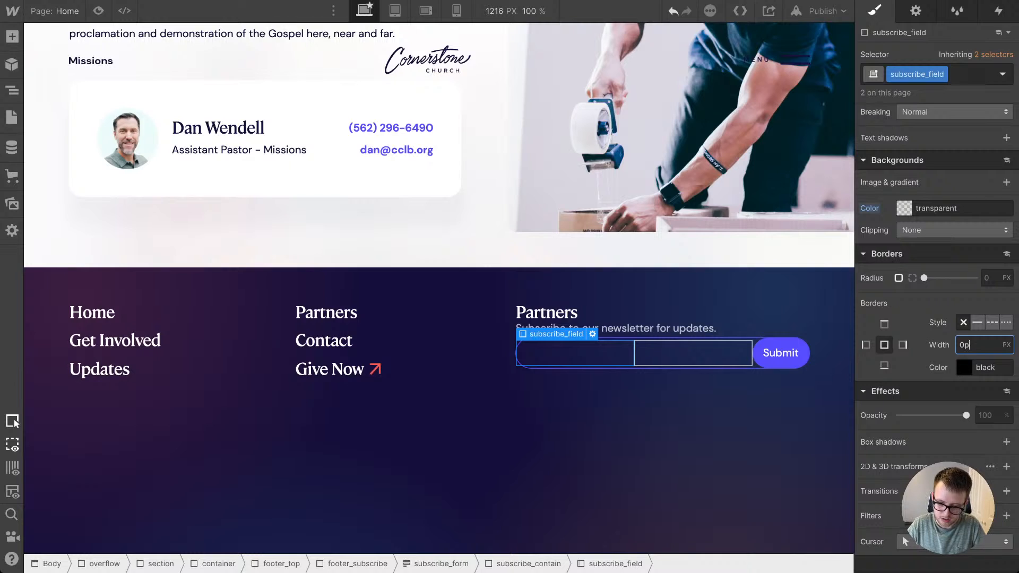
pyautogui.press('Return')
pyautogui.click(693, 353)
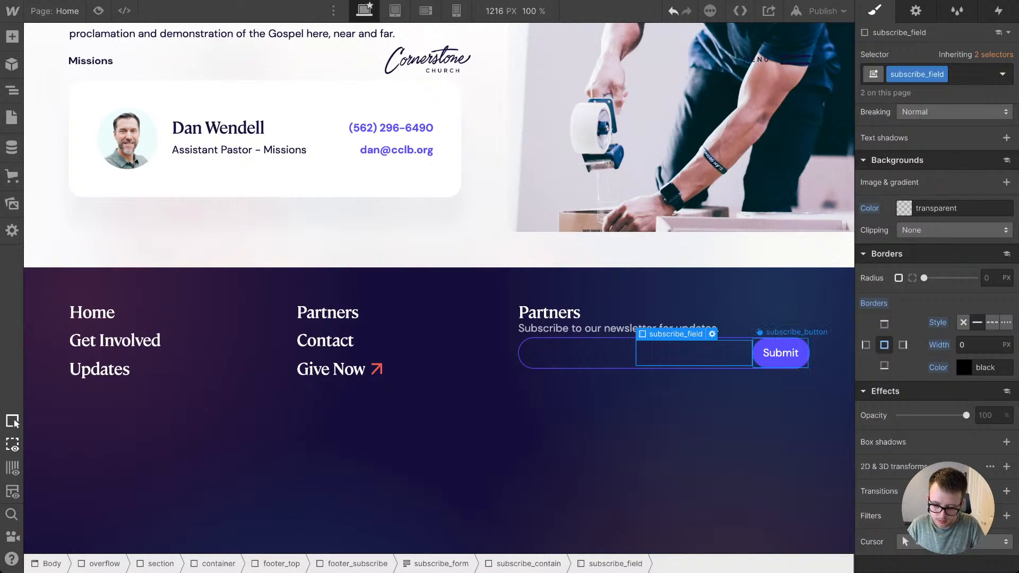
# Step: Change the newsletter form button's text to "Subscribe"
pyautogui.doubleClick(780, 353)
pyautogui.write('Subscribe')
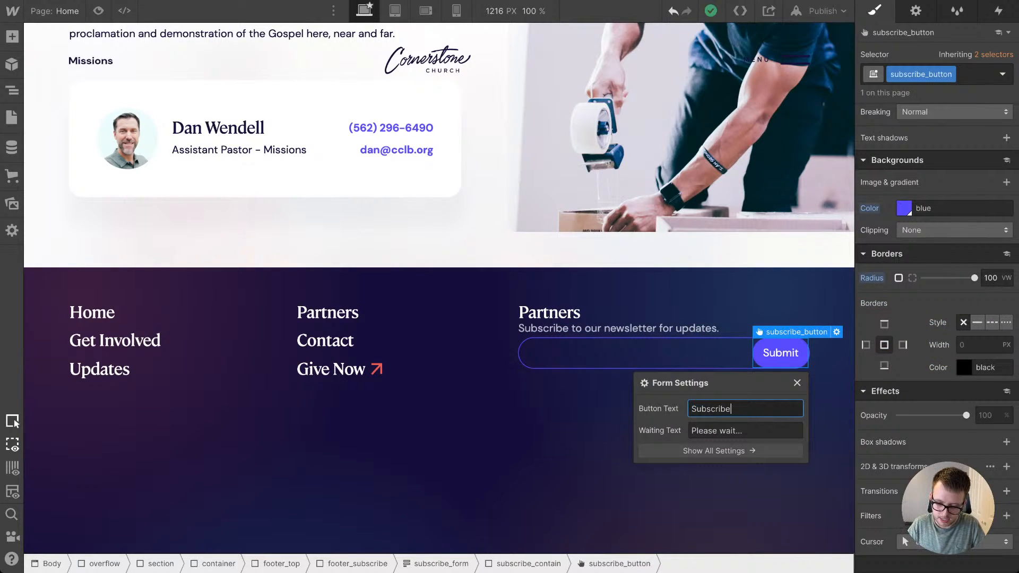
pyautogui.press('Return')
pyautogui.press('Escape')
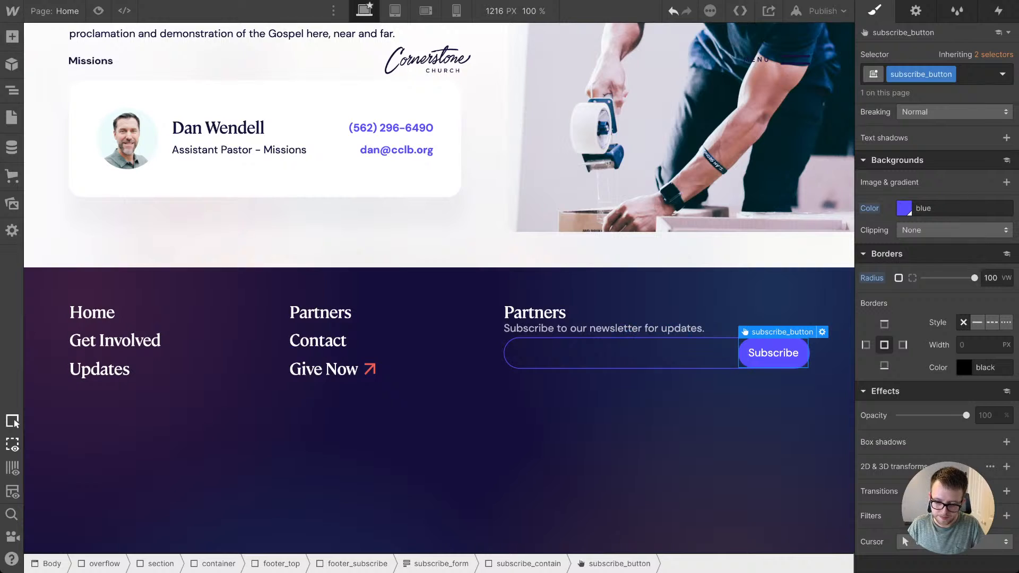
# Step: Give the form's Name field the placeholder "Full Name*" and make it required
pyautogui.click(680, 353)
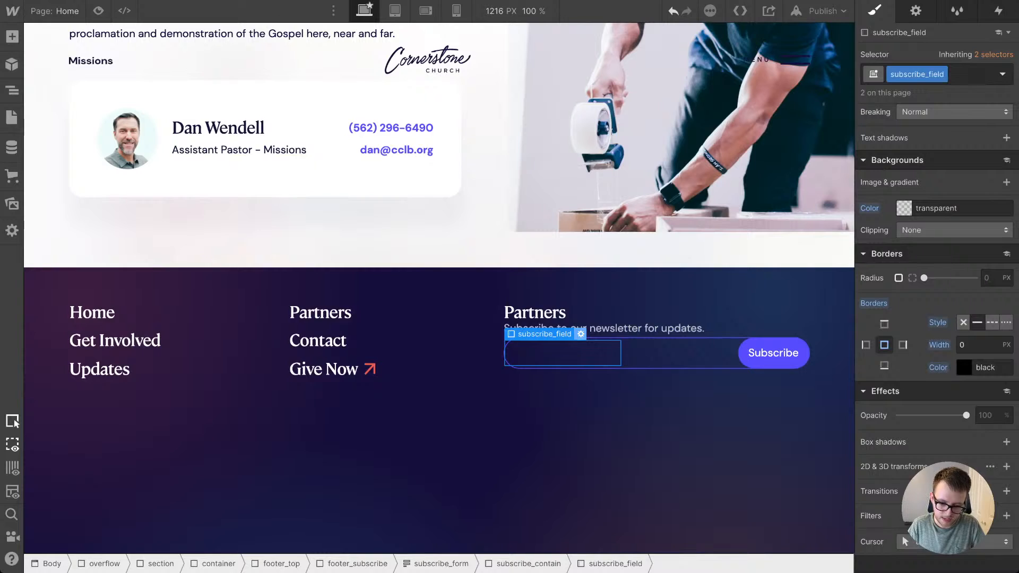
pyautogui.click(581, 334)
pyautogui.click(622, 429)
pyautogui.write('Full Name*')
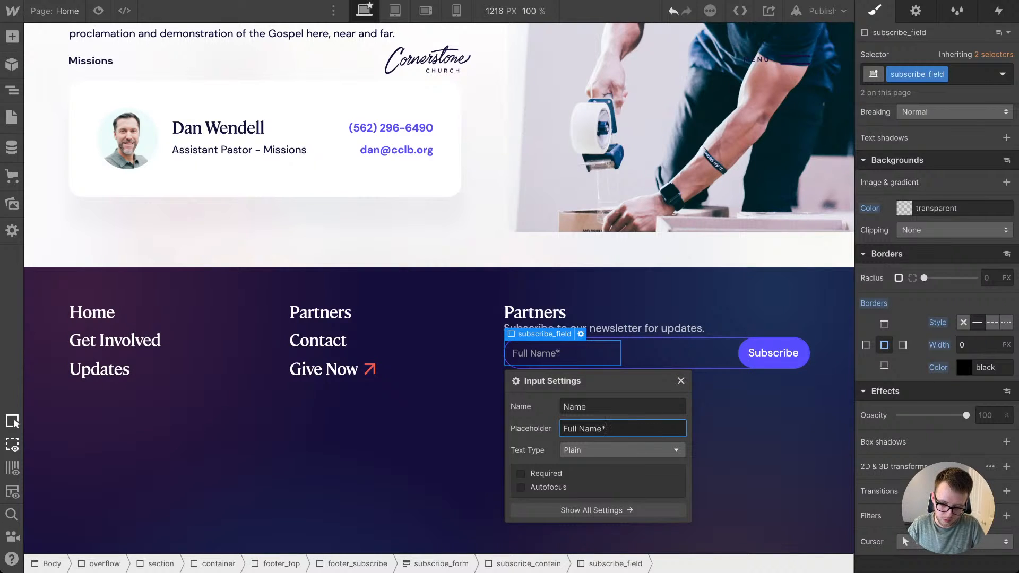
pyautogui.click(521, 474)
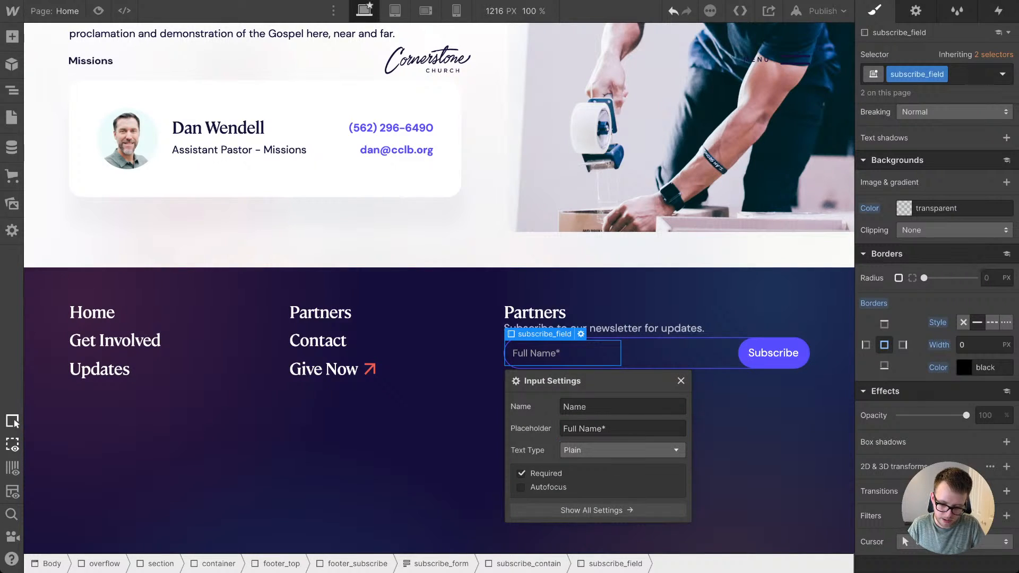
pyautogui.press('Escape')
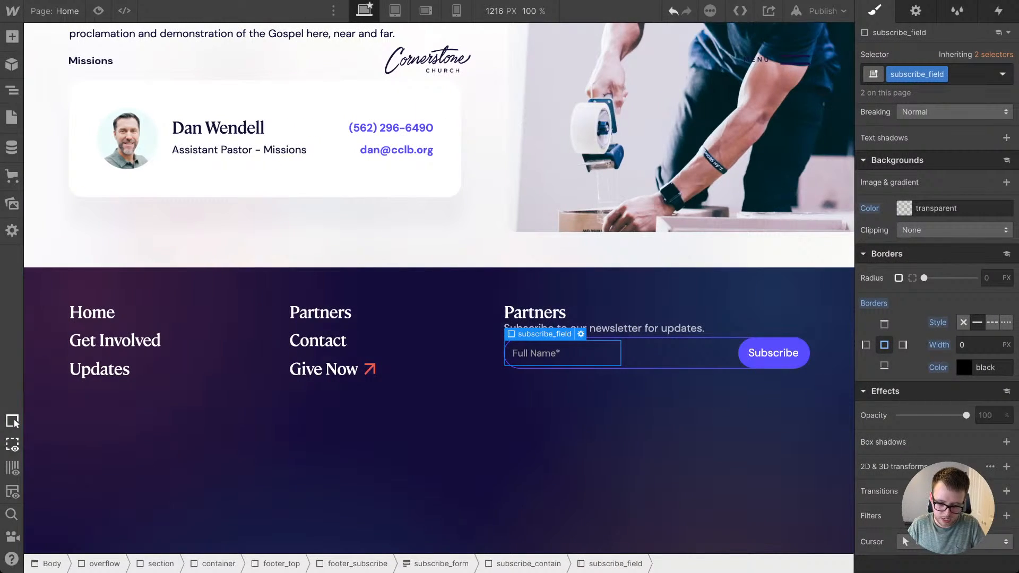
# Step: Give the form's Email field the placeholder "Email Address*"
pyautogui.click(701, 353)
pyautogui.click(698, 334)
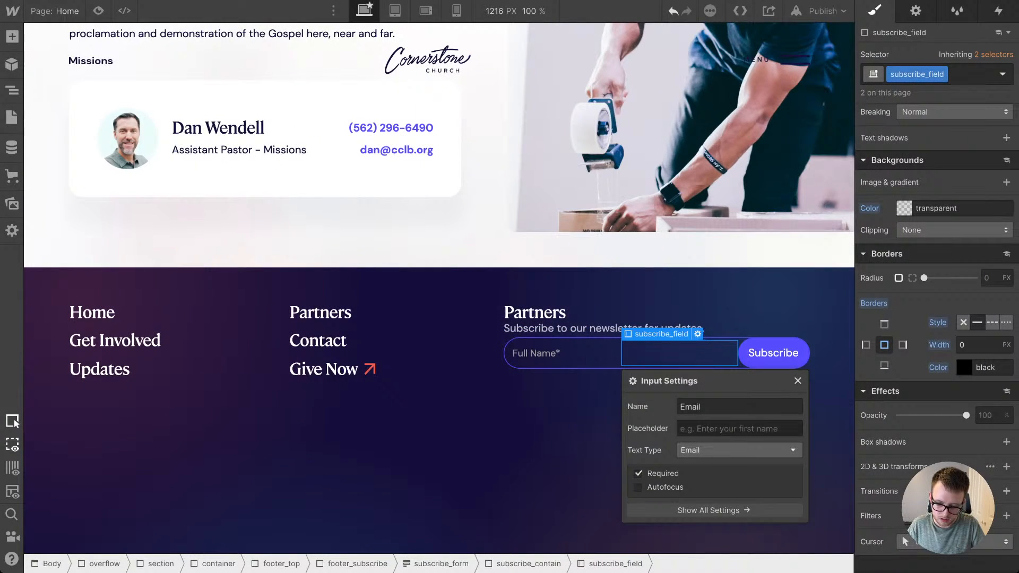
pyautogui.click(739, 428)
pyautogui.write('Email Address*')
pyautogui.click(557, 446)
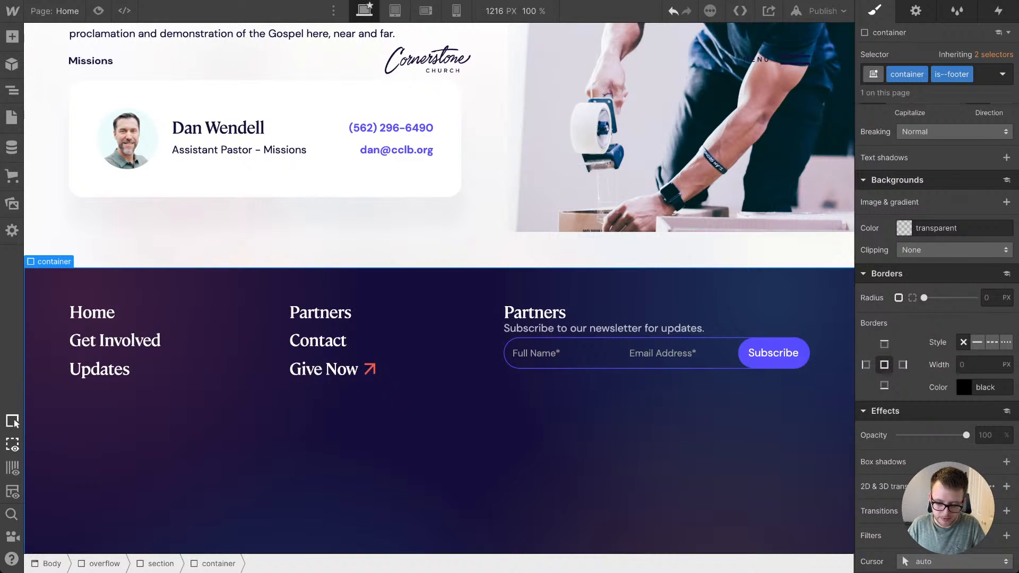
# Step: Add top padding to subscribe_form, trying 2 em and reducing it to 0.9 em
pyautogui.click(562, 353)
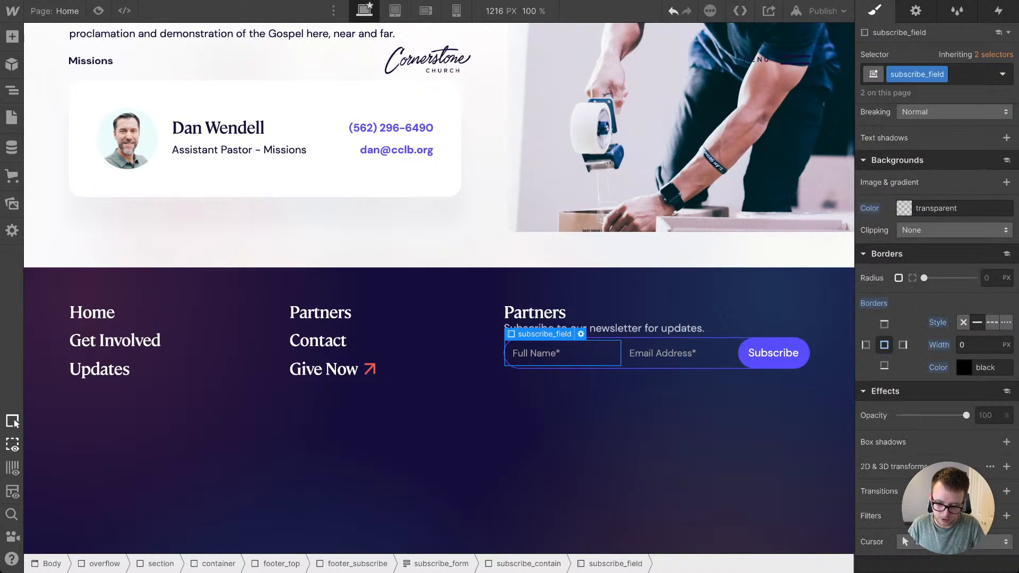
pyautogui.press('Up')
pyautogui.press('Up')
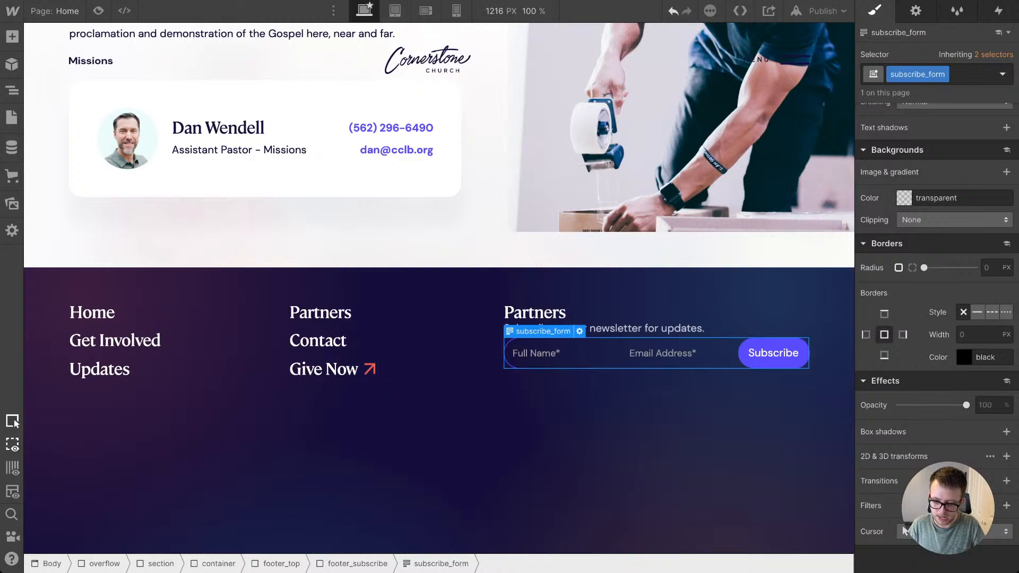
pyautogui.scroll(10, 904, 531)
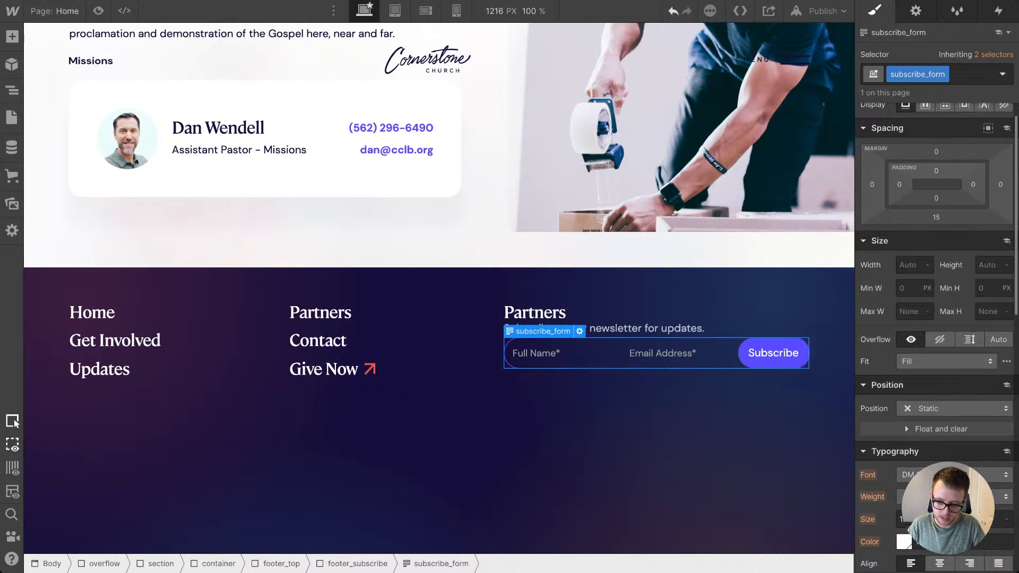
pyautogui.click(936, 170)
pyautogui.write('2em')
pyautogui.press('Return')
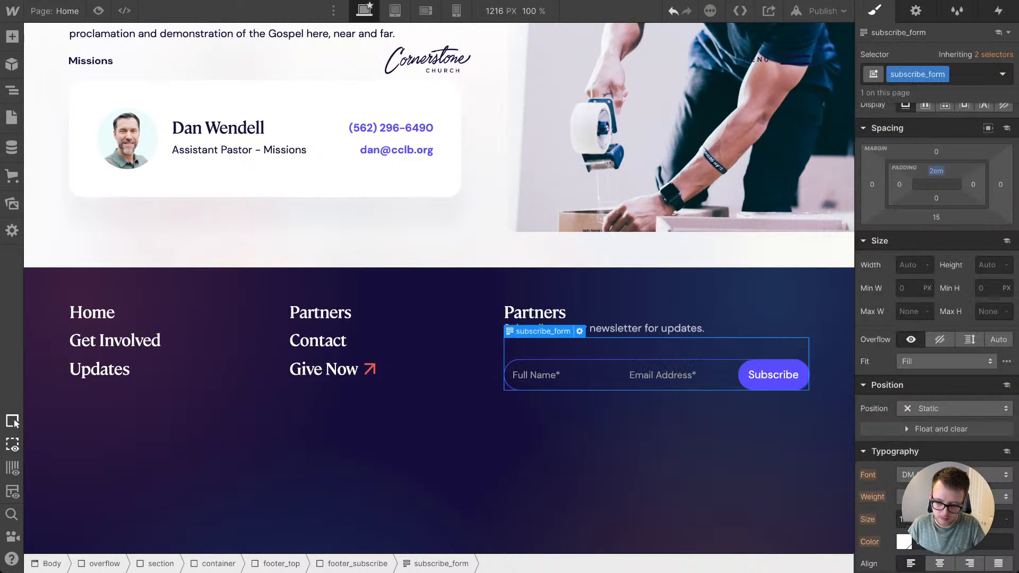
pyautogui.moveTo(936, 171); pyautogui.dragTo(936, 176)
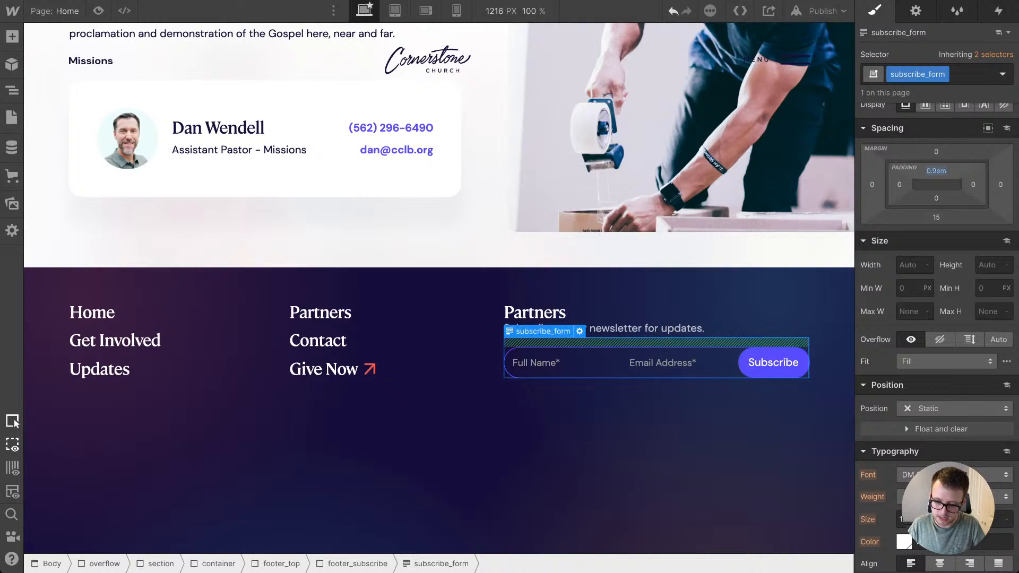
# Step: Remove the bottom margin of subscribe_form by setting it to 0
pyautogui.click(936, 217)
pyautogui.write('0em')
pyautogui.press('Return')
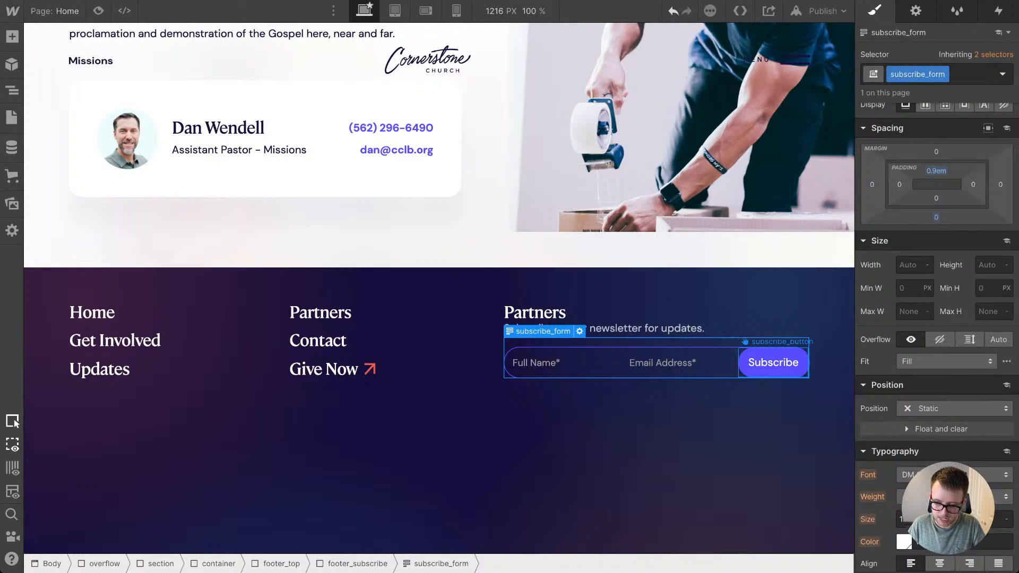
# Step: Set the left padding of subscribe_button to 2 em and fine-tune it by eye
pyautogui.click(773, 362)
pyautogui.click(899, 250)
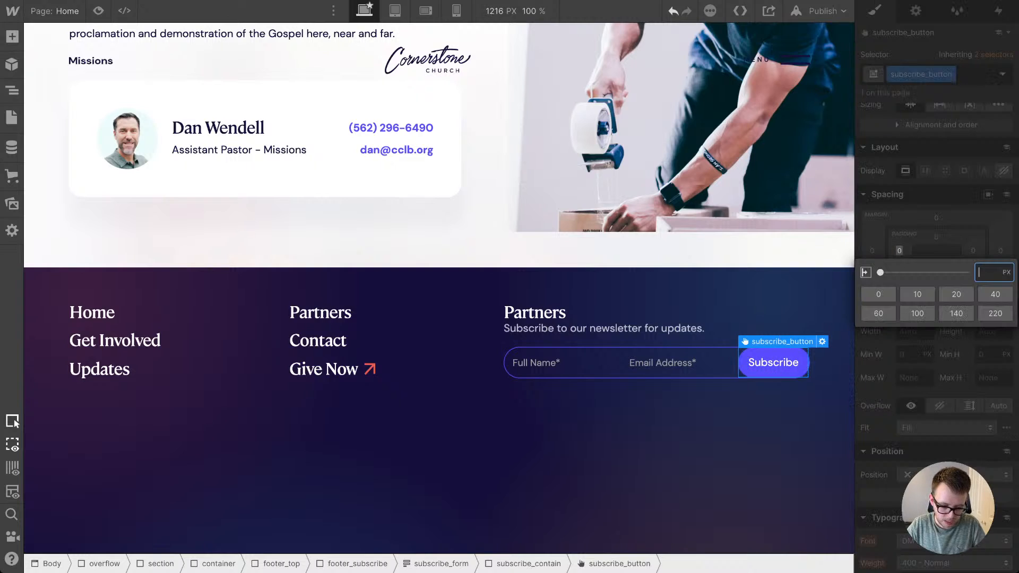
pyautogui.write('2.8')
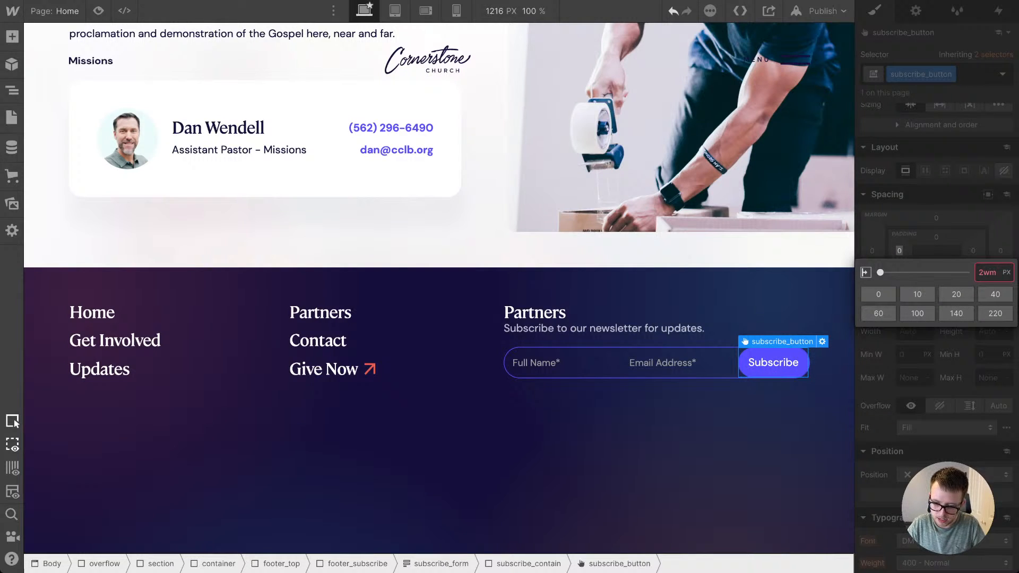
pyautogui.write('em')
pyautogui.press('Return')
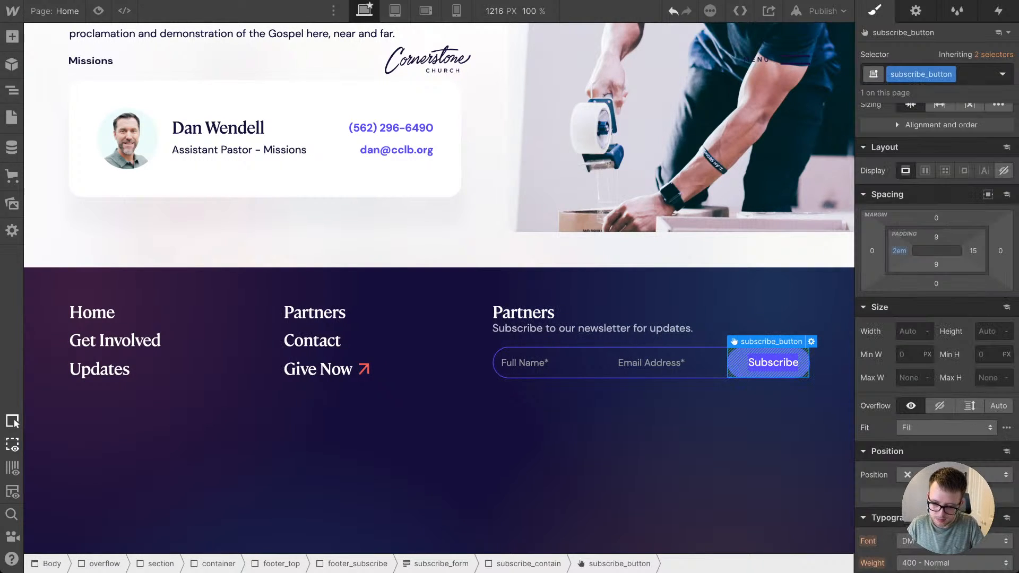
pyautogui.moveTo(898, 251)
pyautogui.mouseDown()
pyautogui.moveTo(936, 242)
pyautogui.moveTo(899, 251)
pyautogui.mouseUp()
# Step: Add the combo class is--2nd to the Email Address subscribe_field
pyautogui.click(552, 364)
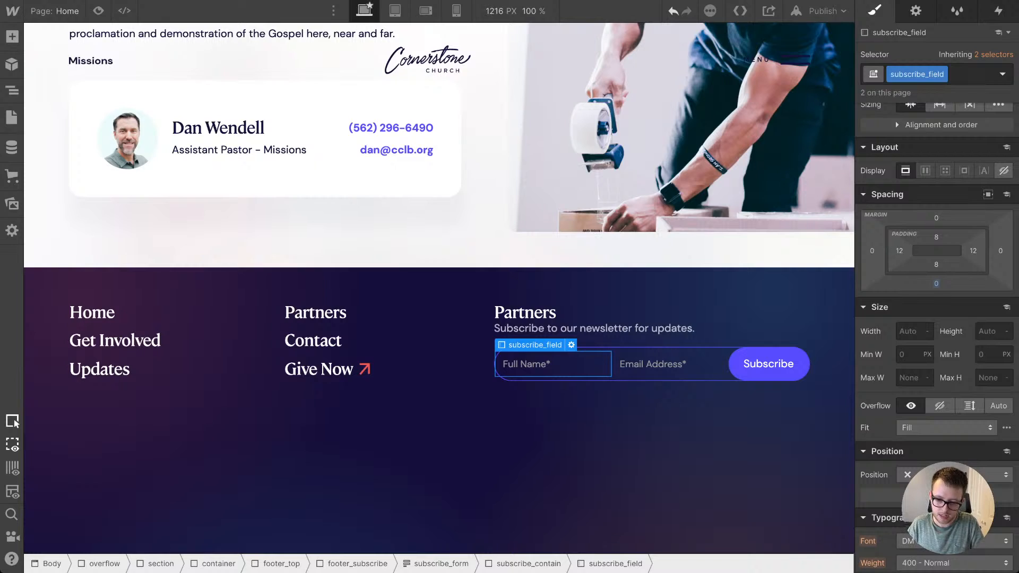
pyautogui.click(669, 364)
pyautogui.press('super+Return')
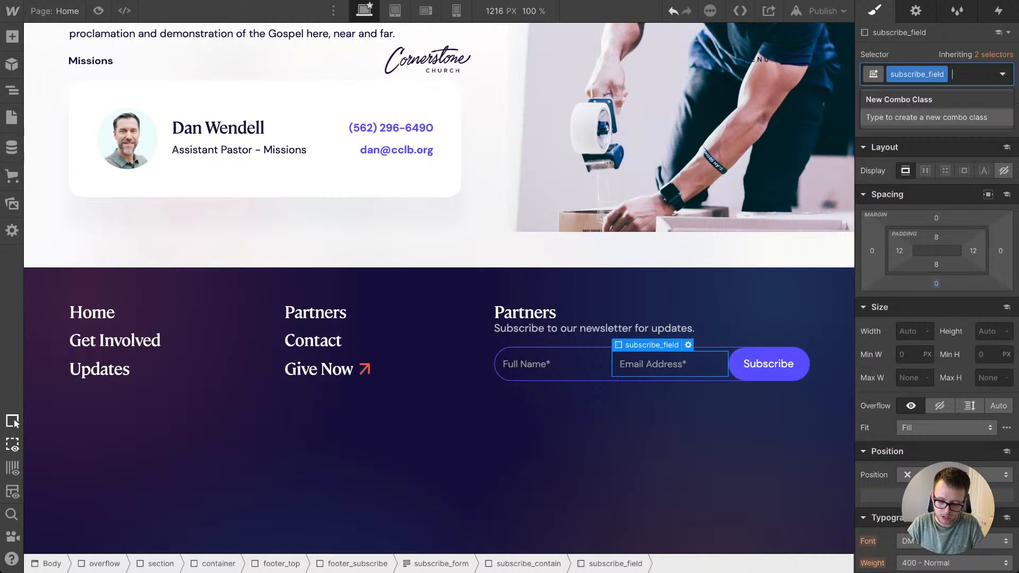
pyautogui.write('is--2')
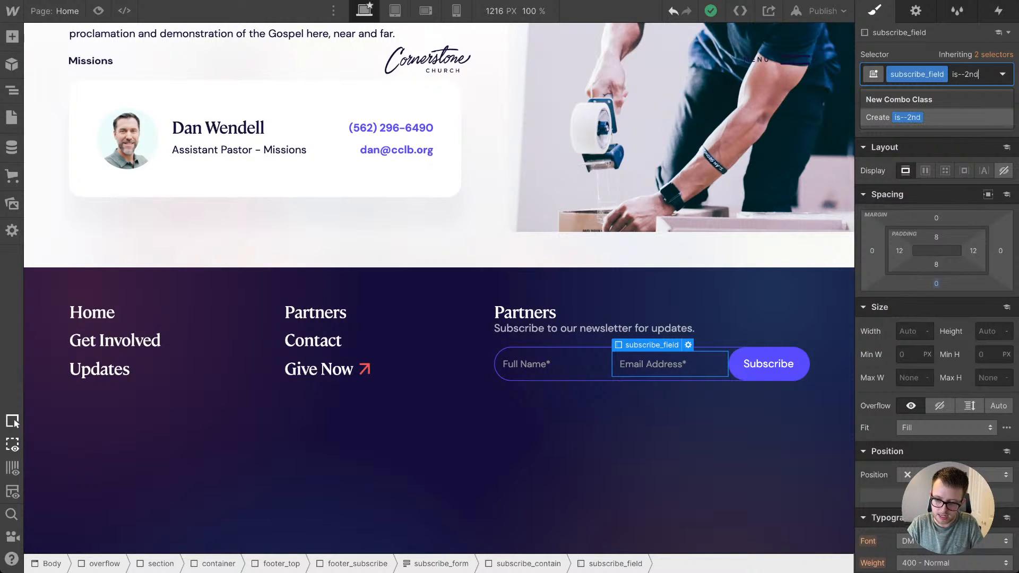
pyautogui.write('nd')
pyautogui.press('Return')
# Step: Give the is--2nd email field a 2 px left border in the light blue swatch color as a divider
pyautogui.scroll(-8, 936, 318)
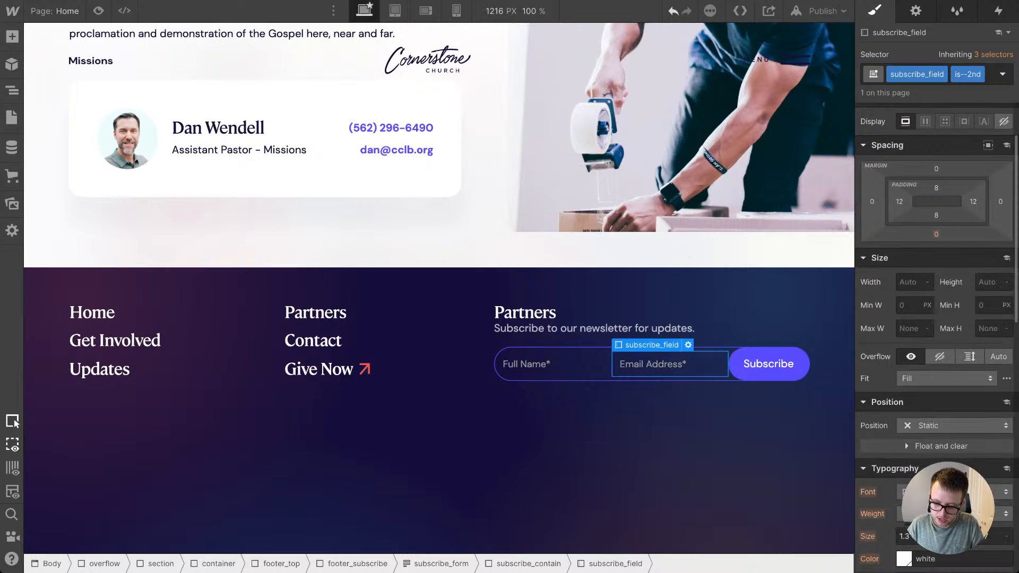
pyautogui.scroll(-4, 937, 319)
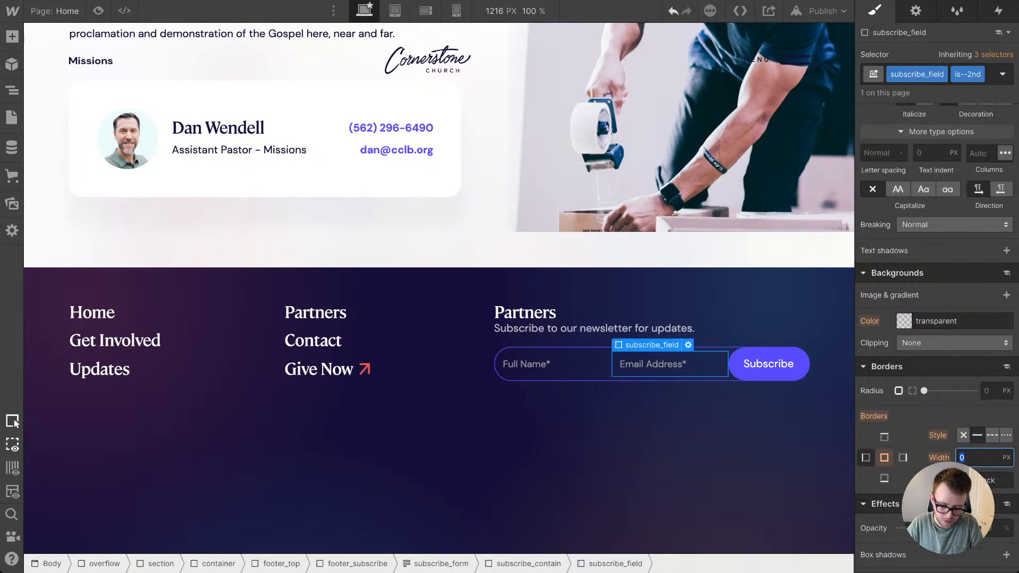
pyautogui.press('BackSpace')
pyautogui.click(964, 480)
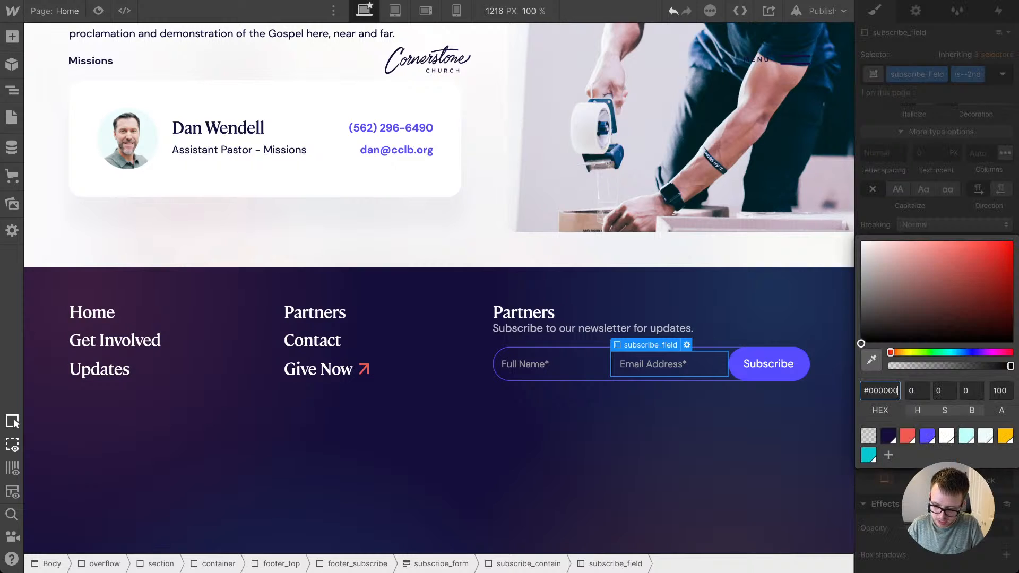
pyautogui.click(985, 436)
pyautogui.click(738, 451)
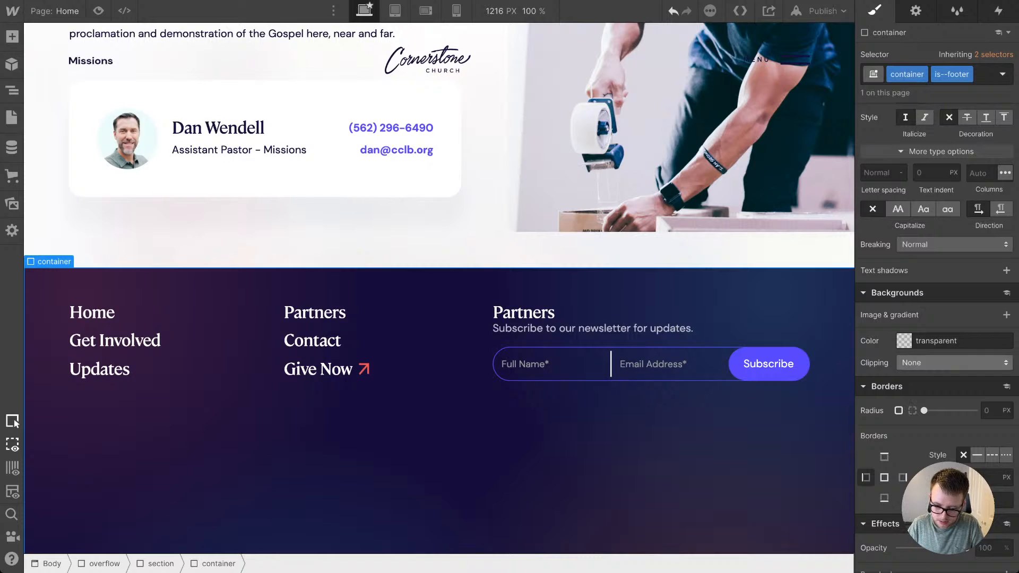
# Step: Change the email field's left border color to White at 36% opacity
pyautogui.click(670, 364)
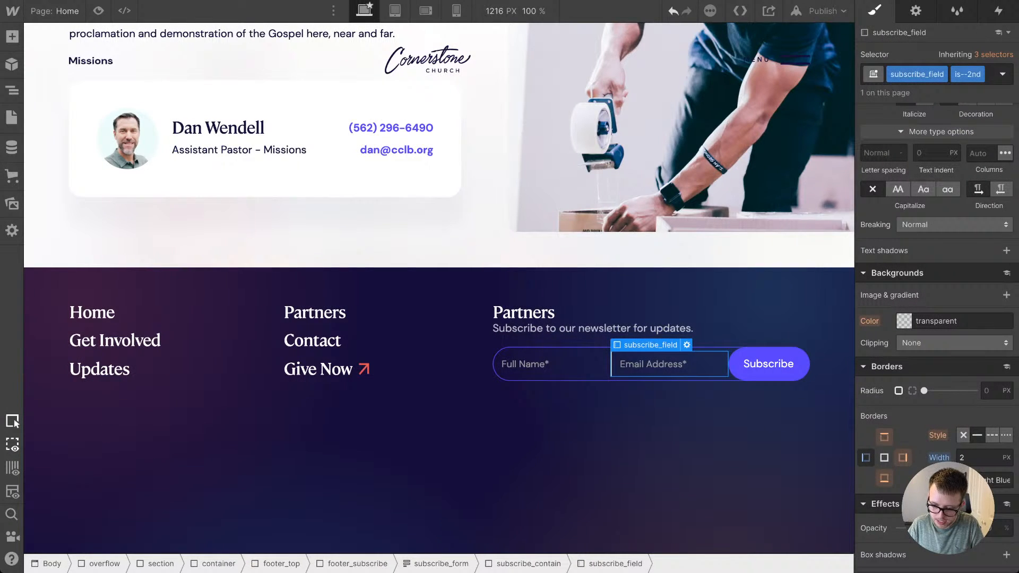
pyautogui.click(965, 480)
pyautogui.click(946, 407)
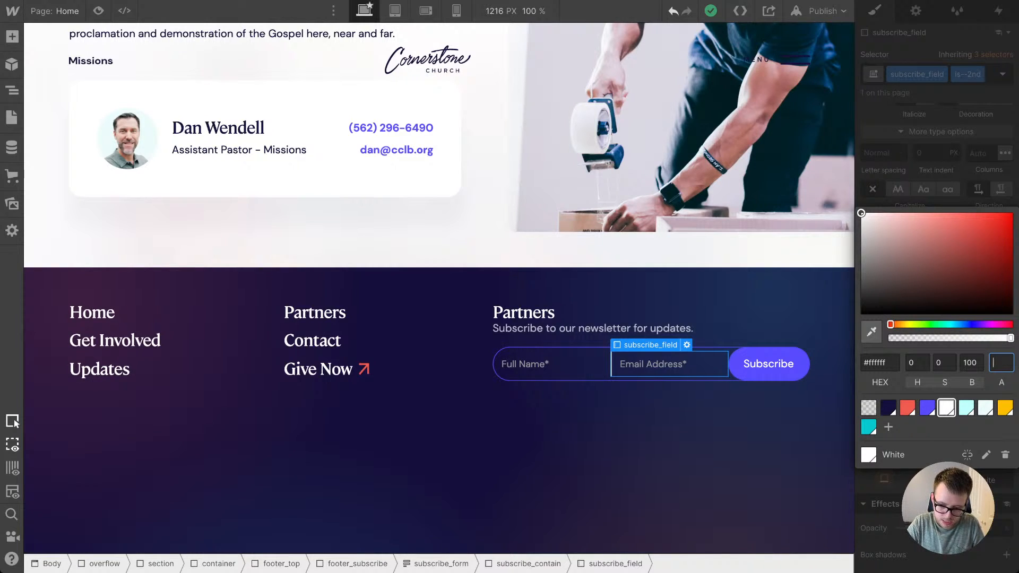
pyautogui.write('36')
pyautogui.press('Return')
pyautogui.click(663, 250)
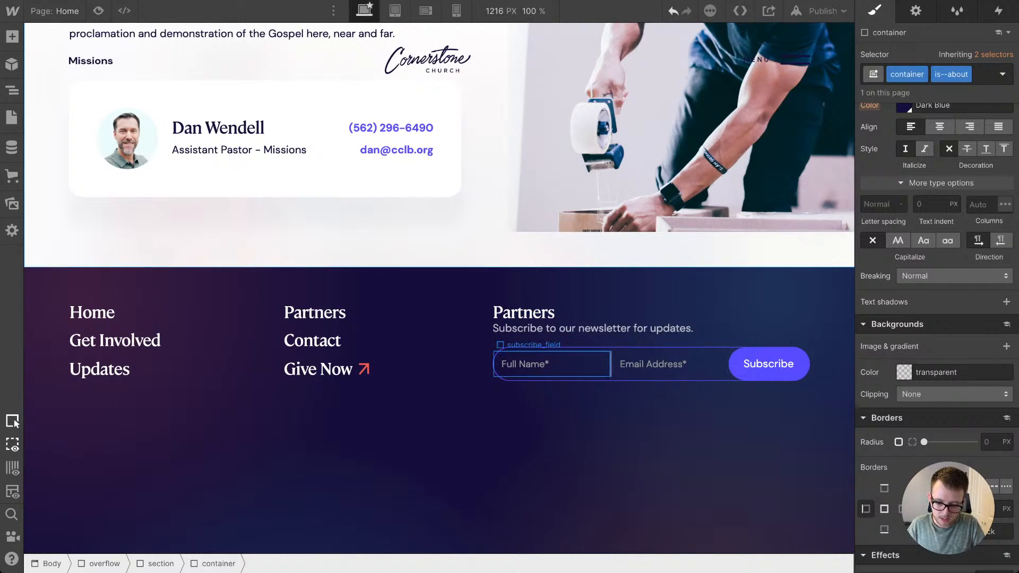
# Step: Set the subscribe_field padding to 1.5 em on the left and right and 0.4 em on the top and bottom
pyautogui.click(565, 364)
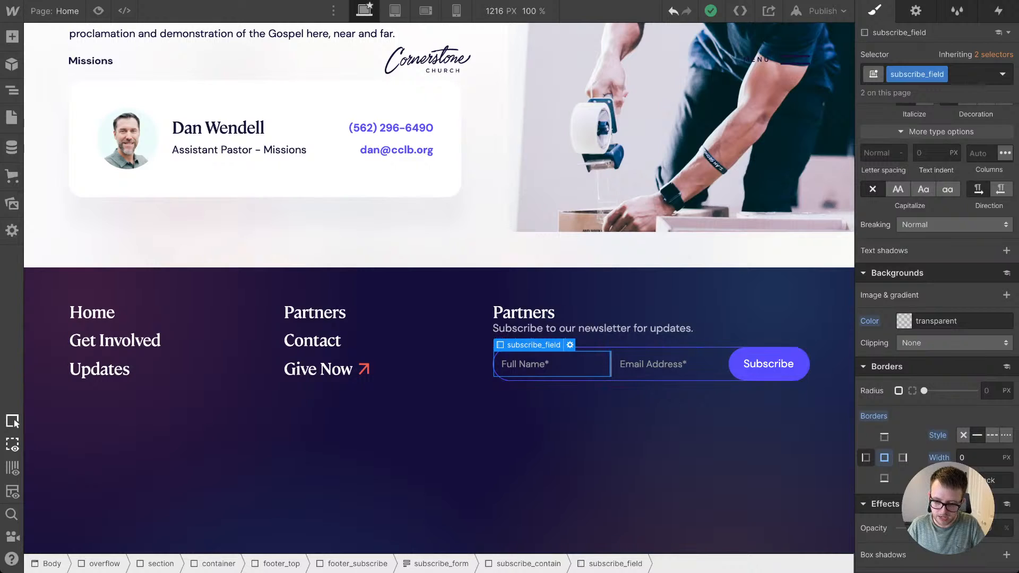
pyautogui.scroll(7, 936, 338)
pyautogui.scroll(4, 936, 281)
pyautogui.click(899, 282)
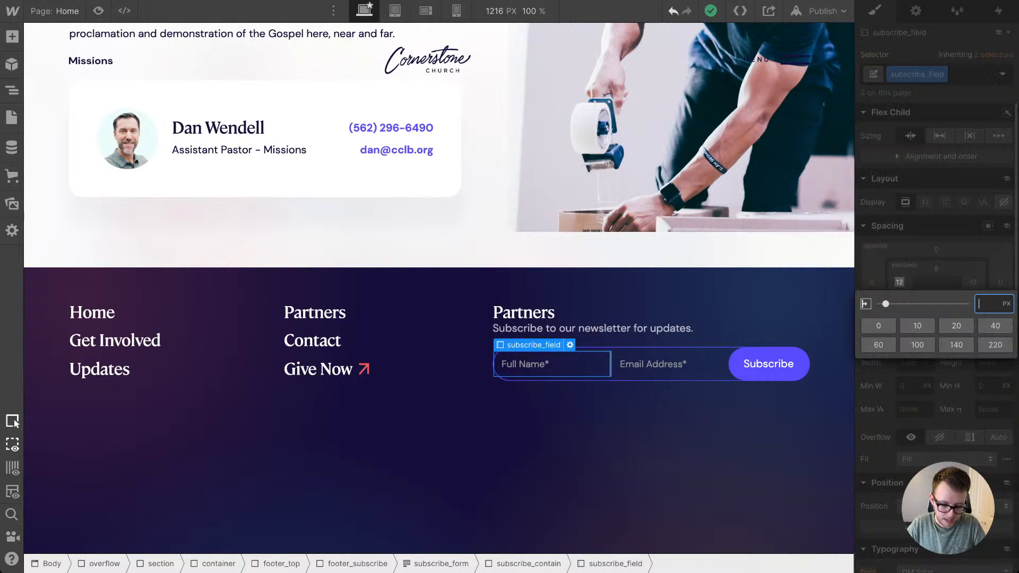
pyautogui.write('2em')
pyautogui.press('Return')
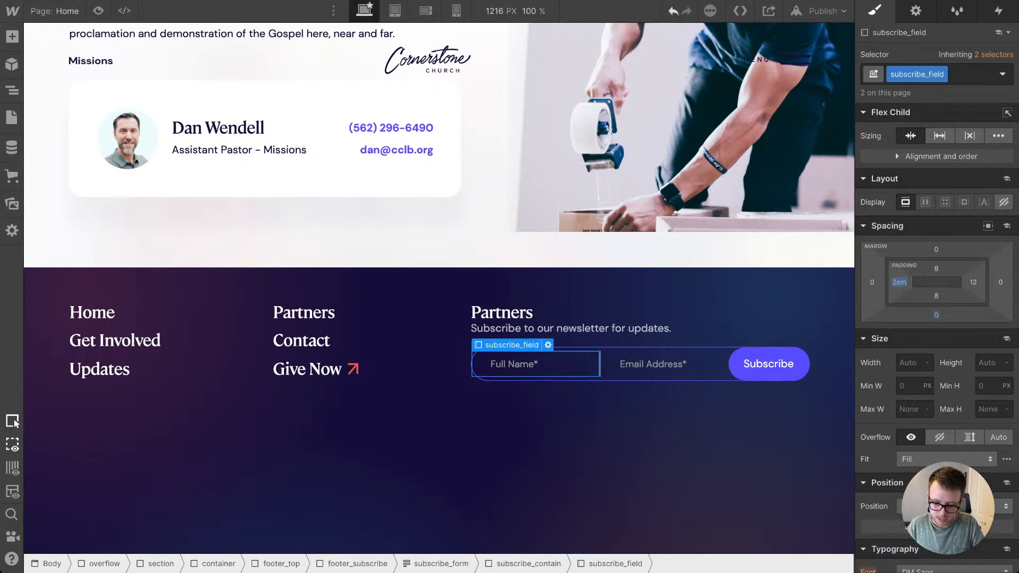
pyautogui.moveTo(899, 282); pyautogui.dragTo(936, 301)
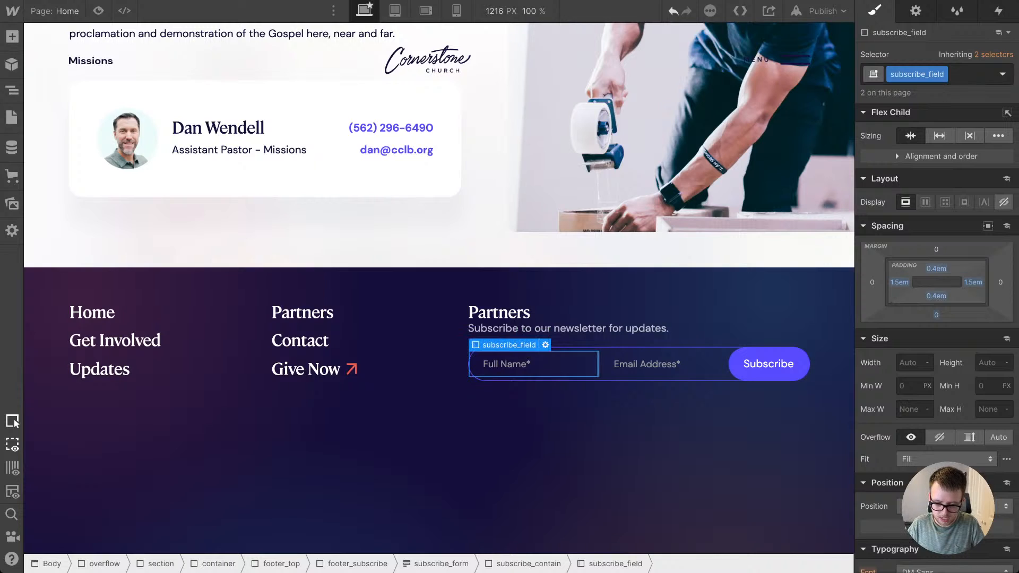
pyautogui.click(689, 449)
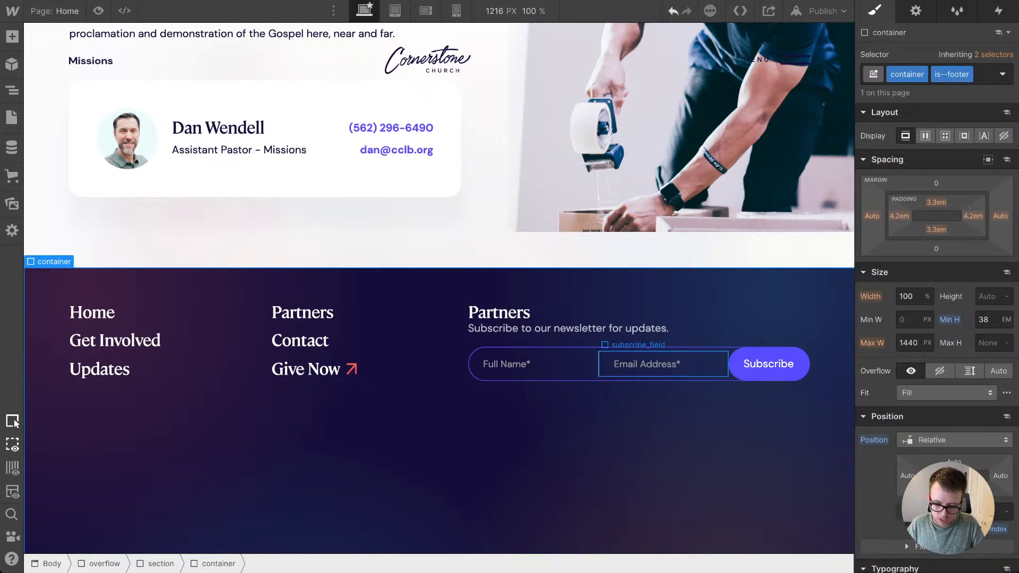
# Step: Increase the left border width of subscribe_contain in small increments to try to even out the pill outline
pyautogui.click(690, 378)
pyautogui.scroll(-3, 936, 329)
pyautogui.scroll(-6, 936, 297)
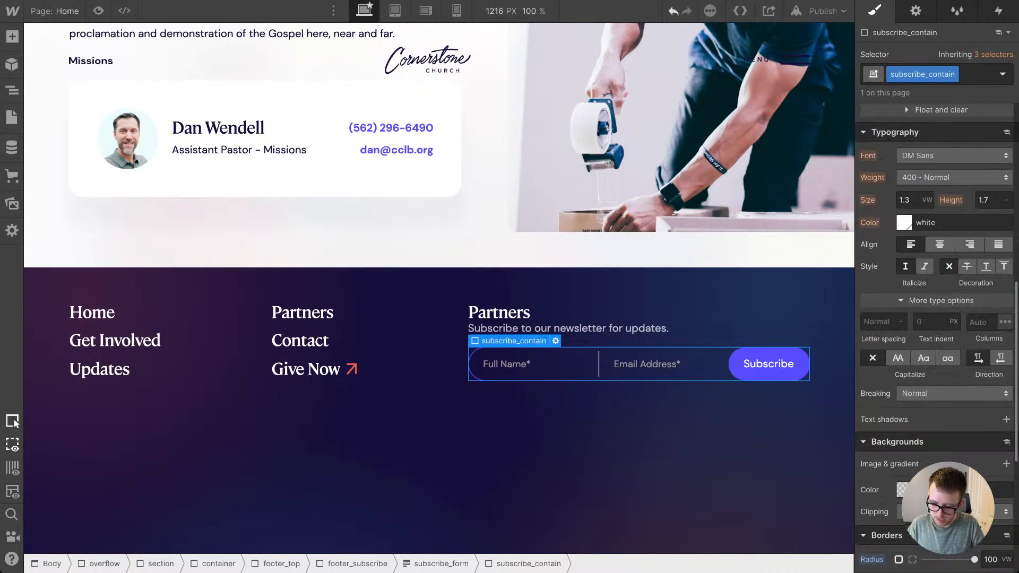
pyautogui.press('Up')
pyautogui.press('Up')
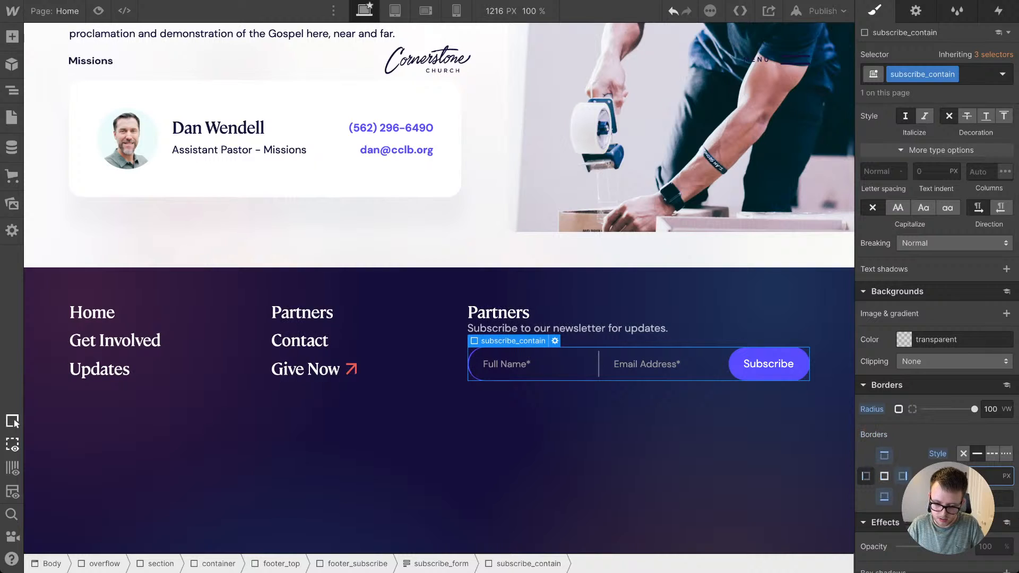
pyautogui.click(690, 449)
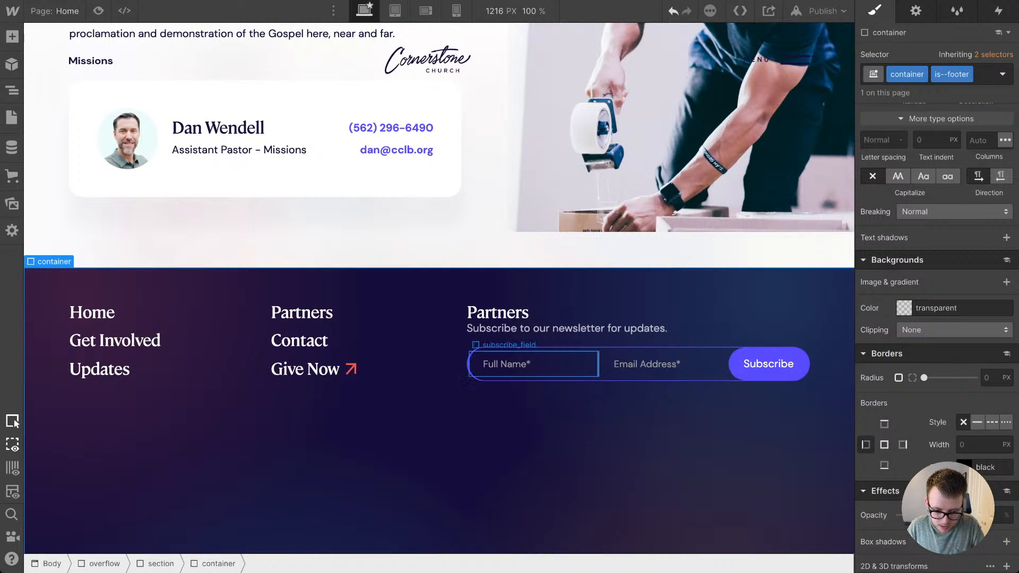
pyautogui.click(468, 366)
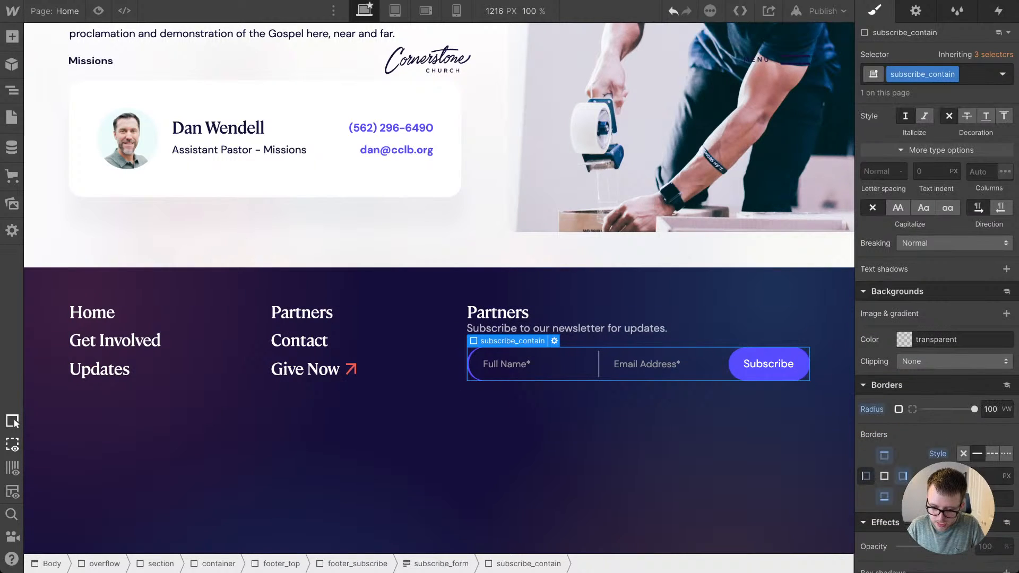
pyautogui.press('Up')
pyautogui.click(690, 448)
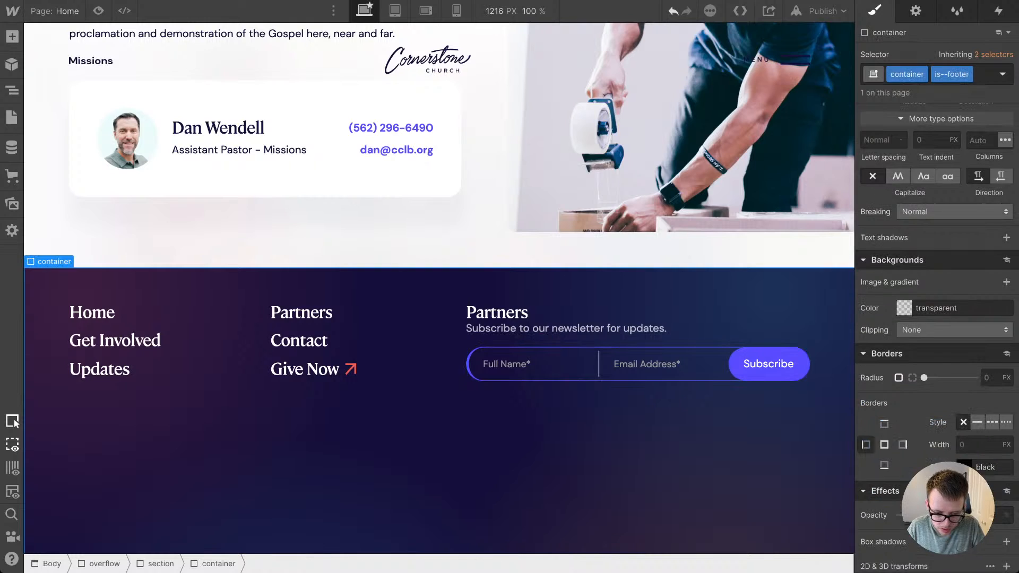
pyautogui.click(576, 365)
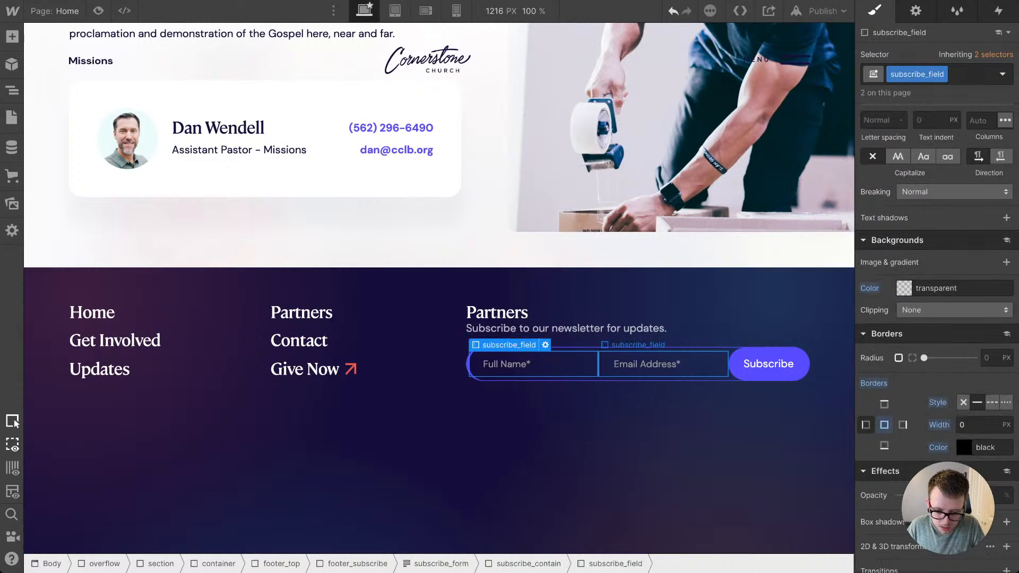
pyautogui.click(615, 365)
pyautogui.click(663, 379)
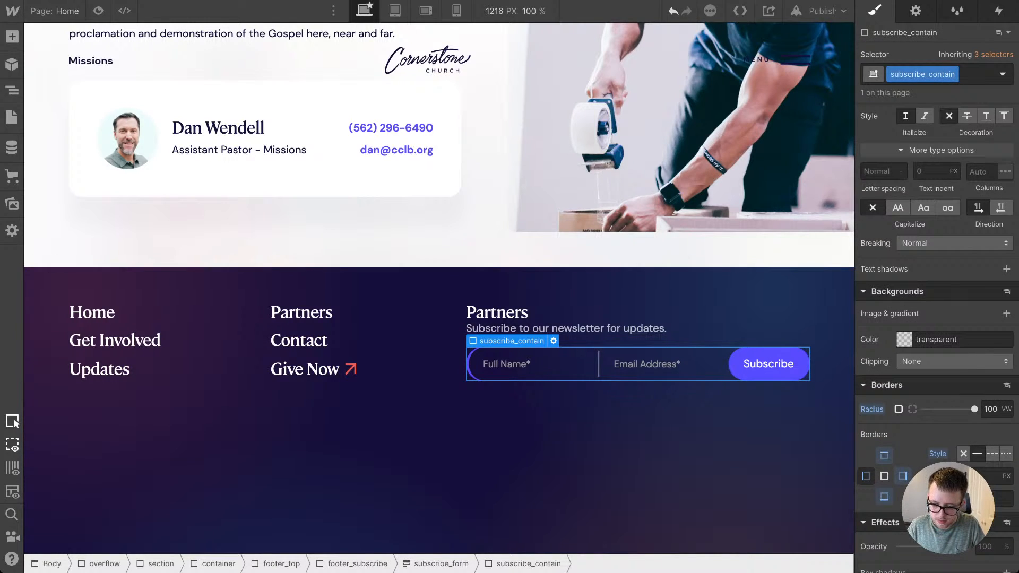
pyautogui.scroll(12, 936, 340)
pyautogui.click(690, 441)
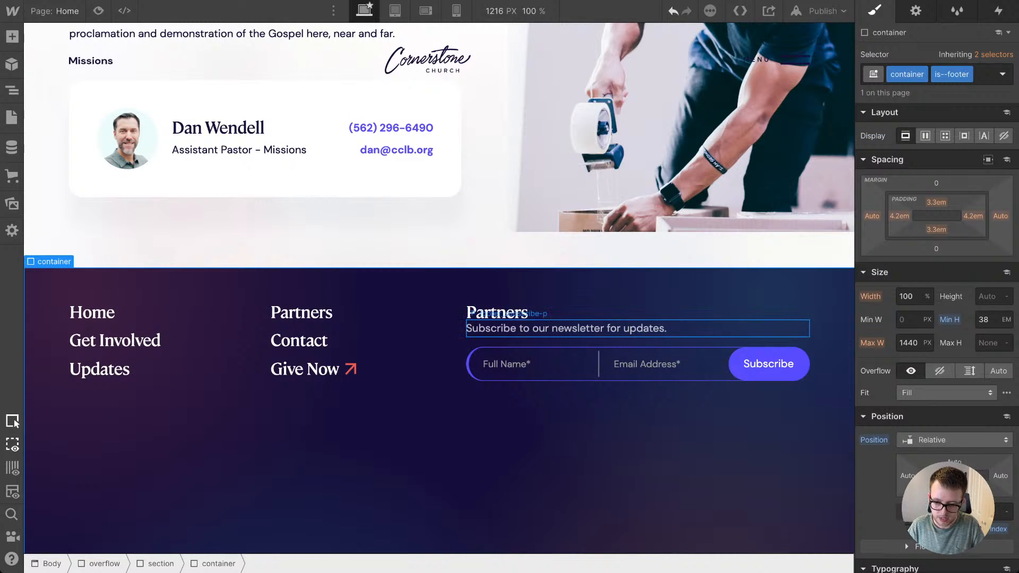
# Step: Give the footer_subscribe-p paragraph a top margin, starting from 2 em and reducing it by eye to a small gap below the heading
pyautogui.click(566, 328)
pyautogui.click(936, 183)
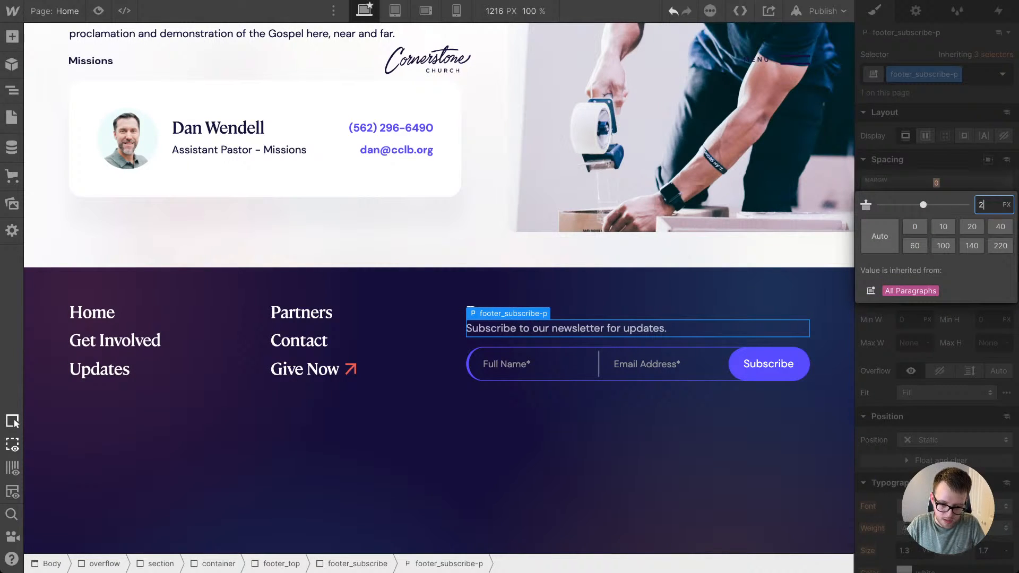
pyautogui.write('2em')
pyautogui.press('Return')
pyautogui.moveTo(936, 182); pyautogui.dragTo(936, 196)
pyautogui.click(690, 440)
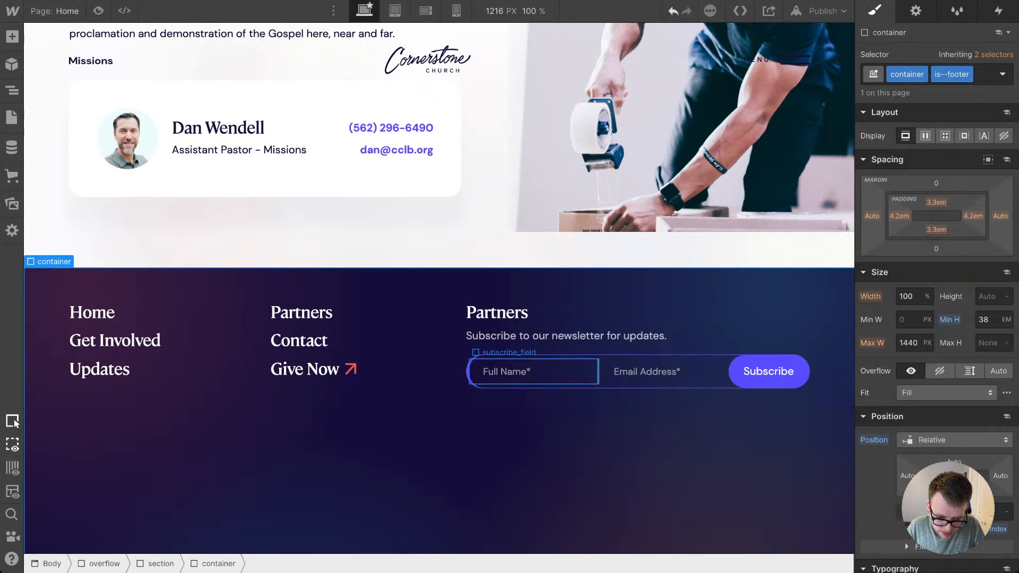
pyautogui.click(509, 372)
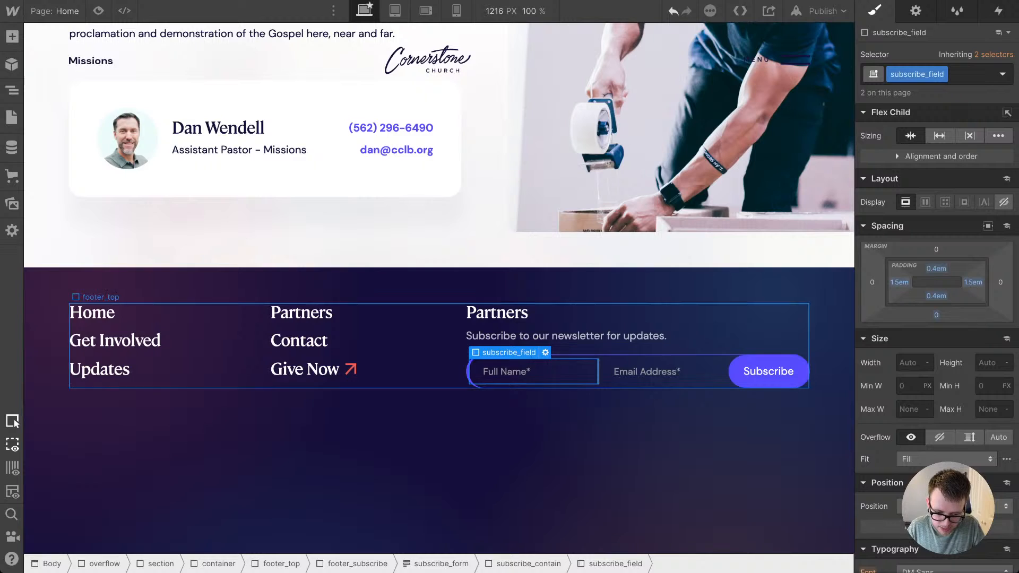
pyautogui.click(468, 372)
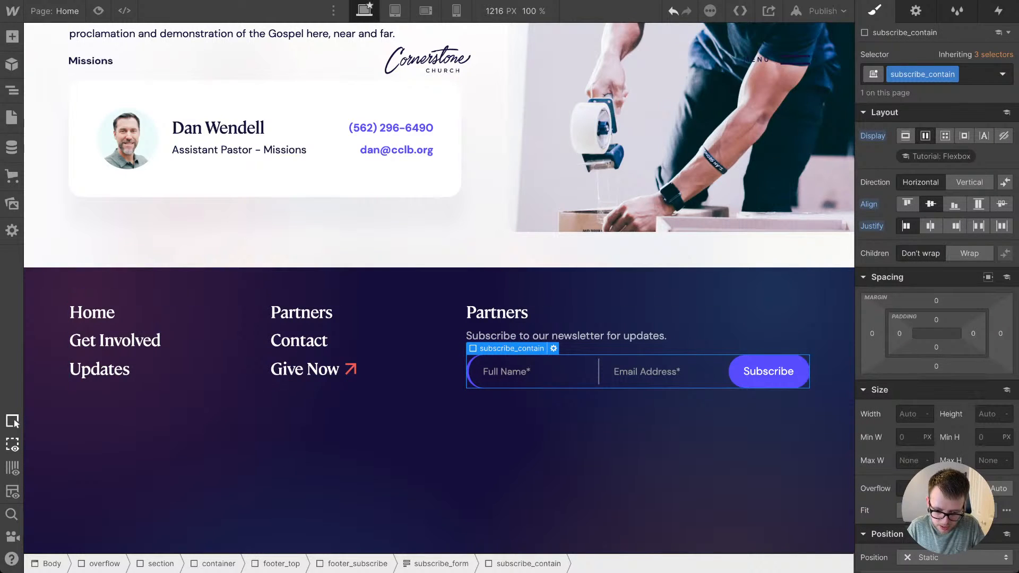
pyautogui.click(636, 438)
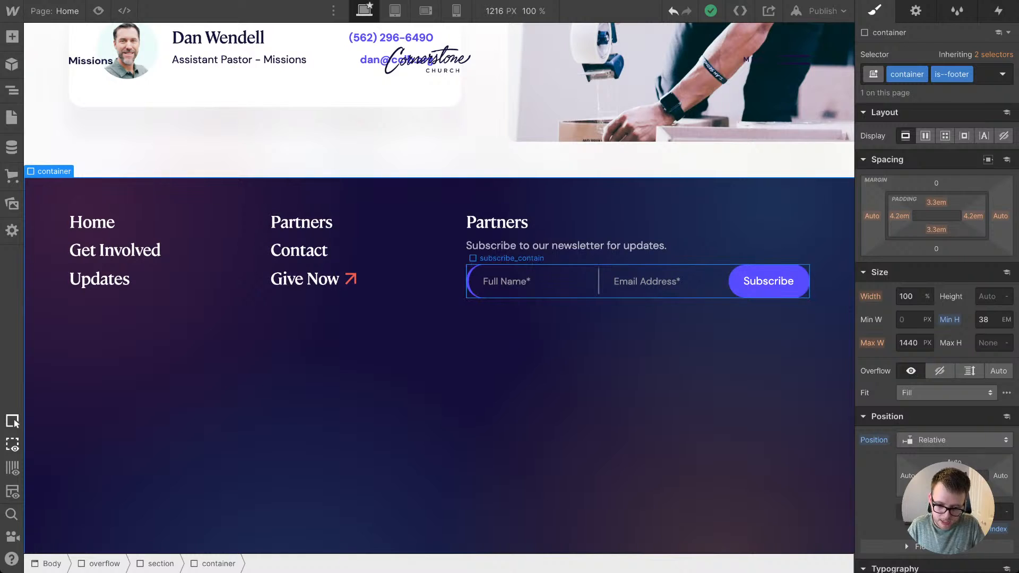
# Step: Reset the flex display and the border radius of subscribe_contain
pyautogui.click(536, 296)
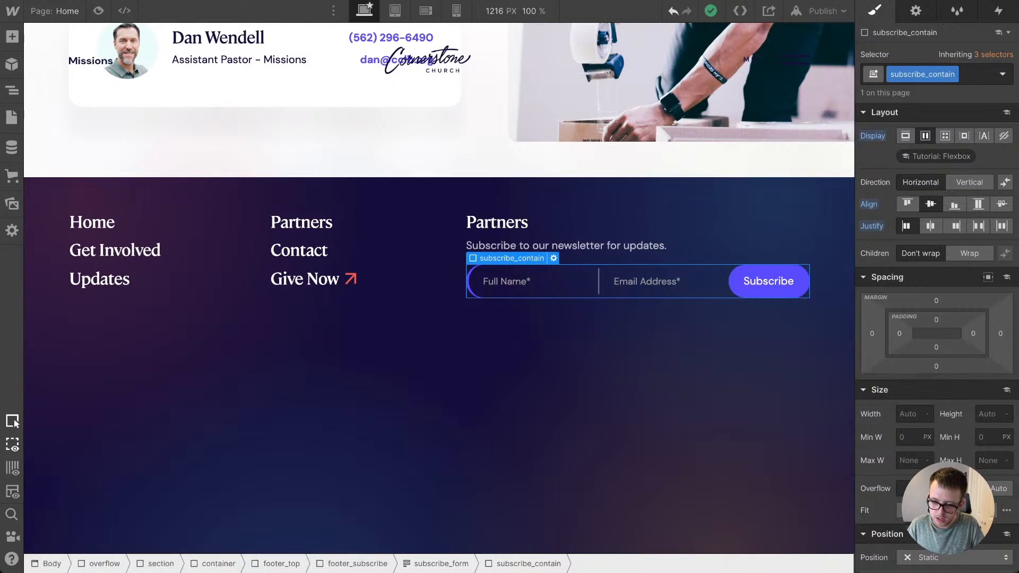
pyautogui.click(873, 136)
pyautogui.click(887, 155)
pyautogui.scroll(-10, 937, 318)
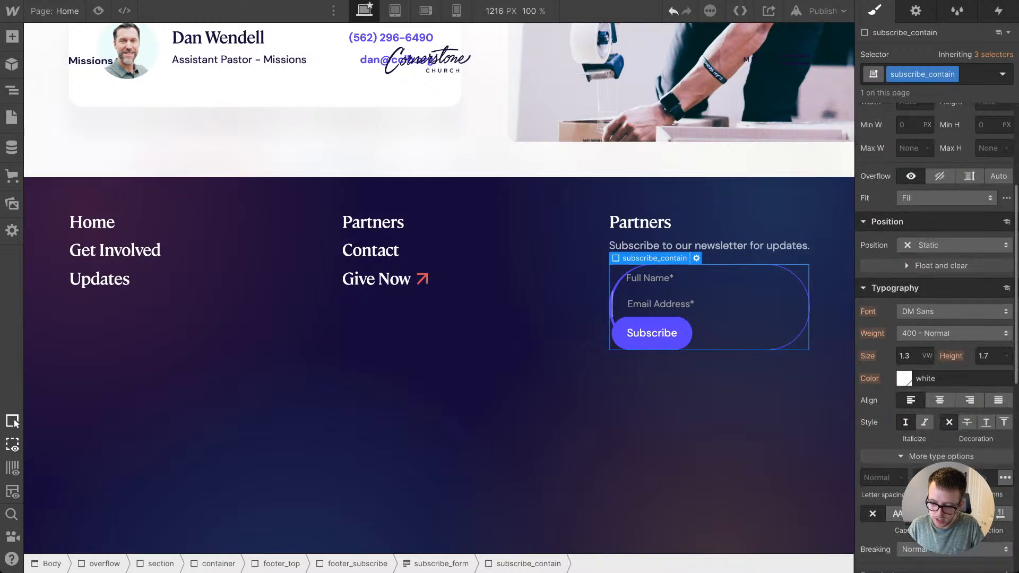
pyautogui.click(872, 417)
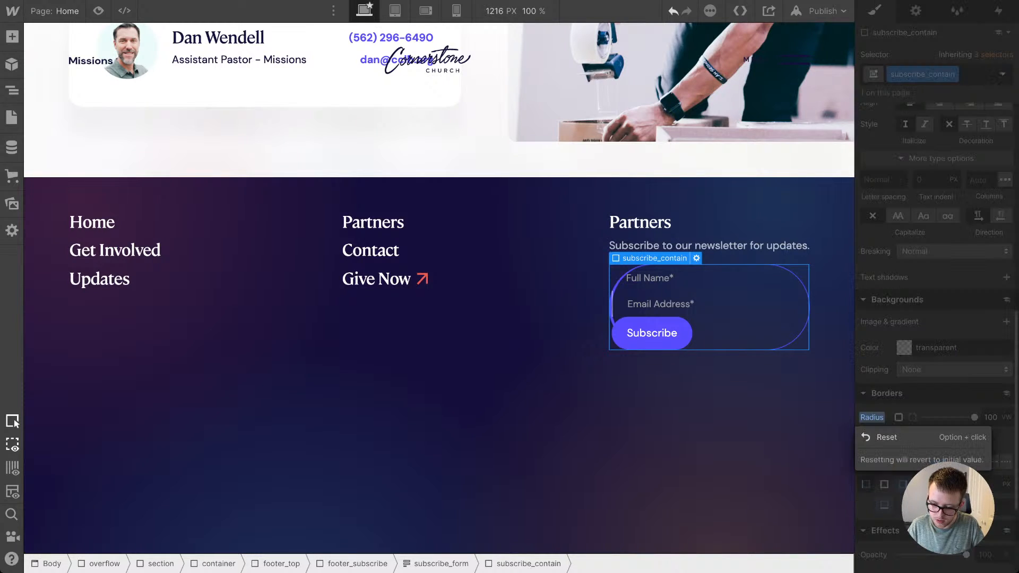
pyautogui.click(881, 437)
# Step: Reset the left border's style, width and color on subscribe_contain
pyautogui.click(938, 462)
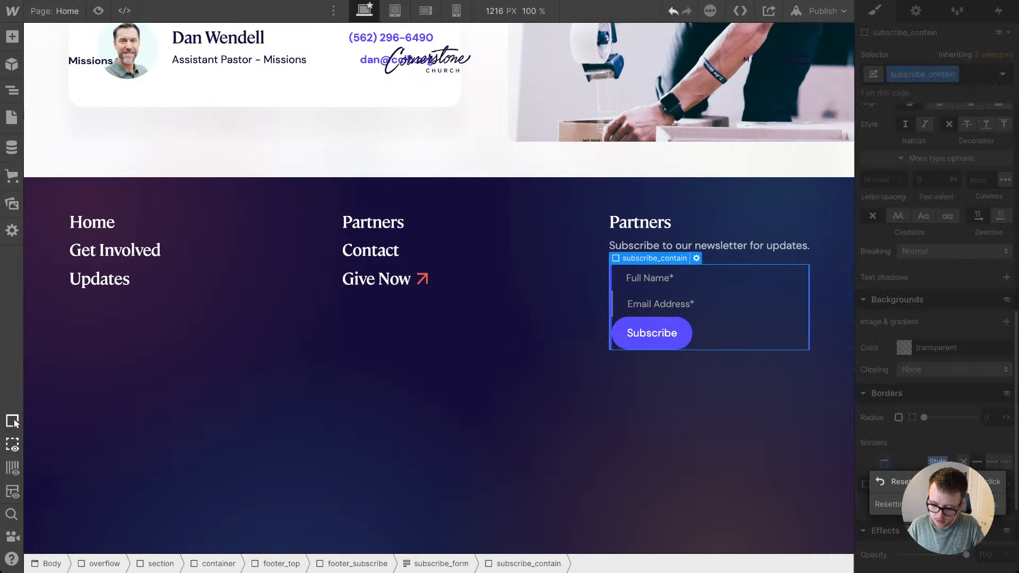
pyautogui.click(936, 482)
pyautogui.click(937, 484)
pyautogui.click(937, 504)
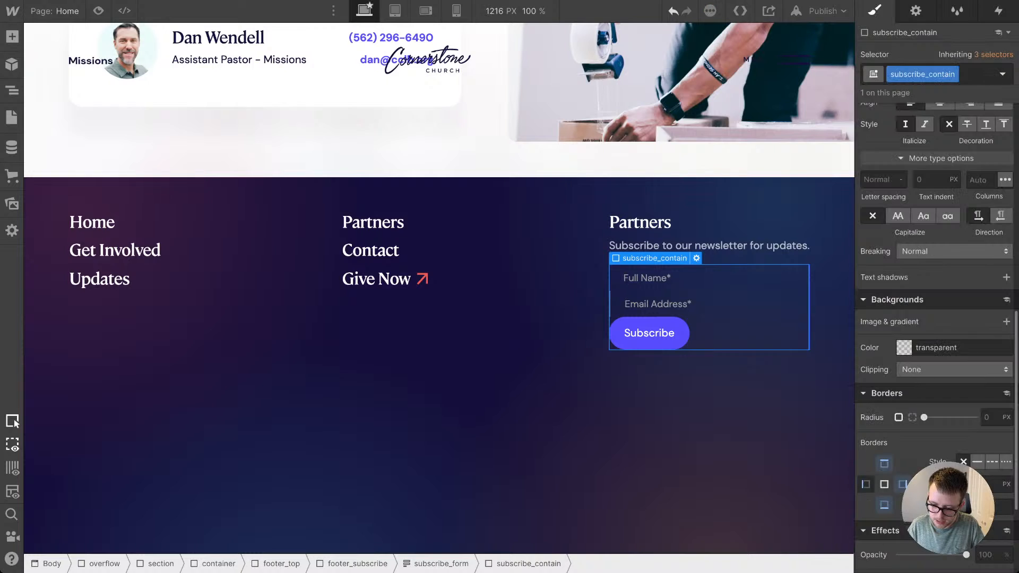
pyautogui.click(937, 506)
pyautogui.click(937, 526)
# Step: Reset the top border's style, width and color on subscribe_contain
pyautogui.click(884, 463)
pyautogui.click(938, 462)
pyautogui.click(937, 481)
pyautogui.click(938, 484)
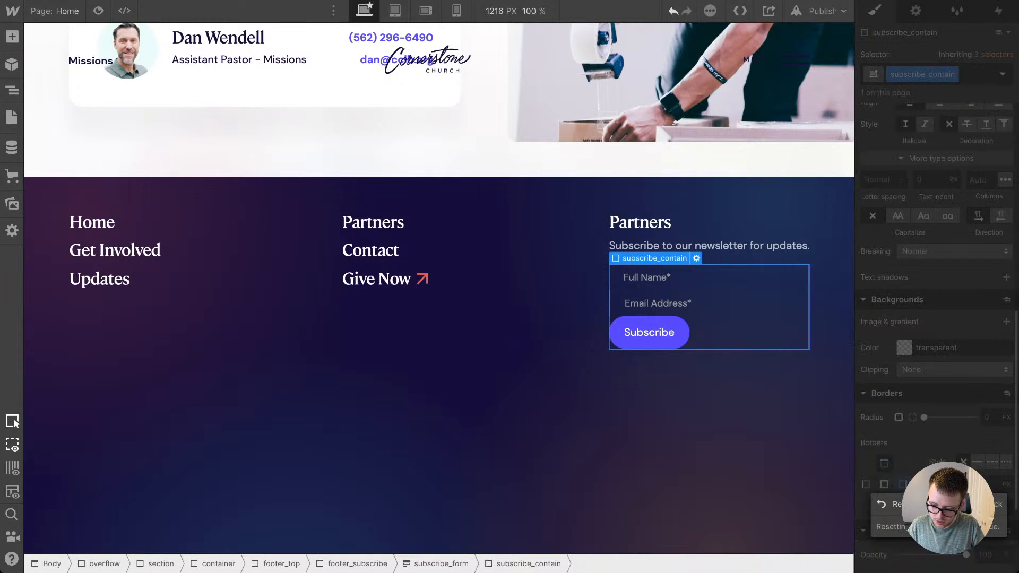
pyautogui.click(937, 504)
pyautogui.click(938, 507)
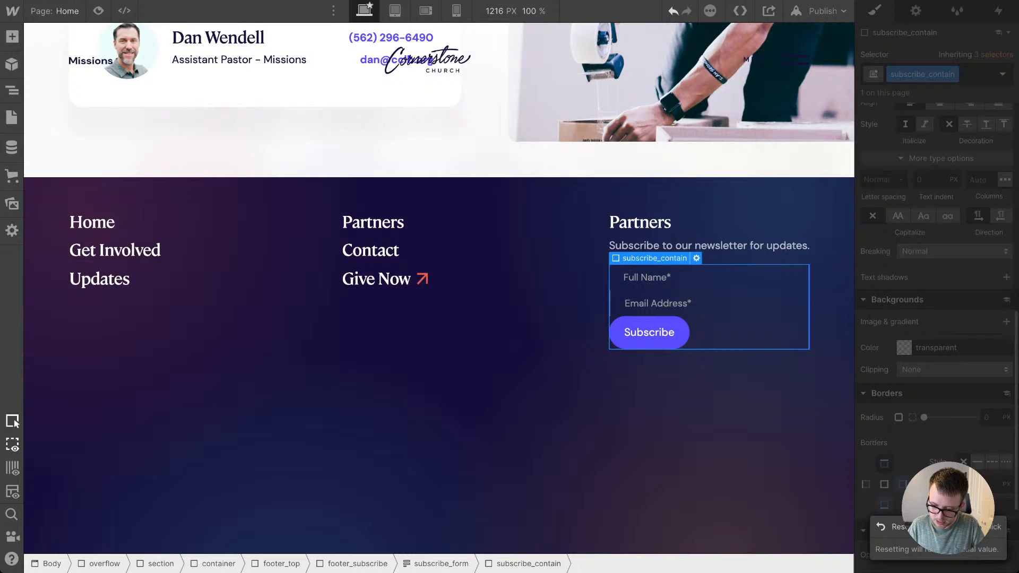
pyautogui.click(937, 526)
# Step: Reset the right border's style, width and color on subscribe_contain
pyautogui.click(902, 484)
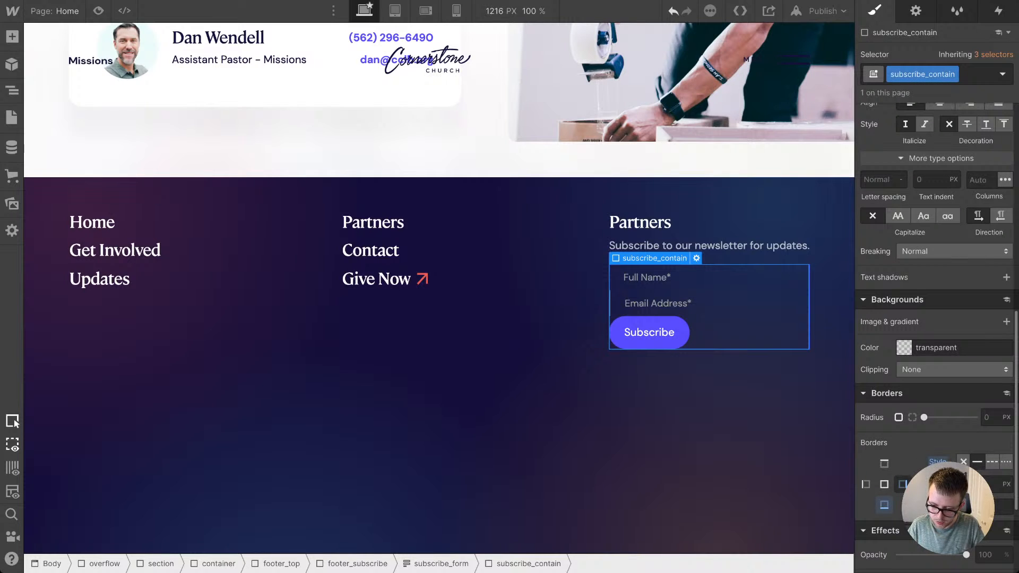
pyautogui.click(937, 462)
pyautogui.click(937, 482)
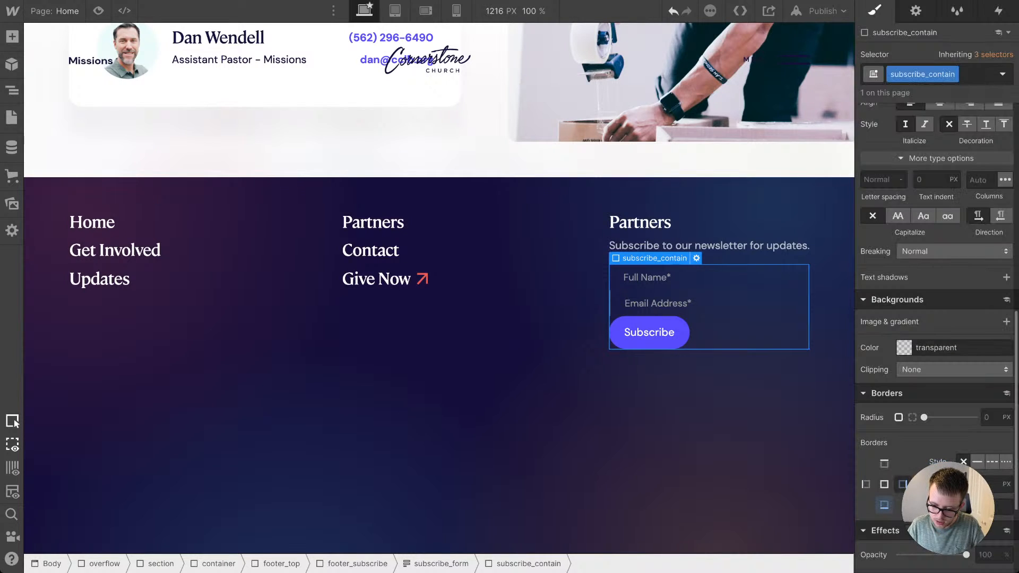
pyautogui.click(938, 484)
pyautogui.click(937, 504)
pyautogui.click(938, 507)
pyautogui.click(936, 526)
# Step: Reset the bottom border's style, width and color on subscribe_contain
pyautogui.click(884, 504)
pyautogui.click(938, 462)
pyautogui.click(936, 482)
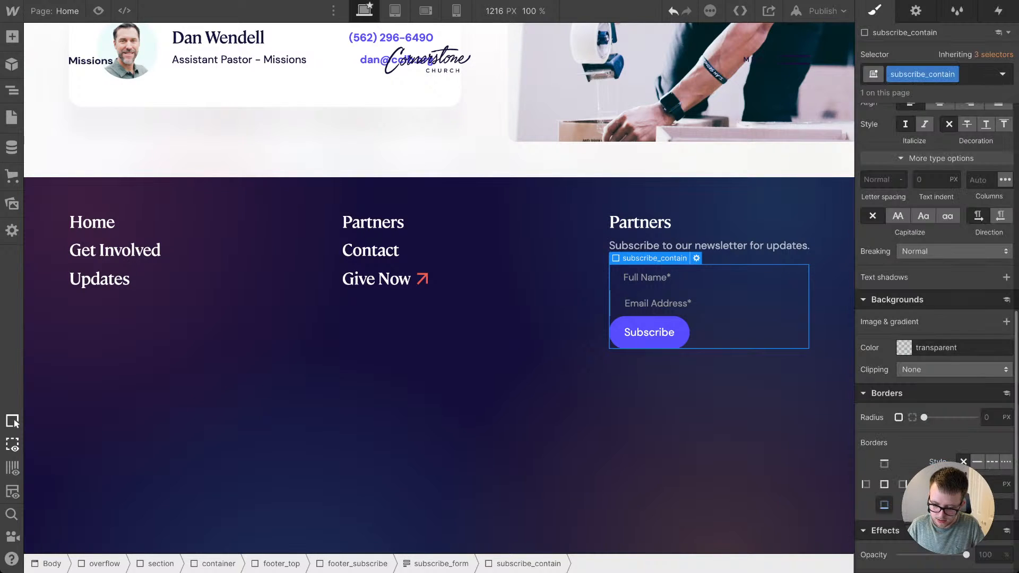
pyautogui.click(937, 484)
pyautogui.click(937, 504)
pyautogui.click(938, 506)
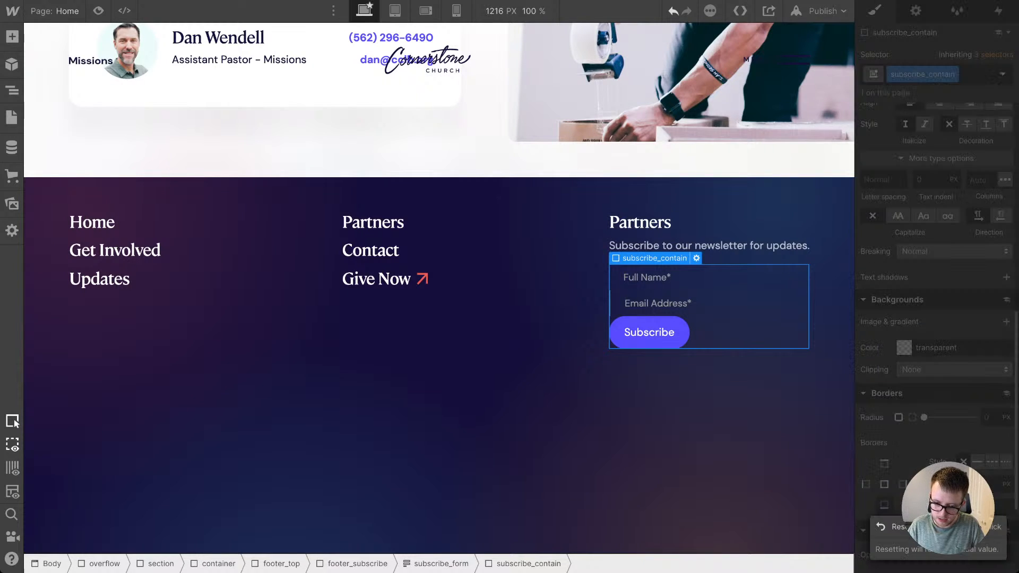
pyautogui.click(937, 526)
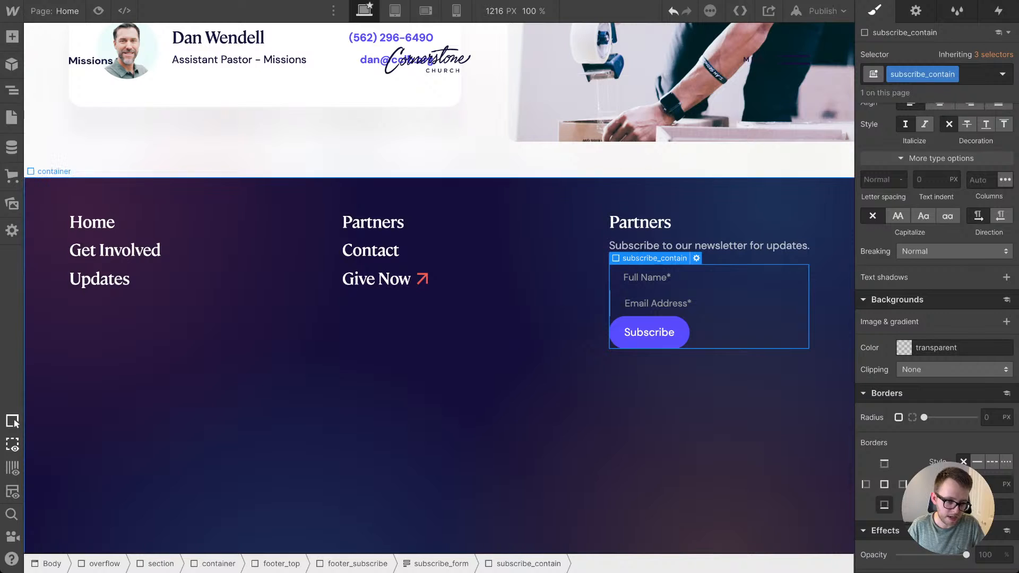
# Step: Add a div block at the start of subscribe_contain and give it the new class subscribe_border
pyautogui.press('a')
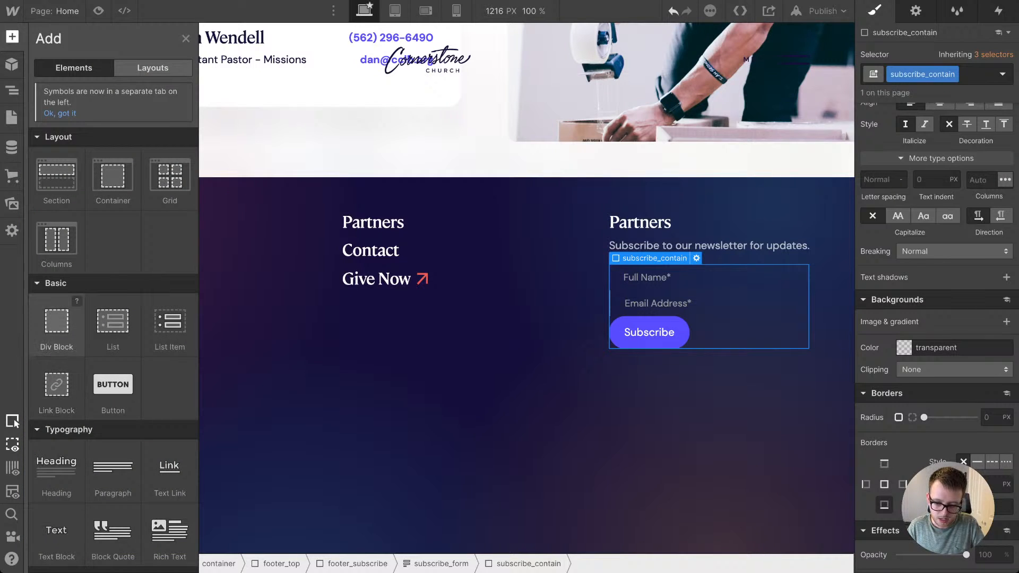
pyautogui.moveTo(57, 325); pyautogui.dragTo(749, 311)
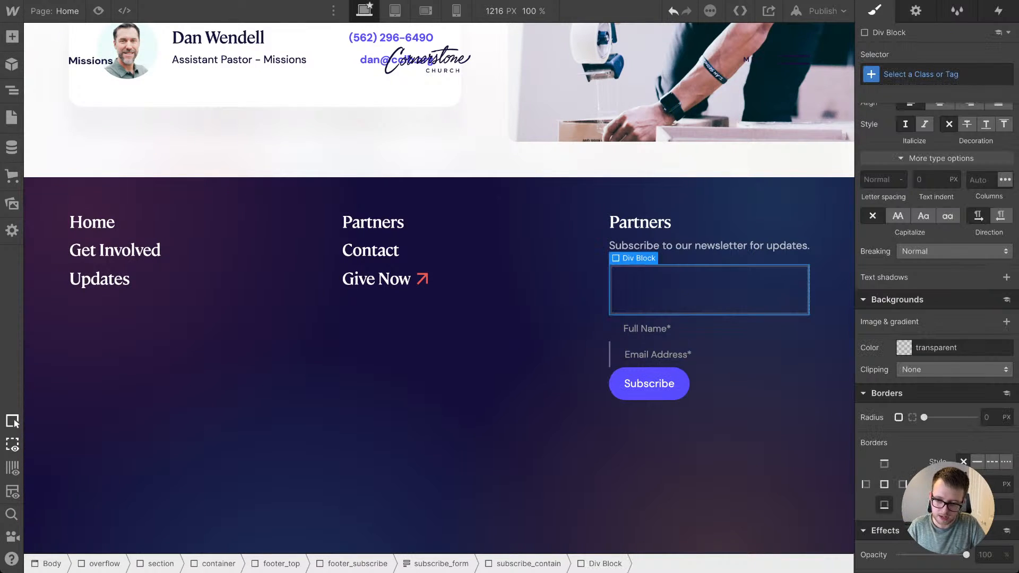
pyautogui.press('super+Return')
pyautogui.write('subs')
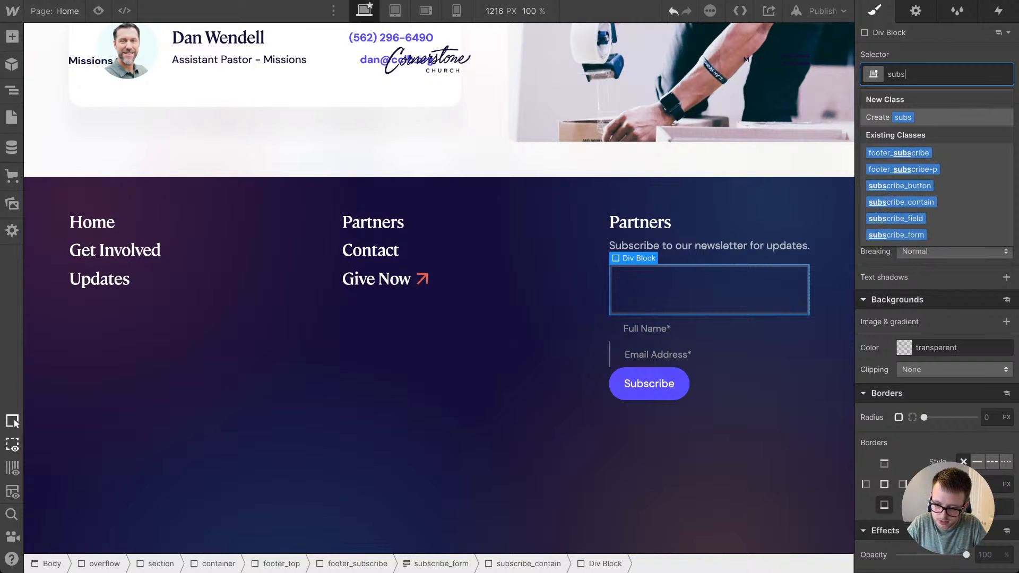
pyautogui.write('cribe_')
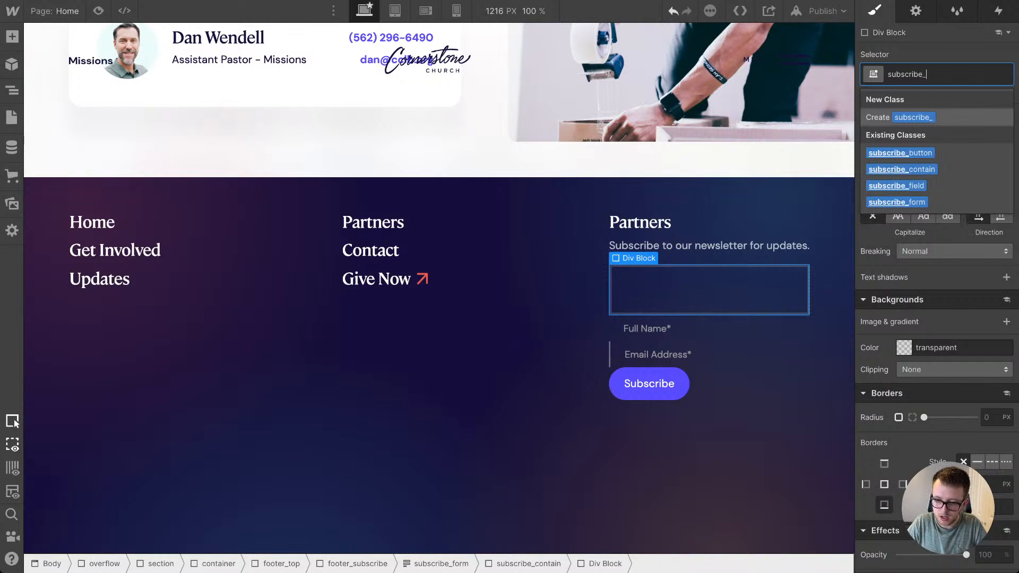
pyautogui.write('border')
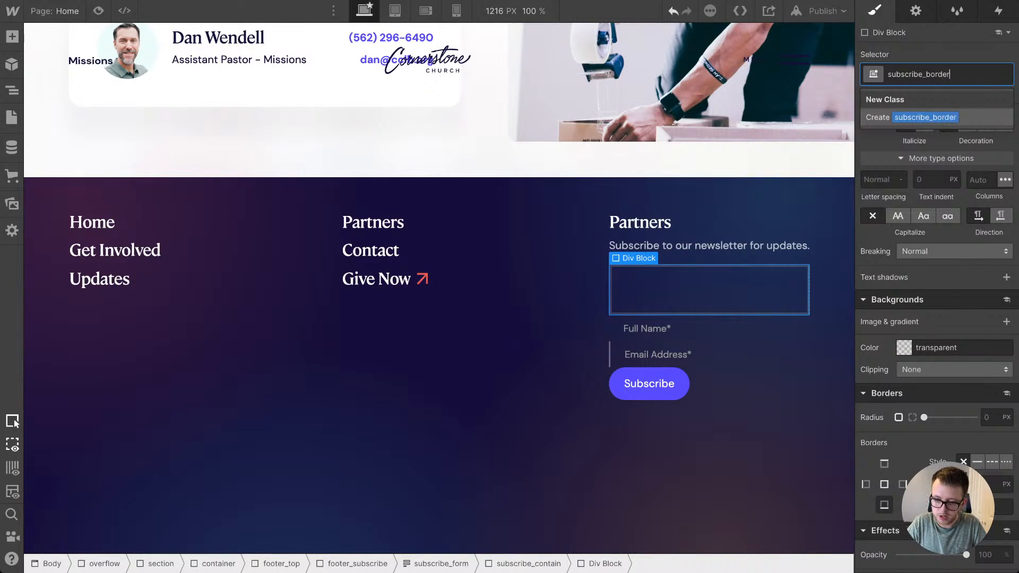
pyautogui.press('Return')
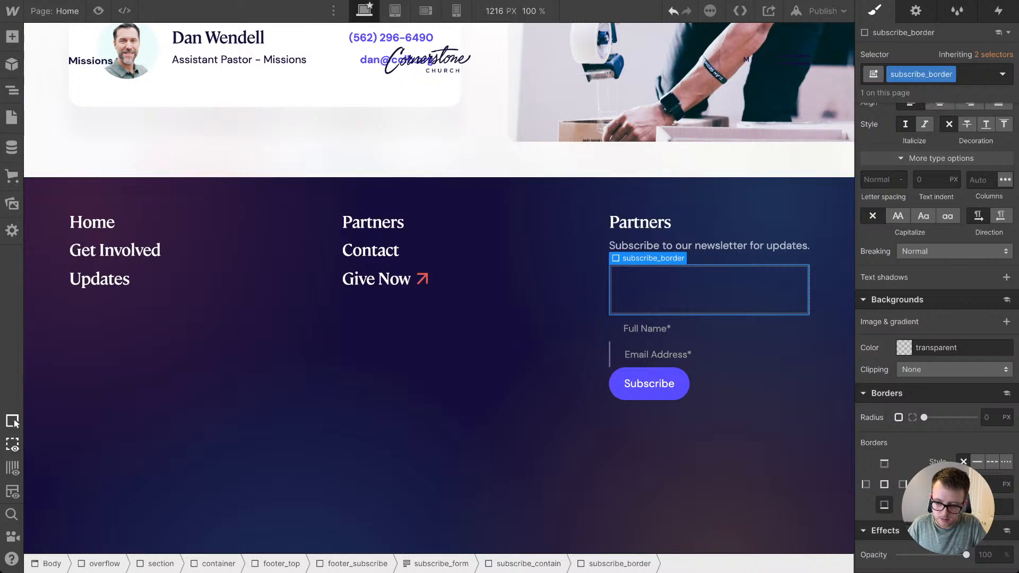
# Step: Make subscribe_border a horizontal flex container and set its corner radius to 100 VW
pyautogui.scroll(10, 936, 265)
pyautogui.click(925, 136)
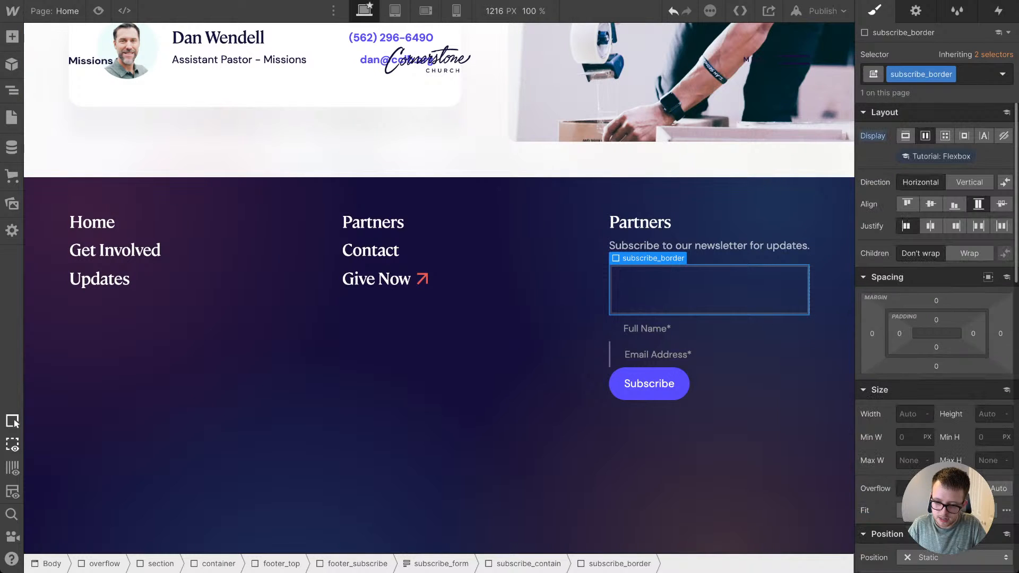
pyautogui.scroll(-10, 905, 226)
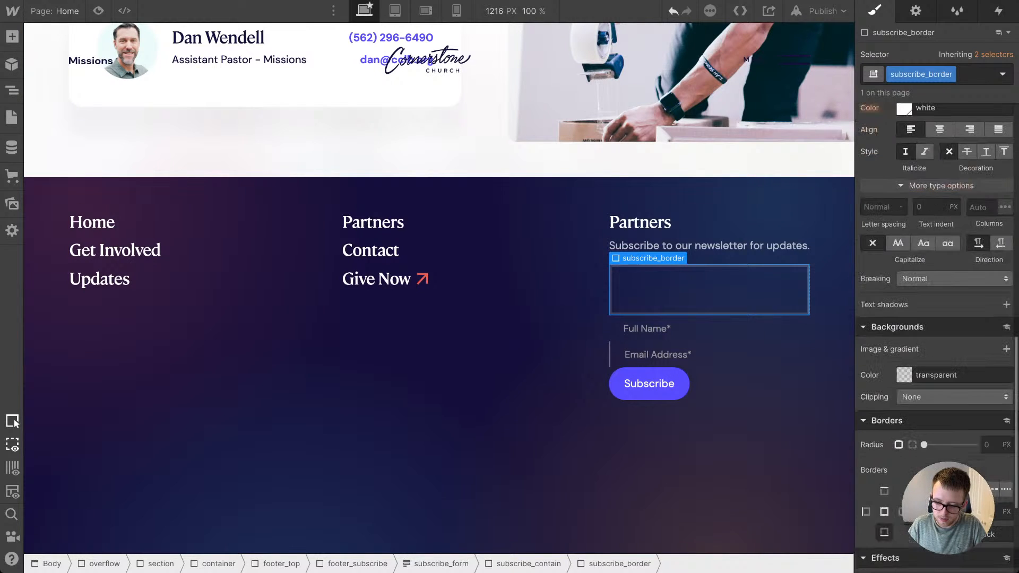
pyautogui.click(987, 445)
pyautogui.write('10')
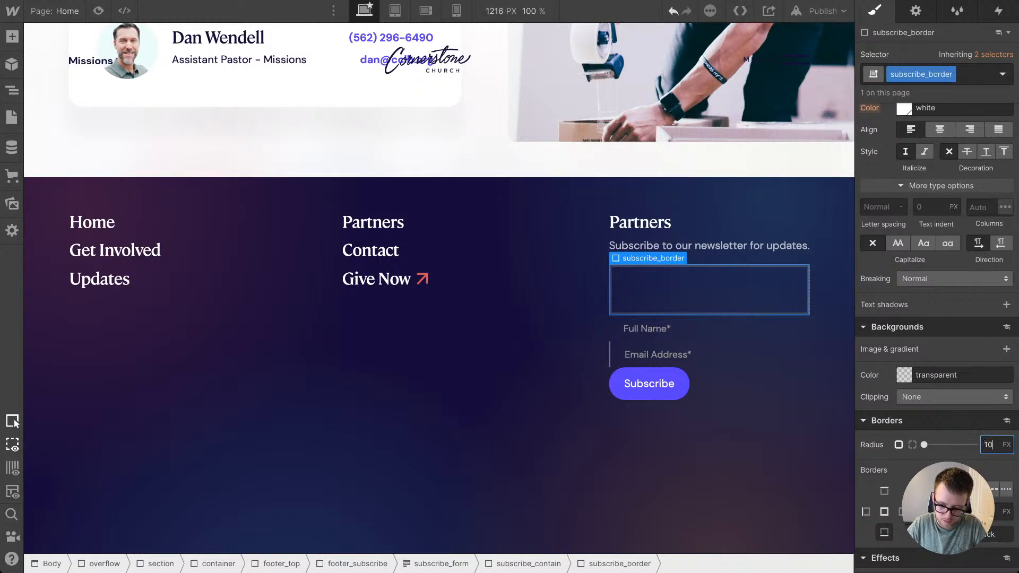
pyautogui.press('Return')
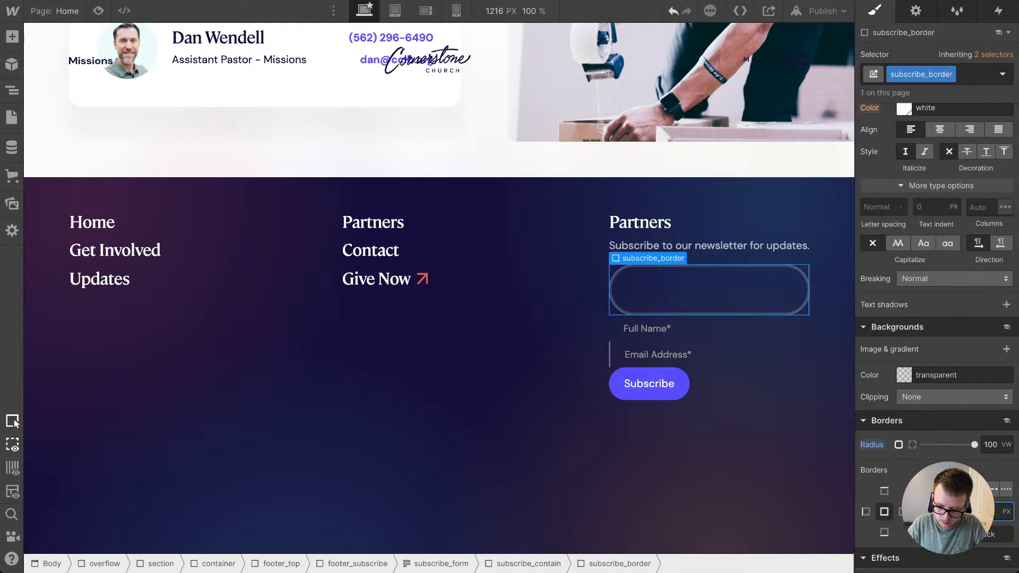
# Step: Give subscribe_border a border on all sides using the blue color swatch
pyautogui.press('Return')
pyautogui.click(961, 533)
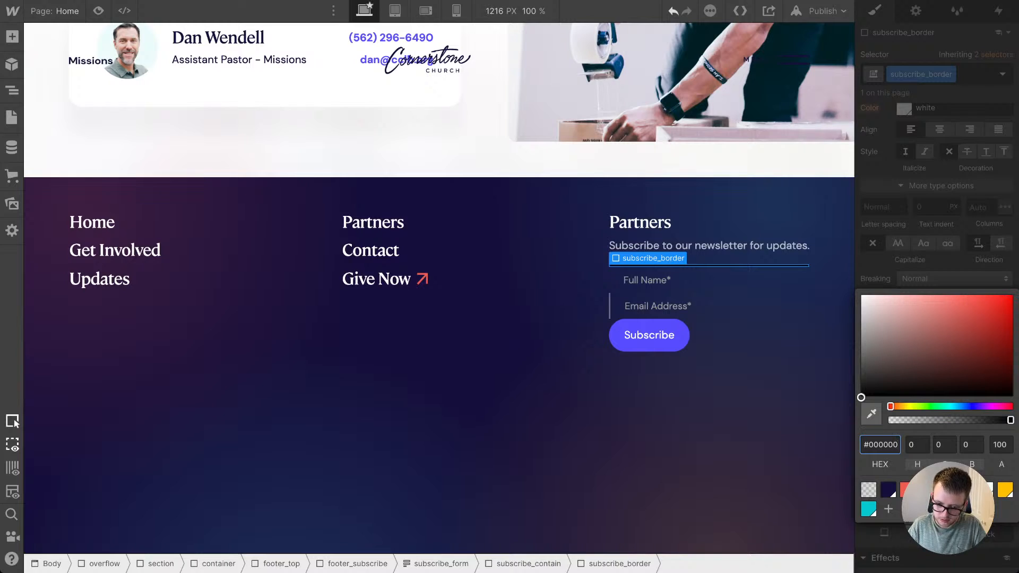
pyautogui.click(927, 489)
pyautogui.press('Escape')
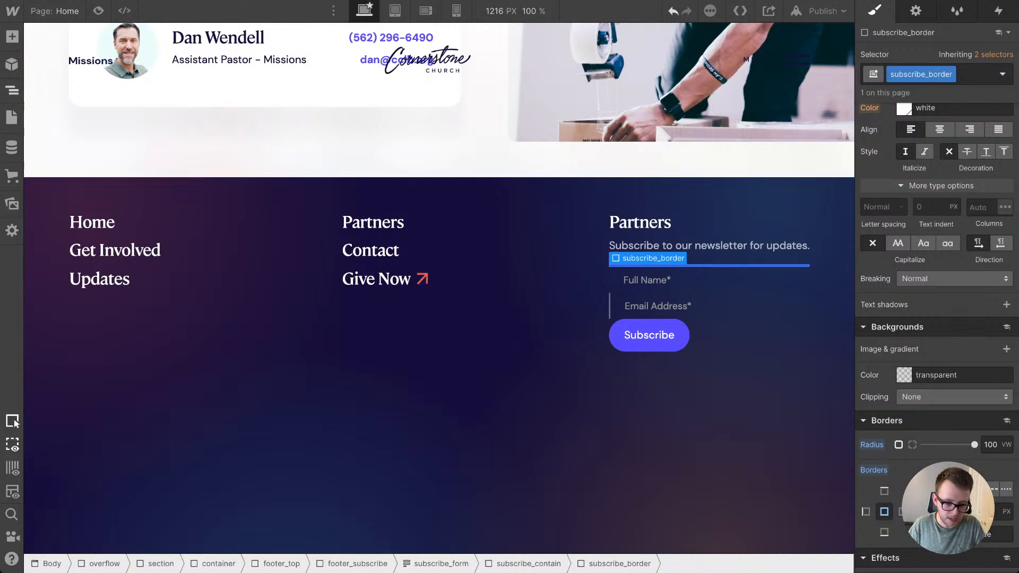
# Step: Nest both subscribe_field elements and subscribe_button inside subscribe_border
pyautogui.click(12, 91)
pyautogui.moveTo(137, 434); pyautogui.dragTo(137, 418)
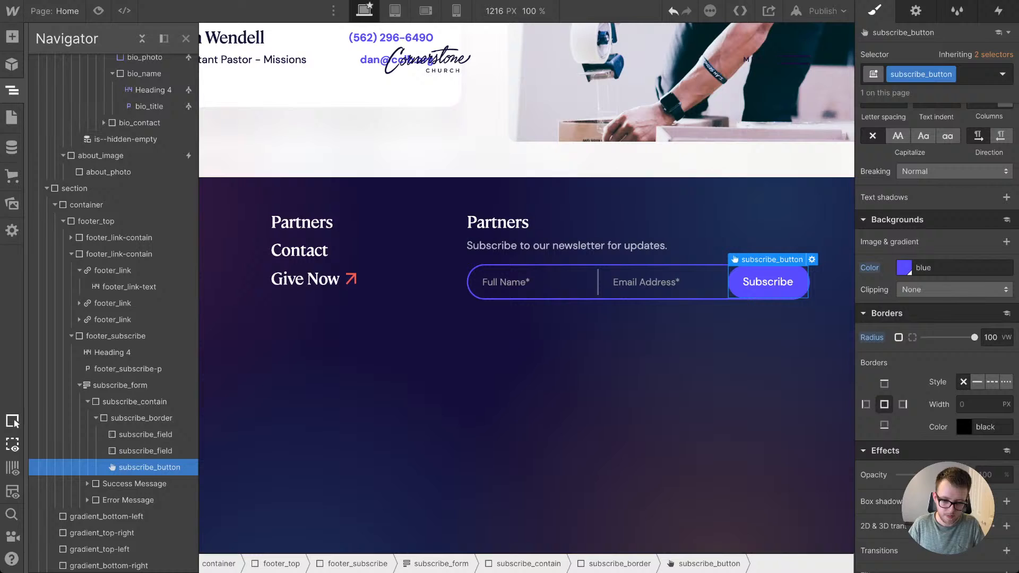
pyautogui.click(531, 392)
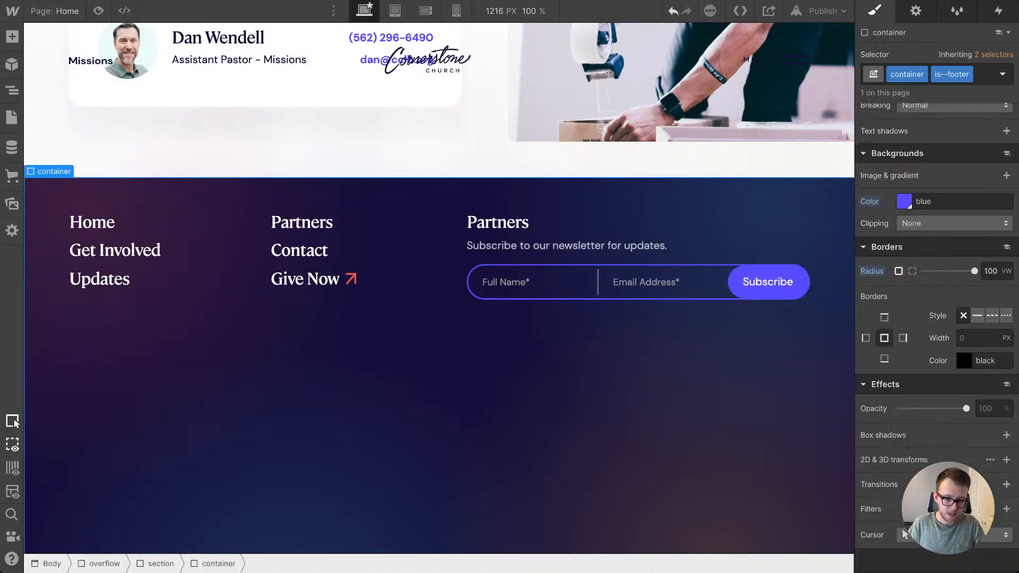
# Step: Preview the page to examine the footer's newsletter form, and return to editing
pyautogui.click(98, 10)
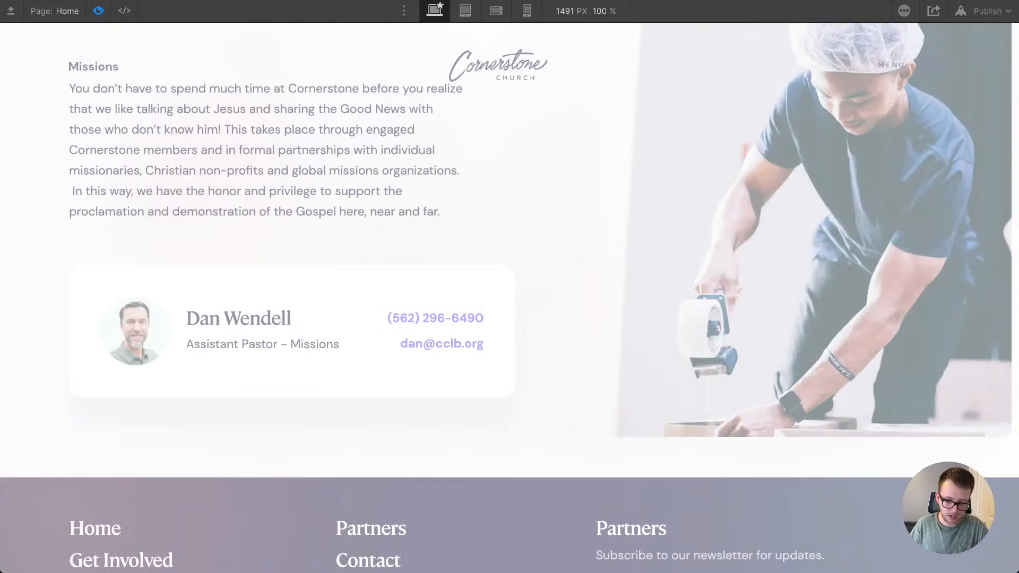
pyautogui.scroll(-5, 510, 297)
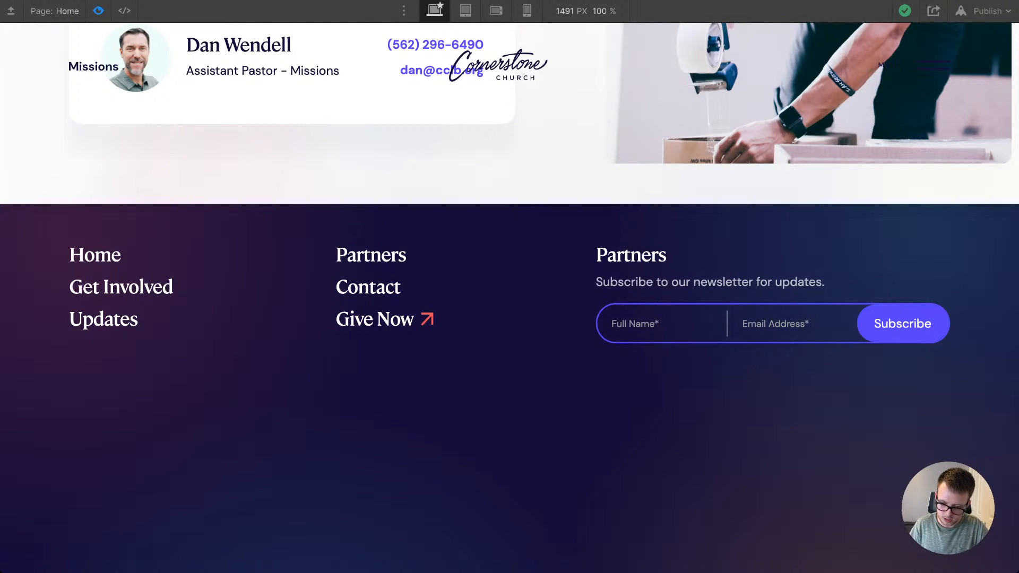
pyautogui.press('super+shift+p')
# Step: Add side-arrow.svg as a background image on the newsletter form's Subscribe button
pyautogui.scroll(4, 439, 329)
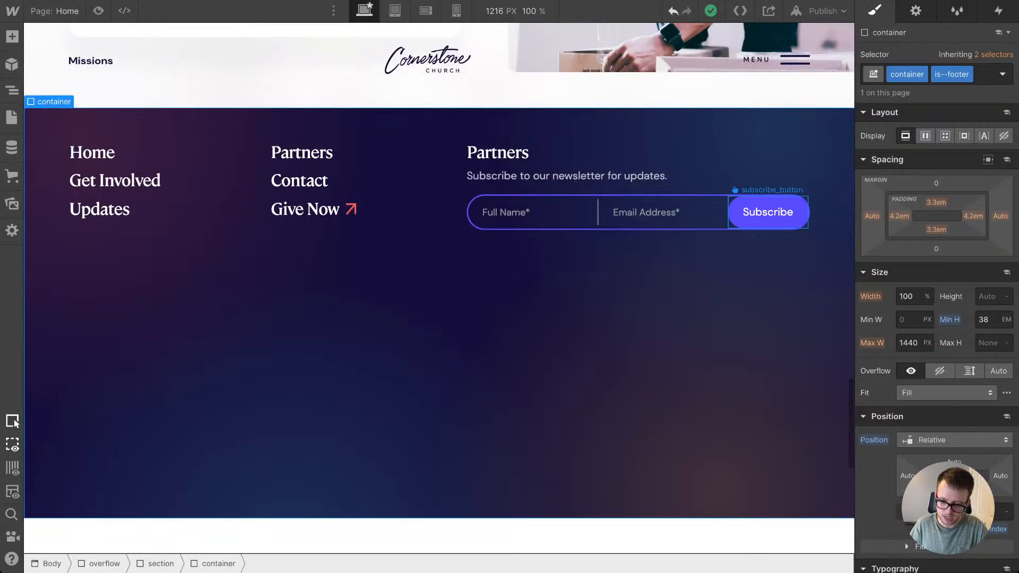
pyautogui.click(767, 212)
pyautogui.scroll(-8, 937, 329)
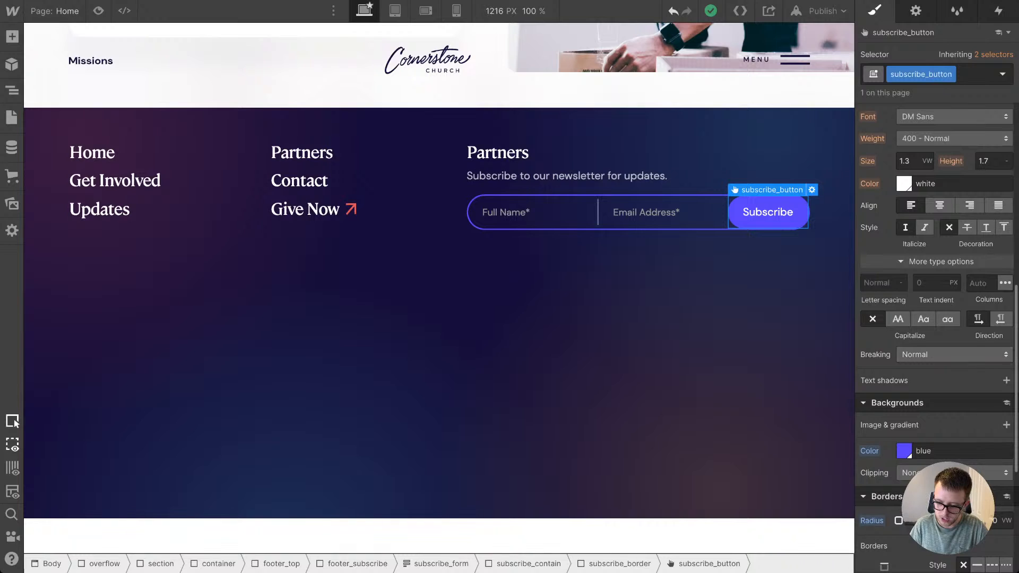
pyautogui.scroll(-2, 937, 329)
pyautogui.click(1006, 377)
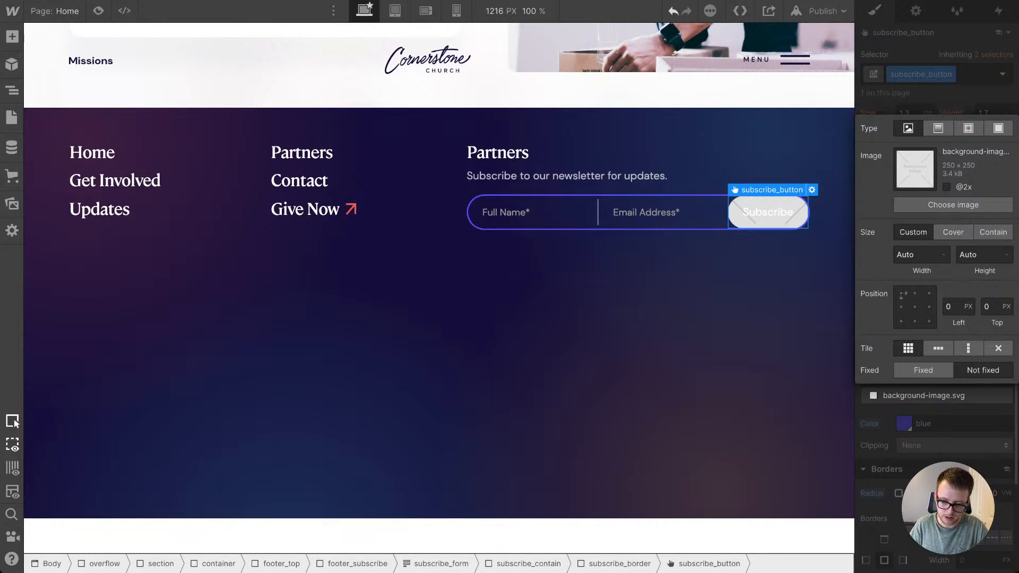
pyautogui.click(953, 205)
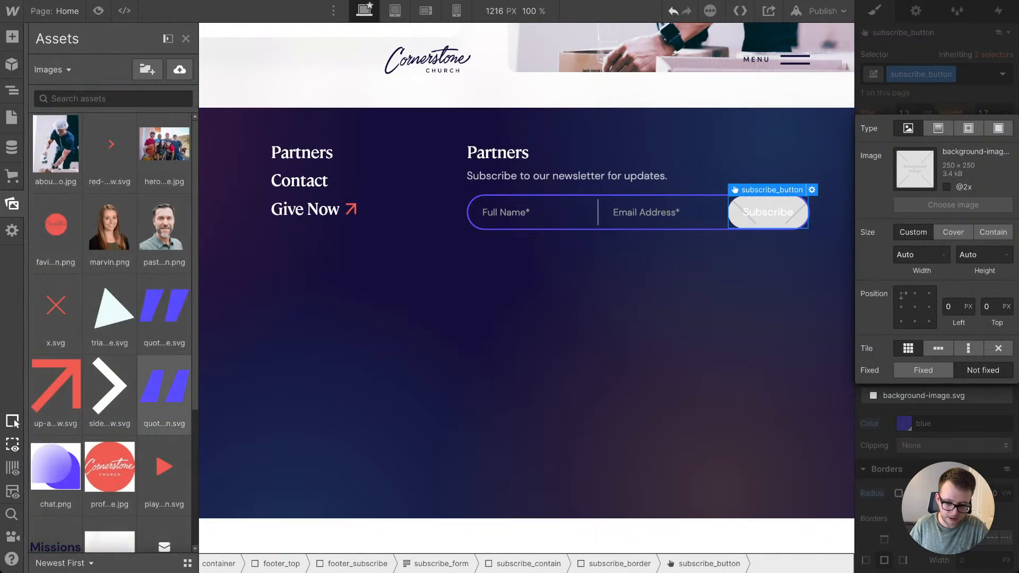
pyautogui.click(109, 386)
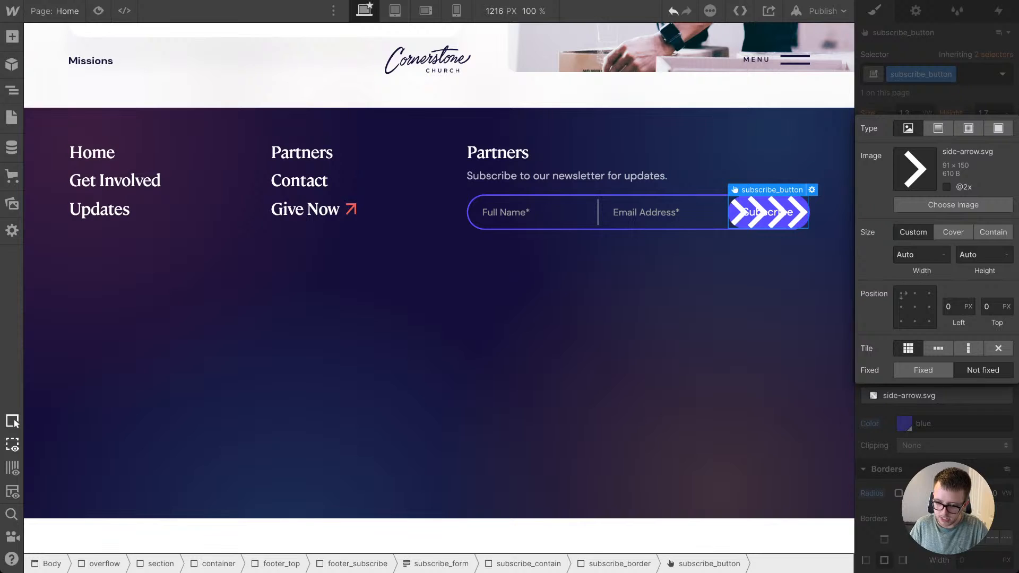
# Step: Make the Subscribe button's arrow background 0.7 EM wide, untiled, vertically centered and pulled slightly in from the right edge
pyautogui.click(929, 307)
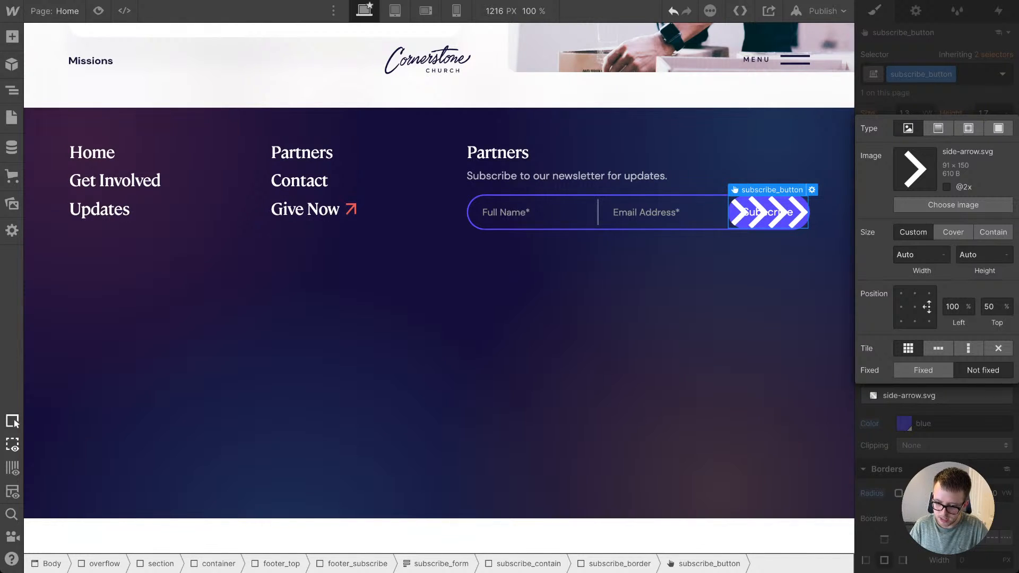
pyautogui.click(998, 349)
pyautogui.click(917, 255)
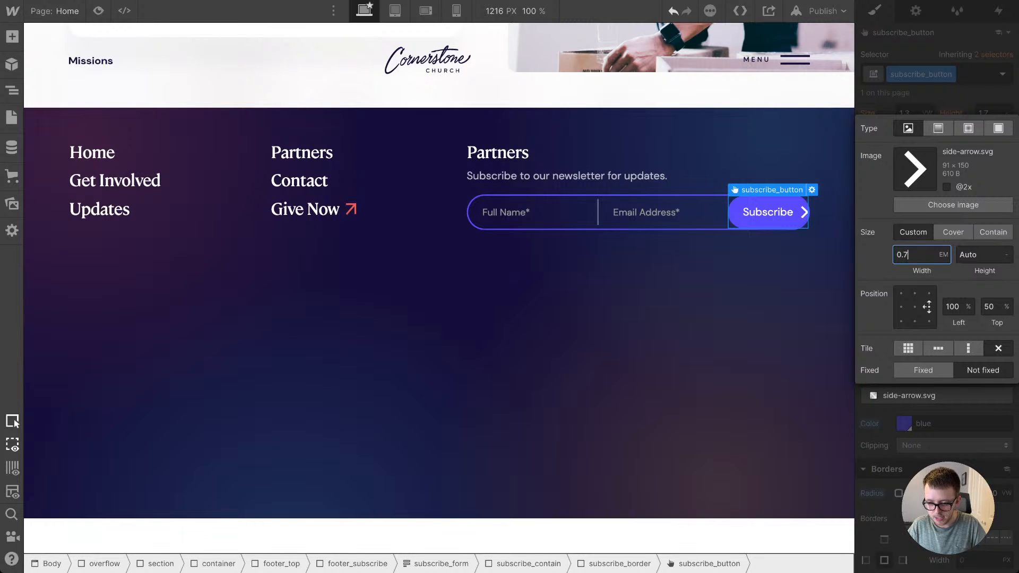
pyautogui.press('Tab')
pyautogui.press('Tab')
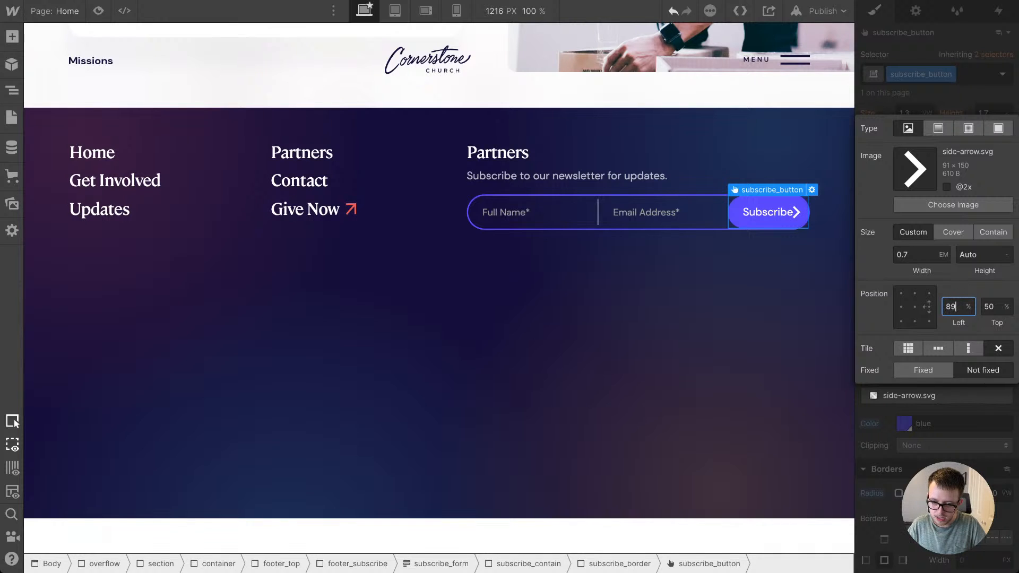
pyautogui.press('Escape')
# Step: Increase the Subscribe button's right padding to make room for the arrow beside its label
pyautogui.scroll(10, 938, 250)
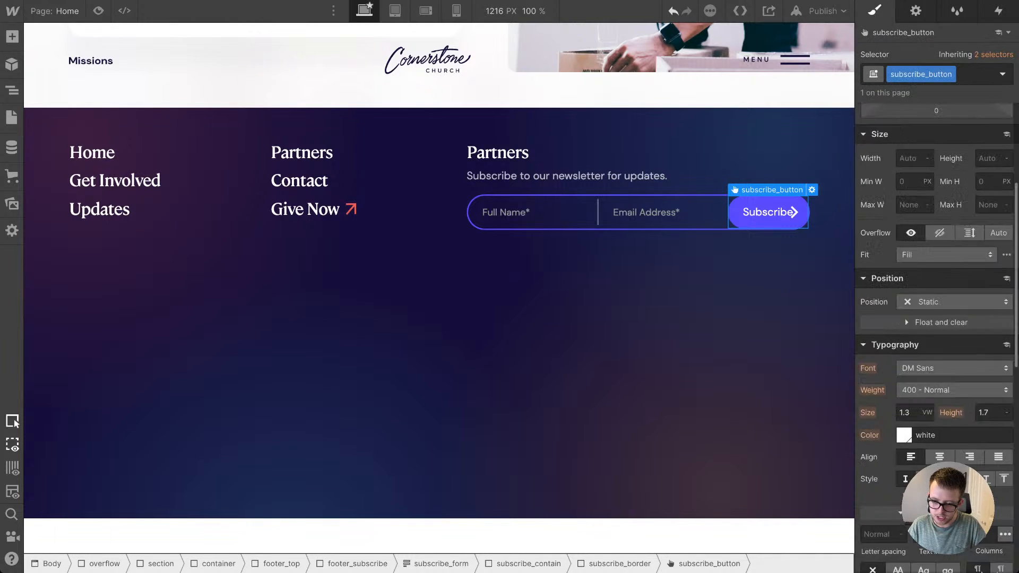
pyautogui.moveTo(973, 282); pyautogui.dragTo(974, 272)
pyautogui.click(666, 320)
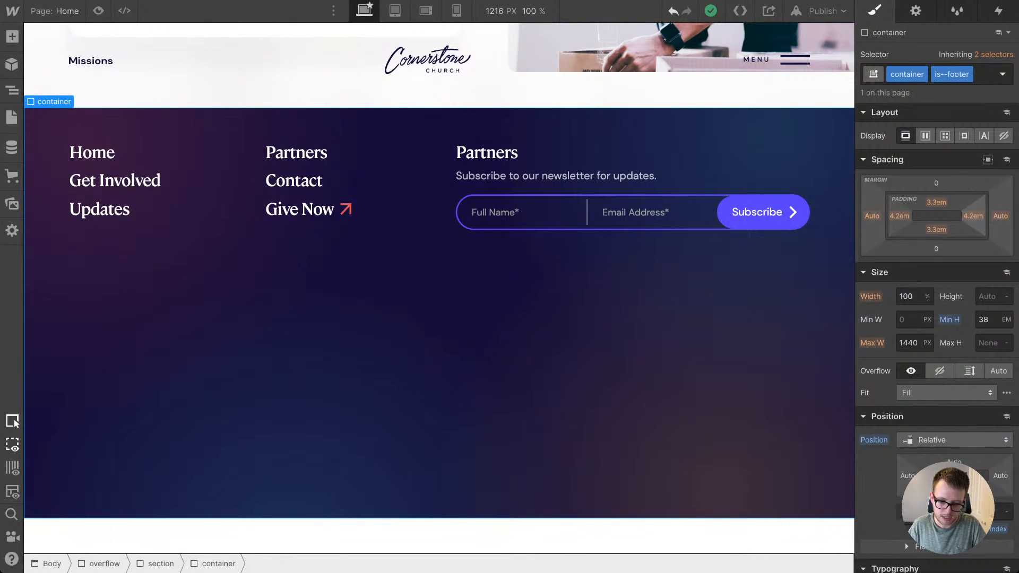
# Step: Replace the heading above the newsletter form with "Get Ministry Updates"
pyautogui.doubleClick(511, 153)
pyautogui.press('super+a')
pyautogui.write('Get Ministry Updates')
# Step: Set the footer container's top and bottom padding to 7.6em
pyautogui.click(413, 287)
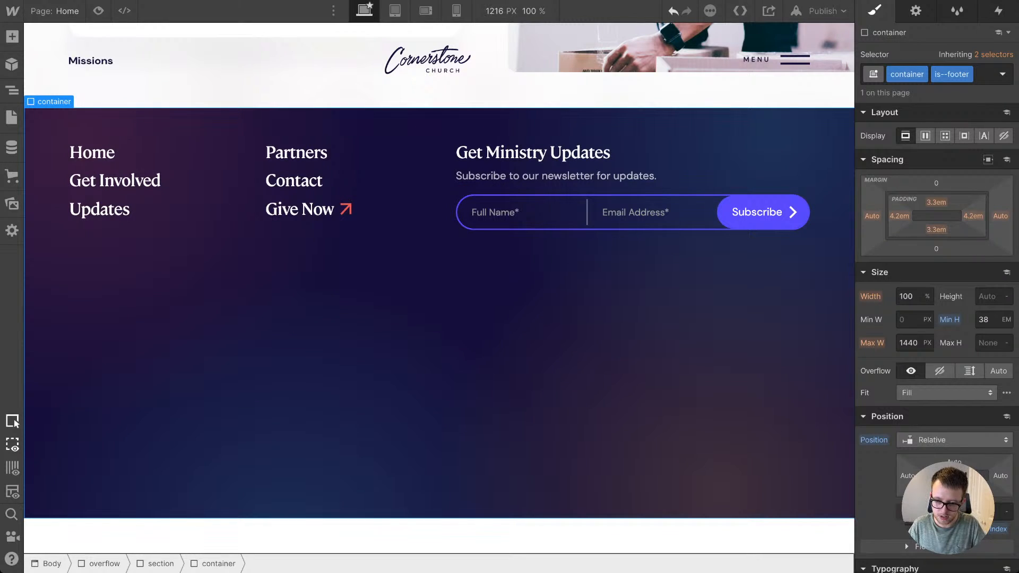
pyautogui.moveTo(936, 203); pyautogui.dragTo(936, 162)
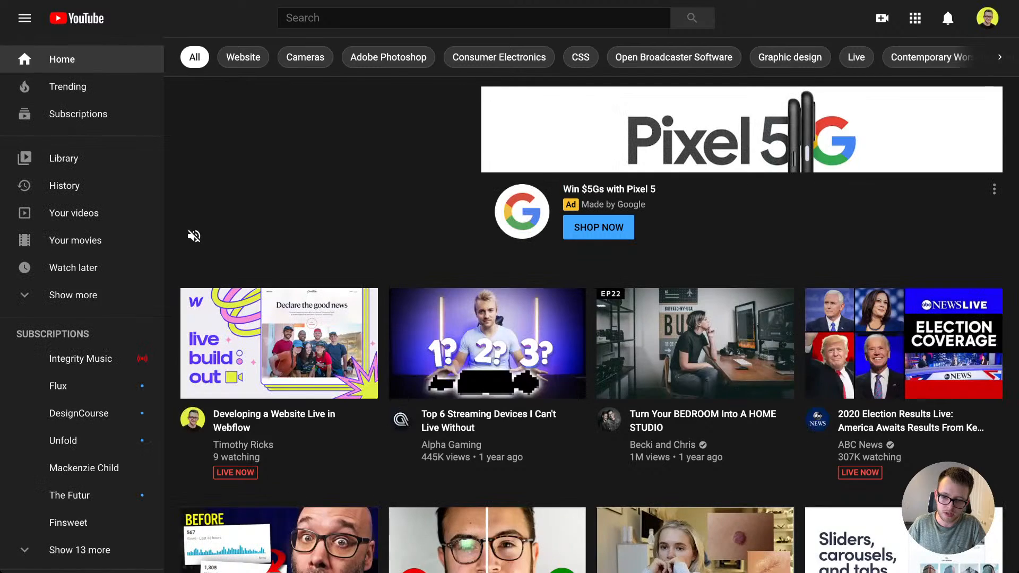
# Step: Switch to YouTube and look over the signed-in account's channel page with its live stream and uploads
pyautogui.click(987, 18)
pyautogui.click(871, 122)
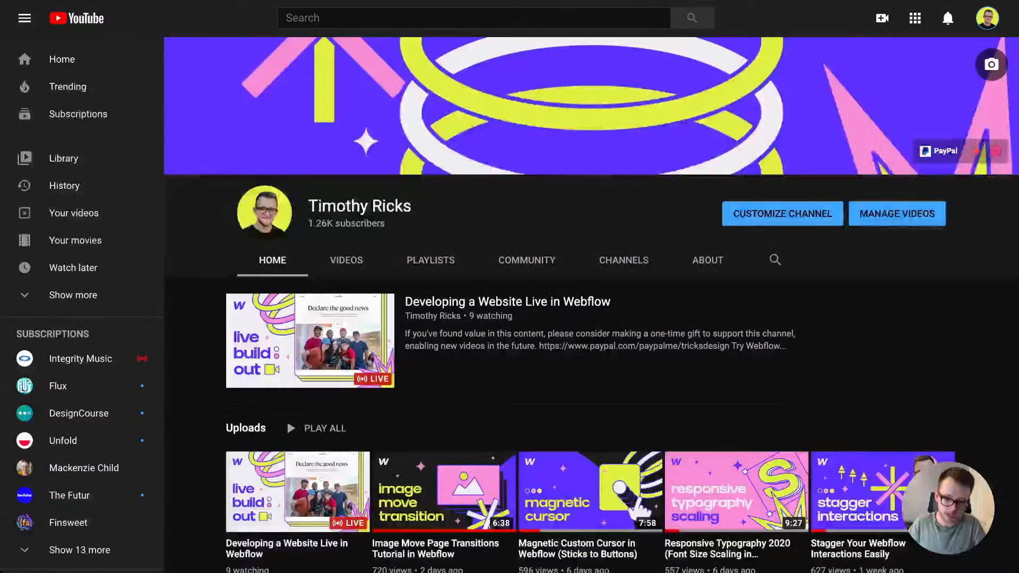
pyautogui.scroll(-4, 590, 305)
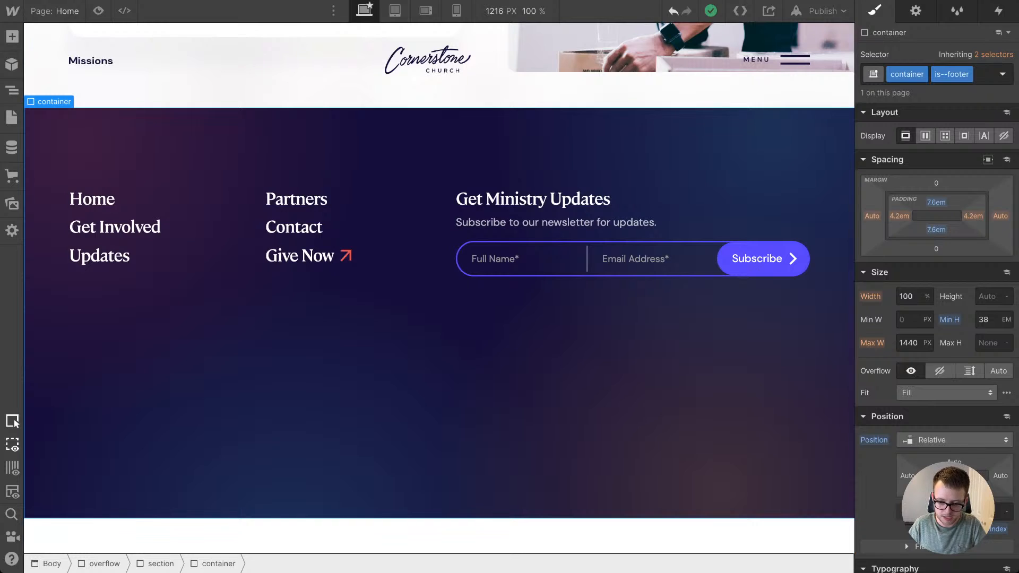
# Step: Set the canvas width to 3000 px and examine how the About Missions section and footer lay out
pyautogui.moveTo(851, 286)
pyautogui.mouseDown()
pyautogui.moveTo(782, 286)
pyautogui.moveTo(851, 287)
pyautogui.mouseUp()
pyautogui.scroll(3, 689, 297)
pyautogui.scroll(3, 439, 286)
pyautogui.moveTo(852, 555); pyautogui.dragTo(853, 554)
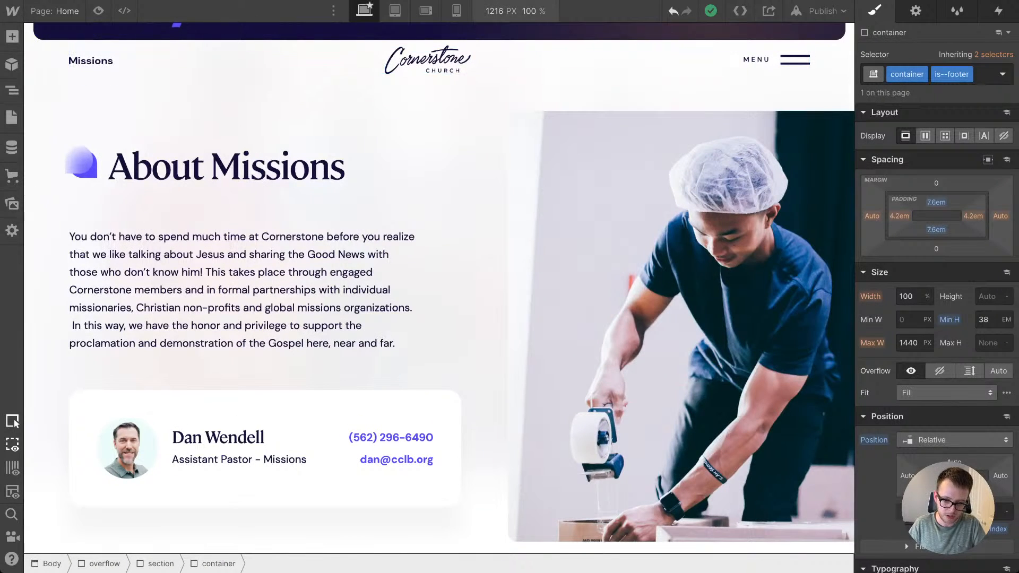
pyautogui.click(504, 11)
pyautogui.write('3000')
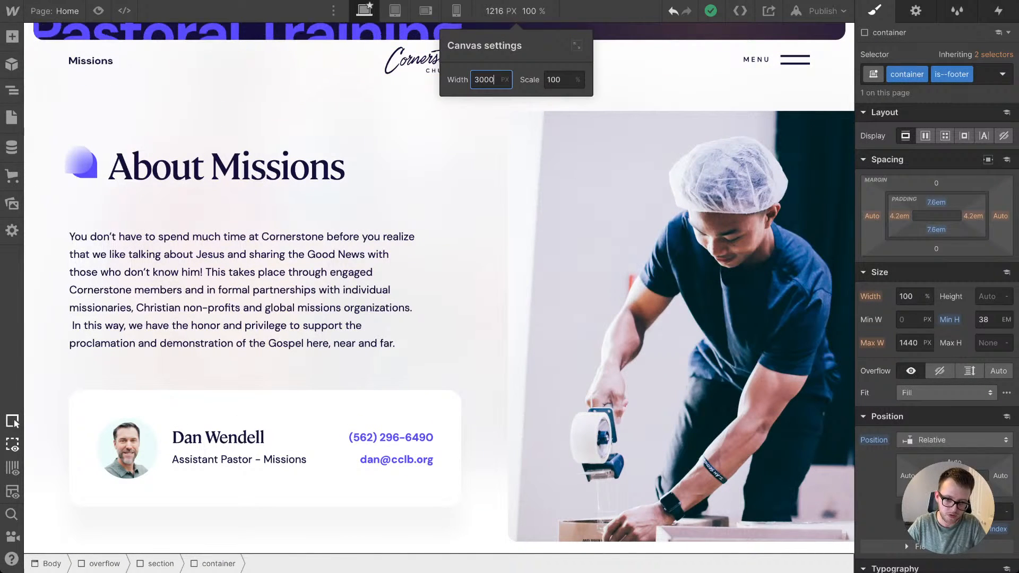
pyautogui.press('Return')
pyautogui.scroll(-3, 530, 255)
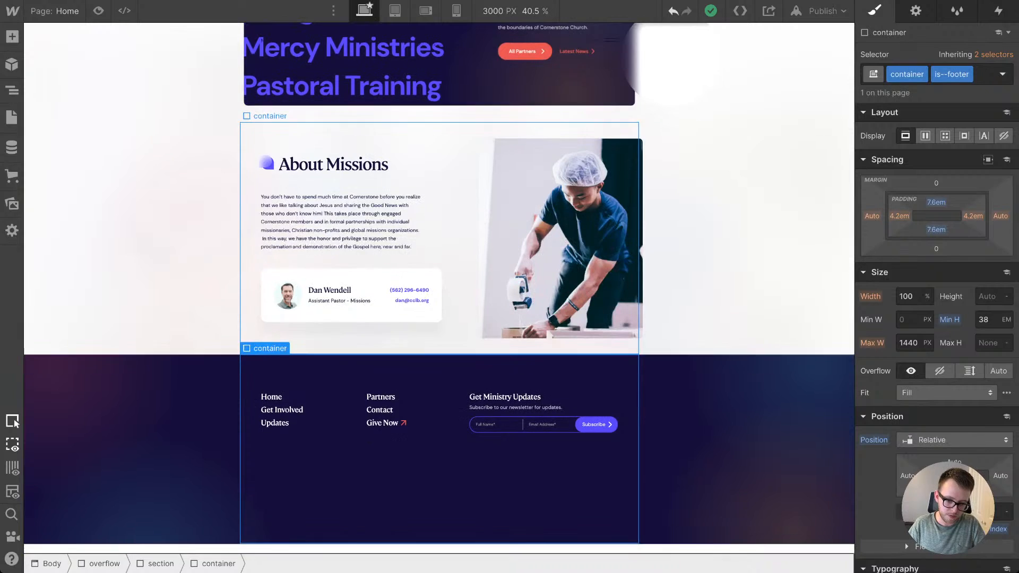
# Step: Inspect the footer's gradient block and the partnerships section container's maximum width on the 3000 px canvas
pyautogui.click(764, 340)
pyautogui.scroll(10, 329, 186)
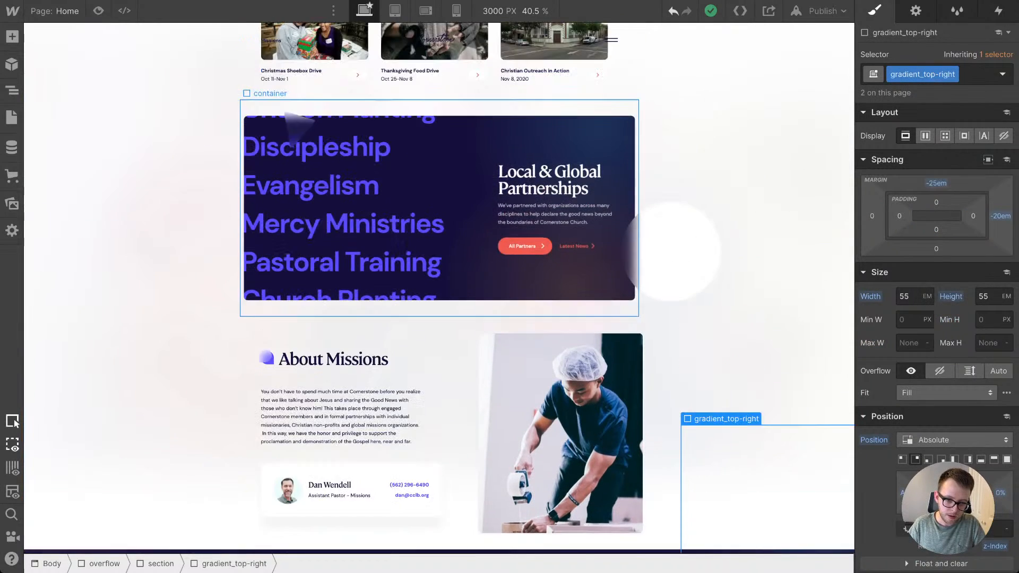
pyautogui.click(297, 164)
pyautogui.scroll(-4, 936, 248)
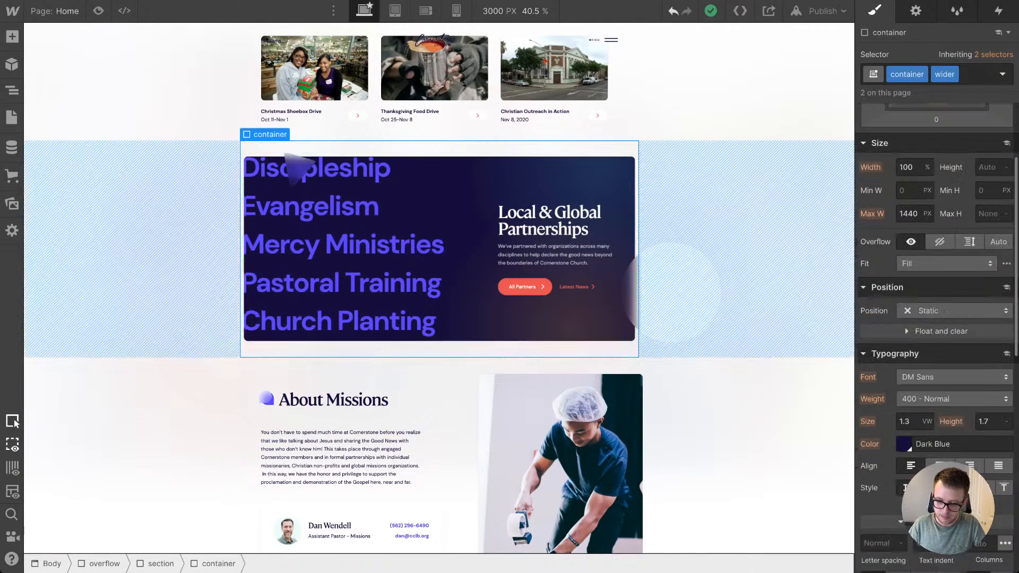
pyautogui.click(909, 190)
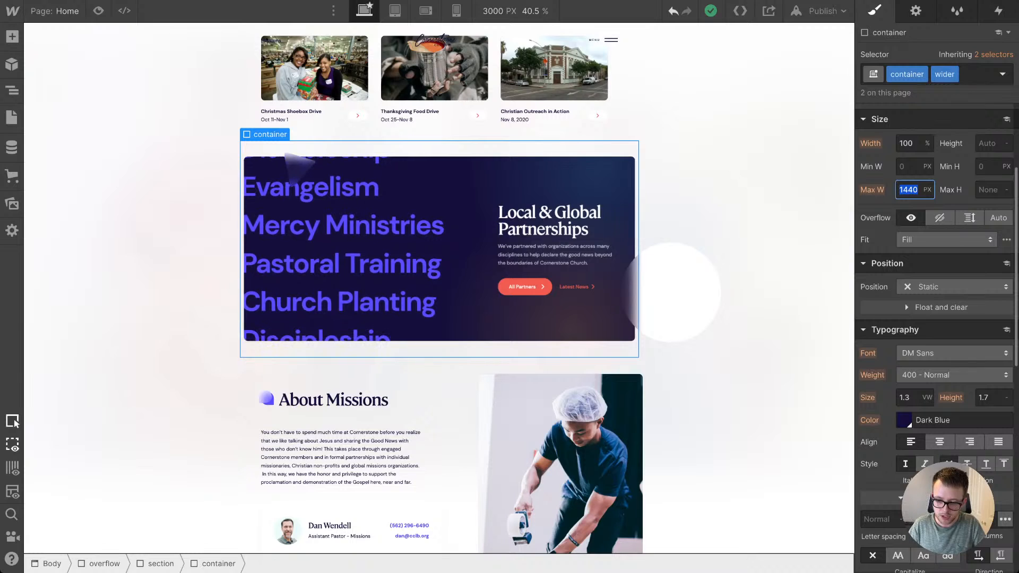
pyautogui.scroll(2, 439, 286)
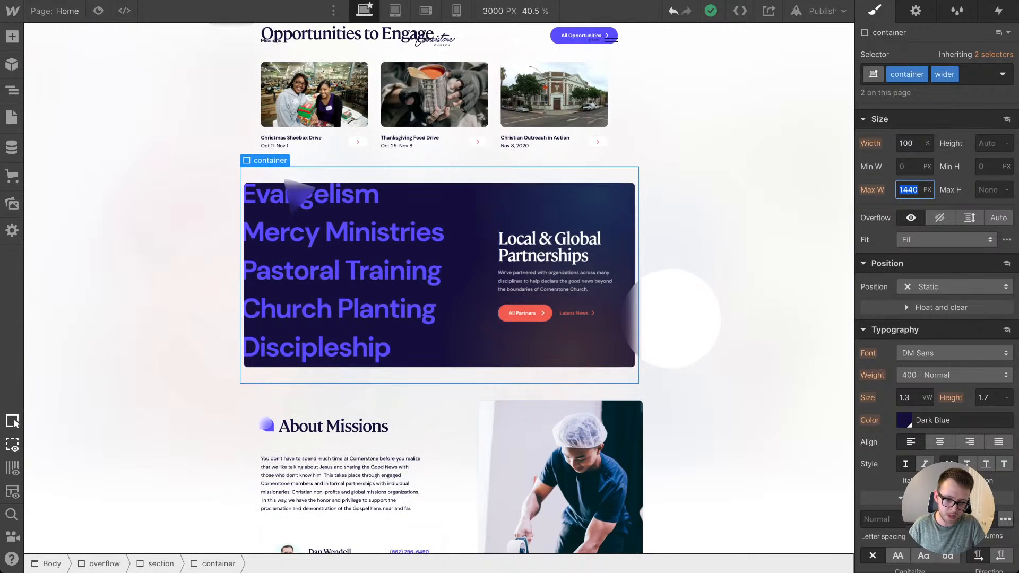
pyautogui.scroll(1, 439, 287)
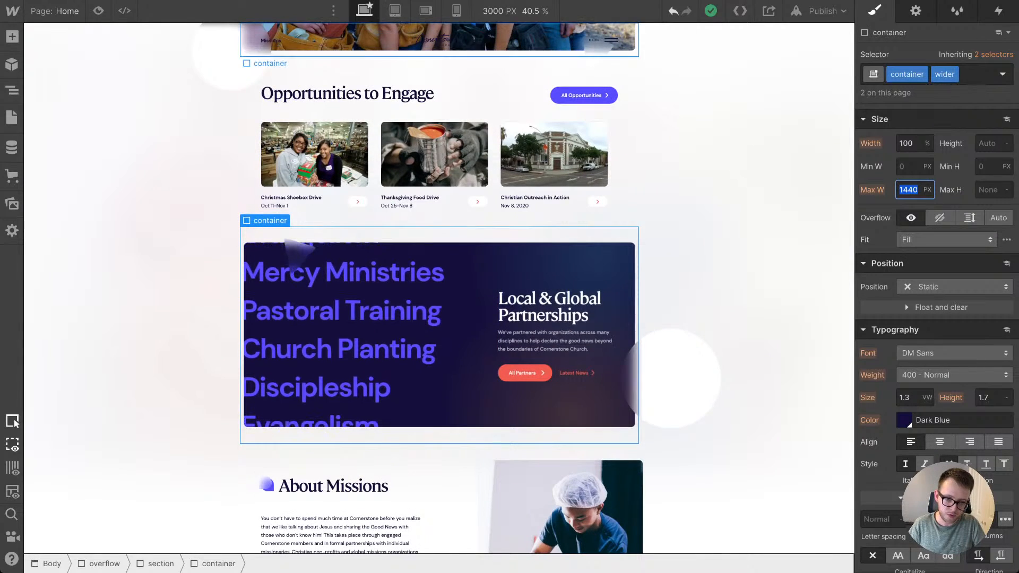
# Step: Examine the type settings of the page body and the Local & Global Partnerships heading, and review the layout down to the footer
pyautogui.click(333, 10)
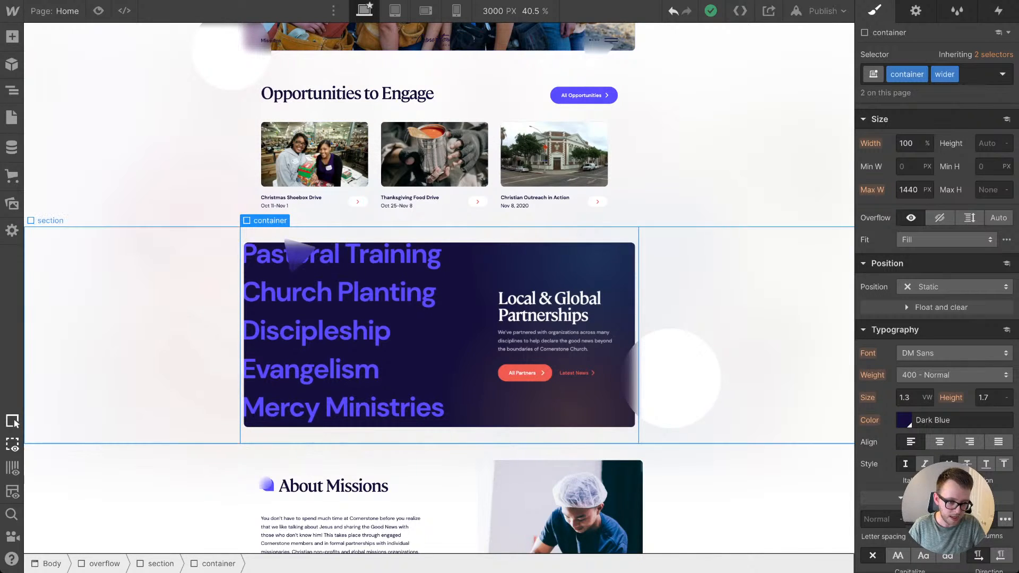
pyautogui.press('z')
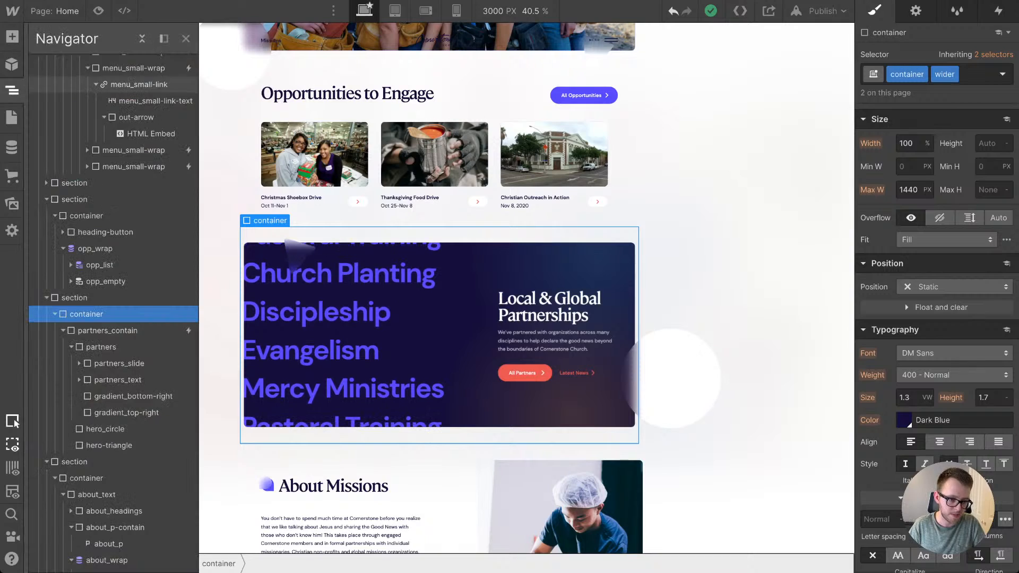
pyautogui.click(54, 62)
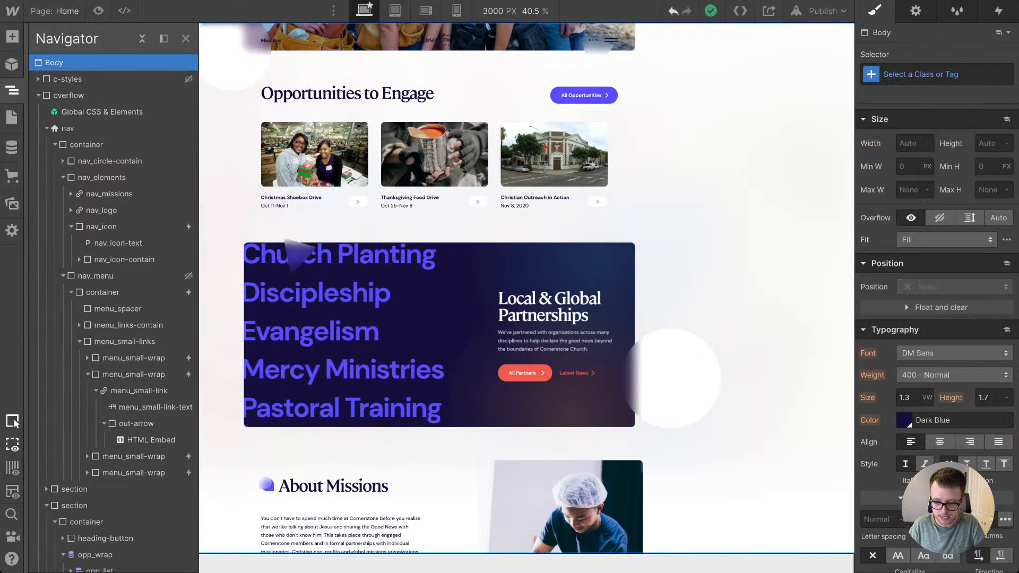
pyautogui.press('z')
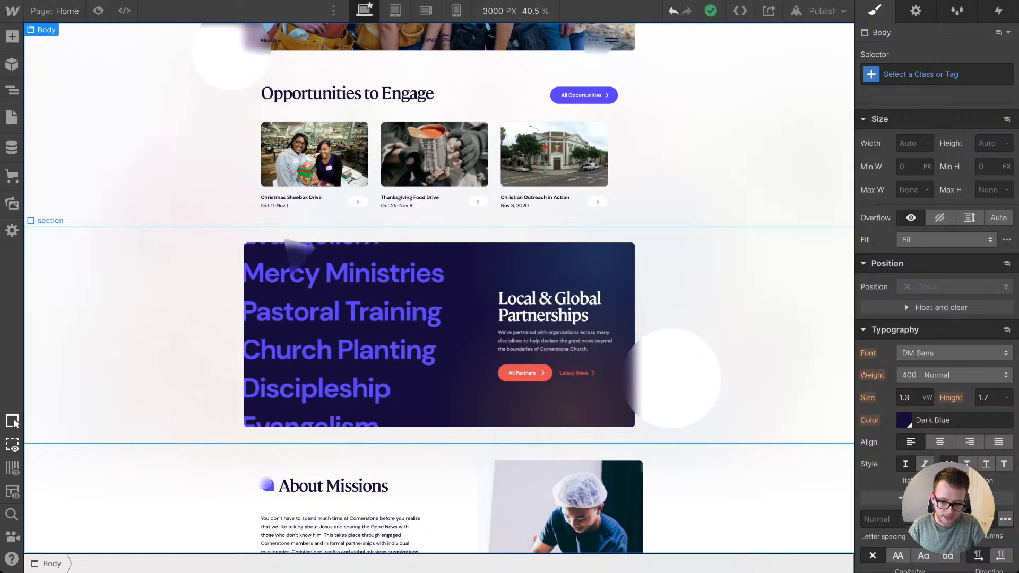
pyautogui.click(546, 307)
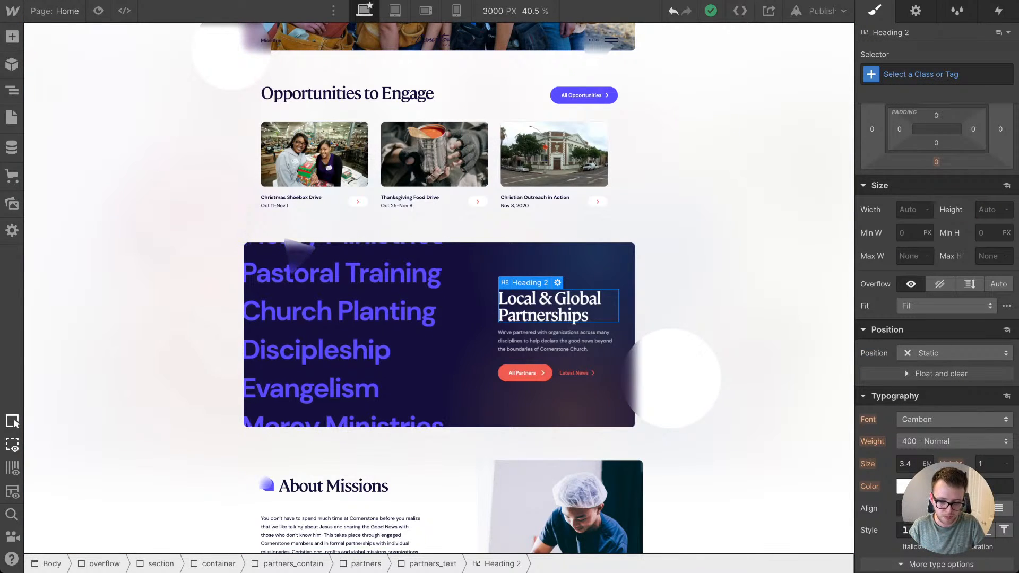
pyautogui.scroll(-3, 440, 319)
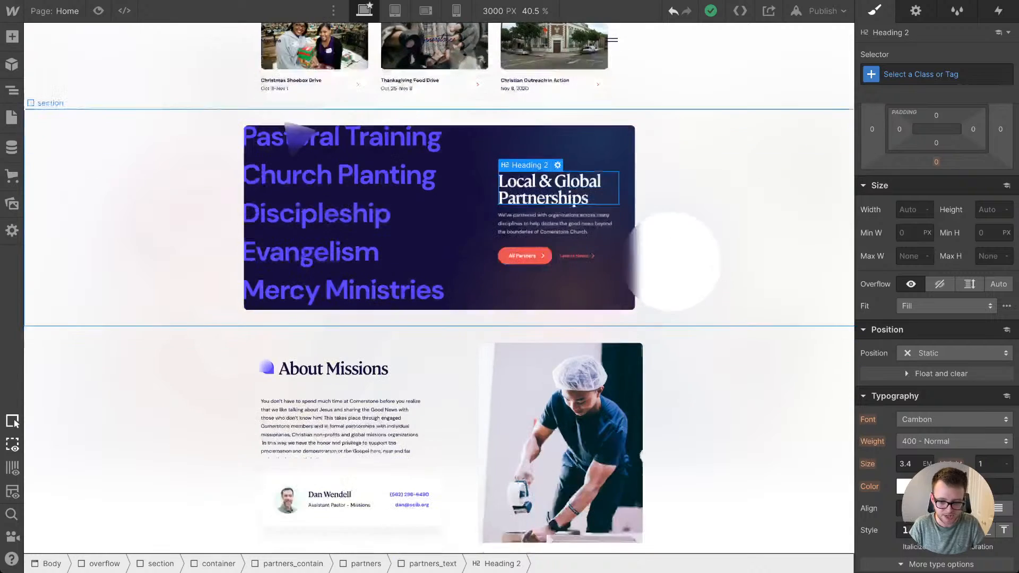
pyautogui.scroll(-3, 439, 286)
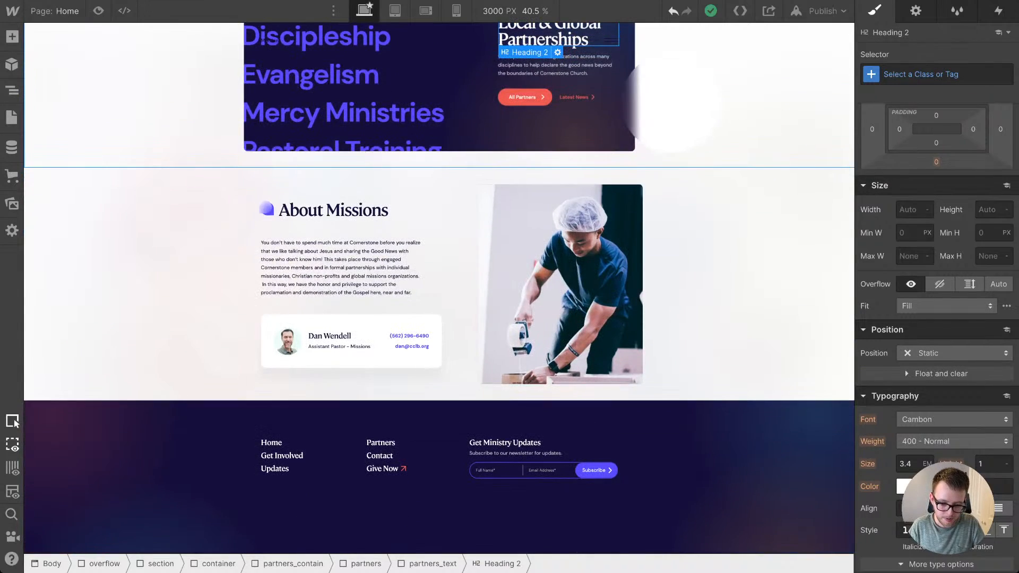
pyautogui.scroll(-2, 549, 470)
pyautogui.click(550, 456)
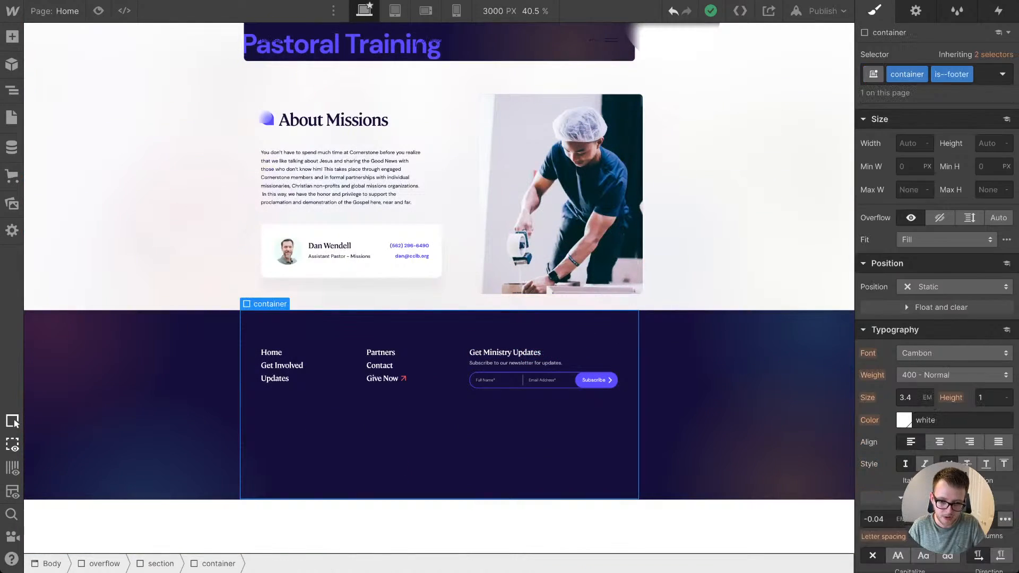
# Step: Reset the canvas to its default 1216 px width at 100% scale and bring the footer into view
pyautogui.click(515, 11)
pyautogui.click(576, 46)
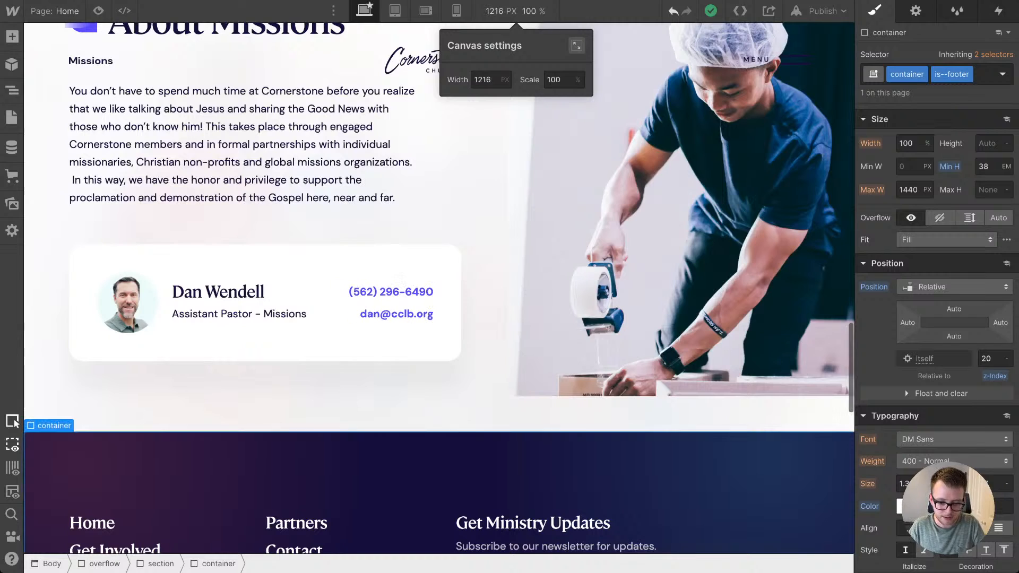
pyautogui.scroll(-15, 440, 287)
pyautogui.scroll(8, 439, 287)
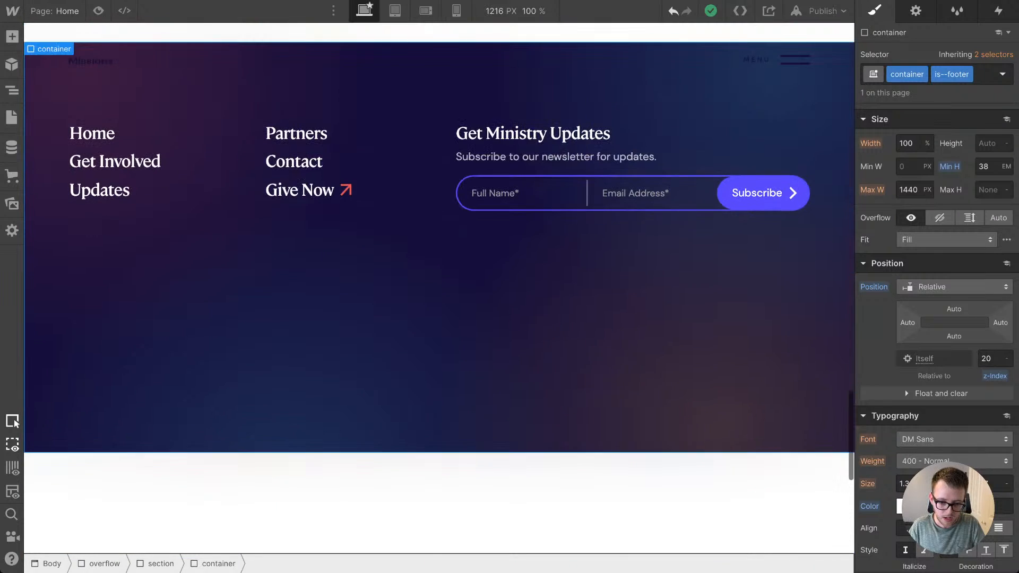
pyautogui.scroll(1, 440, 286)
# Step: Add a div block inside footer_top and give it the new class footer_top-left
pyautogui.click(510, 208)
pyautogui.click(443, 211)
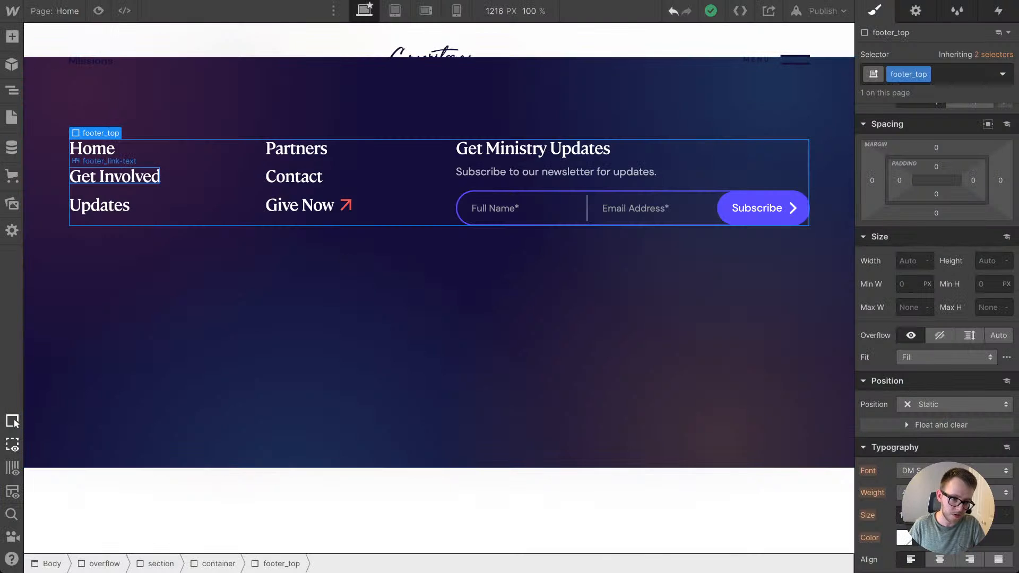
pyautogui.click(12, 37)
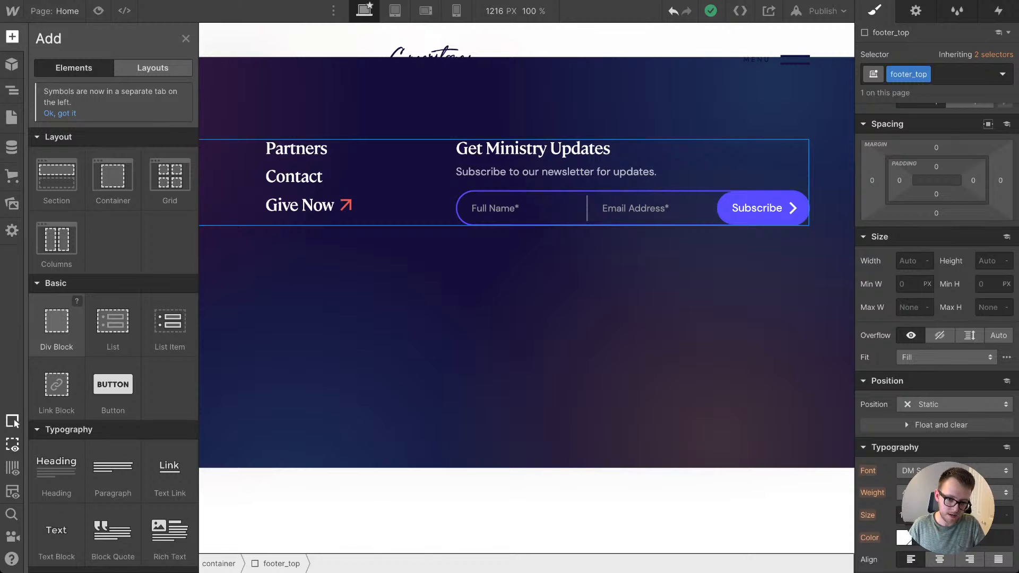
pyautogui.moveTo(57, 324); pyautogui.dragTo(432, 223)
pyautogui.hotkey('ctrl', 'Return')
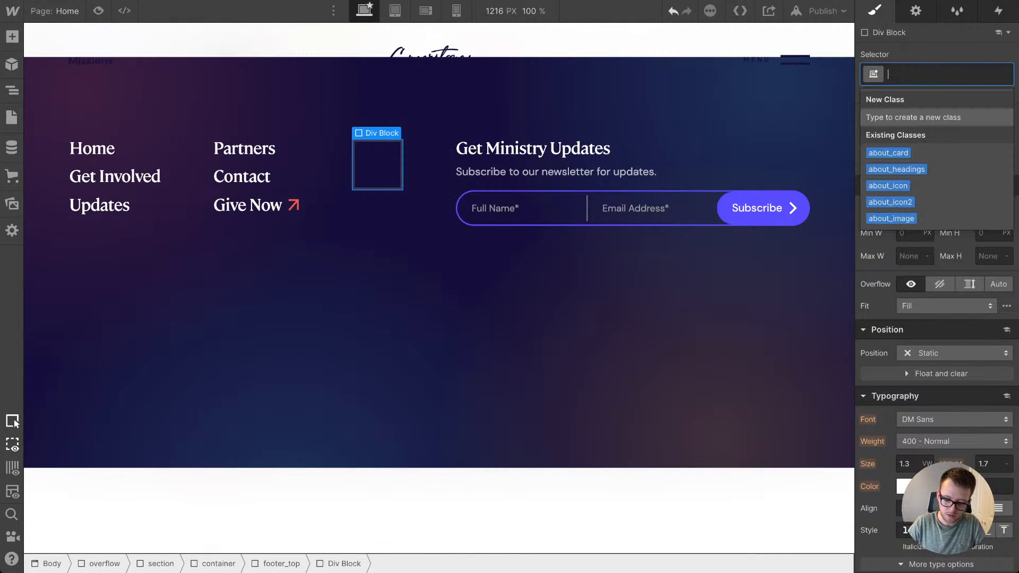
pyautogui.write('footer_')
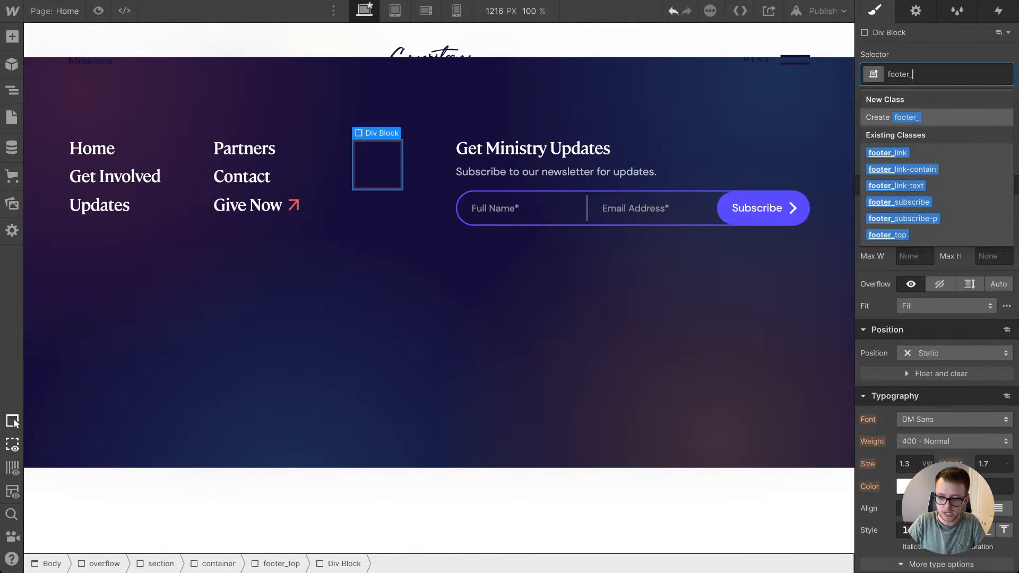
pyautogui.write('top-left')
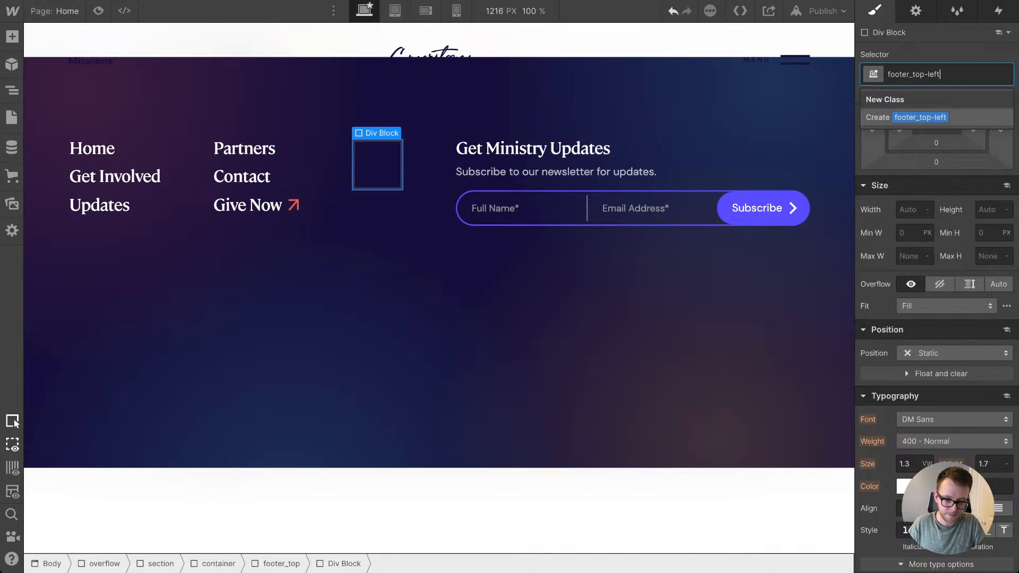
pyautogui.press('Return')
# Step: Nest both footer_link-contain columns inside the footer_top-left block
pyautogui.press('z')
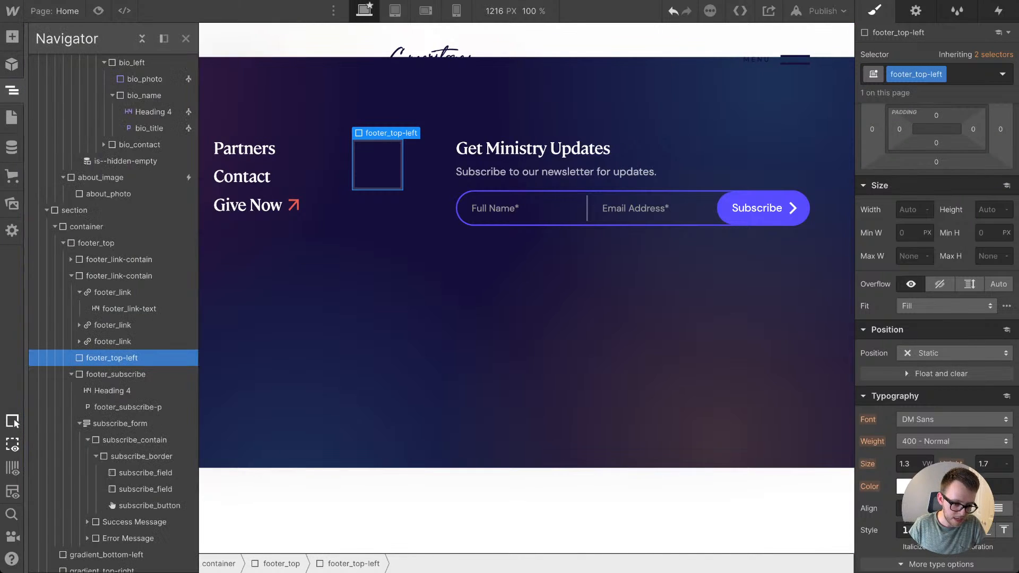
pyautogui.moveTo(111, 359); pyautogui.dragTo(127, 290)
pyautogui.click(112, 259)
pyautogui.click(12, 91)
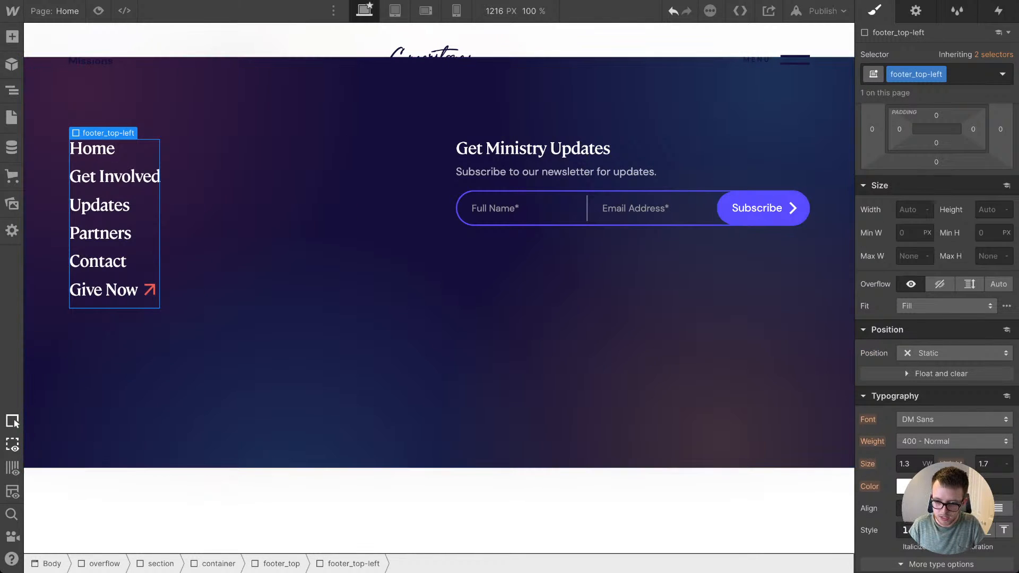
# Step: Make footer_top-left a horizontal flexbox with its children aligned and justified to the start
pyautogui.scroll(3, 937, 143)
pyautogui.click(925, 201)
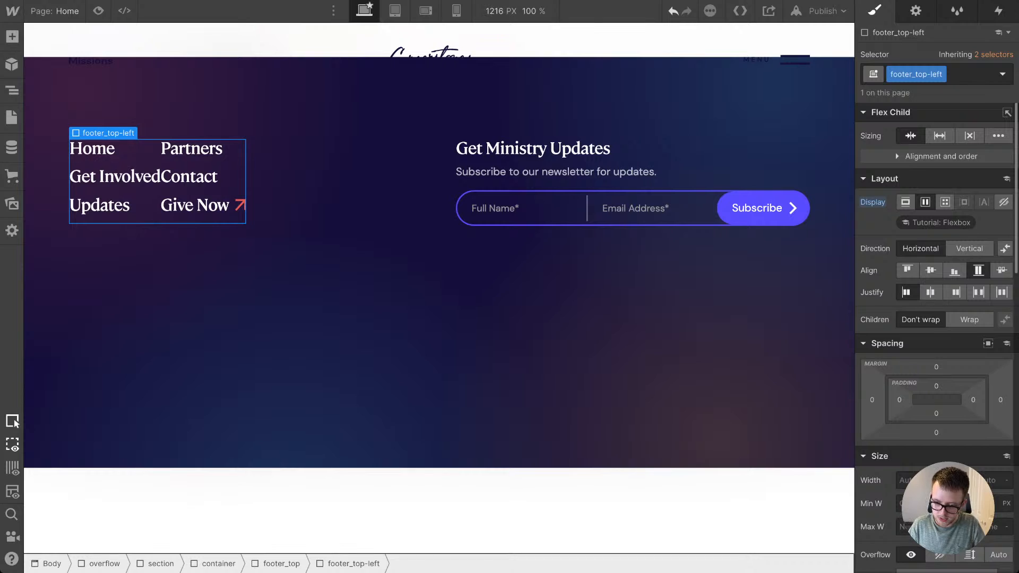
pyautogui.click(907, 270)
pyautogui.click(905, 292)
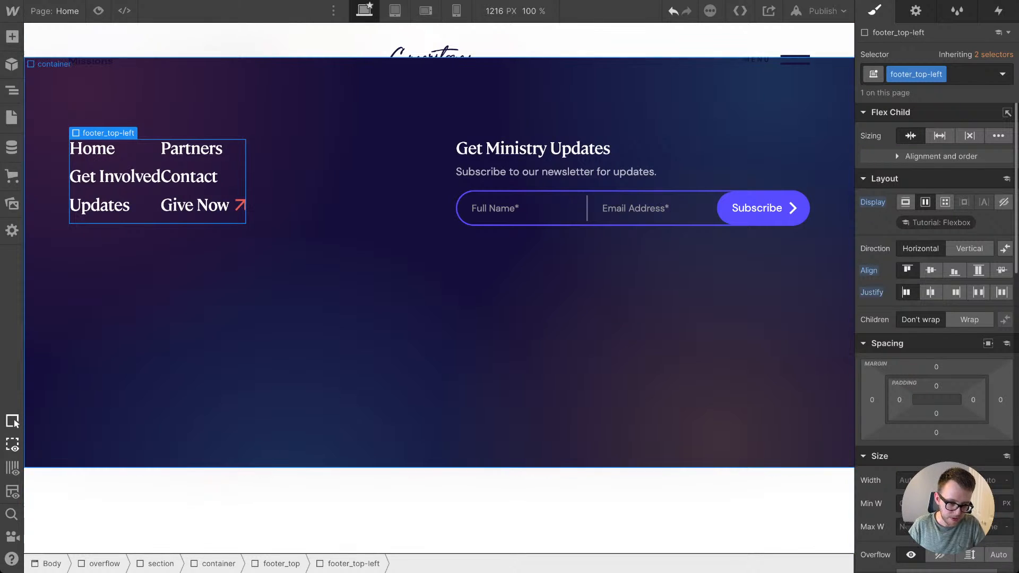
# Step: Set the right padding of the footer_link-contain columns to 2.8em
pyautogui.click(127, 217)
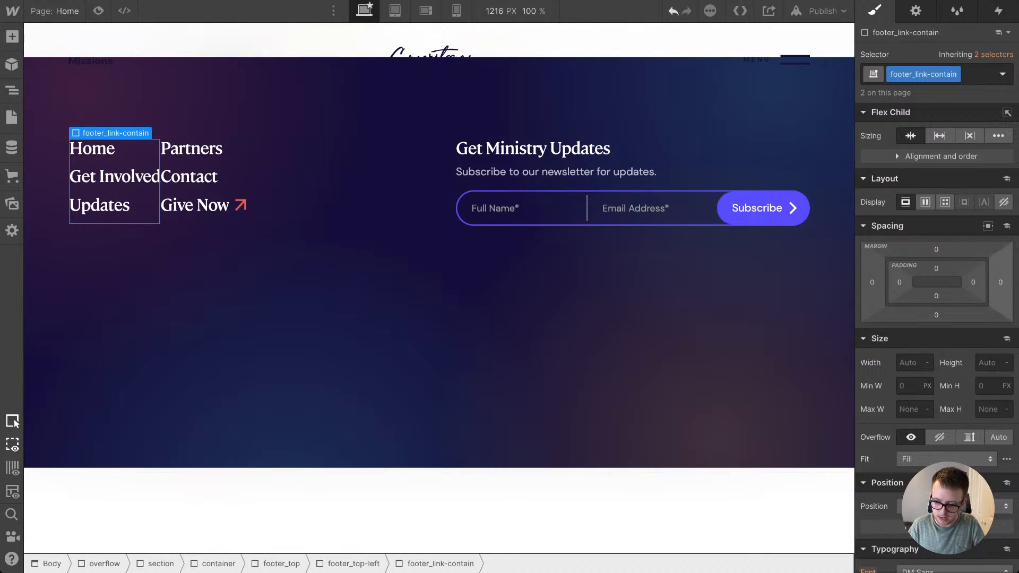
pyautogui.click(973, 282)
pyautogui.write('2em')
pyautogui.press('Return')
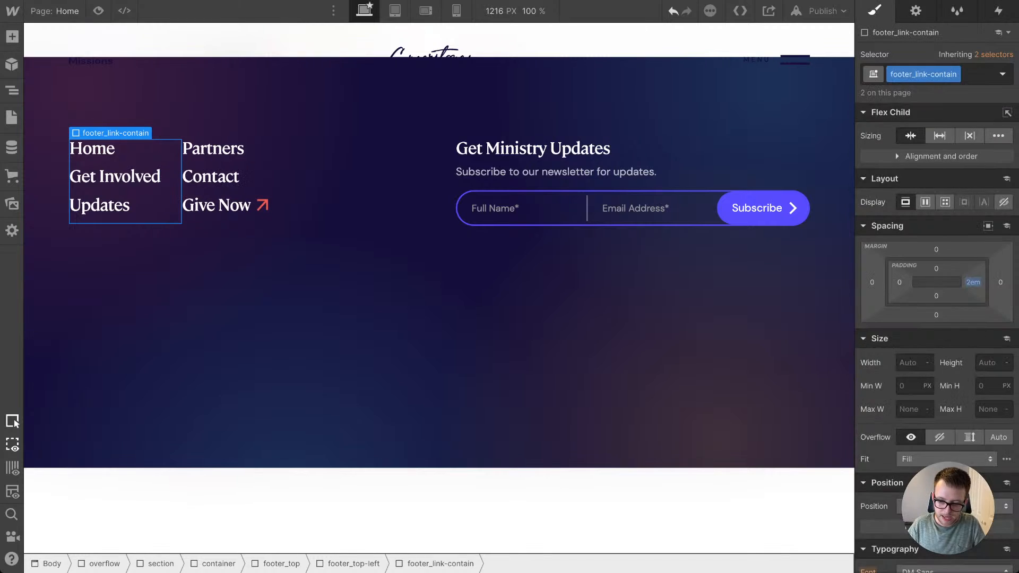
pyautogui.moveTo(973, 283); pyautogui.dragTo(973, 277)
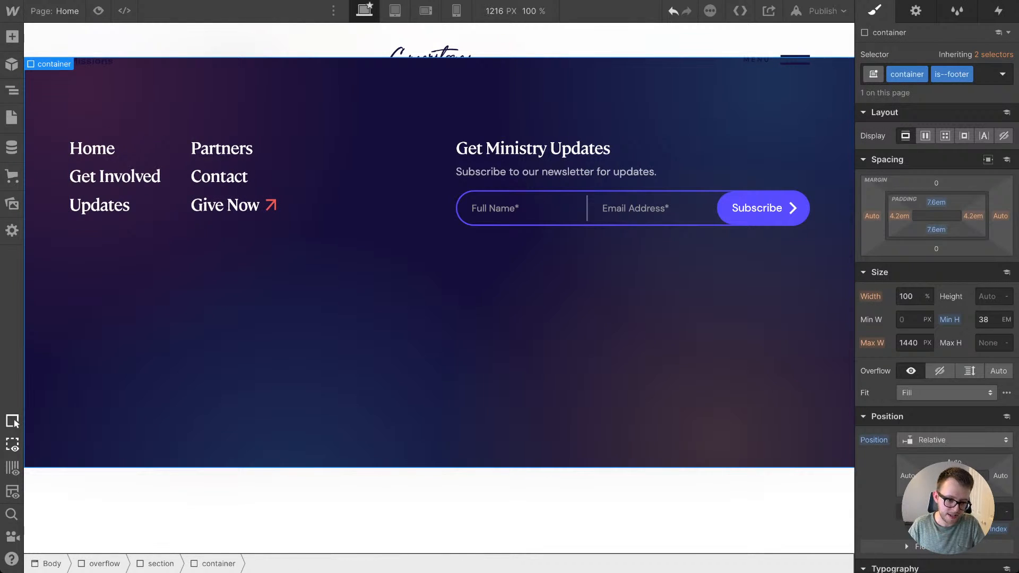
# Step: Check the box boundaries and spacing of the two footer link columns and their links
pyautogui.click(176, 183)
pyautogui.click(291, 183)
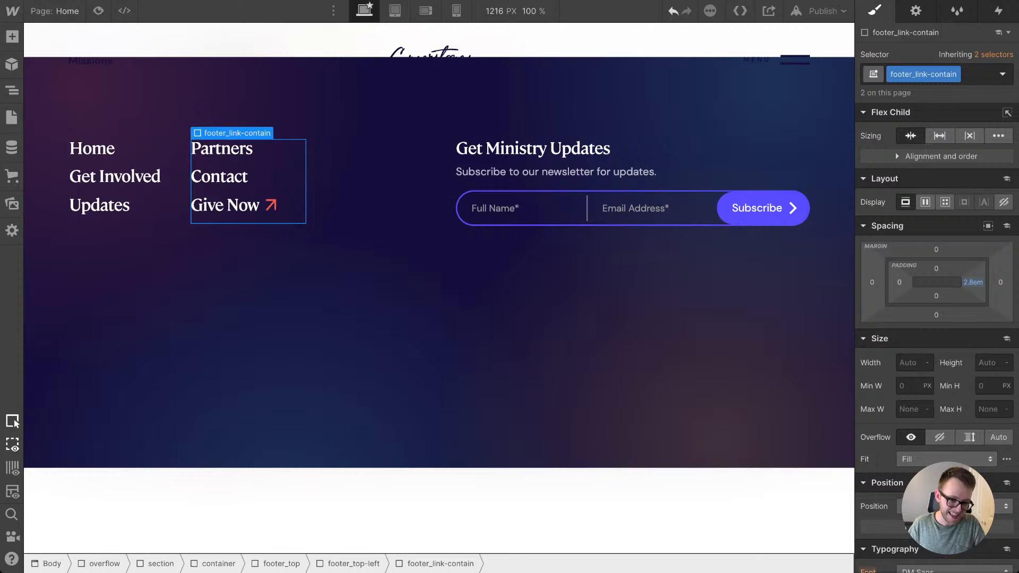
pyautogui.click(297, 265)
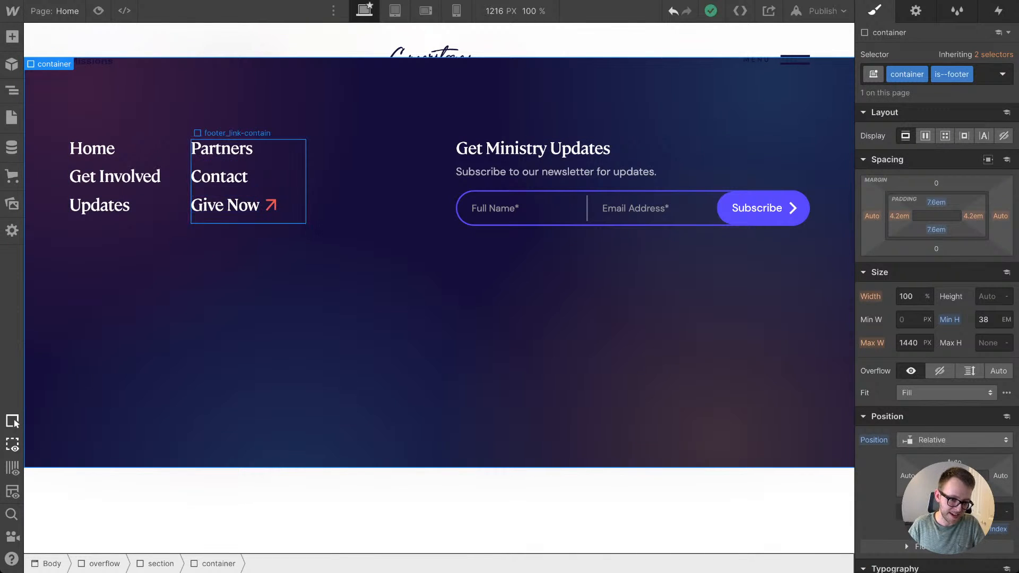
pyautogui.click(265, 183)
pyautogui.click(219, 176)
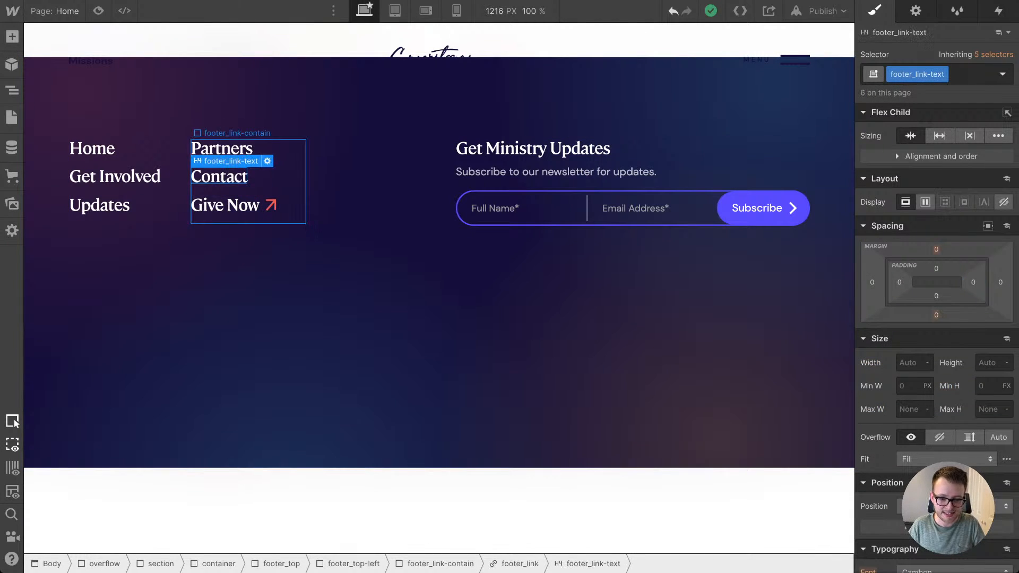
pyautogui.click(282, 183)
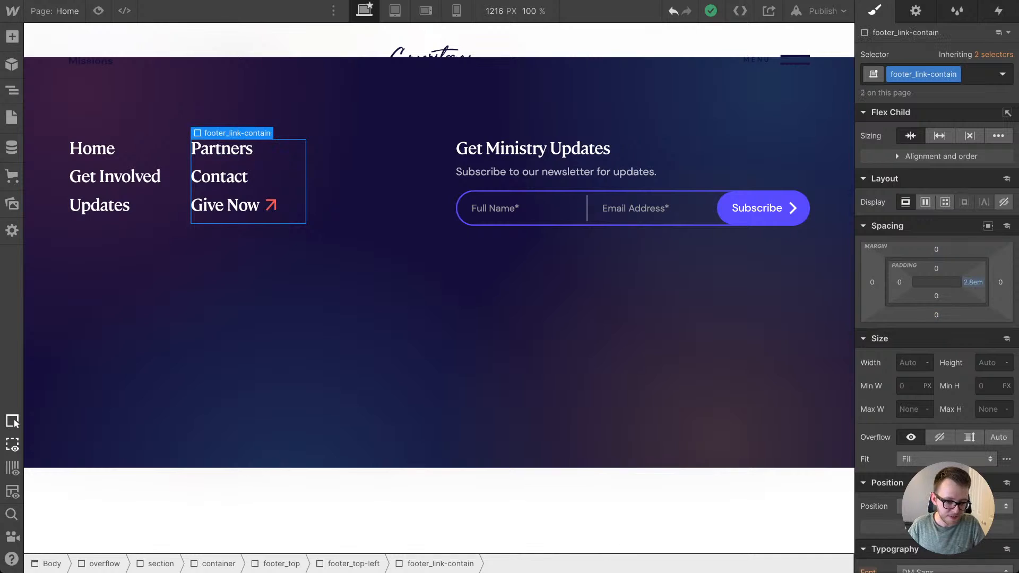
pyautogui.click(173, 191)
pyautogui.click(183, 270)
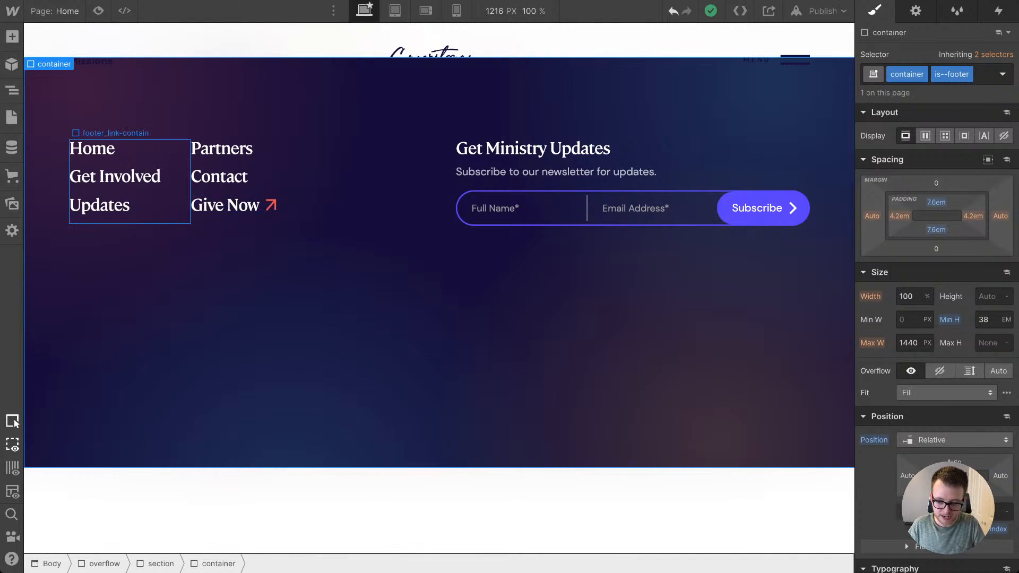
# Step: Increase the right padding of the footer_link-contain columns to 5.9em and review the footer's link spacing
pyautogui.click(178, 191)
pyautogui.moveTo(973, 282); pyautogui.dragTo(973, 271)
pyautogui.hotkey('ctrl', 'shift', 'p')
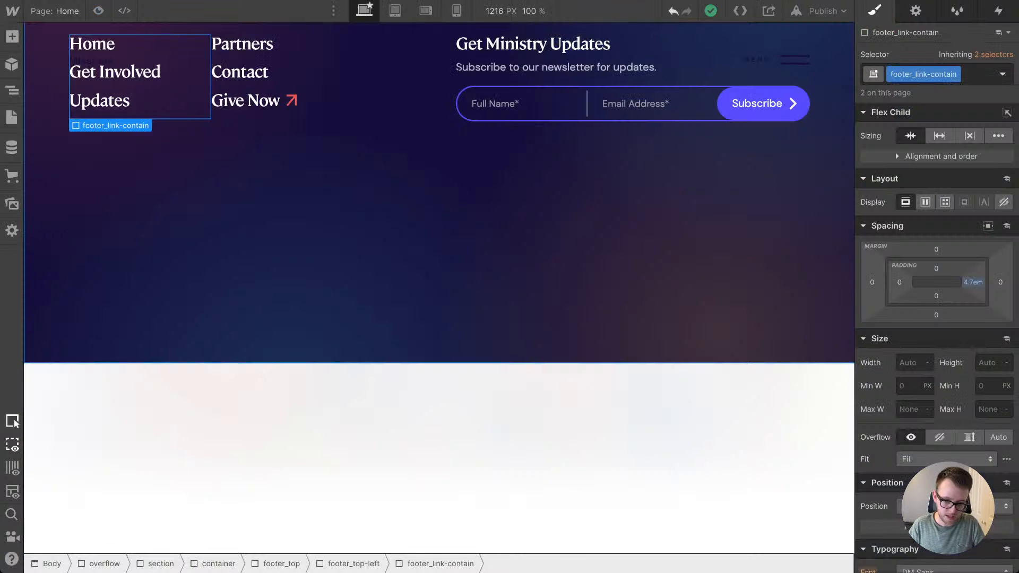
pyautogui.moveTo(973, 282); pyautogui.dragTo(973, 276)
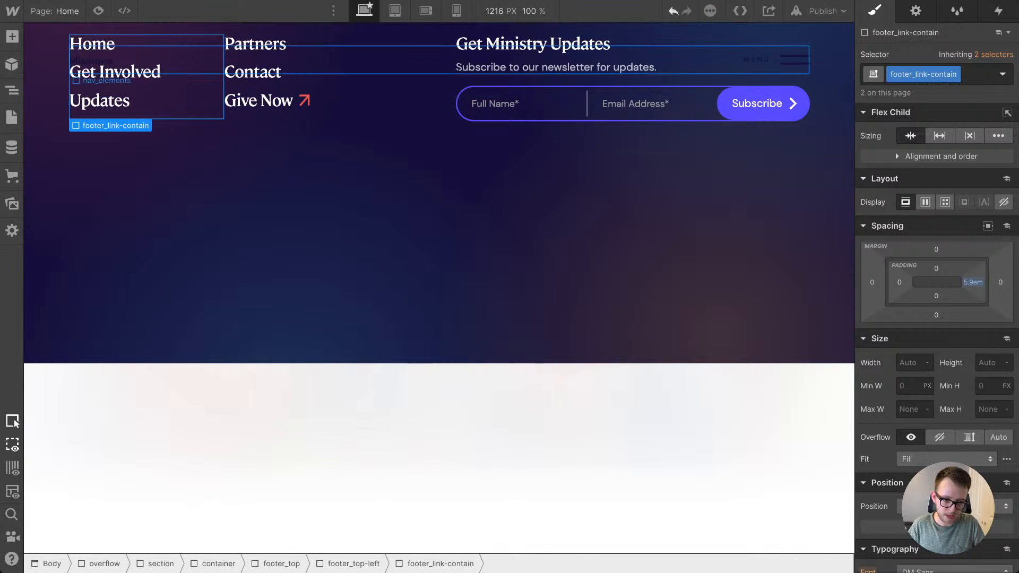
pyautogui.scroll(2, 260, 154)
pyautogui.click(92, 121)
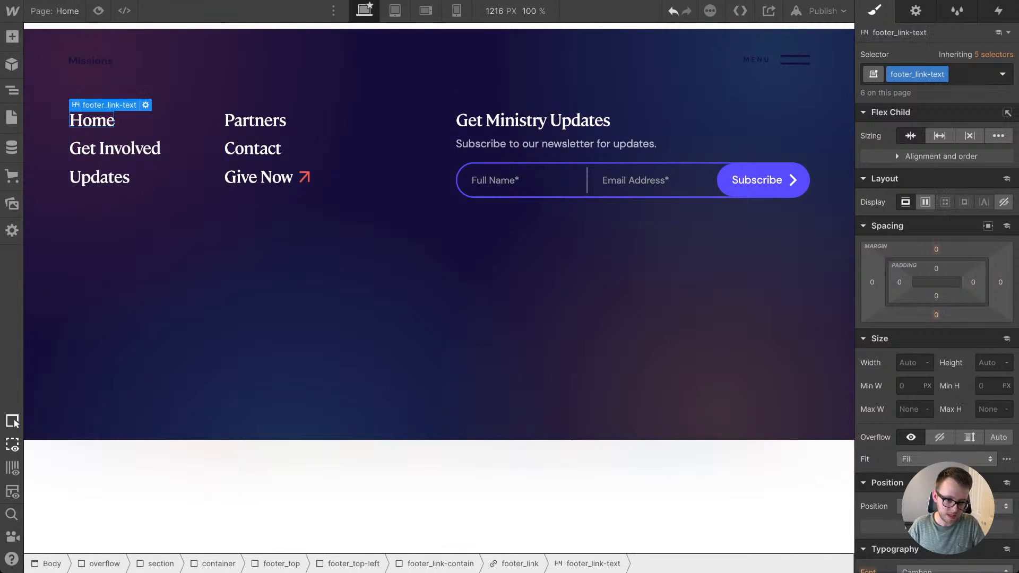
# Step: Increase the bottom margin of the footer_link elements to 2.6em and preview the footer's link spacing
pyautogui.press('Up')
pyautogui.moveTo(114, 137); pyautogui.dragTo(115, 154)
pyautogui.click(98, 11)
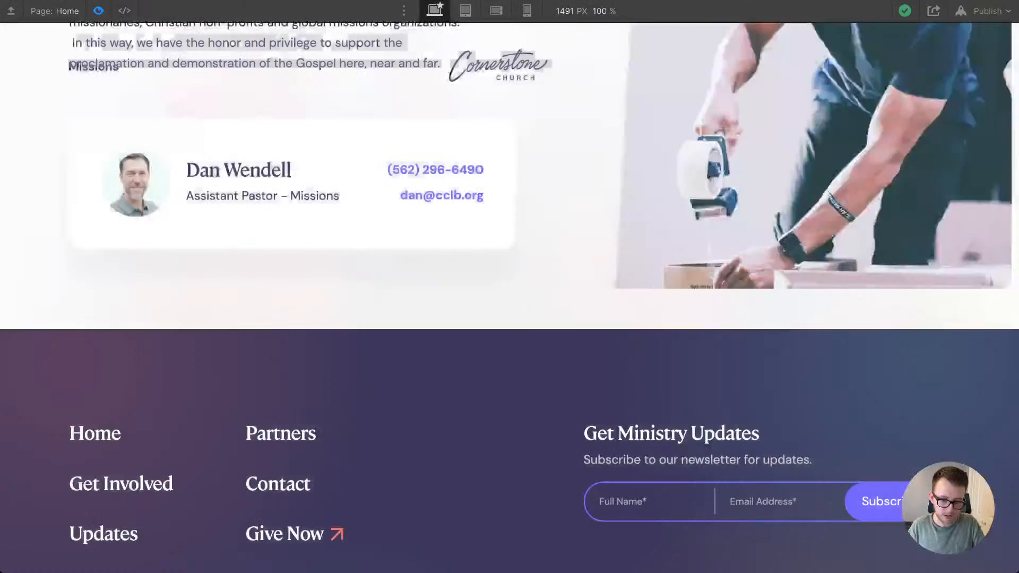
pyautogui.scroll(-2, 510, 297)
pyautogui.scroll(-3, 509, 297)
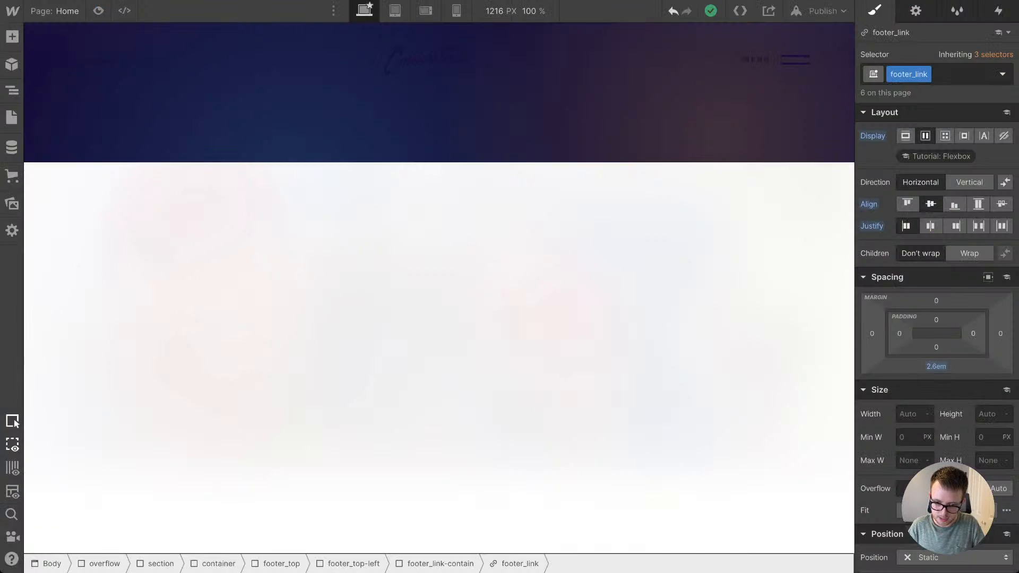
pyautogui.scroll(8, 439, 318)
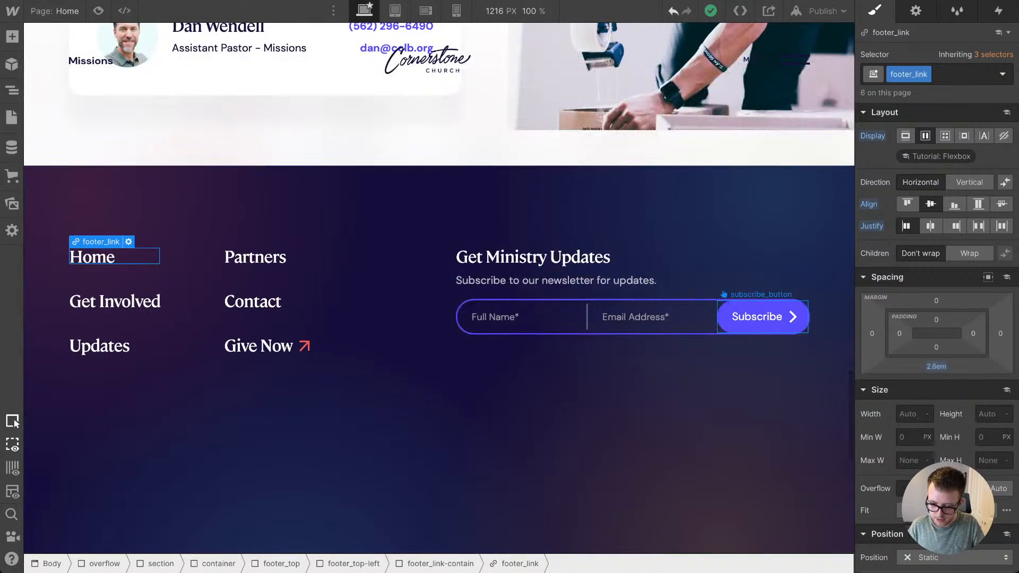
# Step: Set the width of the subscribe_button's side-arrow.svg background image to 0.5em
pyautogui.click(763, 316)
pyautogui.scroll(-9, 937, 393)
pyautogui.click(918, 395)
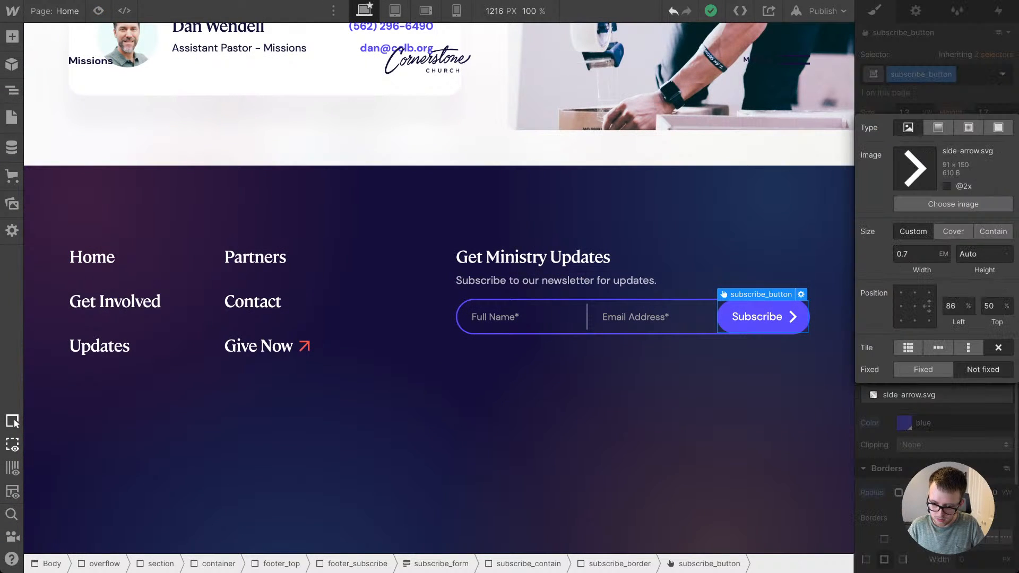
pyautogui.click(914, 254)
pyautogui.hotkey('alt', 'Down')
pyautogui.hotkey('alt', 'Down')
pyautogui.hotkey('alt', 'Down')
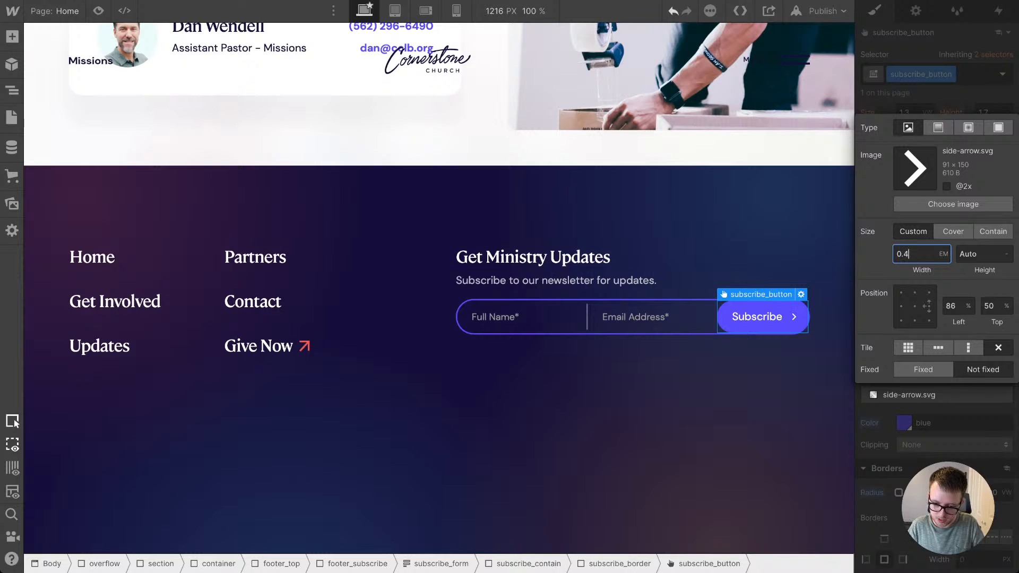
pyautogui.hotkey('alt', 'Up')
pyautogui.click(968, 127)
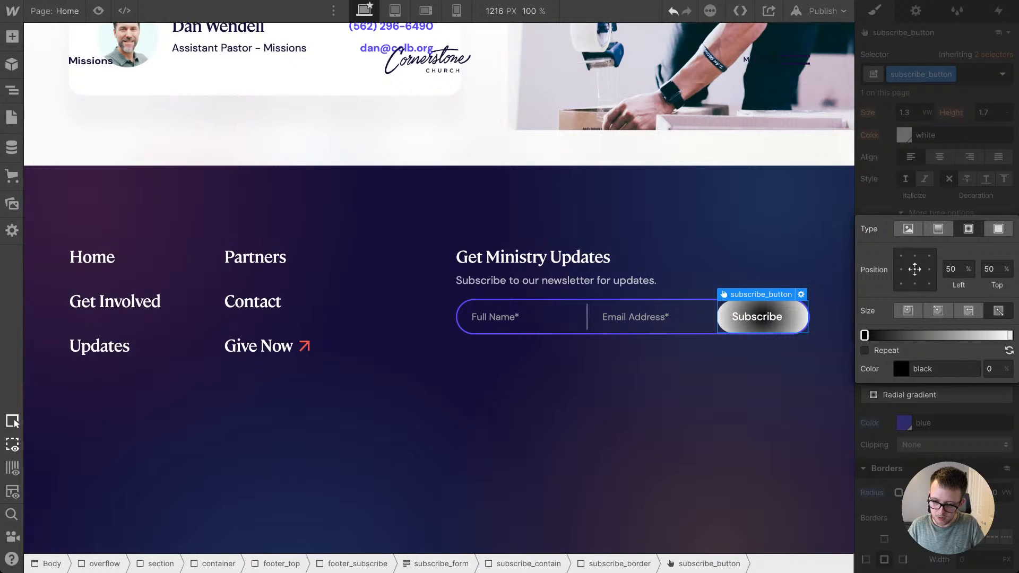
pyautogui.press('super+z')
# Step: Set the left position of the subscribe_button's arrow background image to 80%
pyautogui.click(937, 395)
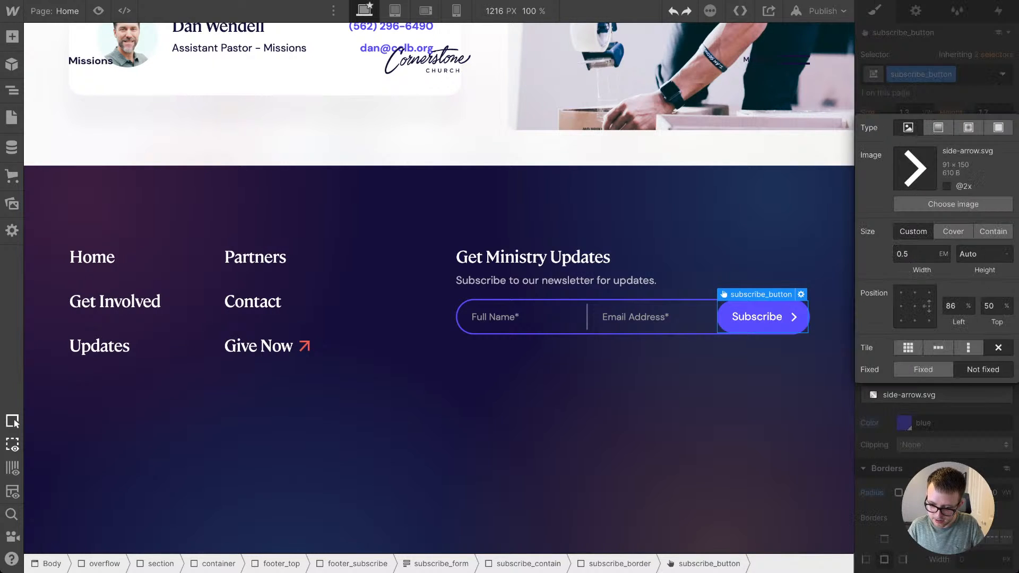
pyautogui.click(953, 306)
pyautogui.write('80')
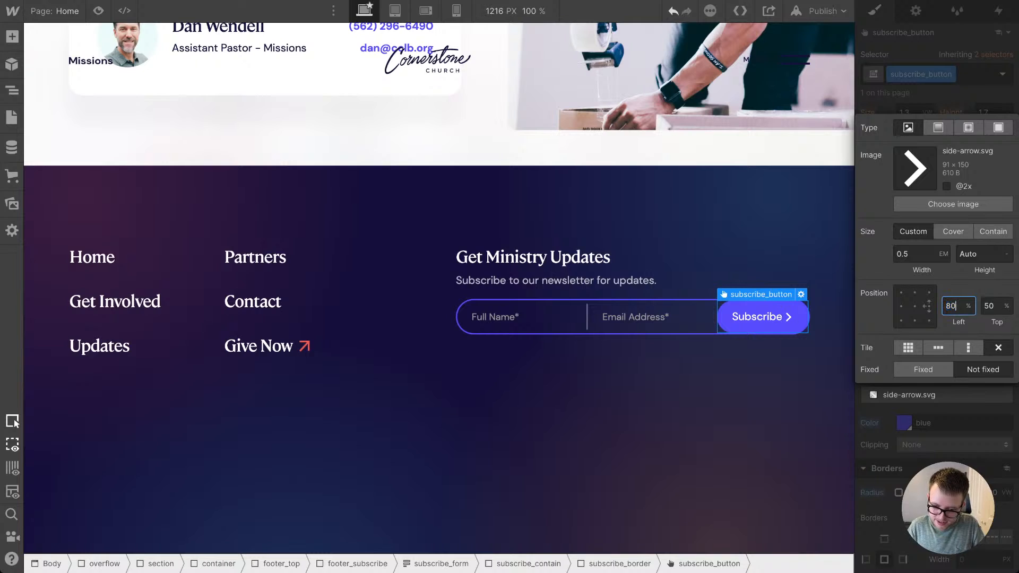
pyautogui.press('Return')
pyautogui.click(962, 99)
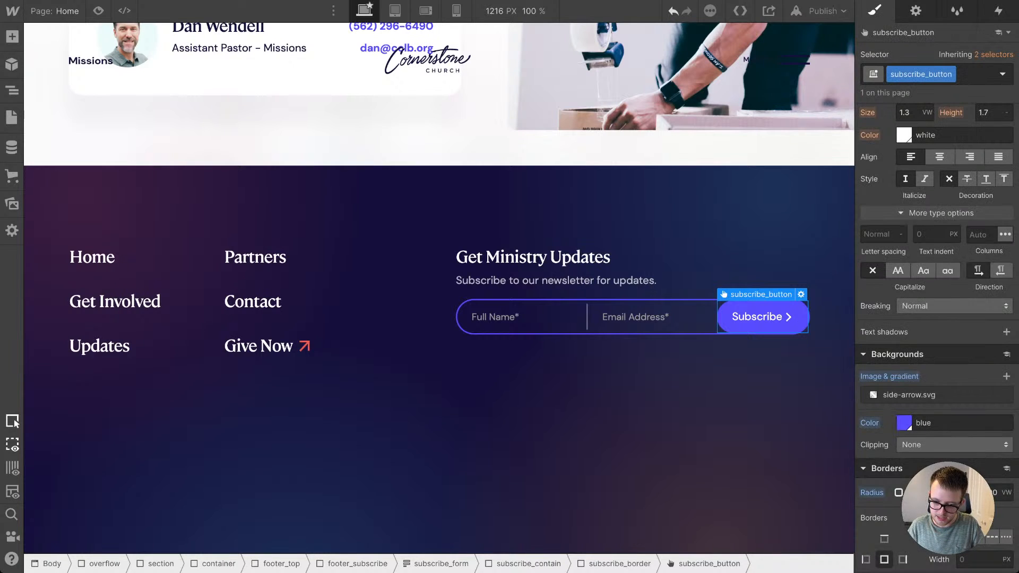
# Step: Set the subscribe_button's left padding to 2.5em and its right padding to 2.9em
pyautogui.scroll(8, 969, 158)
pyautogui.scroll(3, 937, 212)
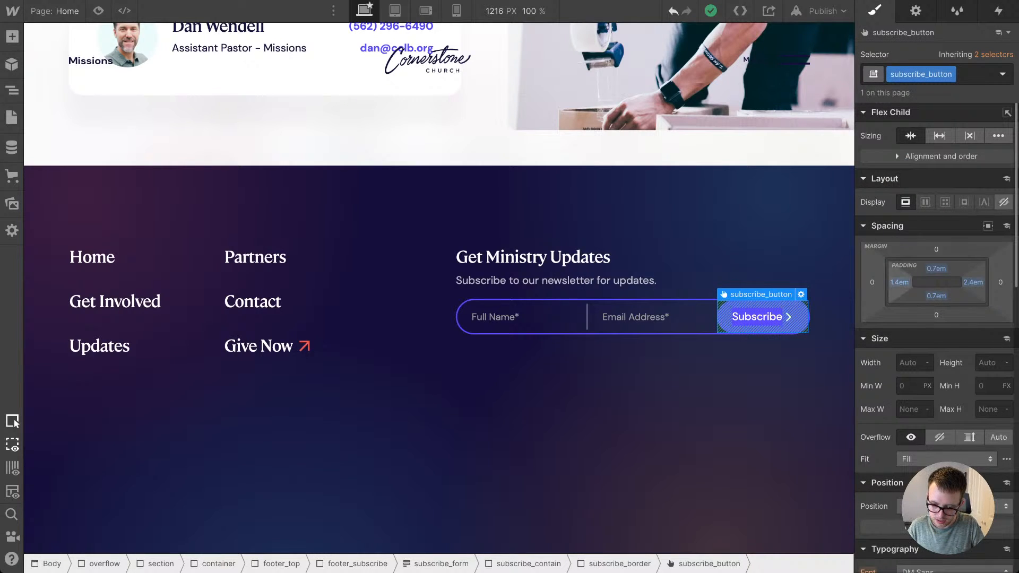
pyautogui.moveTo(899, 283); pyautogui.dragTo(901, 282)
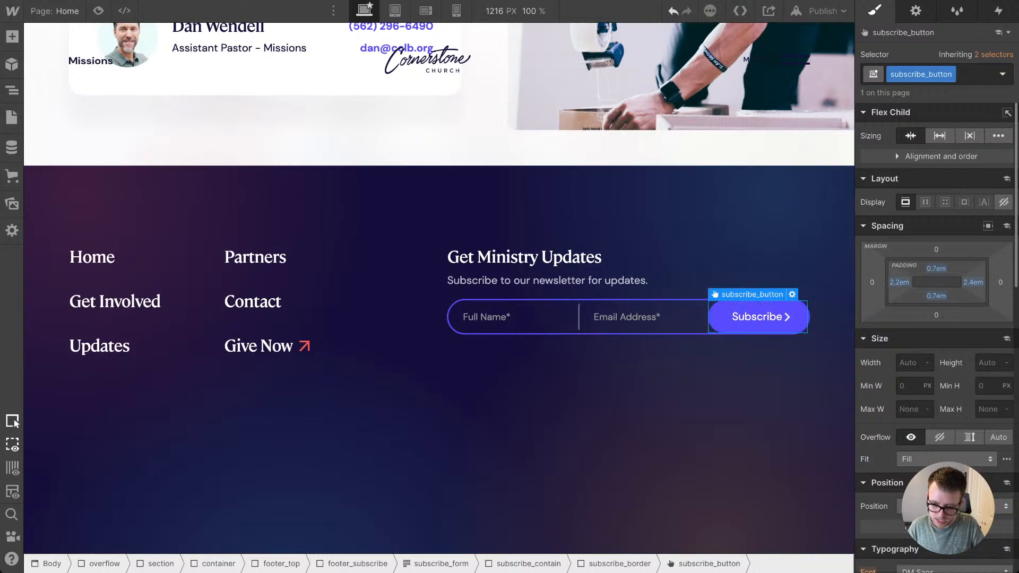
pyautogui.moveTo(973, 282); pyautogui.dragTo(978, 282)
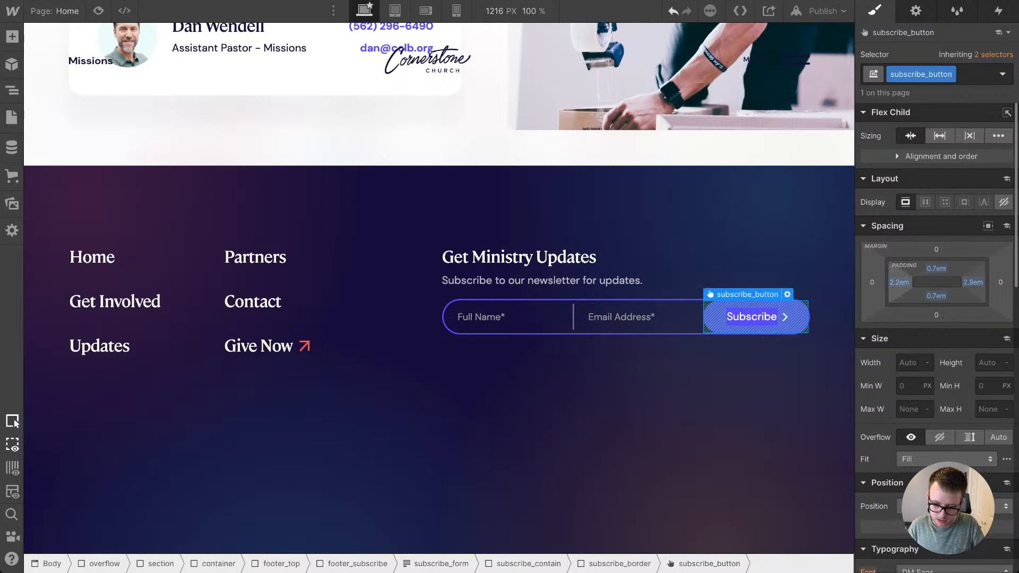
pyautogui.moveTo(900, 283); pyautogui.dragTo(902, 282)
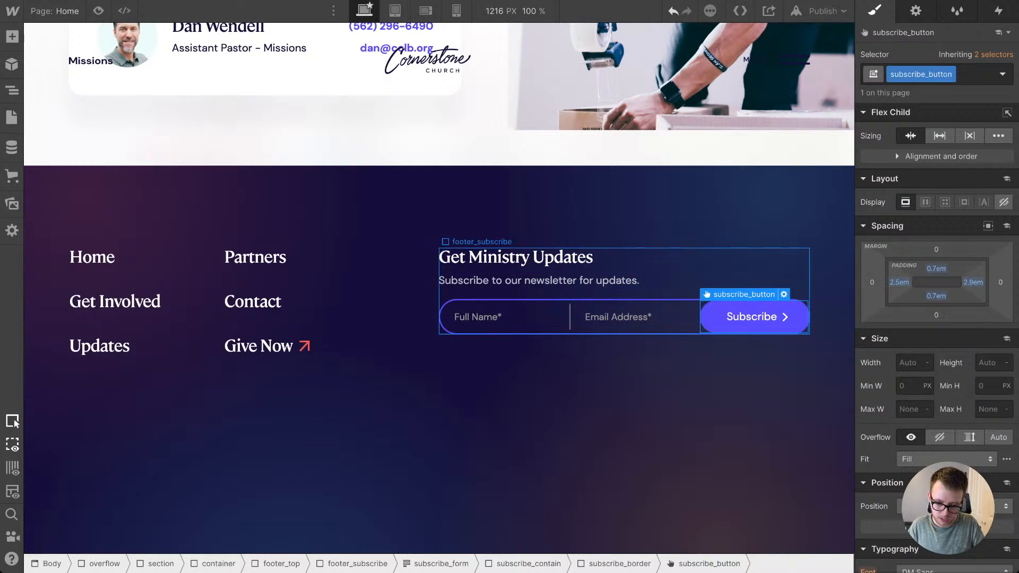
# Step: Set the width of the footer_subscribe block to 37em and preview the footer
pyautogui.click(670, 293)
pyautogui.click(910, 362)
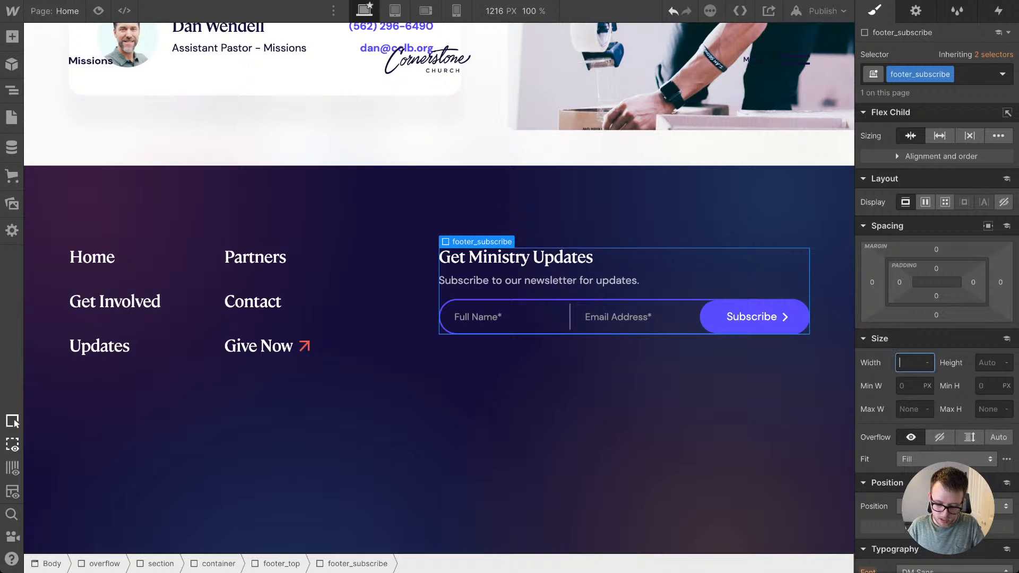
pyautogui.write('30em')
pyautogui.press('Return')
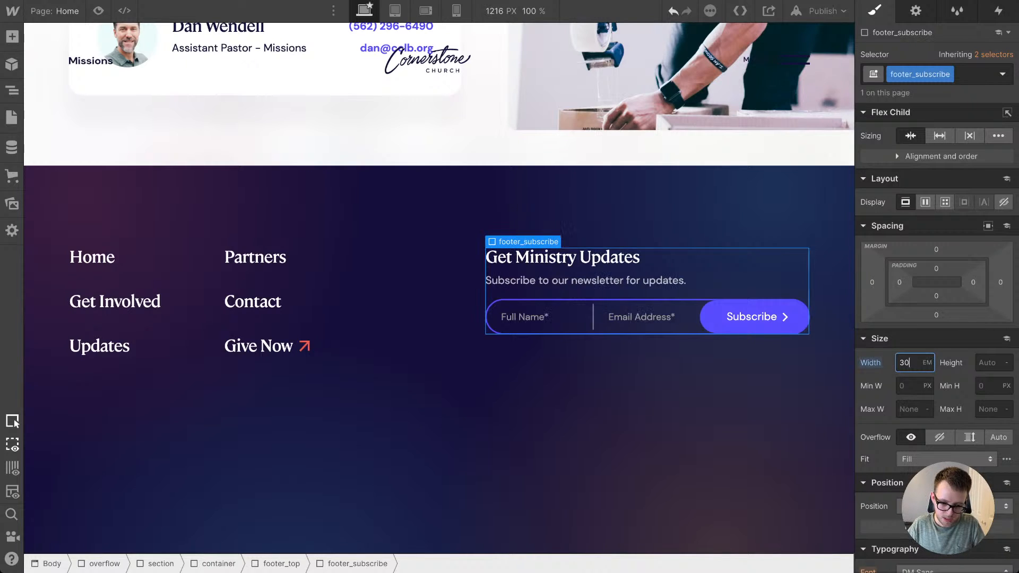
pyautogui.press('Up')
pyautogui.press('Up')
pyautogui.press('Up')
pyautogui.press('Up')
pyautogui.press('Up')
pyautogui.press('Up')
pyautogui.press('Up')
pyautogui.press('Up')
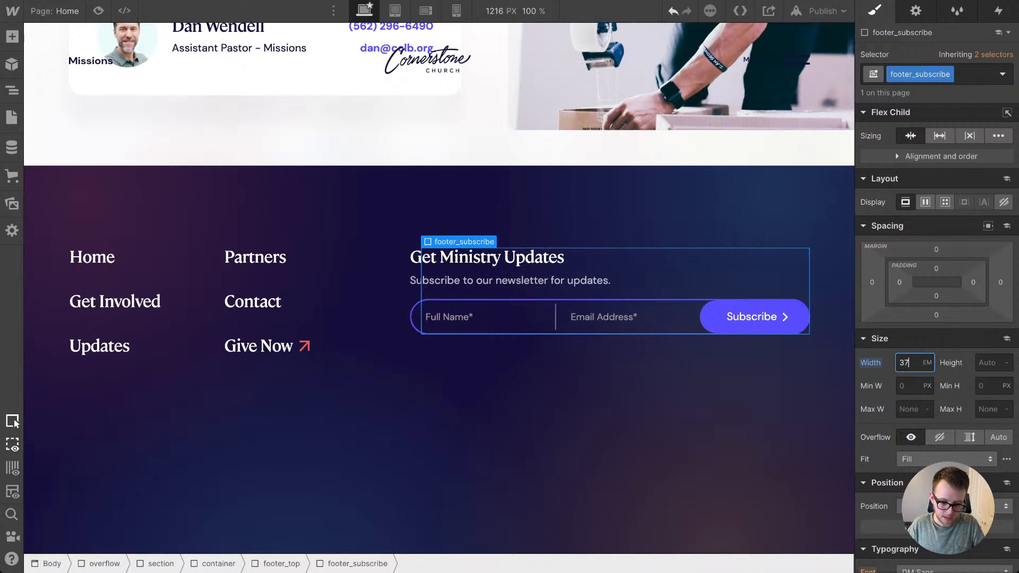
pyautogui.press('Down')
pyautogui.press('Down')
pyautogui.press('Up')
pyautogui.press('Up')
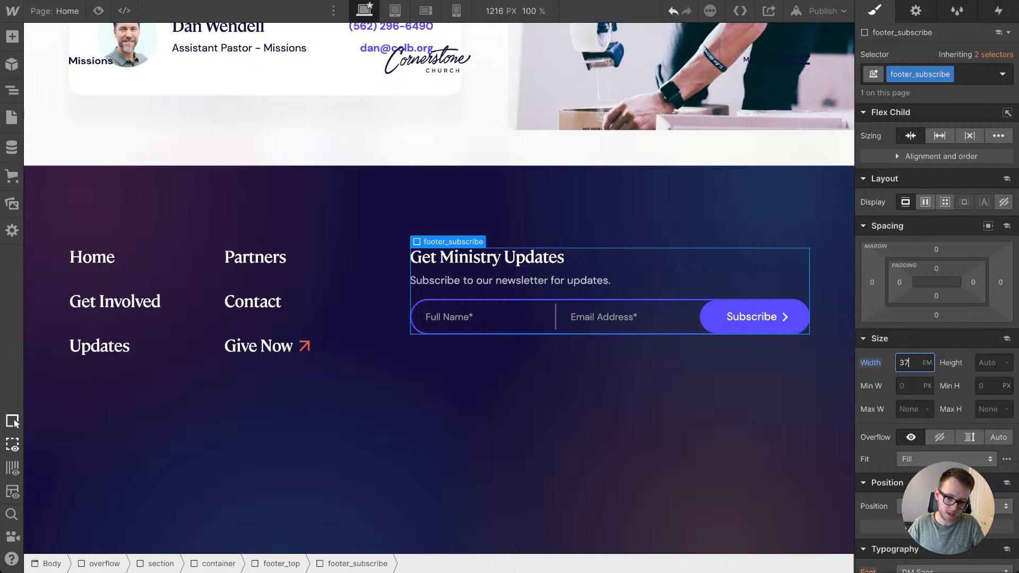
pyautogui.press('Down')
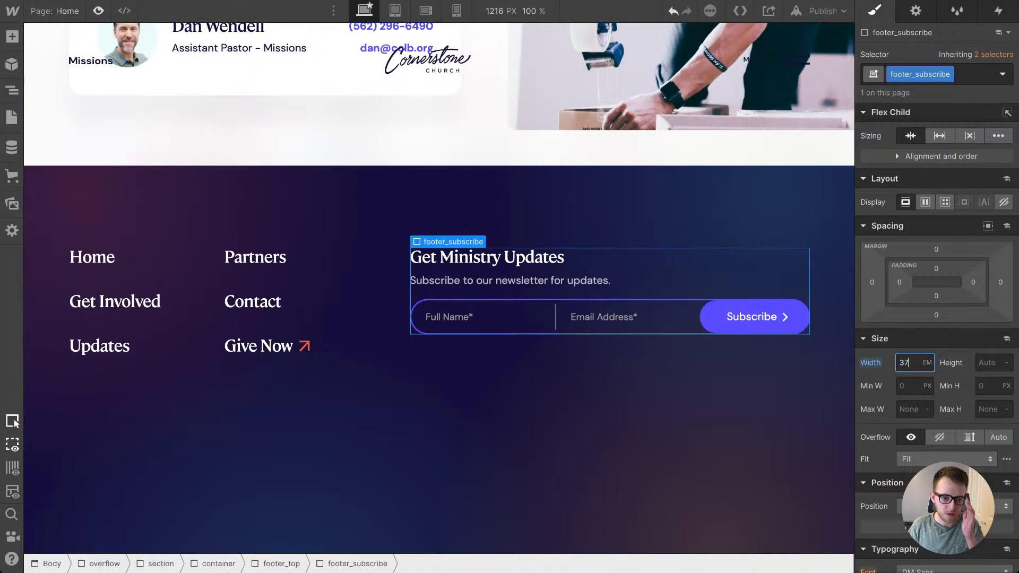
pyautogui.hotkey('ctrl', 'shift', 'p')
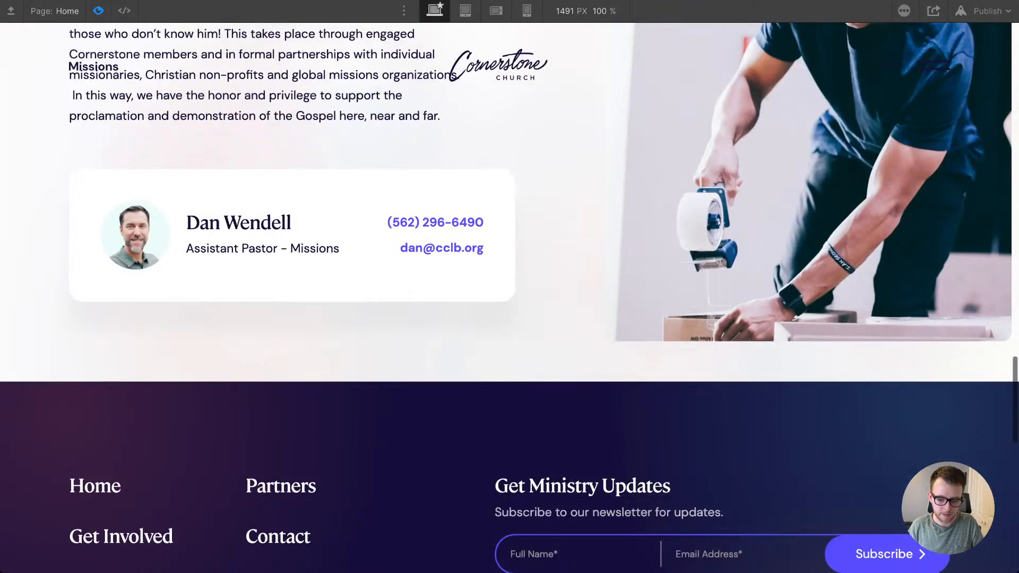
pyautogui.scroll(-4, 510, 212)
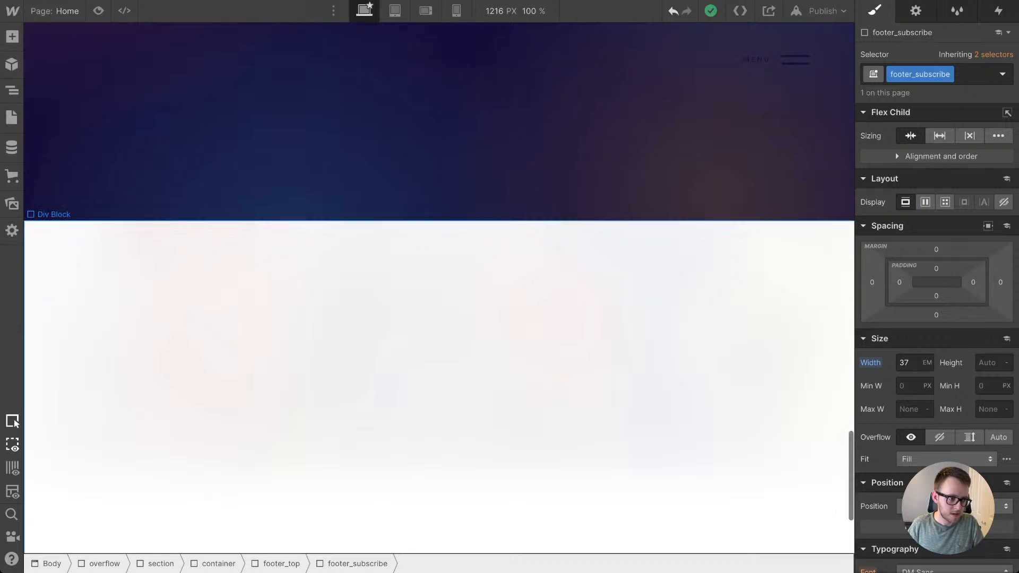
# Step: Set the subscribe_field left padding to 1.9em and the subscribe_button's top and bottom padding to 0.8em
pyautogui.scroll(3, 439, 288)
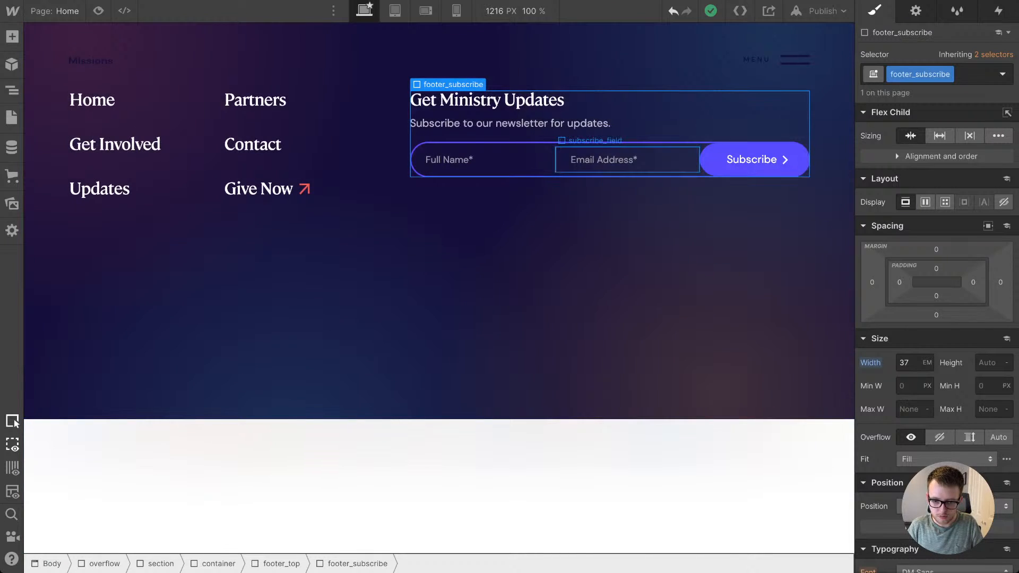
pyautogui.click(627, 160)
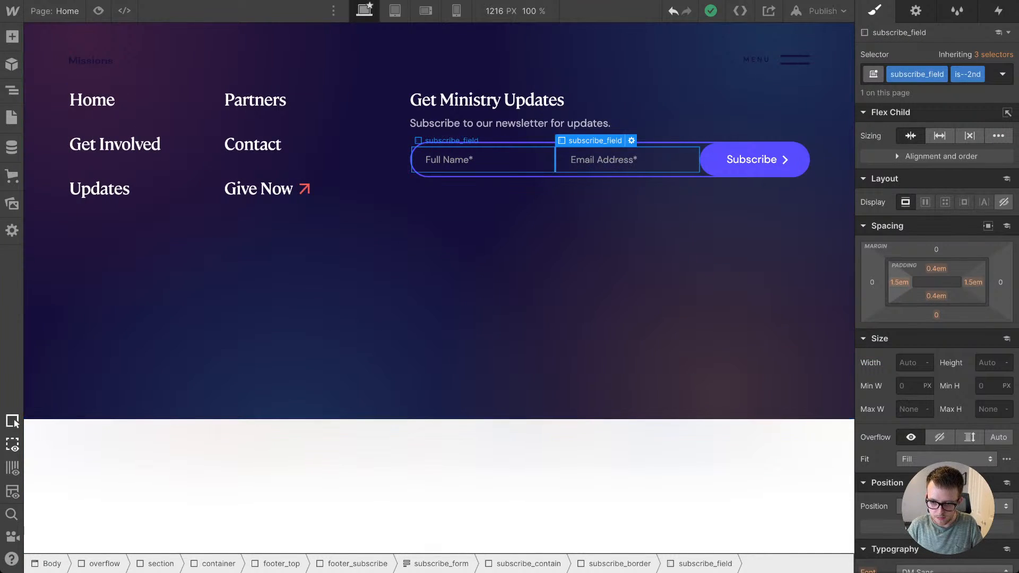
pyautogui.click(483, 159)
pyautogui.moveTo(899, 282); pyautogui.dragTo(904, 282)
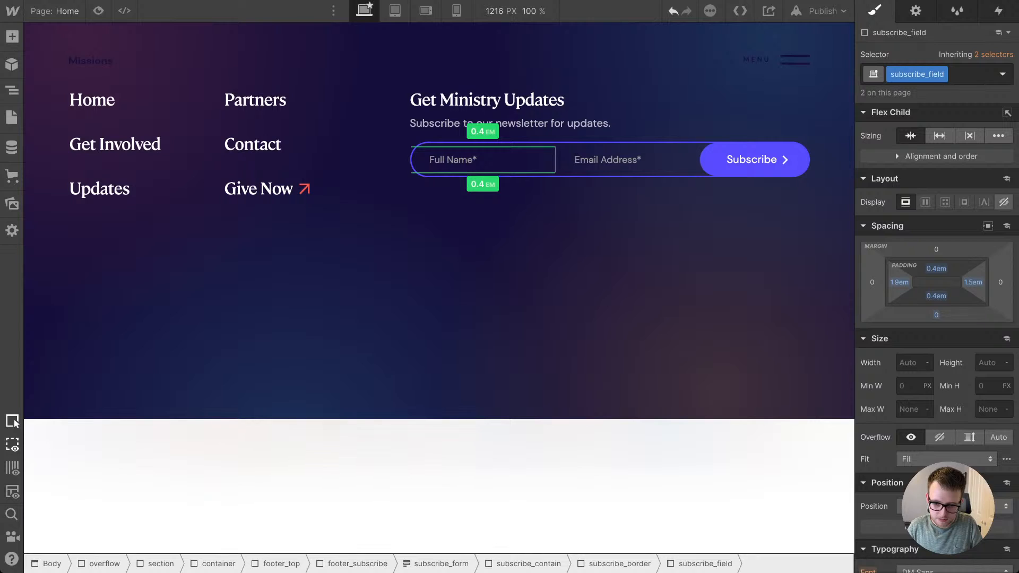
pyautogui.click(754, 159)
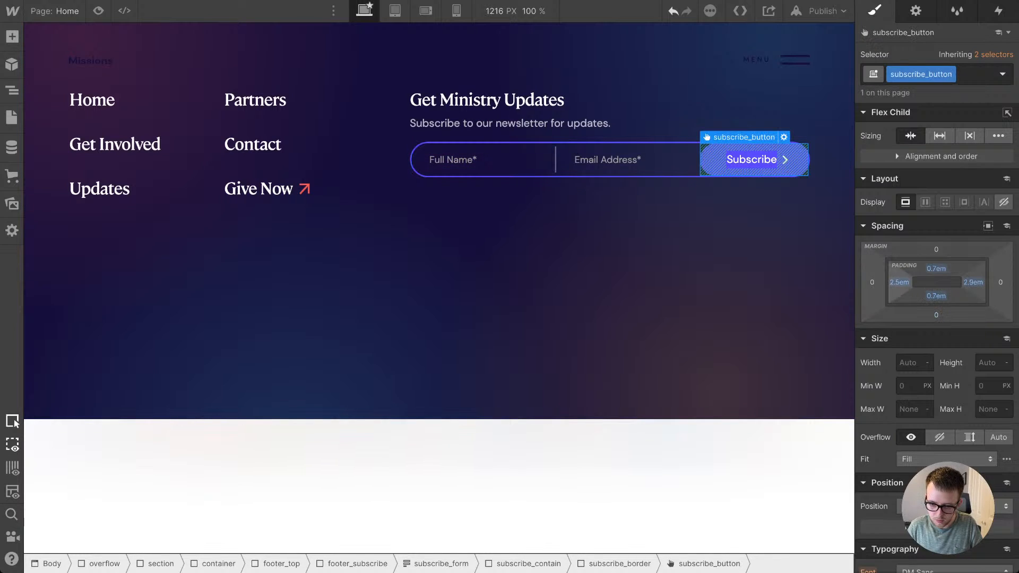
pyautogui.moveTo(936, 268); pyautogui.dragTo(936, 269)
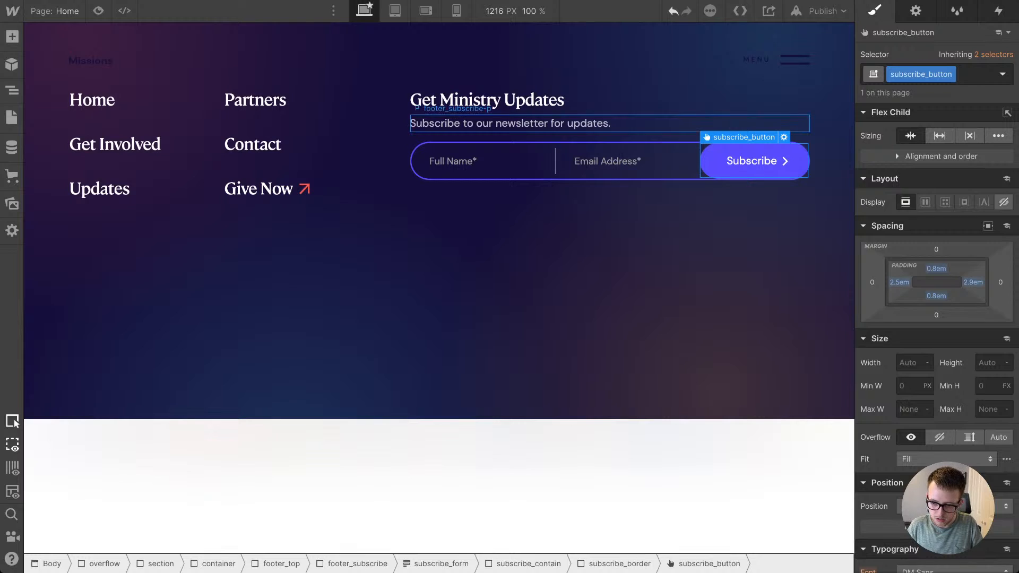
# Step: Increase the space above the newsletter description paragraph and the top padding of the subscribe_form
pyautogui.click(584, 123)
pyautogui.moveTo(936, 183); pyautogui.dragTo(936, 180)
pyautogui.click(609, 139)
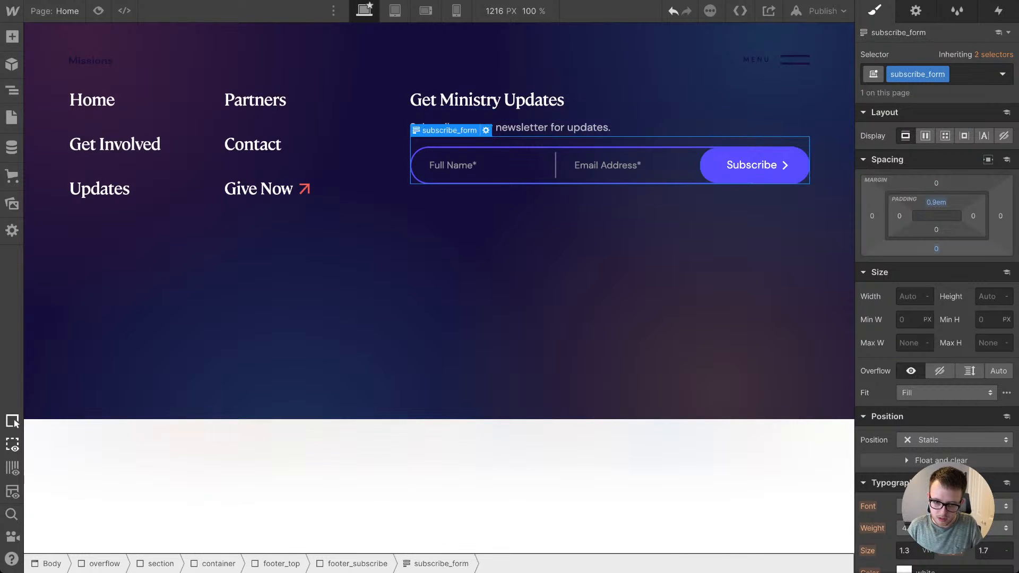
pyautogui.moveTo(610, 137); pyautogui.dragTo(609, 144)
pyautogui.moveTo(936, 198); pyautogui.dragTo(936, 198)
pyautogui.click(743, 250)
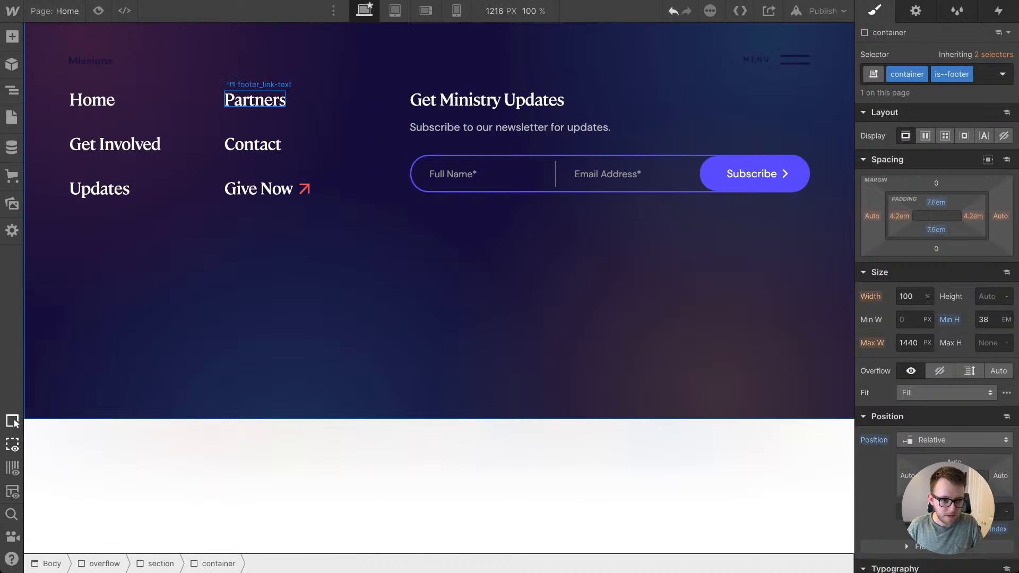
# Step: Preview the page and examine the spacing and alignment of the footer's newsletter heading, description and form
pyautogui.click(98, 11)
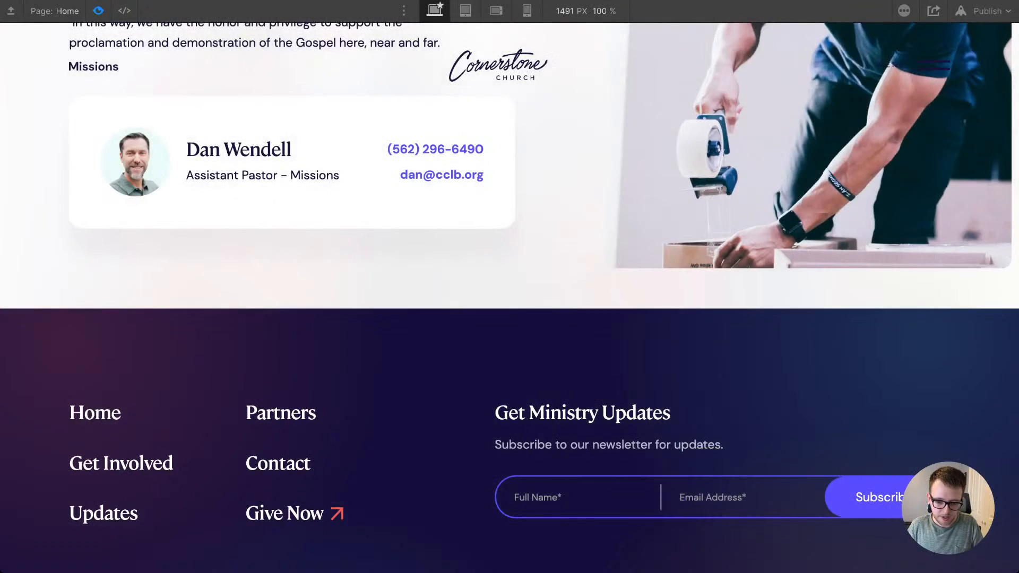
pyautogui.scroll(-3, 509, 287)
pyautogui.moveTo(495, 285); pyautogui.dragTo(670, 284)
pyautogui.click(602, 287)
pyautogui.click(672, 287)
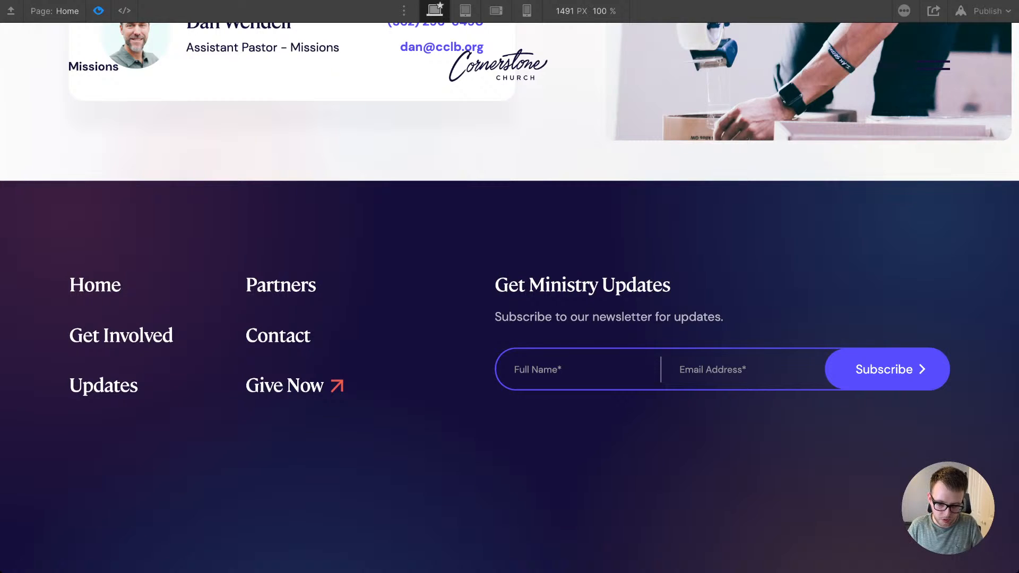
pyautogui.moveTo(509, 284); pyautogui.dragTo(582, 285)
pyautogui.click(582, 286)
pyautogui.moveTo(495, 285); pyautogui.dragTo(562, 285)
pyautogui.click(563, 287)
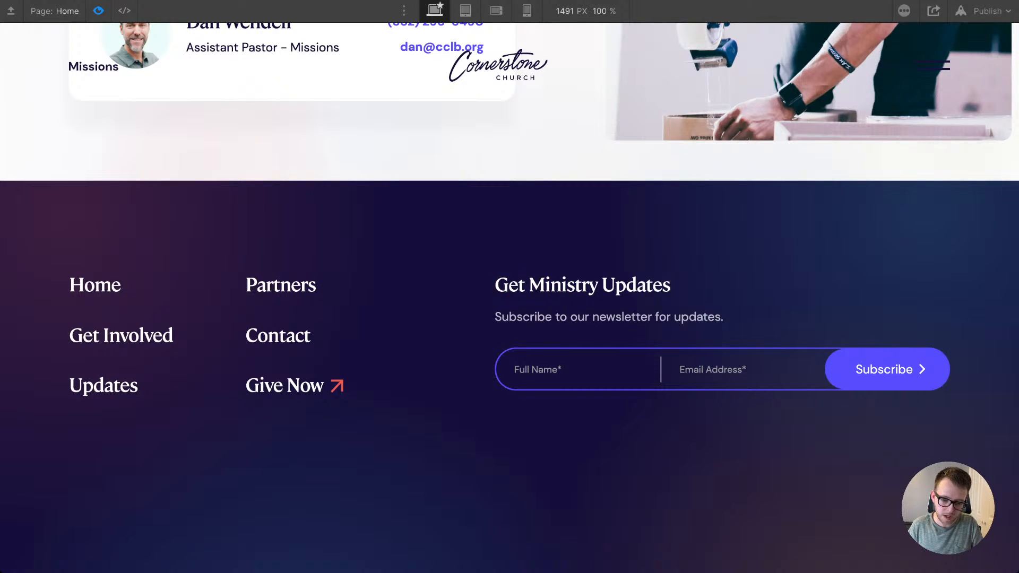
pyautogui.moveTo(494, 285); pyautogui.dragTo(567, 316)
pyautogui.click(567, 318)
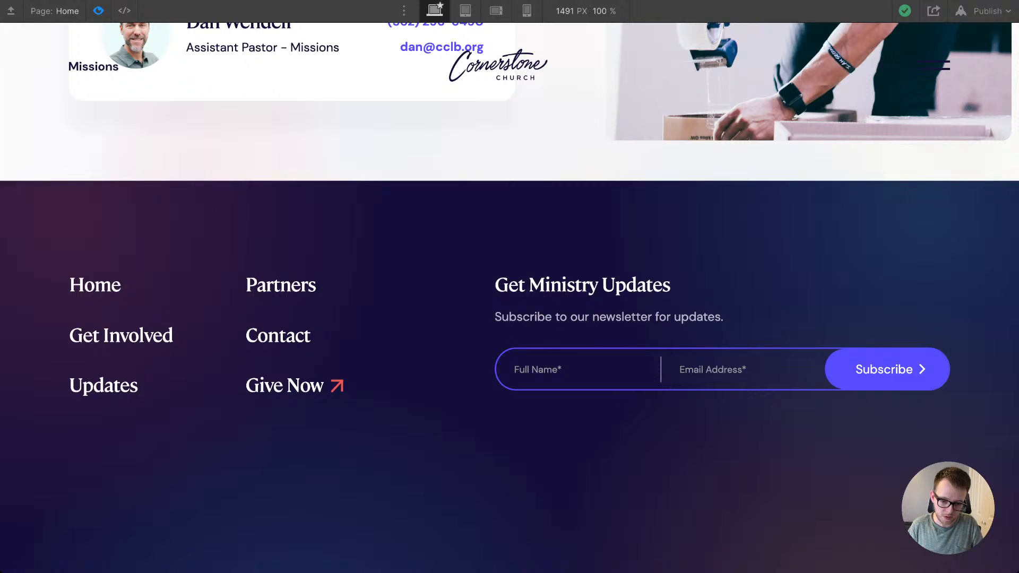
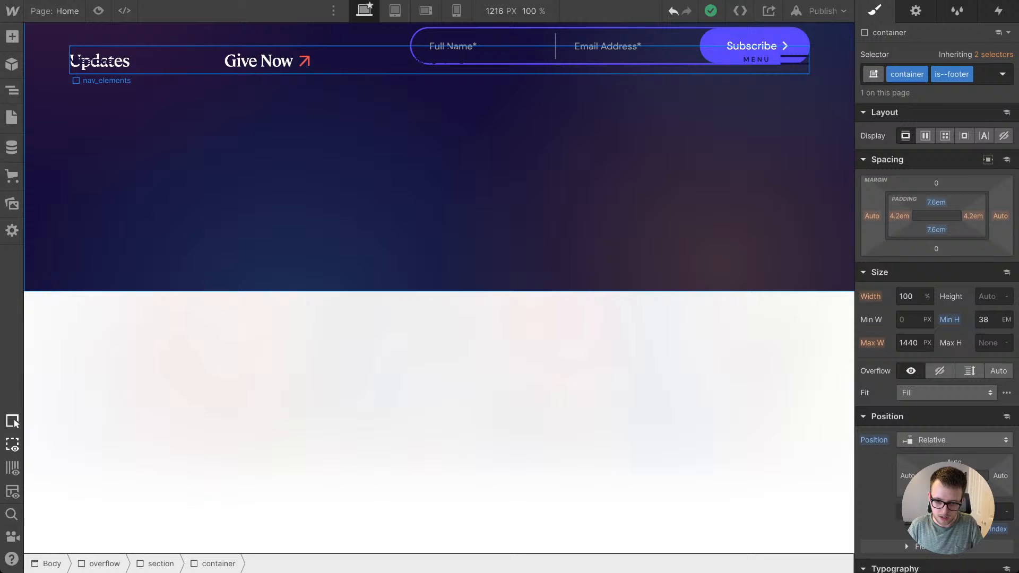
# Step: Leave the preview and set the left and right padding of the base subscribe_field class to 2.8em
pyautogui.click(130, 68)
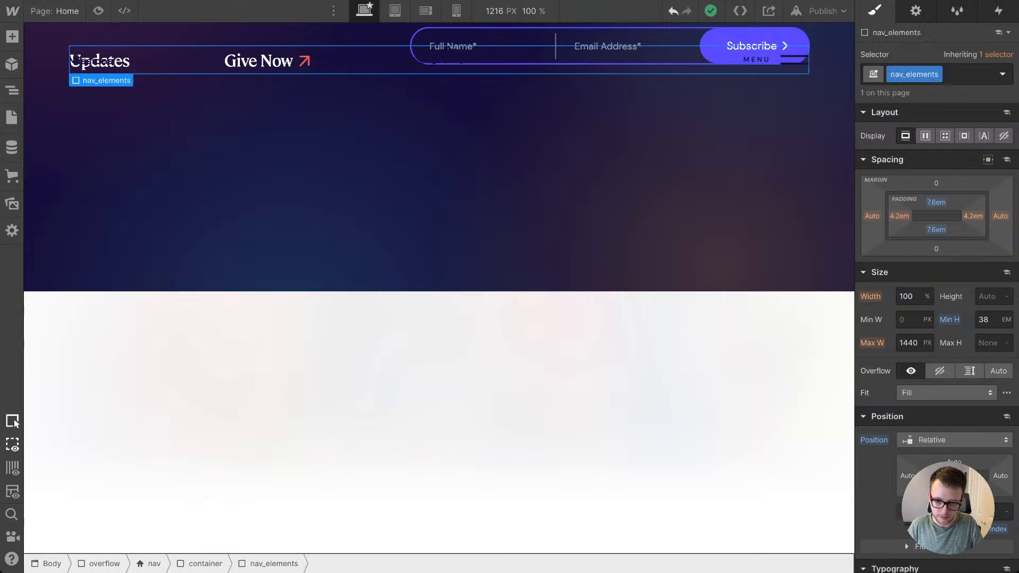
pyautogui.click(627, 96)
pyautogui.scroll(-4, 927, 425)
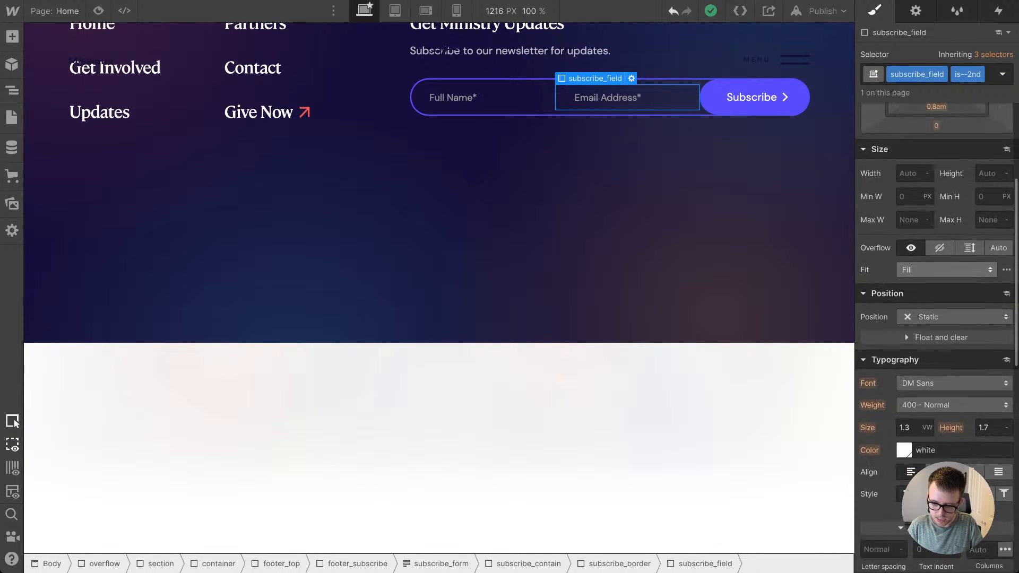
pyautogui.scroll(3, 937, 266)
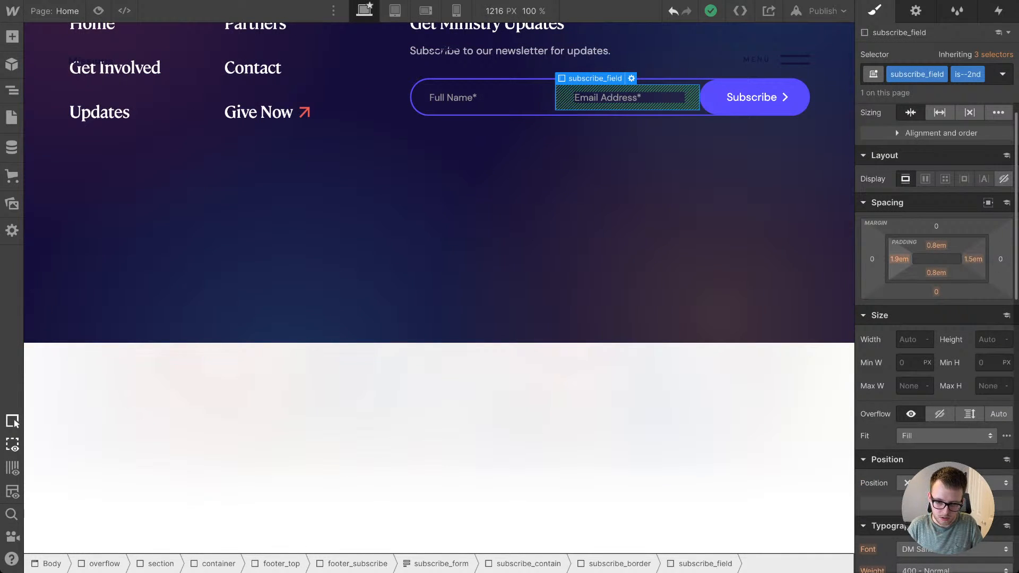
pyautogui.click(484, 94)
pyautogui.click(483, 102)
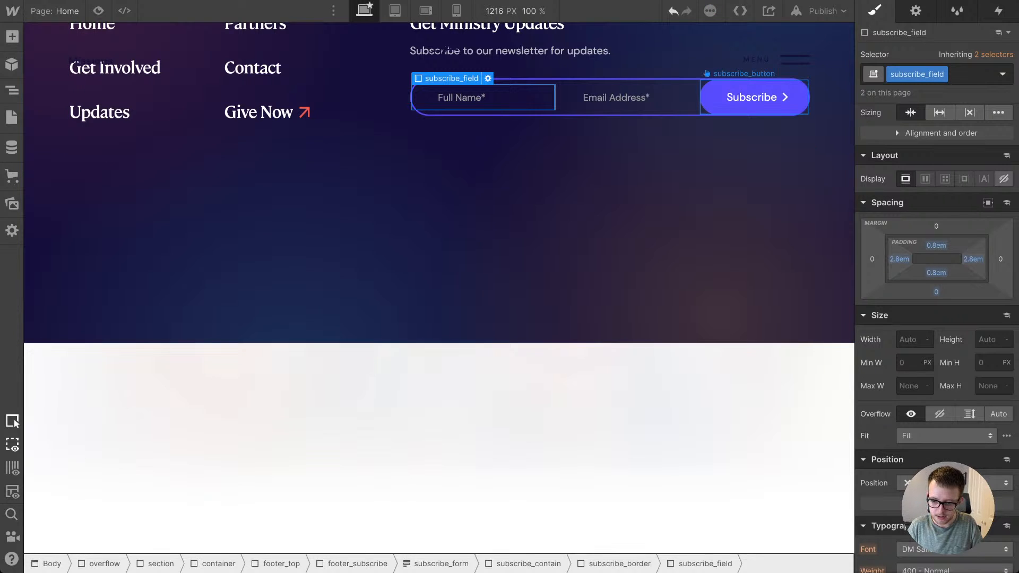
# Step: Set the font weight of the subscribe_button to 500 - Medium
pyautogui.click(753, 97)
pyautogui.scroll(-6, 937, 265)
pyautogui.click(950, 233)
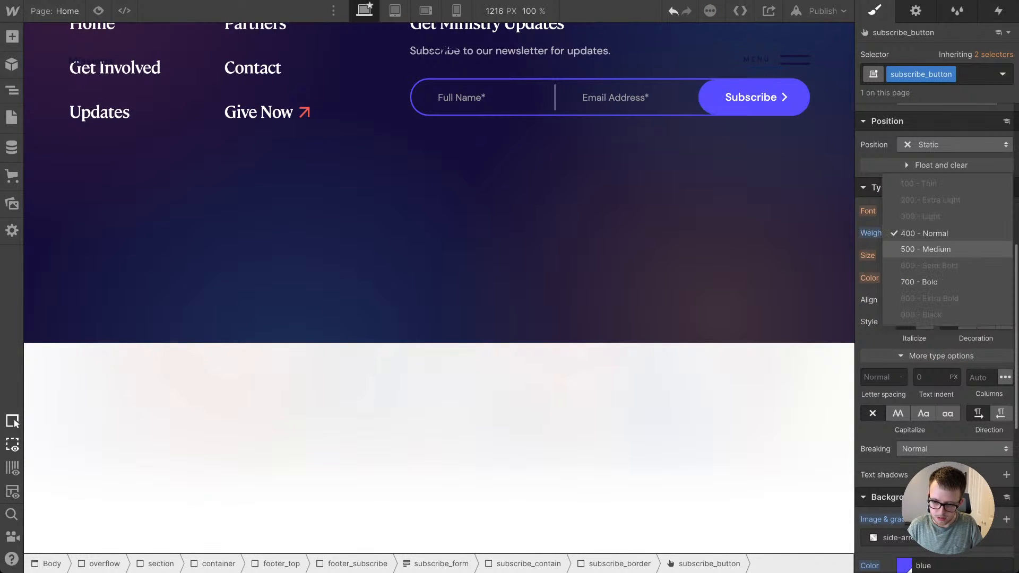
pyautogui.click(925, 249)
pyautogui.click(653, 223)
pyautogui.scroll(4, 652, 222)
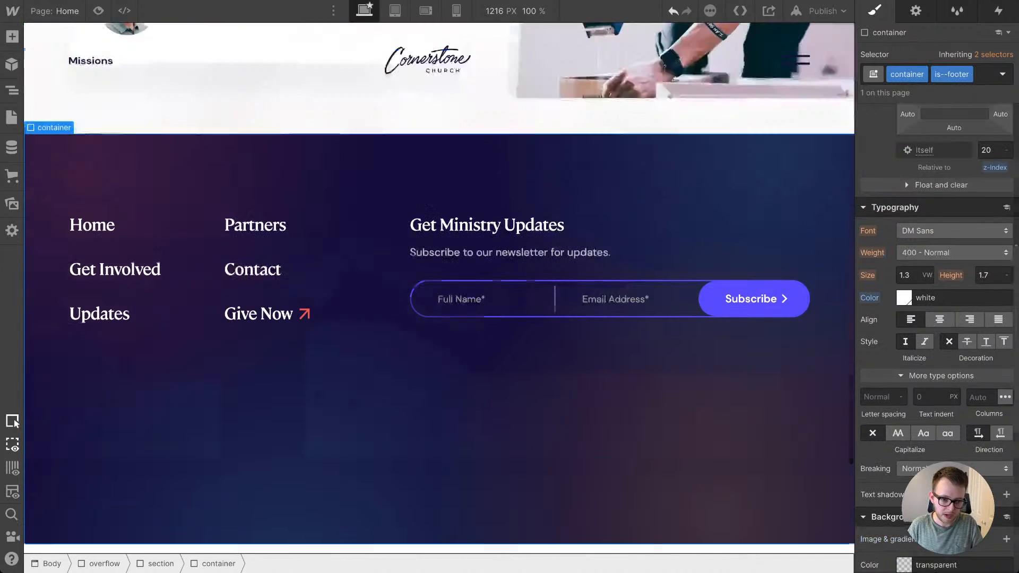
# Step: Add a div block below the links and newsletter form in the footer container and give it the class footer_bottom
pyautogui.click(520, 336)
pyautogui.click(520, 390)
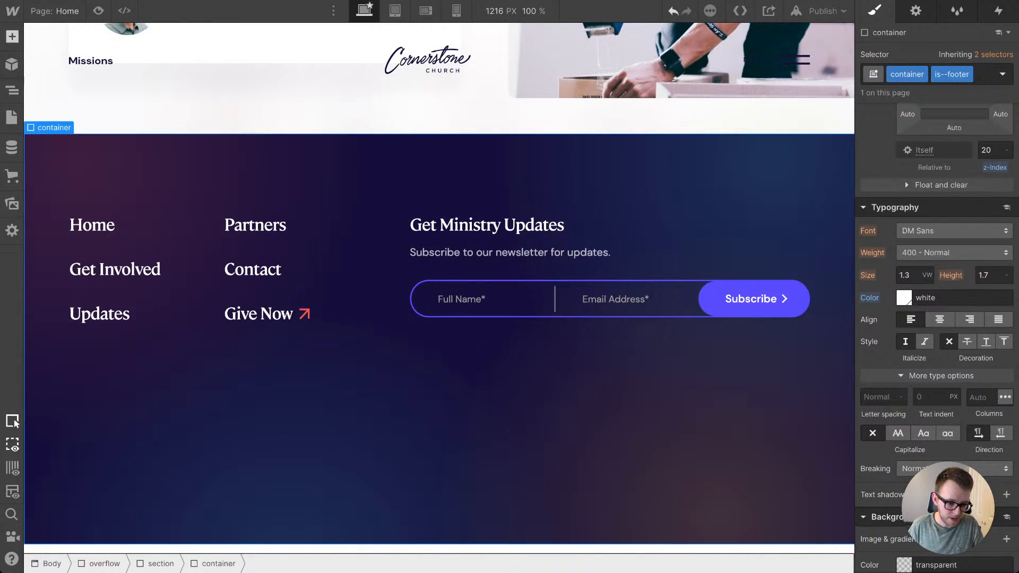
pyautogui.click(12, 36)
pyautogui.moveTo(57, 325); pyautogui.dragTo(347, 446)
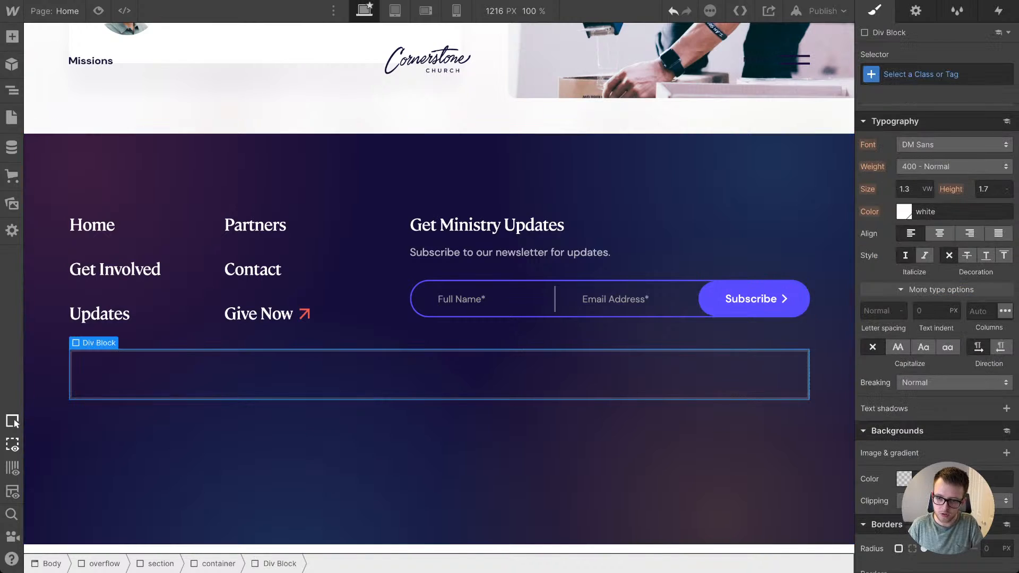
pyautogui.press('super+Return')
pyautogui.write('footer')
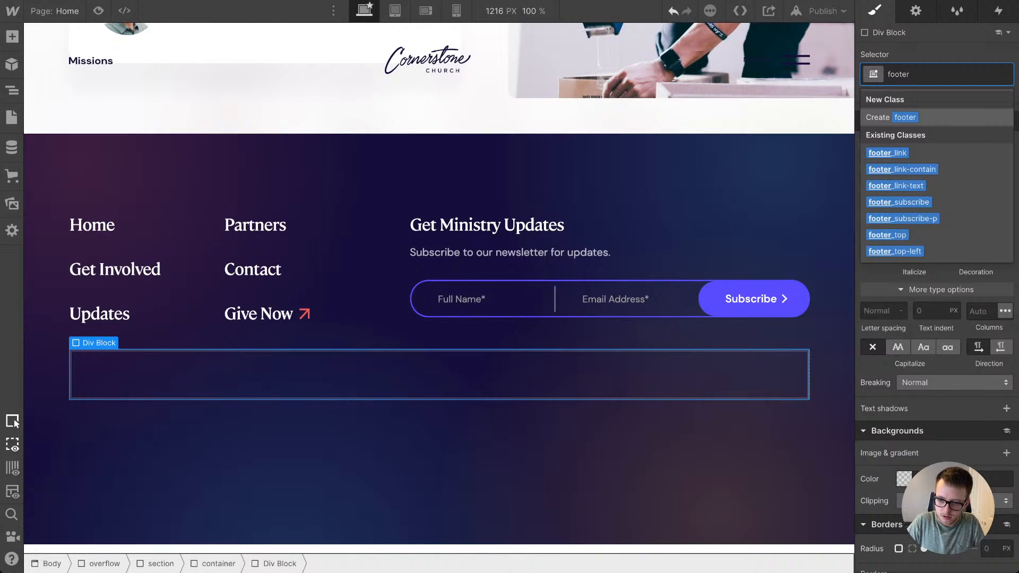
pyautogui.write('_bottom')
pyautogui.press('Return')
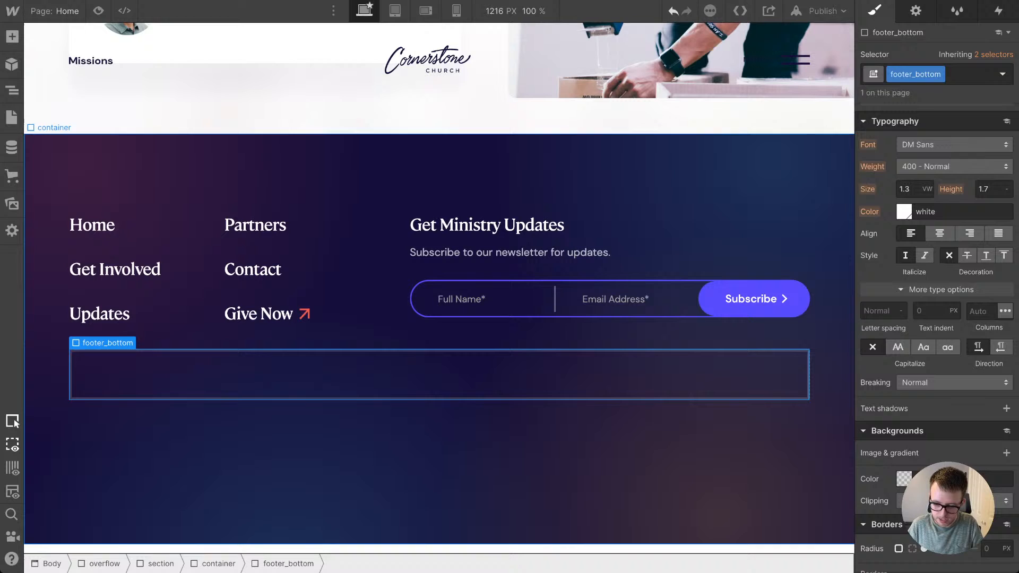
# Step: Give the footer_bottom block a solid 2px border along its top edge only
pyautogui.scroll(-5, 905, 530)
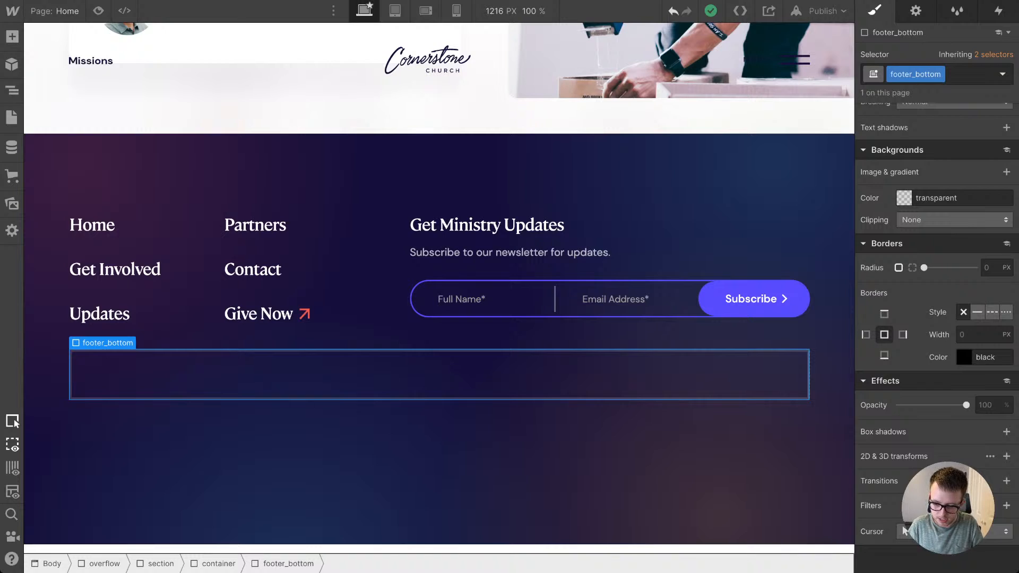
pyautogui.click(884, 314)
pyautogui.click(978, 335)
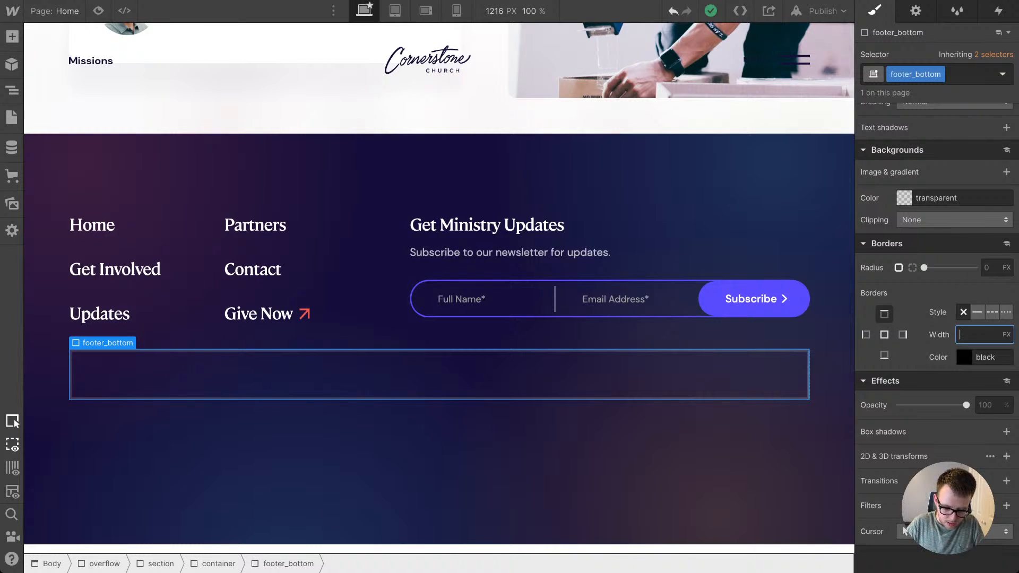
pyautogui.write('2px')
pyautogui.press('Return')
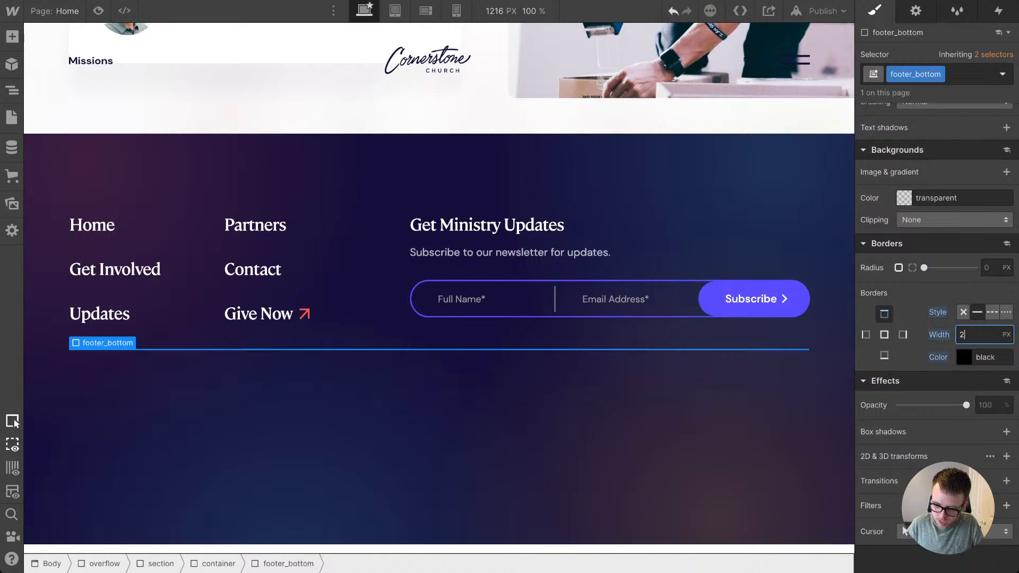
# Step: Set the footer_bottom border color to white with 15% opacity
pyautogui.click(964, 357)
pyautogui.click(946, 313)
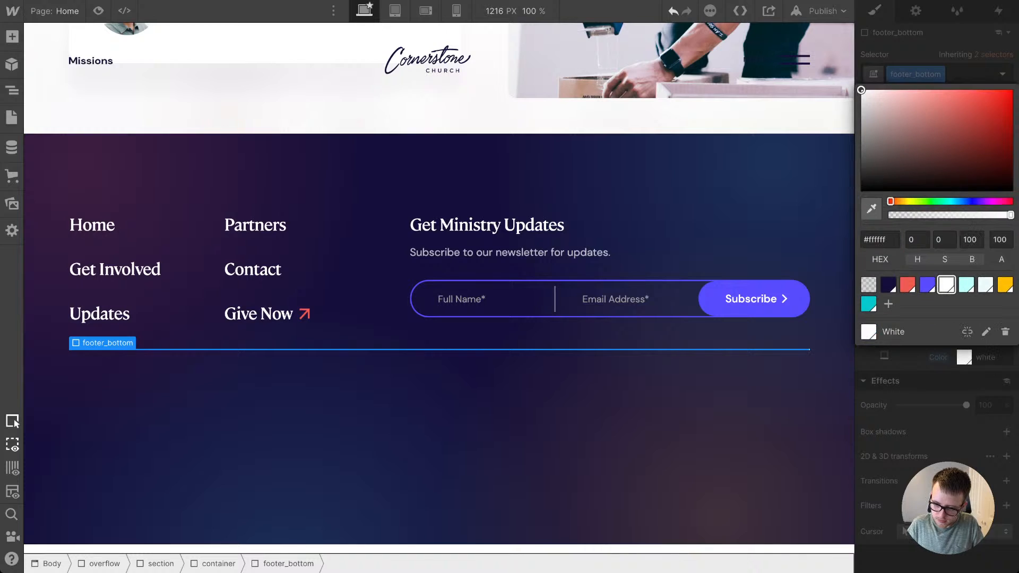
pyautogui.moveTo(997, 240); pyautogui.dragTo(992, 240)
pyautogui.press('super+a')
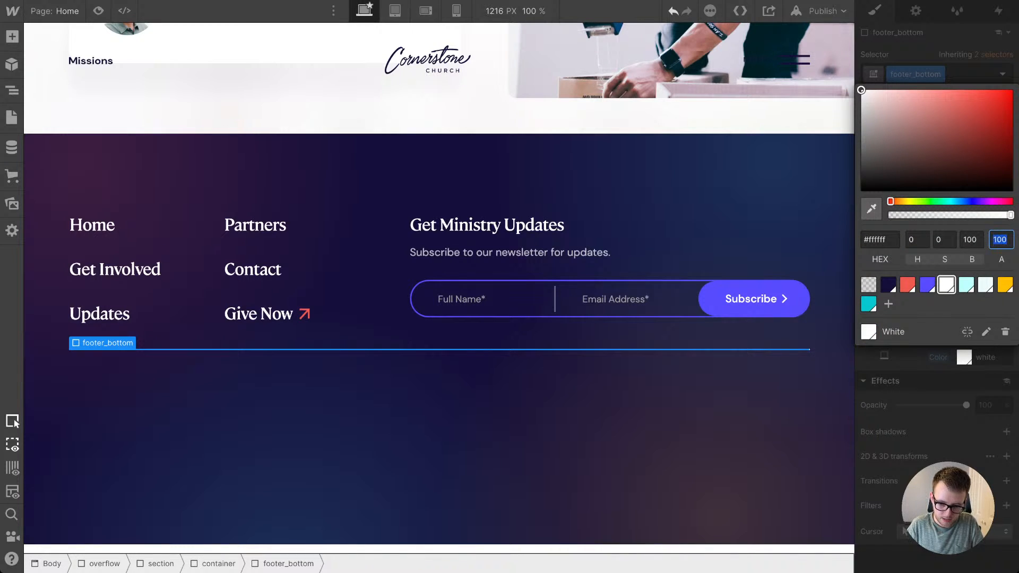
pyautogui.write('15')
pyautogui.press('Return')
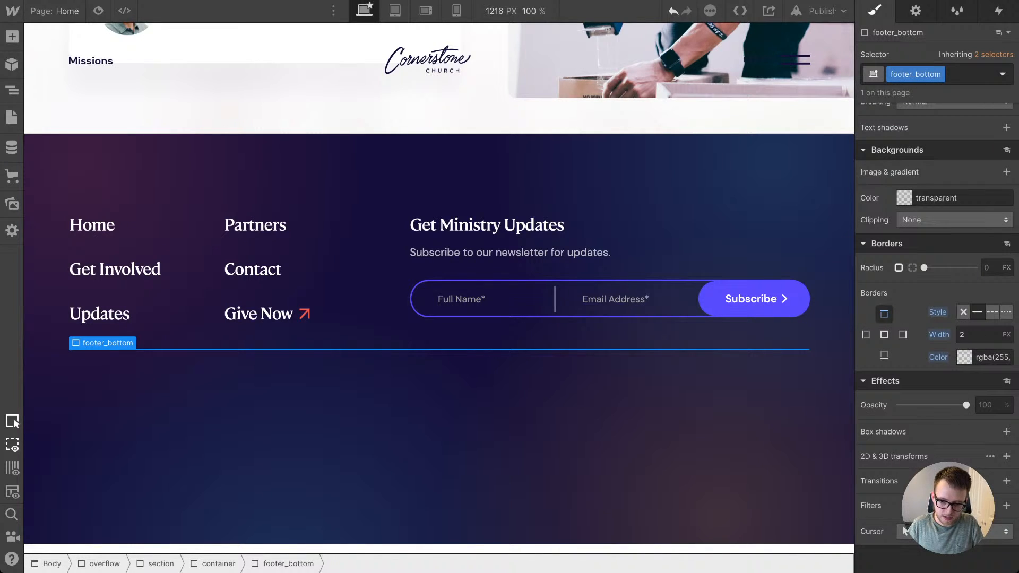
# Step: Set the top and bottom padding of the footer_bottom block to 3.6em
pyautogui.scroll(10, 903, 528)
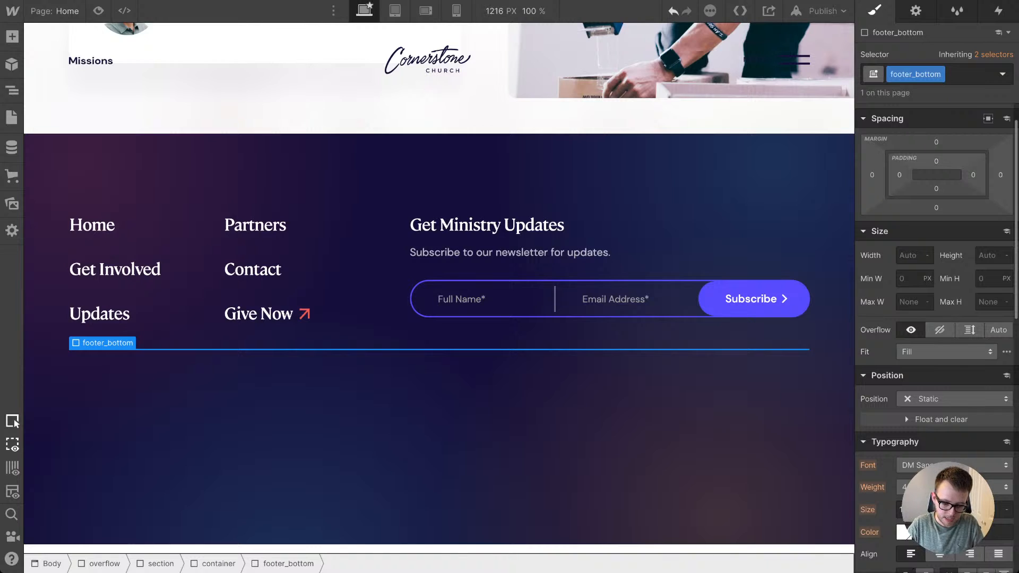
pyautogui.click(936, 161)
pyautogui.write('2em')
pyautogui.press('Return')
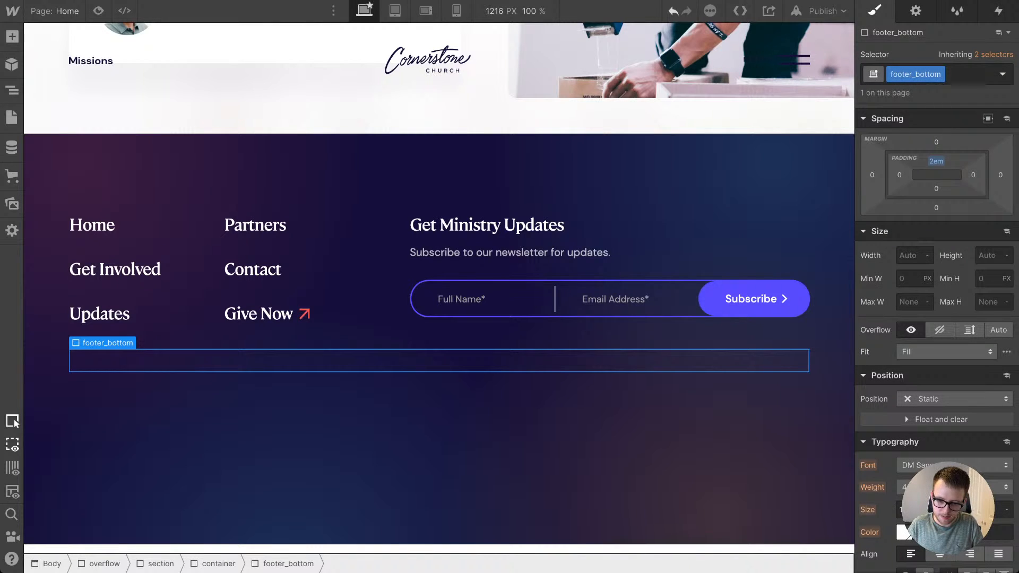
pyautogui.moveTo(936, 161); pyautogui.dragTo(936, 152)
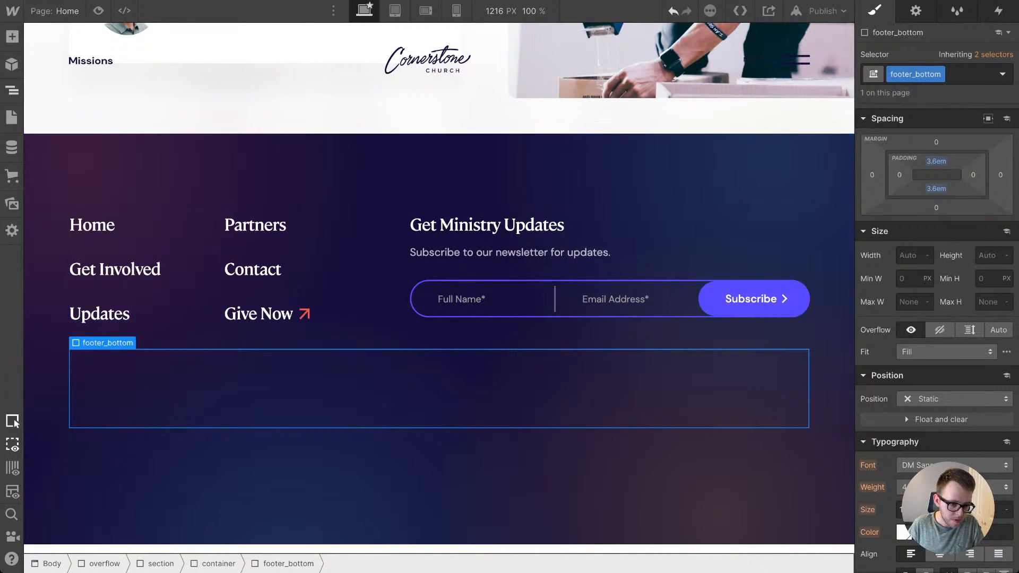
# Step: Add a paragraph without a class inside the footer_bottom block
pyautogui.press('a')
pyautogui.moveTo(112, 467); pyautogui.dragTo(265, 414)
pyautogui.hotkey('ctrl', 'Return')
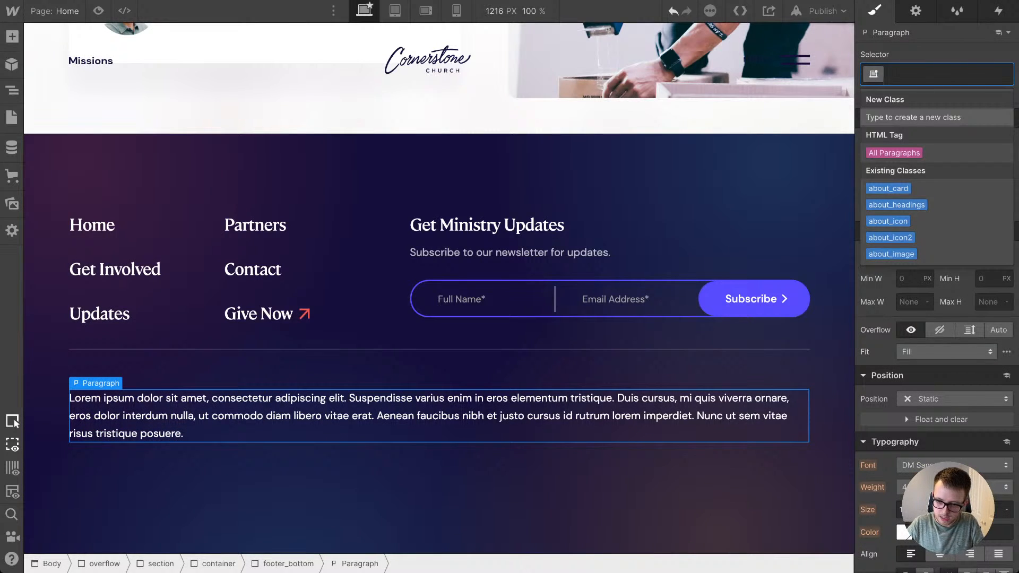
pyautogui.write('p2')
pyautogui.press('BackSpace')
pyautogui.press('BackSpace')
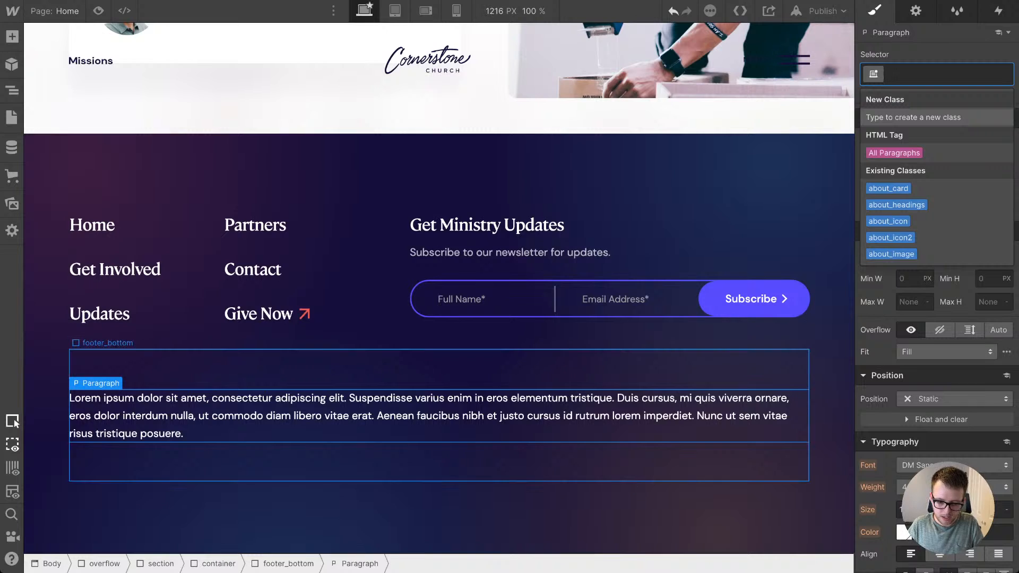
pyautogui.click(439, 462)
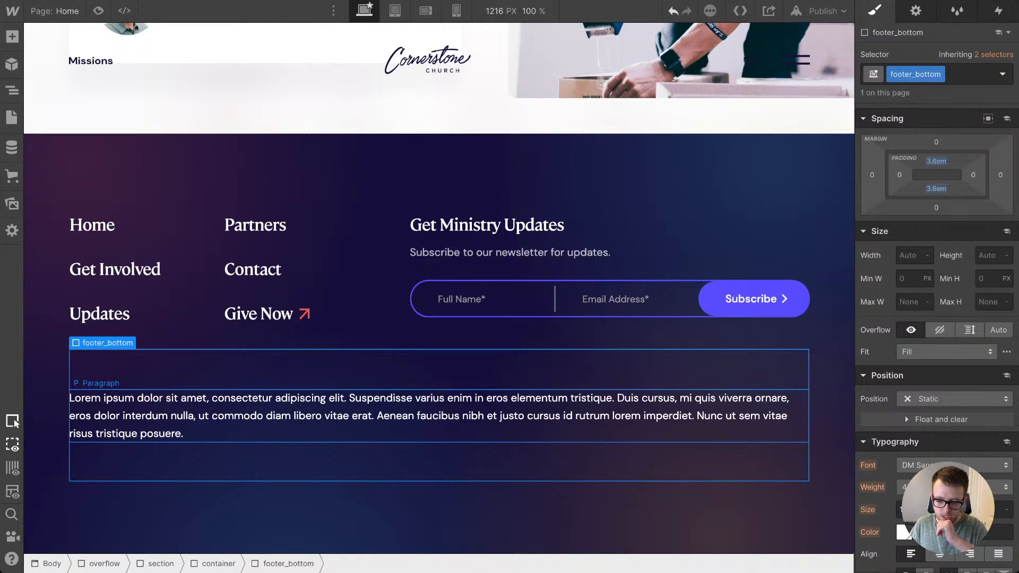
# Step: Compare with the design mockup and set the font size of the footer_bottom block to 0.7em
pyautogui.click(439, 416)
pyautogui.click(439, 461)
pyautogui.click(439, 425)
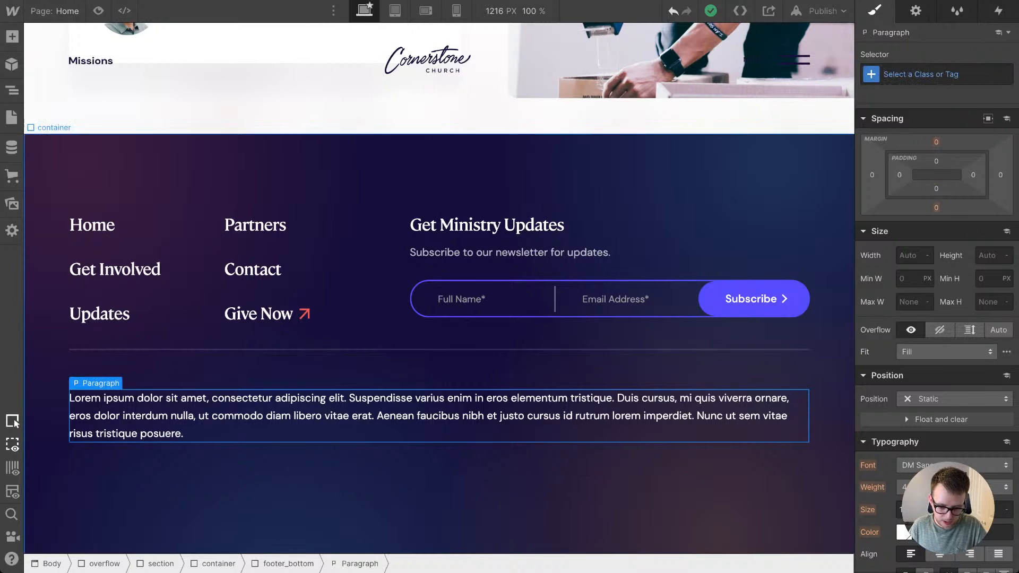
pyautogui.click(439, 461)
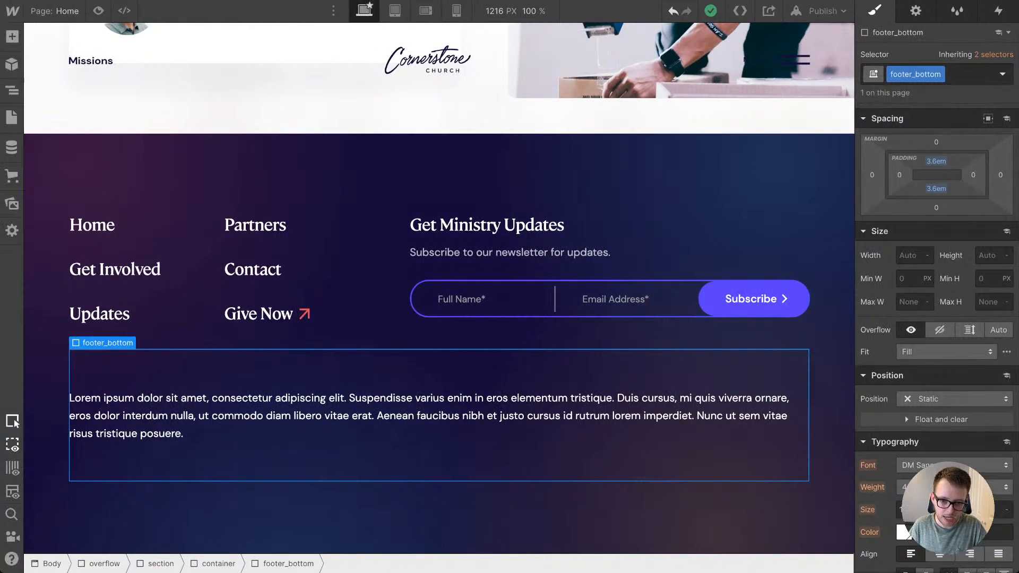
pyautogui.hotkey('ctrl', 'Right')
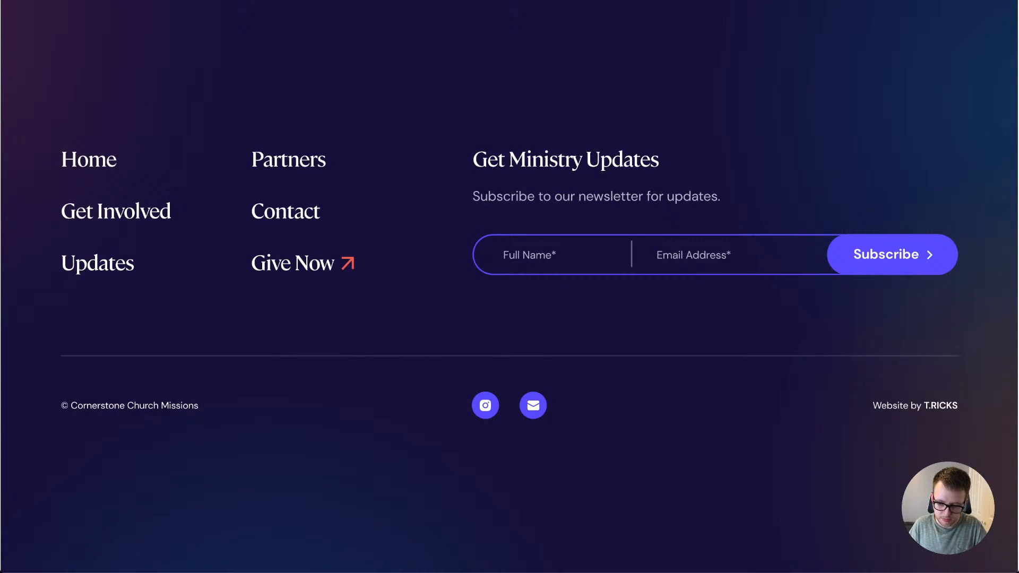
pyautogui.hotkey('ctrl', 'Left')
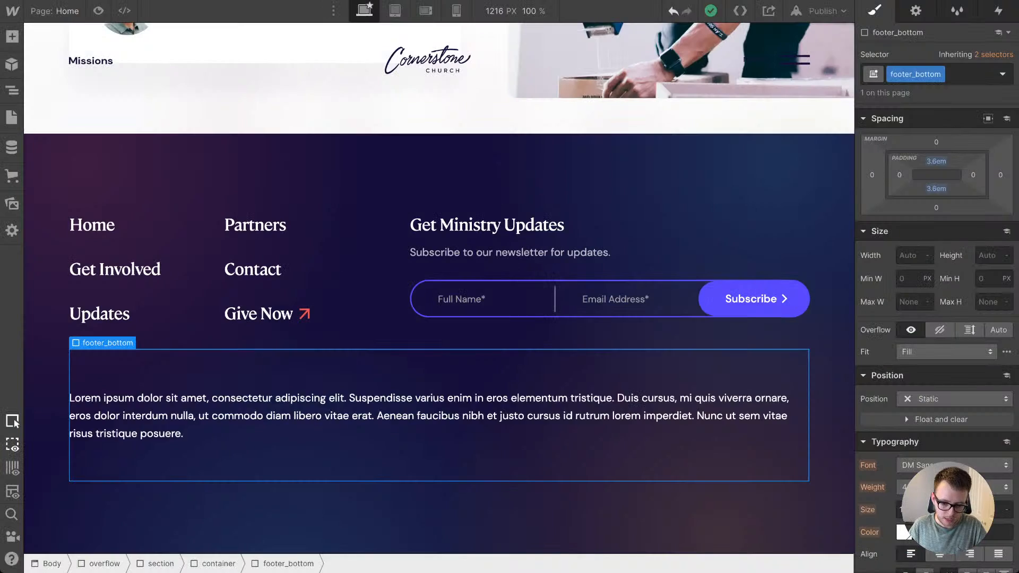
pyautogui.scroll(-3, 937, 297)
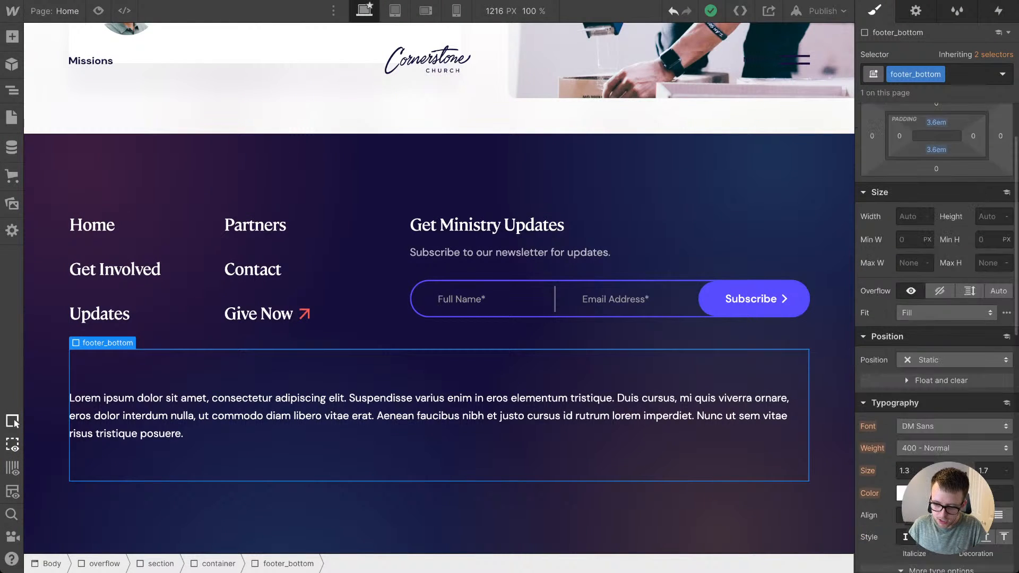
pyautogui.write('1')
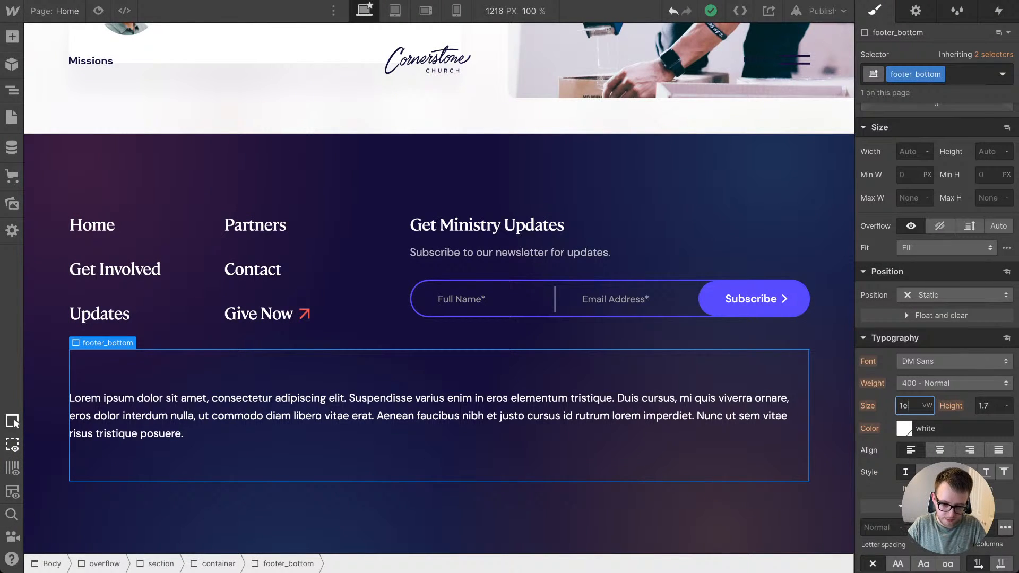
pyautogui.press('BackSpace')
pyautogui.write('0.7')
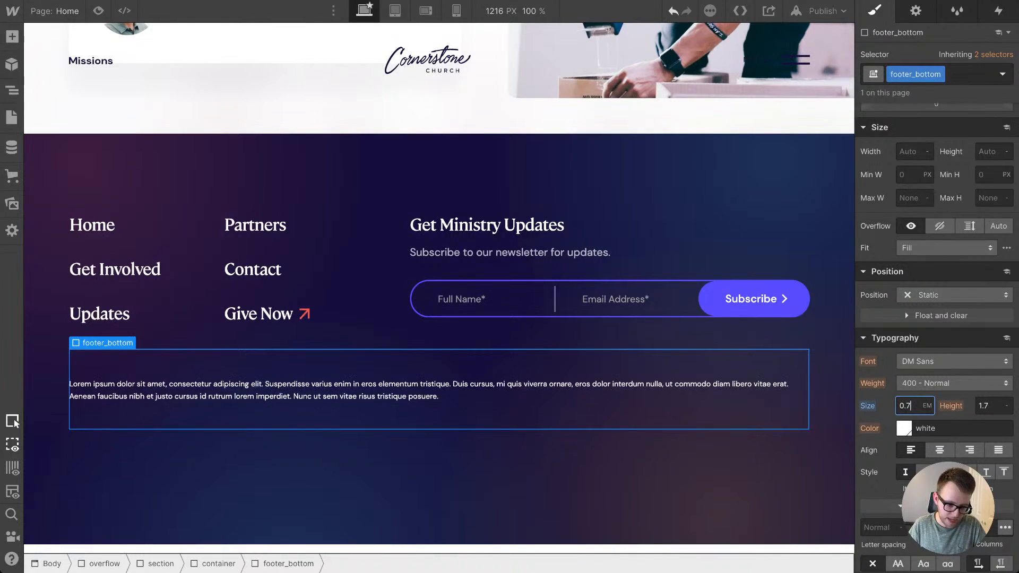
# Step: Duplicate the paragraph in footer_bottom and replace the first one's text with "© Cornerstone Church Missions"
pyautogui.rightClick(357, 390)
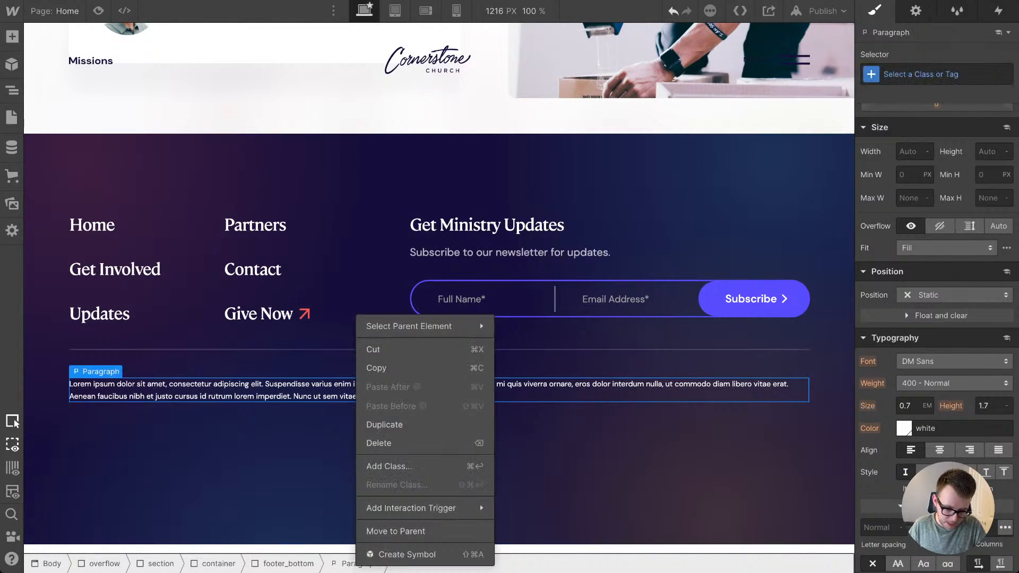
pyautogui.click(404, 425)
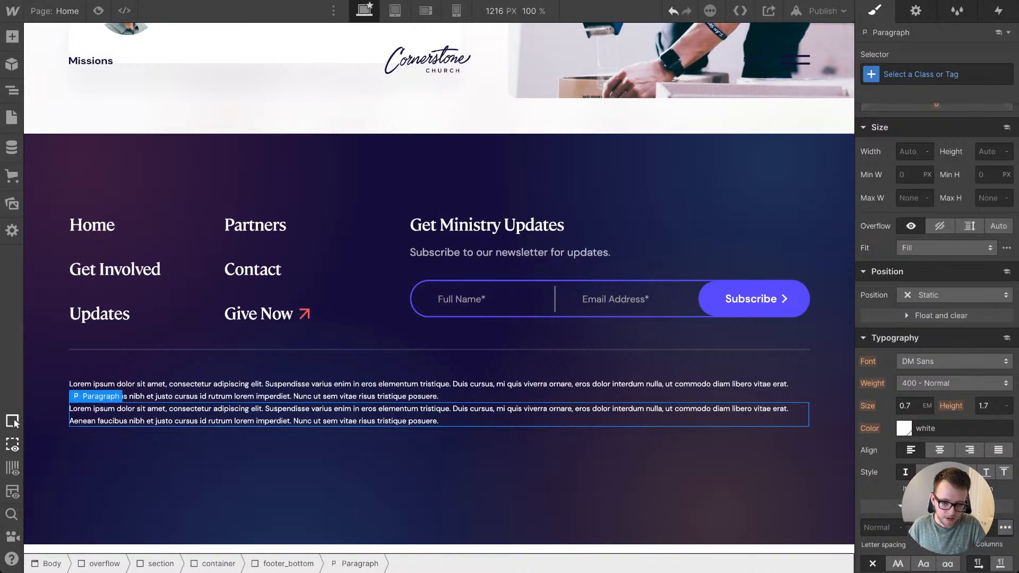
pyautogui.doubleClick(435, 385)
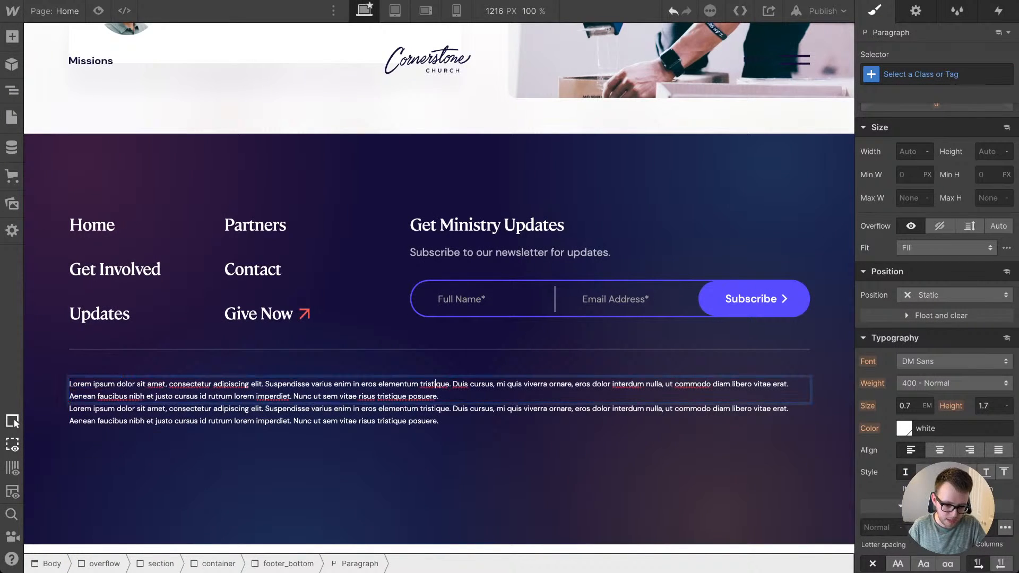
pyautogui.hotkey('ctrl', 'a')
pyautogui.write('© Cornerstone Church Missions')
pyautogui.click(340, 297)
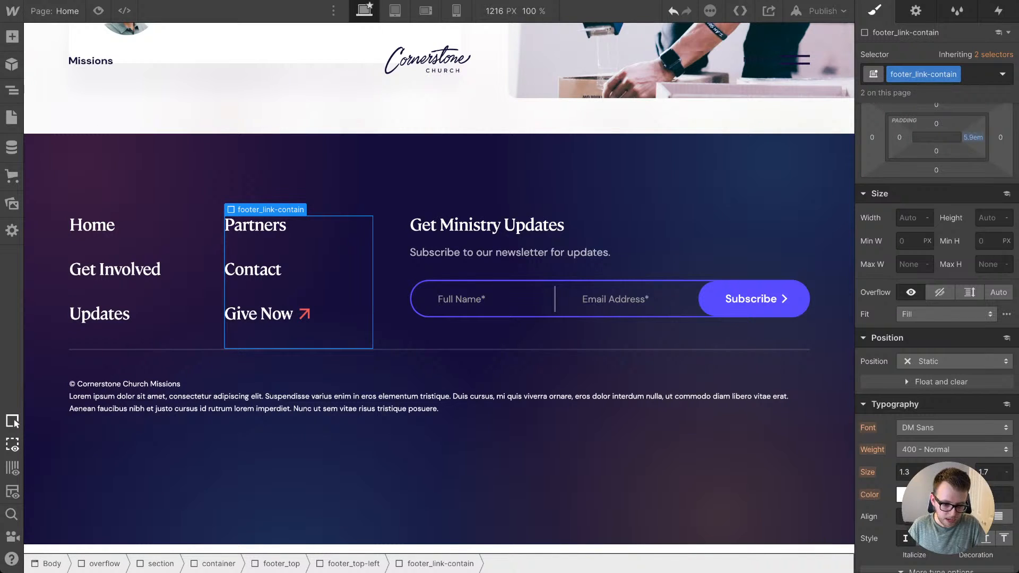
# Step: Replace the second footer_bottom paragraph's placeholder text with "Website by T.RICKS"
pyautogui.doubleClick(446, 405)
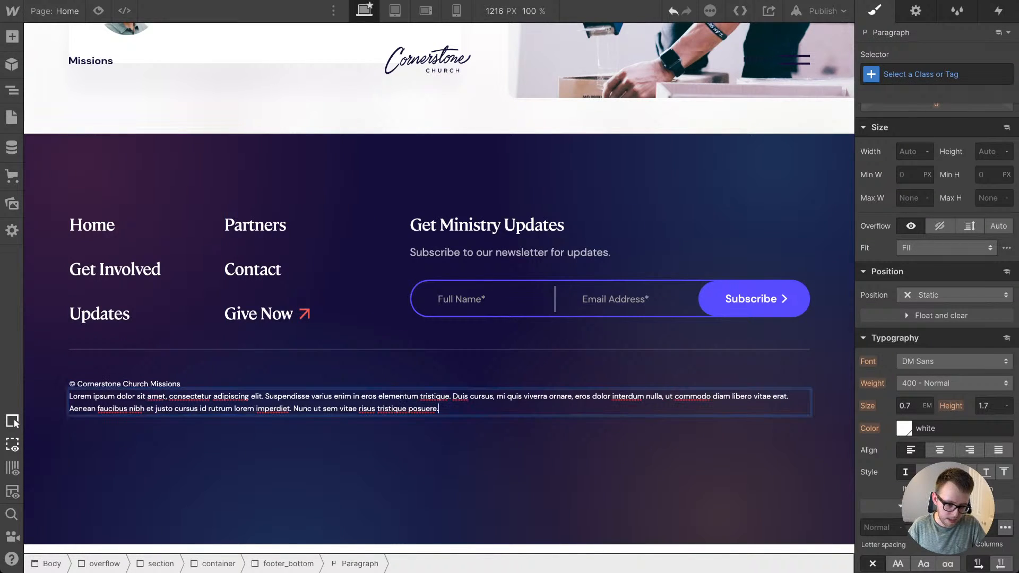
pyautogui.hotkey('ctrl', 'a')
pyautogui.write('Website by T.RICKS')
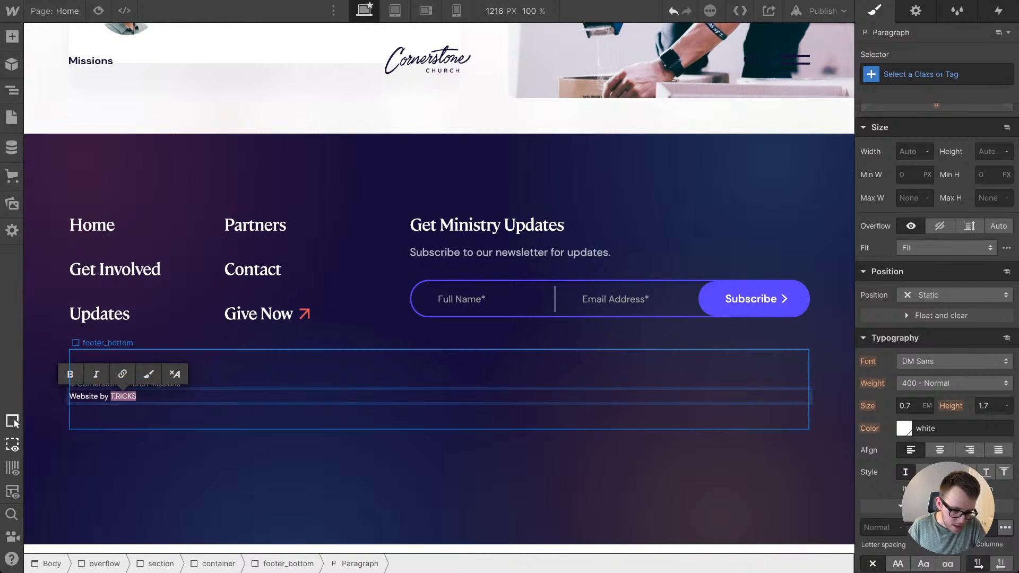
pyautogui.click(122, 375)
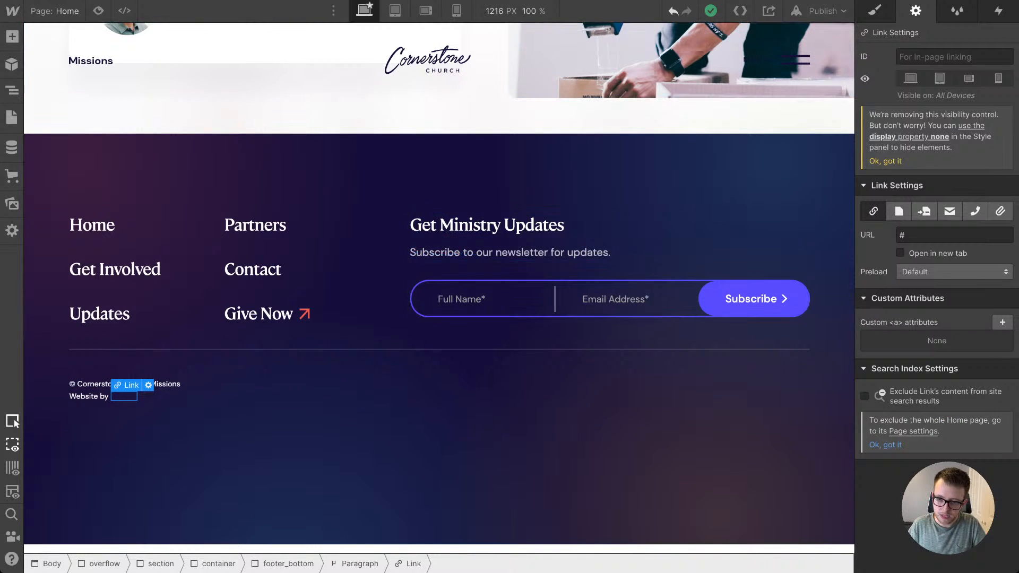
pyautogui.press('s')
pyautogui.hotkey('ctrl', 'Return')
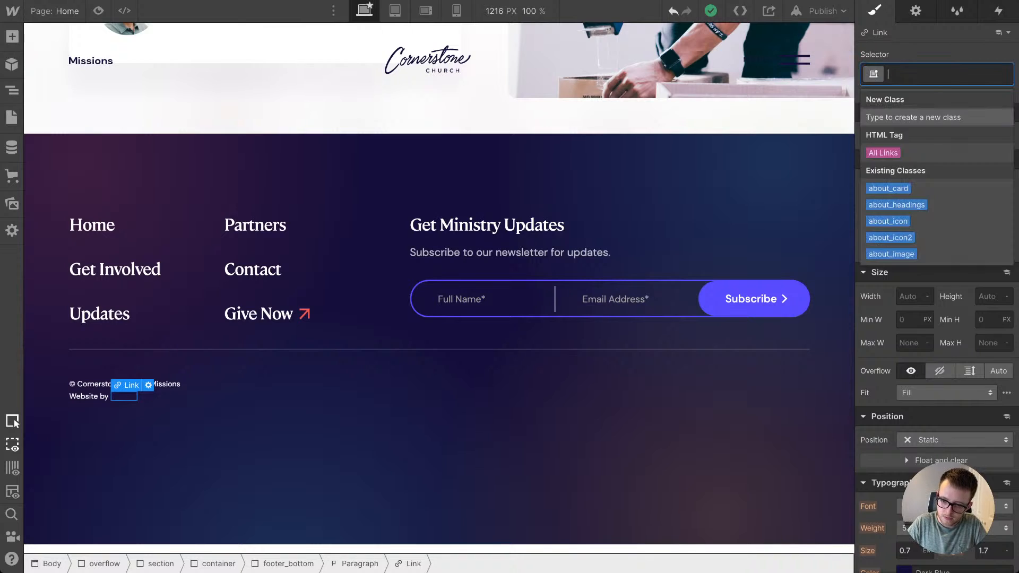
pyautogui.write('footerPc')
pyautogui.press('BackSpace')
pyautogui.press('BackSpace')
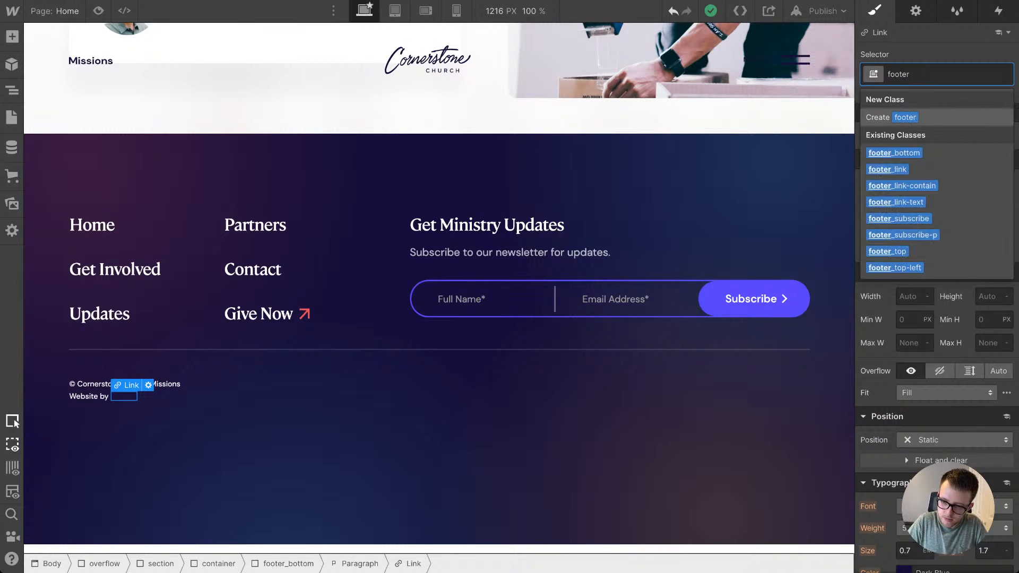
pyautogui.write('_copyright')
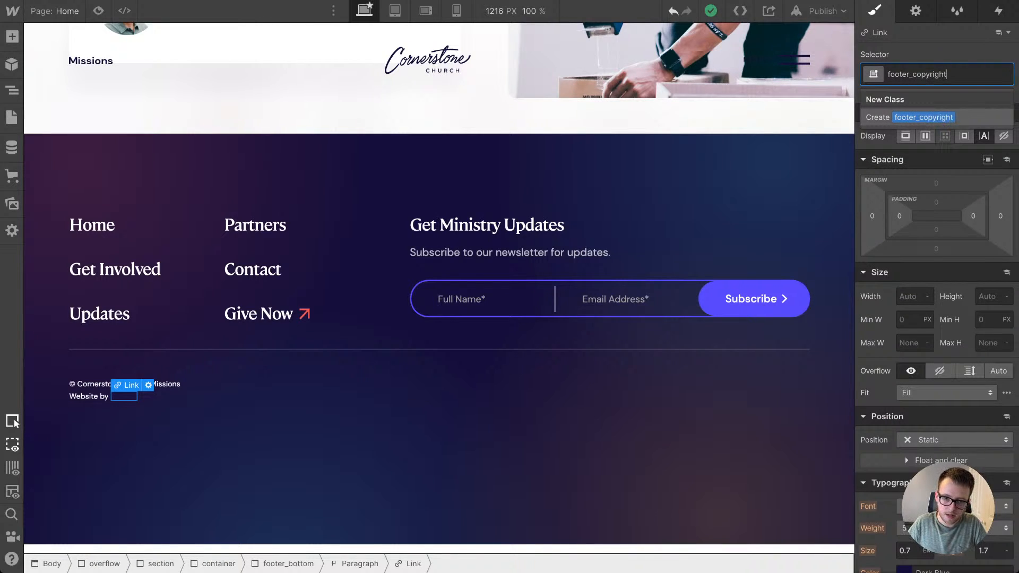
pyautogui.press('Return')
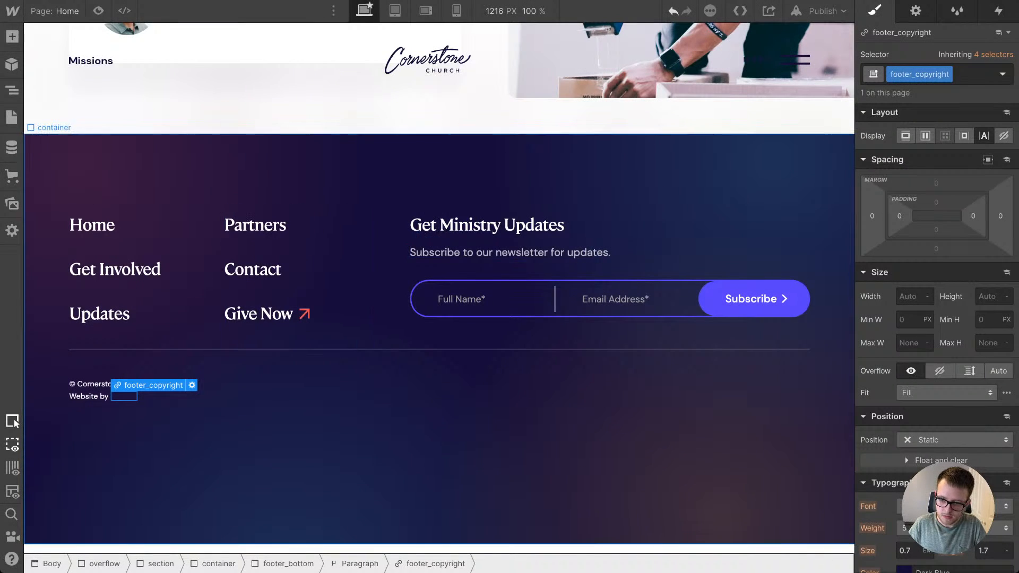
pyautogui.click(915, 11)
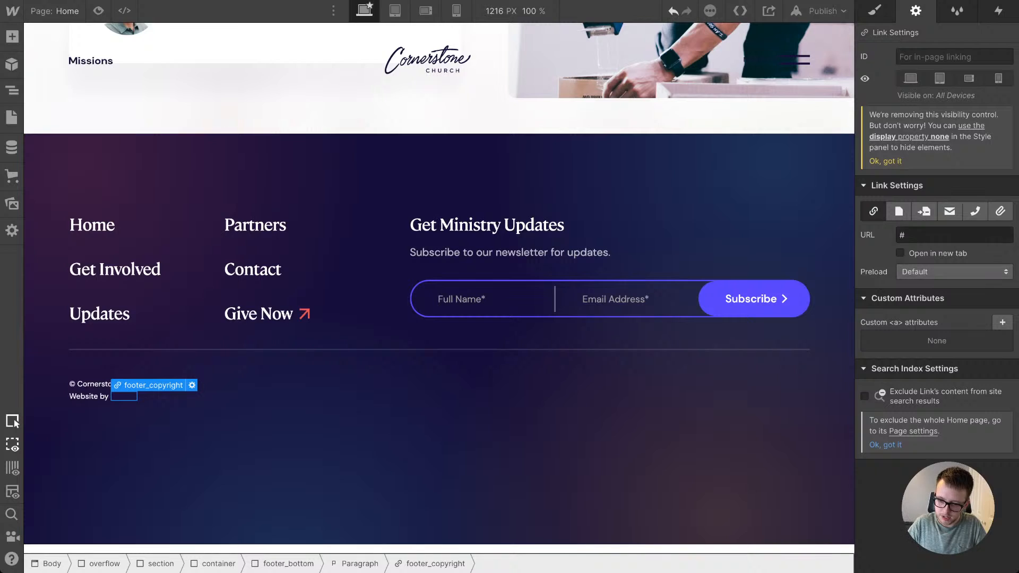
pyautogui.write('https://www.tricksdesign.com/')
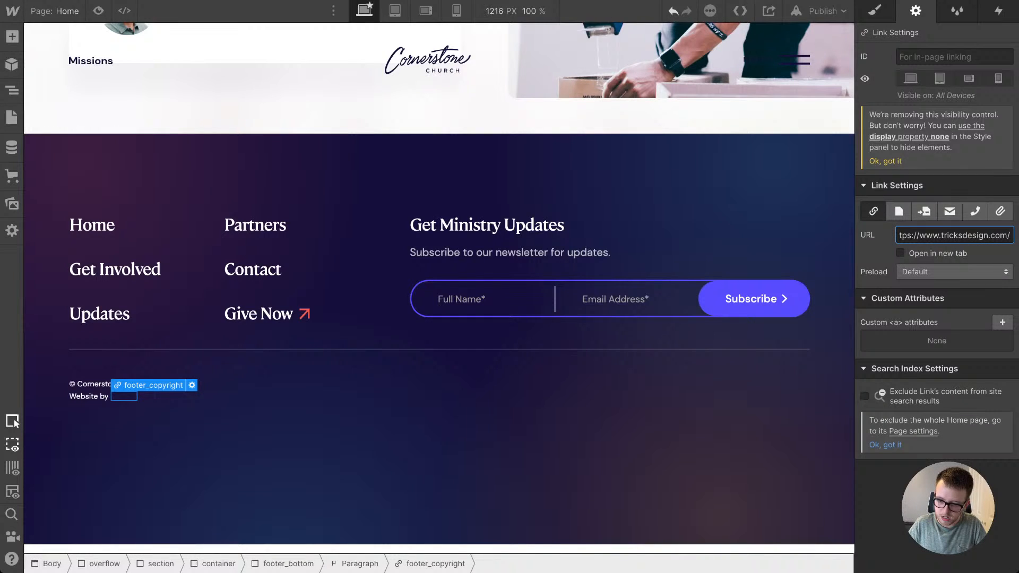
# Step: Set the footer_copyright link's text color to white and its font weight to 700 - Bold
pyautogui.click(874, 11)
pyautogui.scroll(3, 937, 175)
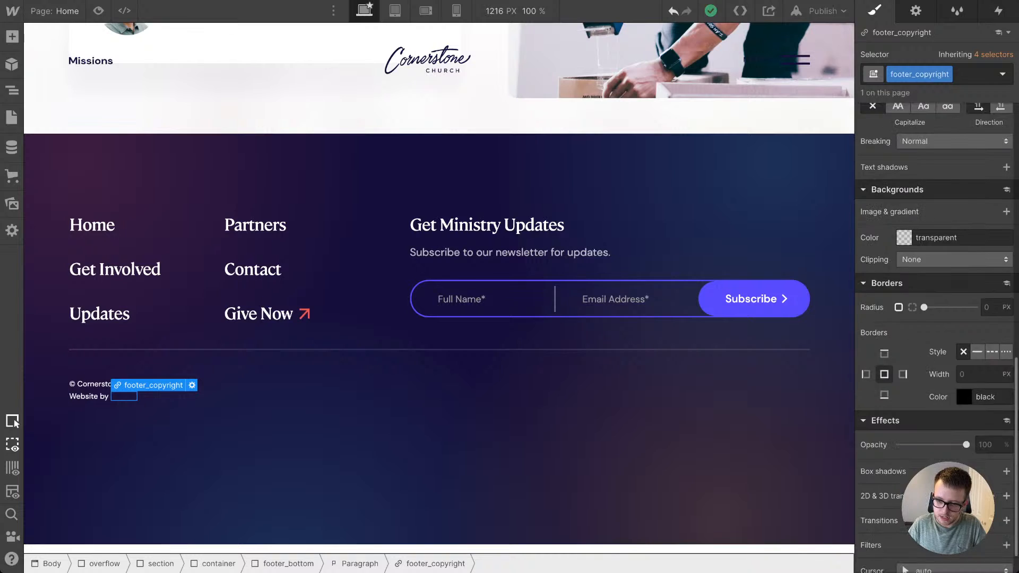
pyautogui.scroll(3, 936, 318)
pyautogui.click(904, 235)
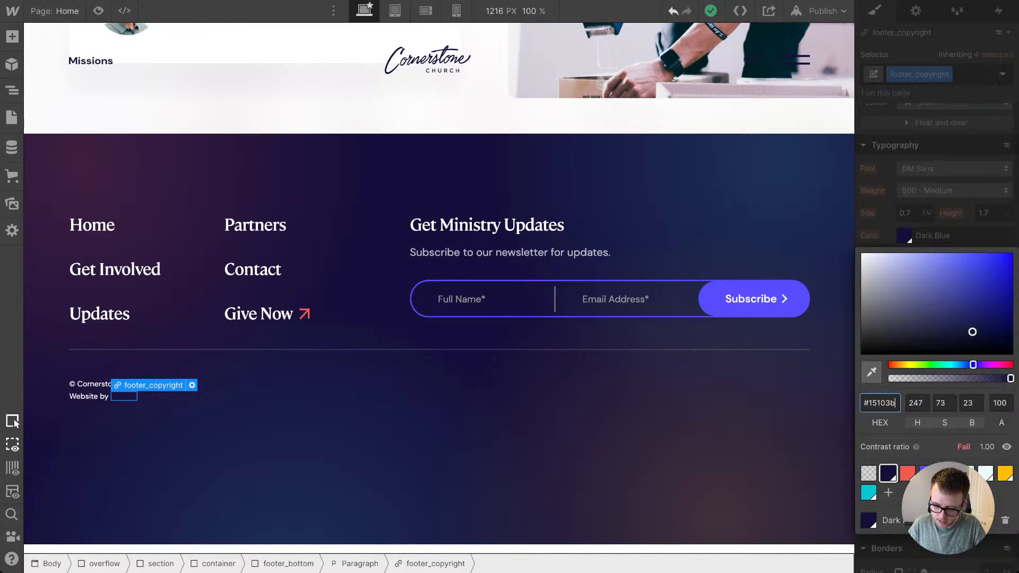
pyautogui.click(985, 473)
pyautogui.click(954, 191)
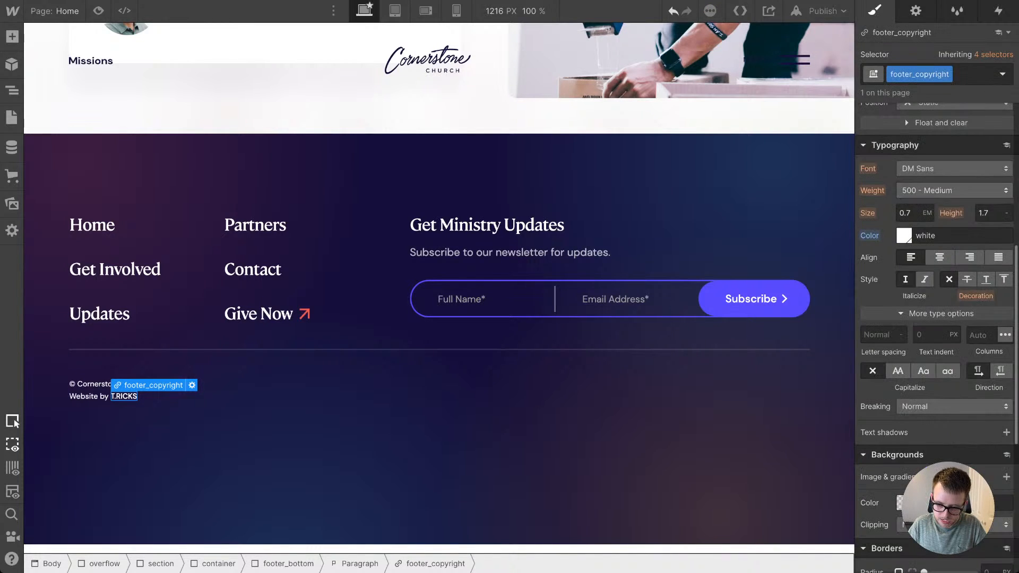
pyautogui.click(954, 191)
pyautogui.click(919, 223)
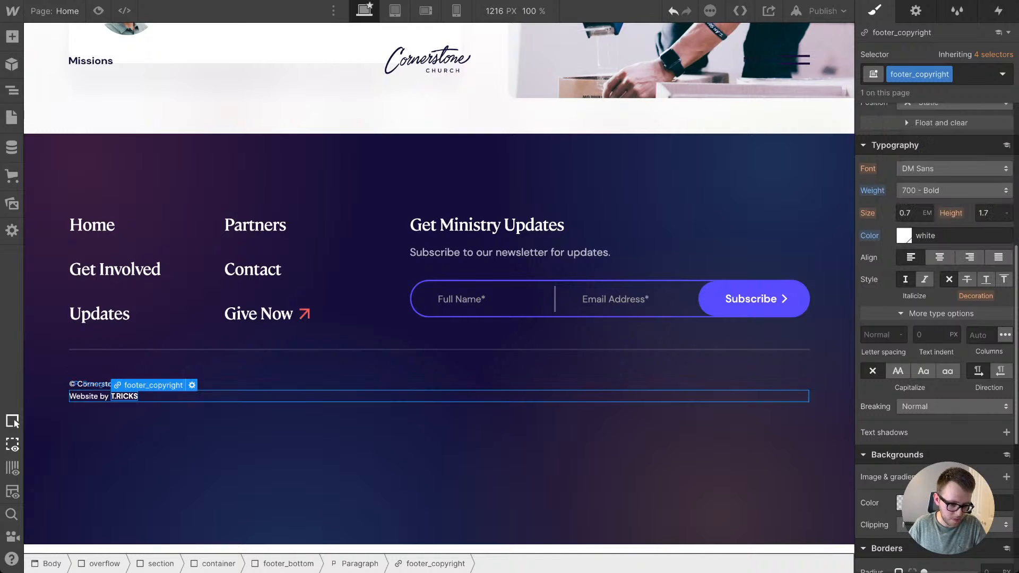
# Step: Make footer_bottom a horizontal flex layout with its children aligned to the center and justified with space between
pyautogui.click(212, 384)
pyautogui.press('Up')
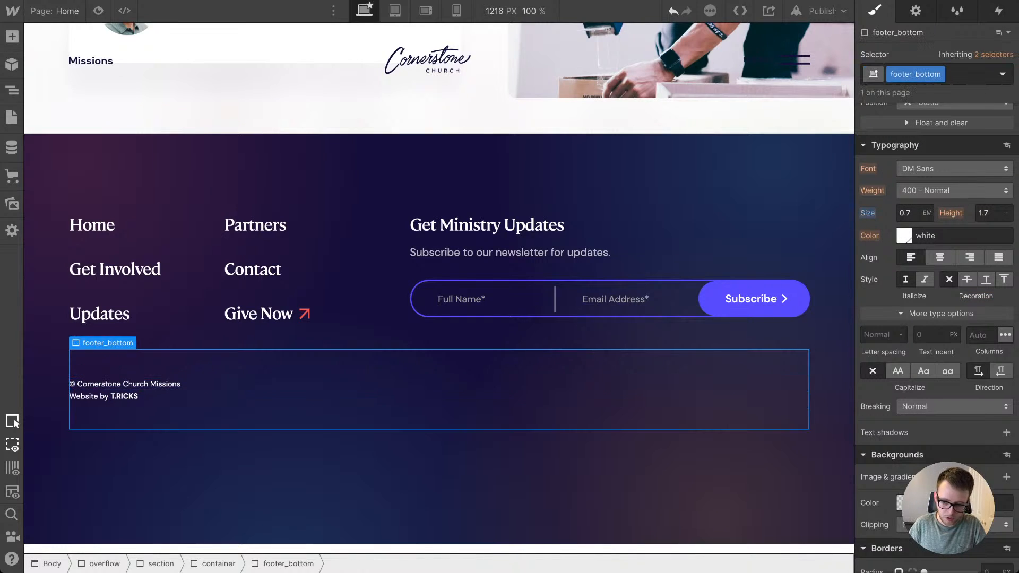
pyautogui.scroll(6, 936, 276)
pyautogui.click(925, 136)
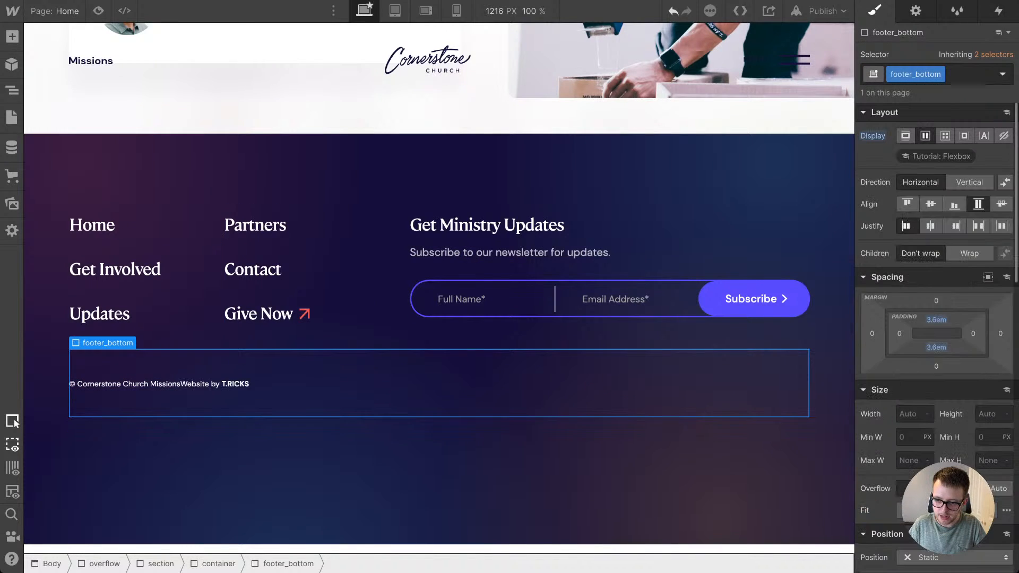
pyautogui.click(978, 226)
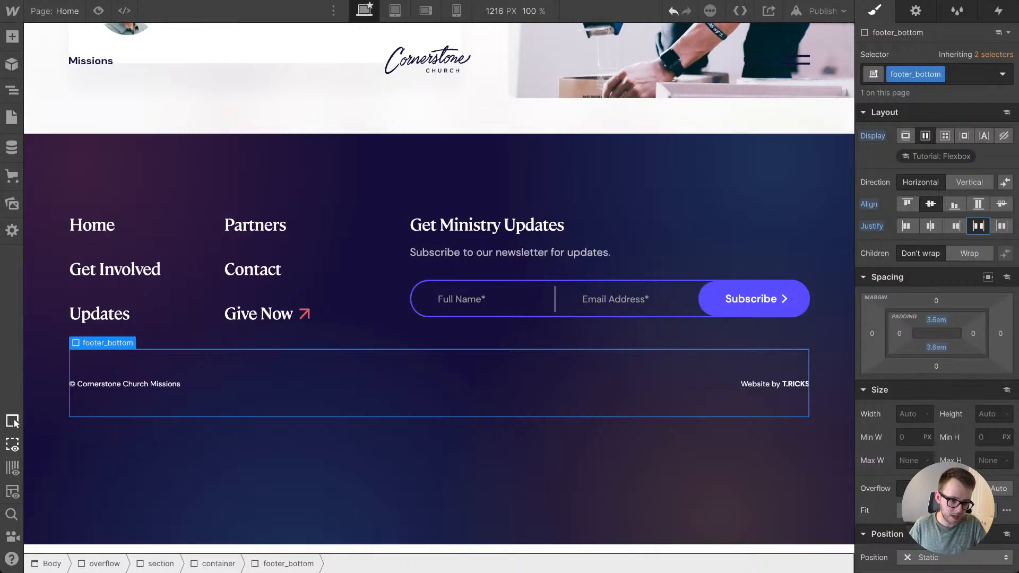
# Step: Add a div block between the two footer_bottom paragraphs and give it the class footer_social
pyautogui.click(11, 36)
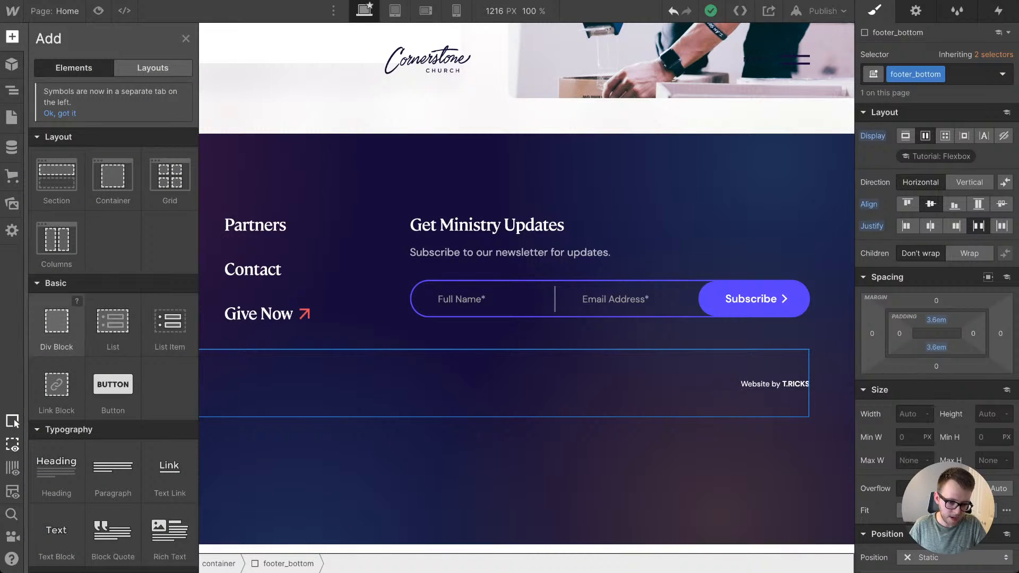
pyautogui.moveTo(56, 321); pyautogui.dragTo(528, 431)
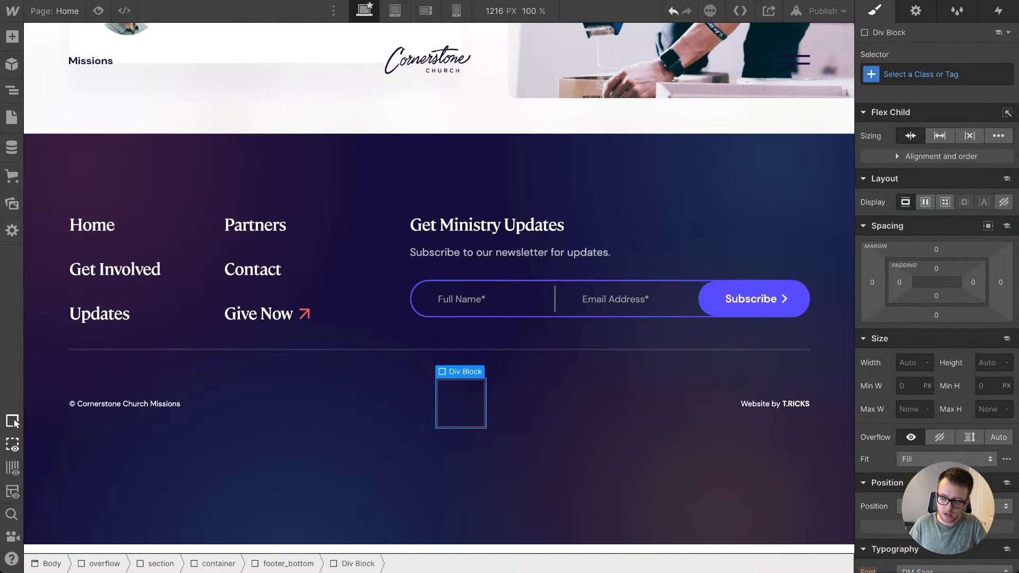
pyautogui.write('footer_social')
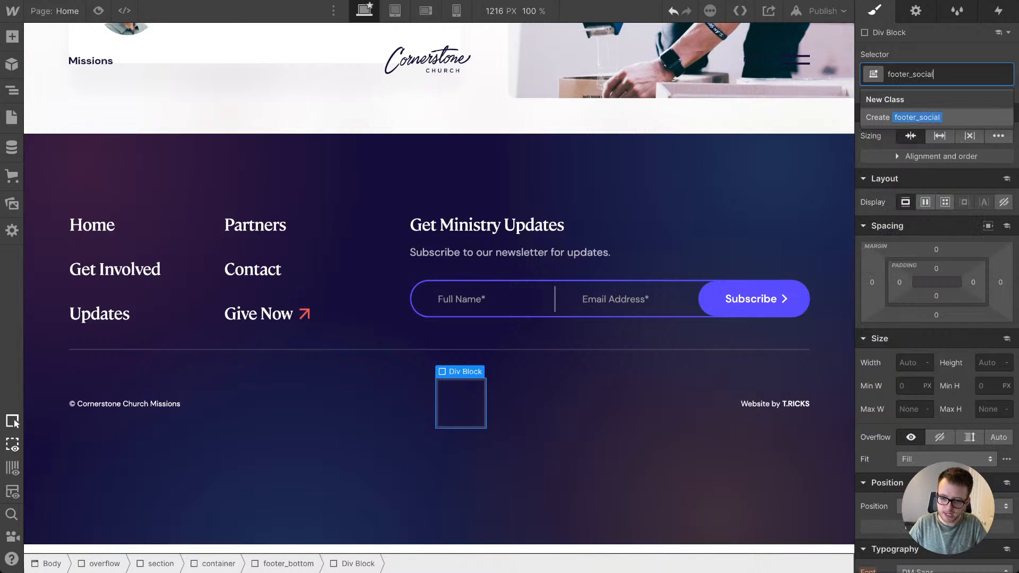
pyautogui.press('Return')
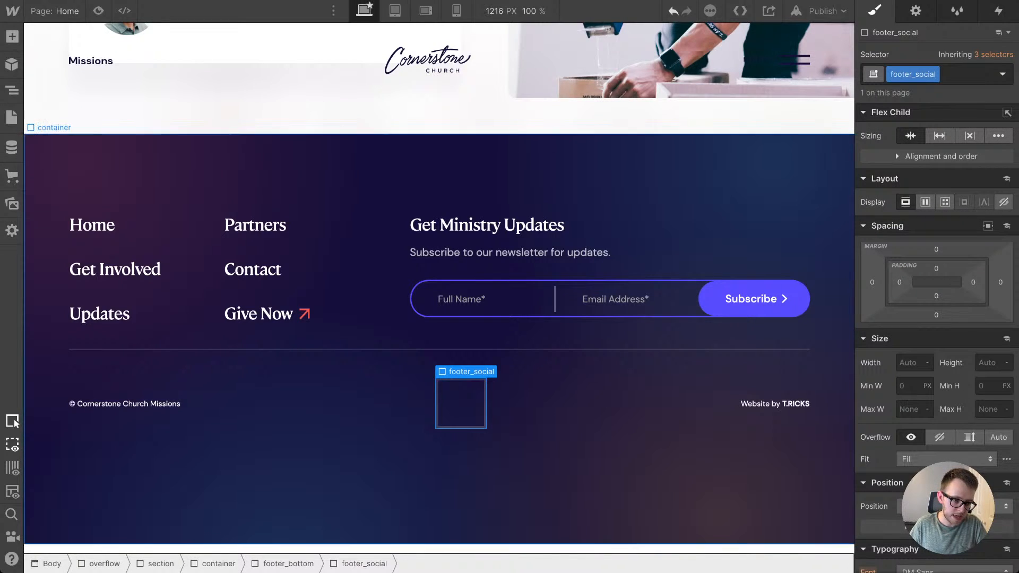
# Step: Add a link block inside footer_social and give it the class footer_social-link
pyautogui.press('a')
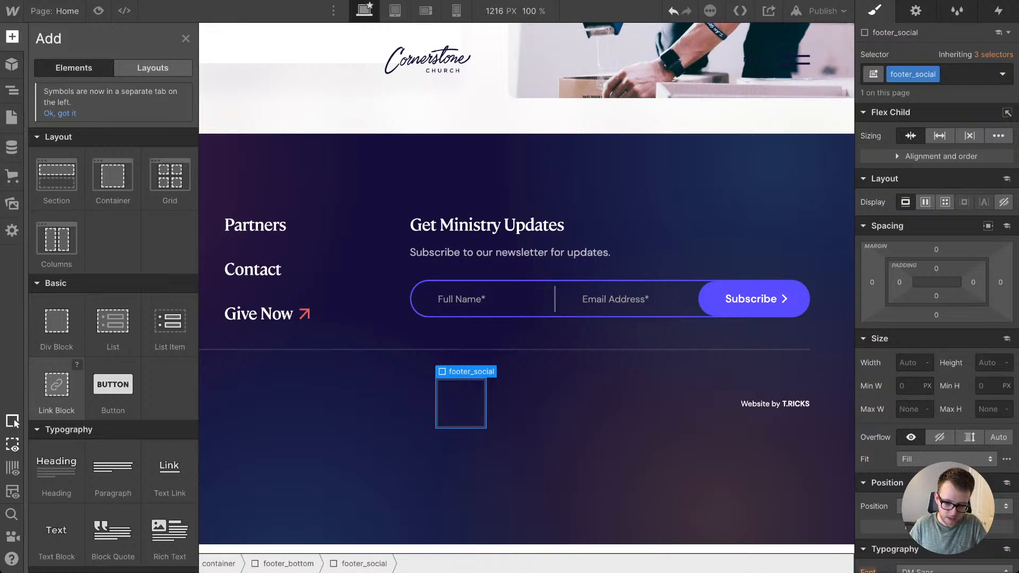
pyautogui.moveTo(57, 385); pyautogui.dragTo(461, 404)
pyautogui.hotkey('ctrl', 'Return')
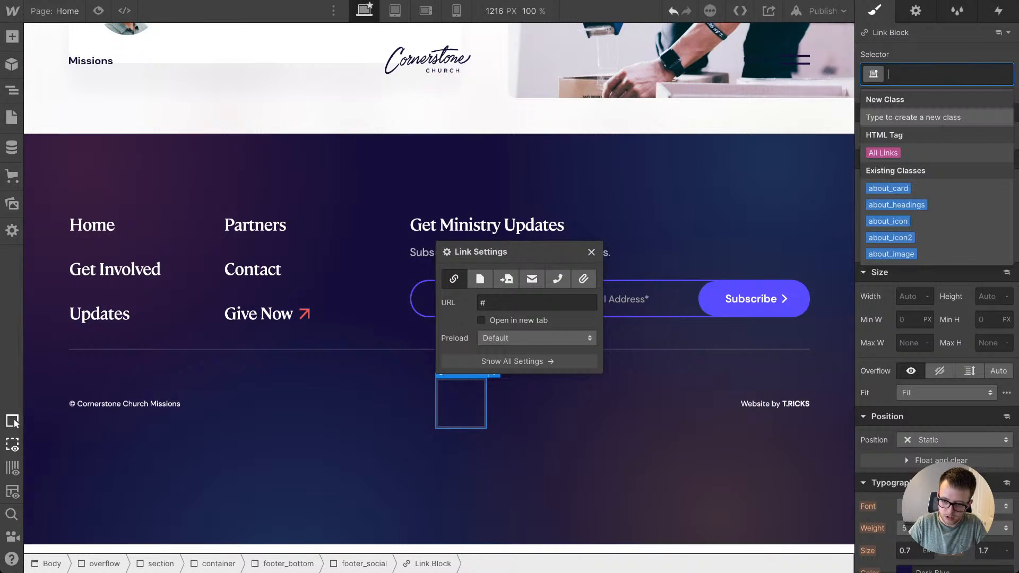
pyautogui.write('footer_soci')
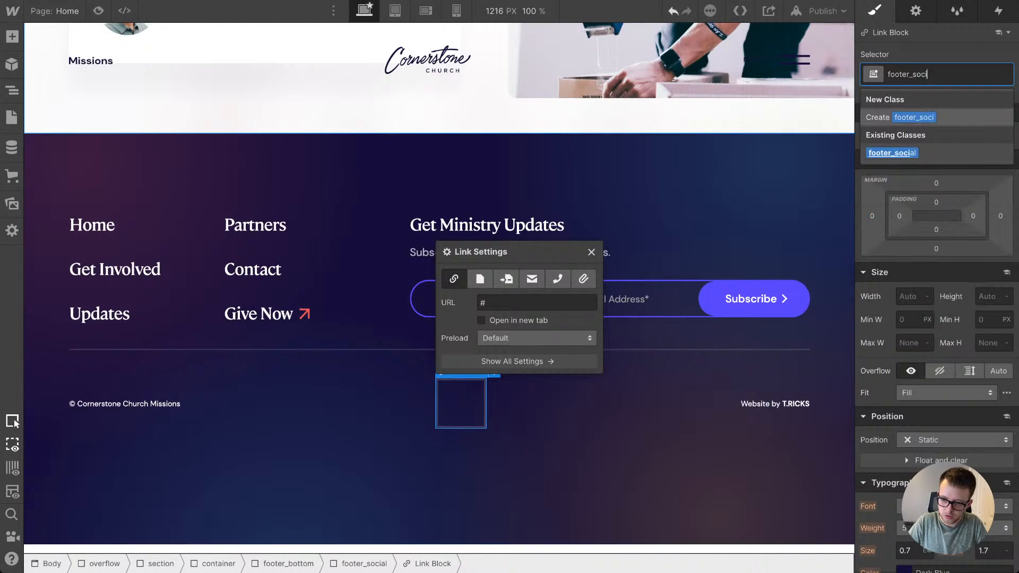
pyautogui.write('al-link')
pyautogui.press('Return')
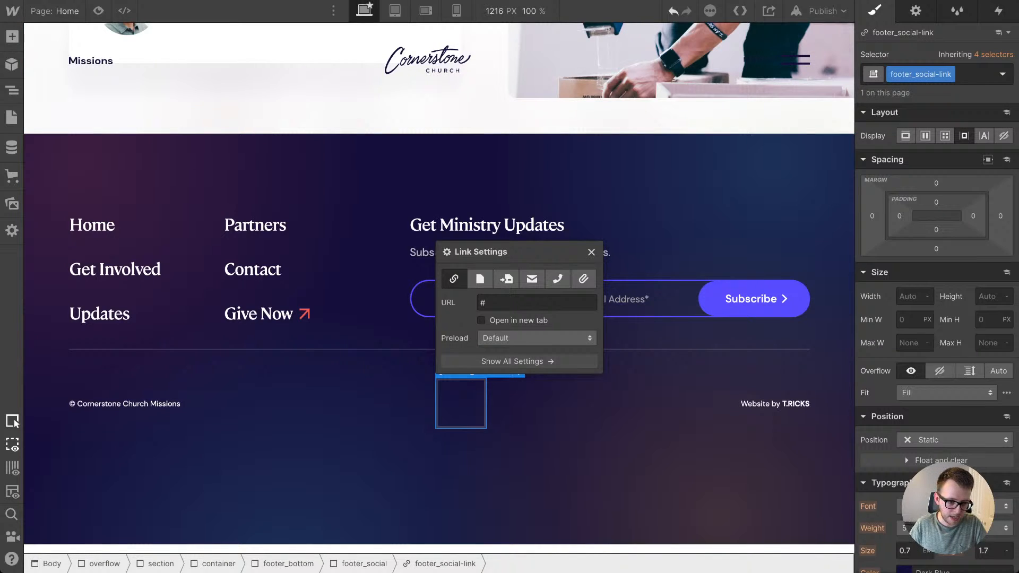
# Step: Place the instagram.svg asset inside footer_social-link and give the image the class footer_social-icon
pyautogui.press('j')
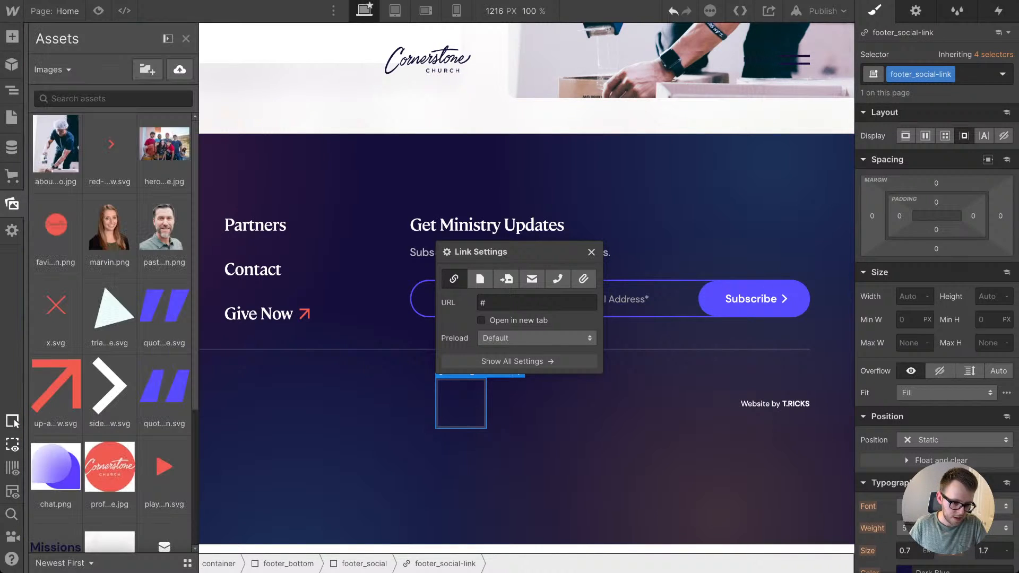
pyautogui.scroll(-4, 56, 425)
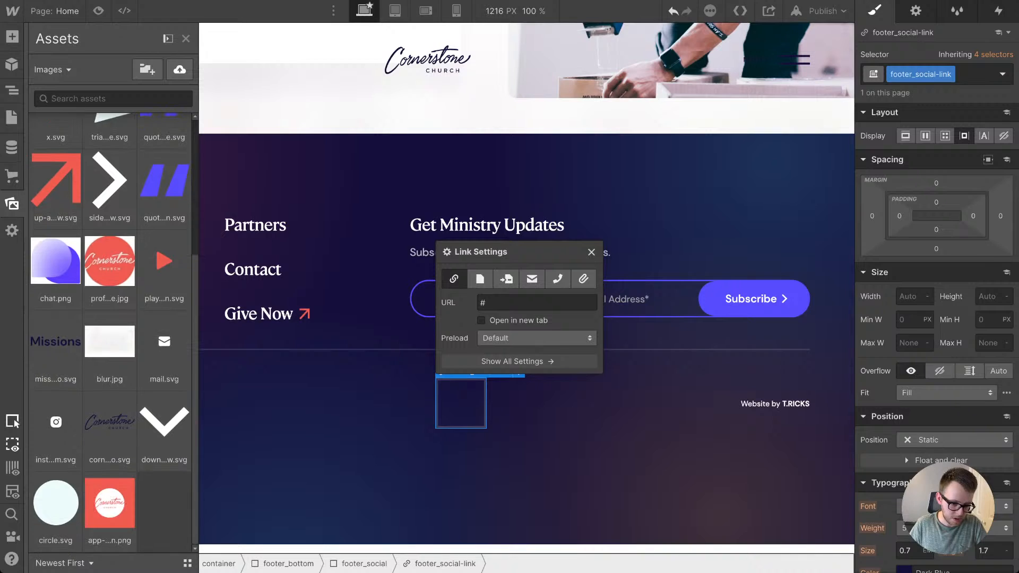
pyautogui.moveTo(55, 421); pyautogui.dragTo(462, 403)
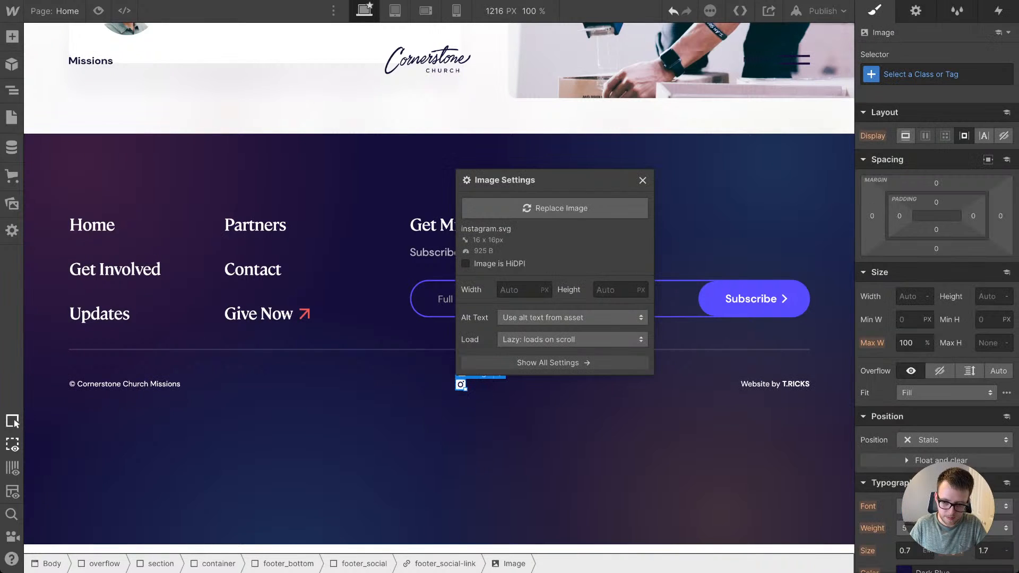
pyautogui.hotkey('ctrl', 'Return')
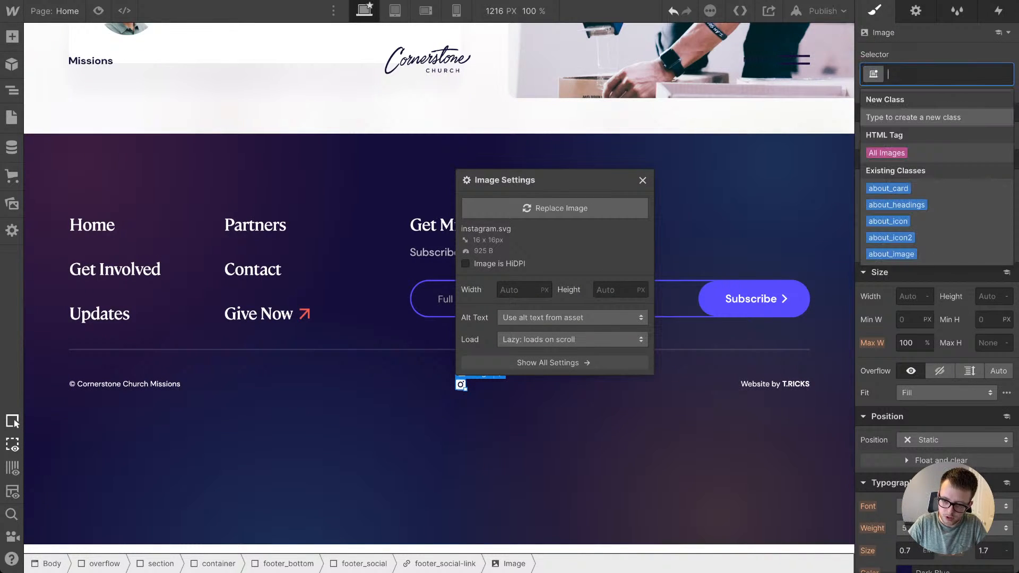
pyautogui.write('footer_social-icon')
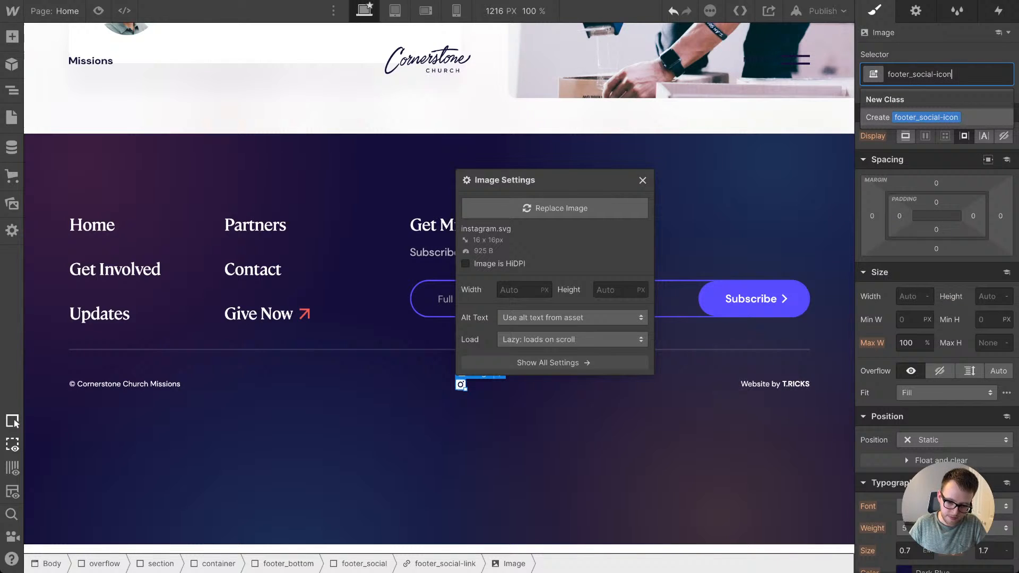
pyautogui.press('Return')
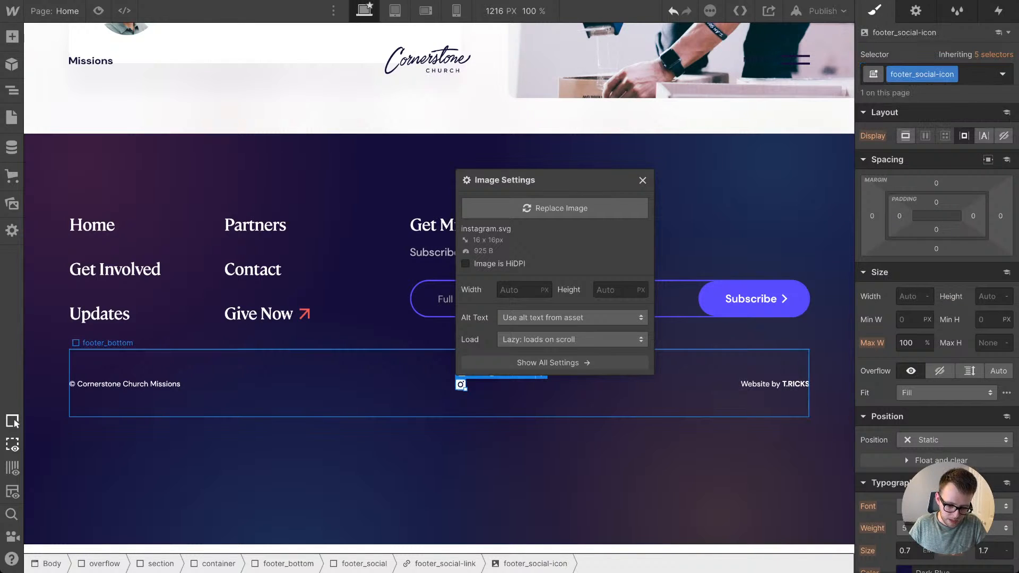
# Step: Set both the width and height of footer_social-link to 3em
pyautogui.click(439, 563)
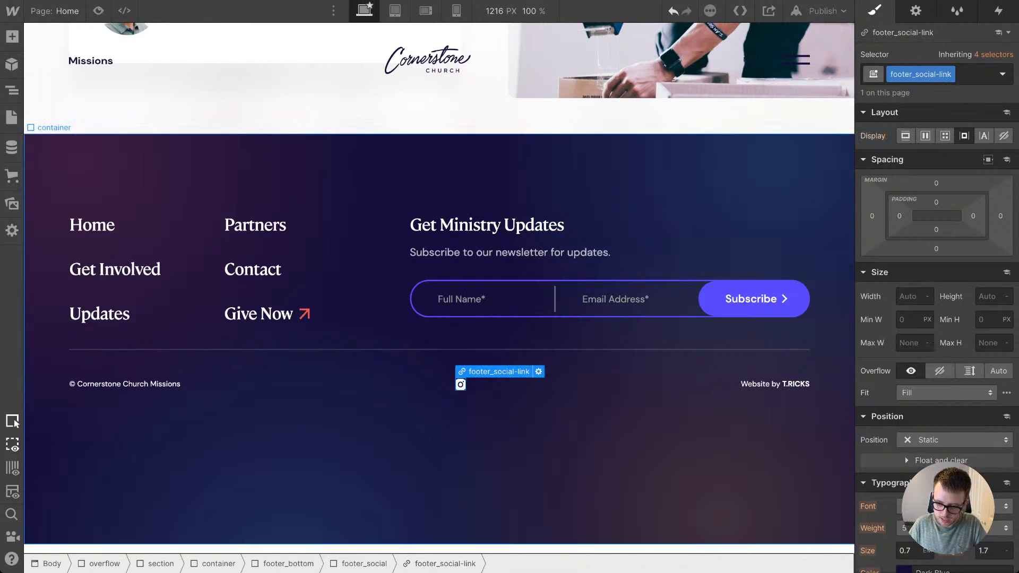
pyautogui.click(908, 297)
pyautogui.write('2em')
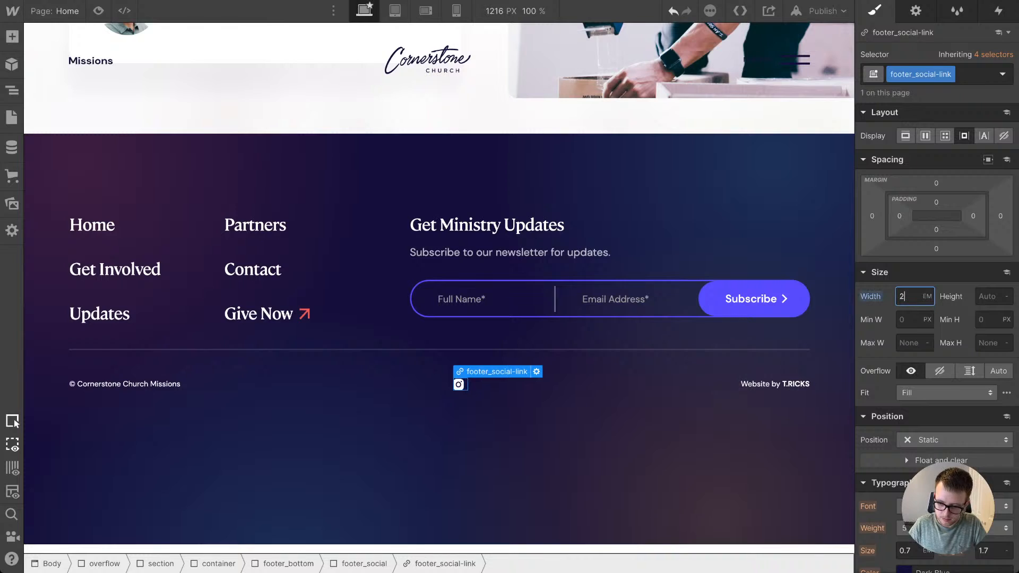
pyautogui.press('Tab')
pyautogui.write('2em')
pyautogui.press('Return')
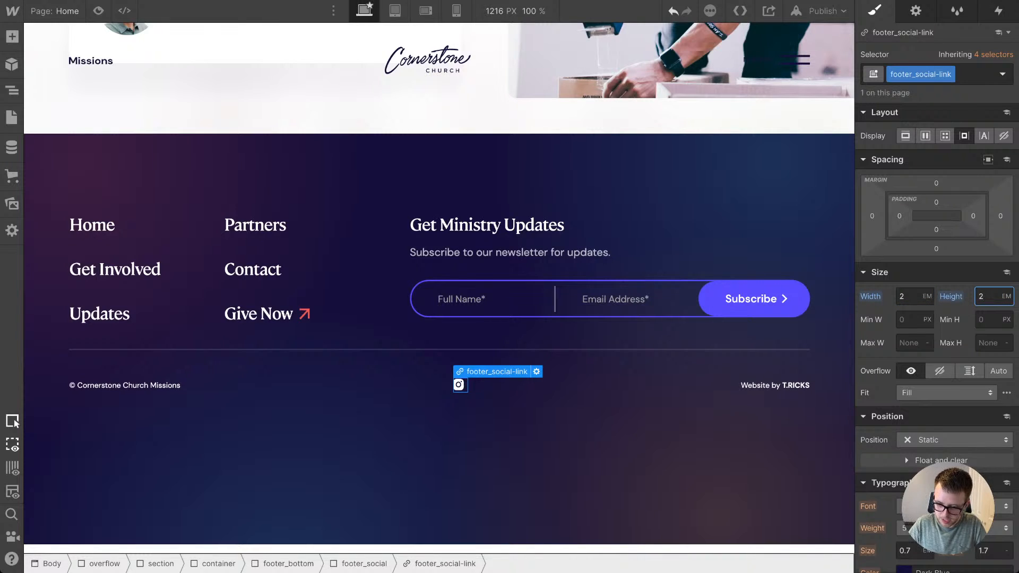
pyautogui.press('Up')
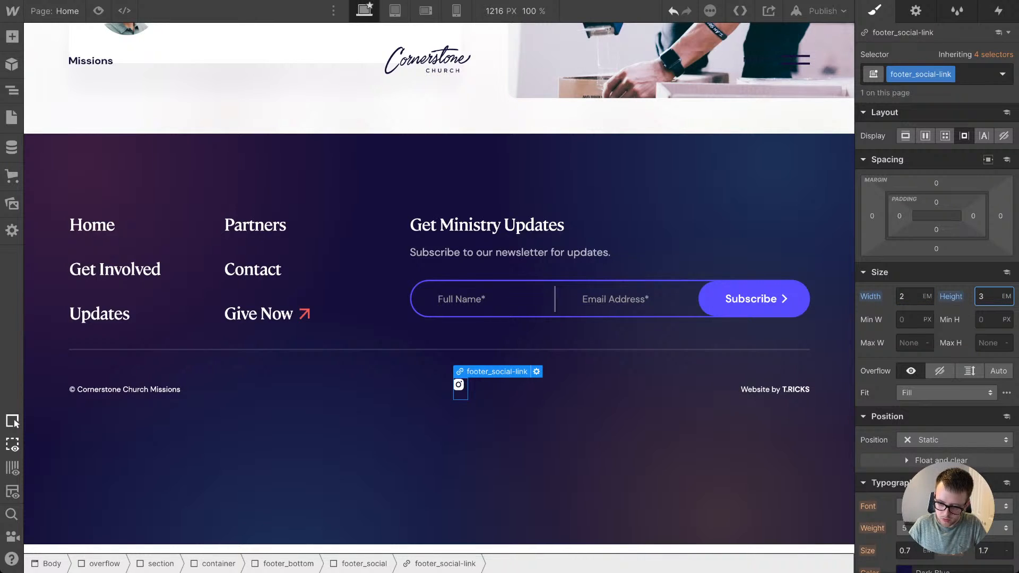
pyautogui.hotkey('shift', 'Tab')
pyautogui.press('Up')
# Step: Set the background color of footer_social-link to the blue swatch
pyautogui.scroll(-10, 905, 529)
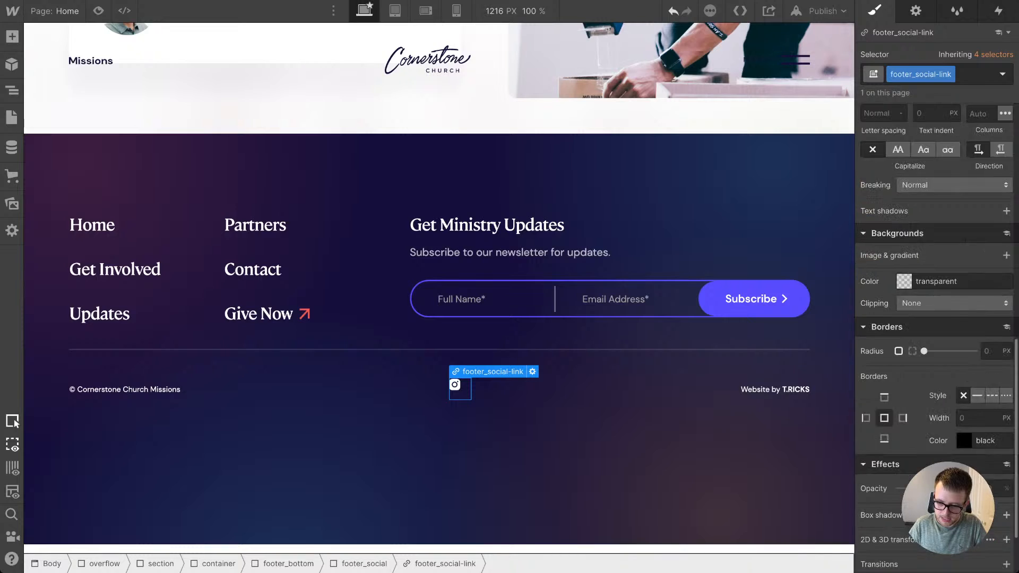
pyautogui.click(903, 198)
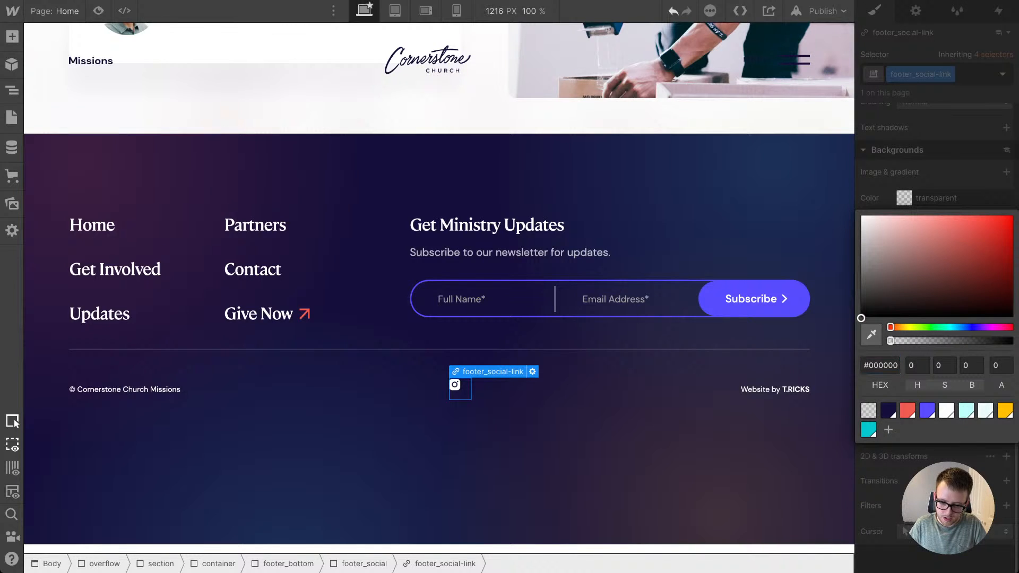
pyautogui.click(927, 410)
pyautogui.press('Escape')
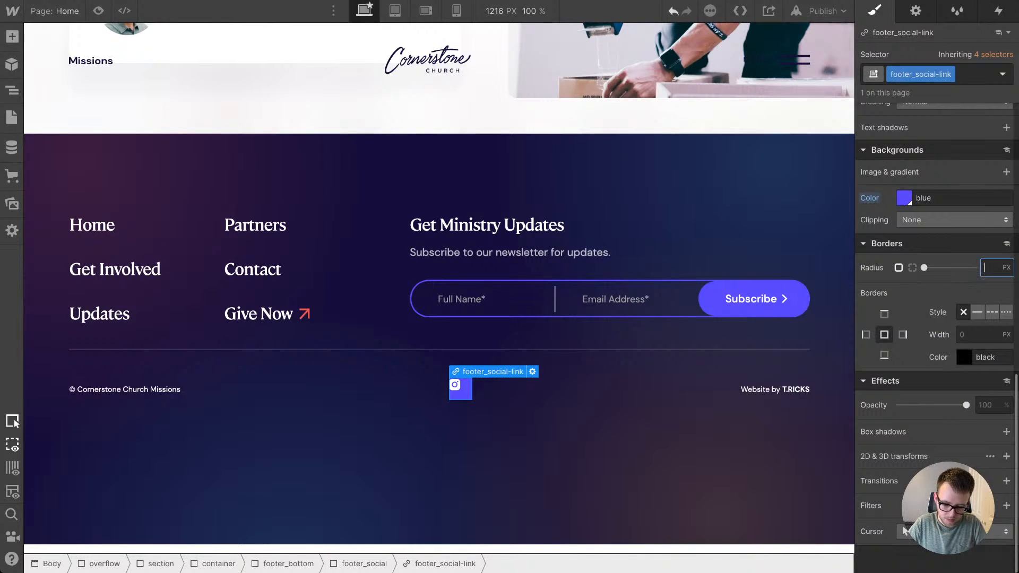
# Step: Round footer_social-link into a circle and make it a horizontal flexbox with align and justify both set to center
pyautogui.scroll(15, 905, 529)
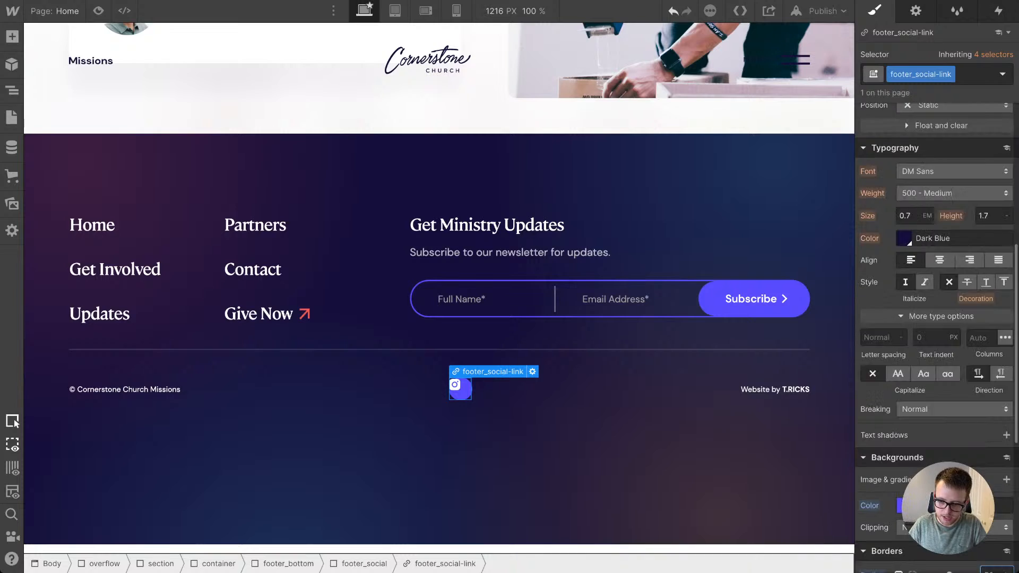
pyautogui.click(925, 136)
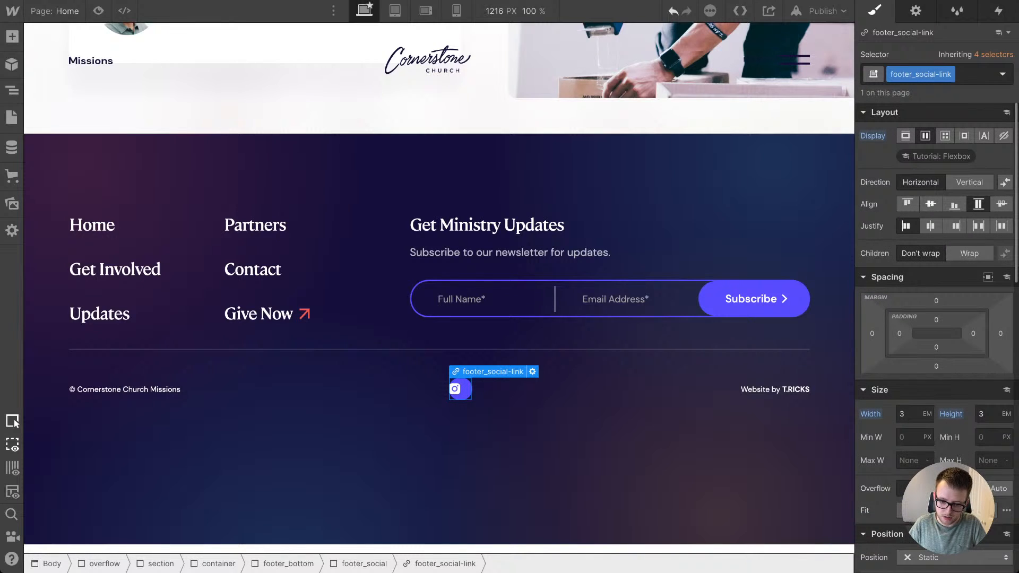
pyautogui.click(931, 204)
pyautogui.click(930, 226)
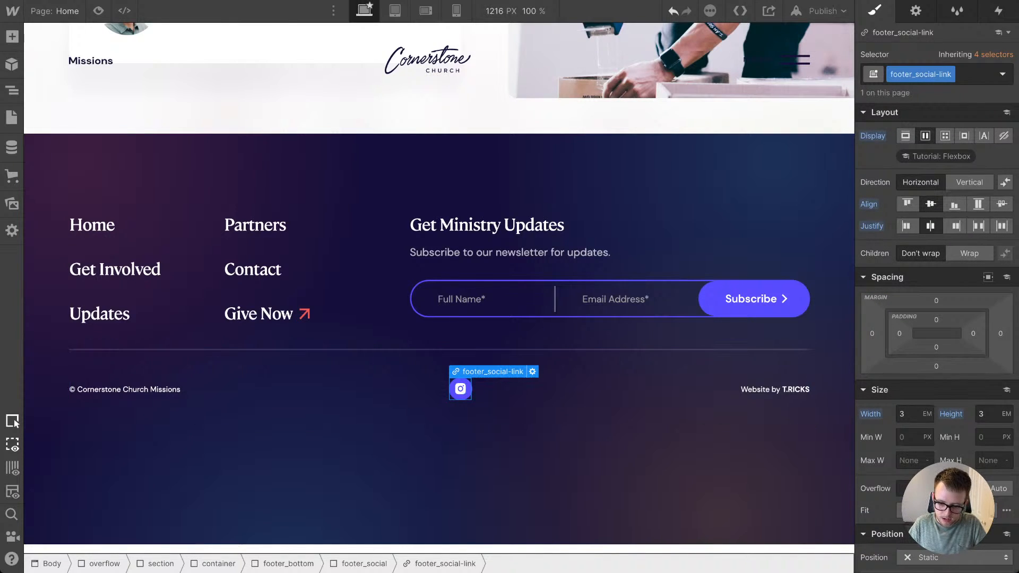
# Step: Set the max width of footer_social-icon to None and its width to 44%
pyautogui.click(460, 389)
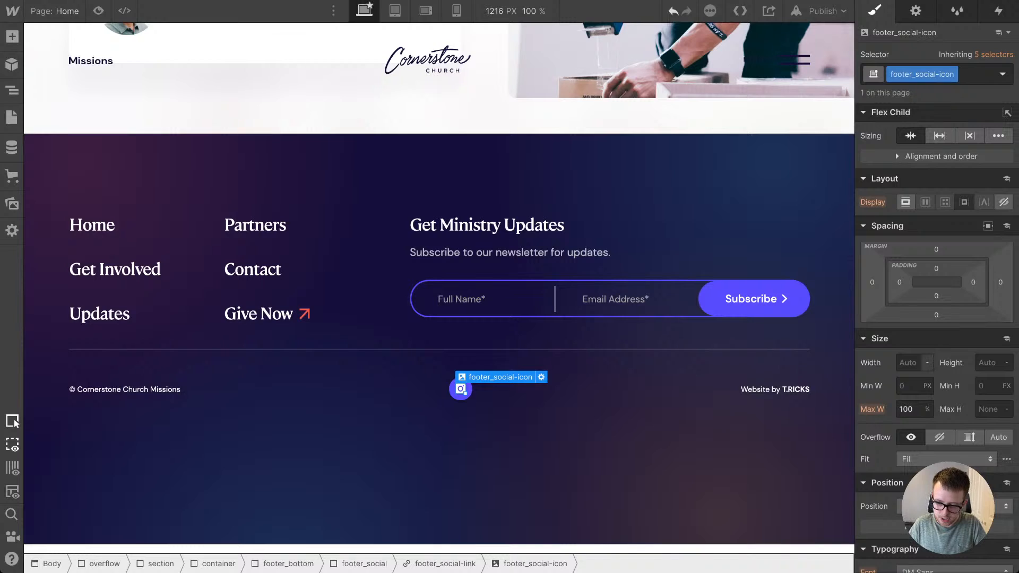
pyautogui.click(927, 409)
pyautogui.click(932, 488)
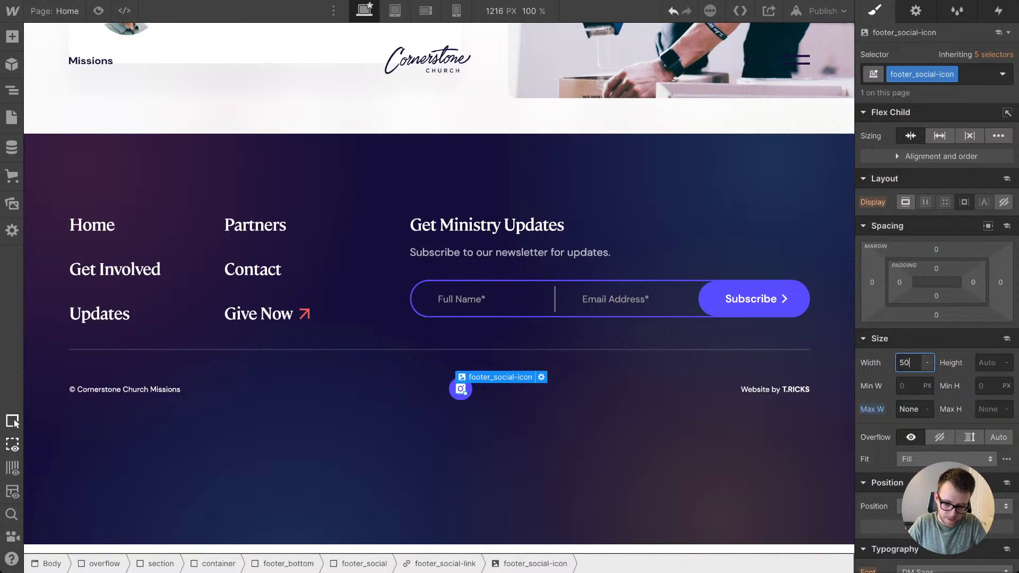
pyautogui.write('40')
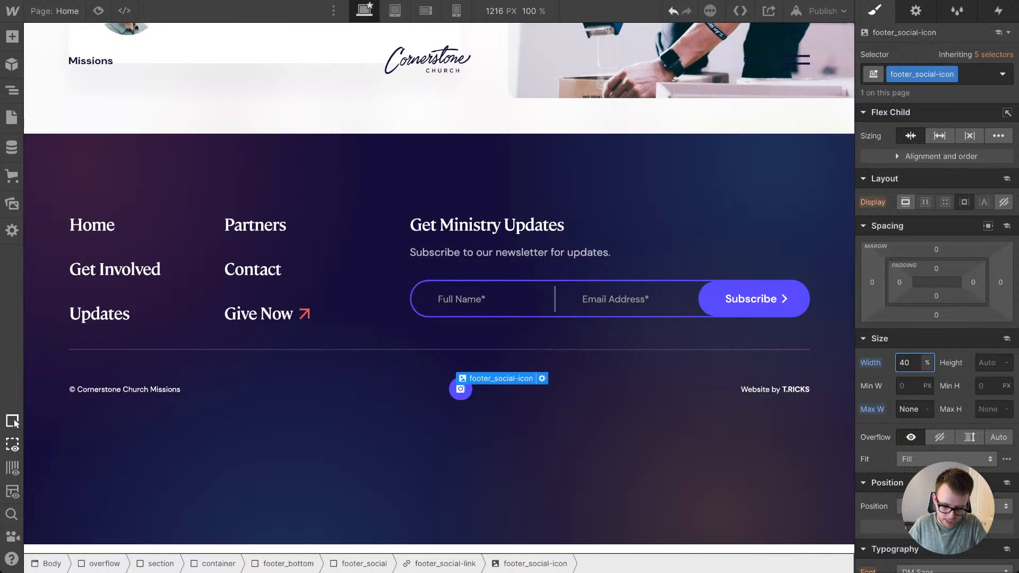
pyautogui.press('Up')
pyautogui.press('Up')
pyautogui.press('Down')
pyautogui.press('Down')
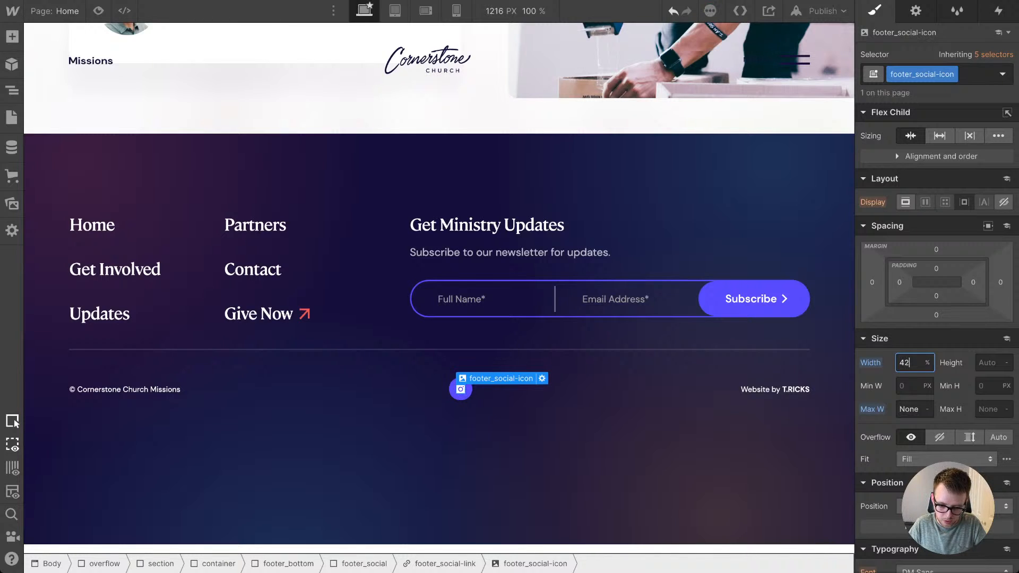
pyautogui.press('Up')
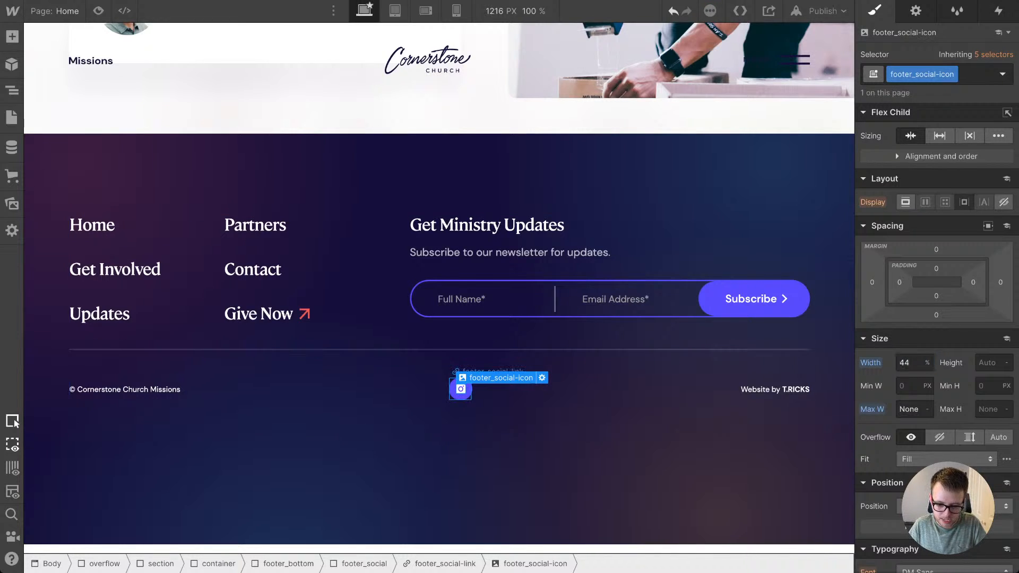
# Step: Duplicate the Instagram footer_social-link inside footer_social
pyautogui.click(467, 393)
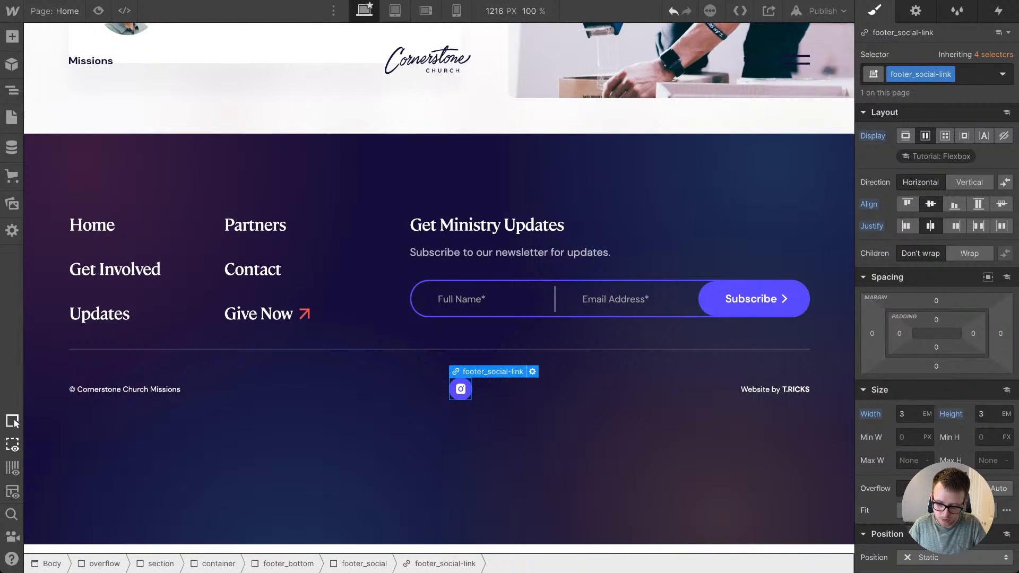
pyautogui.rightClick(460, 389)
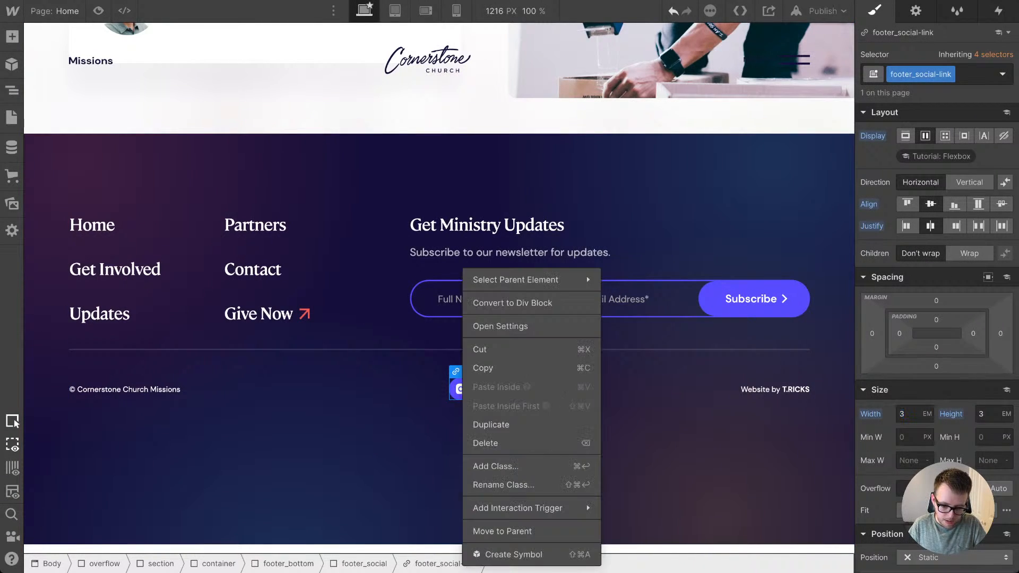
pyautogui.click(509, 424)
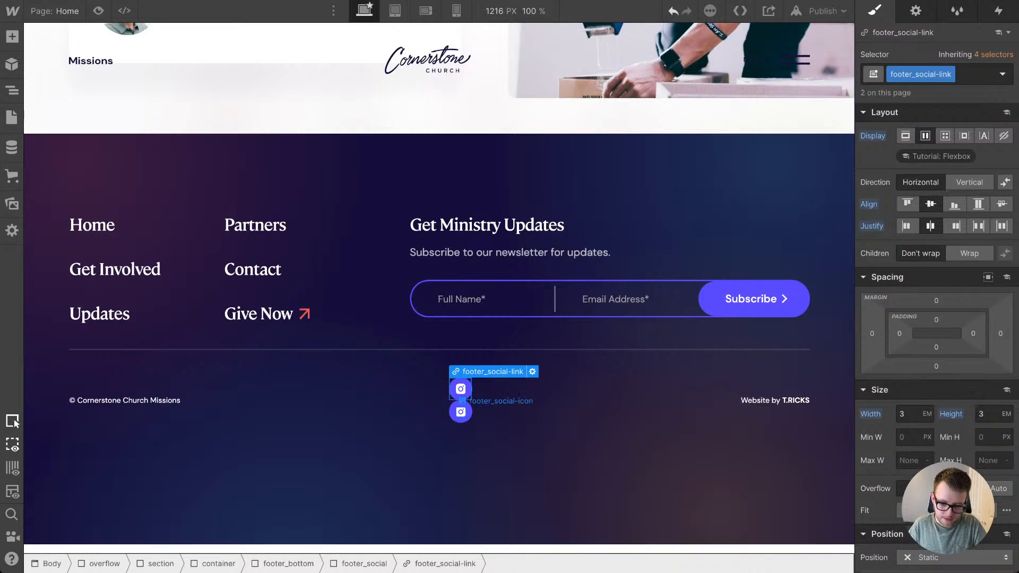
# Step: Replace the icon image in the lower footer_social-link with the mail.svg asset
pyautogui.click(460, 412)
pyautogui.click(470, 402)
pyautogui.click(468, 413)
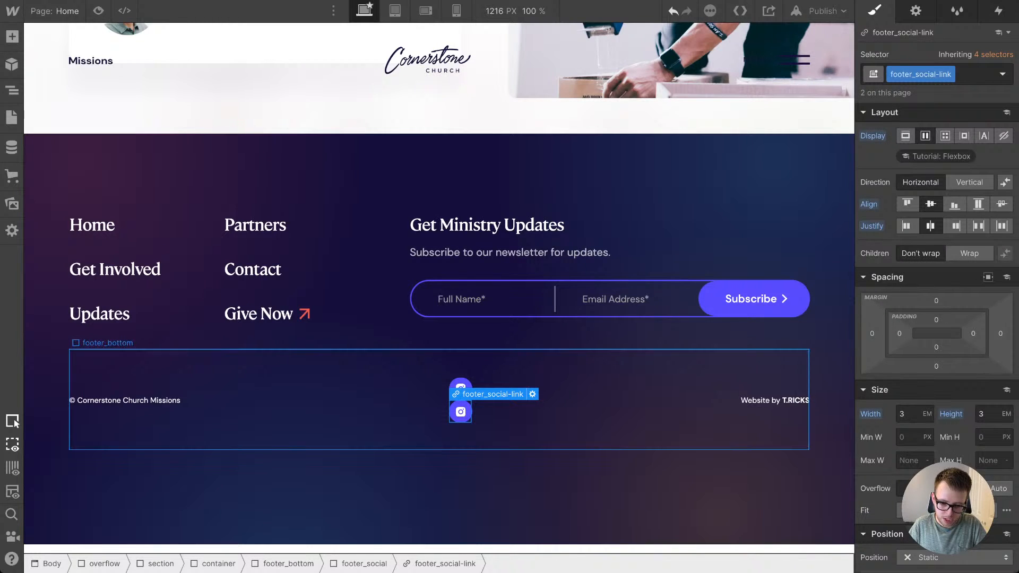
pyautogui.click(460, 412)
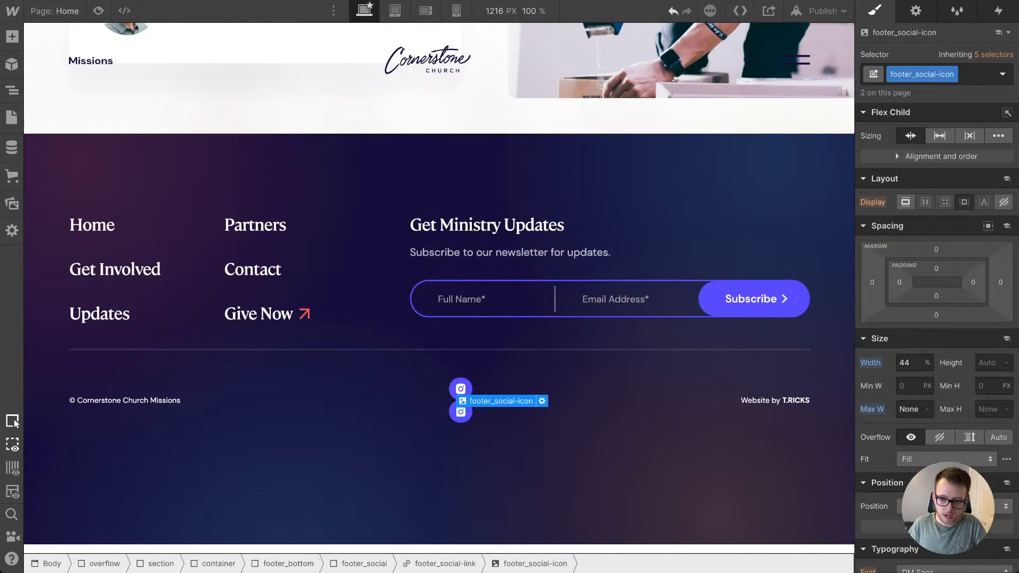
pyautogui.click(915, 11)
pyautogui.click(936, 212)
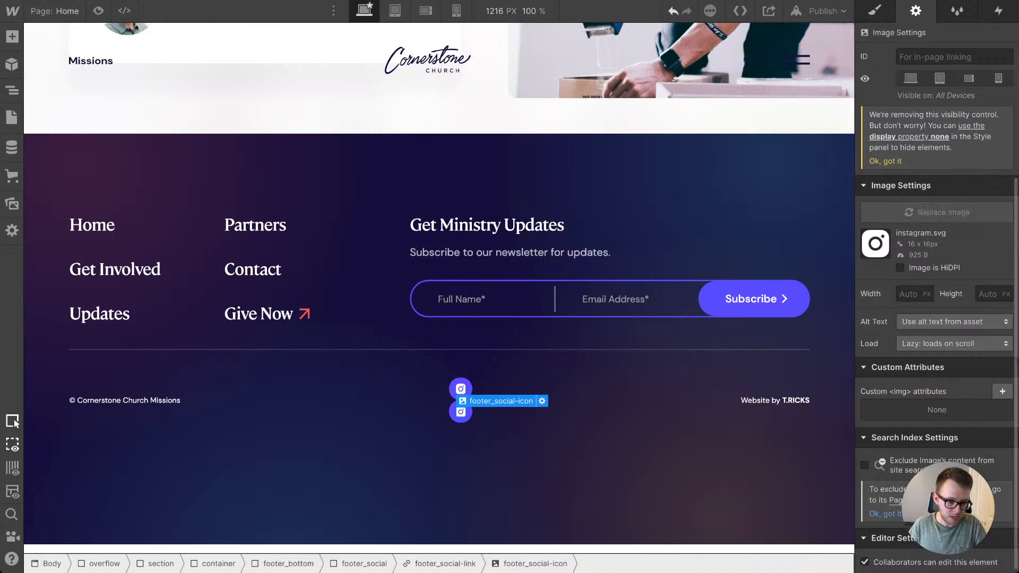
pyautogui.click(164, 314)
pyautogui.scroll(-4, 110, 420)
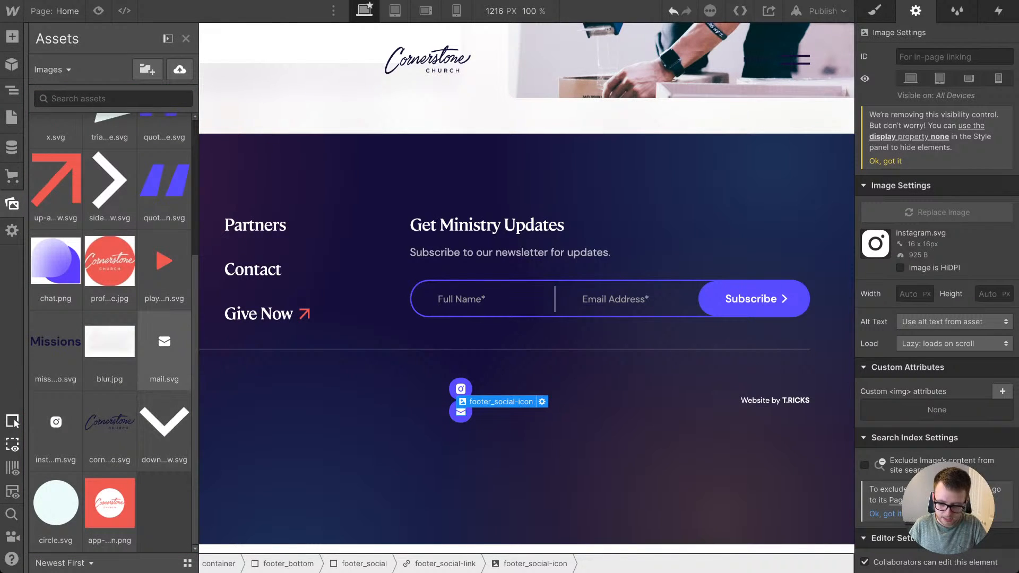
pyautogui.click(164, 341)
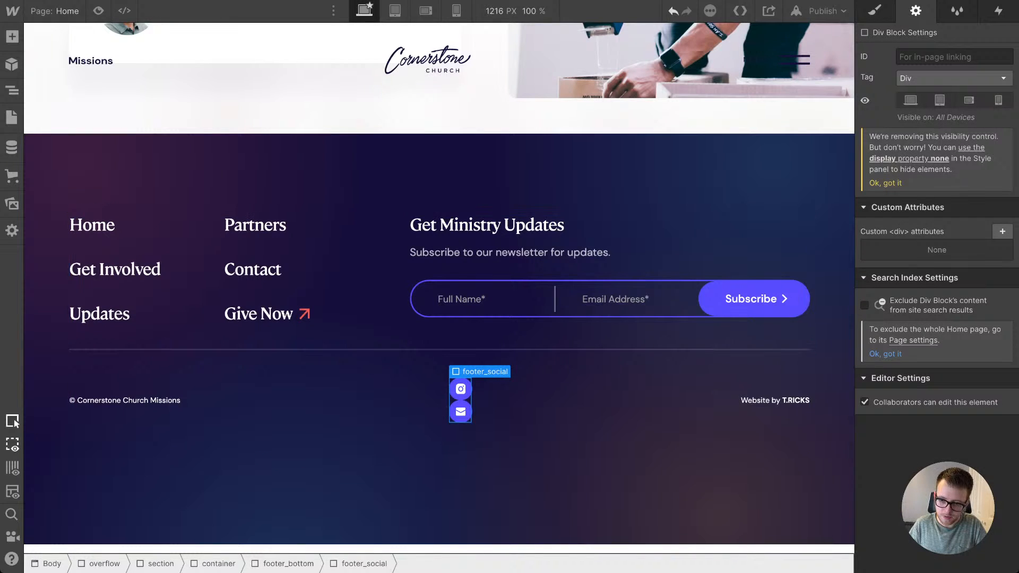
# Step: Make footer_social a horizontal flexbox with its children aligned to the center and justified to the start
pyautogui.click(875, 10)
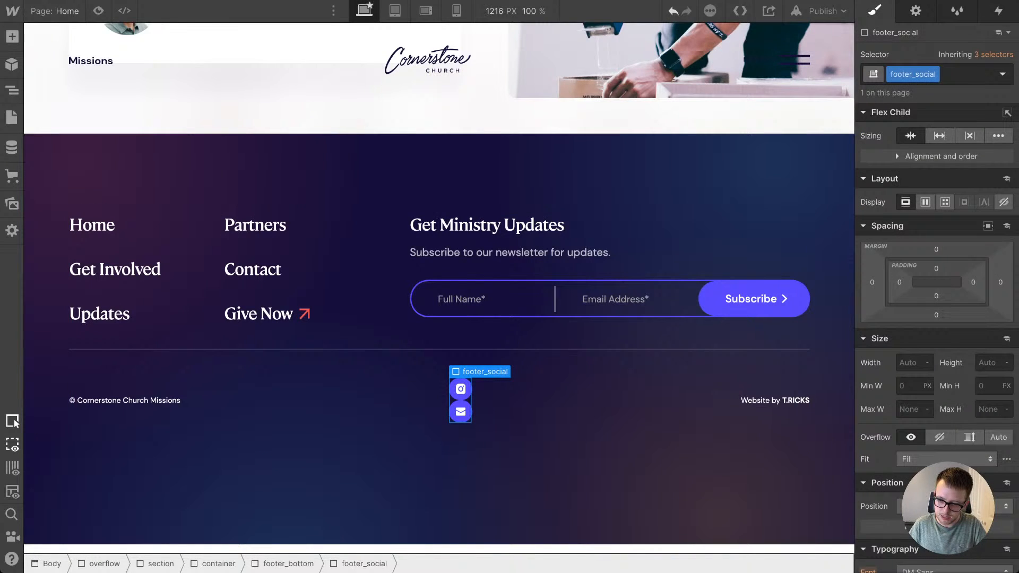
pyautogui.click(925, 202)
pyautogui.click(930, 270)
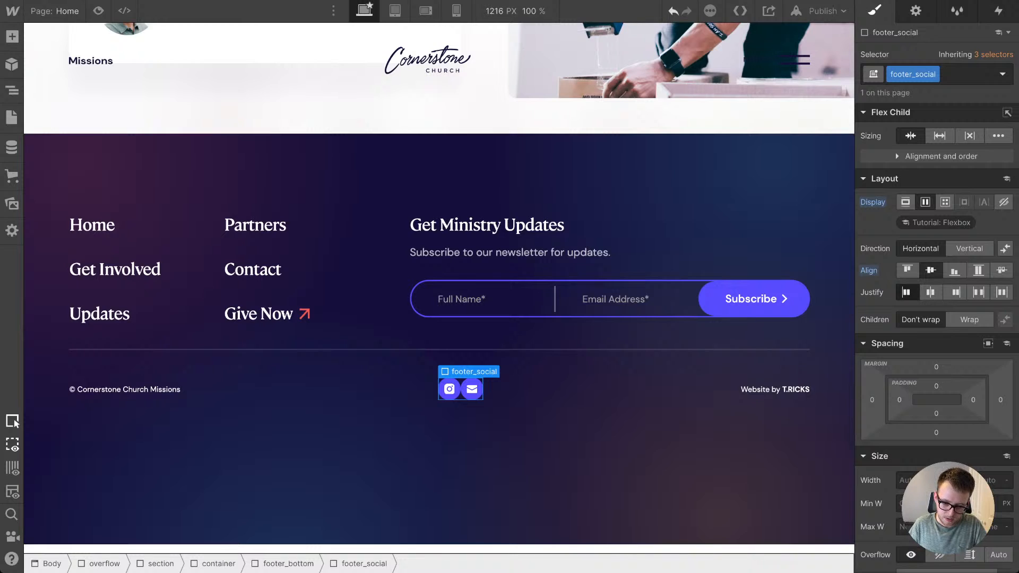
pyautogui.click(906, 291)
# Step: Set the left and right margins of footer_social-link to 1.2em
pyautogui.click(450, 389)
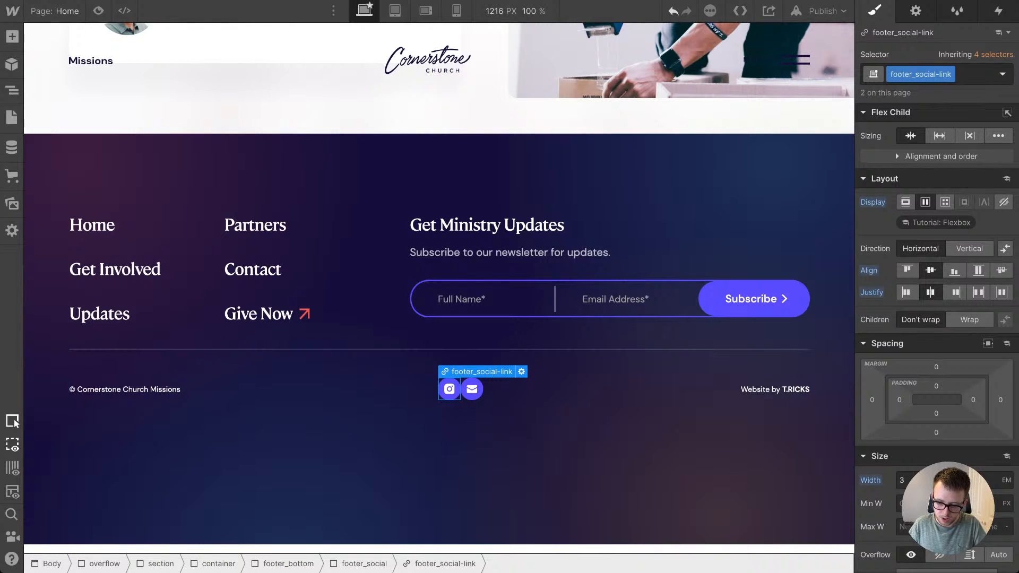
pyautogui.click(872, 399)
pyautogui.press('Return')
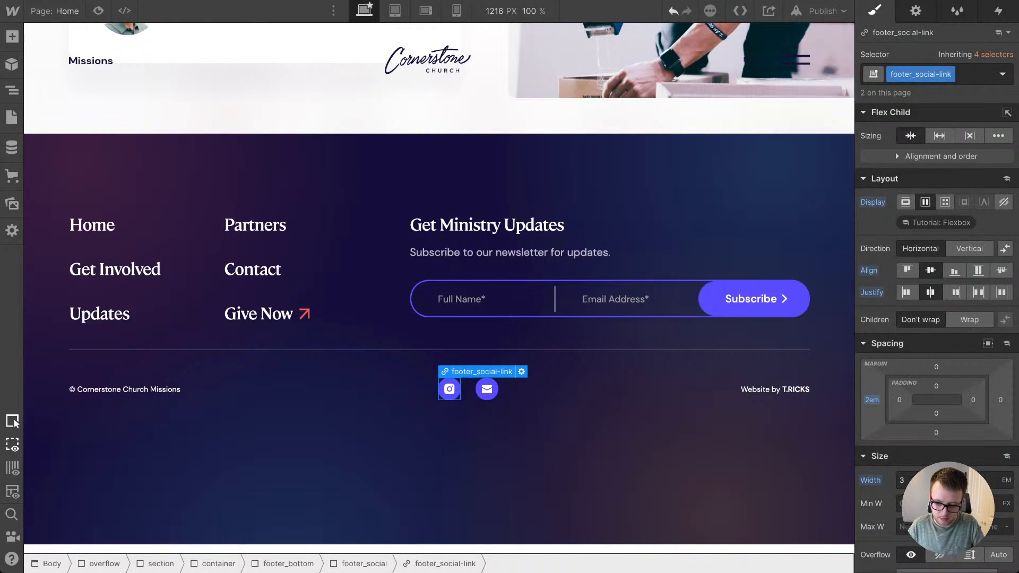
pyautogui.moveTo(872, 400); pyautogui.dragTo(871, 409)
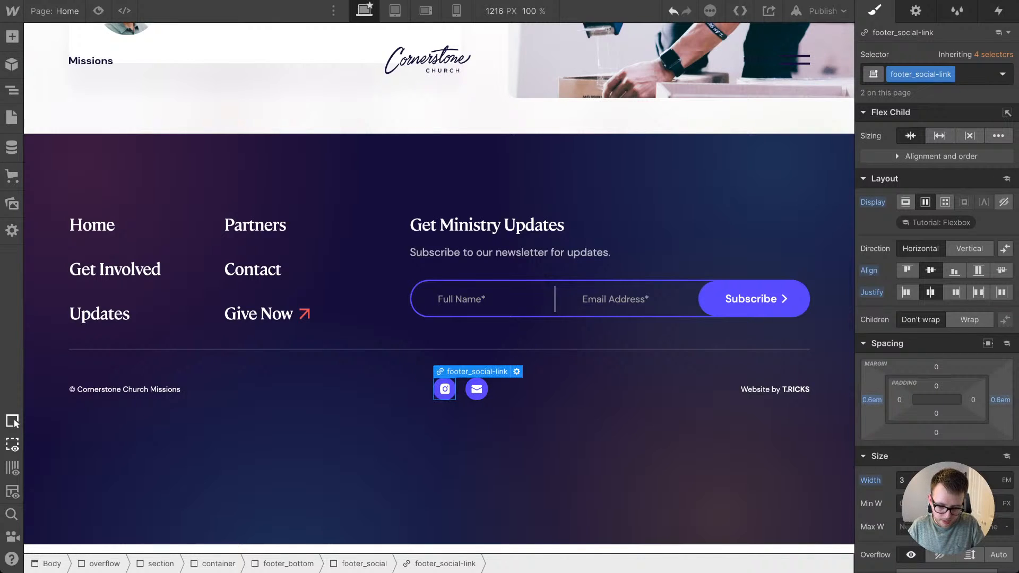
pyautogui.click(583, 405)
pyautogui.click(584, 456)
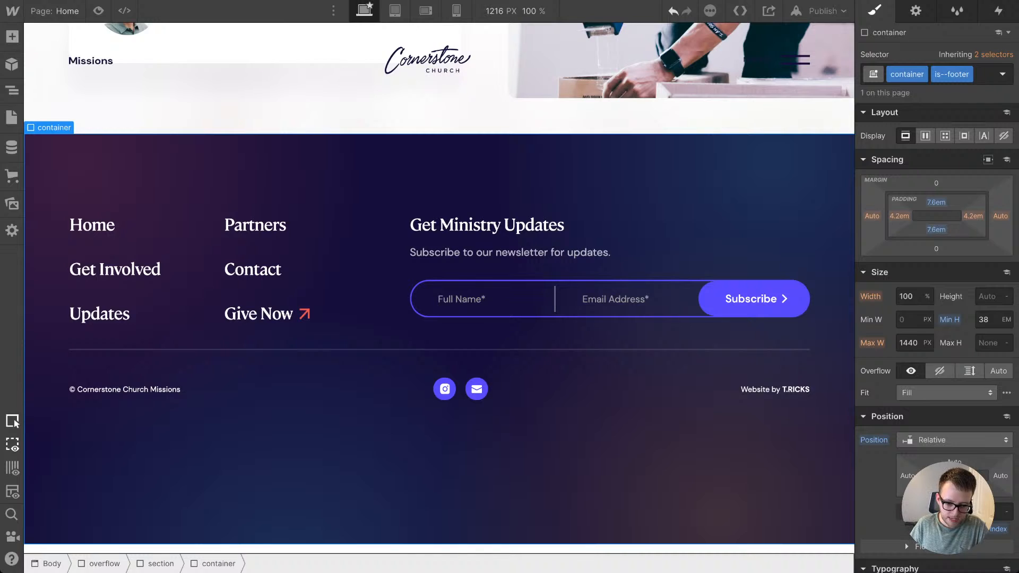
pyautogui.click(444, 389)
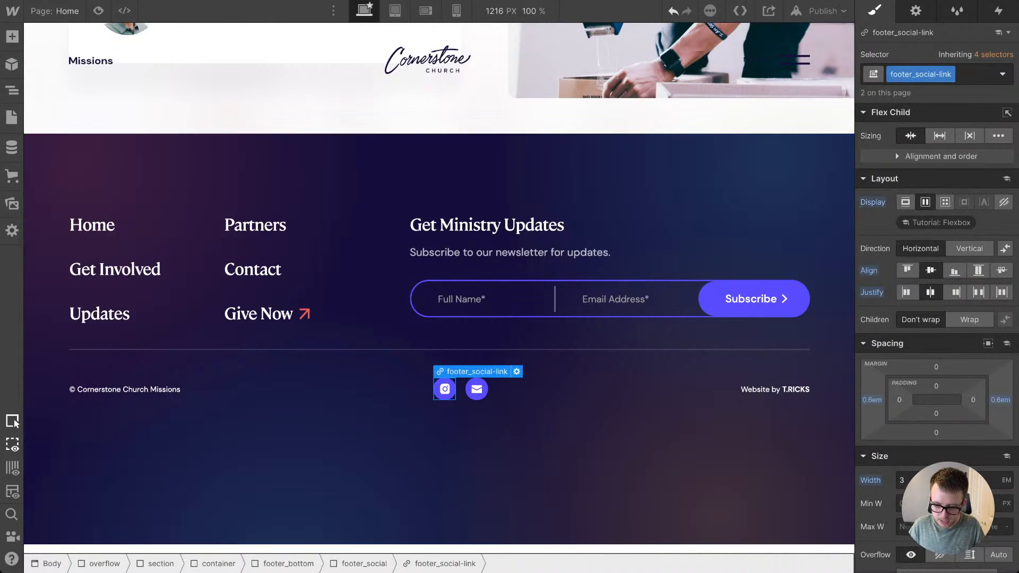
pyautogui.moveTo(872, 400); pyautogui.dragTo(872, 396)
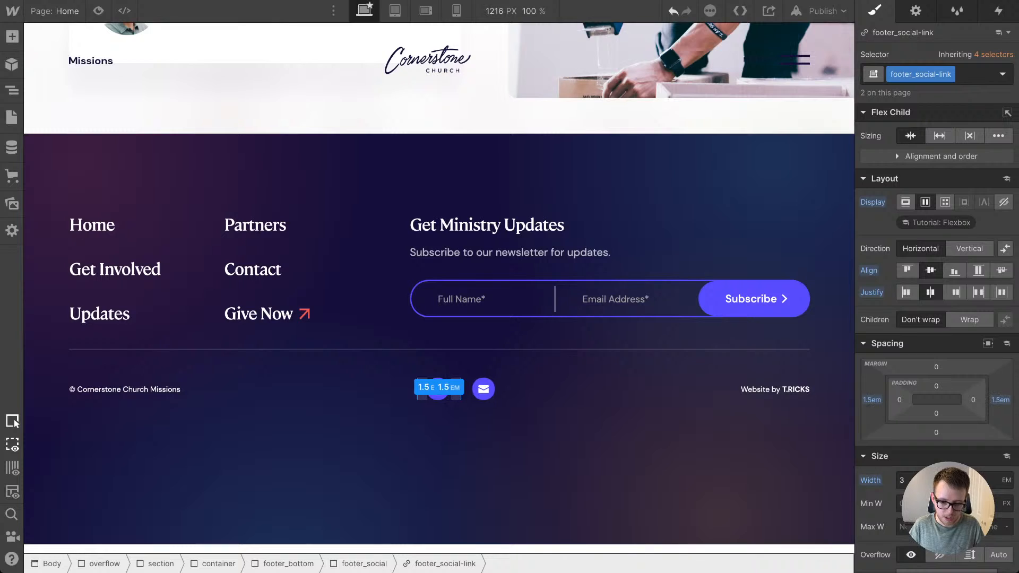
pyautogui.click(573, 460)
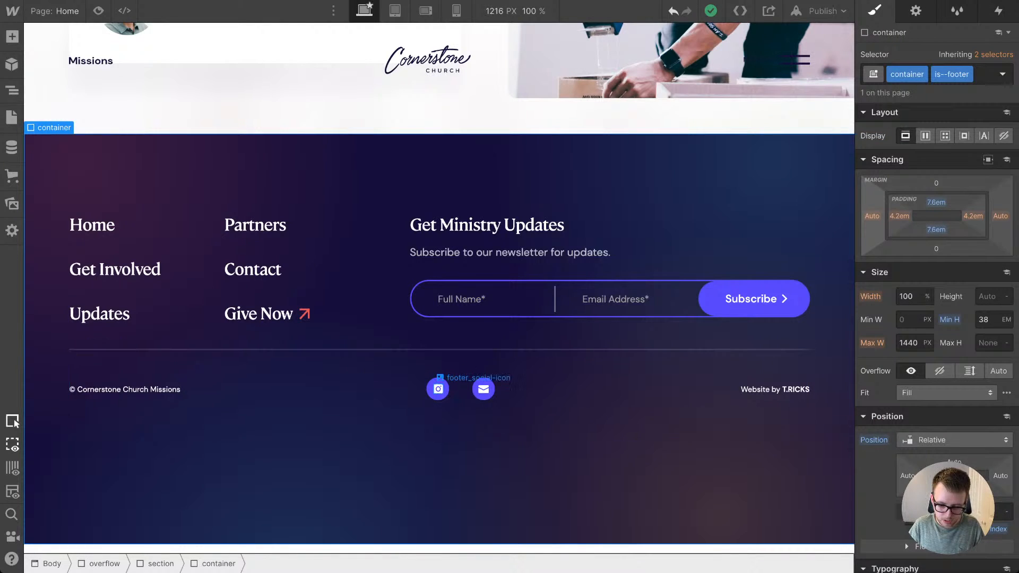
pyautogui.click(437, 389)
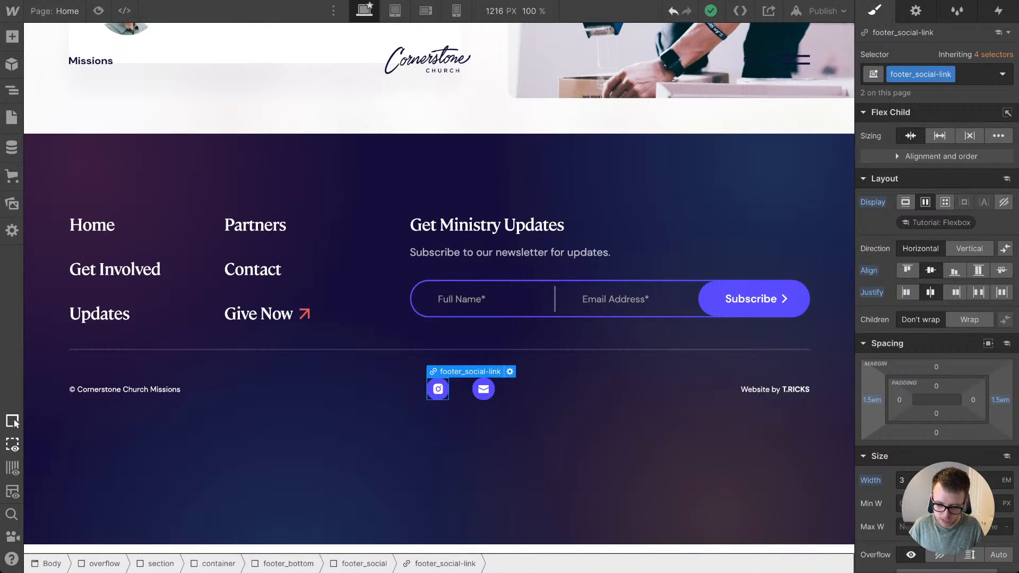
pyautogui.moveTo(871, 400); pyautogui.dragTo(872, 401)
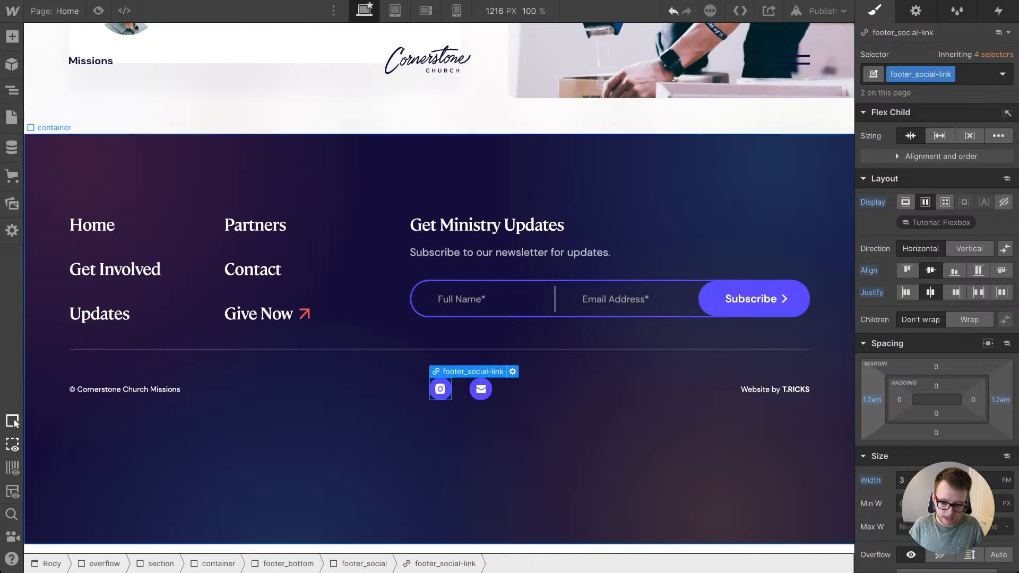
# Step: Remove the minimum height from the is--footer container and set its bottom padding to 5.6em
pyautogui.click(573, 460)
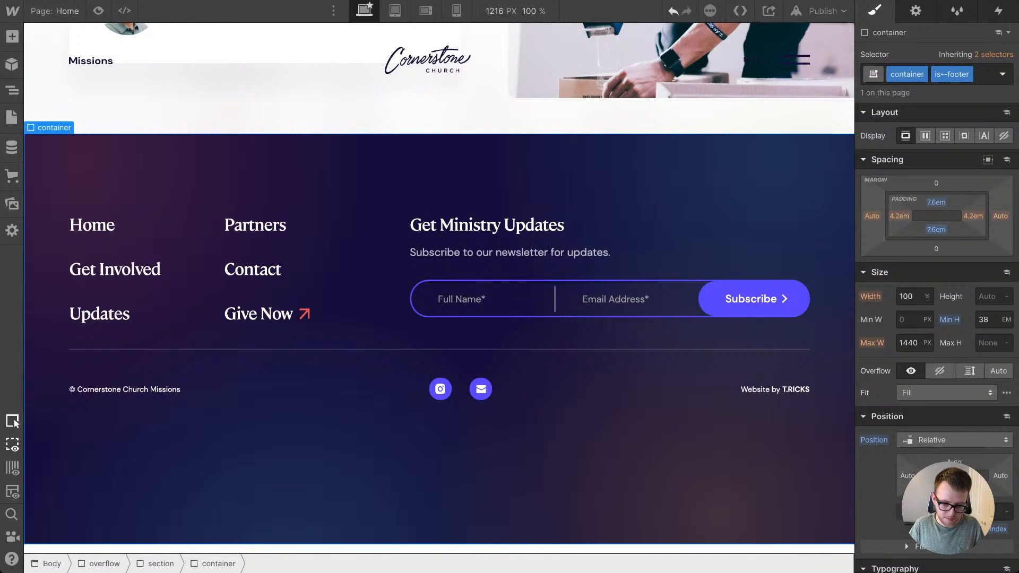
pyautogui.moveTo(936, 230)
pyautogui.mouseDown()
pyautogui.moveTo(936, 207)
pyautogui.moveTo(936, 285)
pyautogui.mouseUp()
pyautogui.moveTo(936, 230); pyautogui.dragTo(936, 233)
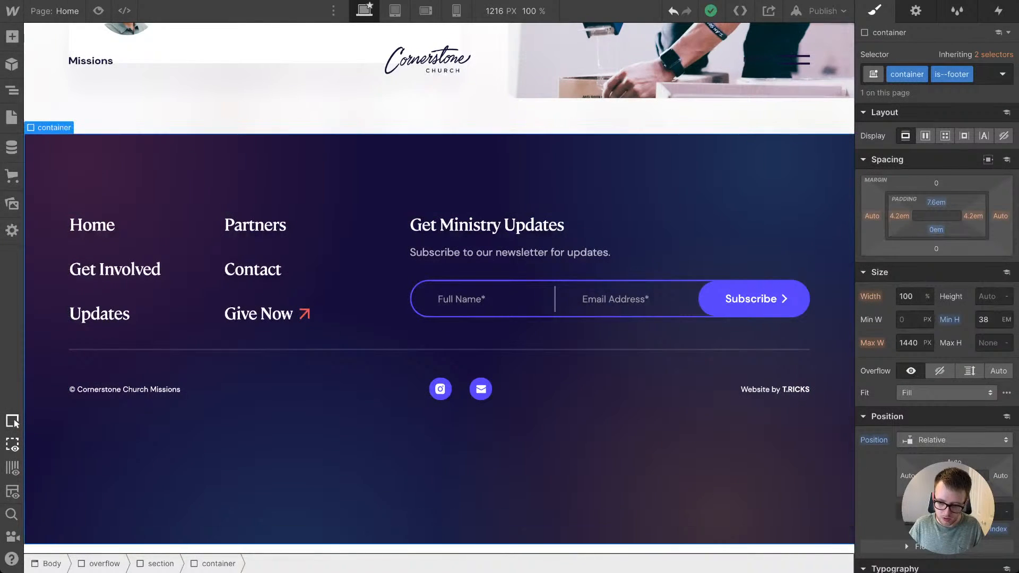
pyautogui.click(949, 319)
pyautogui.click(913, 340)
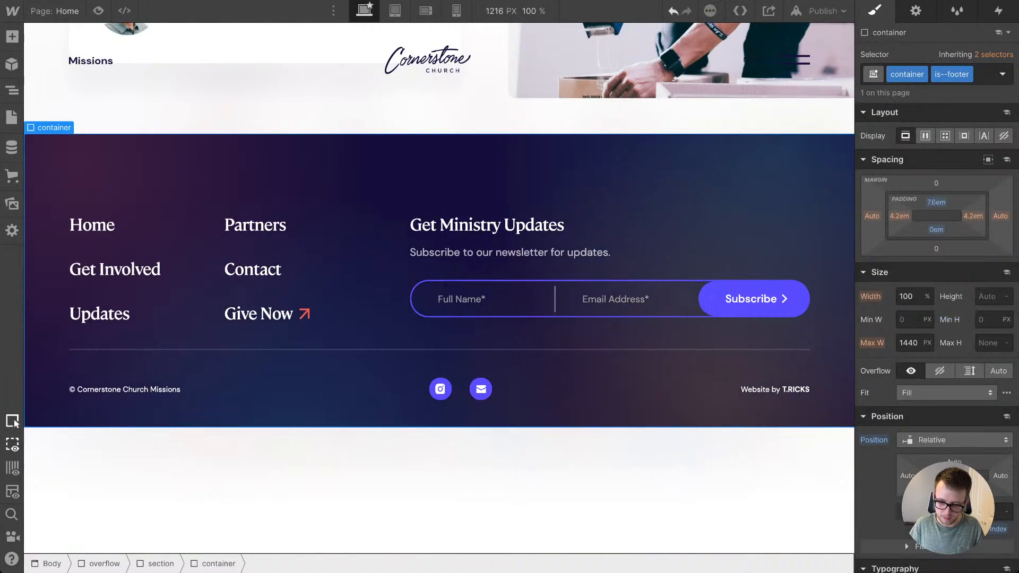
pyautogui.moveTo(936, 230); pyautogui.dragTo(936, 215)
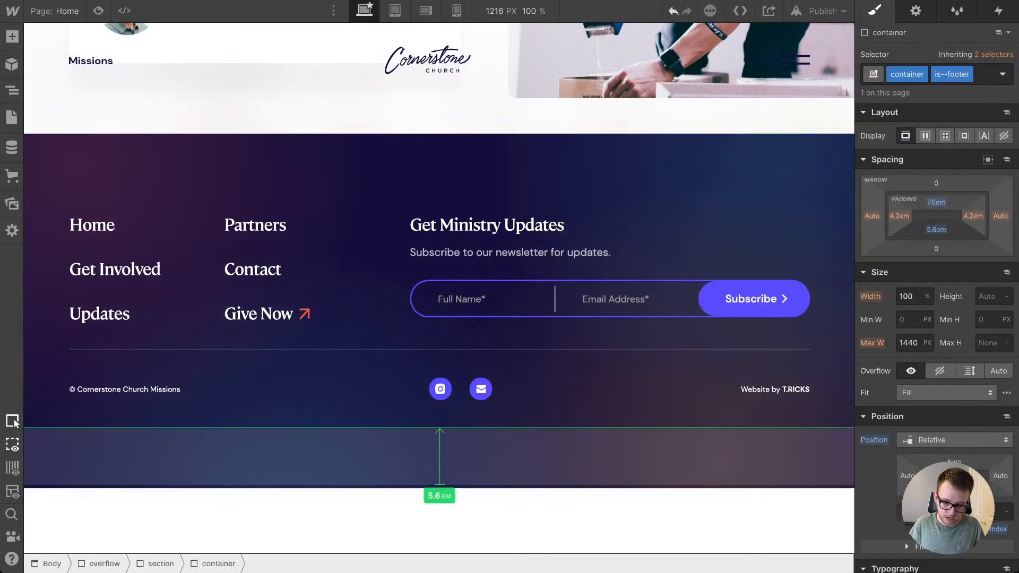
# Step: Delete the blank section below the footer that holds the 100 VH Div Block
pyautogui.scroll(-4, 743, 393)
pyautogui.scroll(-2, 689, 372)
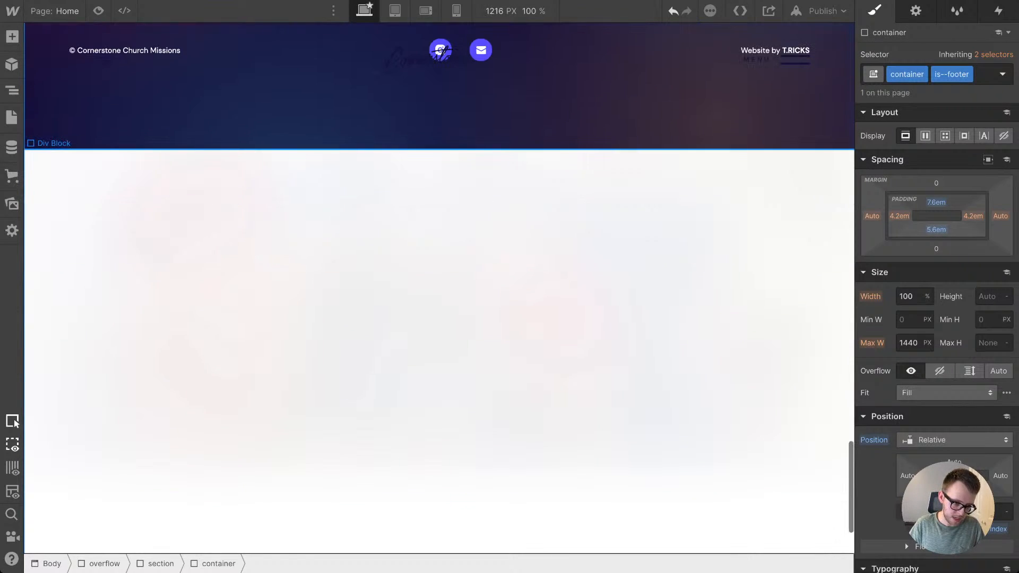
pyautogui.click(689, 372)
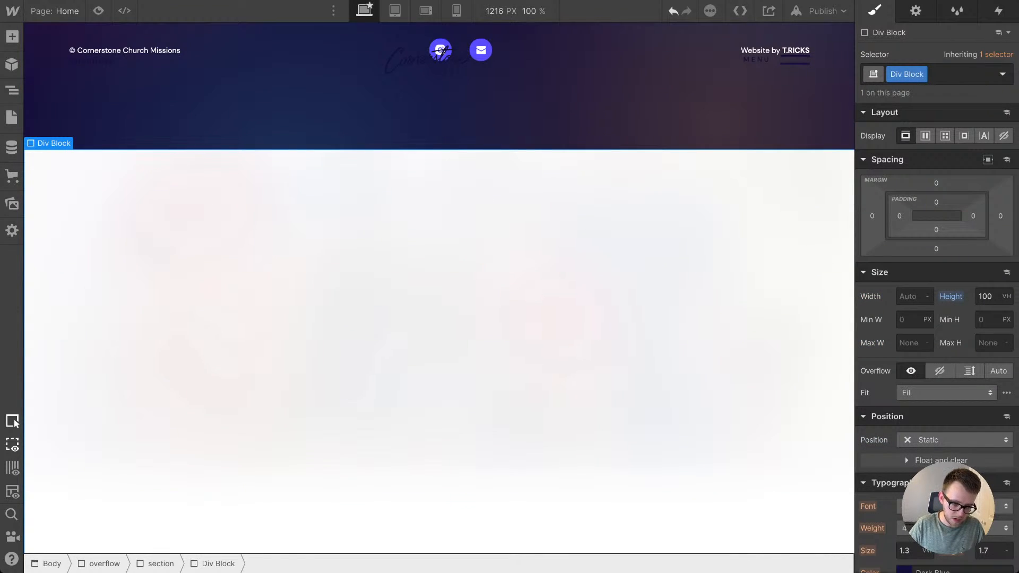
pyautogui.press('Up')
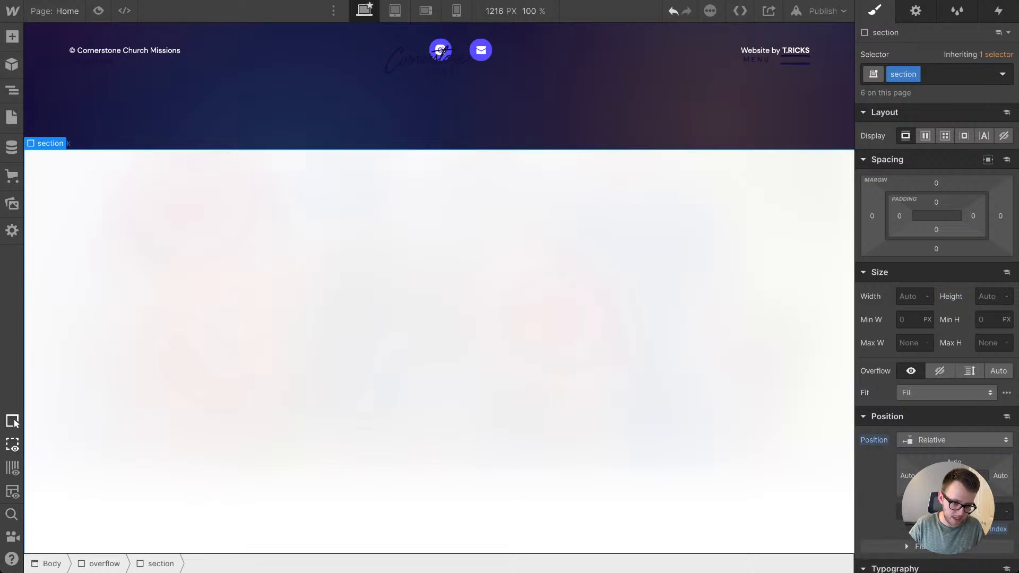
pyautogui.press('Delete')
pyautogui.press('Down')
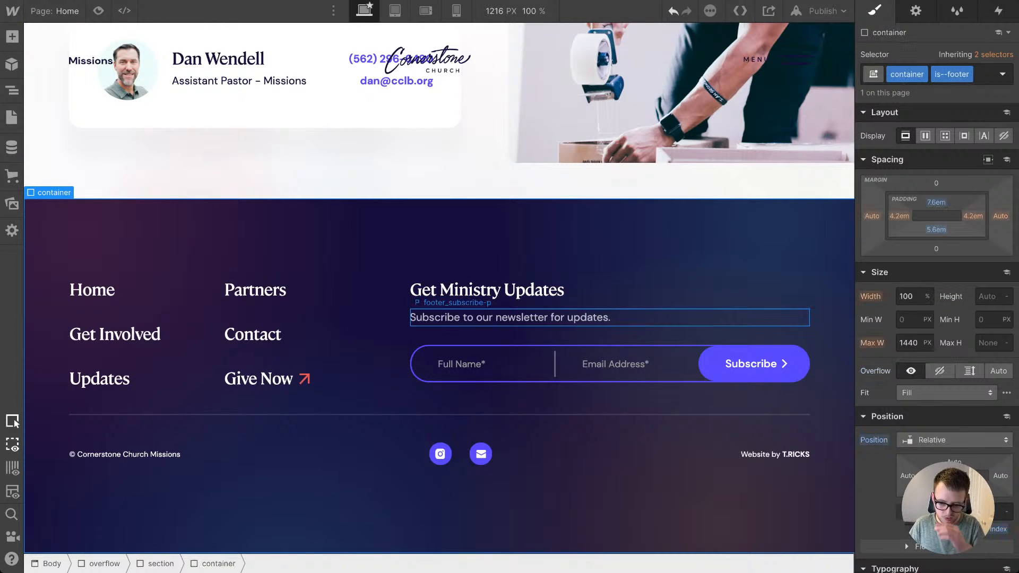
# Step: Set the top and bottom padding of the is--footer container to 9.6em and check the footer in preview
pyautogui.moveTo(936, 230); pyautogui.dragTo(936, 220)
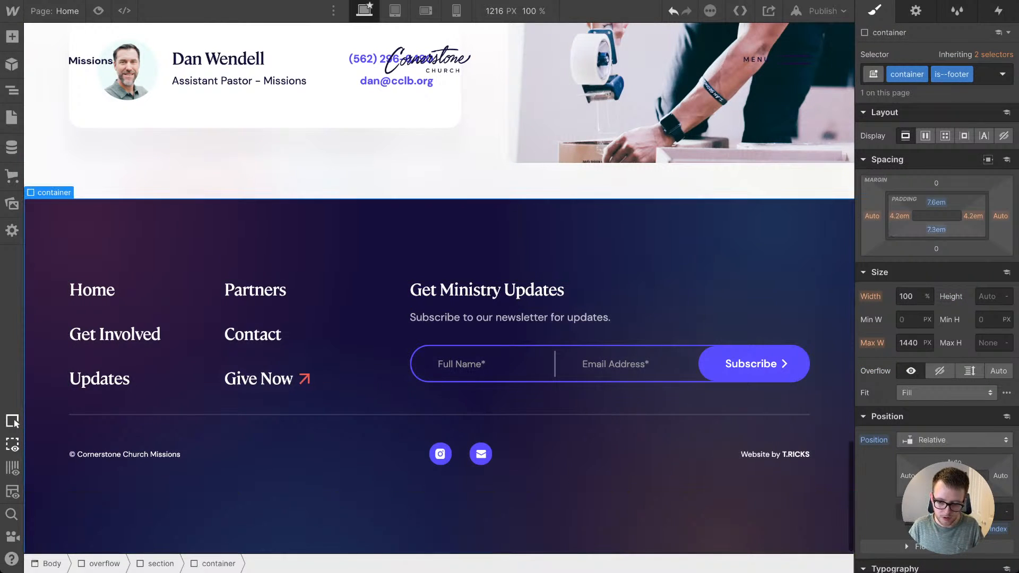
pyautogui.scroll(-1, 610, 340)
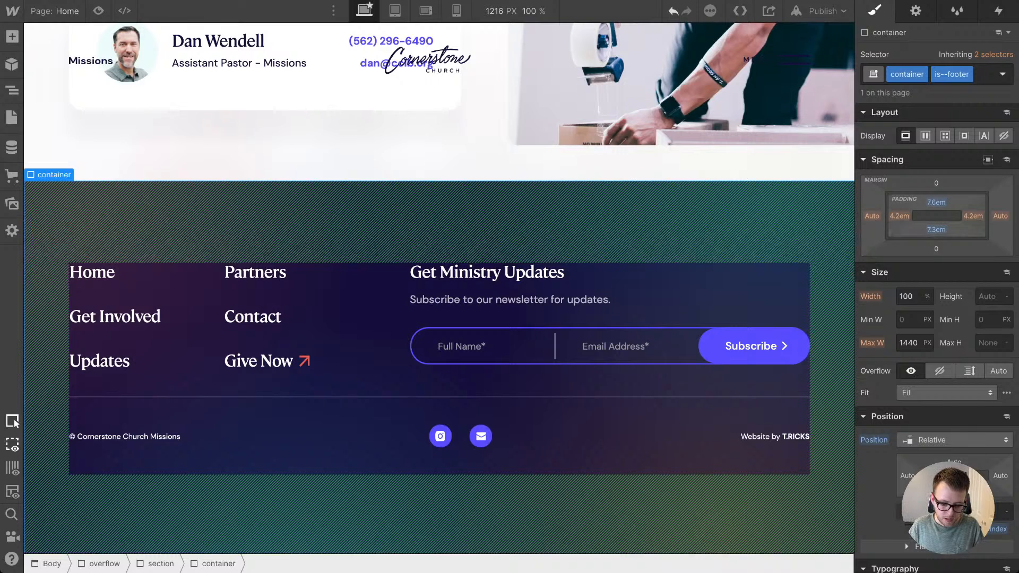
pyautogui.moveTo(936, 230); pyautogui.dragTo(936, 218)
pyautogui.scroll(-1, 610, 339)
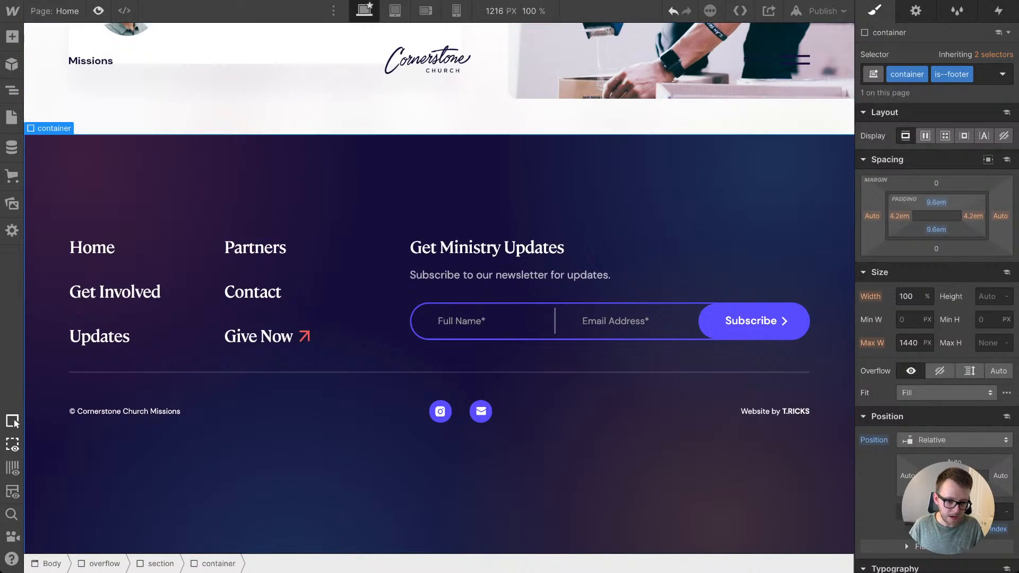
pyautogui.hotkey('ctrl', 'shift', 'p')
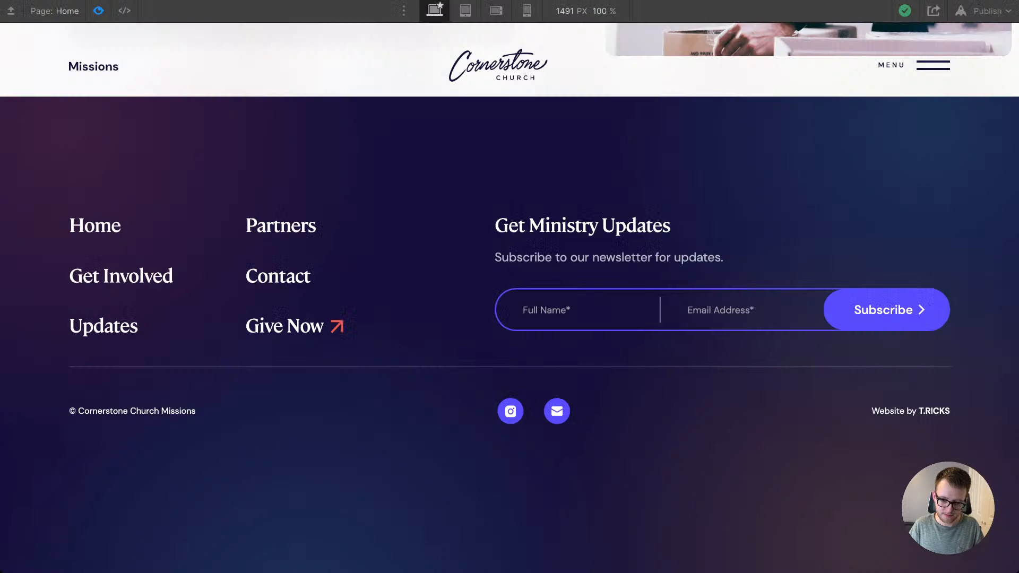
pyautogui.press('super+shift+p')
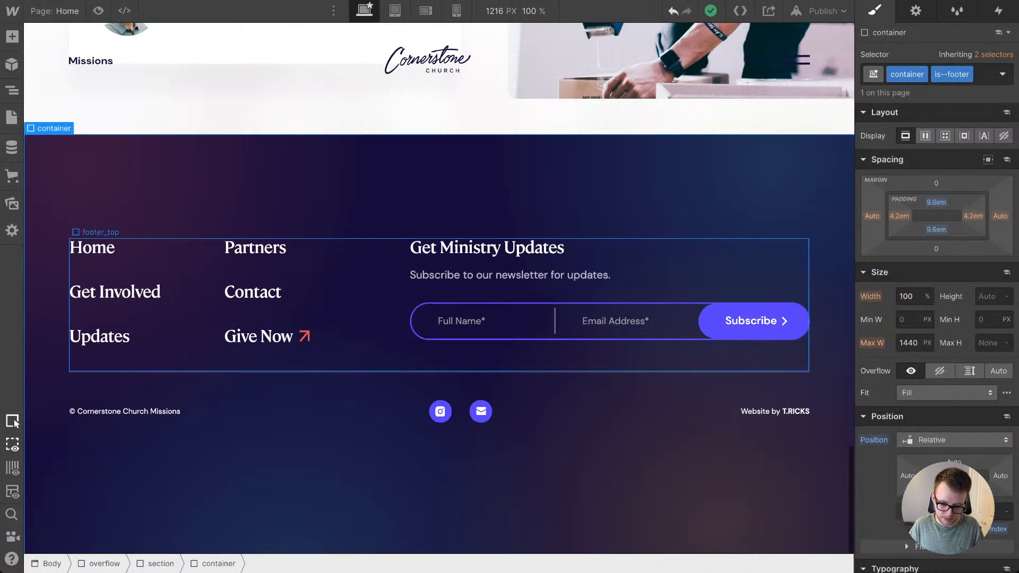
# Step: Set the top and bottom padding of footer_bottom to 3.8em and preview the footer
pyautogui.click(615, 403)
pyautogui.moveTo(936, 320); pyautogui.dragTo(936, 315)
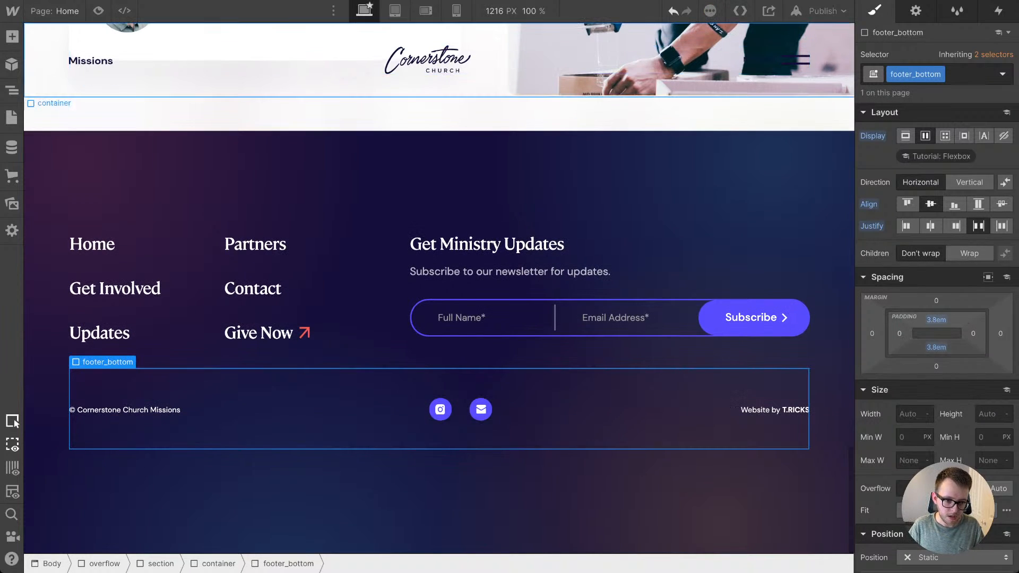
pyautogui.press('super+shift+p')
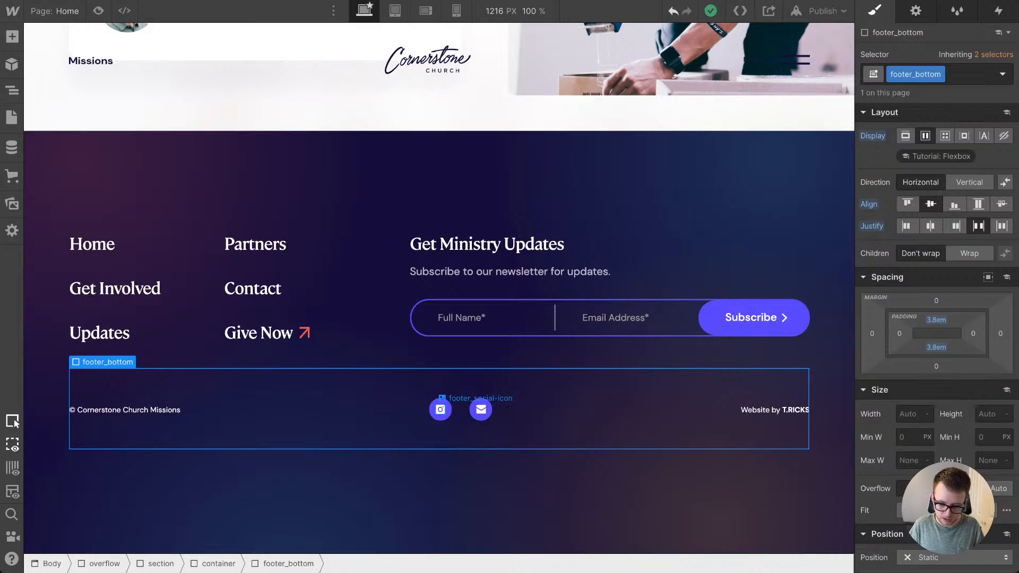
# Step: Set the width and height of footer_social-link to 3.2em
pyautogui.click(440, 409)
pyautogui.press('Up')
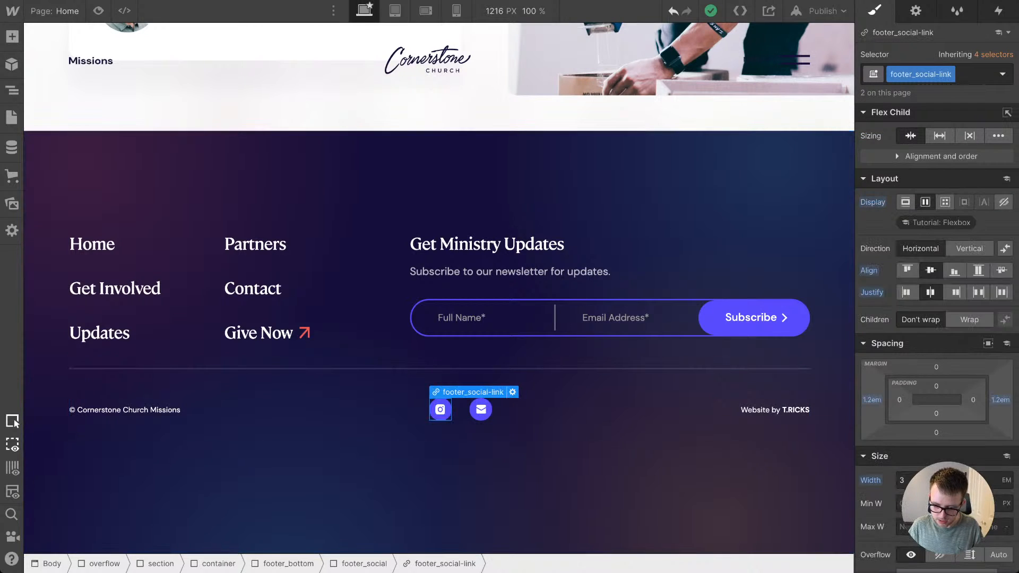
pyautogui.click(909, 480)
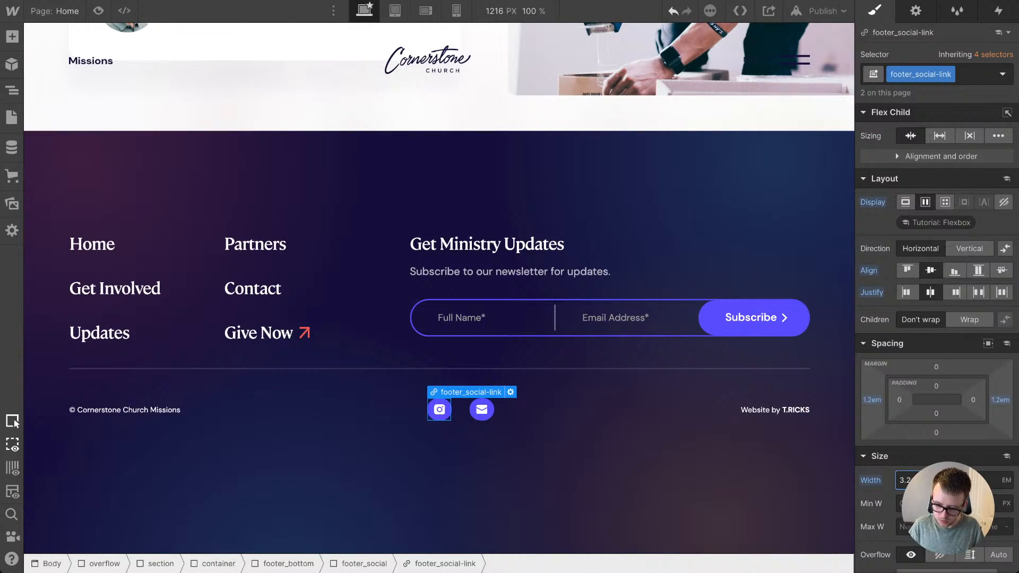
pyautogui.write('3.2')
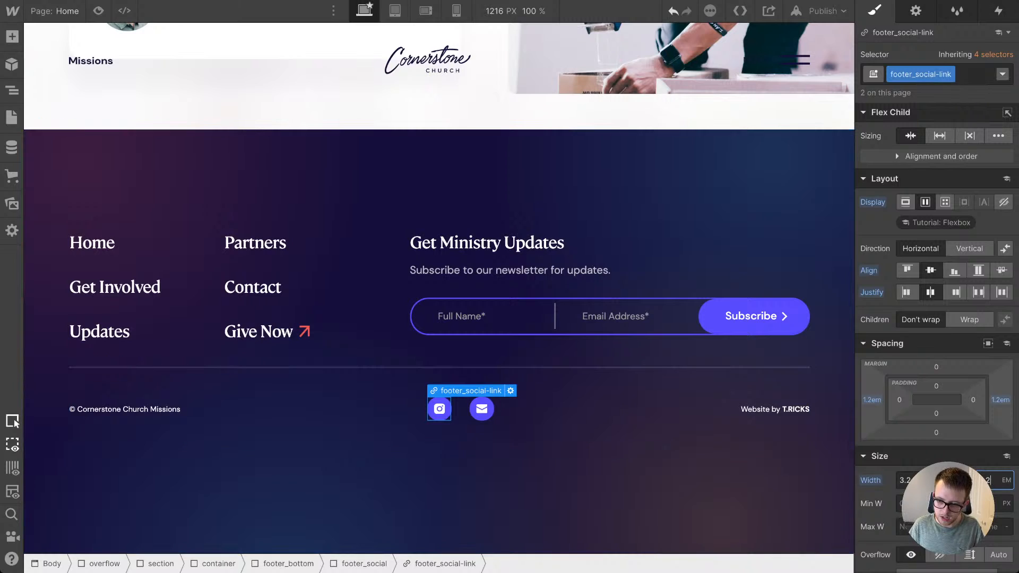
# Step: Give the Hover state of footer_social-link the Gradient Blue background color, and return to its normal state
pyautogui.click(1002, 73)
pyautogui.click(890, 133)
pyautogui.scroll(-10, 937, 319)
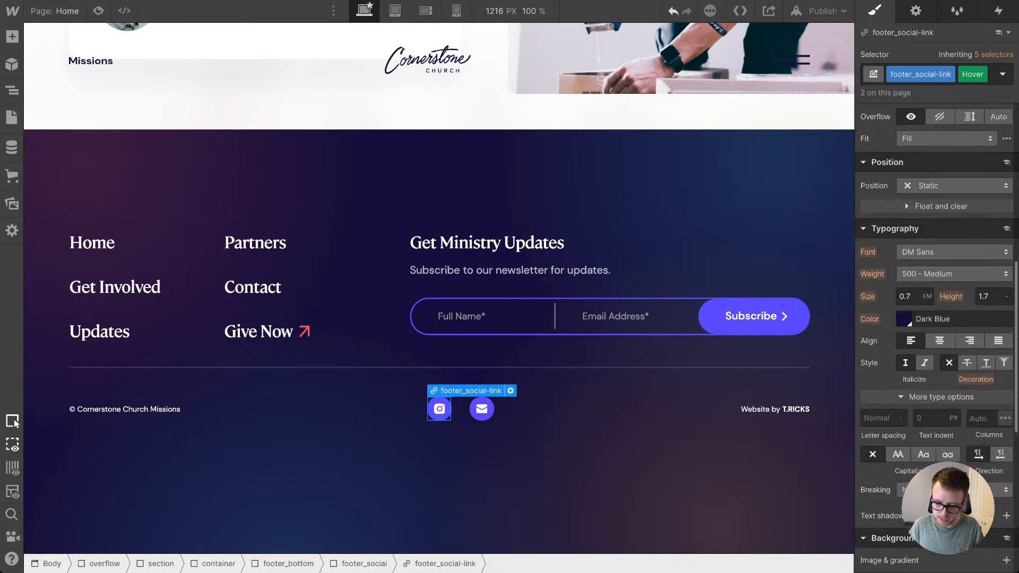
pyautogui.click(903, 277)
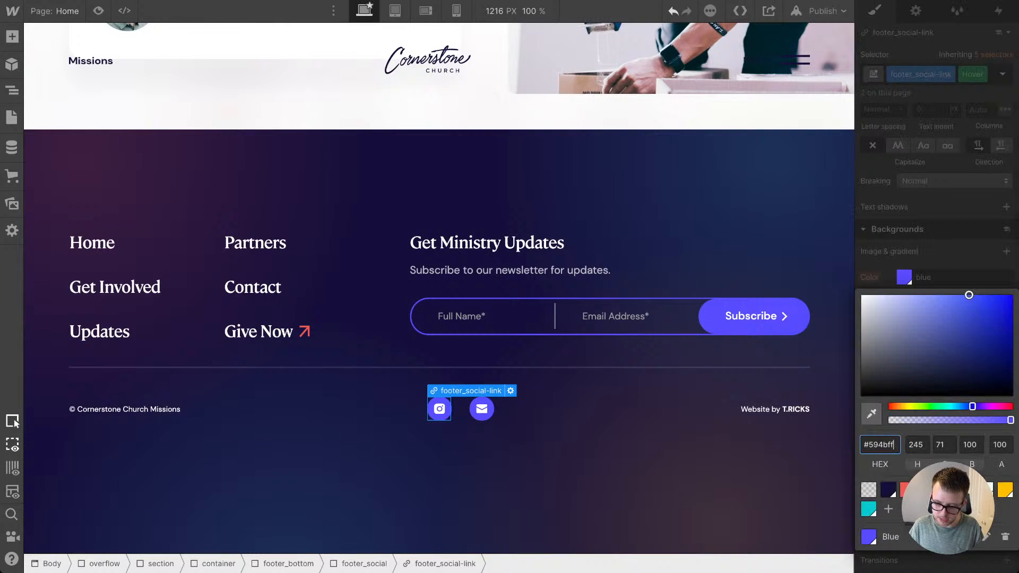
pyautogui.click(868, 508)
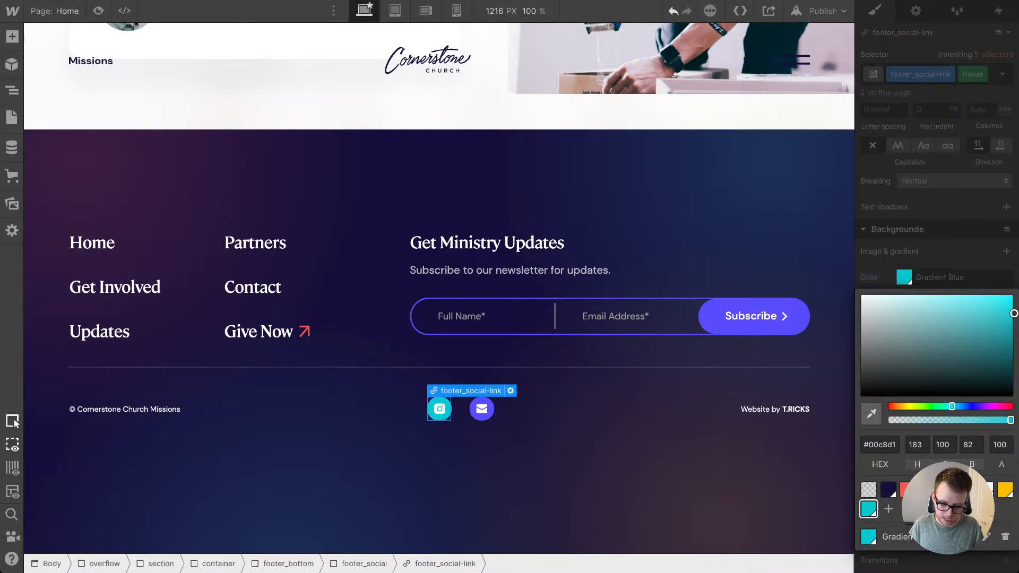
pyautogui.click(944, 251)
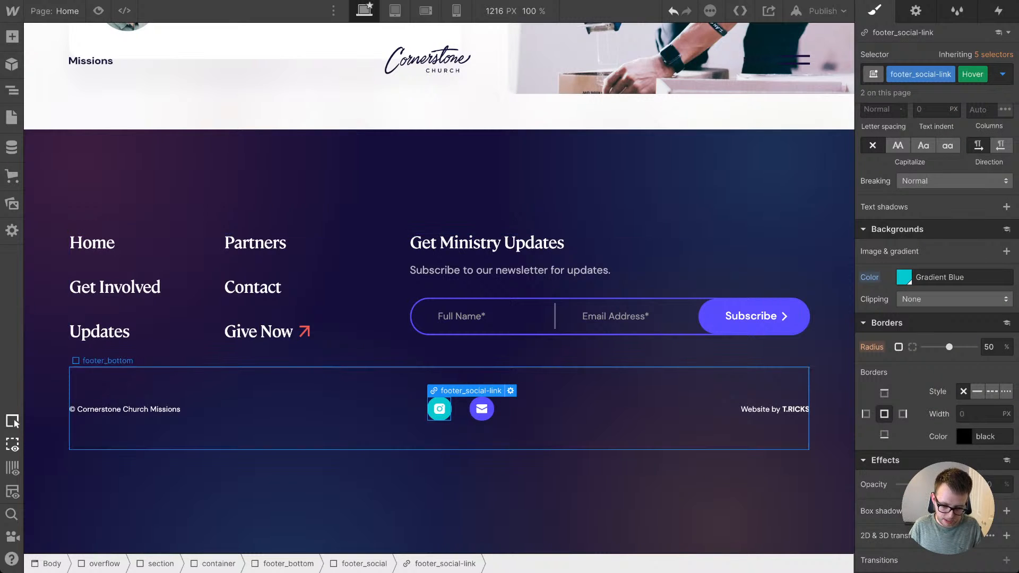
pyautogui.click(552, 395)
pyautogui.hotkey('ctrl', 'z')
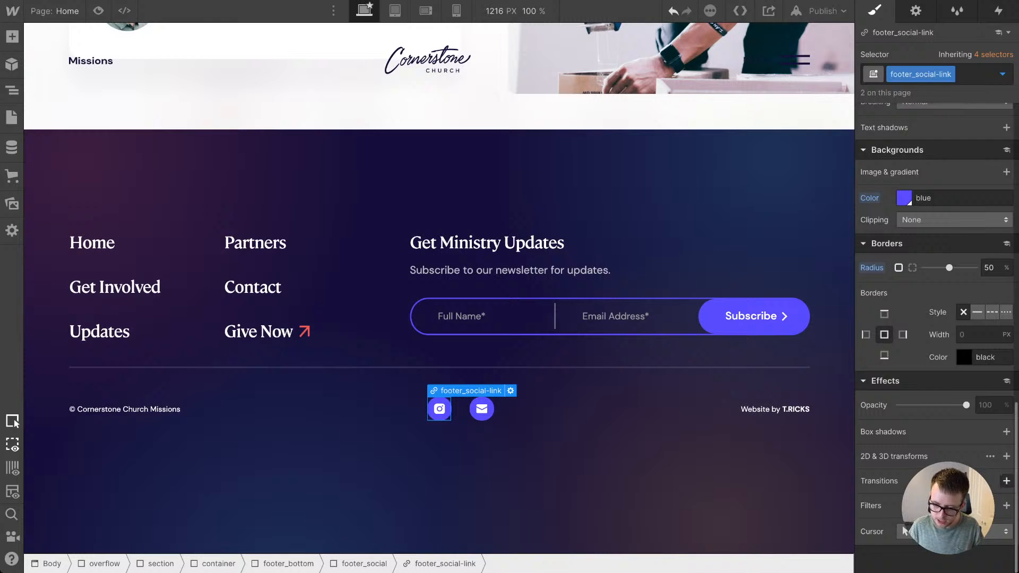
# Step: Add a 200 ms All Properties transition with easeOutQuart easing to footer_social-link and check it in preview
pyautogui.click(1006, 481)
pyautogui.click(952, 424)
pyautogui.scroll(-5, 945, 287)
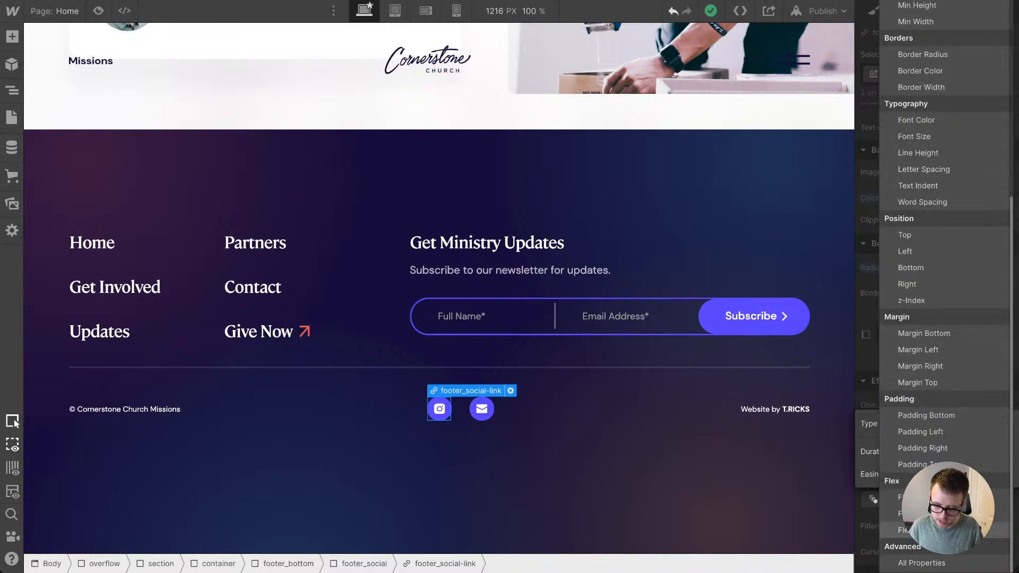
pyautogui.click(921, 562)
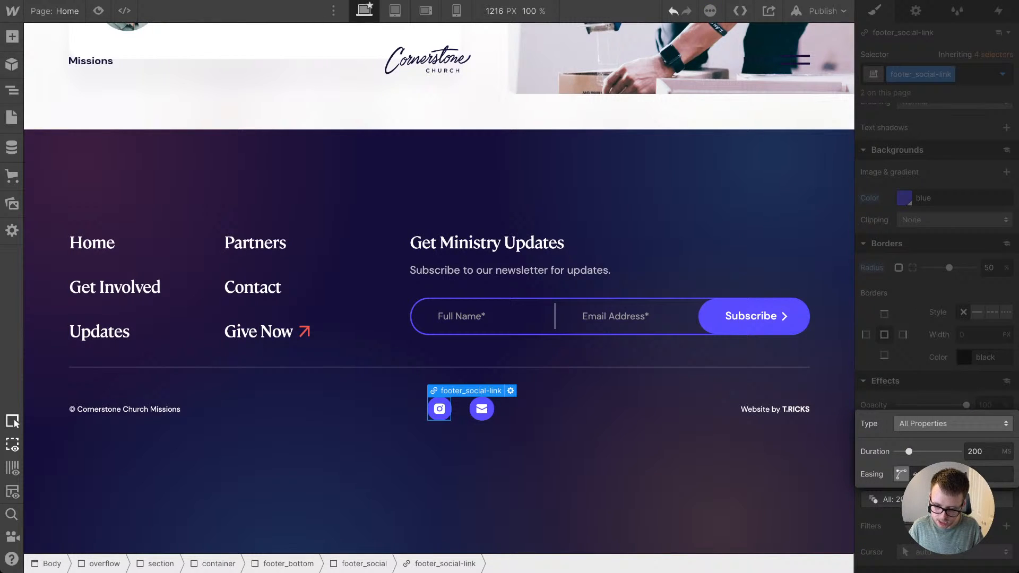
pyautogui.click(901, 474)
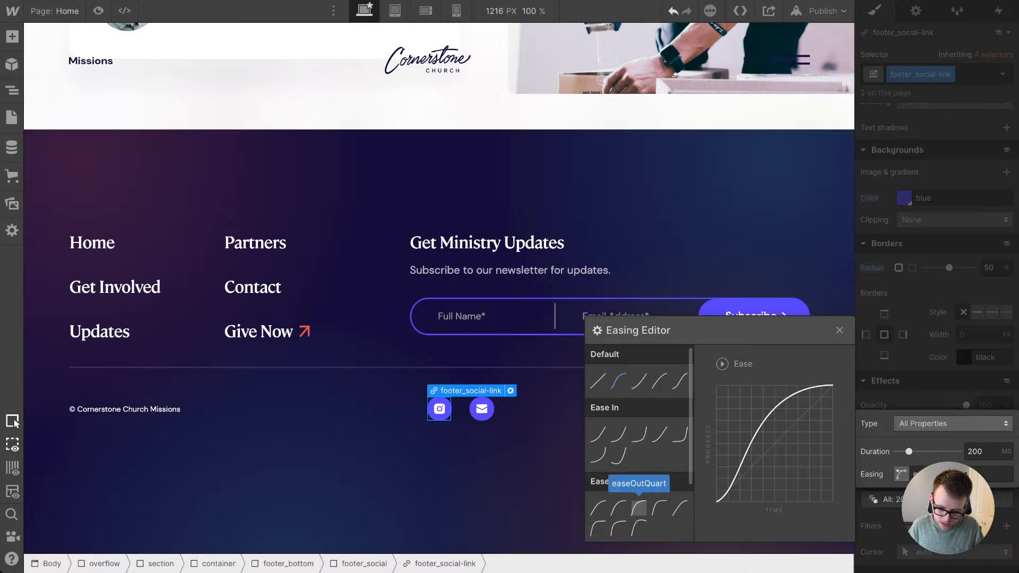
pyautogui.click(639, 508)
pyautogui.click(254, 287)
pyautogui.click(253, 287)
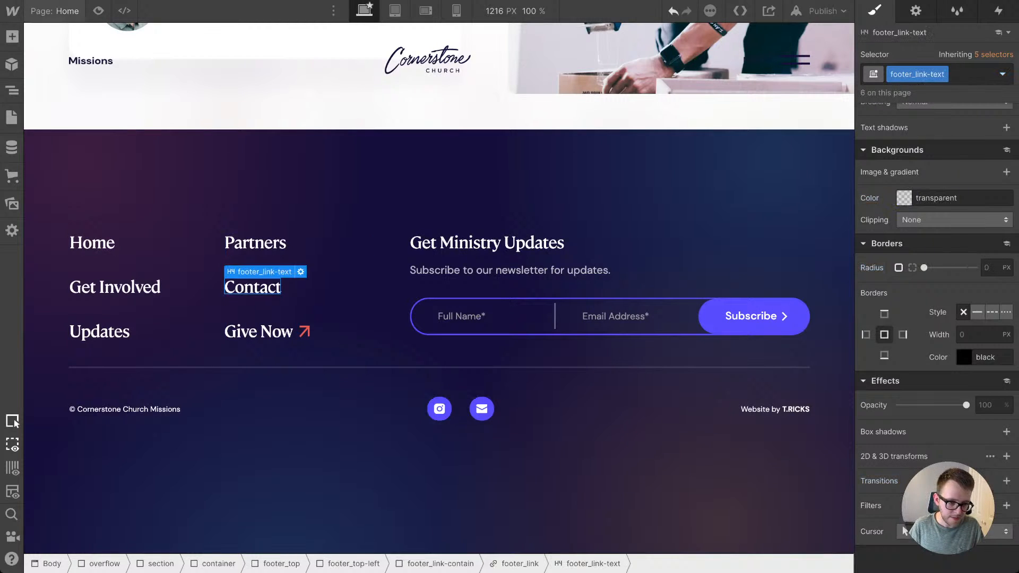
pyautogui.hotkey('ctrl', 'shift', 'p')
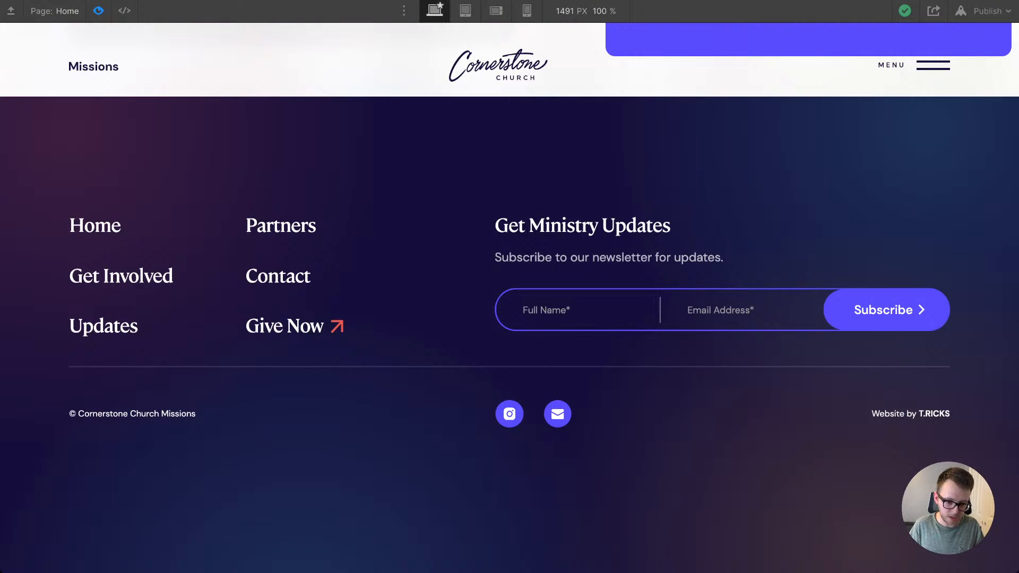
pyautogui.hotkey('ctrl', 'shift', 'p')
# Step: Set the bottom padding of footer_top to 3.6em and compare the previewed footer with the design
pyautogui.click(430, 349)
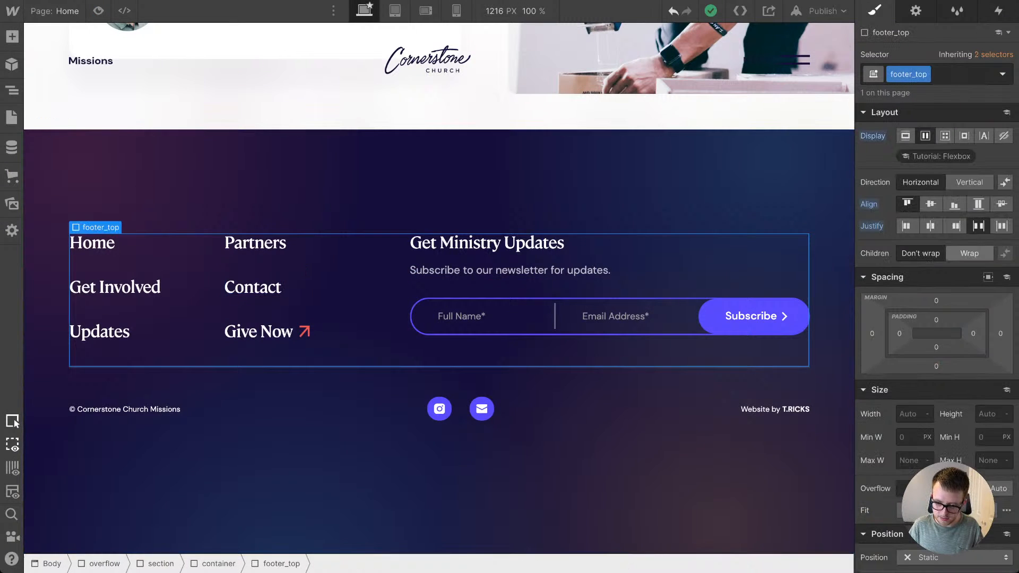
pyautogui.click(936, 347)
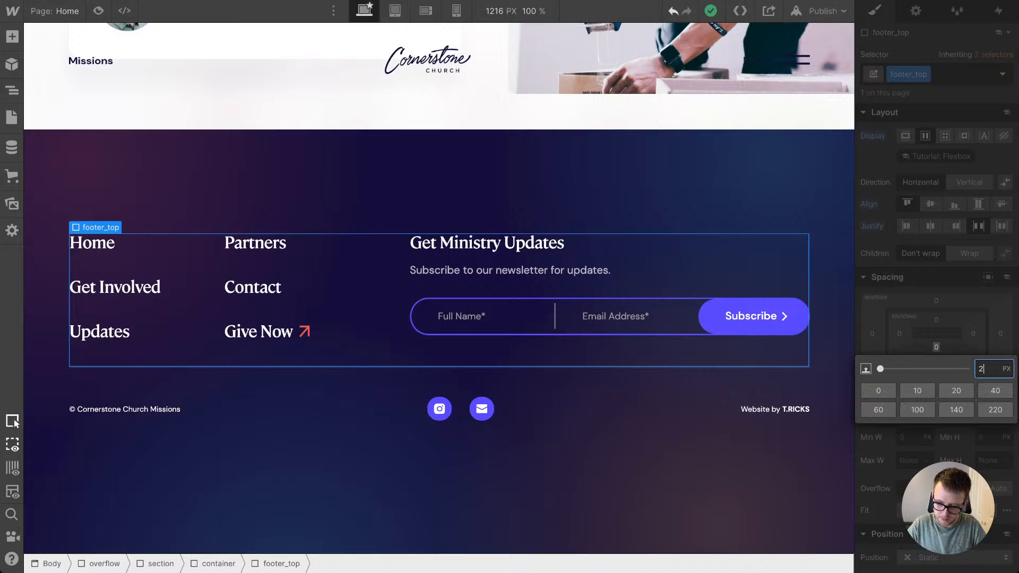
pyautogui.press('Return')
pyautogui.moveTo(936, 347); pyautogui.dragTo(936, 340)
pyautogui.hotkey('ctrl', 'shift', 'p')
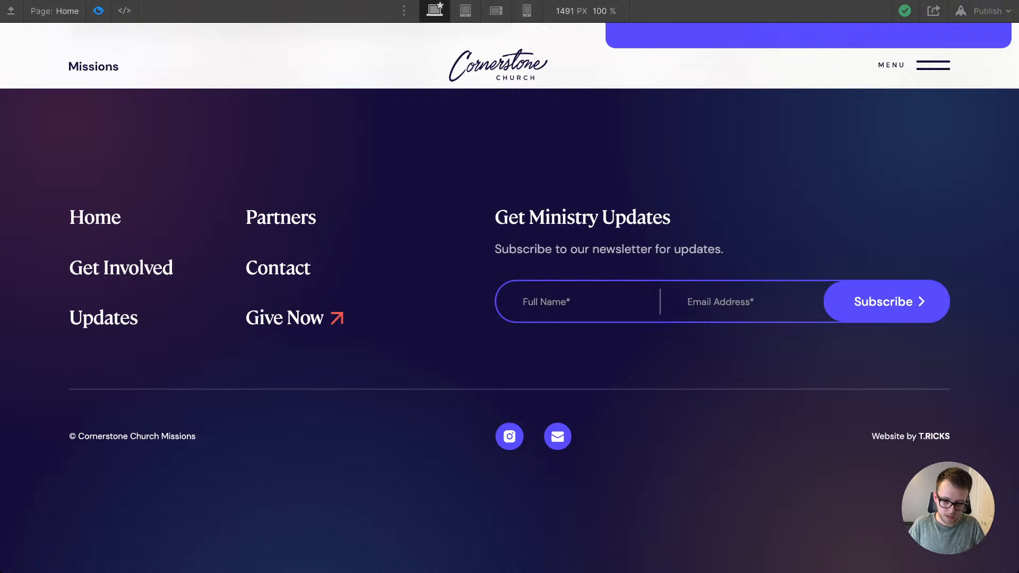
pyautogui.hotkey('ctrl', 'shift', 'p')
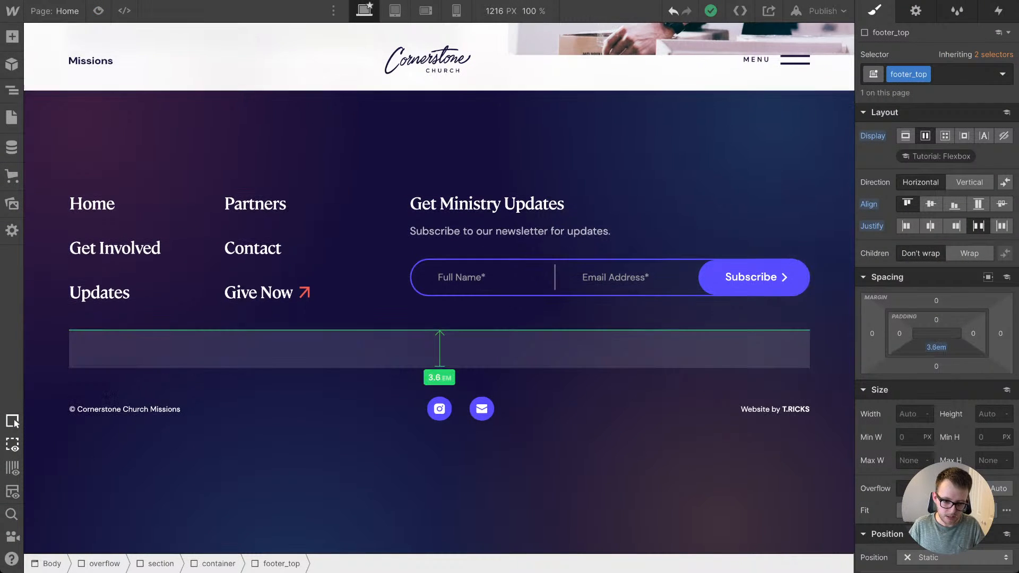
pyautogui.click(99, 11)
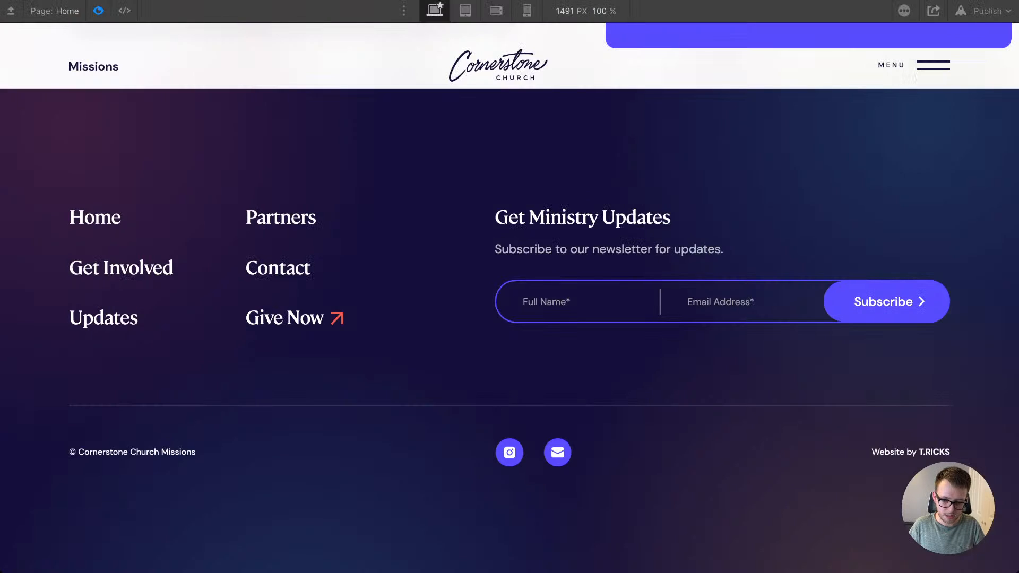
pyautogui.scroll(-1, 509, 297)
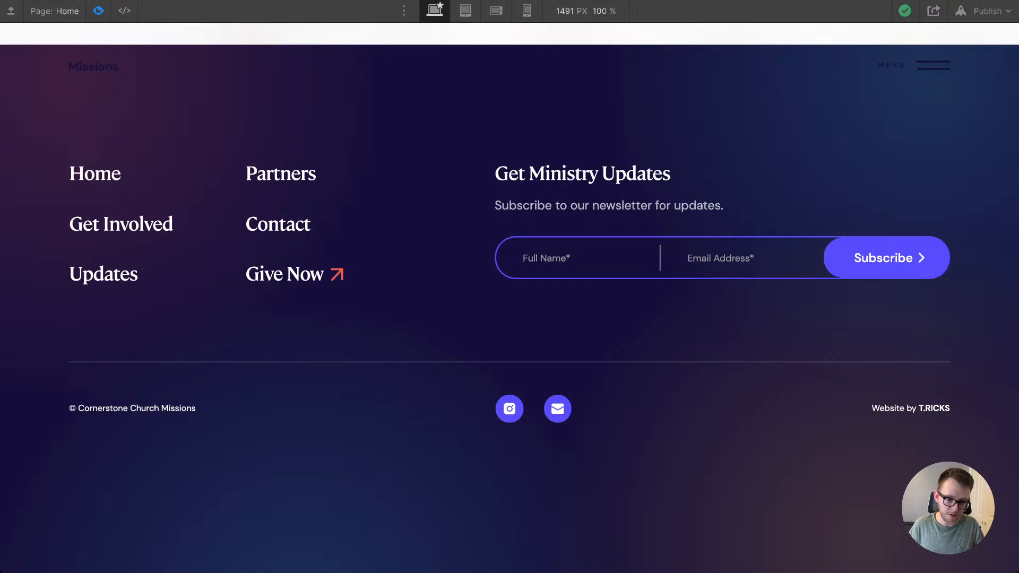
# Step: Leave the preview and set the top padding of the is--footer container to 7.5em
pyautogui.hotkey('ctrl', 'shift', 'p')
pyautogui.click(583, 467)
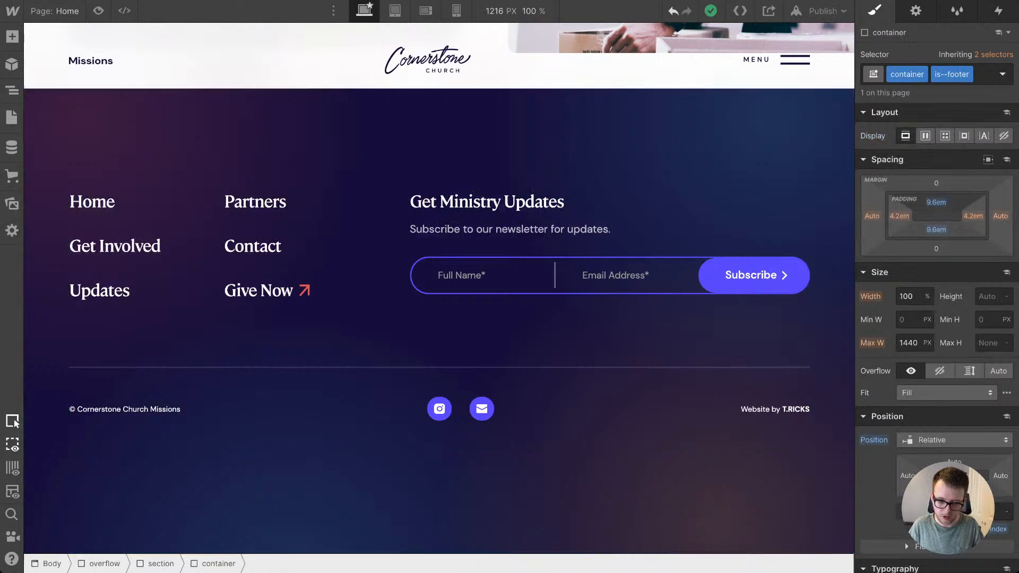
pyautogui.moveTo(936, 202); pyautogui.dragTo(936, 208)
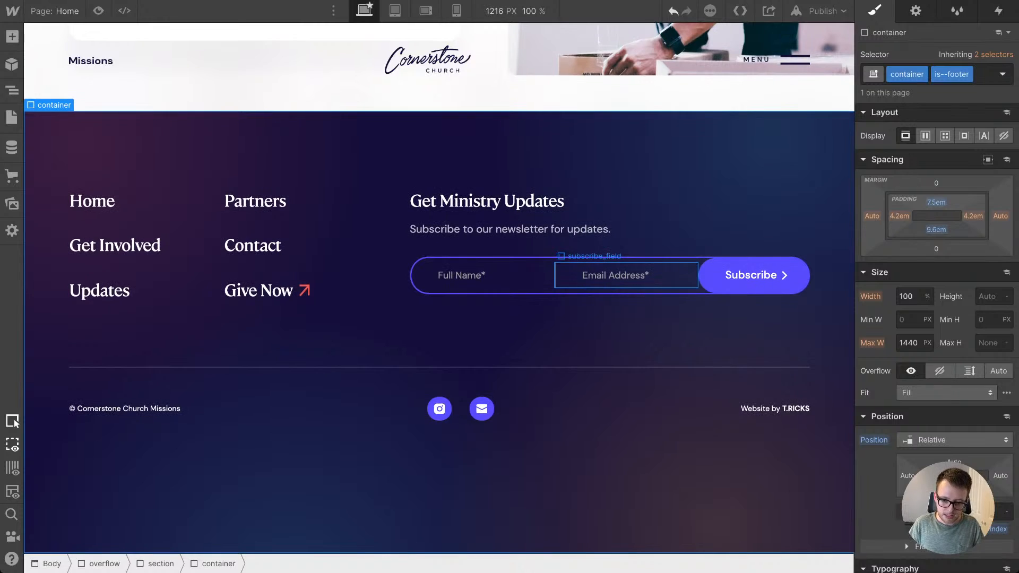
# Step: Show the Success state of the newsletter subscribe form in its form settings
pyautogui.click(632, 292)
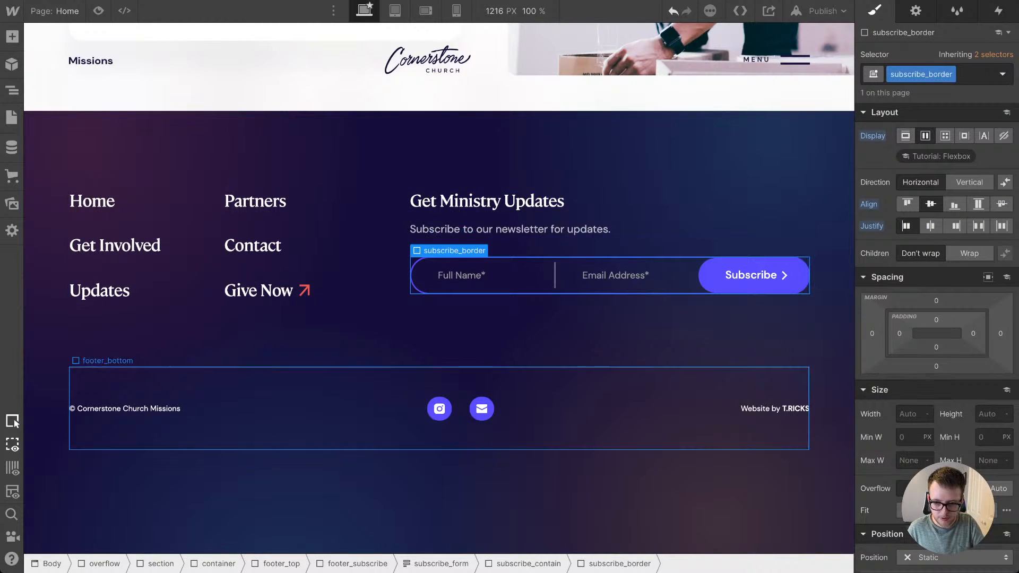
pyautogui.click(915, 10)
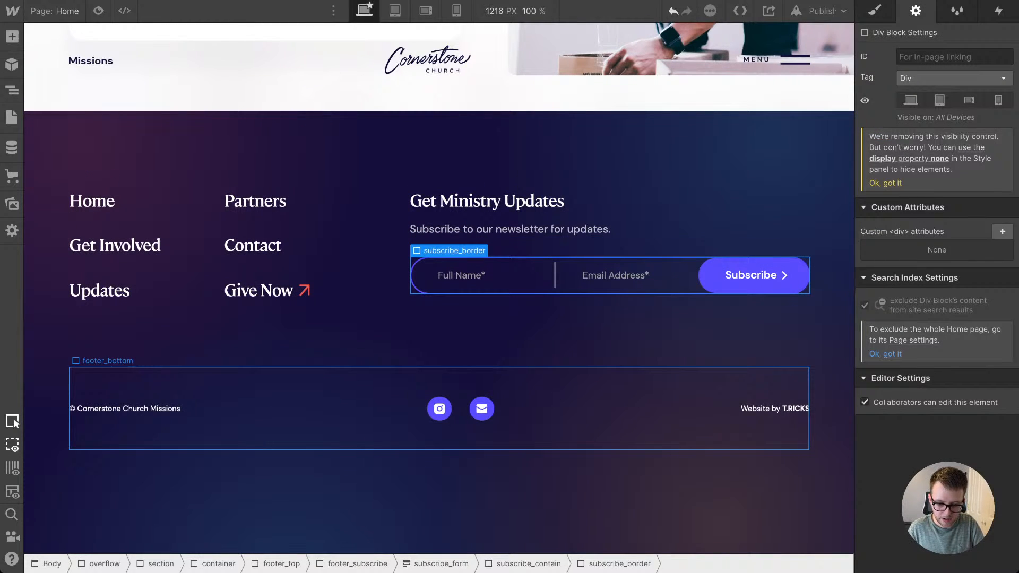
pyautogui.press('Up')
pyautogui.click(965, 209)
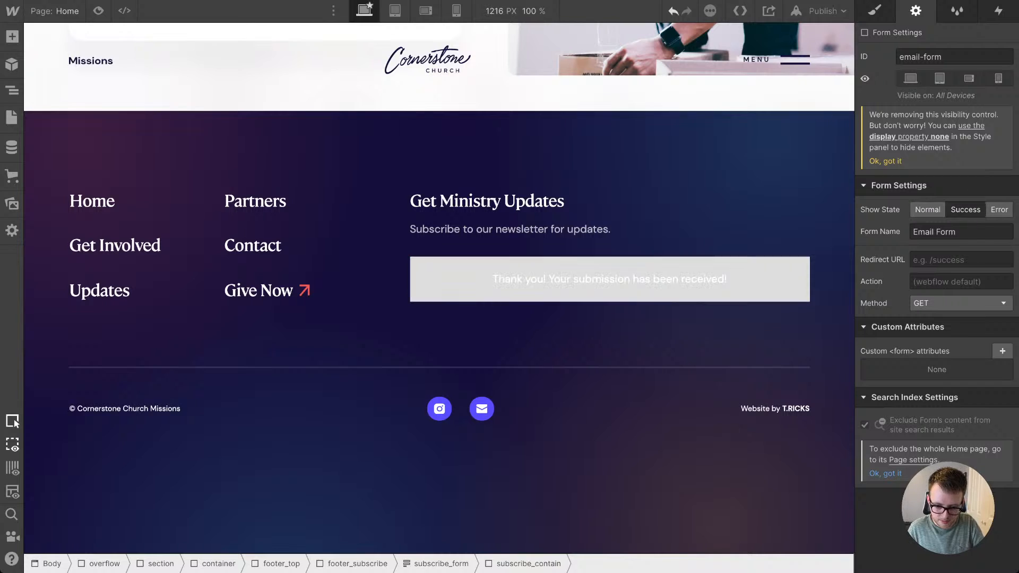
# Step: Give the subscribe form's success message block a new class named subscribe_message
pyautogui.click(689, 280)
pyautogui.click(689, 295)
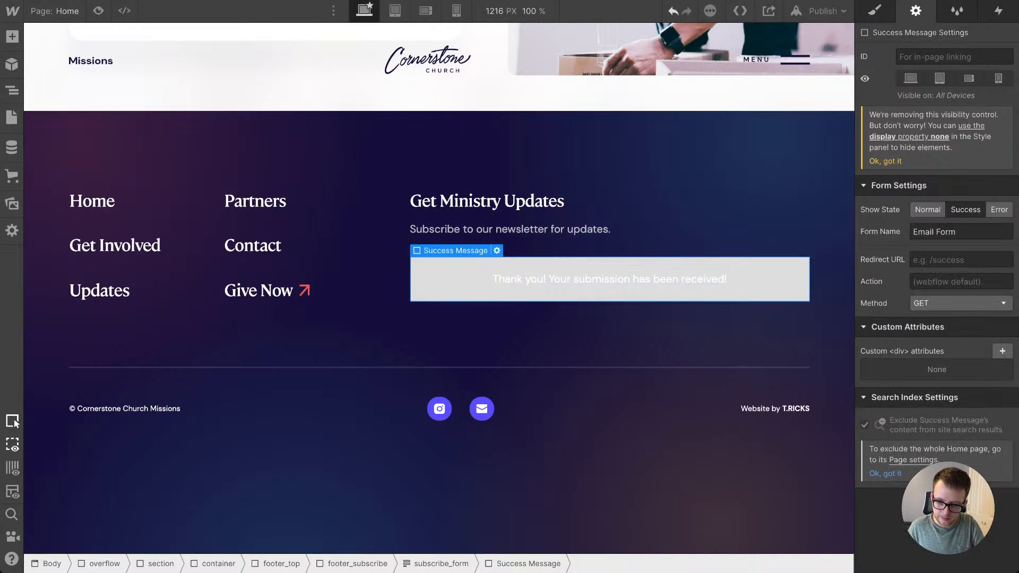
pyautogui.press('s')
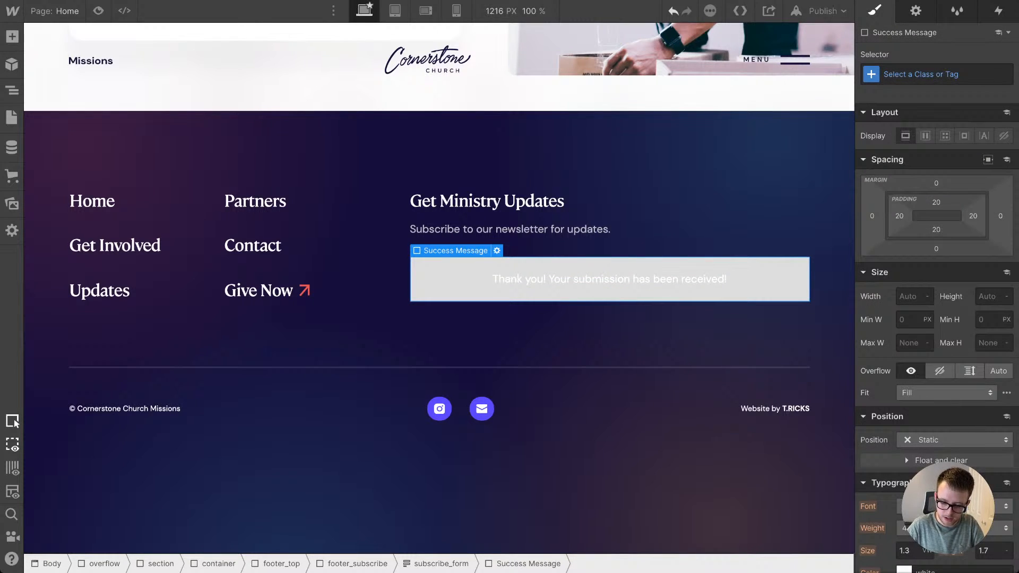
pyautogui.hotkey('ctrl', 'Return')
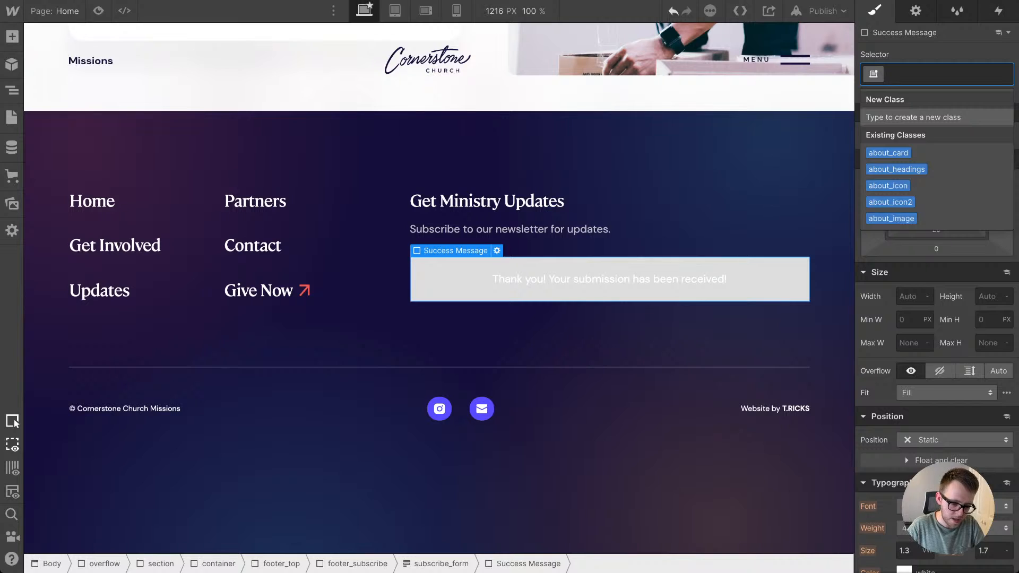
pyautogui.write('sub')
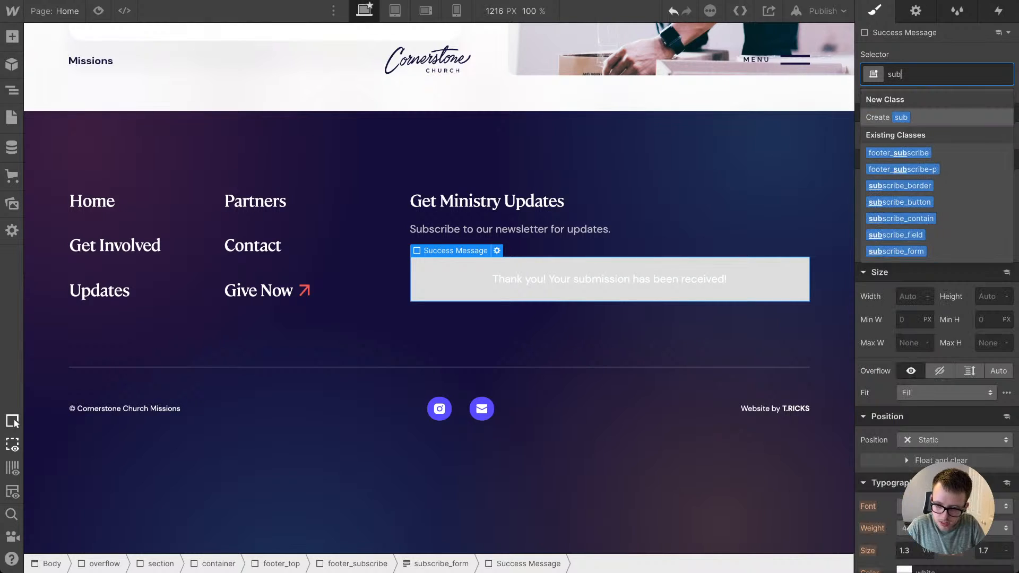
pyautogui.write('scrib')
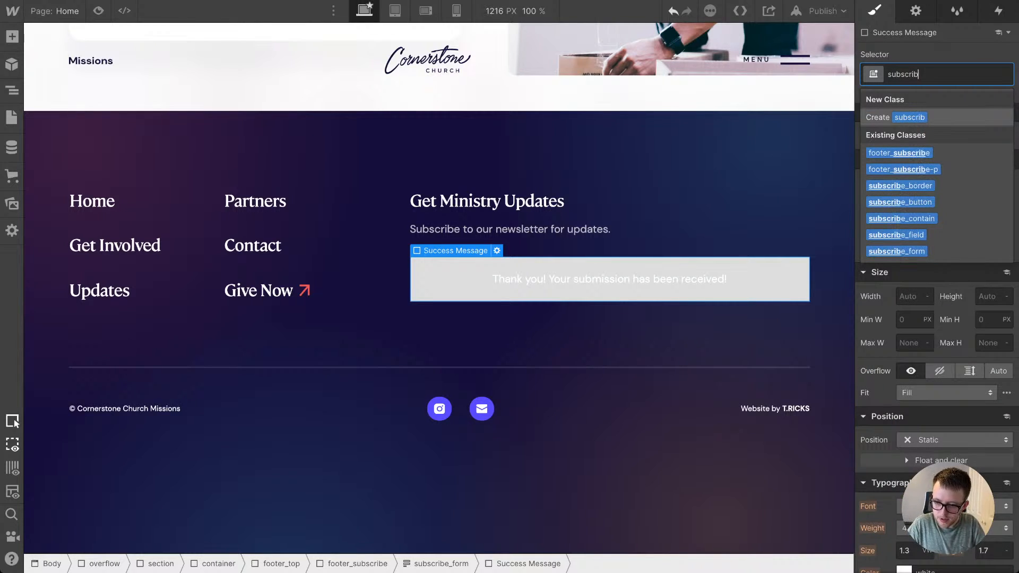
pyautogui.write('e_message')
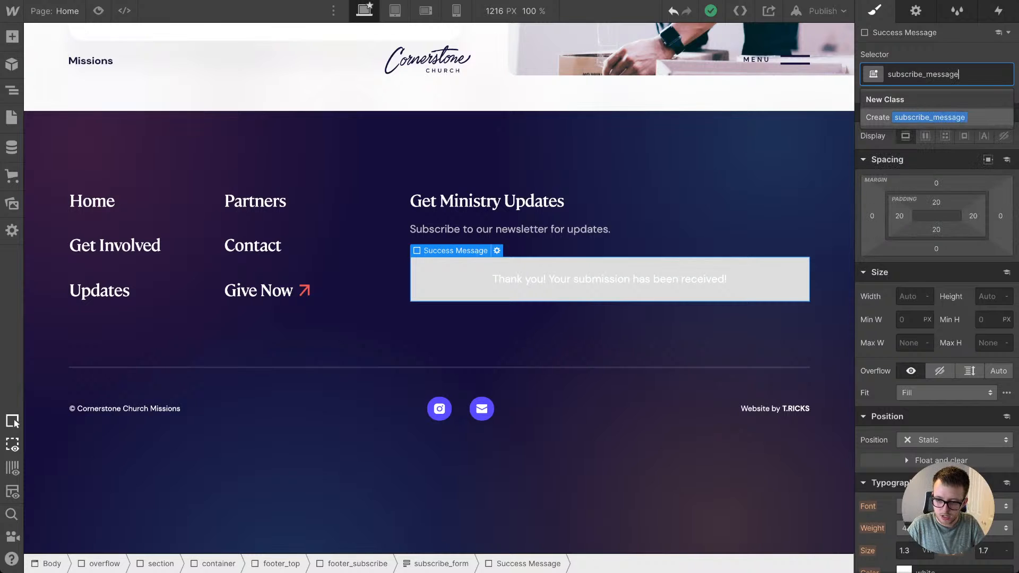
pyautogui.press('Return')
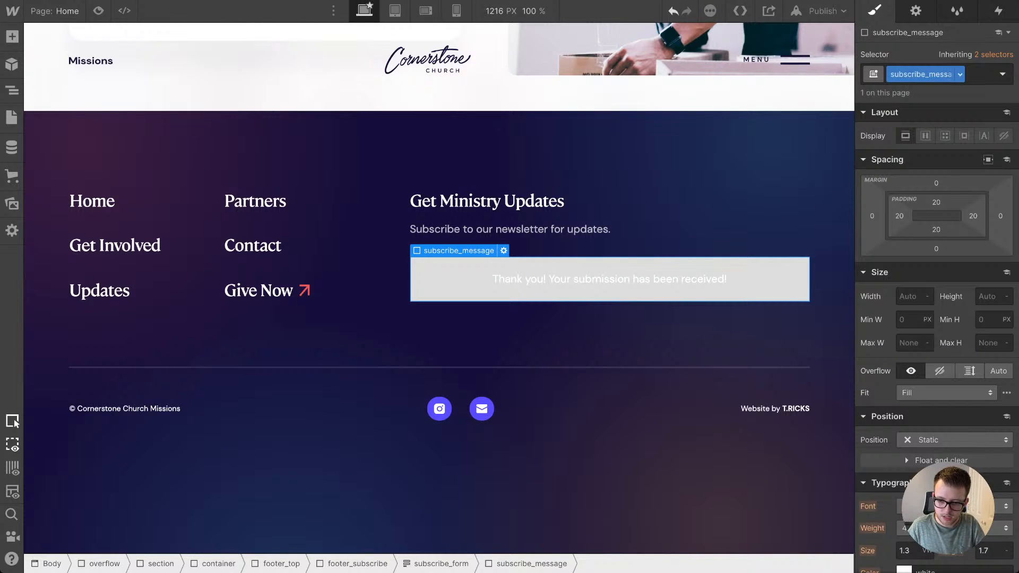
# Step: Rename the success message's class to subscribe_success
pyautogui.click(958, 74)
pyautogui.click(930, 93)
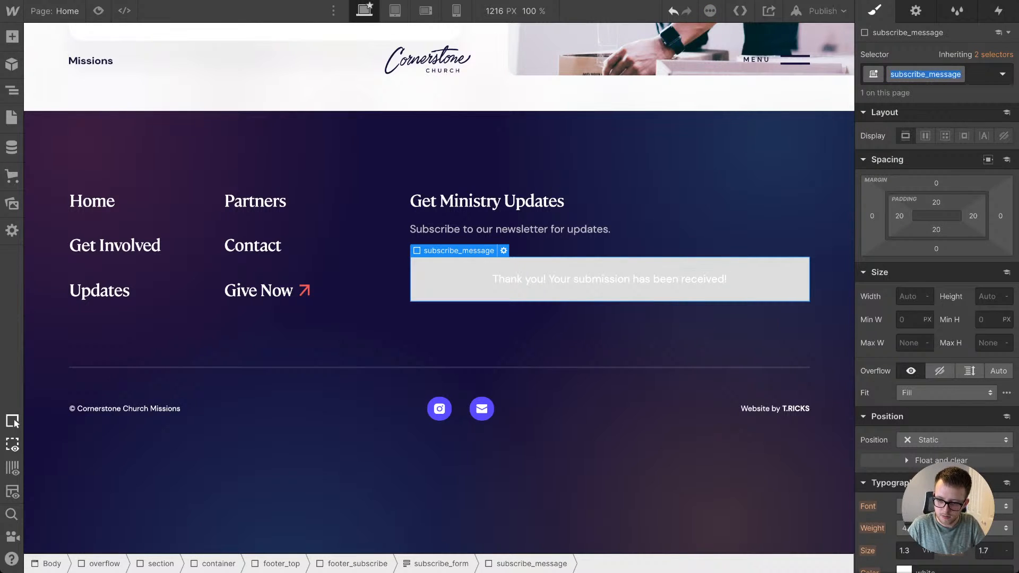
pyautogui.click(961, 75)
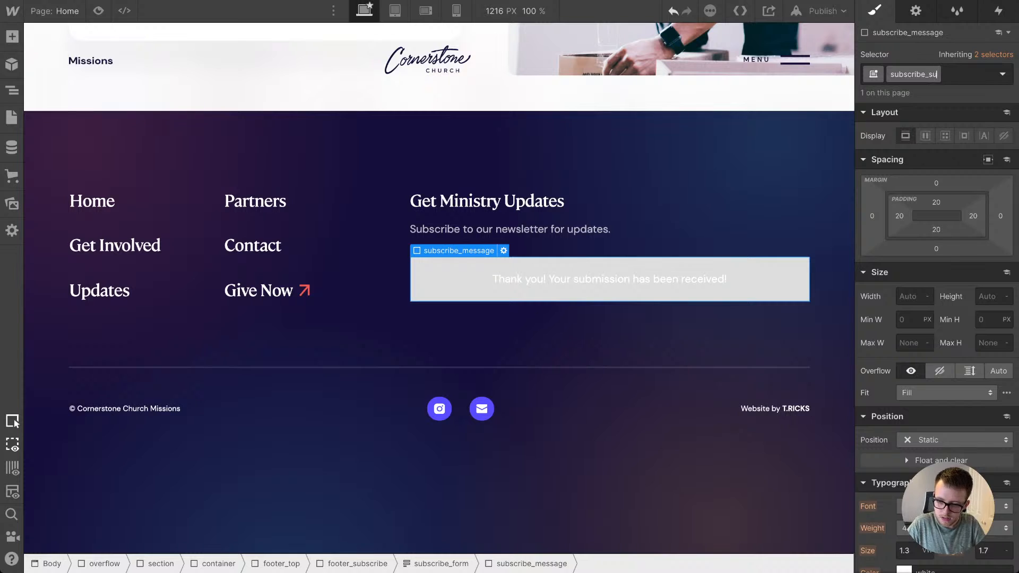
pyautogui.write('success')
pyautogui.press('Return')
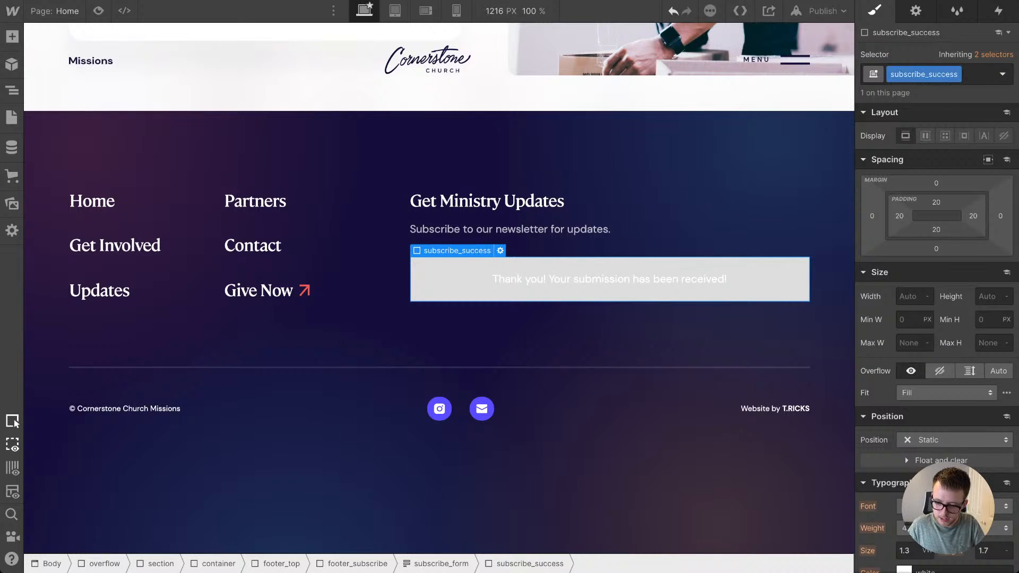
# Step: Give subscribe_success a 100vw border radius and the blue swatch as its background color
pyautogui.scroll(-10, 905, 530)
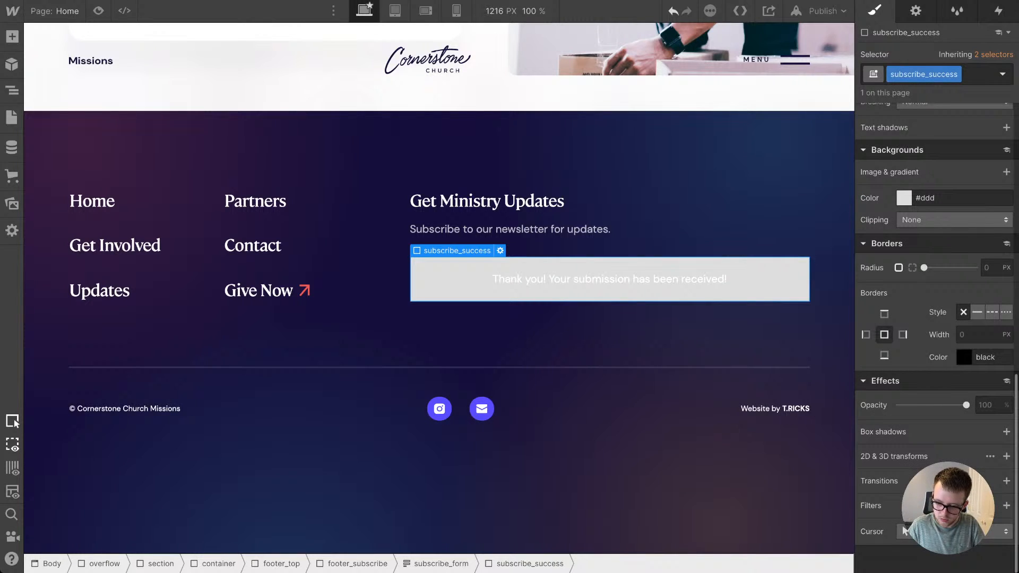
pyautogui.write('100vw')
pyautogui.press('Return')
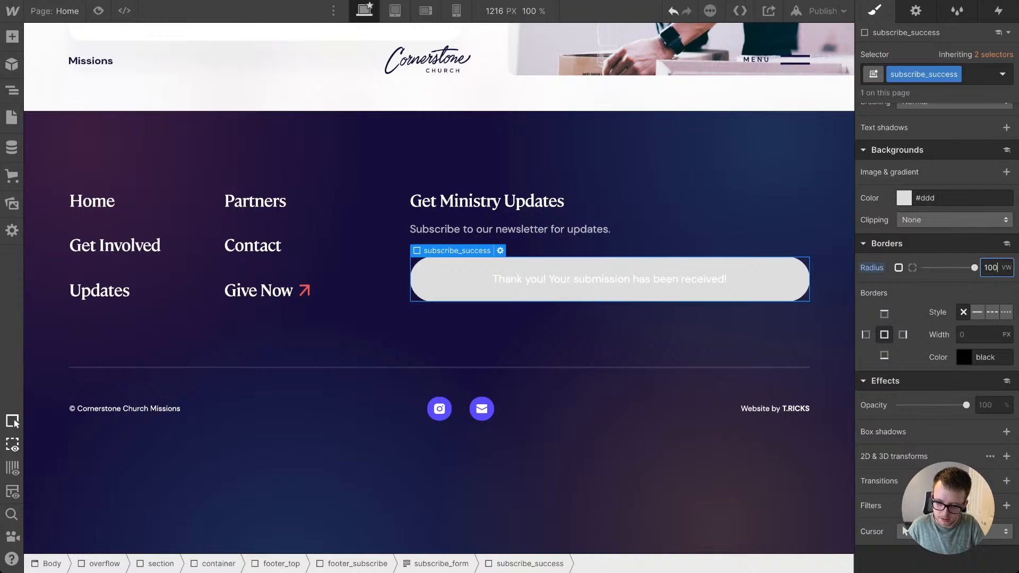
pyautogui.click(904, 198)
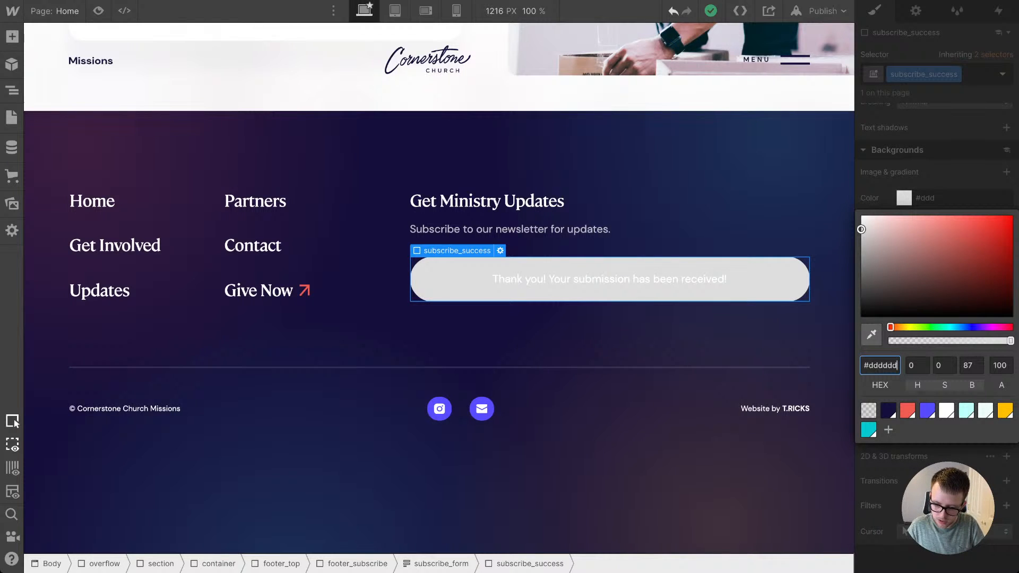
pyautogui.click(927, 411)
pyautogui.press('Escape')
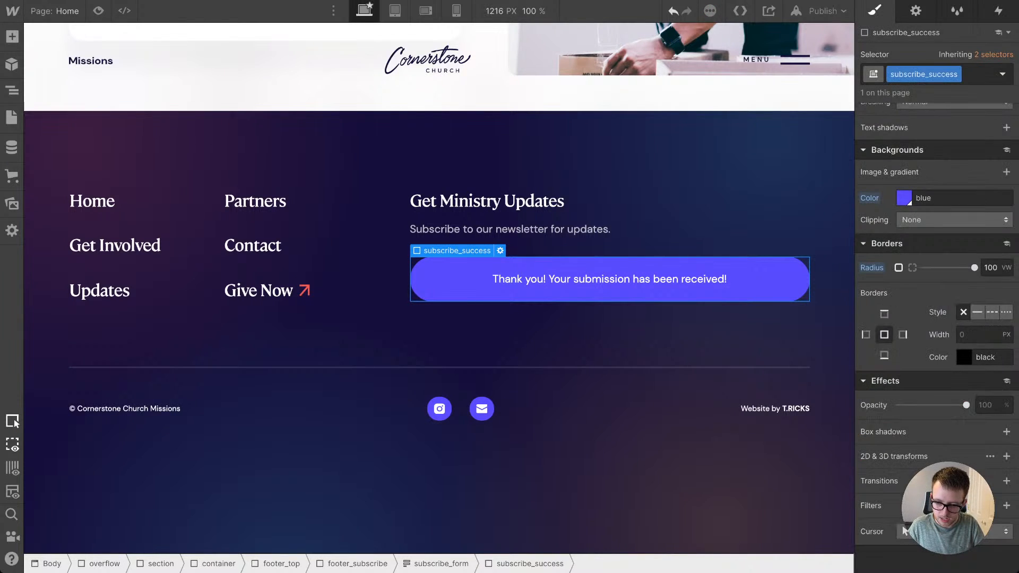
# Step: Set the padding of subscribe_success to 1.5em on all four sides
pyautogui.scroll(11, 937, 329)
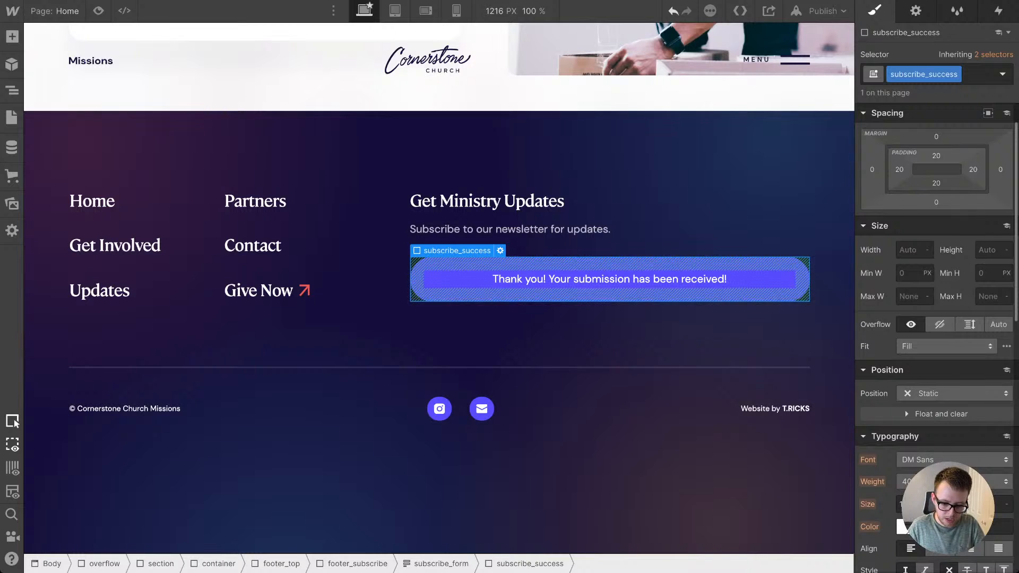
pyautogui.click(936, 155)
pyautogui.write('2em')
pyautogui.press('Return')
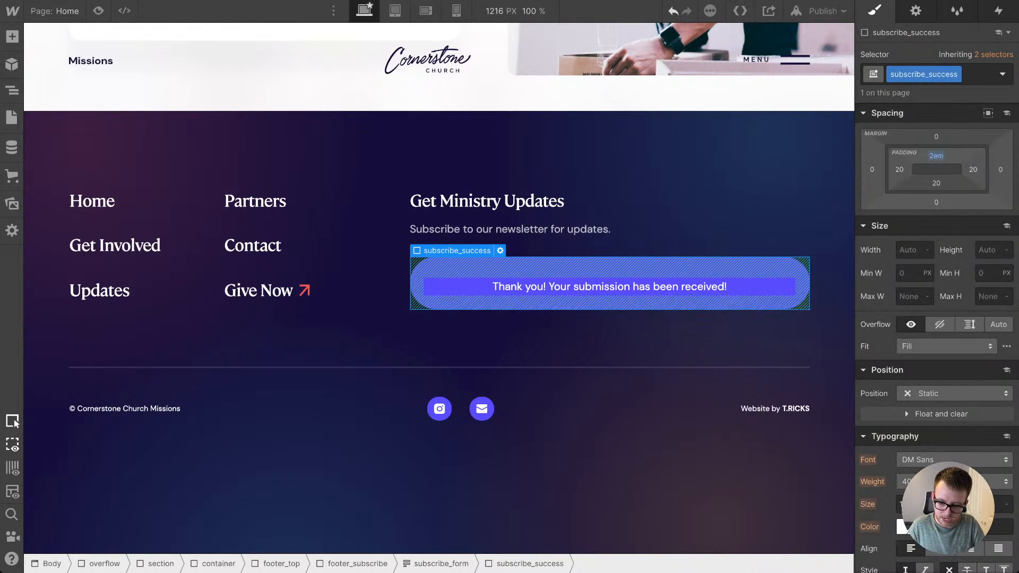
pyautogui.moveTo(936, 156); pyautogui.dragTo(936, 159)
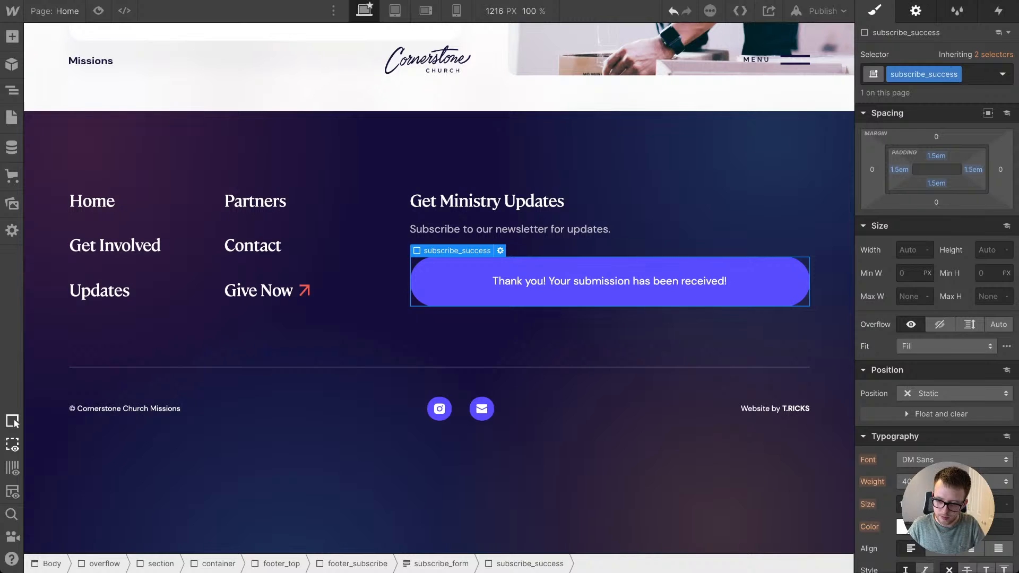
# Step: Show the form's Error state and give the error message block a new class named subscribe_error
pyautogui.click(915, 11)
pyautogui.click(999, 209)
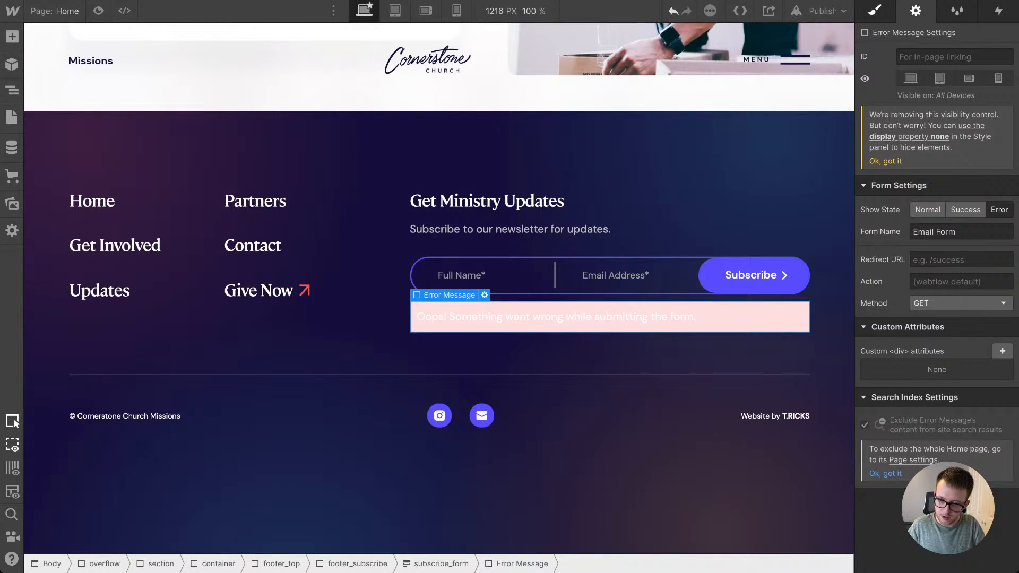
pyautogui.click(874, 11)
pyautogui.click(936, 74)
pyautogui.write('su')
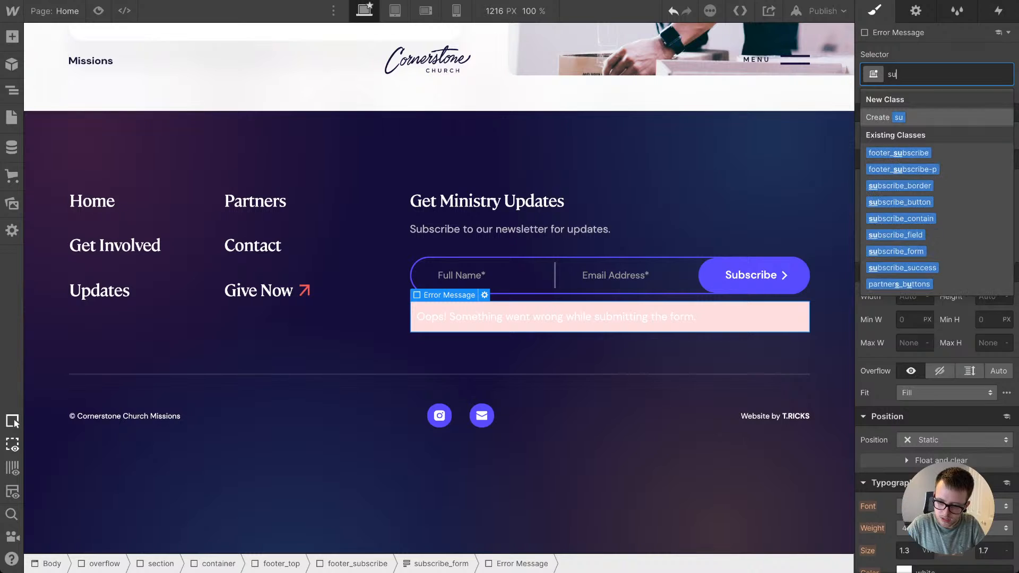
pyautogui.write('bscribe_error')
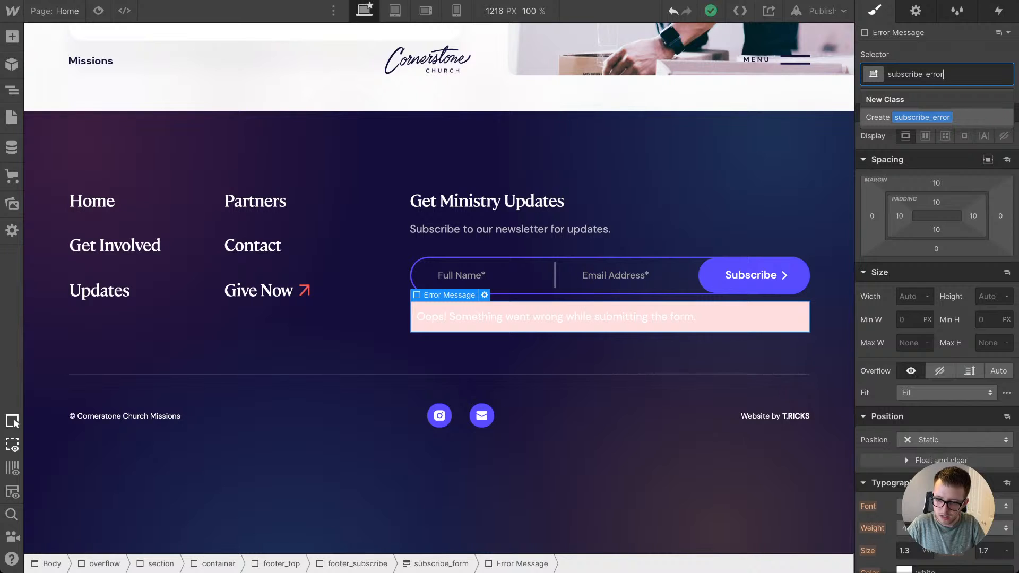
pyautogui.press('Return')
# Step: Set the padding of subscribe_error to 0 on all sides and give it a top margin somewhat smaller than 2em
pyautogui.scroll(-8, 936, 319)
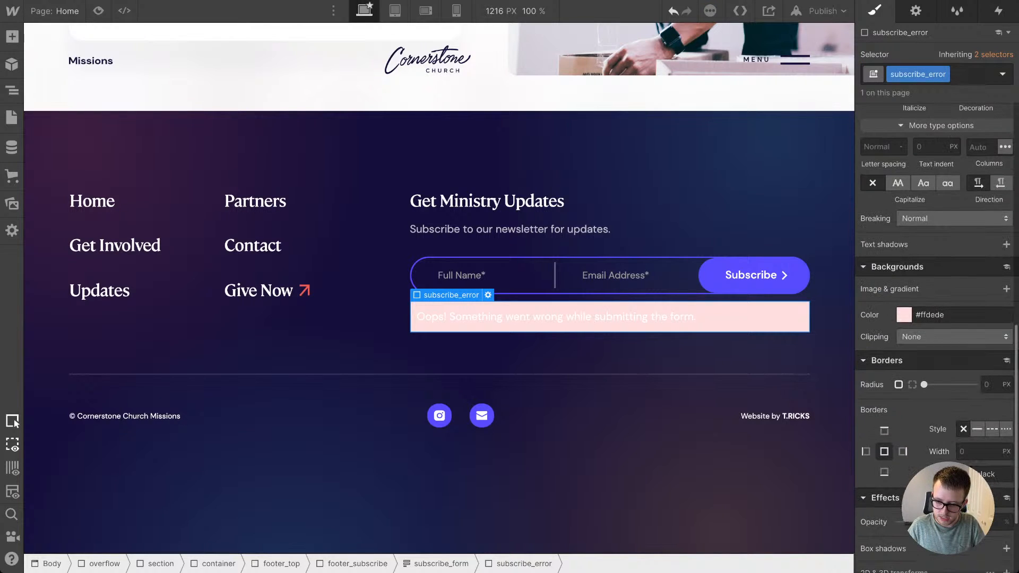
pyautogui.scroll(8, 937, 318)
pyautogui.moveTo(899, 216); pyautogui.dragTo(899, 232)
pyautogui.click(936, 183)
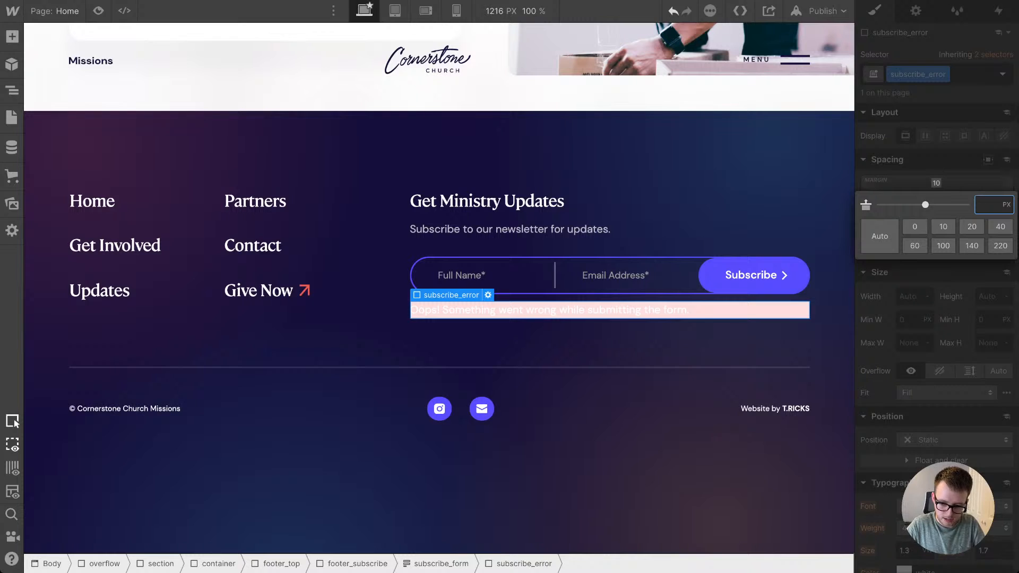
pyautogui.press('Return')
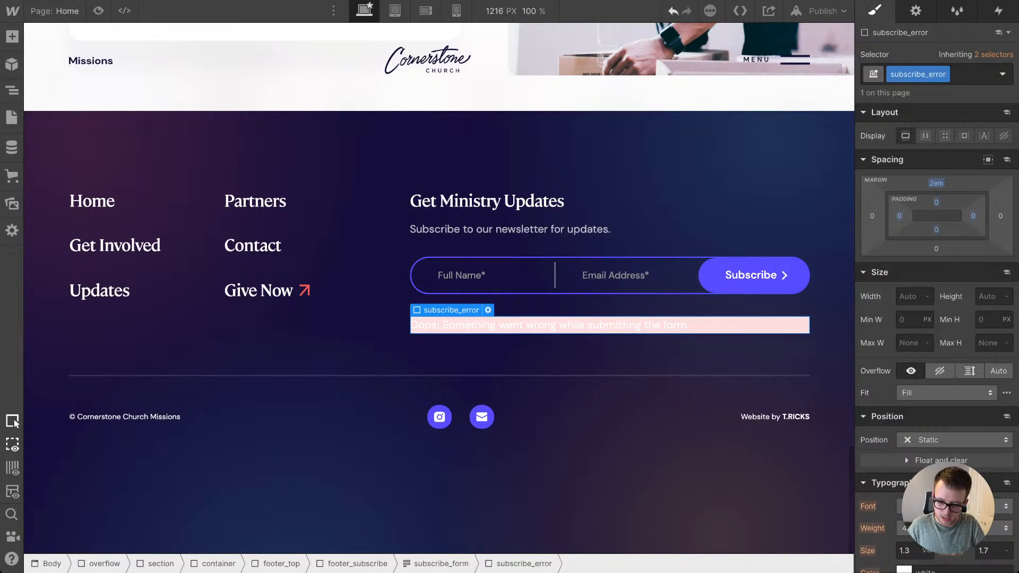
pyautogui.moveTo(936, 183); pyautogui.dragTo(936, 195)
# Step: Make the background of subscribe_error transparent and set its text color to the coral red swatch
pyautogui.scroll(-7, 924, 340)
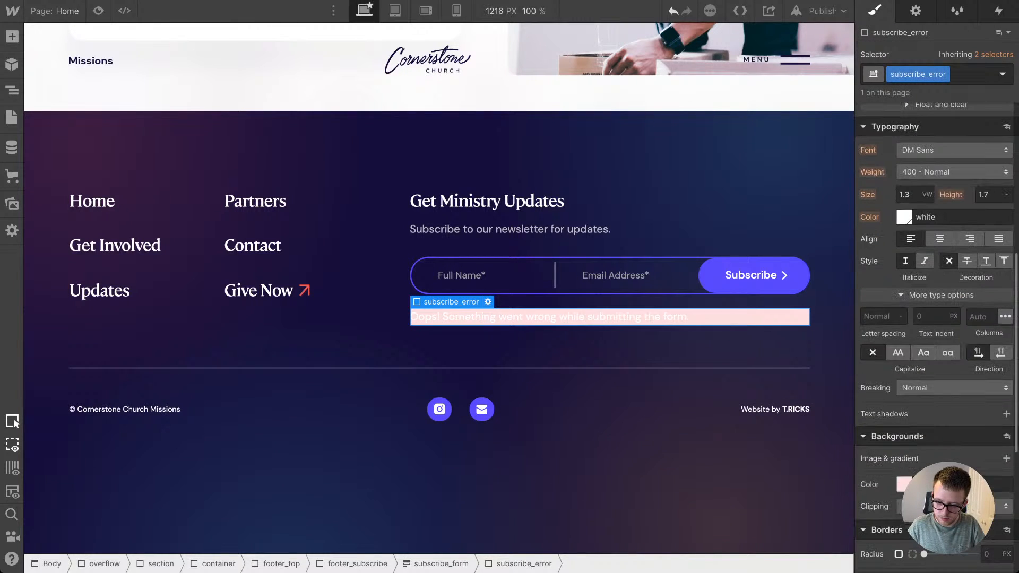
pyautogui.click(904, 484)
pyautogui.click(869, 440)
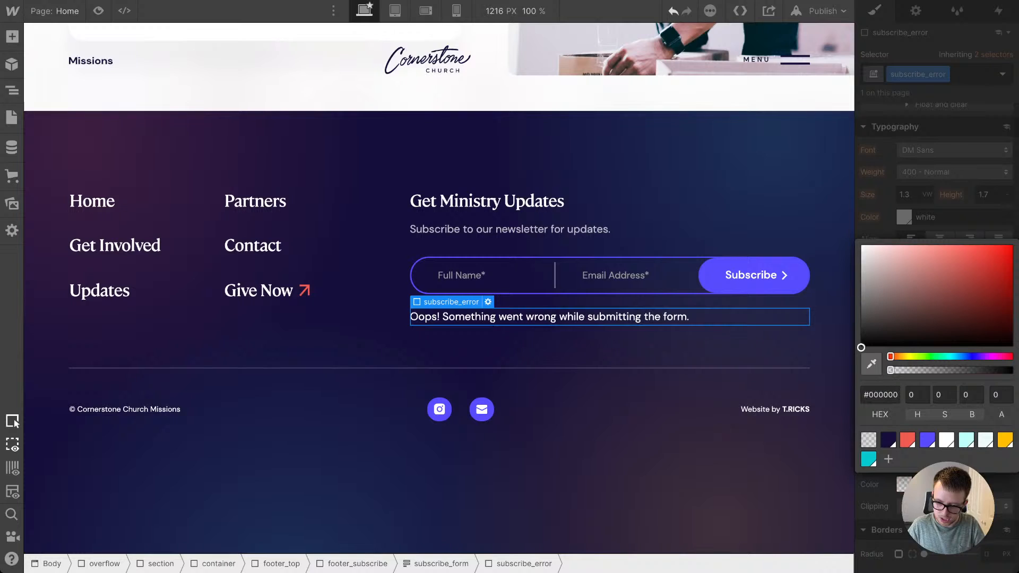
pyautogui.press('Escape')
pyautogui.click(904, 216)
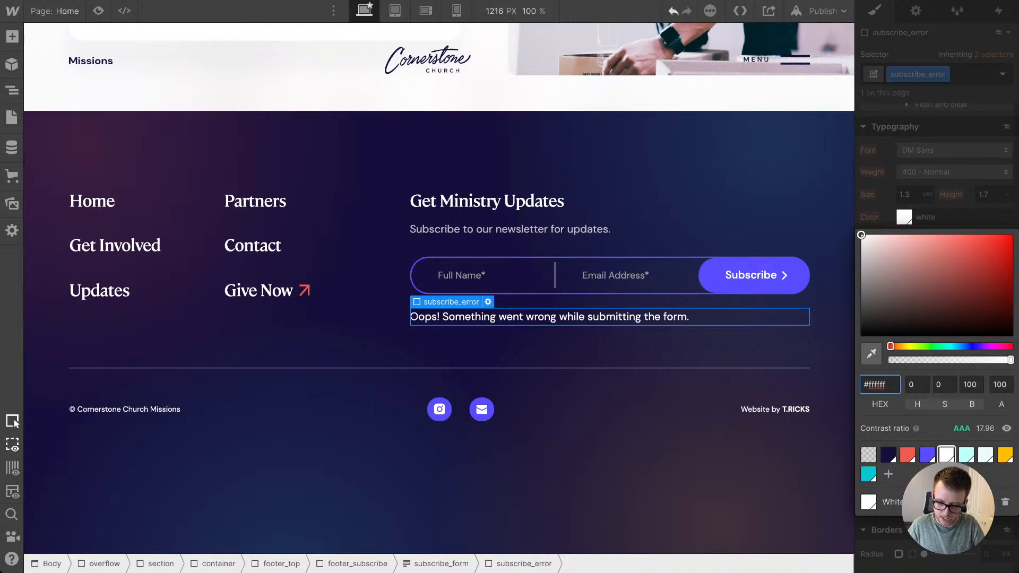
pyautogui.click(907, 455)
pyautogui.press('Escape')
pyautogui.click(832, 351)
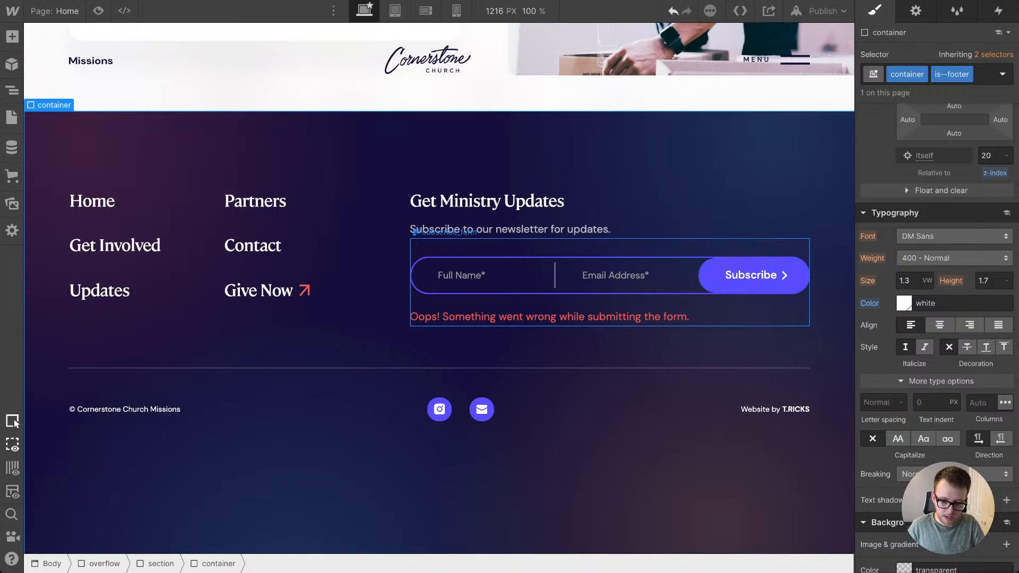
# Step: Switch the subscribe_form block back to its Normal state
pyautogui.click(685, 248)
pyautogui.scroll(1, 685, 204)
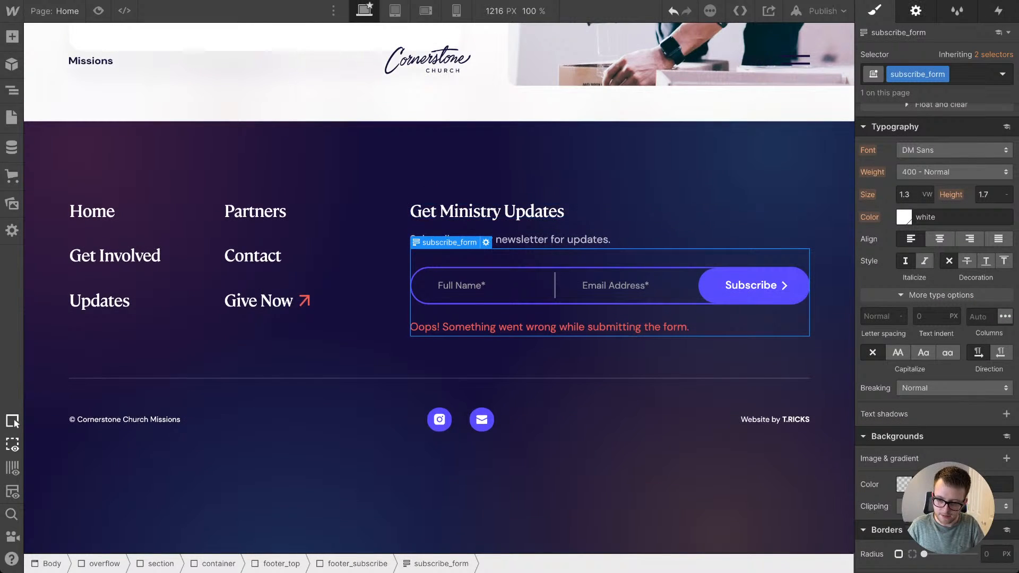
pyautogui.click(916, 11)
pyautogui.click(927, 209)
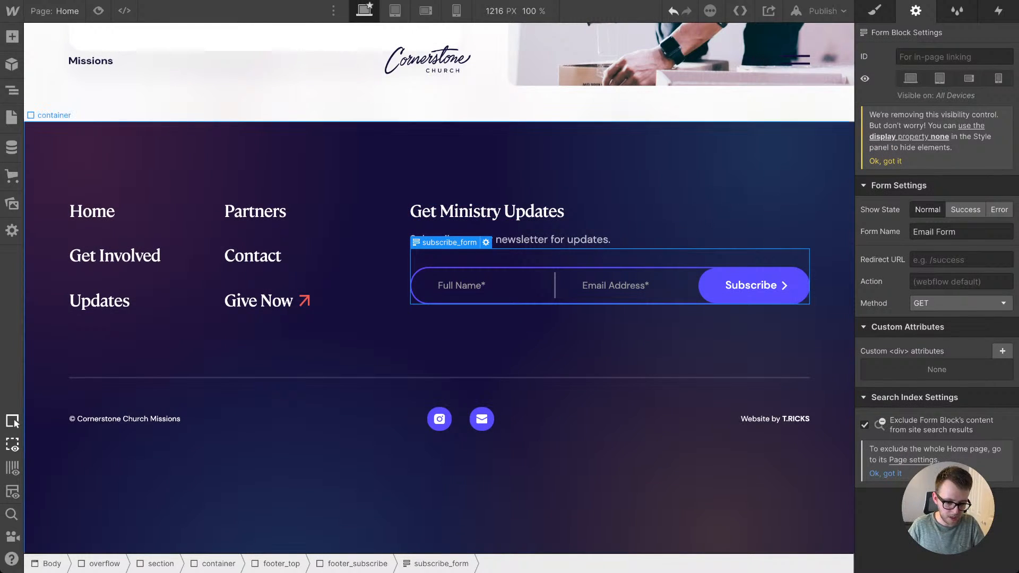
pyautogui.click(832, 229)
pyautogui.scroll(-1, 610, 253)
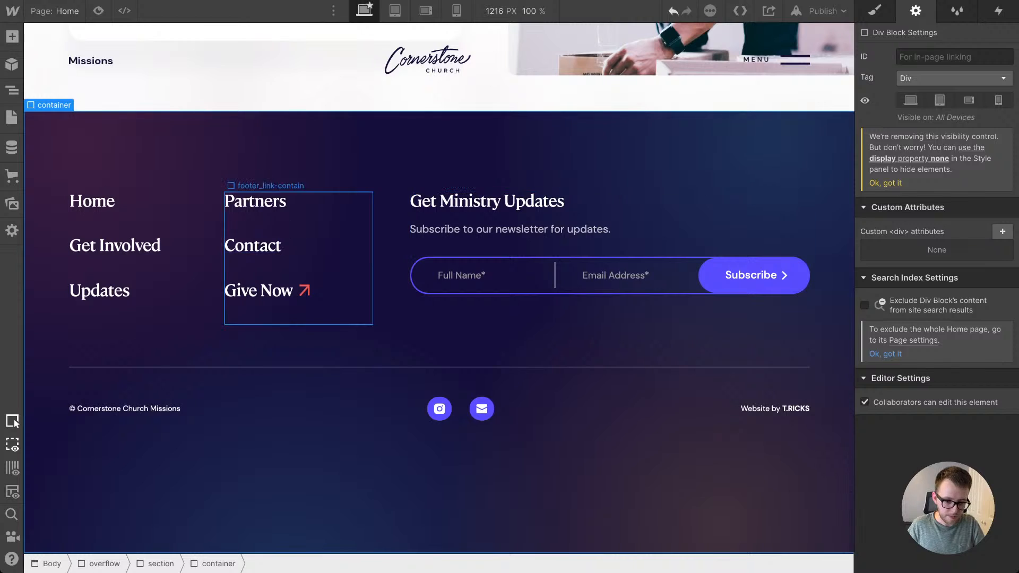
# Step: Set the Hover state text color of the footer_link class to the Teal swatch
pyautogui.click(260, 290)
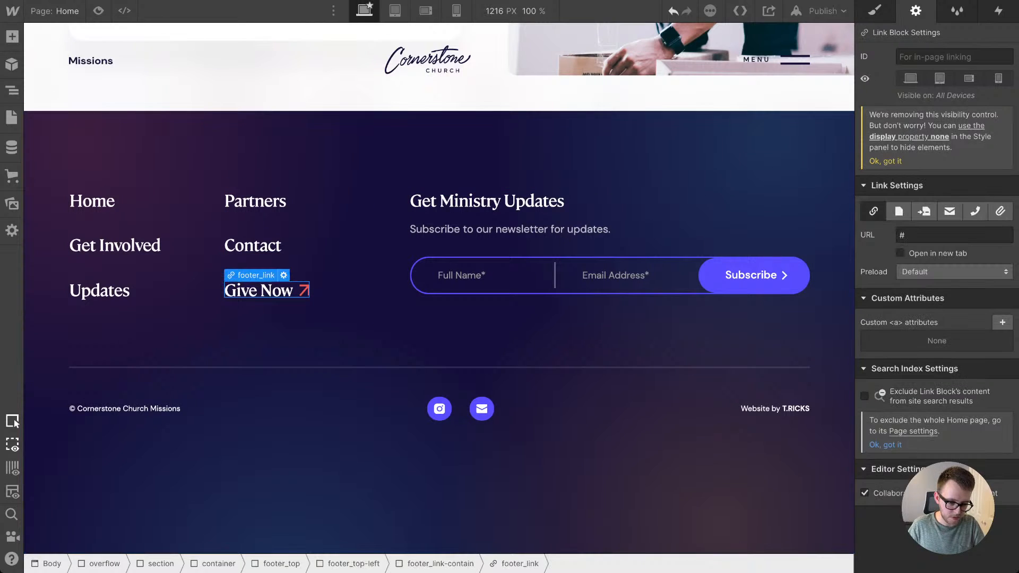
pyautogui.click(100, 290)
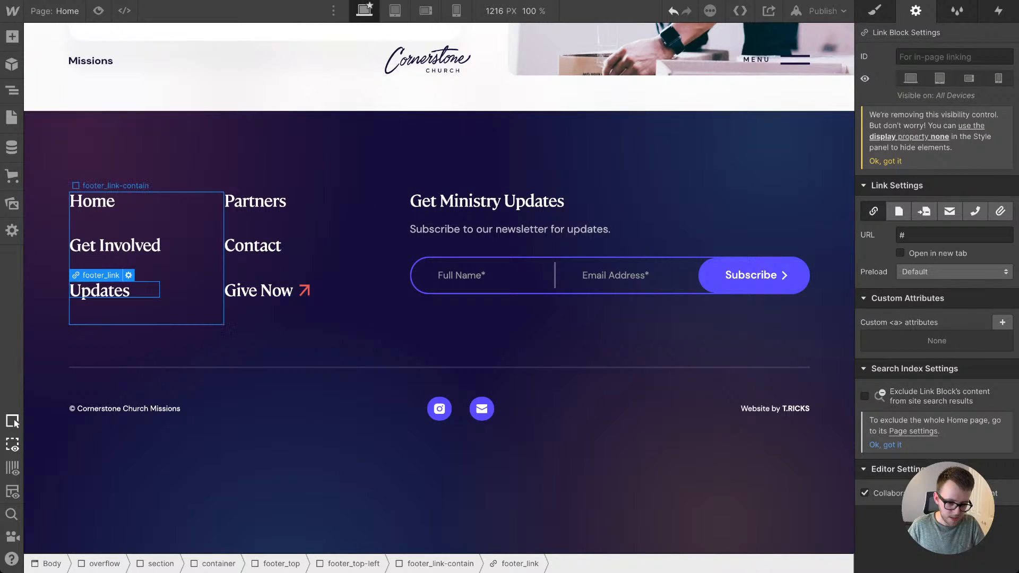
pyautogui.click(260, 291)
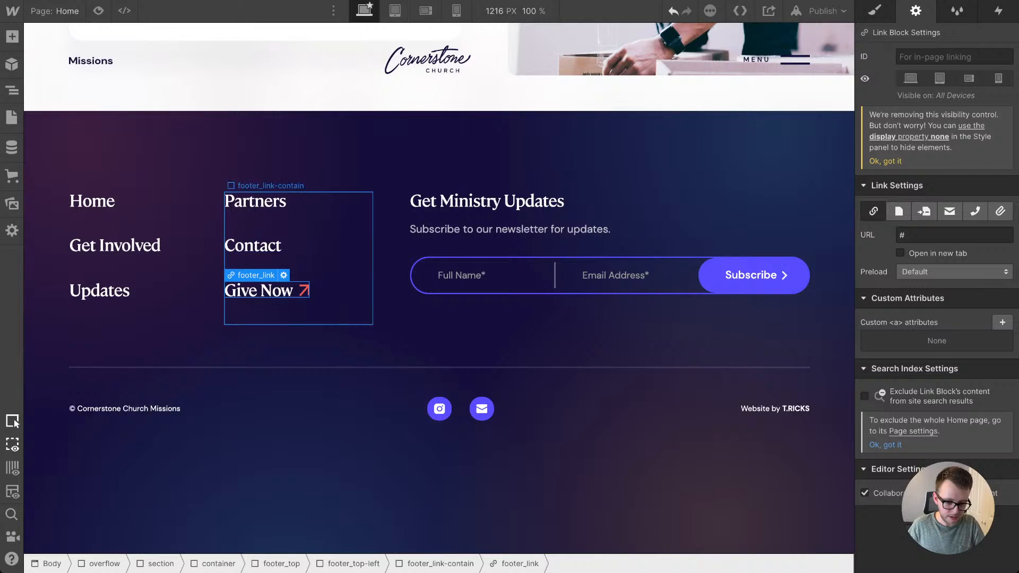
pyautogui.click(874, 11)
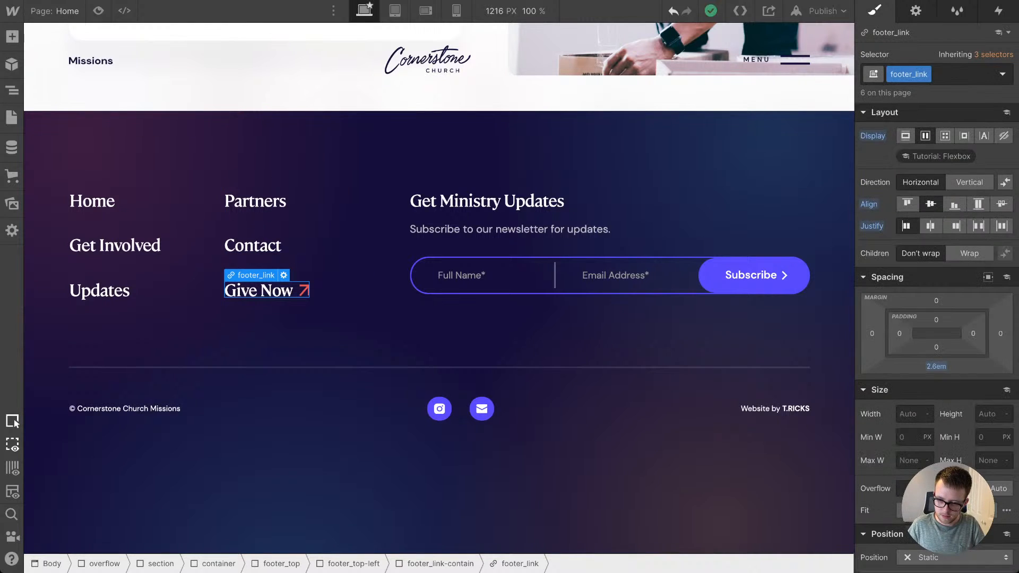
pyautogui.click(1002, 75)
pyautogui.click(934, 134)
pyautogui.scroll(-7, 936, 319)
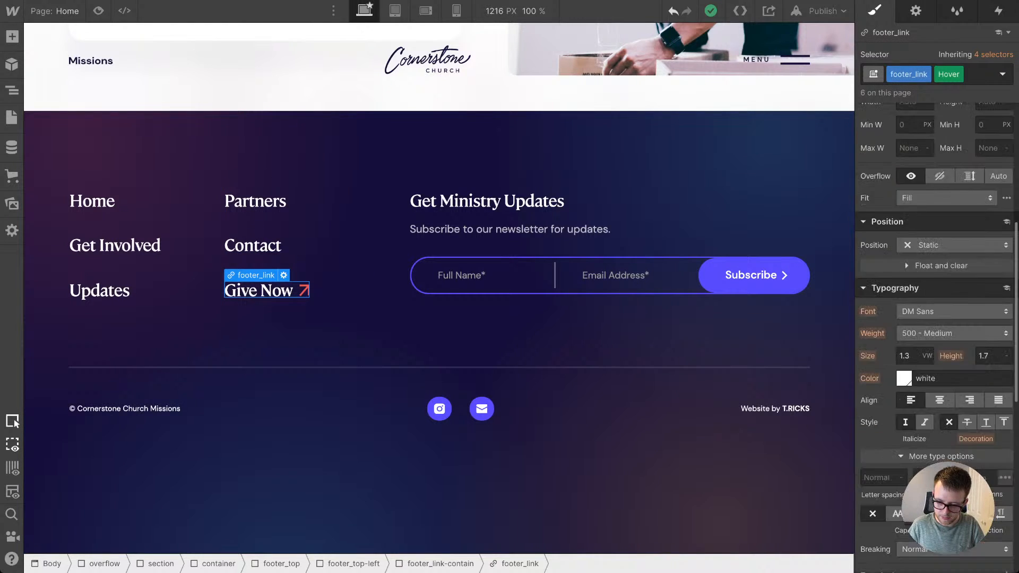
pyautogui.click(903, 304)
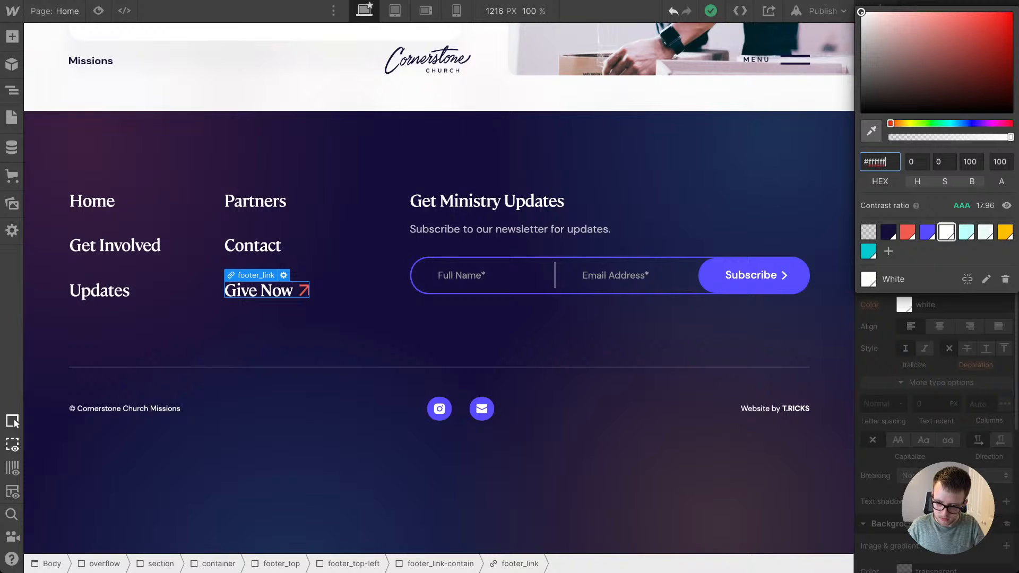
pyautogui.click(965, 232)
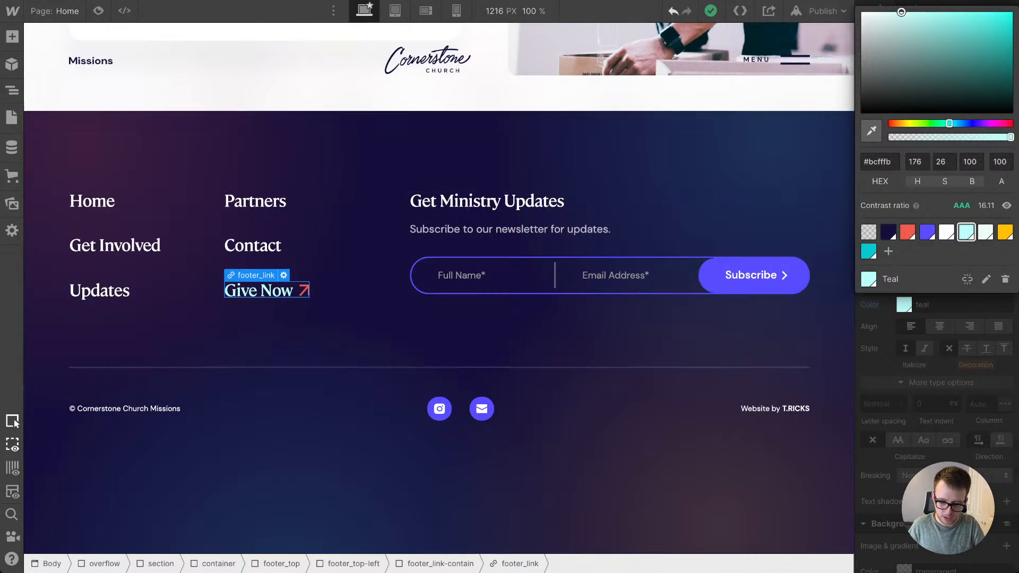
pyautogui.click(380, 337)
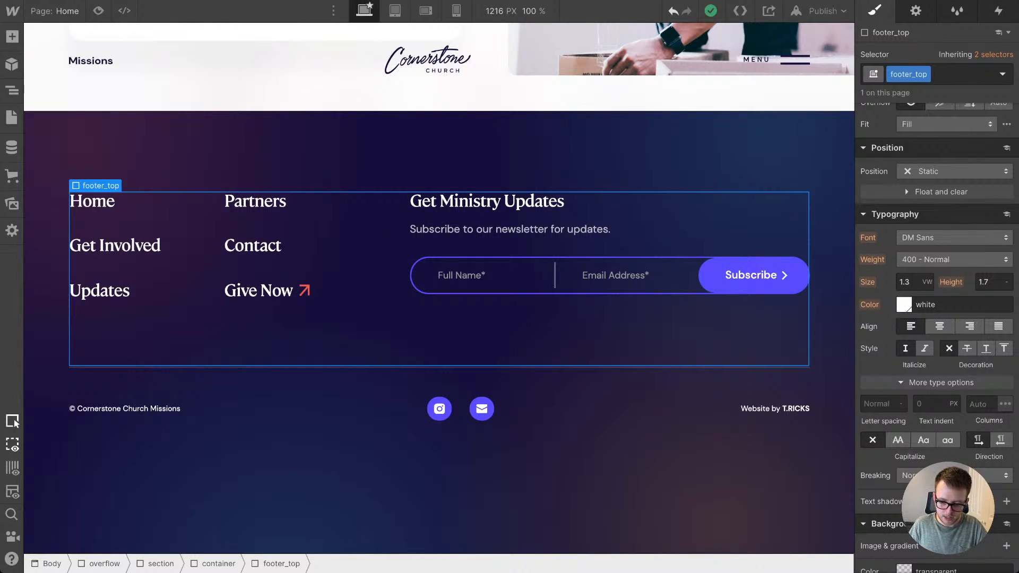
# Step: Publish the site to cclbmissions.webflow.io and reload the live home page in the browser
pyautogui.scroll(5, 440, 288)
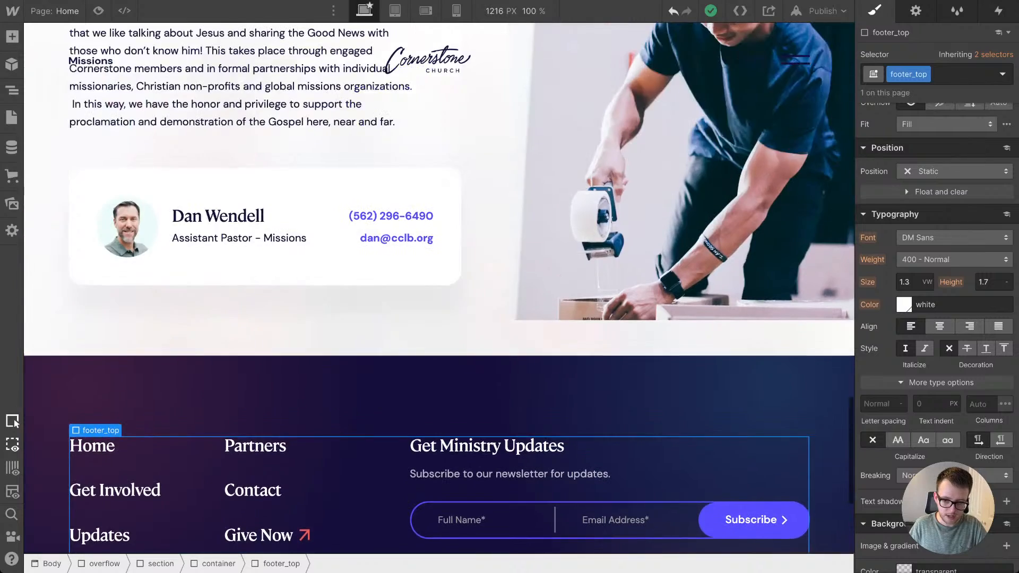
pyautogui.scroll(3, 439, 288)
pyautogui.scroll(-8, 440, 288)
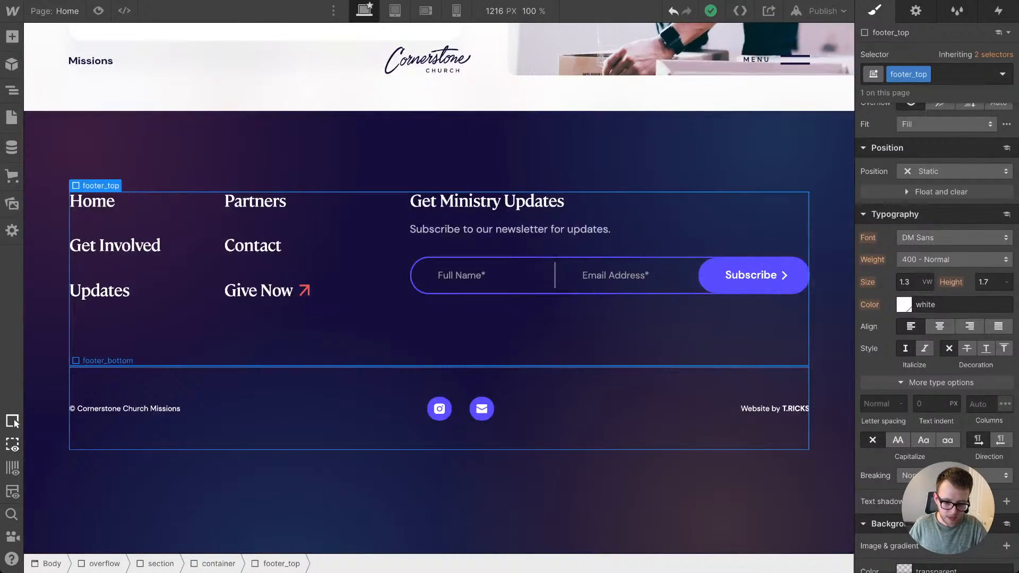
pyautogui.scroll(8, 440, 289)
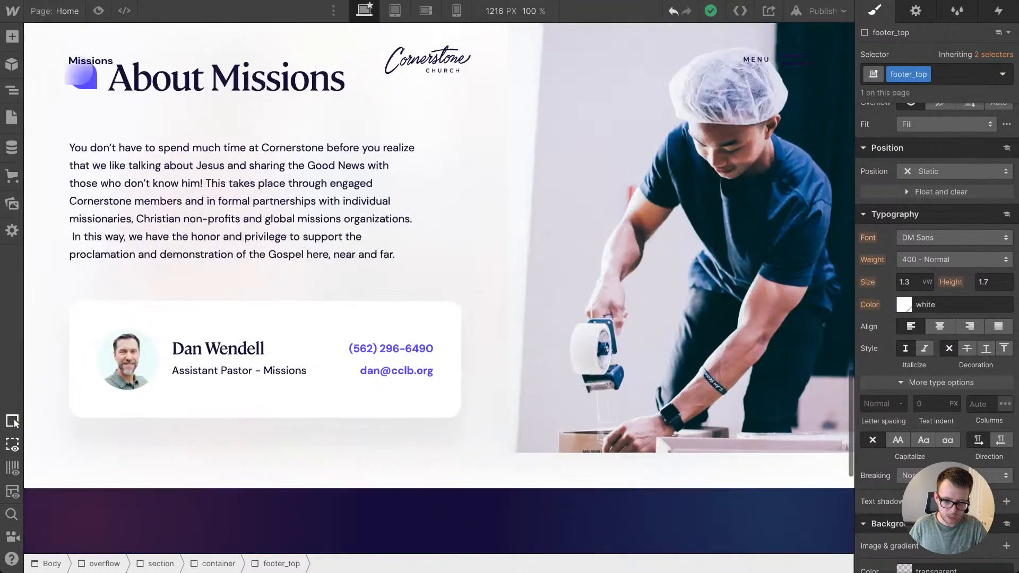
pyautogui.scroll(13, 555, 306)
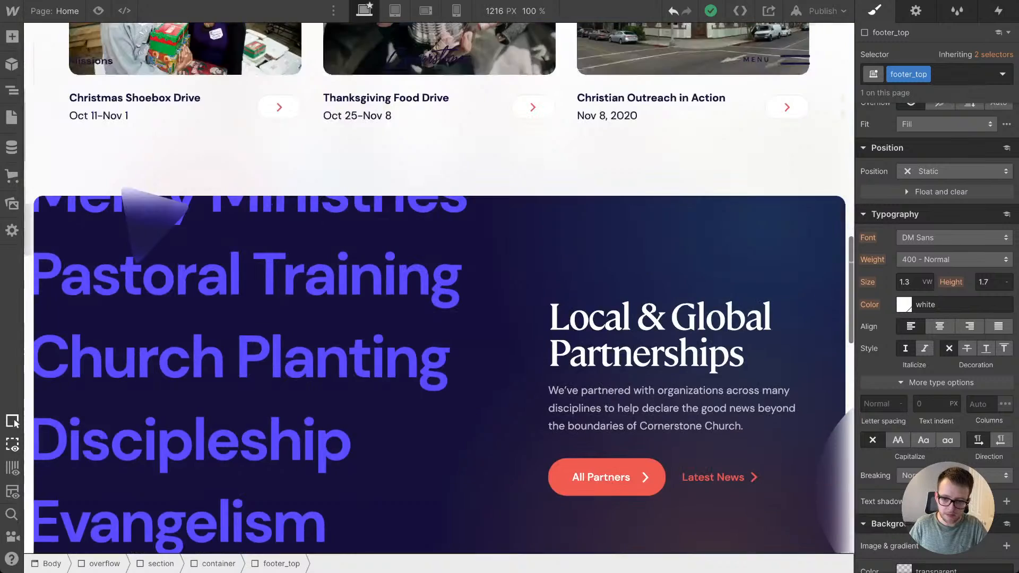
pyautogui.scroll(10, 555, 306)
pyautogui.click(822, 11)
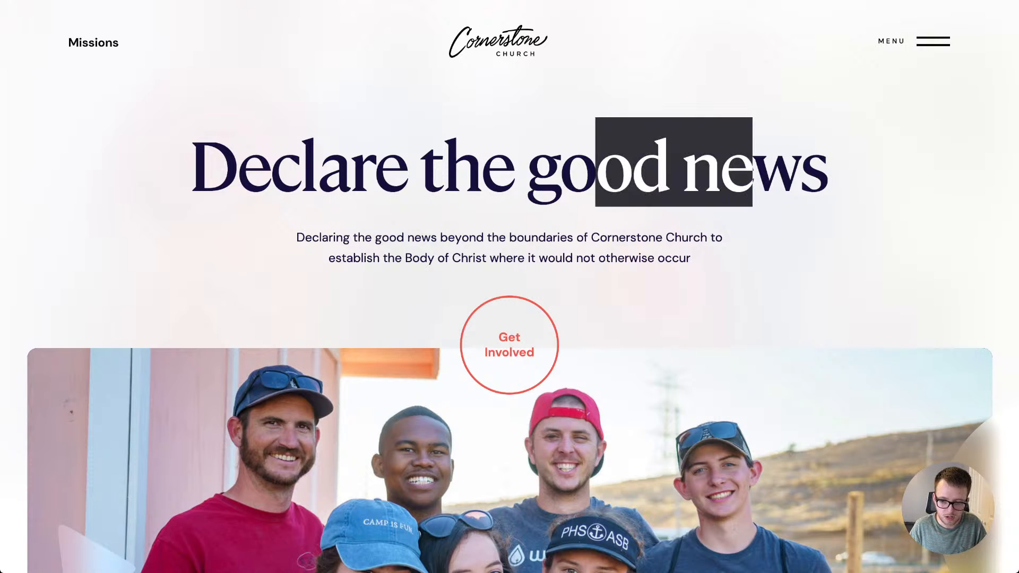
pyautogui.press('super+r')
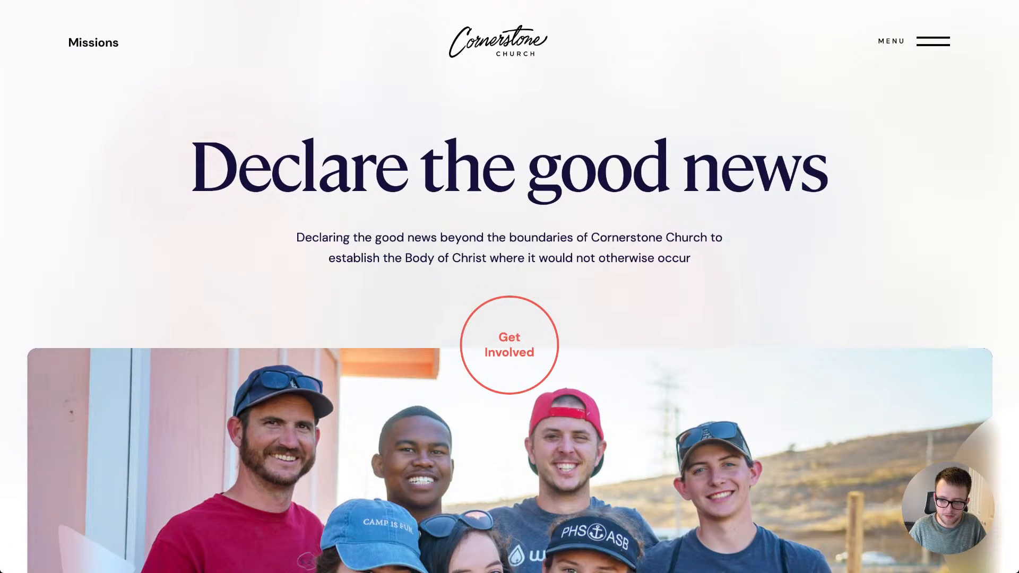
# Step: Examine the live site's full-screen menu, moving back and forth through its large links from Home to Partners, and close it
pyautogui.click(933, 41)
pyautogui.scroll(-9, 509, 276)
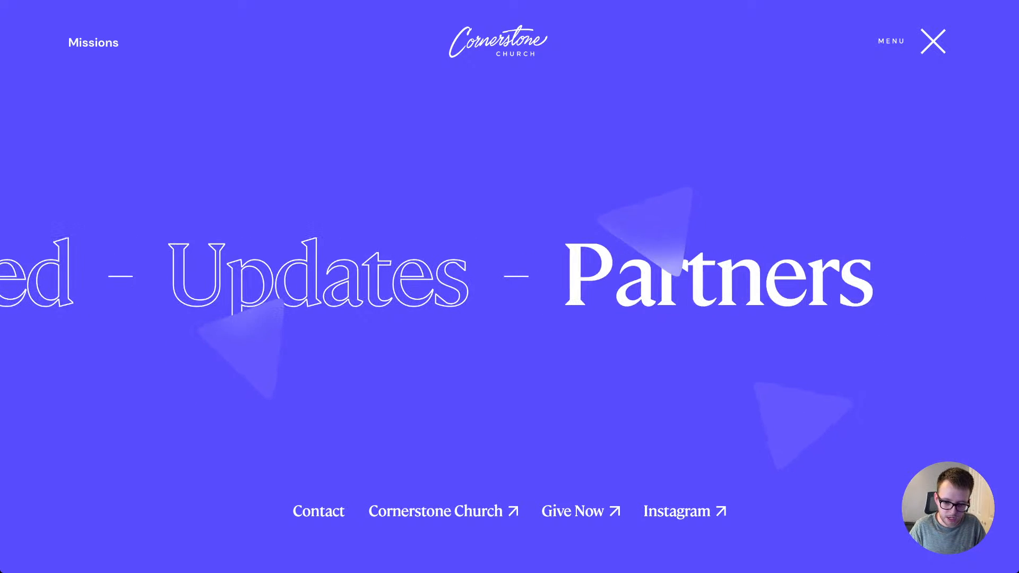
pyautogui.scroll(10, 509, 276)
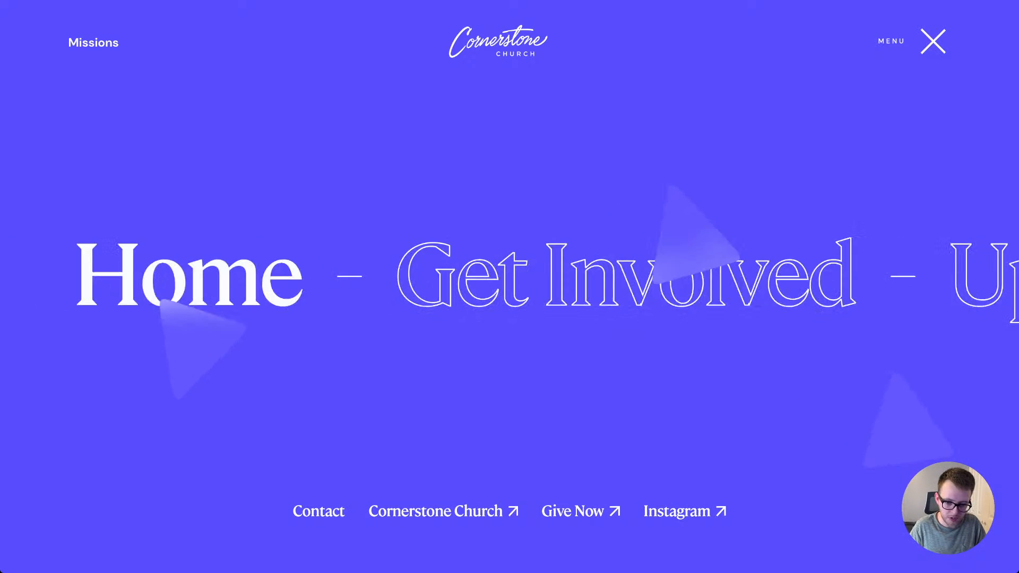
pyautogui.scroll(-3, 509, 276)
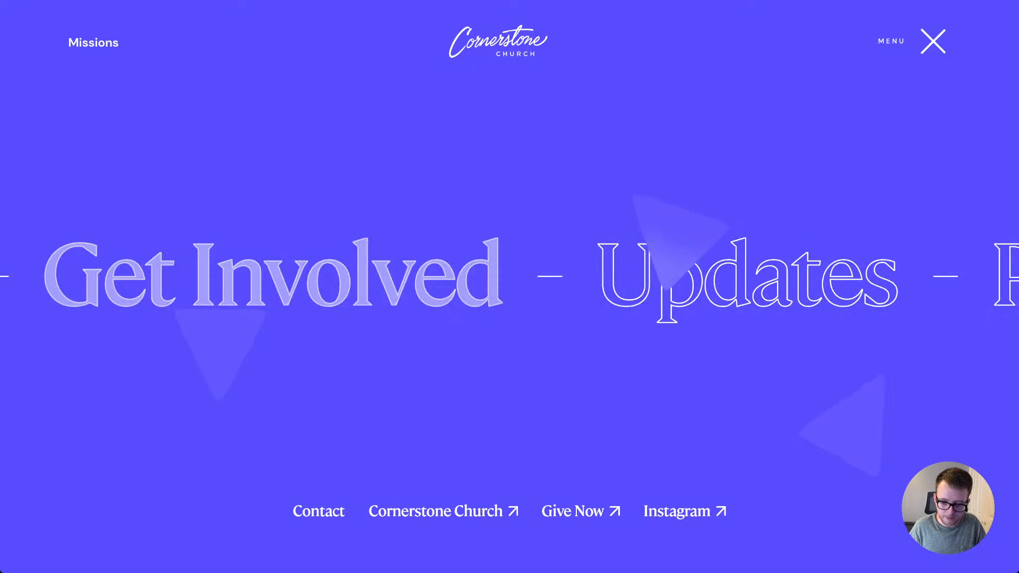
pyautogui.scroll(-2, 509, 276)
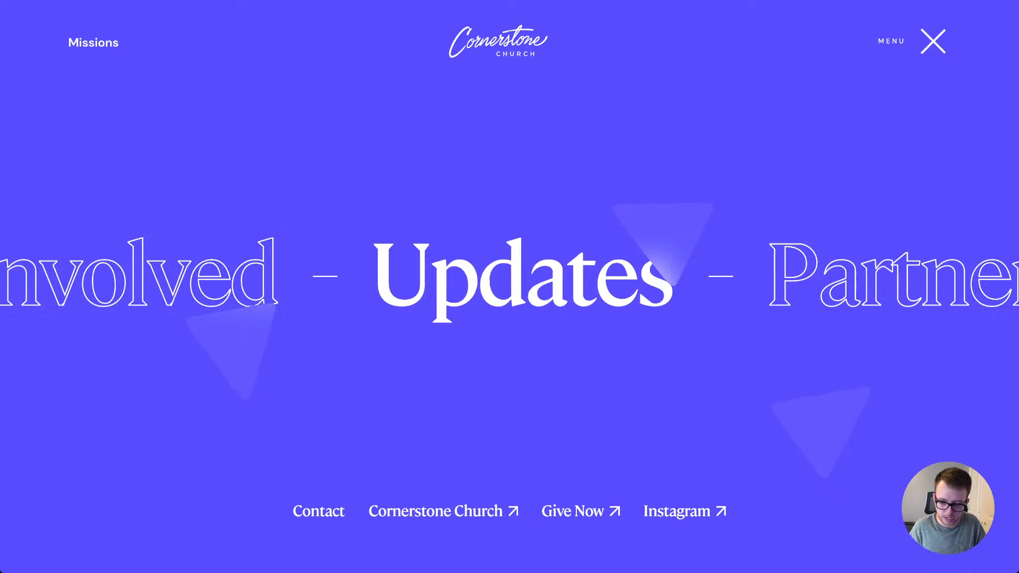
pyautogui.scroll(-2, 509, 276)
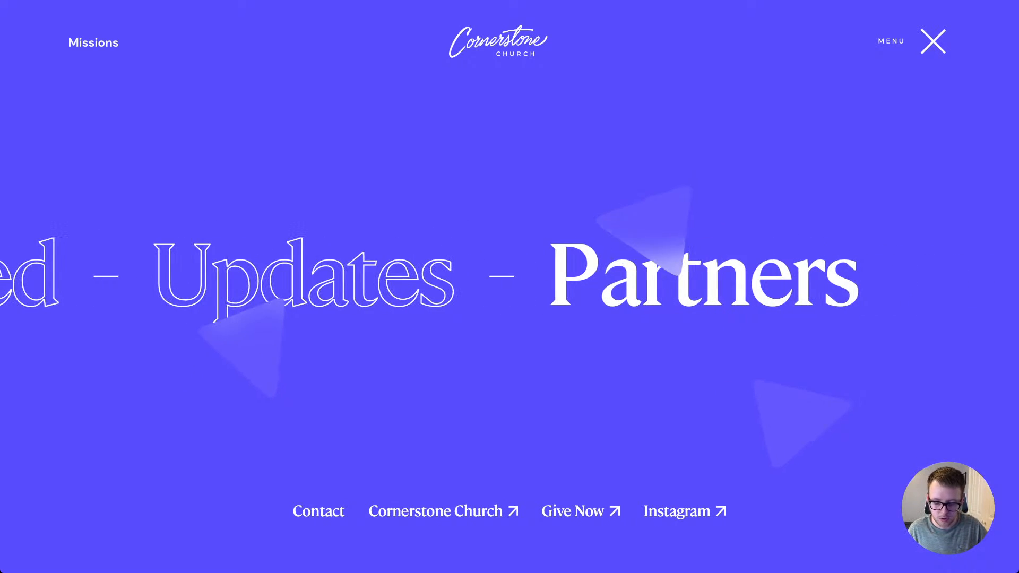
pyautogui.scroll(2, 509, 276)
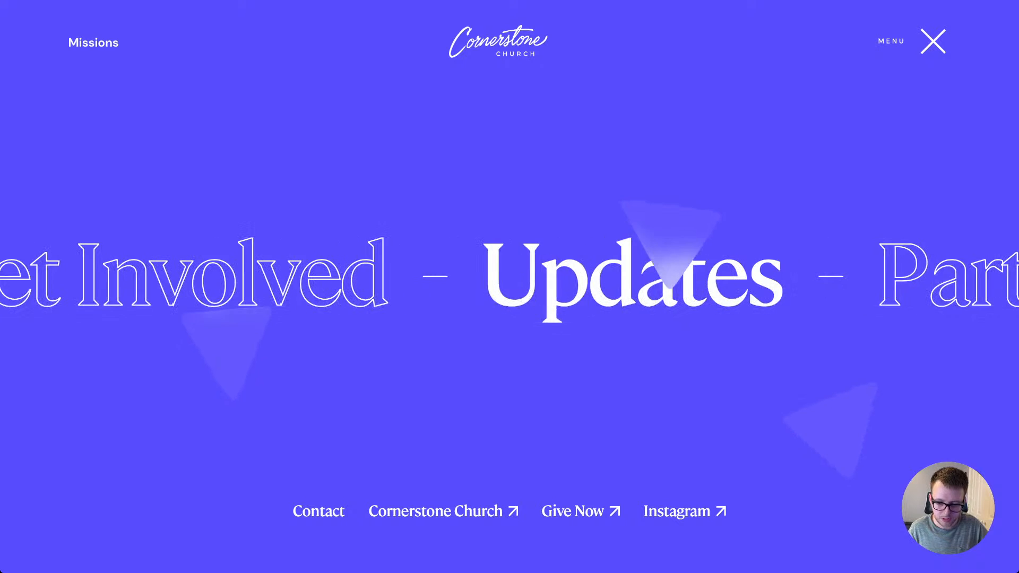
pyautogui.scroll(2, 509, 276)
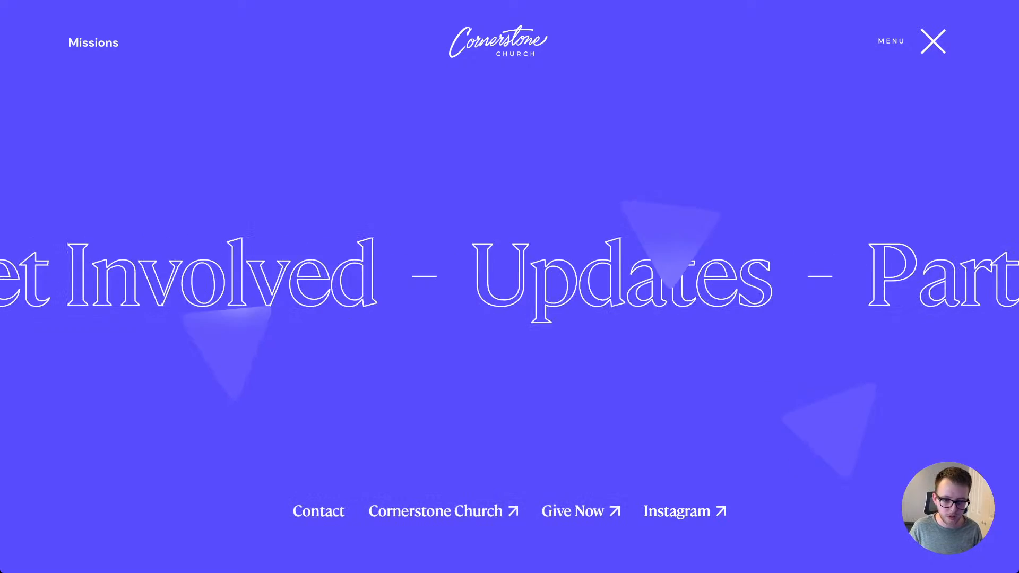
pyautogui.click(933, 42)
# Step: Review the live home page from the hero to the footer, checking the scroll animations and section layouts, and return to its beginning
pyautogui.scroll(-4, 509, 286)
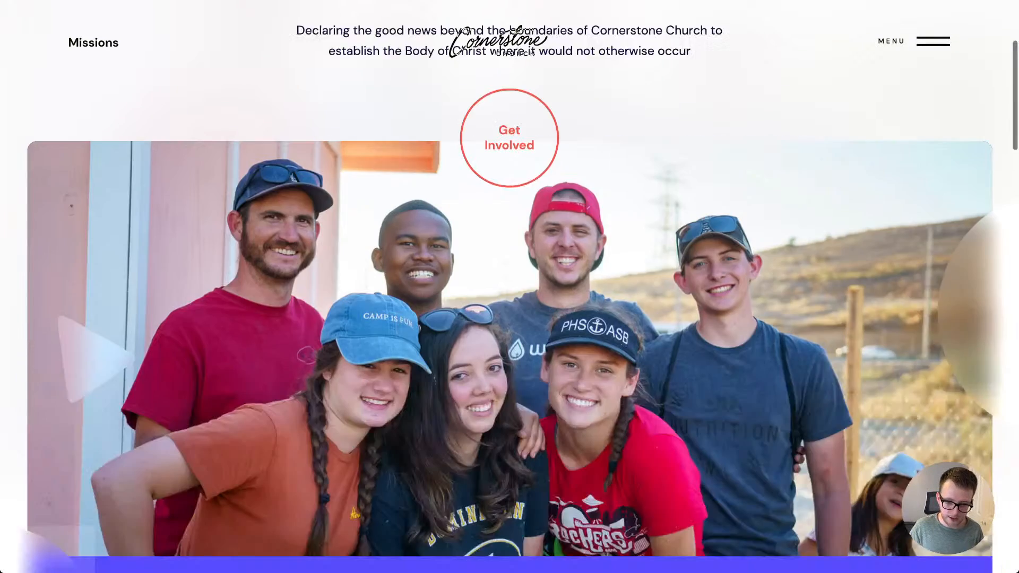
pyautogui.scroll(-5, 509, 286)
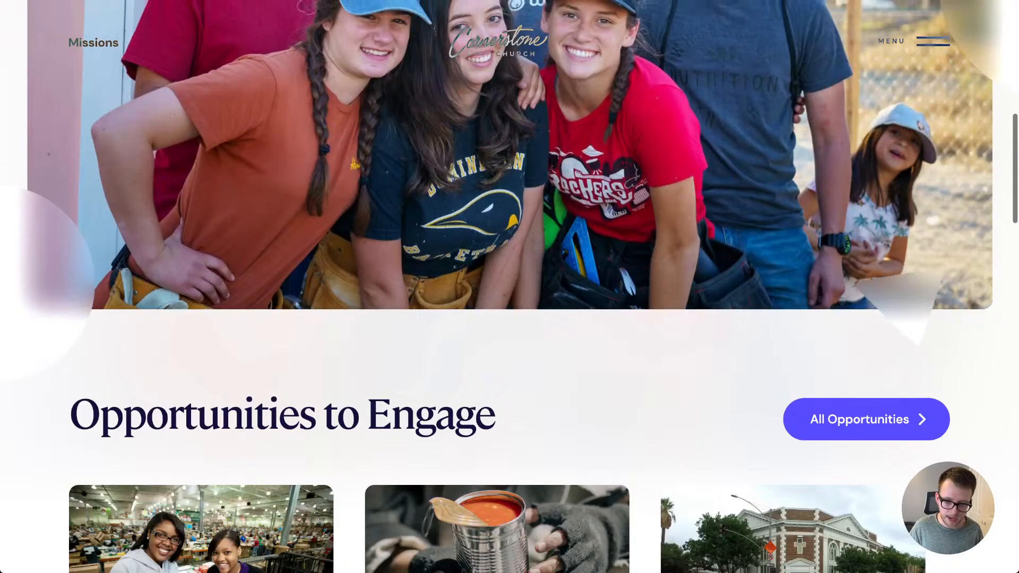
pyautogui.scroll(-3, 509, 287)
pyautogui.scroll(-1, 509, 287)
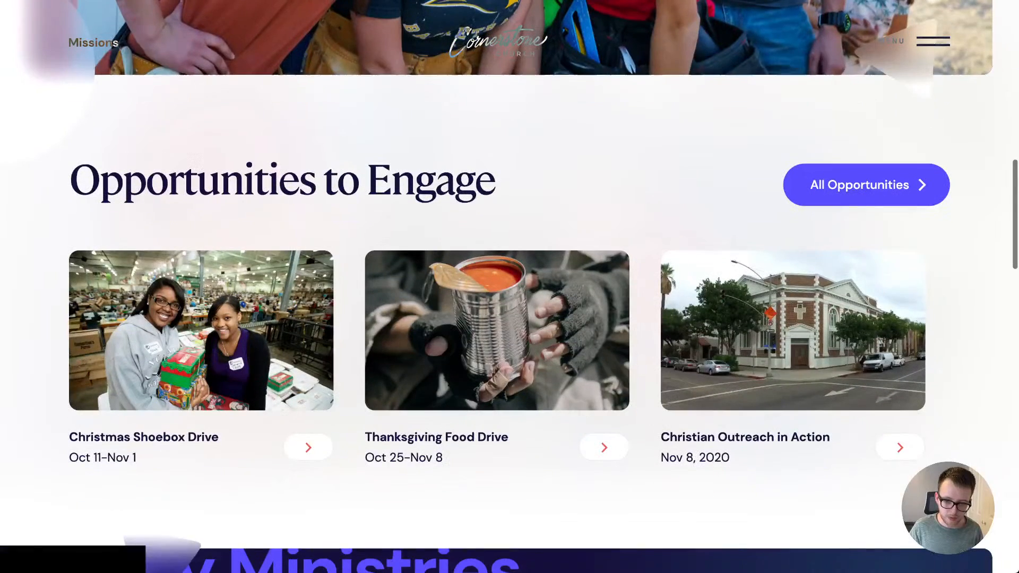
pyautogui.scroll(-10, 509, 286)
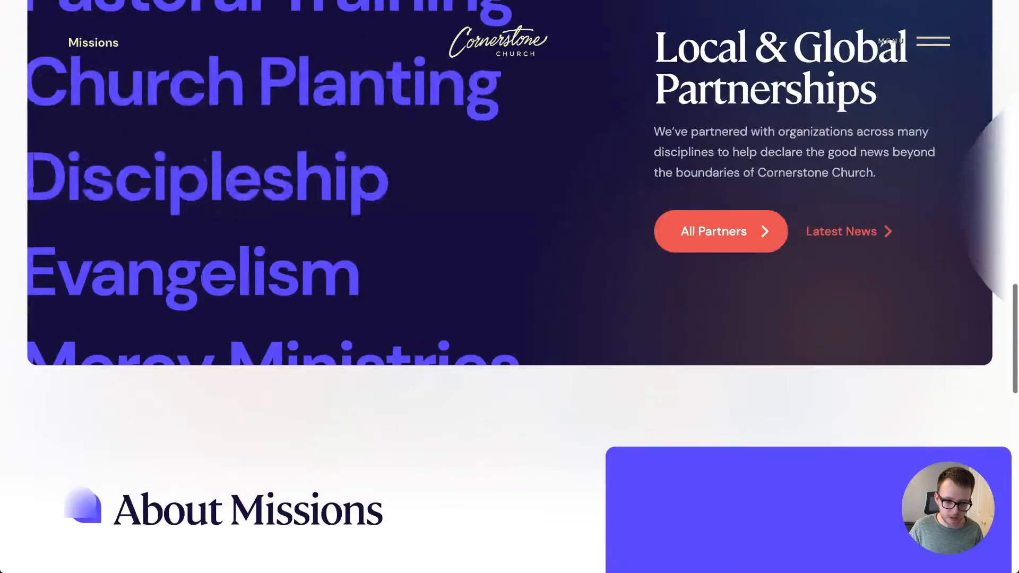
pyautogui.scroll(-3, 509, 286)
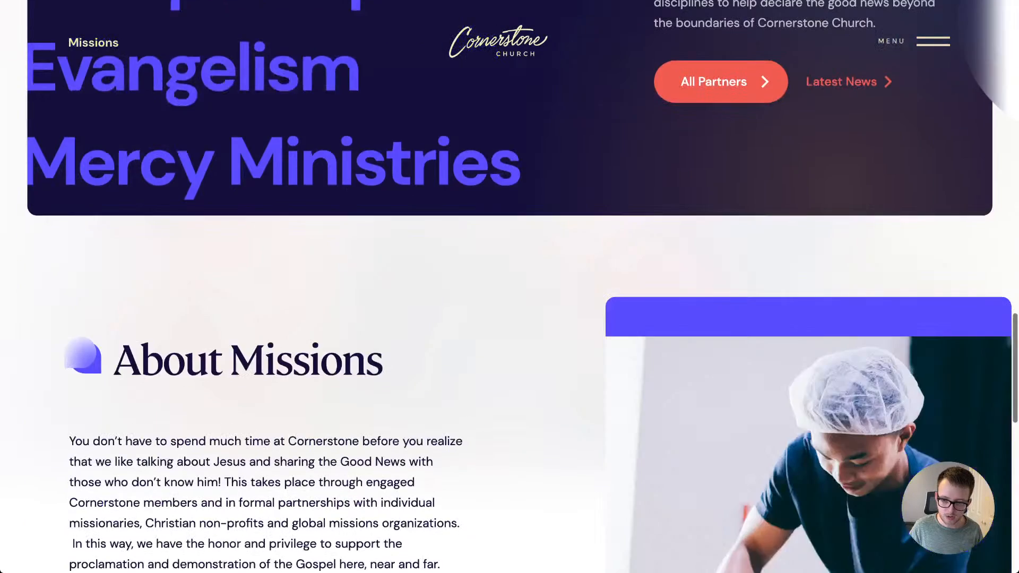
pyautogui.scroll(-3, 509, 286)
pyautogui.scroll(-2, 509, 286)
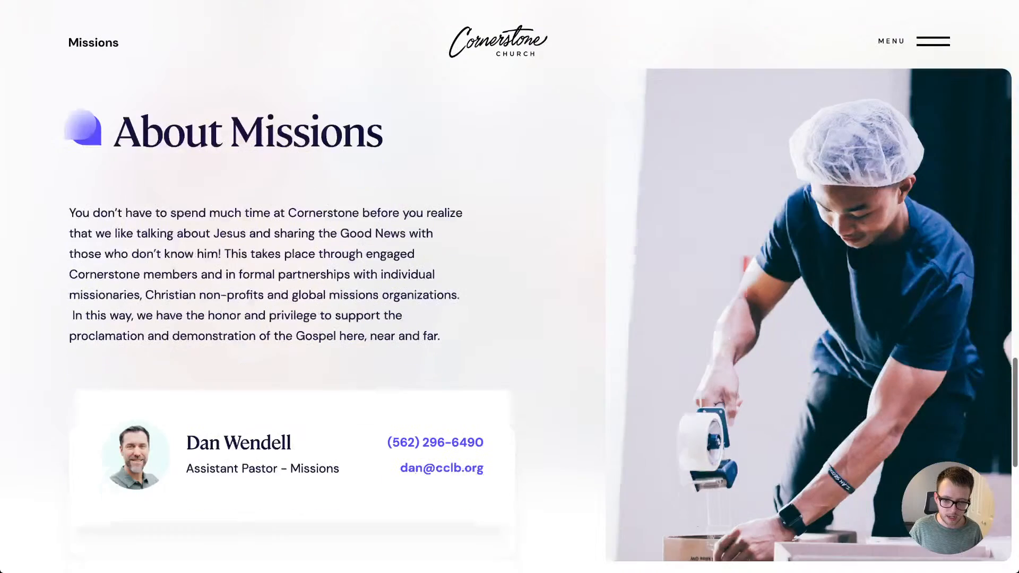
pyautogui.scroll(2, 509, 287)
pyautogui.scroll(-9, 509, 287)
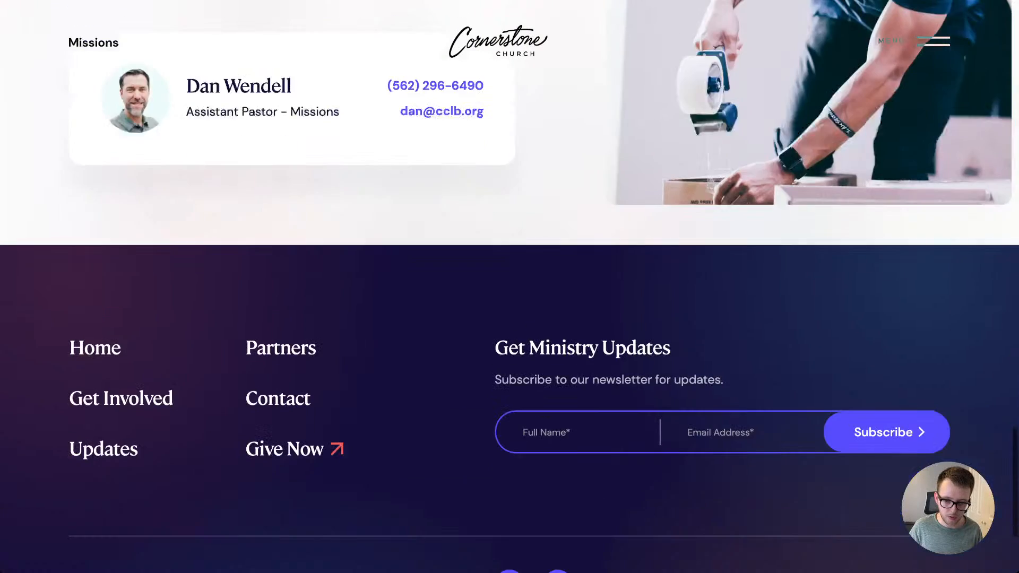
pyautogui.scroll(-3, 509, 287)
pyautogui.scroll(15, 510, 287)
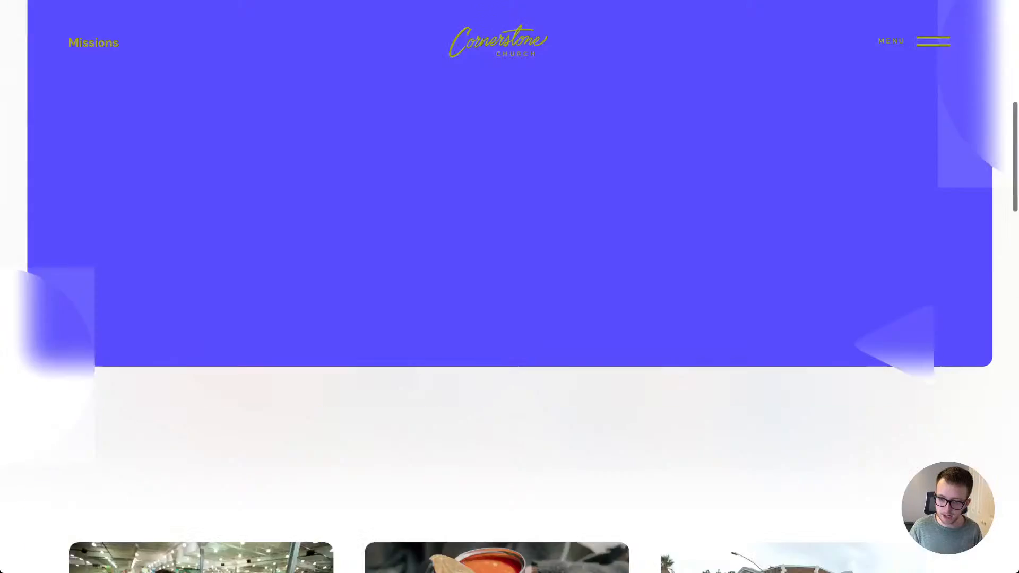
pyautogui.scroll(7, 509, 287)
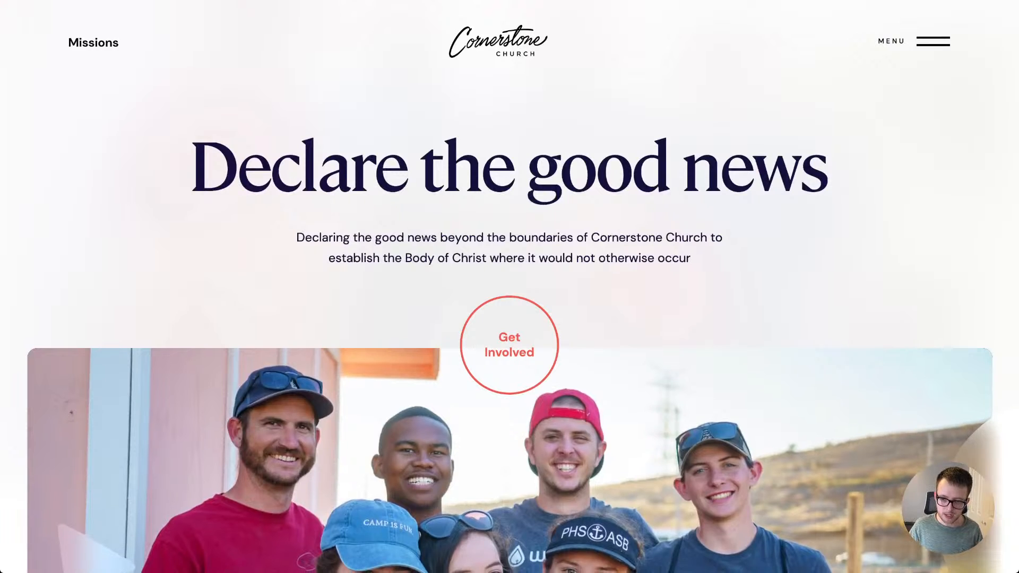
# Step: Check the hover effect on the live menu's small links such as Cornerstone Church, close the menu and return to the Webflow Designer
pyautogui.click(933, 42)
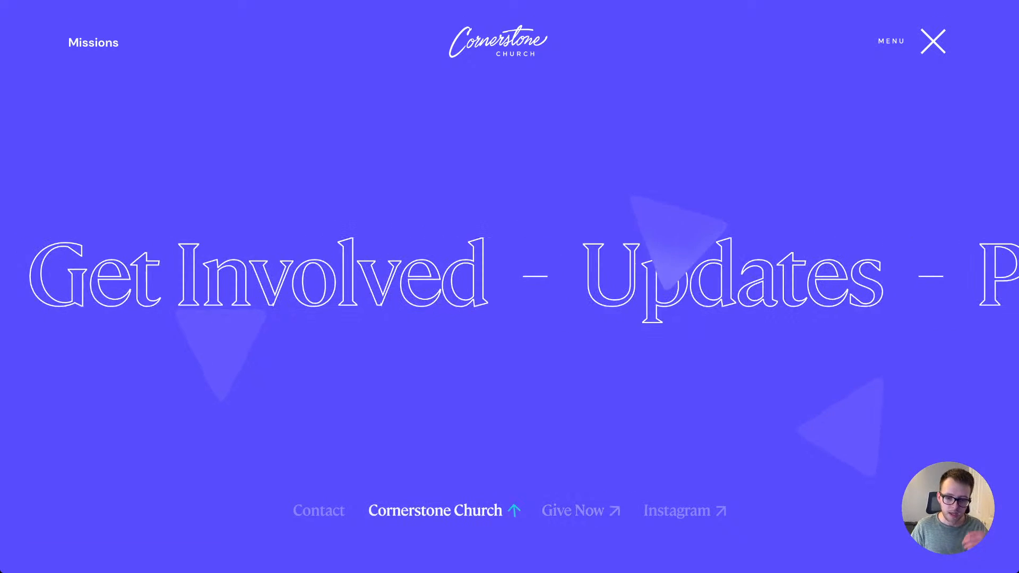
pyautogui.click(932, 41)
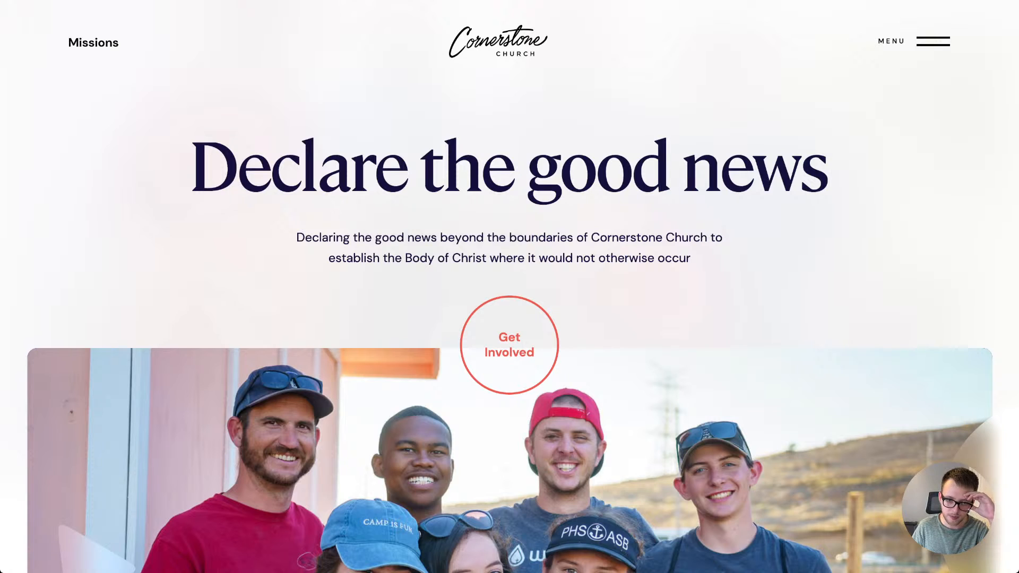
pyautogui.hotkey('ctrl', 'shift', 'Tab')
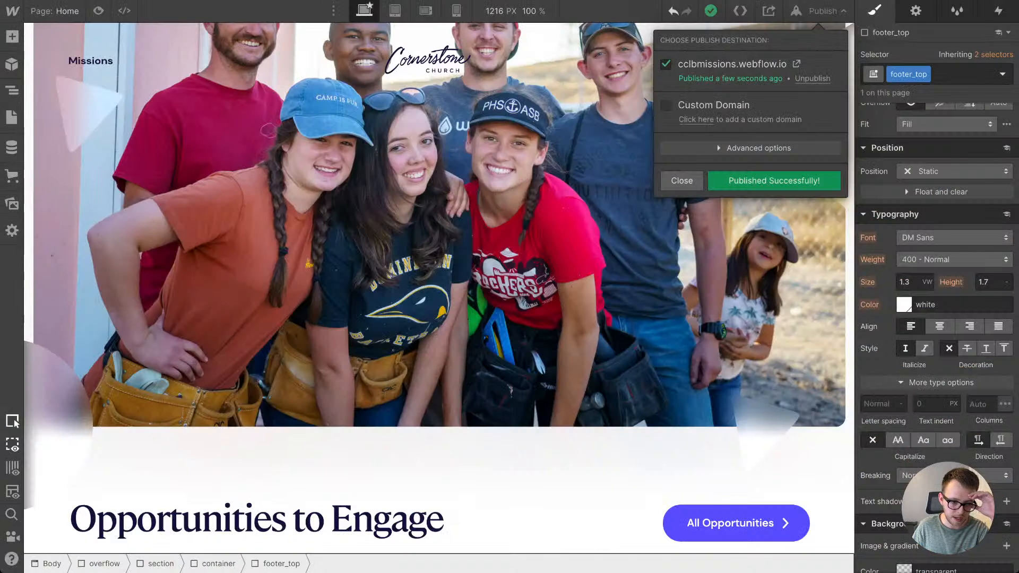
# Step: Start a new CMS collection named General Info
pyautogui.click(12, 91)
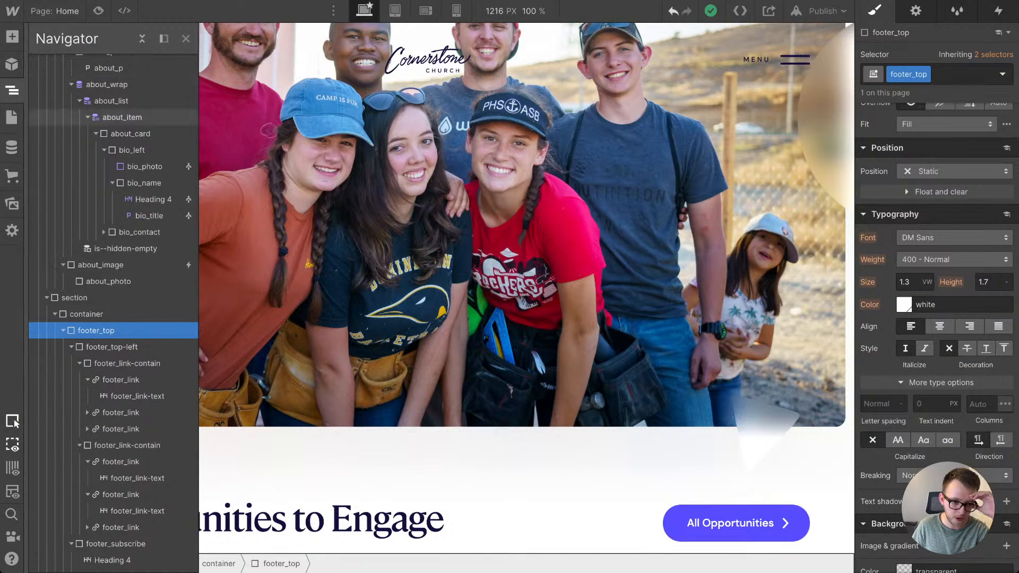
pyautogui.scroll(8, 111, 286)
pyautogui.scroll(8, 112, 285)
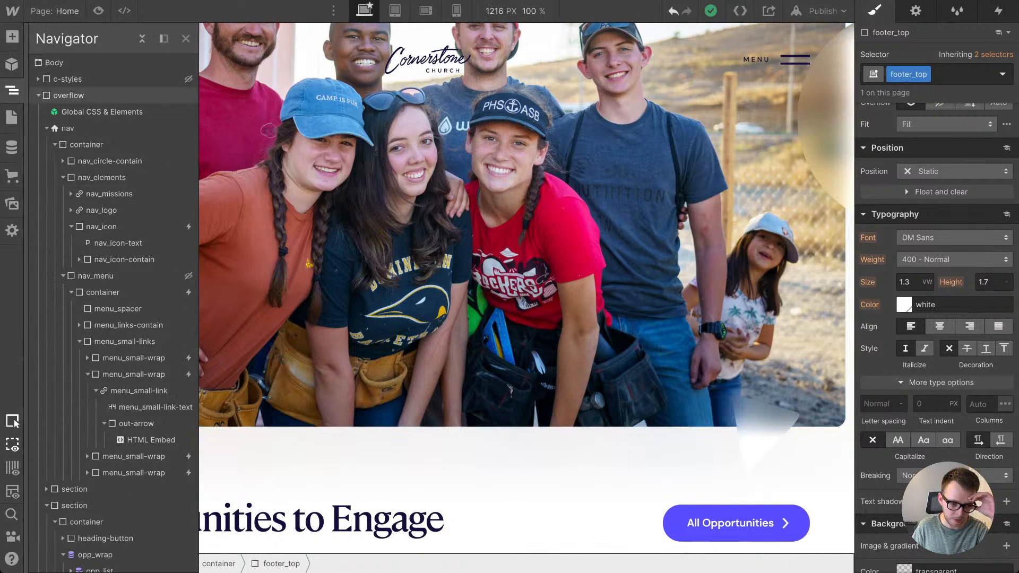
pyautogui.click(11, 147)
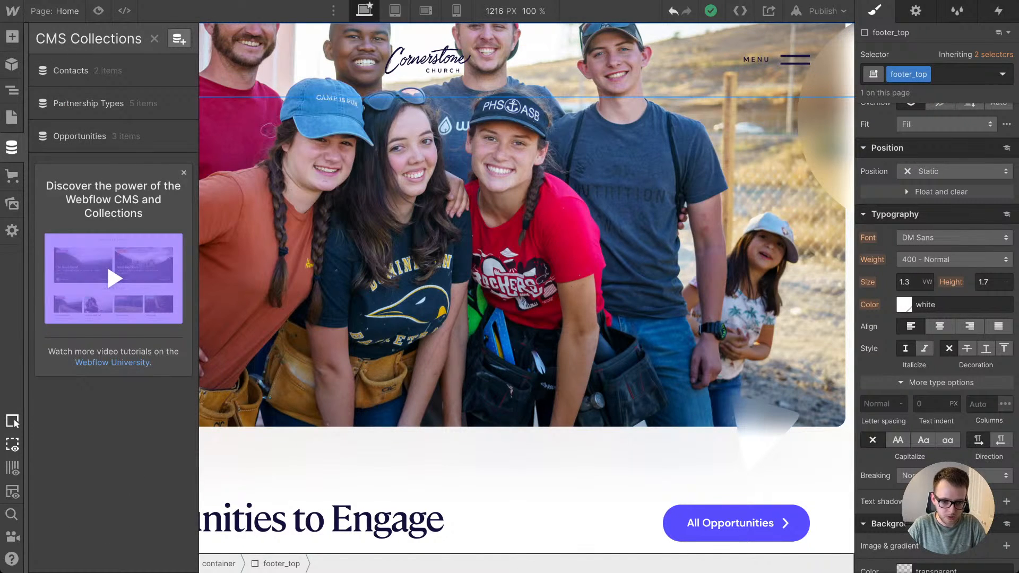
pyautogui.click(179, 39)
pyautogui.write('General')
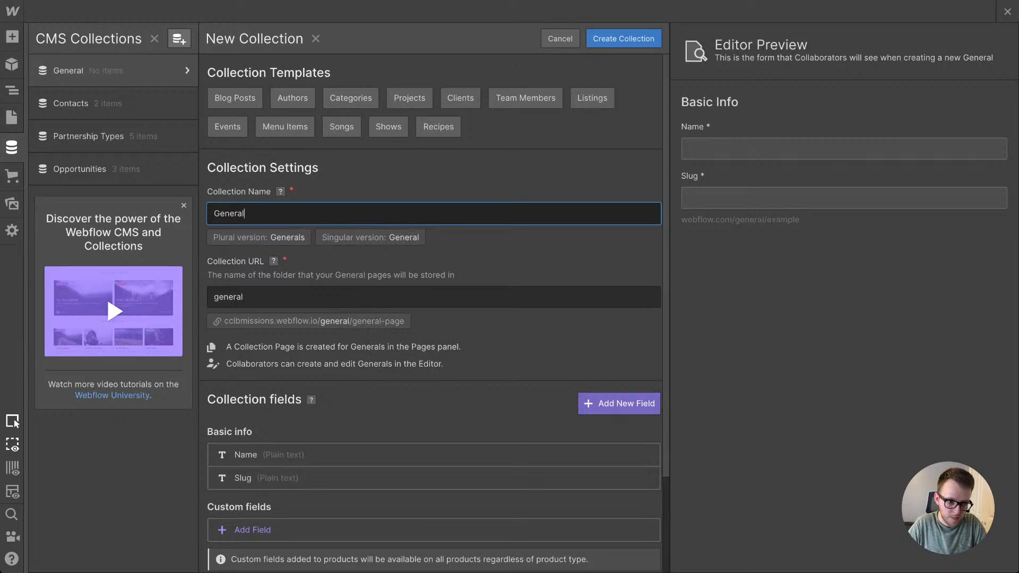
pyautogui.write(' Info')
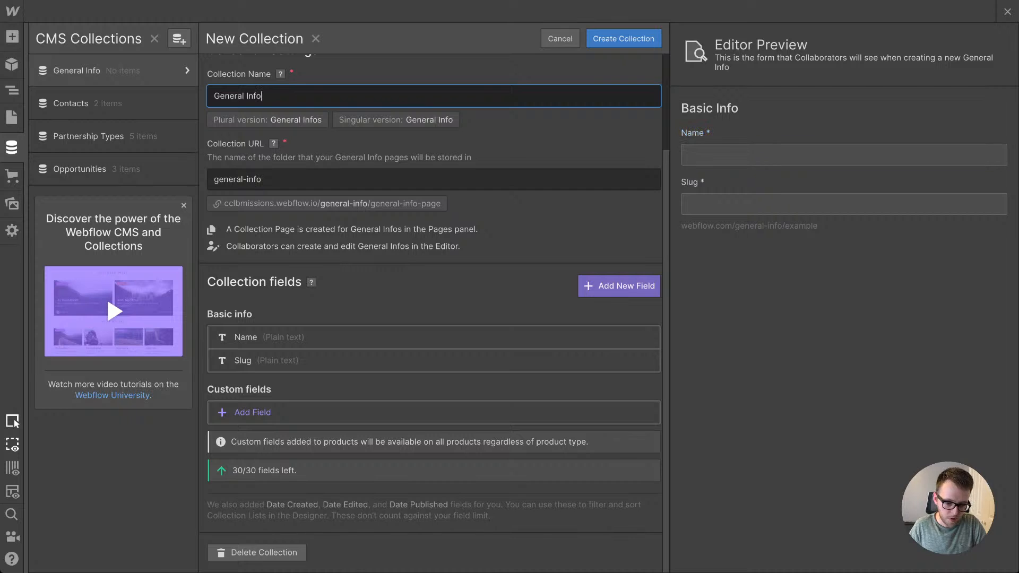
# Step: Add a required Link field labelled Instagram URL to the General Info collection
pyautogui.click(322, 410)
pyautogui.scroll(-4, 323, 410)
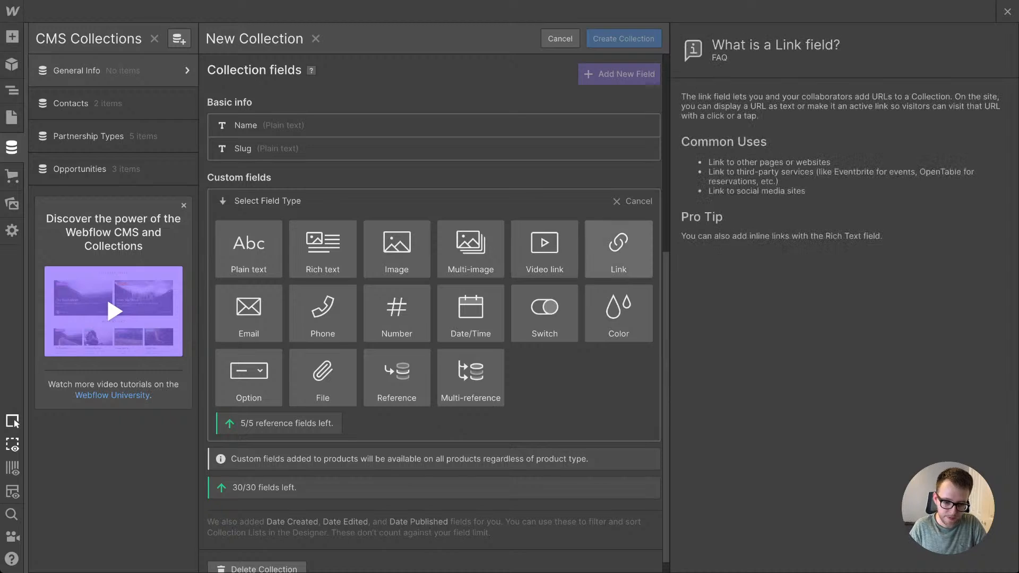
pyautogui.click(618, 248)
pyautogui.write('Instagram URL')
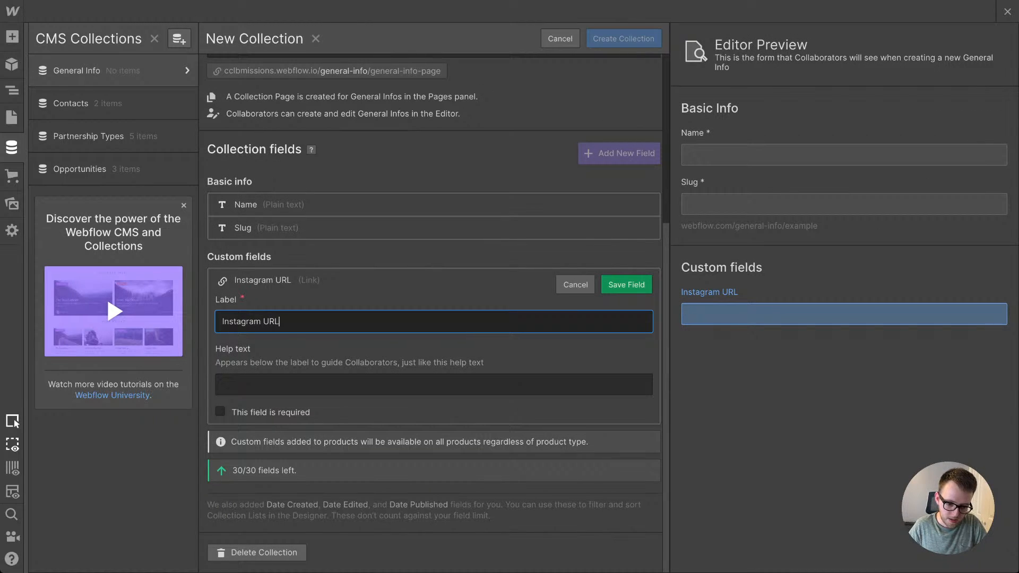
pyautogui.press('Tab')
pyautogui.press('Tab')
pyautogui.click(220, 412)
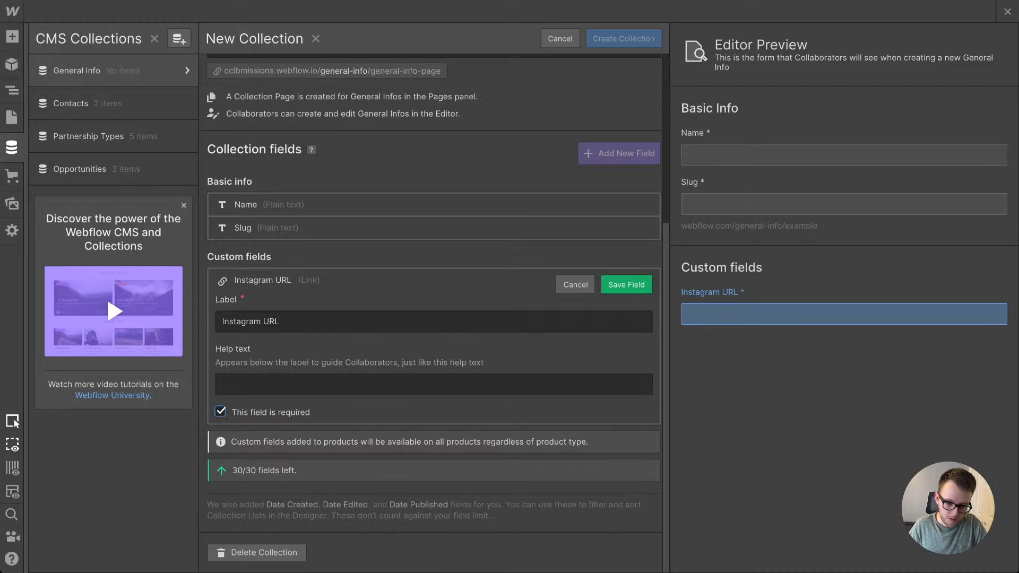
pyautogui.click(627, 285)
# Step: Add a Link field labelled Give URL to the General Info collection and save the field
pyautogui.click(434, 412)
pyautogui.scroll(-4, 434, 412)
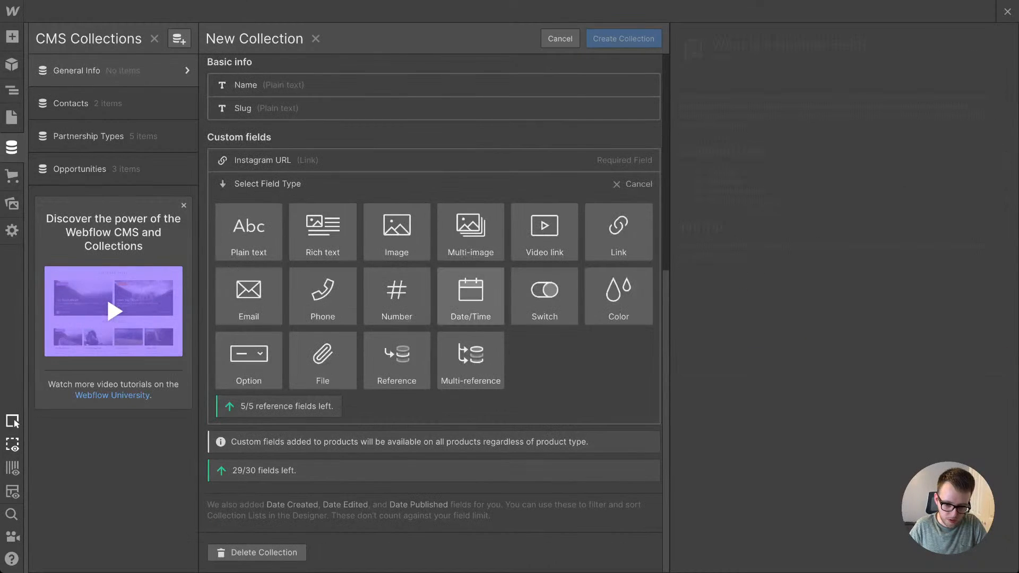
pyautogui.click(619, 235)
pyautogui.write('Give Up')
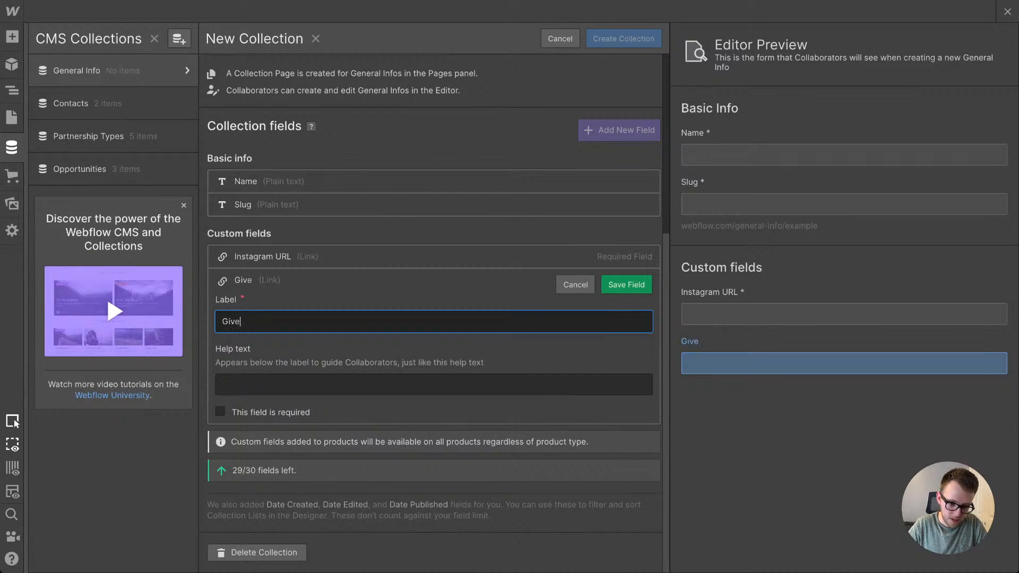
pyautogui.press('BackSpace')
pyautogui.write('RL')
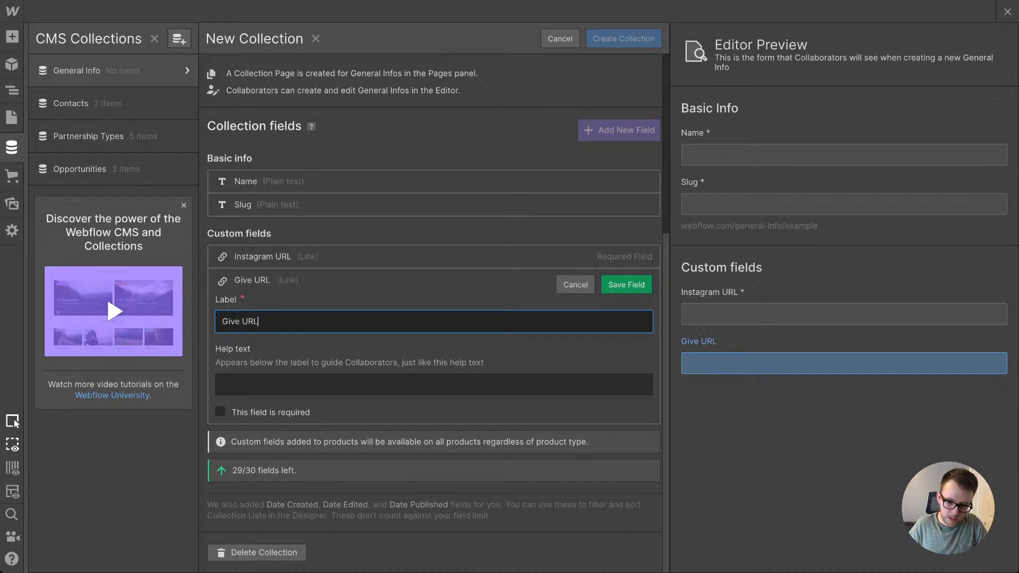
pyautogui.press('Return')
# Step: Add a required Link field labelled Cornerstone Home URL and create the General Info collection
pyautogui.click(253, 412)
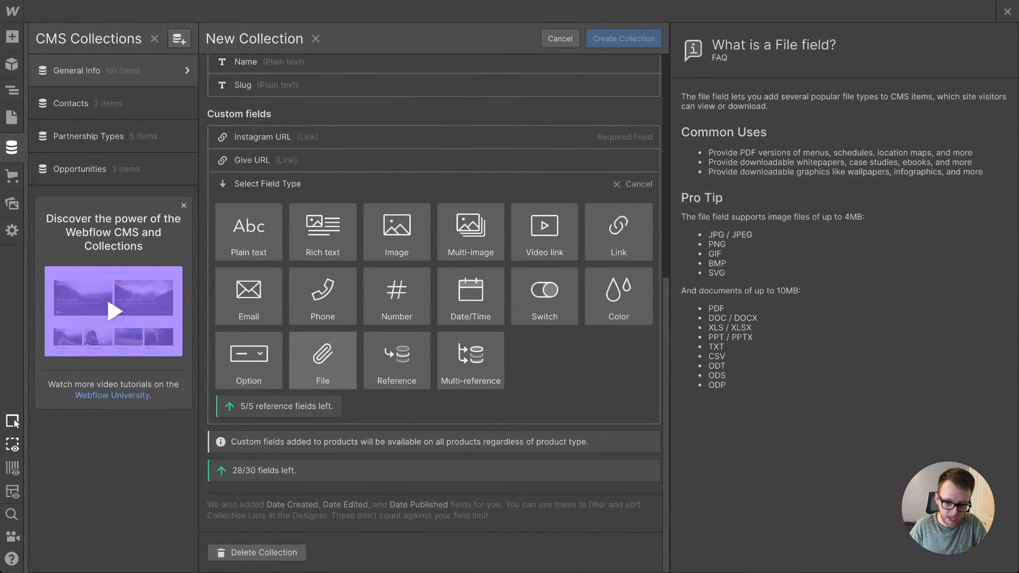
pyautogui.click(618, 232)
pyautogui.write('C')
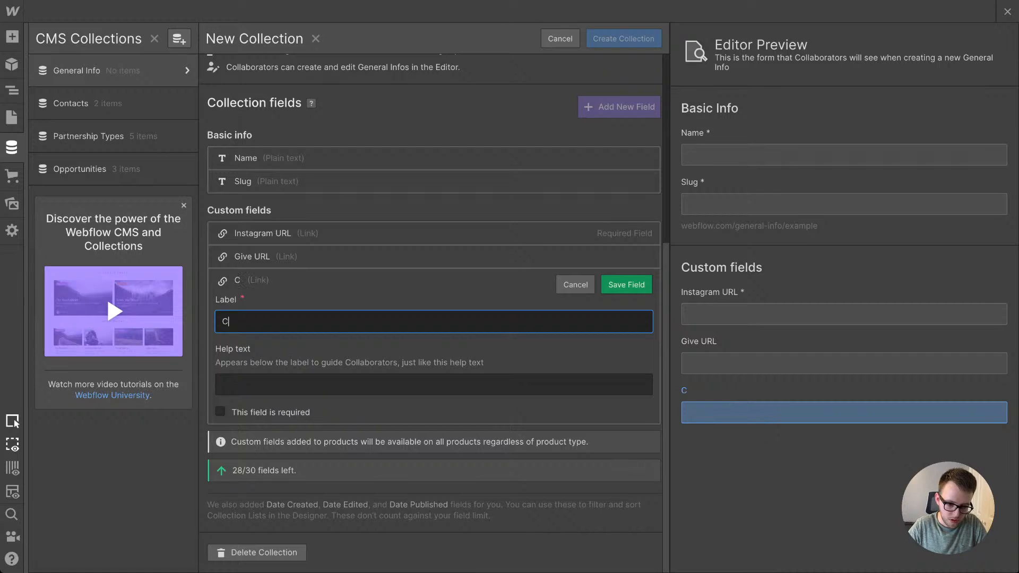
pyautogui.write('ornerstone ')
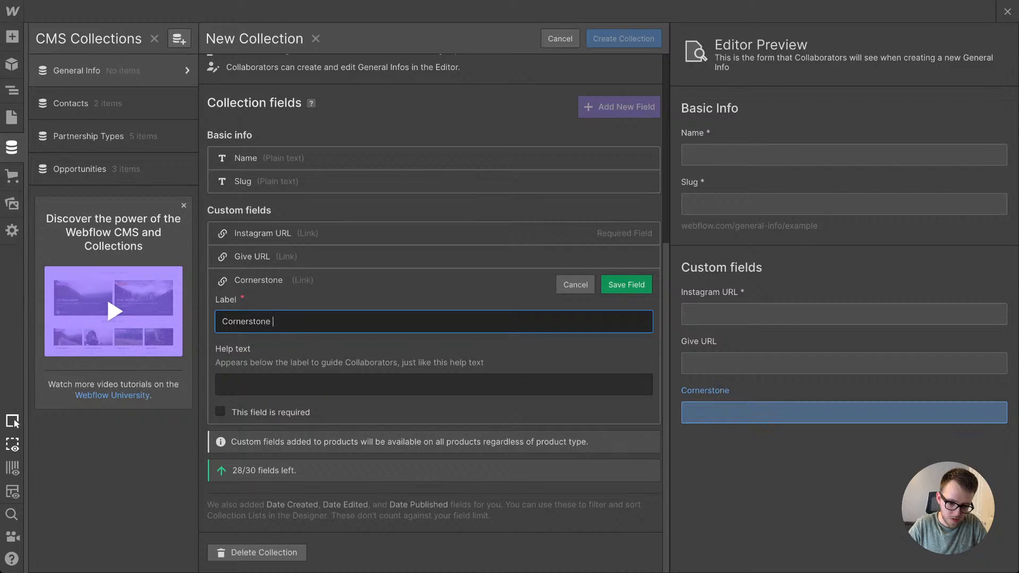
pyautogui.write('Home URL')
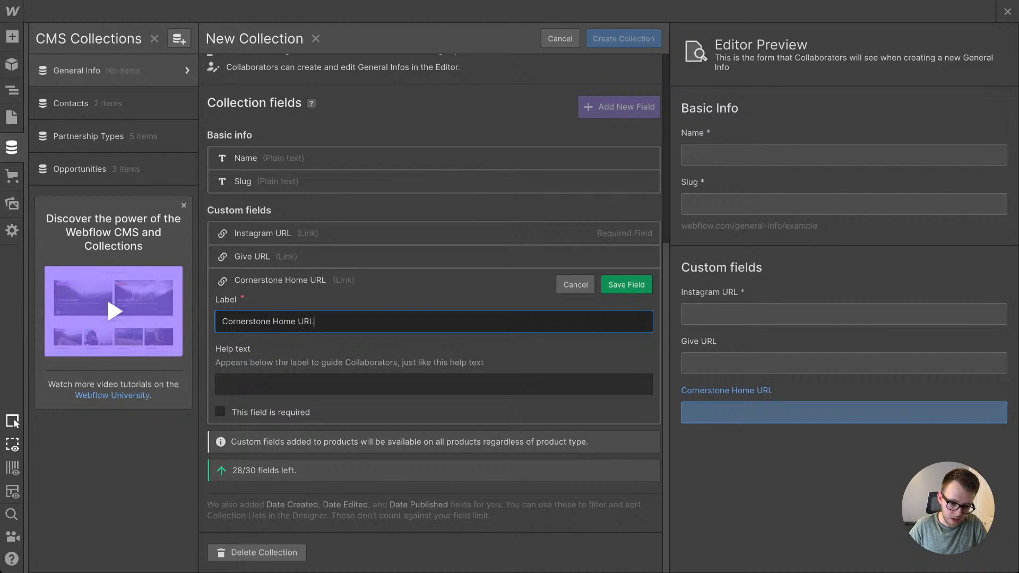
pyautogui.click(220, 412)
pyautogui.click(626, 285)
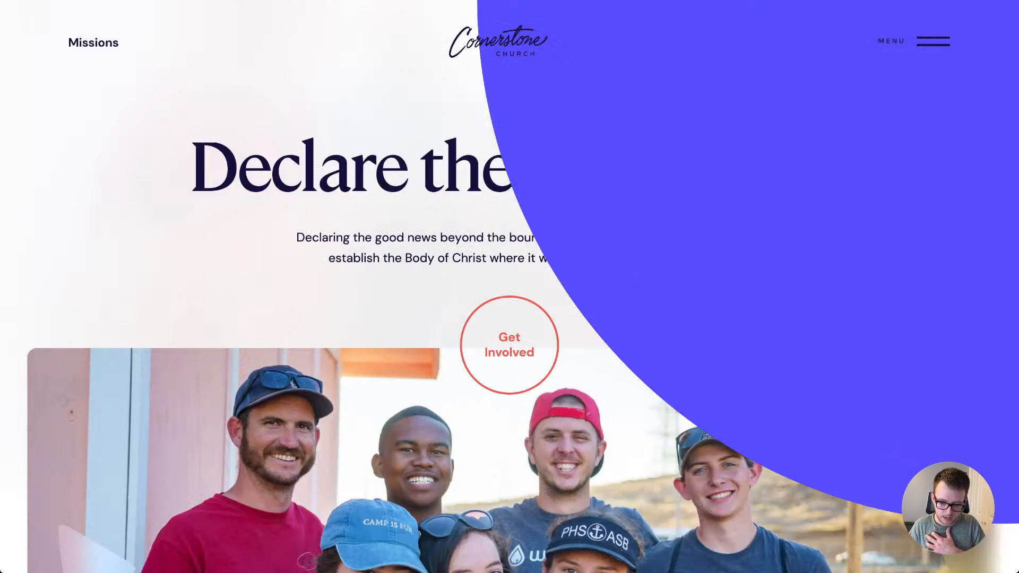
pyautogui.scroll(-20, 509, 287)
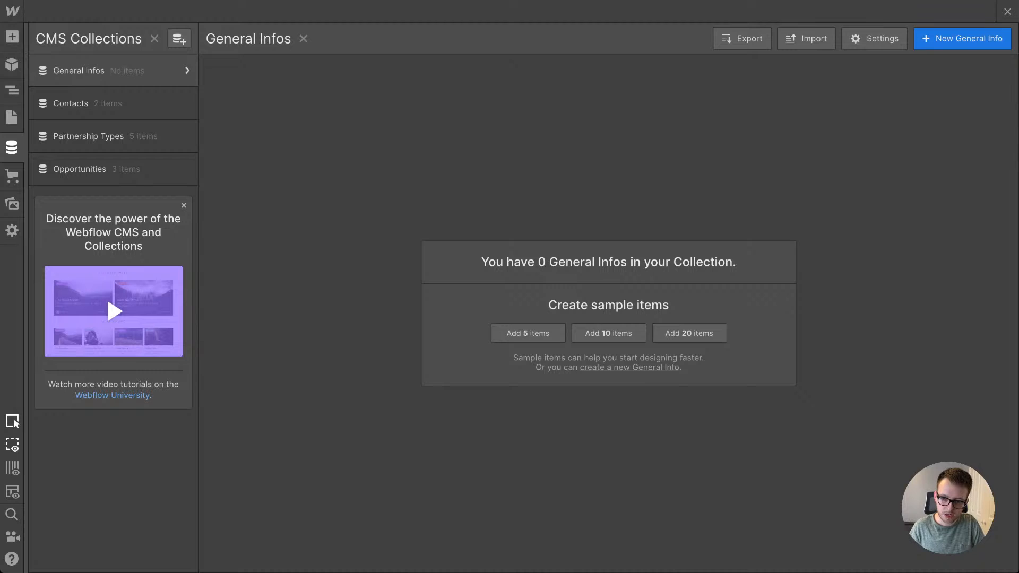
pyautogui.click(962, 38)
pyautogui.write('General Info')
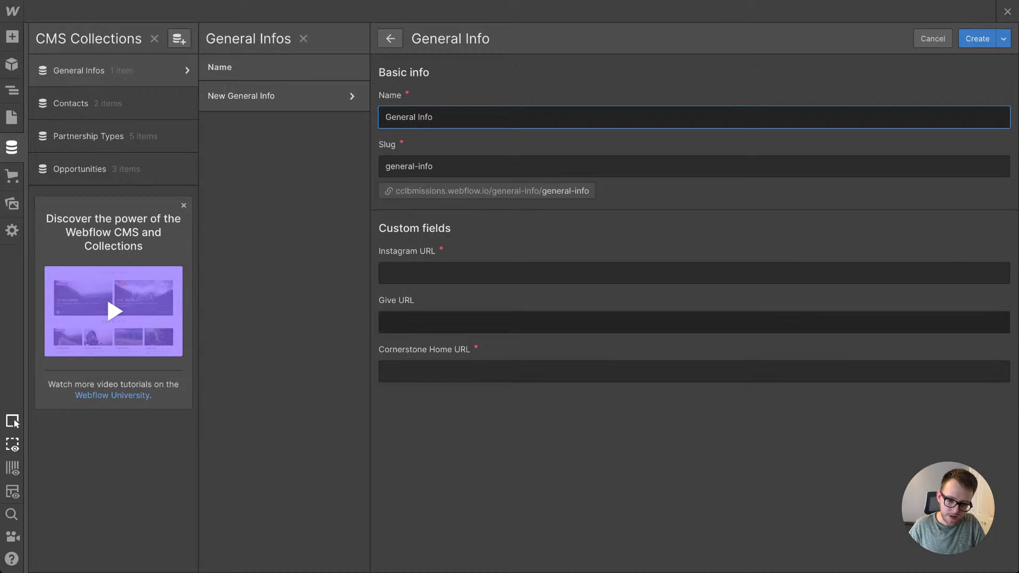
pyautogui.click(694, 322)
pyautogui.write('https://pushpay.com/g/cornerstonelongbeach?r=one')
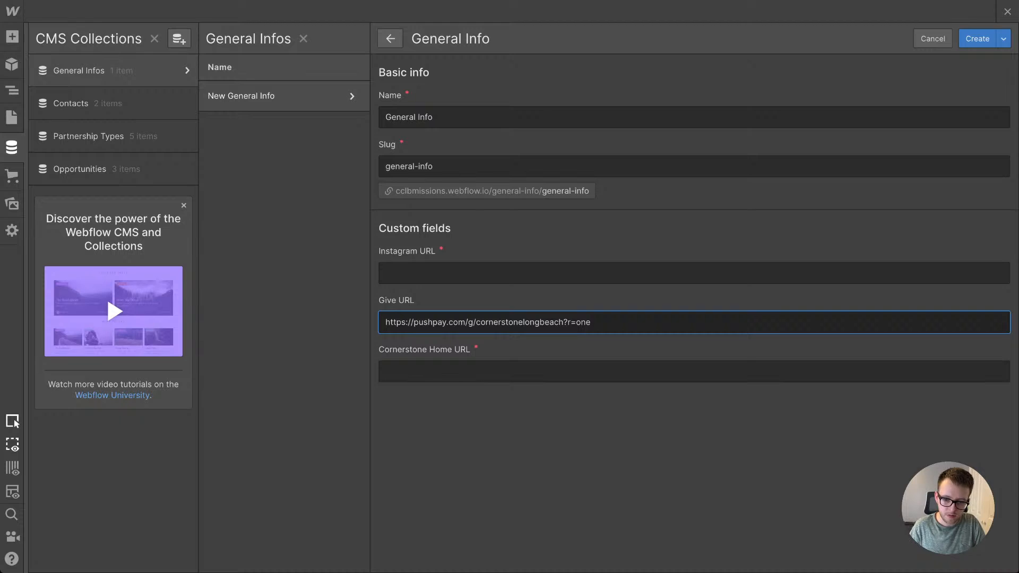
pyautogui.hotkey('ctrl', 'Tab')
pyautogui.hotkey('ctrl', 'Tab')
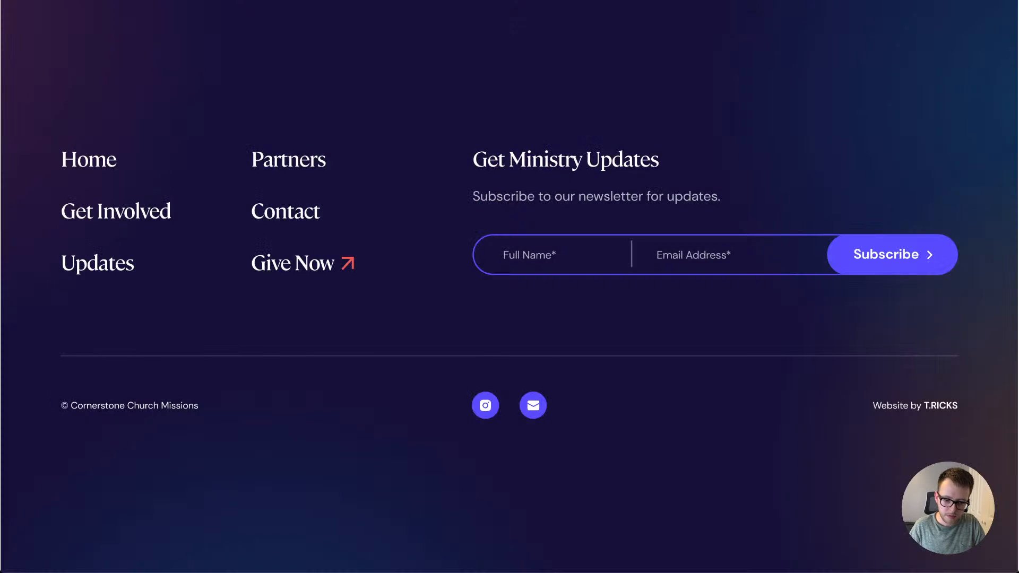
pyautogui.hotkey('ctrl', 'Tab')
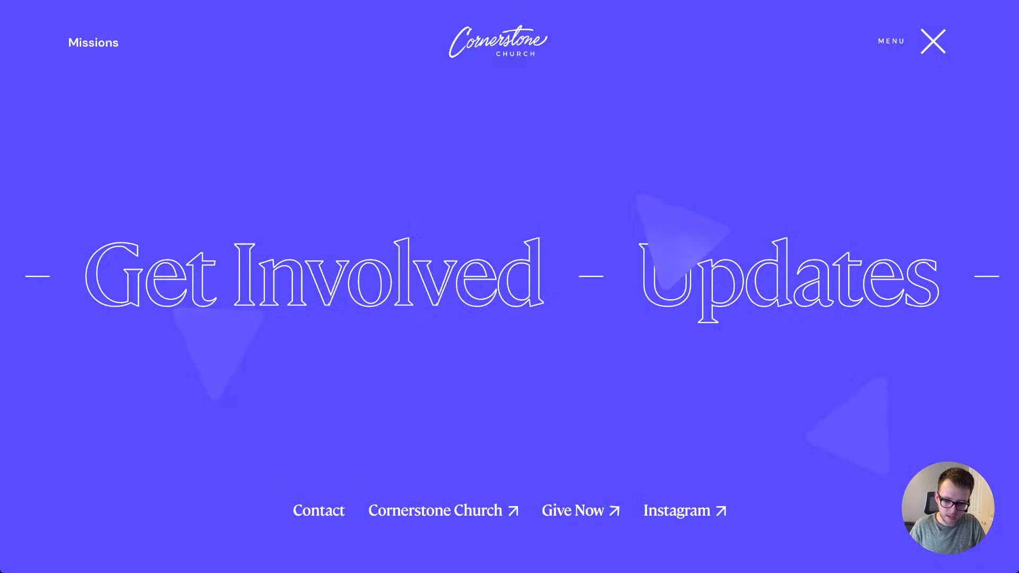
pyautogui.click(680, 510)
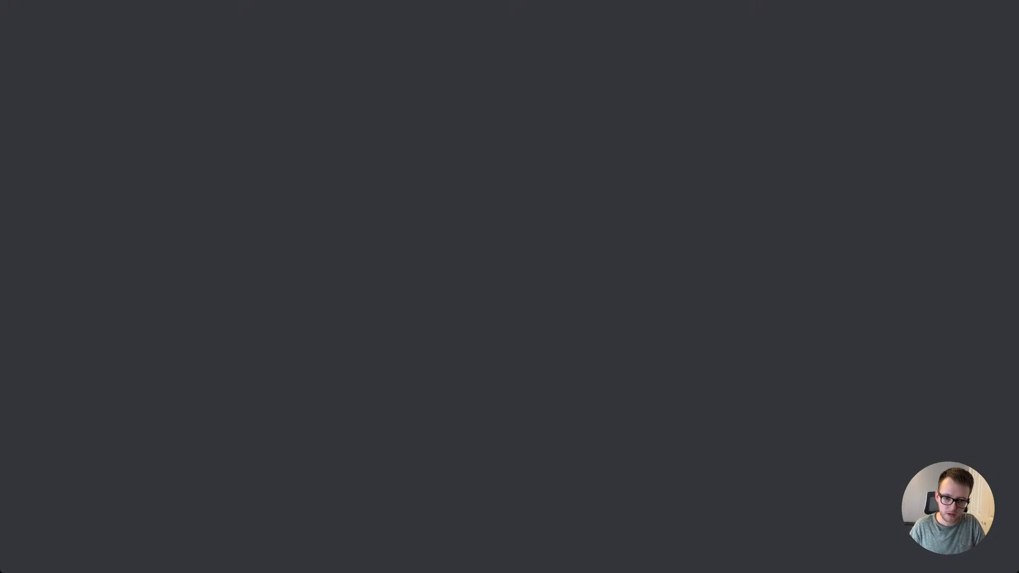
pyautogui.hotkey('ctrl', 'shift', 'Tab')
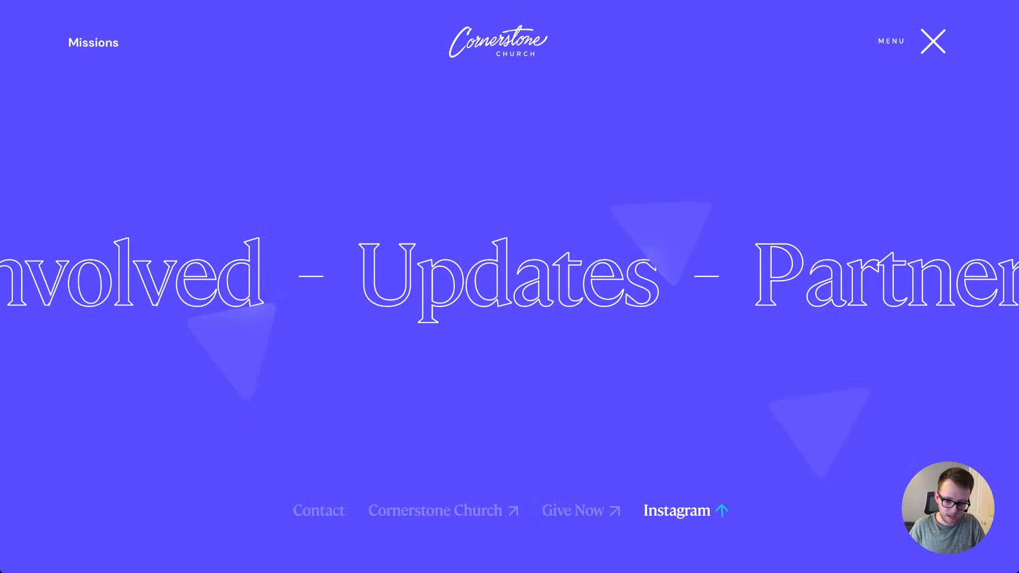
pyautogui.hotkey('ctrl', 'shift', 'Tab')
pyautogui.click(531, 272)
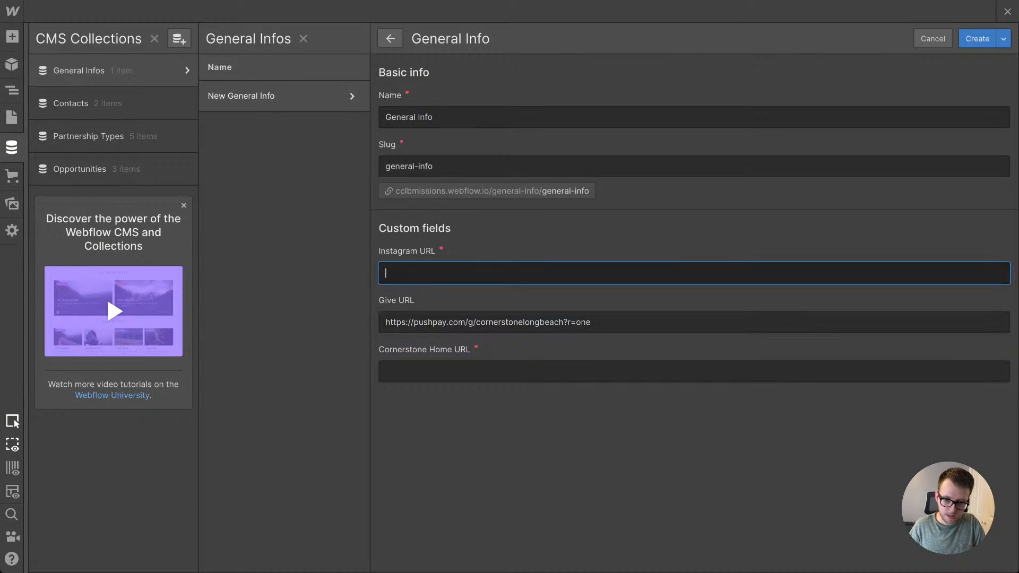
pyautogui.write('https://www.instagram.com/cclbmissions/')
# Step: Copy the Cornerstone Church website's address into the item's Cornerstone Home URL and create the item
pyautogui.hotkey('ctrl', 'Tab')
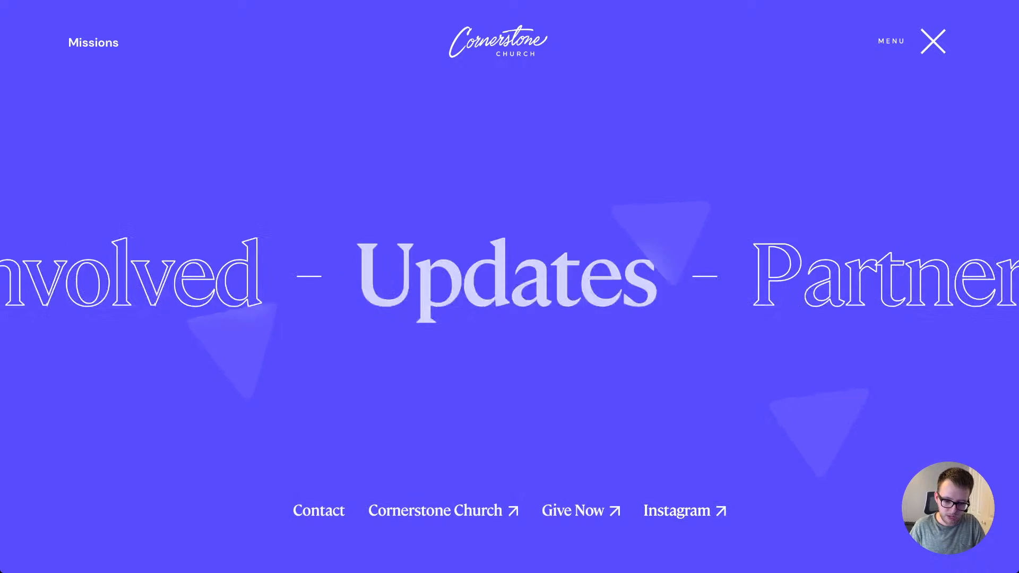
pyautogui.hotkey('ctrl', 'Tab')
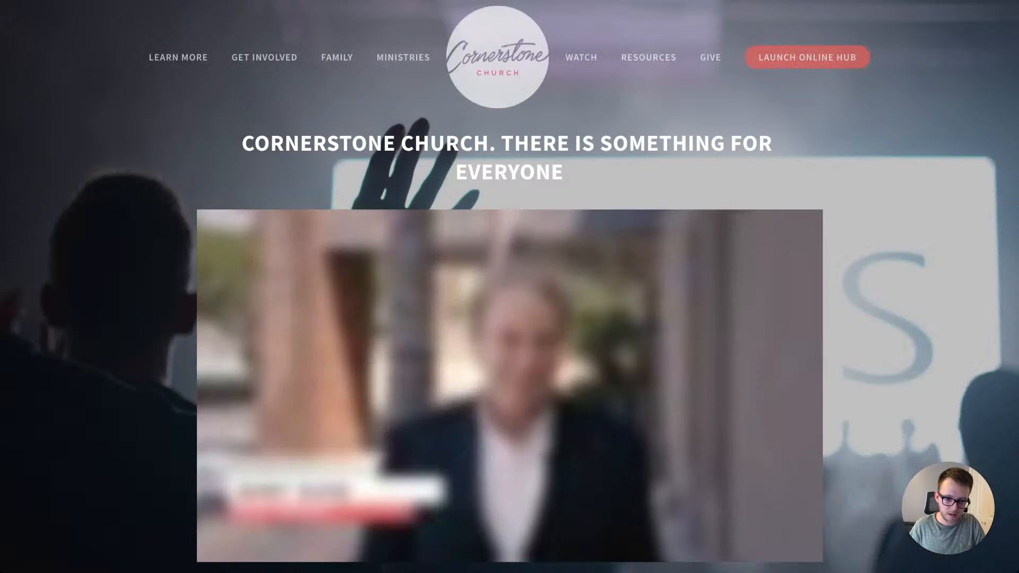
pyautogui.hotkey('ctrl', 'Tab')
pyautogui.click(584, 371)
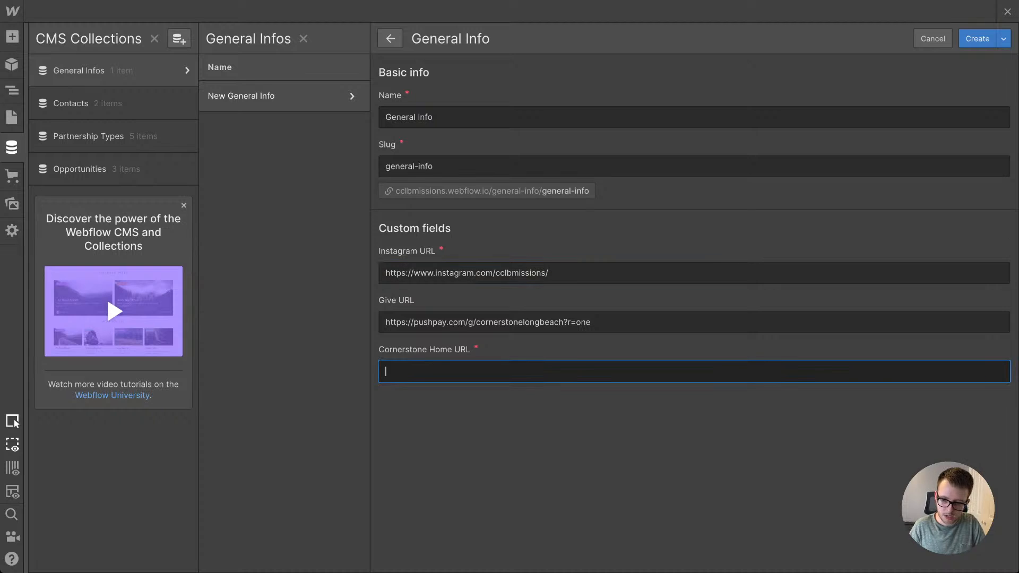
pyautogui.write('https://www.cclb.org/')
pyautogui.click(978, 38)
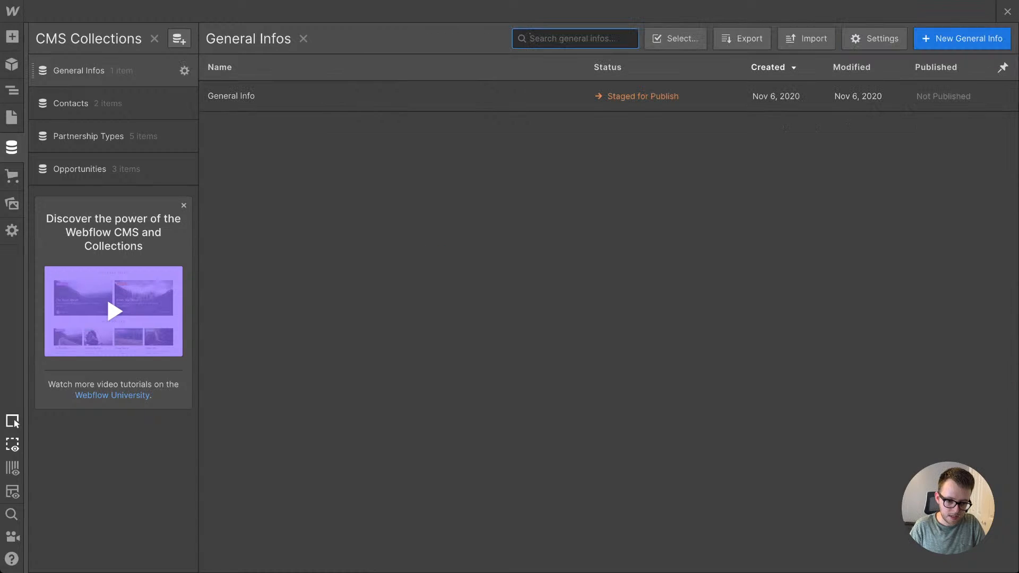
# Step: Make the Give URL field required in the General Info collection settings and save the collection
pyautogui.click(184, 70)
pyautogui.scroll(-2, 435, 394)
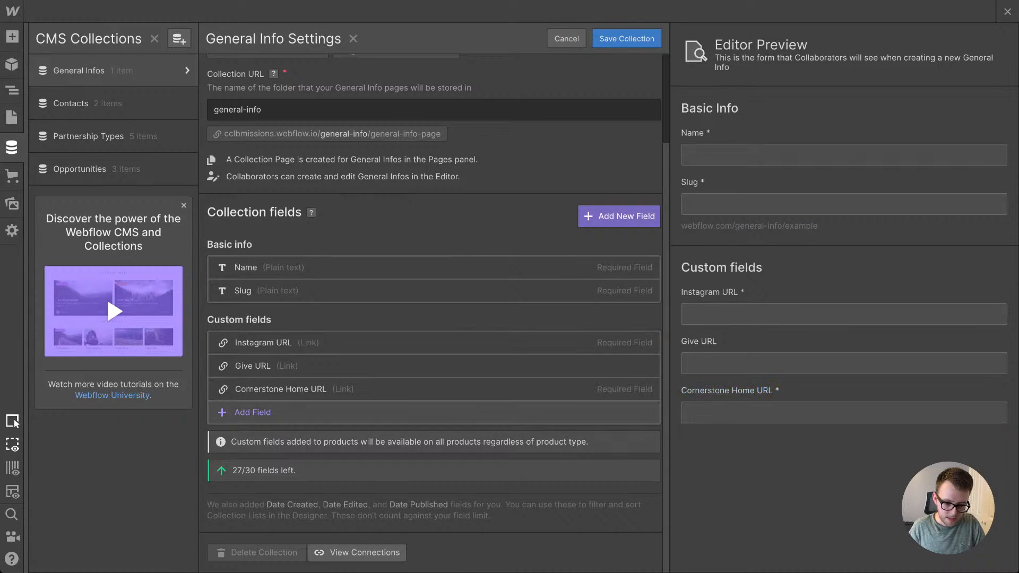
pyautogui.click(435, 367)
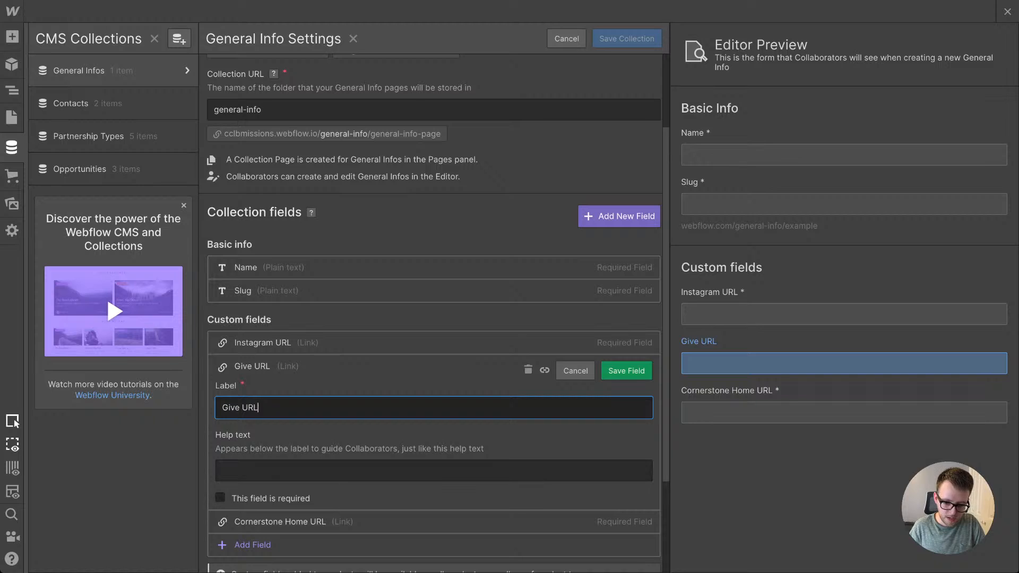
pyautogui.click(219, 498)
pyautogui.click(626, 371)
pyautogui.click(626, 38)
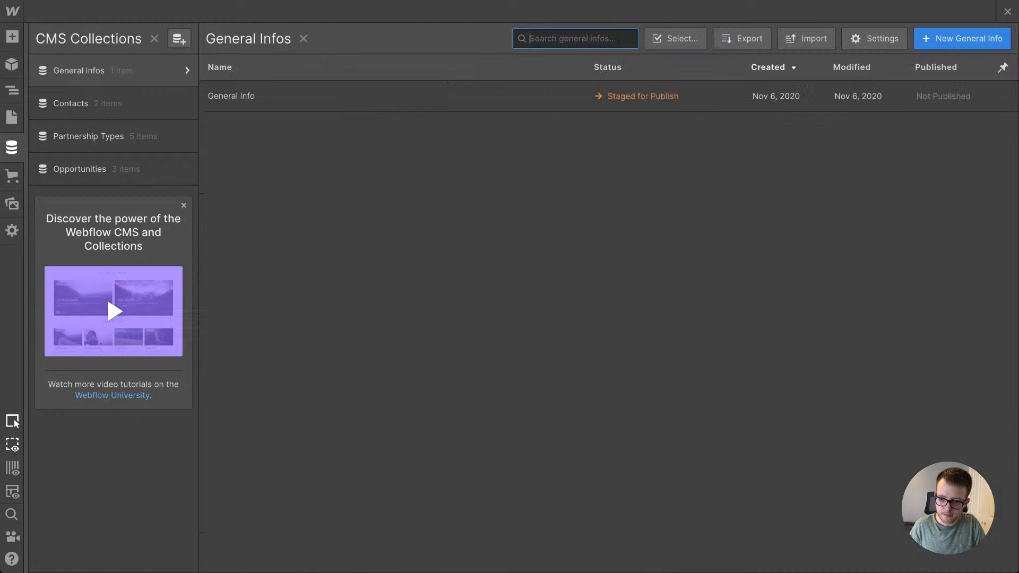
# Step: Add a Collection List at the start of the home page's footer container and connect it to General Infos
pyautogui.click(1007, 12)
pyautogui.scroll(-2, 531, 238)
pyautogui.scroll(-5, 440, 286)
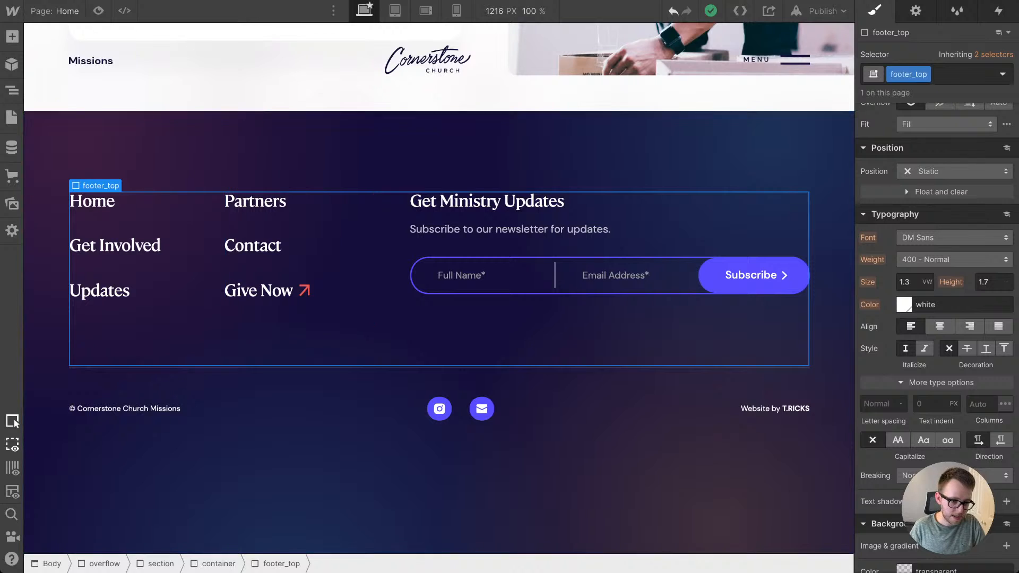
pyautogui.click(340, 154)
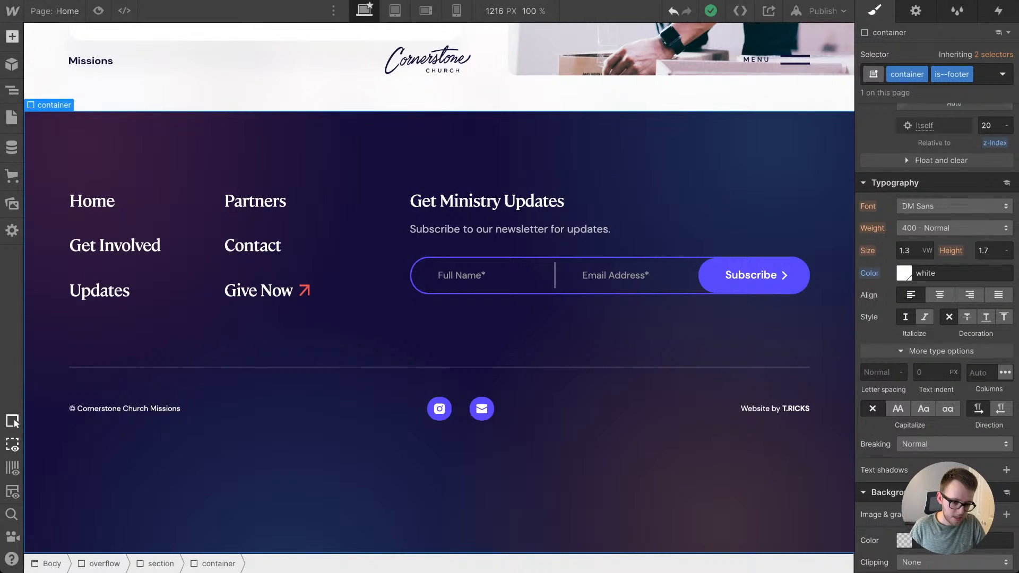
pyautogui.press('a')
pyautogui.moveTo(57, 236); pyautogui.dragTo(243, 177)
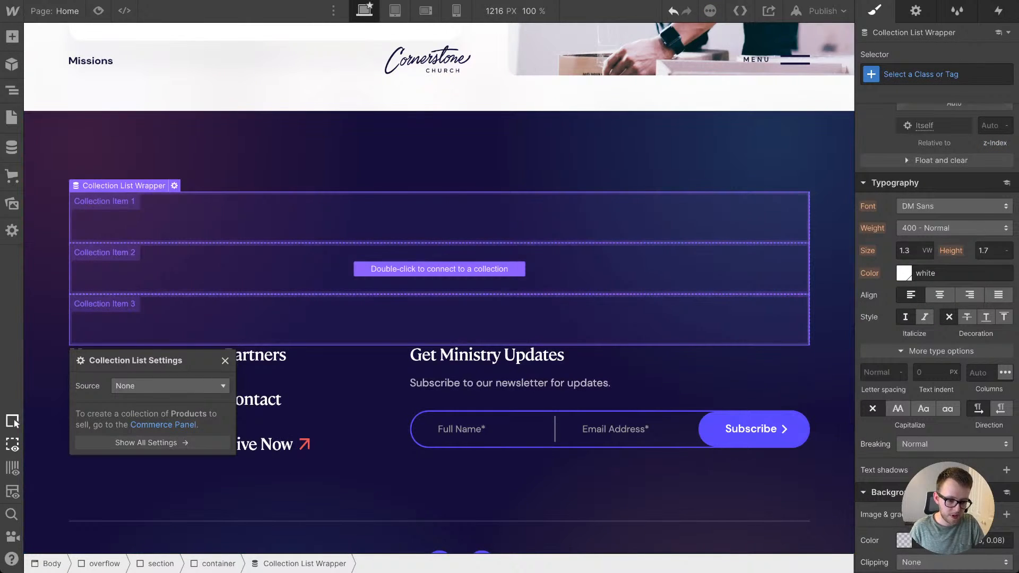
pyautogui.click(170, 386)
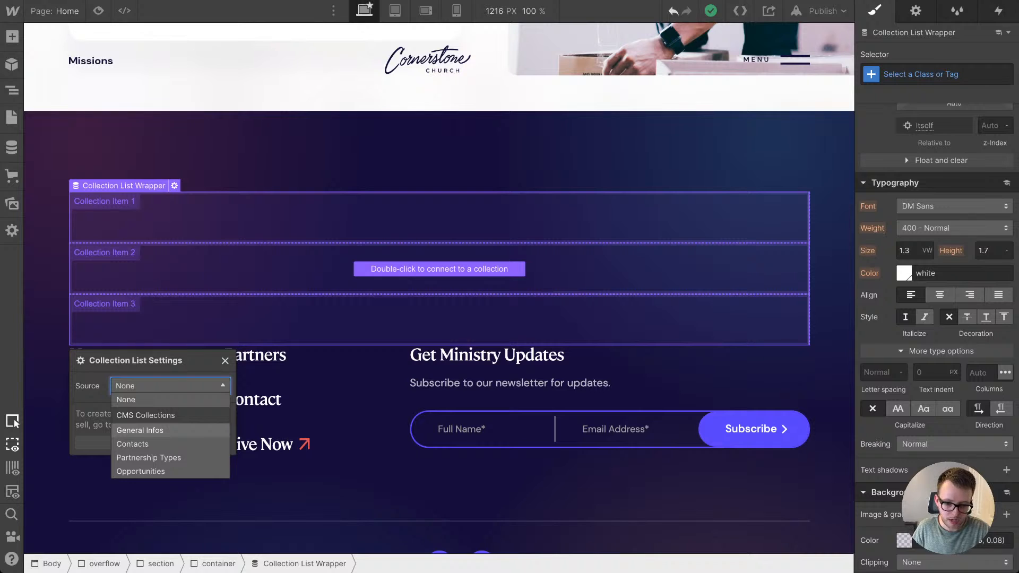
pyautogui.click(140, 430)
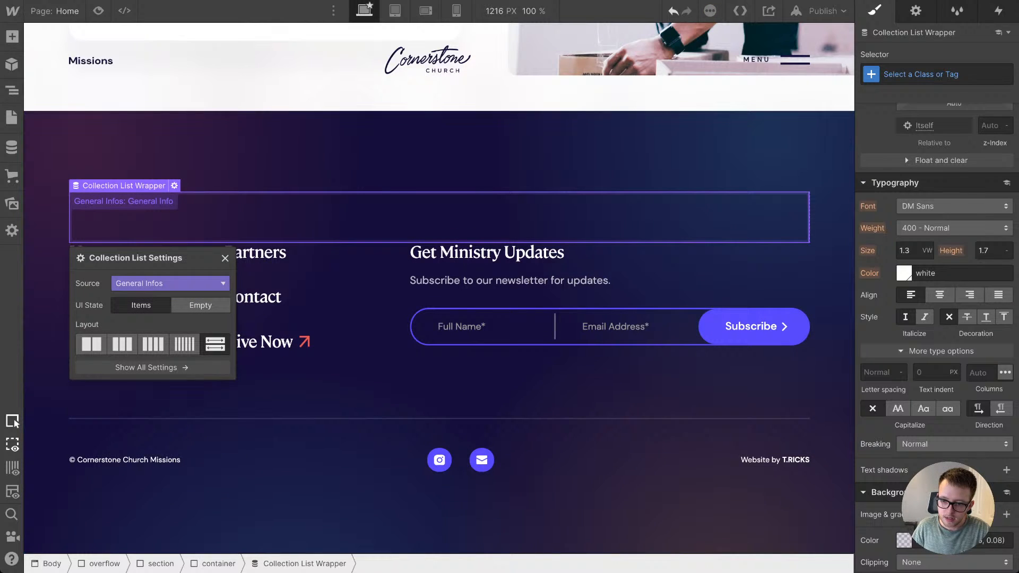
# Step: Limit the footer's Collection List to showing 1 item and reopen the General Infos collection
pyautogui.click(916, 10)
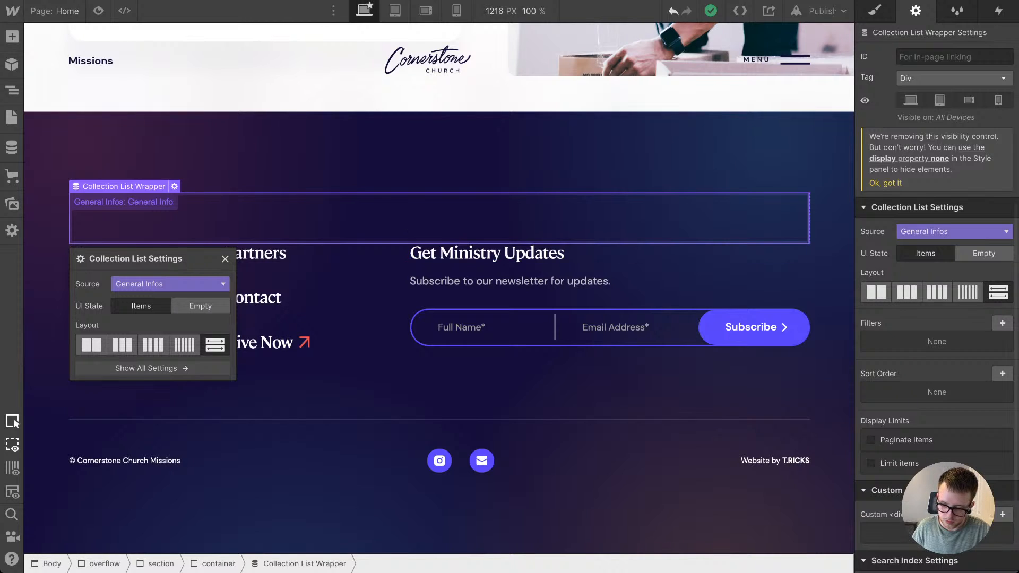
pyautogui.click(872, 463)
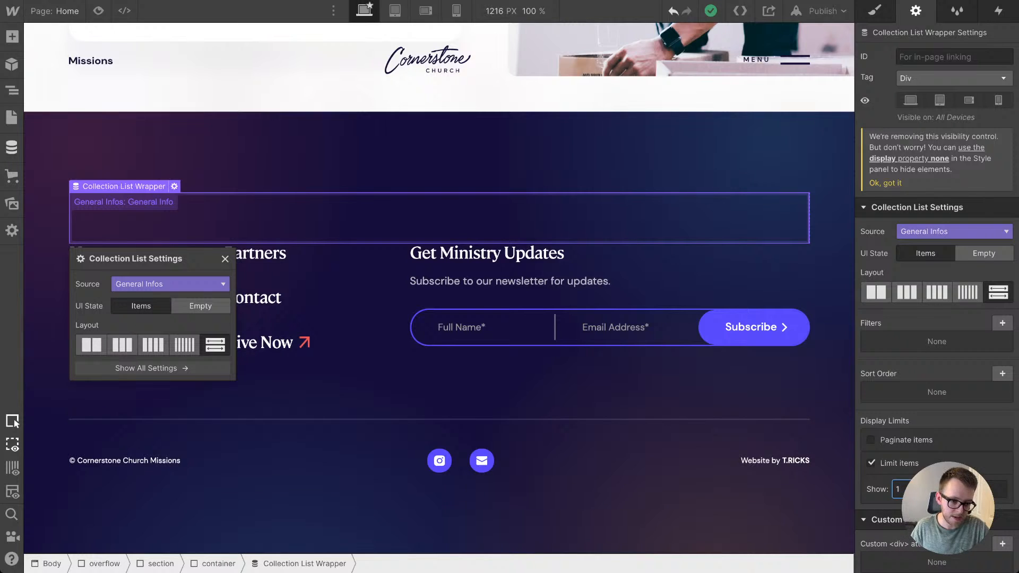
pyautogui.click(12, 148)
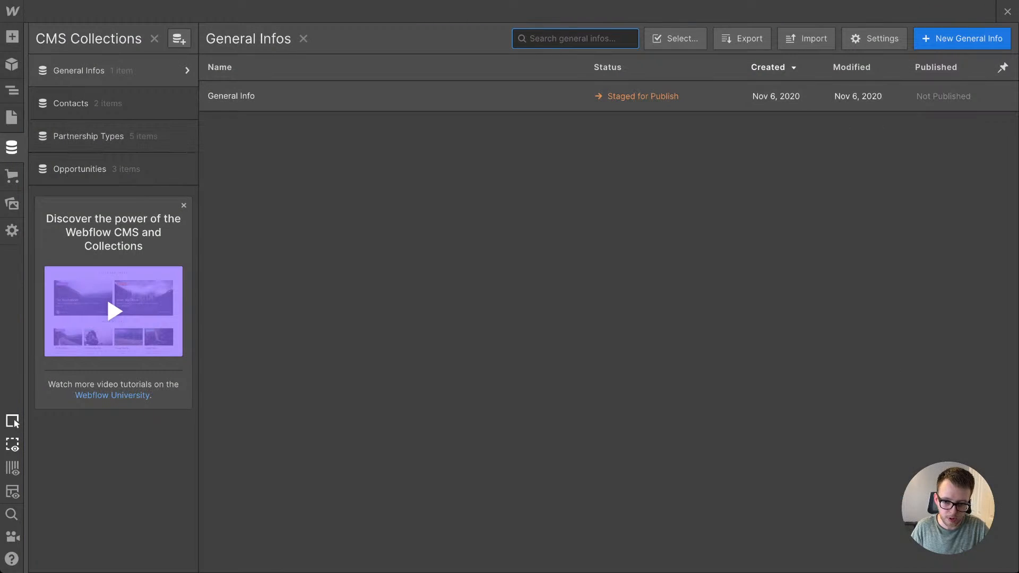
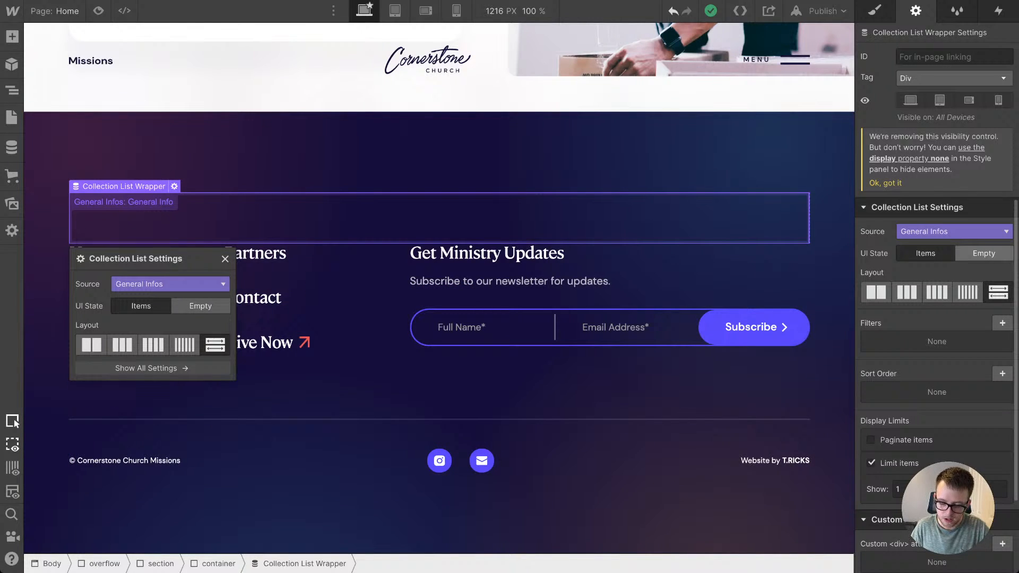
# Step: Show the footer Collection List's empty state and delete its "No items found." text block
pyautogui.click(984, 253)
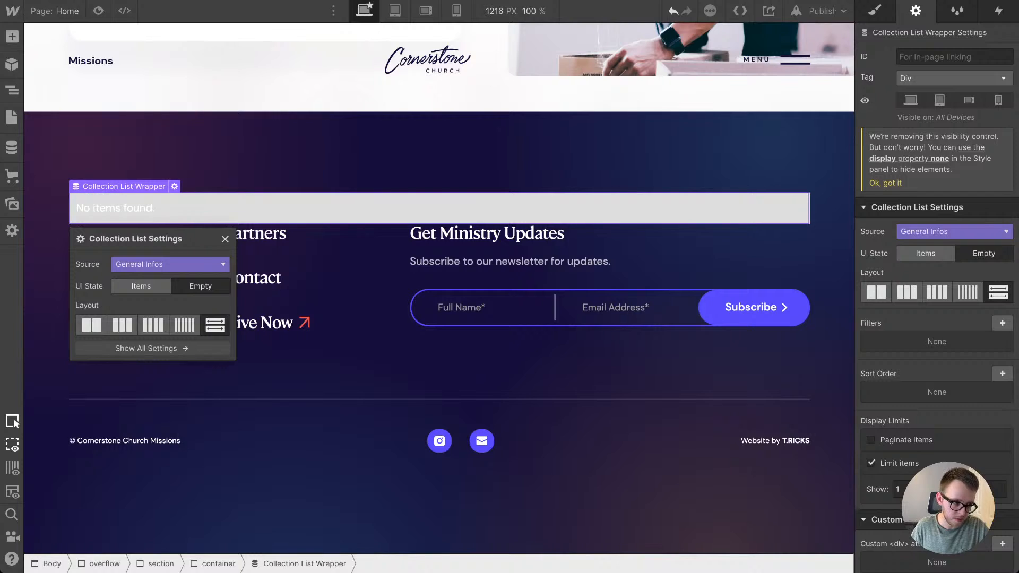
pyautogui.click(439, 208)
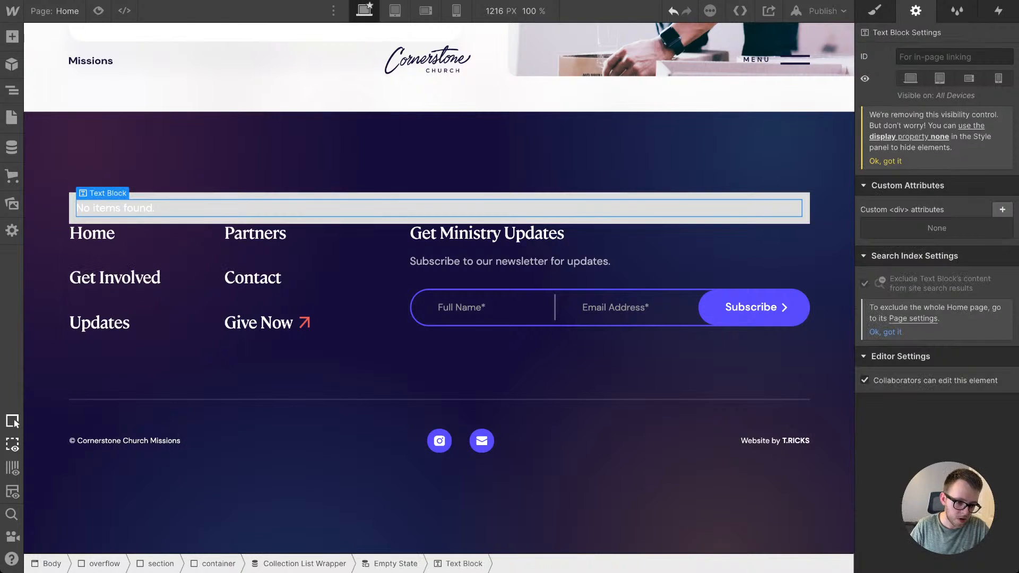
pyautogui.press('Delete')
# Step: Apply the existing is--hidden-empty class to the Empty State element and switch the list back to its items state
pyautogui.click(439, 220)
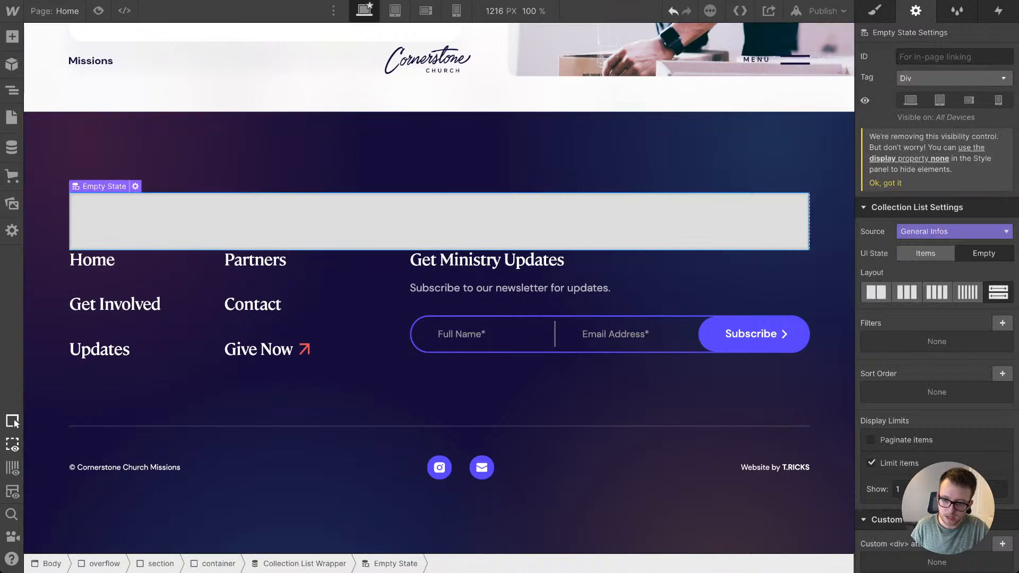
pyautogui.click(874, 11)
pyautogui.click(944, 74)
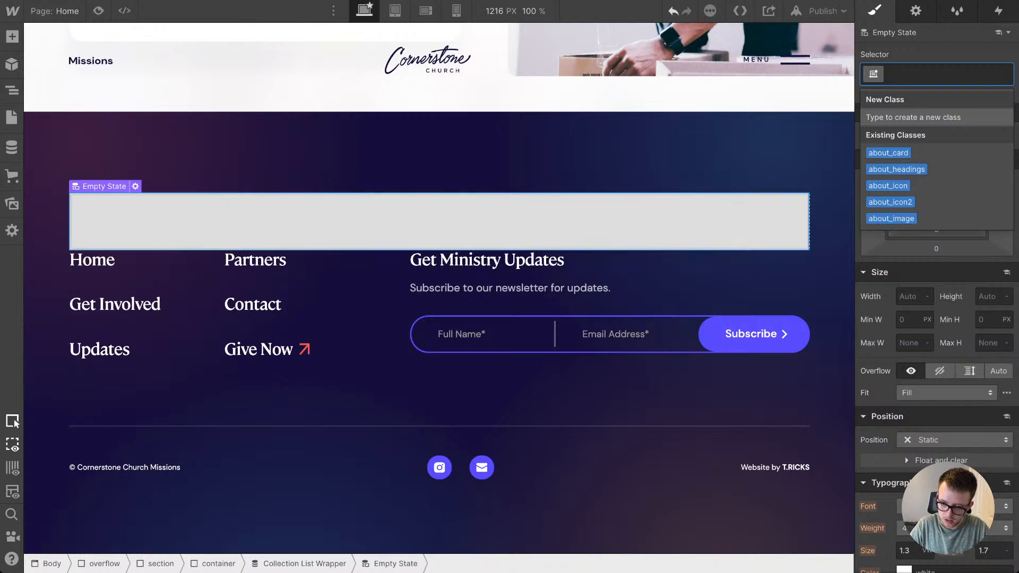
pyautogui.write('is--hidde')
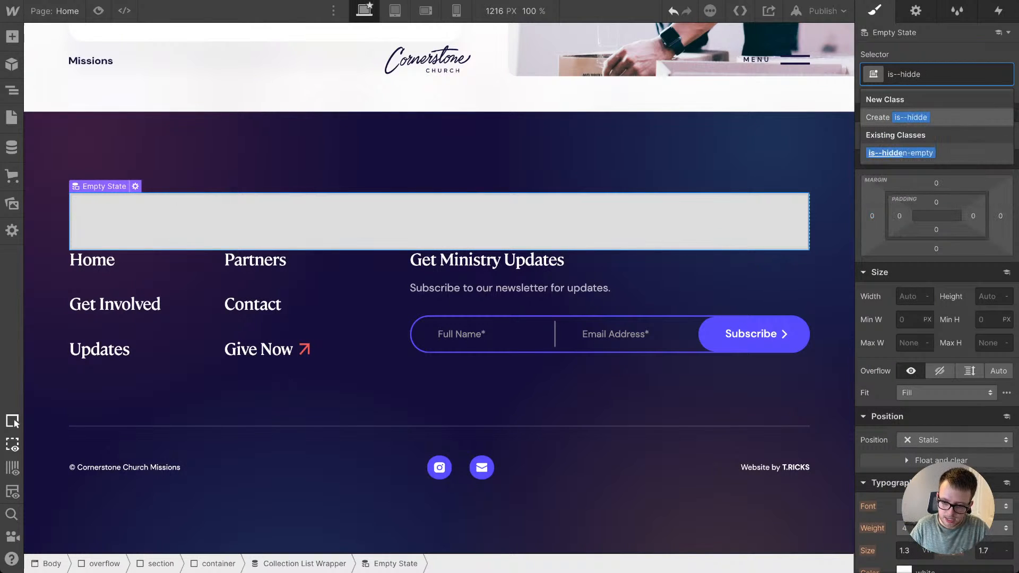
pyautogui.press('Down')
pyautogui.press('Return')
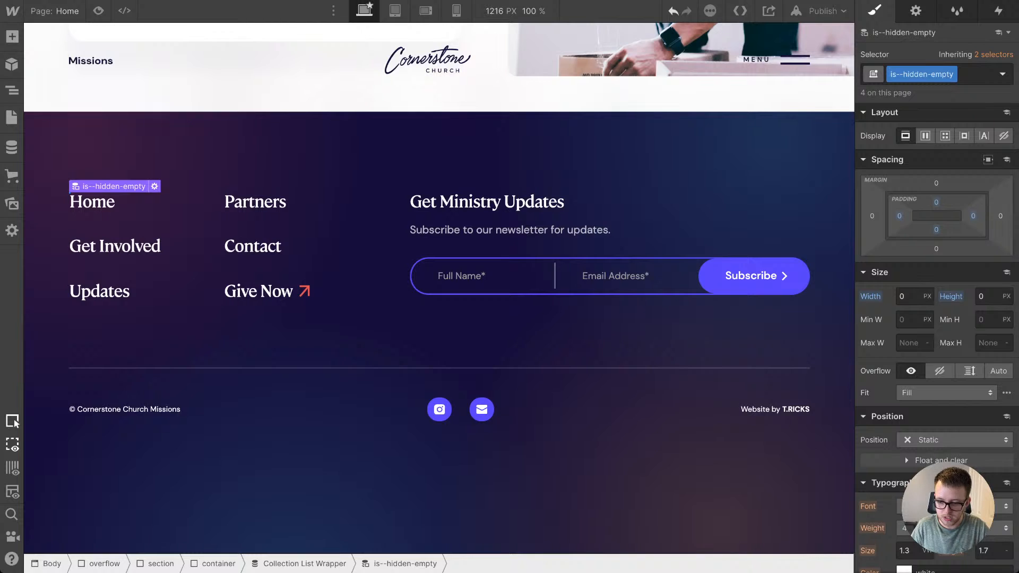
pyautogui.scroll(-7, 936, 286)
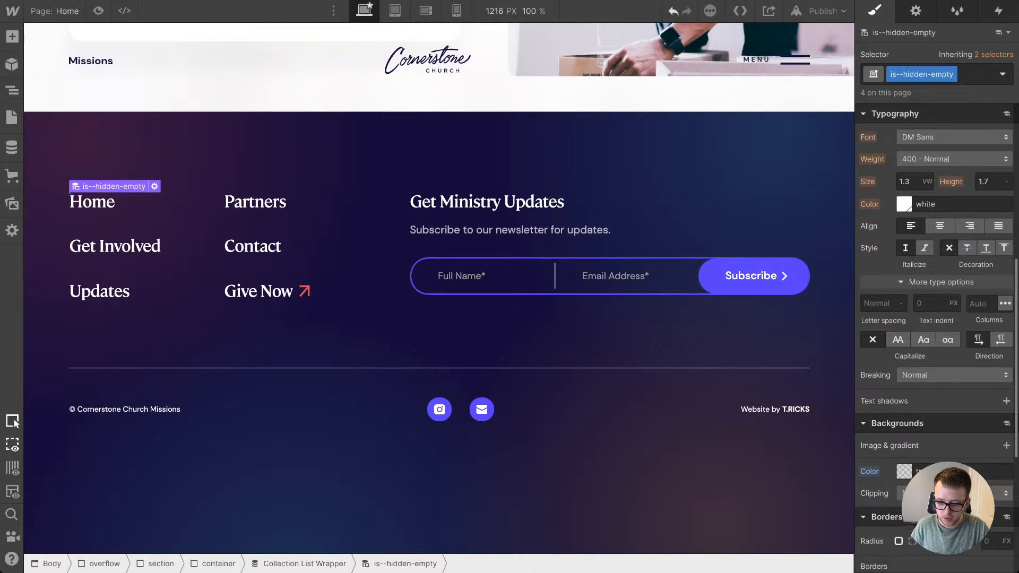
pyautogui.scroll(7, 936, 286)
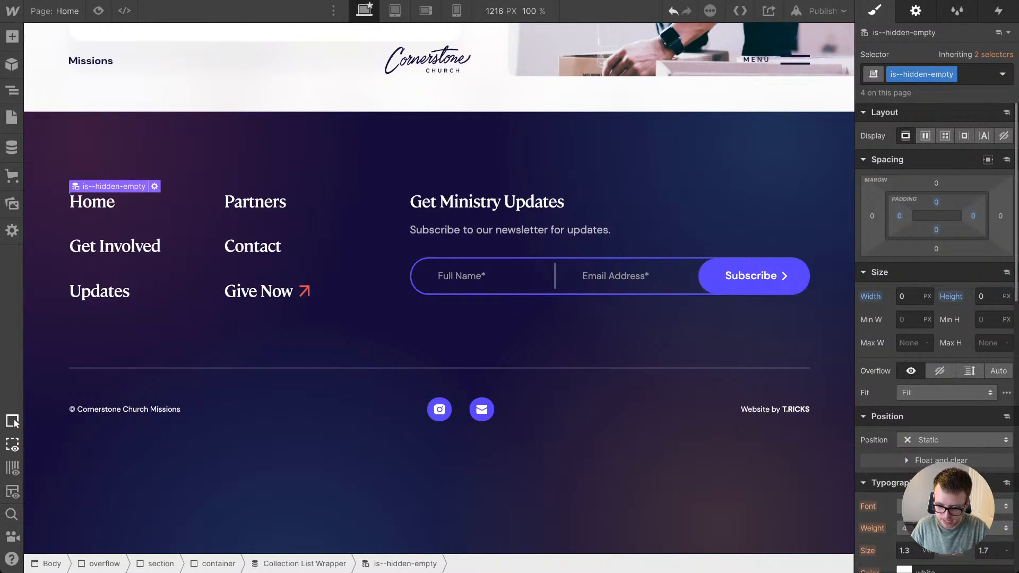
pyautogui.click(915, 10)
pyautogui.click(984, 253)
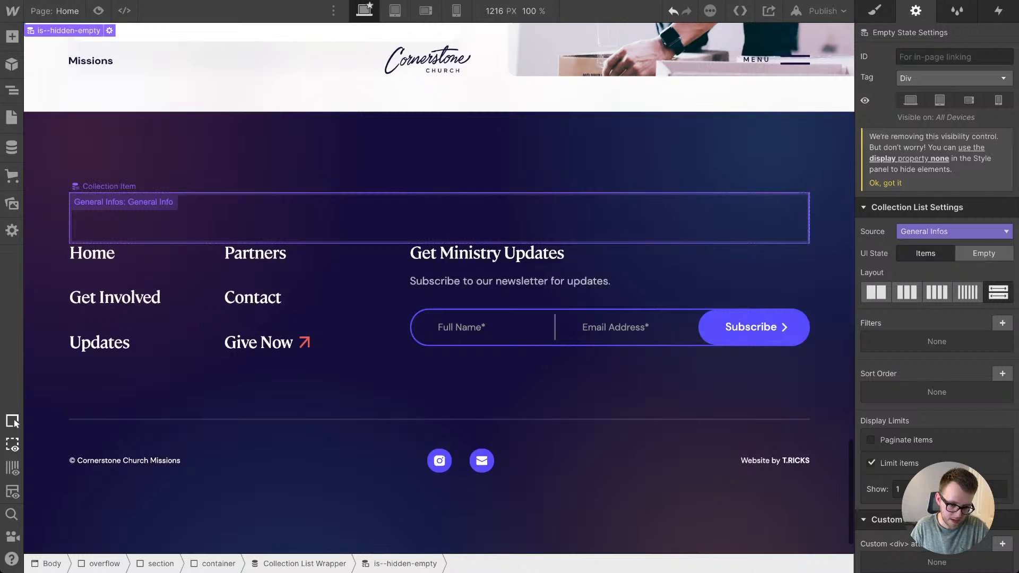
# Step: Move the footer_top and footer_bottom blocks inside the footer's Collection Item, keeping footer_top first
pyautogui.click(159, 225)
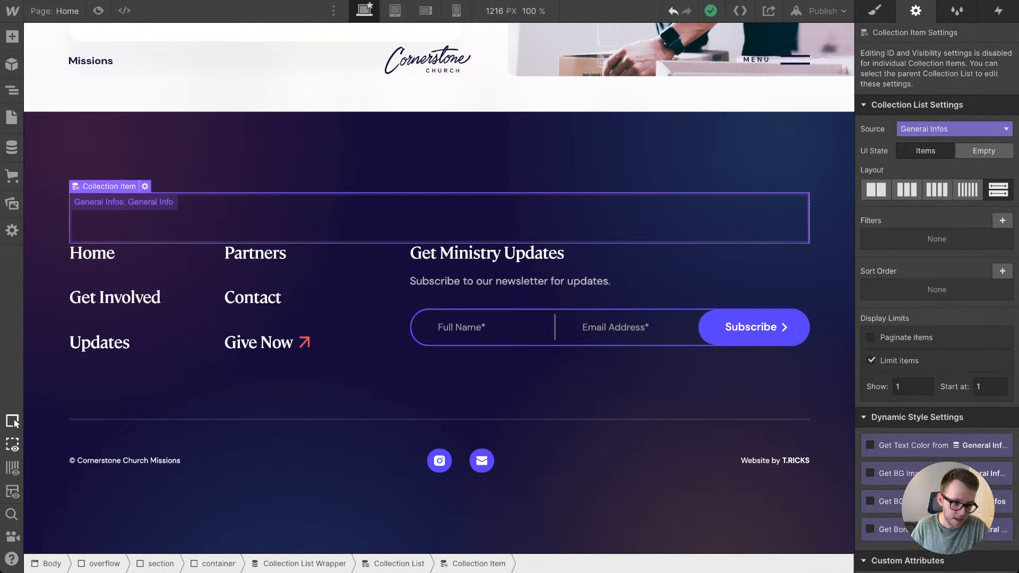
pyautogui.press('z')
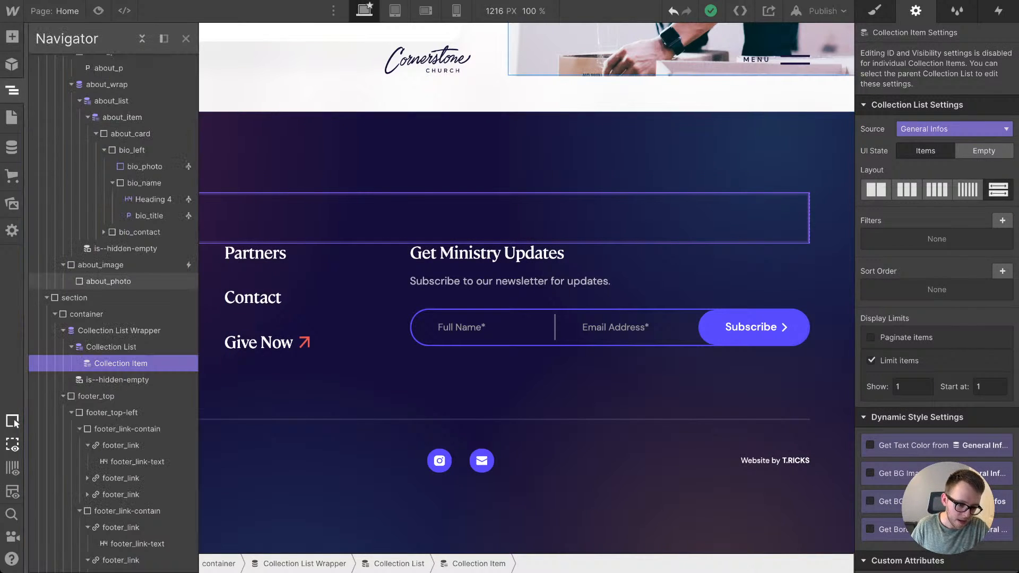
pyautogui.click(63, 396)
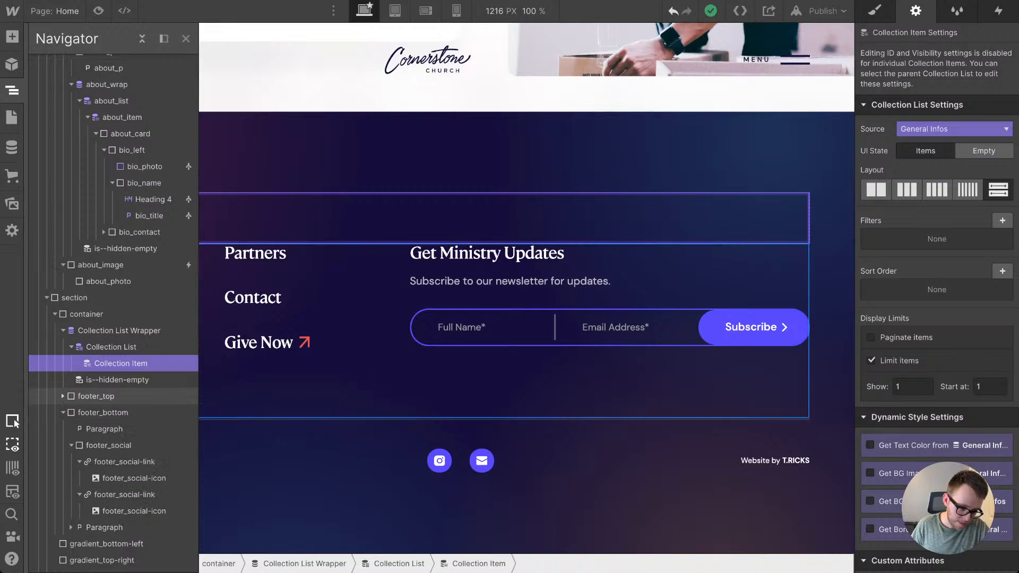
pyautogui.click(62, 412)
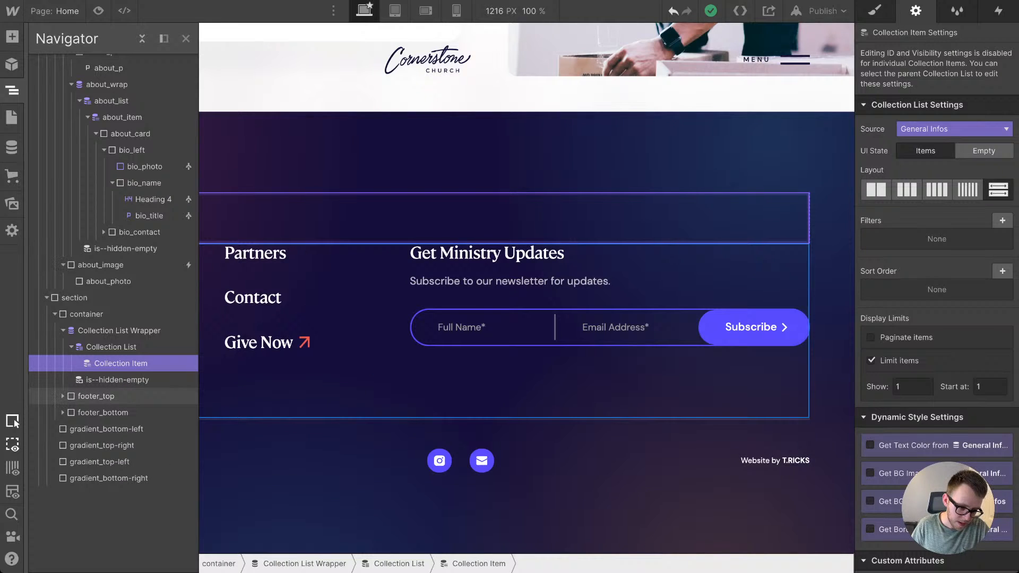
pyautogui.moveTo(119, 331)
pyautogui.mouseDown()
pyautogui.moveTo(115, 310)
pyautogui.moveTo(116, 326)
pyautogui.mouseUp()
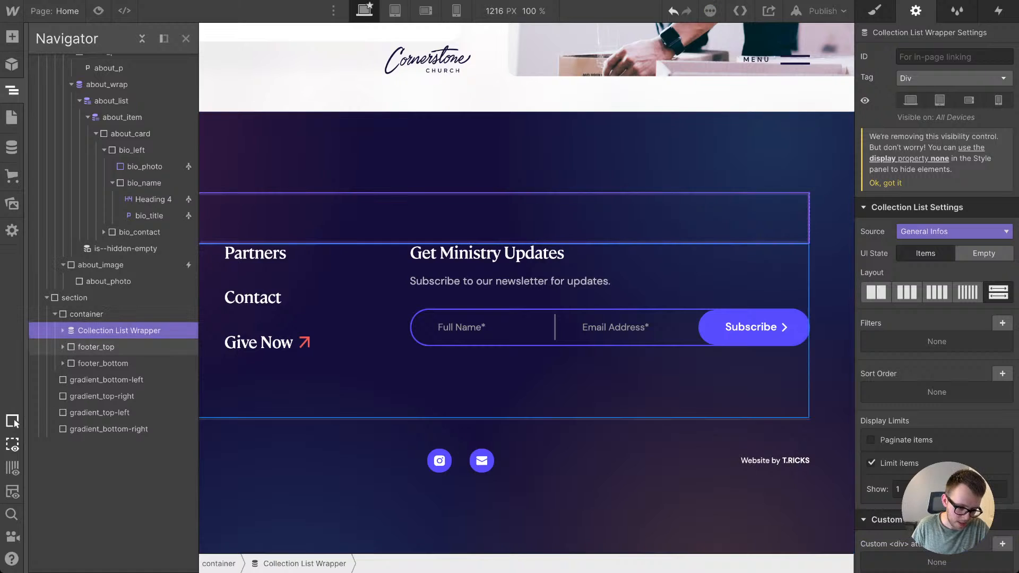
pyautogui.click(63, 330)
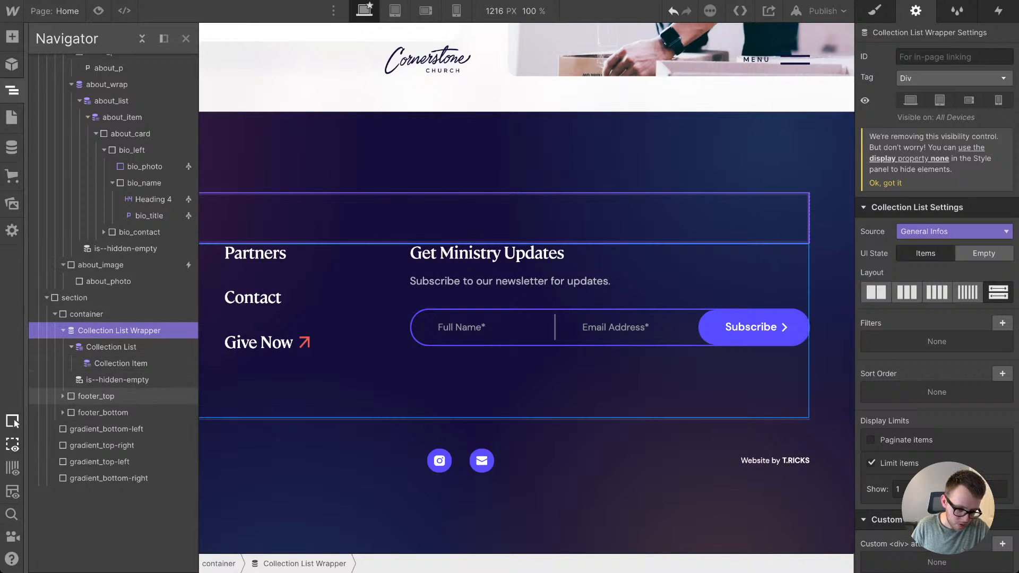
pyautogui.moveTo(96, 396); pyautogui.dragTo(120, 378)
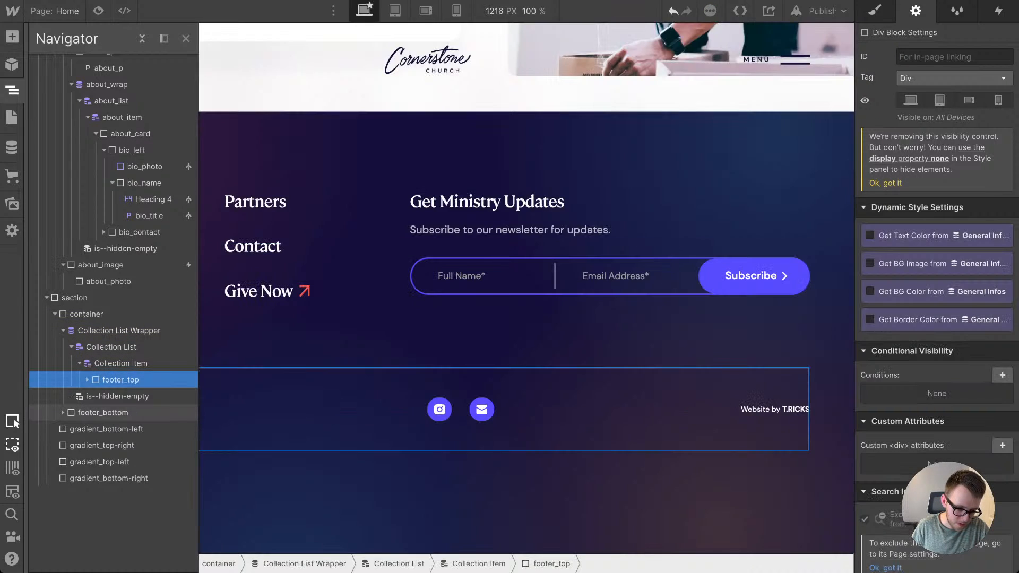
pyautogui.moveTo(103, 412); pyautogui.dragTo(119, 391)
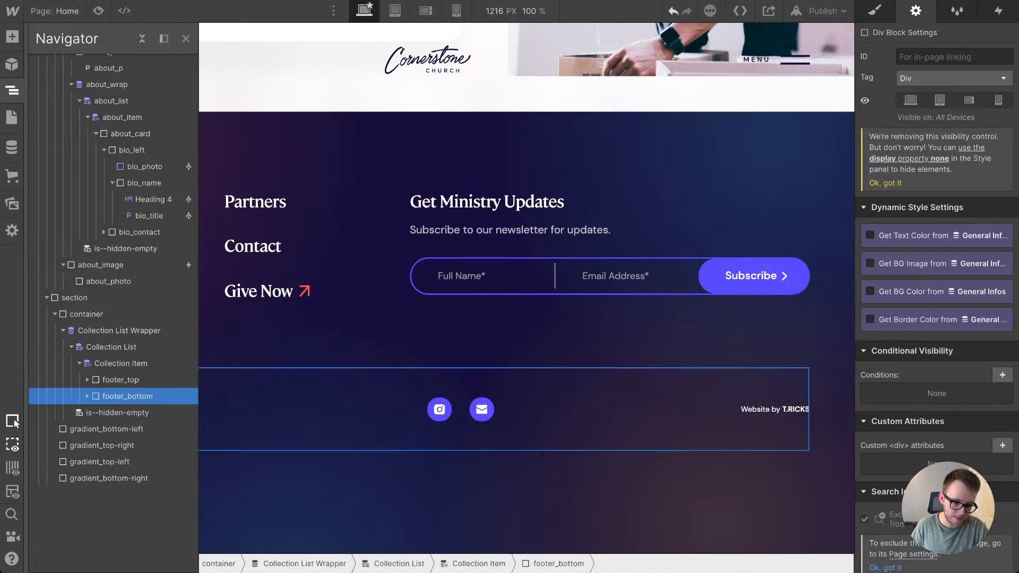
pyautogui.press('z')
# Step: Bind the footer's Give Now link to the Give URL field of General Infos and have it open in a new tab
pyautogui.click(304, 292)
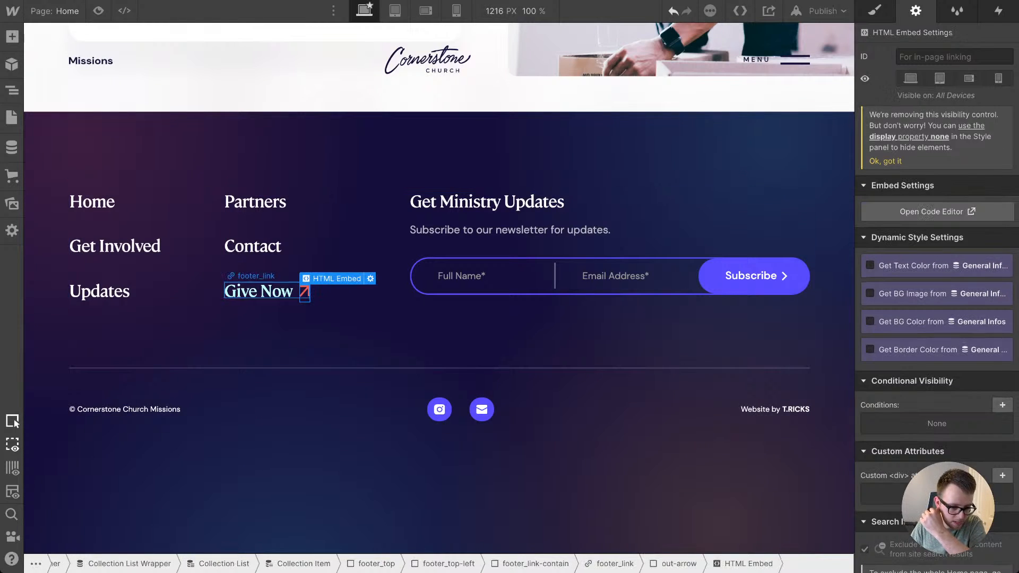
pyautogui.click(266, 292)
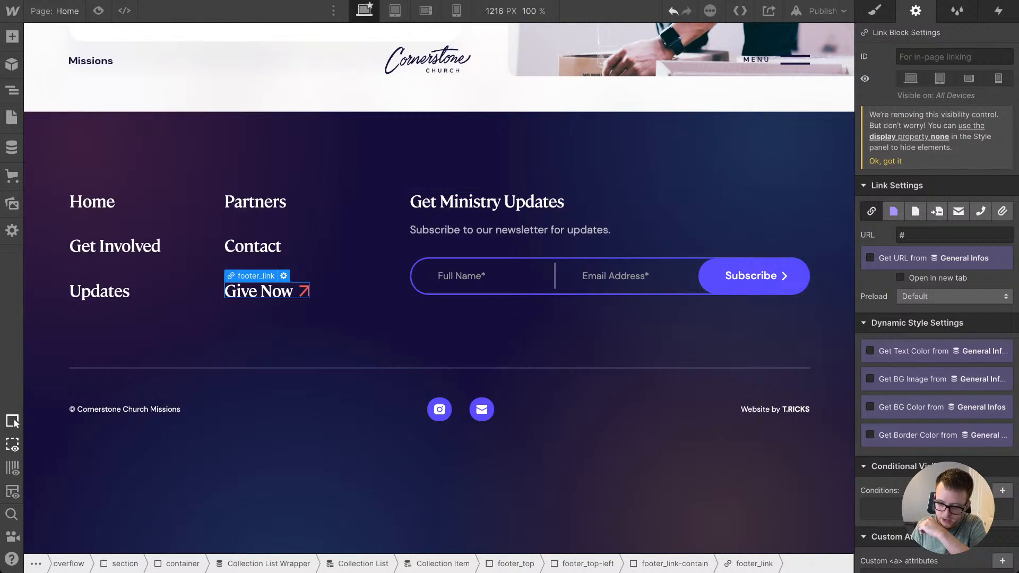
pyautogui.click(899, 278)
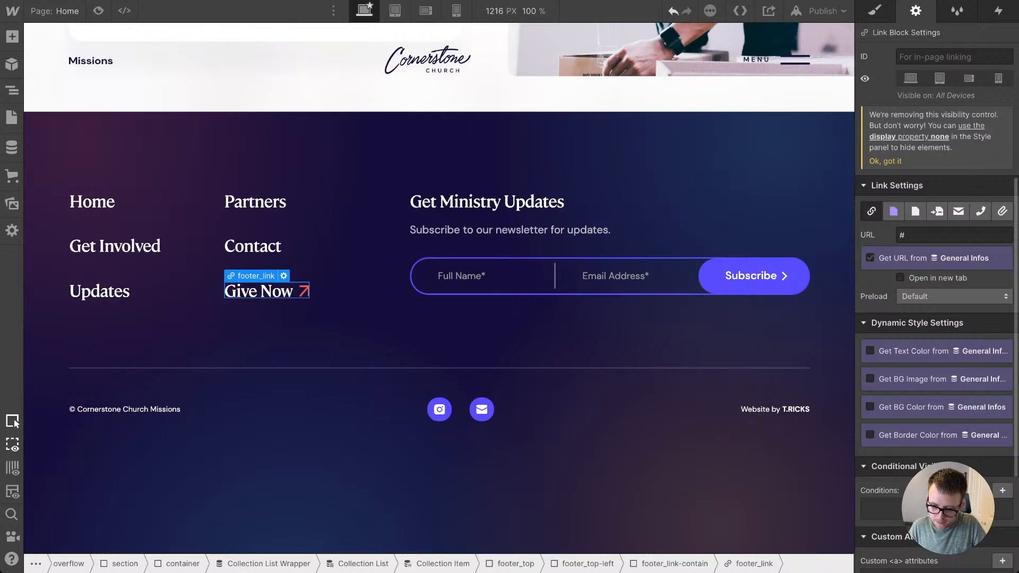
pyautogui.click(870, 257)
pyautogui.click(897, 276)
pyautogui.click(887, 319)
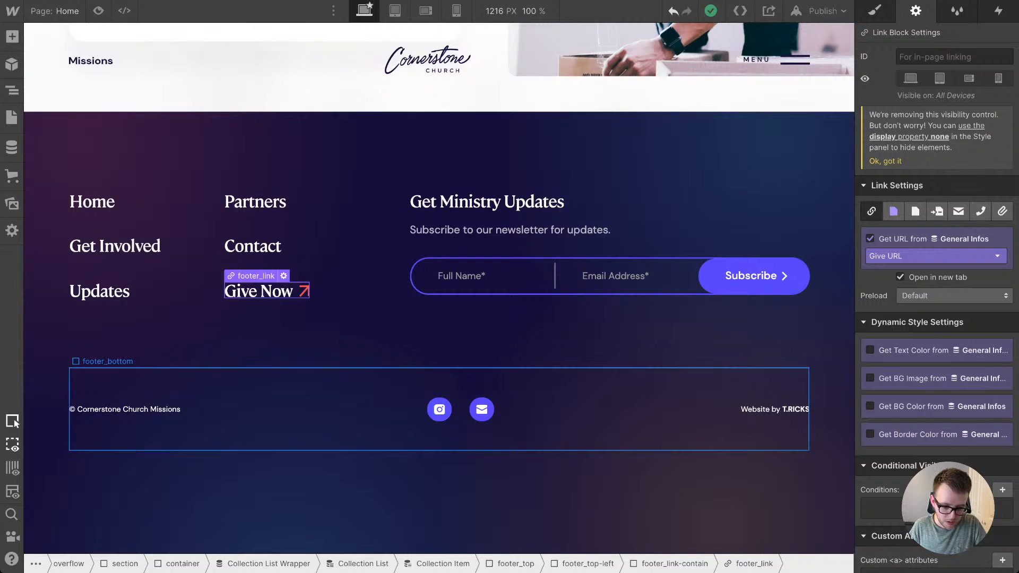
# Step: Bind the footer's Instagram icon link to the Instagram URL field of General Infos, opening in a new tab
pyautogui.click(440, 409)
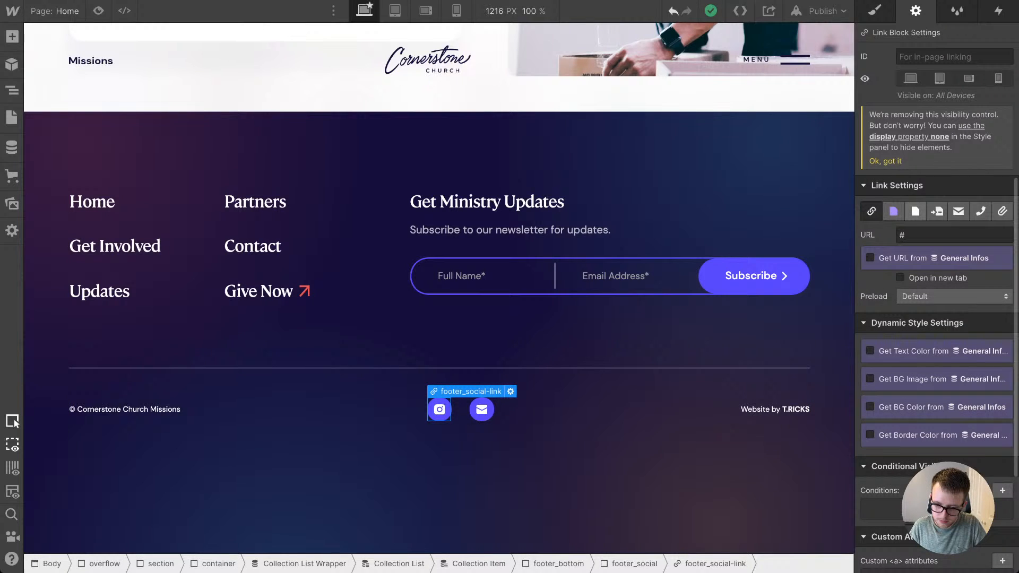
pyautogui.click(894, 211)
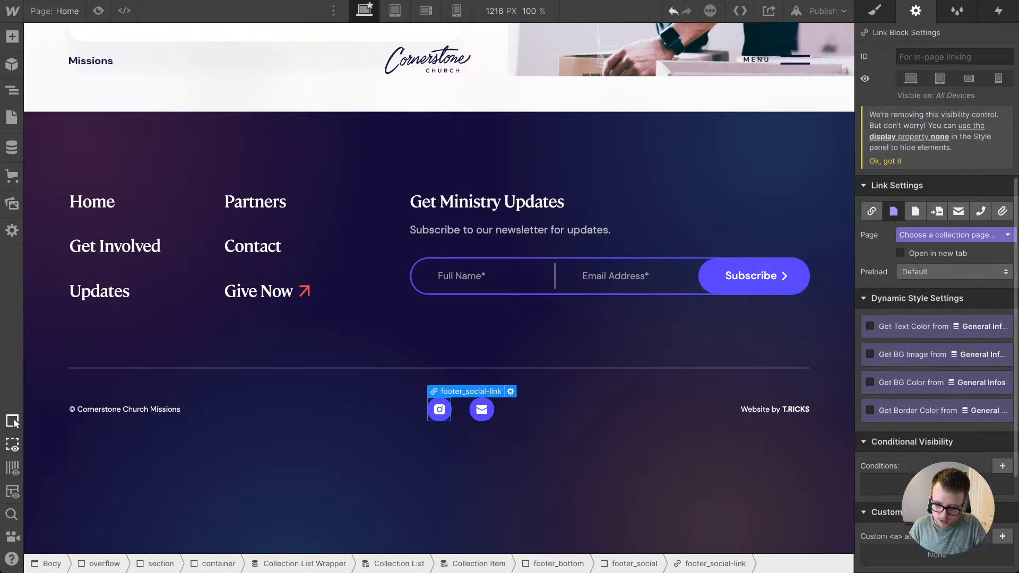
pyautogui.click(872, 211)
pyautogui.click(870, 258)
pyautogui.click(934, 275)
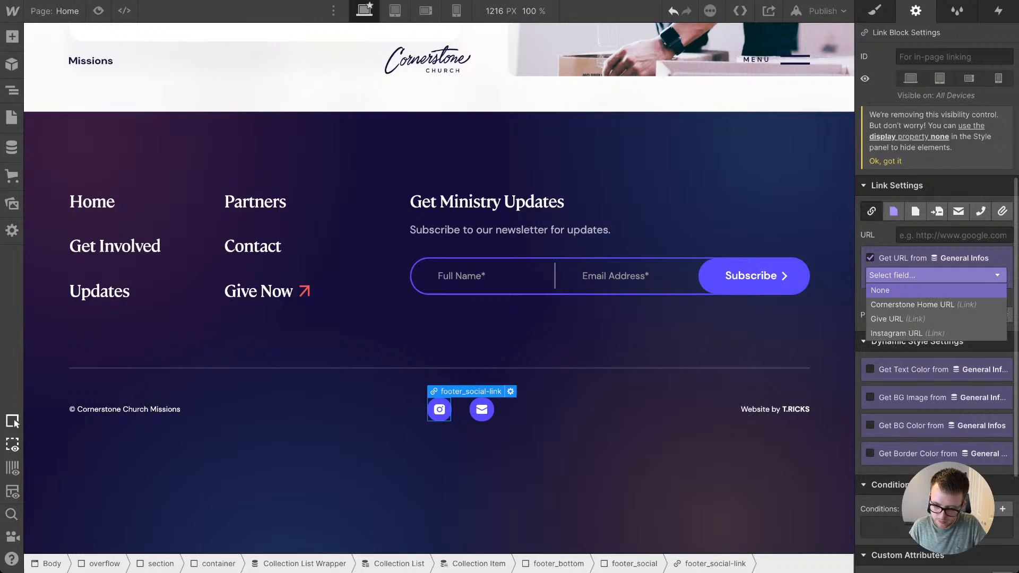
pyautogui.click(908, 333)
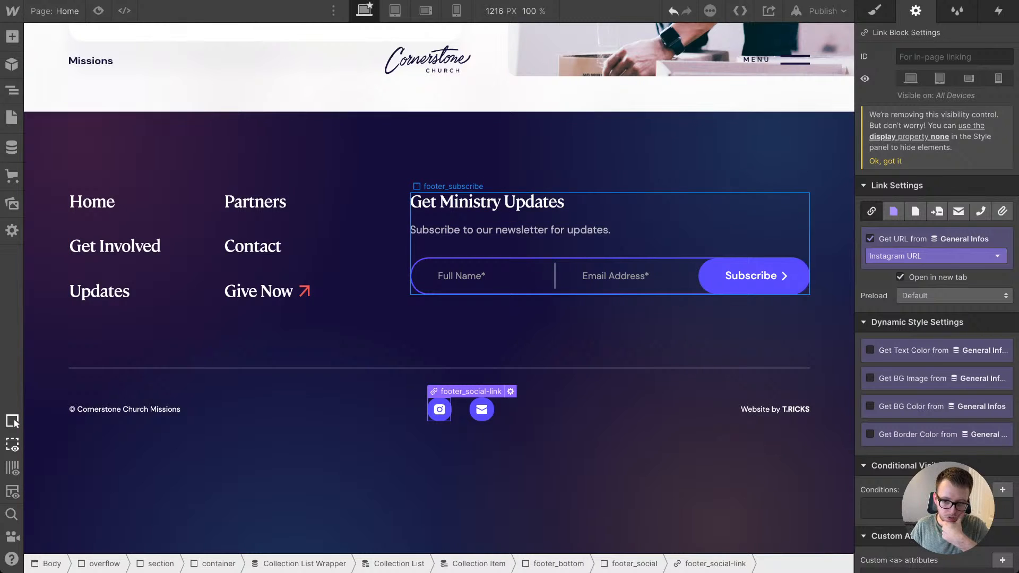
# Step: Select the nav_menu block in the page's navigation and set its display to block
pyautogui.scroll(15, 743, 271)
pyautogui.scroll(10, 439, 286)
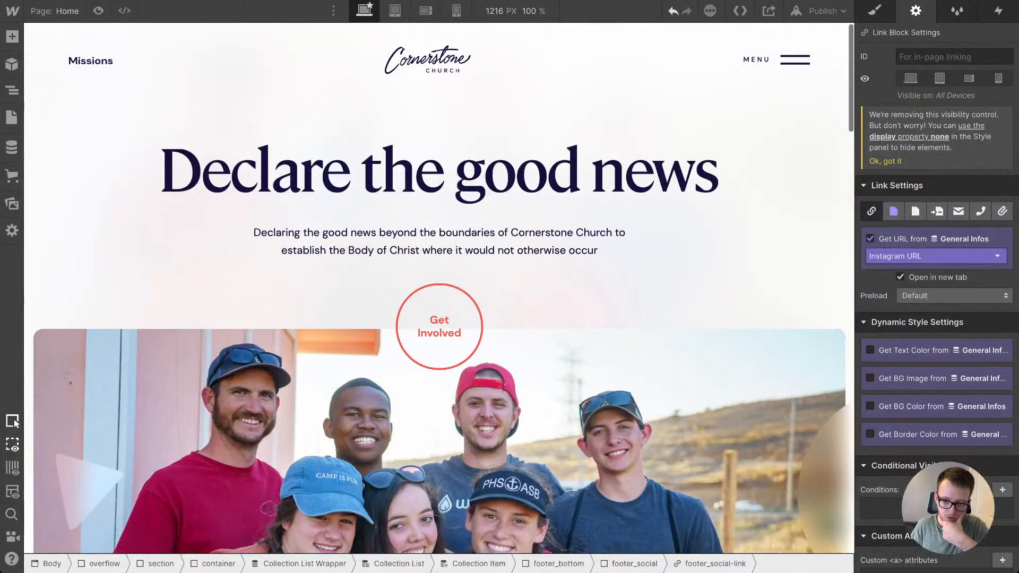
pyautogui.click(736, 60)
pyautogui.click(757, 60)
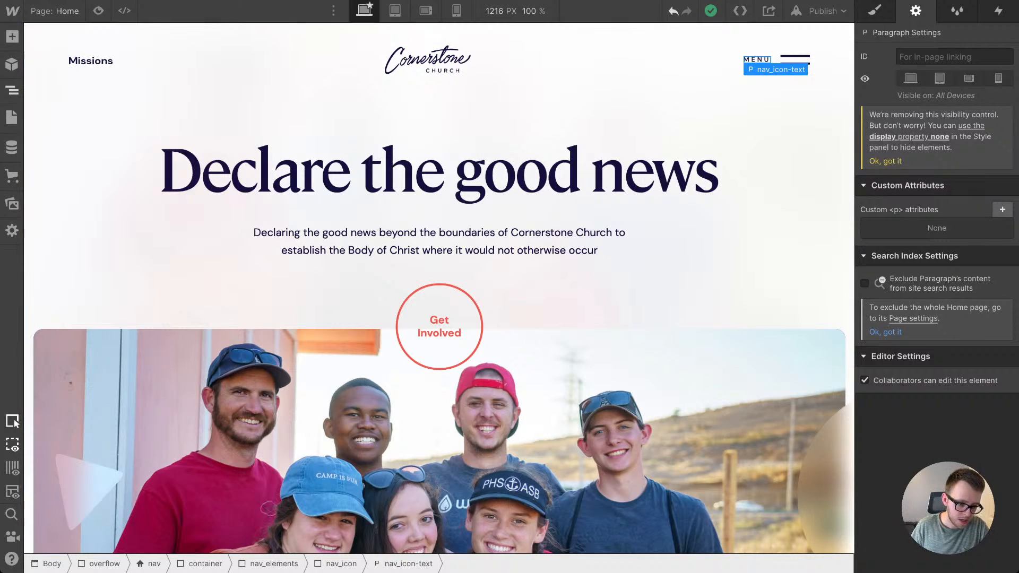
pyautogui.click(12, 91)
pyautogui.click(96, 275)
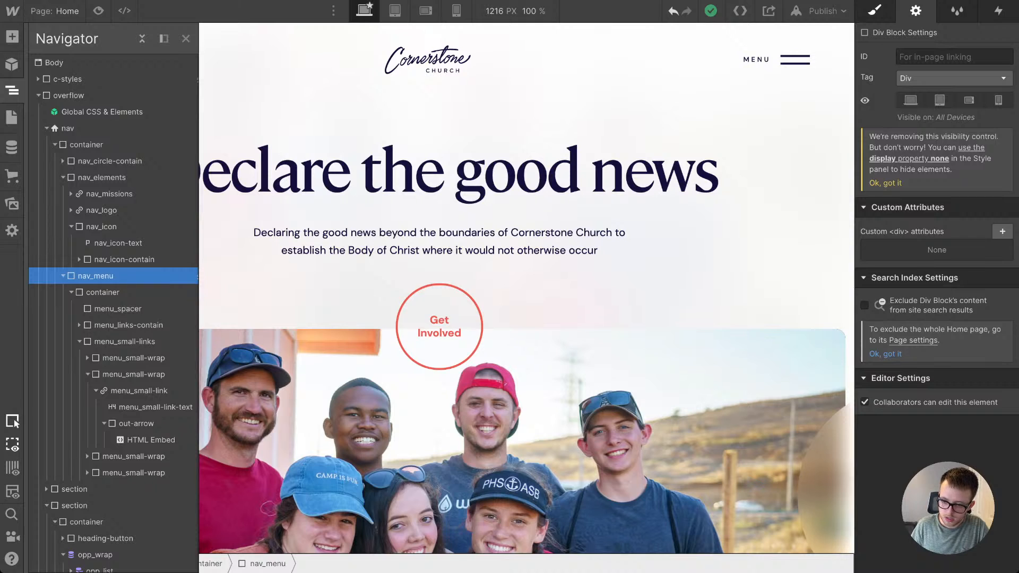
pyautogui.press('s')
pyautogui.click(905, 136)
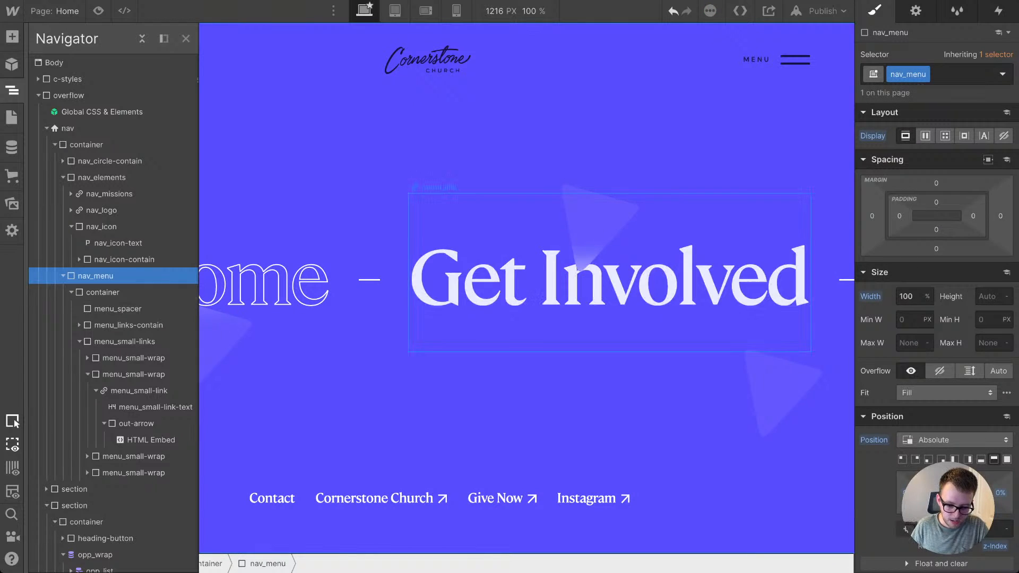
# Step: Add a Collection List before the Contact link in menu_small-links and connect it to General Infos
pyautogui.click(499, 497)
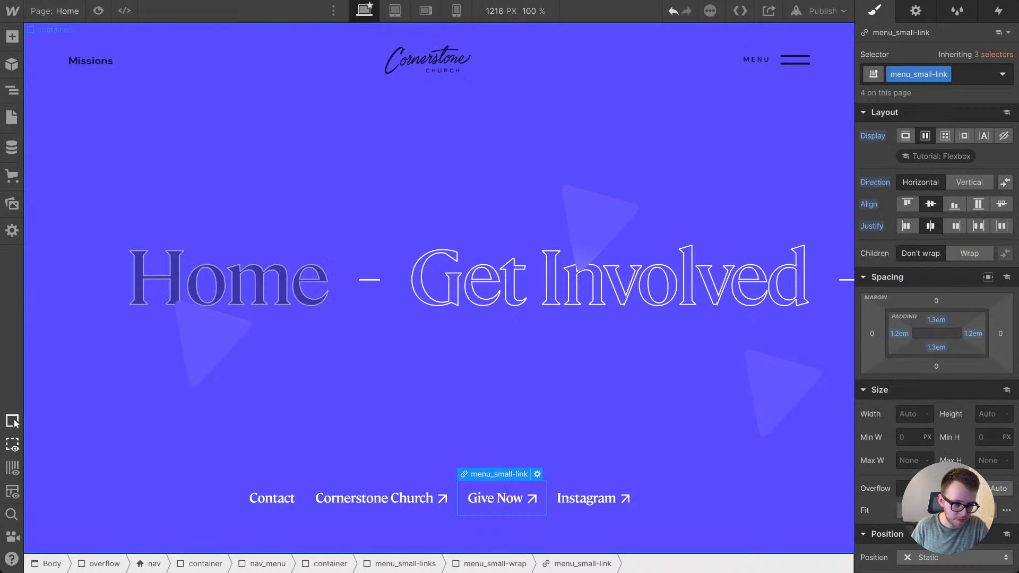
pyautogui.press('a')
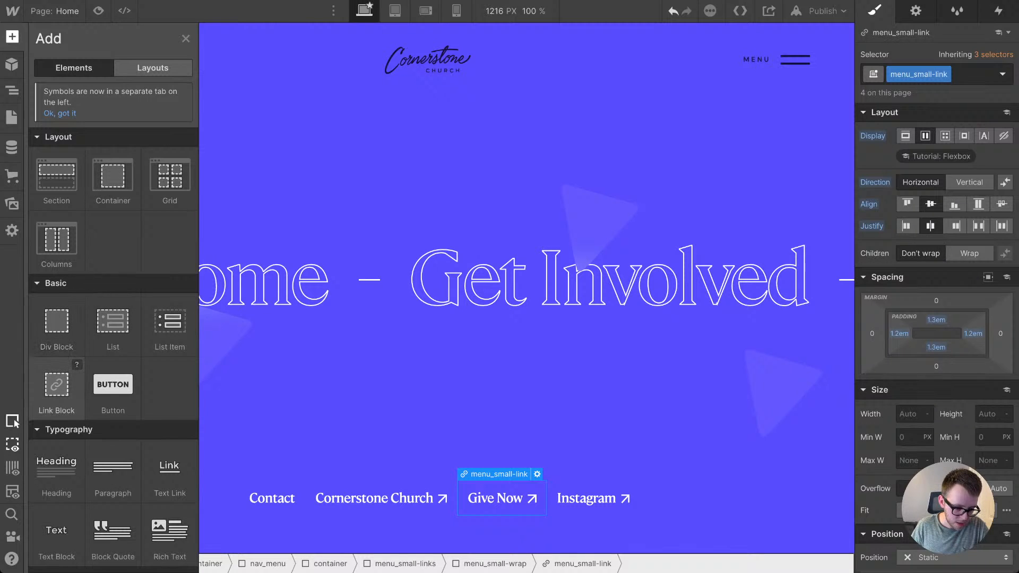
pyautogui.scroll(-8, 85, 387)
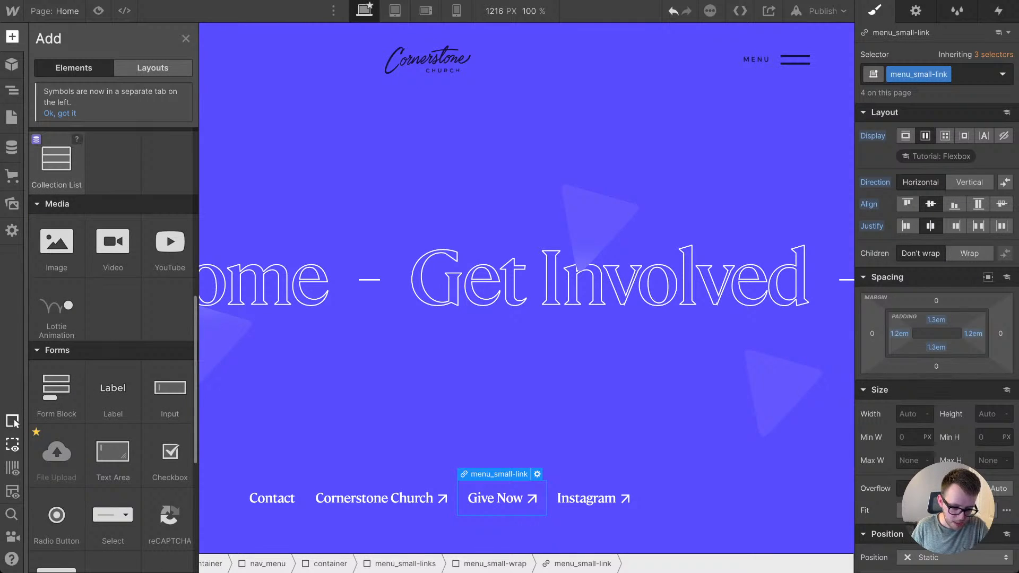
pyautogui.moveTo(56, 159); pyautogui.dragTo(239, 491)
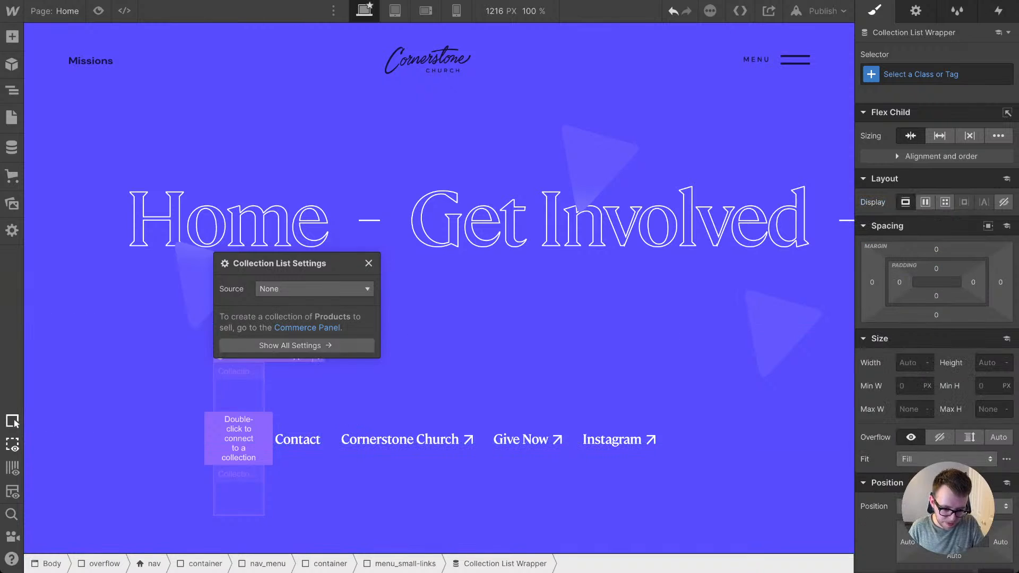
pyautogui.click(314, 289)
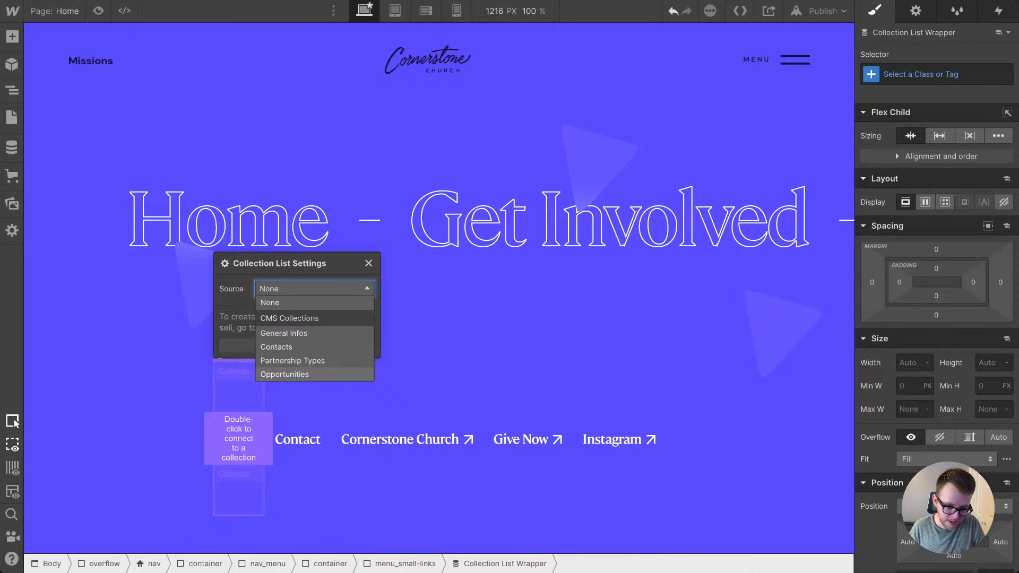
pyautogui.click(284, 333)
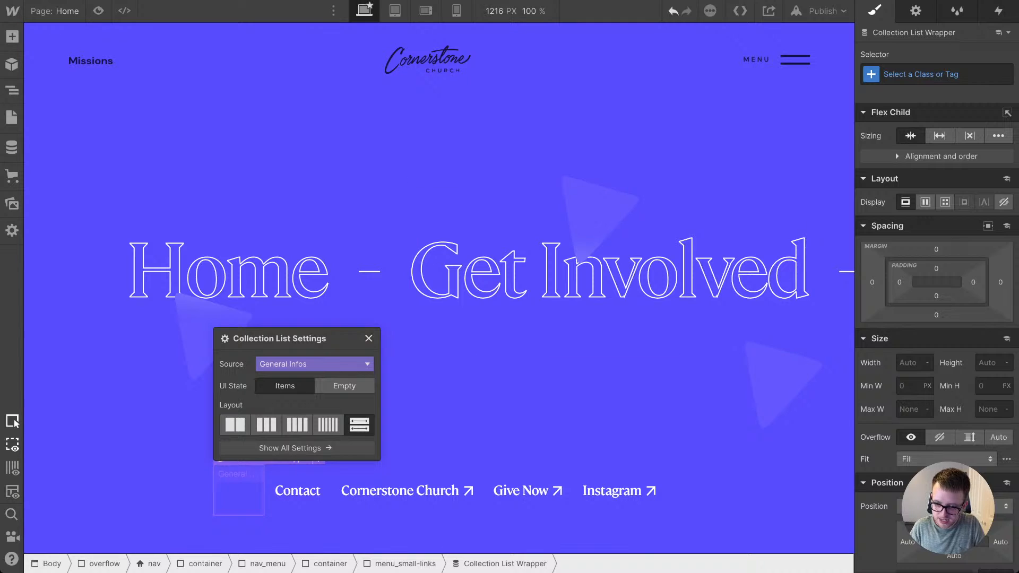
# Step: Limit the new General Infos Collection List in the menu to showing 1 item
pyautogui.press('d')
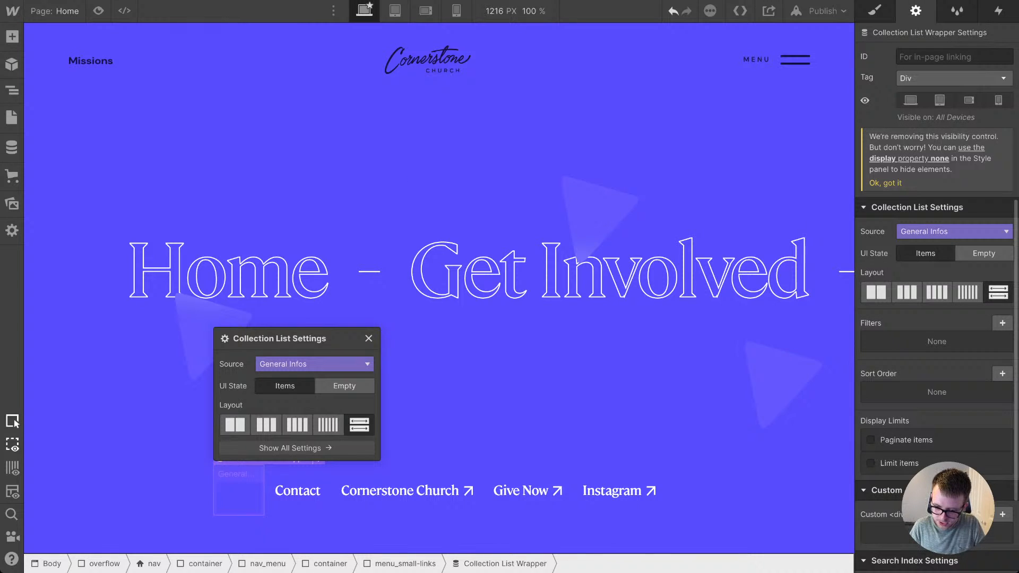
pyautogui.click(871, 462)
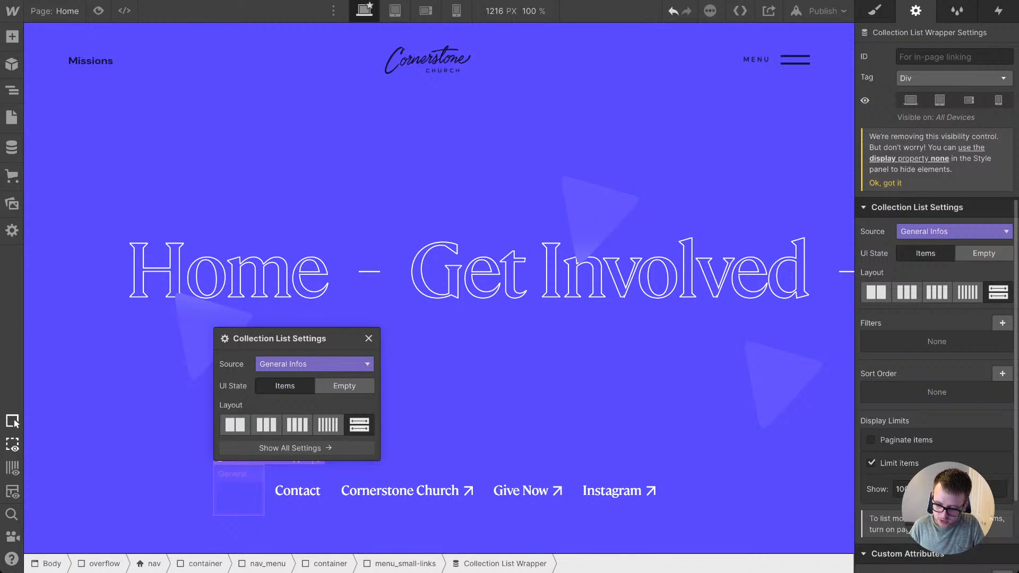
pyautogui.write('1')
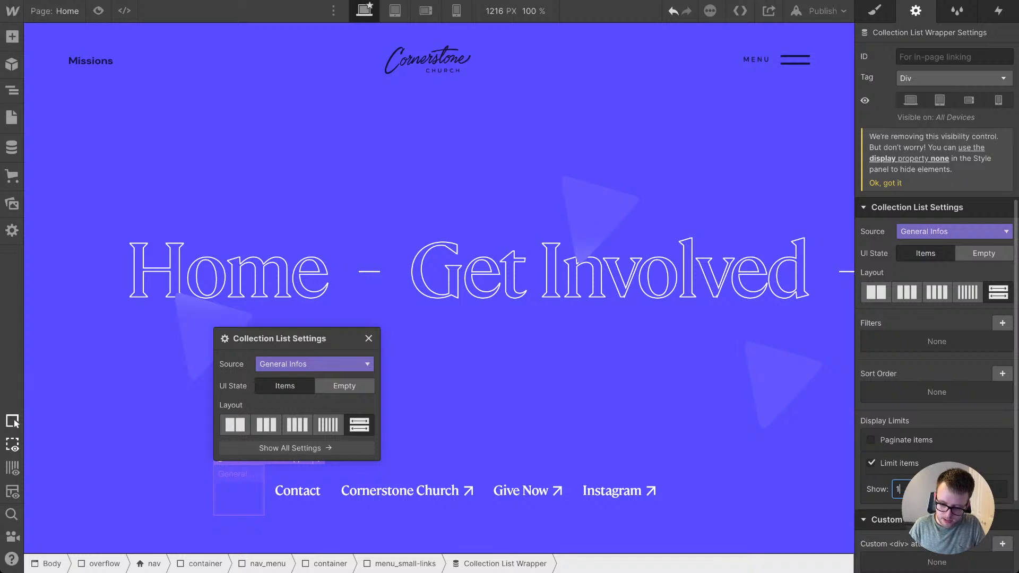
# Step: Remove the placeholder text from the Collection List's empty state, give it the is--hidden-empty class, and return to the Items state
pyautogui.click(344, 385)
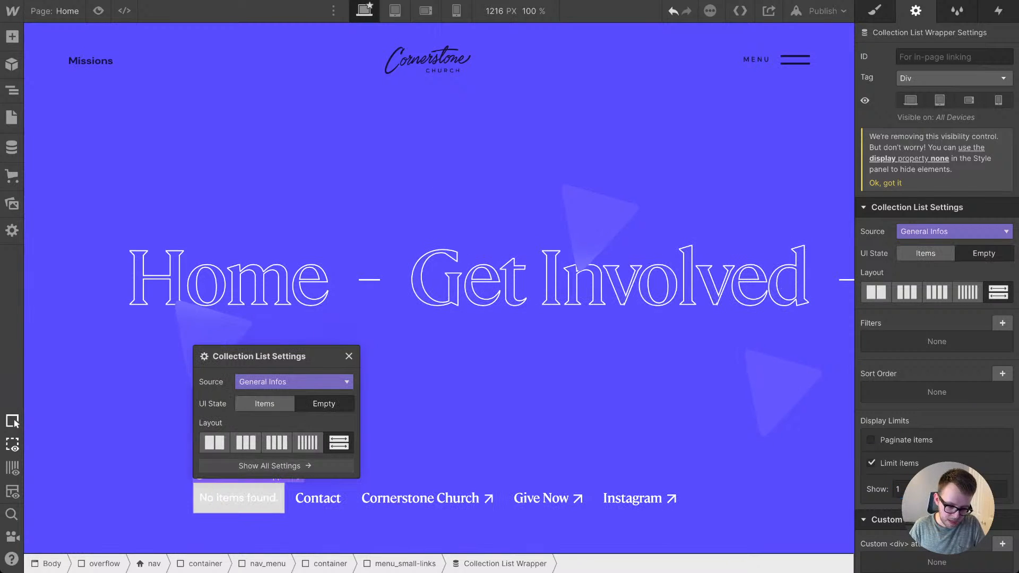
pyautogui.click(239, 498)
pyautogui.press('Delete')
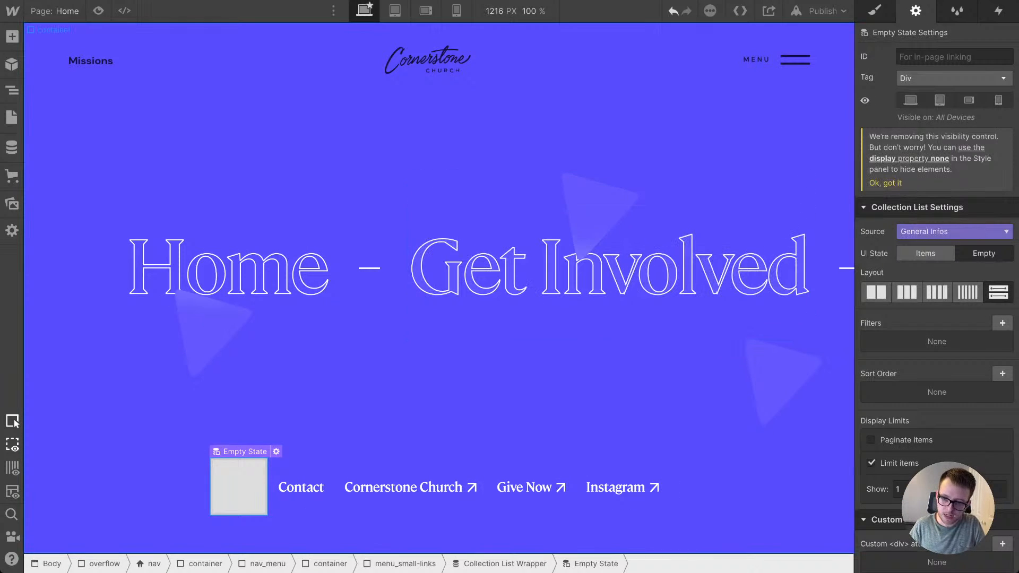
pyautogui.press('s')
pyautogui.hotkey('ctrl', 'Return')
pyautogui.write('i')
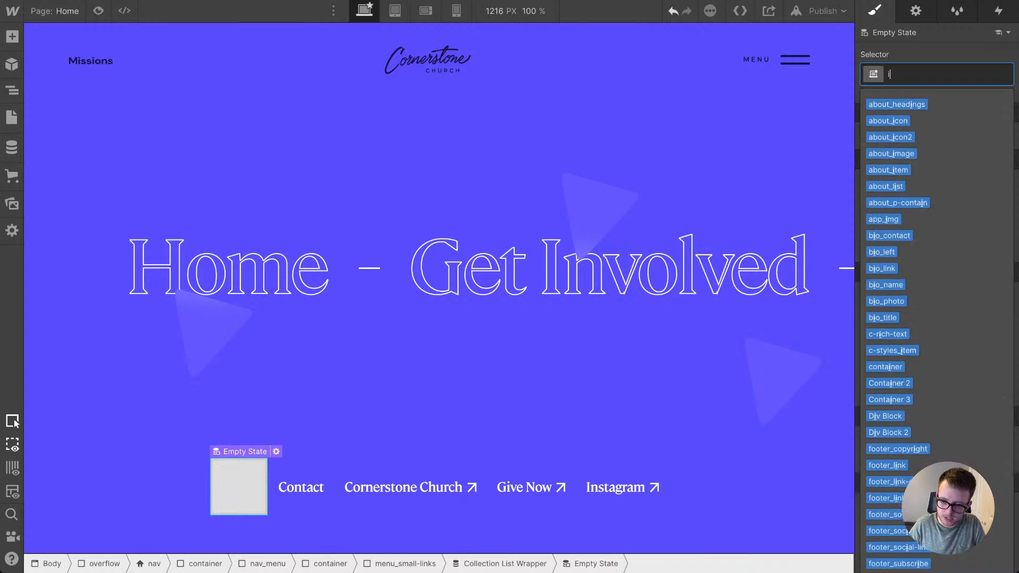
pyautogui.write('s--')
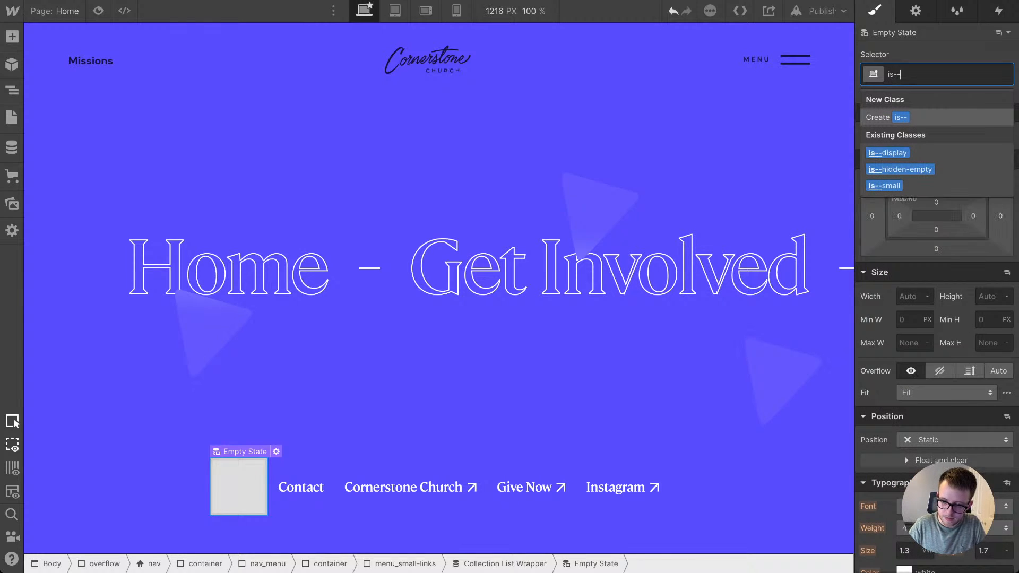
pyautogui.press('Down')
pyautogui.press('Down')
pyautogui.press('Return')
pyautogui.press('d')
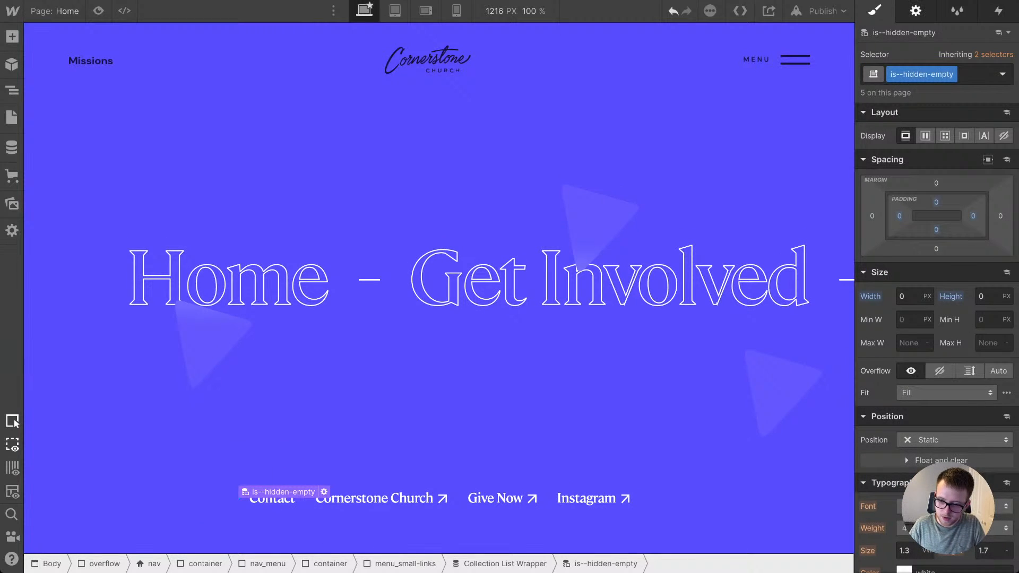
pyautogui.click(926, 253)
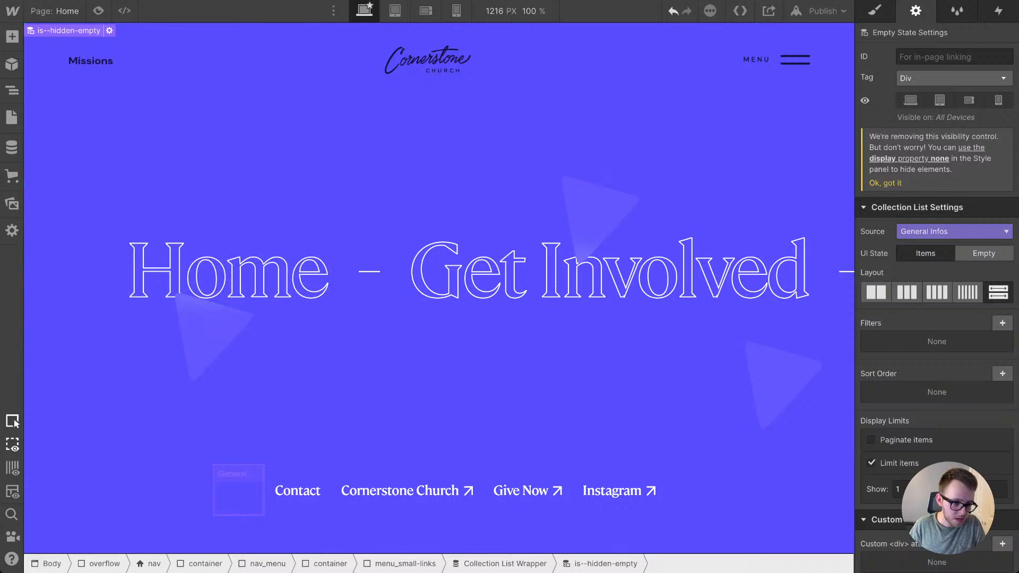
# Step: Expand the Collection List inside menu_small-links in the element tree to expose its Collection Item
pyautogui.click(12, 91)
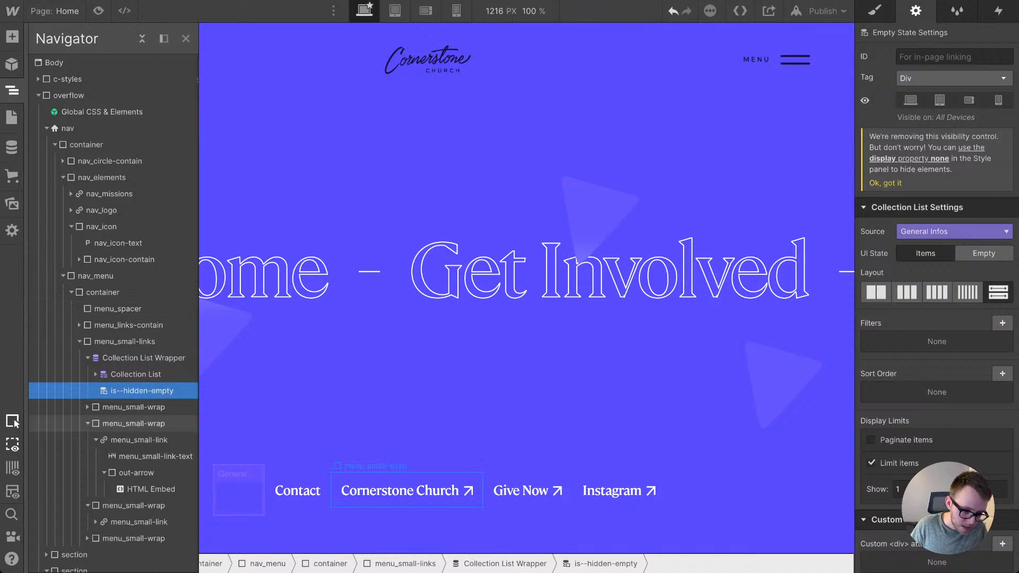
pyautogui.click(143, 358)
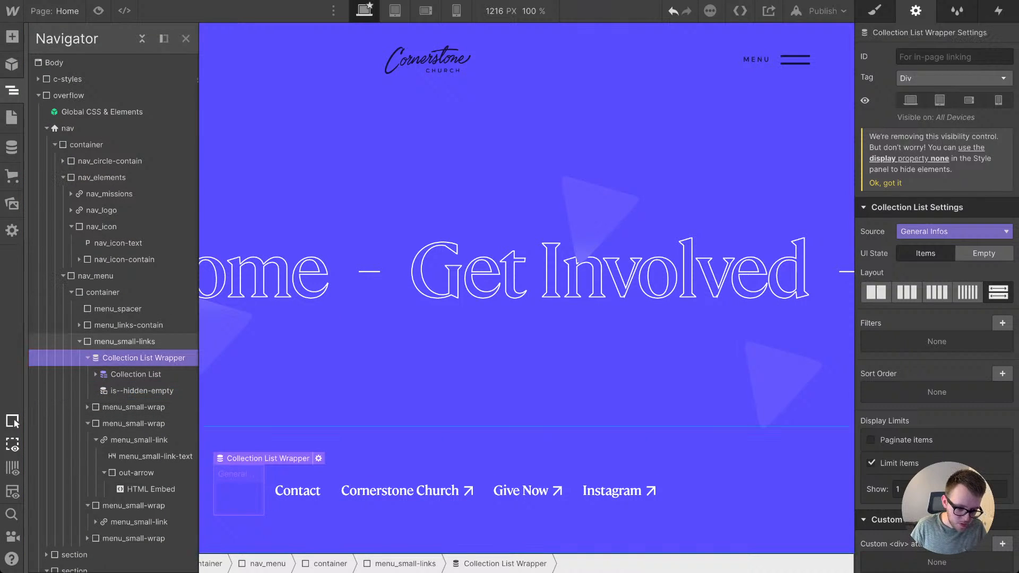
pyautogui.click(125, 342)
pyautogui.click(144, 358)
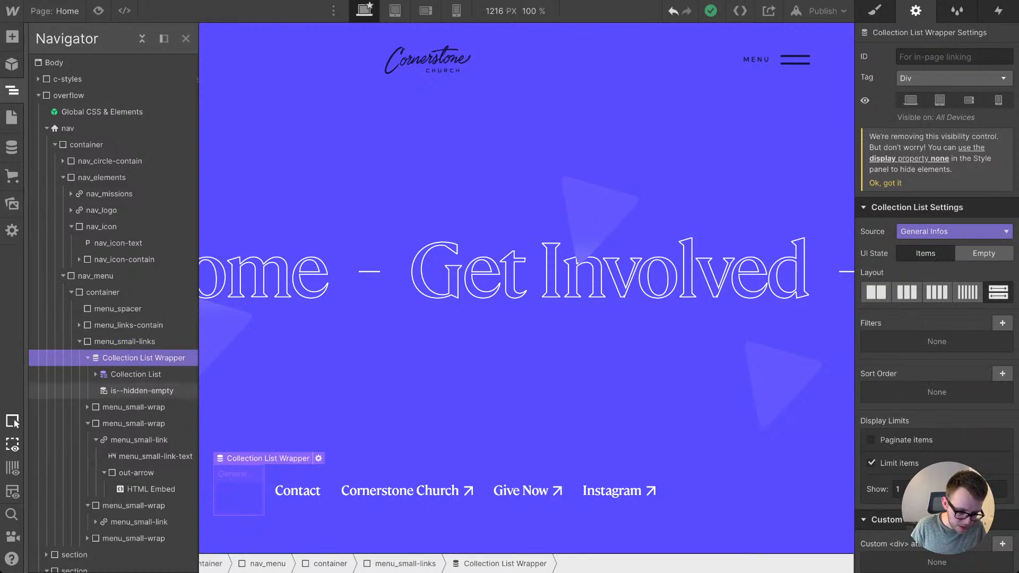
pyautogui.click(96, 374)
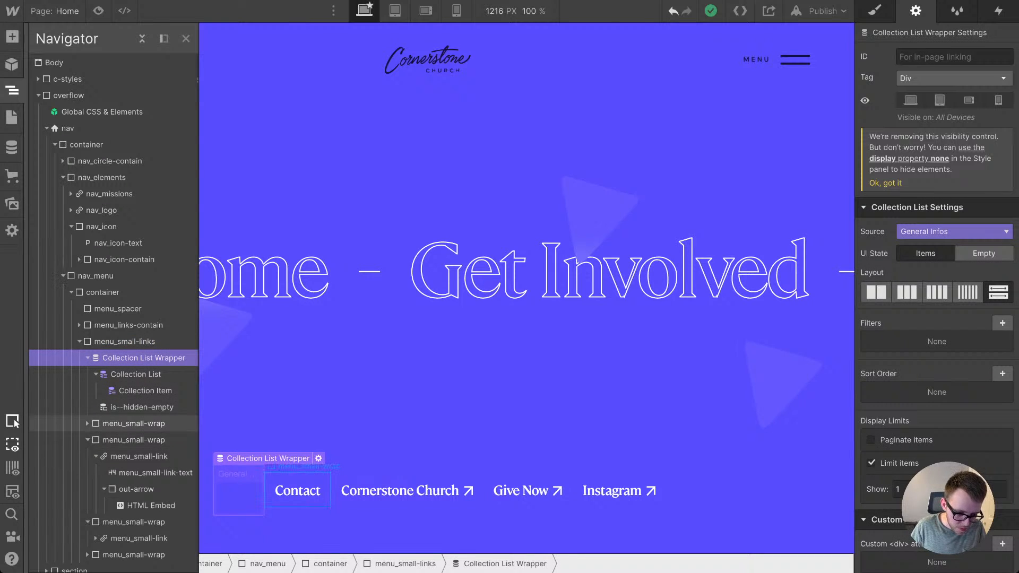
pyautogui.moveTo(134, 423); pyautogui.dragTo(143, 399)
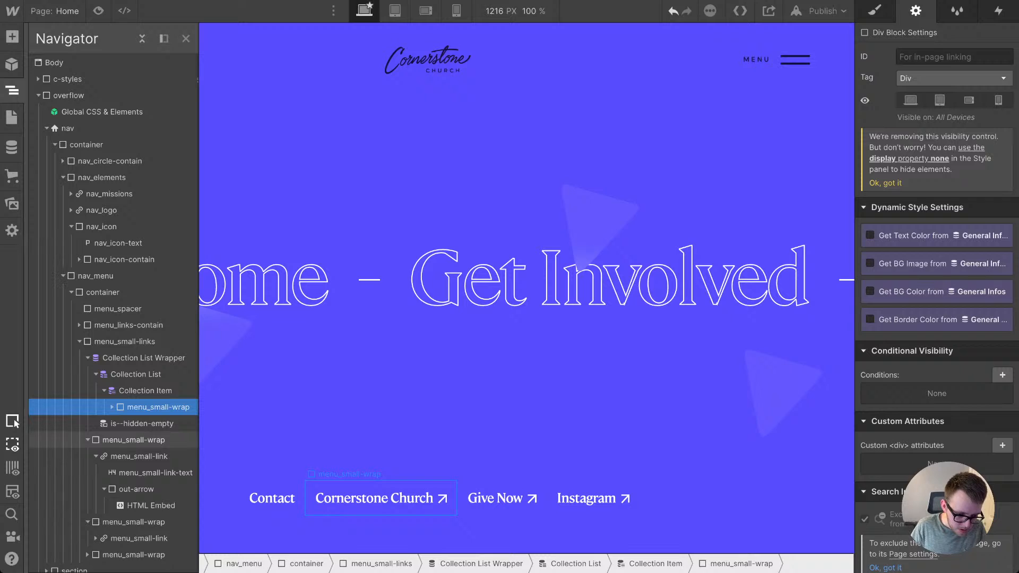
pyautogui.click(133, 440)
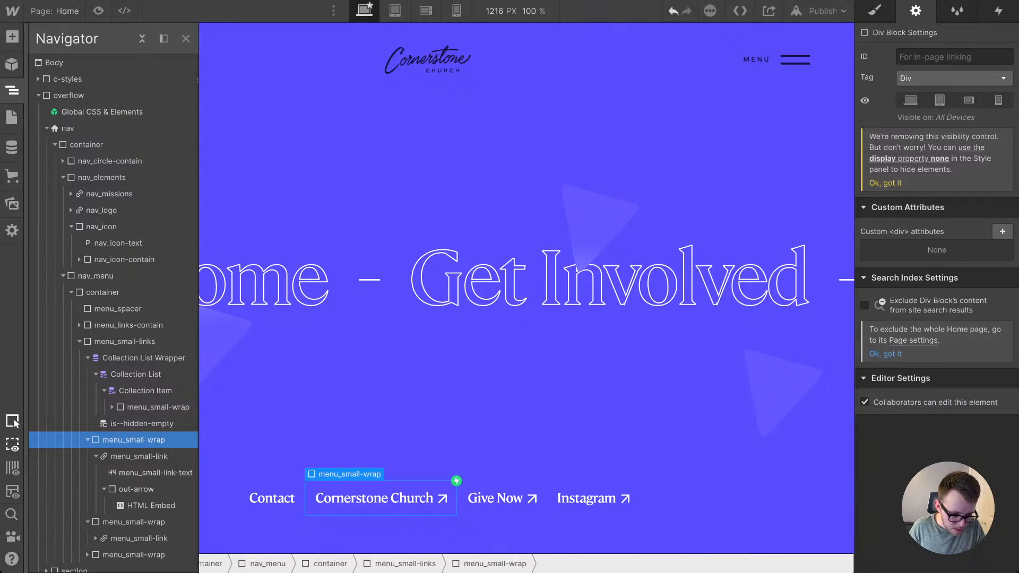
pyautogui.hotkey('ctrl', 'z')
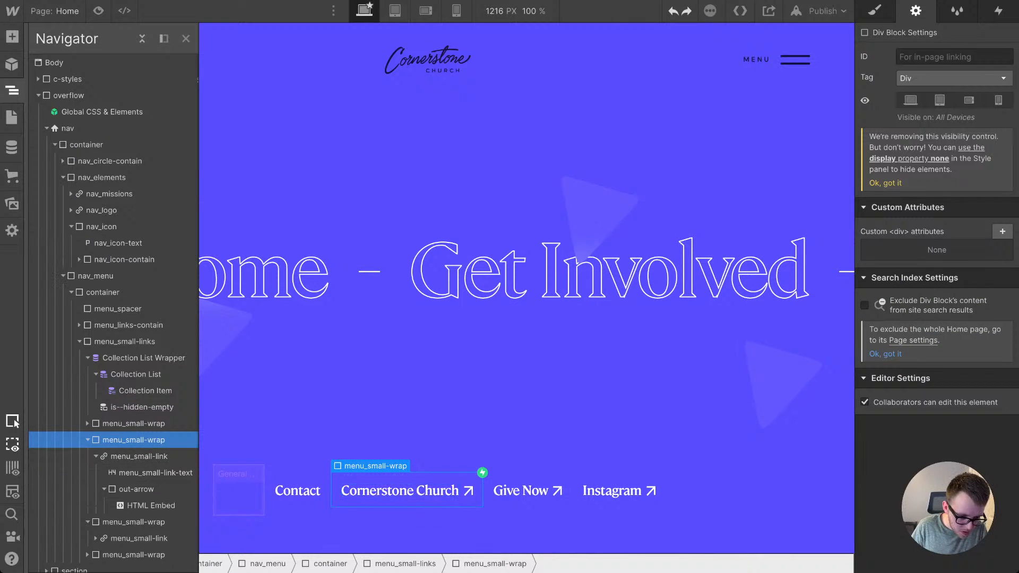
# Step: Move all four menu_small-wrap link blocks, from Contact to Instagram, into the Collection Item
pyautogui.click(134, 423)
pyautogui.moveTo(134, 424); pyautogui.dragTo(142, 456)
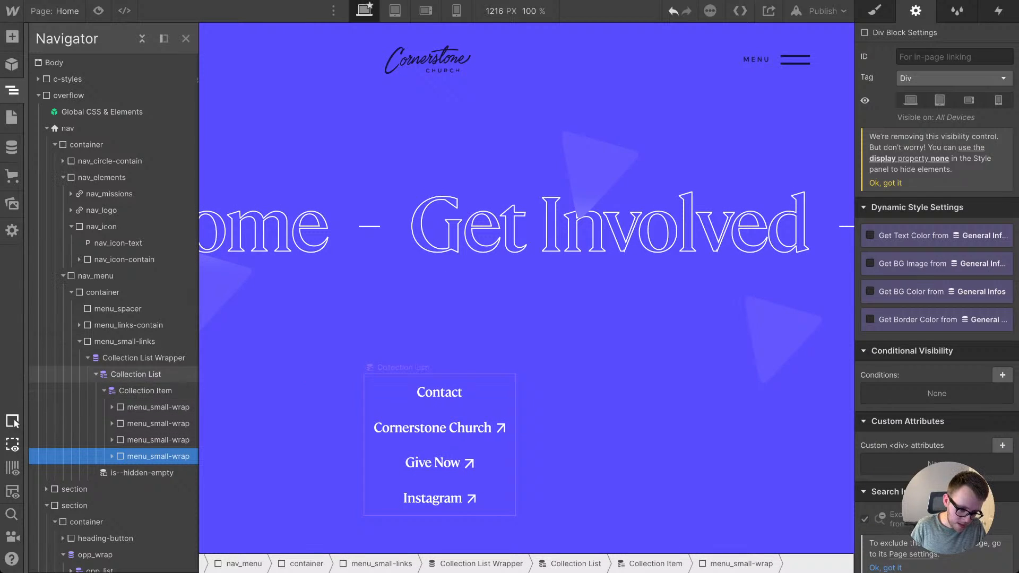
# Step: Copy the class name of the menu_small-links block without renaming the class
pyautogui.click(128, 341)
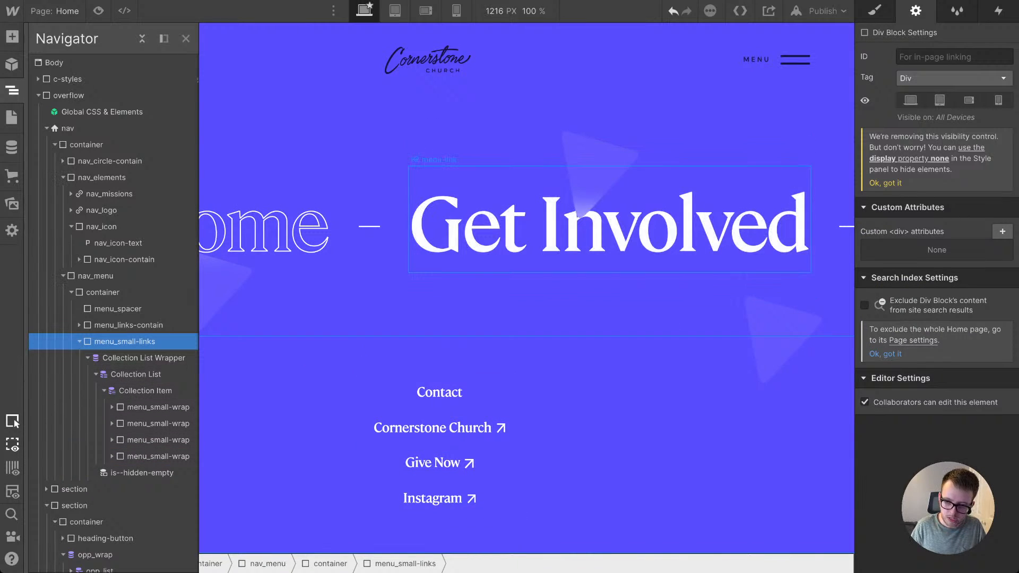
pyautogui.press('s')
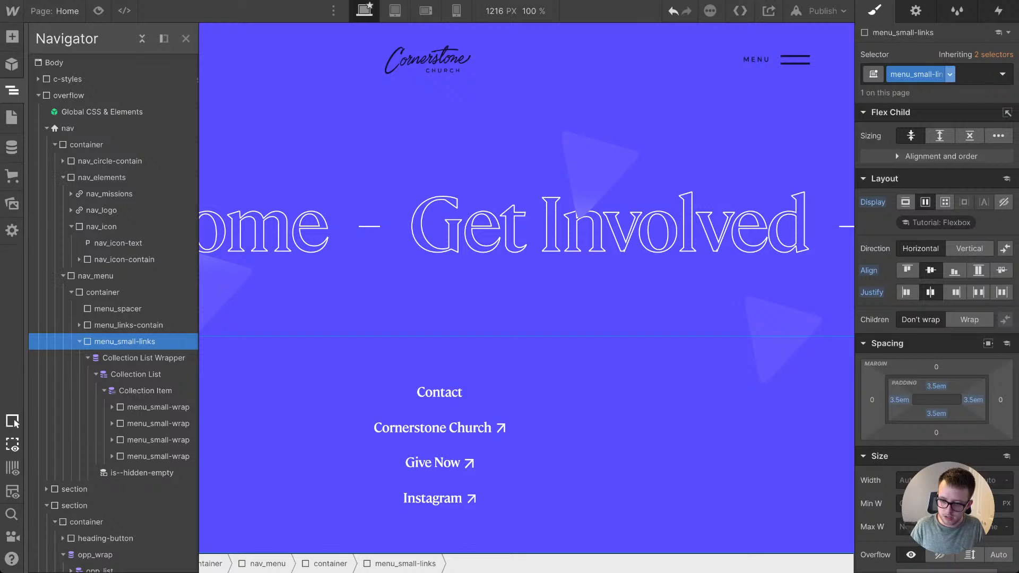
pyautogui.click(949, 74)
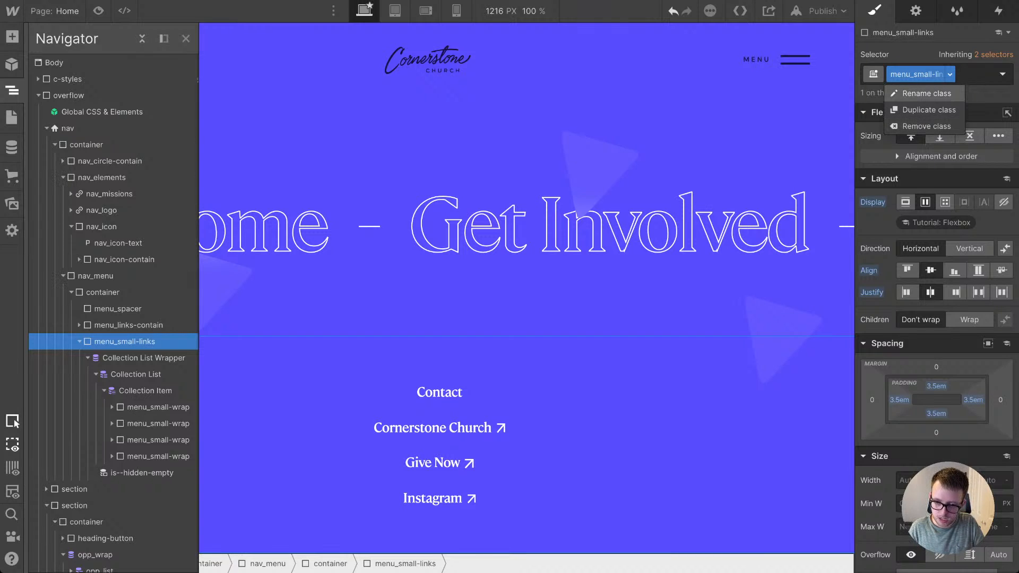
pyautogui.click(926, 93)
pyautogui.press('Return')
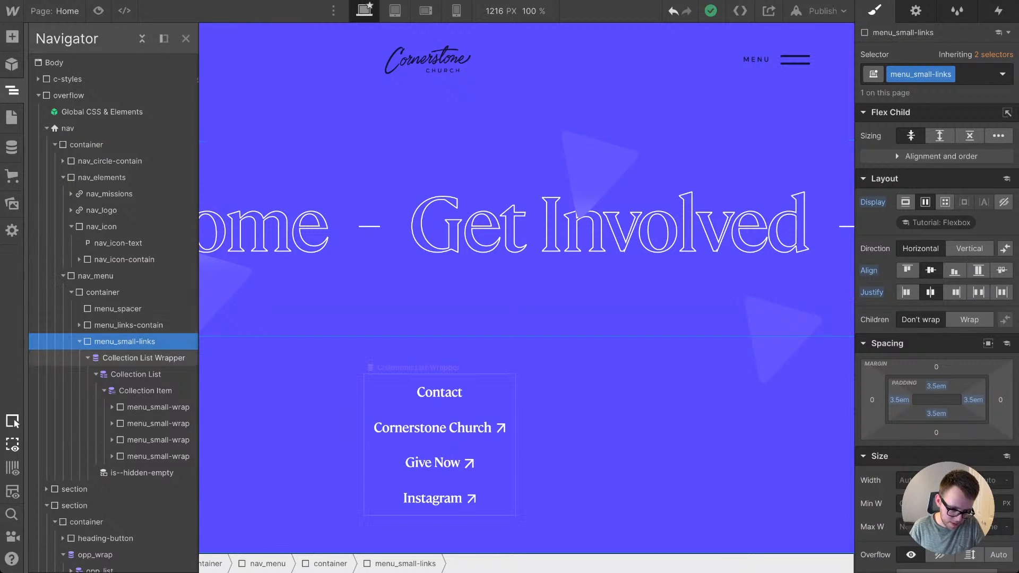
# Step: Move the Collection List Wrapper out of menu_small-links into its parent container and delete the emptied menu_small-links block
pyautogui.moveTo(143, 357); pyautogui.dragTo(135, 341)
pyautogui.click(125, 358)
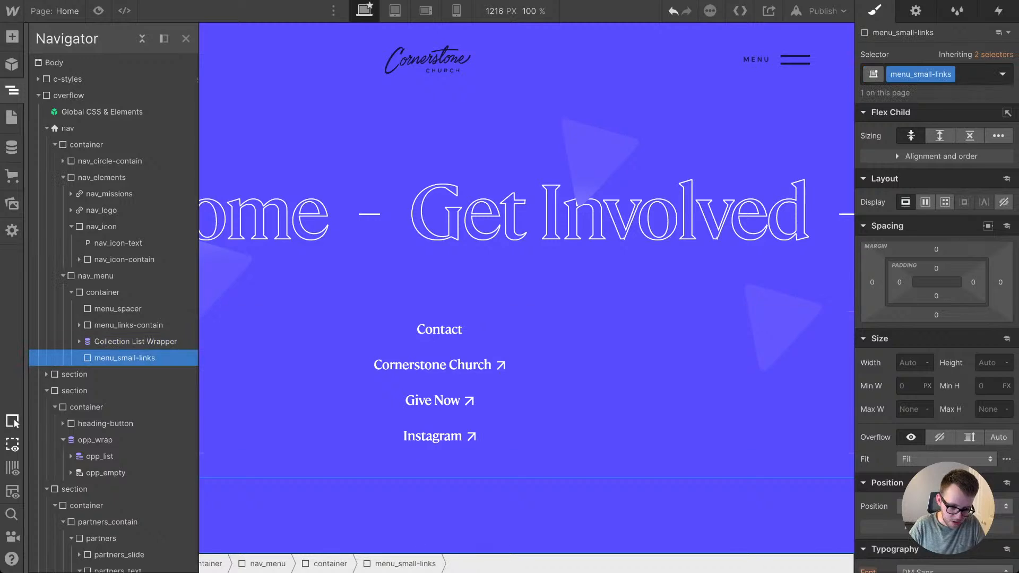
pyautogui.press('Delete')
# Step: Apply the menu_small-links class to the Collection Item that holds the four small menu links
pyautogui.click(80, 341)
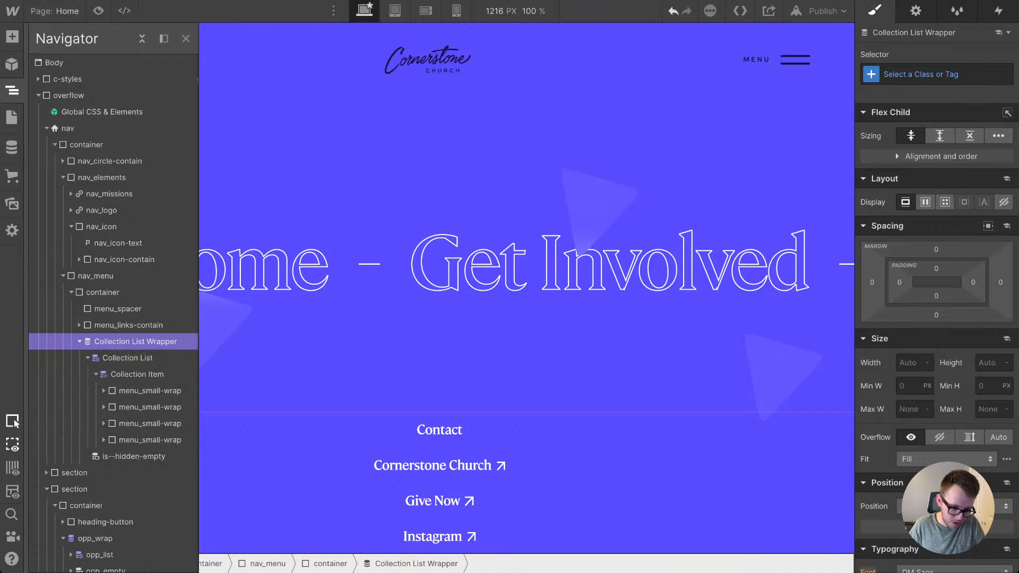
pyautogui.click(137, 374)
pyautogui.click(936, 74)
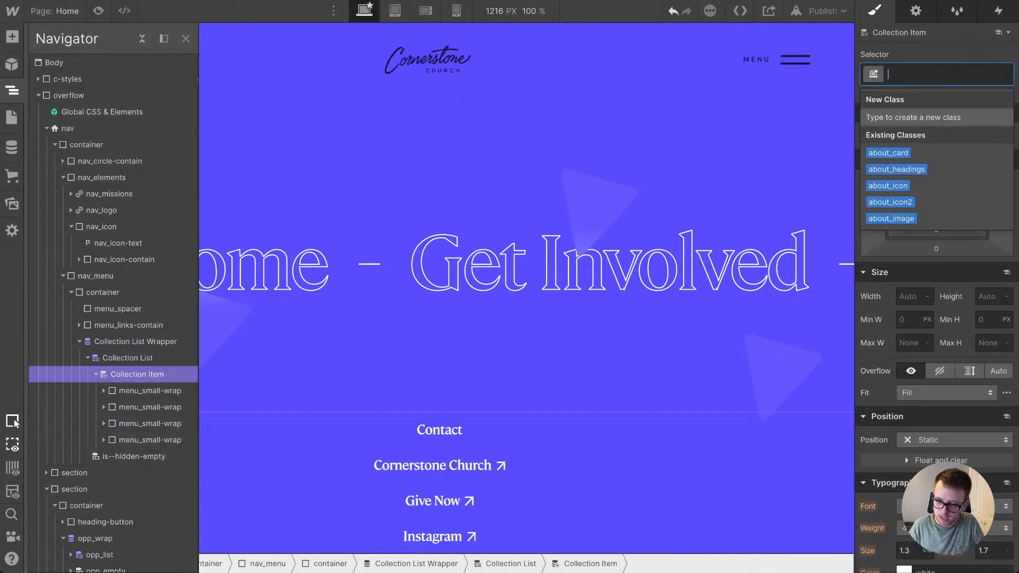
pyautogui.write('menu_small-links')
pyautogui.press('Return')
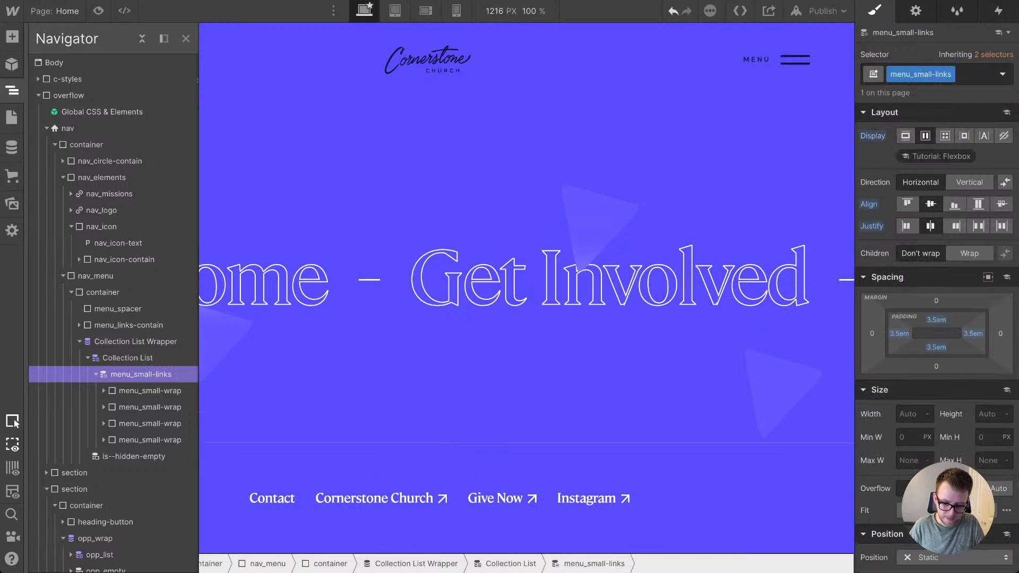
pyautogui.click(690, 404)
pyautogui.click(690, 472)
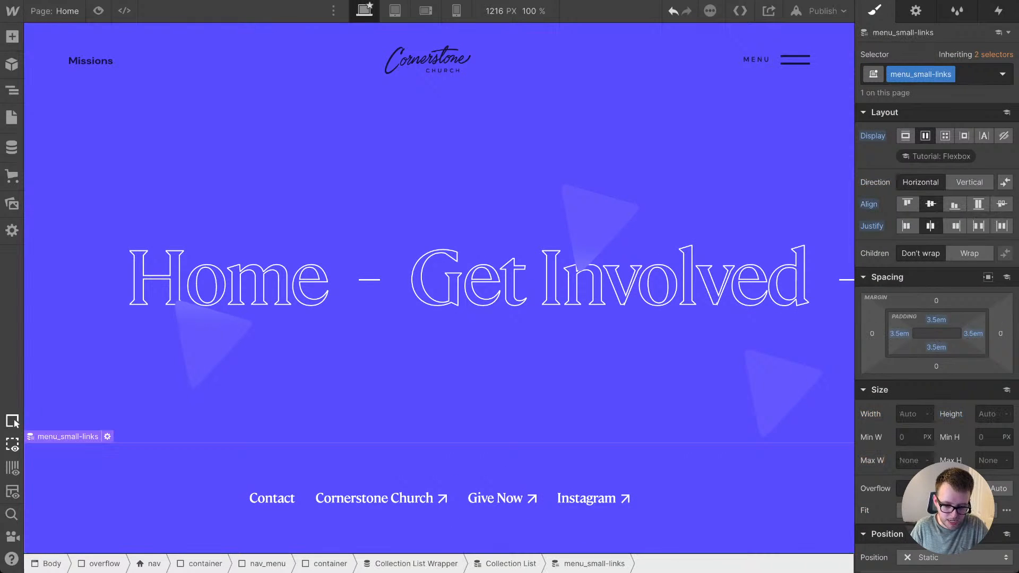
pyautogui.click(690, 403)
# Step: Bind the menu's Give Now link block to the Give URL field of General Infos
pyautogui.click(497, 498)
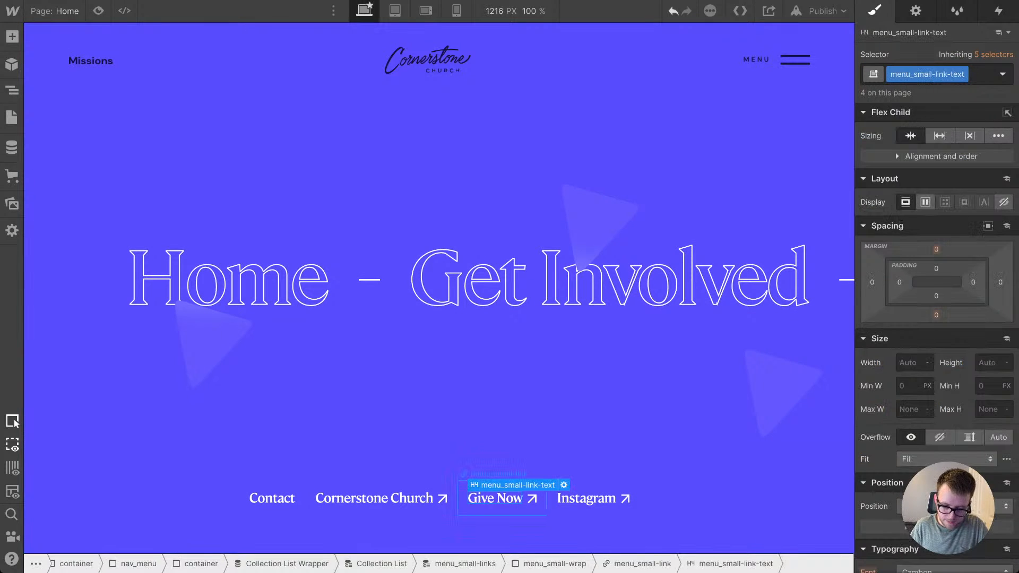
pyautogui.press('d')
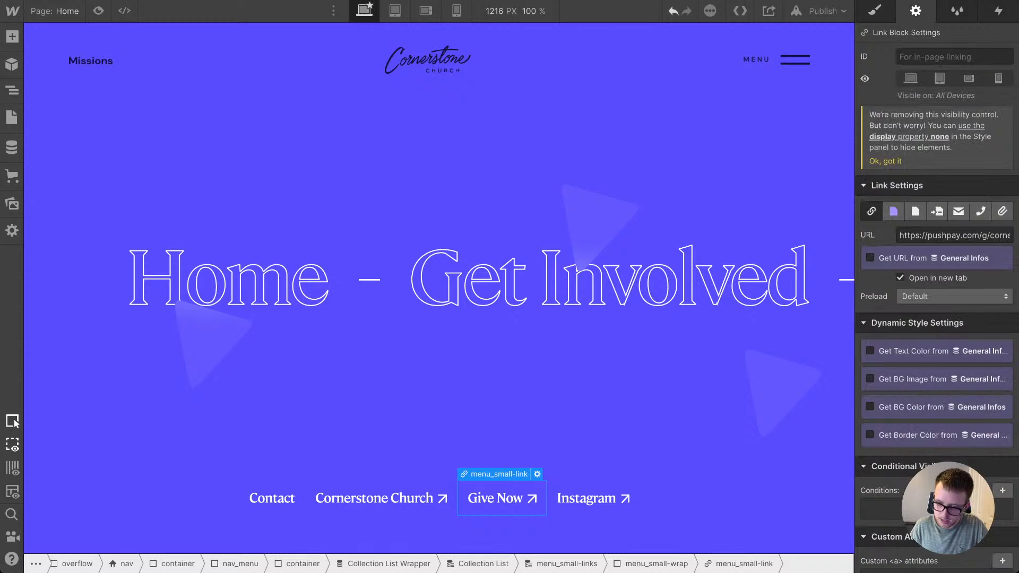
pyautogui.click(870, 257)
pyautogui.click(934, 275)
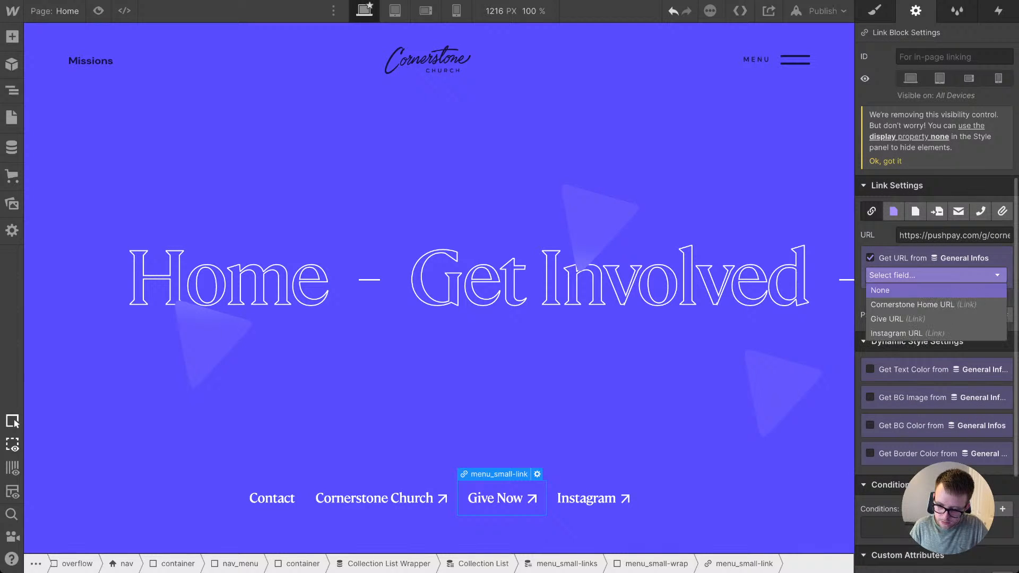
pyautogui.click(888, 318)
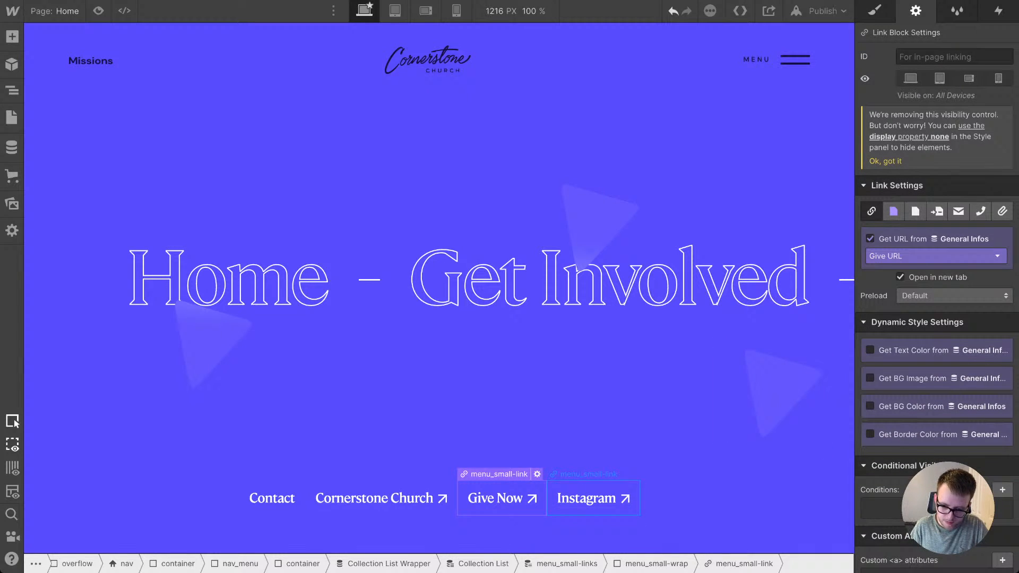
# Step: Bind the menu's Instagram link block to the Instagram URL field of General Infos
pyautogui.click(588, 498)
pyautogui.click(869, 258)
pyautogui.click(934, 275)
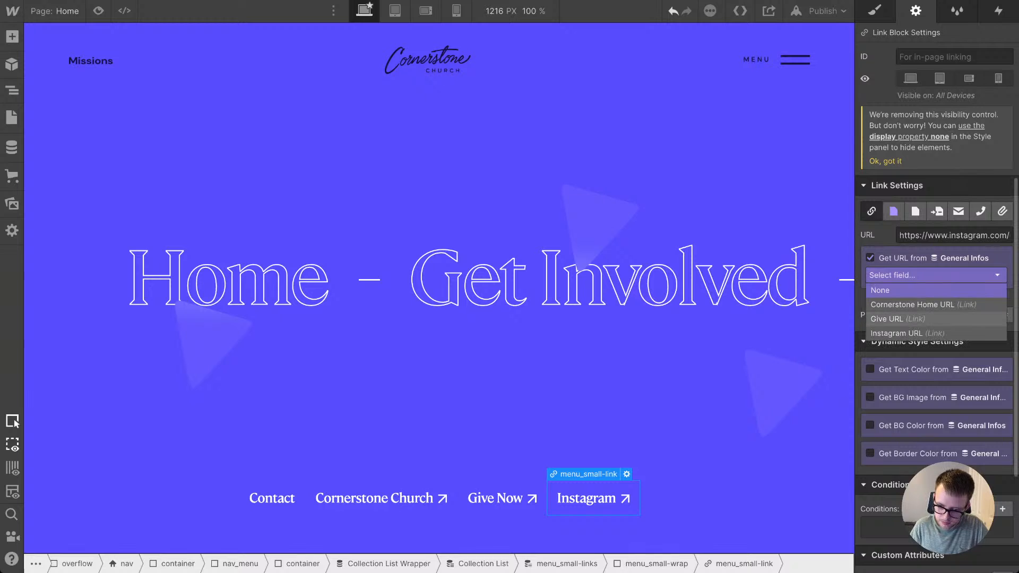
pyautogui.click(891, 331)
# Step: Bind the menu's Cornerstone Church link block to the Cornerstone Home URL field of General Infos
pyautogui.click(381, 497)
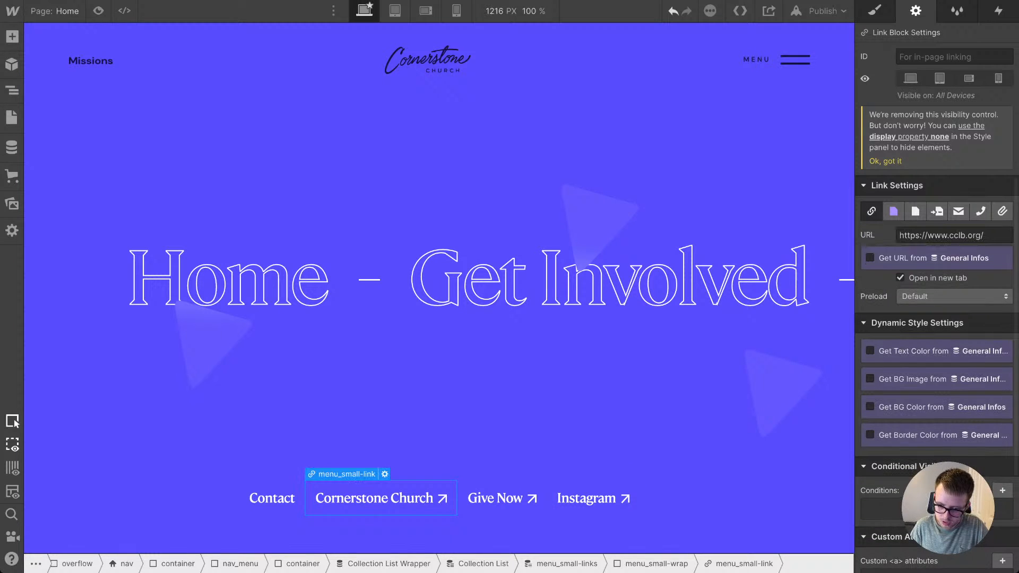
pyautogui.click(869, 258)
pyautogui.click(933, 275)
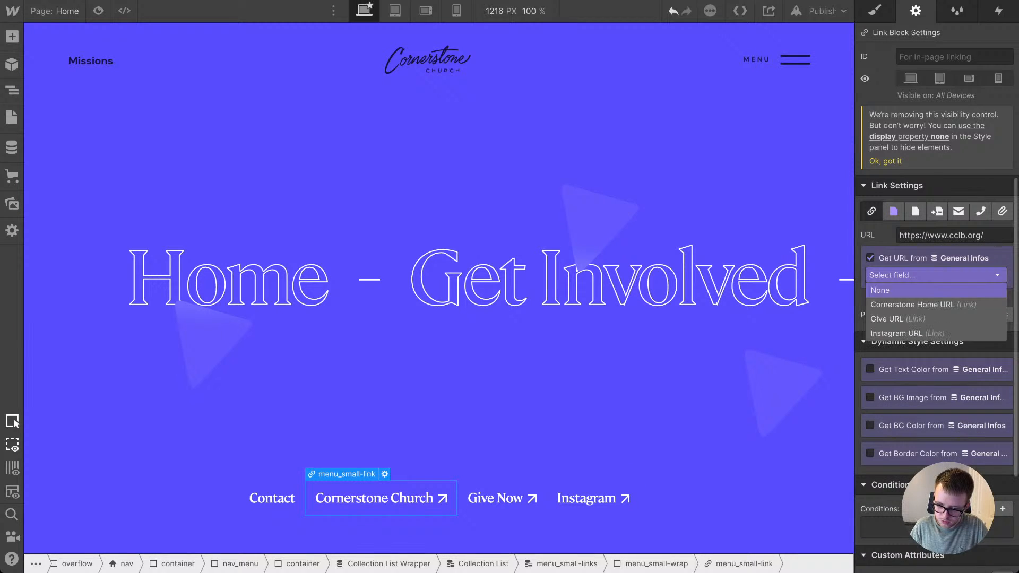
pyautogui.click(912, 304)
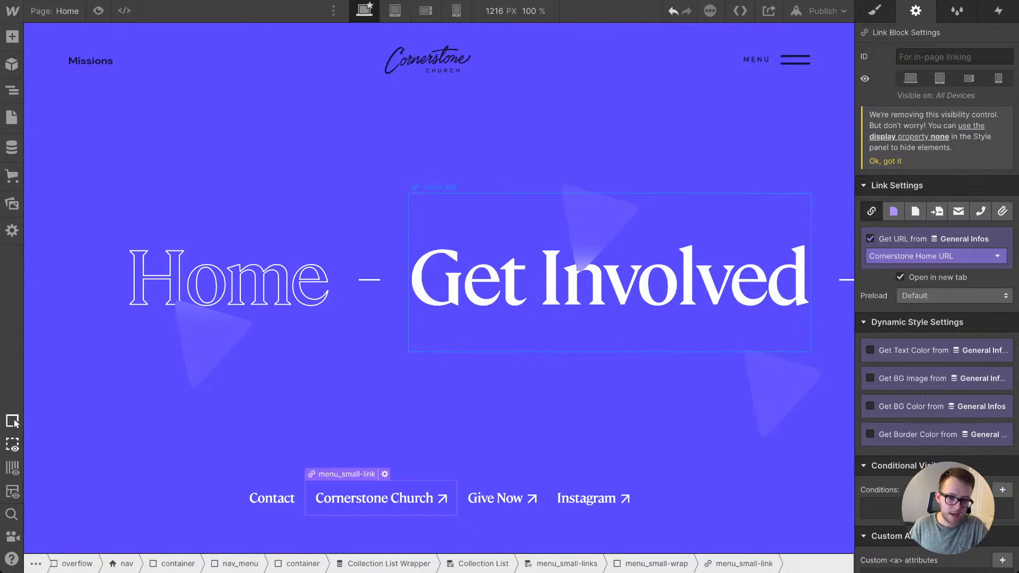
pyautogui.click(583, 275)
pyautogui.click(499, 414)
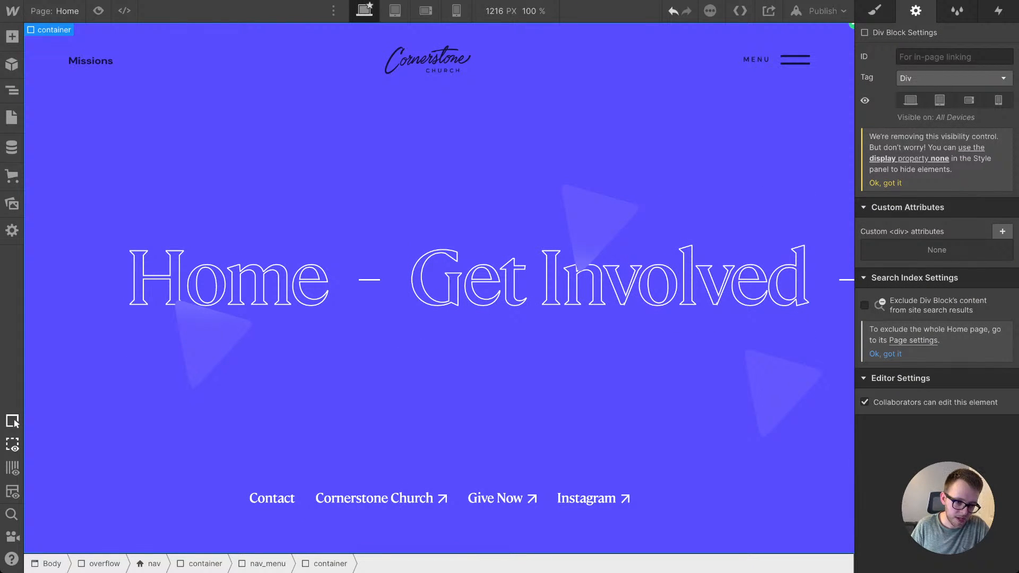
# Step: Hide the nav_menu element by setting its display to none
pyautogui.click(12, 91)
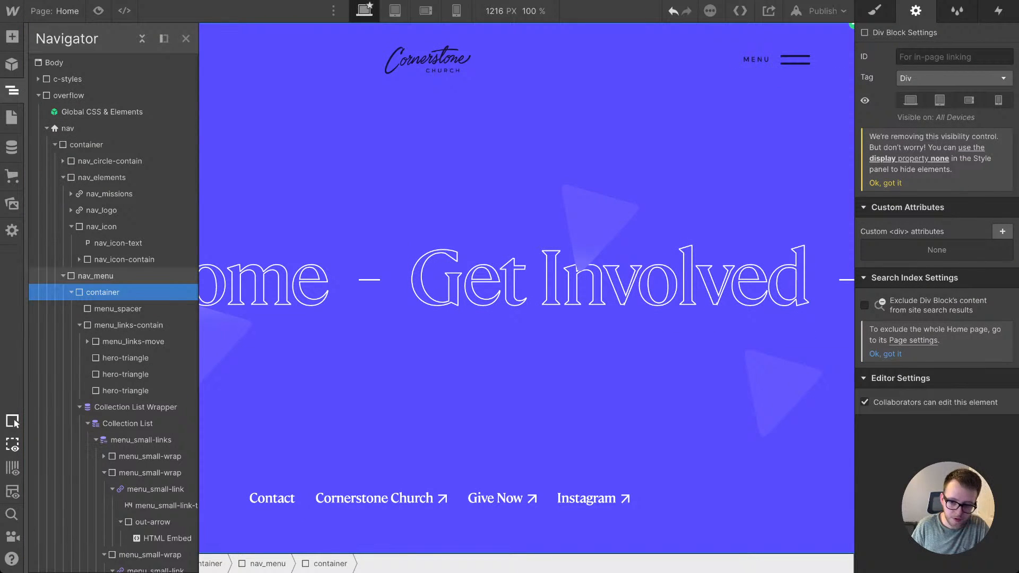
pyautogui.click(100, 276)
pyautogui.press('s')
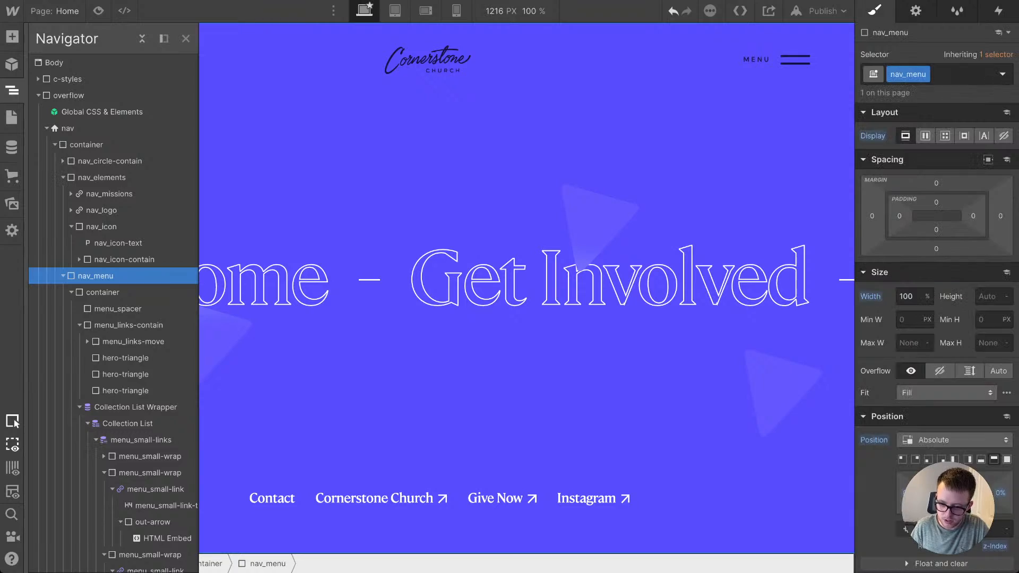
pyautogui.click(1003, 135)
pyautogui.click(637, 287)
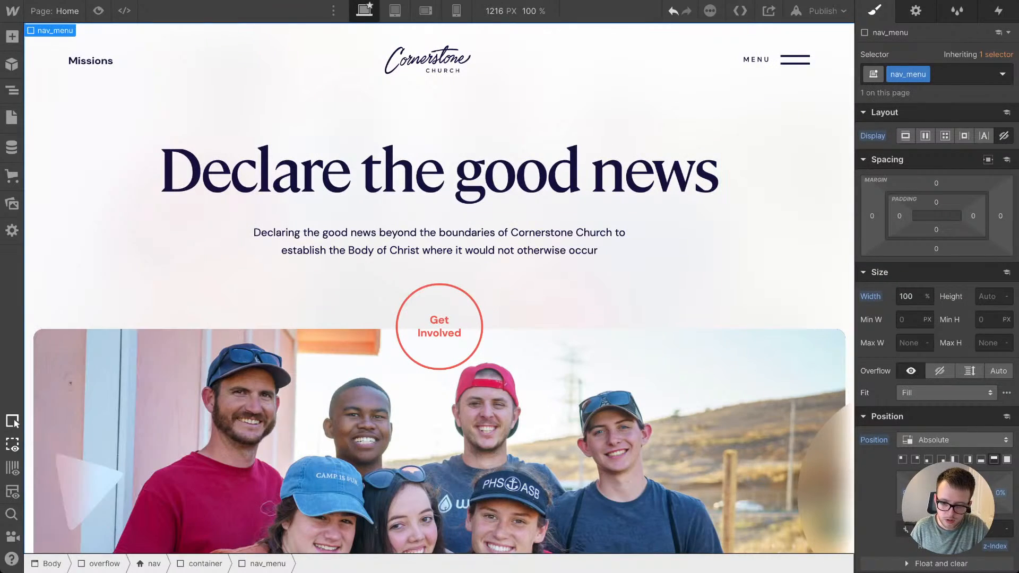
# Step: Examine the footer's height and layout on the home page and in the site version open in the other browser tab
pyautogui.scroll(-3, 637, 286)
pyautogui.scroll(-10, 440, 289)
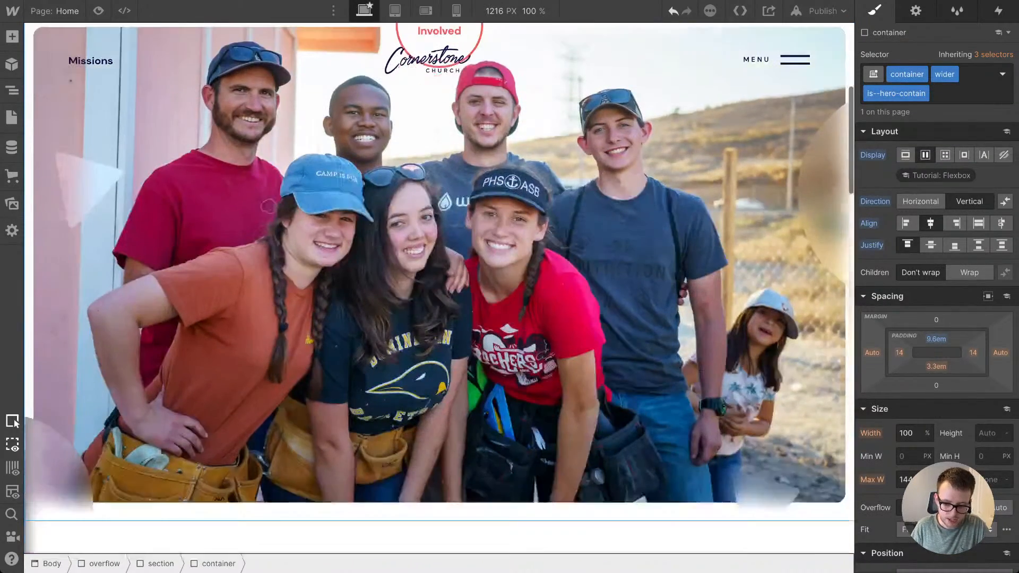
pyautogui.scroll(-8, 439, 289)
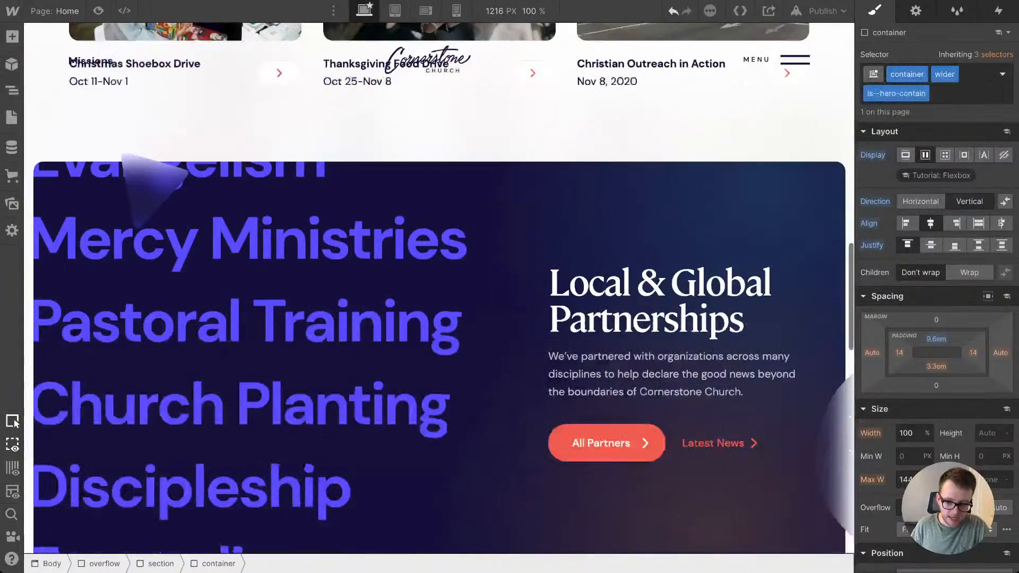
pyautogui.scroll(-12, 439, 288)
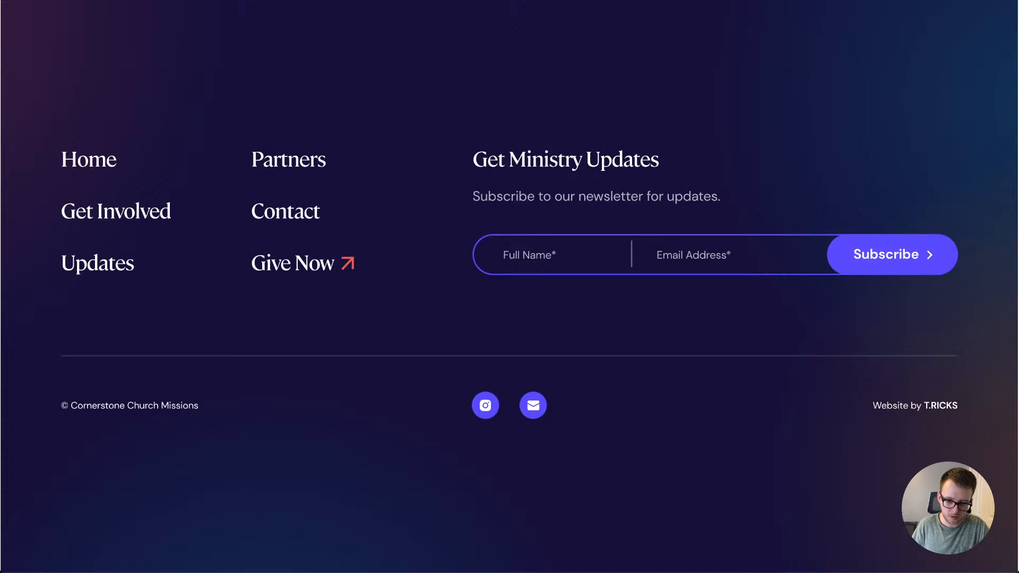
pyautogui.scroll(3, 510, 286)
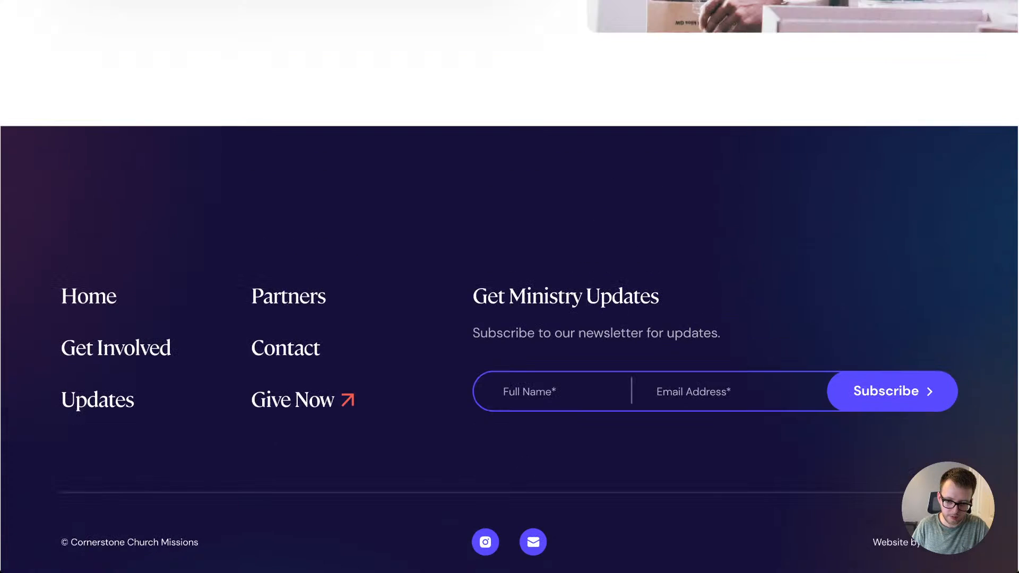
pyautogui.scroll(-3, 509, 287)
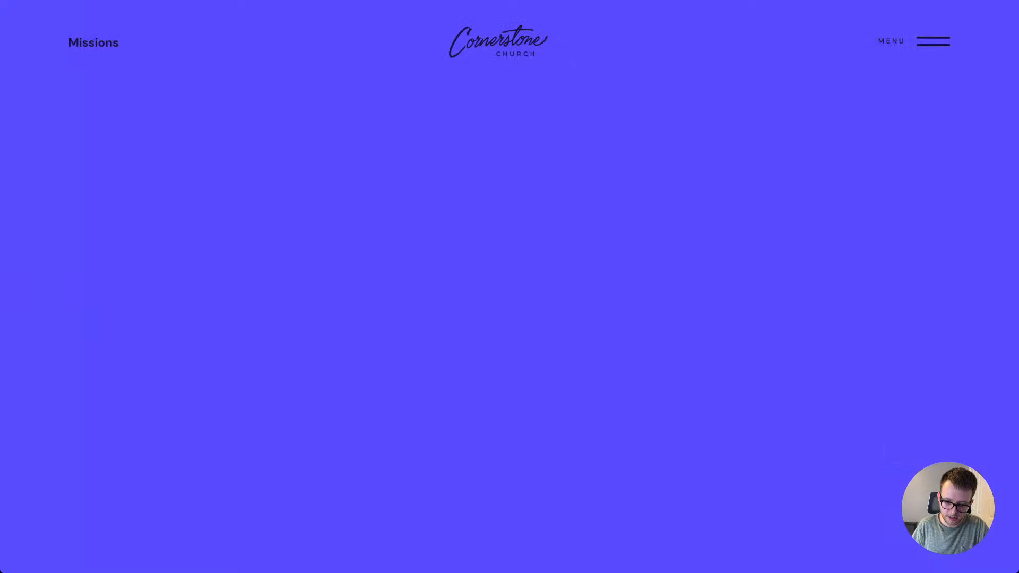
pyautogui.scroll(-2, 509, 286)
pyautogui.hotkey('ctrl', 'Tab')
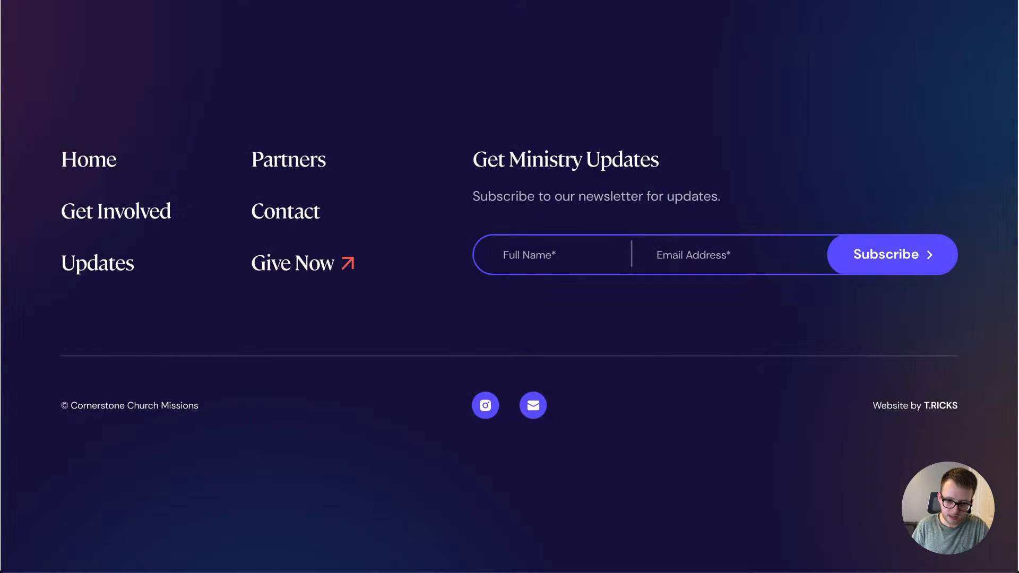
pyautogui.scroll(2, 509, 286)
pyautogui.scroll(3, 509, 286)
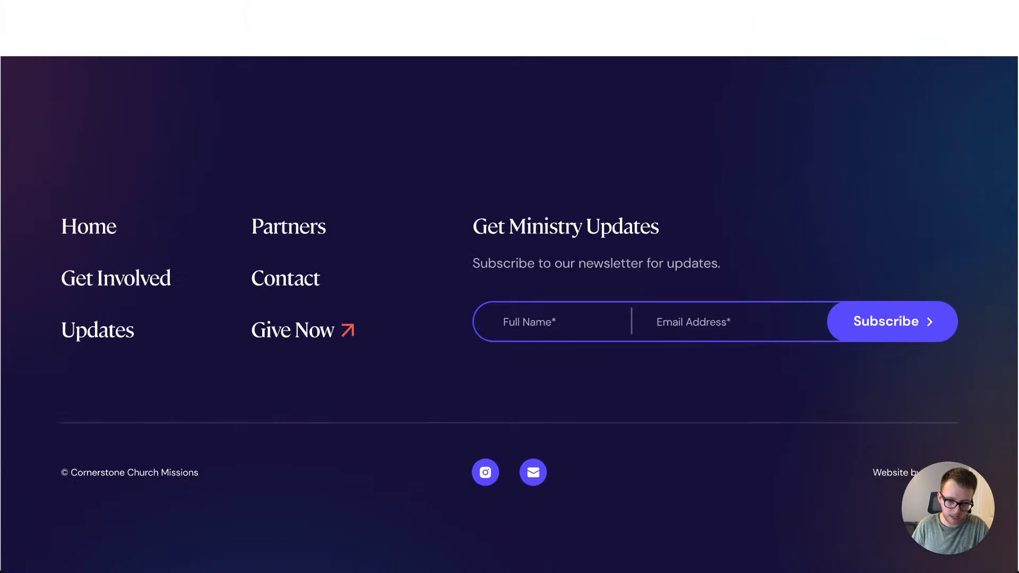
pyautogui.scroll(15, 510, 286)
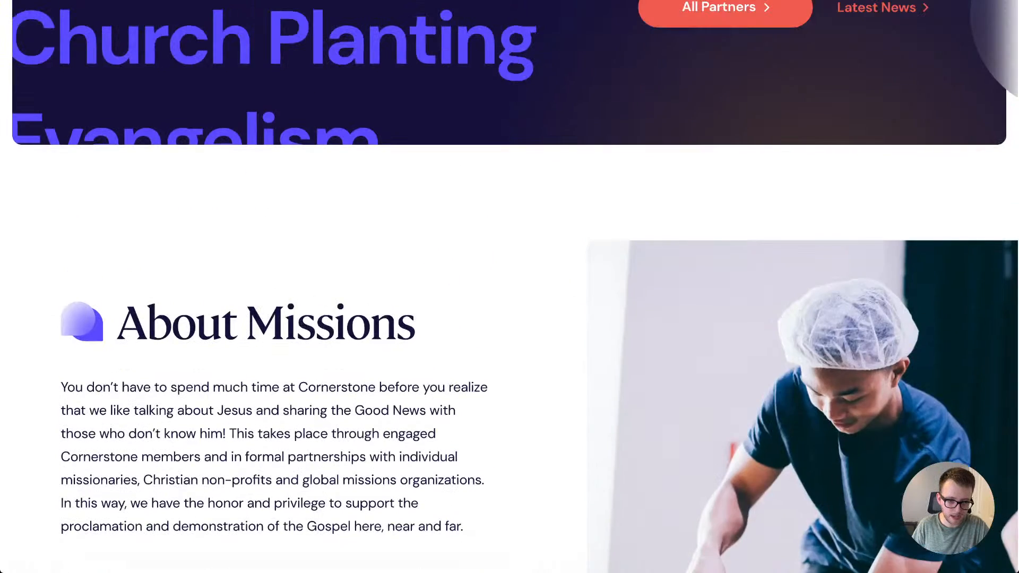
pyautogui.scroll(-15, 510, 287)
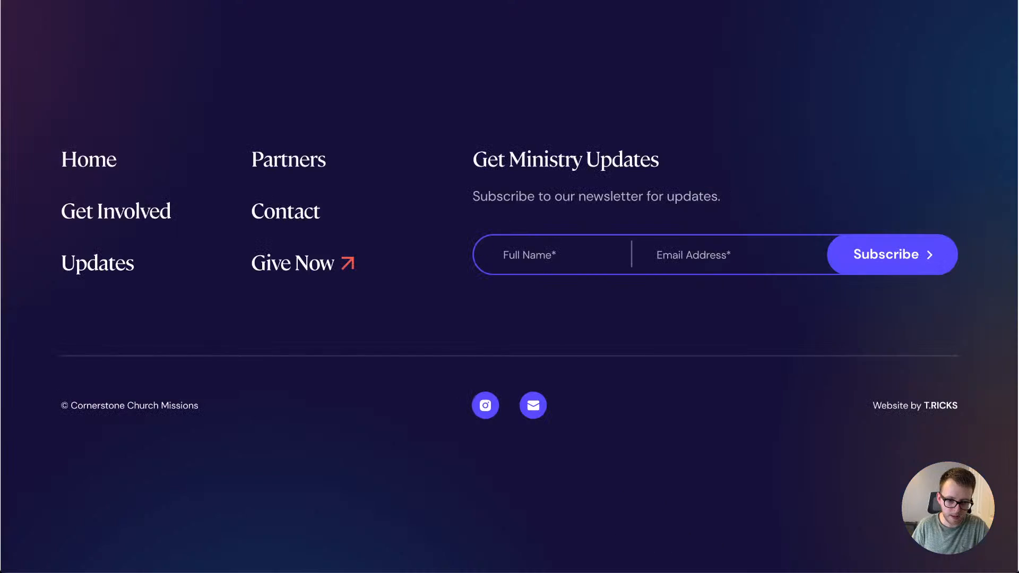
pyautogui.hotkey('ctrl', 'Tab')
# Step: Set the minimum height of the footer container to 100 VH
pyautogui.click(371, 467)
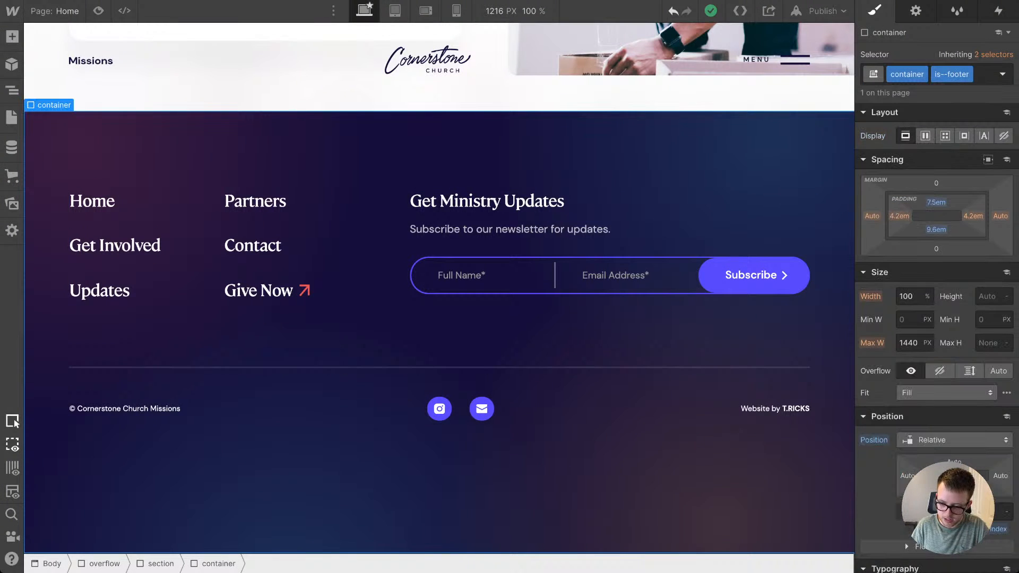
pyautogui.scroll(-2, 937, 292)
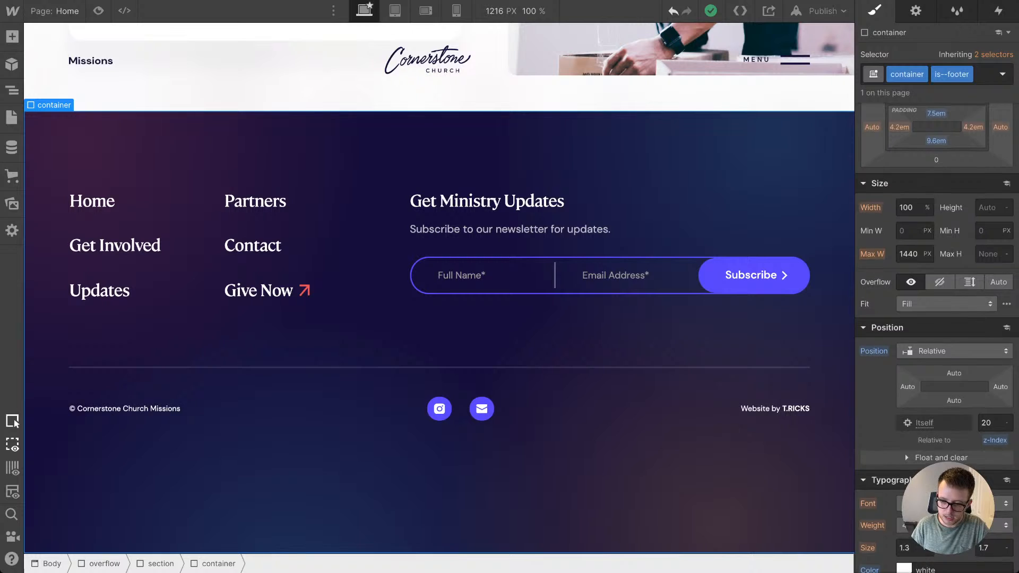
pyautogui.scroll(2, 937, 292)
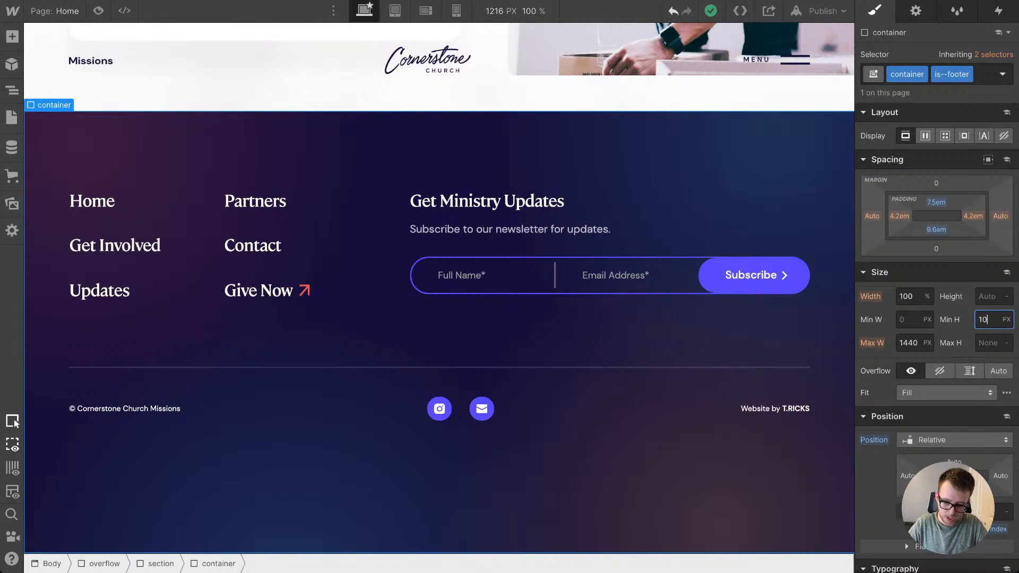
pyautogui.write('h')
pyautogui.press('Return')
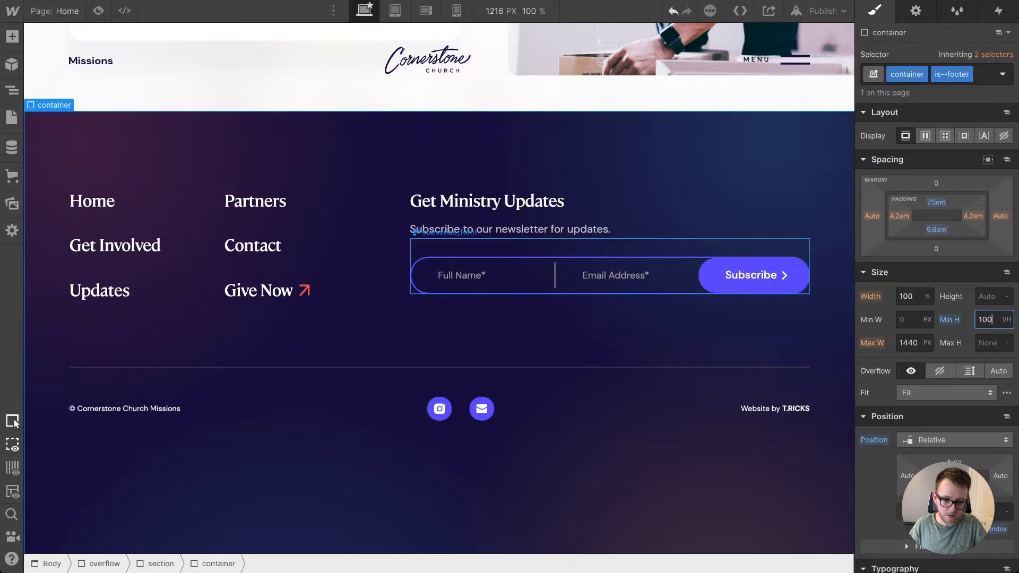
pyautogui.scroll(-2, 611, 275)
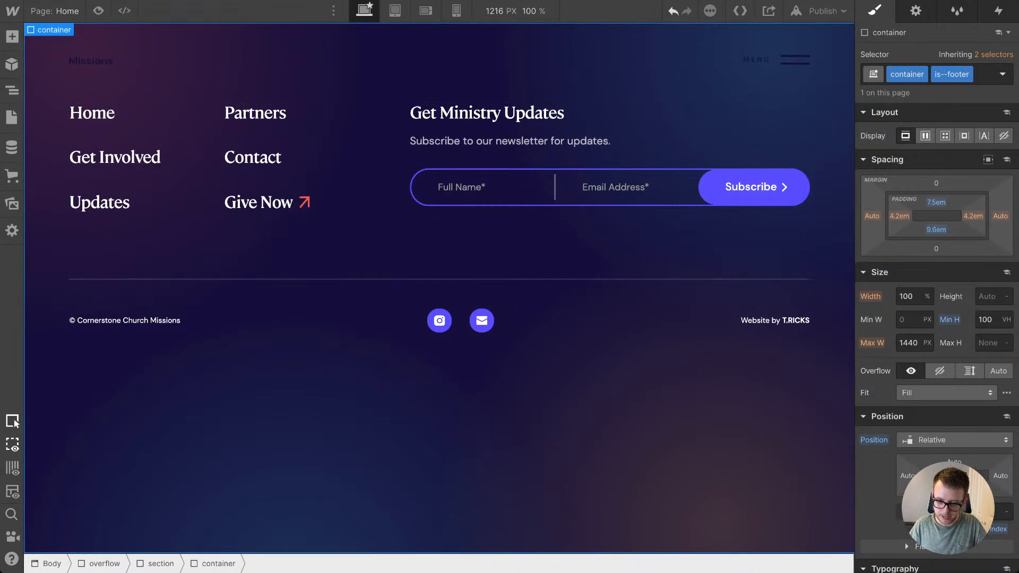
# Step: Make the footer container a vertical flexbox with its content justified to the center
pyautogui.click(925, 136)
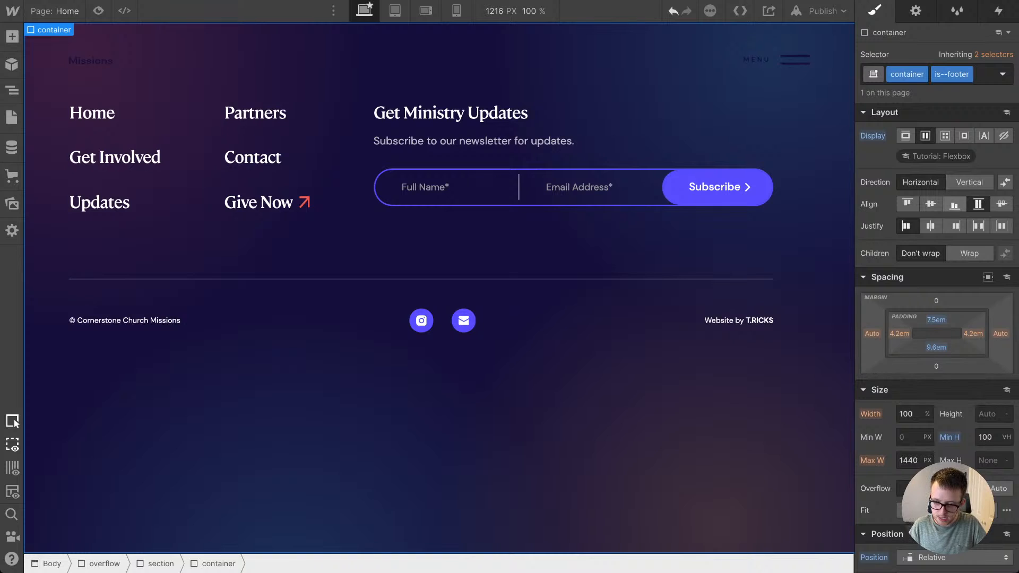
pyautogui.click(969, 182)
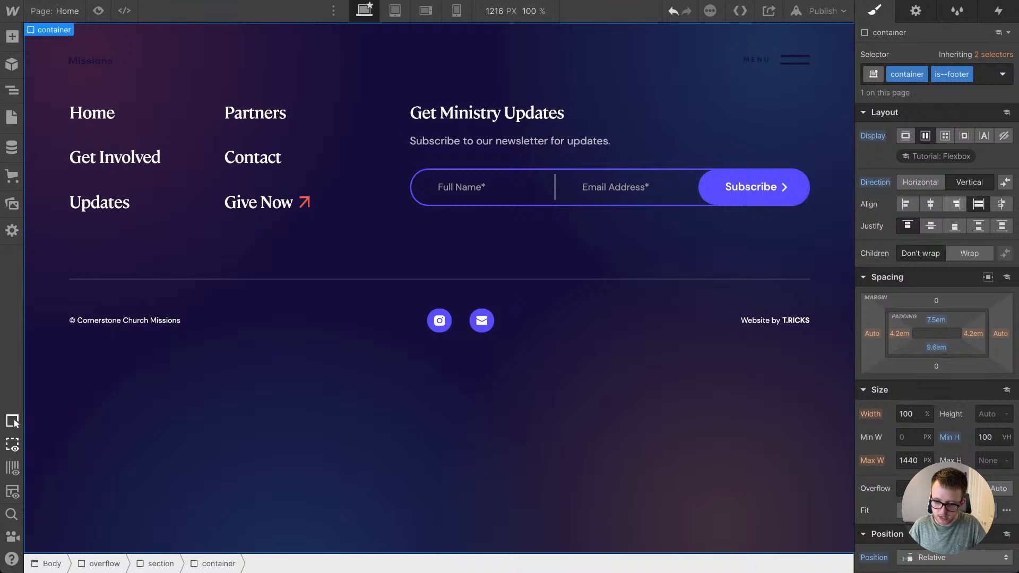
pyautogui.click(930, 226)
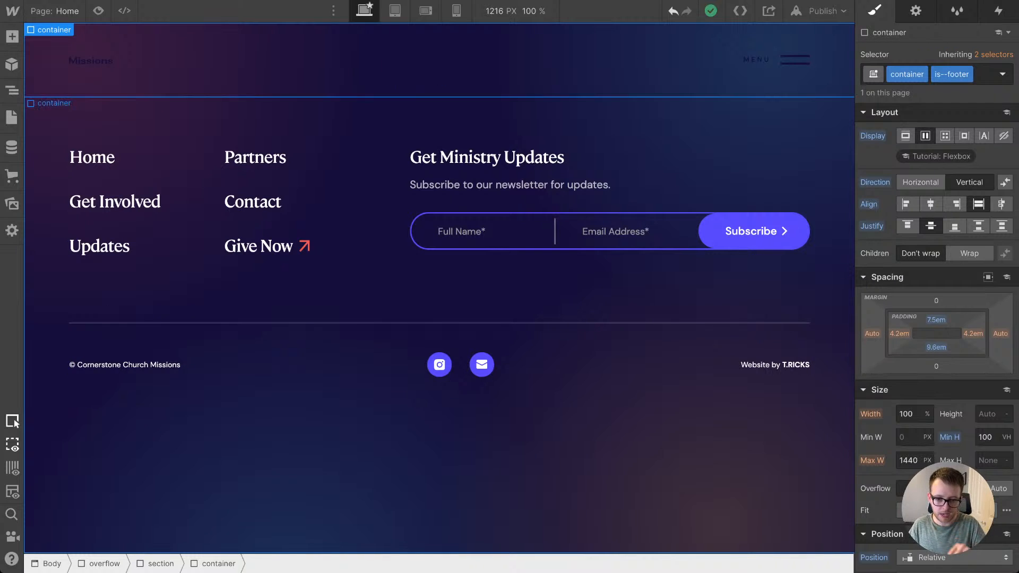
# Step: Set the canvas width to 3000 px and examine the footer section at that size
pyautogui.click(502, 11)
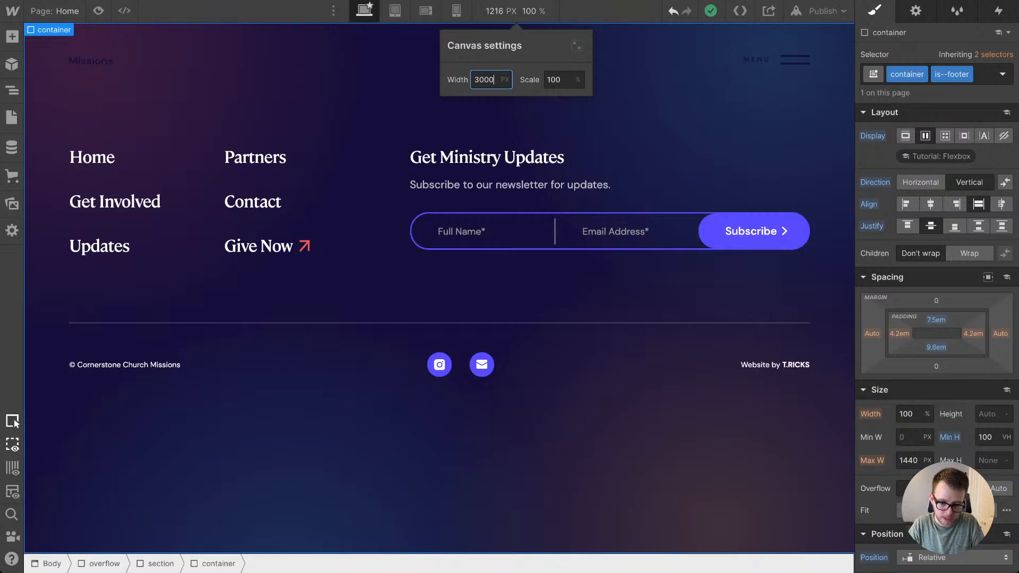
pyautogui.write('3000')
pyautogui.press('Return')
pyautogui.scroll(10, 440, 286)
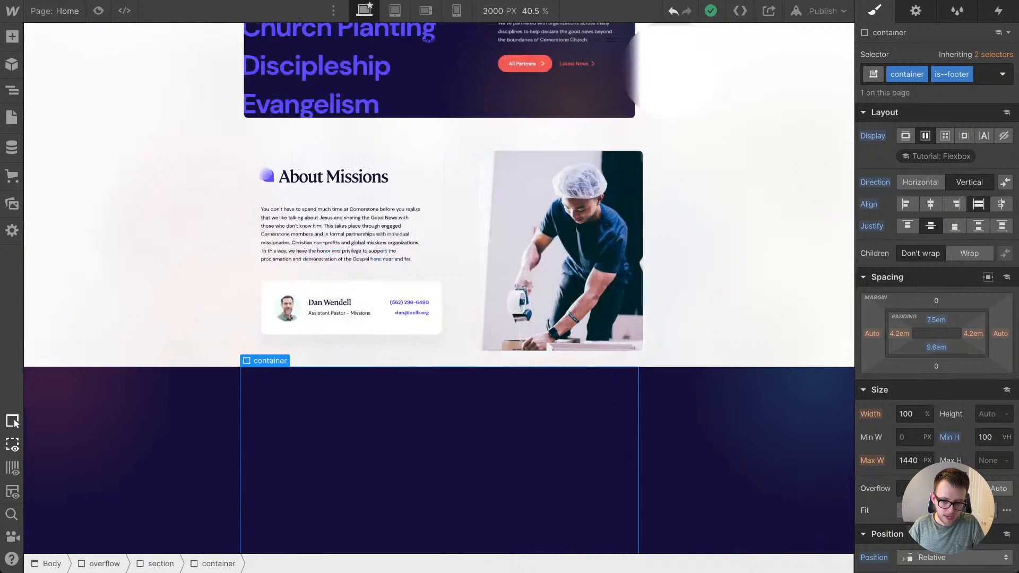
pyautogui.scroll(4, 439, 313)
pyautogui.scroll(-20, 440, 313)
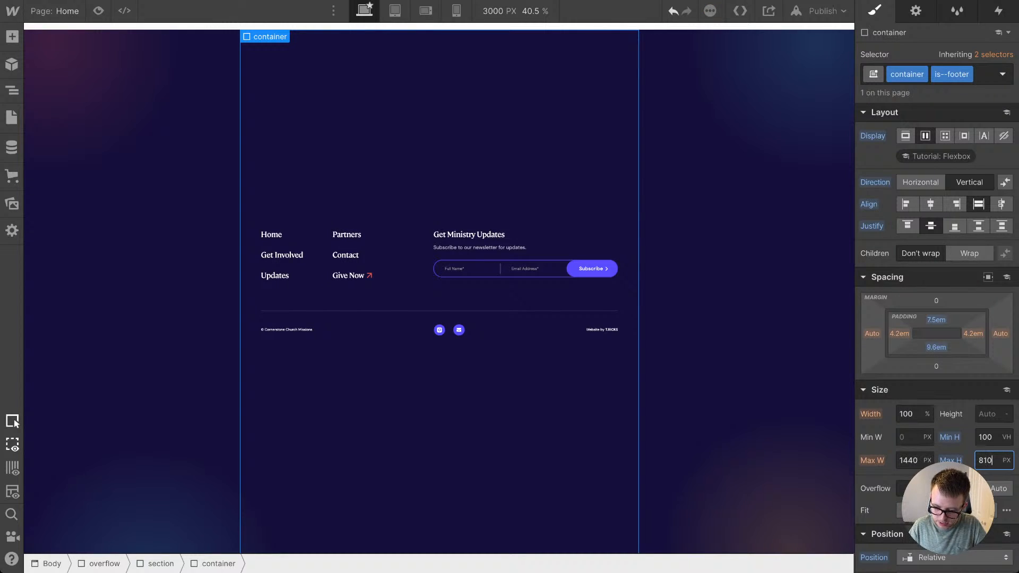
# Step: Reset the footer container's maximum and minimum heights and give it a height of 100 VH instead
pyautogui.click(950, 460)
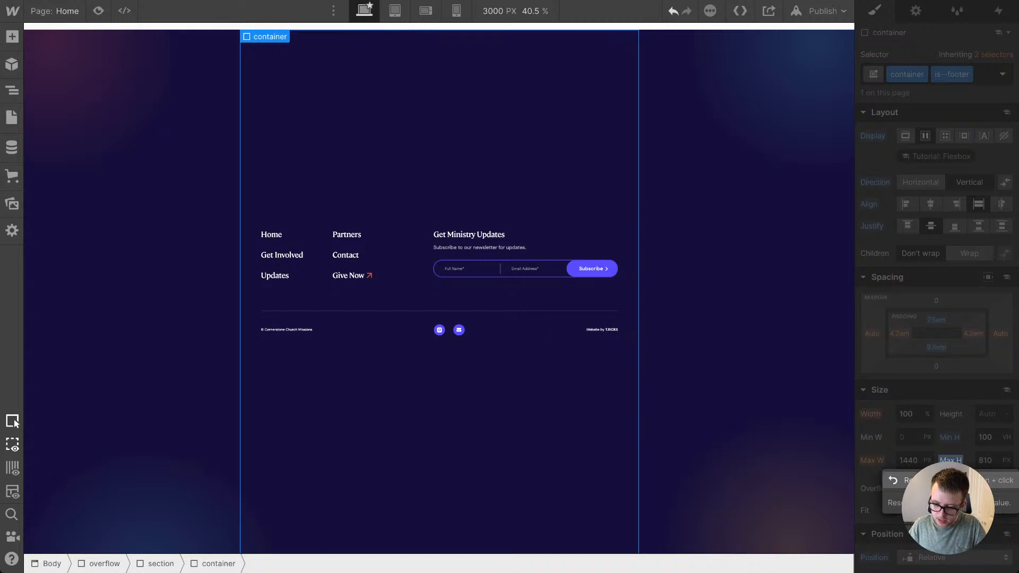
pyautogui.click(950, 480)
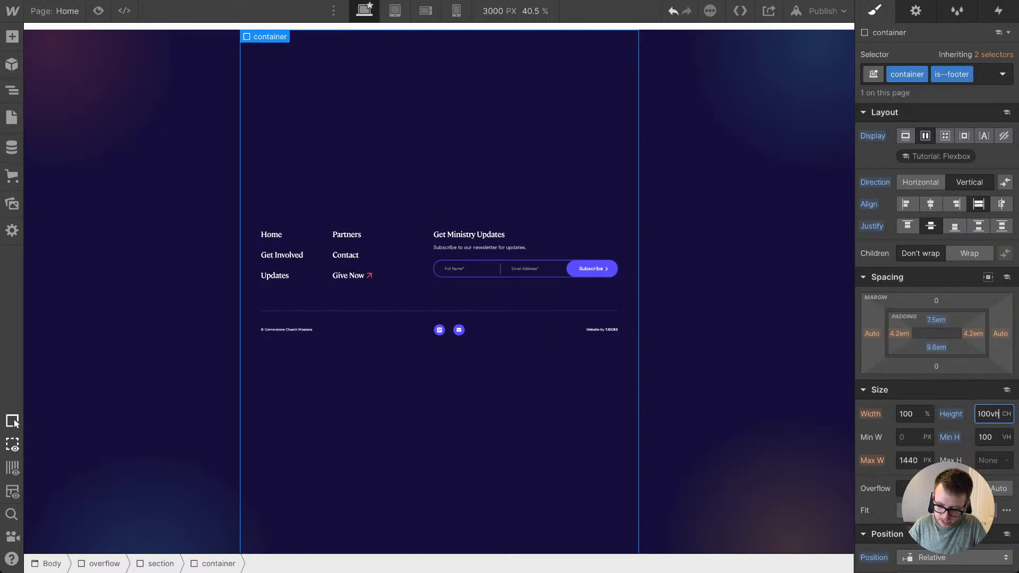
pyautogui.click(949, 437)
pyautogui.click(909, 457)
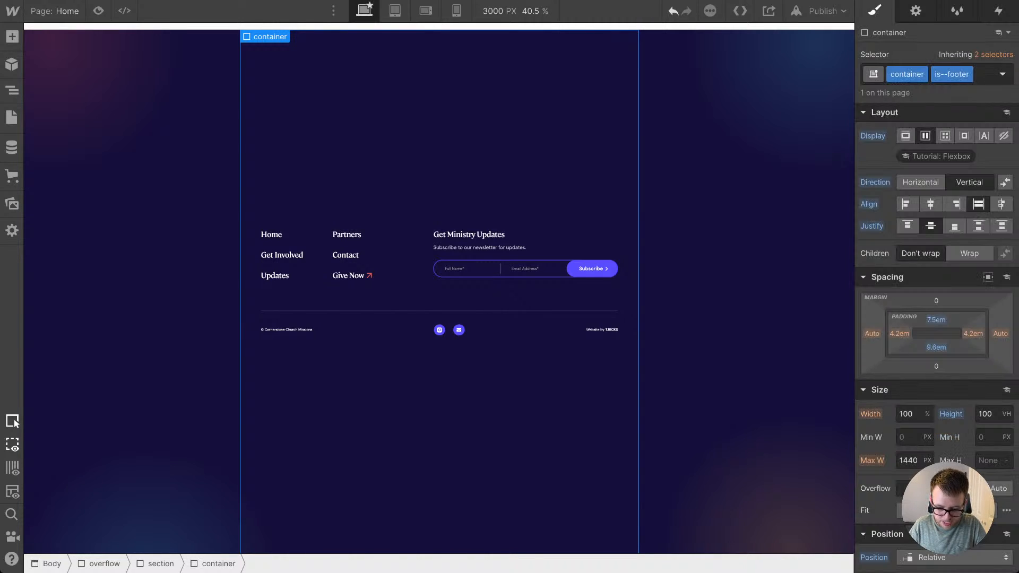
# Step: Set the maximum height of the footer container to 800 px
pyautogui.press('Return')
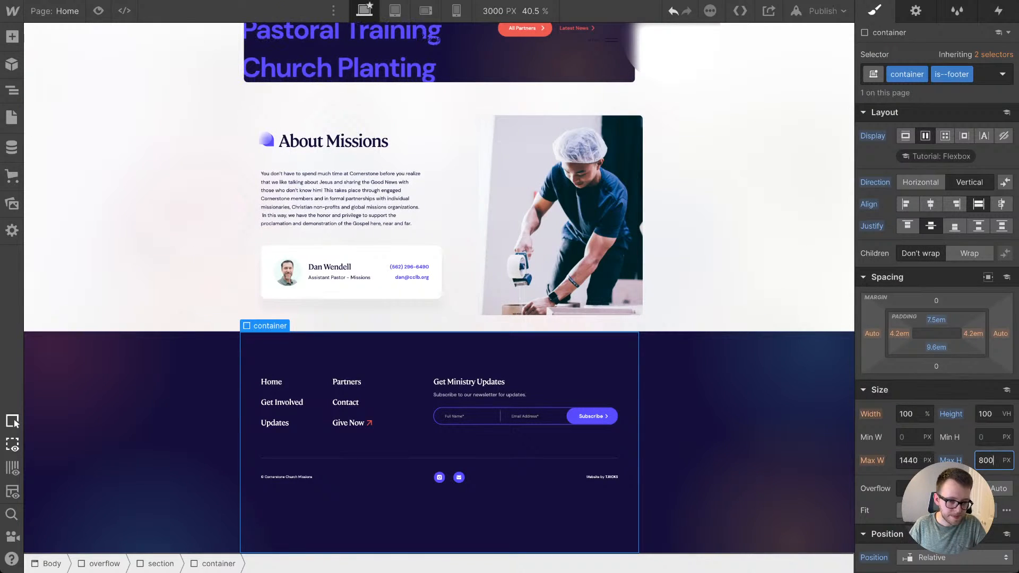
pyautogui.hotkey('shift', 'Up')
pyautogui.hotkey('shift', 'Up')
pyautogui.hotkey('shift', 'Up')
pyautogui.hotkey('shift', 'Up')
pyautogui.hotkey('shift', 'Up')
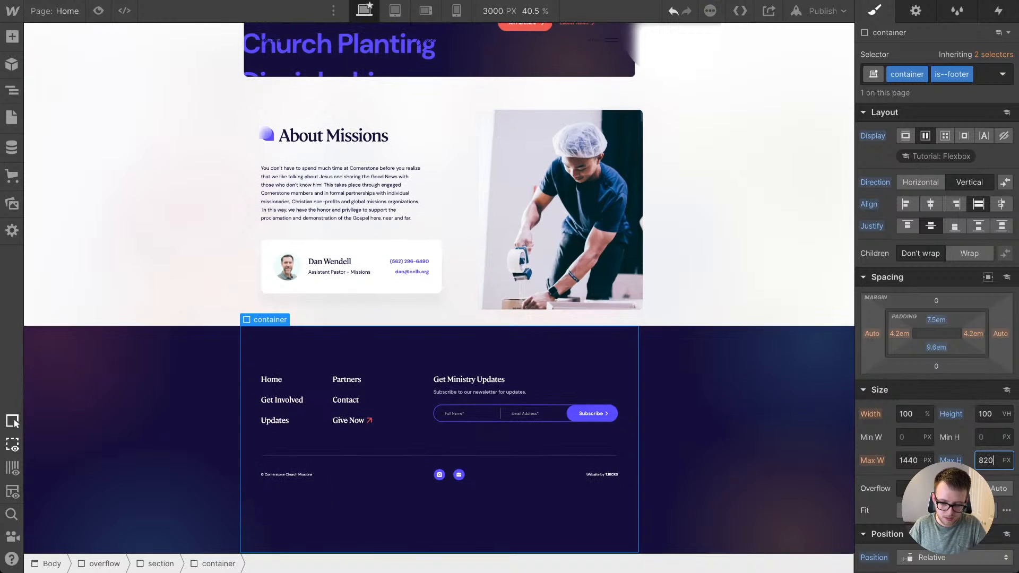
pyautogui.hotkey('shift', 'Down')
pyautogui.hotkey('shift', 'Down')
pyautogui.hotkey('shift', 'Down')
pyautogui.hotkey('shift', 'Down')
pyautogui.hotkey('shift', 'Down')
pyautogui.hotkey('shift', 'Up')
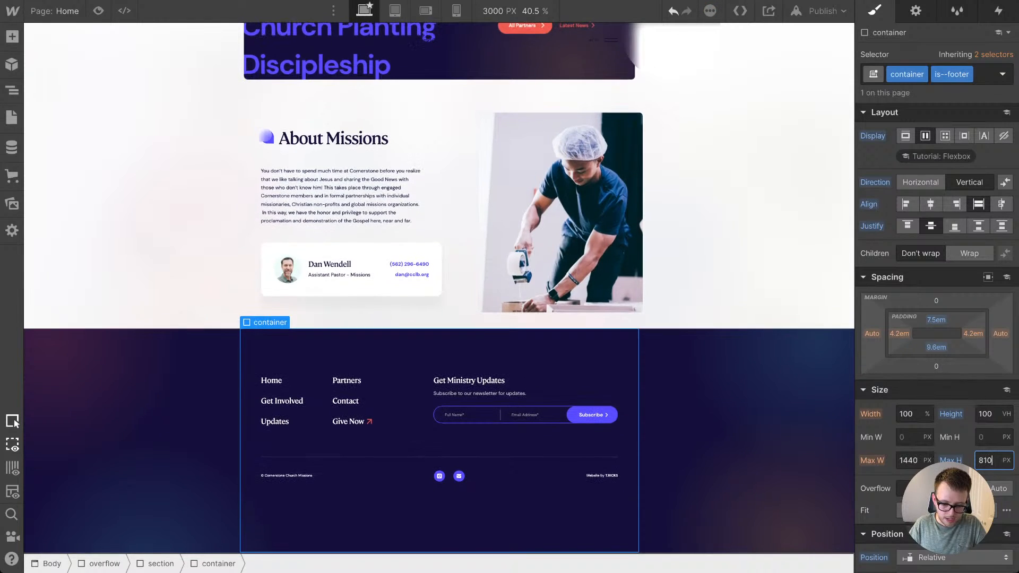
pyautogui.hotkey('shift', 'Down')
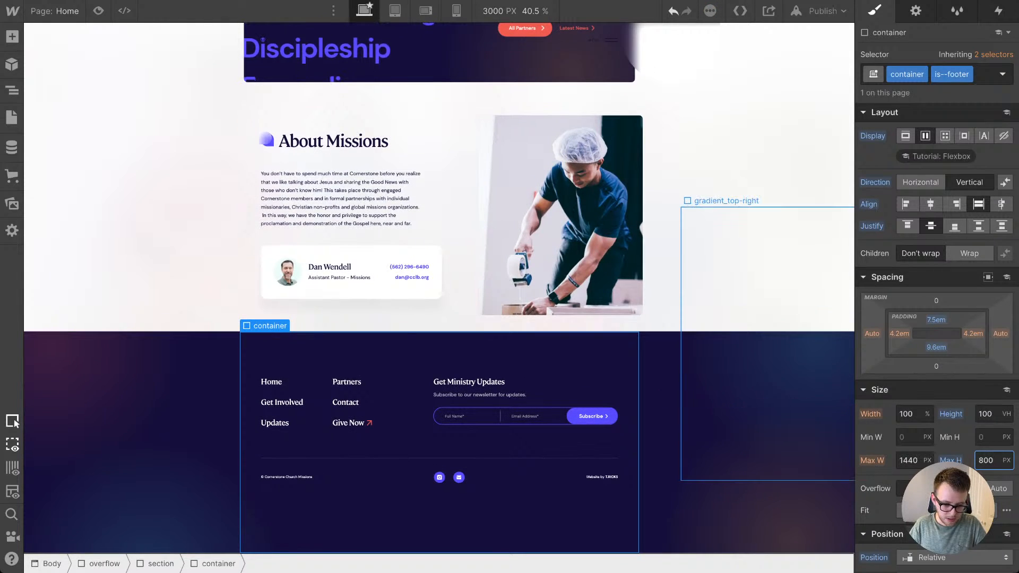
# Step: Reset the canvas to its default width and check the footer and the rest of the page
pyautogui.click(515, 11)
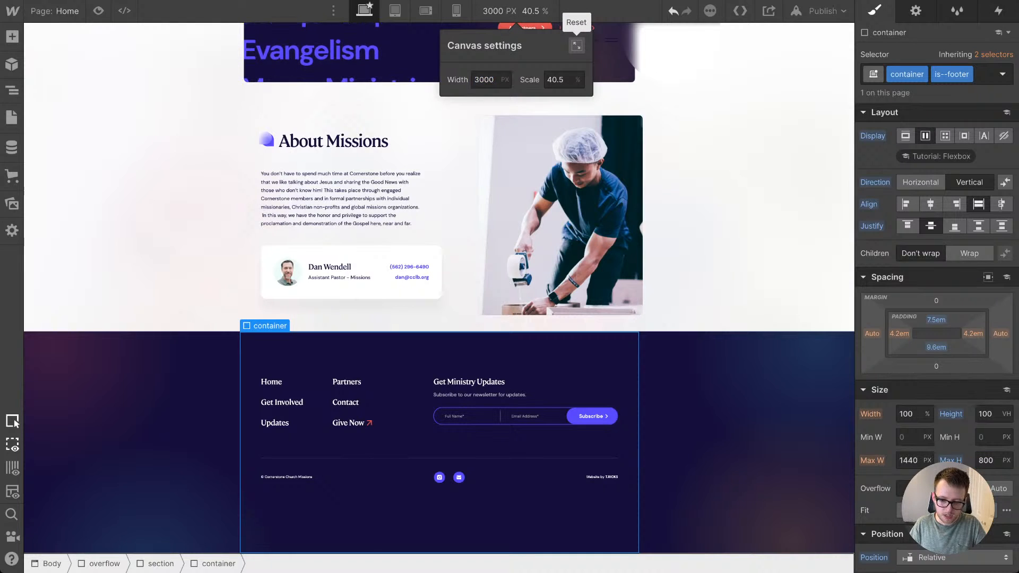
pyautogui.click(576, 45)
pyautogui.scroll(-5, 239, 212)
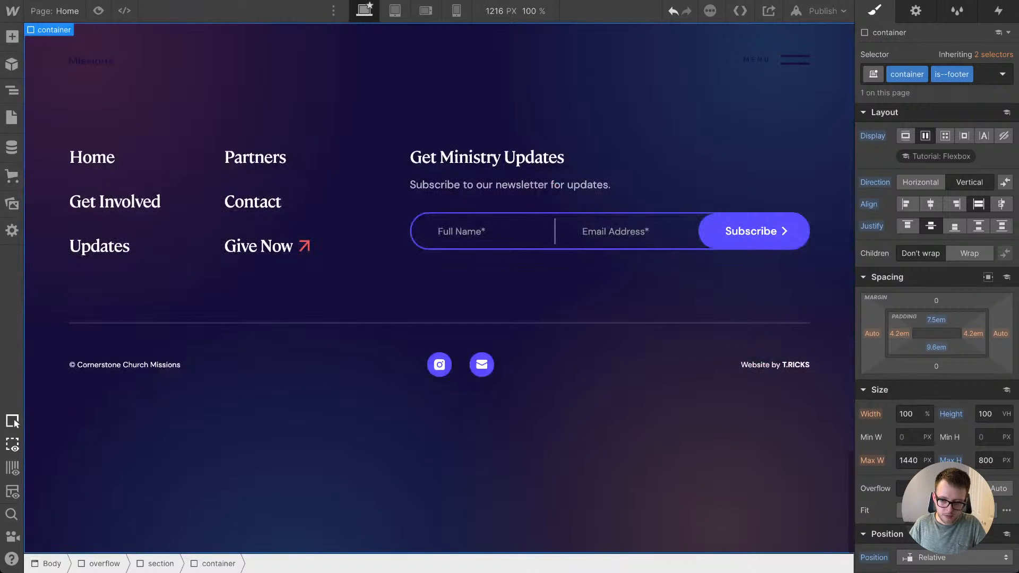
pyautogui.scroll(20, 239, 239)
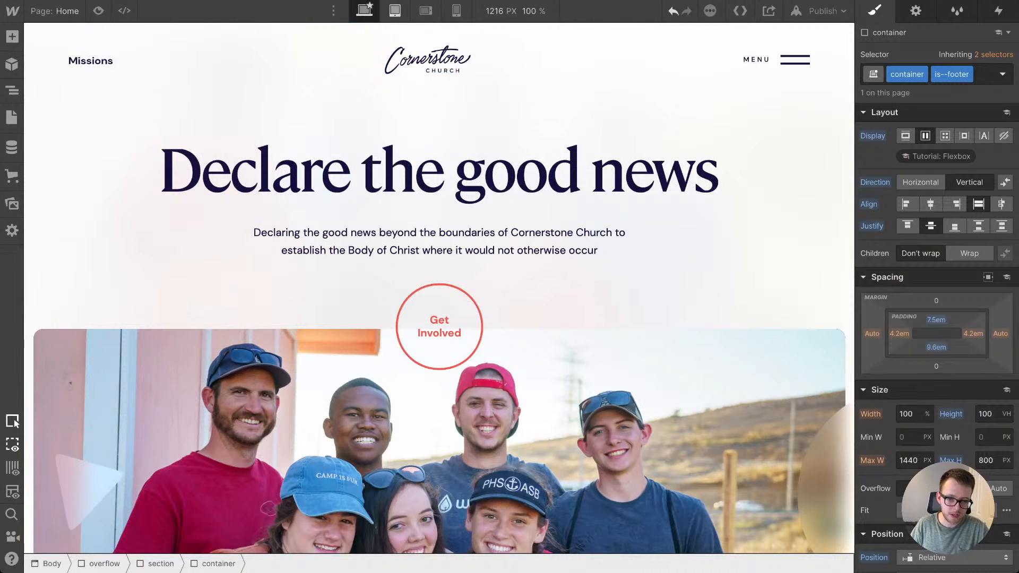
# Step: View the home page at the tablet, mobile landscape and mobile portrait breakpoints
pyautogui.click(395, 11)
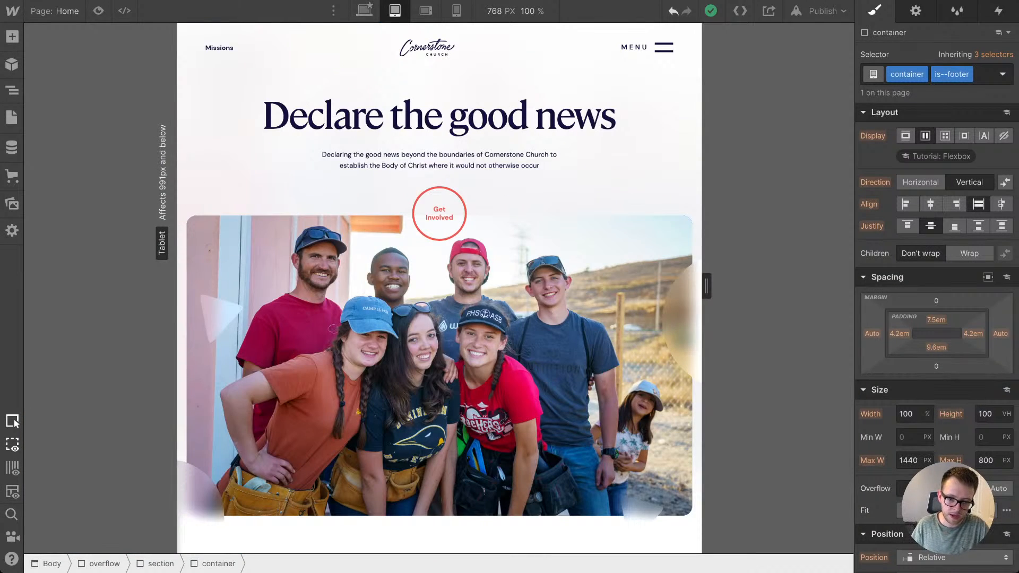
pyautogui.click(426, 10)
pyautogui.click(457, 10)
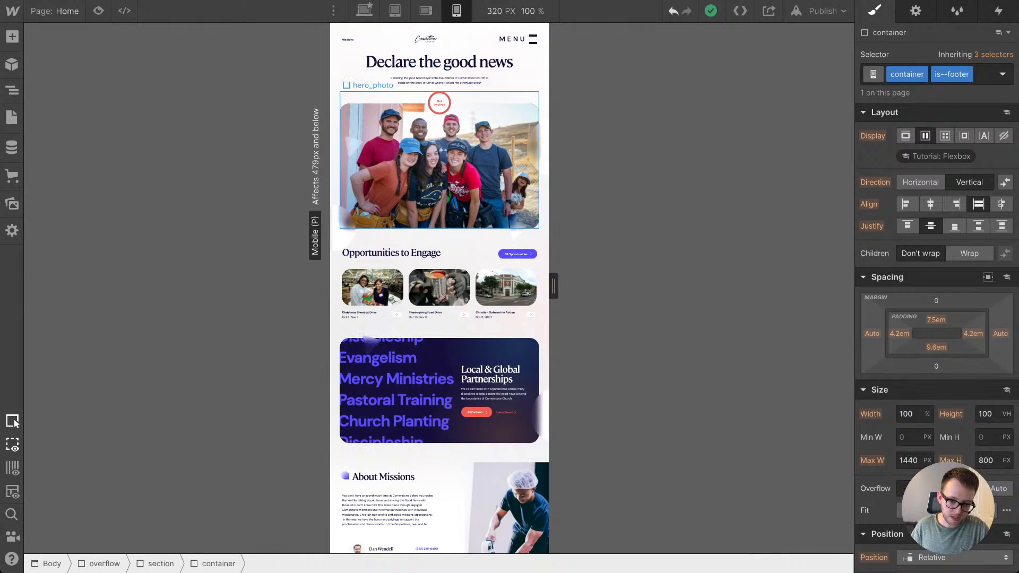
# Step: Examine the home page down to the footer at the mobile portrait breakpoint and widen the canvas to 479 px
pyautogui.scroll(-3, 440, 132)
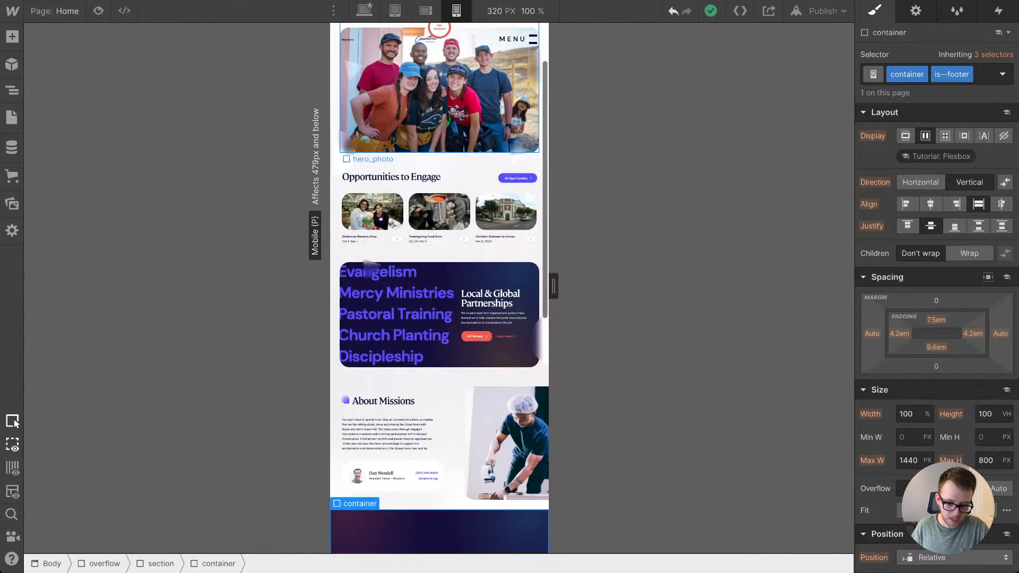
pyautogui.scroll(-10, 372, 268)
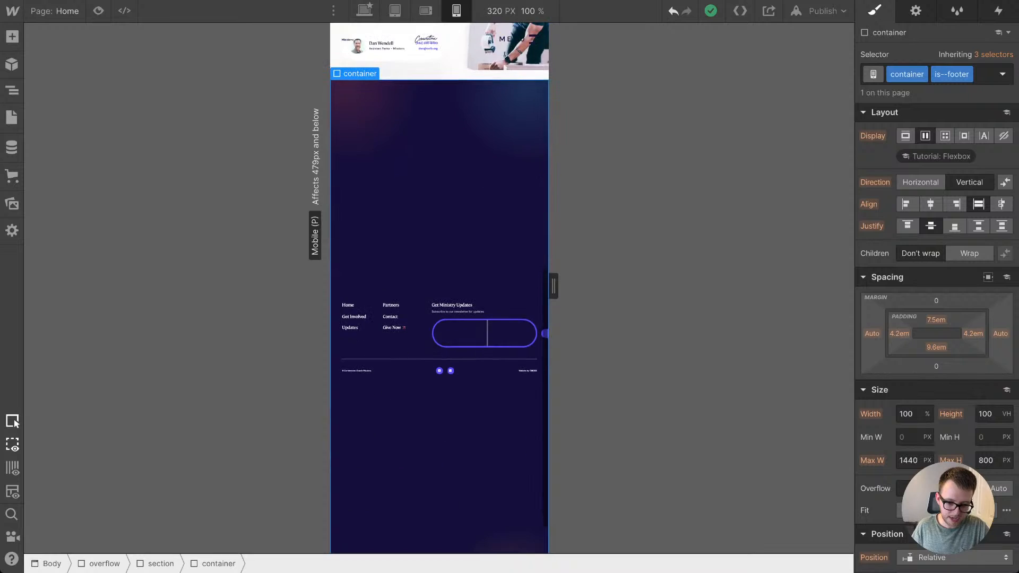
pyautogui.scroll(-2, 440, 287)
pyautogui.scroll(15, 439, 287)
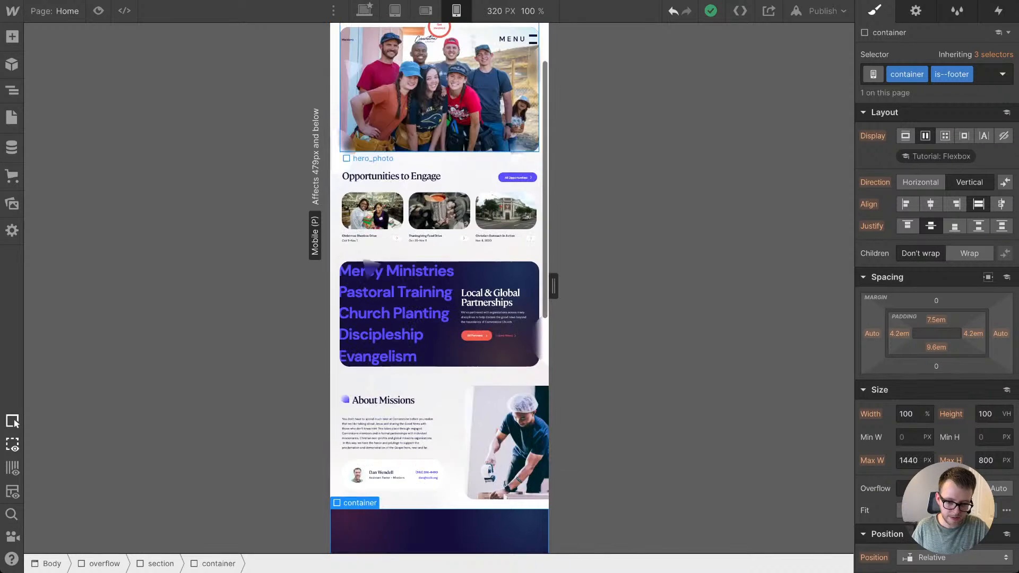
pyautogui.moveTo(554, 286); pyautogui.dragTo(607, 286)
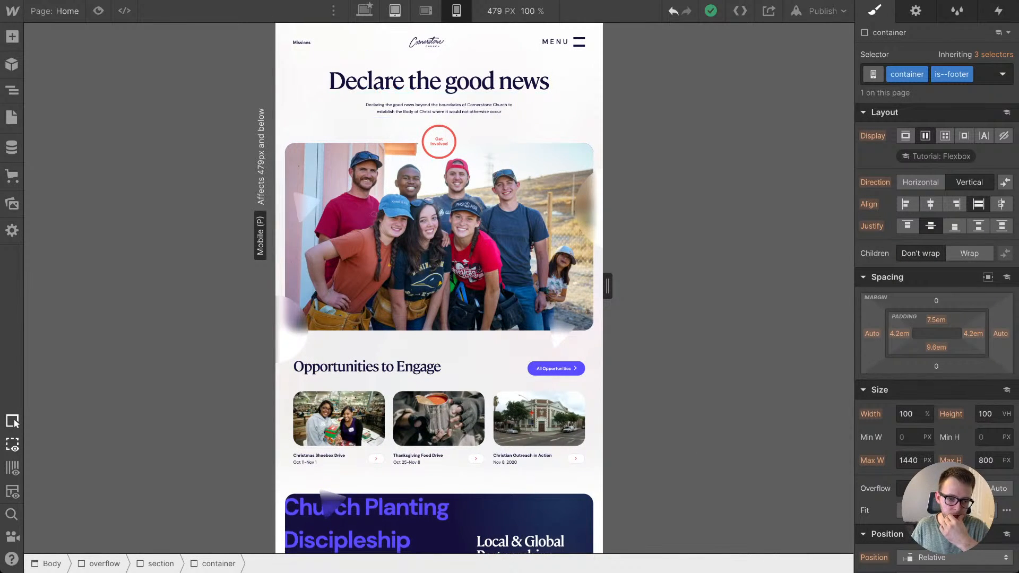
# Step: At the tablet breakpoint, select the Body element and target its Body (All Pages) tag for styling
pyautogui.hotkey('shift', '2')
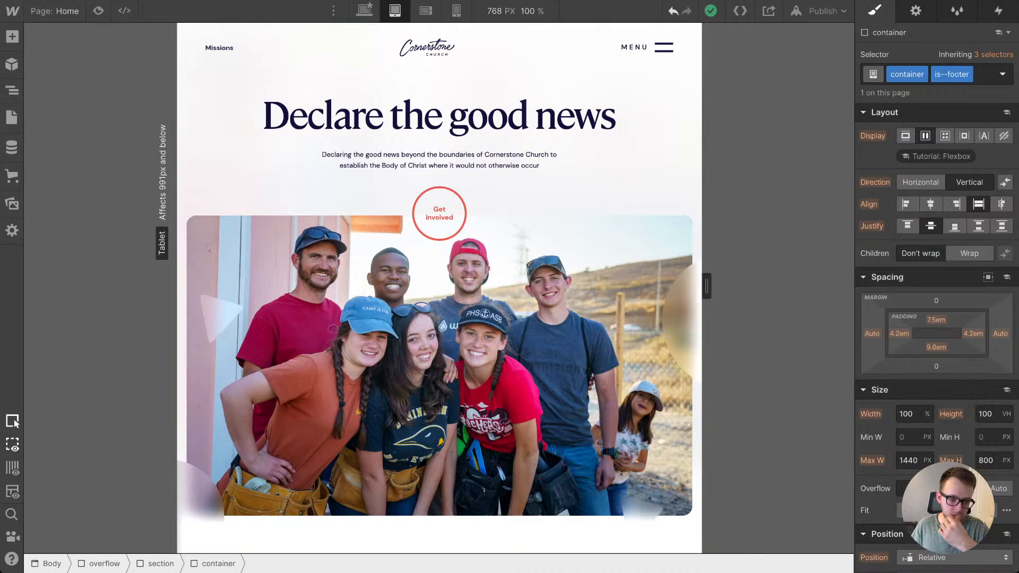
pyautogui.click(12, 91)
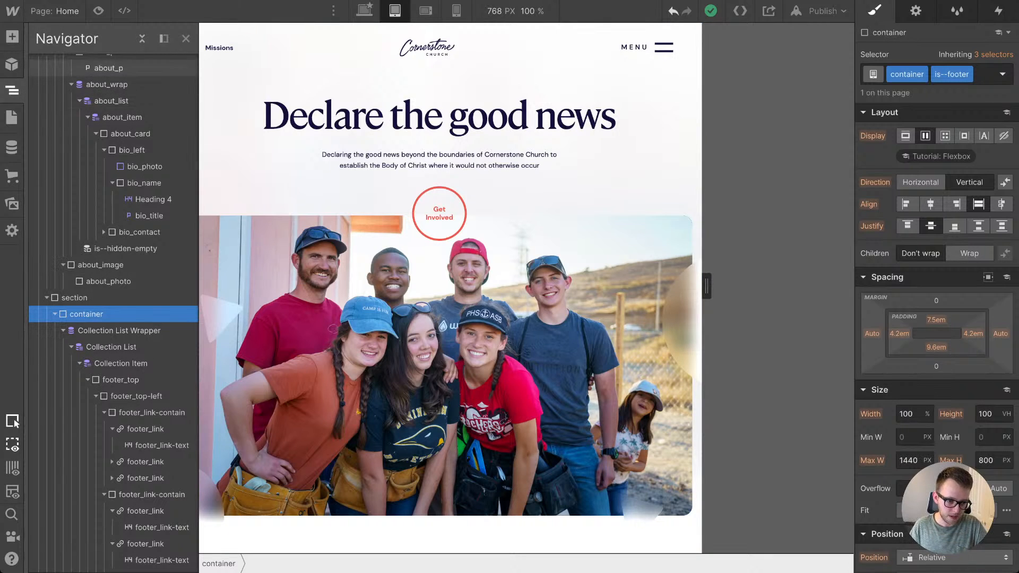
pyautogui.scroll(15, 111, 164)
pyautogui.scroll(5, 112, 160)
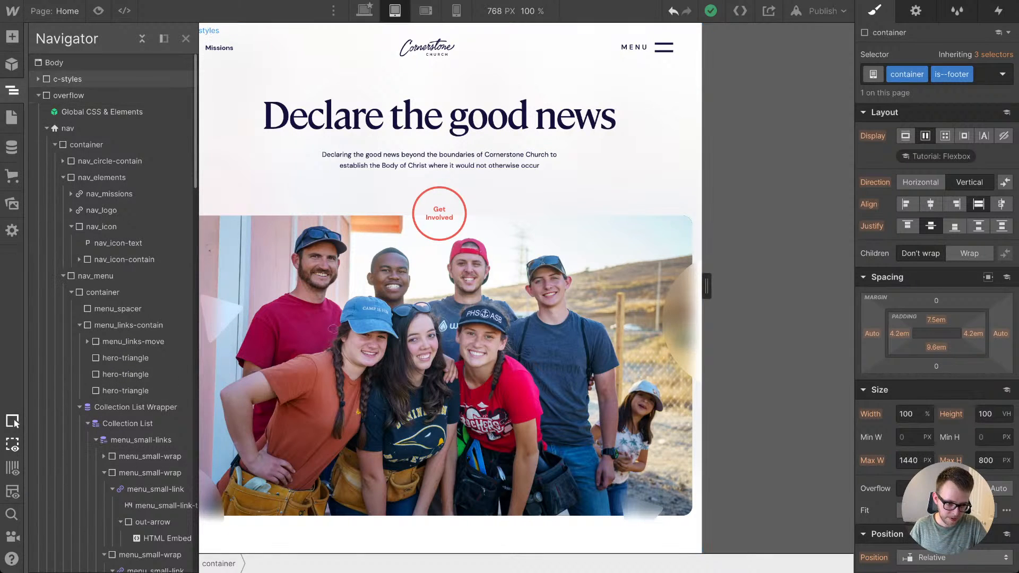
pyautogui.click(54, 63)
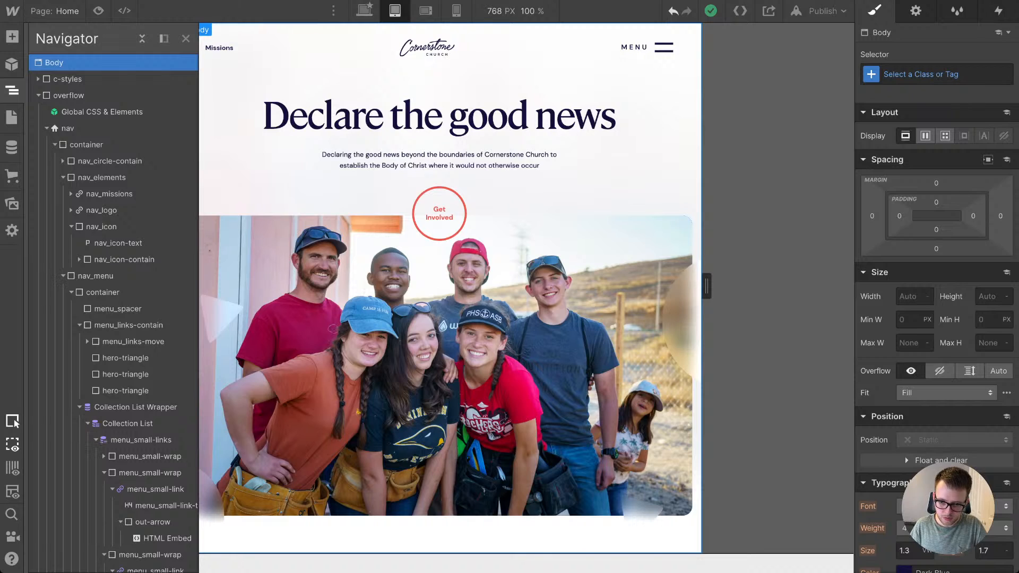
pyautogui.click(921, 75)
pyautogui.click(899, 153)
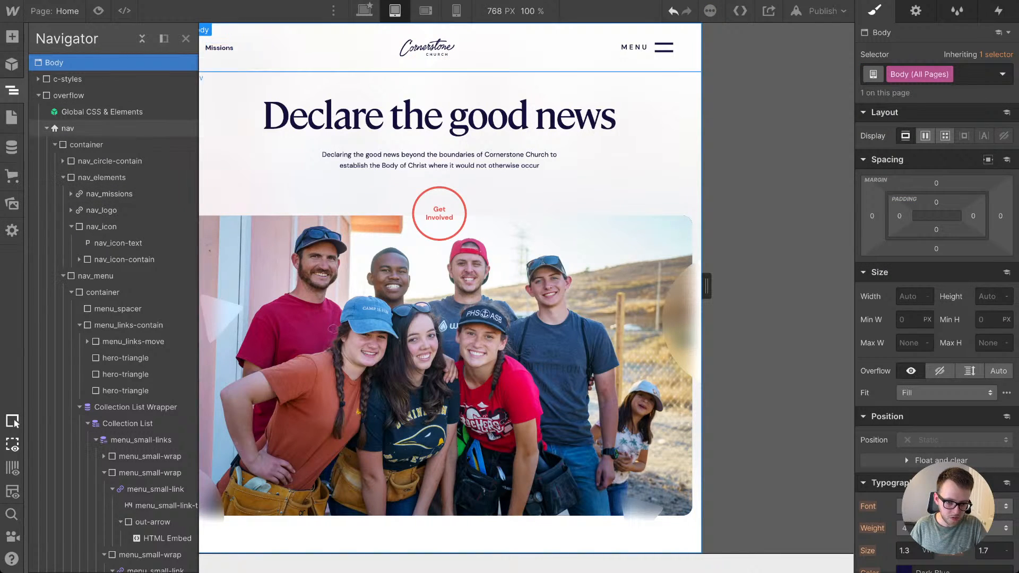
pyautogui.click(12, 91)
# Step: Set the Body (All Pages) font size to 2 VW for the tablet breakpoint
pyautogui.scroll(-10, 439, 288)
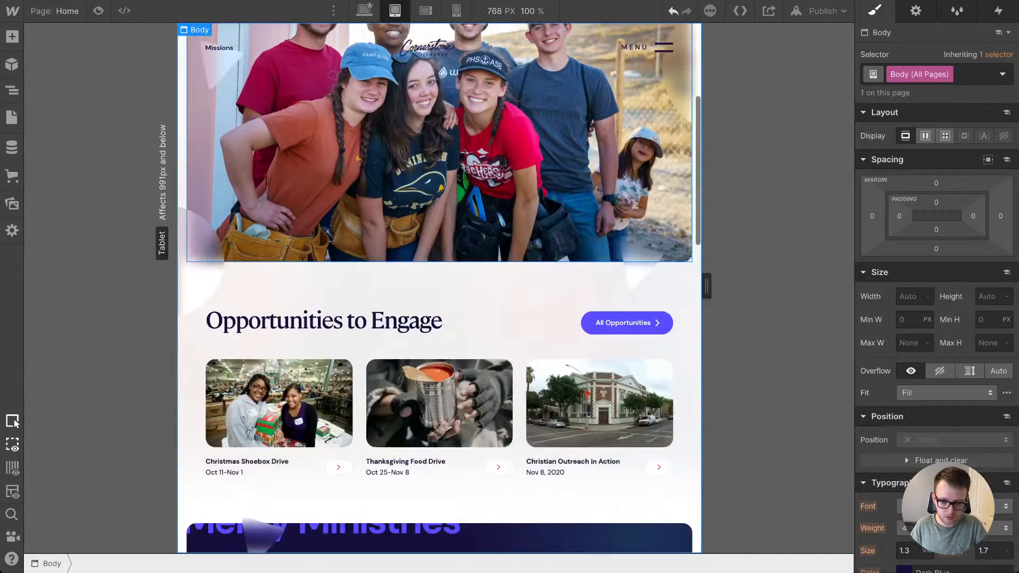
pyautogui.scroll(-15, 438, 288)
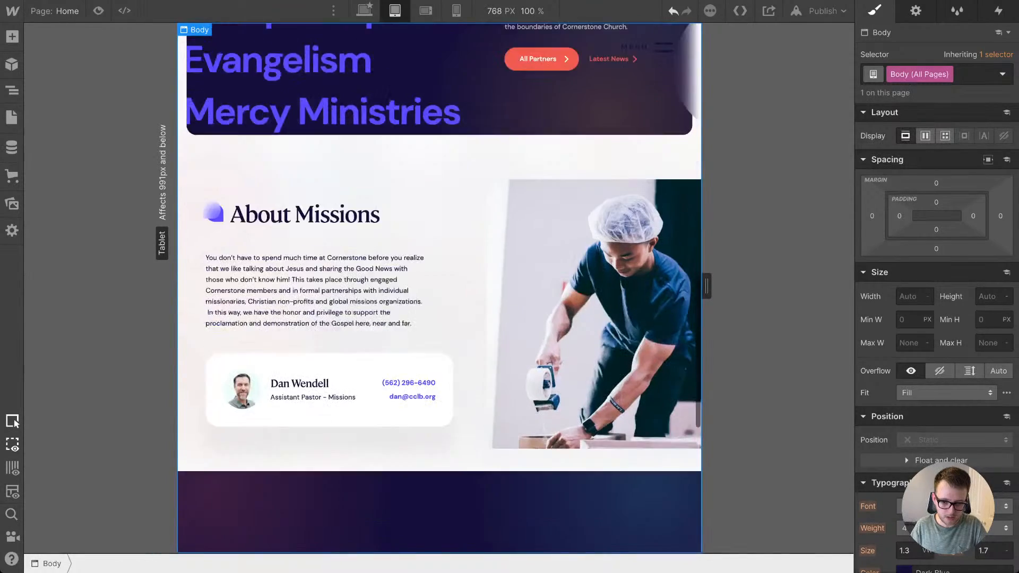
pyautogui.scroll(7, 439, 288)
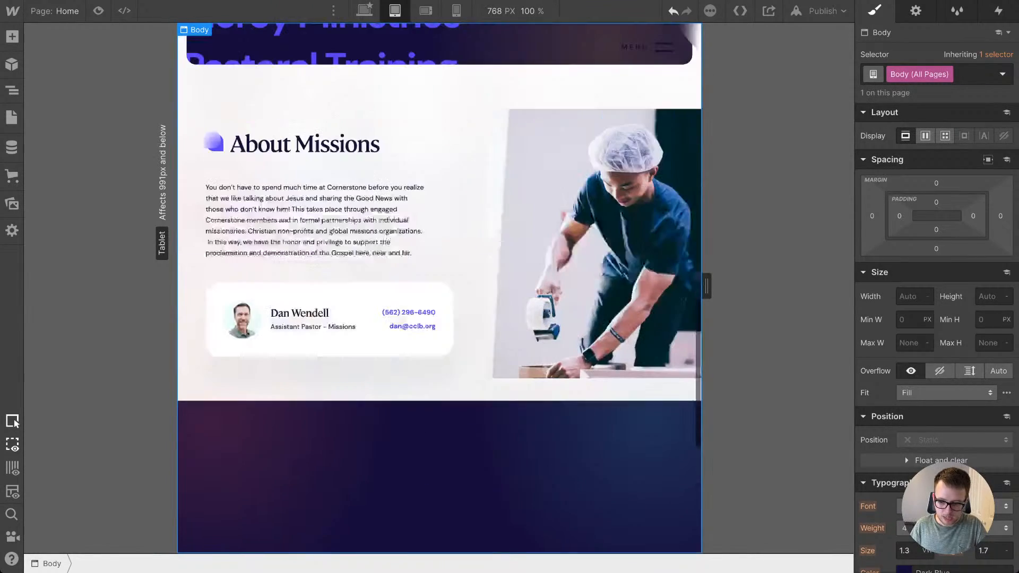
pyautogui.scroll(15, 439, 288)
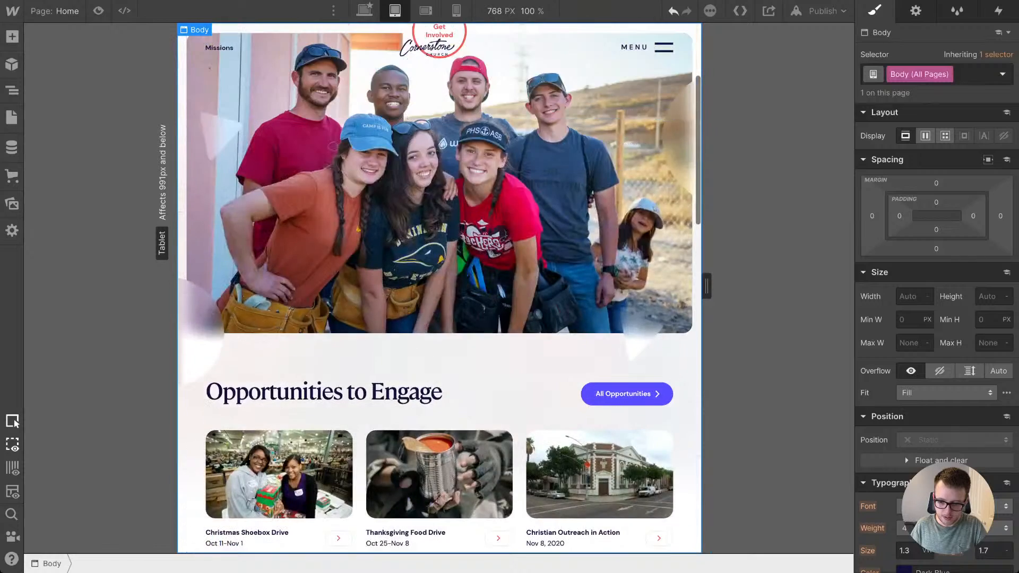
pyautogui.scroll(-4, 936, 287)
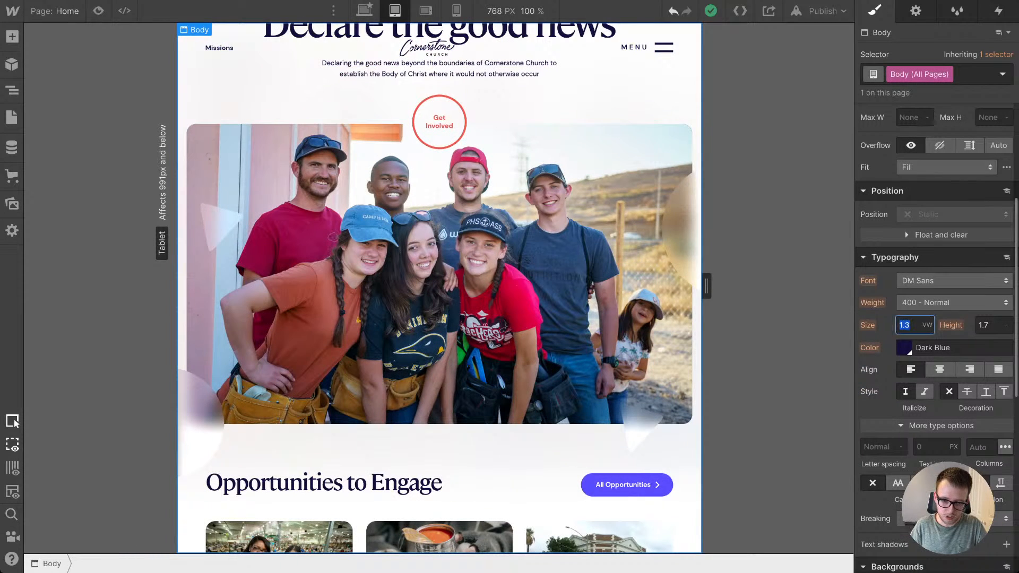
pyautogui.write('2')
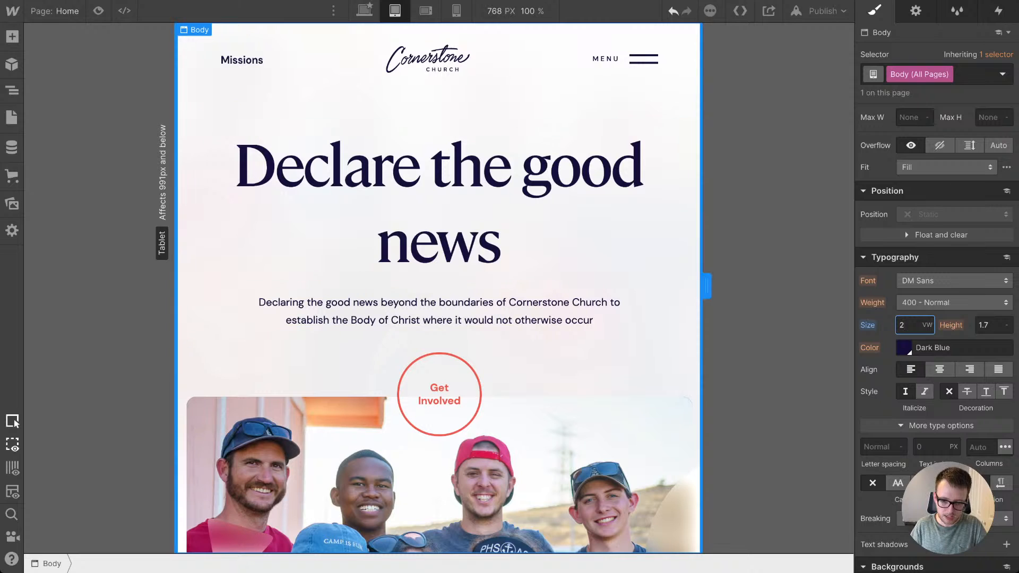
# Step: Check the page content and footer at tablet canvas widths of 991 px and 768 px
pyautogui.moveTo(707, 286); pyautogui.dragTo(783, 286)
pyautogui.scroll(-20, 439, 288)
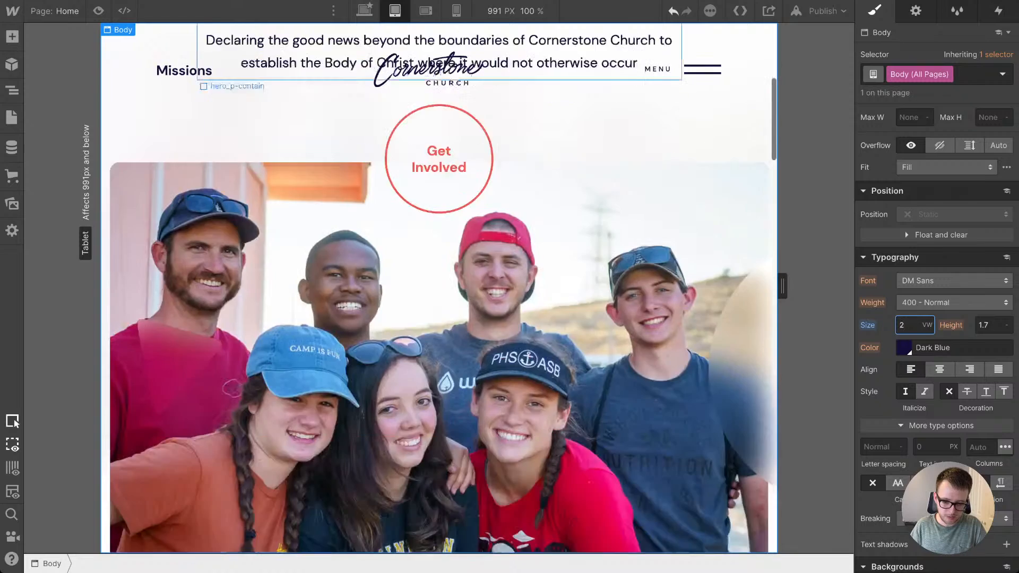
pyautogui.scroll(-1, 438, 288)
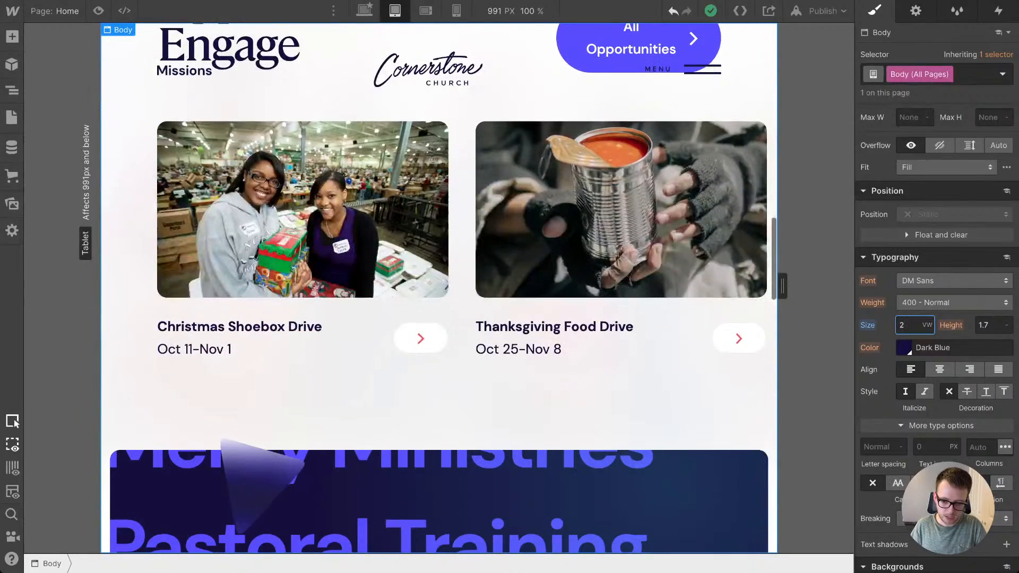
pyautogui.moveTo(782, 286); pyautogui.dragTo(706, 286)
pyautogui.scroll(-15, 520, 371)
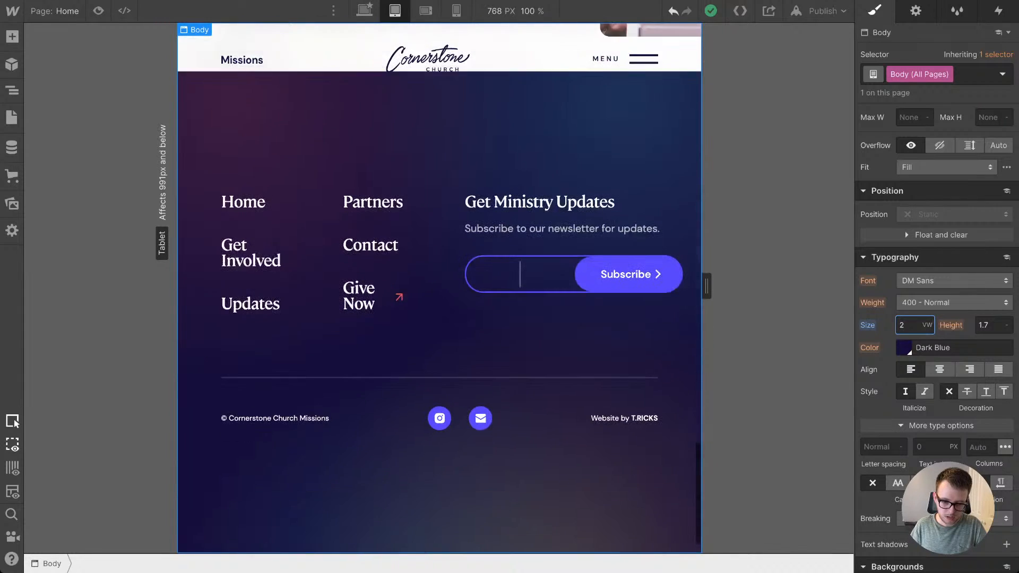
pyautogui.scroll(10, 520, 371)
pyautogui.scroll(8, 439, 286)
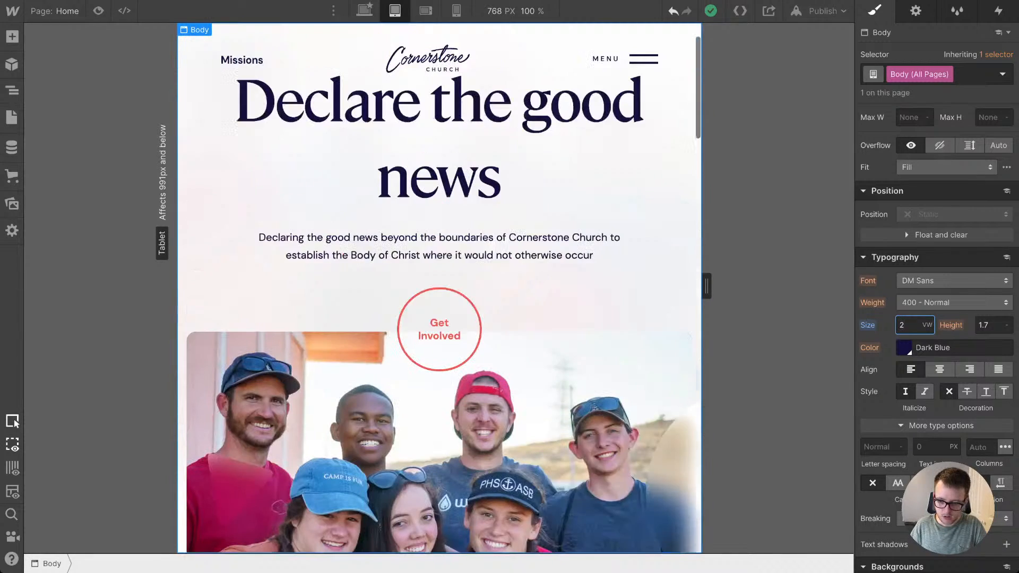
# Step: Try a Body (All Pages) font size of 18 px on tablet, and settle on 16 px
pyautogui.press('Return')
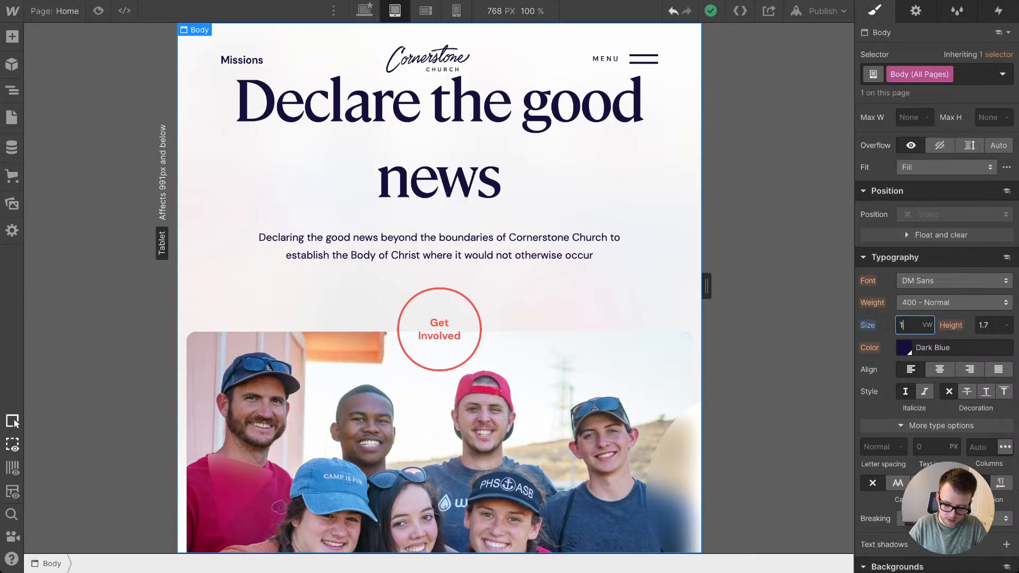
pyautogui.write('18px')
pyautogui.press('Return')
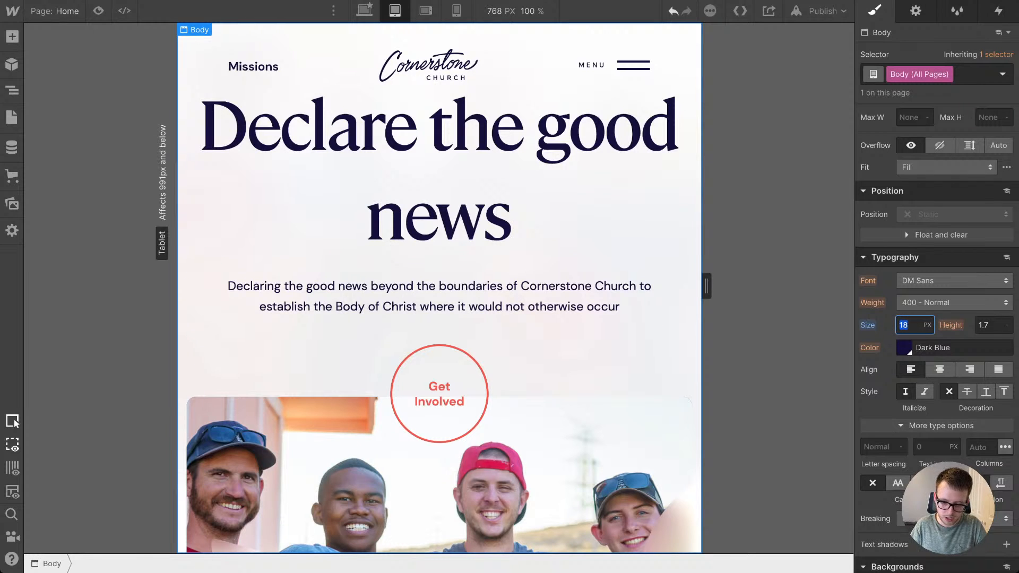
pyautogui.write('16')
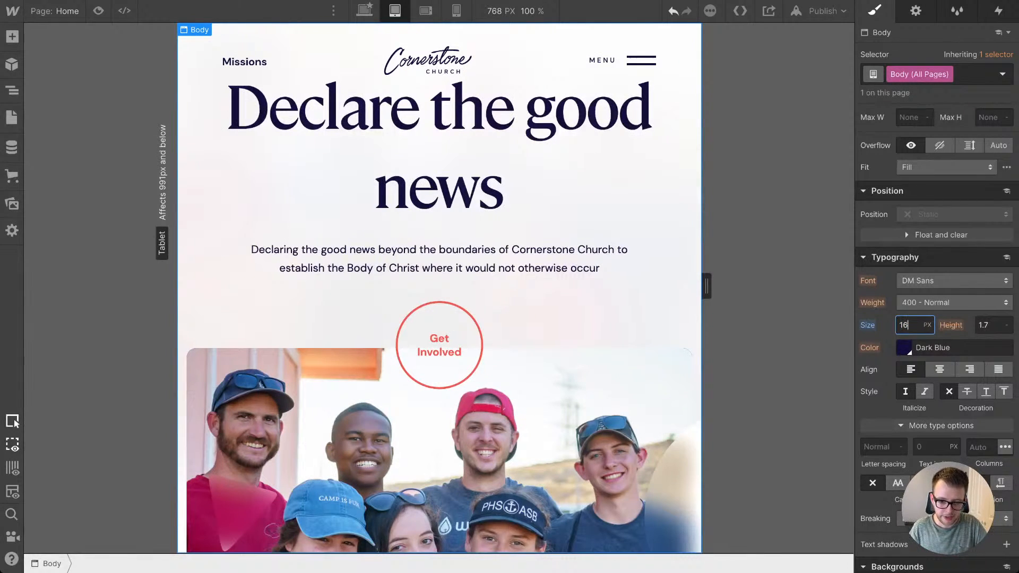
# Step: Duplicate the hero H1 heading and remove the slide-in and tricks classes from the copy, leaving only is--display
pyautogui.click(439, 259)
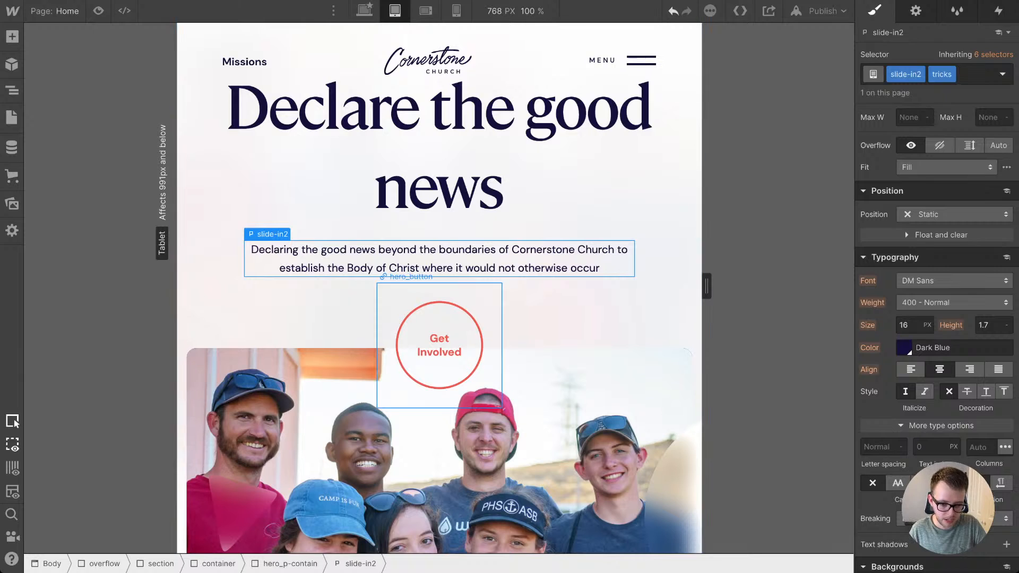
pyautogui.click(440, 149)
pyautogui.scroll(1, 439, 149)
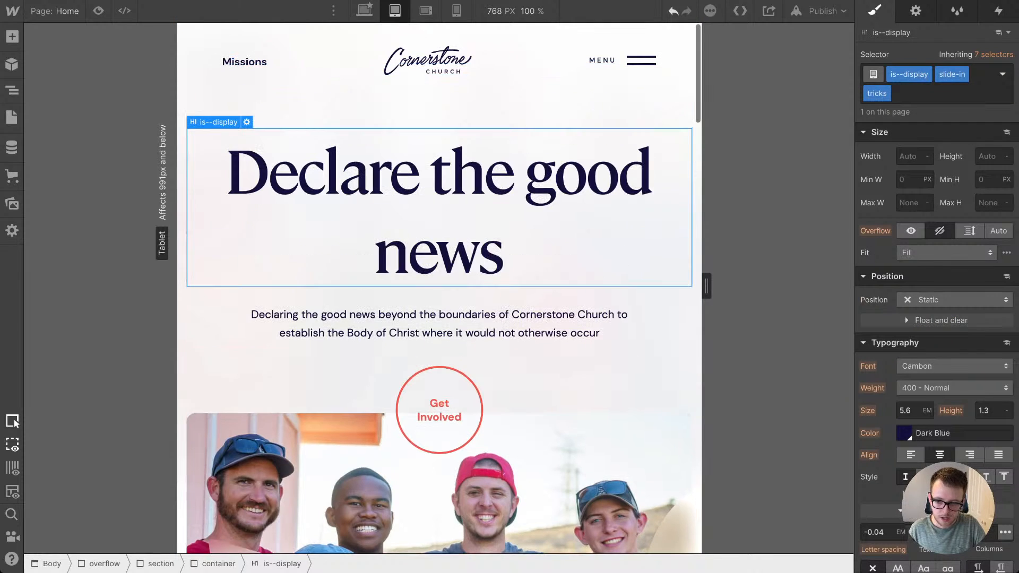
pyautogui.scroll(5, 936, 318)
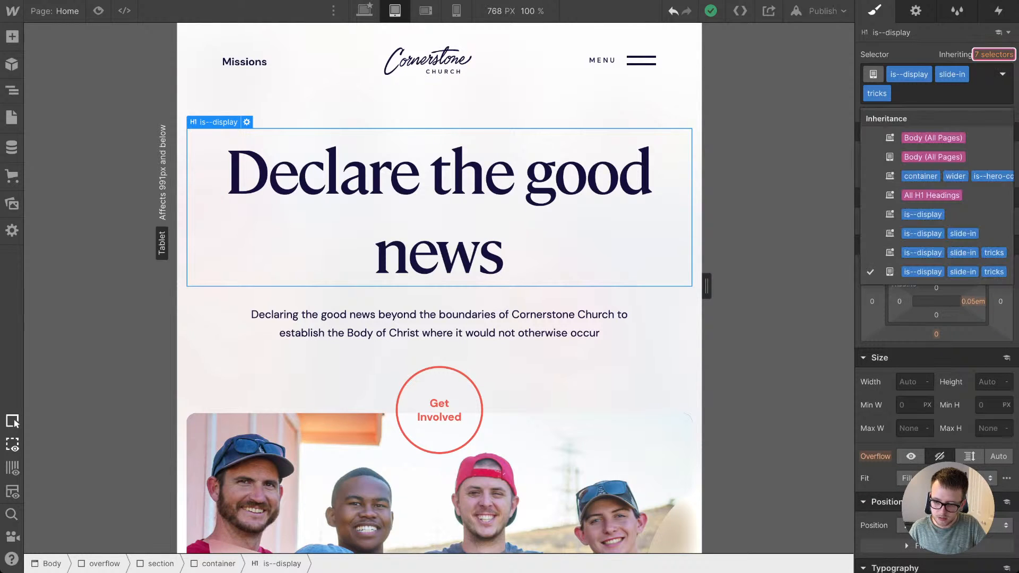
pyautogui.rightClick(525, 184)
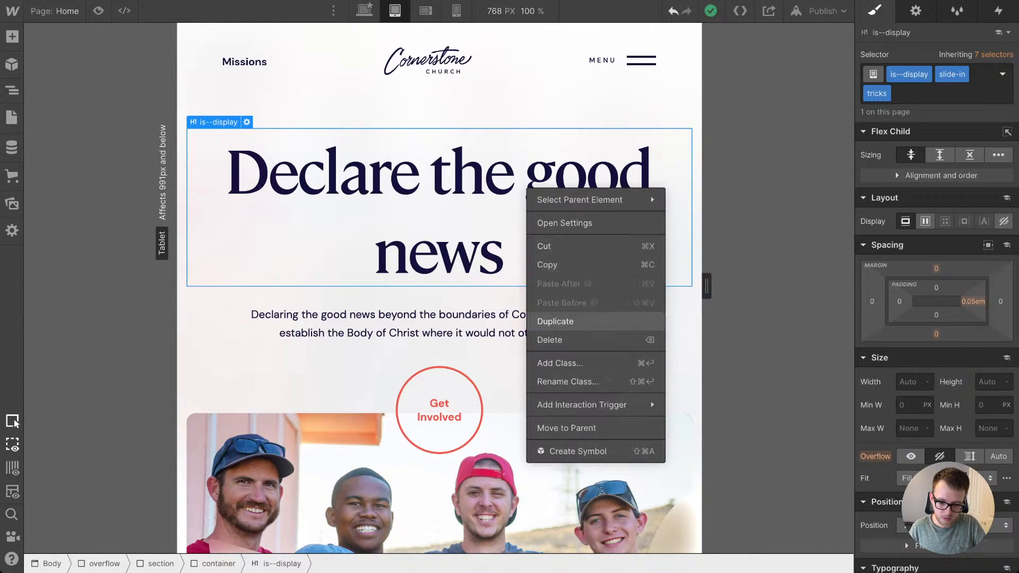
pyautogui.click(546, 321)
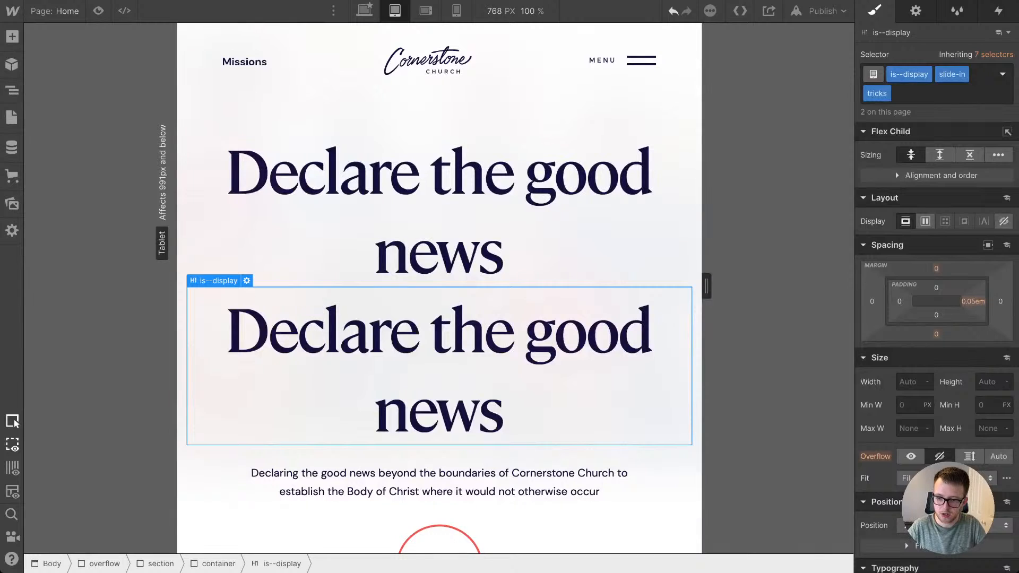
pyautogui.press('super+Return')
pyautogui.press('BackSpace')
pyautogui.press('BackSpace')
pyautogui.press('Escape')
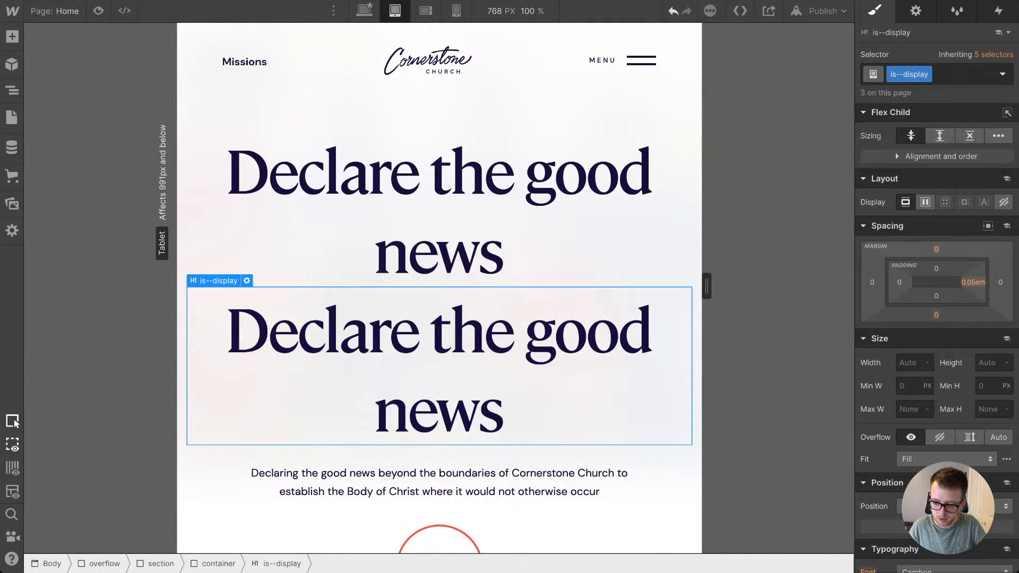
# Step: Set the font size of the is--display heading class to 9 VW at the tablet breakpoint
pyautogui.scroll(-2, 944, 366)
pyautogui.scroll(-3, 937, 318)
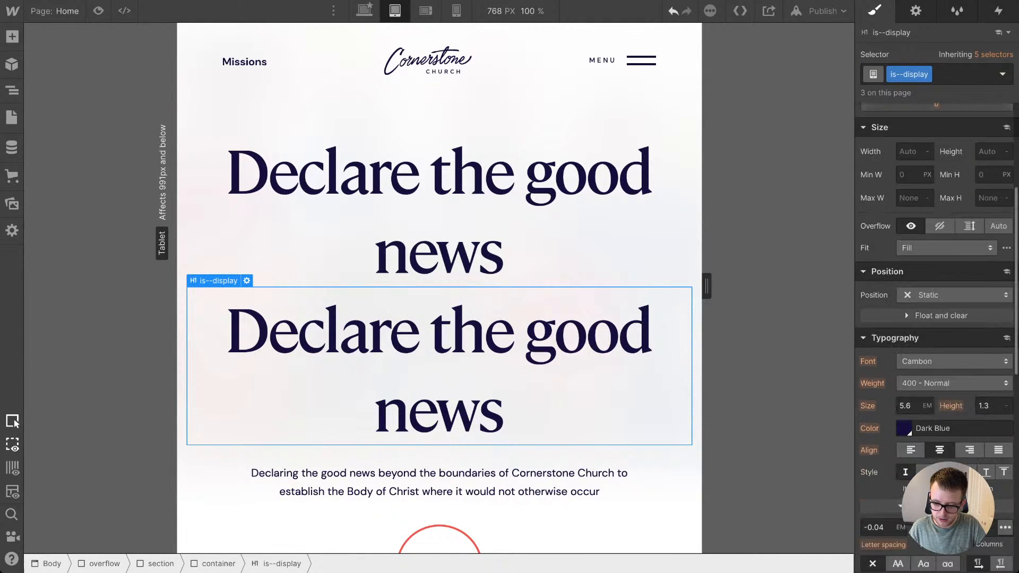
pyautogui.write('2v')
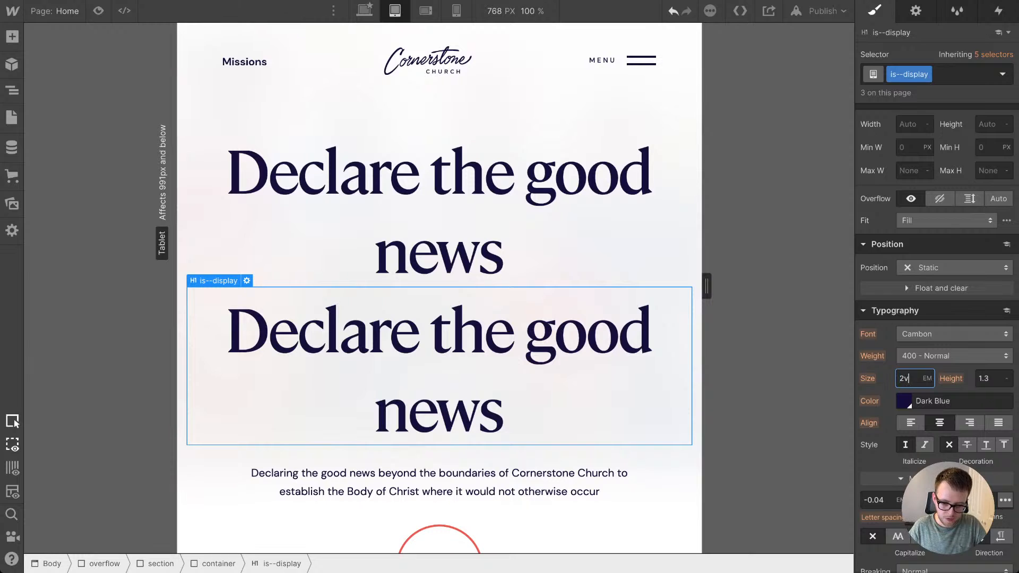
pyautogui.write('w')
pyautogui.press('BackSpace')
pyautogui.write('10')
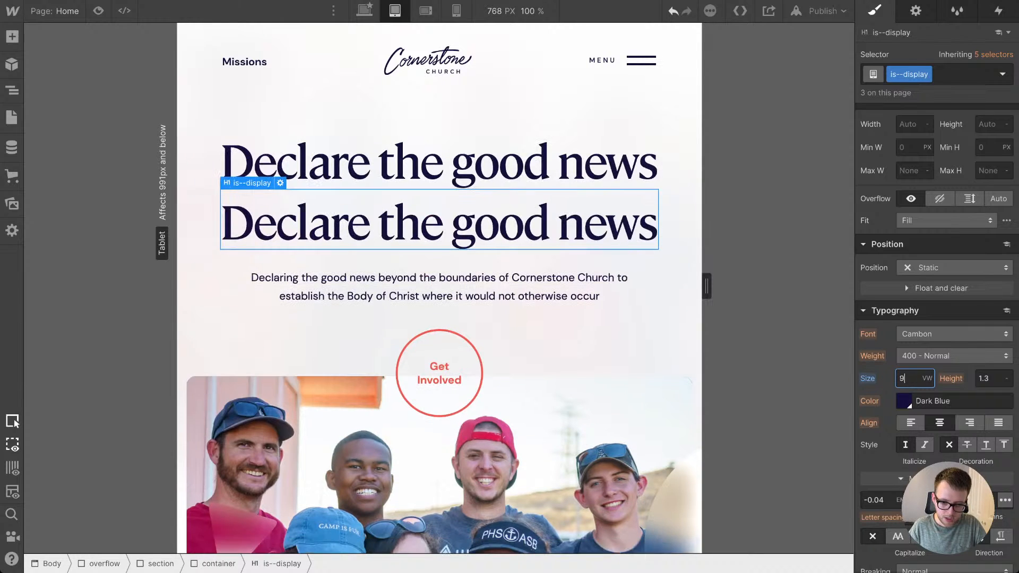
pyautogui.press('BackSpace')
pyautogui.press('BackSpace')
pyautogui.write('9')
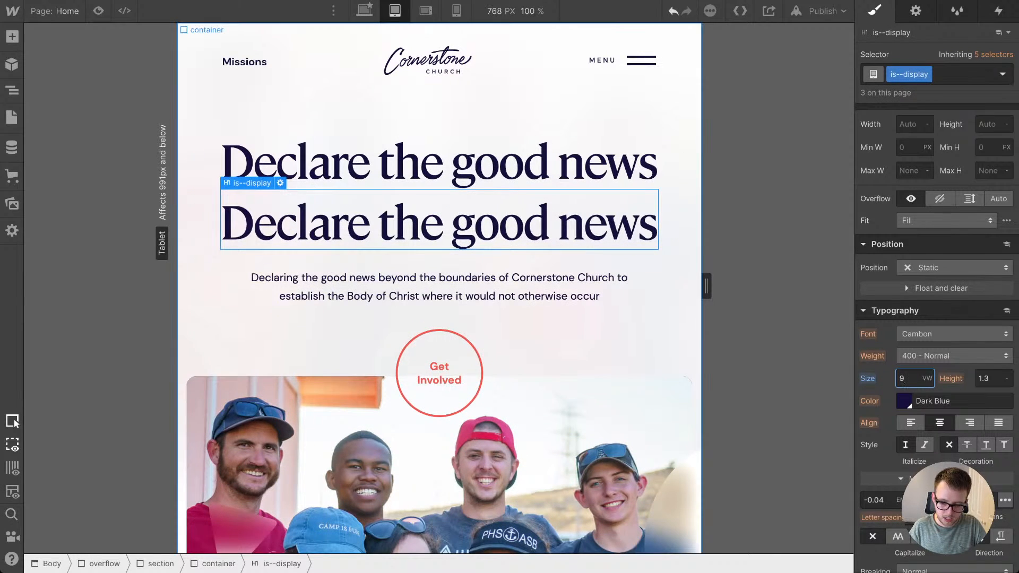
# Step: Check the resized hero heading at the mobile landscape breakpoint, narrow the canvas, and view it at mobile portrait
pyautogui.moveTo(701, 555)
pyautogui.mouseDown()
pyautogui.moveTo(778, 555)
pyautogui.moveTo(701, 555)
pyautogui.mouseUp()
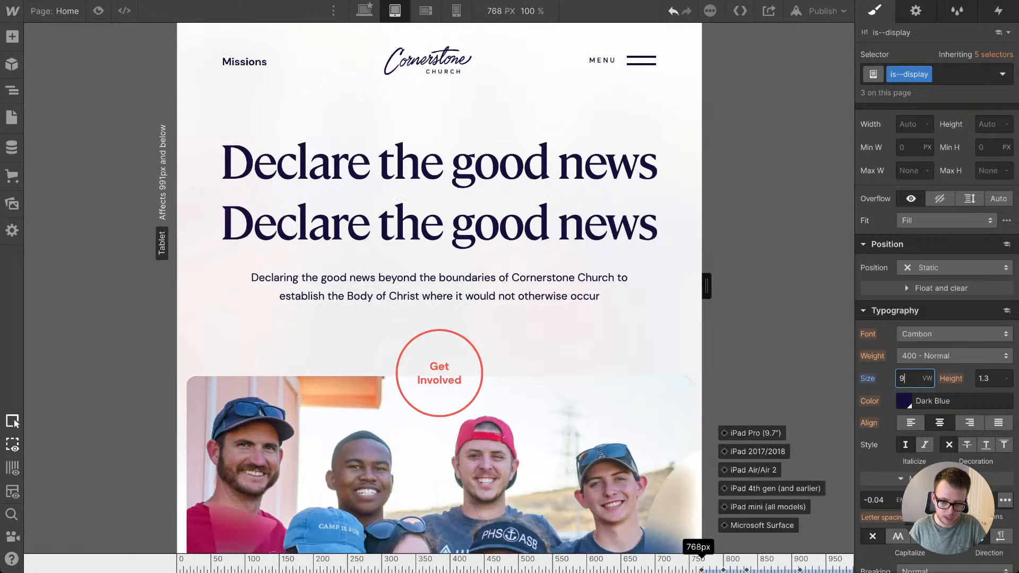
pyautogui.click(425, 11)
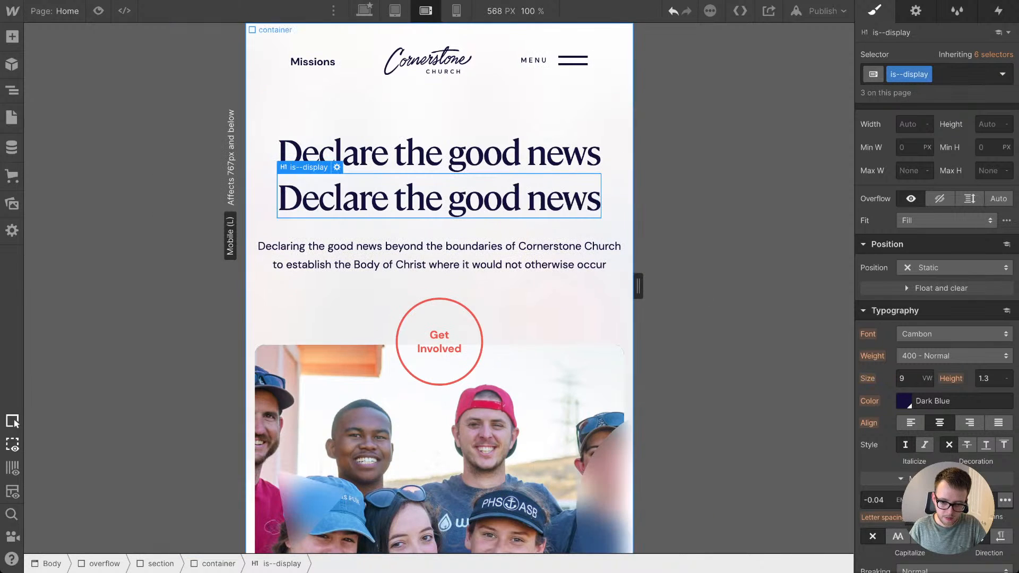
pyautogui.moveTo(633, 555); pyautogui.dragTo(521, 555)
pyautogui.click(456, 11)
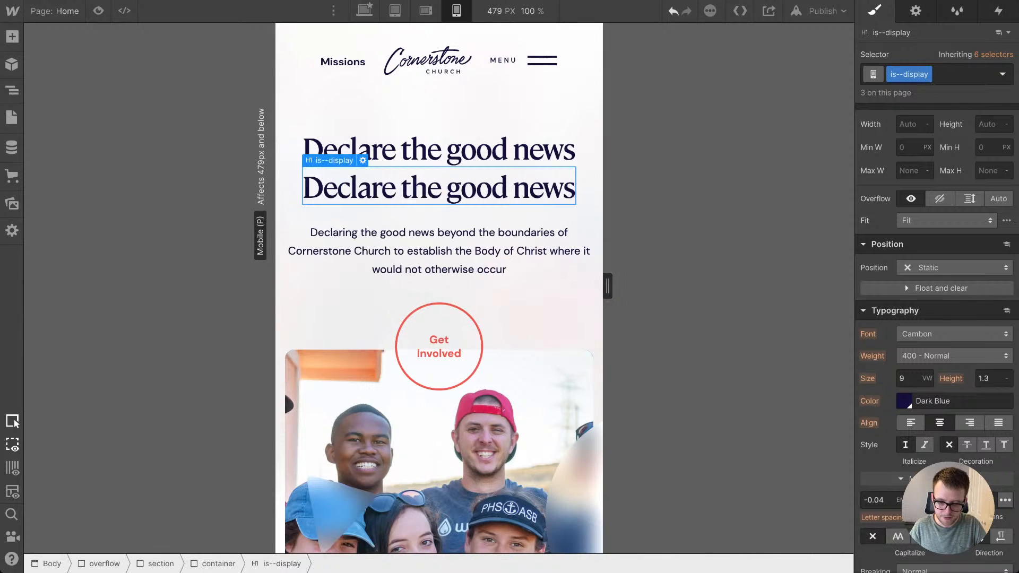
# Step: Try a font size of 14 VW for the is--display heading at mobile portrait, and set its line height to 1
pyautogui.scroll(3, 937, 239)
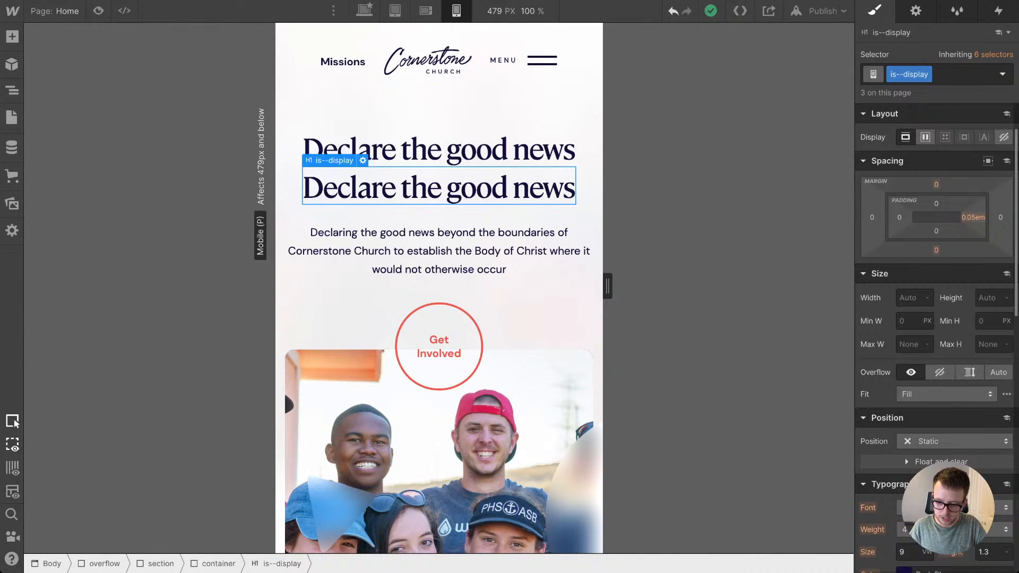
pyautogui.scroll(-2, 937, 238)
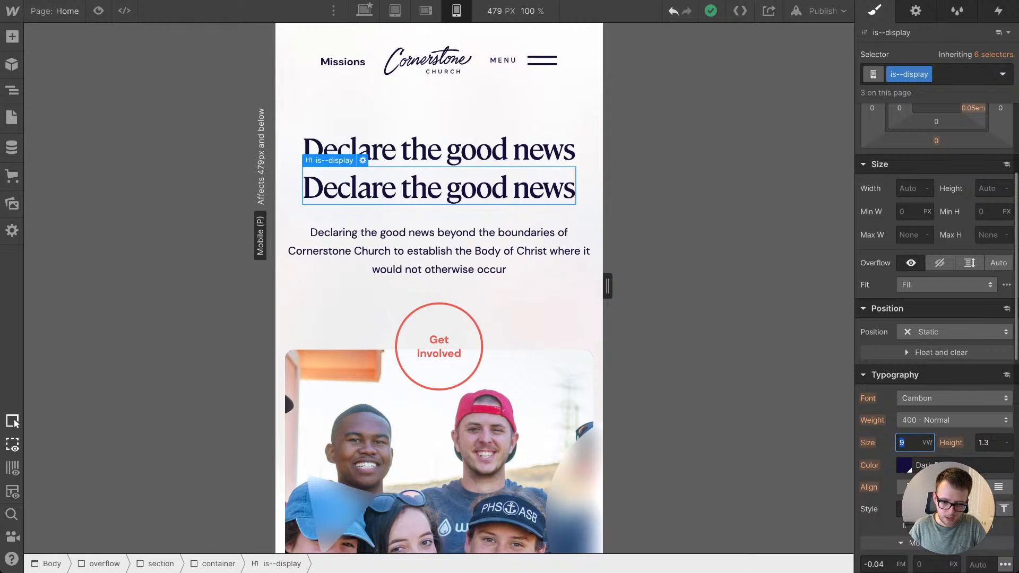
pyautogui.press('Up')
pyautogui.press('Up')
pyautogui.press('Up')
pyautogui.press('Up')
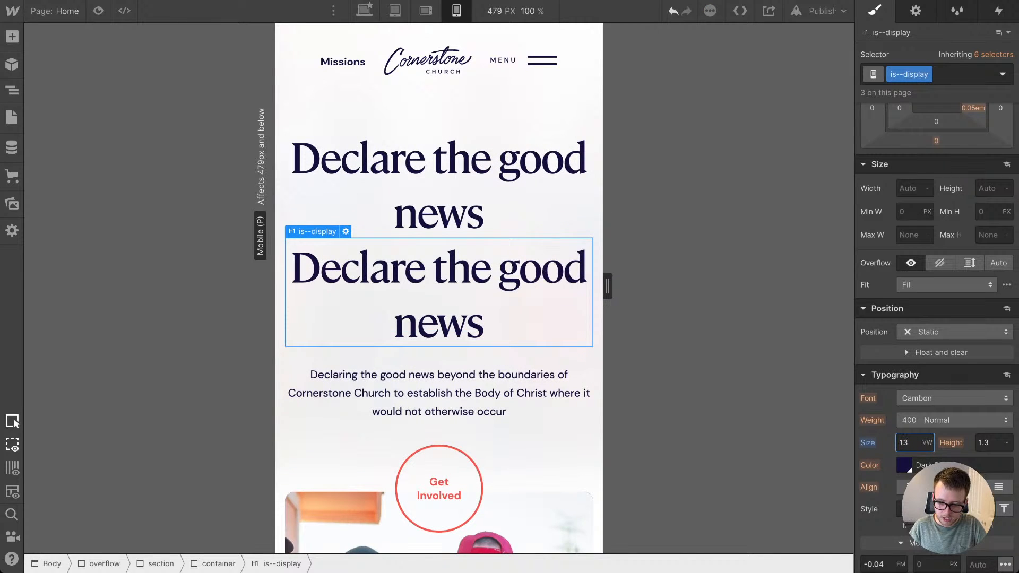
pyautogui.press('Up')
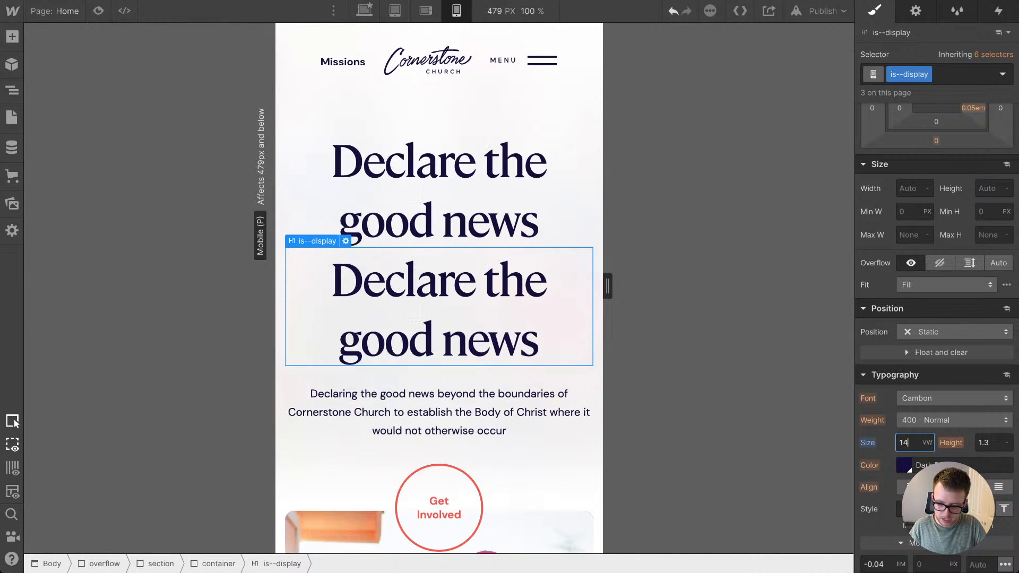
pyautogui.write('1')
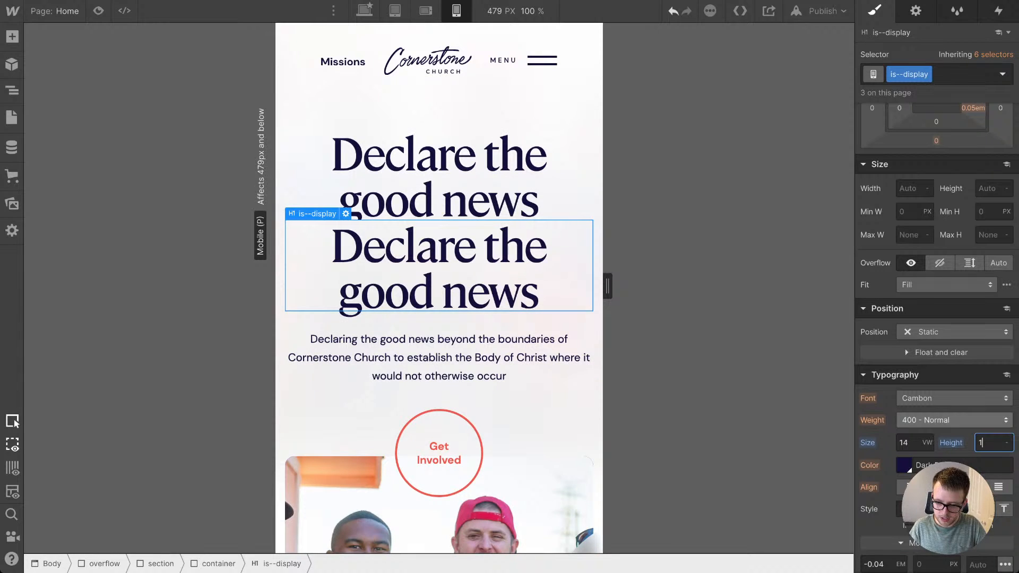
# Step: Try a 15 VW font size on the is--display heading at mobile portrait, and settle on 16 VW
pyautogui.scroll(1, 937, 419)
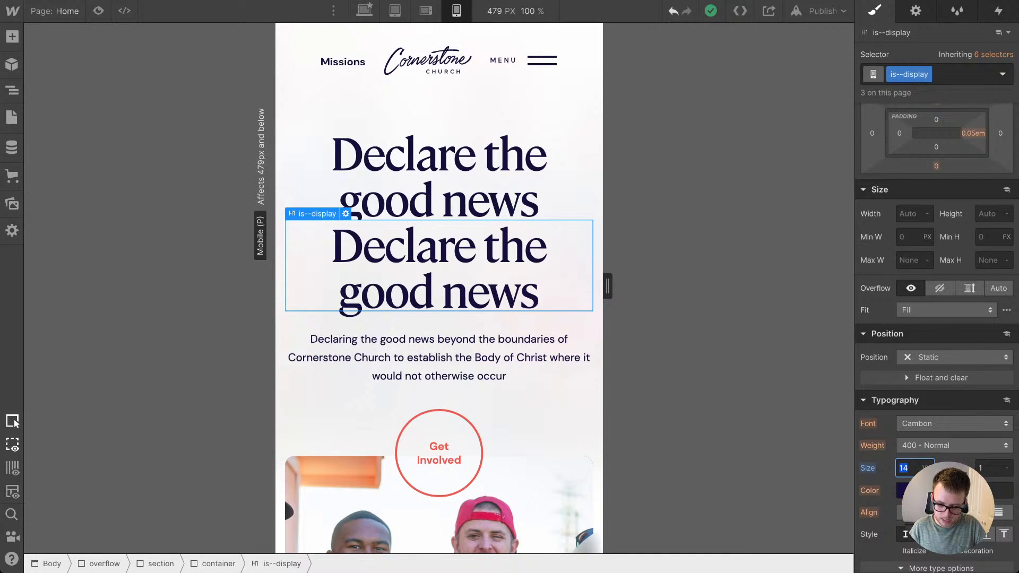
pyautogui.scroll(-1, 937, 340)
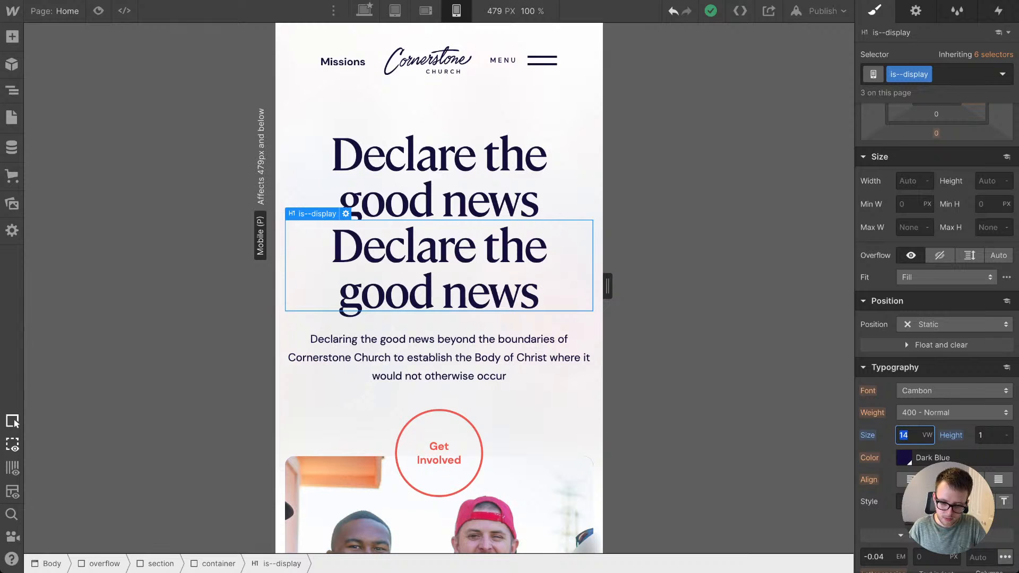
pyautogui.write('15')
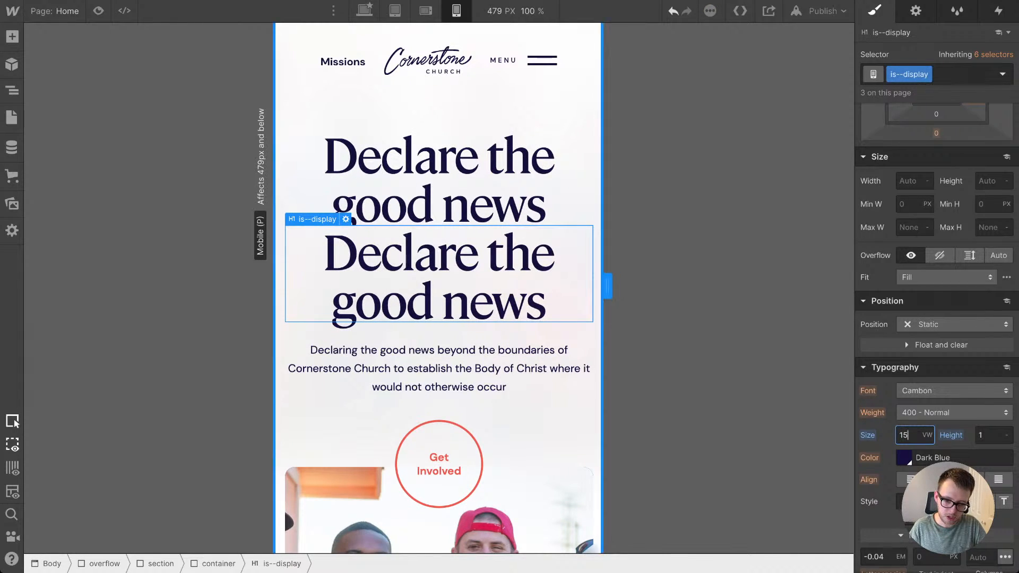
pyautogui.moveTo(608, 286)
pyautogui.mouseDown()
pyautogui.moveTo(525, 286)
pyautogui.moveTo(607, 286)
pyautogui.mouseUp()
pyautogui.press('Up')
# Step: Delete the duplicate hero H1 heading, keeping the original with the slide-in and tricks classes
pyautogui.press('Escape')
pyautogui.press('Delete')
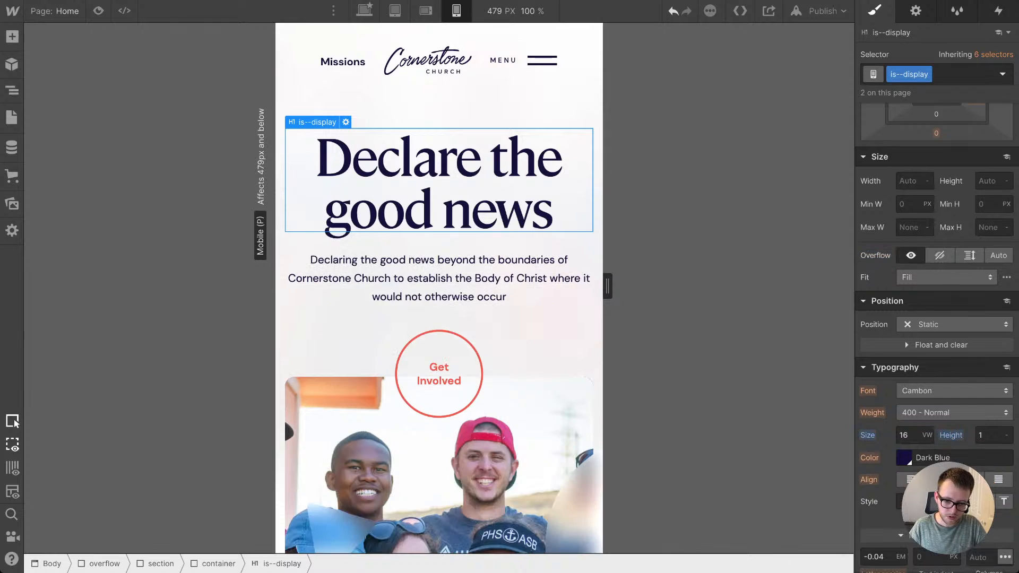
pyautogui.hotkey('ctrl', 'z')
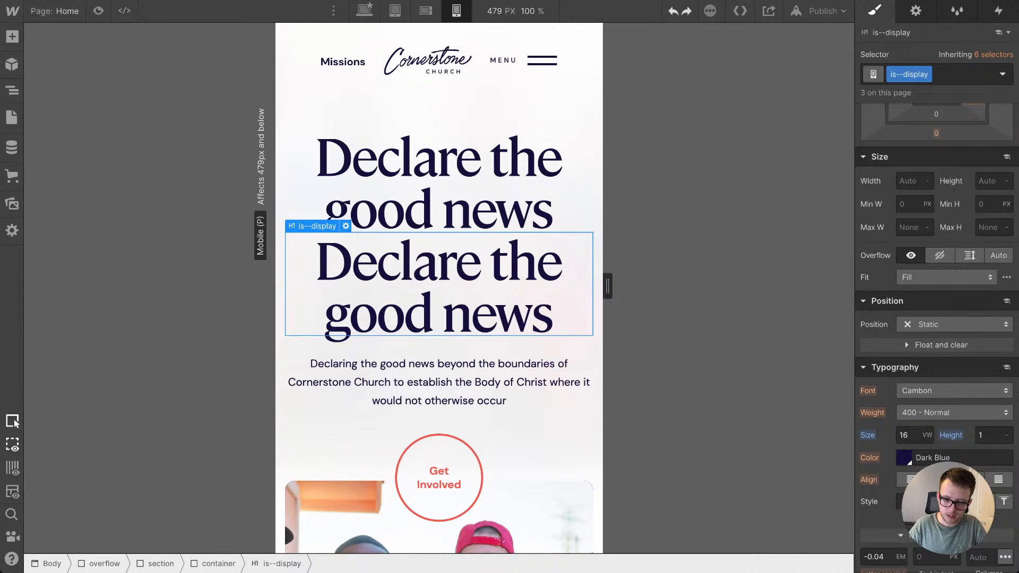
pyautogui.press('Delete')
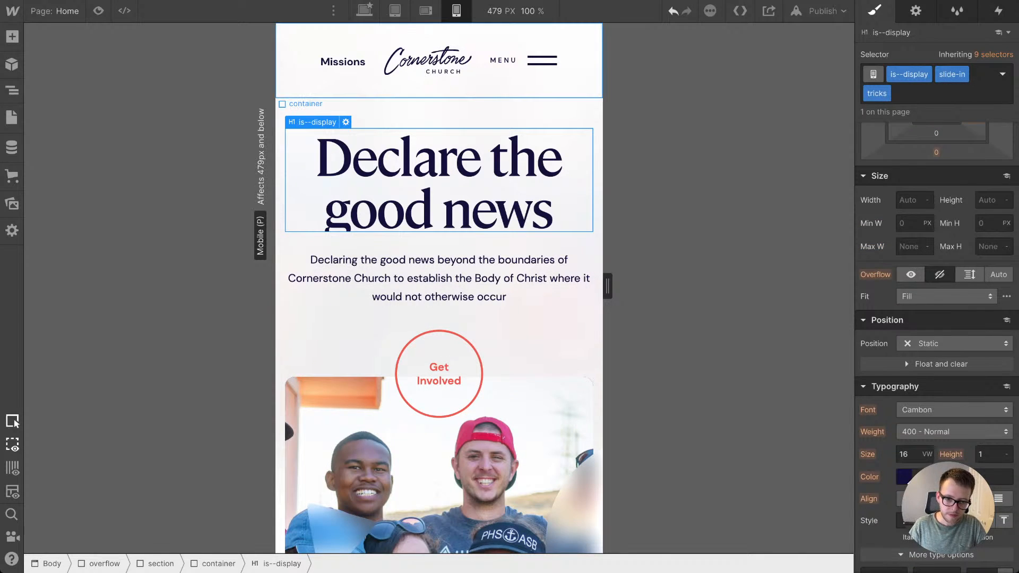
# Step: At the tablet breakpoint, set the heading-button wrapper in the Opportunities to Engage section to block display
pyautogui.click(395, 10)
pyautogui.scroll(-2, 439, 288)
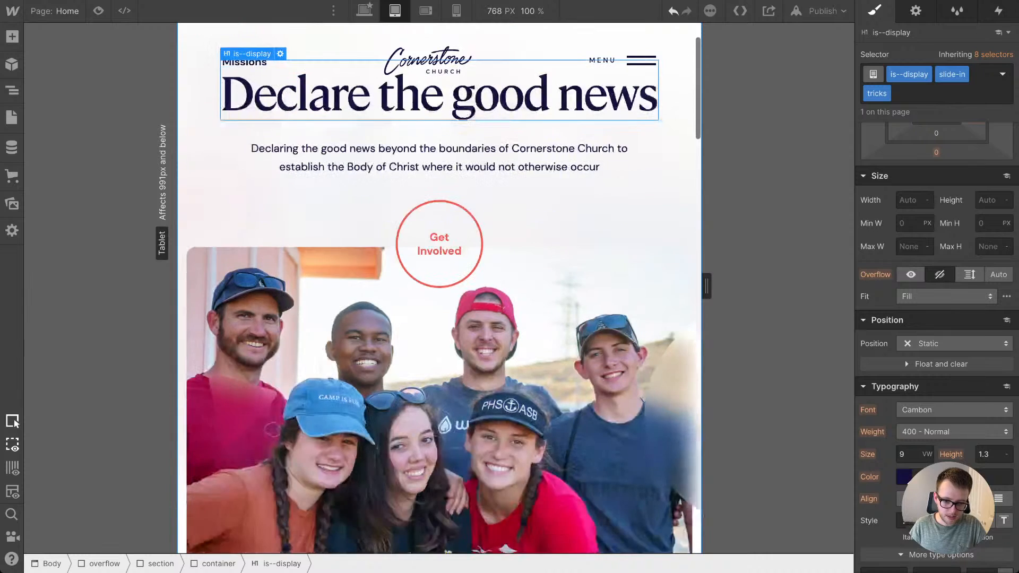
pyautogui.scroll(2, 439, 297)
pyautogui.scroll(-5, 440, 297)
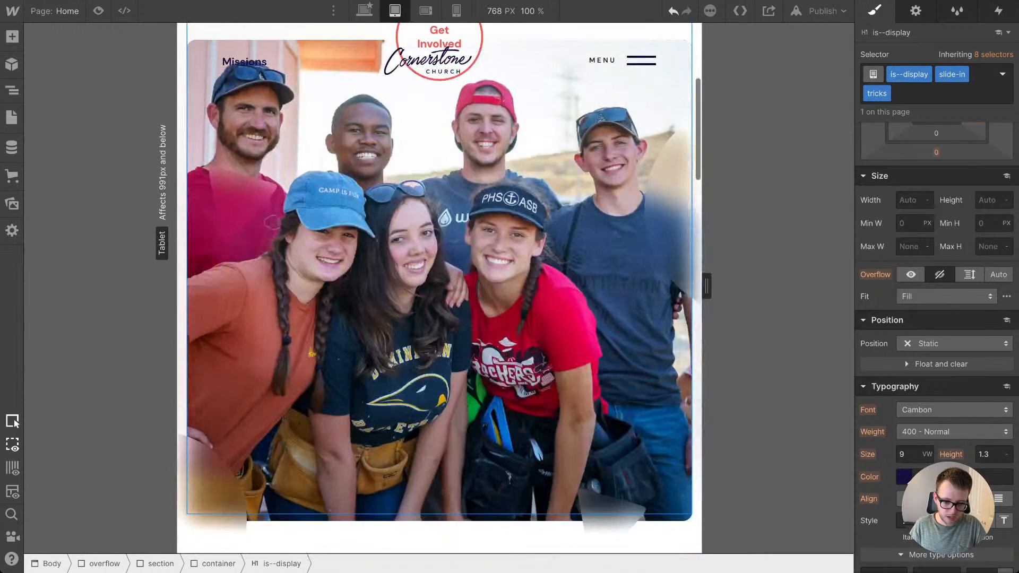
pyautogui.scroll(-6, 440, 288)
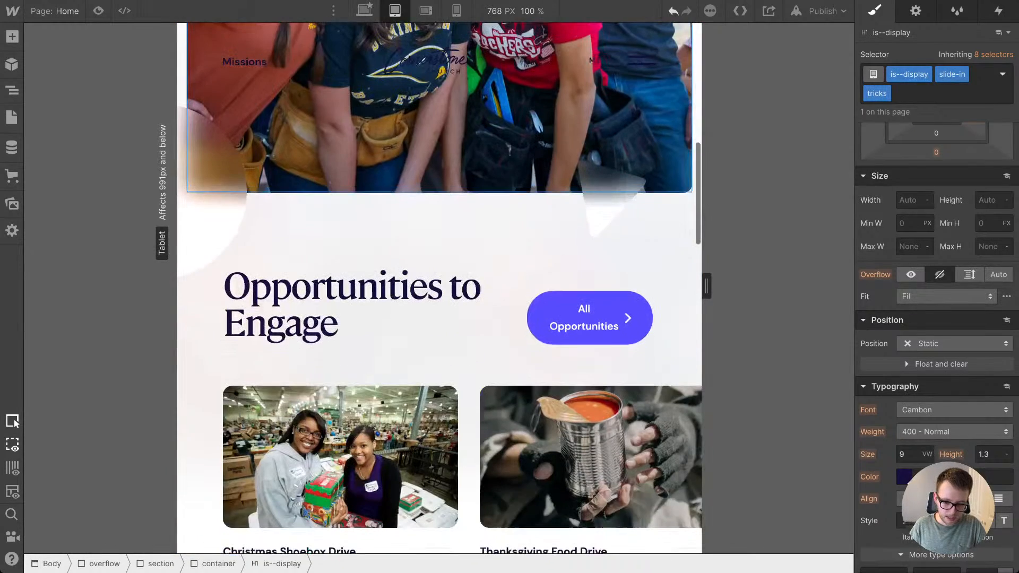
pyautogui.click(589, 318)
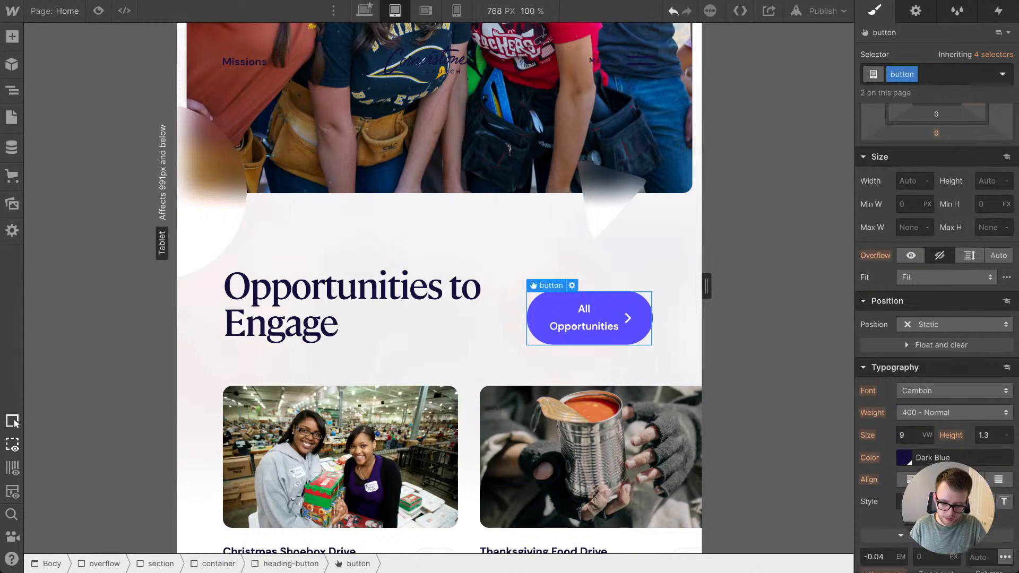
pyautogui.click(514, 307)
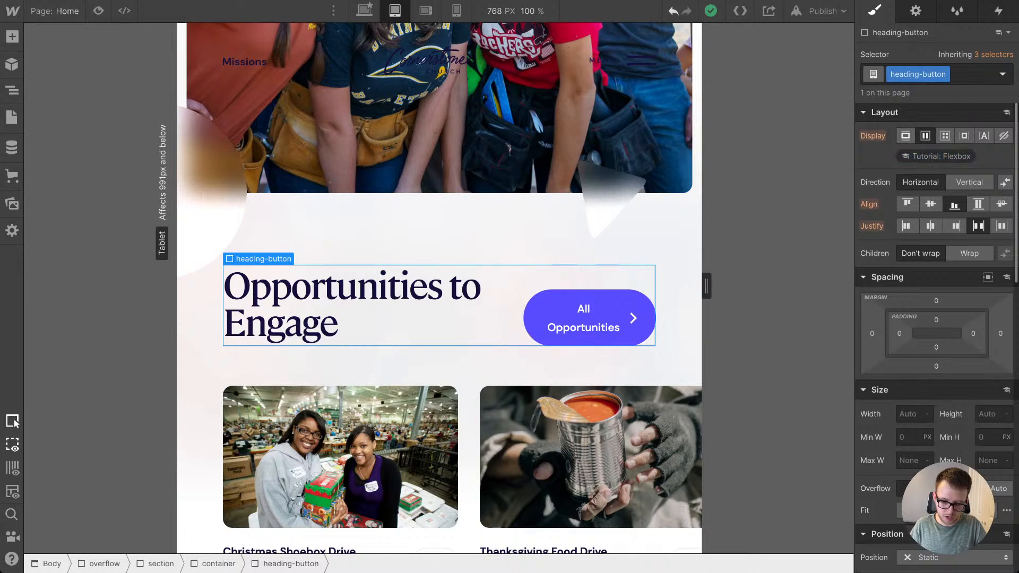
pyautogui.click(905, 136)
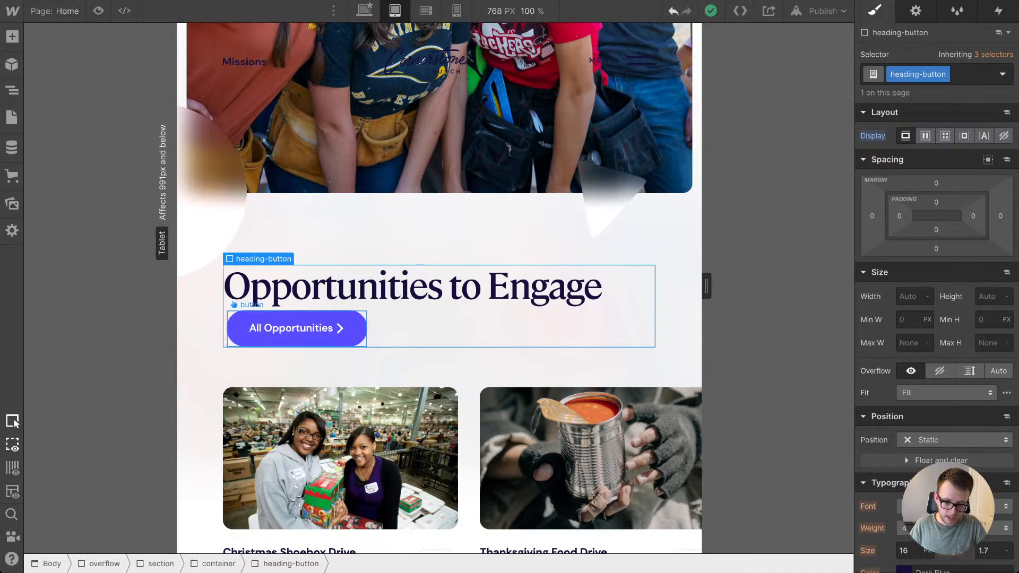
# Step: Try a 2em bottom margin on the Opportunities to Engage heading at tablet, and settle on 0.3em
pyautogui.click(298, 328)
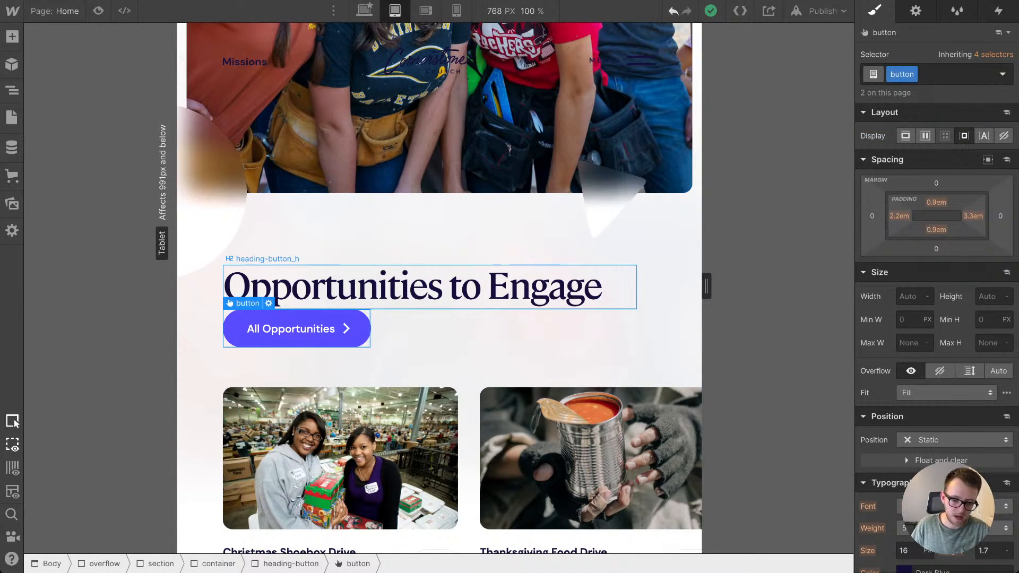
pyautogui.click(340, 287)
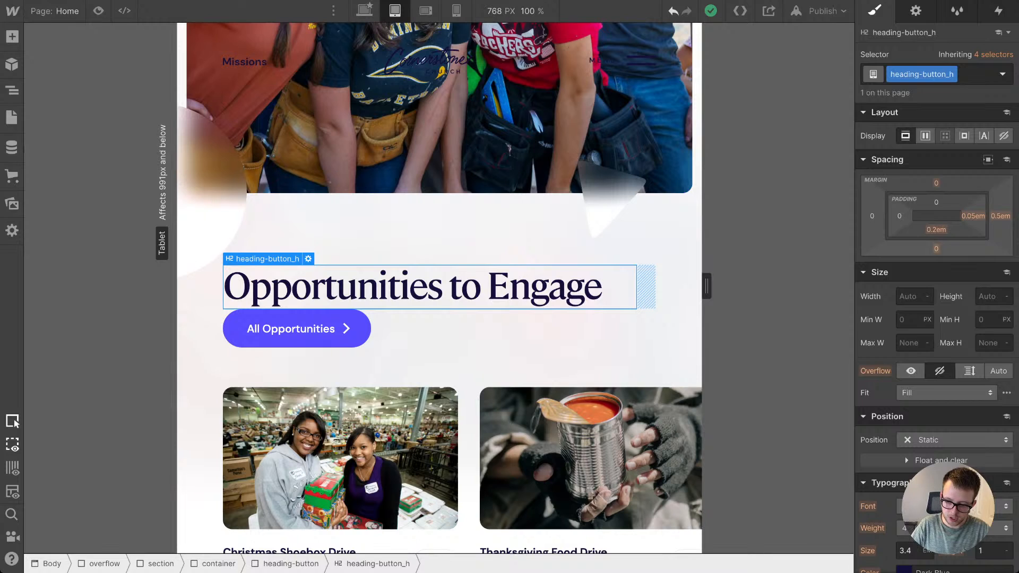
pyautogui.click(936, 248)
pyautogui.write('2em')
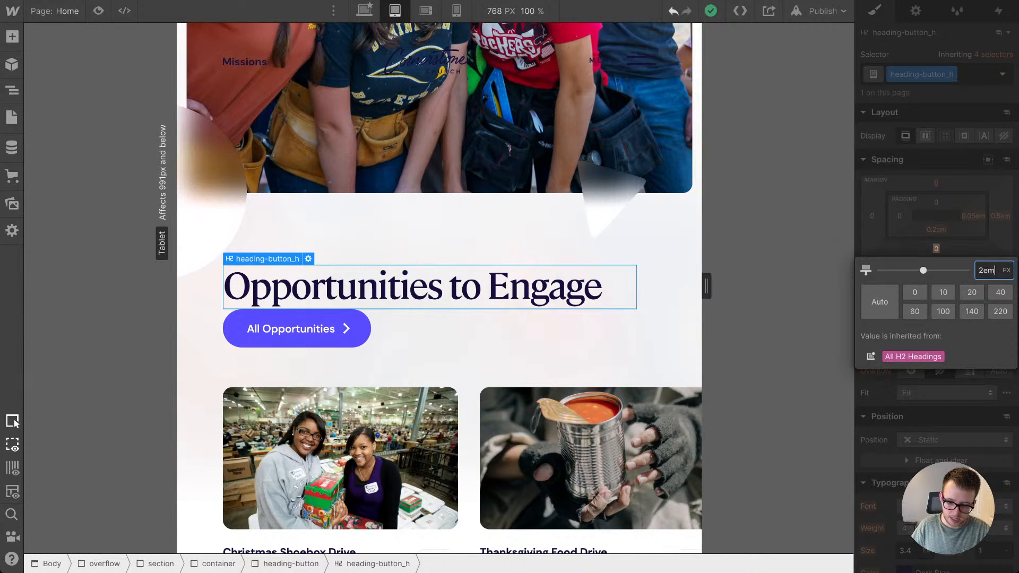
pyautogui.press('Return')
pyautogui.moveTo(936, 248)
pyautogui.mouseDown()
pyautogui.moveTo(936, 239)
pyautogui.moveTo(936, 267)
pyautogui.mouseUp()
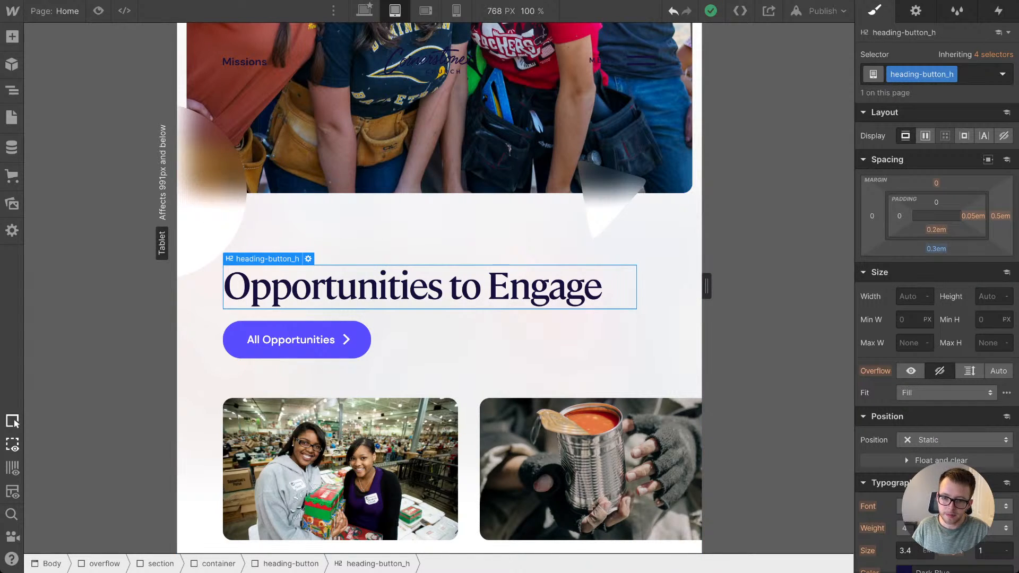
# Step: Switch to the ThreeSixtyEight website and look over its home page layout
pyautogui.hotkey('ctrl', 't')
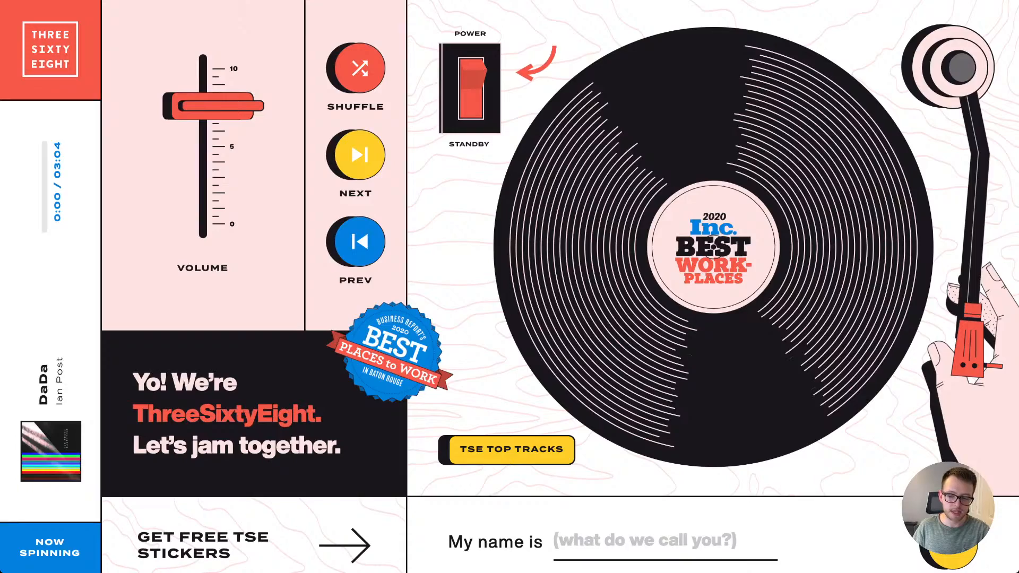
pyautogui.scroll(-10, 560, 287)
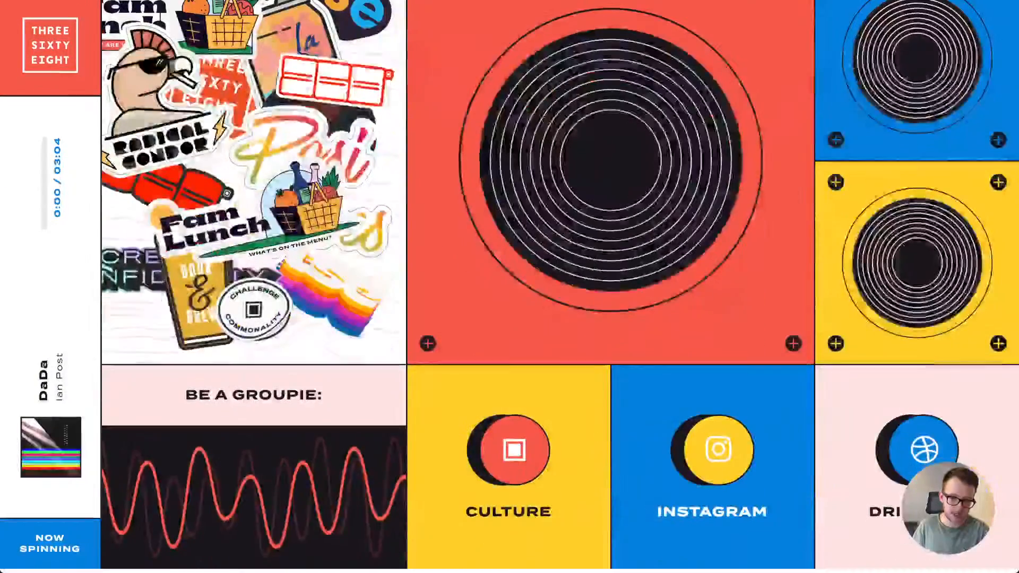
pyautogui.scroll(10, 509, 287)
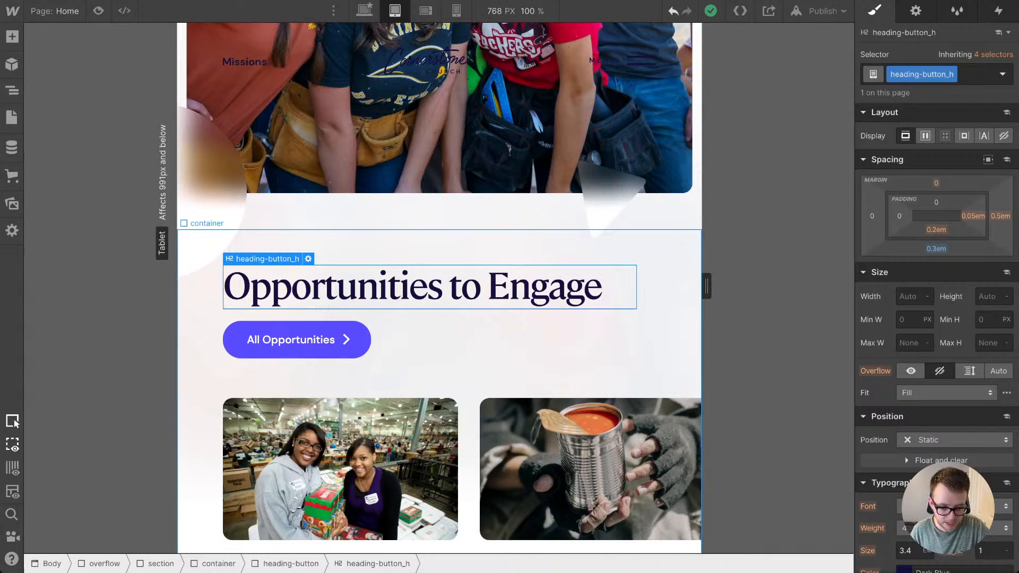
# Step: Return to the Webflow Designer and examine the opportunities list layout and the side padding of its container at tablet
pyautogui.scroll(-3, 584, 371)
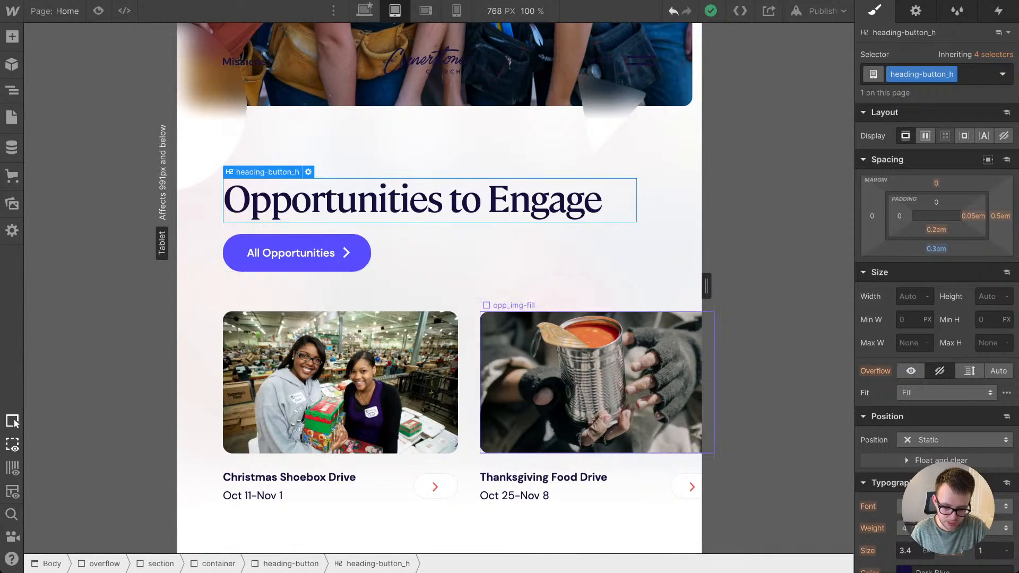
pyautogui.scroll(-3, 584, 324)
pyautogui.click(531, 167)
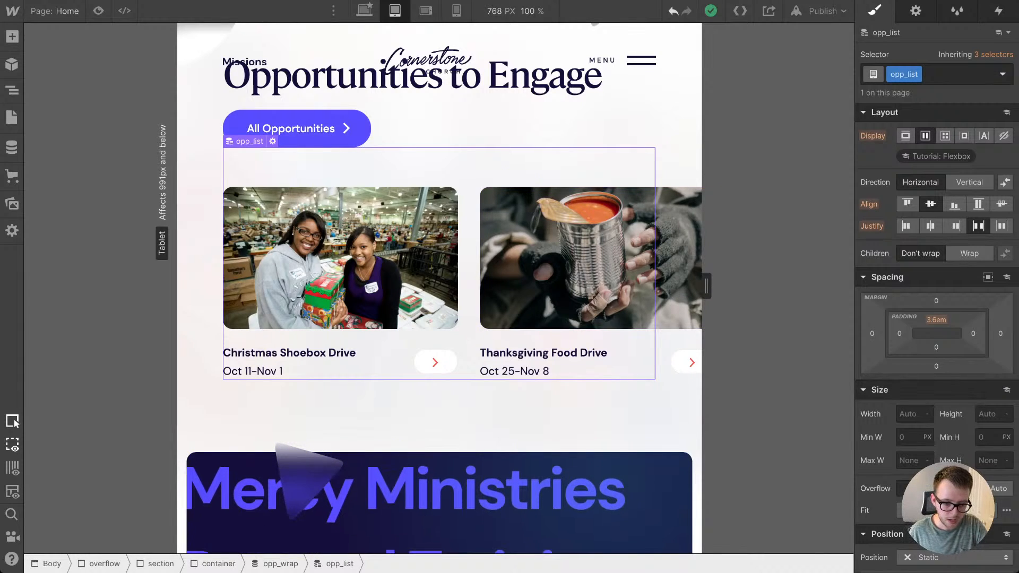
pyautogui.click(218, 563)
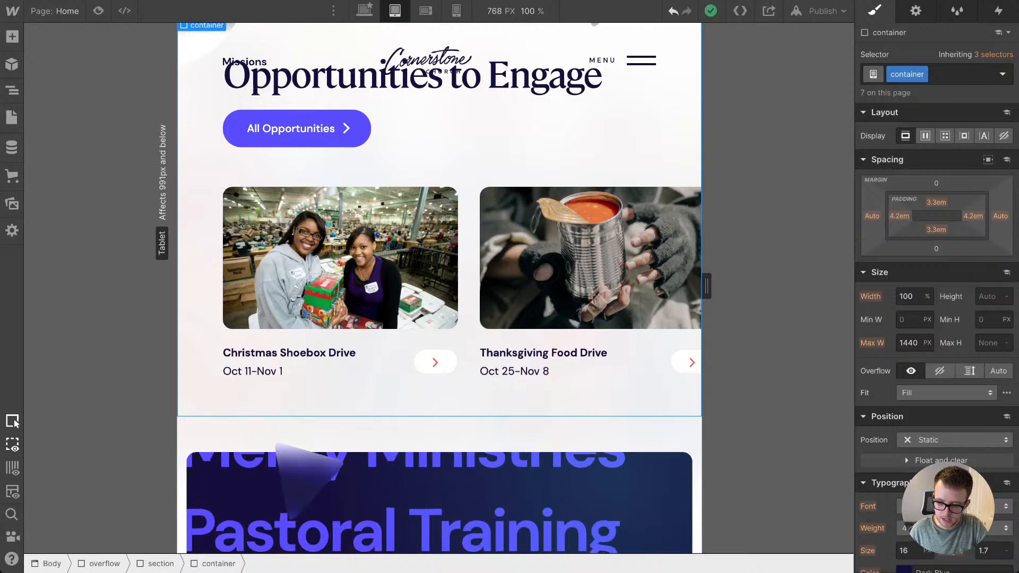
pyautogui.click(469, 168)
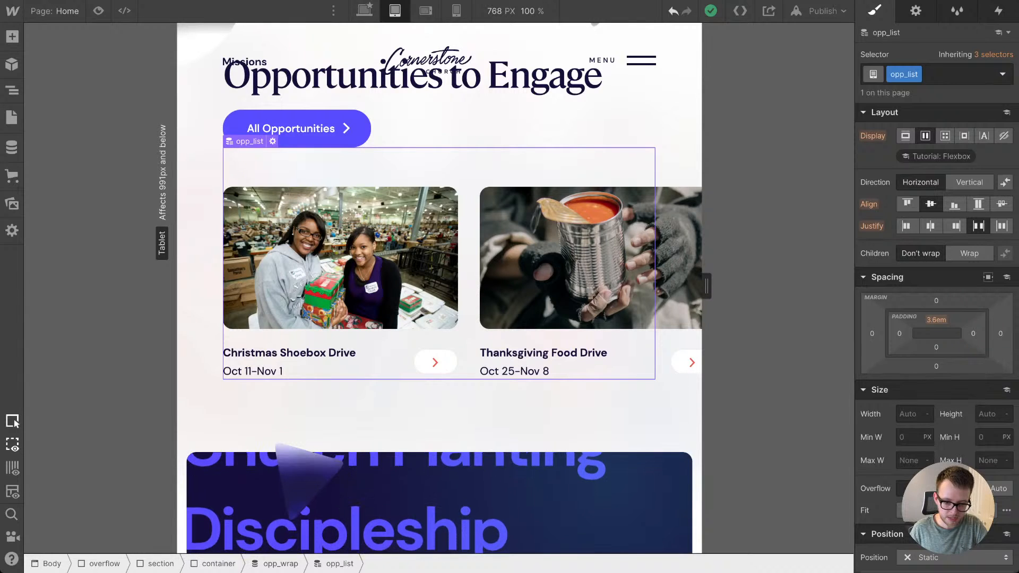
pyautogui.scroll(7, 439, 286)
pyautogui.scroll(-4, 440, 287)
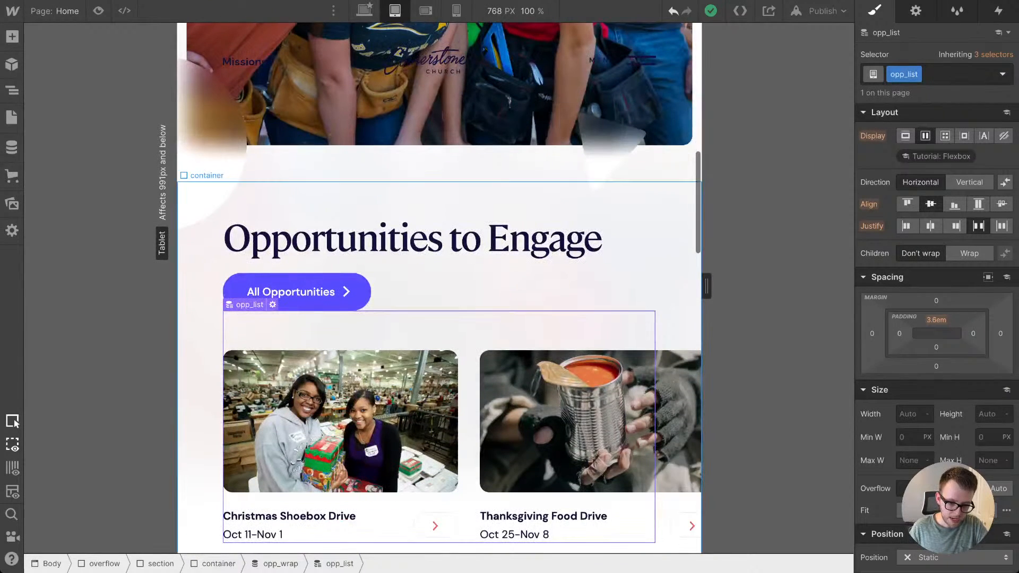
pyautogui.click(677, 287)
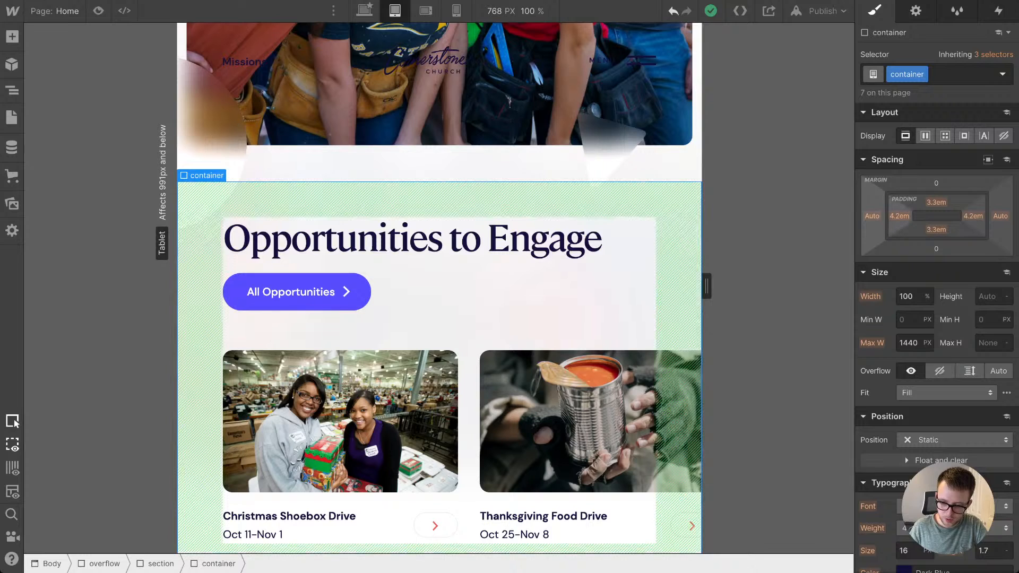
pyautogui.click(439, 330)
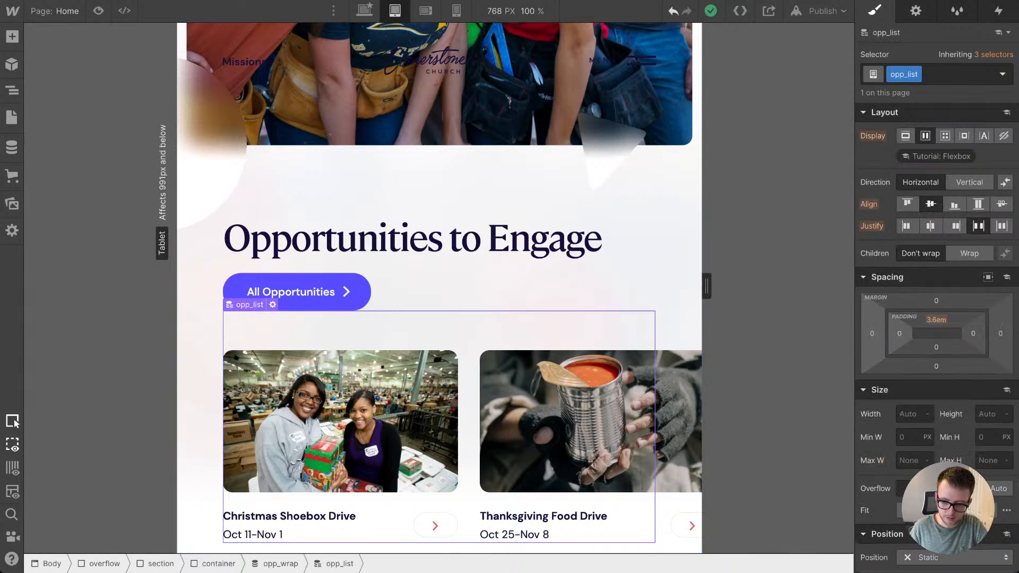
pyautogui.scroll(-1, 439, 287)
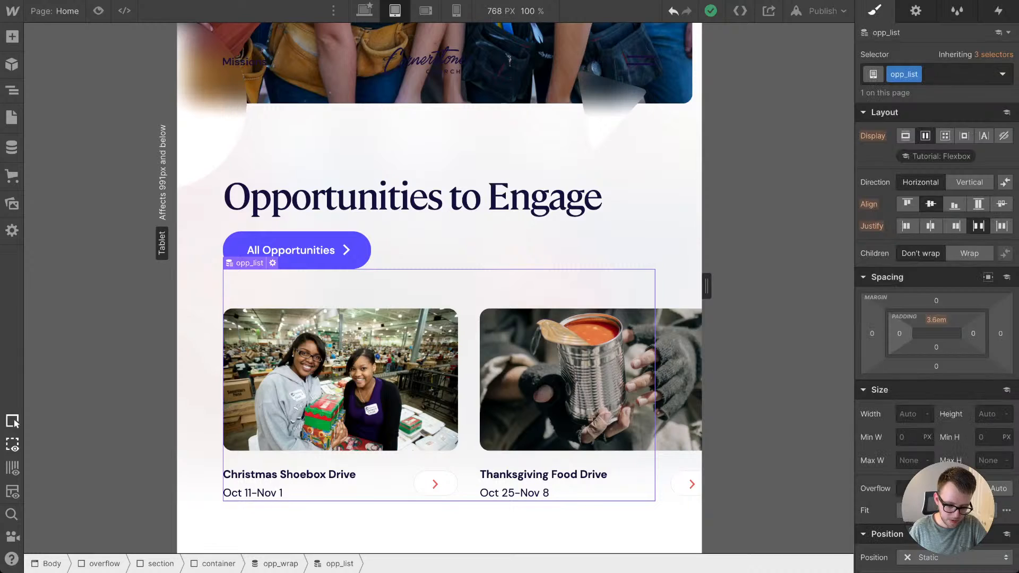
# Step: Set the left margin of the opp_wrap collection wrapper to -4.2em at the tablet breakpoint
pyautogui.click(274, 564)
pyautogui.click(906, 136)
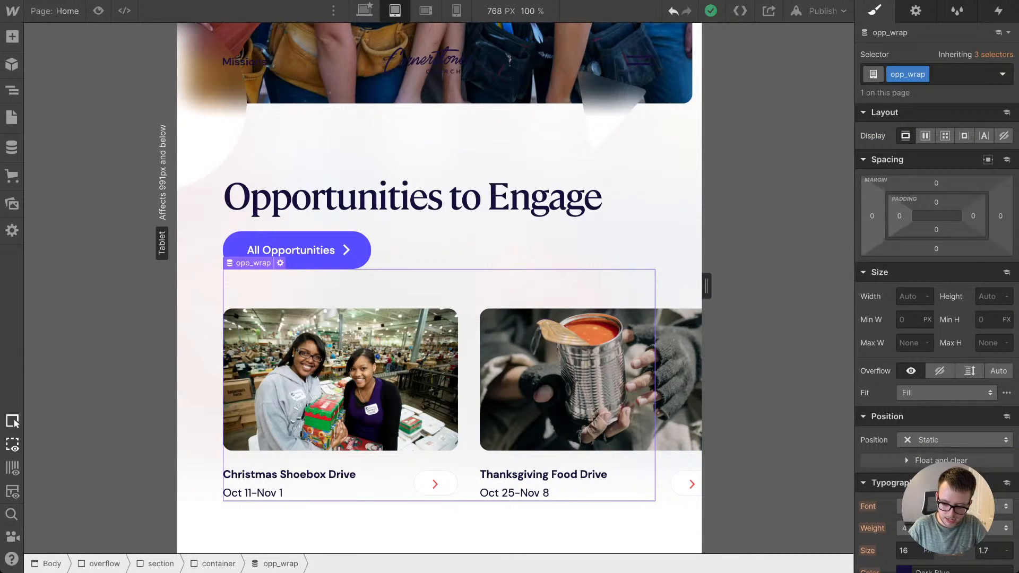
pyautogui.click(871, 216)
pyautogui.write('-4.2em')
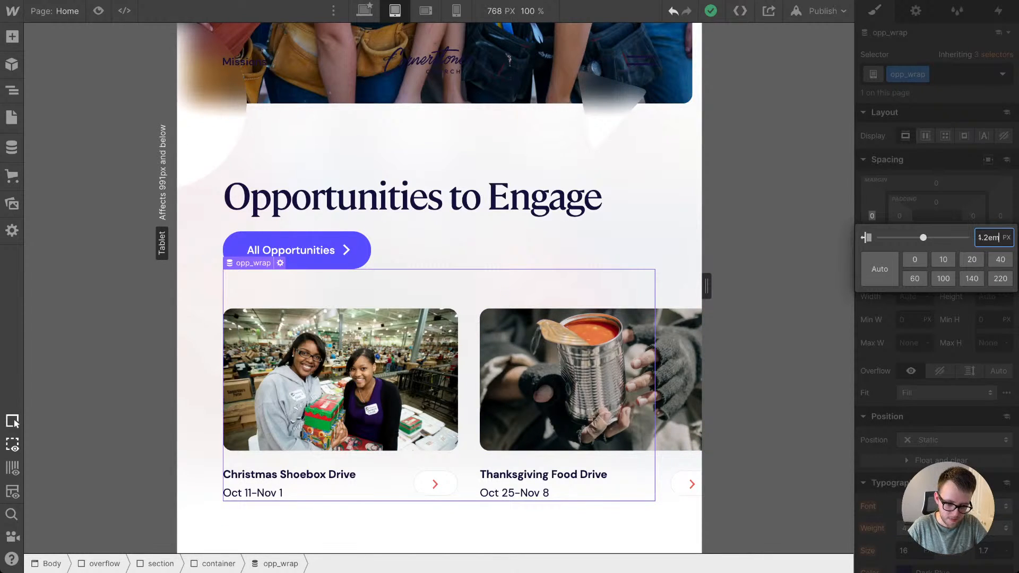
pyautogui.press('Return')
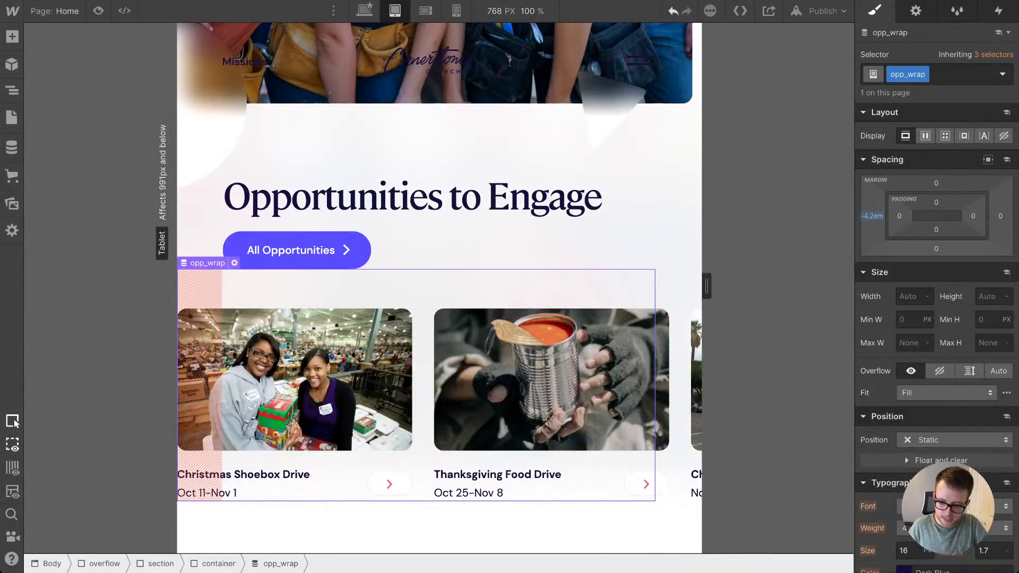
# Step: Set the opp_wrap width to 100vw at tablet and inspect the page-level overflow element's settings
pyautogui.click(908, 297)
pyautogui.write('100vw')
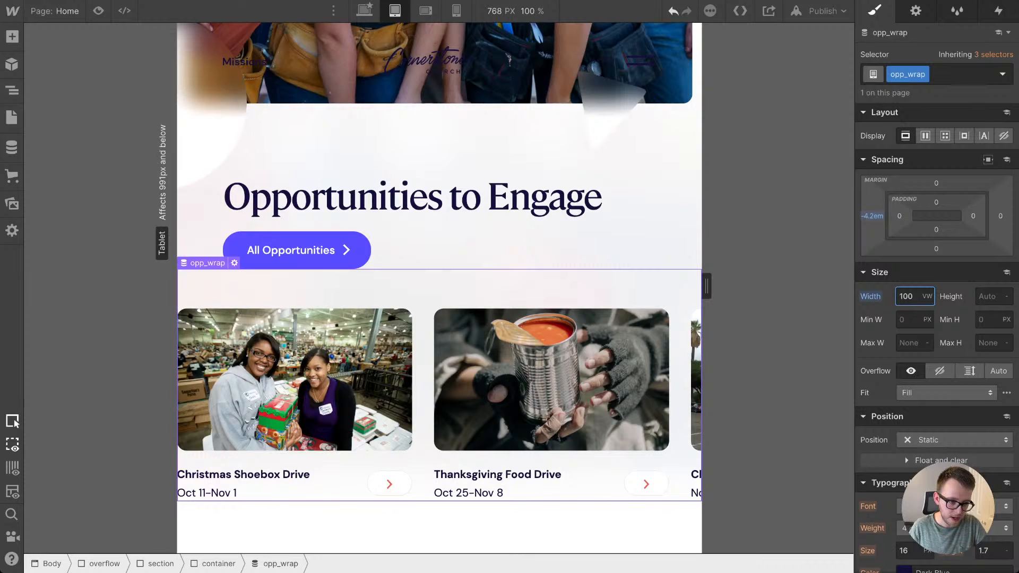
pyautogui.click(12, 90)
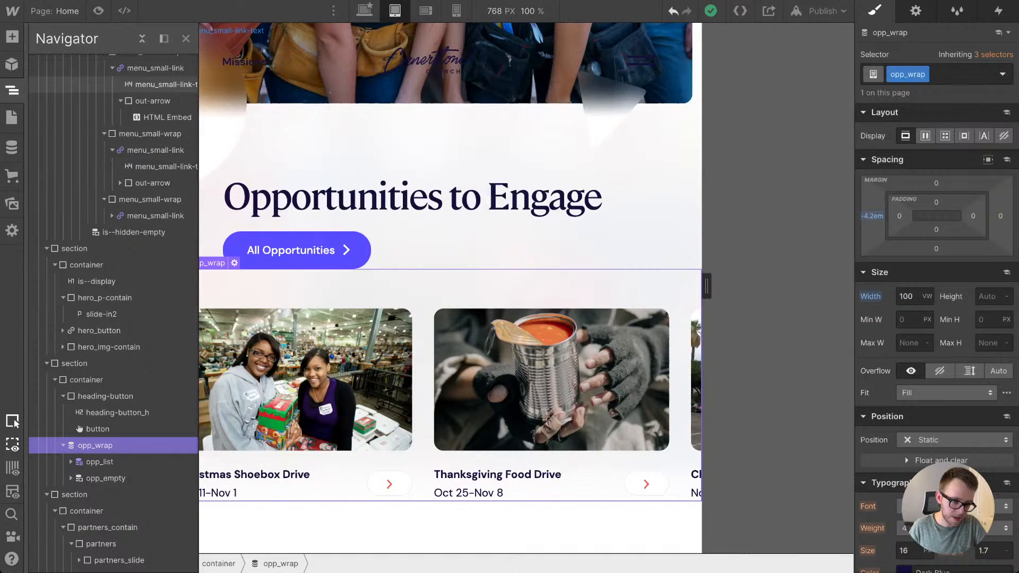
pyautogui.scroll(8, 106, 88)
pyautogui.click(80, 96)
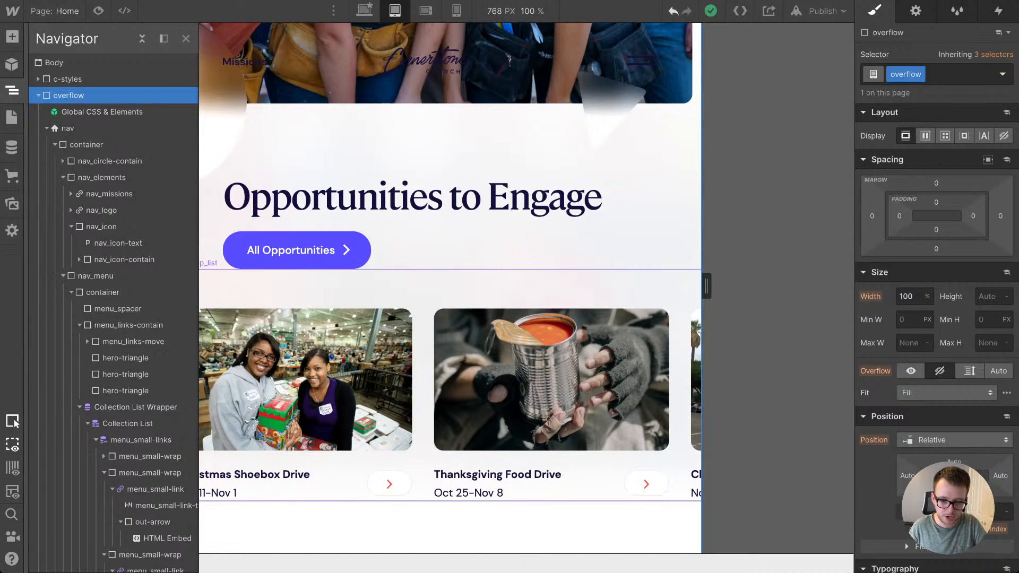
# Step: Switch to the desktop breakpoint and inspect the two blurred hero circles at the edges of the hero photo
pyautogui.click(423, 289)
pyautogui.click(365, 11)
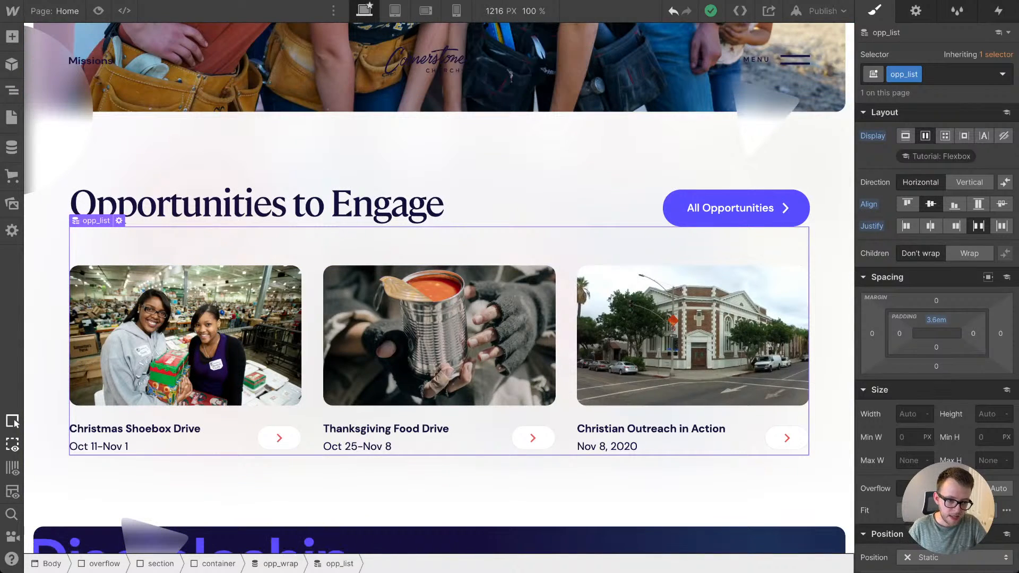
pyautogui.scroll(3, 439, 340)
pyautogui.click(58, 283)
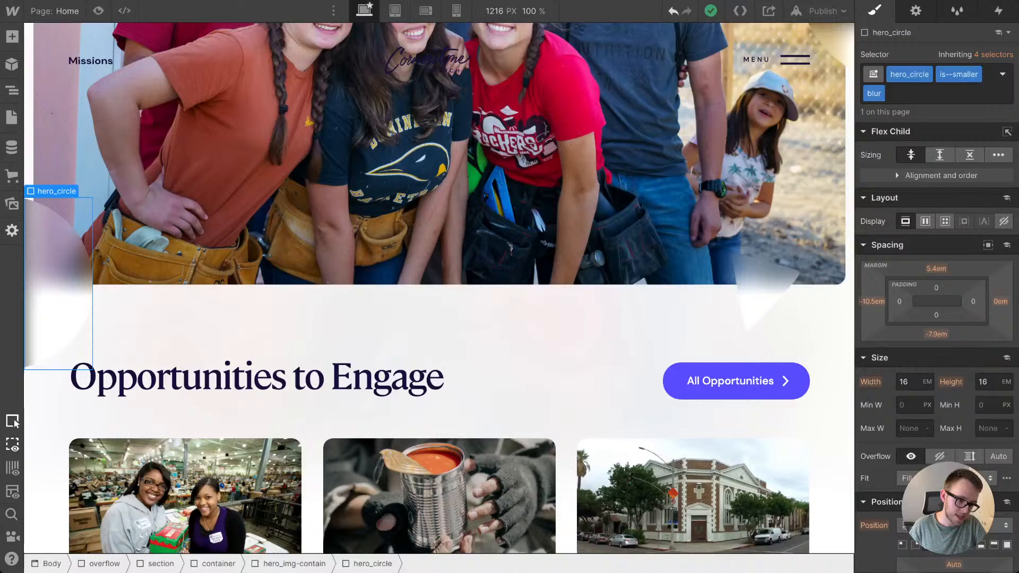
pyautogui.scroll(2, 440, 288)
pyautogui.click(825, 143)
pyautogui.scroll(2, 826, 143)
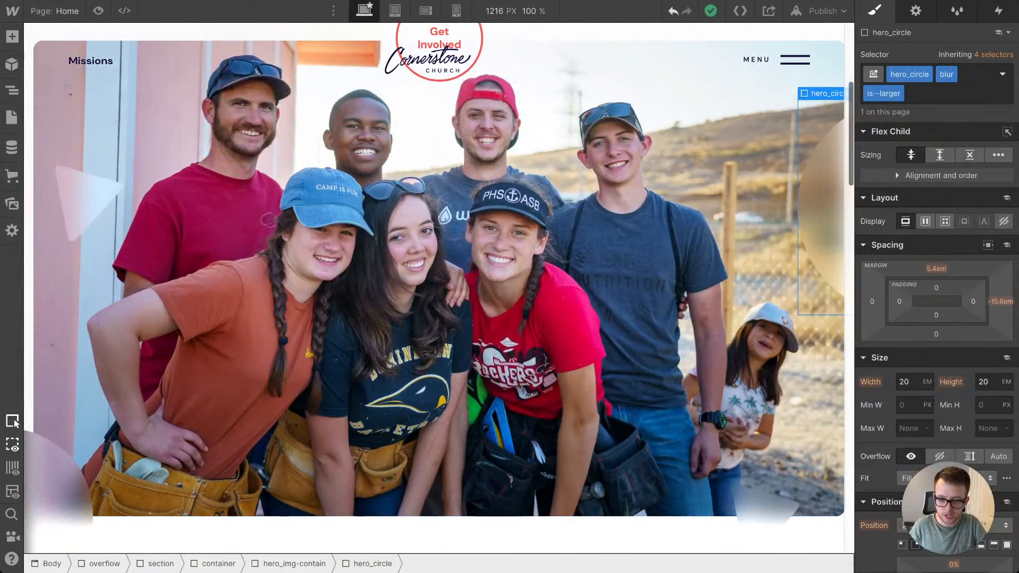
# Step: Set the canvas width to 2000 px to view the hero circles on a wide screen
pyautogui.click(515, 11)
pyautogui.write('200')
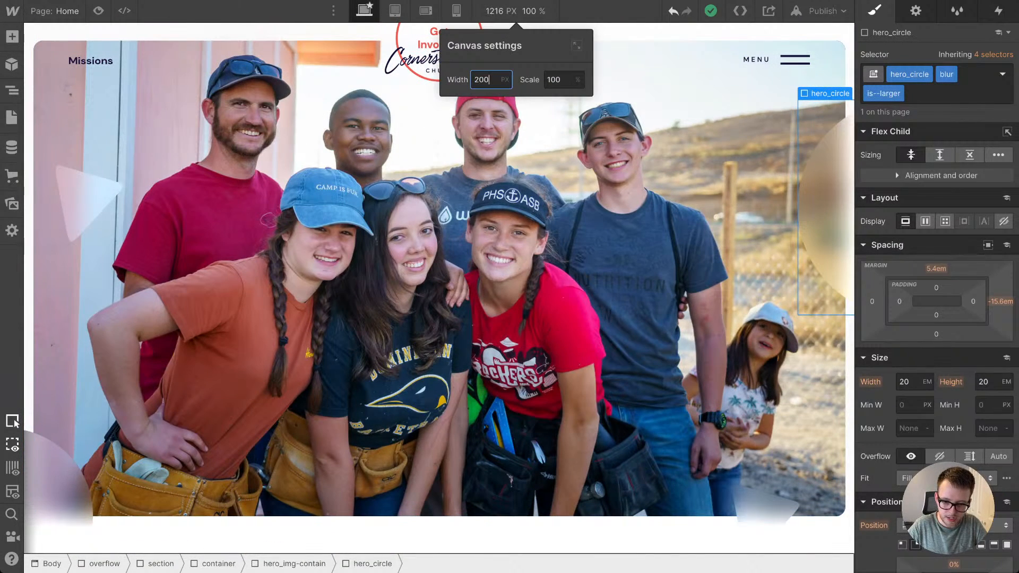
pyautogui.write('0')
pyautogui.press('Return')
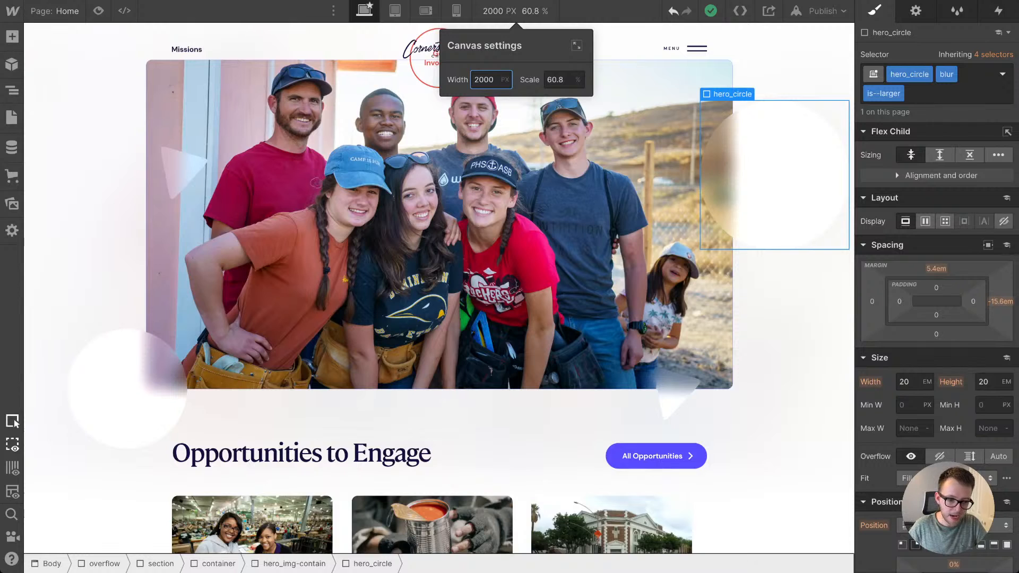
pyautogui.press('Escape')
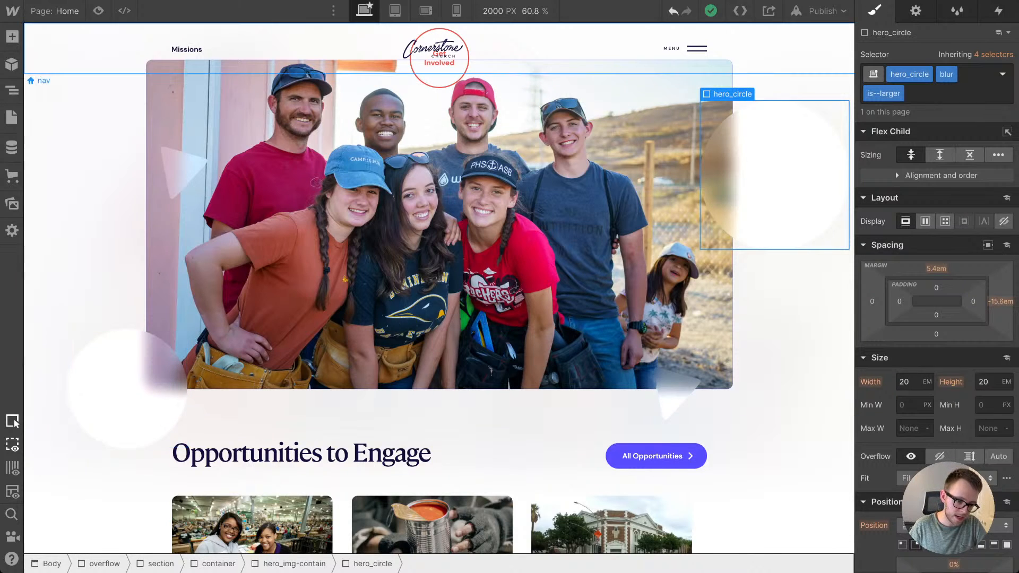
# Step: Collapse the overflow element in the page structure and select it to check its width and overflow settings
pyautogui.click(12, 91)
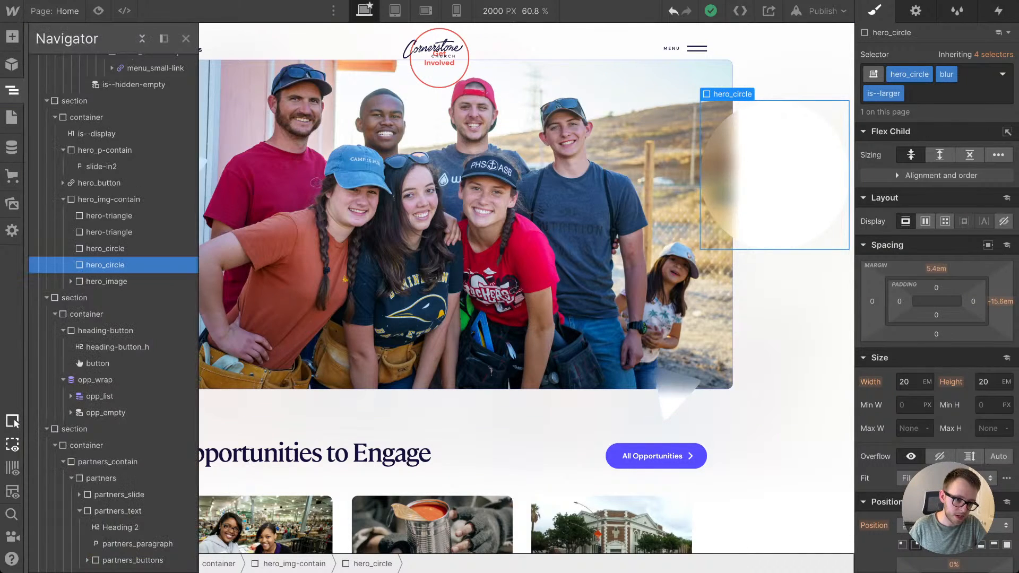
pyautogui.scroll(15, 111, 136)
pyautogui.click(38, 95)
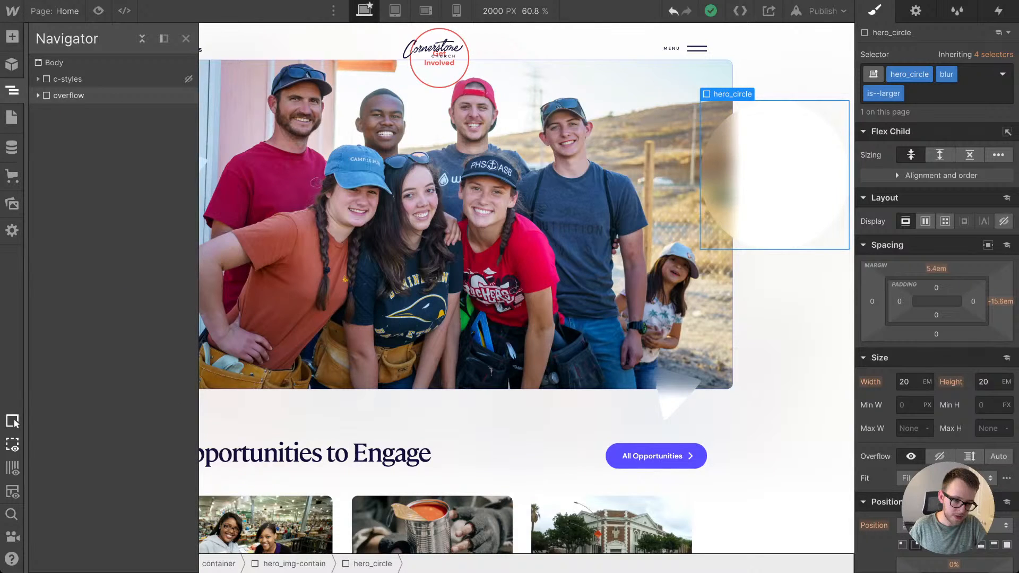
pyautogui.click(68, 95)
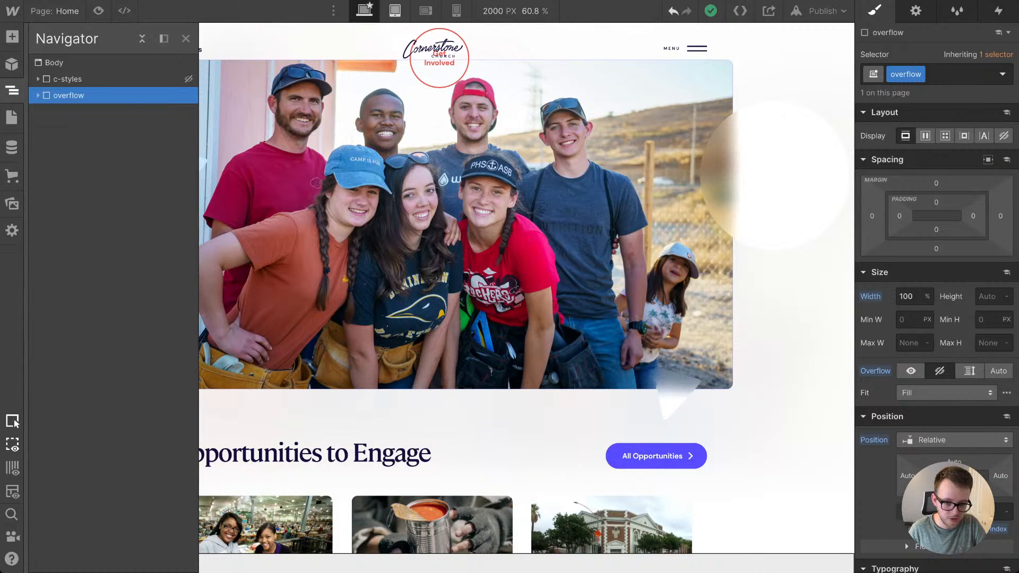
# Step: Return to the tablet breakpoint and check the opp_list layout and the padding of its surrounding container
pyautogui.click(395, 10)
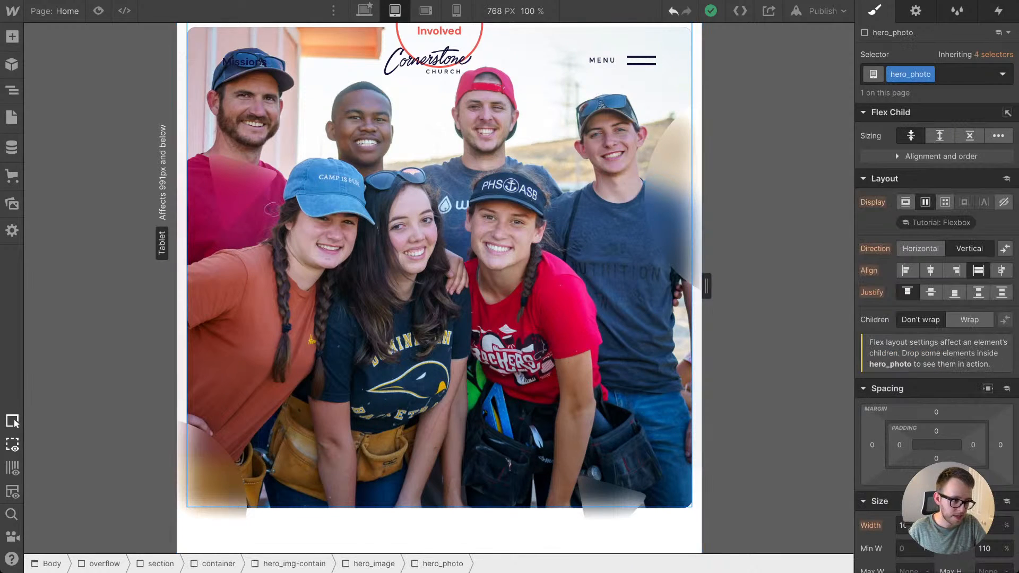
pyautogui.scroll(-8, 297, 345)
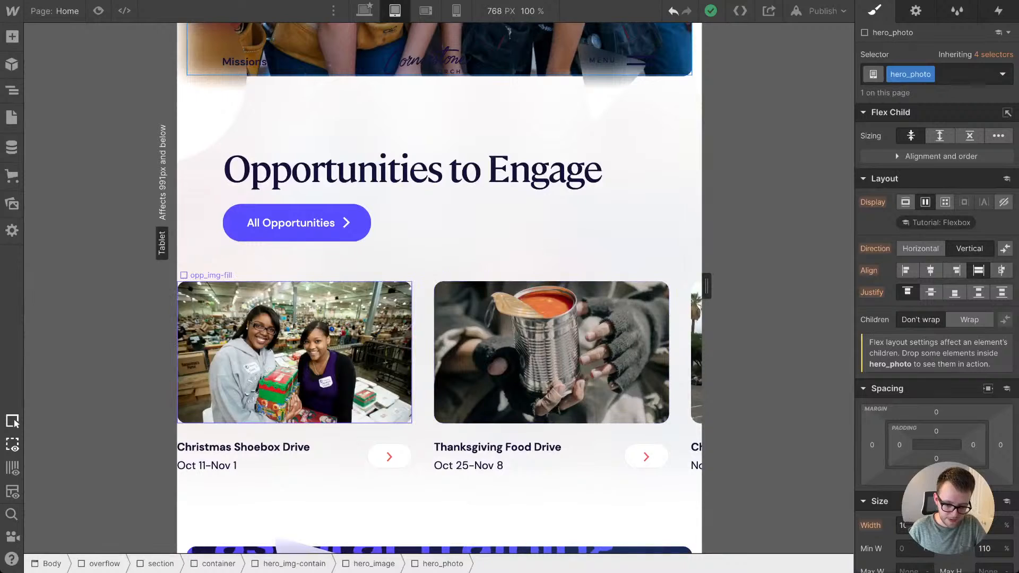
pyautogui.click(339, 263)
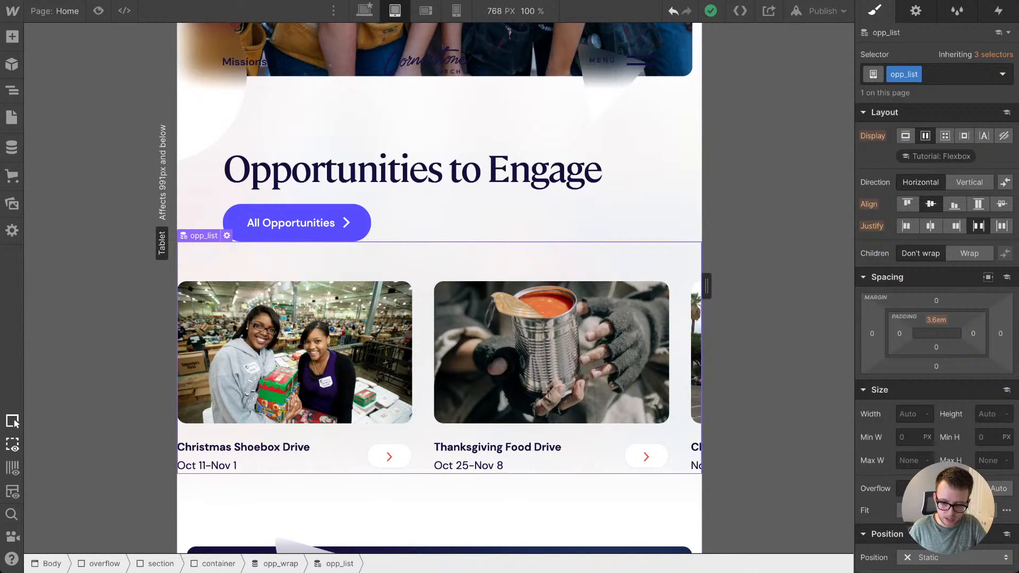
pyautogui.click(218, 564)
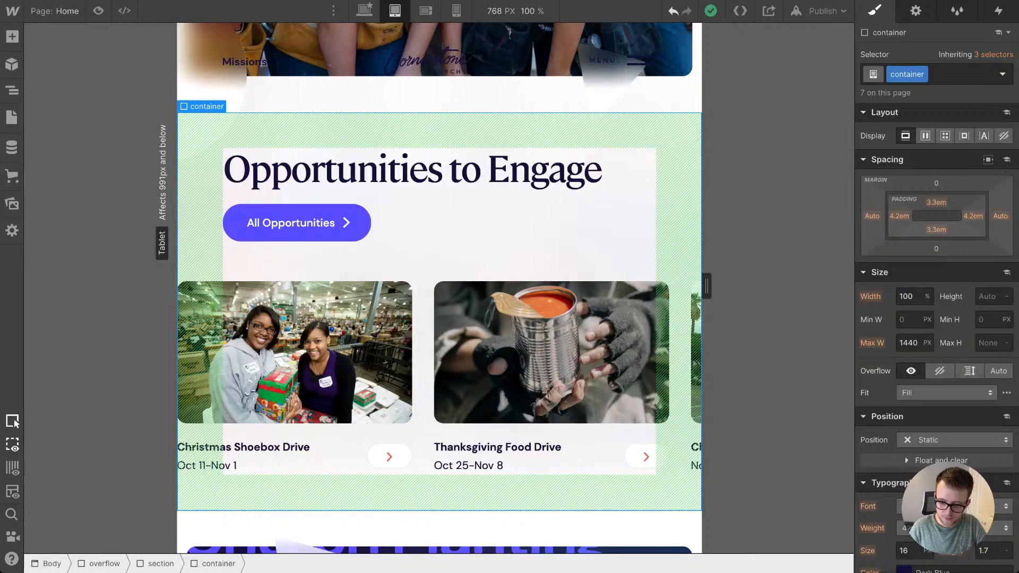
pyautogui.click(626, 261)
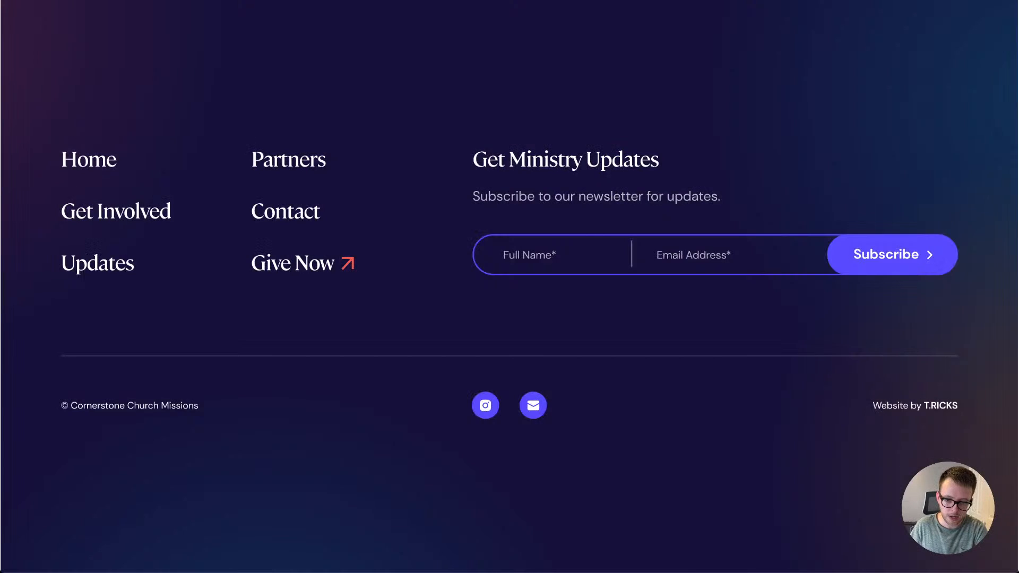
# Step: Switch to the live Cornerstone missions site and review the Updates and Get Involved pages through its menu
pyautogui.scroll(20, 509, 361)
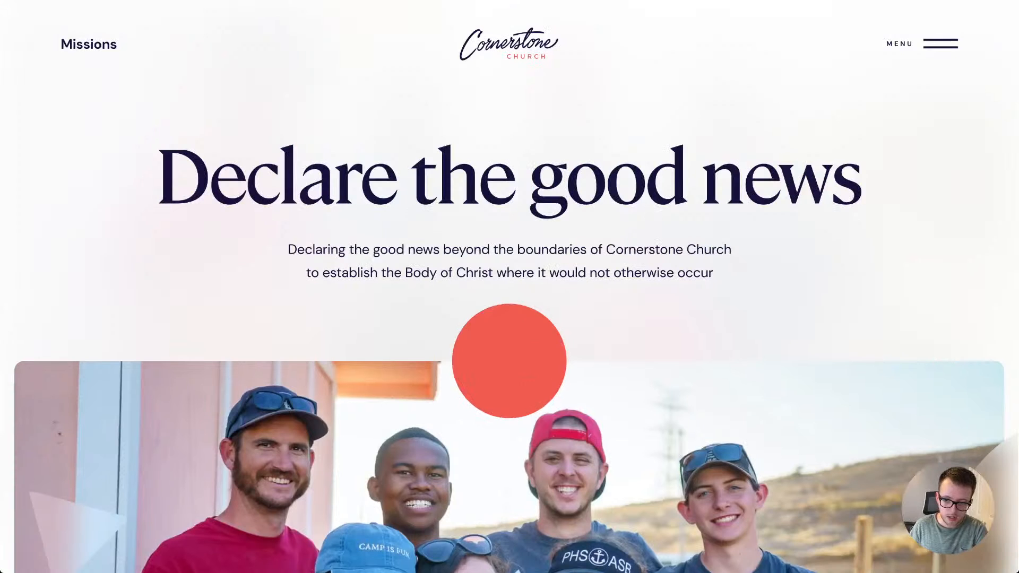
pyautogui.click(510, 286)
pyautogui.click(922, 44)
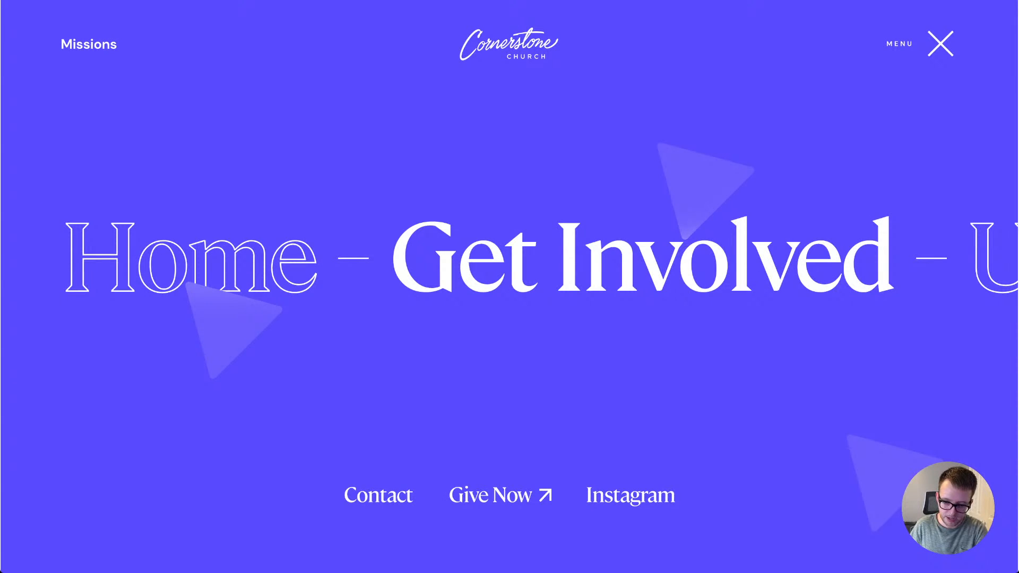
pyautogui.hscroll(7, 509, 260)
pyautogui.click(759, 260)
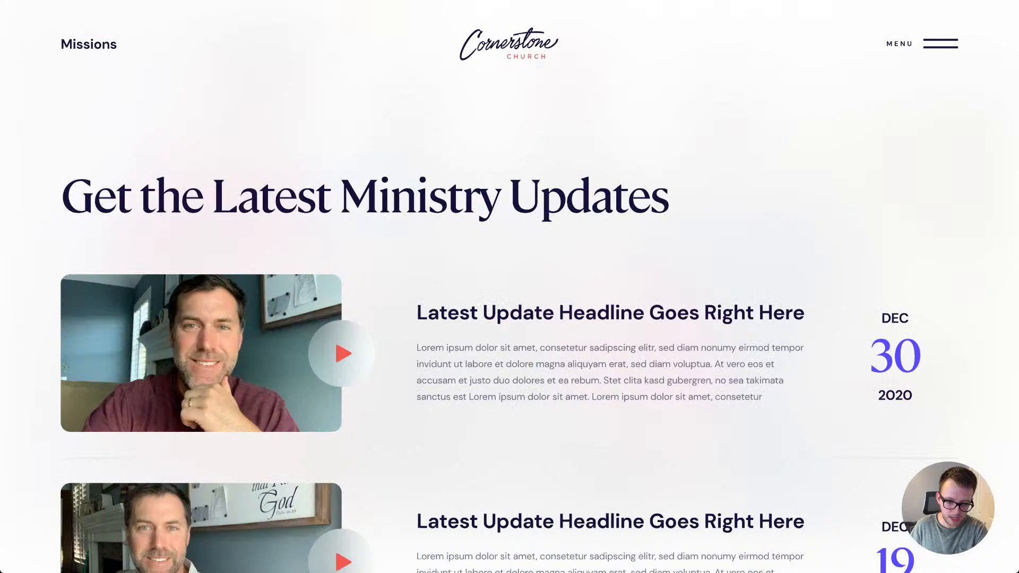
pyautogui.click(922, 44)
pyautogui.hscroll(12, 509, 260)
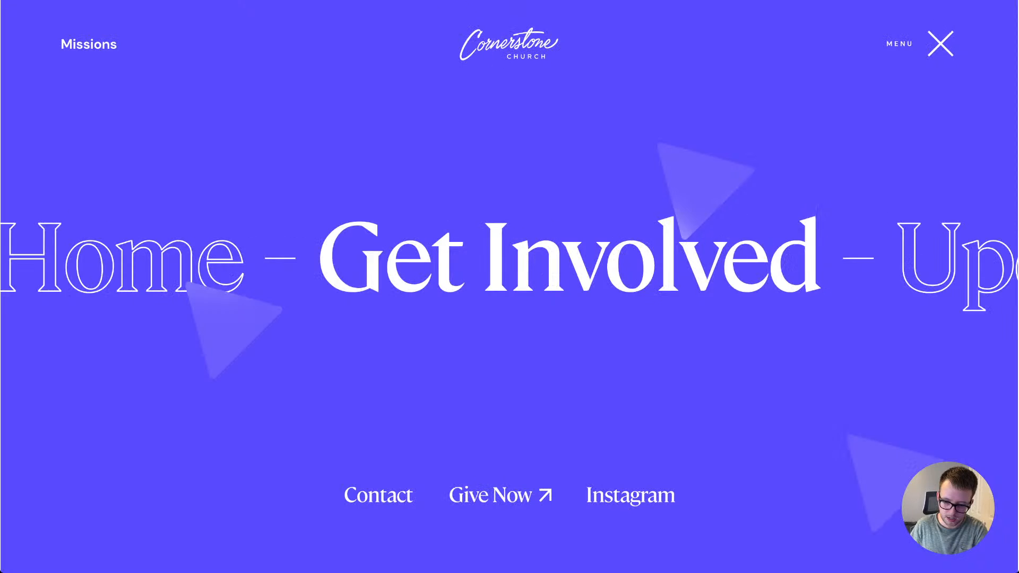
pyautogui.hscroll(-5, 509, 260)
pyautogui.hscroll(-6, 510, 260)
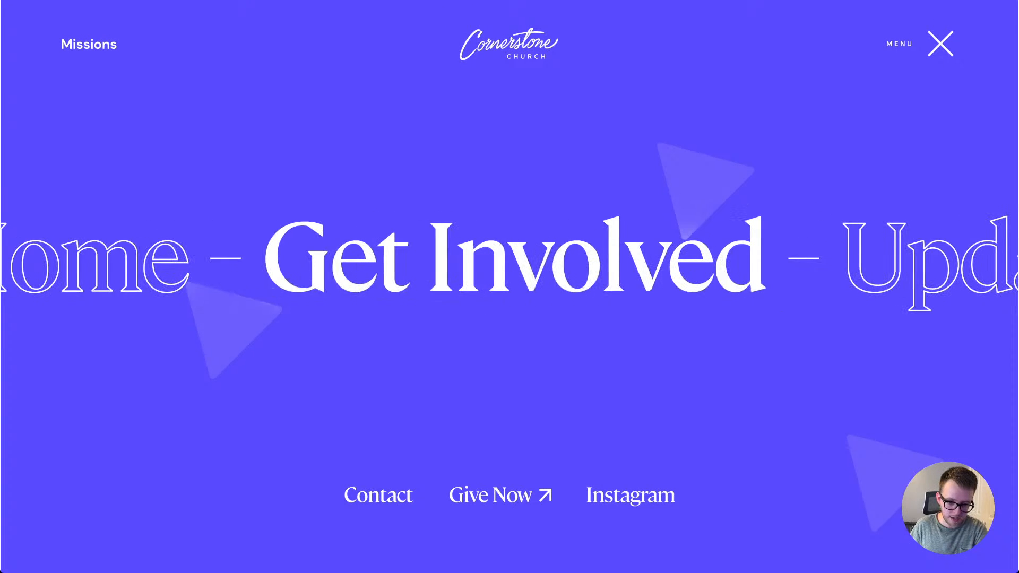
pyautogui.click(510, 260)
pyautogui.scroll(-5, 509, 286)
pyautogui.scroll(5, 509, 287)
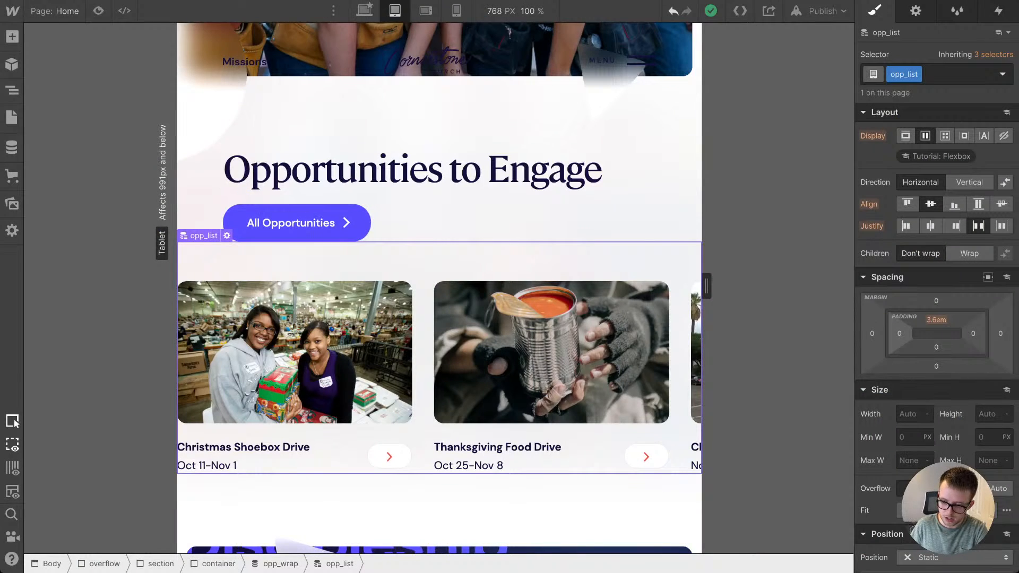
# Step: Return to the Webflow Designer and reset the left margin and width of opp_wrap at tablet
pyautogui.press('Up')
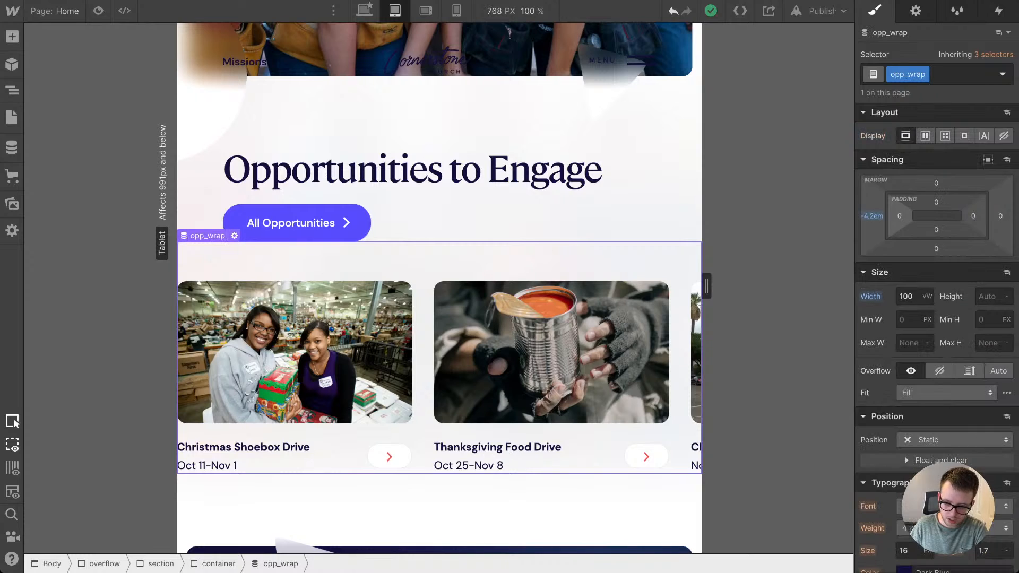
pyautogui.click(872, 216)
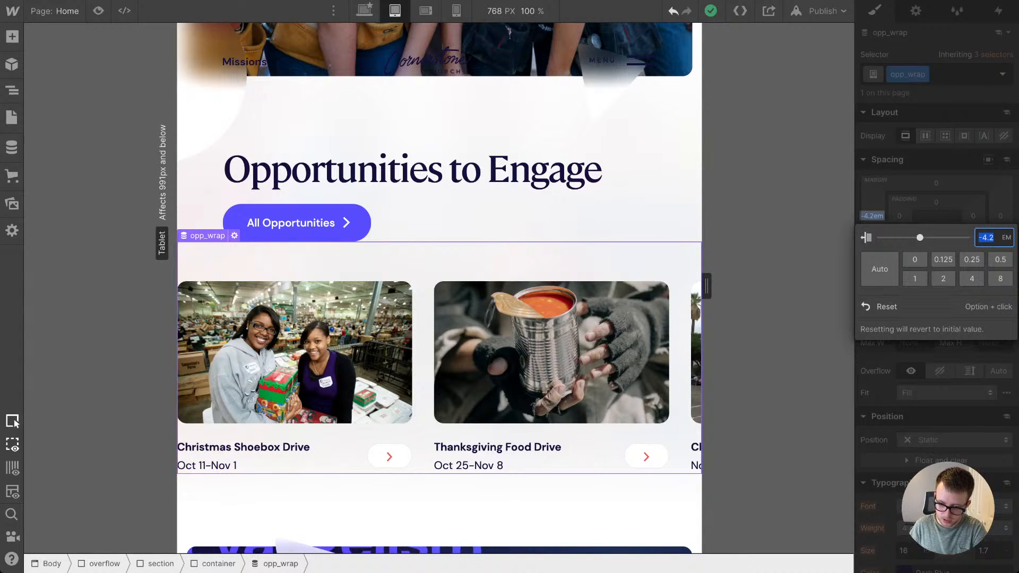
pyautogui.click(885, 307)
pyautogui.click(870, 296)
pyautogui.click(887, 316)
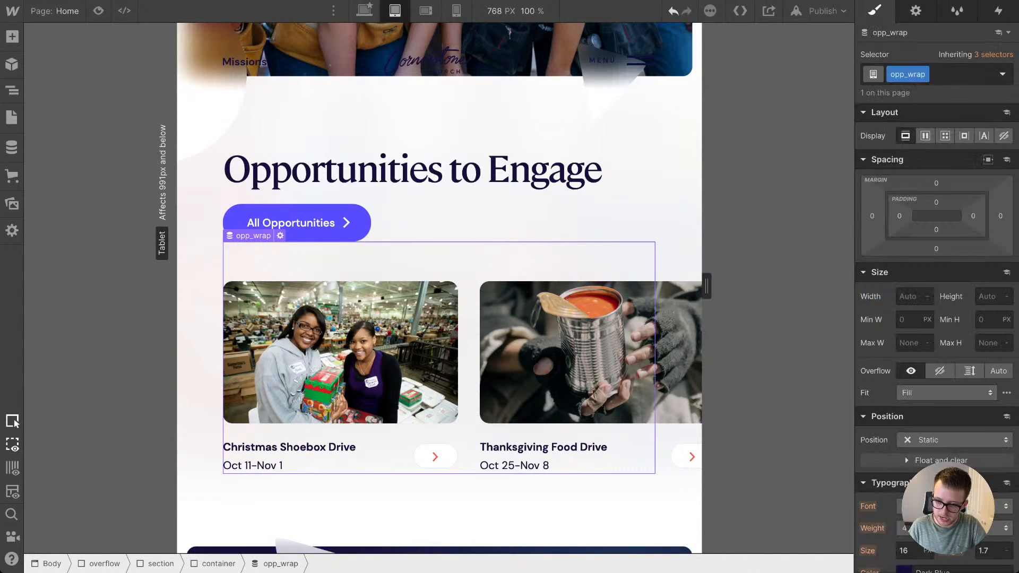
# Step: Add the combo class is--homepage to the opp_wrap collection wrapper
pyautogui.click(962, 74)
pyautogui.write('is--homepage')
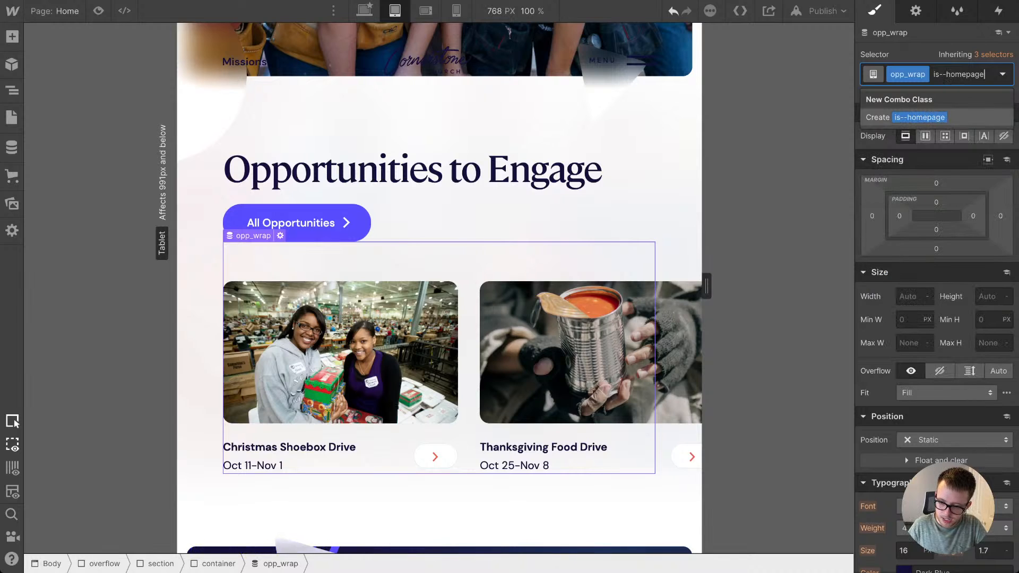
pyautogui.press('Return')
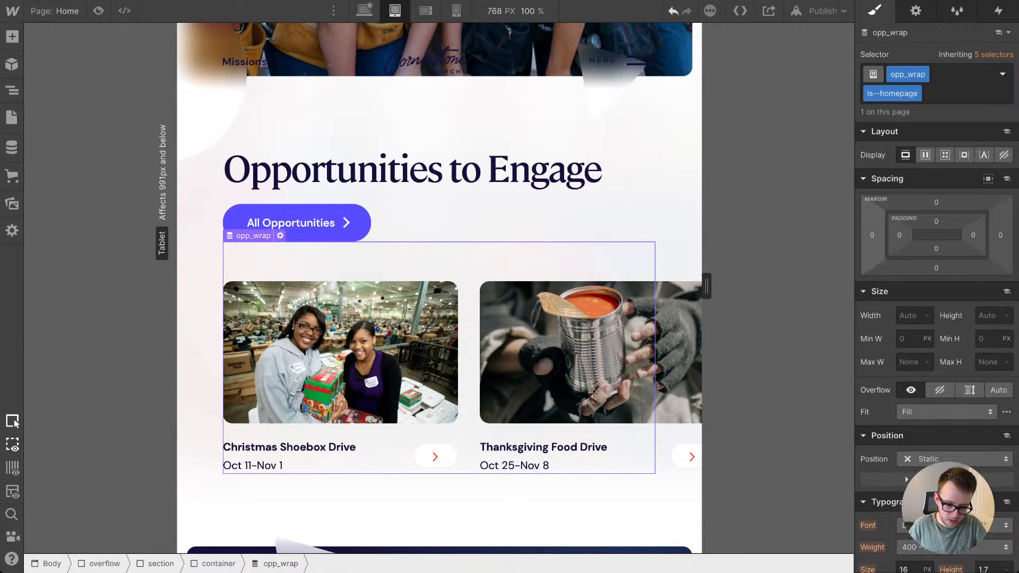
# Step: Give opp_wrap is--homepage a left margin of -4.2em and a width of 100vw at tablet
pyautogui.click(678, 253)
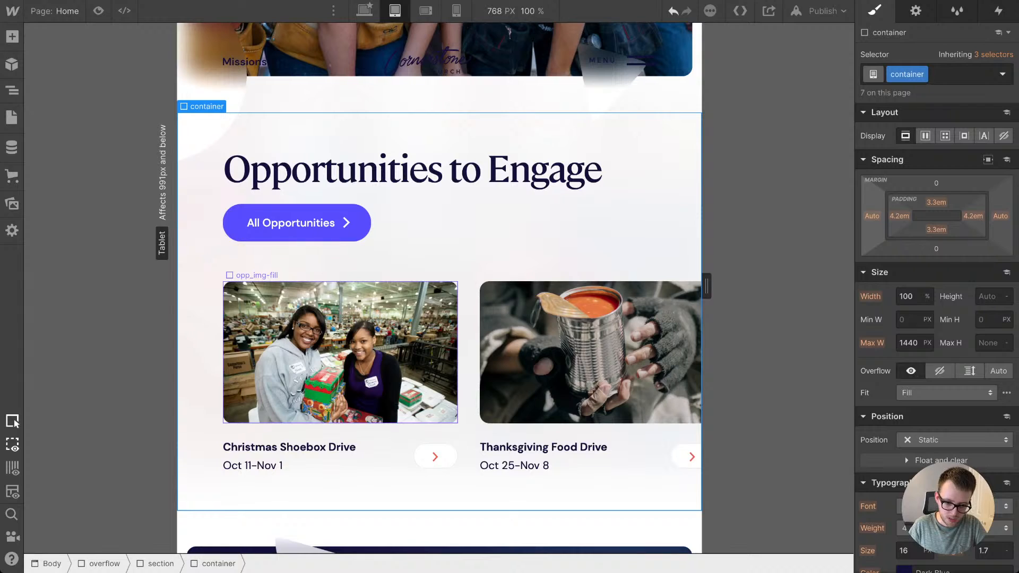
pyautogui.click(468, 265)
pyautogui.press('Up')
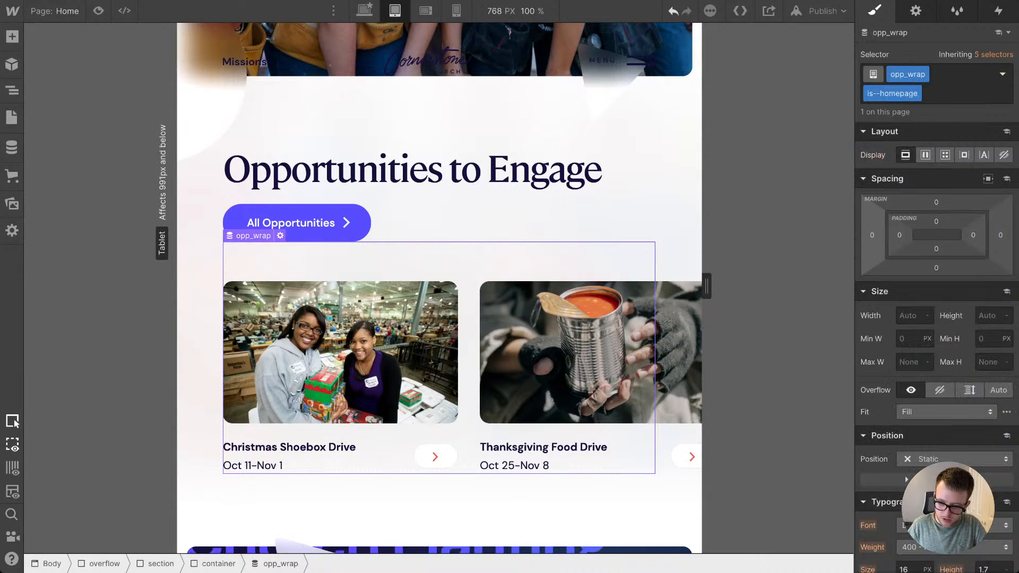
pyautogui.click(872, 235)
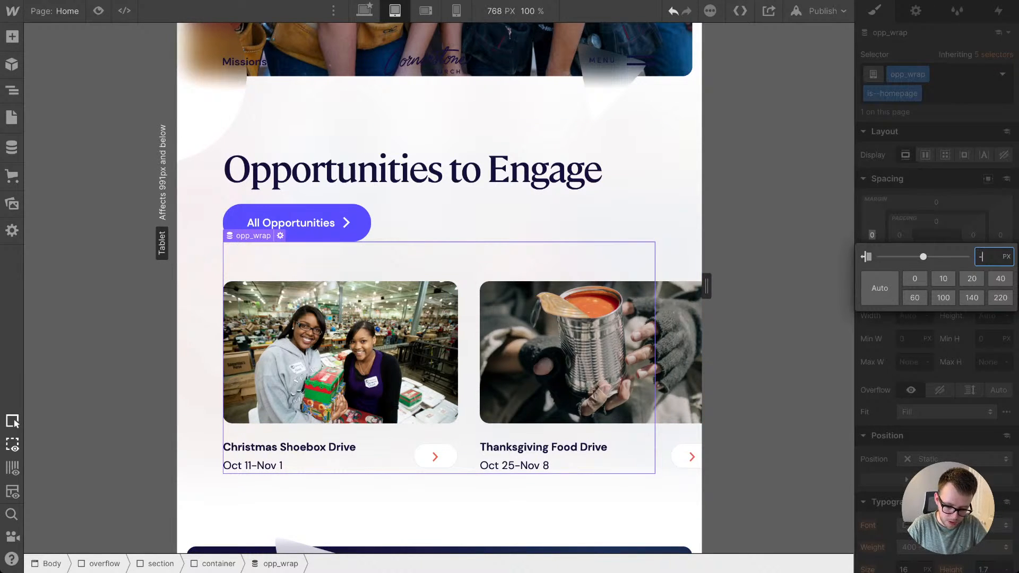
pyautogui.write('-4.2em')
pyautogui.press('Return')
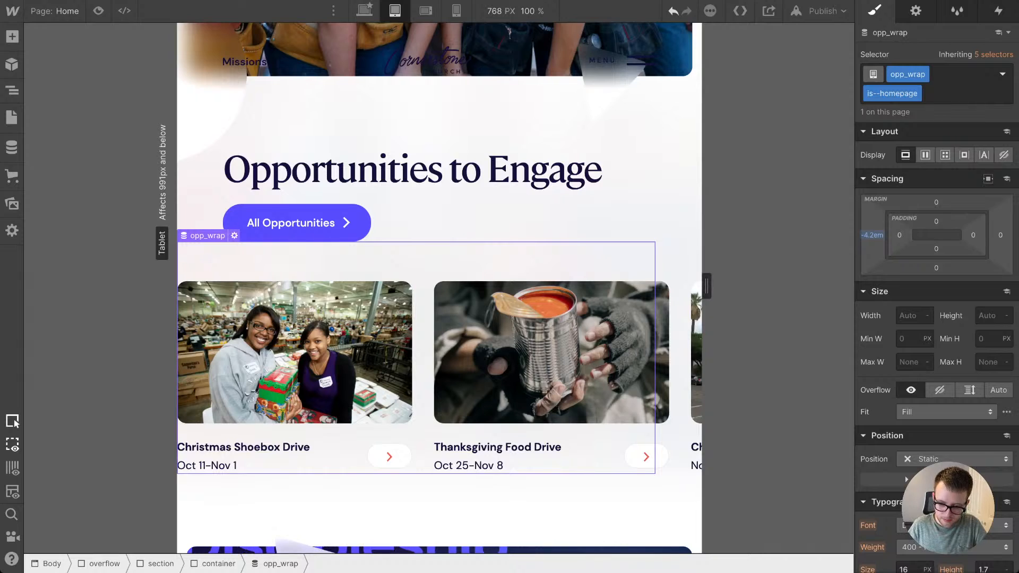
pyautogui.click(910, 315)
pyautogui.write('100vw')
pyautogui.press('Return')
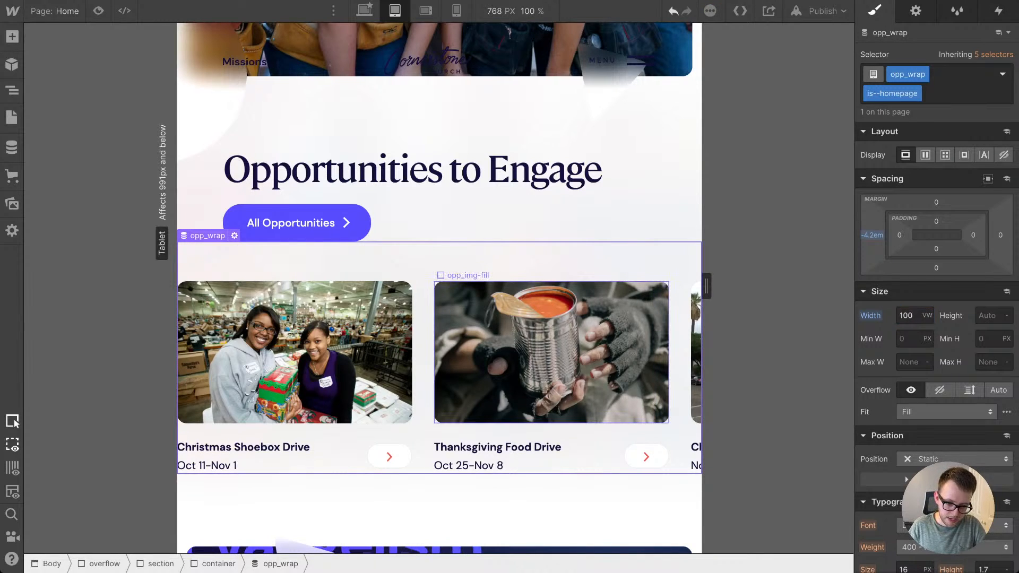
# Step: Set the overflow of the opp_list collection list to scroll at tablet
pyautogui.click(552, 352)
pyautogui.press('Up')
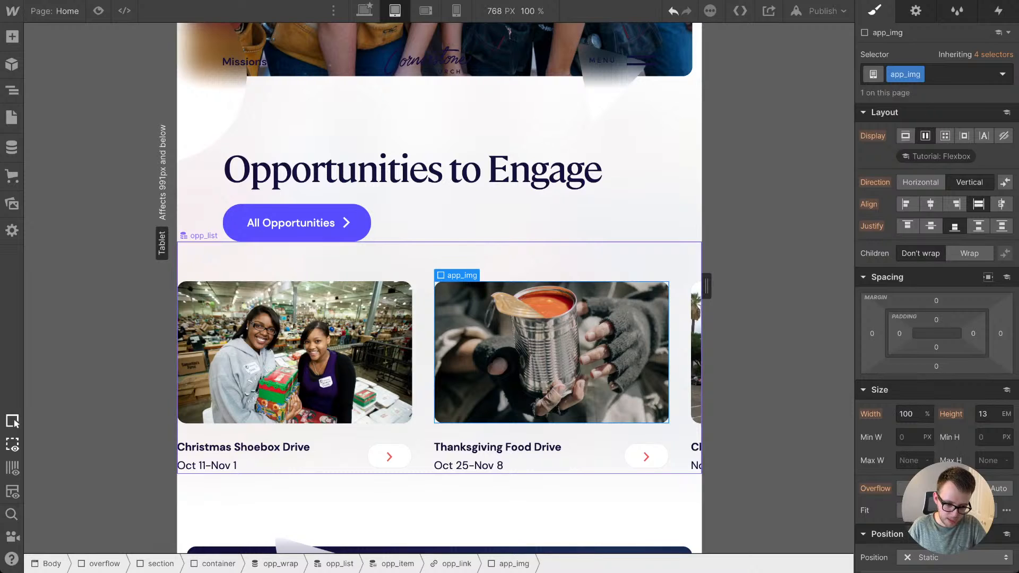
pyautogui.press('Up')
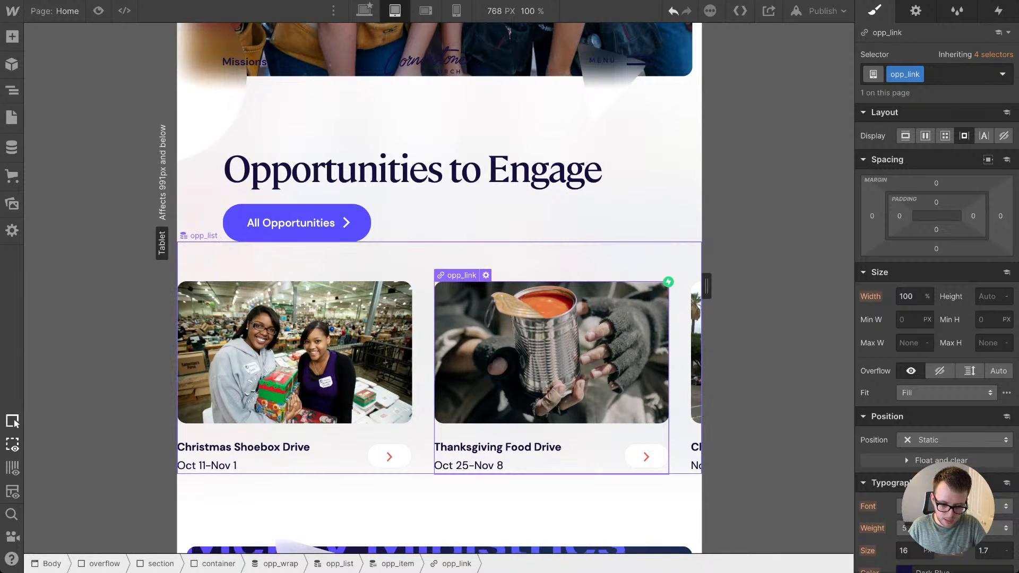
pyautogui.press('Up')
pyautogui.press('Up')
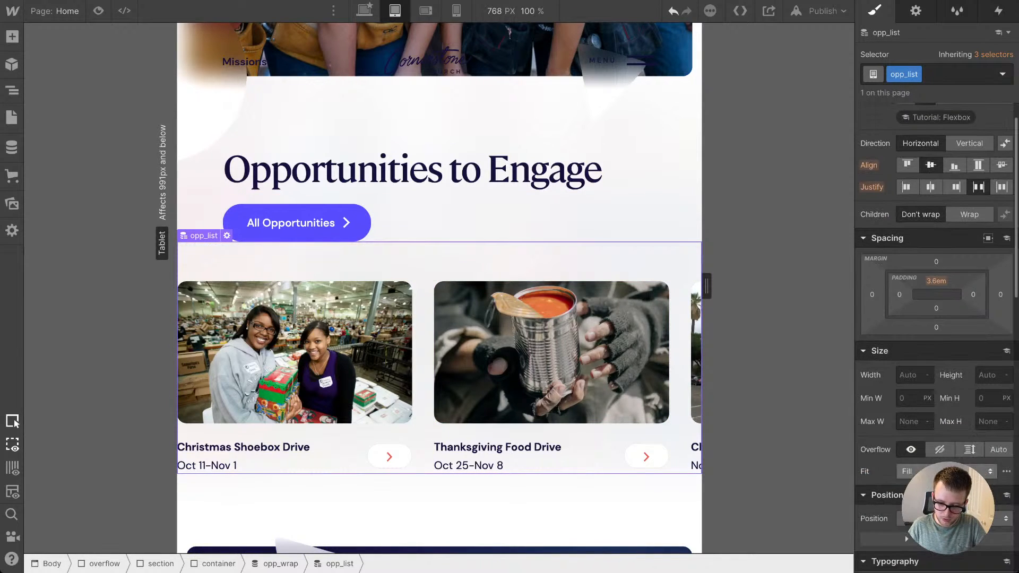
pyautogui.hscroll(5, 552, 350)
pyautogui.hscroll(-5, 552, 350)
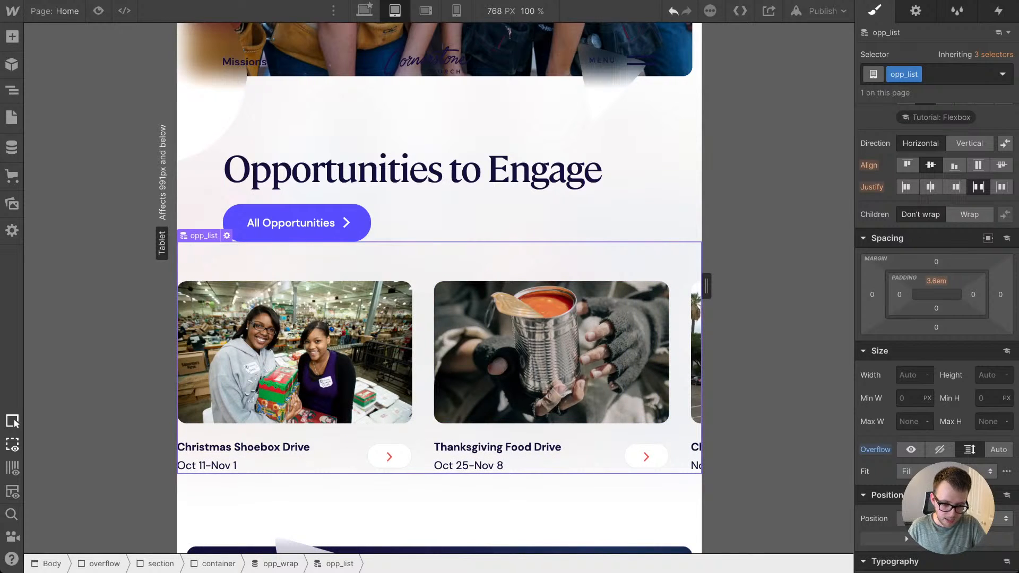
# Step: Set the left padding of opp_list to 4.2em at tablet
pyautogui.click(899, 295)
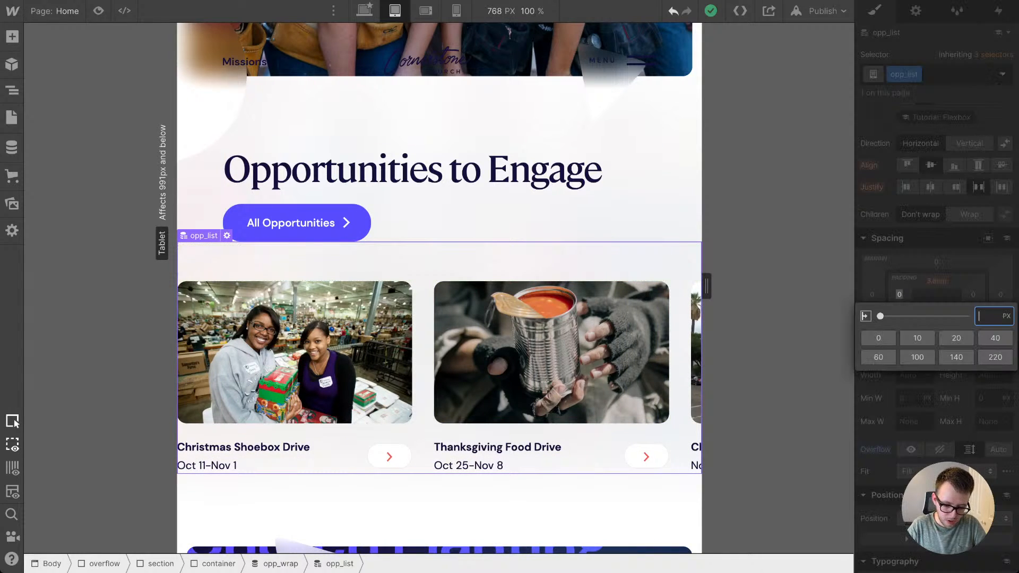
pyautogui.write('4.2em')
pyautogui.press('Return')
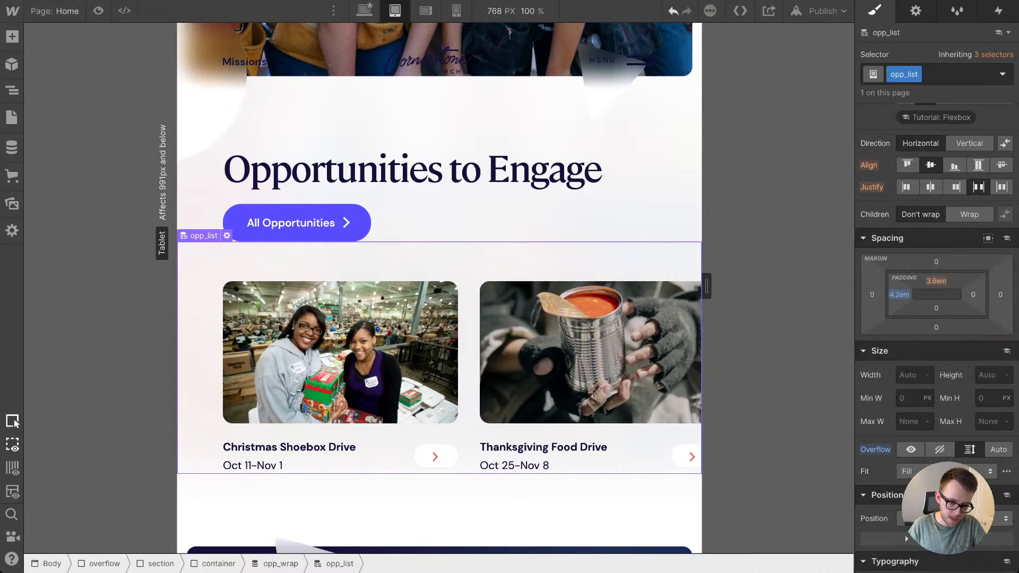
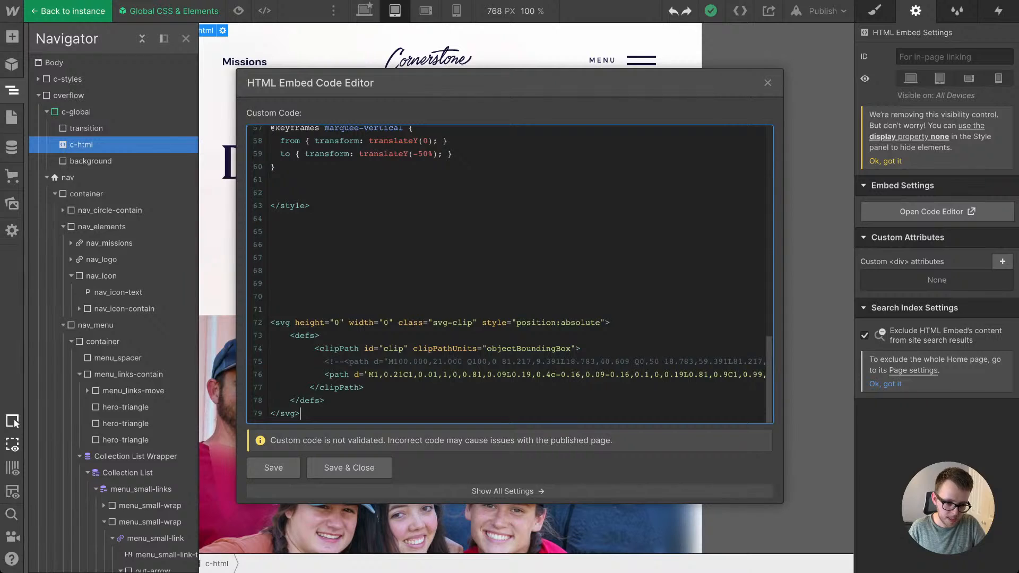
# Step: Review the custom code embed from the sitewide styles through the homepage marquee rules
pyautogui.scroll(7, 509, 274)
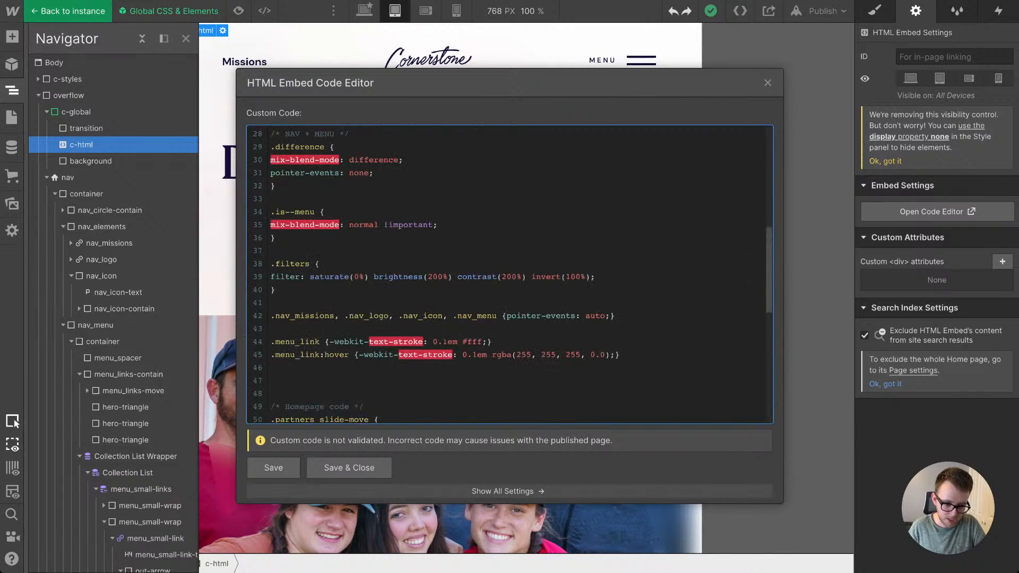
pyautogui.scroll(5, 509, 275)
pyautogui.scroll(3, 509, 274)
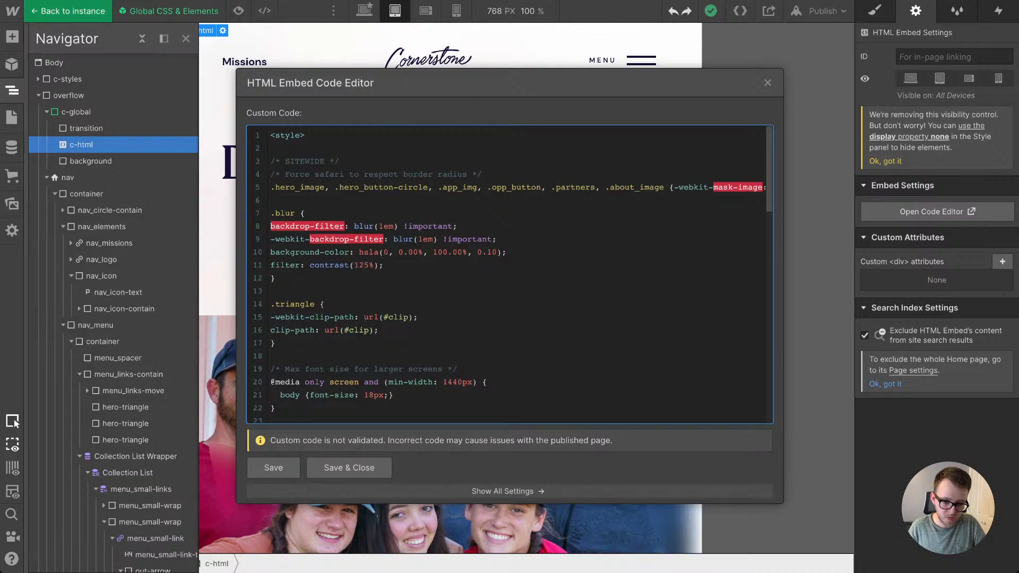
pyautogui.moveTo(271, 161); pyautogui.dragTo(491, 187)
pyautogui.click(438, 252)
pyautogui.scroll(-13, 509, 275)
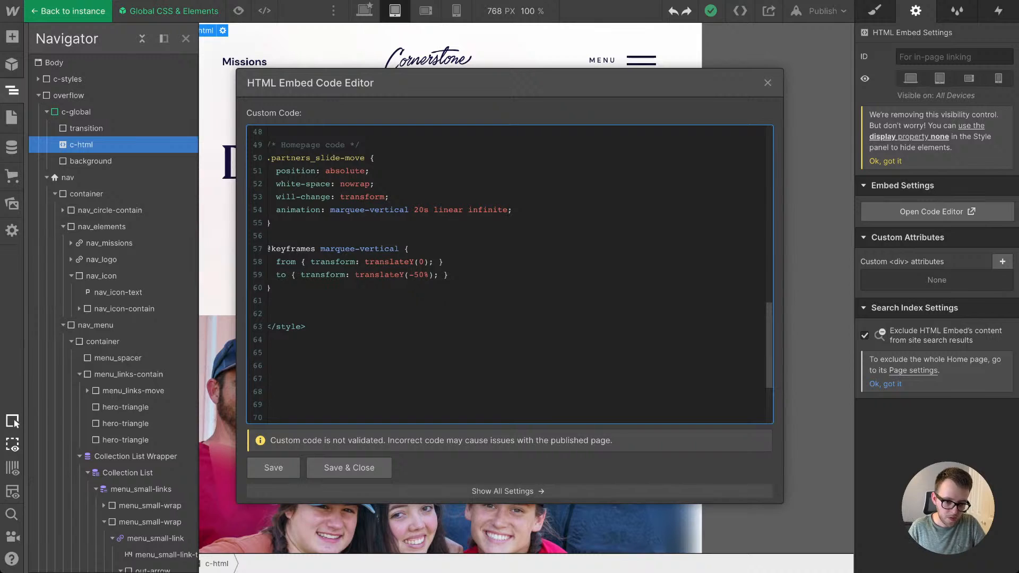
pyautogui.moveTo(272, 145); pyautogui.dragTo(270, 236)
# Step: Add an empty .opp_list {} rule below the marquee-vertical keyframes in the homepage code
pyautogui.click(276, 288)
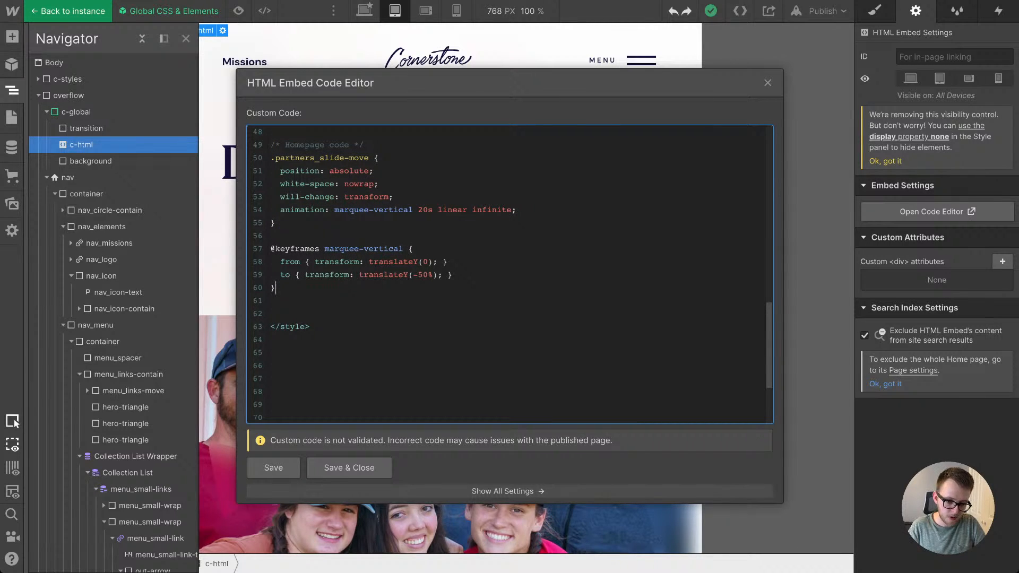
pyautogui.press('Return')
pyautogui.press('Return')
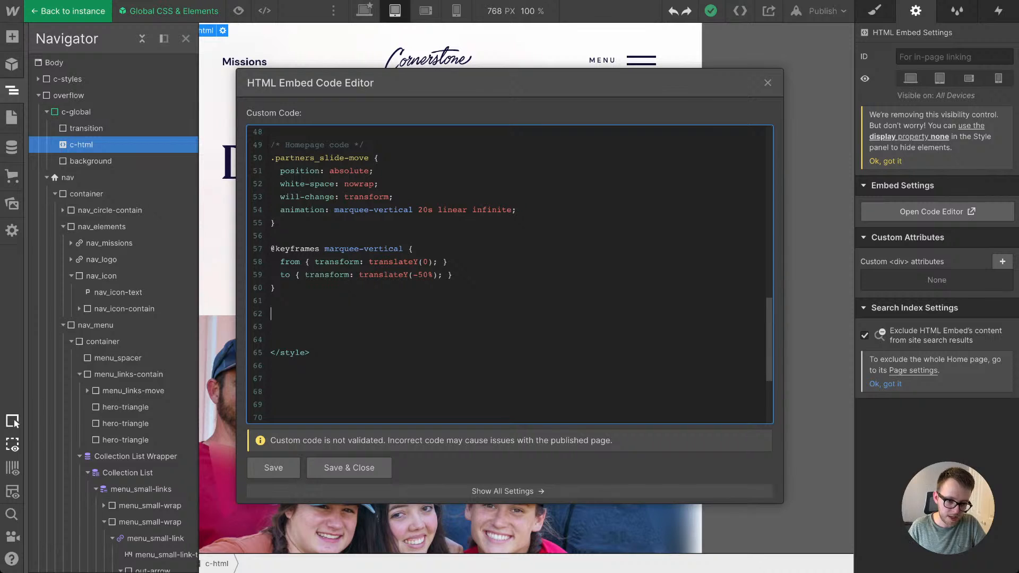
pyautogui.moveTo(271, 145); pyautogui.dragTo(379, 158)
pyautogui.click(272, 301)
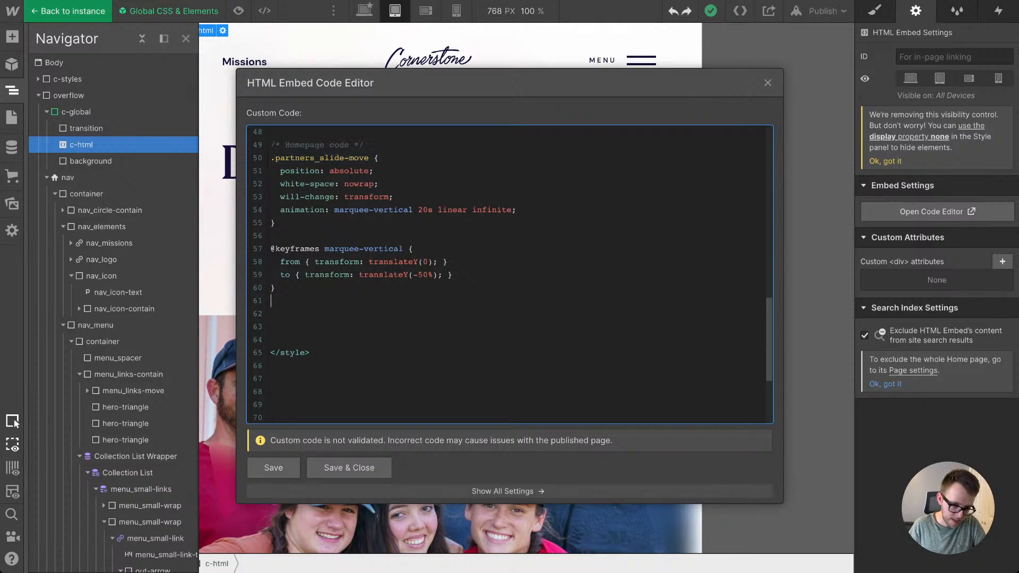
pyautogui.write('.')
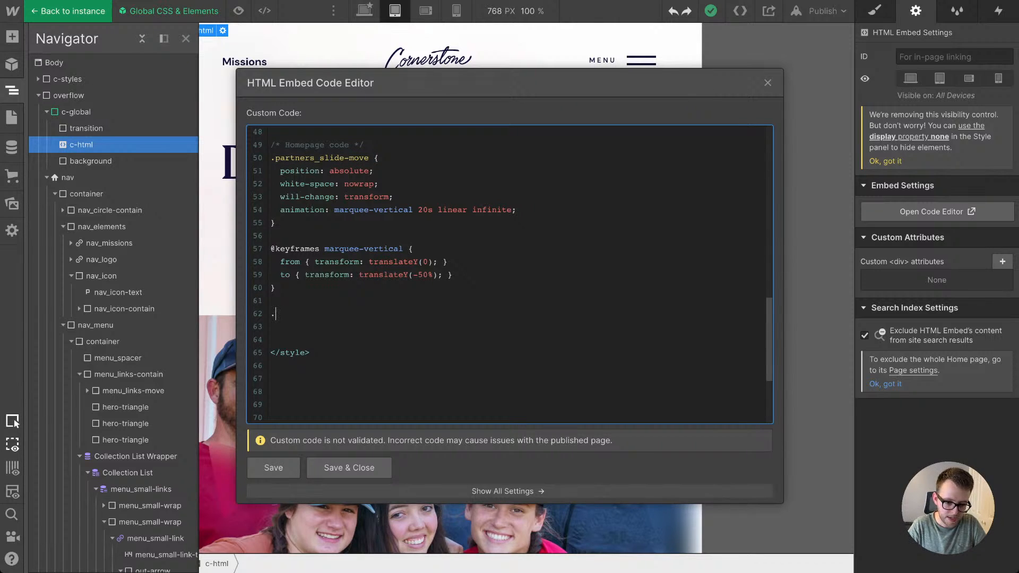
pyautogui.write('opp_list {}')
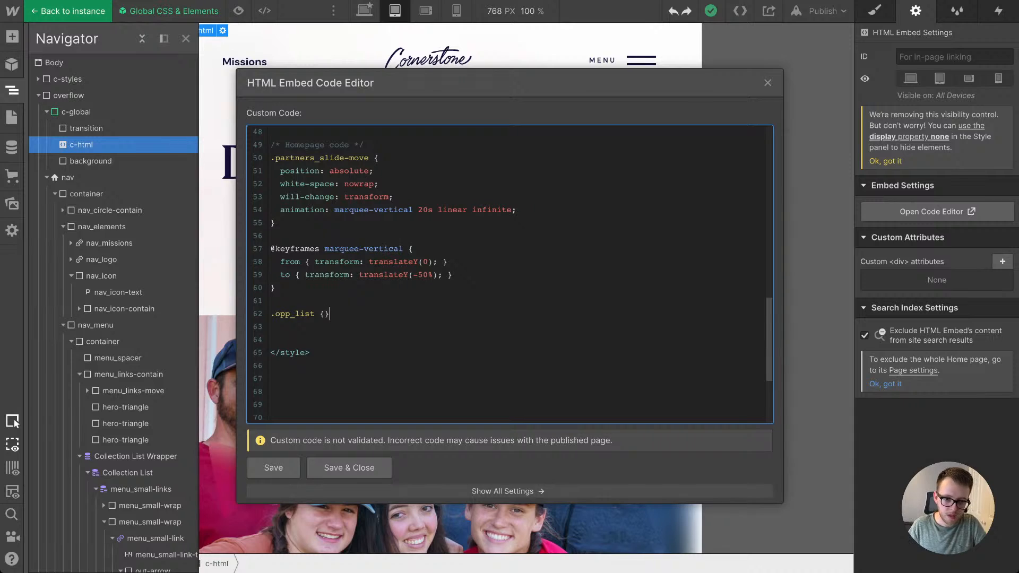
# Step: Open the T.RICKS Code page in a new browser tab, search for "scrol" and open the "Remove safari & chrome scrollbar" snippet
pyautogui.hotkey('ctrl', 't')
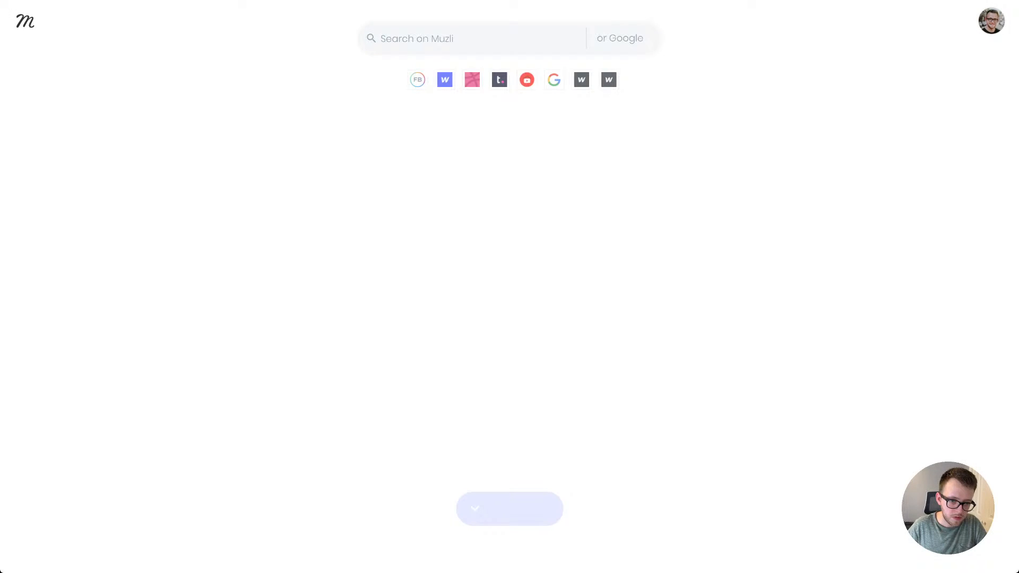
pyautogui.press('Return')
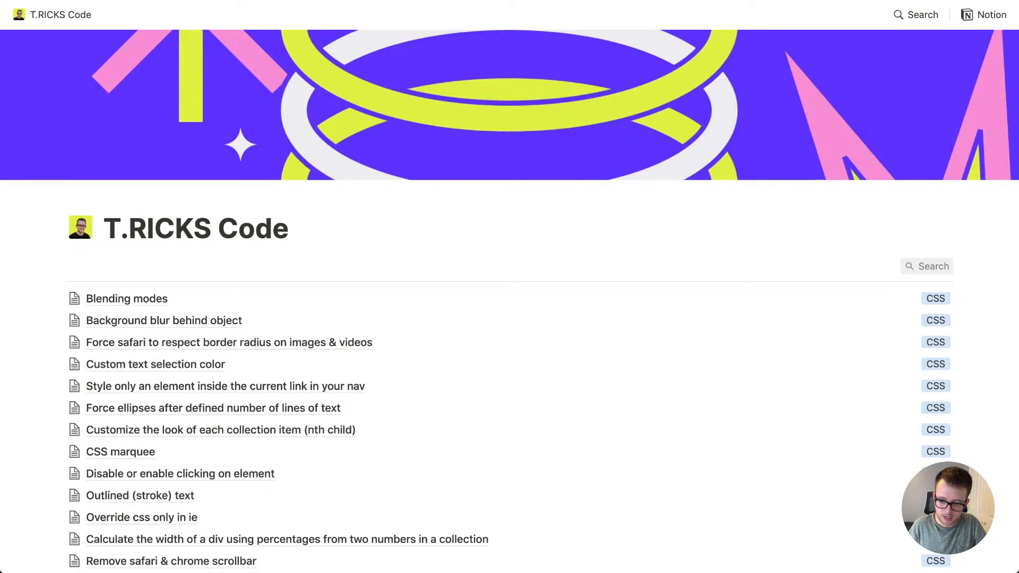
pyautogui.click(927, 266)
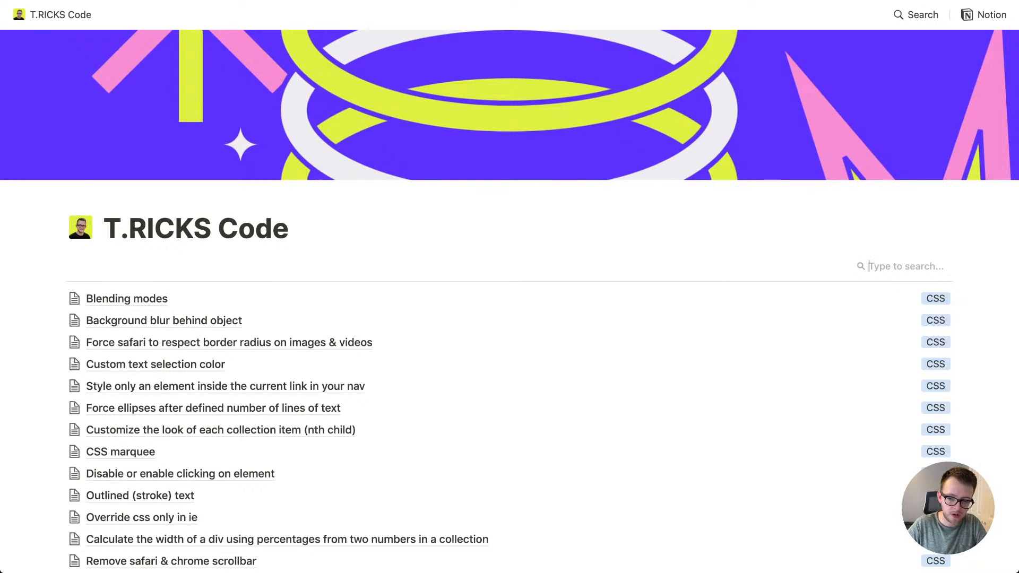
pyautogui.write('scrol')
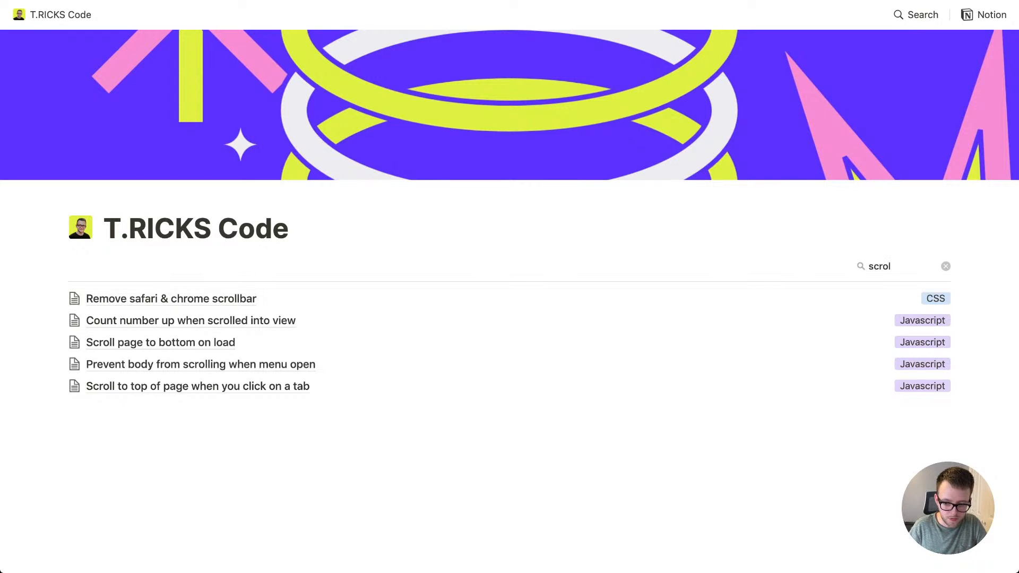
pyautogui.click(171, 299)
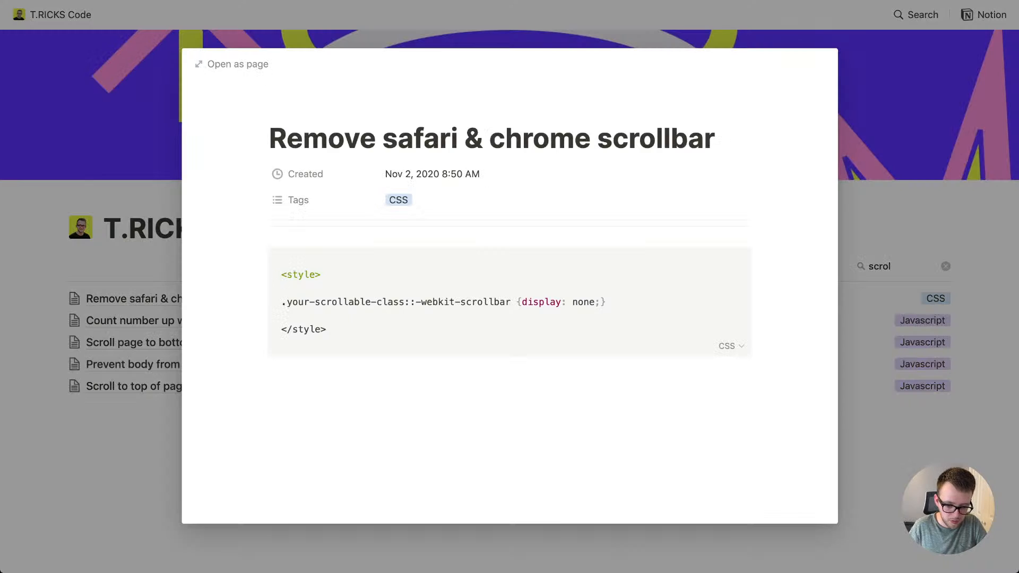
# Step: Copy the snippet's ::-webkit-scrollbar {display: none;} part onto the .opp_list selector in Webflow, save the embed and return to the page
pyautogui.moveTo(371, 288); pyautogui.dragTo(606, 302)
pyautogui.hotkey('ctrl', 'c')
pyautogui.click(439, 302)
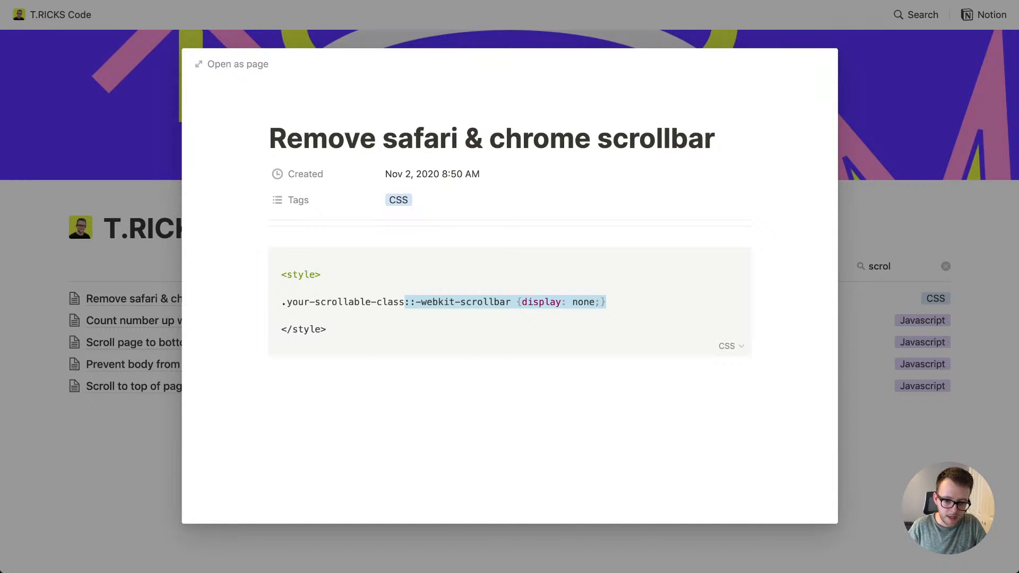
pyautogui.hotkey('ctrl', 'Tab')
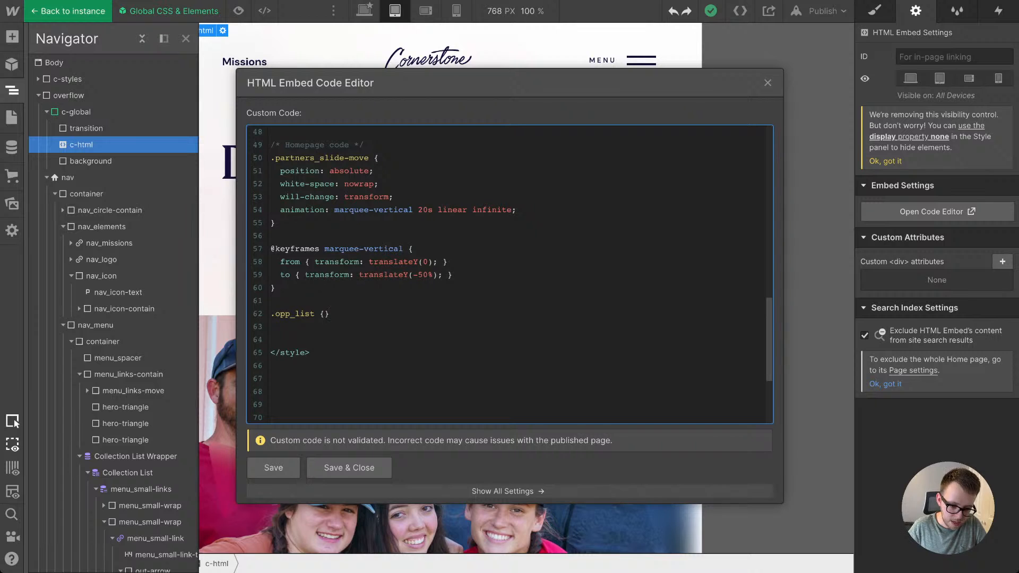
pyautogui.press('BackSpace')
pyautogui.press('BackSpace')
pyautogui.hotkey('ctrl', 'v')
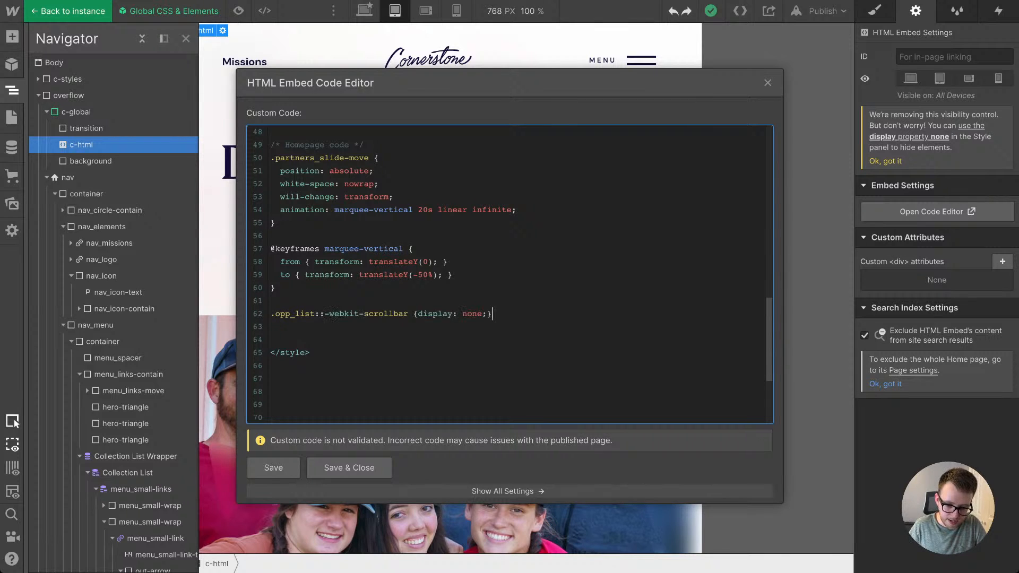
pyautogui.click(349, 467)
pyautogui.click(419, 172)
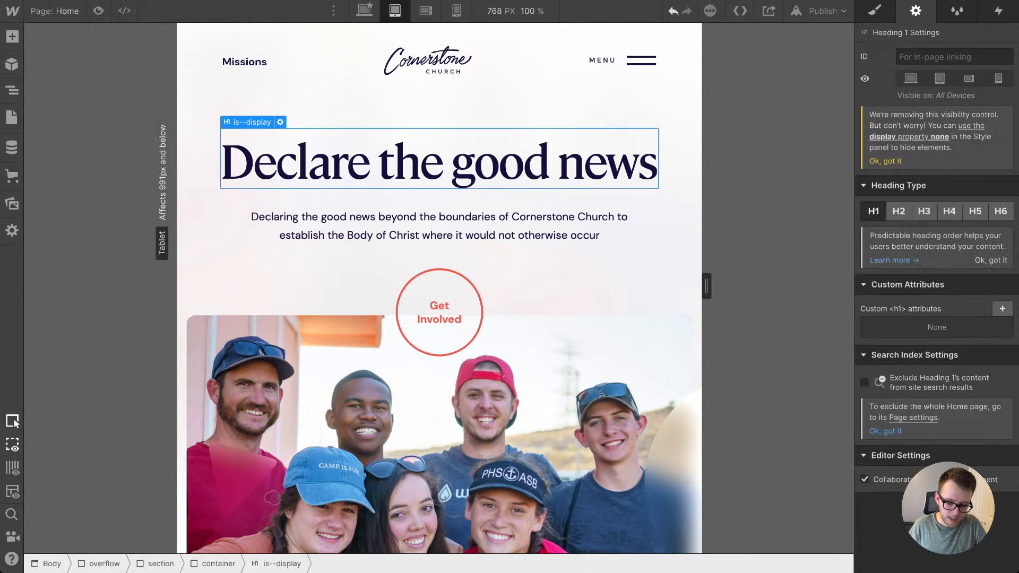
# Step: Check the horizontal scrolling of the Opportunities to Engage cards and display the style settings of the first opp_item
pyautogui.scroll(-15, 440, 313)
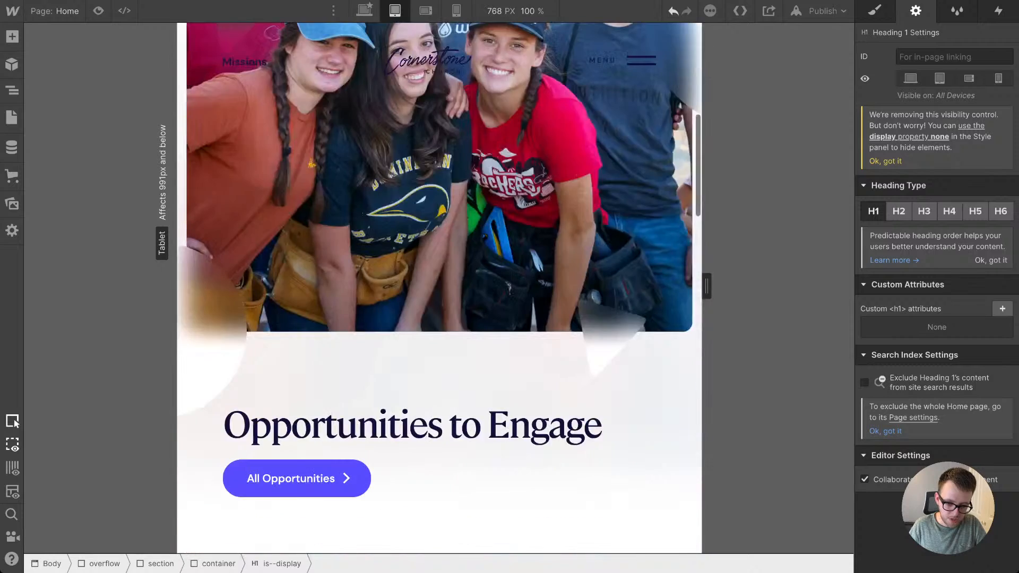
pyautogui.scroll(-1, 568, 170)
pyautogui.hscroll(4, 568, 170)
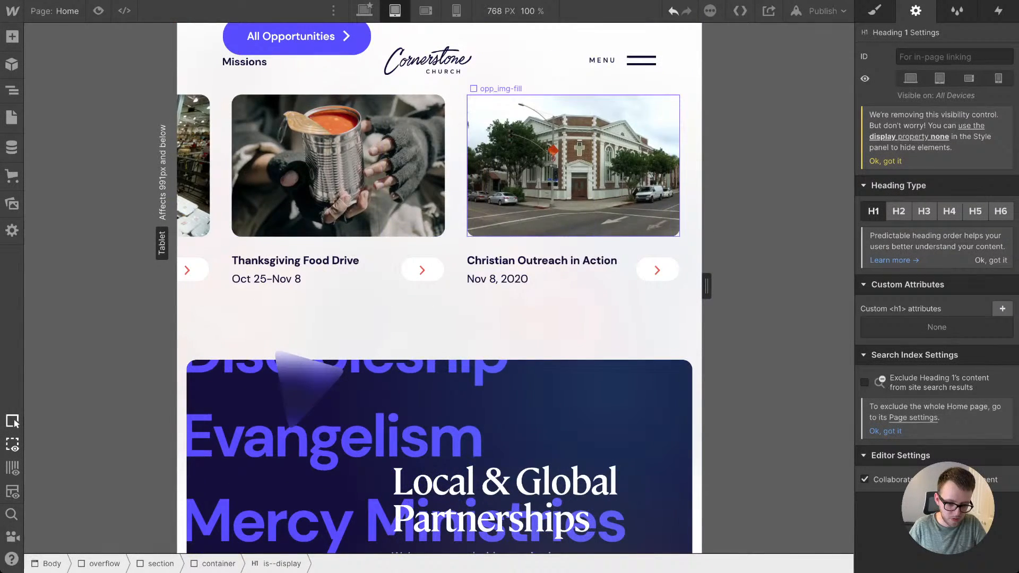
pyautogui.hscroll(-4, 567, 170)
pyautogui.scroll(3, 568, 170)
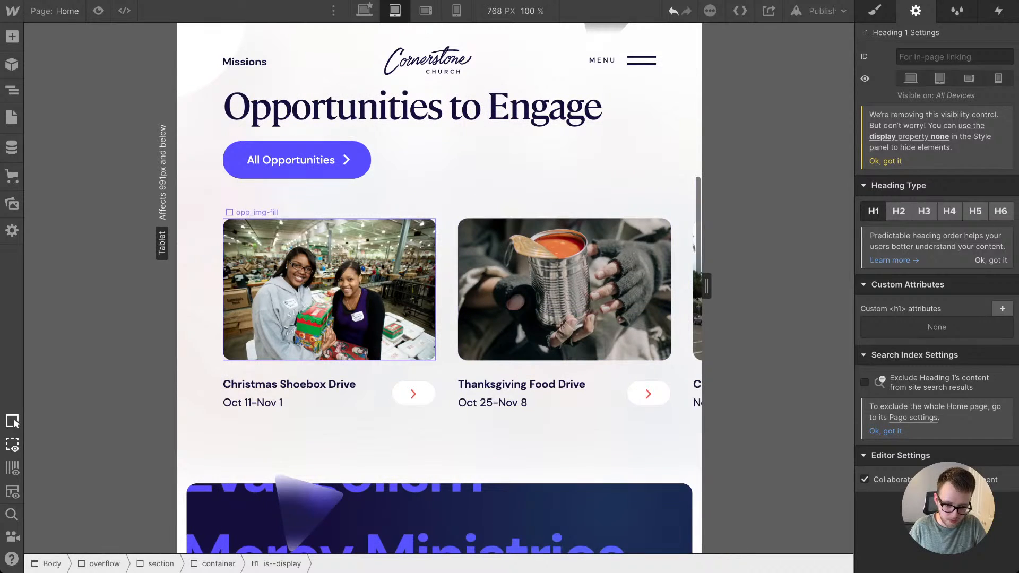
pyautogui.click(447, 291)
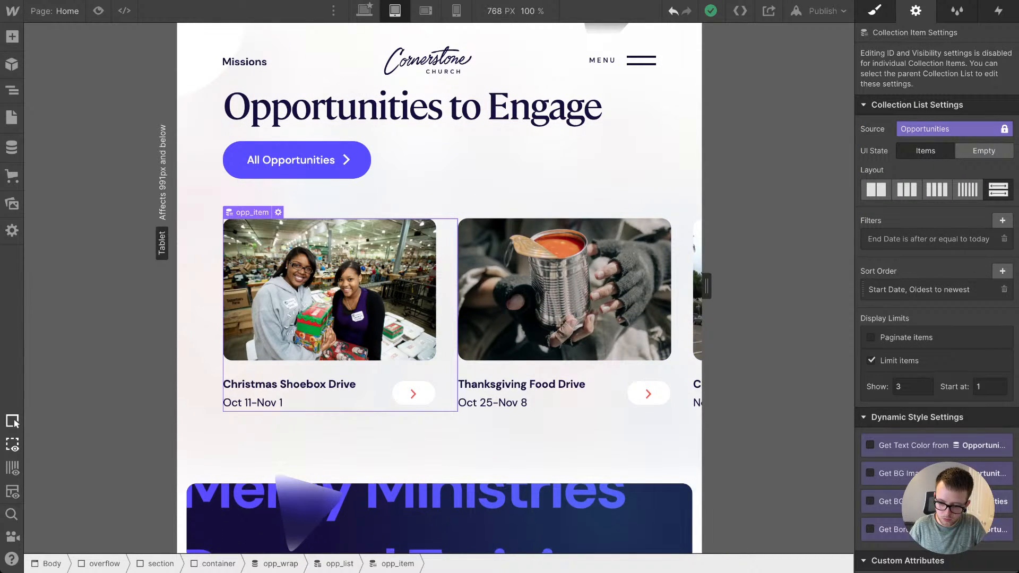
pyautogui.press('s')
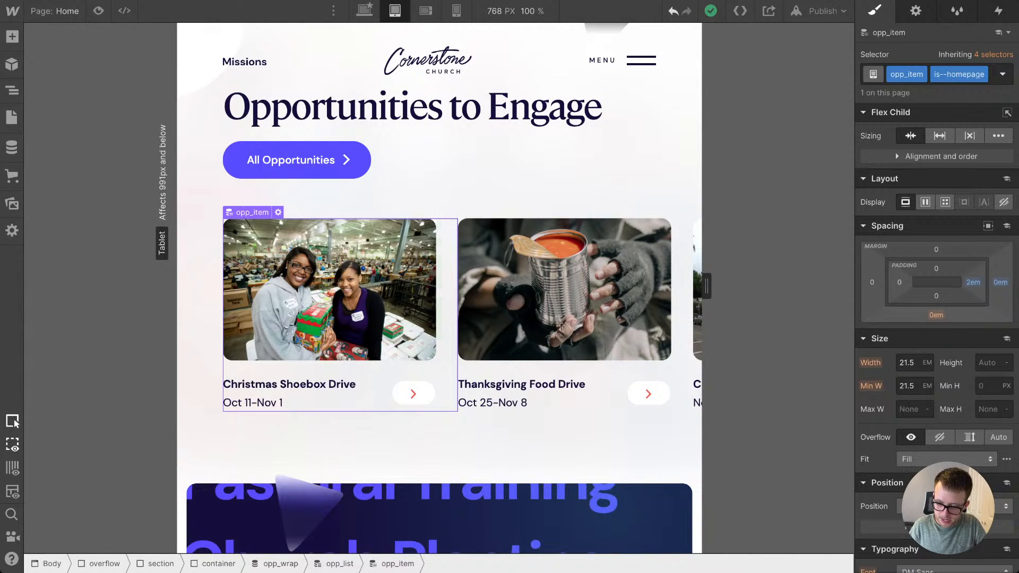
# Step: Try removing the right padding from the opp_item cards, and undo it
pyautogui.click(973, 283)
pyautogui.click(885, 372)
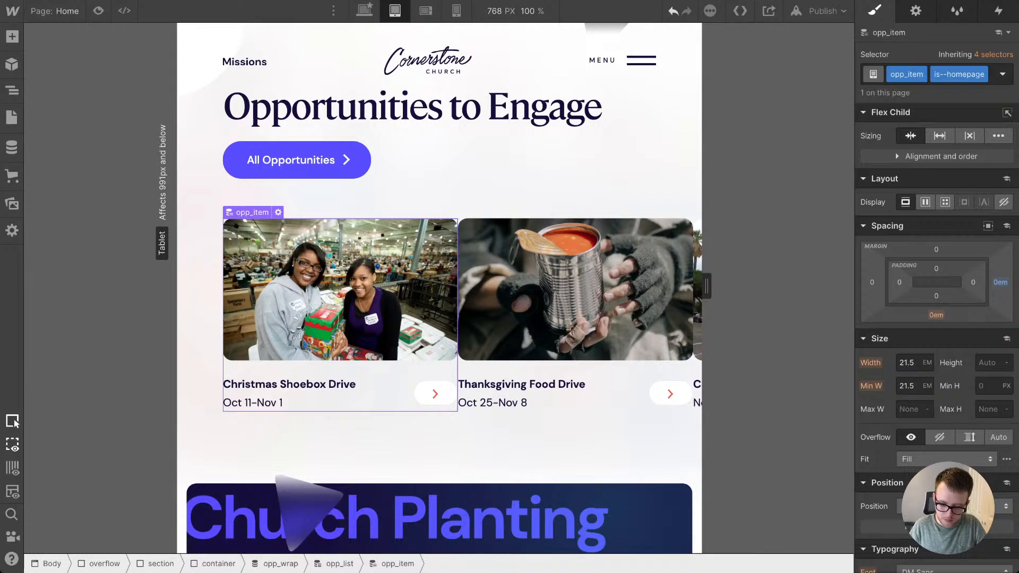
pyautogui.hotkey('ctrl', 'z')
# Step: Set both the width and the minimum width of opp_item to 23.5 em
pyautogui.click(907, 363)
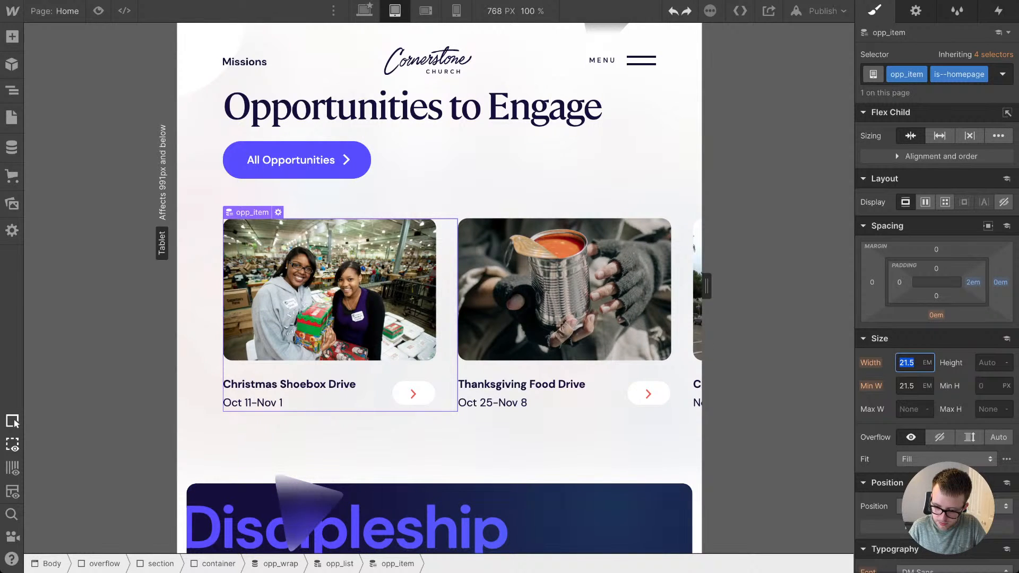
pyautogui.click(902, 363)
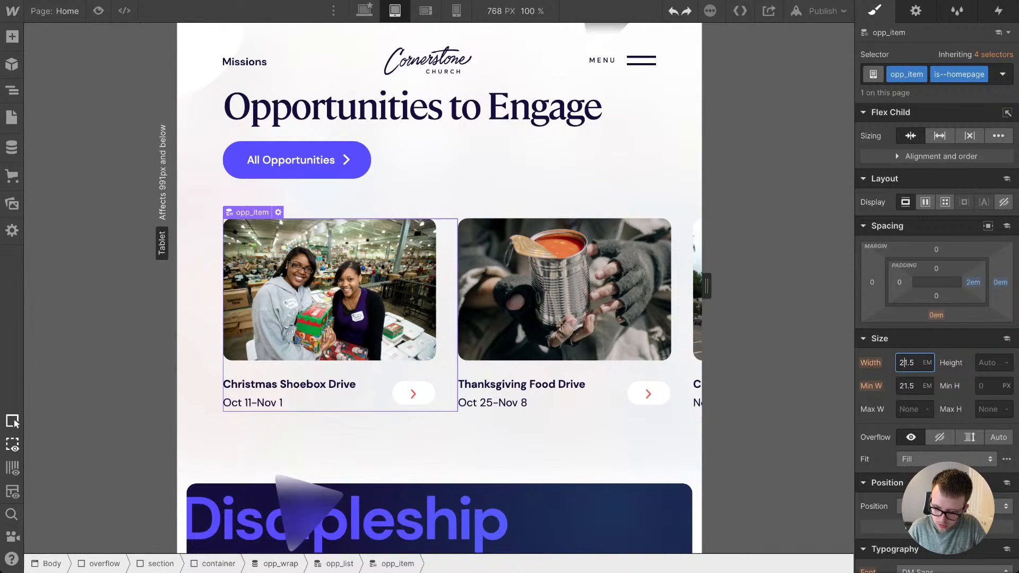
pyautogui.press('Right')
pyautogui.press('BackSpace')
pyautogui.write('3')
pyautogui.press('Tab')
pyautogui.press('Left')
pyautogui.press('Right')
pyautogui.press('Right')
pyautogui.press('BackSpace')
pyautogui.write('3')
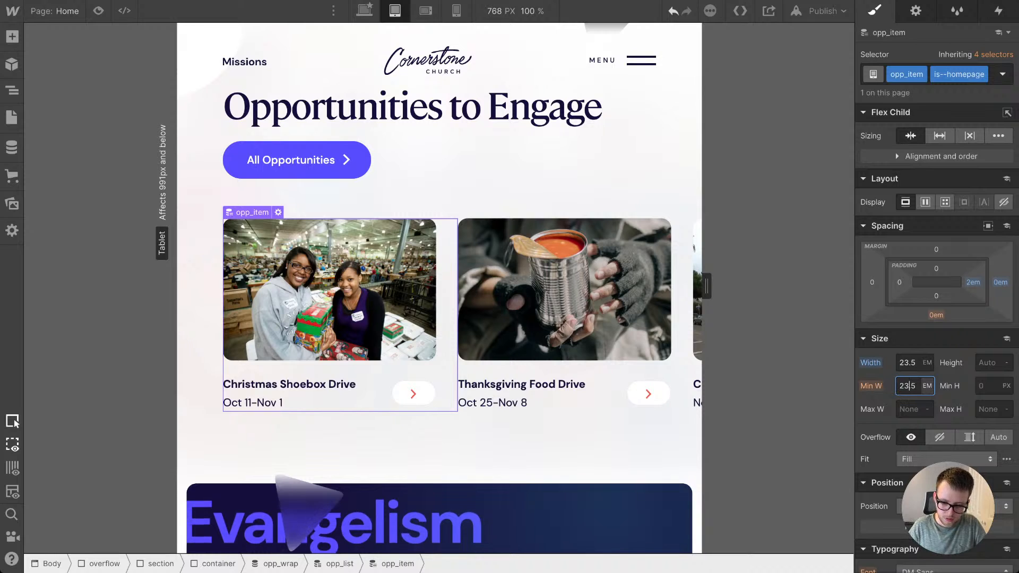
pyautogui.press('Return')
# Step: Scroll through the resized opportunity cards and preview them at canvas widths of 806 px and 991 px
pyautogui.click(562, 287)
pyautogui.hscroll(1, 563, 286)
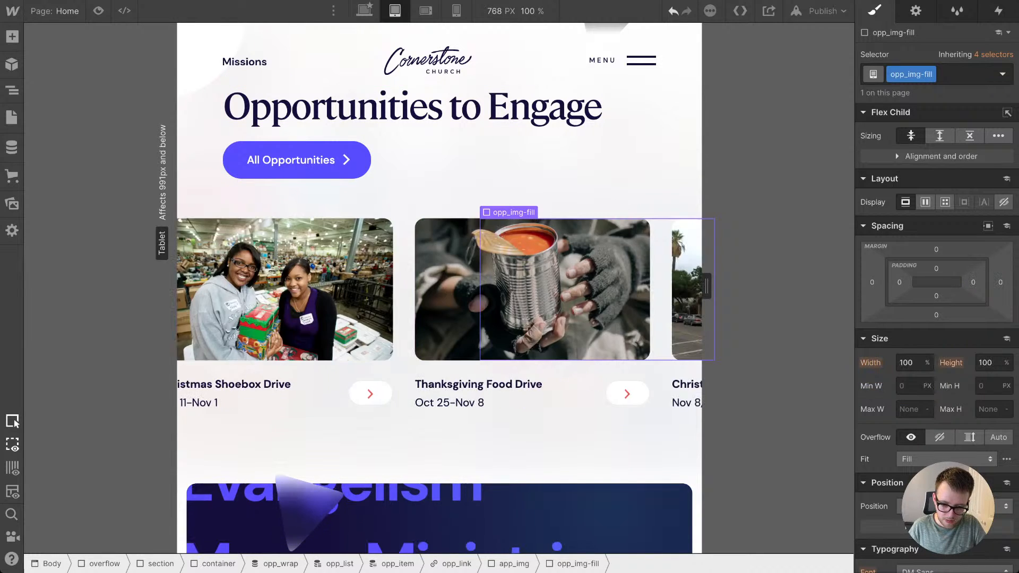
pyautogui.hscroll(4, 563, 289)
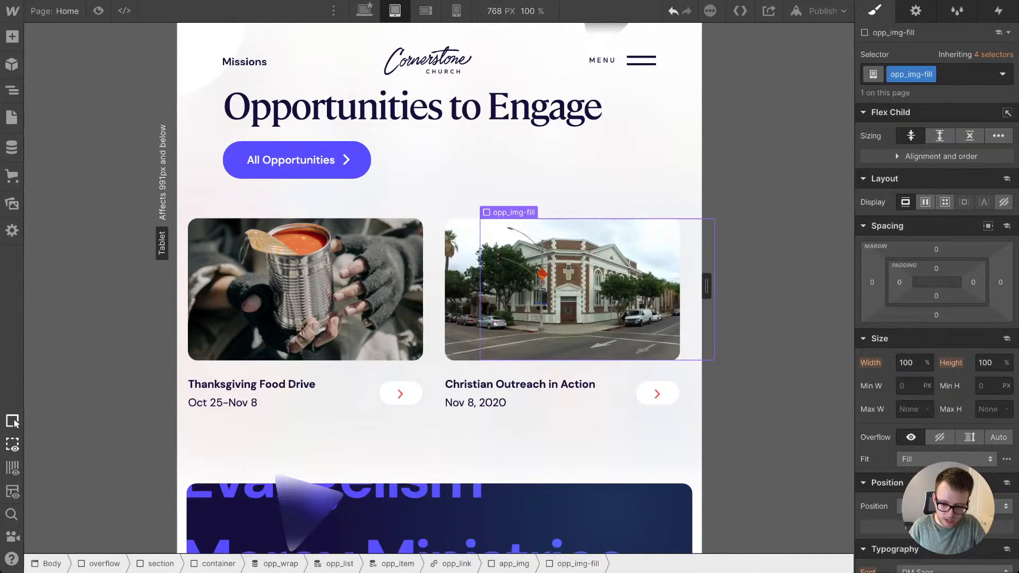
pyautogui.moveTo(706, 286)
pyautogui.mouseDown()
pyautogui.moveTo(782, 286)
pyautogui.moveTo(706, 286)
pyautogui.moveTo(782, 286)
pyautogui.moveTo(720, 286)
pyautogui.mouseUp()
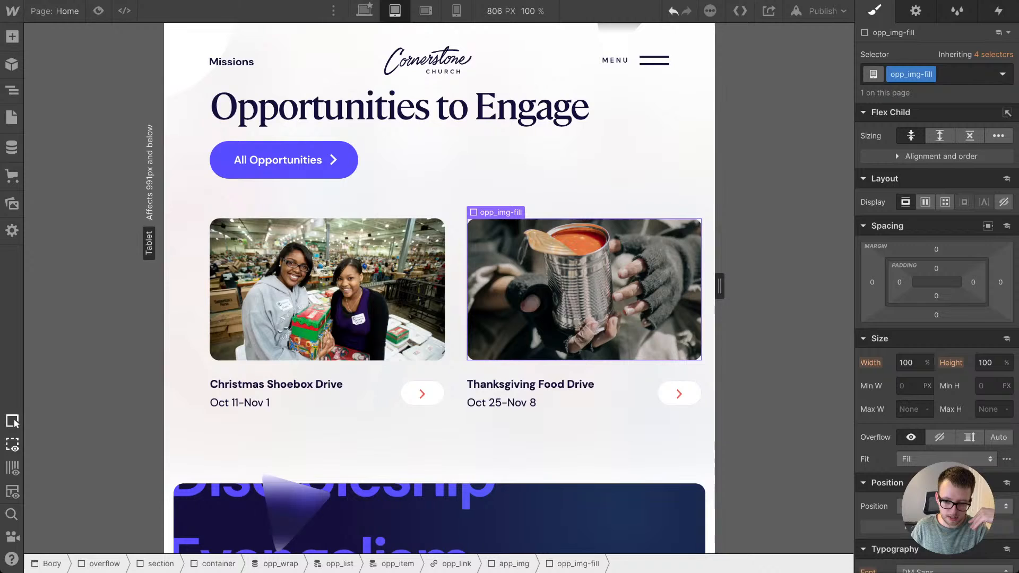
pyautogui.press('2')
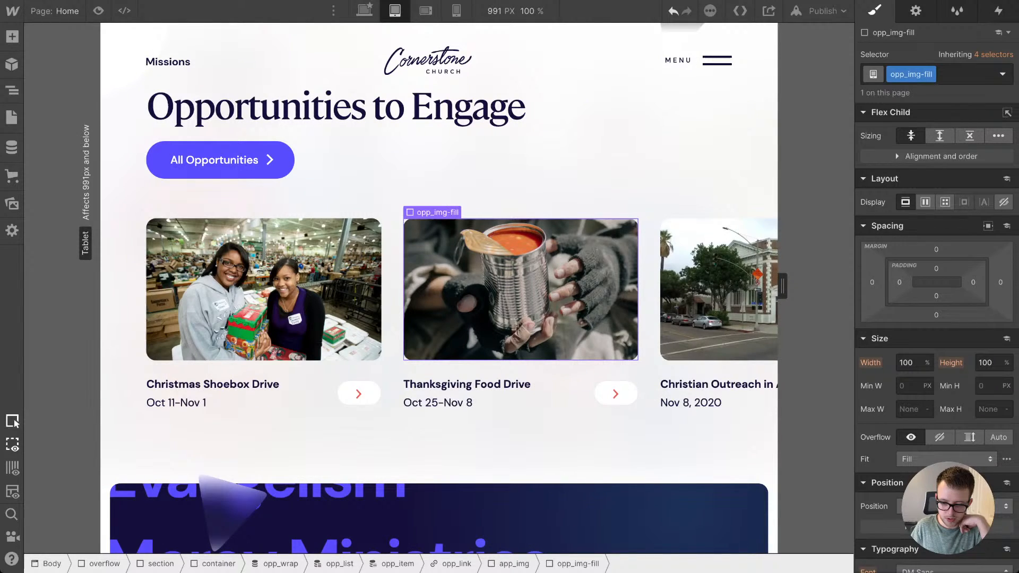
# Step: Set the minimum width of the homepage opp_item cards to 52 vw at the tablet breakpoint
pyautogui.press('Up')
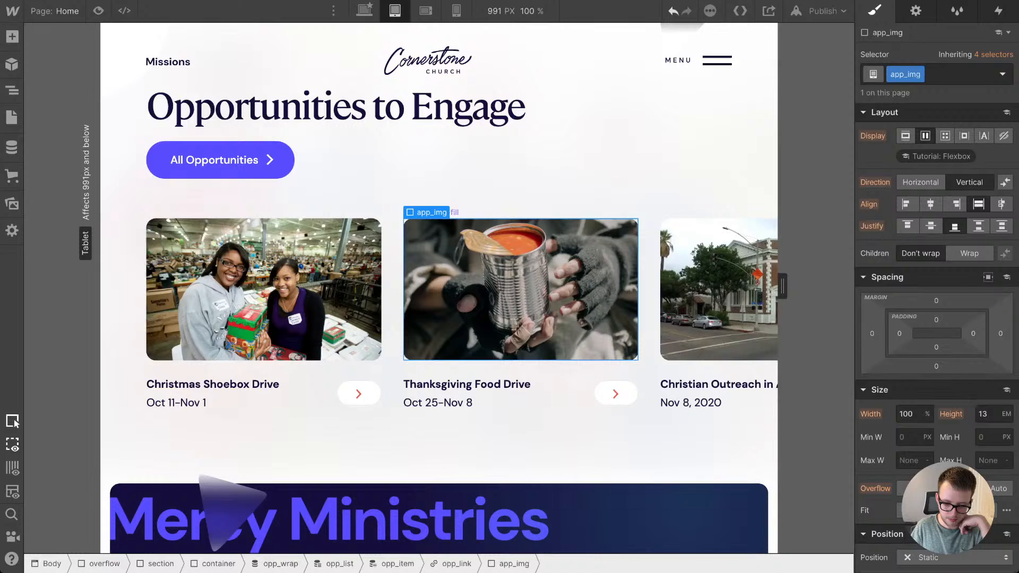
pyautogui.press('Up')
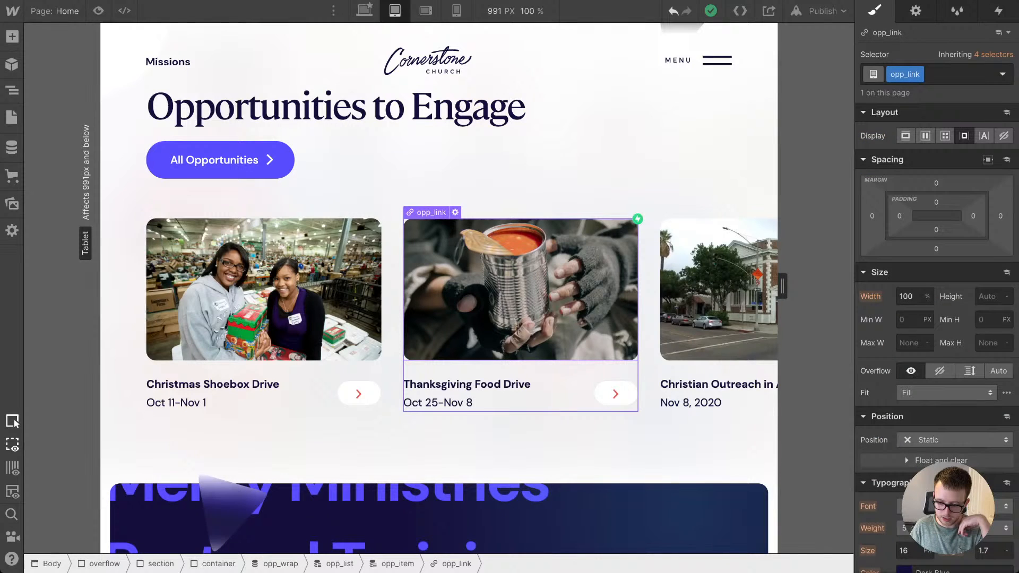
pyautogui.press('Up')
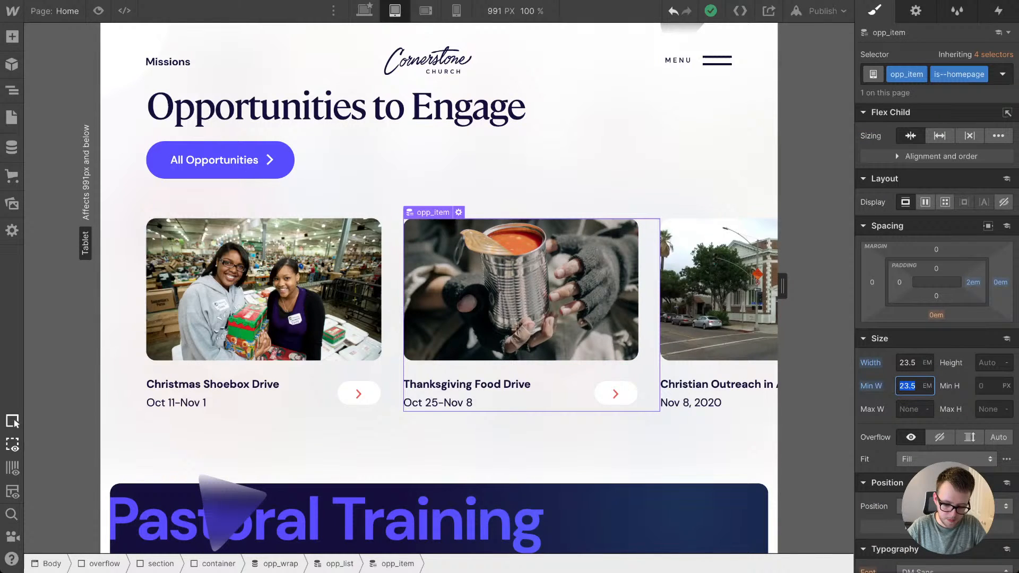
pyautogui.write('30vw')
pyautogui.press('Return')
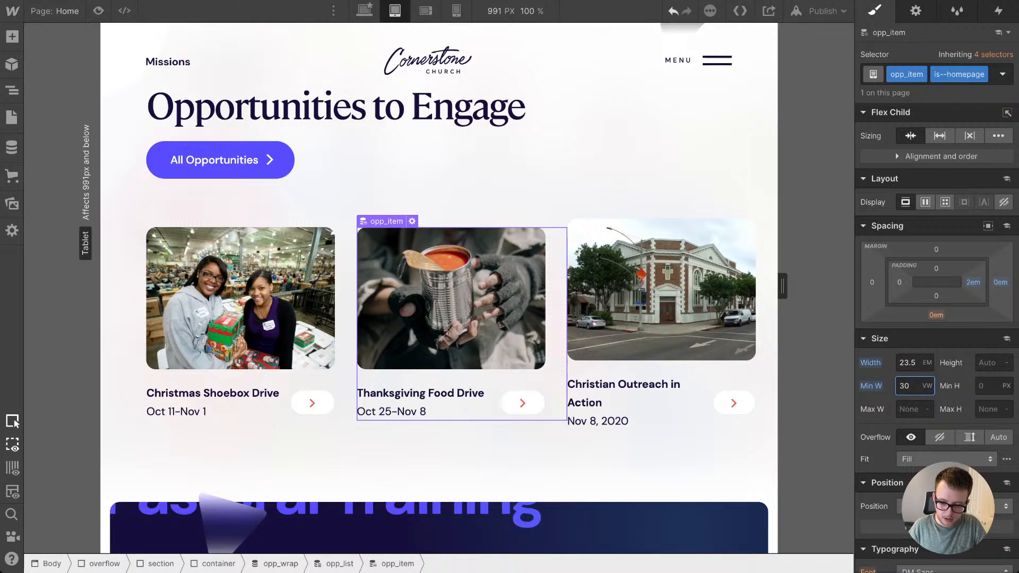
pyautogui.press('Up')
pyautogui.press('Up')
pyautogui.press('Up')
pyautogui.press('Up')
pyautogui.press('Up')
pyautogui.press('Up')
pyautogui.press('Up')
pyautogui.press('Up')
pyautogui.press('Up')
pyautogui.press('Up')
pyautogui.press('Up')
pyautogui.press('Up')
pyautogui.press('Up')
pyautogui.press('Up')
pyautogui.press('Up')
pyautogui.press('Up')
pyautogui.press('Up')
pyautogui.press('Up')
pyautogui.press('Up')
pyautogui.press('Up')
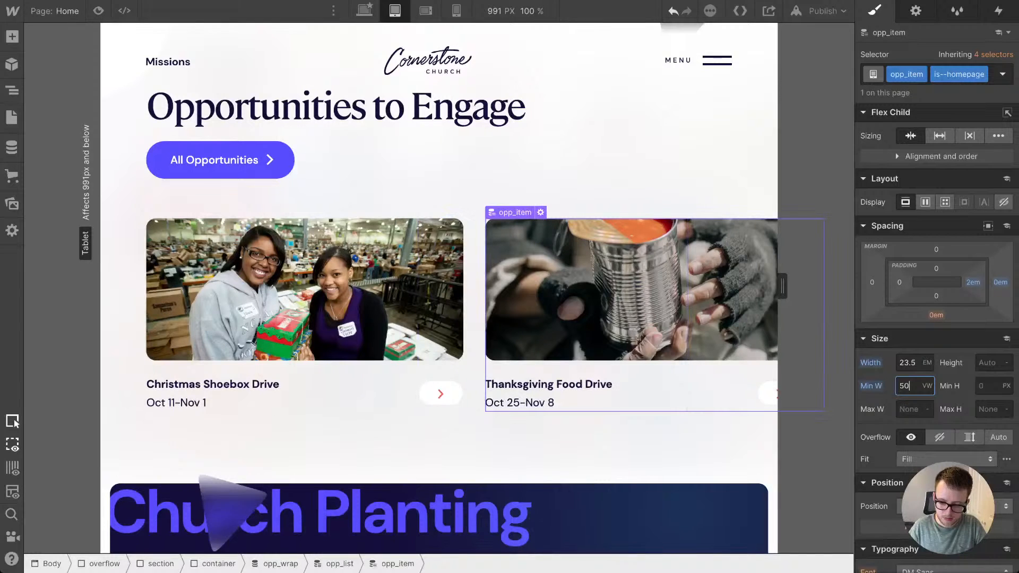
pyautogui.press('Down')
pyautogui.press('Down')
pyautogui.press('Down')
pyautogui.press('Down')
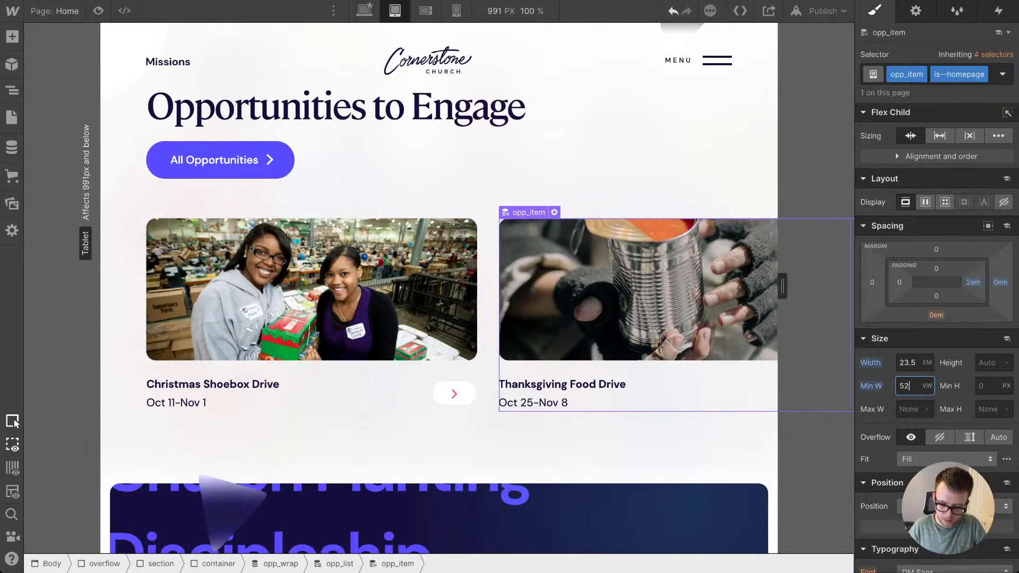
pyautogui.press('Up')
pyautogui.press('Up')
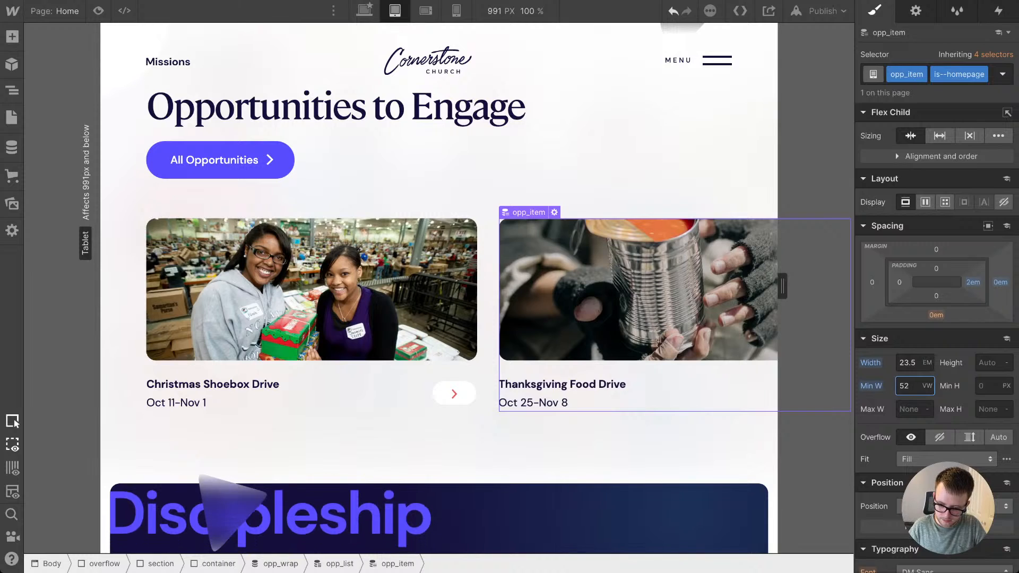
# Step: Set the width of opp_item to 52 vw as well and preview the card row at a 768 px canvas width
pyautogui.hotkey('shift', 'Tab')
pyautogui.write('52vw')
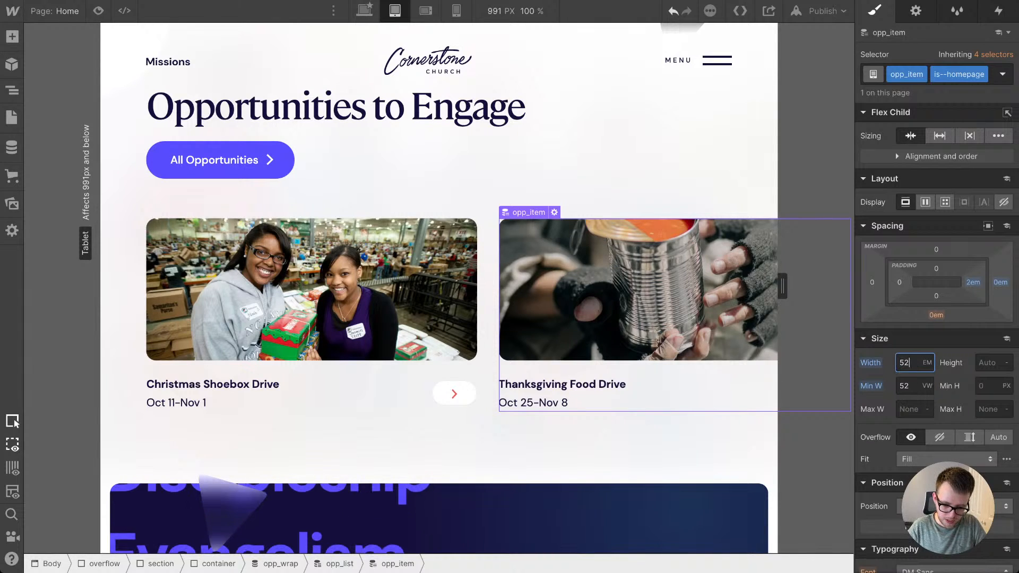
pyautogui.press('Return')
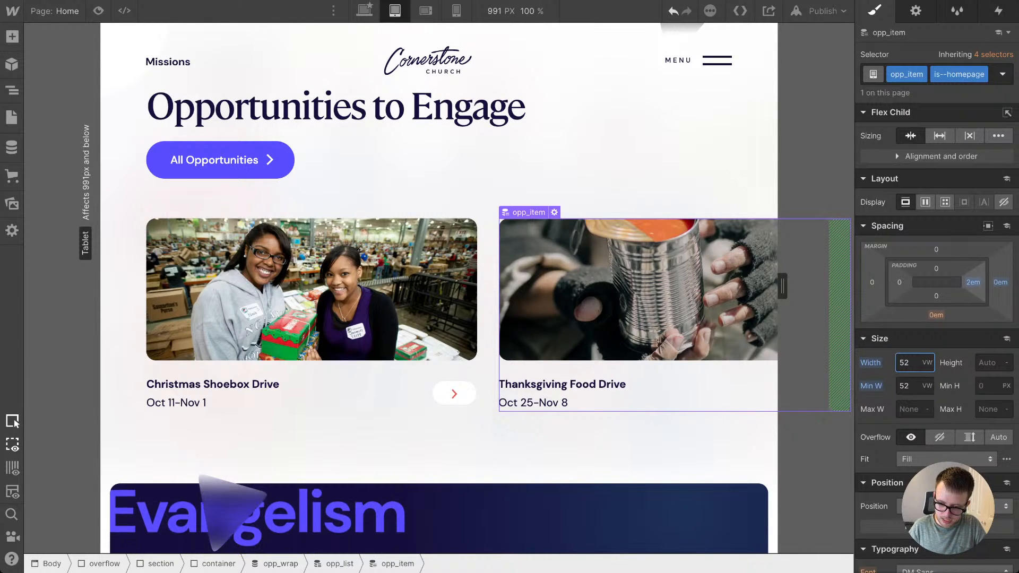
pyautogui.click(973, 283)
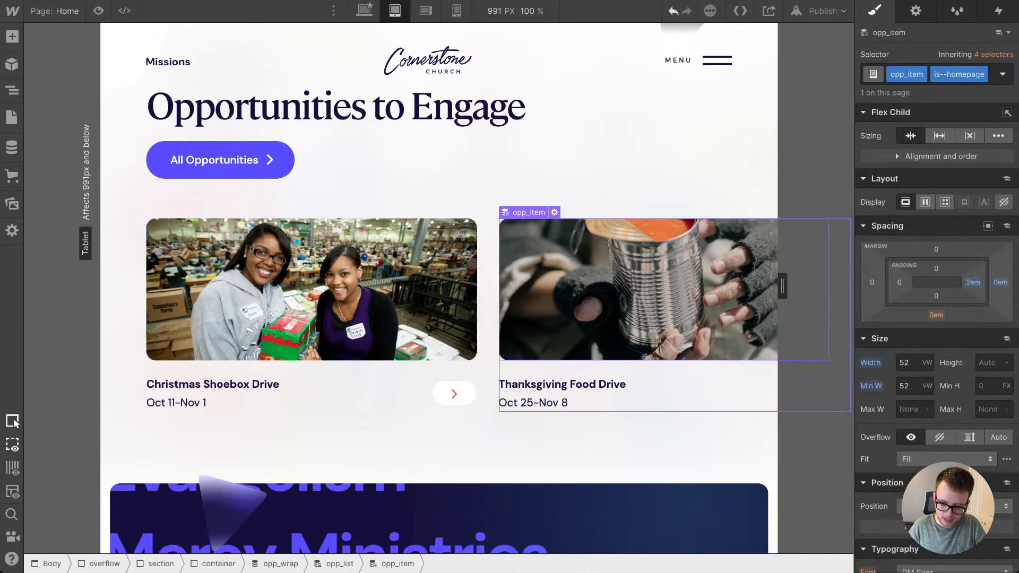
pyautogui.moveTo(782, 286); pyautogui.dragTo(706, 287)
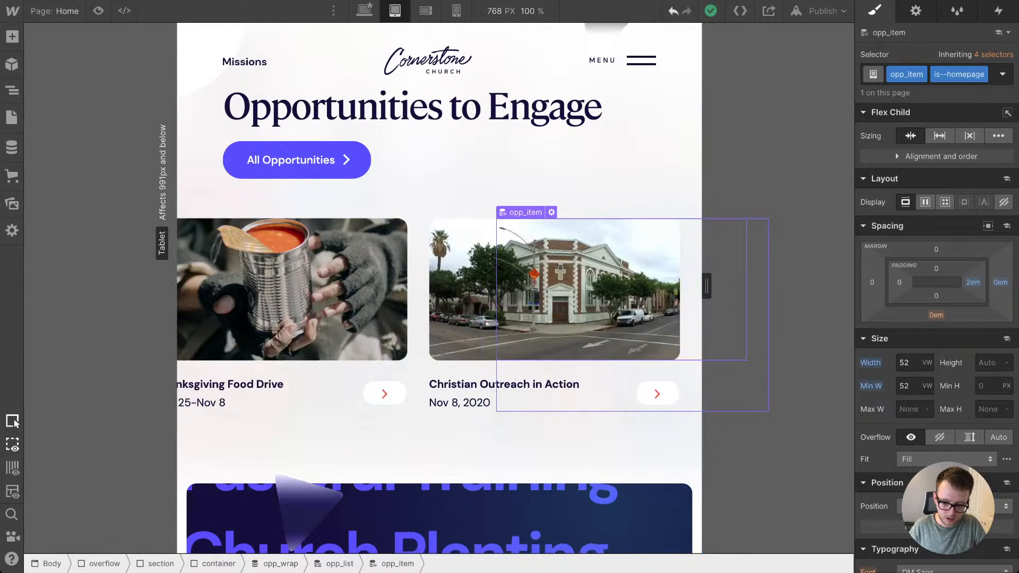
# Step: At the mobile landscape breakpoint, set the minimum width of opp_item to 82 vw
pyautogui.click(425, 11)
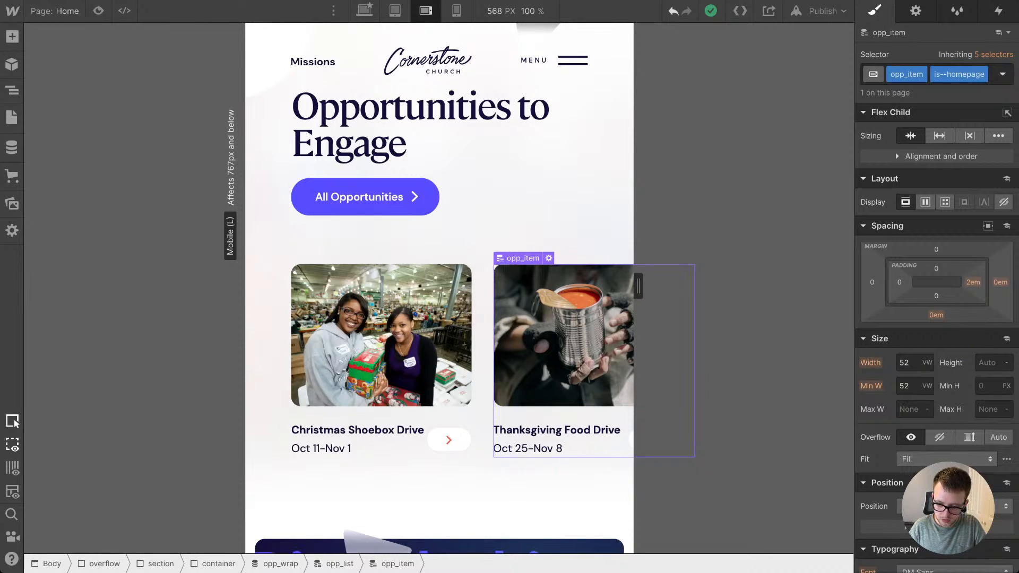
pyautogui.click(906, 385)
pyautogui.write('80')
pyautogui.press('Return')
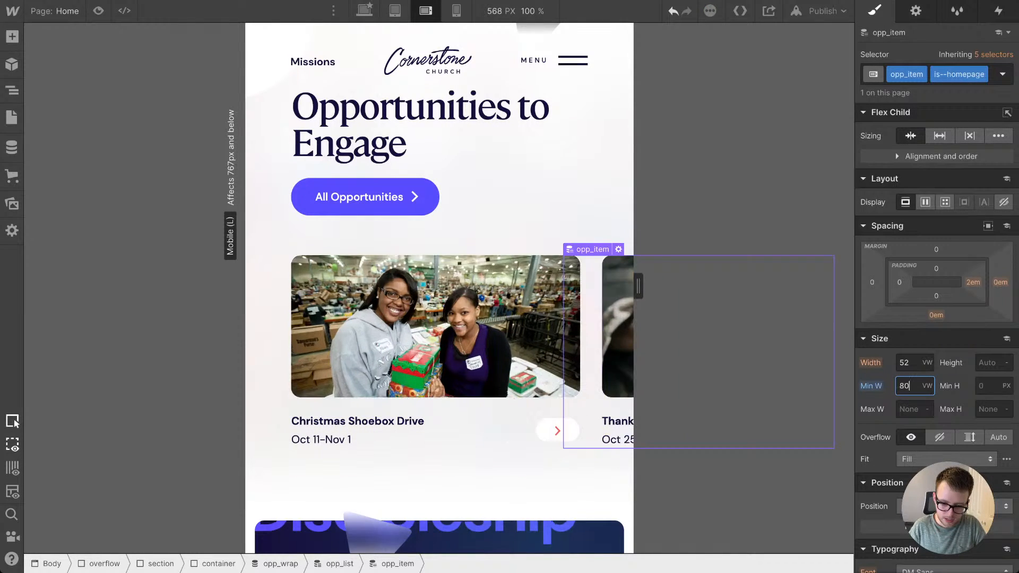
pyautogui.press('Up')
pyautogui.press('Up')
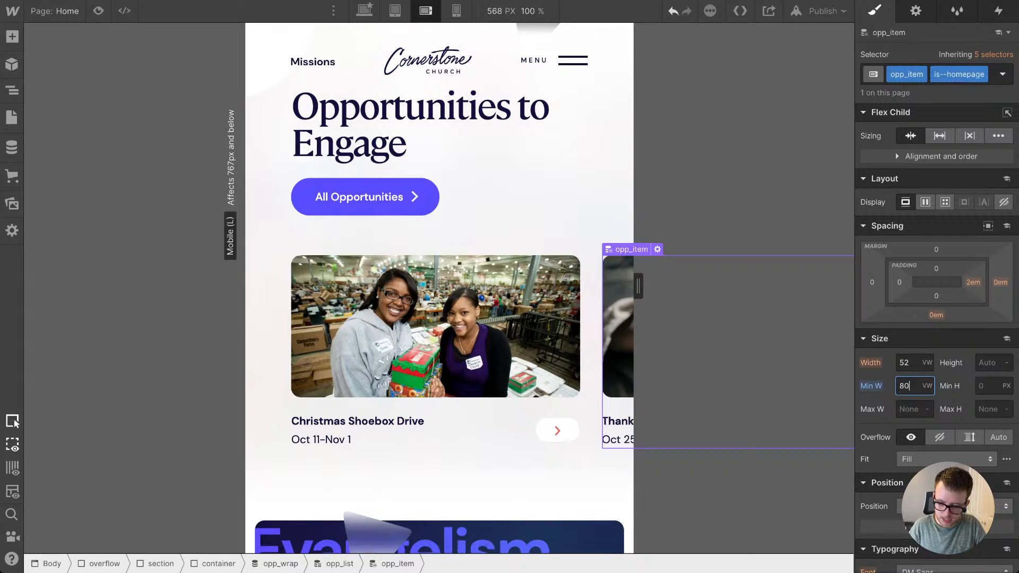
# Step: Set the mobile landscape width of opp_item to 82 vw
pyautogui.hotkey('shift', 'Tab')
pyautogui.hotkey('shift', 'Tab')
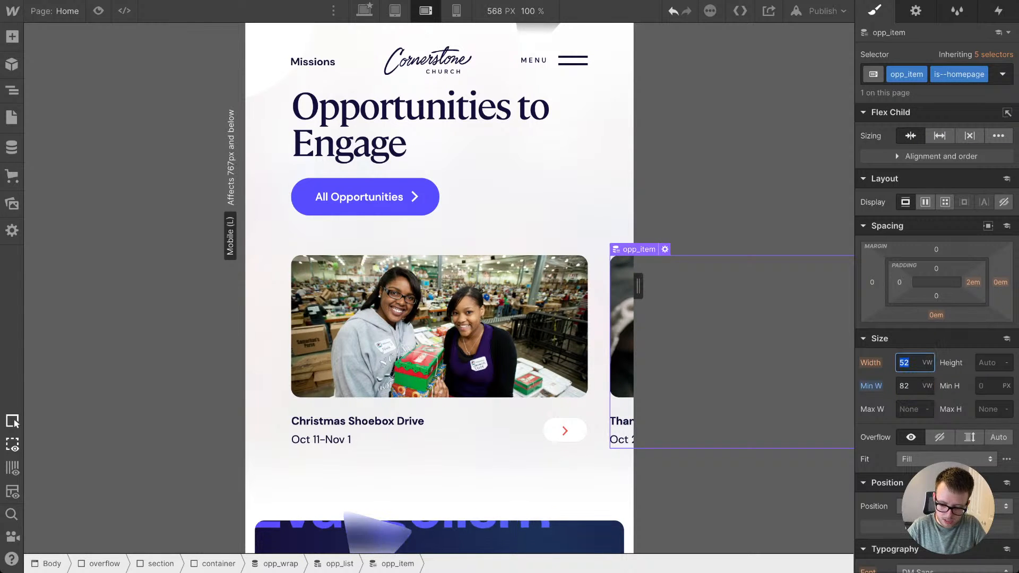
pyautogui.write('82')
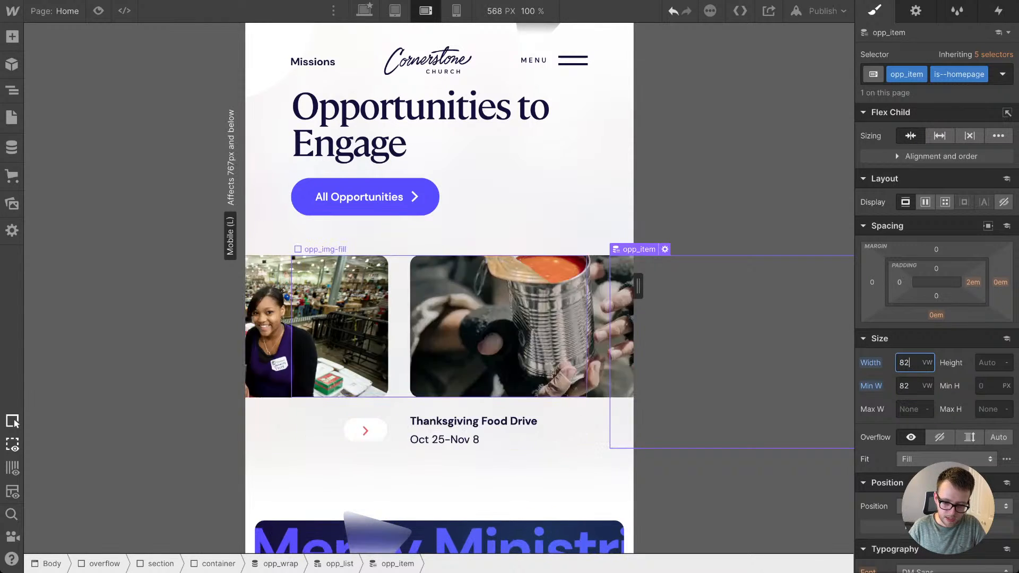
pyautogui.press('Return')
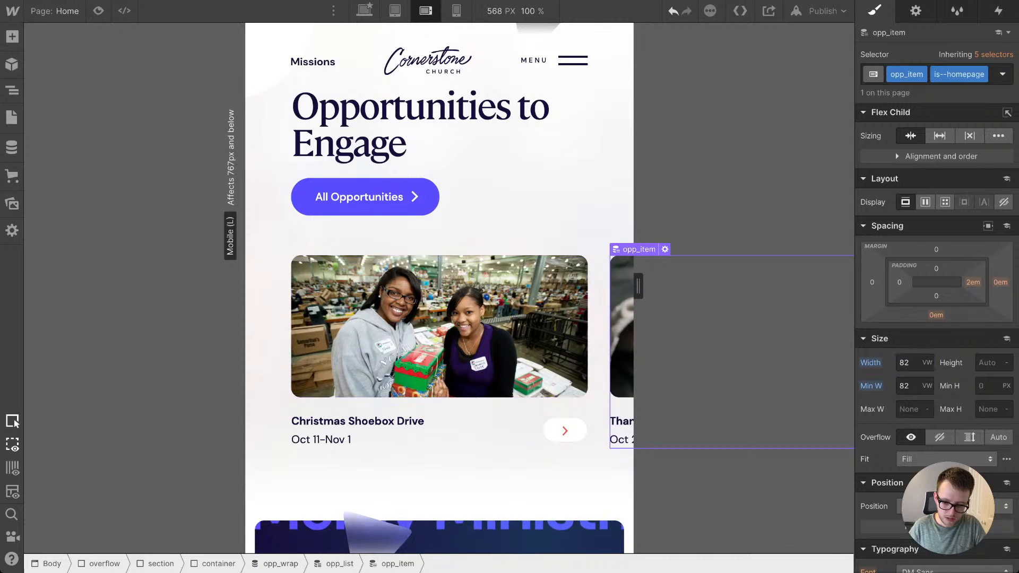
# Step: Preview the Opportunities to Engage section at the mobile portrait breakpoint with a 240 px canvas width
pyautogui.moveTo(638, 286); pyautogui.dragTo(526, 286)
pyautogui.click(456, 10)
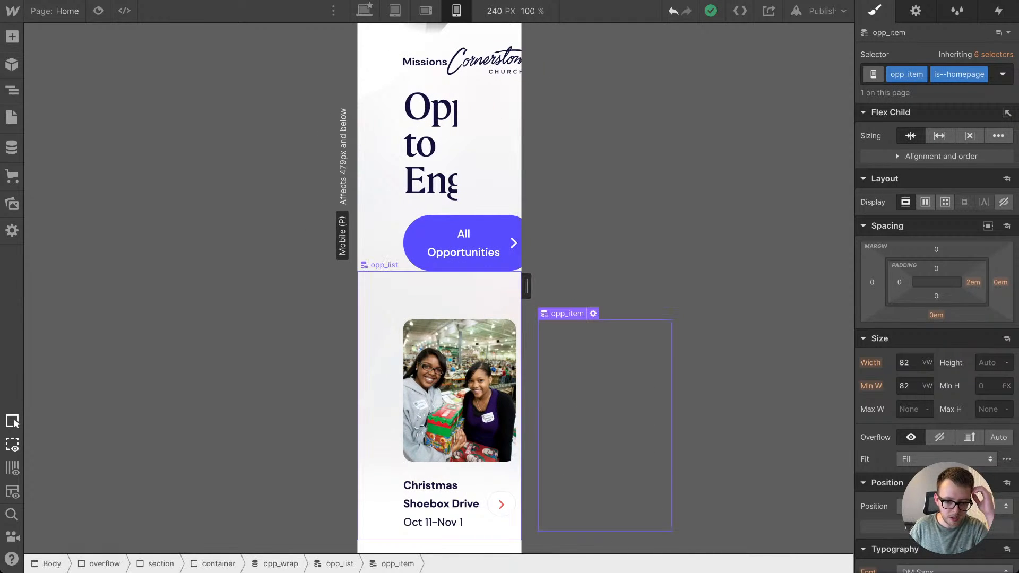
pyautogui.scroll(6, 441, 287)
pyautogui.scroll(-5, 387, 297)
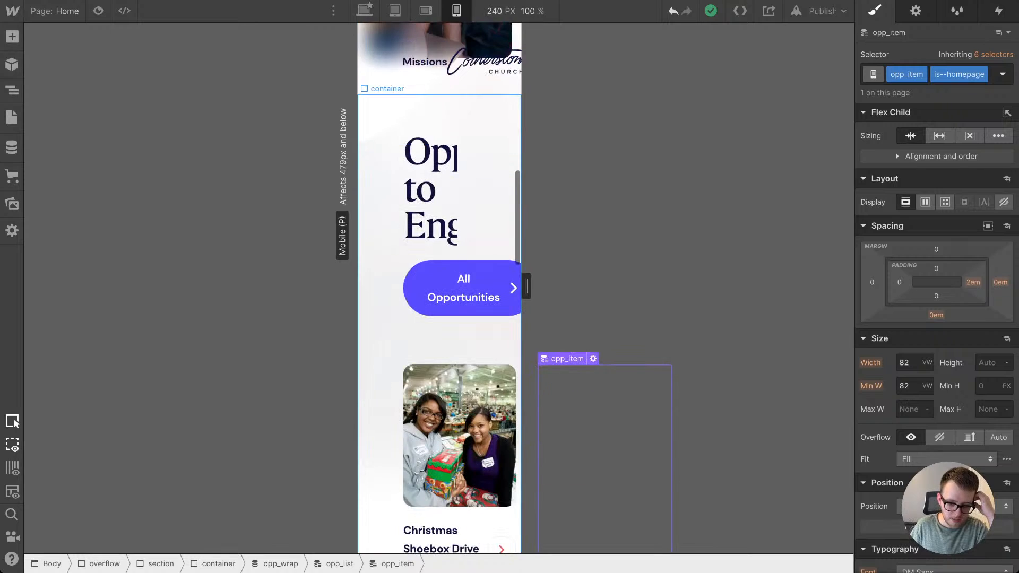
# Step: At the mobile landscape breakpoint, set the left and right padding of the Opportunities section's container to 1.4 em, comparing it with the previous spacing at 480 px
pyautogui.click(385, 297)
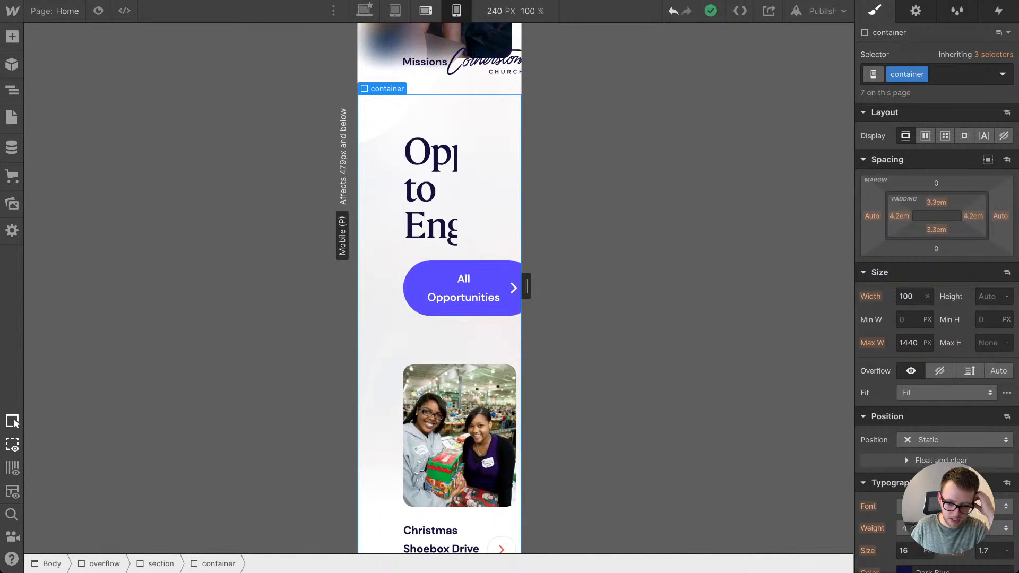
pyautogui.click(425, 11)
pyautogui.moveTo(638, 286); pyautogui.dragTo(609, 286)
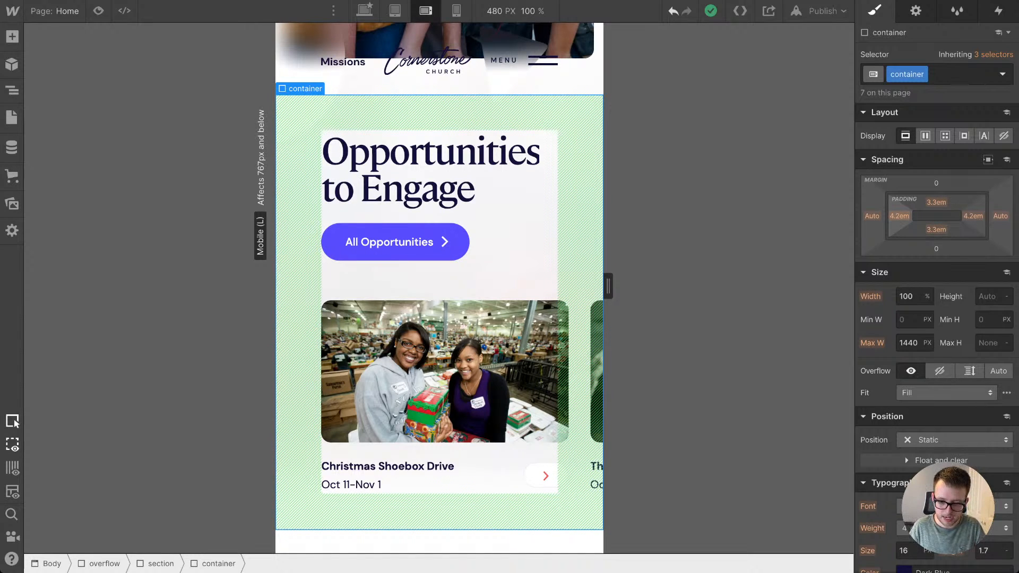
pyautogui.scroll(-10, 478, 371)
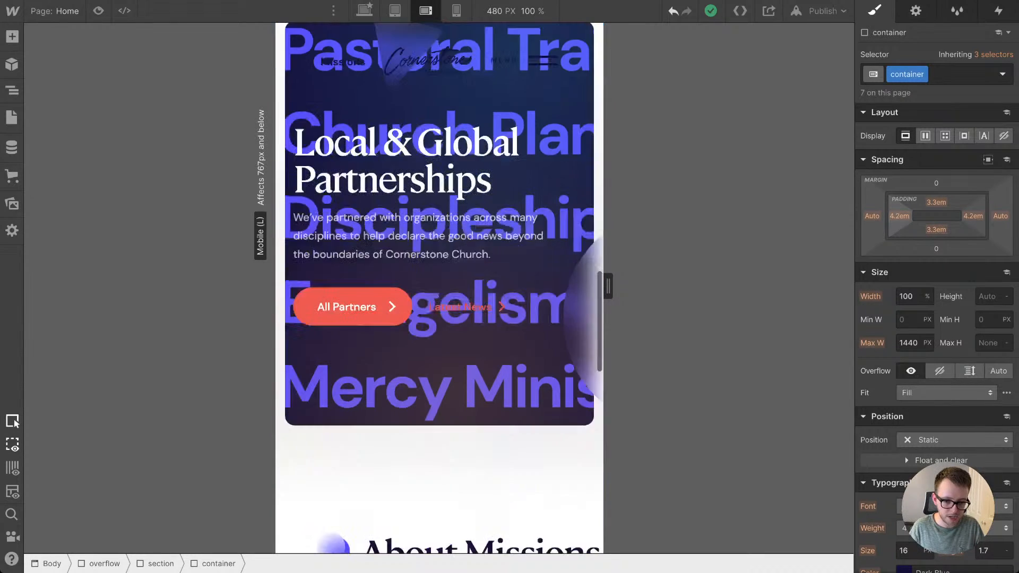
pyautogui.scroll(10, 477, 371)
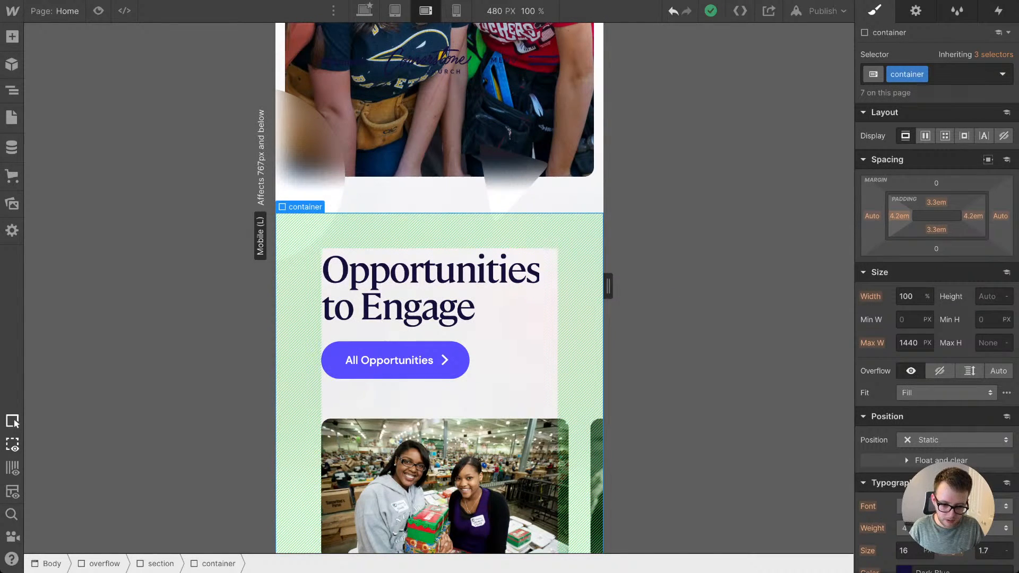
pyautogui.moveTo(899, 216); pyautogui.dragTo(899, 231)
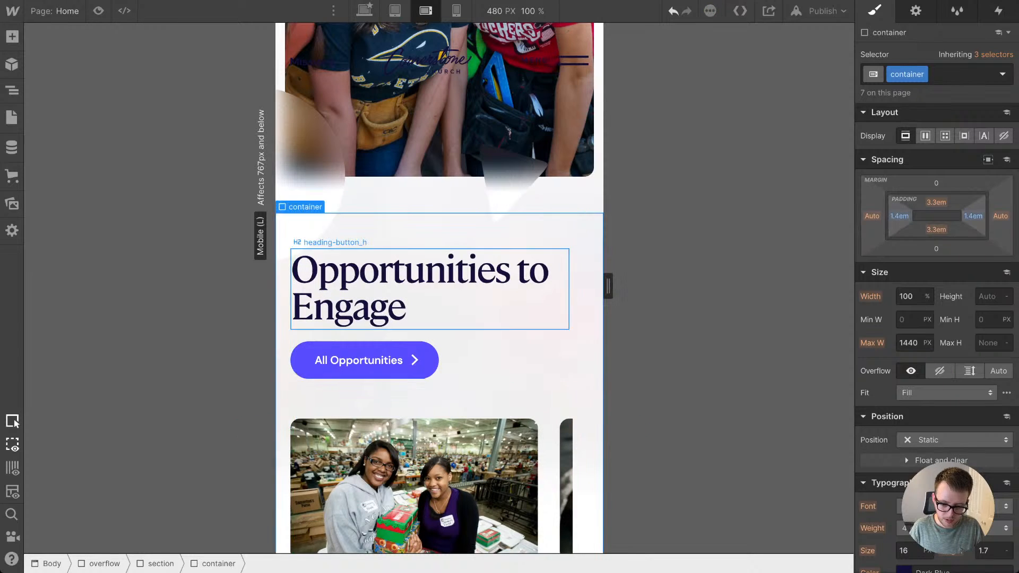
pyautogui.hotkey('ctrl', 'z')
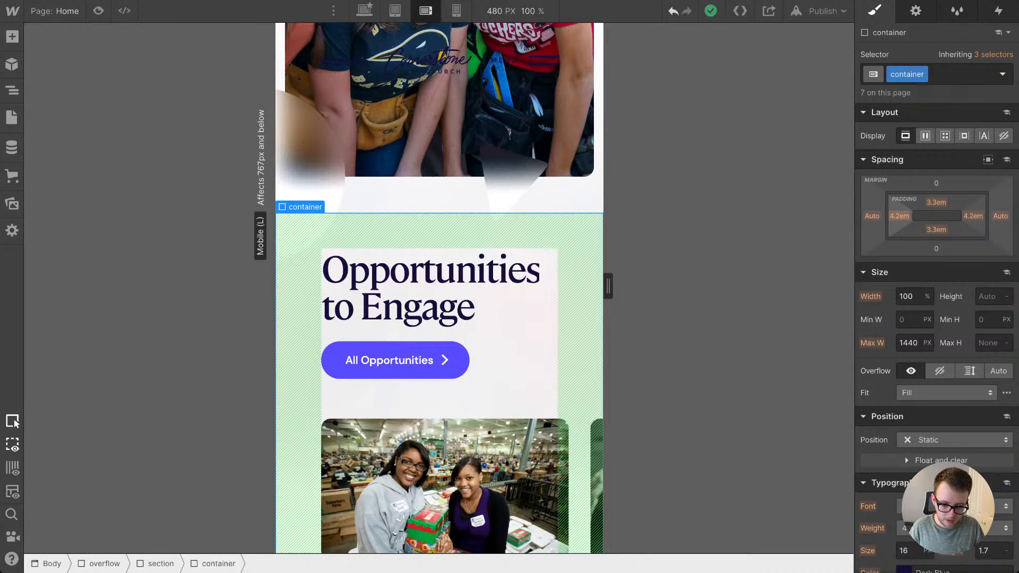
pyautogui.hotkey('ctrl', 'shift', 'z')
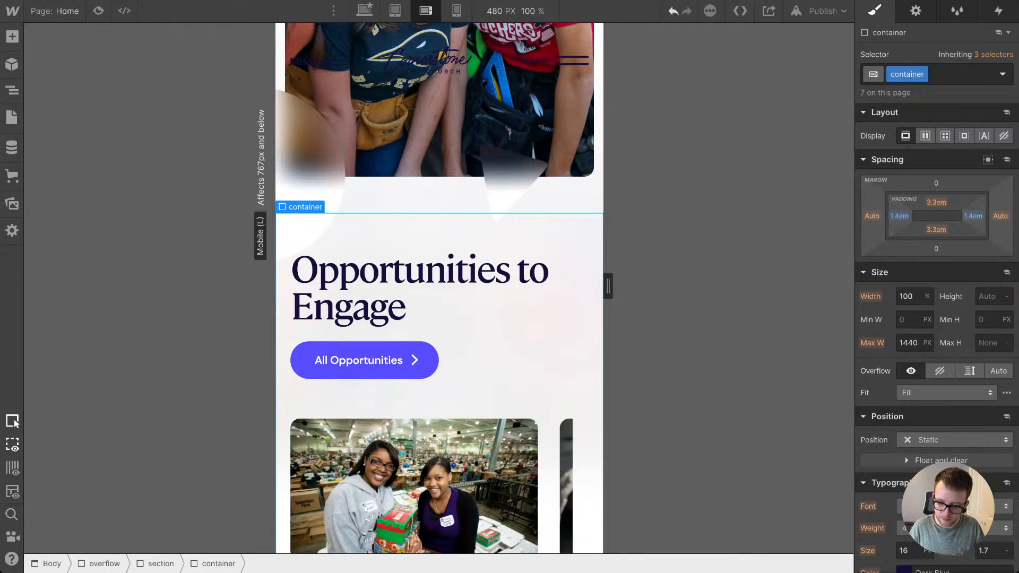
# Step: Set the left margin of the homepage opp_wrap to -1.4 em at the mobile landscape breakpoint
pyautogui.click(456, 398)
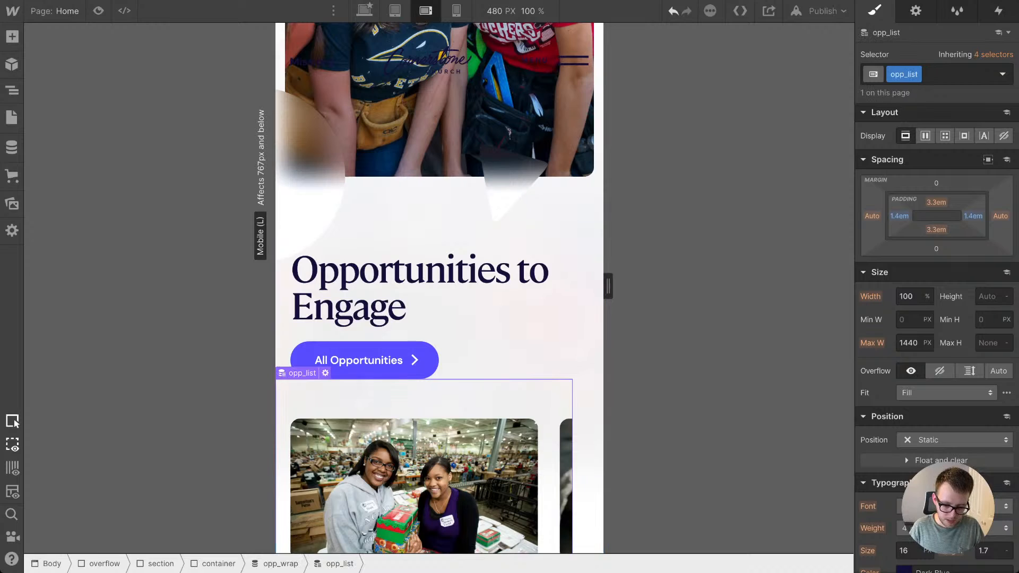
pyautogui.press('Up')
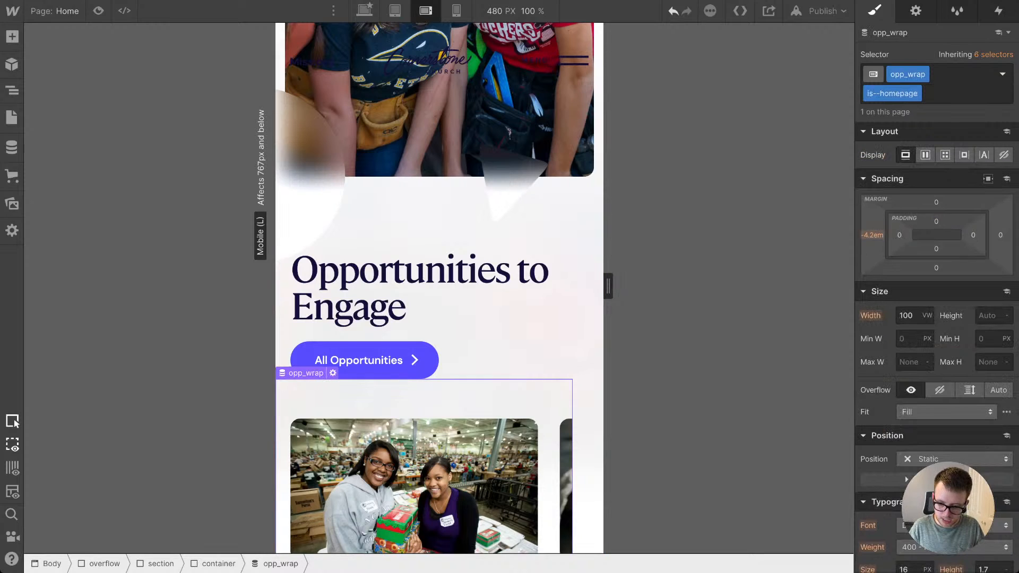
pyautogui.click(873, 235)
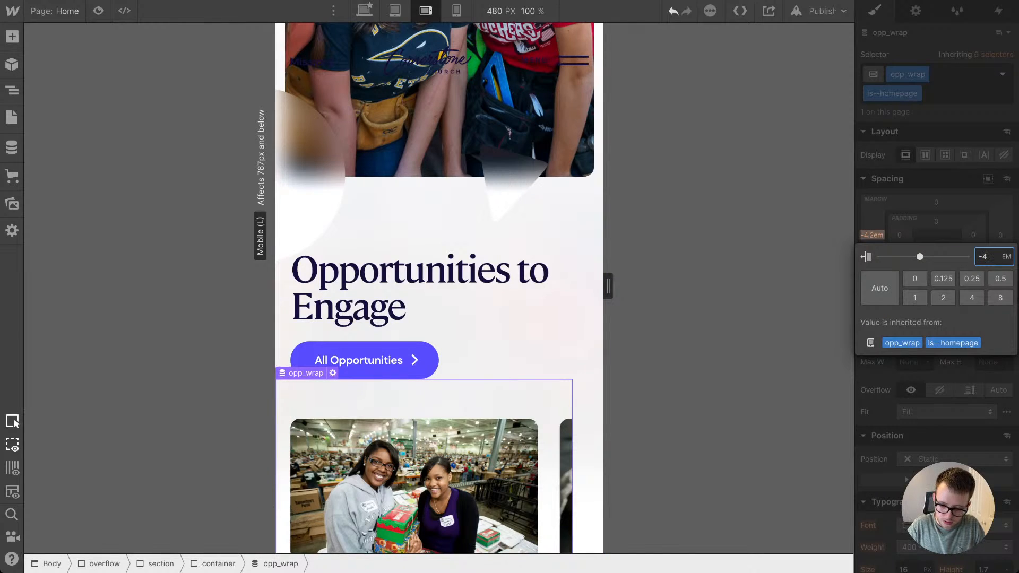
pyautogui.press('BackSpace')
pyautogui.write('1.4')
pyautogui.press('Return')
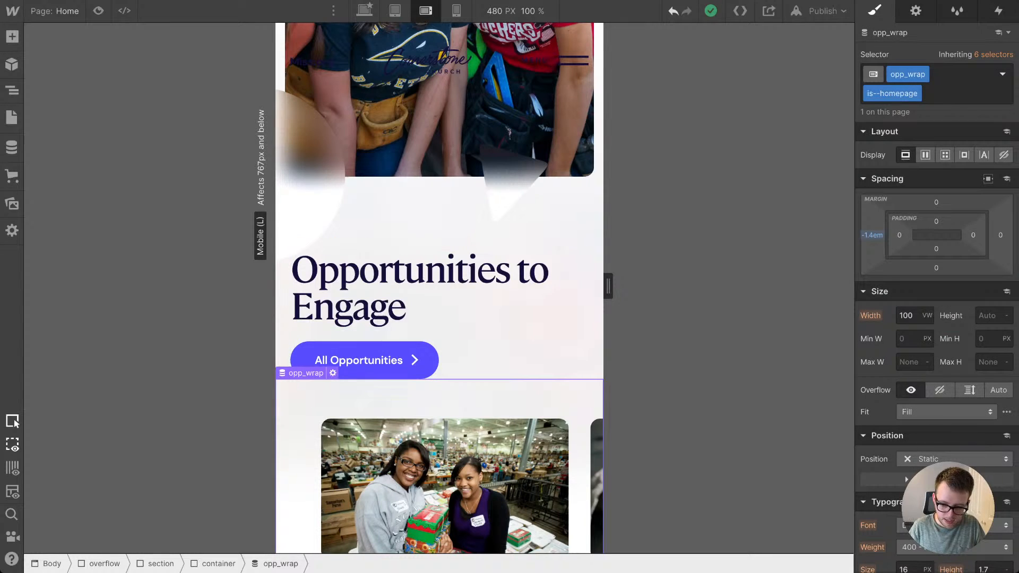
# Step: Set the left padding of opp_list to 1.4 em at the mobile landscape breakpoint
pyautogui.press('Down')
pyautogui.click(899, 334)
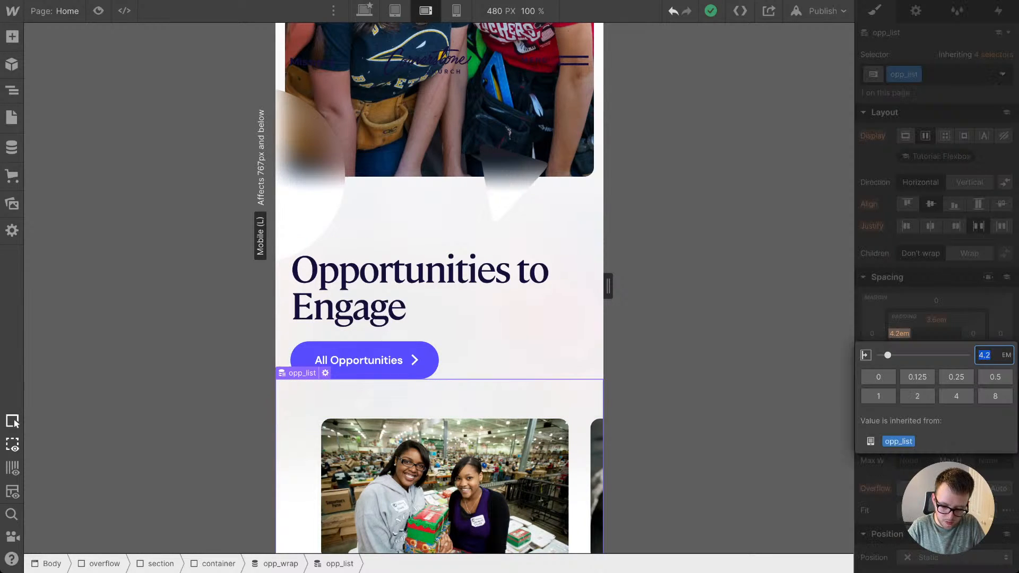
pyautogui.write('1.4')
pyautogui.press('Return')
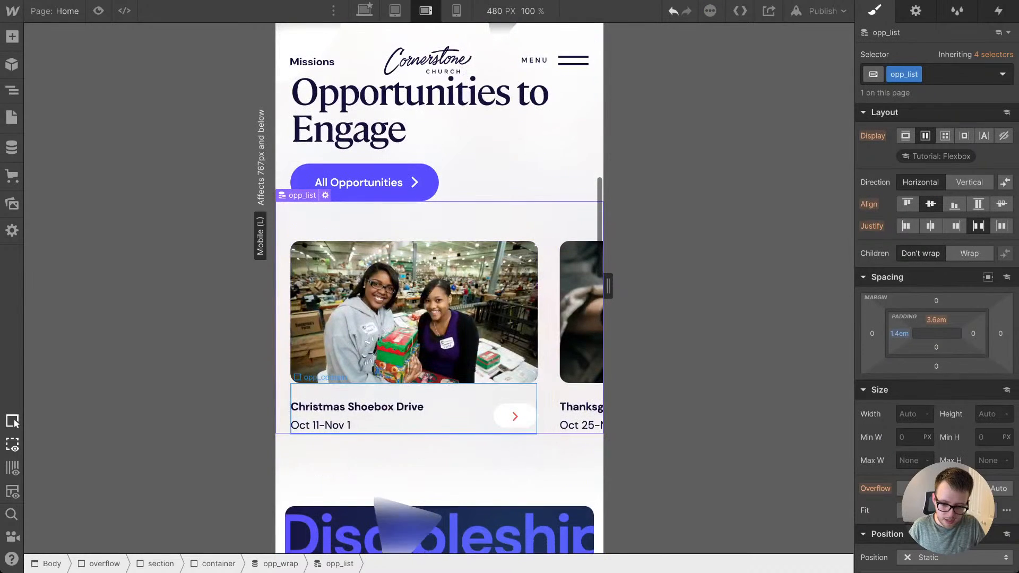
pyautogui.moveTo(604, 563)
pyautogui.mouseDown()
pyautogui.moveTo(700, 562)
pyautogui.moveTo(603, 562)
pyautogui.mouseUp()
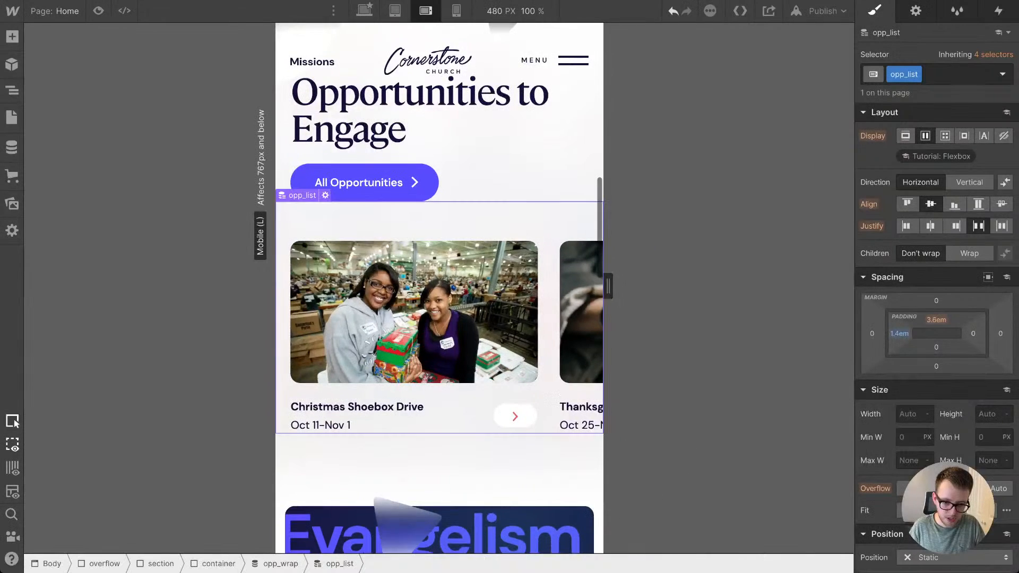
# Step: Preview the opportunity cards at the mobile portrait breakpoint with canvas widths of 320 px and 479 px
pyautogui.click(457, 11)
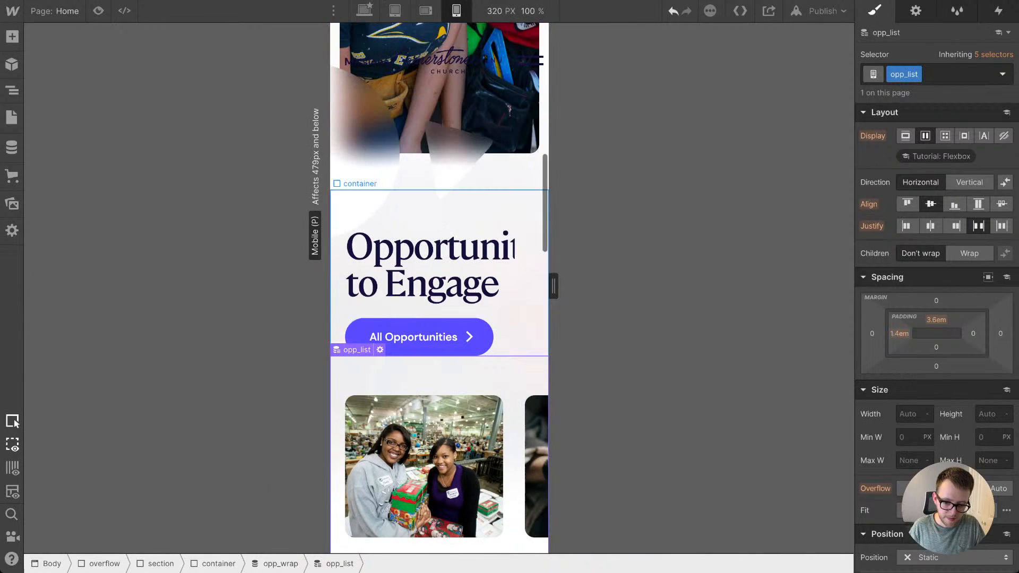
pyautogui.scroll(-3, 510, 234)
pyautogui.moveTo(553, 286); pyautogui.dragTo(607, 286)
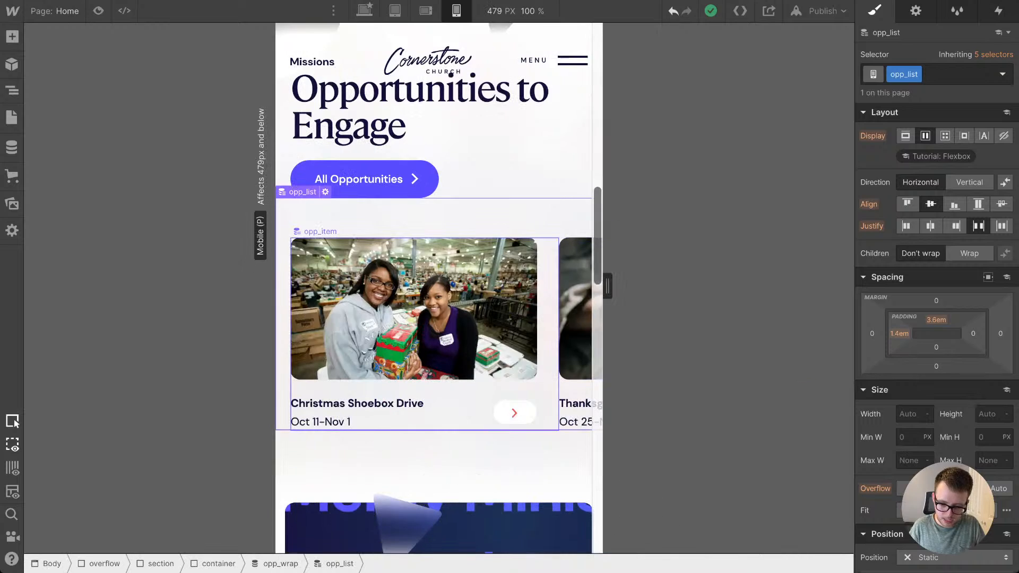
# Step: At the mobile portrait breakpoint, set the homepage opp_item's right padding to 4 vw and preview the cards at a 329 px canvas width
pyautogui.click(548, 303)
pyautogui.click(973, 283)
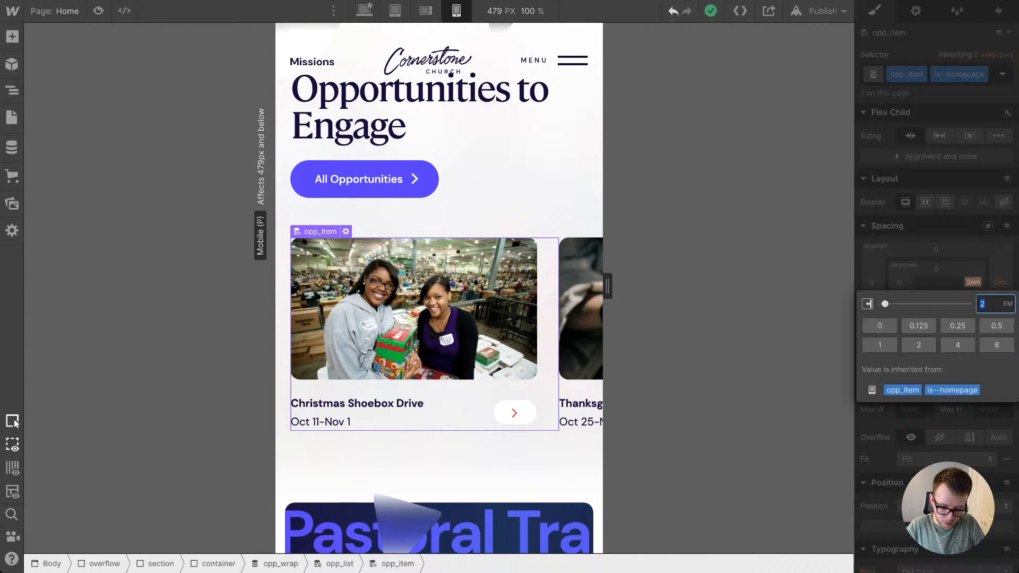
pyautogui.write('vw')
pyautogui.press('Return')
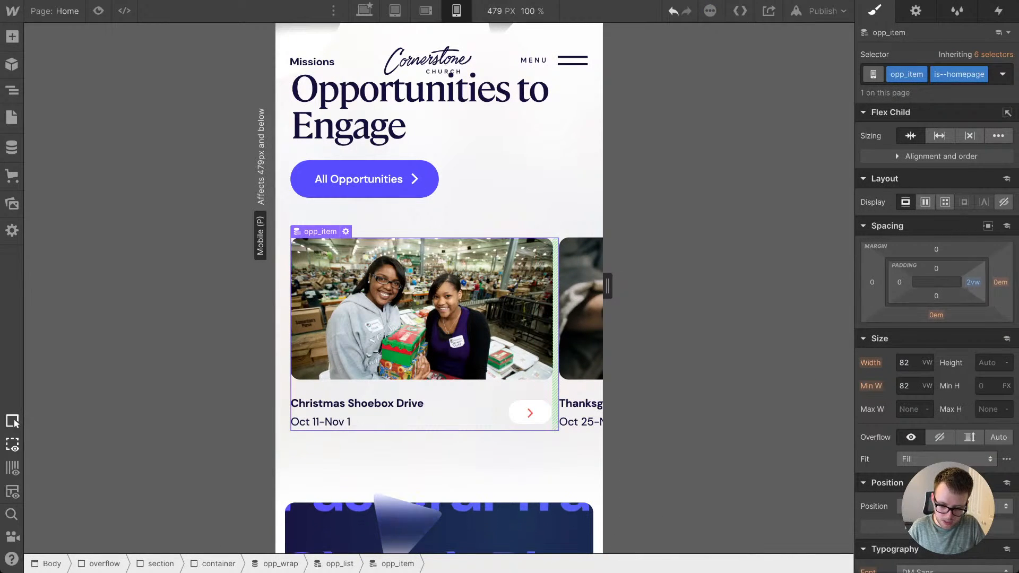
pyautogui.moveTo(973, 283)
pyautogui.mouseDown()
pyautogui.moveTo(972, 273)
pyautogui.moveTo(973, 281)
pyautogui.mouseUp()
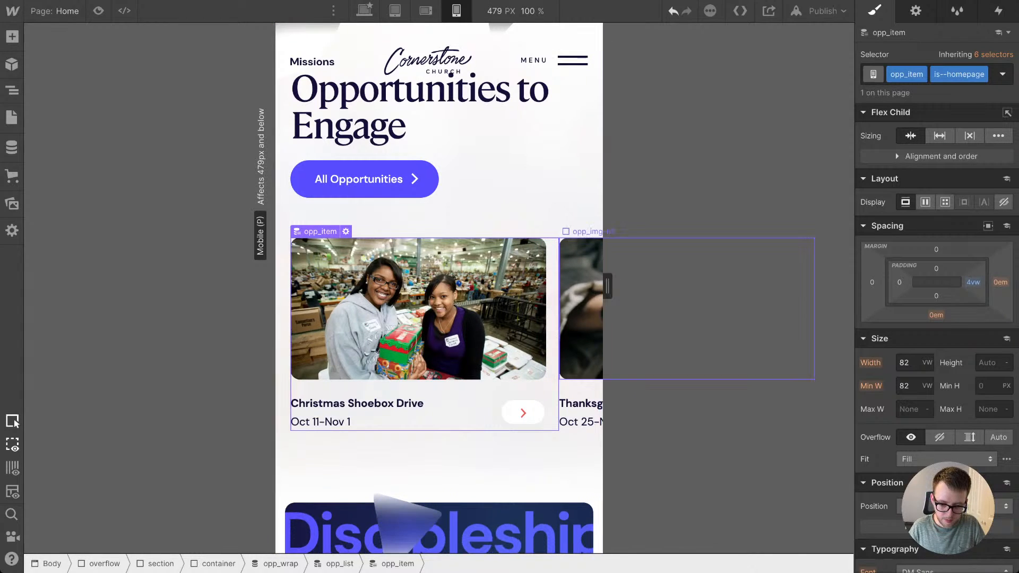
pyautogui.moveTo(607, 286)
pyautogui.mouseDown()
pyautogui.moveTo(525, 287)
pyautogui.moveTo(555, 287)
pyautogui.mouseUp()
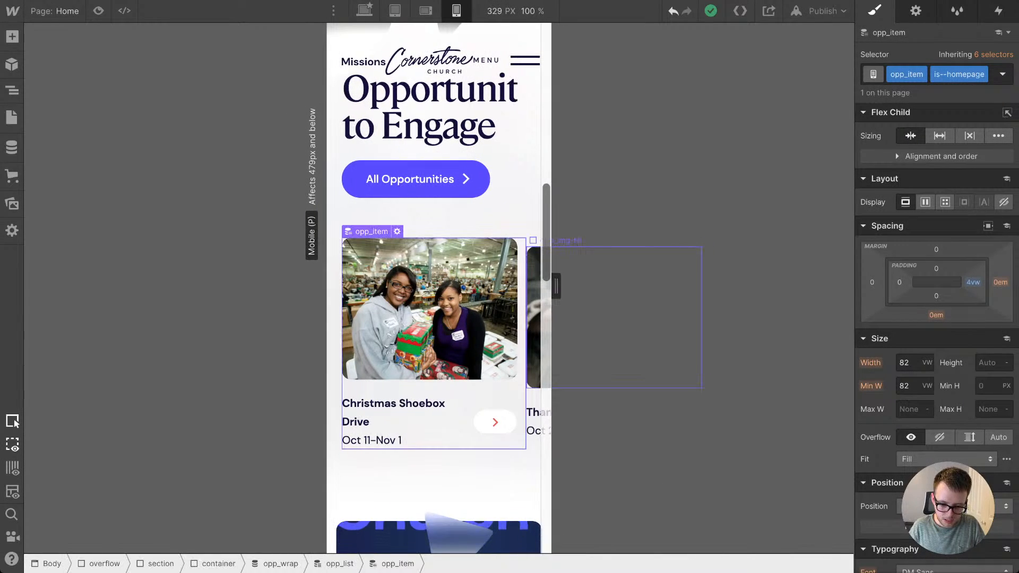
# Step: Align opp_list's items to the start at the desktop breakpoint, checking the scrolling card row at mobile portrait with a 393 px canvas width
pyautogui.press('Up')
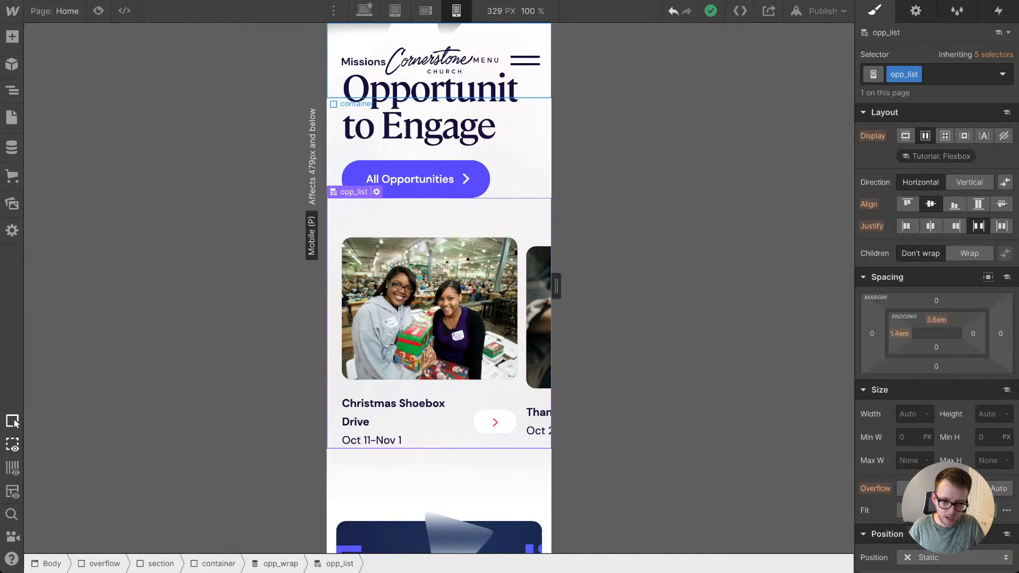
pyautogui.hotkey('shift', '1')
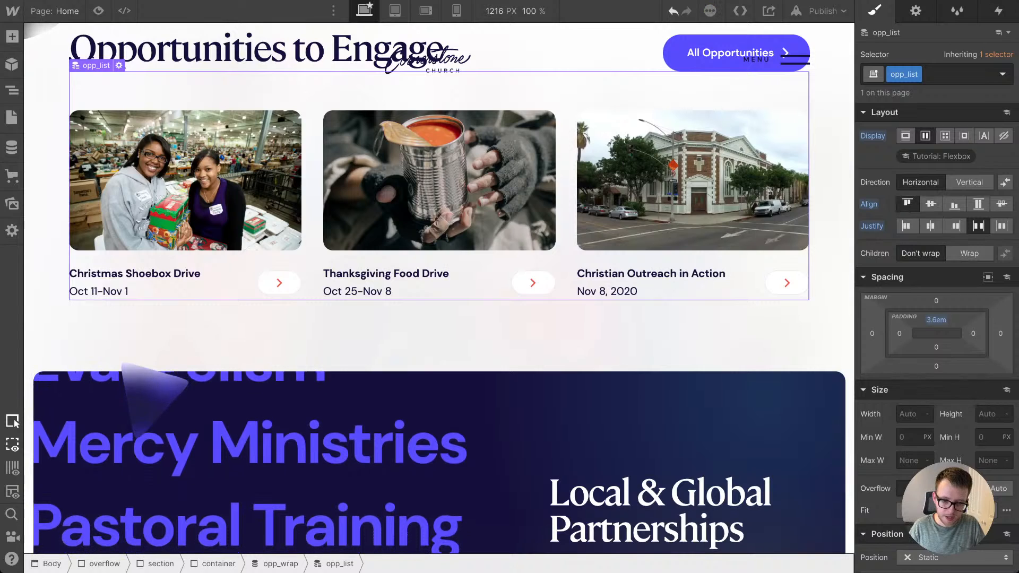
pyautogui.hotkey('shift', '4')
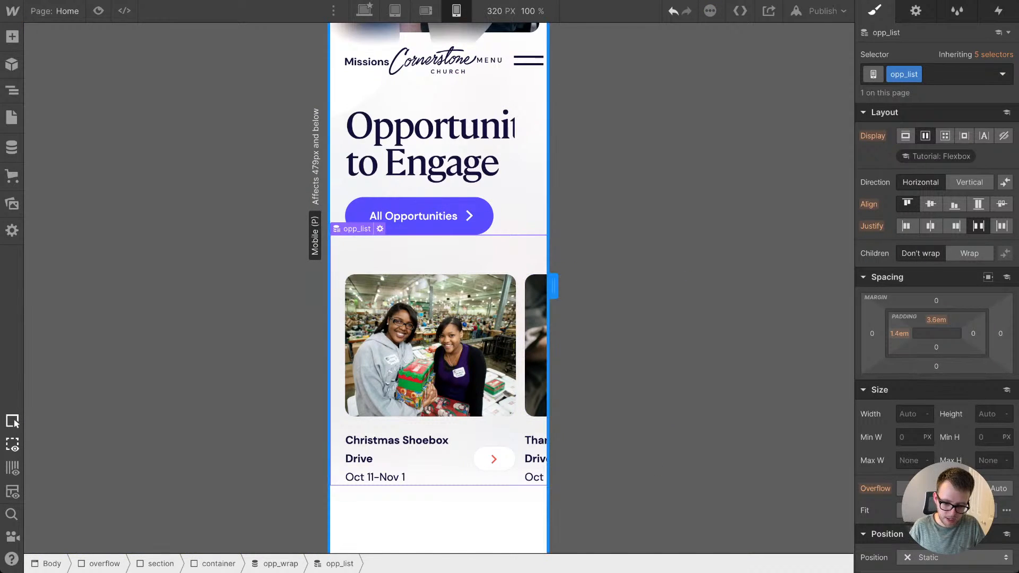
pyautogui.moveTo(553, 286); pyautogui.dragTo(578, 287)
pyautogui.hscroll(8, 522, 357)
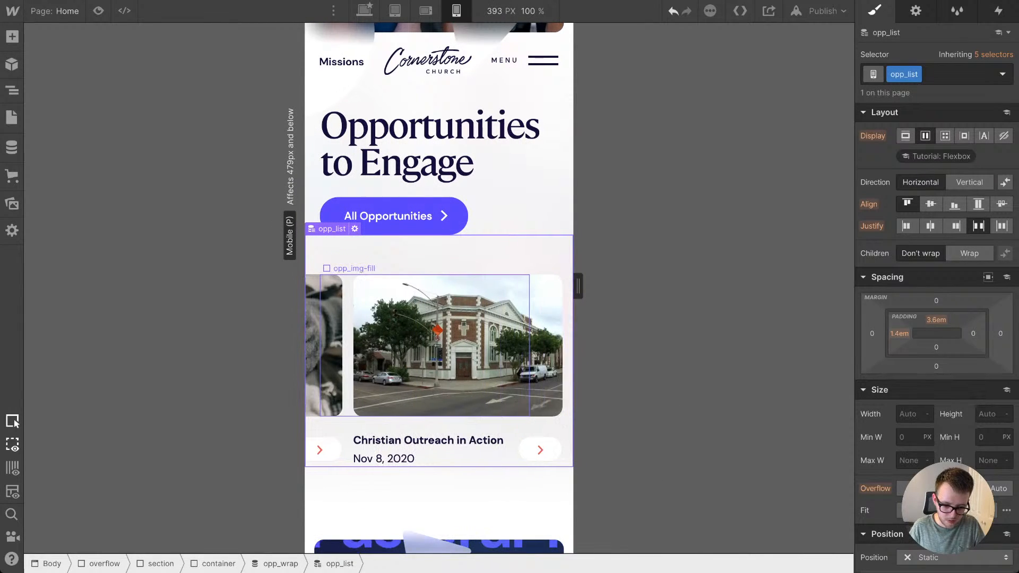
pyautogui.hscroll(-8, 438, 344)
# Step: At mobile portrait, set the homepage opp_item's right padding to 6 vw and its width and minimum width to 86 vw
pyautogui.click(467, 447)
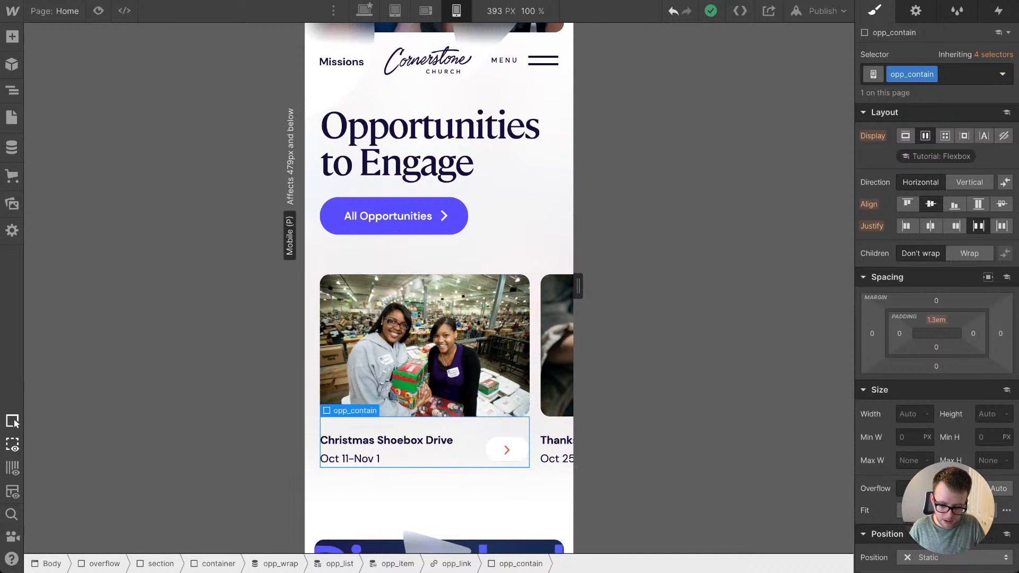
pyautogui.click(533, 261)
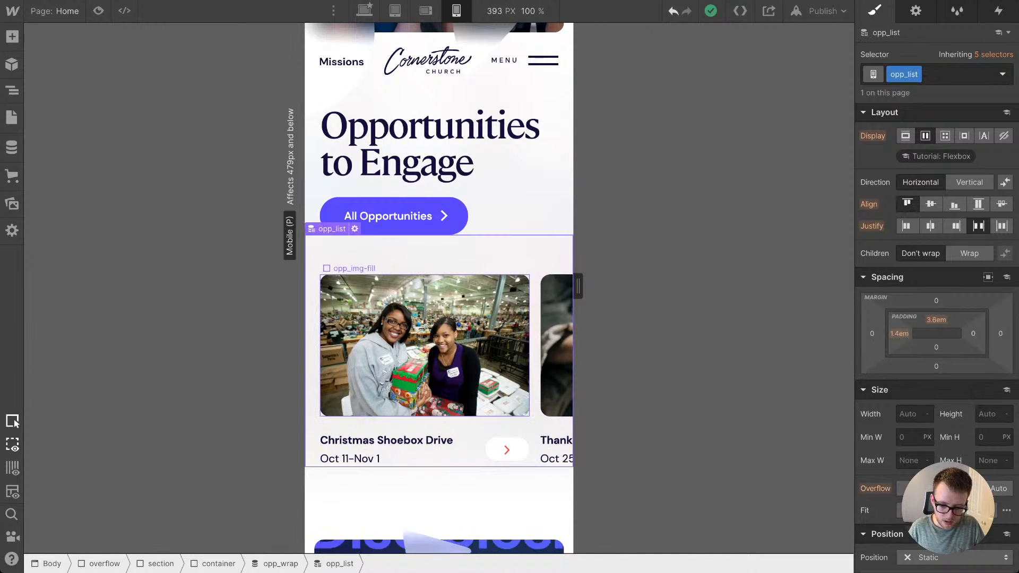
pyautogui.click(535, 318)
pyautogui.moveTo(973, 282); pyautogui.dragTo(973, 278)
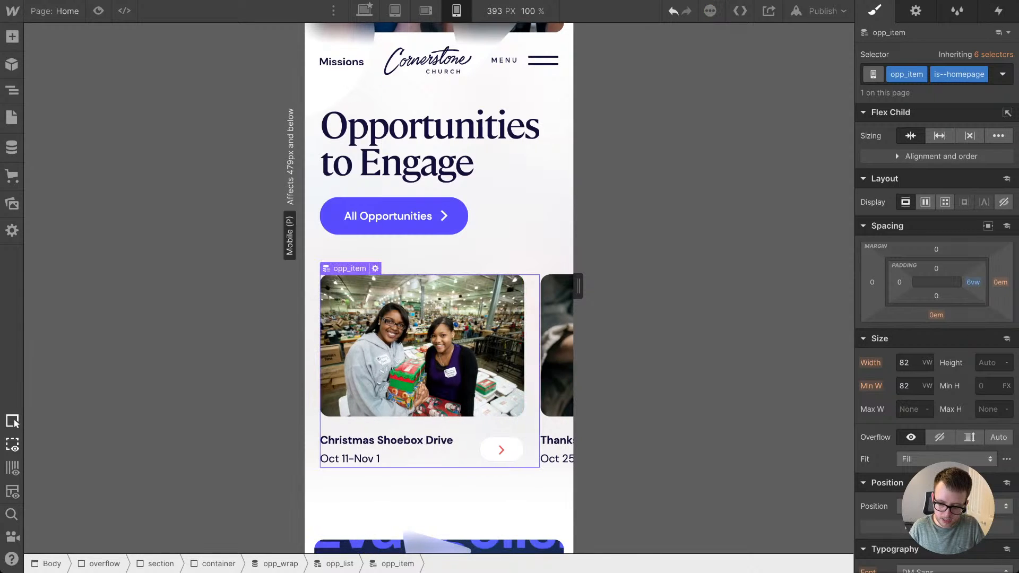
pyautogui.press('Up')
pyautogui.press('Up')
pyautogui.press('Up')
pyautogui.press('Up')
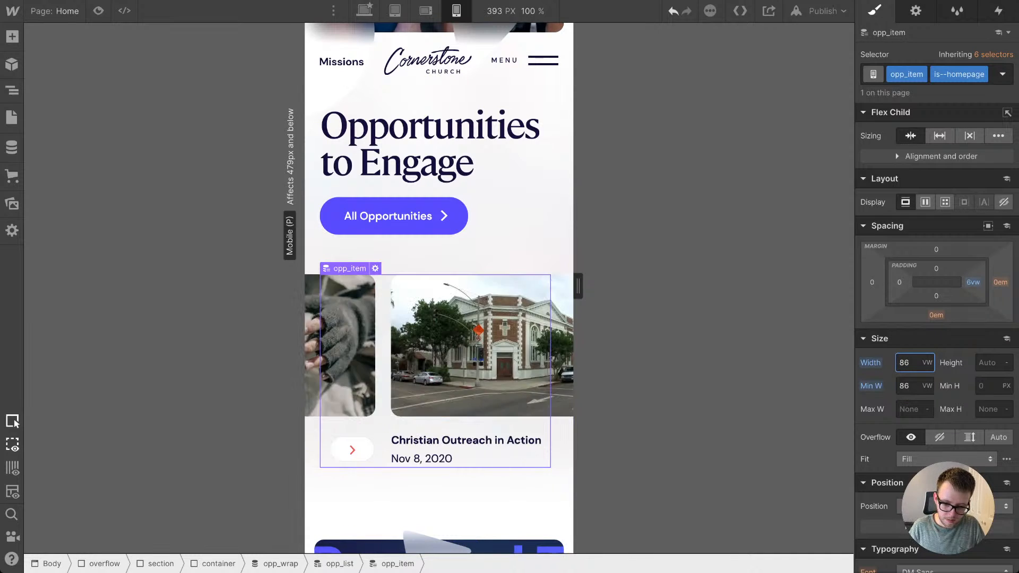
pyautogui.click(511, 217)
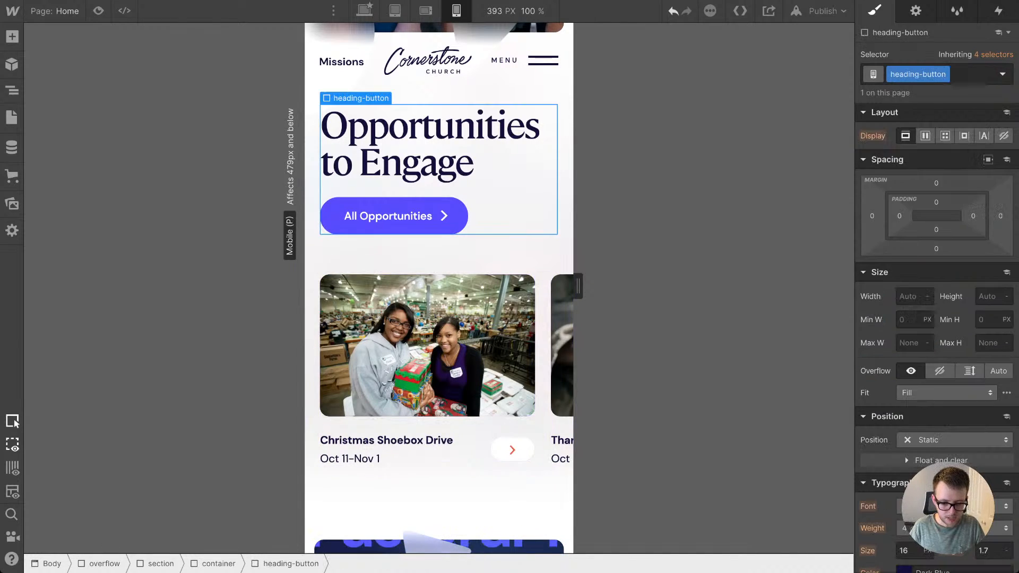
# Step: Examine the Local & Global Partnerships section and its sliding text at mobile portrait and at the tablet breakpoint with a 991 px canvas width
pyautogui.scroll(-10, 438, 286)
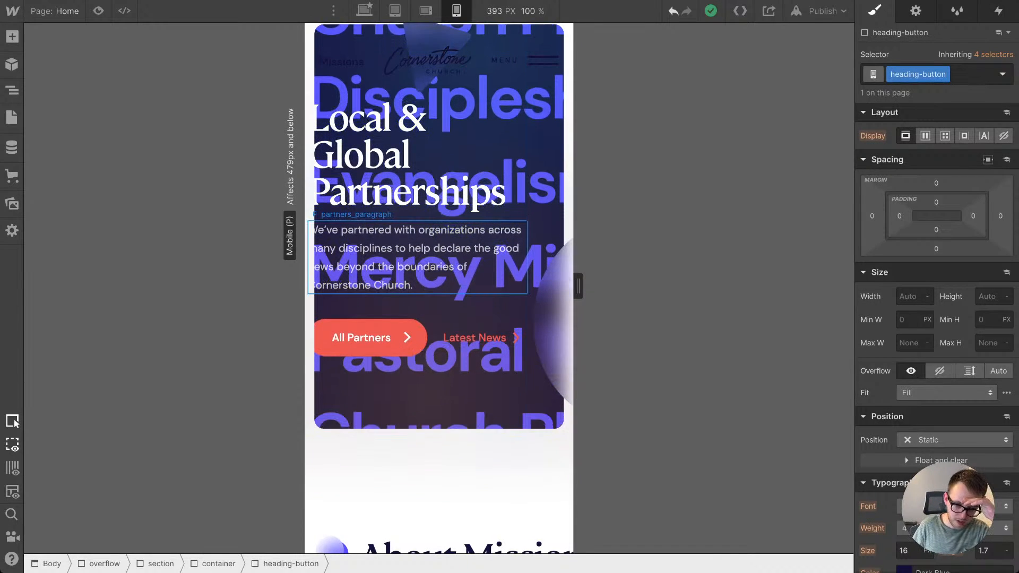
pyautogui.scroll(3, 428, 186)
pyautogui.scroll(2, 428, 185)
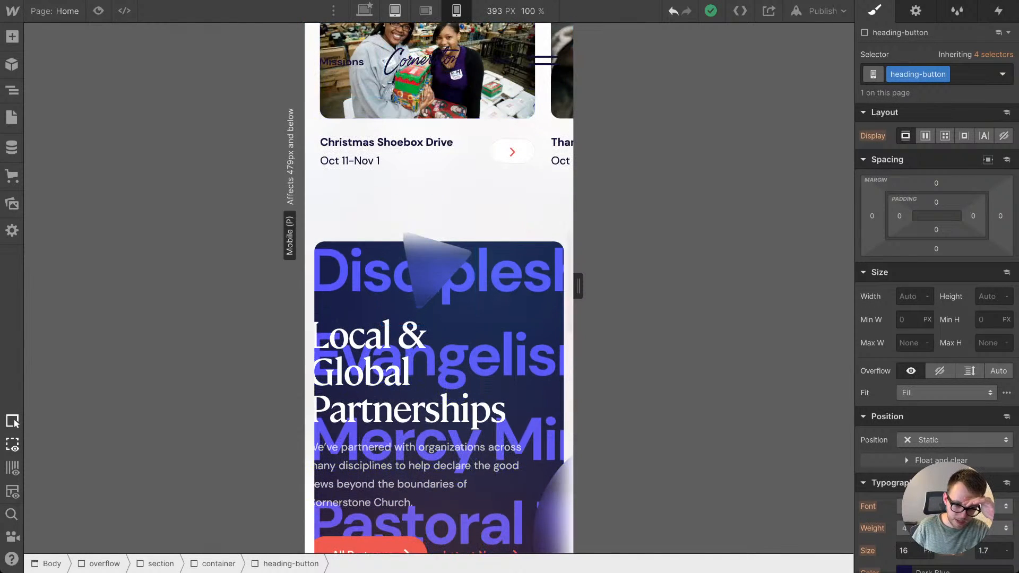
pyautogui.click(395, 11)
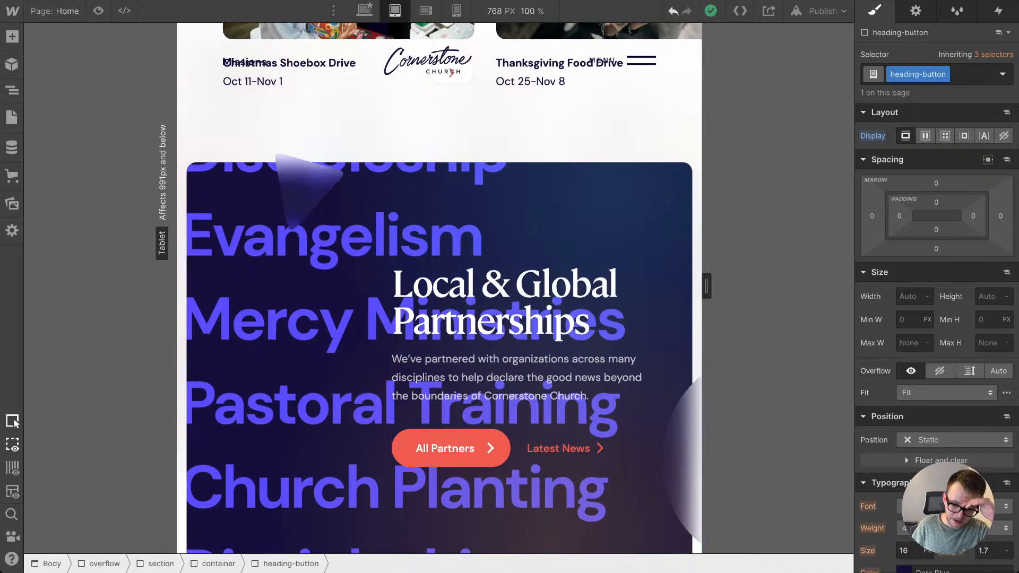
pyautogui.moveTo(706, 286); pyautogui.dragTo(782, 286)
pyautogui.scroll(-1, 404, 271)
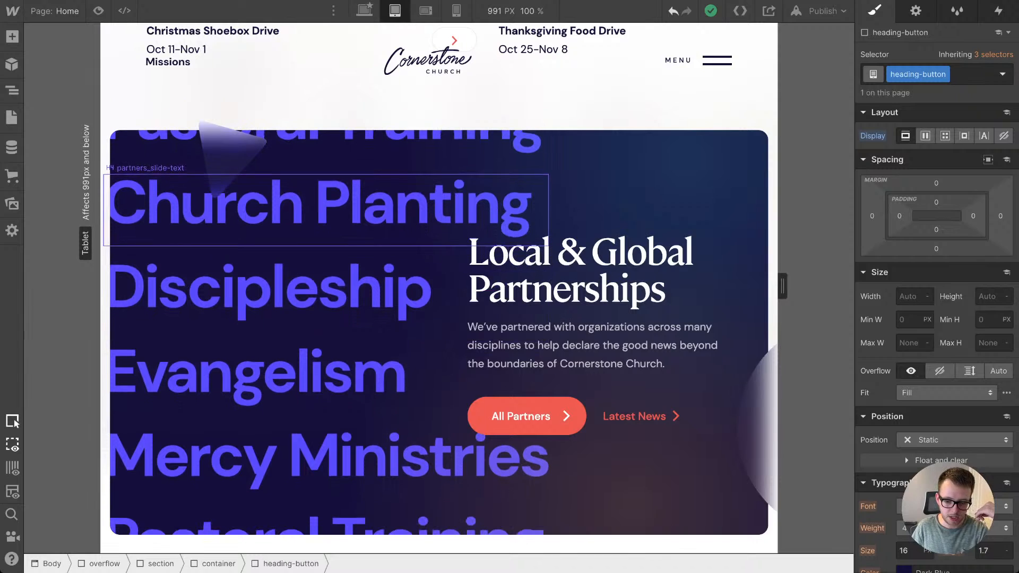
pyautogui.click(326, 206)
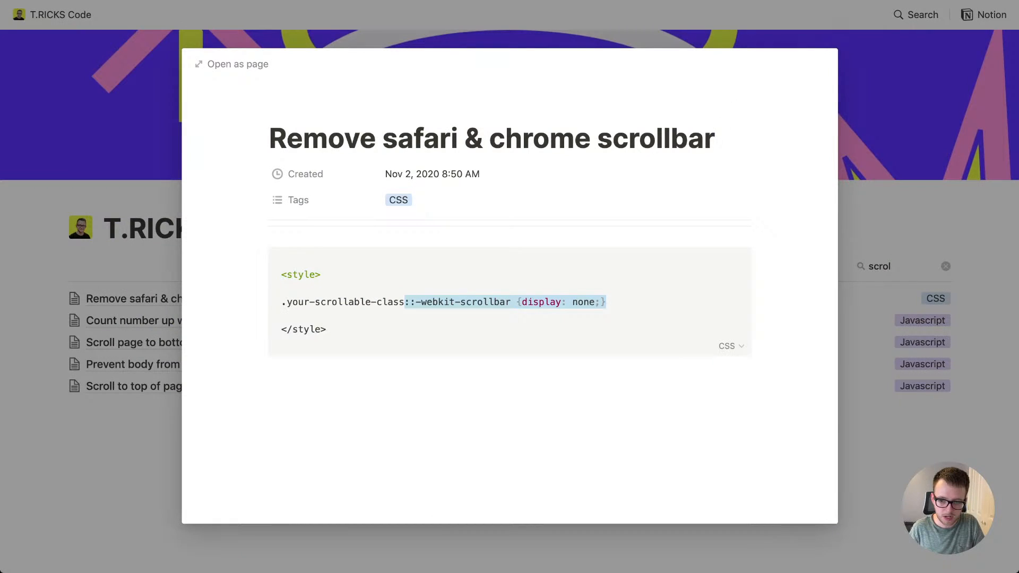
pyautogui.press('Escape')
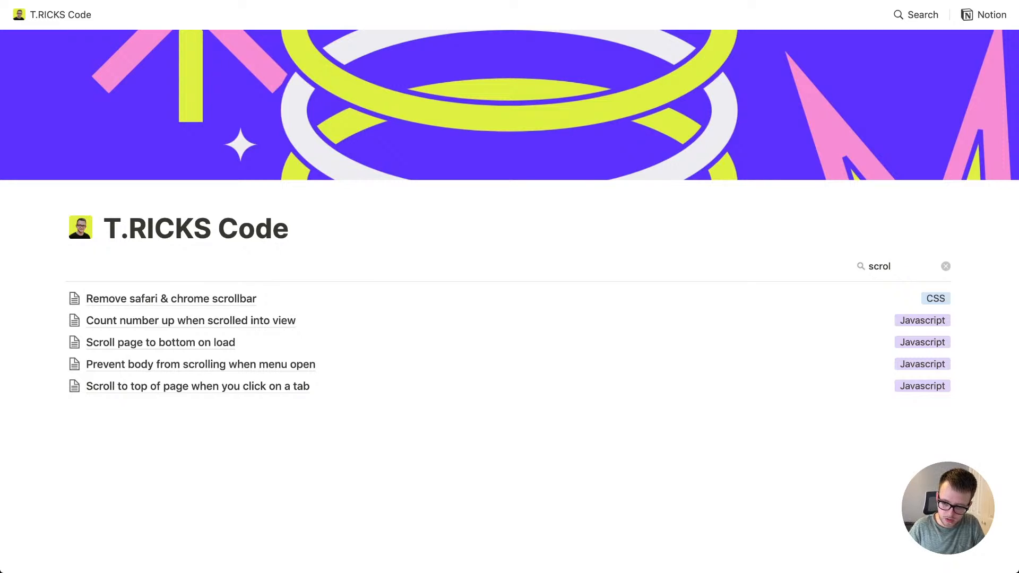
pyautogui.write('m')
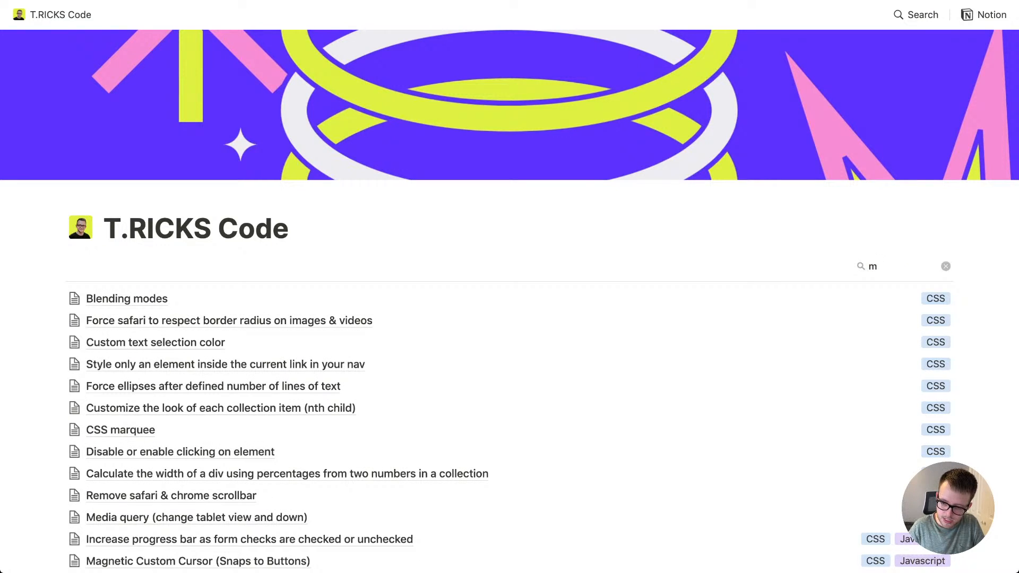
pyautogui.write('medi')
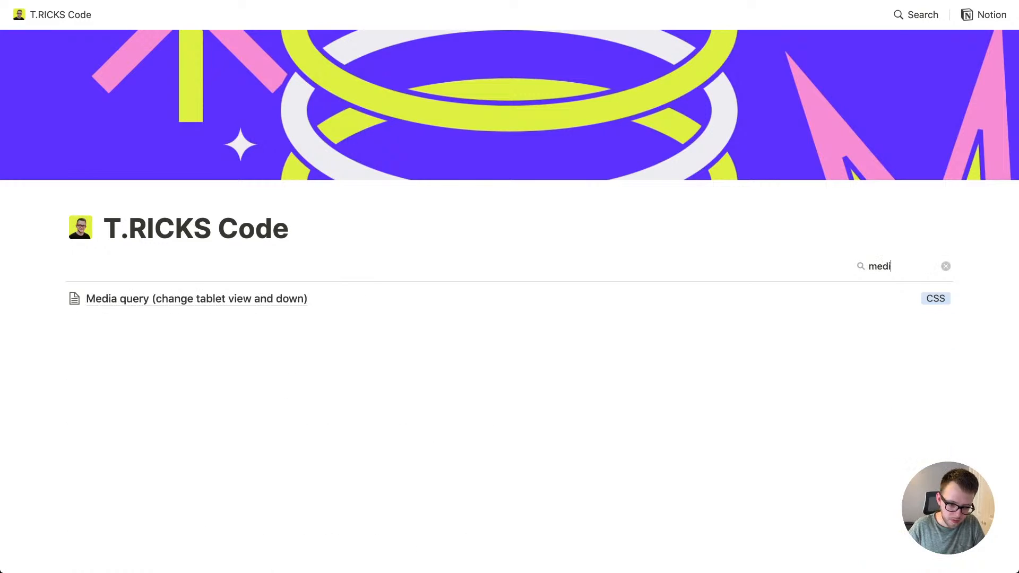
pyautogui.write('a')
pyautogui.press('Down')
pyautogui.press('Return')
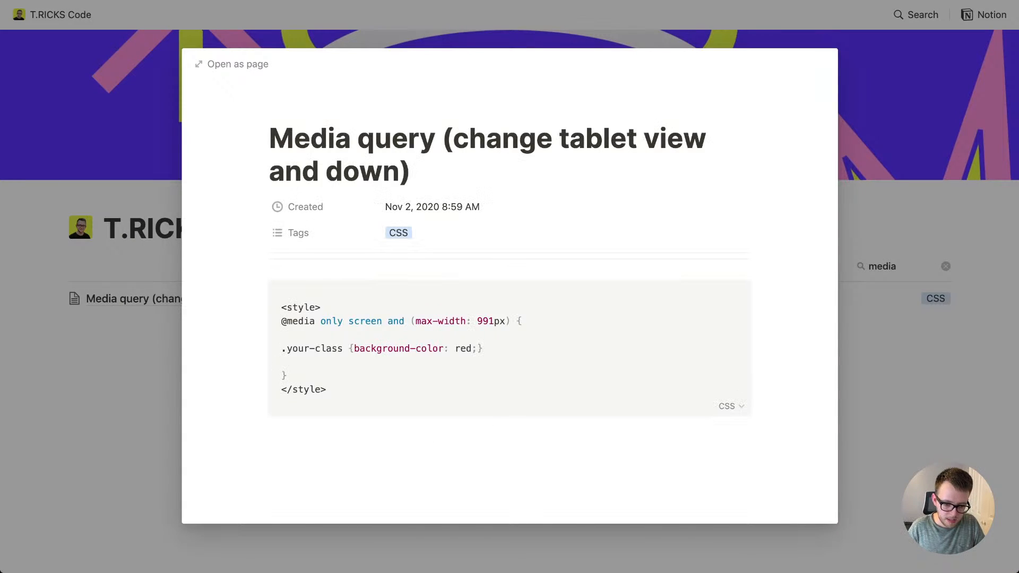
pyautogui.moveTo(281, 321); pyautogui.dragTo(288, 376)
pyautogui.hotkey('ctrl', 'c')
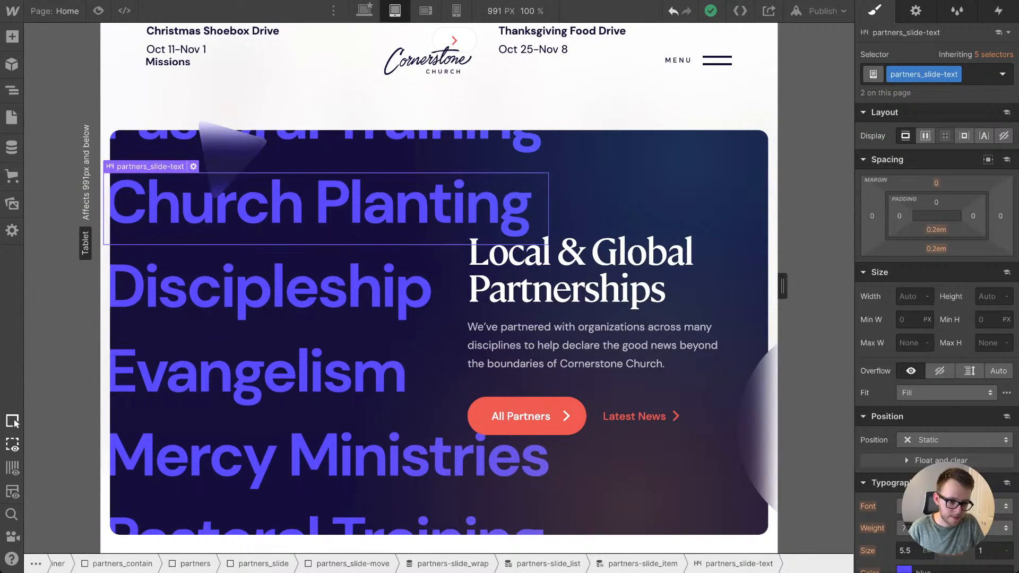
# Step: Back in Webflow, enter the Global CSS & Elements component and open the code of its c-html embed for editing
pyautogui.press('z')
pyautogui.scroll(20, 113, 95)
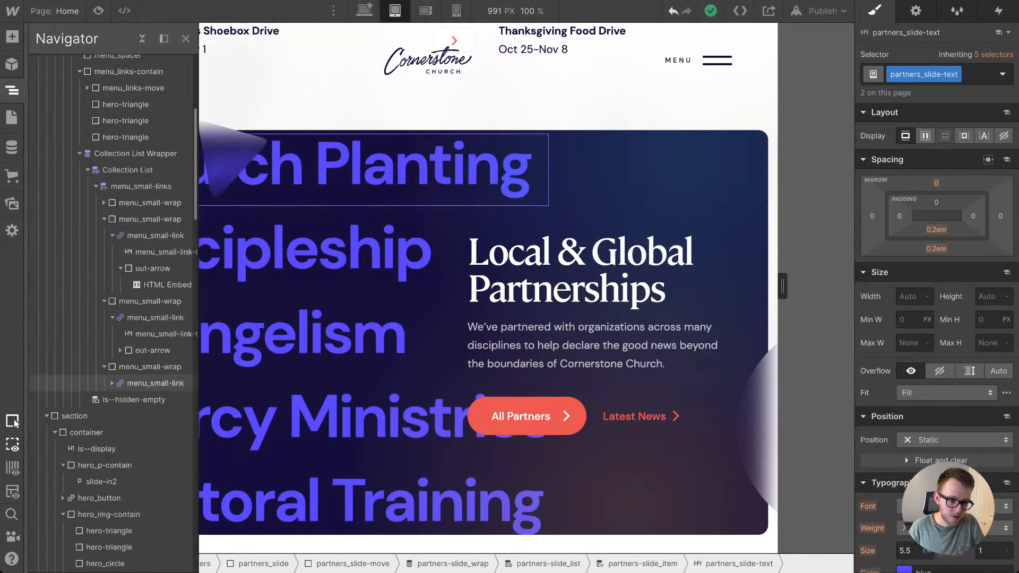
pyautogui.doubleClick(101, 111)
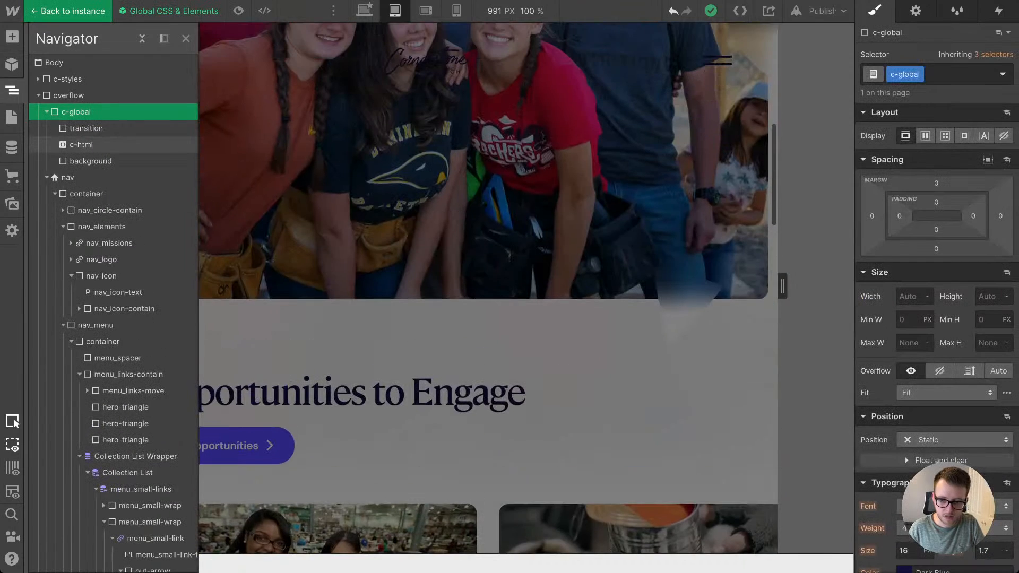
pyautogui.click(81, 144)
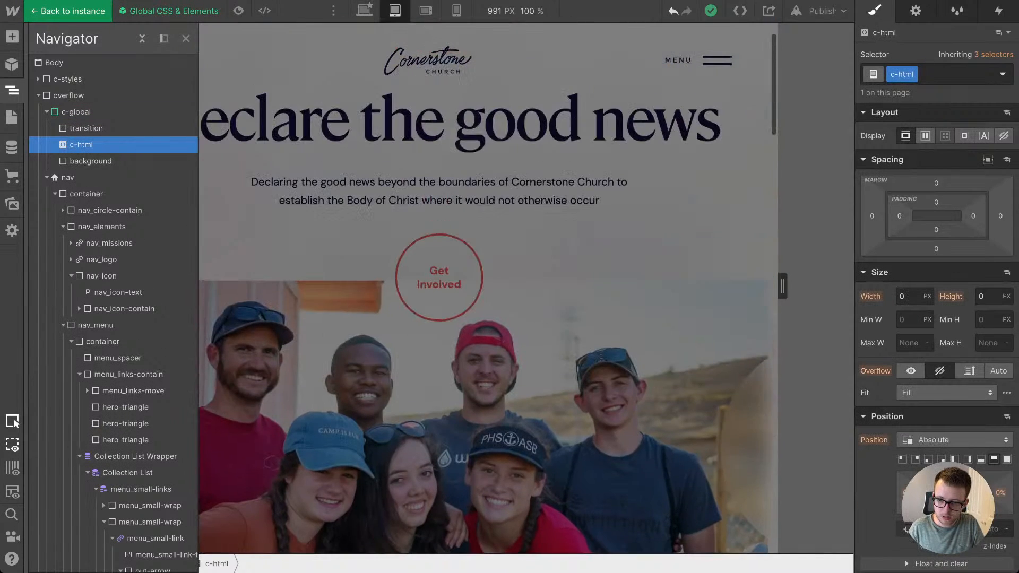
pyautogui.press('d')
pyautogui.click(936, 211)
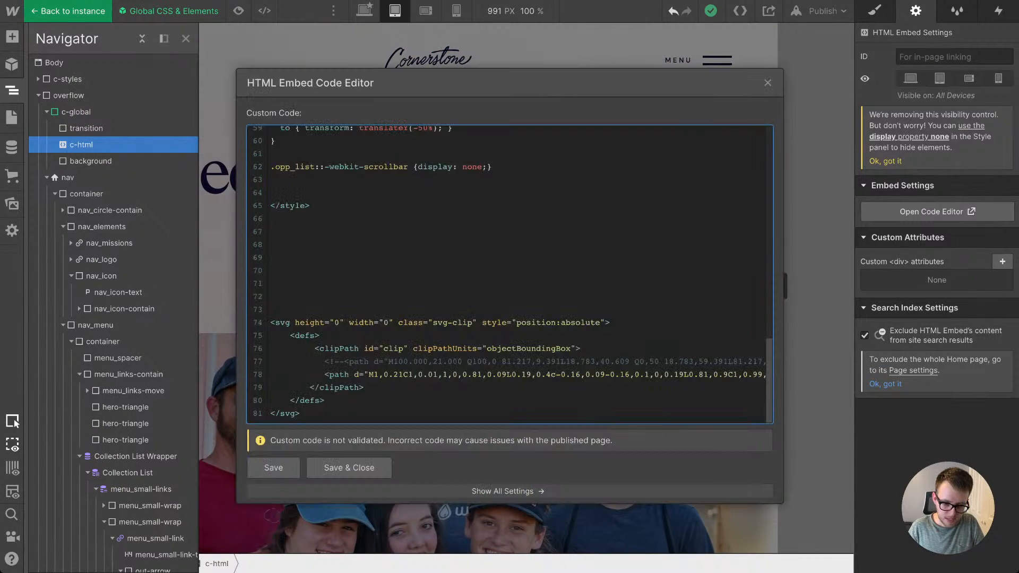
# Step: Insert the copied max-width 991px media query on blank lines below the "Homepage code" comment, then save the embed and leave the component
pyautogui.scroll(8, 509, 274)
pyautogui.scroll(-8, 509, 274)
pyautogui.scroll(2, 510, 274)
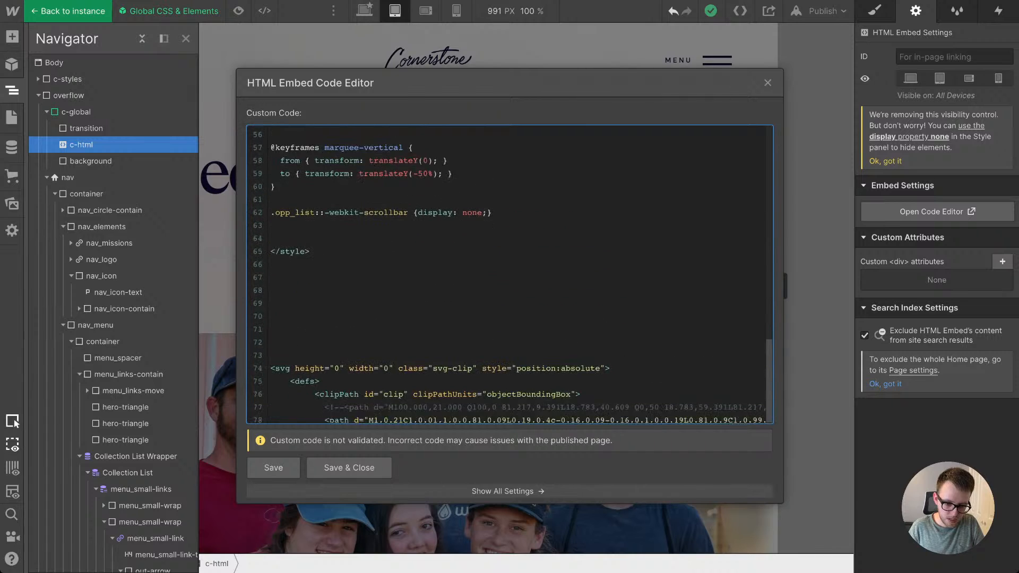
pyautogui.scroll(-1, 509, 274)
pyautogui.scroll(5, 510, 274)
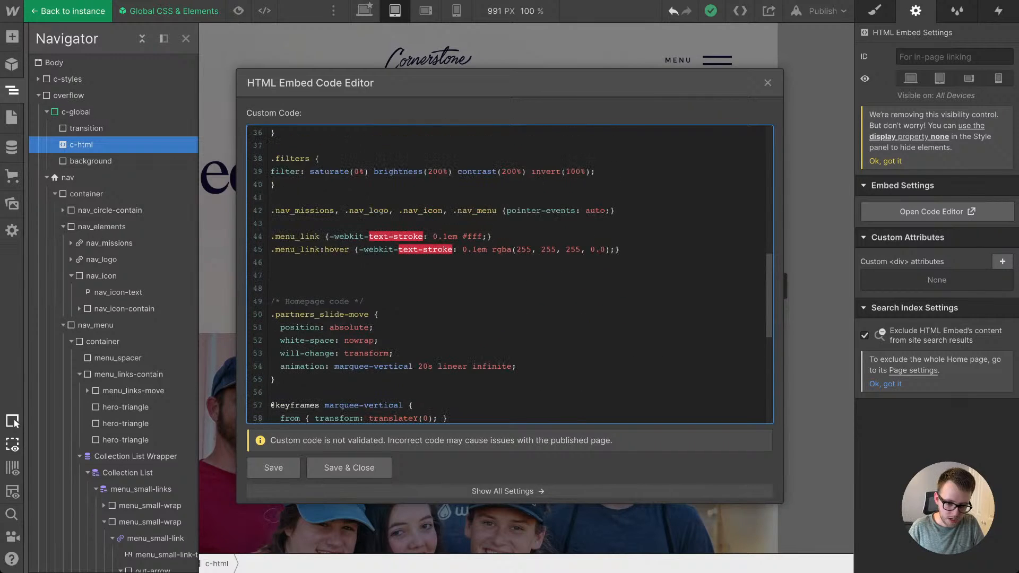
pyautogui.scroll(-1, 509, 274)
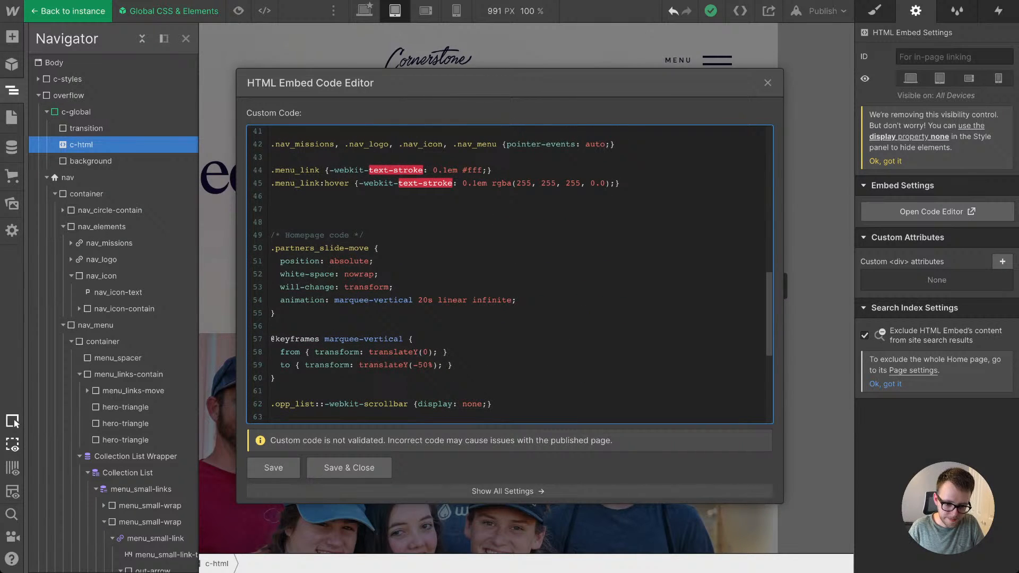
pyautogui.scroll(-1, 509, 274)
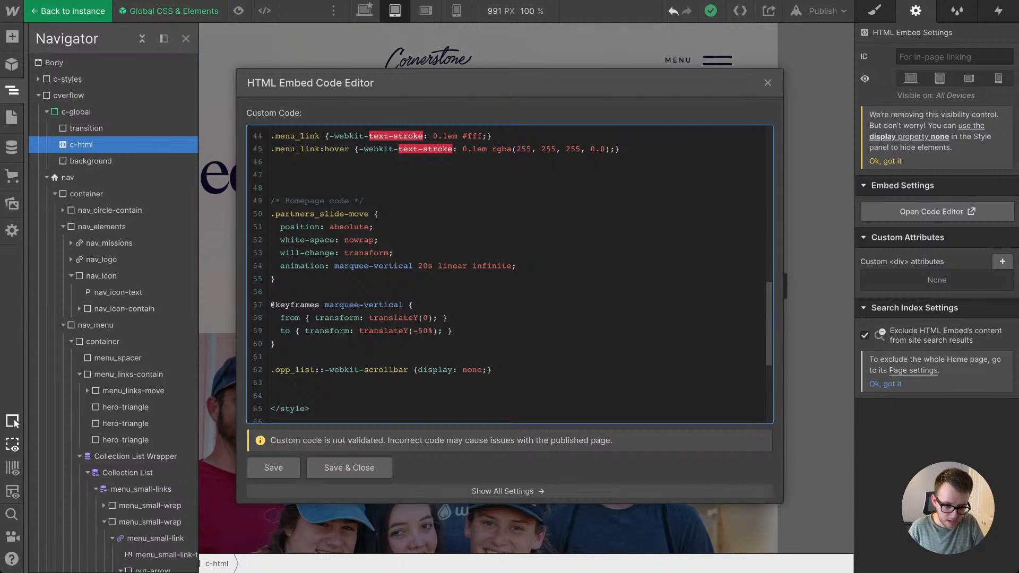
pyautogui.press('Return')
pyautogui.press('Return')
pyautogui.press('Return')
pyautogui.press('Return')
pyautogui.press('Return')
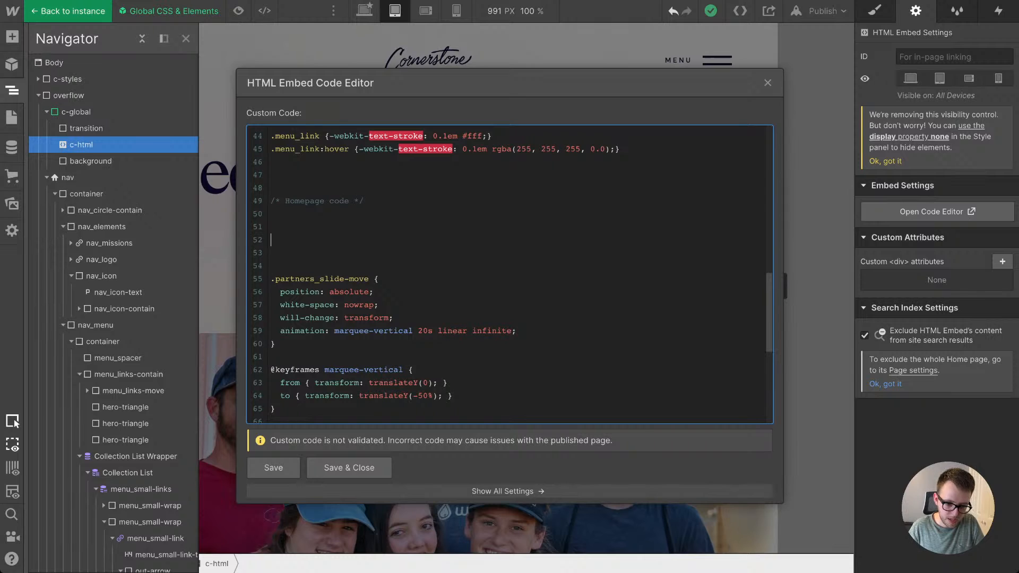
pyautogui.hotkey('ctrl', 'v')
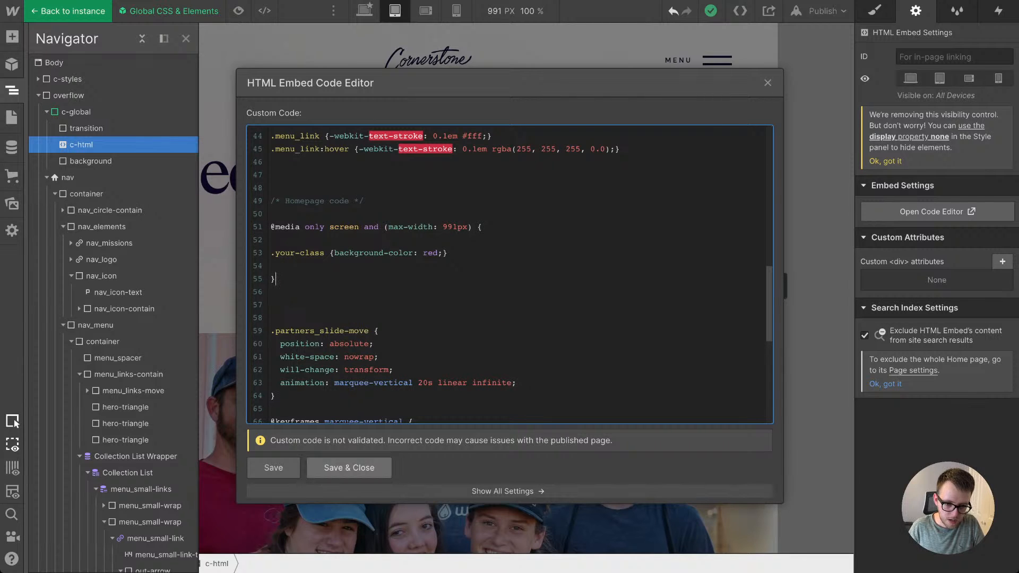
pyautogui.hotkey('ctrl', 's')
pyautogui.click(562, 62)
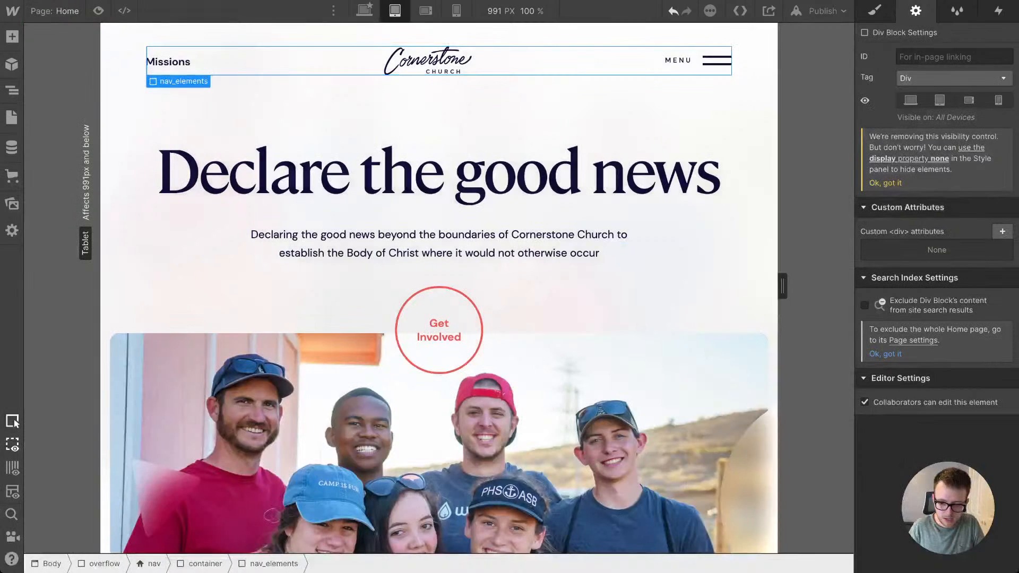
# Step: Enter the Global CSS & Elements component again and open the code of its c-html embed for editing
pyautogui.moveTo(782, 286); pyautogui.dragTo(782, 286)
pyautogui.click(782, 286)
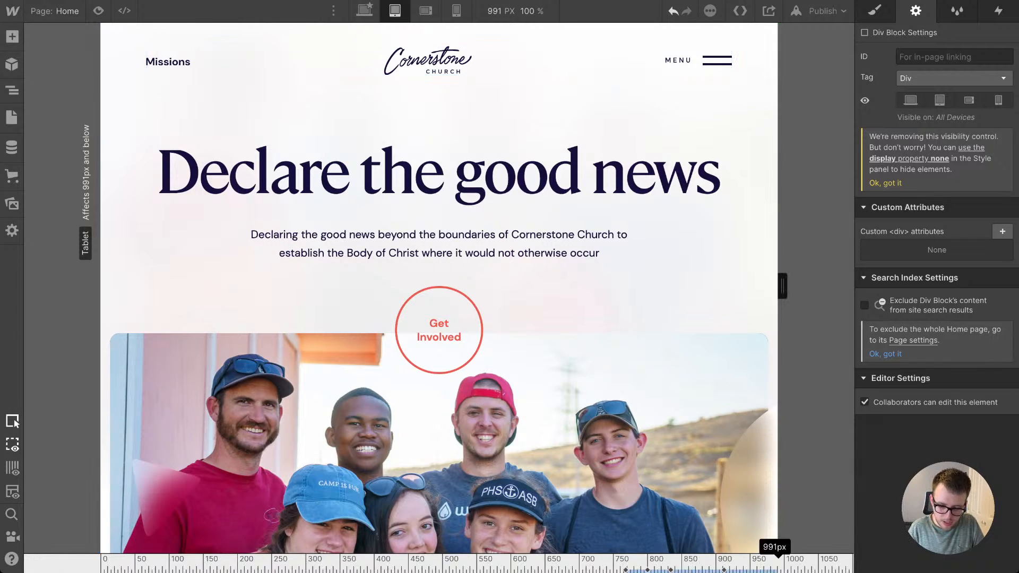
pyautogui.press('z')
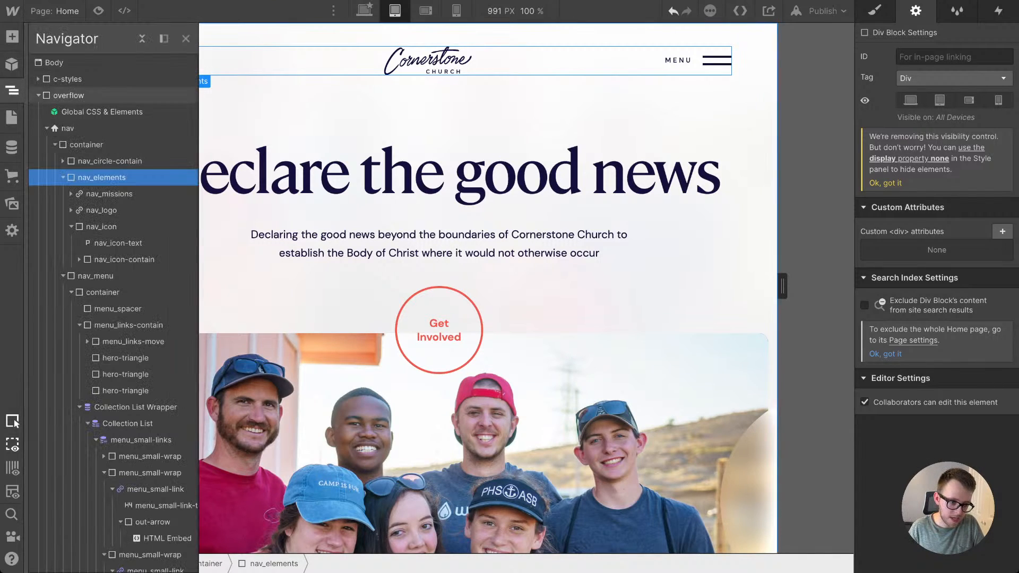
pyautogui.doubleClick(102, 112)
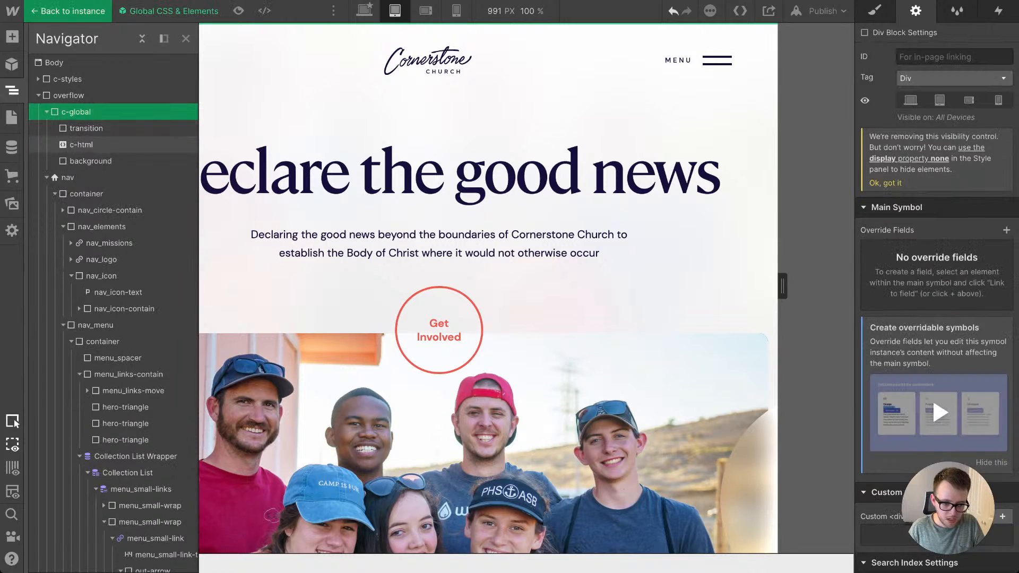
pyautogui.click(81, 145)
pyautogui.press('Return')
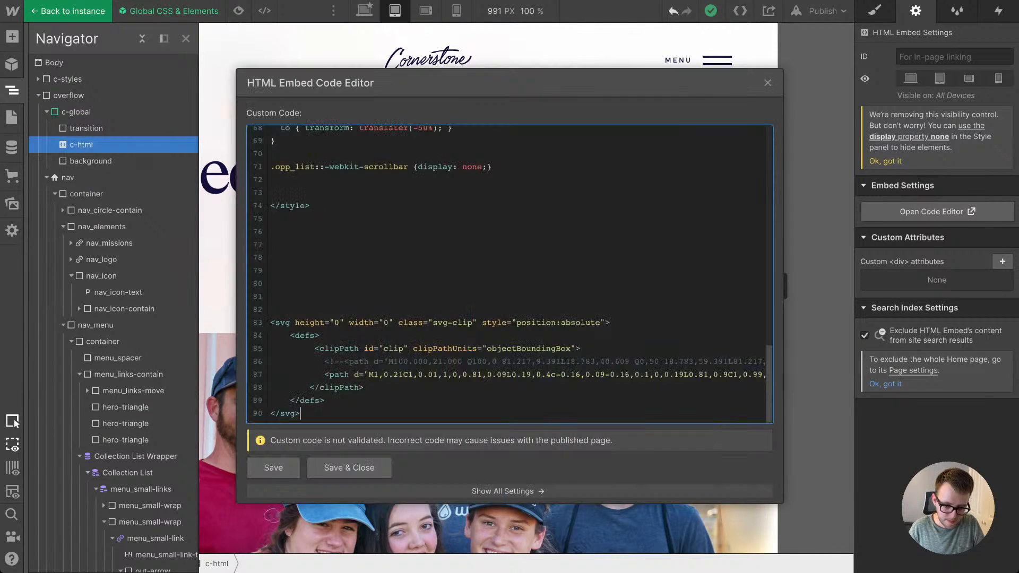
# Step: Change the condition of the media query below the "Homepage code" comment to min-width: 992px
pyautogui.scroll(5, 509, 274)
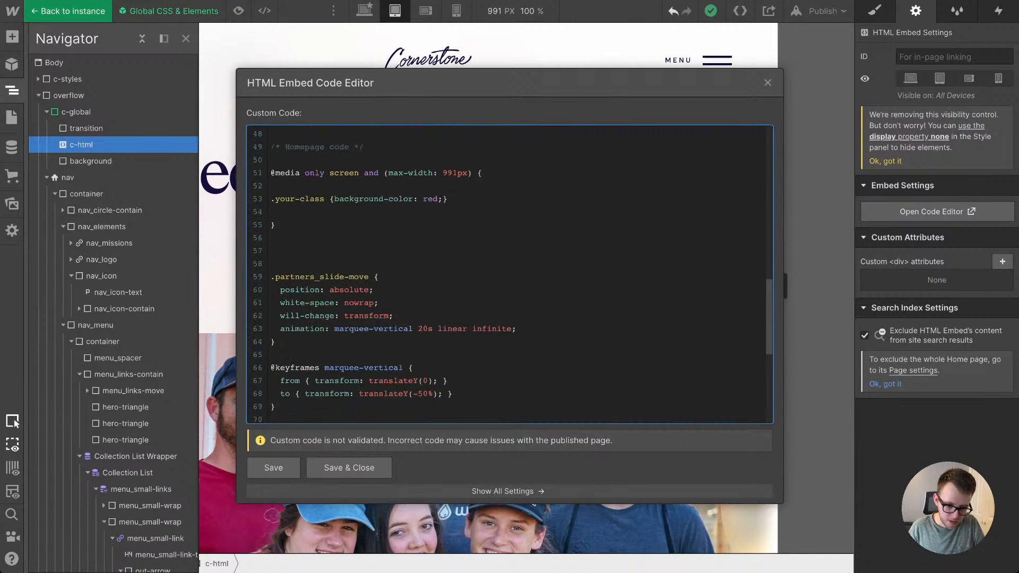
pyautogui.scroll(2, 509, 275)
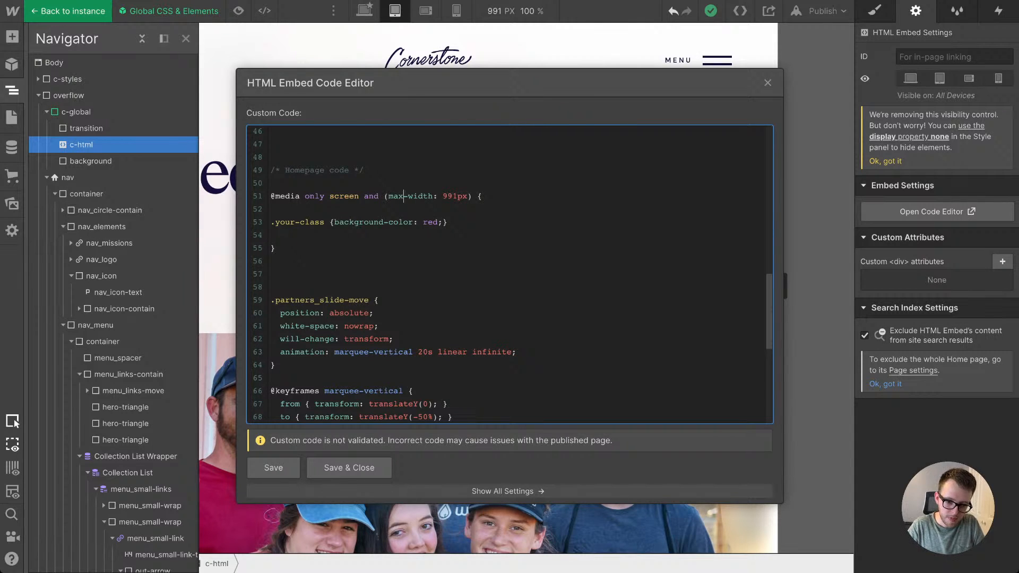
pyautogui.press('BackSpace')
pyautogui.press('BackSpace')
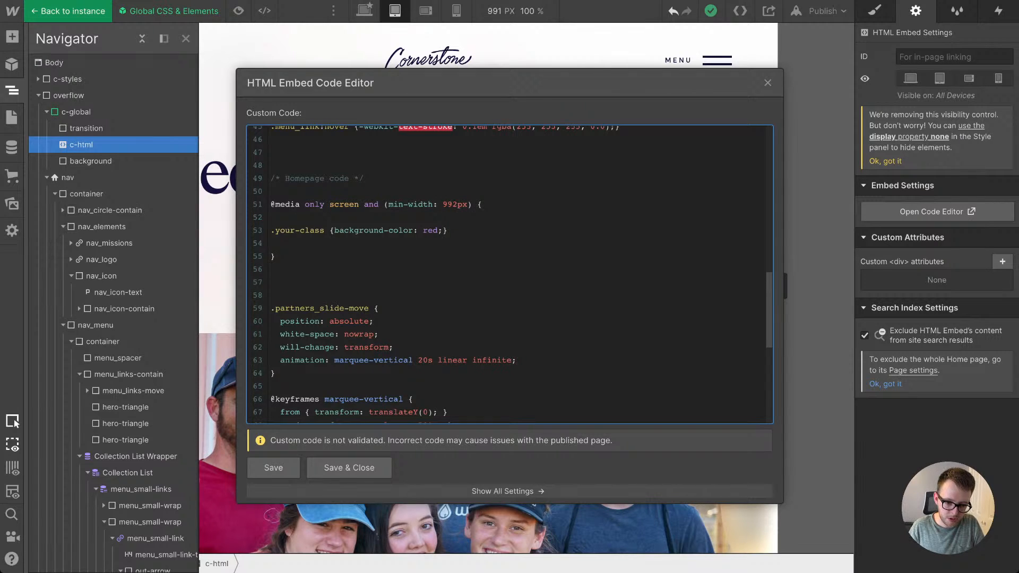
# Step: Move the .partners_slide-move rule and marquee-vertical keyframes into the media query in place of the .your-class placeholder, save the embed and leave the component
pyautogui.scroll(-2, 509, 274)
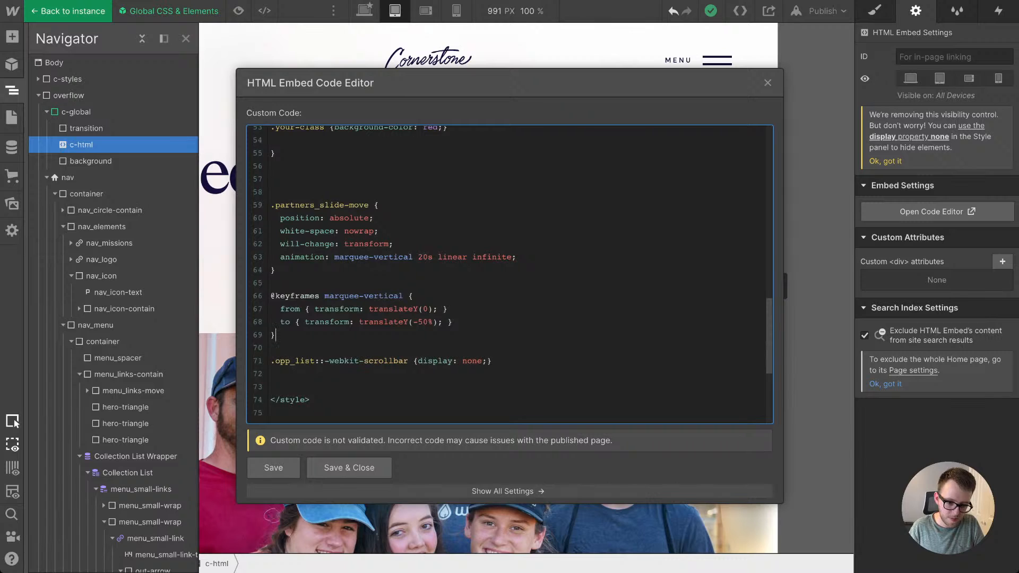
pyautogui.moveTo(275, 335); pyautogui.dragTo(271, 206)
pyautogui.hotkey('ctrl', 'c')
pyautogui.press('BackSpace')
pyautogui.press('BackSpace')
pyautogui.press('BackSpace')
pyautogui.press('BackSpace')
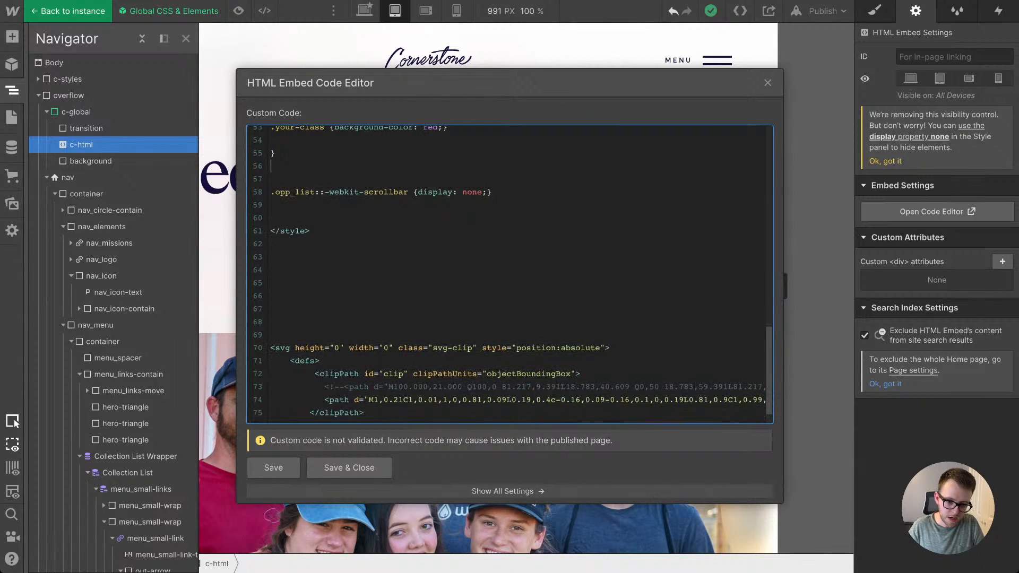
pyautogui.scroll(3, 509, 274)
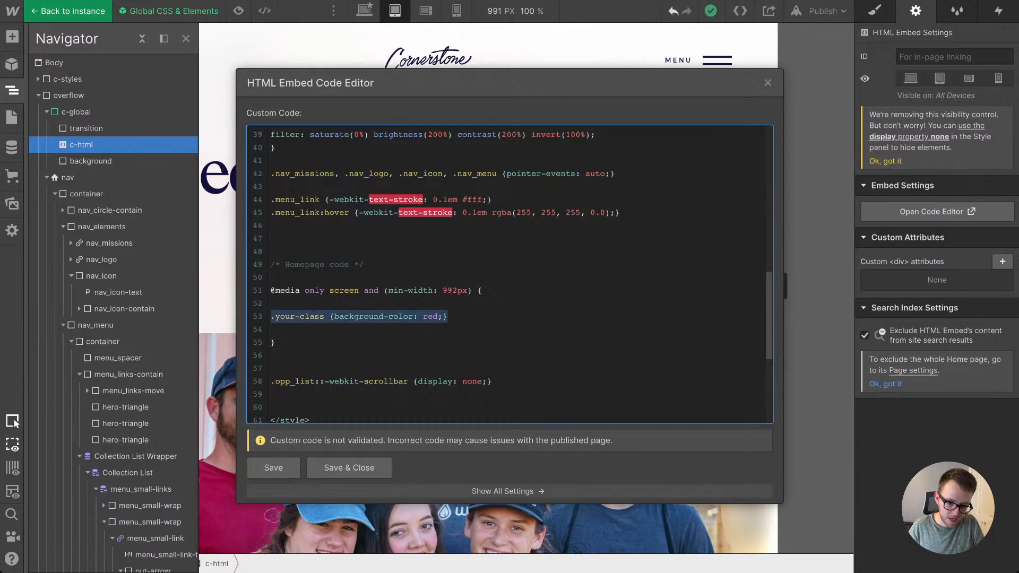
pyautogui.hotkey('ctrl', 'v')
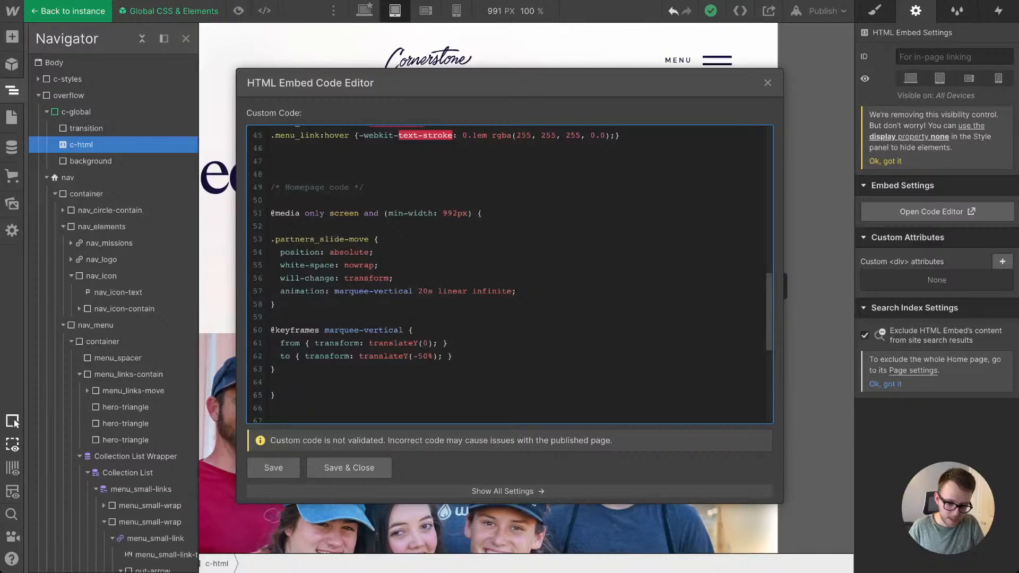
pyautogui.click(349, 468)
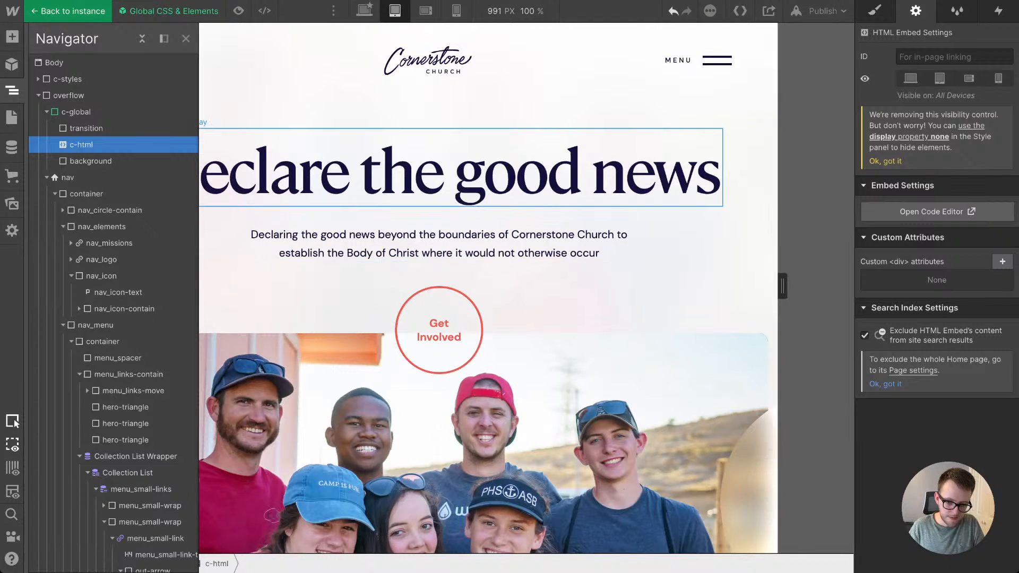
pyautogui.doubleClick(414, 172)
# Step: Examine the Partnerships section's sliding text at the tablet breakpoint and on desktop with a 992 px canvas width
pyautogui.scroll(-2, 414, 172)
pyautogui.scroll(-15, 414, 172)
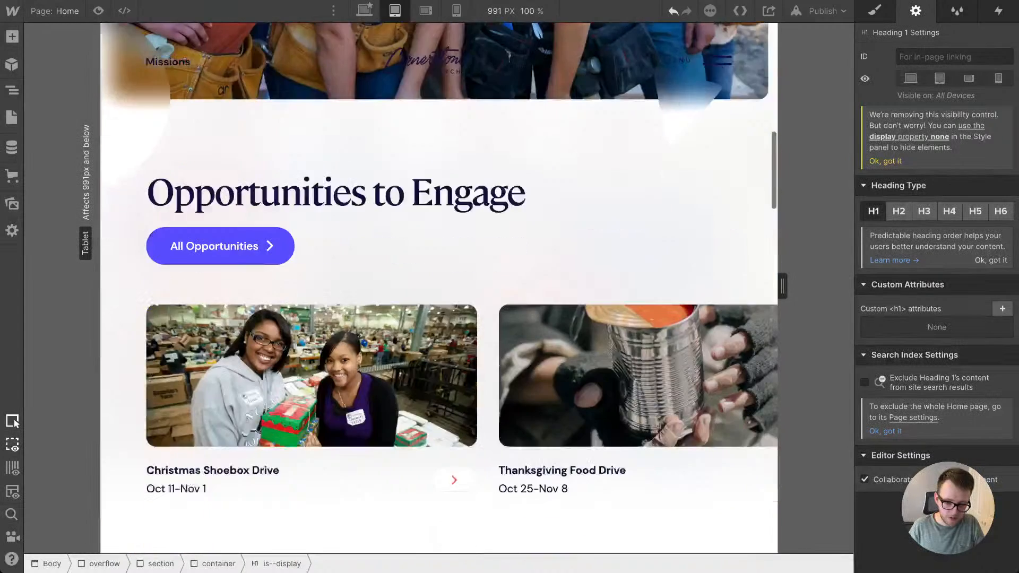
pyautogui.scroll(-5, 413, 172)
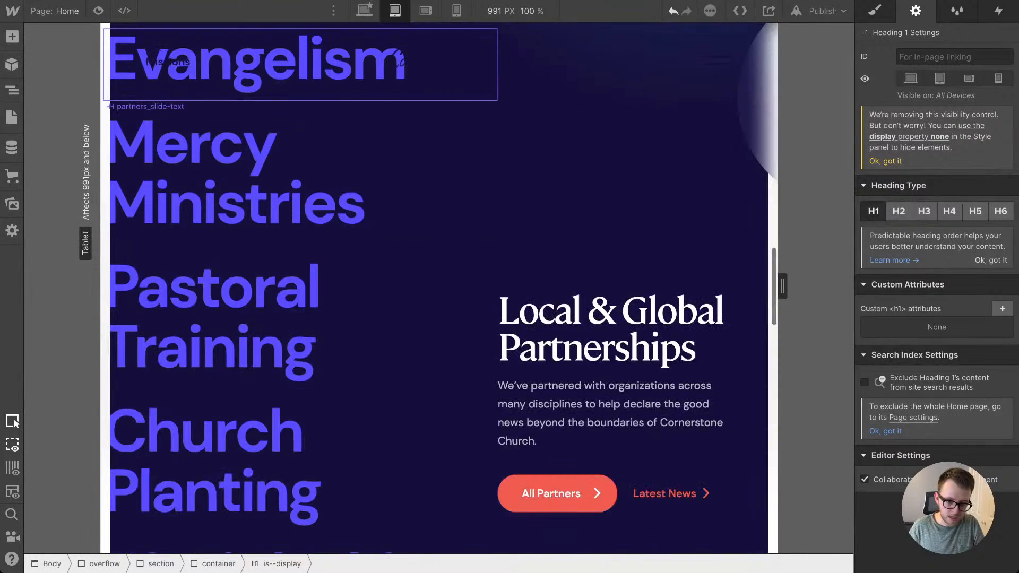
pyautogui.click(364, 11)
pyautogui.scroll(3, 583, 318)
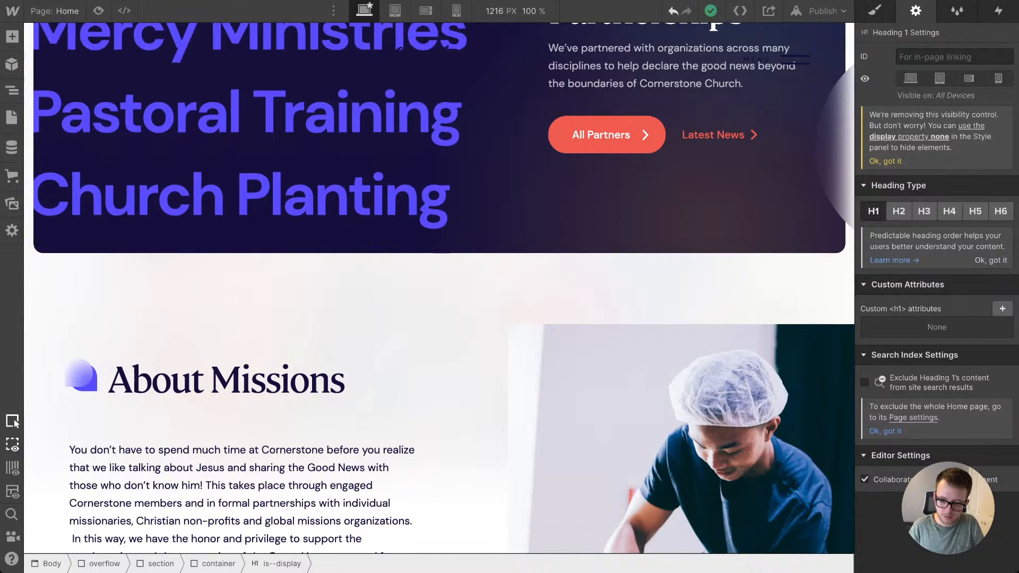
pyautogui.moveTo(854, 286); pyautogui.dragTo(782, 286)
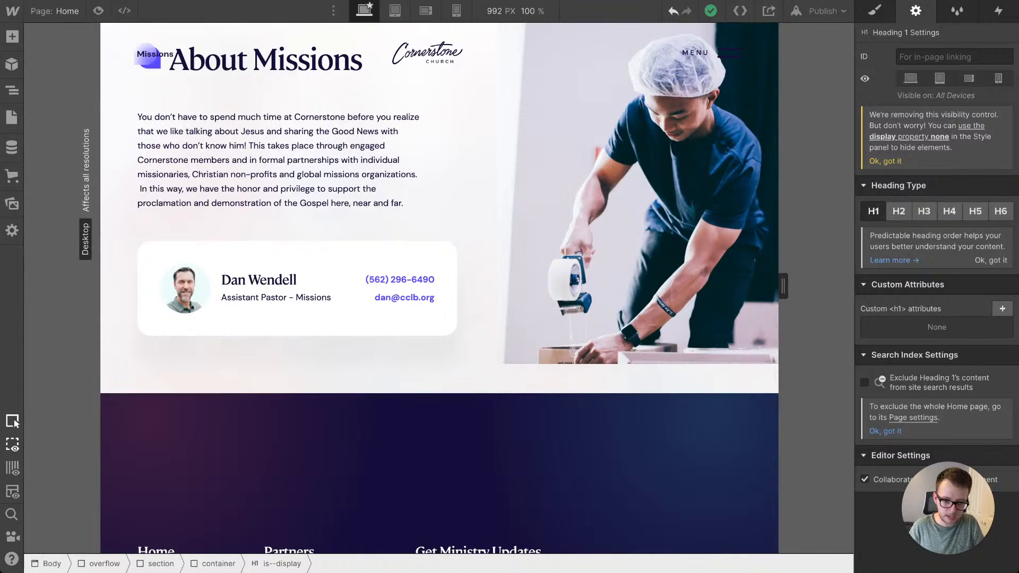
pyautogui.scroll(9, 531, 289)
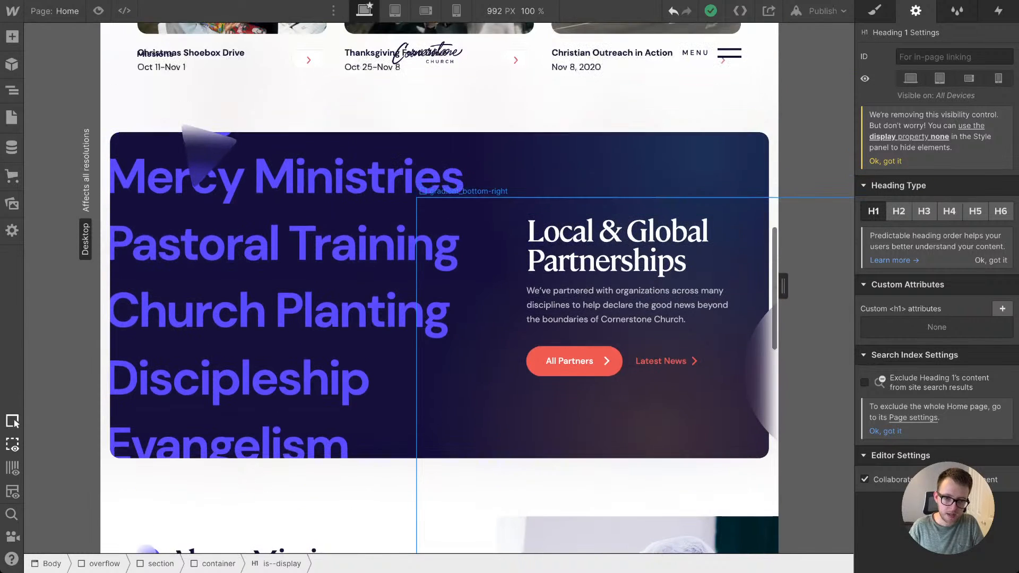
pyautogui.click(395, 11)
pyautogui.scroll(-7, 502, 318)
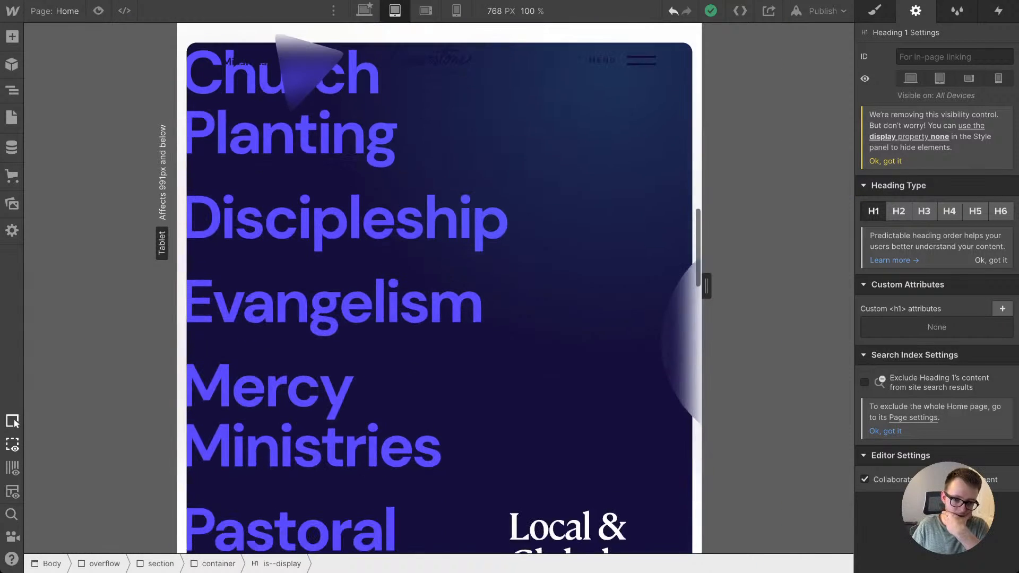
pyautogui.scroll(-4, 541, 329)
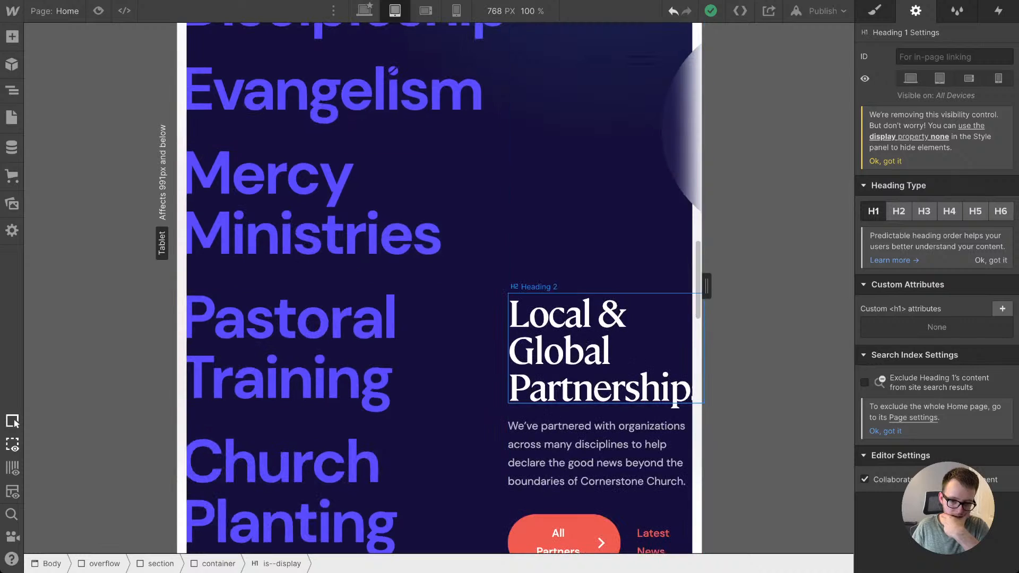
# Step: Set the flex direction of the partners div to vertical at the tablet breakpoint
pyautogui.click(576, 249)
pyautogui.scroll(2, 576, 249)
pyautogui.scroll(2, 444, 288)
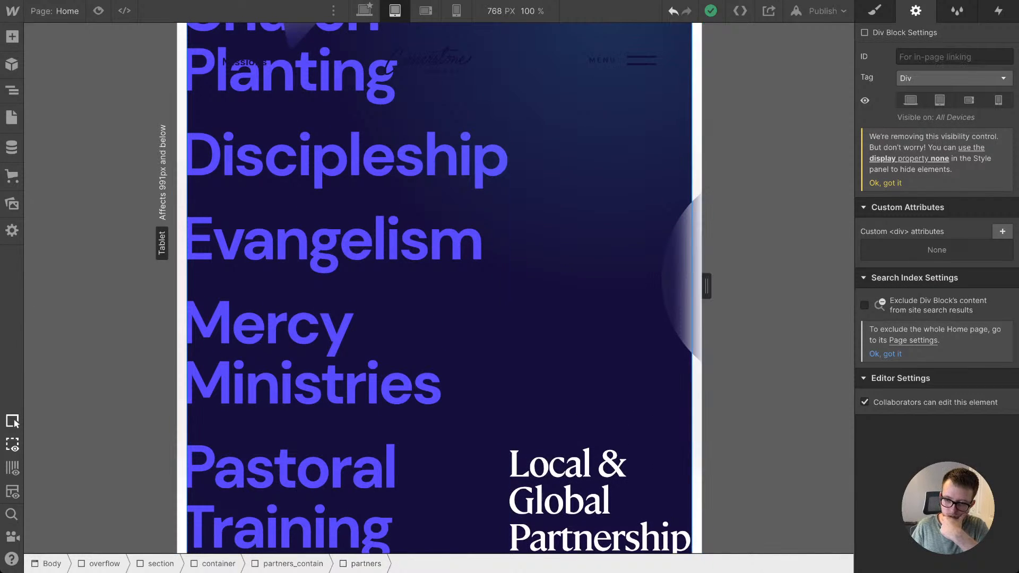
pyautogui.press('s')
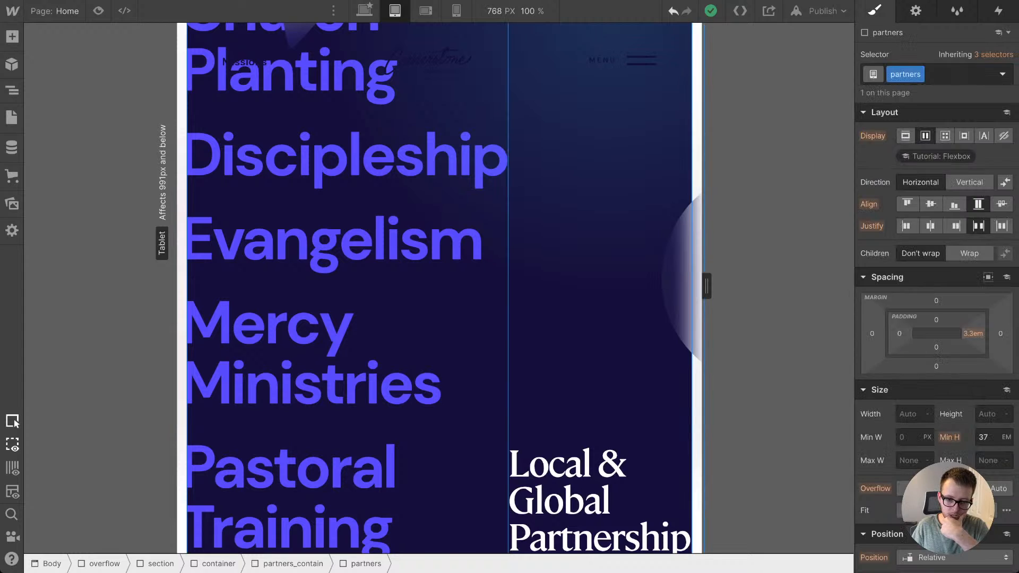
pyautogui.hotkey('shift', '1')
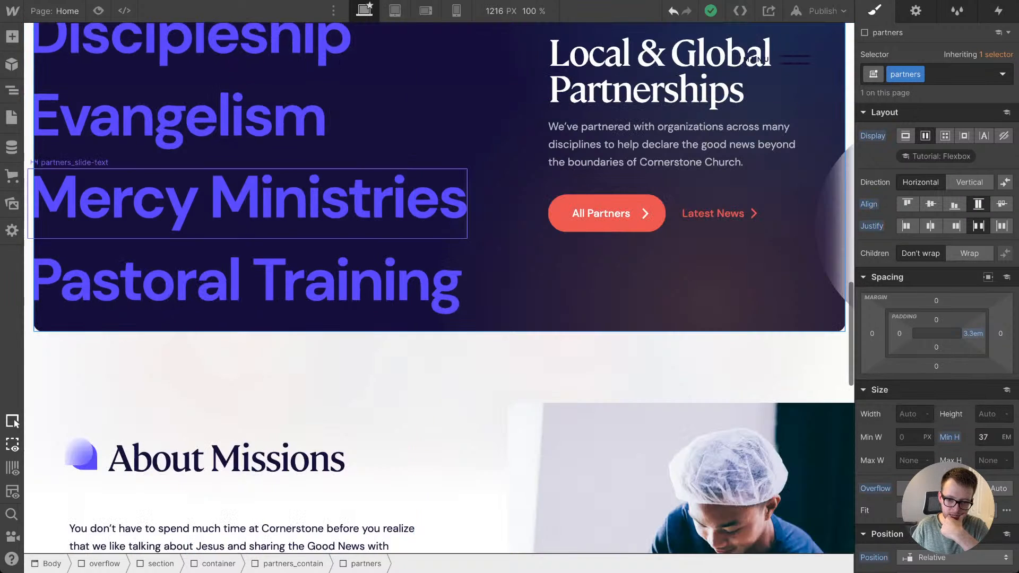
pyautogui.scroll(1, 658, 196)
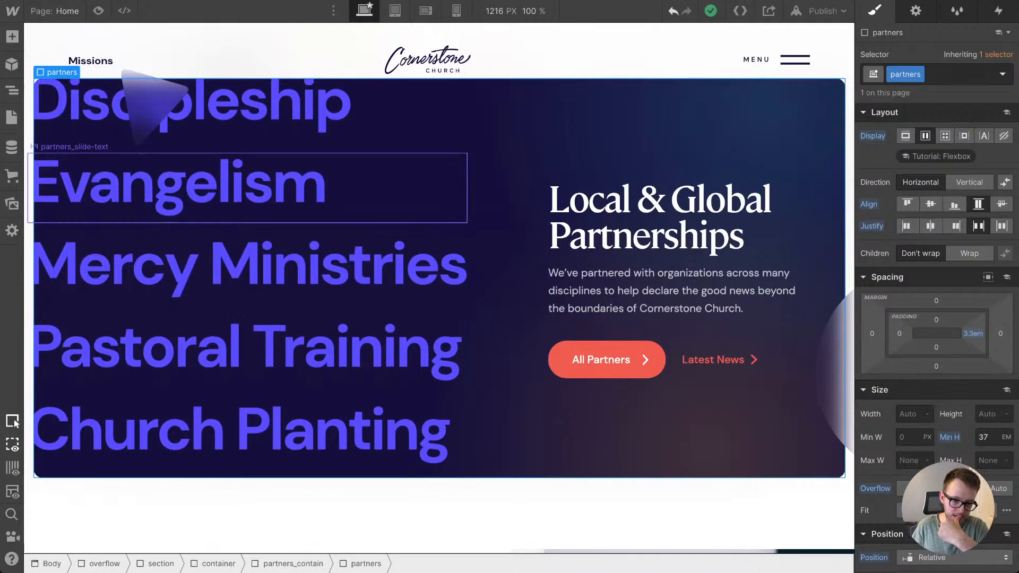
pyautogui.hotkey('shift', '2')
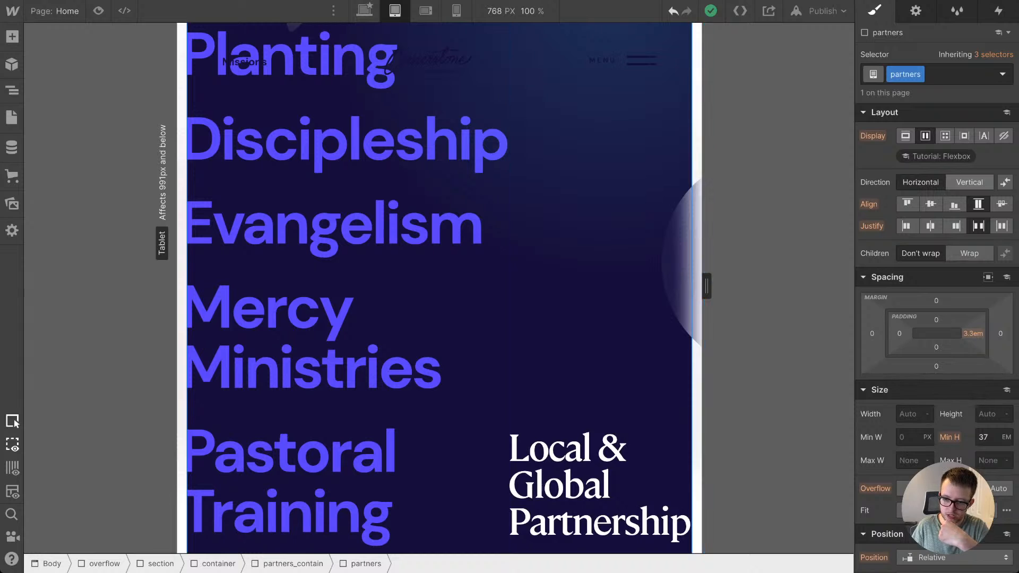
pyautogui.click(969, 182)
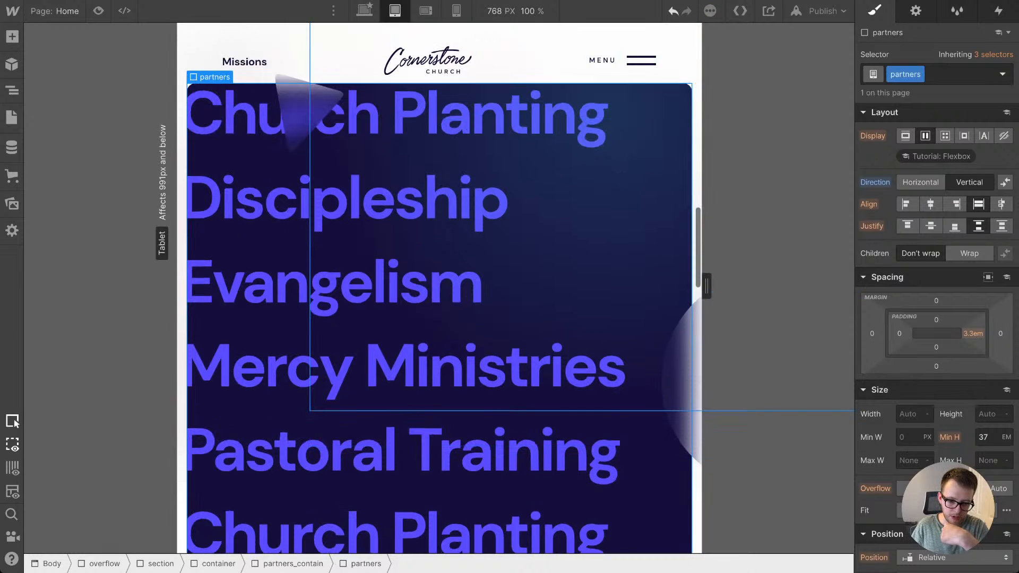
pyautogui.scroll(-10, 440, 286)
pyautogui.scroll(2, 439, 287)
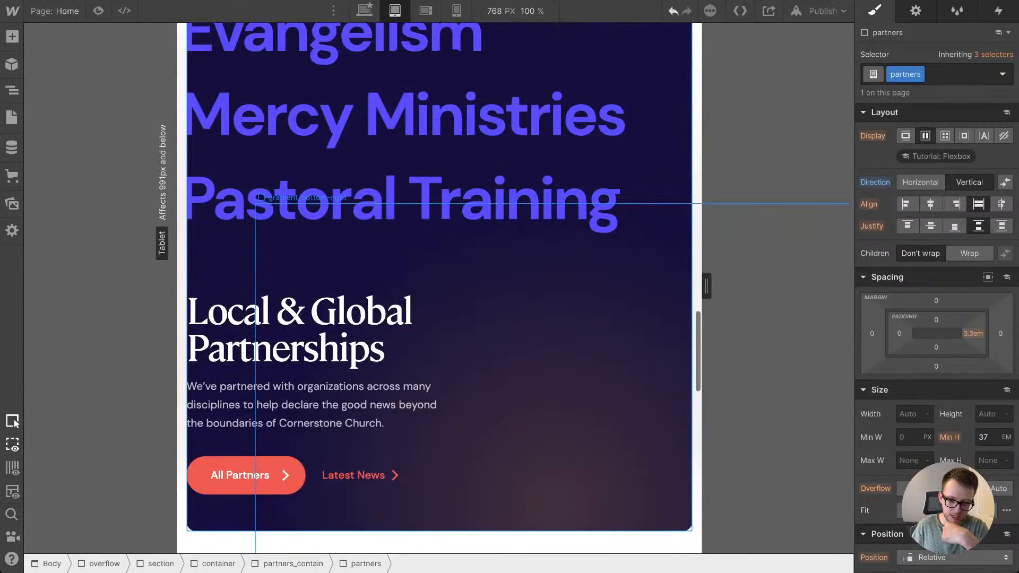
pyautogui.scroll(4, 439, 286)
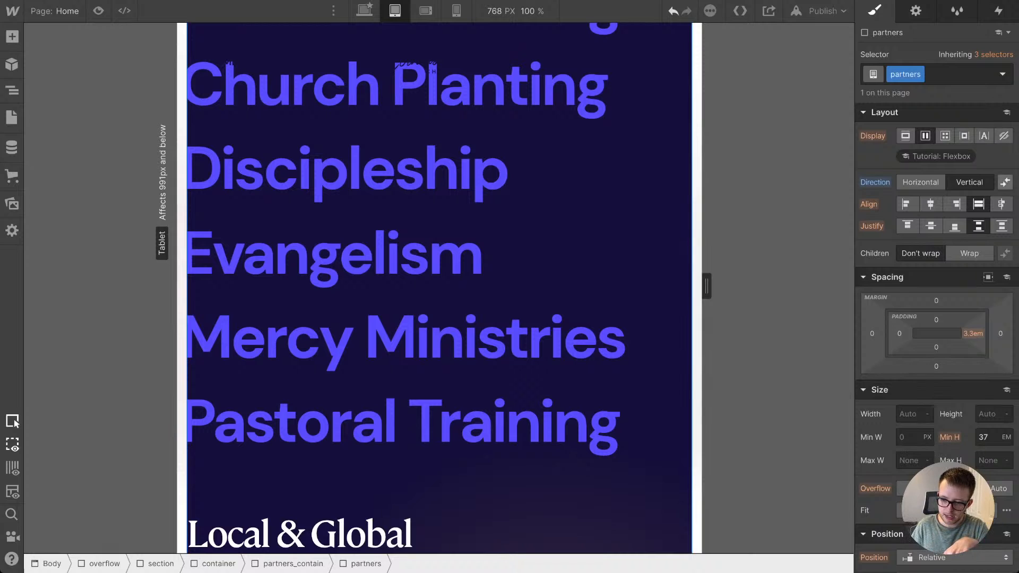
# Step: Reverse the partners div's flex order so the Local & Global Partnerships content sits above the sliding text
pyautogui.click(1005, 182)
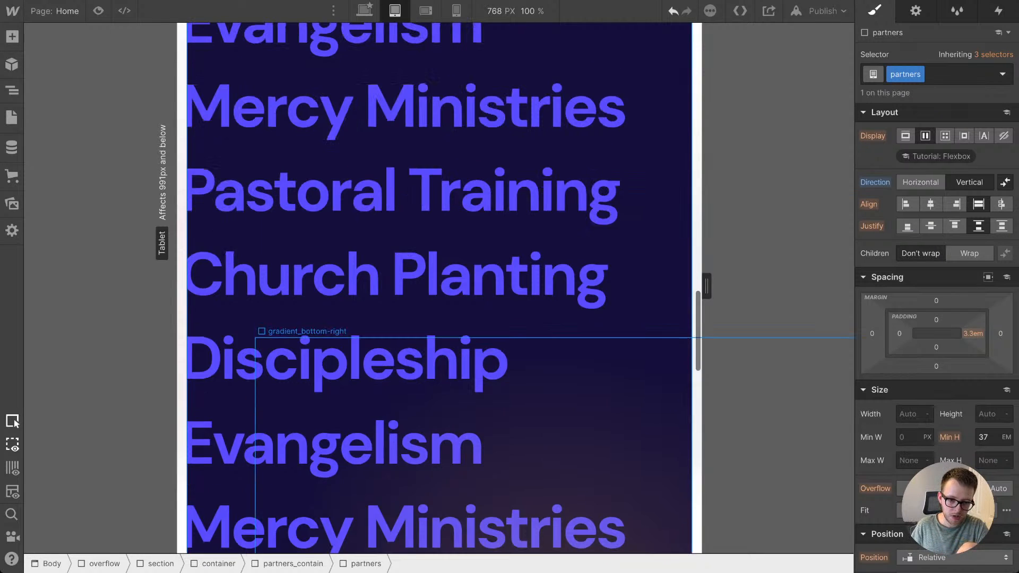
pyautogui.scroll(4, 440, 286)
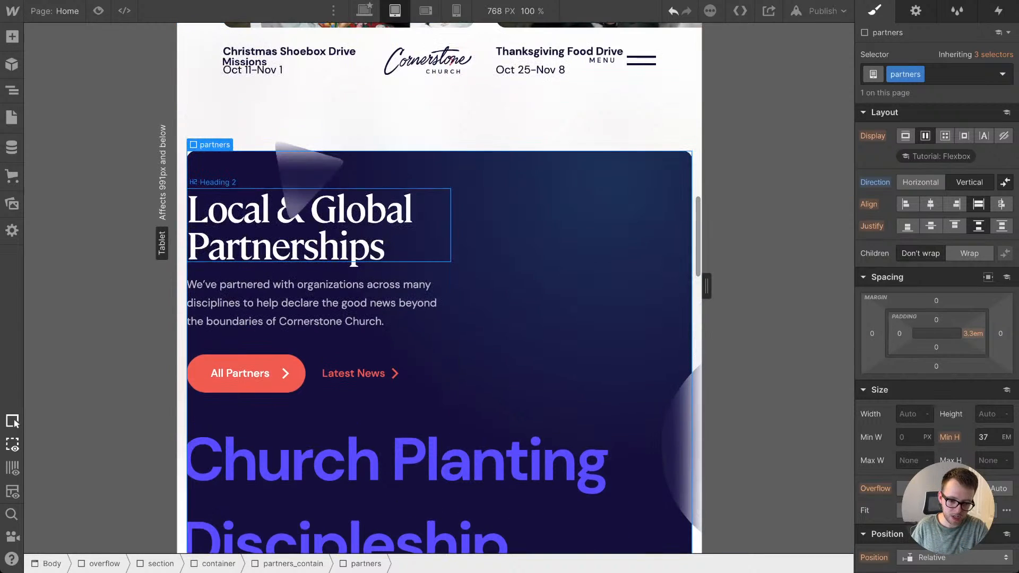
pyautogui.scroll(-7, 439, 287)
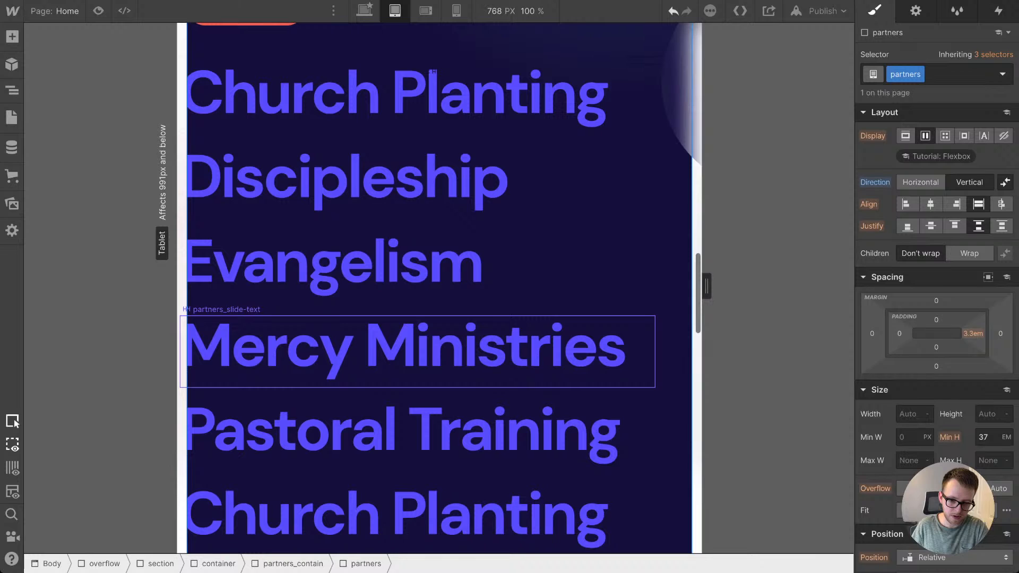
# Step: Set the font size of the partners_slide-text headings to 5 vw at the tablet breakpoint
pyautogui.click(418, 351)
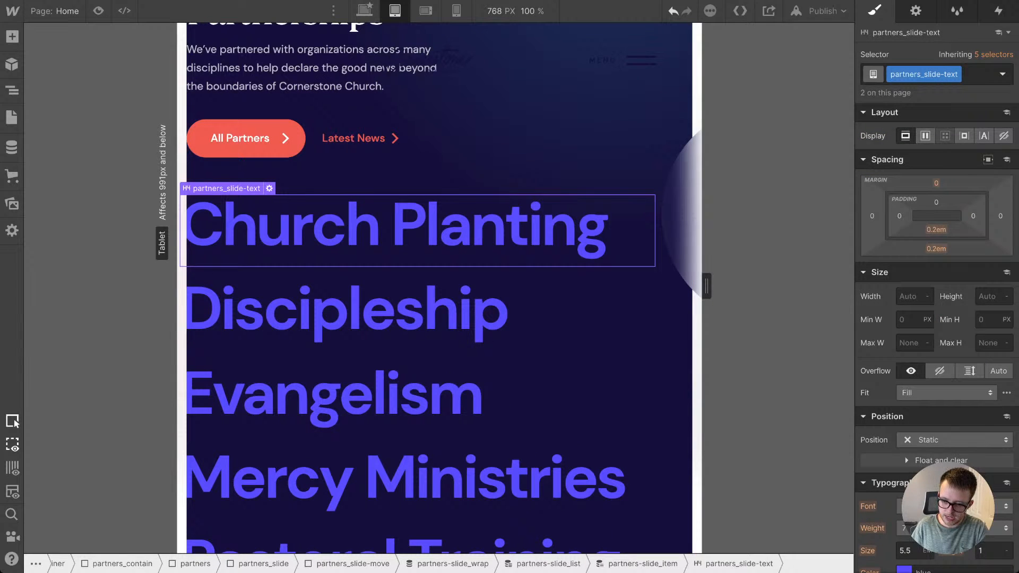
pyautogui.scroll(-1, 936, 297)
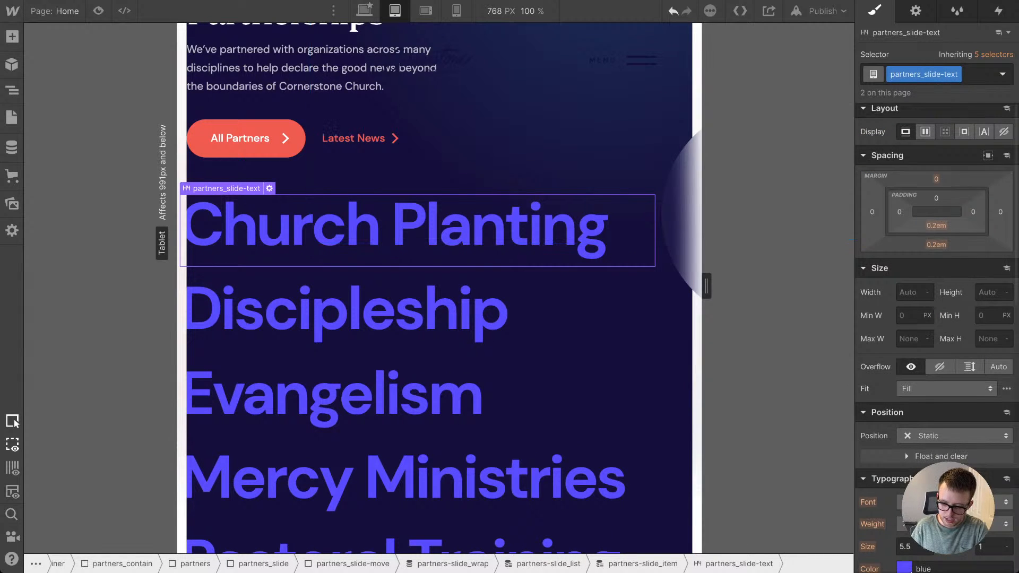
pyautogui.scroll(-3, 937, 298)
pyautogui.click(905, 392)
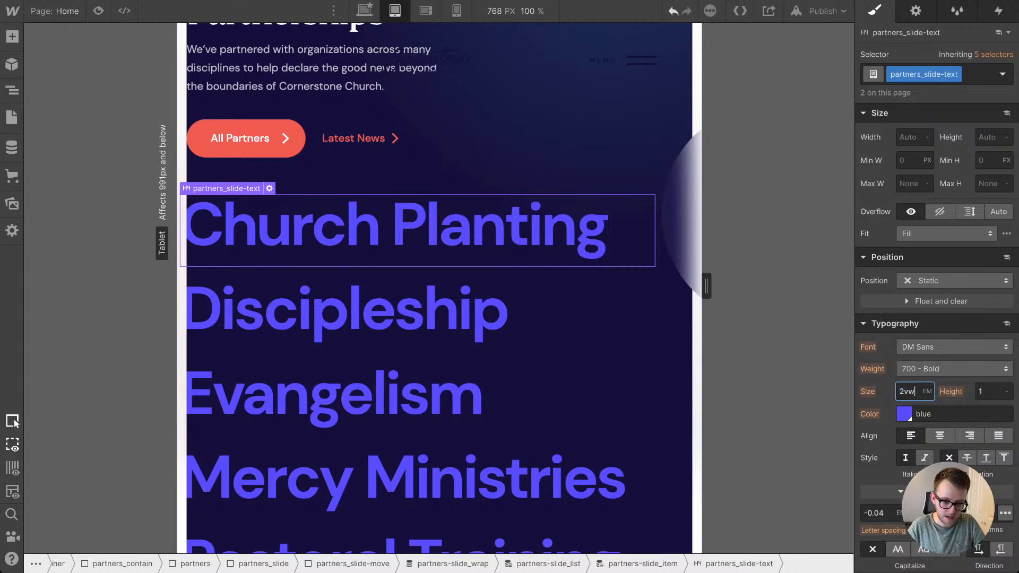
pyautogui.press('Return')
pyautogui.press('Up')
pyautogui.press('Up')
pyautogui.press('Up')
pyautogui.press('Up')
pyautogui.press('Up')
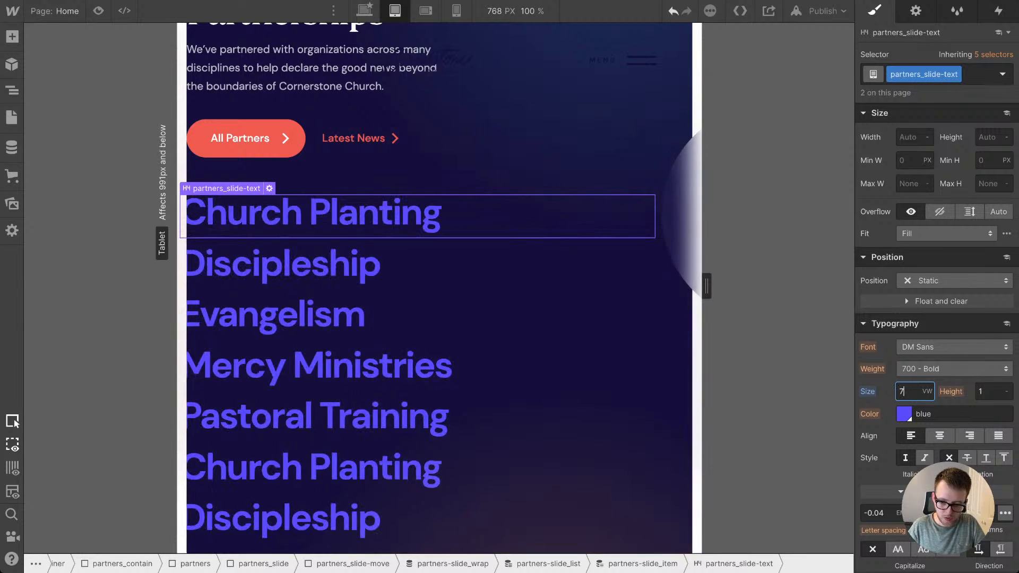
pyautogui.press('Down')
pyautogui.press('Down')
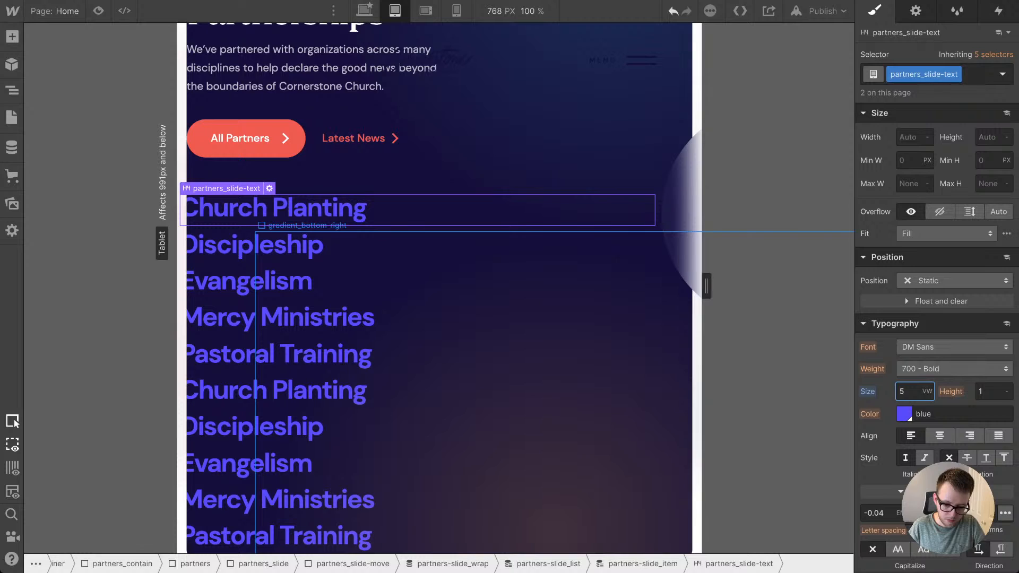
# Step: Switch to the read-only marquee example project and examine how its horizontal tracks, marquee-text elements and vertical logo columns are structured
pyautogui.click(639, 564)
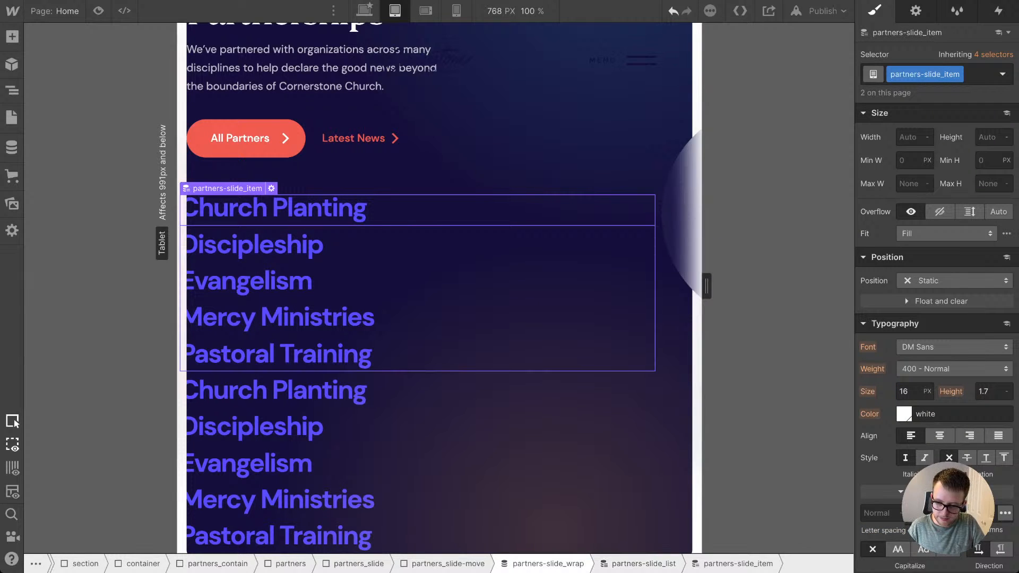
pyautogui.click(548, 563)
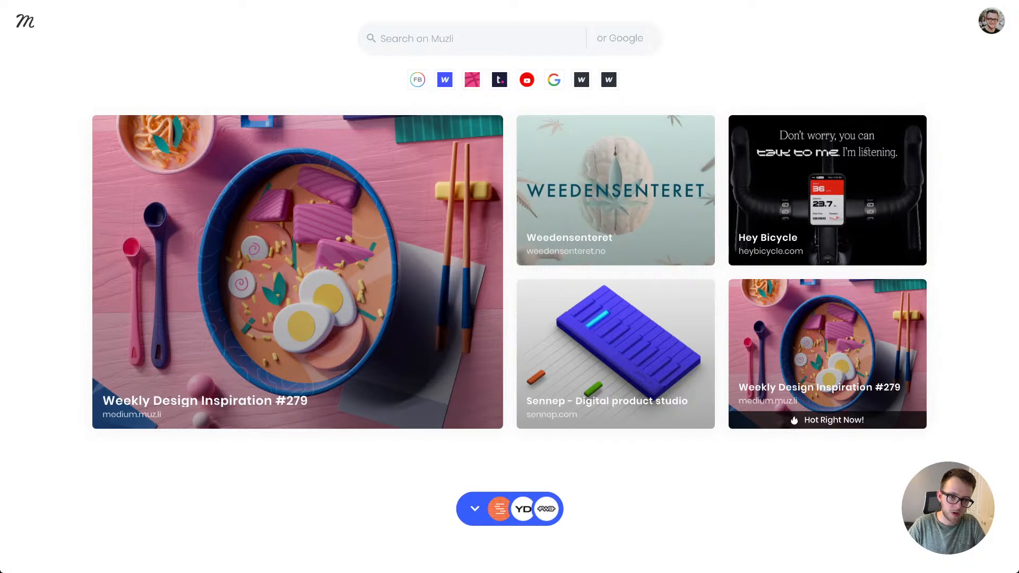
pyautogui.moveTo(615, 190)
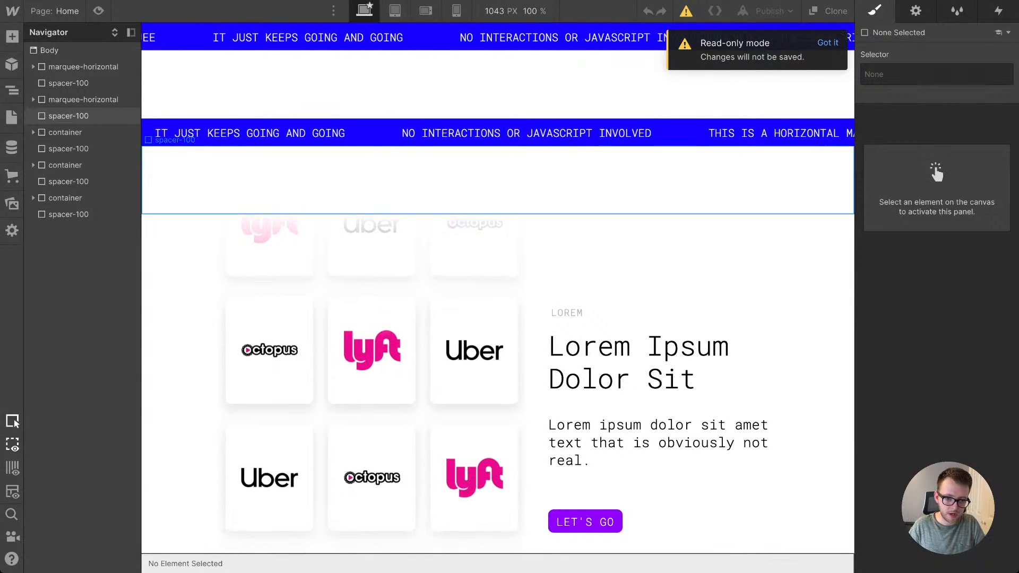
pyautogui.click(409, 172)
pyautogui.click(408, 133)
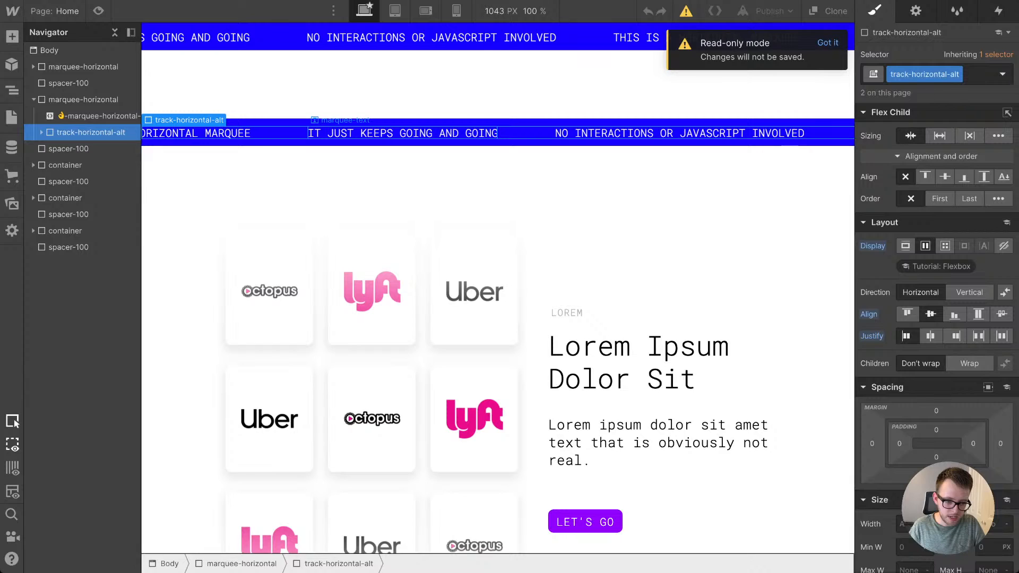
pyautogui.click(408, 38)
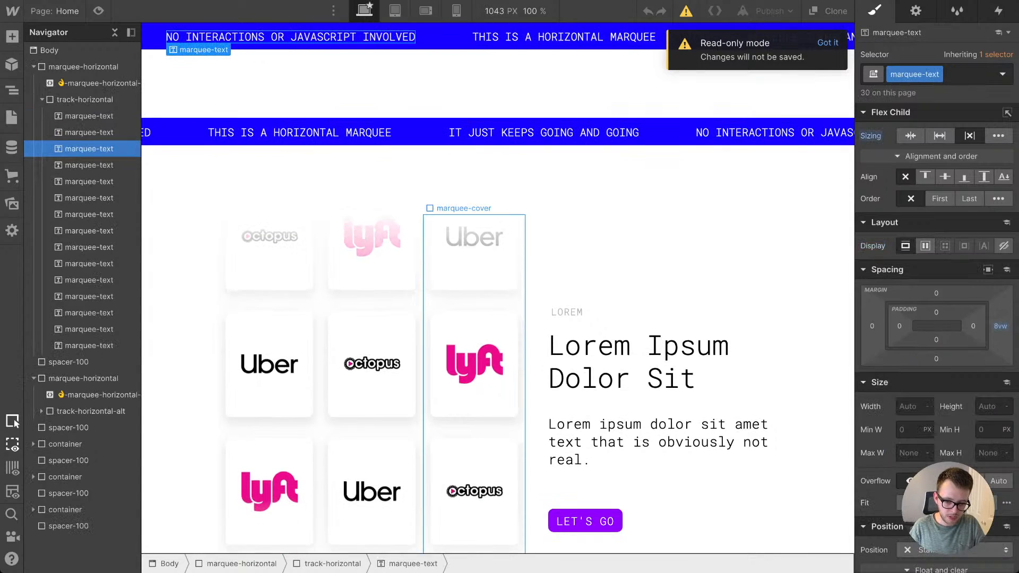
pyautogui.scroll(-3, 427, 266)
pyautogui.click(406, 266)
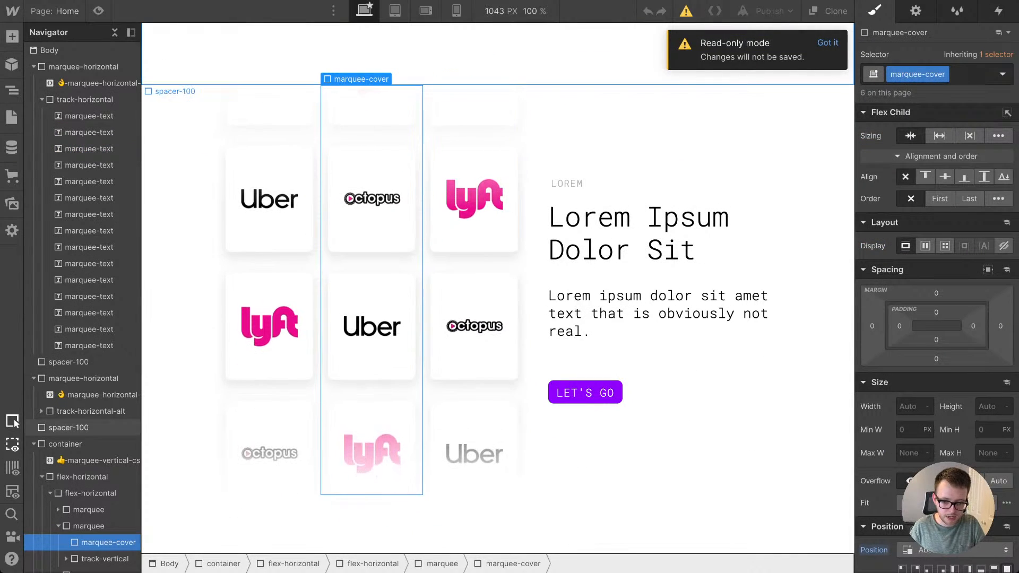
pyautogui.scroll(3, 499, 266)
pyautogui.click(360, 37)
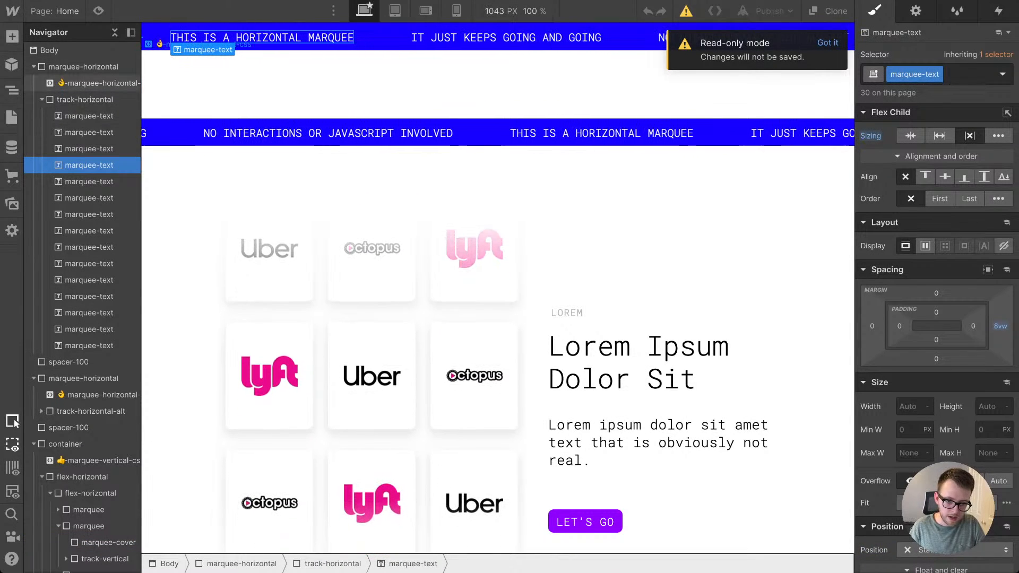
# Step: Copy the .track-horizontal rule and marquee-horizontal keyframes from the first horizontal marquee's CSS embed
pyautogui.click(99, 83)
pyautogui.click(915, 10)
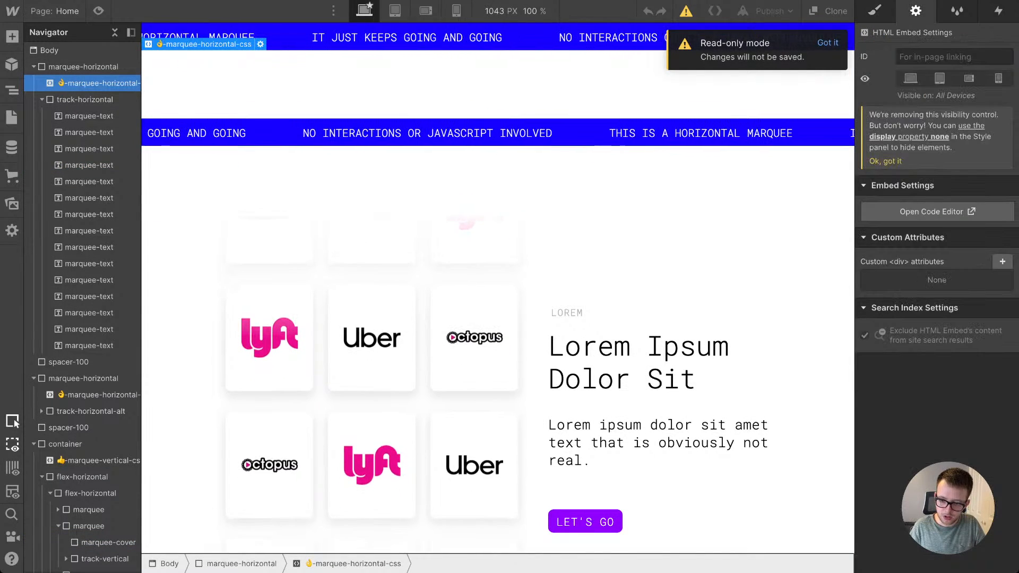
pyautogui.click(937, 212)
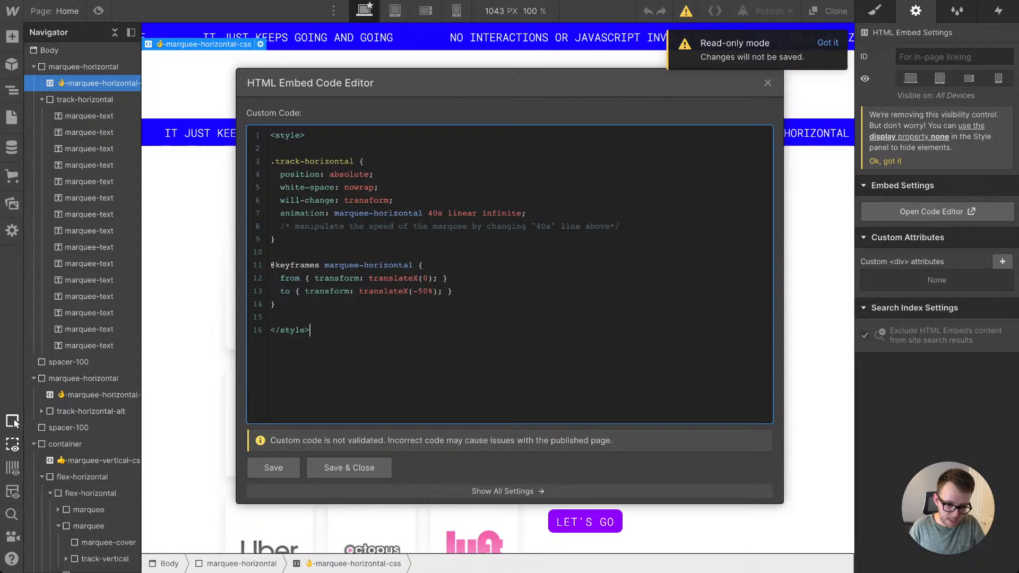
pyautogui.moveTo(271, 161); pyautogui.dragTo(276, 304)
pyautogui.click(349, 468)
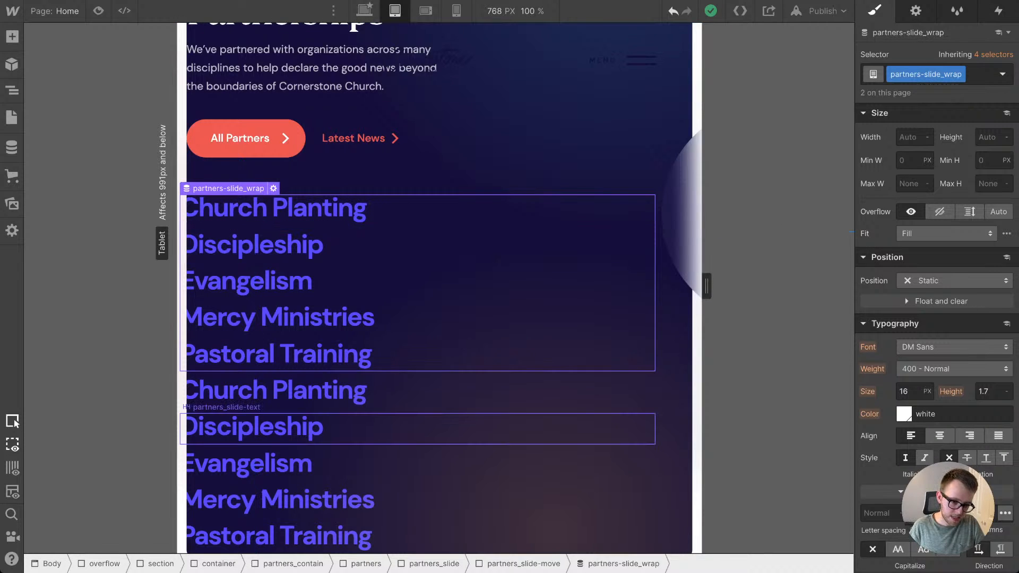
# Step: Back in the homepage project, set partners-slide_list to a horizontal flex layout with centred alignment and start justification at the tablet breakpoint
pyautogui.click(297, 427)
pyautogui.click(286, 282)
pyautogui.click(281, 319)
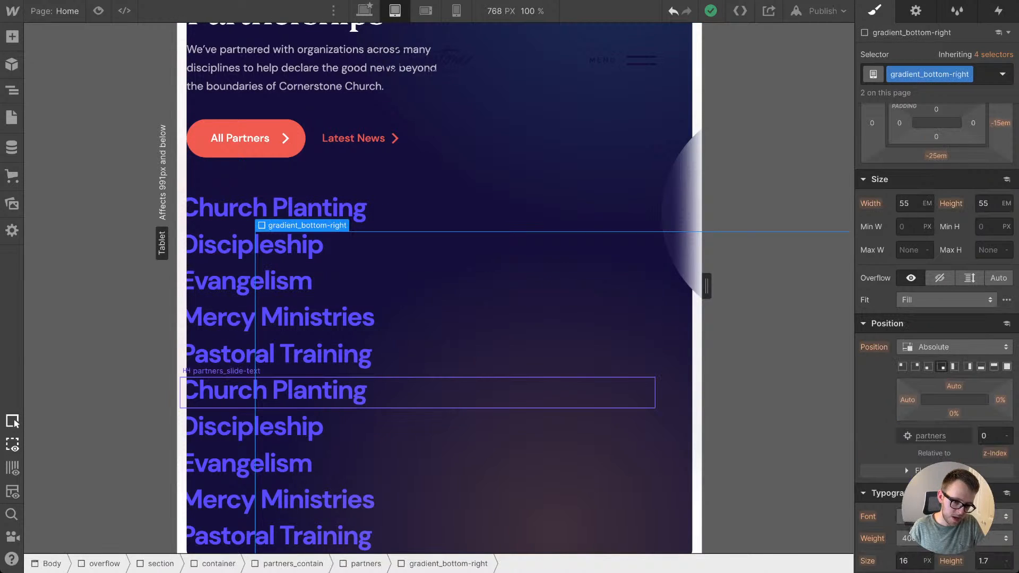
pyautogui.click(234, 391)
pyautogui.click(234, 246)
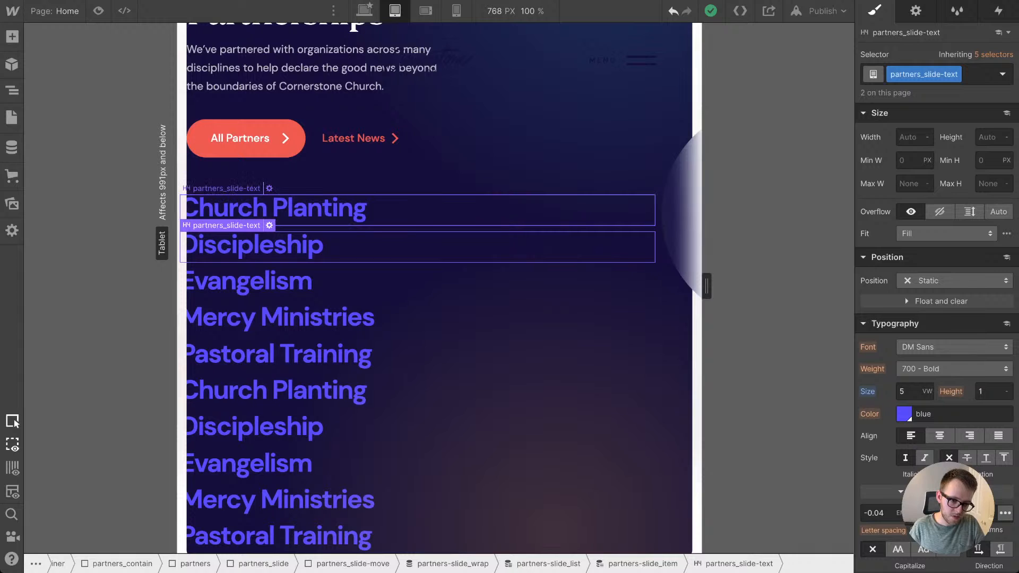
pyautogui.click(276, 208)
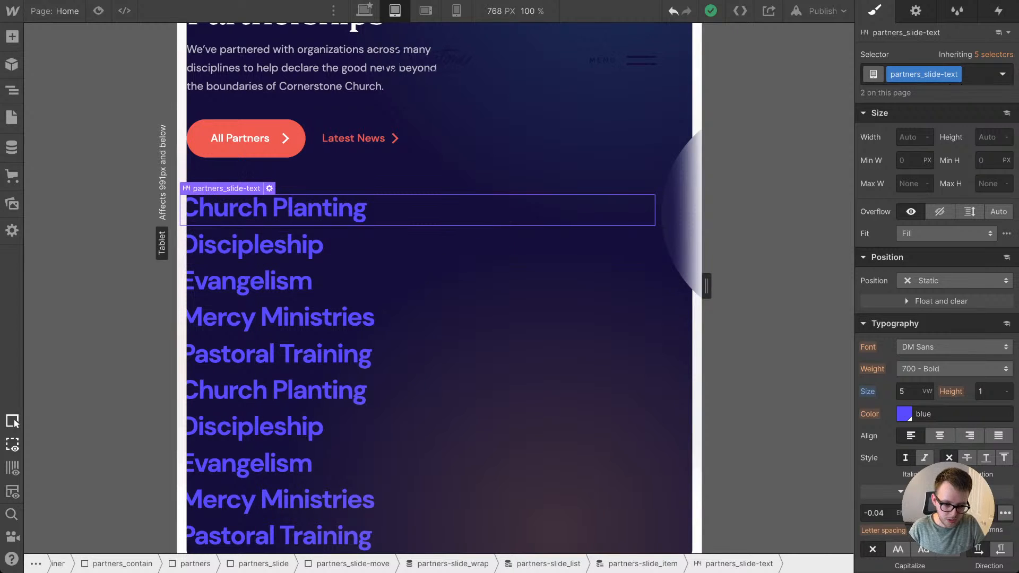
pyautogui.press('Up')
pyautogui.press('Up')
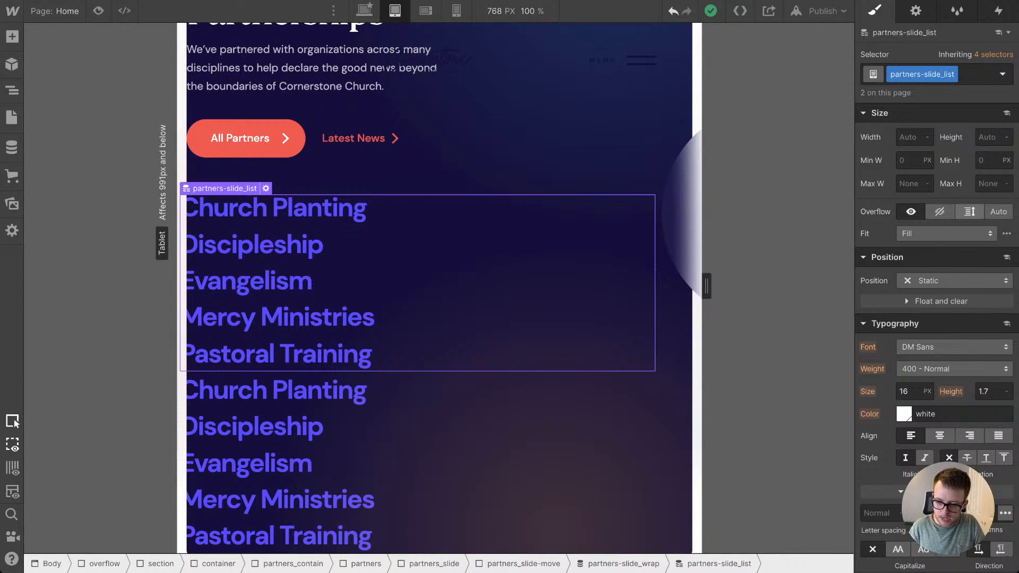
pyautogui.scroll(3, 969, 213)
pyautogui.click(925, 135)
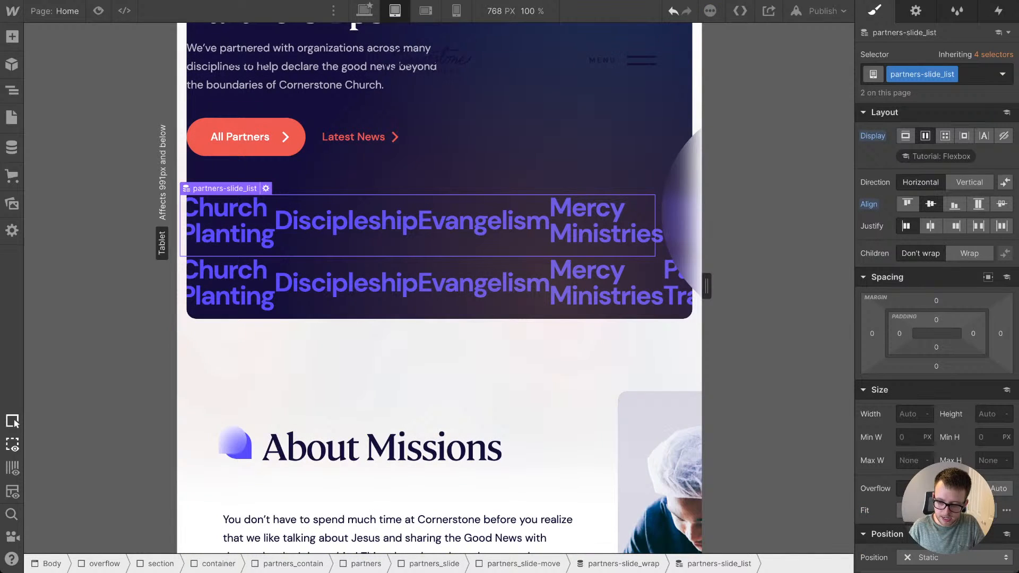
pyautogui.click(906, 226)
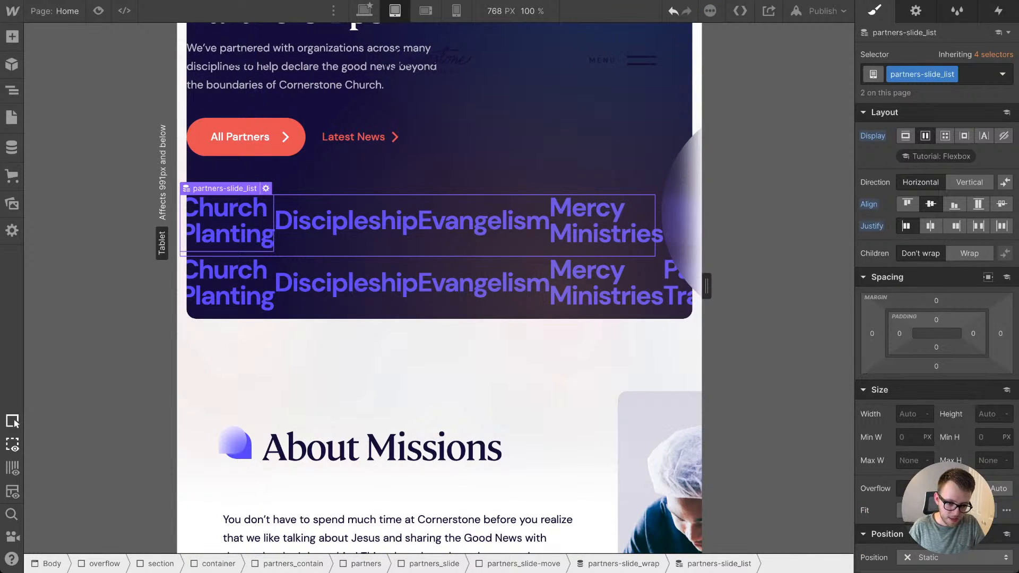
# Step: Set the text breaking of the partners_slide-text headings to No Wrap
pyautogui.click(230, 222)
pyautogui.scroll(-5, 939, 371)
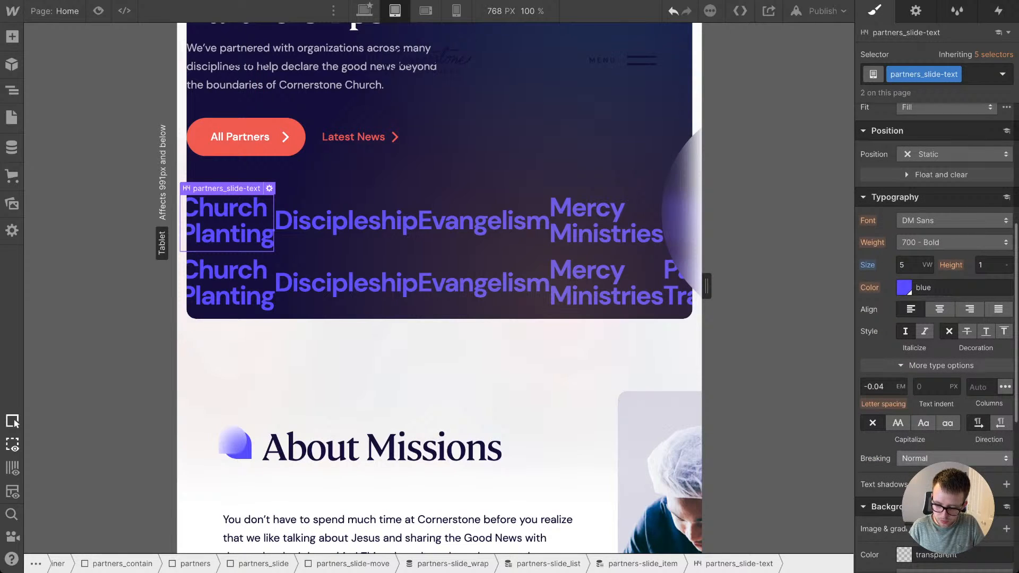
pyautogui.click(954, 459)
pyautogui.click(928, 475)
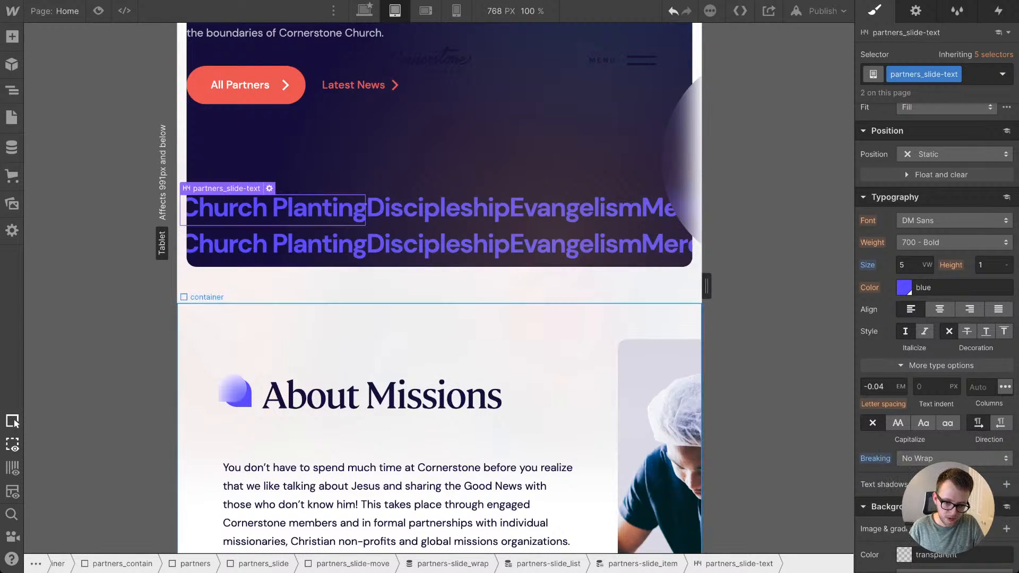
# Step: Set partners_slide-move to a horizontal flex layout with centred alignment and start justification so both partner lists share one row
pyautogui.click(319, 265)
pyautogui.click(313, 246)
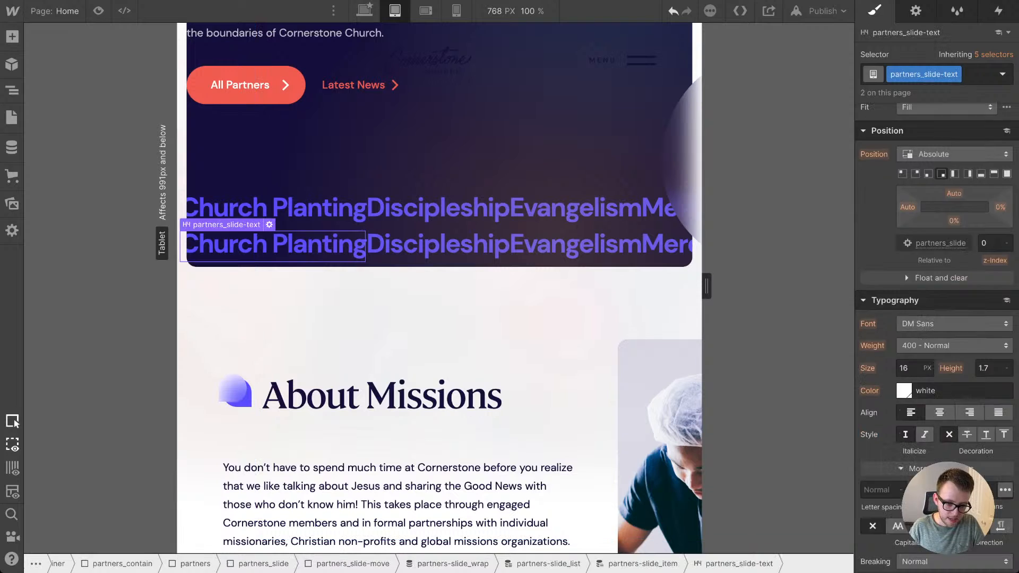
pyautogui.press('Up')
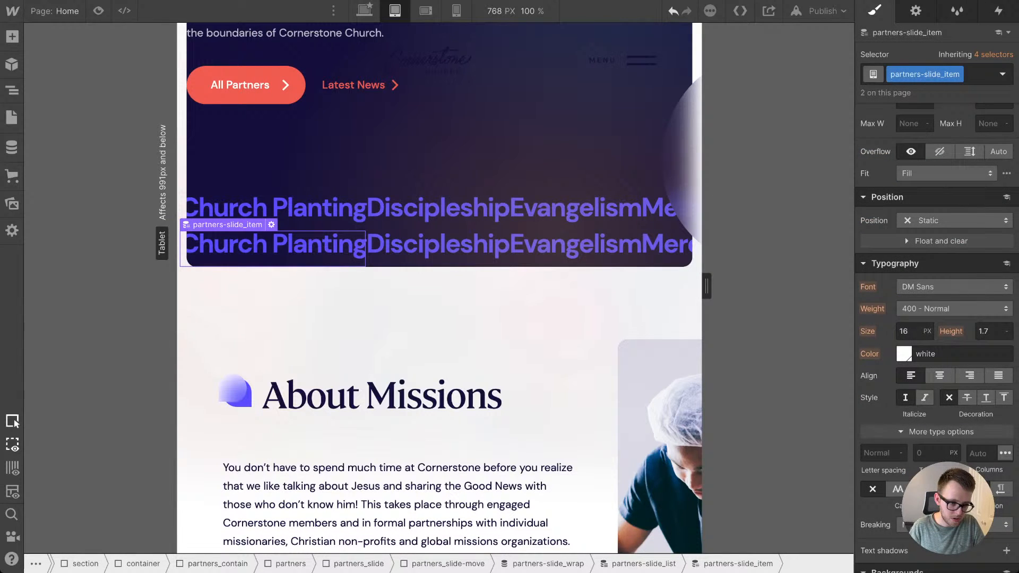
pyautogui.press('z')
pyautogui.click(95, 298)
pyautogui.click(96, 216)
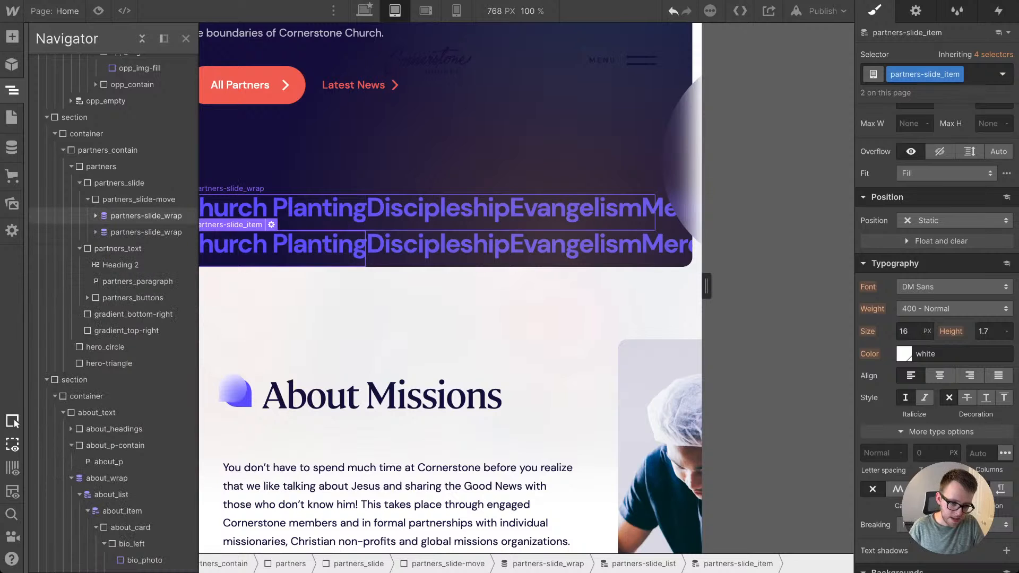
pyautogui.click(138, 200)
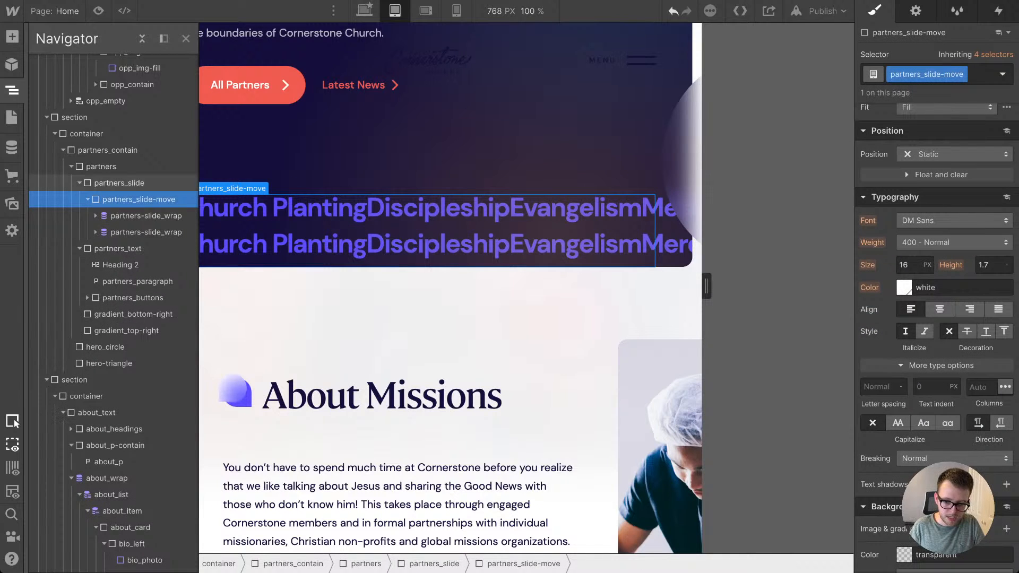
pyautogui.scroll(5, 937, 265)
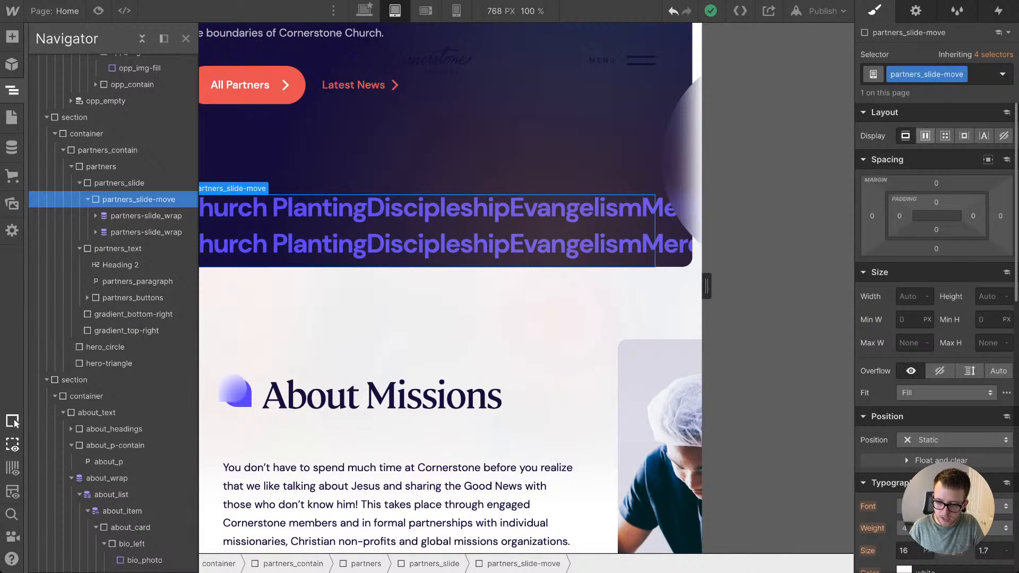
pyautogui.click(925, 136)
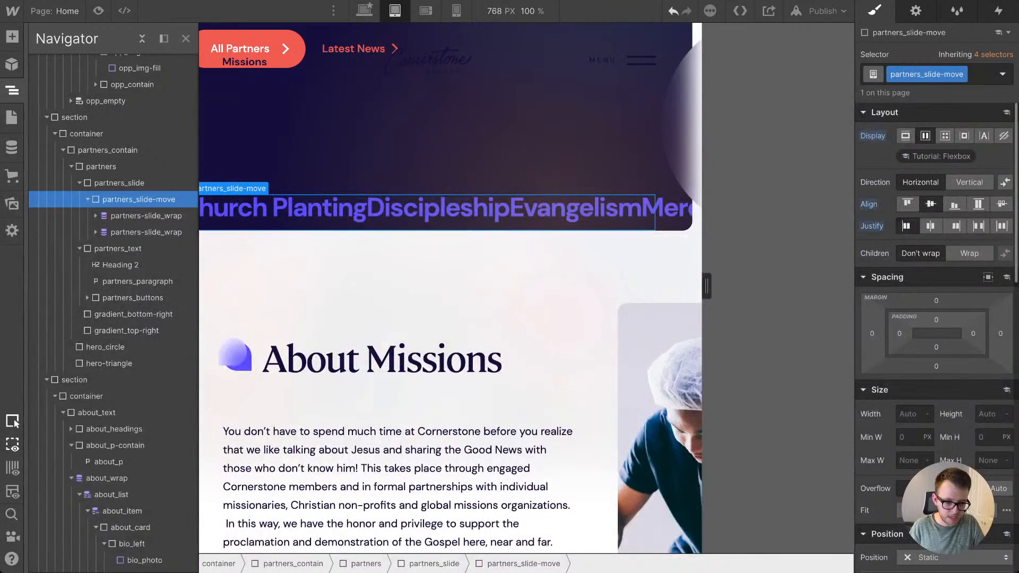
pyautogui.click(11, 91)
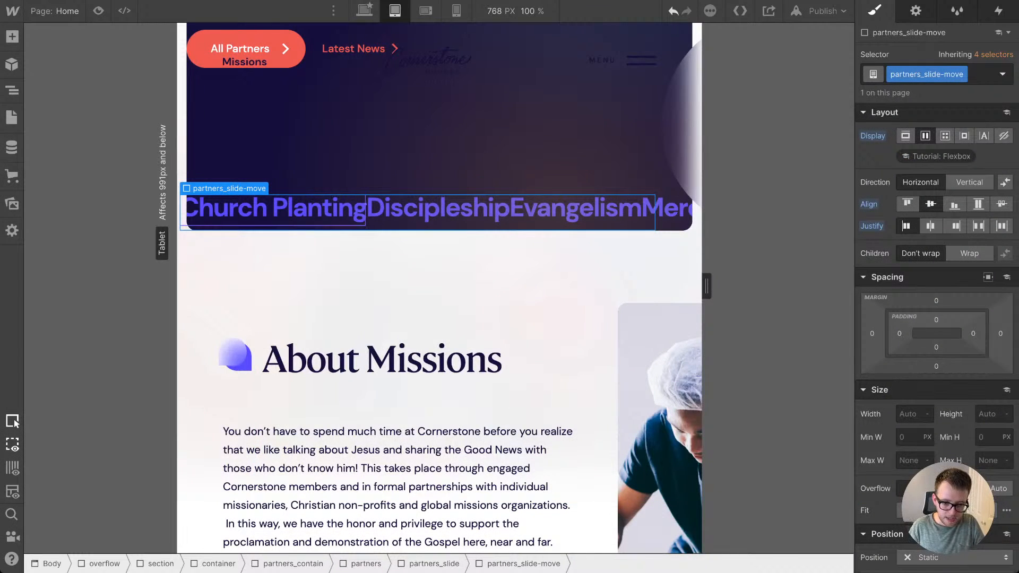
# Step: Set the right margin of the partners_slide-text headings to 3vw, after trying 2em and 2vw
pyautogui.click(283, 211)
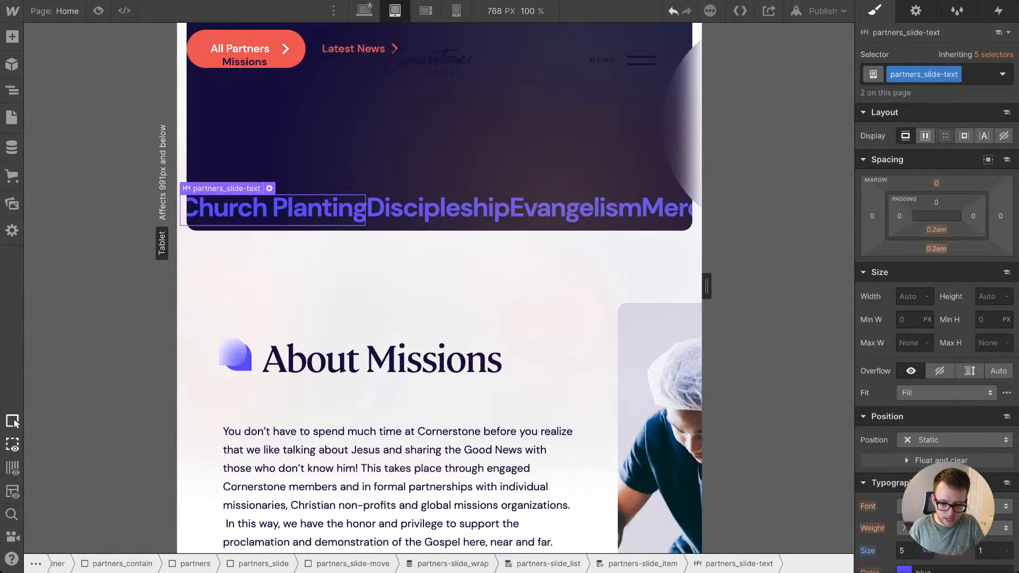
pyautogui.click(936, 249)
pyautogui.click(1000, 216)
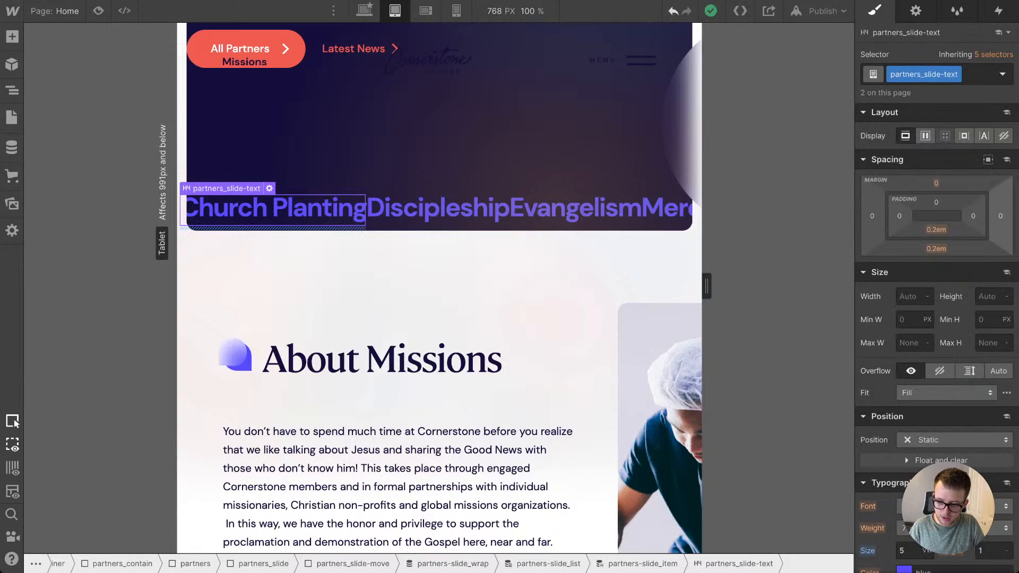
pyautogui.click(1000, 216)
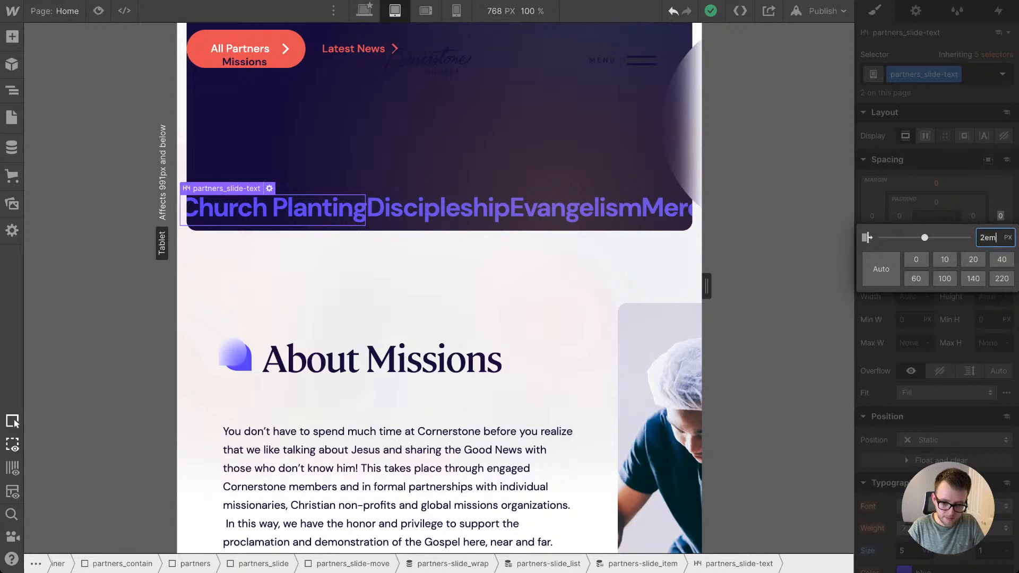
pyautogui.press('Return')
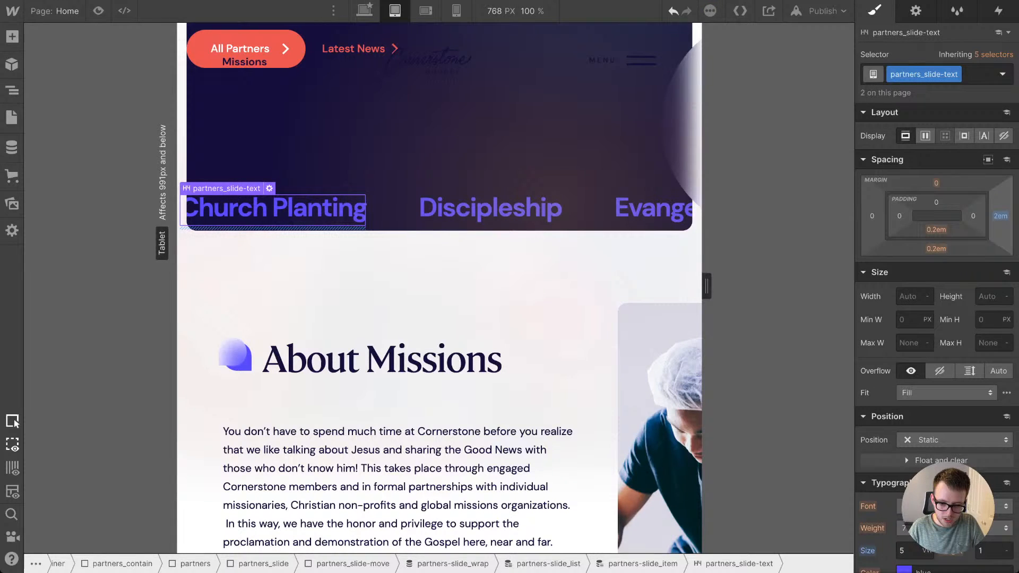
pyautogui.click(1000, 216)
pyautogui.write('2vw')
pyautogui.press('Return')
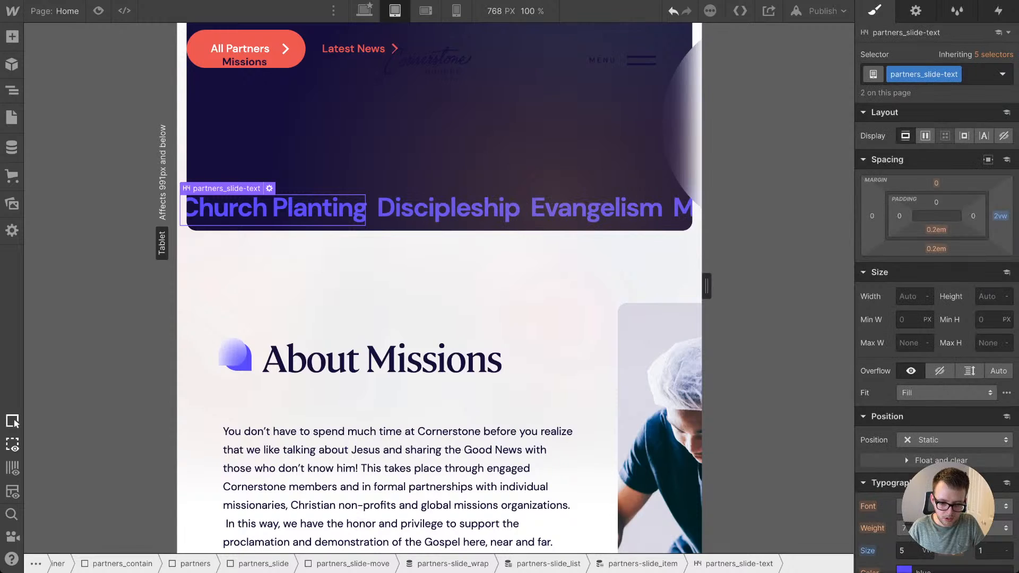
pyautogui.moveTo(1001, 216); pyautogui.dragTo(1000, 214)
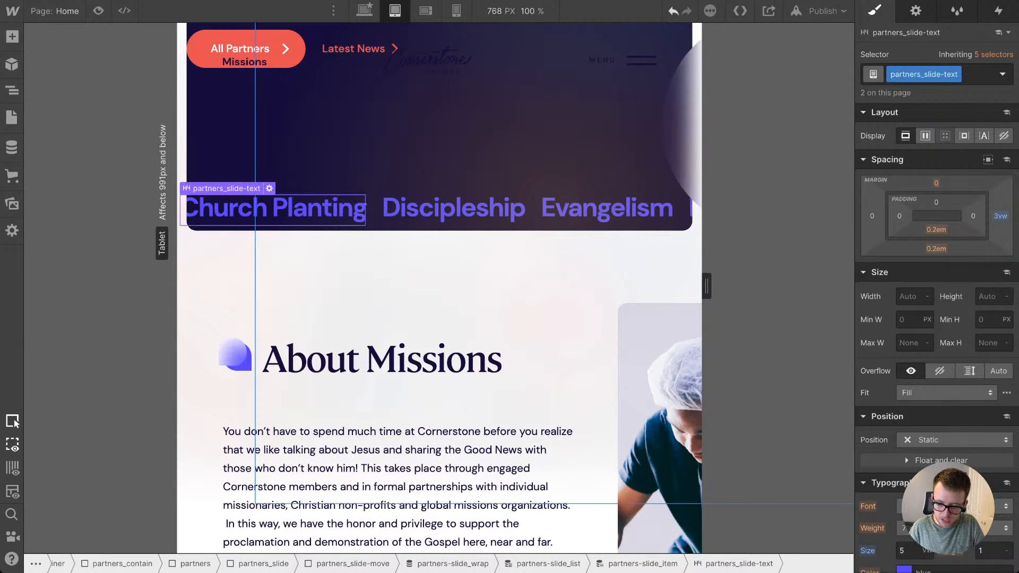
# Step: Increase the font size of the partners_slide-text headings to 8 vw
pyautogui.press('Up')
pyautogui.press('Up')
pyautogui.press('Up')
pyautogui.press('Up')
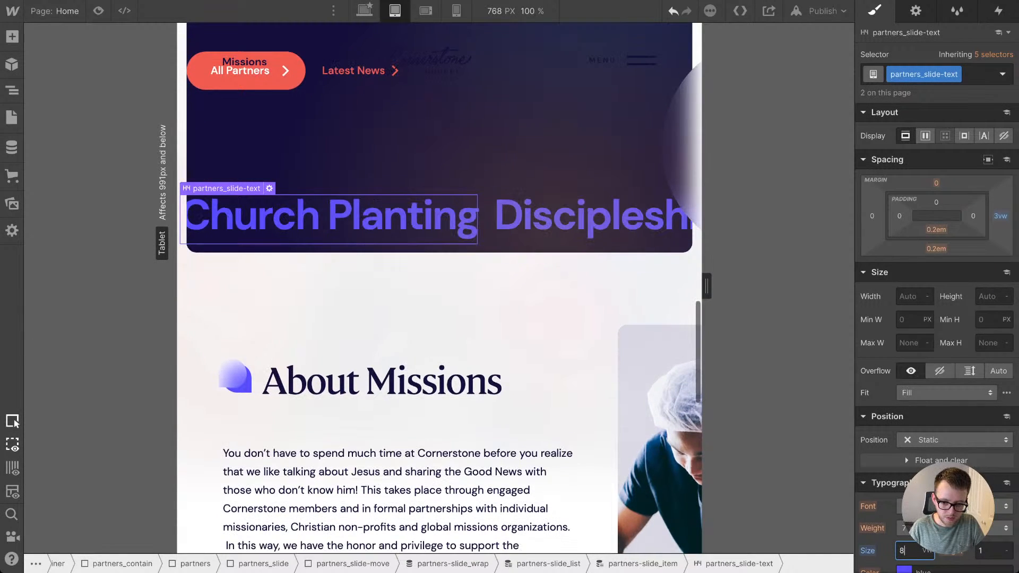
pyautogui.press('Down')
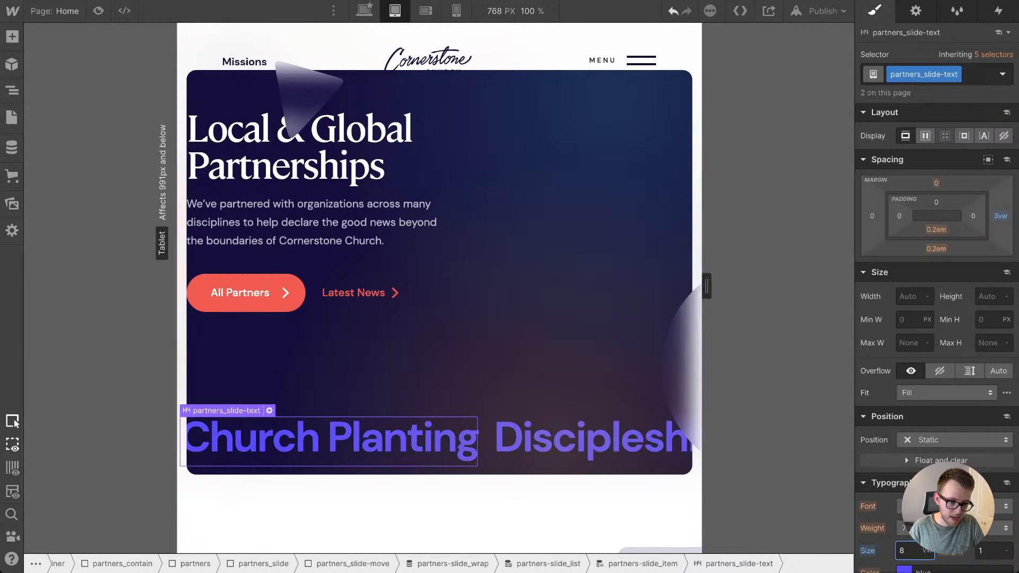
# Step: Open the custom code of the c-html embed inside the Global CSS & Elements symbol
pyautogui.click(11, 90)
pyautogui.scroll(20, 106, 112)
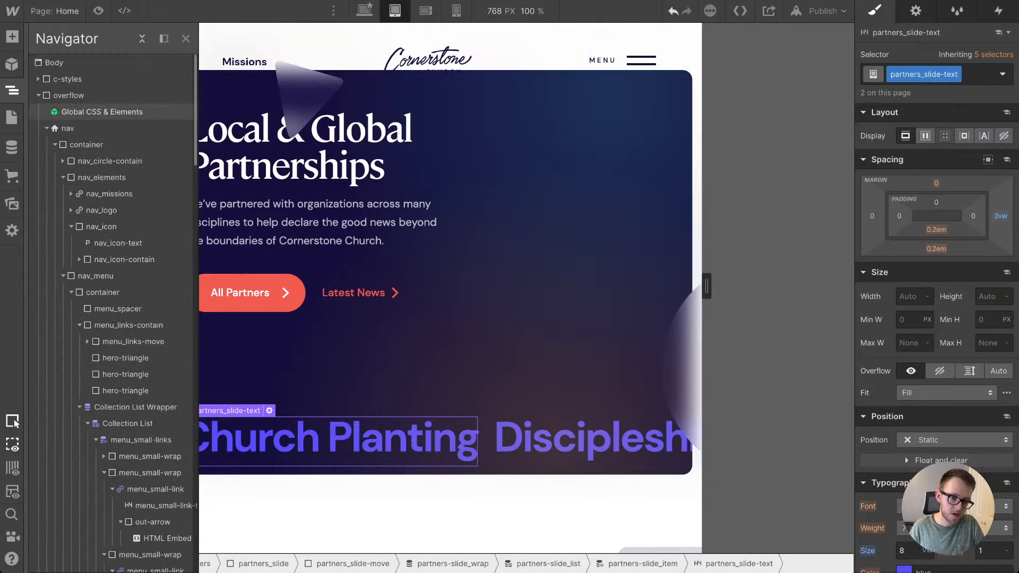
pyautogui.click(106, 112)
pyautogui.doubleClick(106, 112)
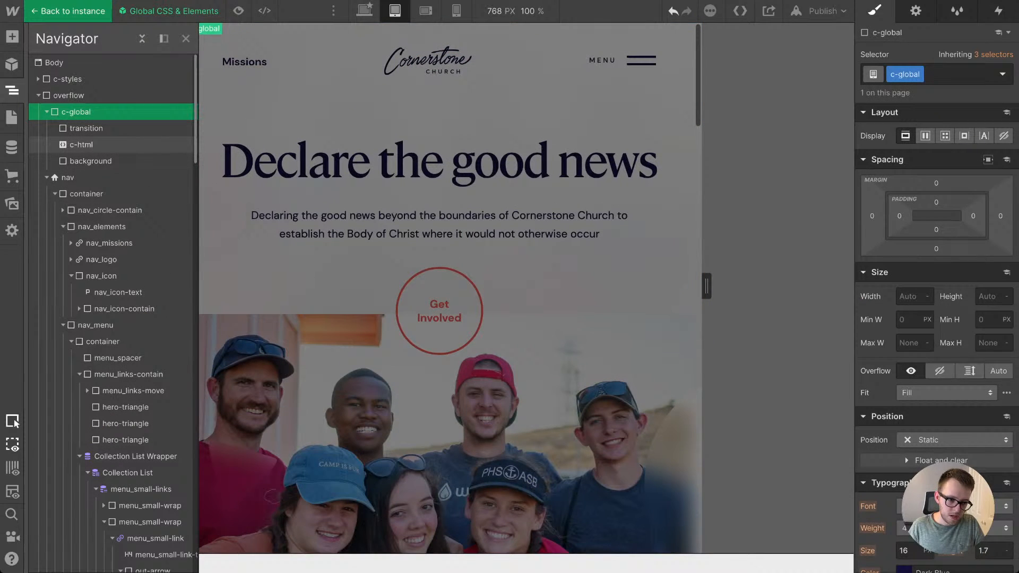
pyautogui.doubleClick(106, 144)
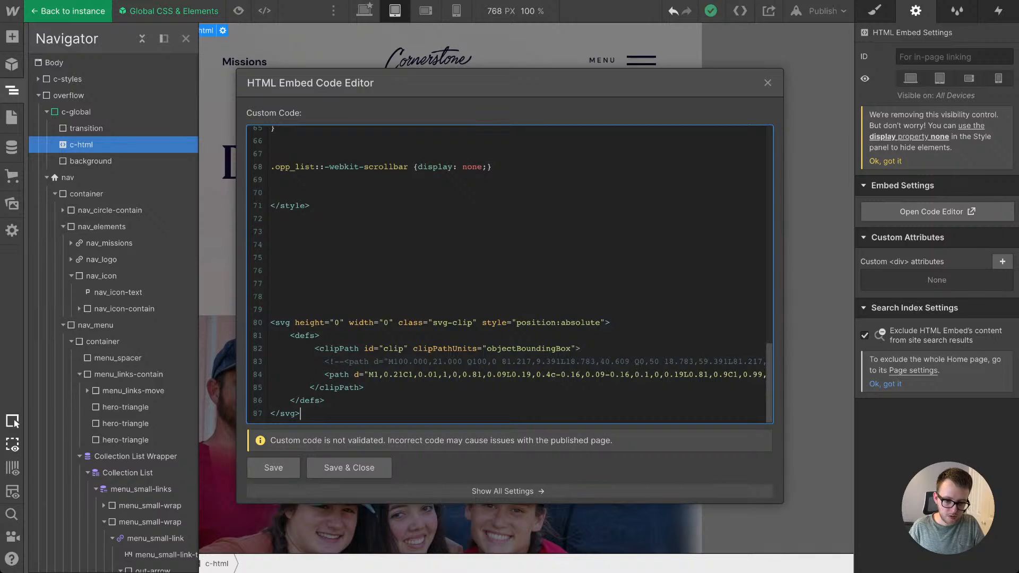
# Step: Paste the copied horizontal marquee CSS on new lines below the min-width 992px media query
pyautogui.scroll(2, 510, 274)
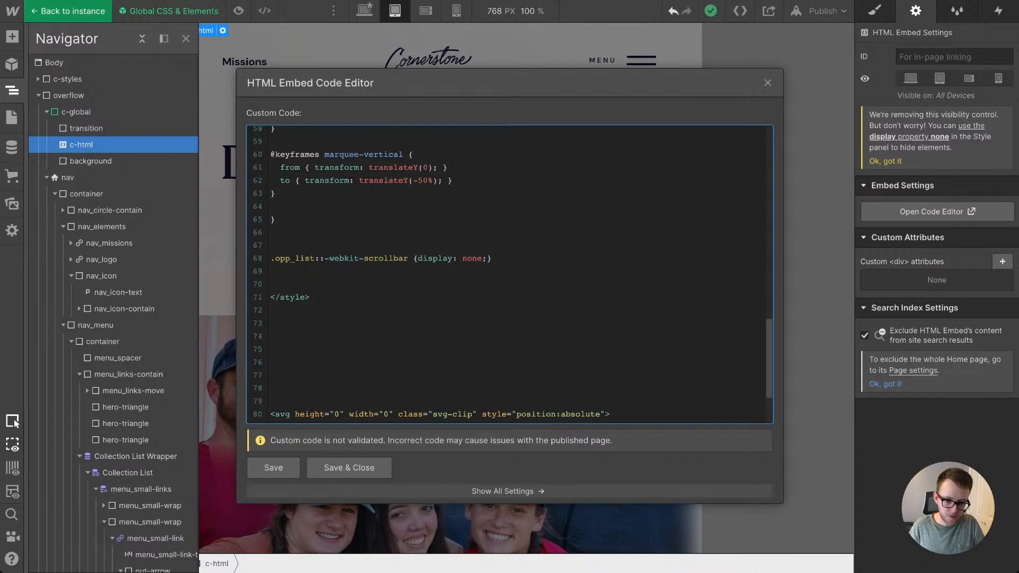
pyautogui.scroll(2, 509, 274)
pyautogui.click(278, 323)
pyautogui.press('Return')
pyautogui.press('Return')
pyautogui.press('Return')
pyautogui.press('Return')
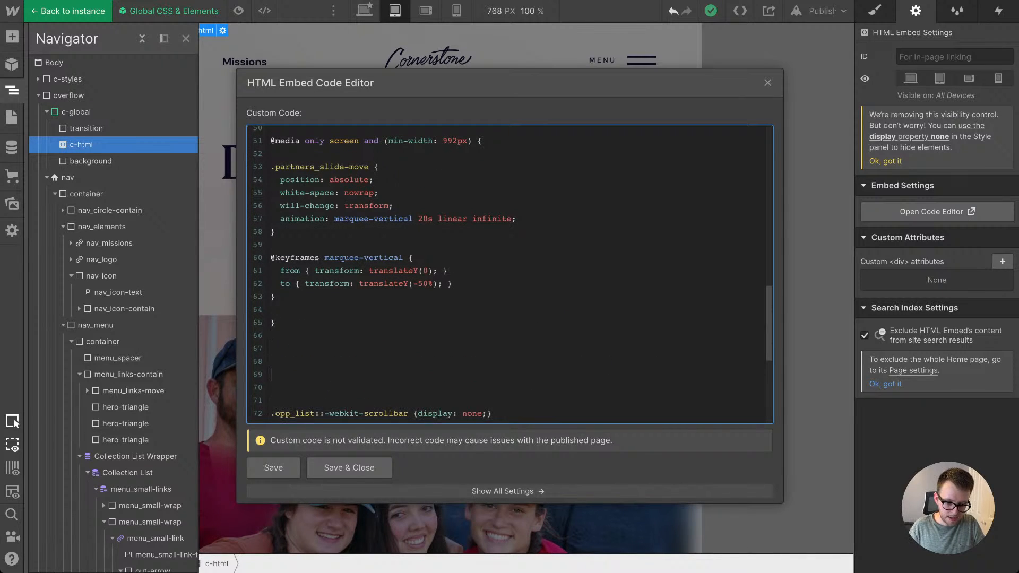
pyautogui.write('.track-horizontal {   position: absolute;   white-space: nowrap;   will-change: transform;   animation: marquee-horizontal 40s linear infinite;   /* manipulate the speed of the marquee by changing "40s" line above*/ }  @keyframes marquee-horizontal {   from { transform: translateX(0); }   to { transform: translateX(-50%); } }')
pyautogui.scroll(4, 509, 275)
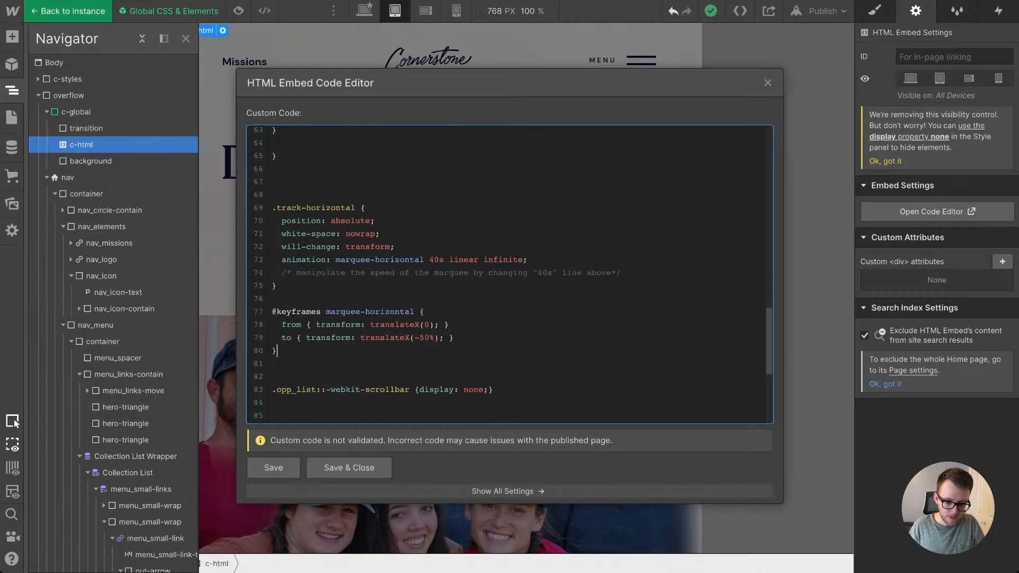
# Step: Delete the .track-horizontal rule and the spare blank lines above the marquee-horizontal keyframes
pyautogui.scroll(-2, 510, 274)
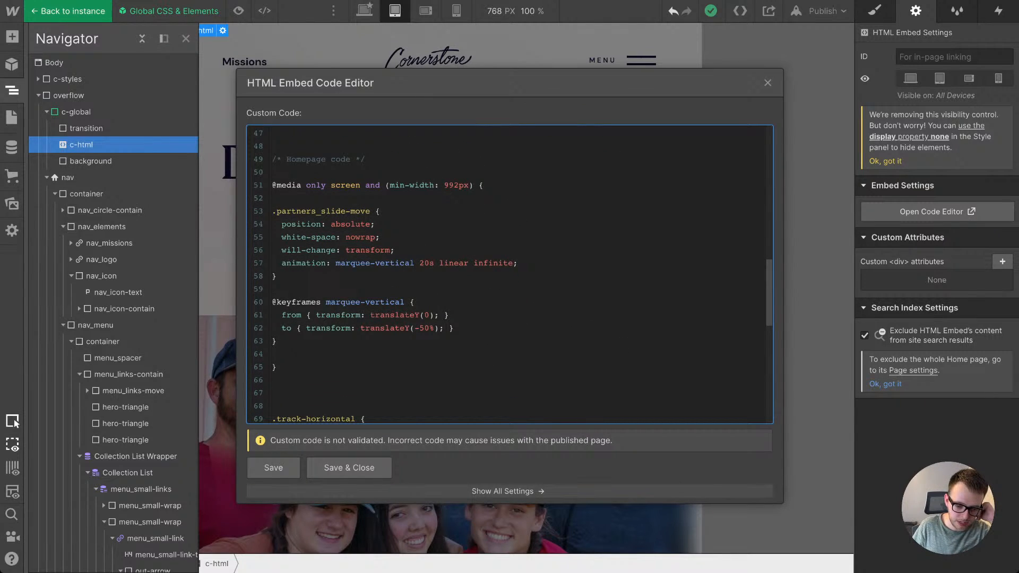
pyautogui.scroll(-3, 509, 274)
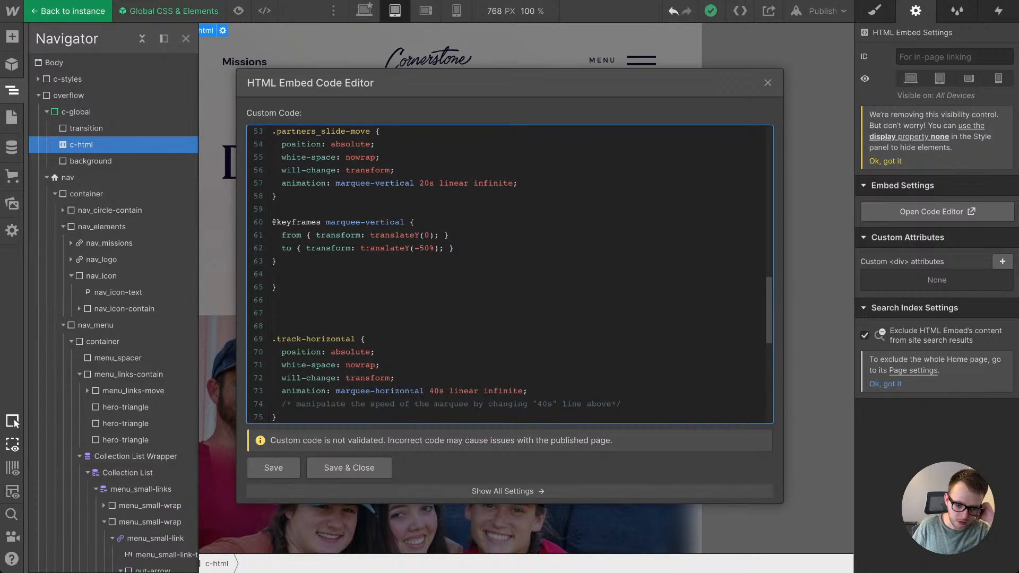
pyautogui.scroll(-4, 510, 275)
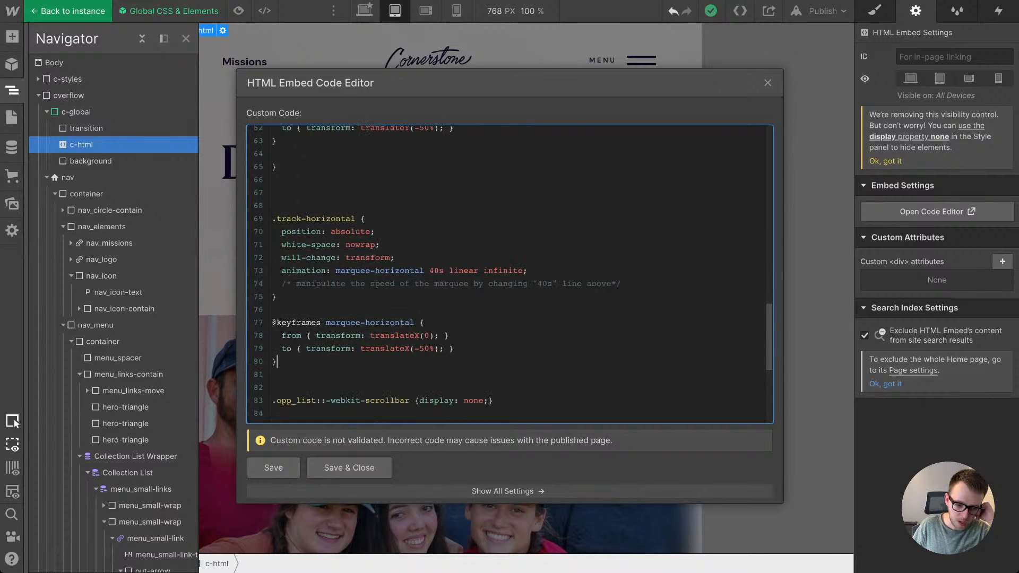
pyautogui.hotkey('shift', 'Up')
pyautogui.hotkey('shift', 'Up')
pyautogui.hotkey('shift', 'Up')
pyautogui.hotkey('shift', 'Up')
pyautogui.hotkey('shift', 'Up')
pyautogui.hotkey('shift', 'Up')
pyautogui.hotkey('shift', 'Up')
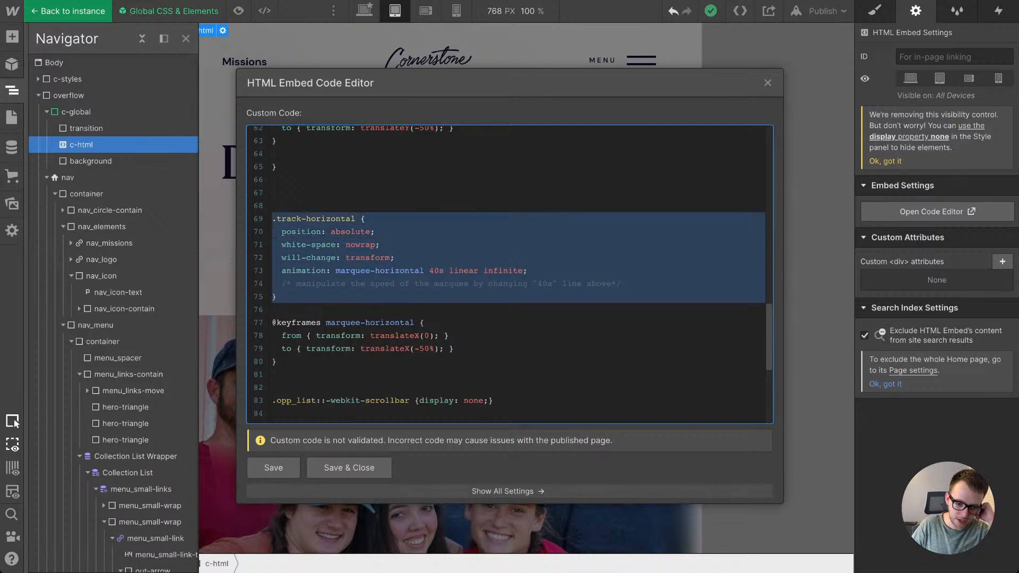
pyautogui.press('BackSpace')
pyautogui.press('BackSpace')
pyautogui.press('BackSpace')
pyautogui.press('BackSpace')
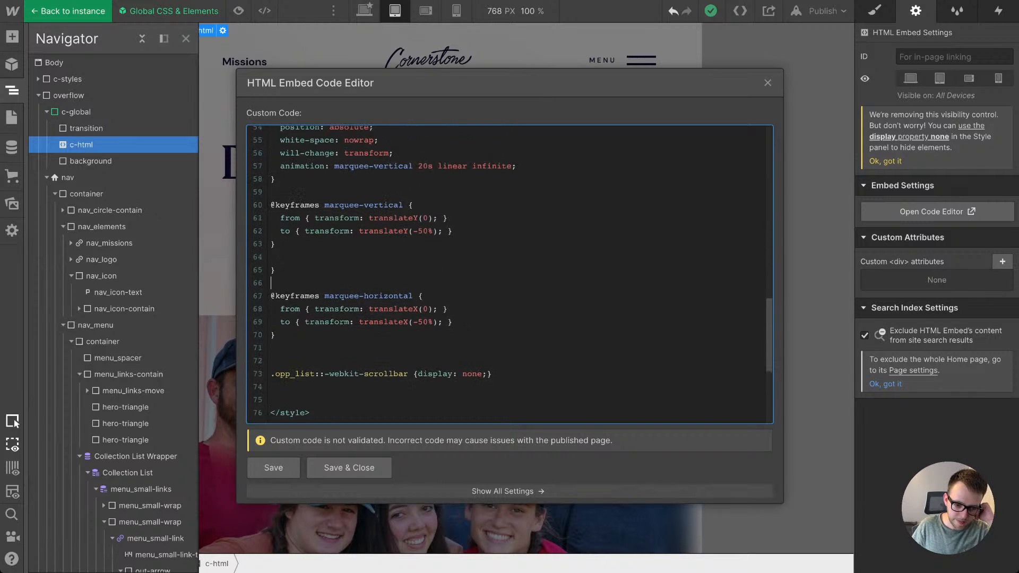
# Step: Move the .partners_slide-move rule out of the min-width 992px media query to directly below the Homepage code comment
pyautogui.scroll(4, 509, 275)
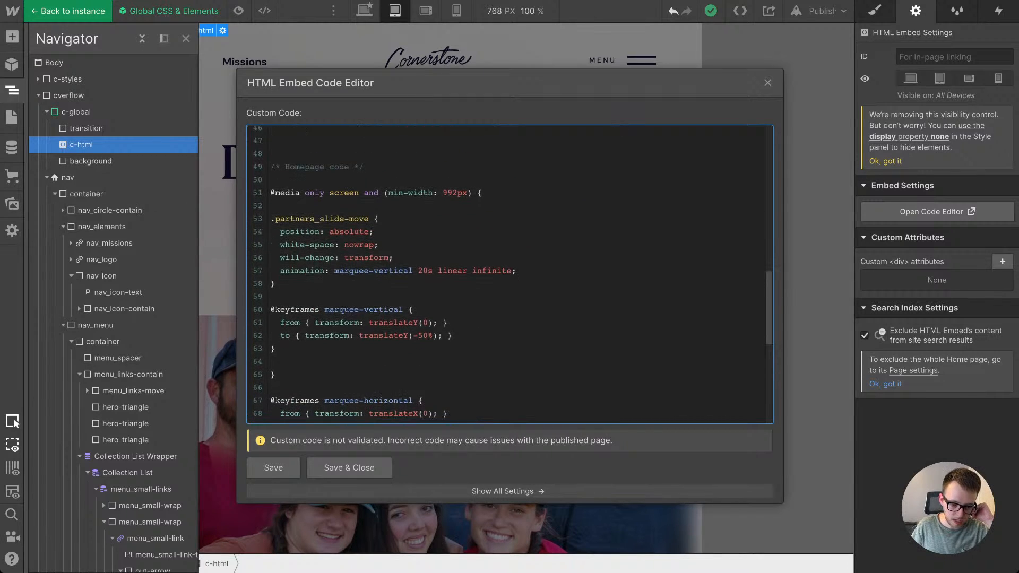
pyautogui.scroll(-4, 509, 275)
pyautogui.scroll(5, 510, 274)
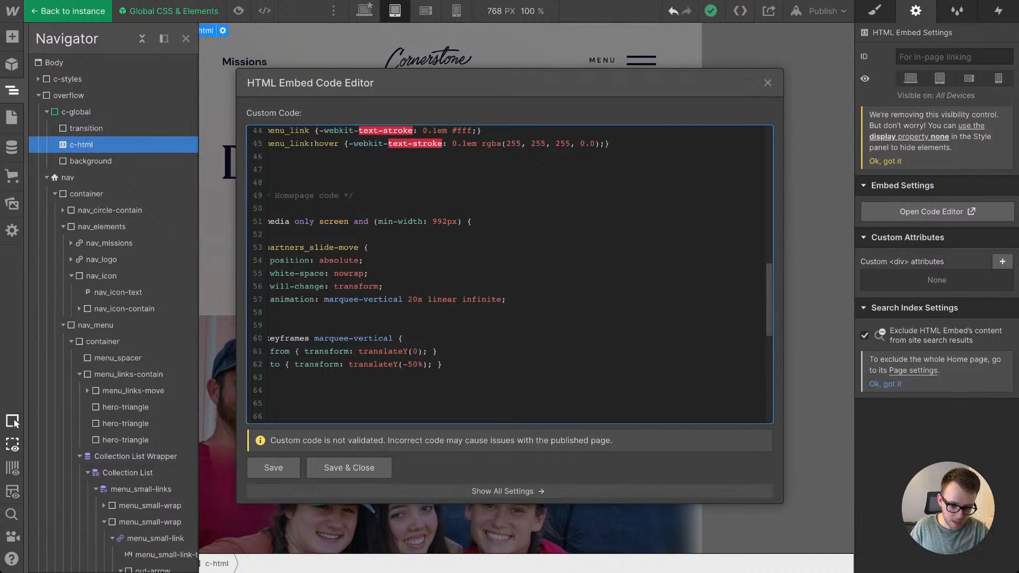
pyautogui.scroll(-1, 510, 275)
pyautogui.moveTo(275, 295); pyautogui.dragTo(270, 230)
pyautogui.hotkey('ctrl', 'c')
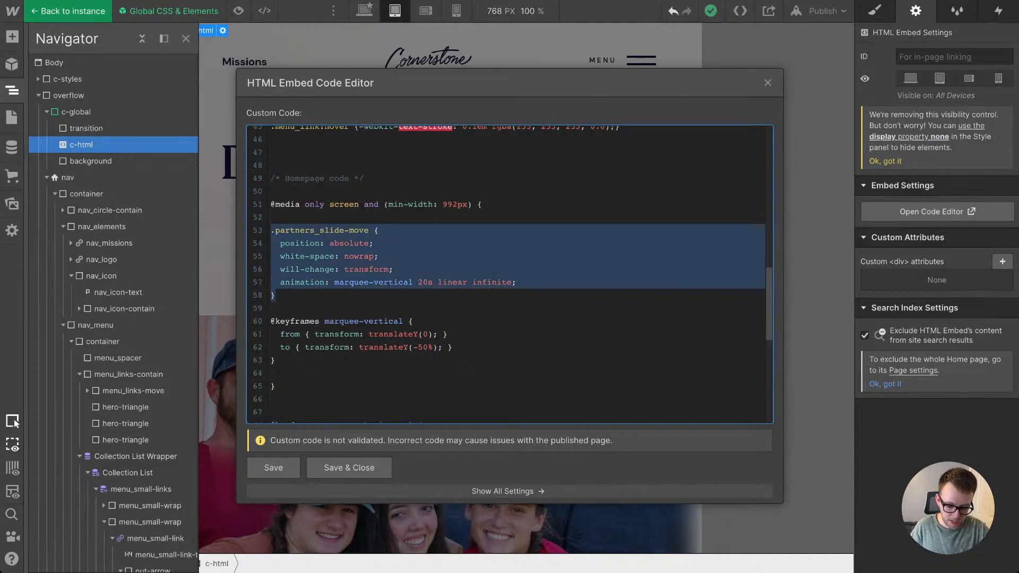
pyautogui.press('BackSpace')
pyautogui.press('BackSpace')
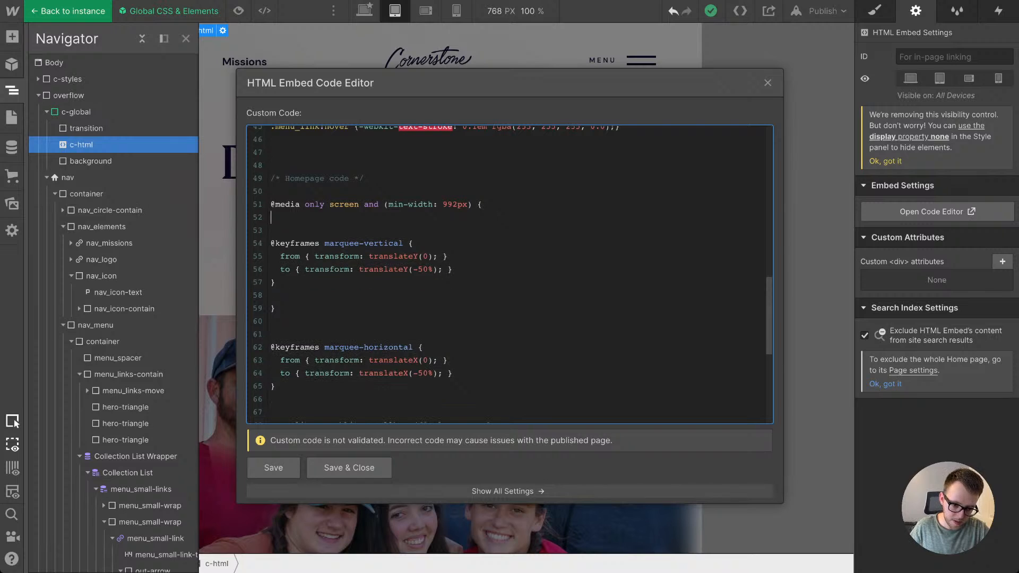
pyautogui.press('BackSpace')
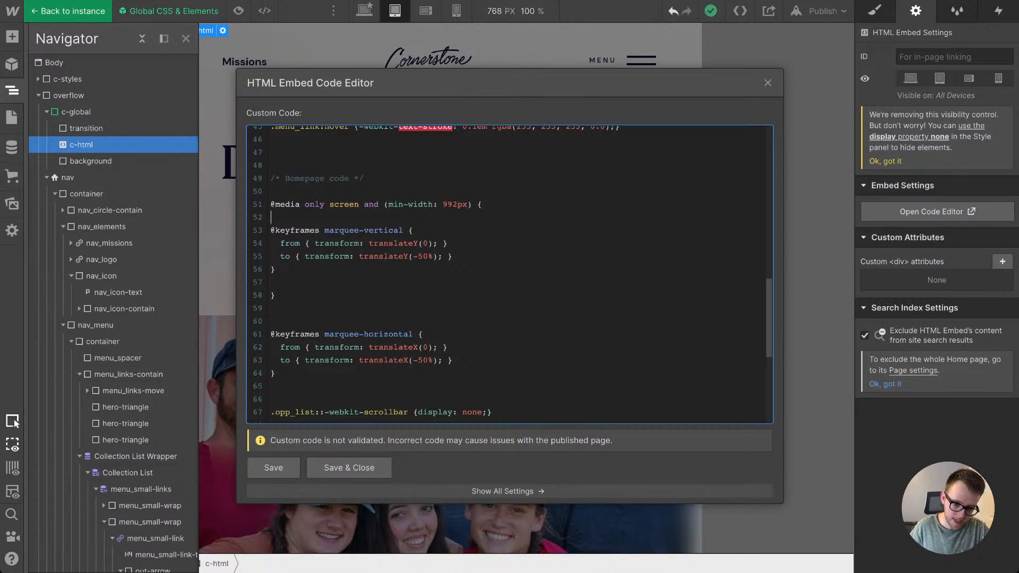
pyautogui.press('Return')
pyautogui.press('Return')
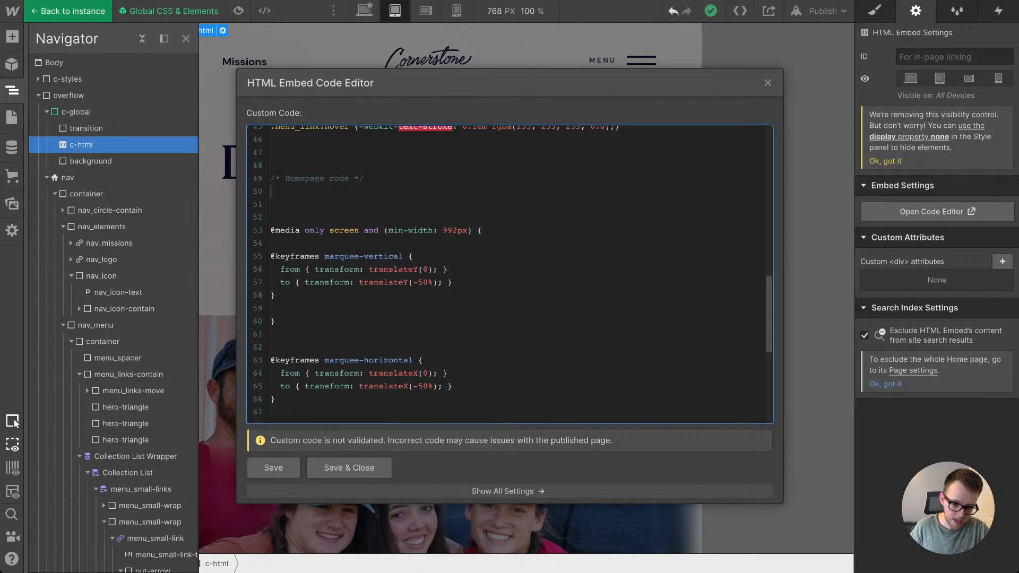
pyautogui.hotkey('ctrl', 'v')
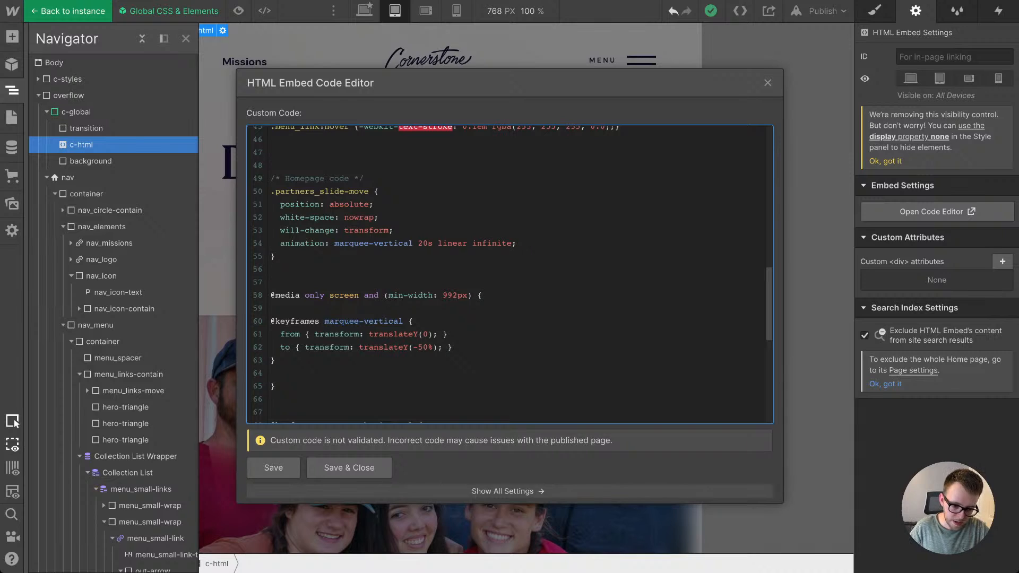
pyautogui.press('BackSpace')
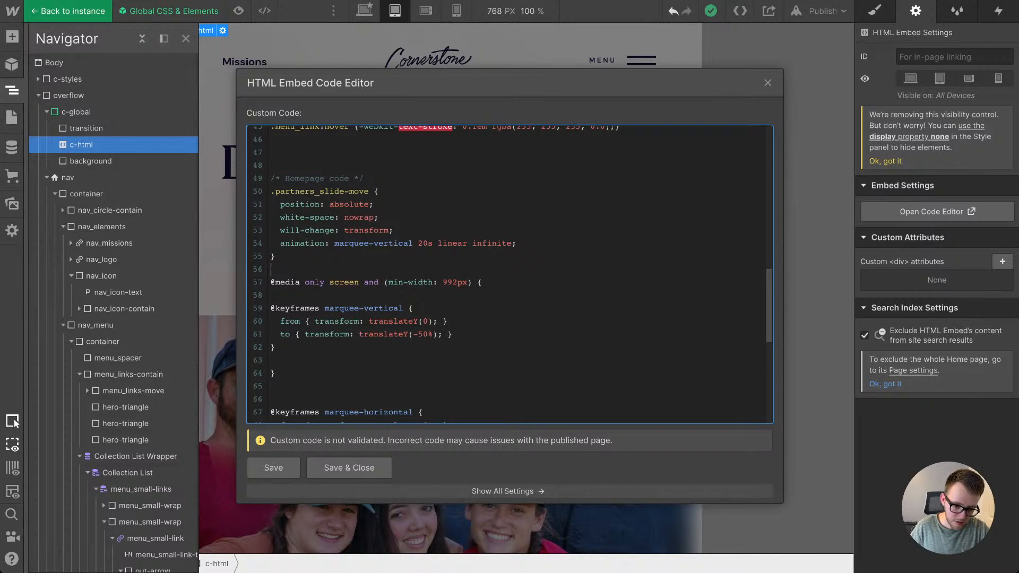
pyautogui.press('Return')
# Step: Save and close the embed code, return to the page and check the Partnerships section at tablet width
pyautogui.scroll(-2, 509, 274)
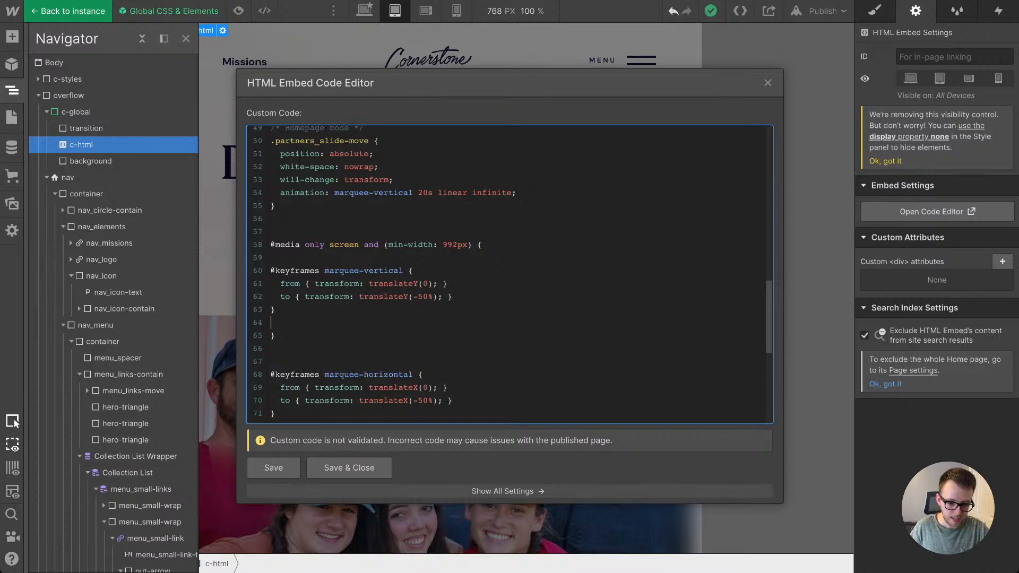
pyautogui.scroll(-2, 509, 274)
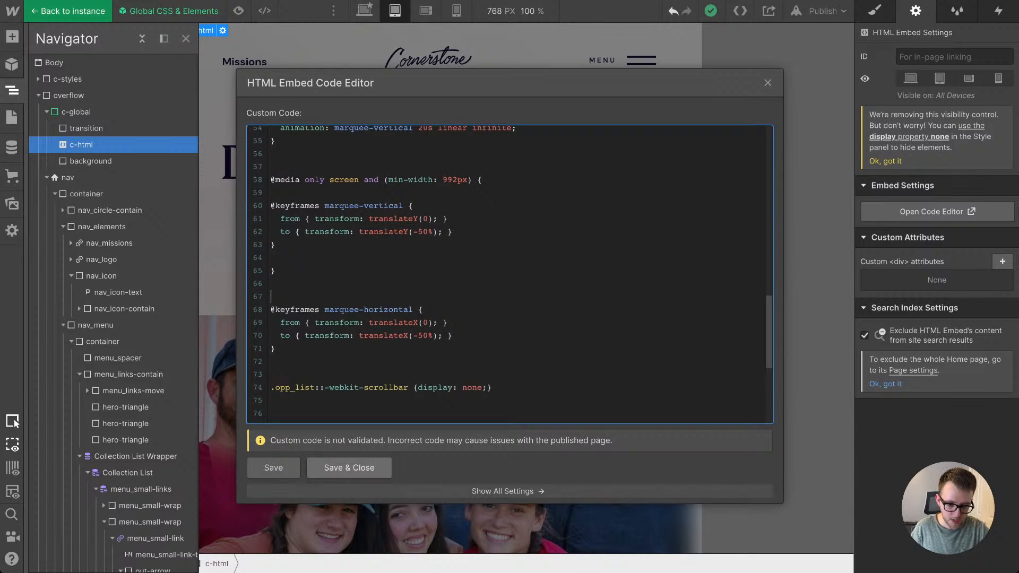
pyautogui.click(350, 468)
pyautogui.doubleClick(439, 160)
pyautogui.scroll(-20, 439, 288)
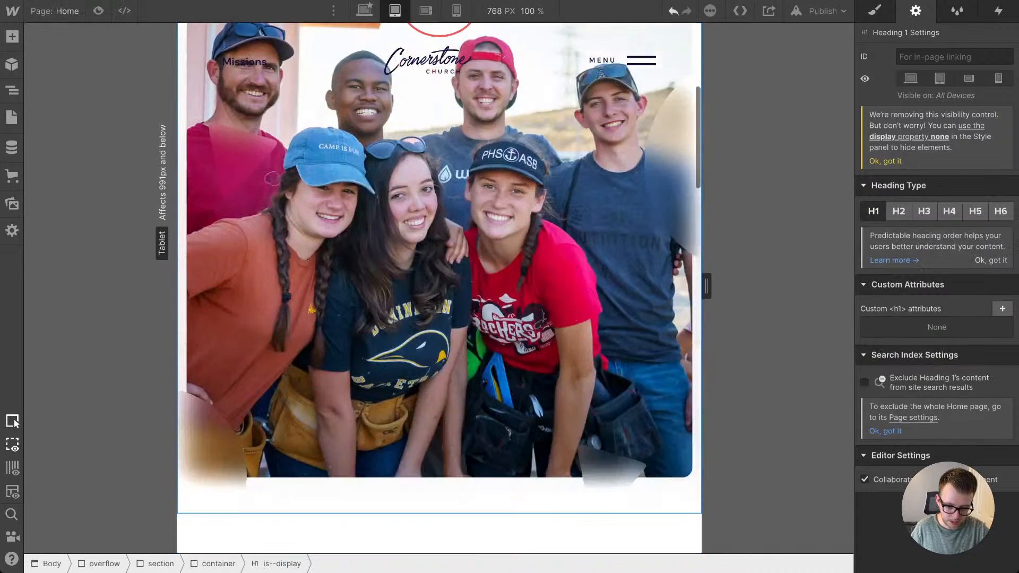
pyautogui.scroll(1, 439, 288)
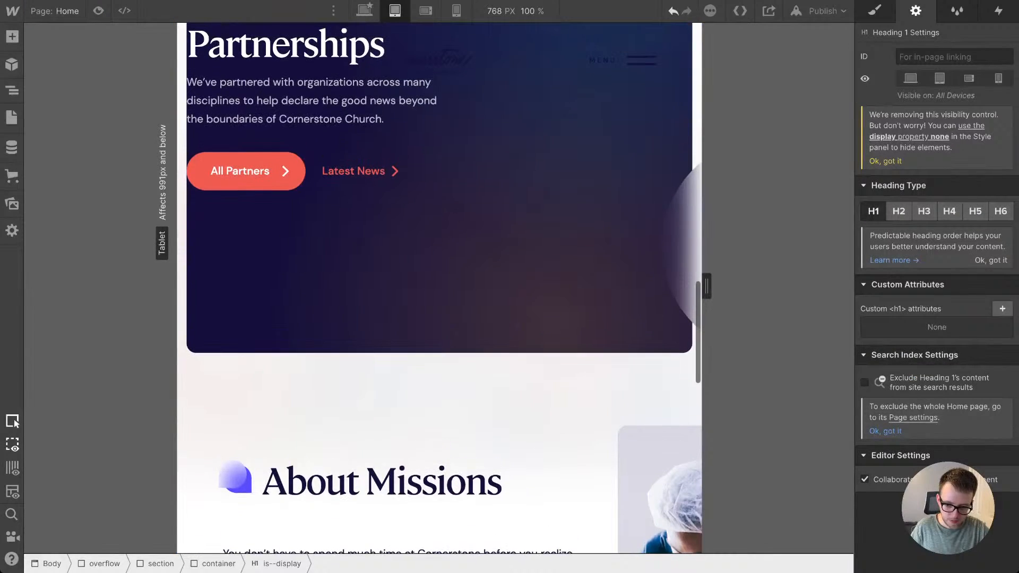
pyautogui.scroll(4, 344, 31)
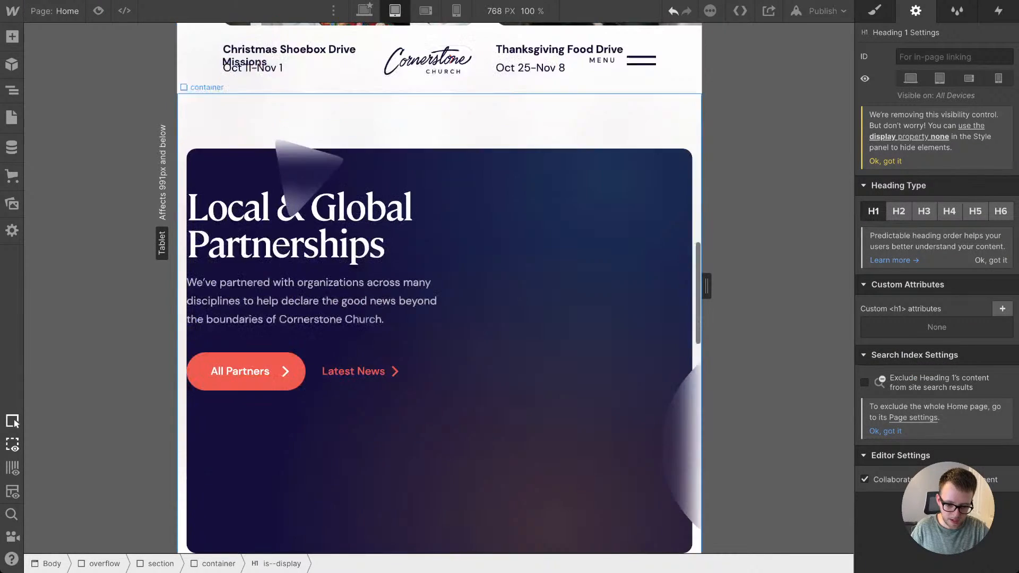
pyautogui.scroll(-3, 382, 53)
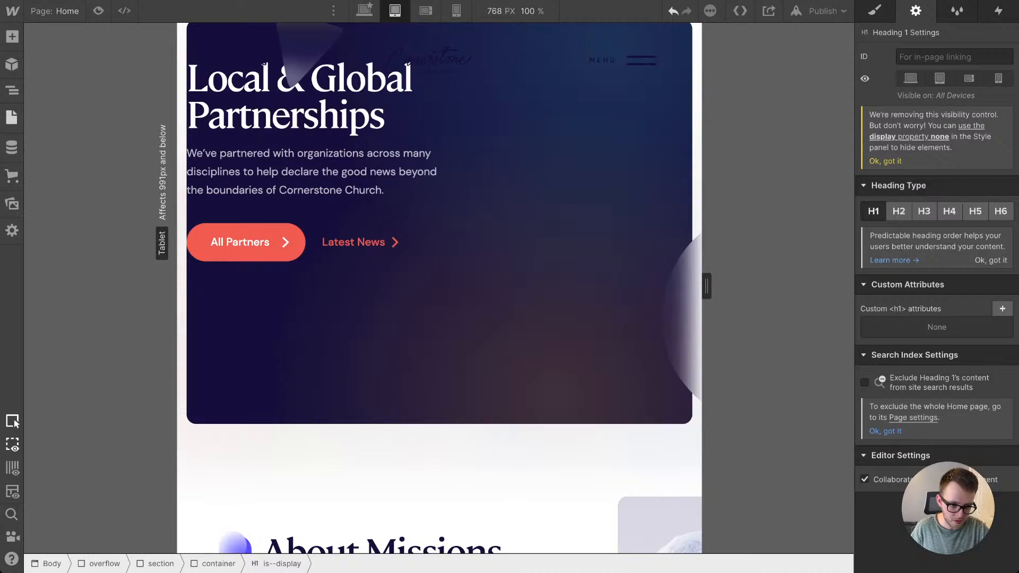
# Step: Reopen the code of the c-html embed in the Global CSS & Elements symbol
pyautogui.click(12, 91)
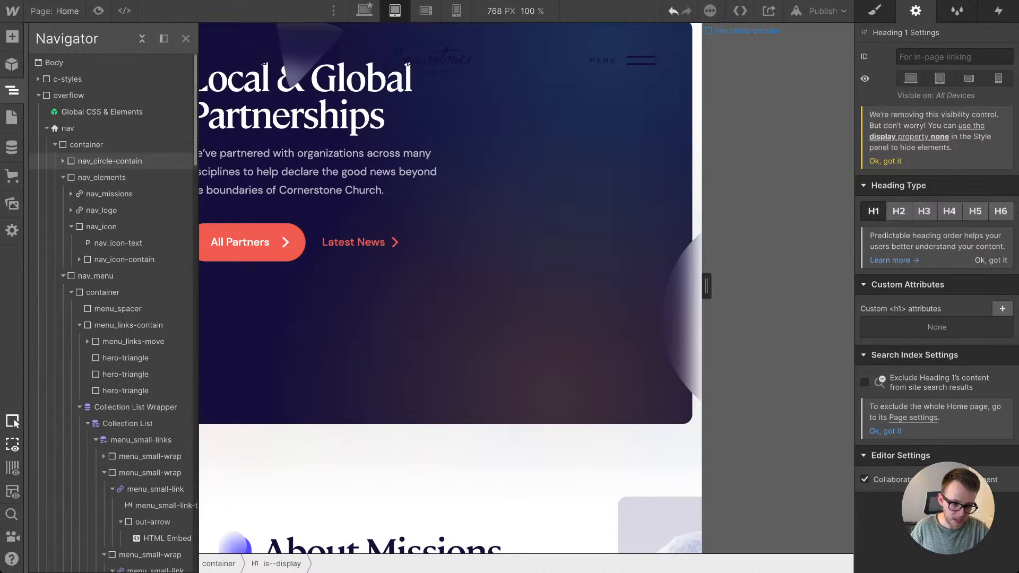
pyautogui.doubleClick(101, 111)
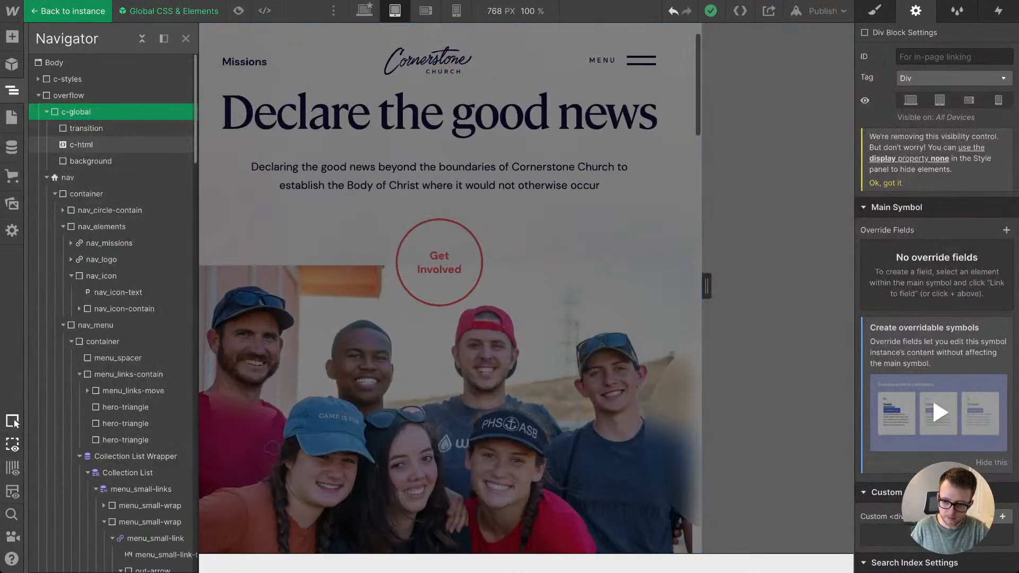
pyautogui.click(81, 144)
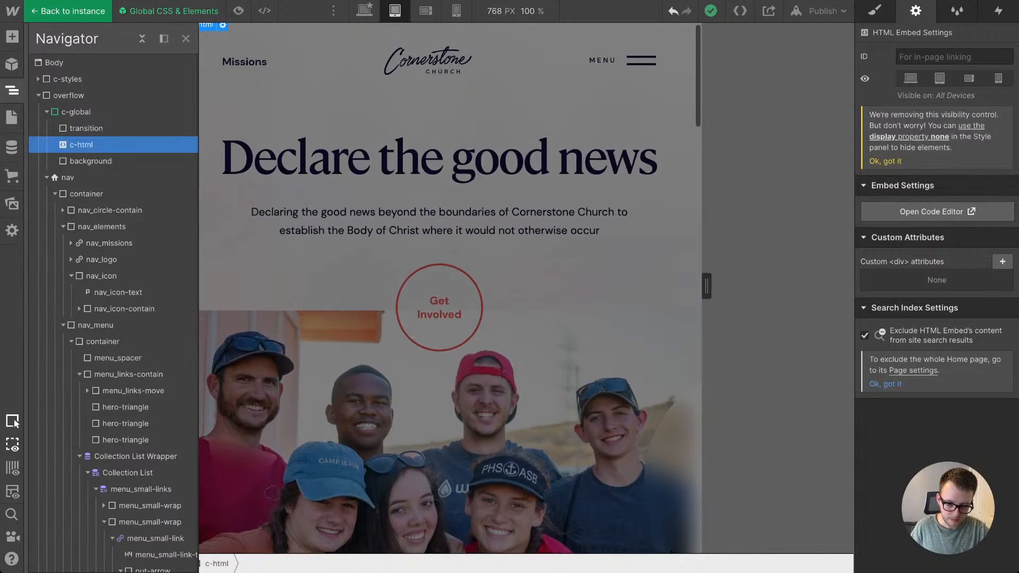
pyautogui.scroll(2, 509, 274)
pyautogui.scroll(-2, 510, 275)
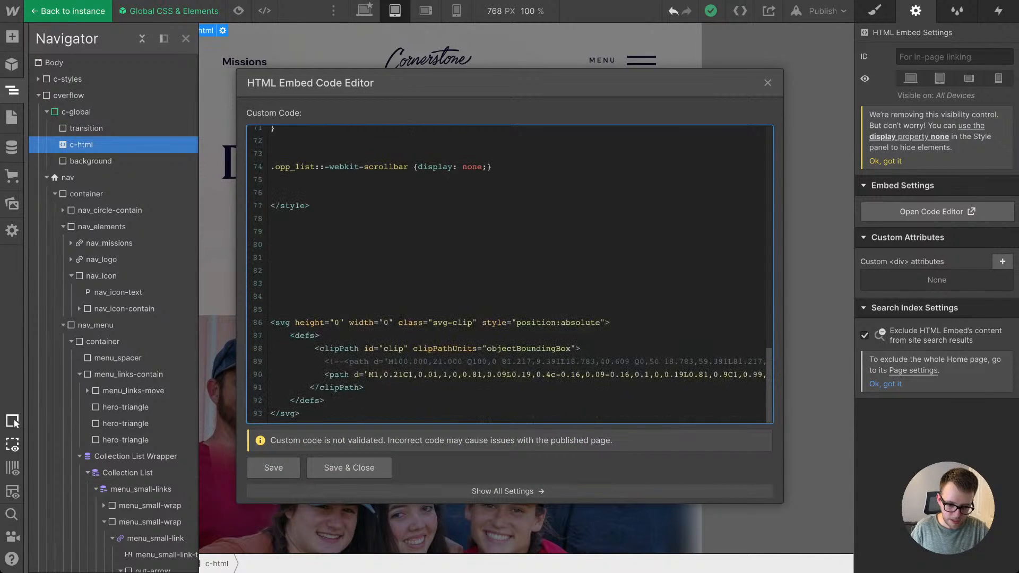
# Step: Duplicate the min-width 992px media query with its marquee-vertical keyframes into the space above the marquee-horizontal keyframes
pyautogui.scroll(8, 508, 272)
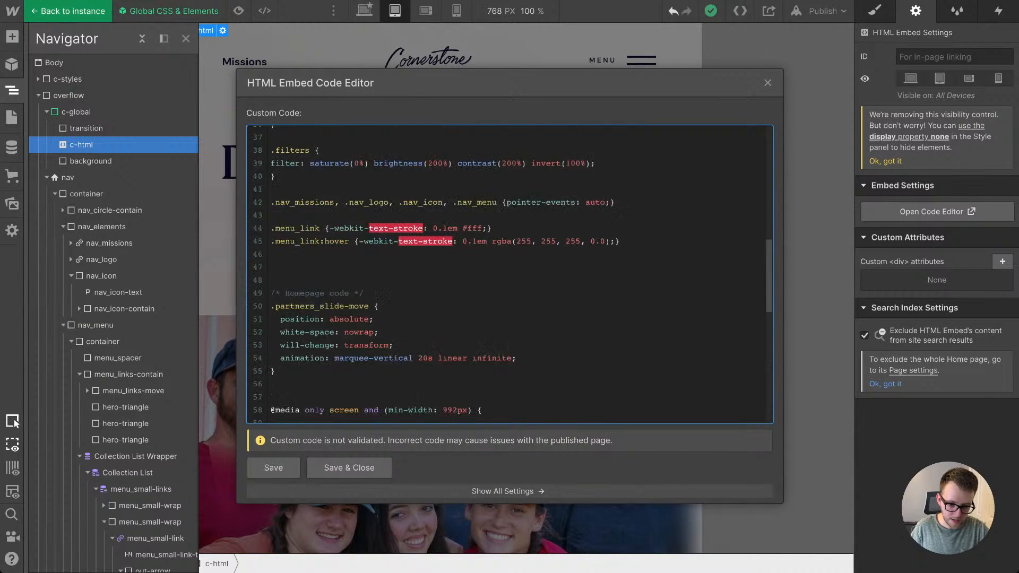
pyautogui.scroll(-3, 509, 275)
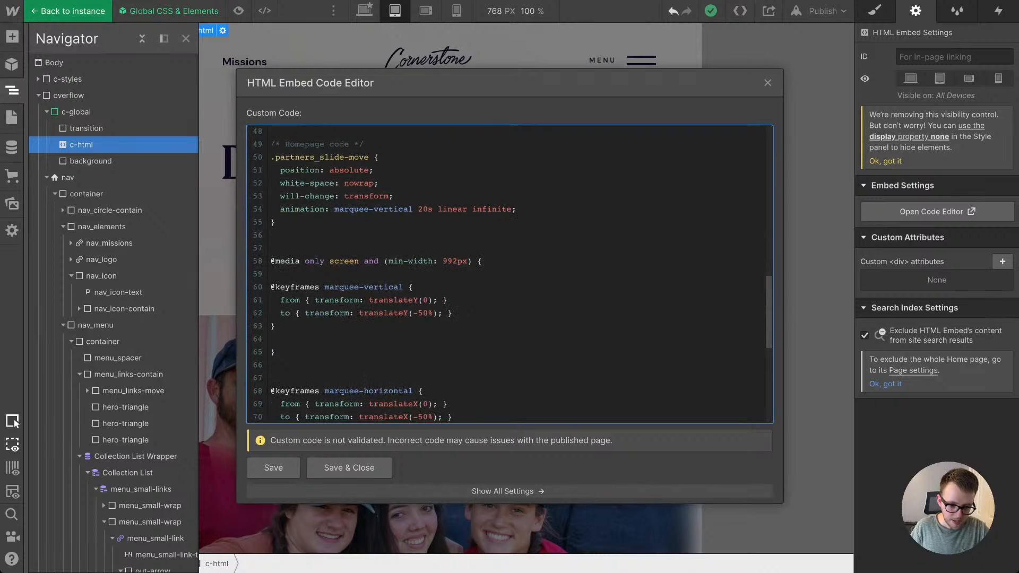
pyautogui.scroll(-1, 510, 274)
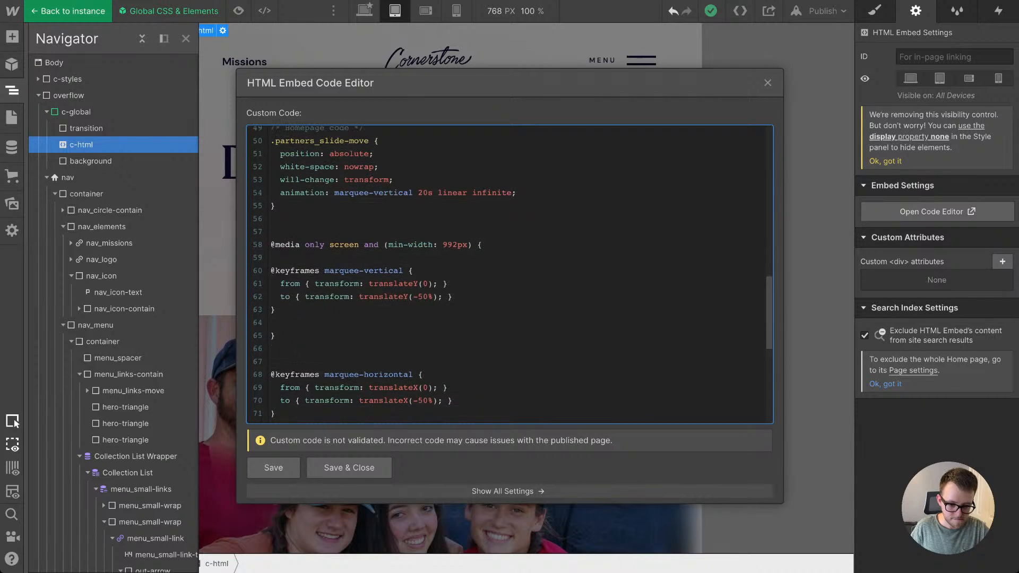
pyautogui.scroll(2, 510, 274)
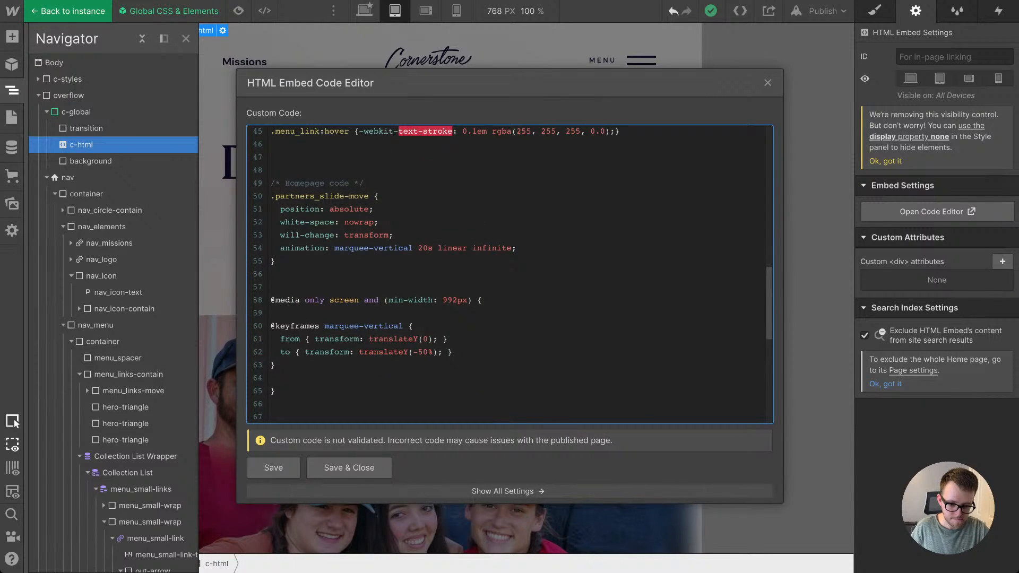
pyautogui.scroll(-2, 509, 274)
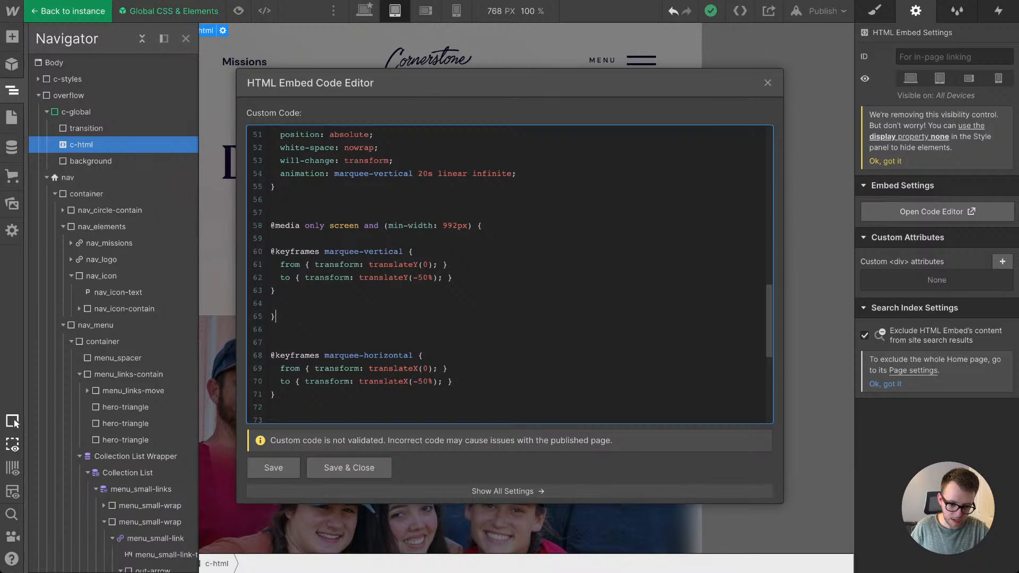
pyautogui.moveTo(275, 317); pyautogui.dragTo(270, 225)
pyautogui.hotkey('ctrl', 'c')
pyautogui.click(271, 330)
pyautogui.press('Return')
pyautogui.press('Return')
pyautogui.press('Return')
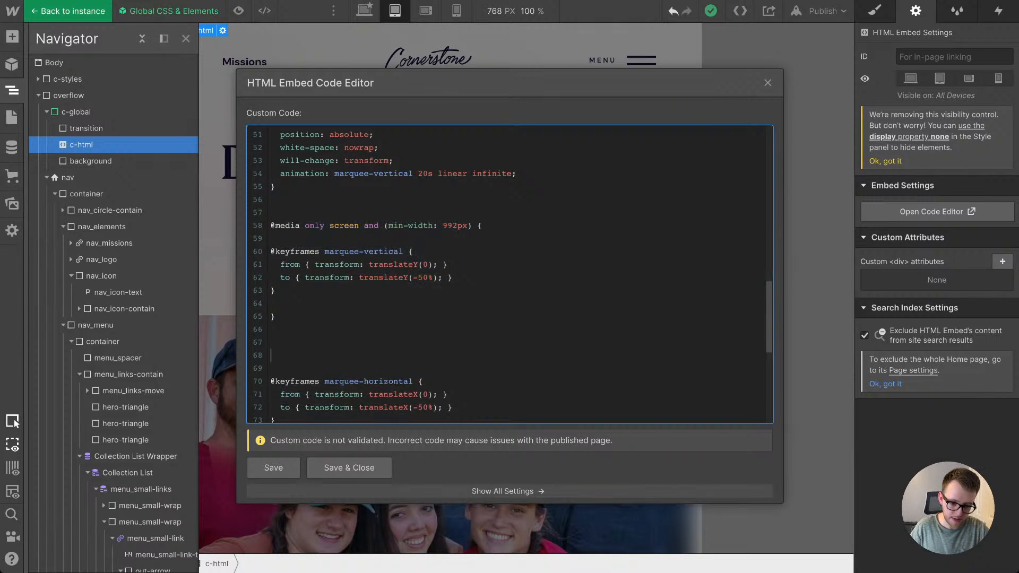
pyautogui.hotkey('ctrl', 'v')
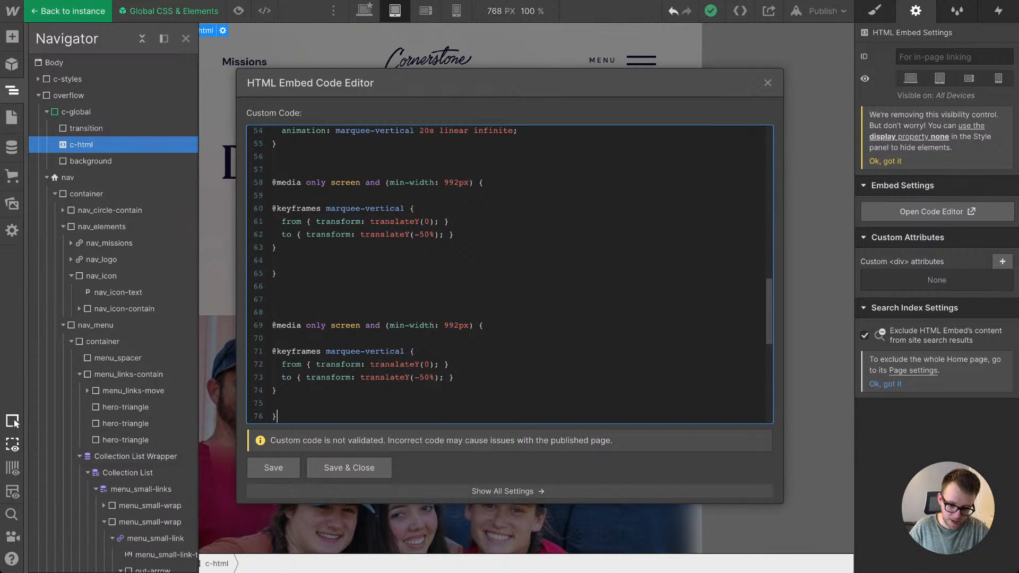
# Step: Change the duplicated media query's condition to max-width: 991px
pyautogui.press('BackSpace')
pyautogui.press('BackSpace')
pyautogui.press('BackSpace')
pyautogui.write('max')
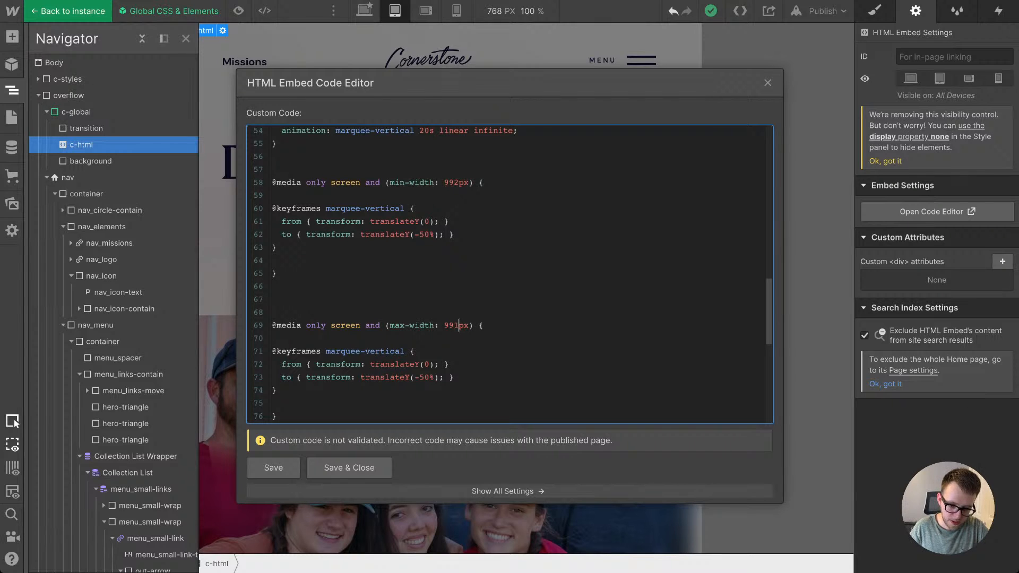
pyautogui.scroll(-3, 509, 274)
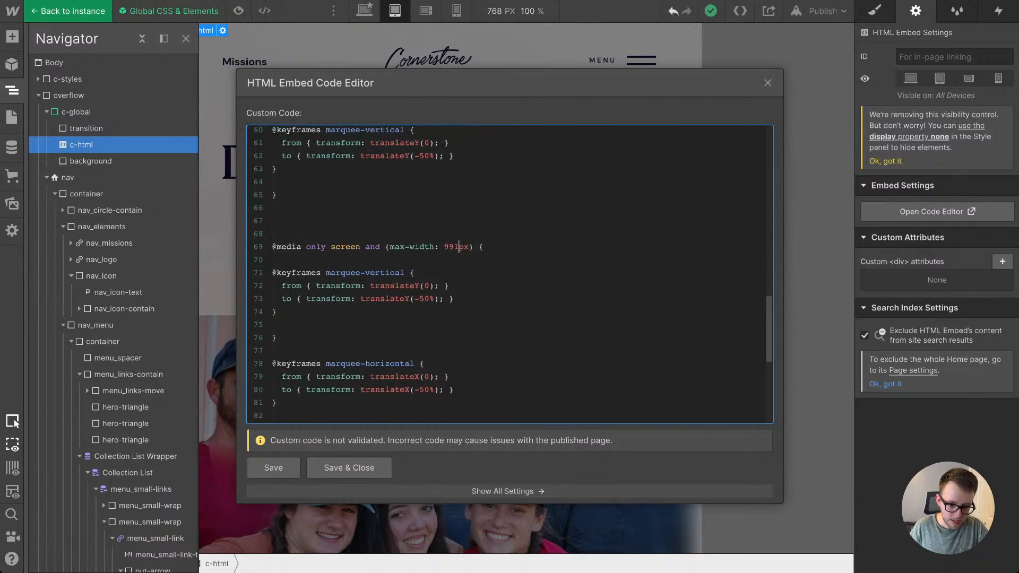
# Step: Move the marquee-horizontal keyframes into the max-width 991px media query, replacing the marquee-vertical keyframes there
pyautogui.scroll(-1, 509, 273)
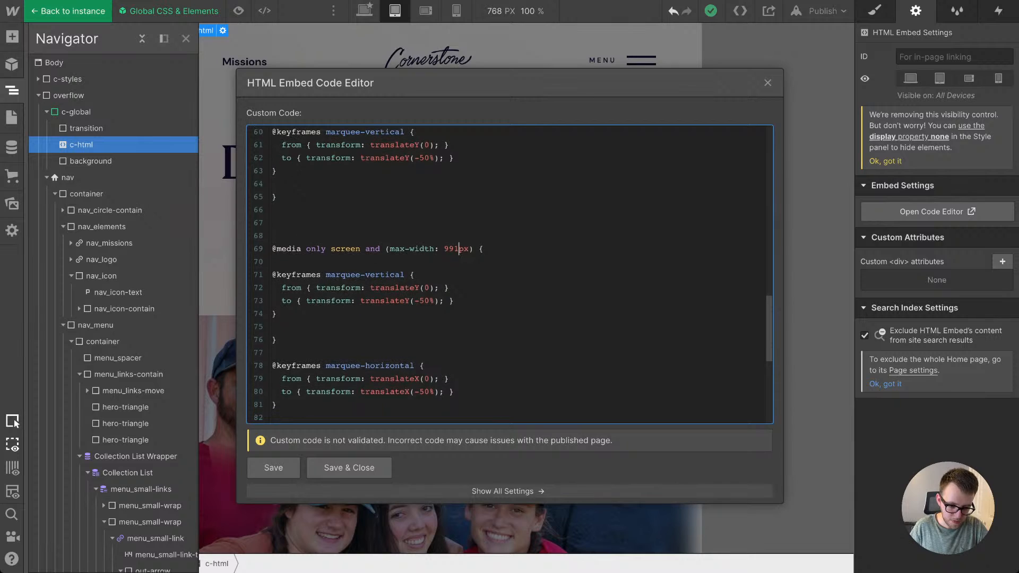
pyautogui.hotkey('shift', 'Up')
pyautogui.hotkey('shift', 'Up')
pyautogui.hotkey('shift', 'Up')
pyautogui.hotkey('shift', 'Home')
pyautogui.press('BackSpace')
pyautogui.press('BackSpace')
pyautogui.press('BackSpace')
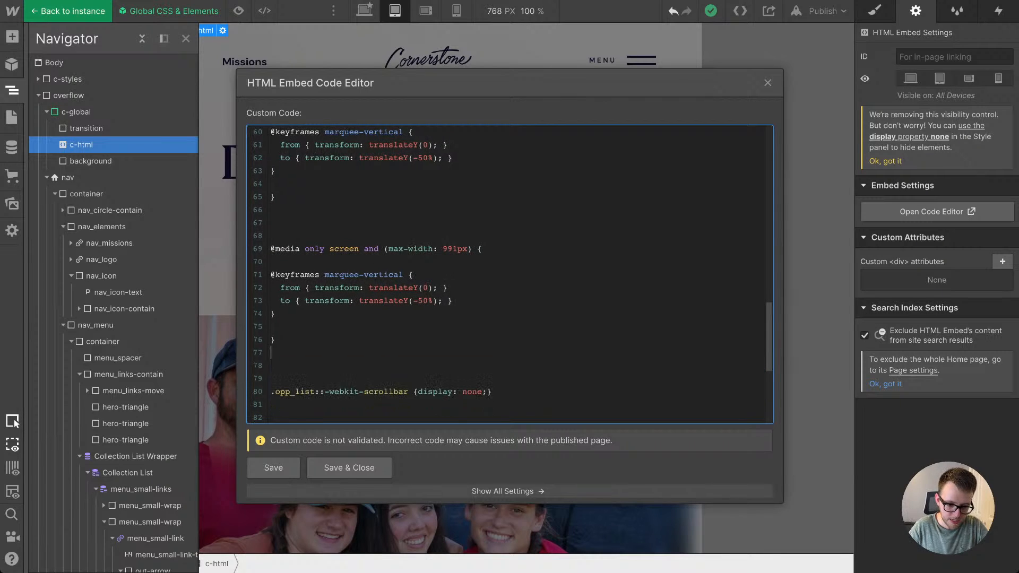
pyautogui.hotkey('shift', 'Up')
pyautogui.hotkey('shift', 'Up')
pyautogui.hotkey('shift', 'Up')
pyautogui.hotkey('shift', 'Home')
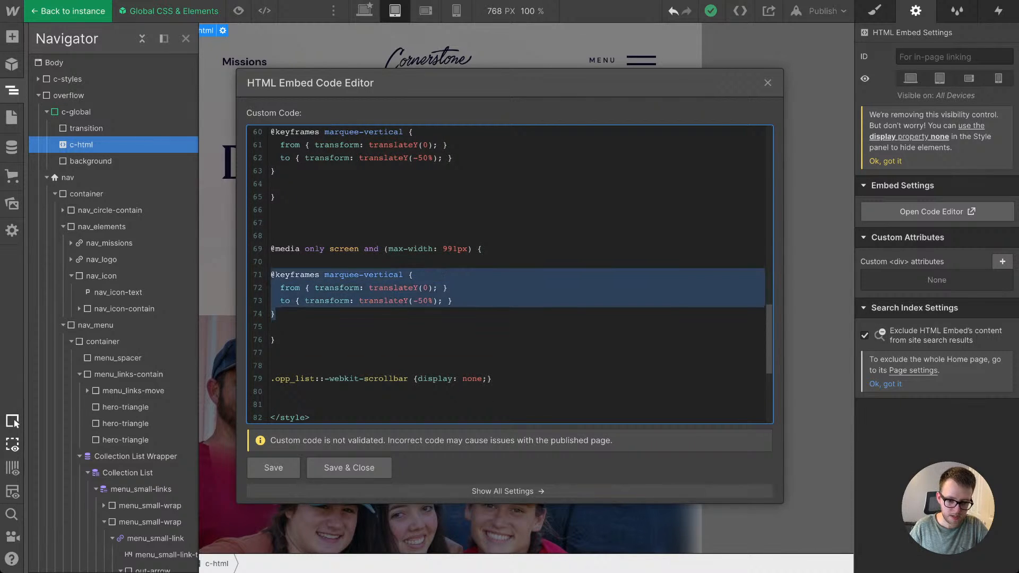
pyautogui.hotkey('ctrl', 'v')
# Step: Move the .partners_slide-move rule into the min-width 992px media query, above the marquee-vertical keyframes, and remove the spare blank lines
pyautogui.scroll(4, 510, 274)
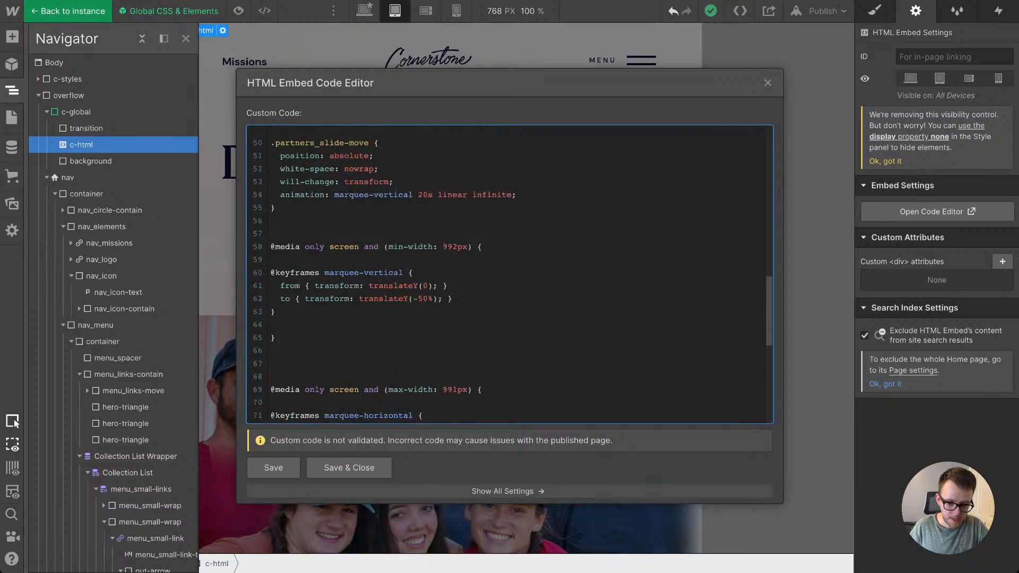
pyautogui.scroll(-2, 510, 274)
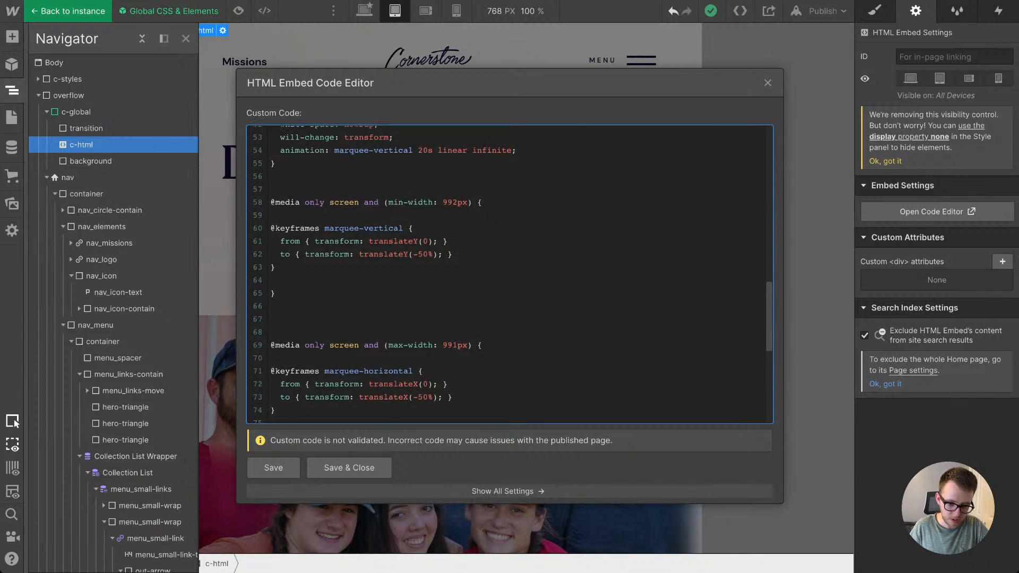
pyautogui.scroll(3, 509, 274)
pyautogui.hotkey('shift', 'Up')
pyautogui.hotkey('shift', 'Up')
pyautogui.hotkey('shift', 'Up')
pyautogui.hotkey('shift', 'Up')
pyautogui.hotkey('shift', 'Up')
pyautogui.hotkey('shift', 'Home')
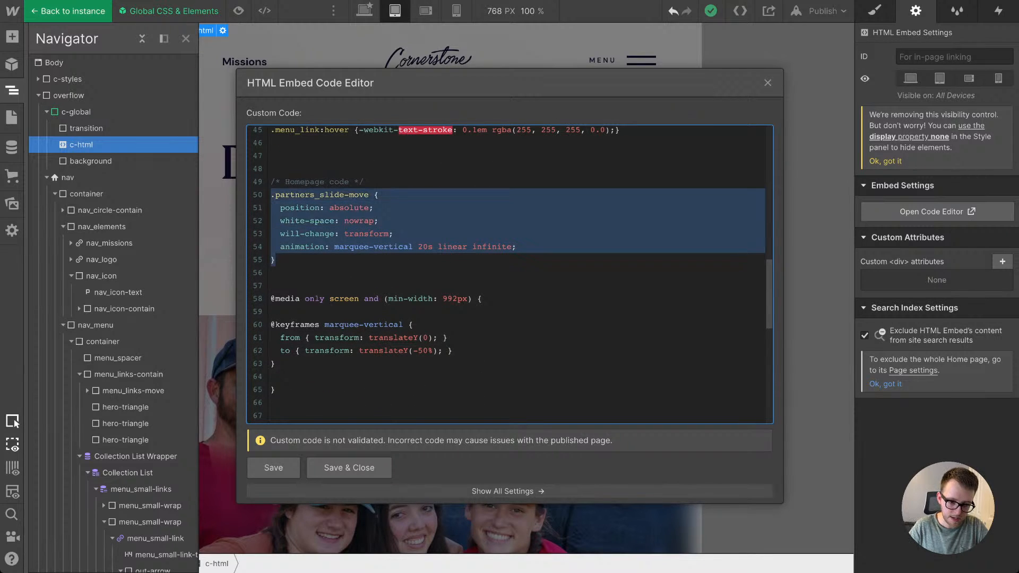
pyautogui.press('BackSpace')
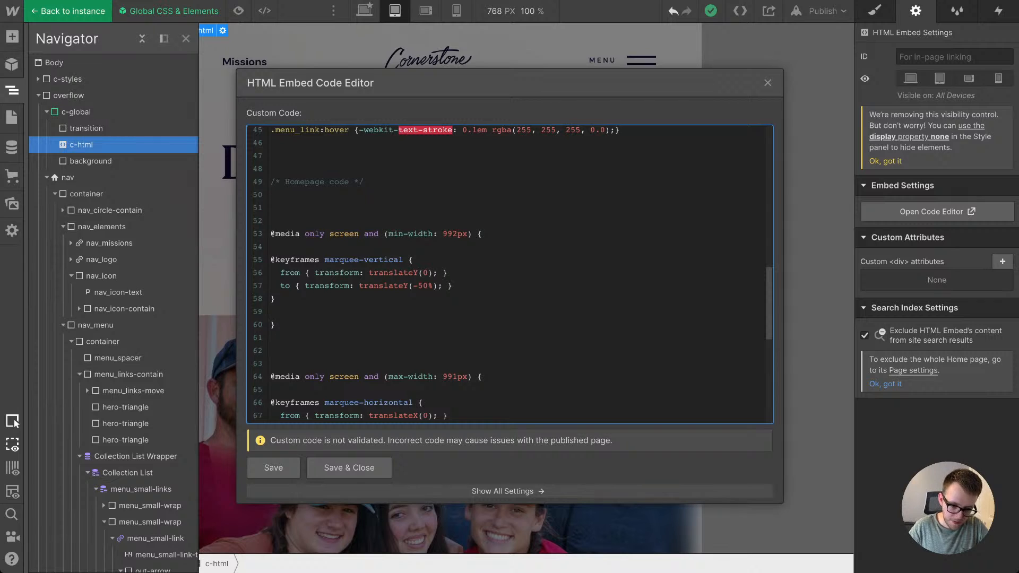
pyautogui.press('BackSpace')
pyautogui.press('BackSpace')
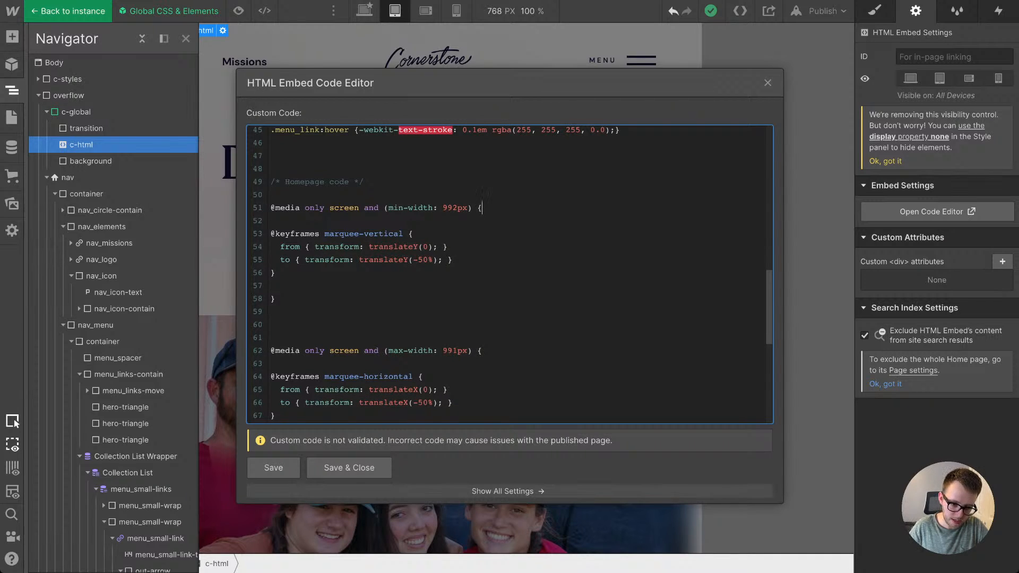
pyautogui.press('Return')
pyautogui.press('Return')
pyautogui.hotkey('ctrl', 'v')
# Step: Paste a copy of the .partners_slide-move rule into the max-width 991px media query, above the marquee-horizontal keyframes
pyautogui.scroll(-3, 485, 265)
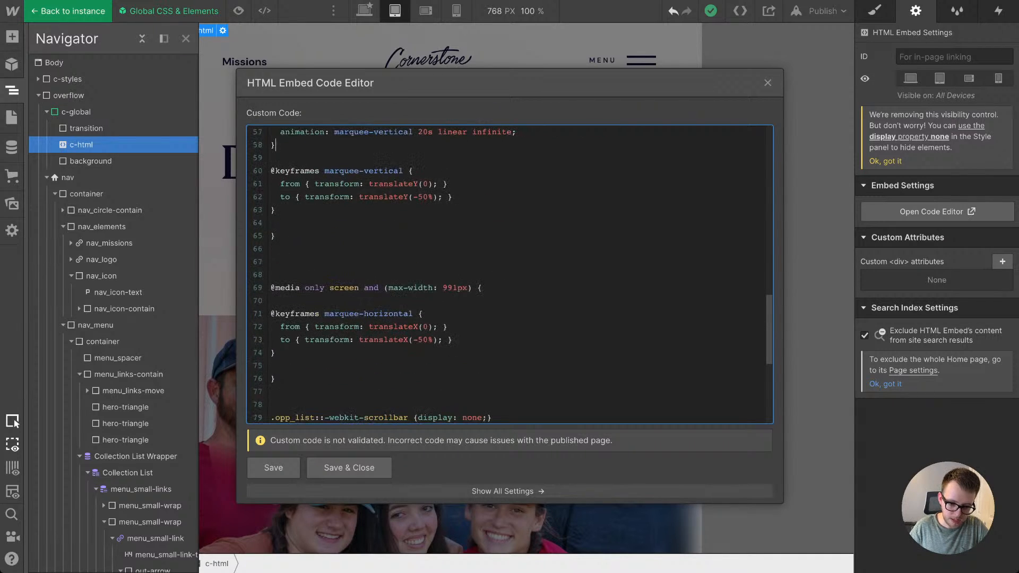
pyautogui.press('Return')
pyautogui.press('Return')
pyautogui.hotkey('ctrl', 'v')
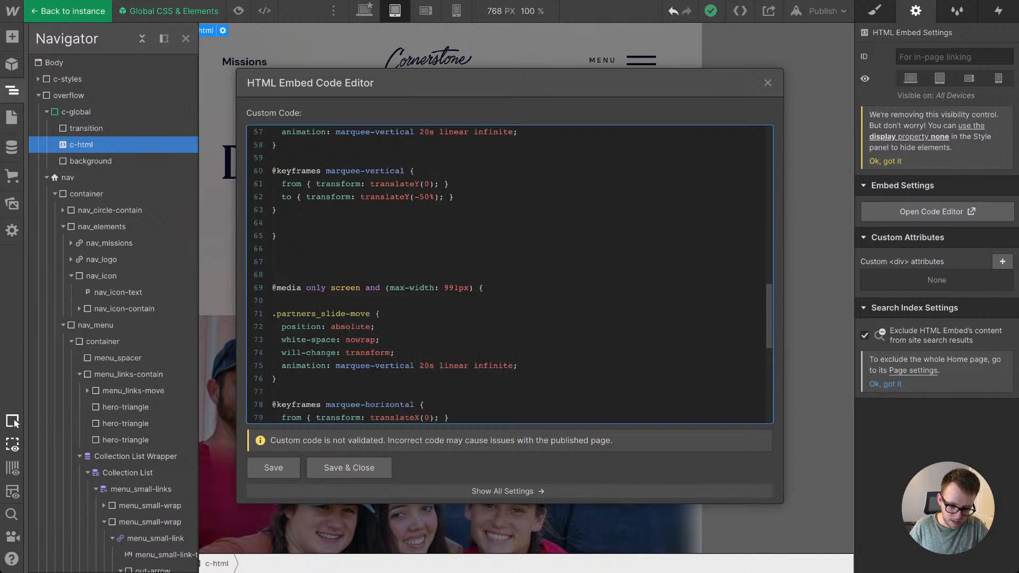
pyautogui.scroll(-2, 509, 271)
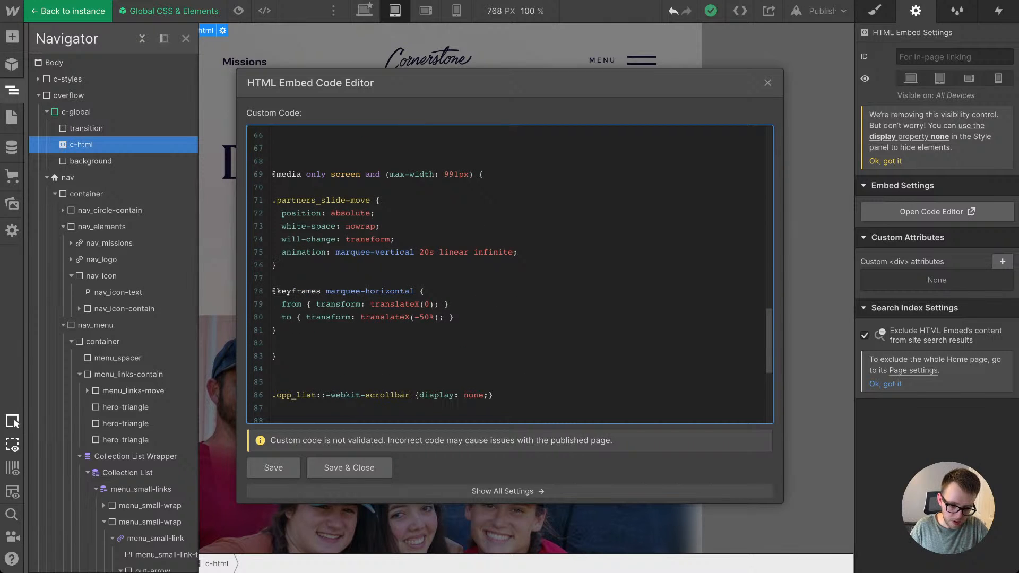
# Step: Save and close the embed code, then leave the symbol and go to the Local & Global Partnerships section
pyautogui.click(349, 468)
pyautogui.doubleClick(439, 312)
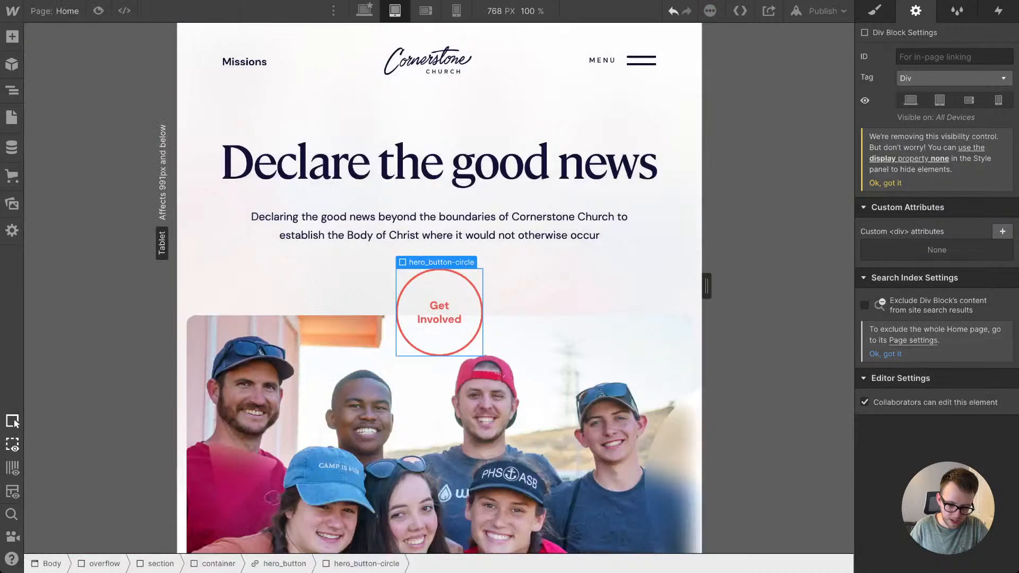
pyautogui.scroll(-20, 439, 312)
pyautogui.scroll(2, 439, 312)
pyautogui.scroll(-1, 438, 312)
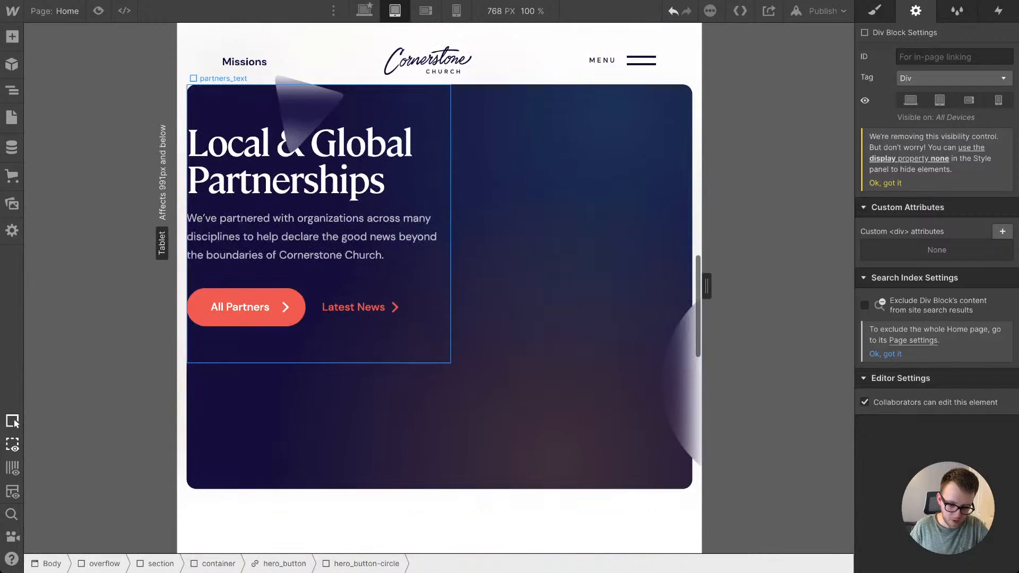
# Step: Select the partners_slide-move element in the Partnerships section and review its size and position styles
pyautogui.click(467, 324)
pyautogui.click(424, 339)
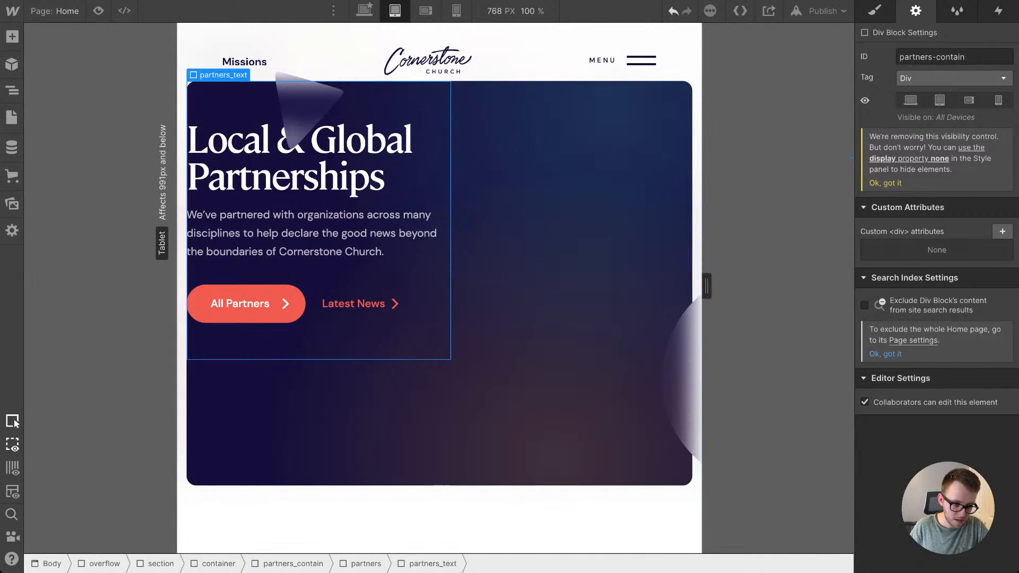
pyautogui.click(11, 118)
pyautogui.click(12, 91)
pyautogui.click(11, 118)
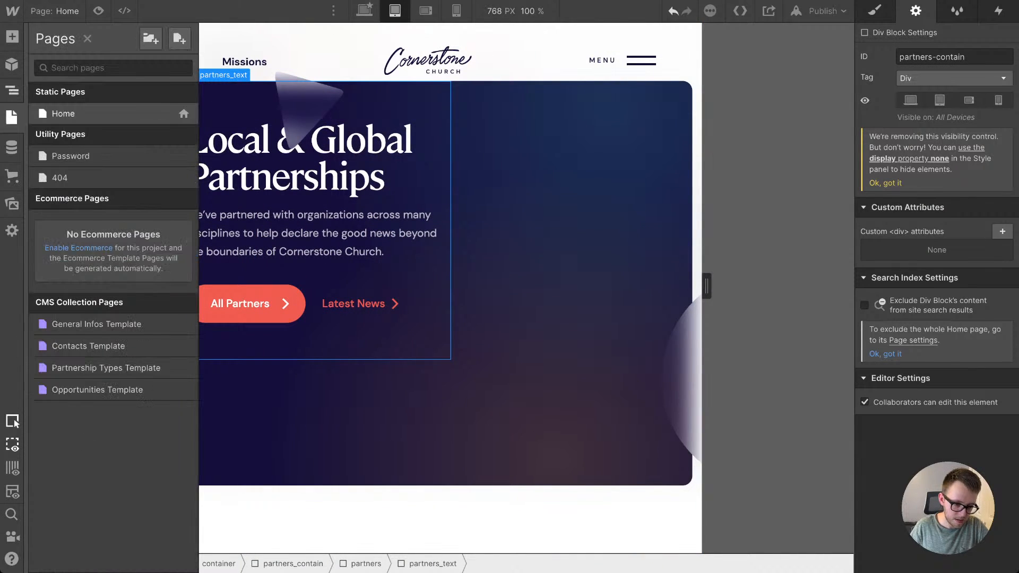
pyautogui.click(12, 91)
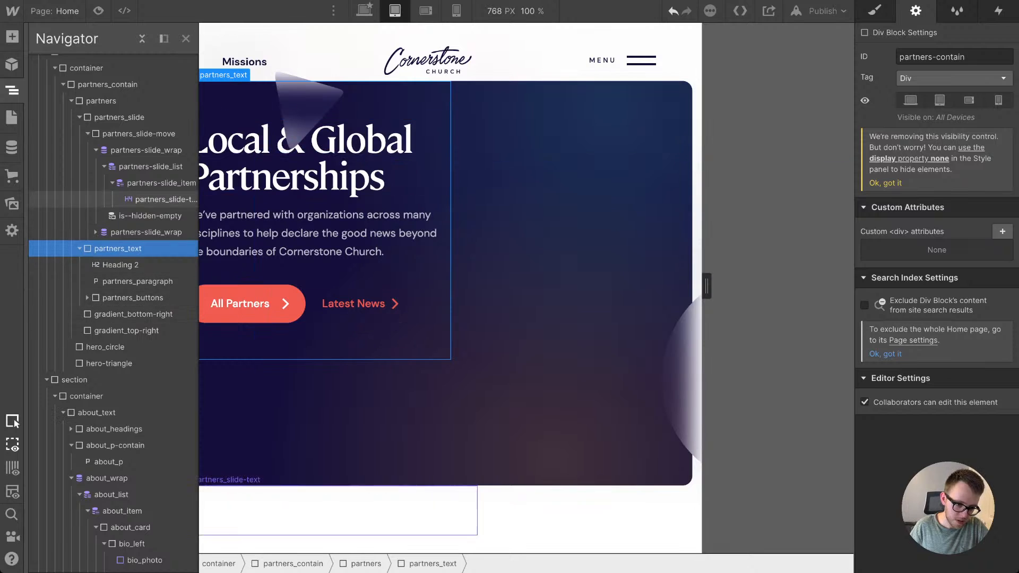
pyautogui.click(139, 133)
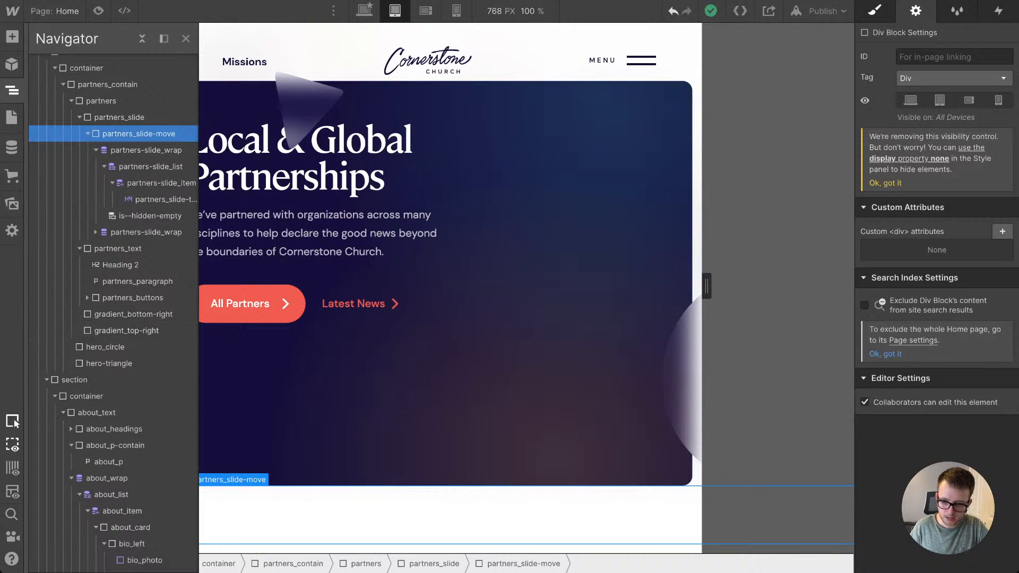
pyautogui.click(874, 10)
pyautogui.scroll(-2, 937, 318)
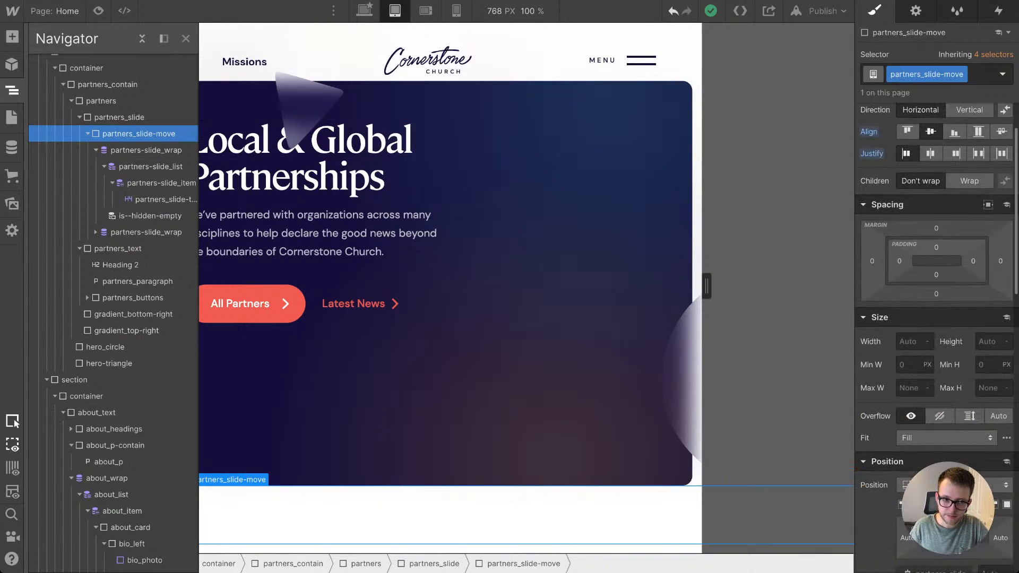
pyautogui.scroll(-1, 937, 318)
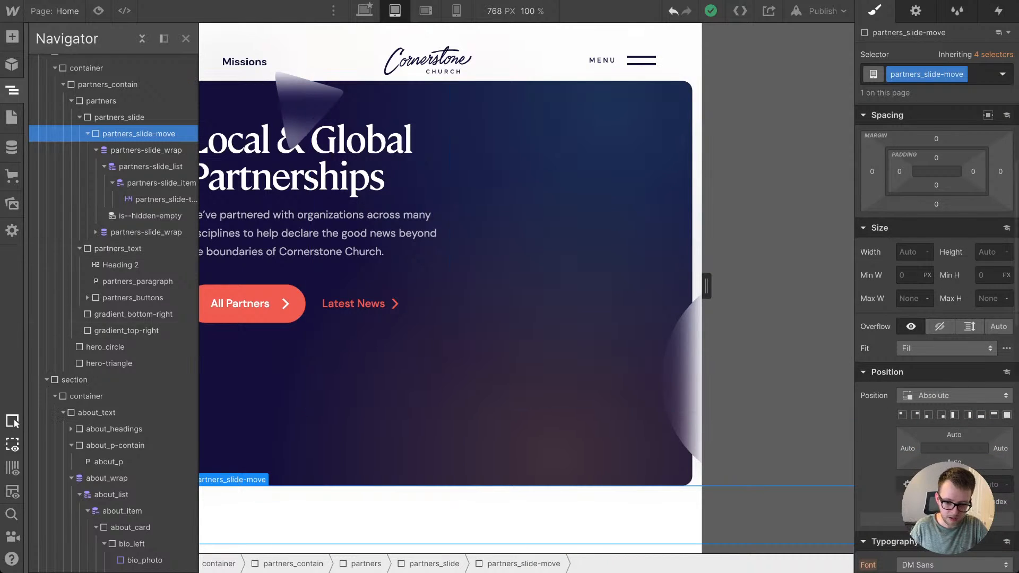
# Step: Set the height of the partners_slide element to 6 em at the tablet breakpoint and check the sliding text in the section
pyautogui.click(118, 117)
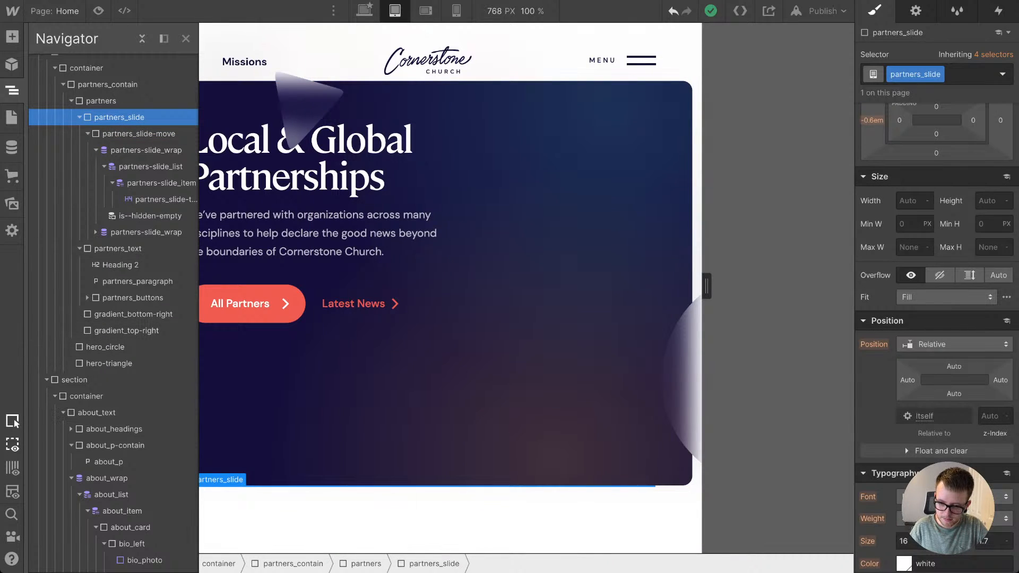
pyautogui.scroll(1, 937, 276)
pyautogui.scroll(1, 956, 265)
pyautogui.click(989, 253)
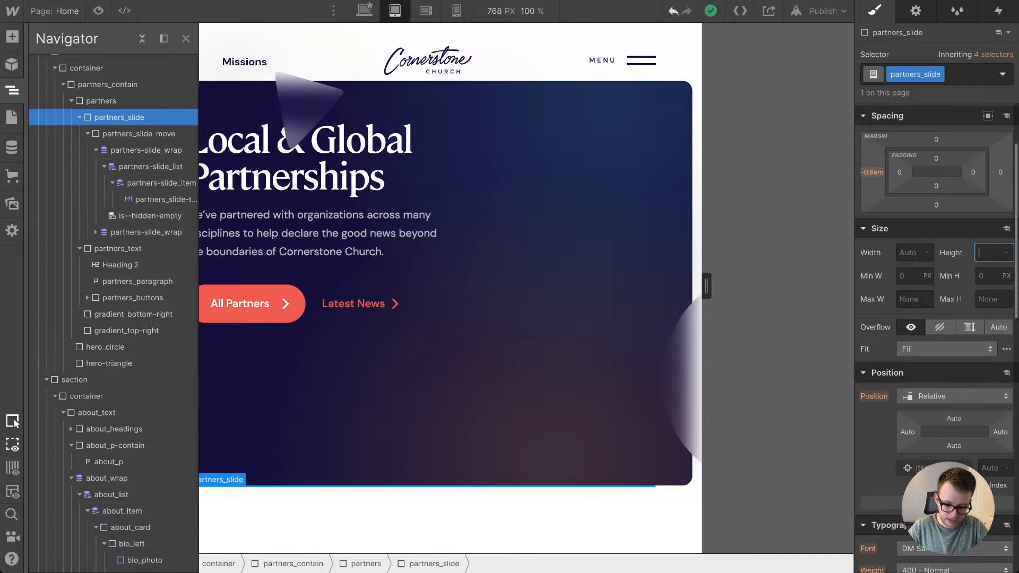
pyautogui.write('2em')
pyautogui.press('Return')
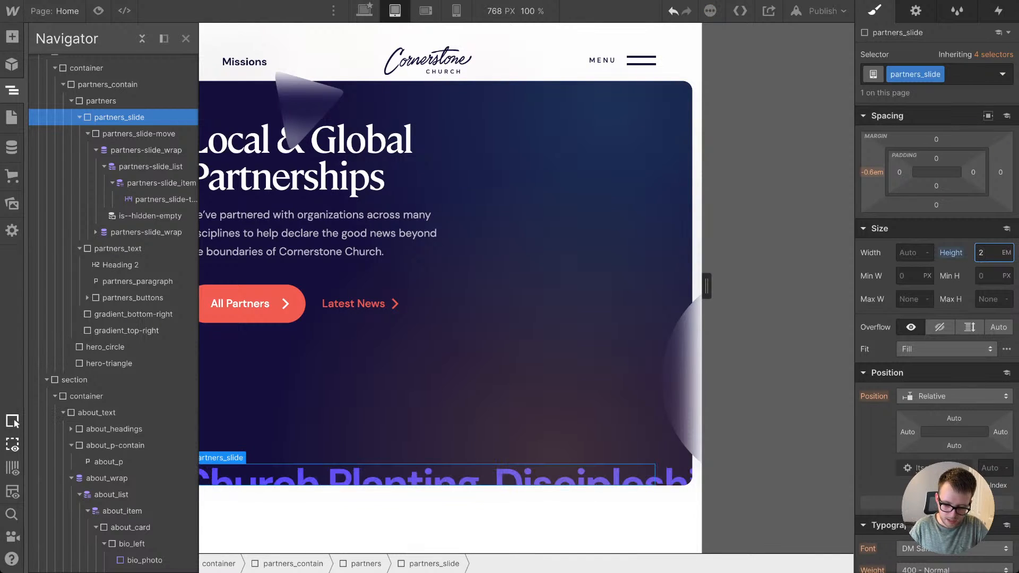
pyautogui.press('Up')
pyautogui.press('Up')
pyautogui.press('Up')
pyautogui.press('Up')
pyautogui.press('Up')
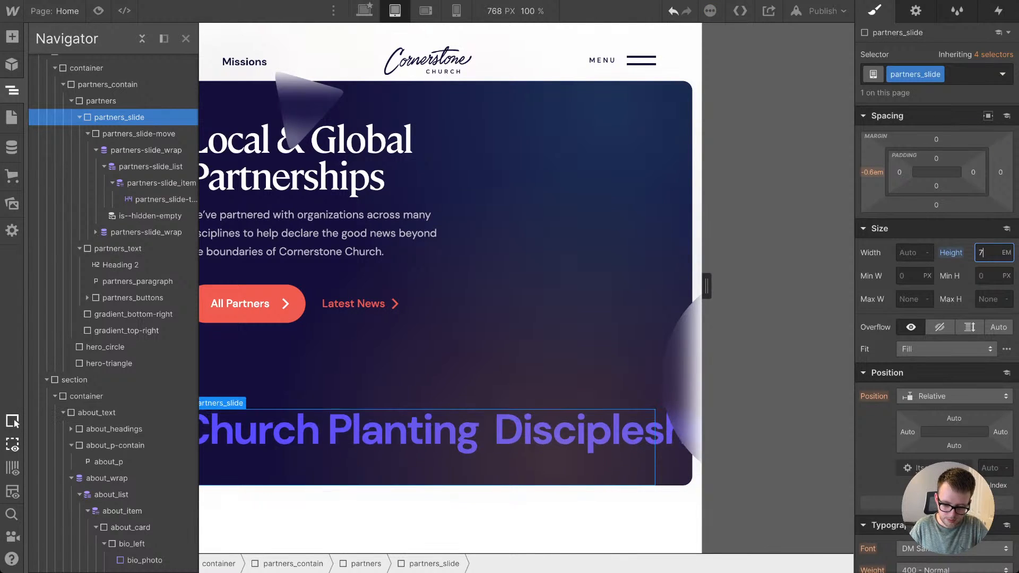
pyautogui.press('Down')
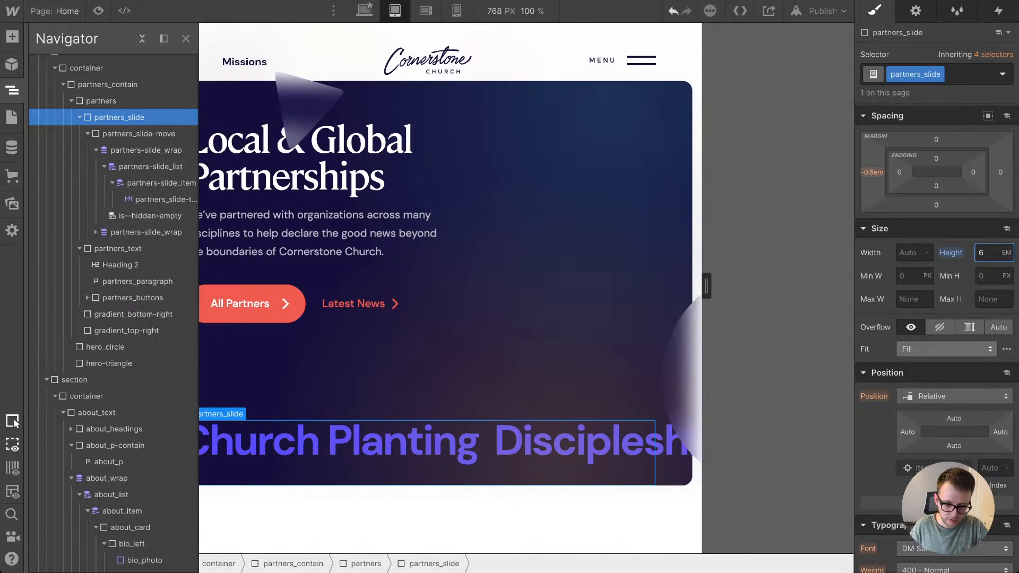
pyautogui.click(186, 38)
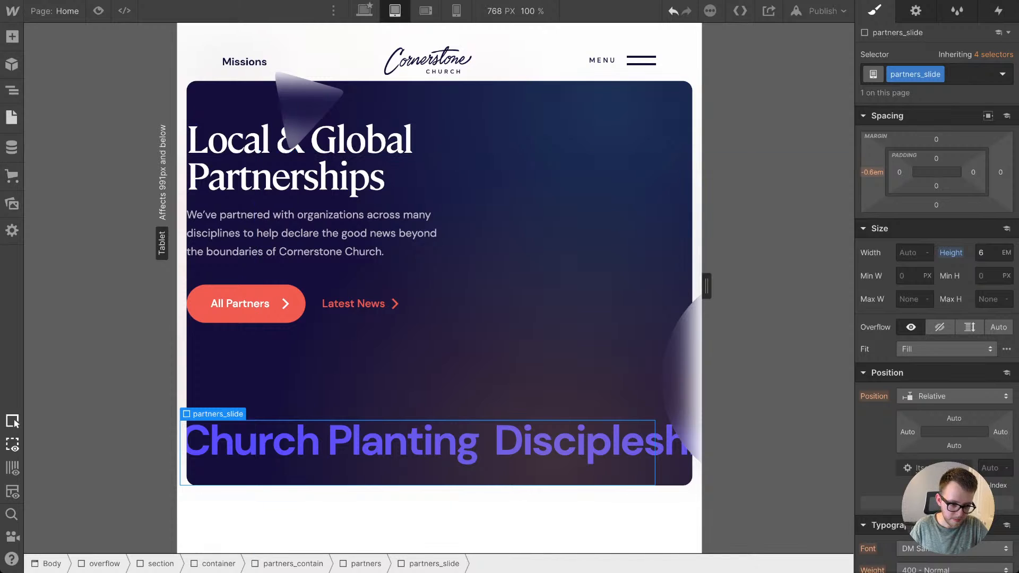
pyautogui.click(11, 90)
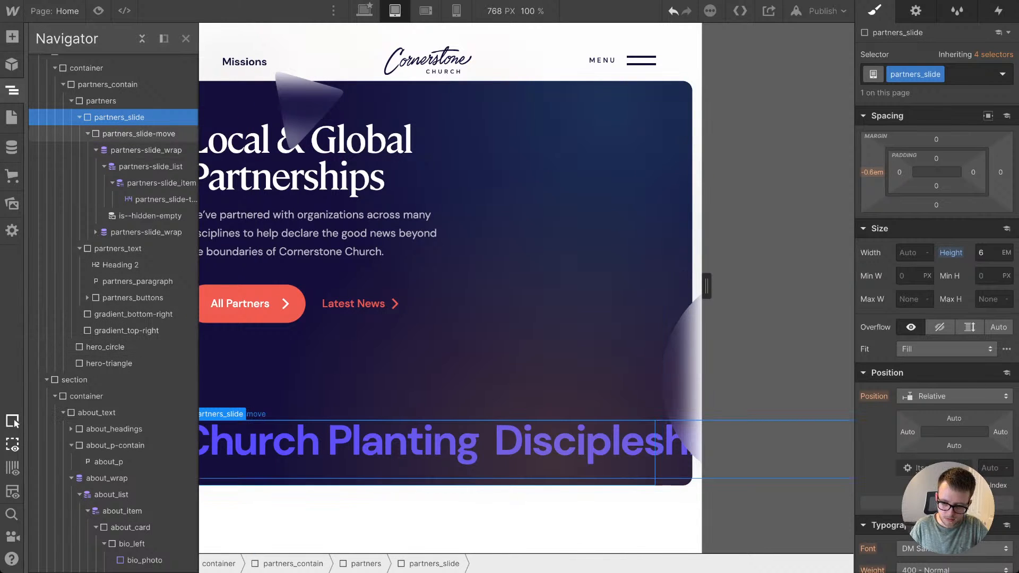
# Step: Select the partners_slide element inside partners and set its left margin to 0 em at the tablet breakpoint
pyautogui.click(146, 150)
pyautogui.click(139, 134)
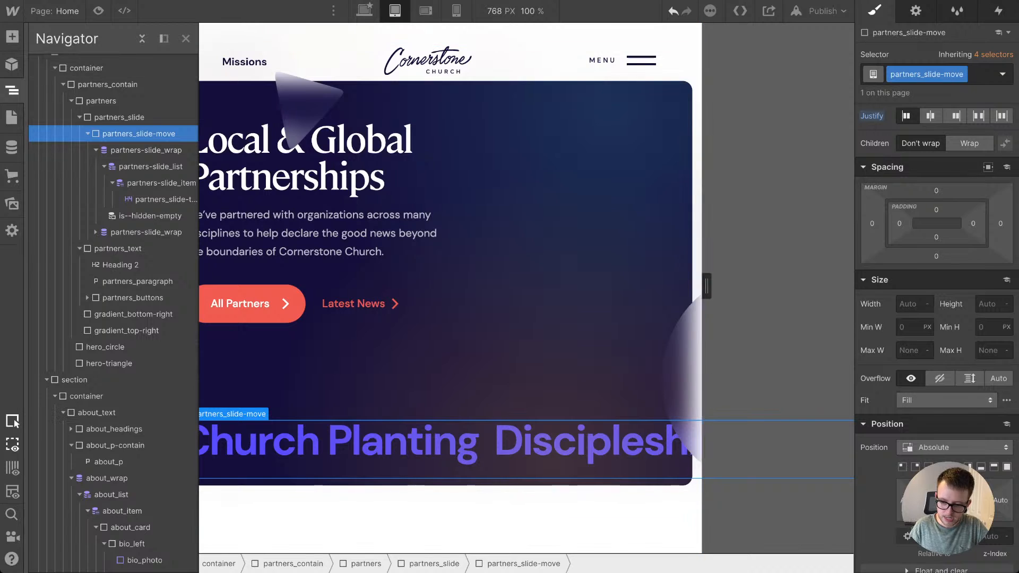
pyautogui.click(88, 134)
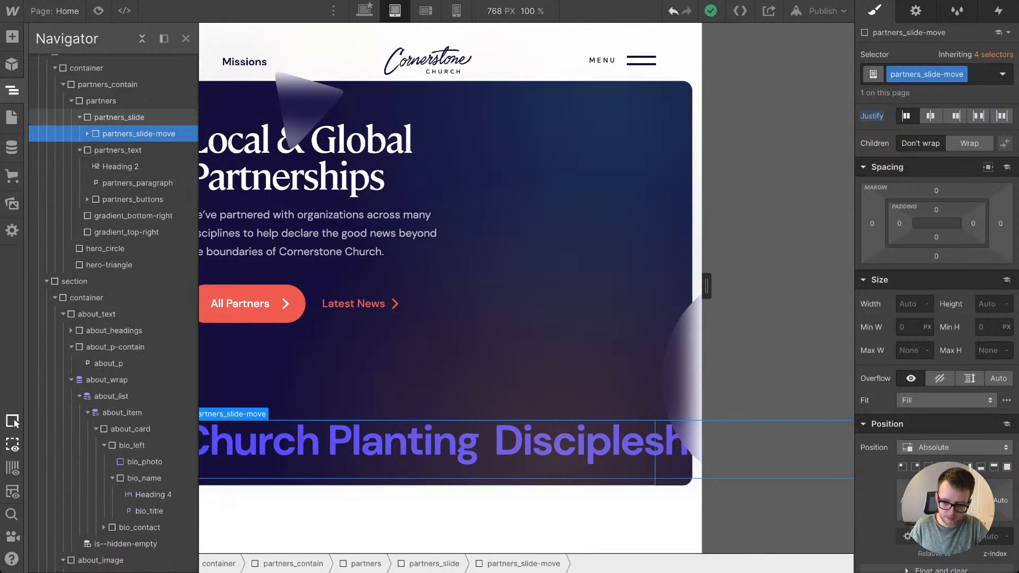
pyautogui.click(119, 117)
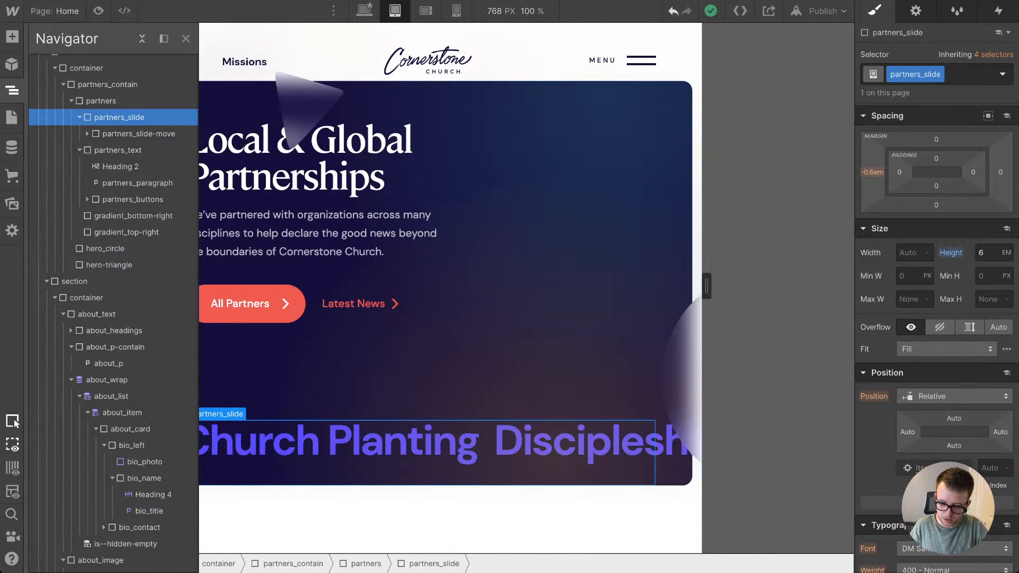
pyautogui.press('z')
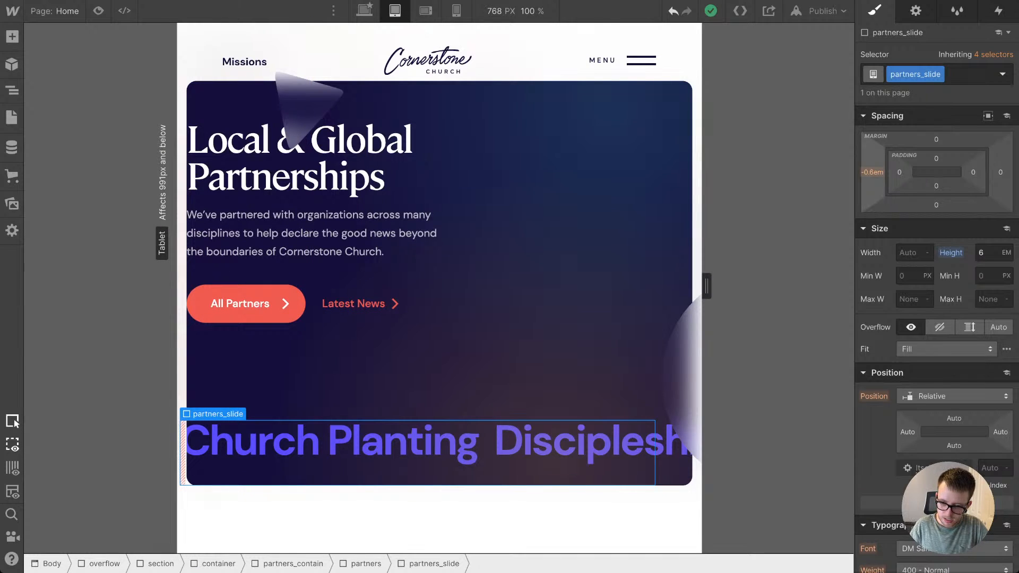
pyautogui.click(872, 173)
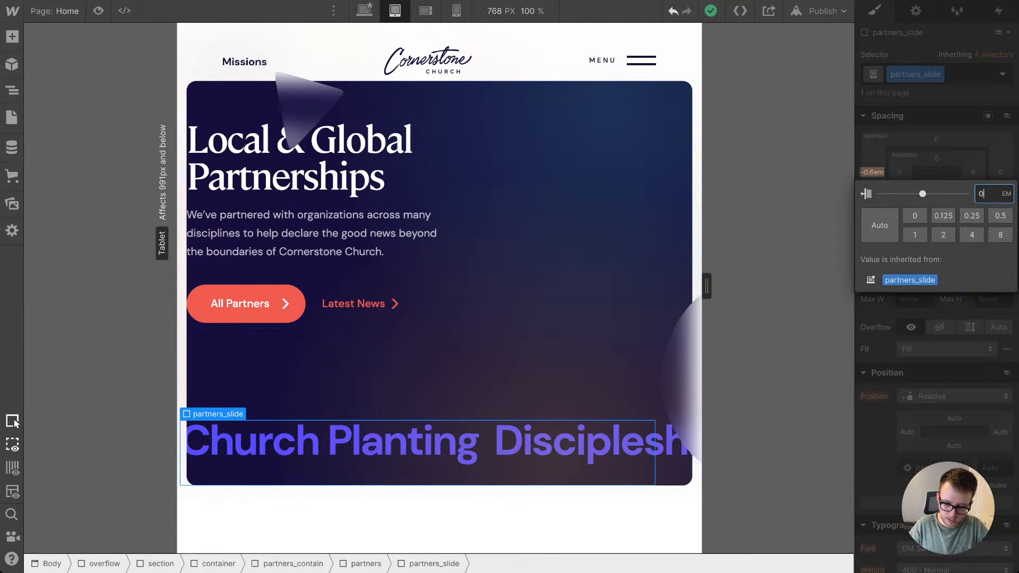
pyautogui.press('Return')
# Step: Set the width of the partners_slide element to 100%, briefly trying 102%
pyautogui.click(910, 253)
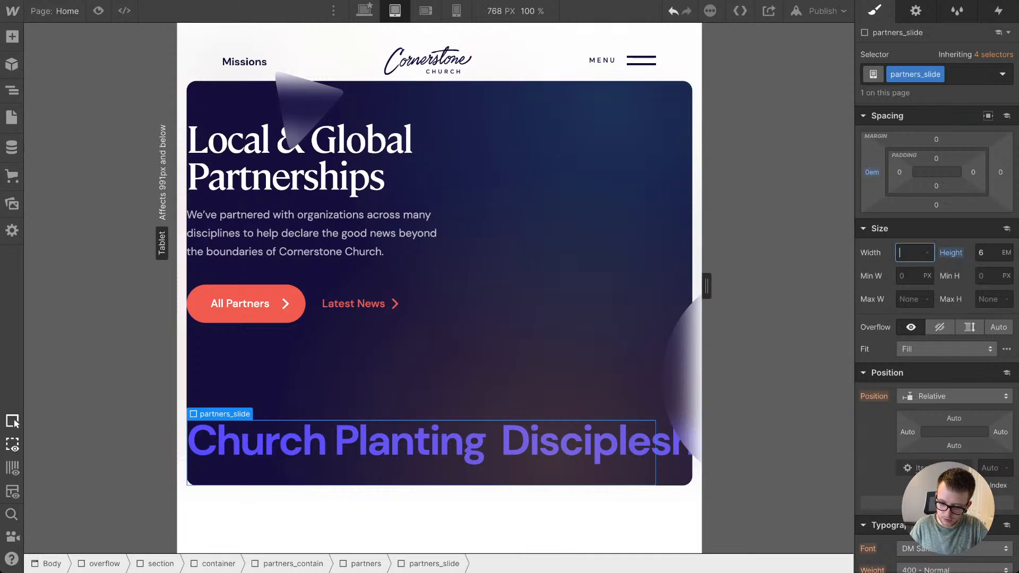
pyautogui.write('10')
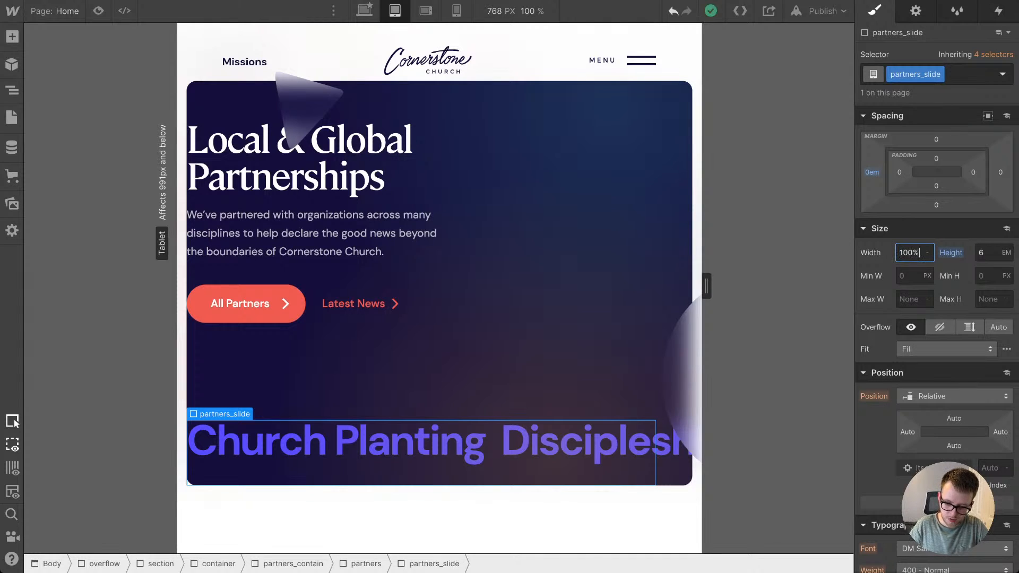
pyautogui.write('0%')
pyautogui.press('Return')
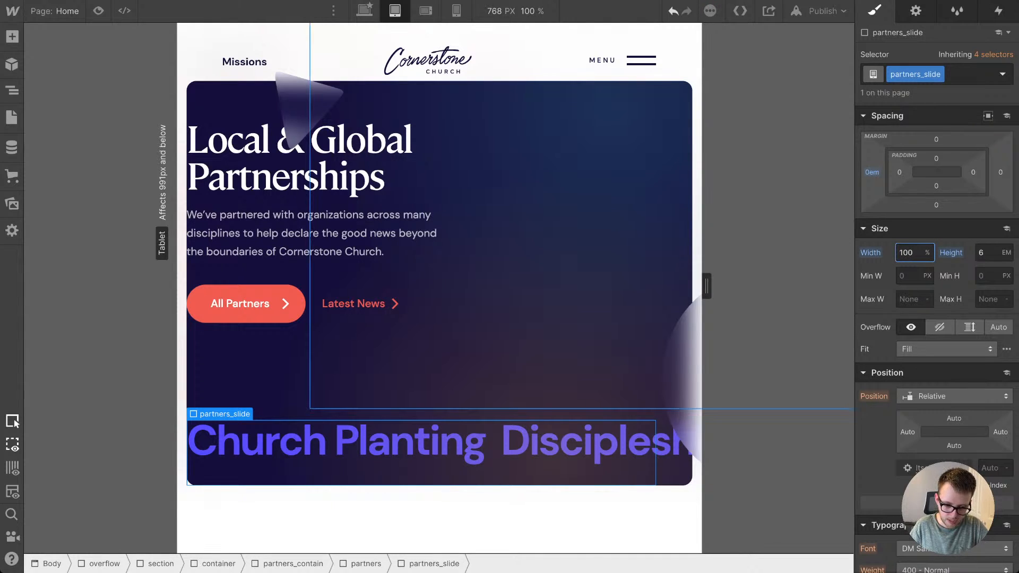
pyautogui.press('Up')
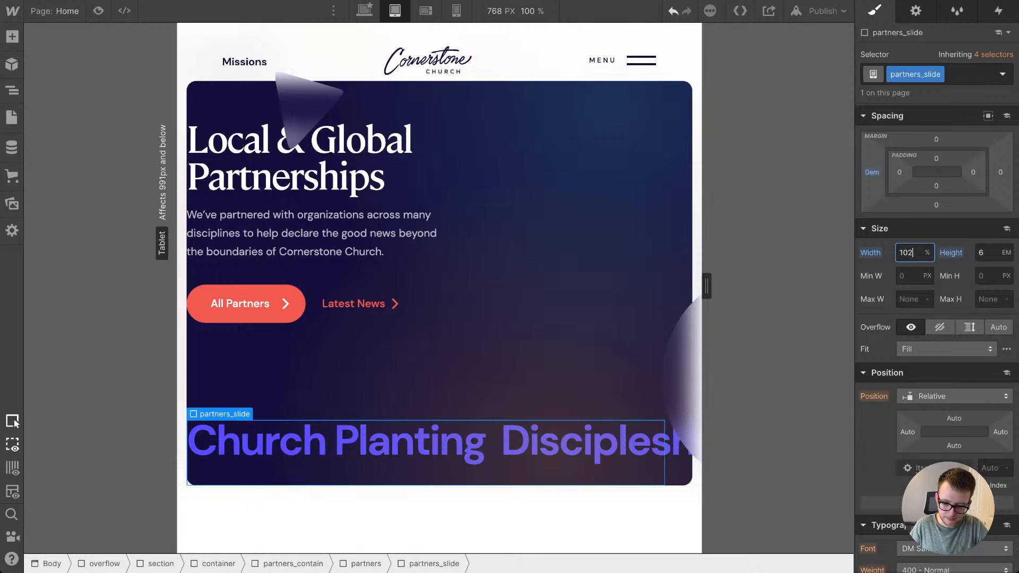
pyautogui.press('Down')
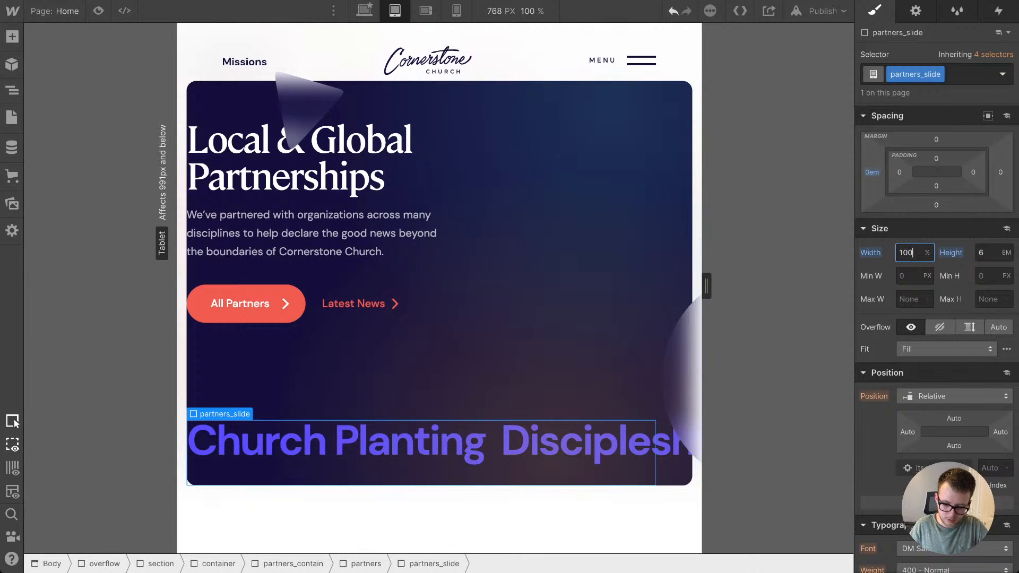
# Step: Set the right padding of the parent partners element to 0 em at the tablet breakpoint
pyautogui.click(366, 564)
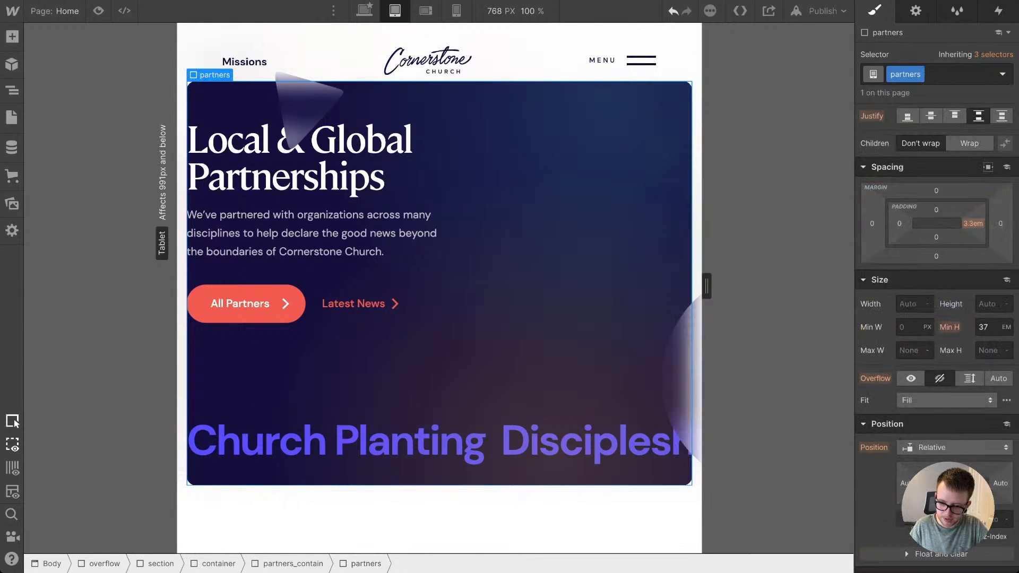
pyautogui.click(972, 223)
pyautogui.press('Return')
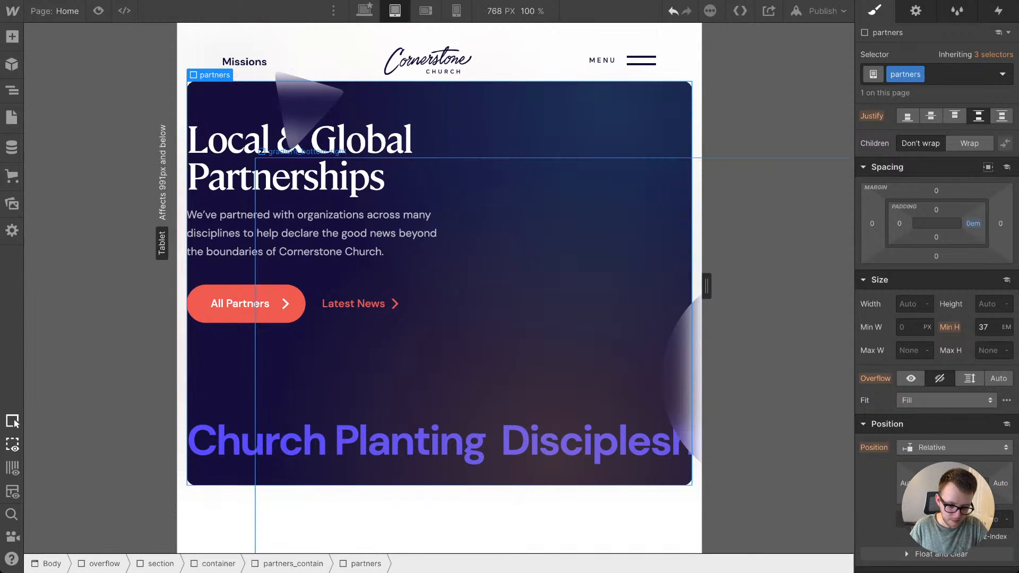
# Step: Compare the Partnerships section at the desktop breakpoint, then return to tablet and select the sliding text
pyautogui.click(335, 444)
pyautogui.click(313, 59)
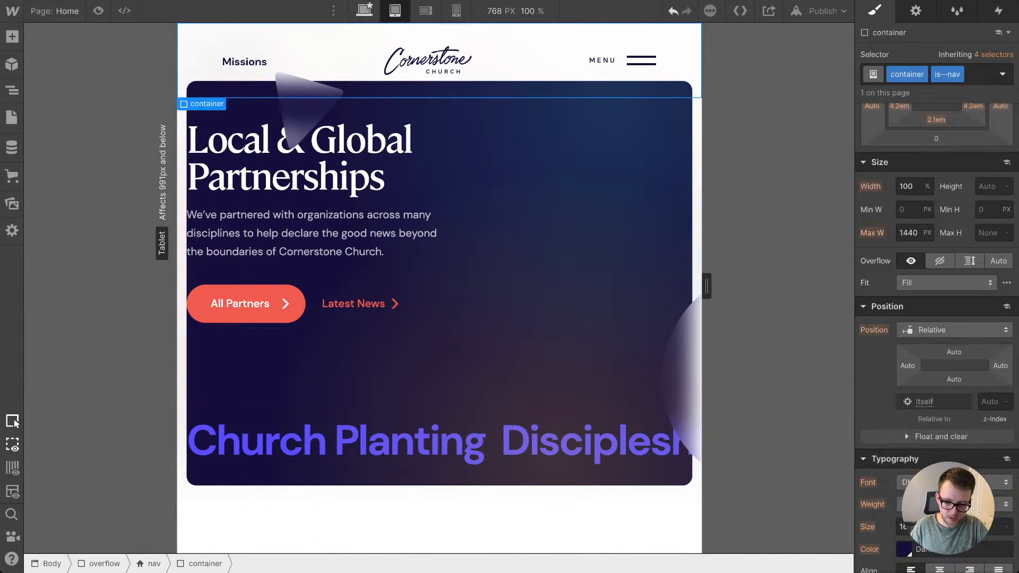
pyautogui.press('1')
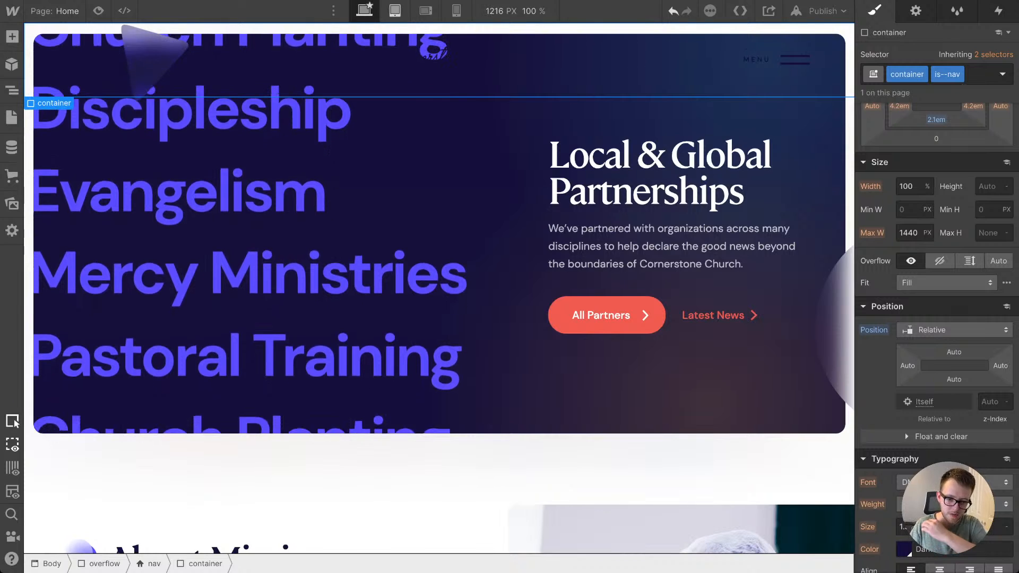
pyautogui.click(395, 11)
pyautogui.click(335, 444)
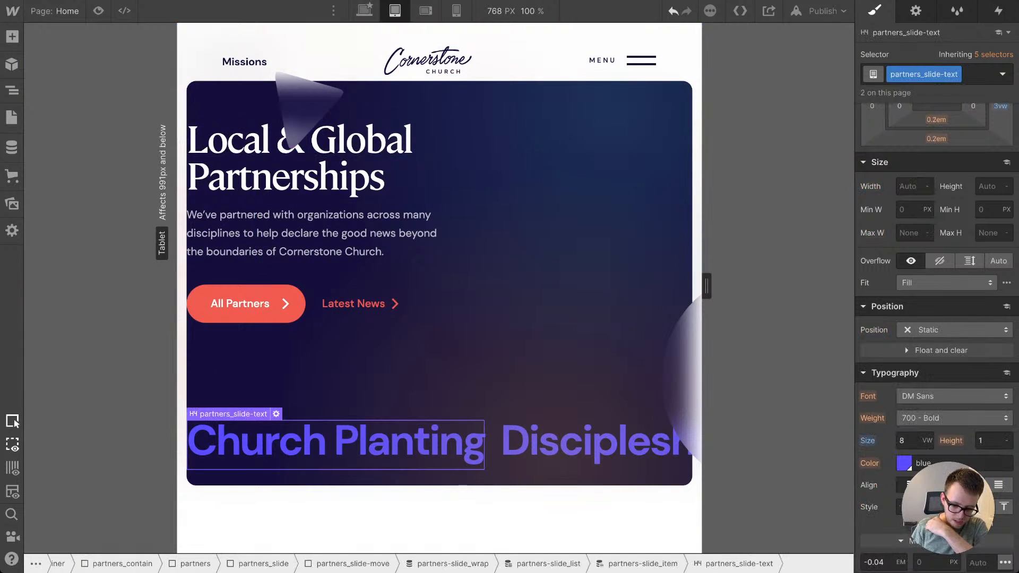
# Step: Select the partners_slide-move element around the sliding text and highlight its class name
pyautogui.click(353, 564)
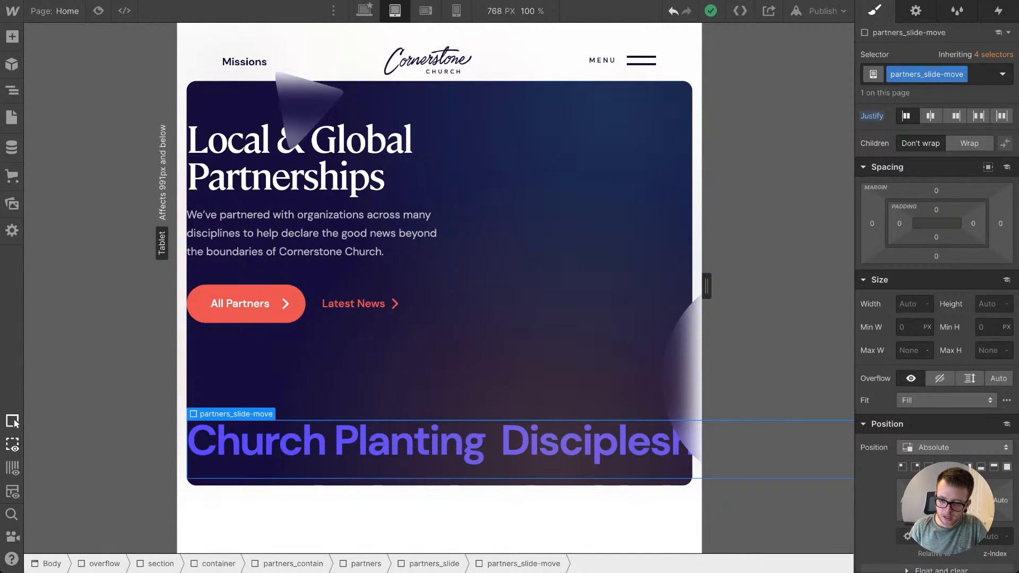
pyautogui.click(960, 74)
pyautogui.click(932, 94)
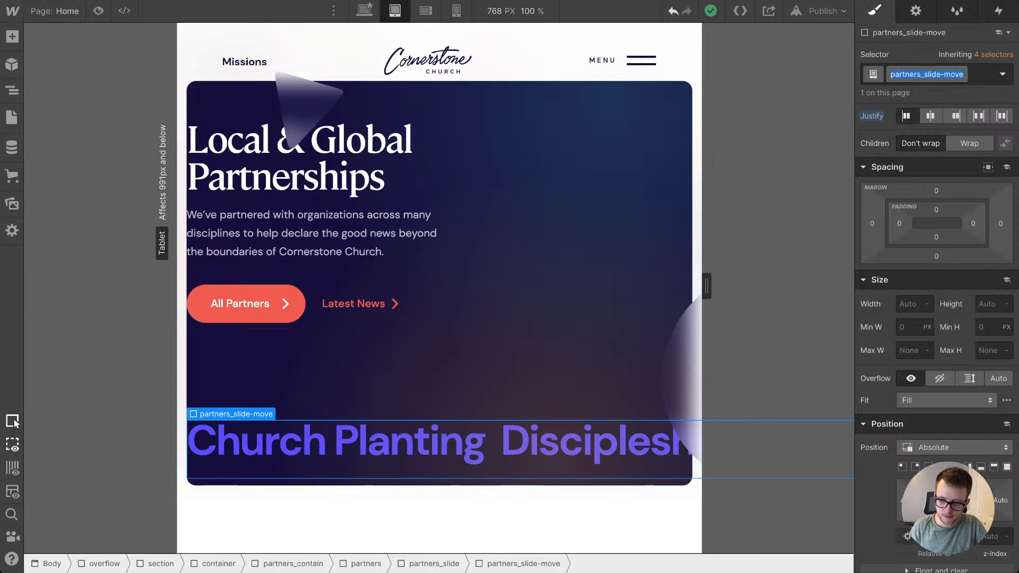
pyautogui.press('Return')
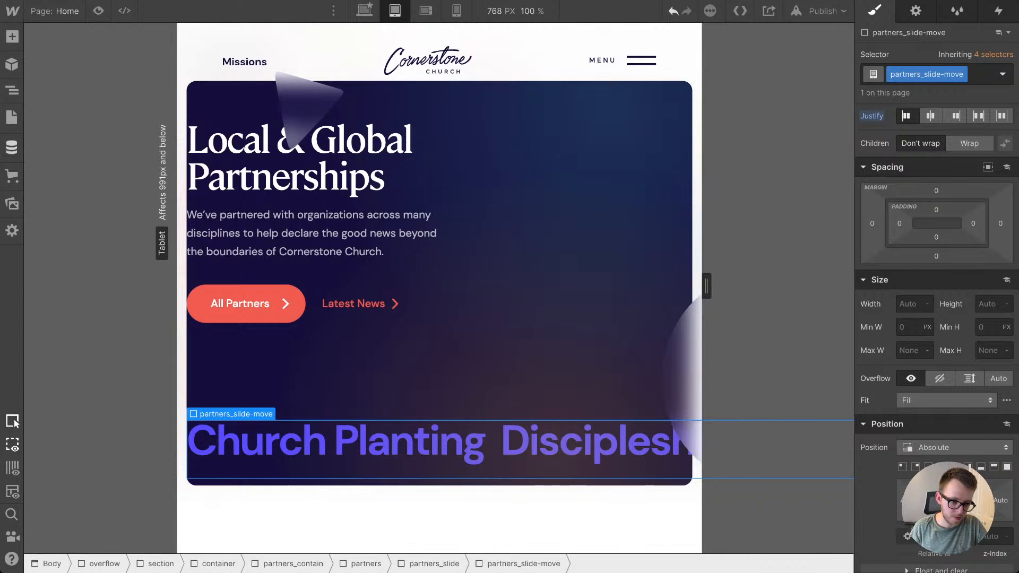
# Step: Open the code of the c-html embed inside the Global CSS & Elements symbol
pyautogui.click(12, 90)
pyautogui.scroll(15, 107, 95)
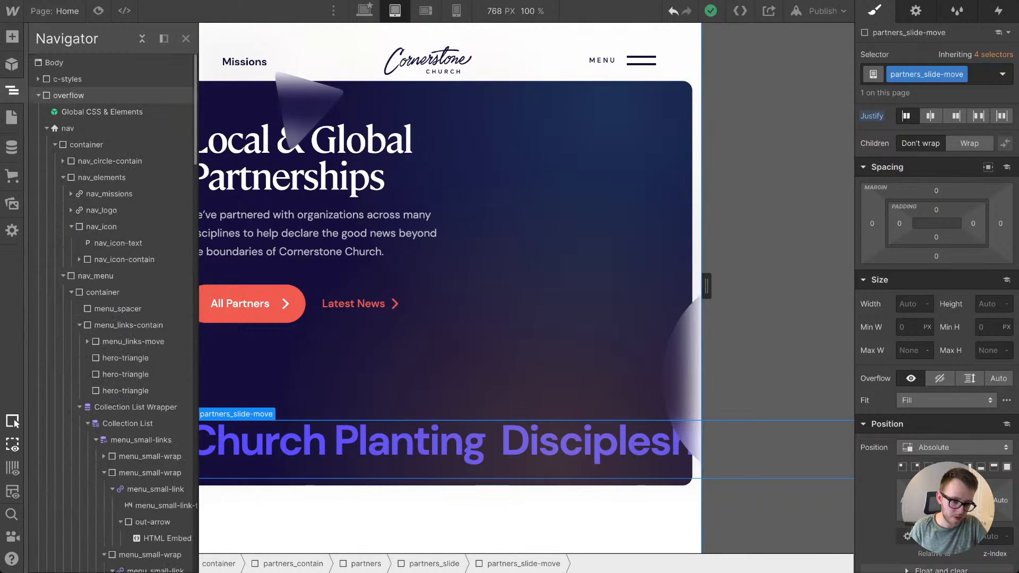
pyautogui.click(102, 112)
pyautogui.doubleClick(102, 112)
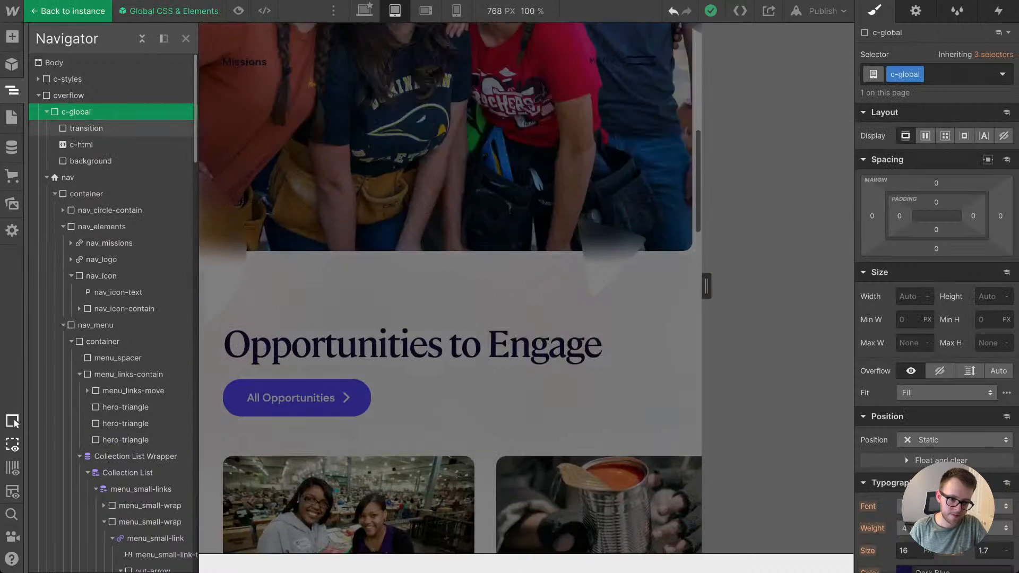
pyautogui.click(81, 145)
pyautogui.click(915, 11)
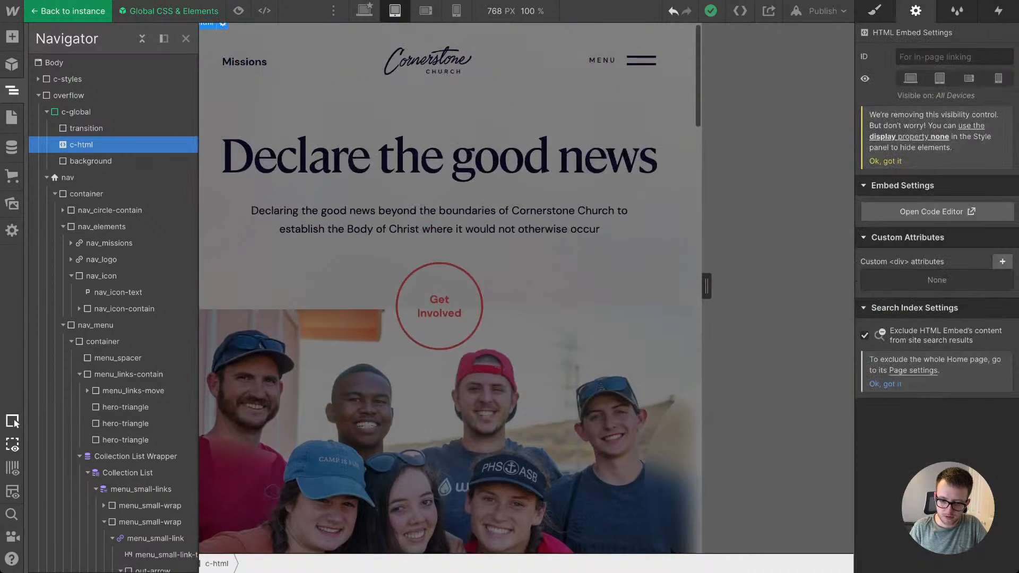
pyautogui.click(936, 211)
# Step: In the max-width 991px media query, change the .partners_slide-move animation name to marquee-horizontal, then save and close the code
pyautogui.scroll(5, 510, 274)
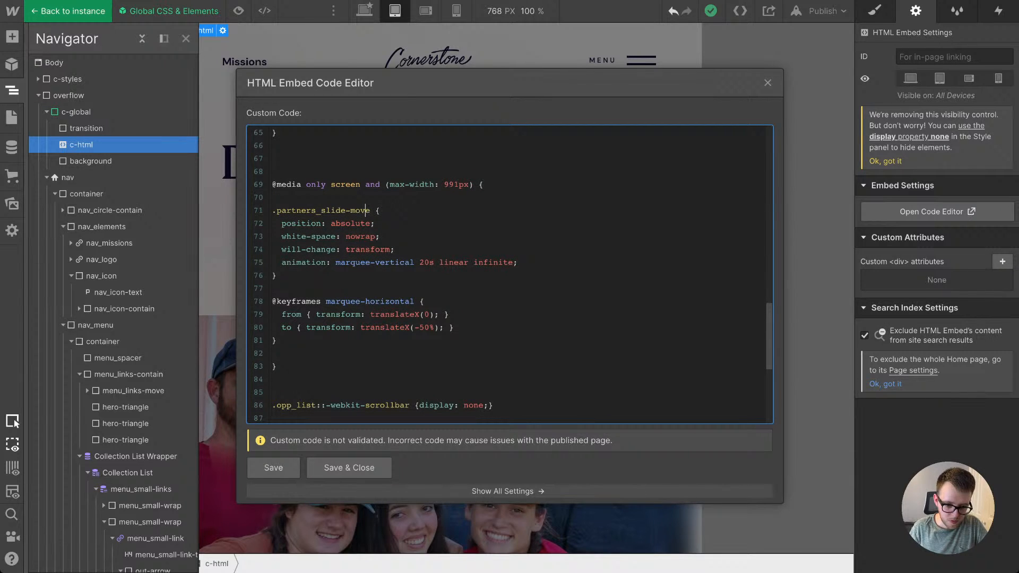
pyautogui.scroll(5, 509, 273)
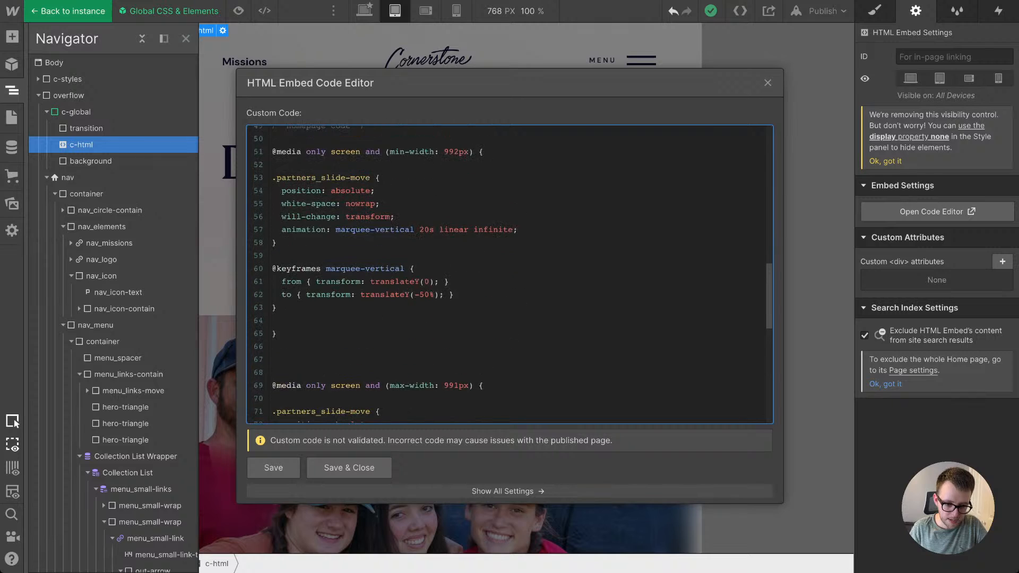
pyautogui.scroll(-5, 510, 273)
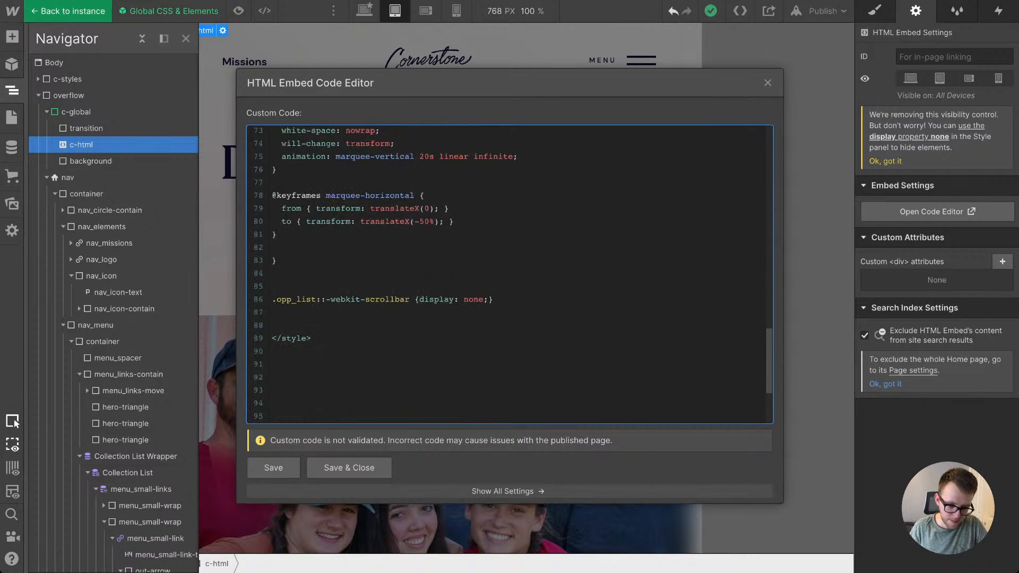
pyautogui.scroll(3, 510, 273)
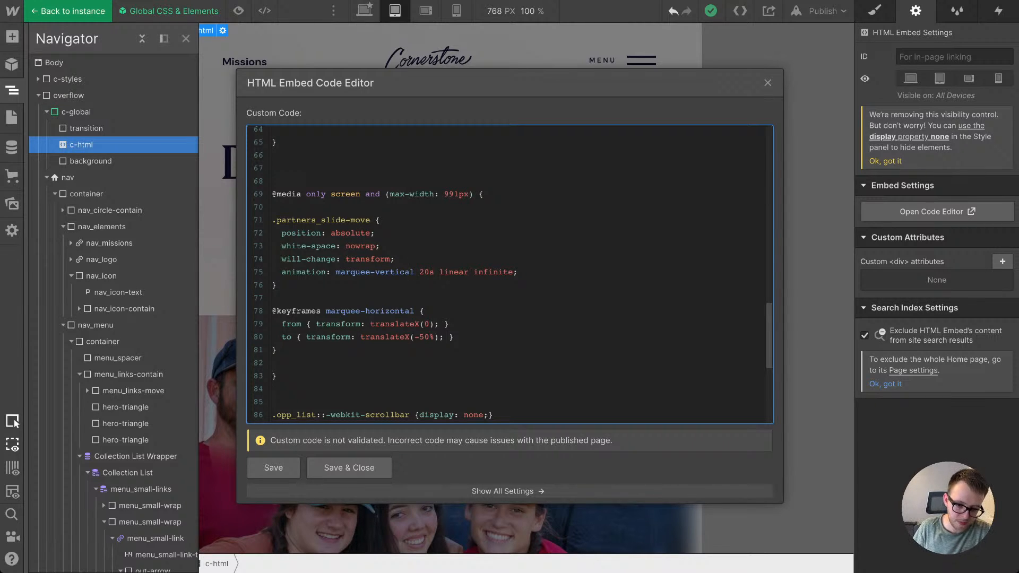
pyautogui.moveTo(325, 311); pyautogui.dragTo(409, 311)
pyautogui.hotkey('ctrl', 'c')
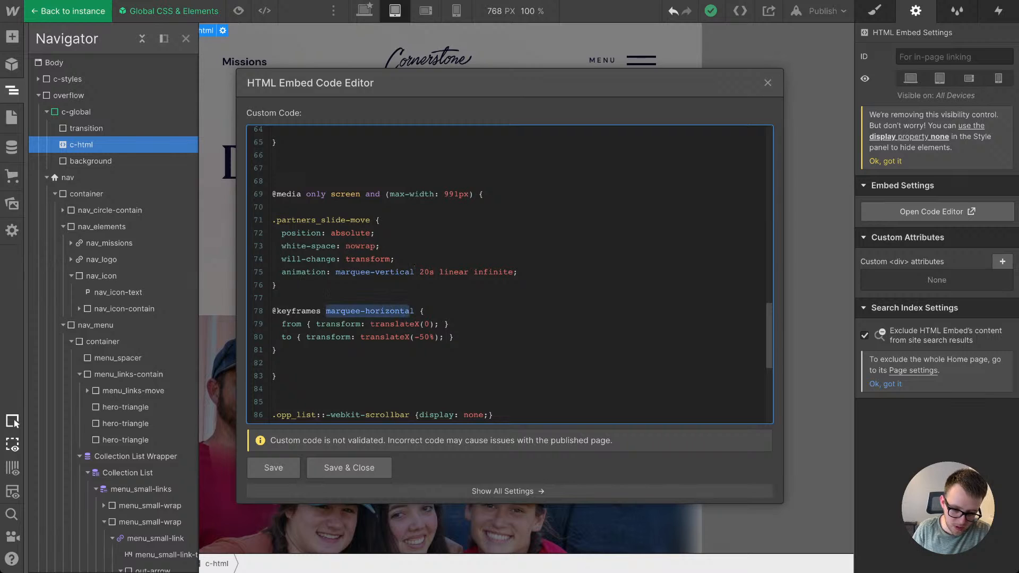
pyautogui.moveTo(414, 272); pyautogui.dragTo(355, 272)
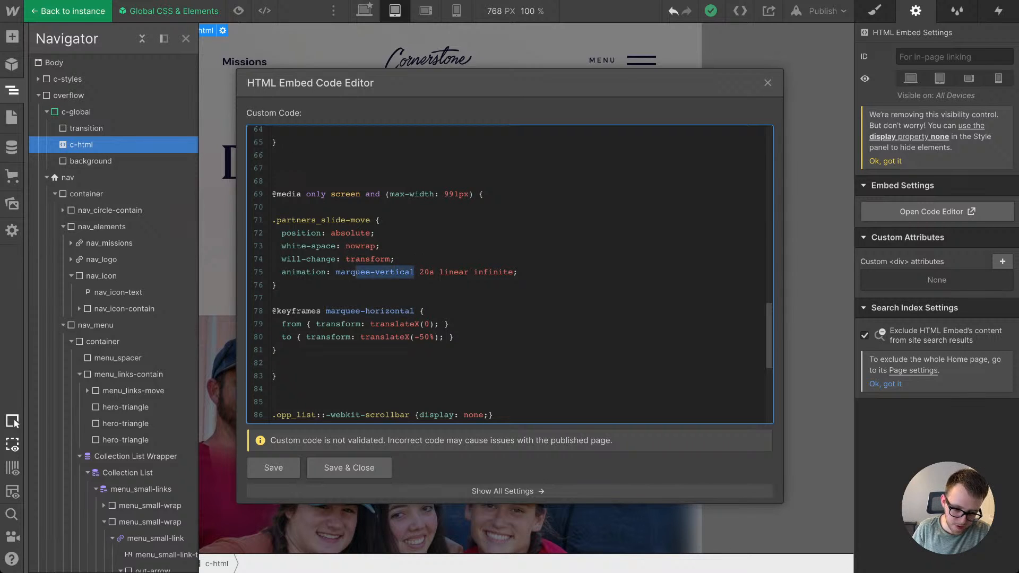
pyautogui.hotkey('ctrl', 'v')
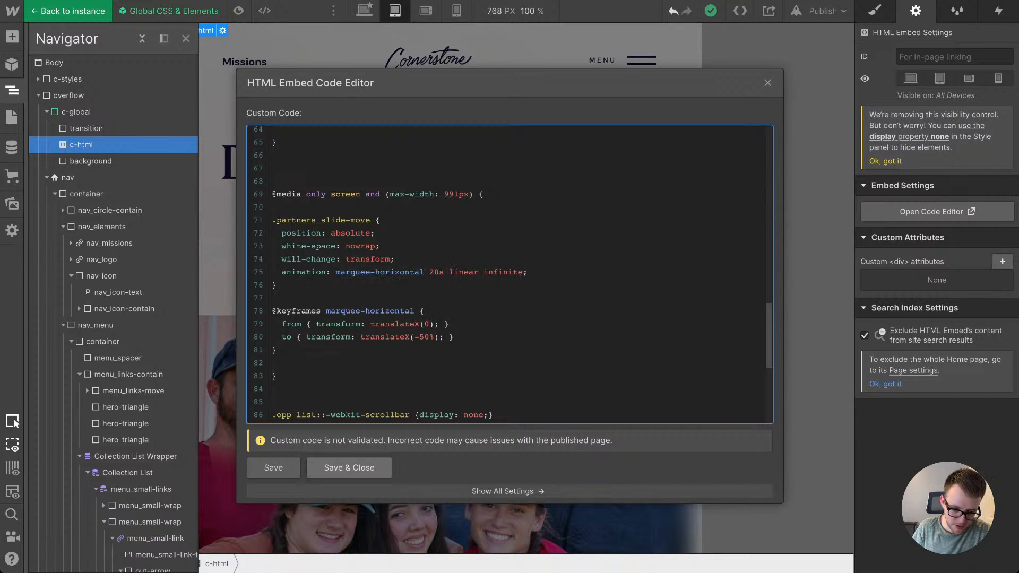
pyautogui.click(349, 467)
# Step: Leave the symbol and check the sliding text's motion in the Local & Global Partnerships section
pyautogui.doubleClick(403, 228)
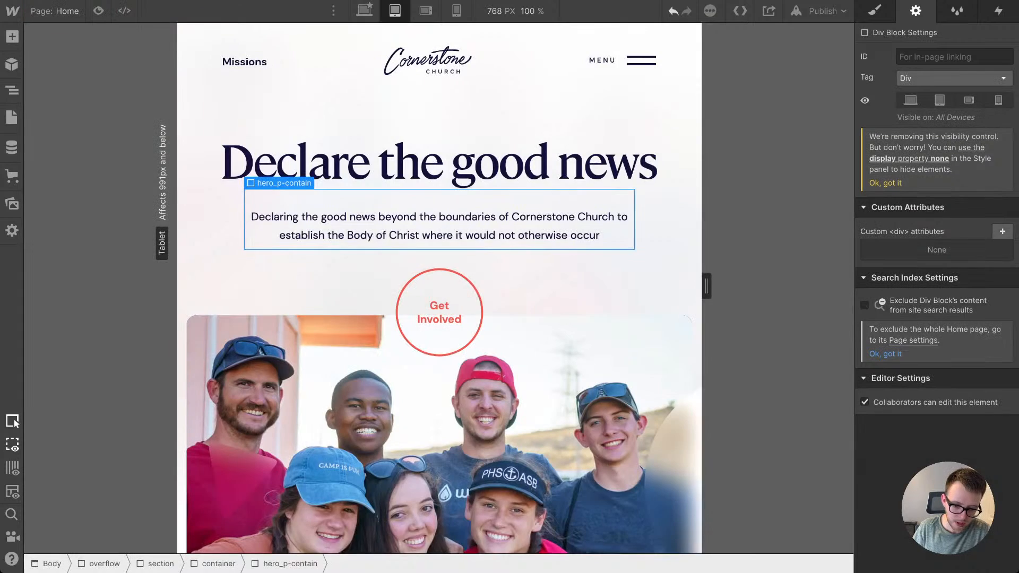
pyautogui.scroll(-10, 403, 228)
pyautogui.scroll(-15, 440, 287)
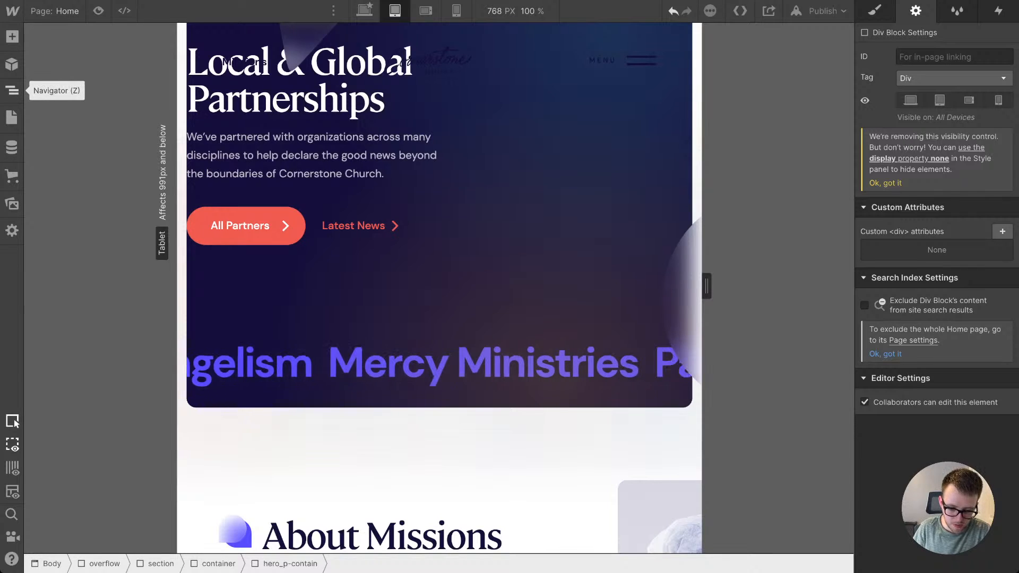
# Step: Open the c-html embed's code inside the Global CSS & Elements symbol
pyautogui.click(12, 90)
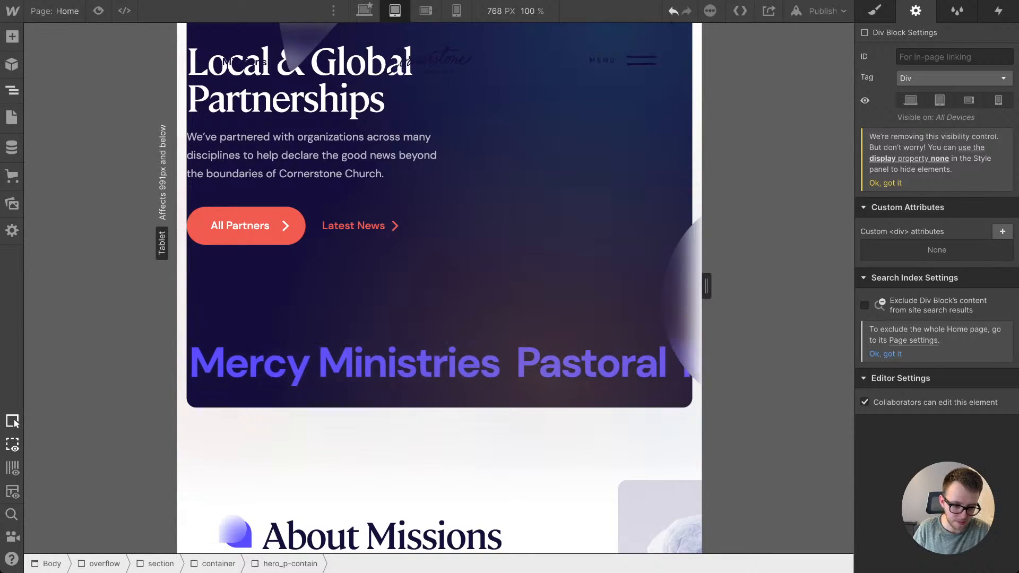
pyautogui.scroll(8, 106, 117)
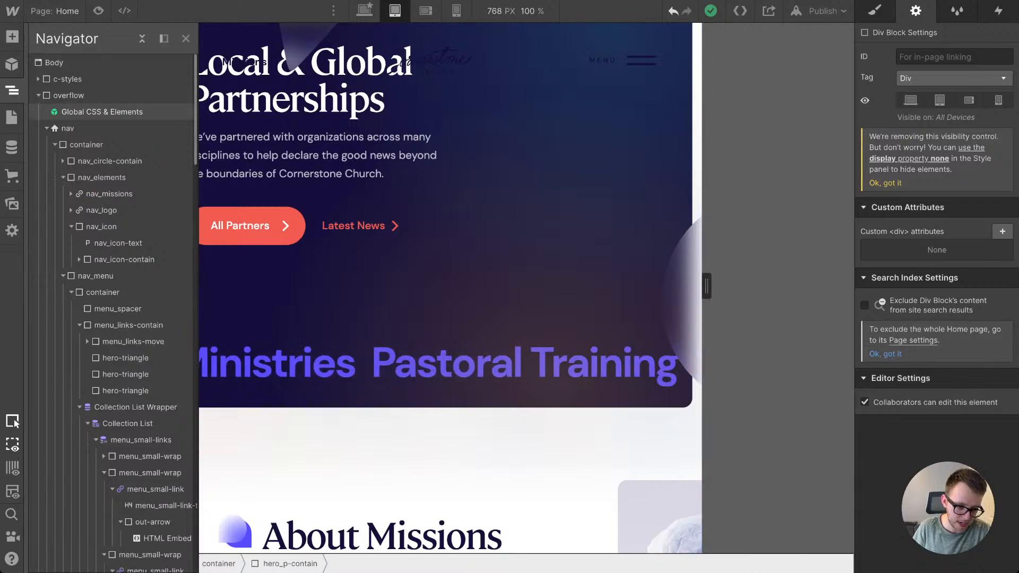
pyautogui.doubleClick(101, 112)
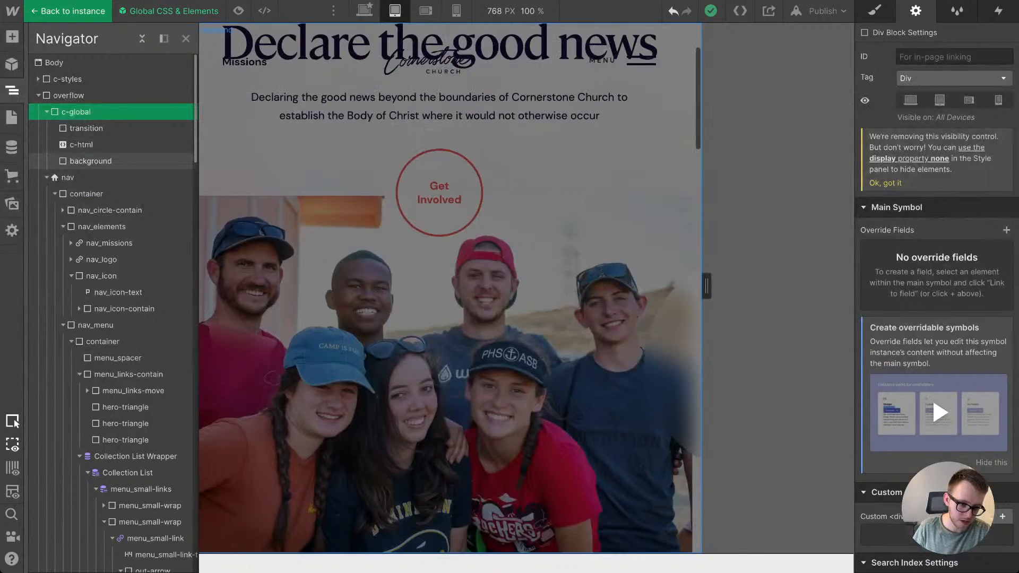
pyautogui.click(82, 145)
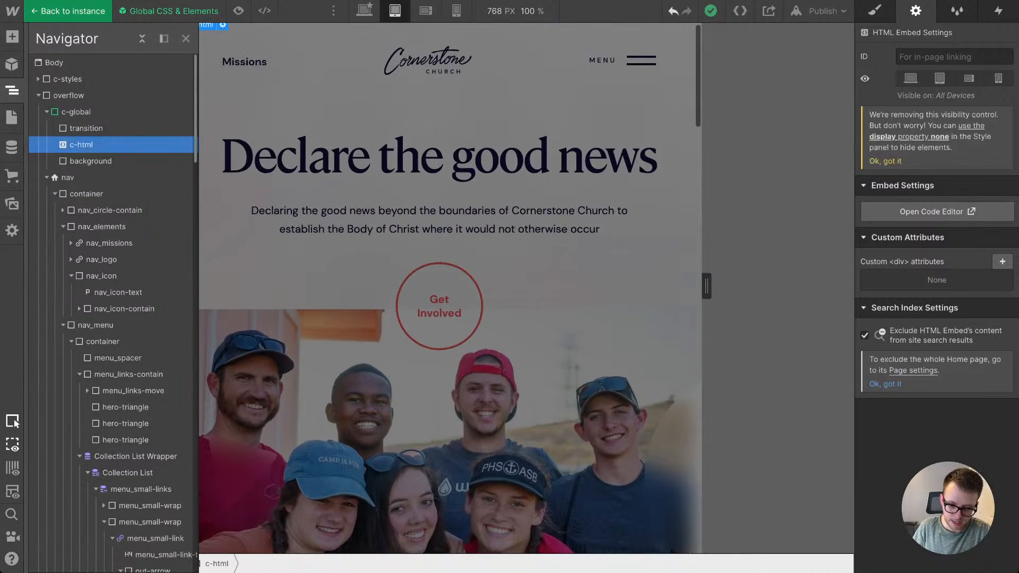
pyautogui.press('Return')
# Step: Set the .partners_slide-move animation duration to 40s in the max-width 991px media query, save and close the code, and leave the symbol
pyautogui.scroll(5, 510, 275)
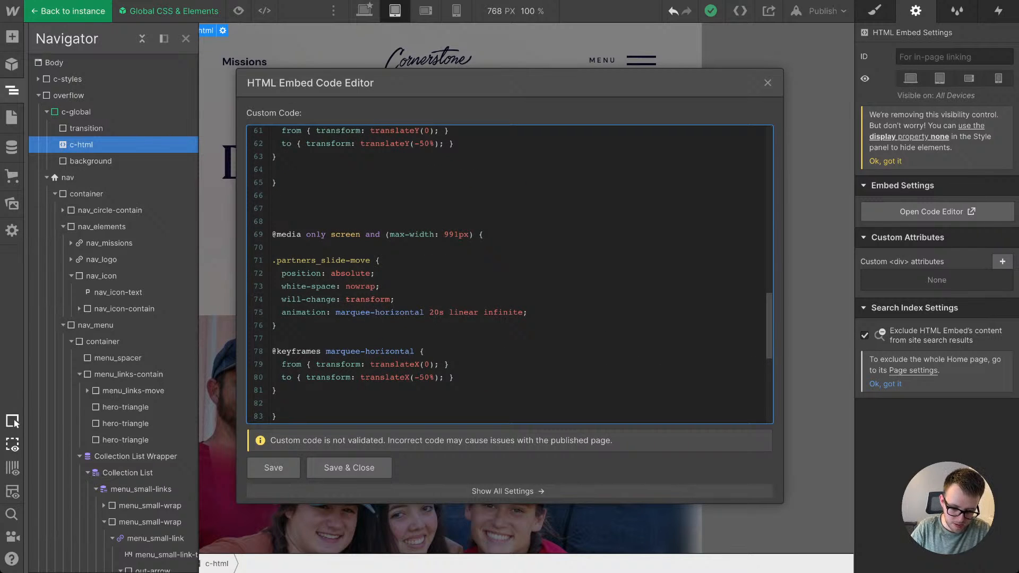
pyautogui.press('BackSpace')
pyautogui.write('4')
pyautogui.click(349, 467)
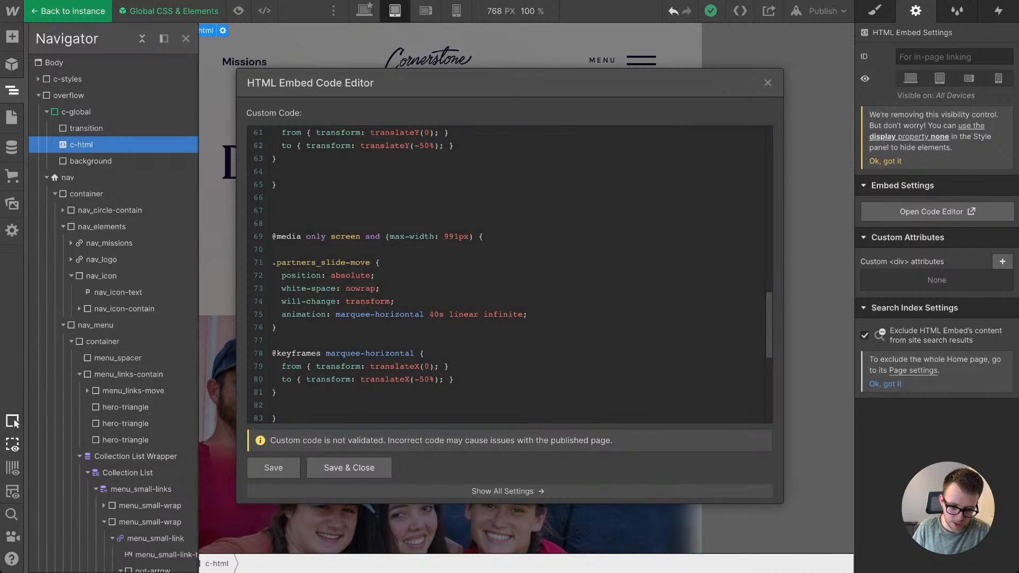
pyautogui.click(392, 225)
# Step: Set the font size of the partners_slide-text heading in the Partnerships marquee to 10 and its right margin to 7vw
pyautogui.scroll(-5, 393, 225)
pyautogui.scroll(-17, 439, 254)
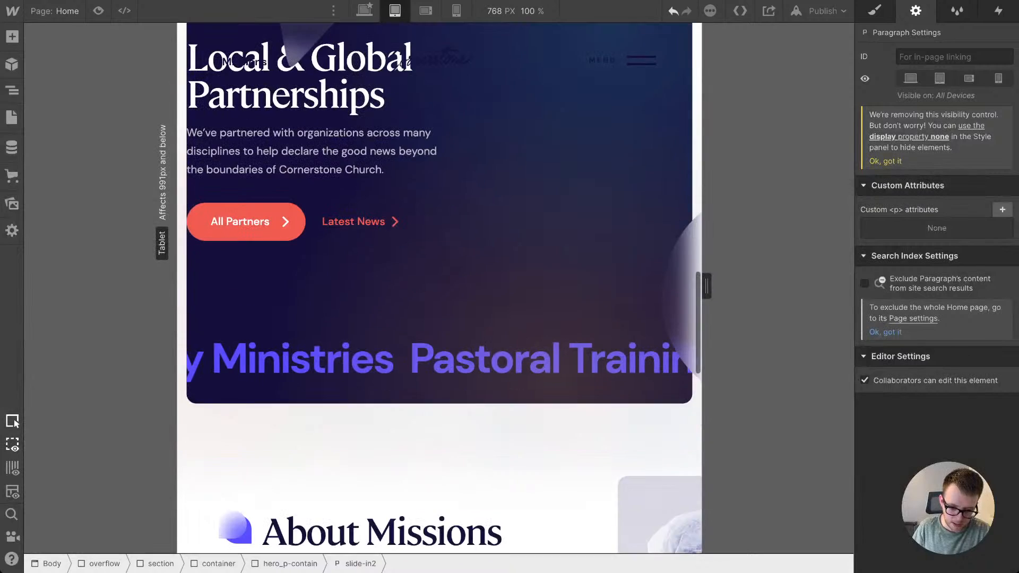
pyautogui.click(413, 331)
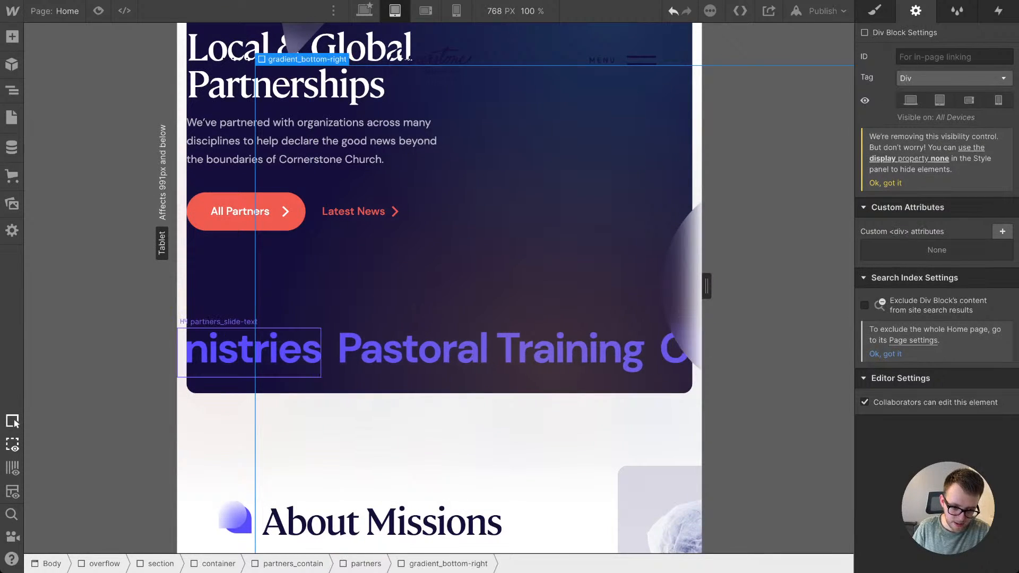
pyautogui.click(270, 350)
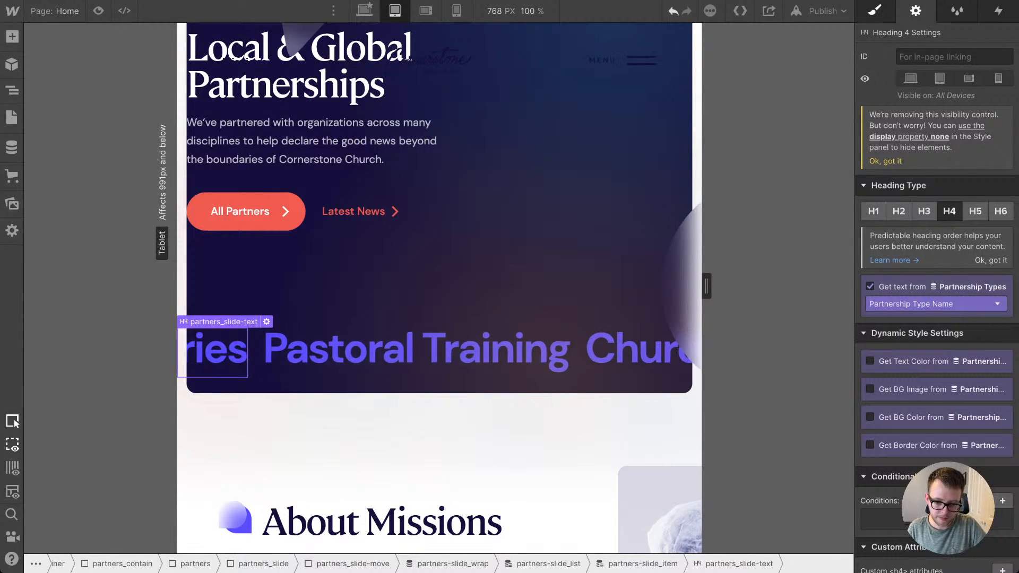
pyautogui.click(874, 11)
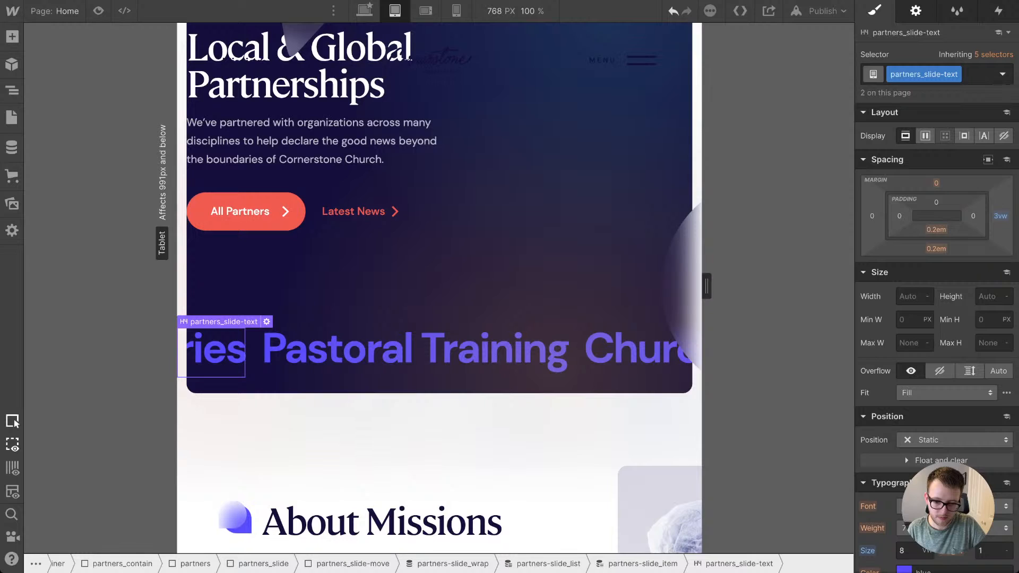
pyautogui.scroll(-1, 918, 478)
pyautogui.click(917, 477)
pyautogui.press('Up')
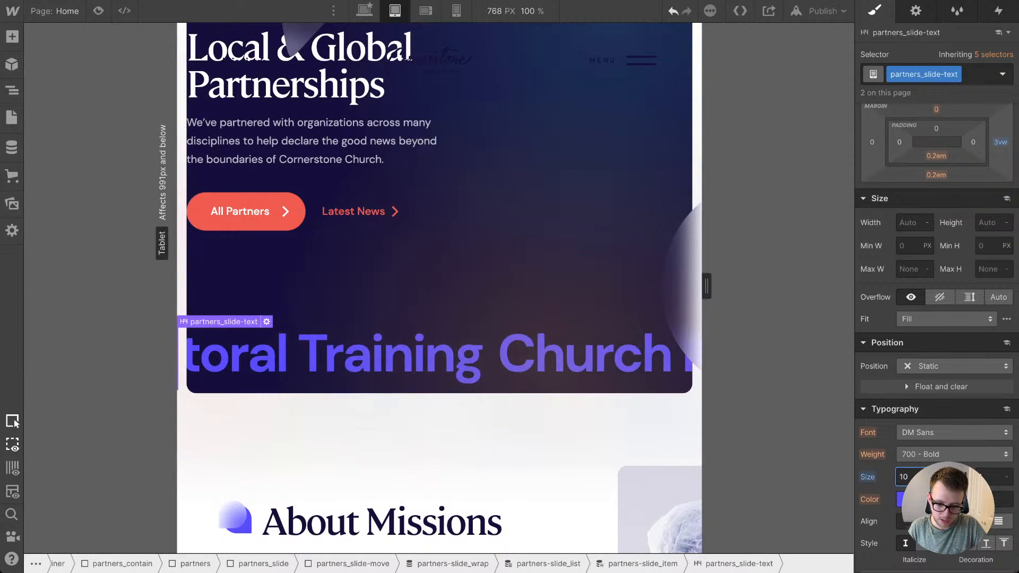
pyautogui.scroll(1, 918, 478)
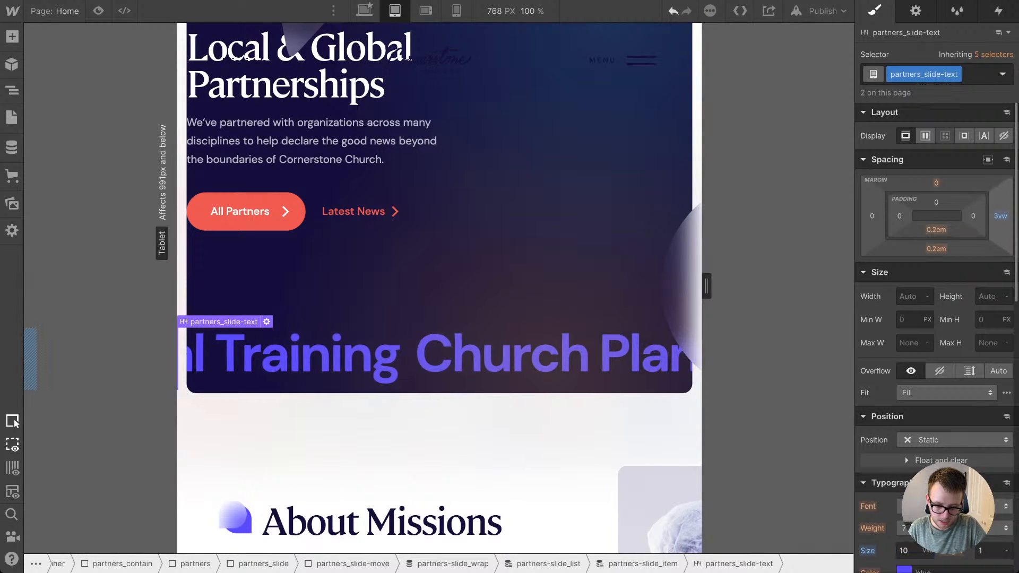
pyautogui.moveTo(1000, 216); pyautogui.dragTo(1000, 204)
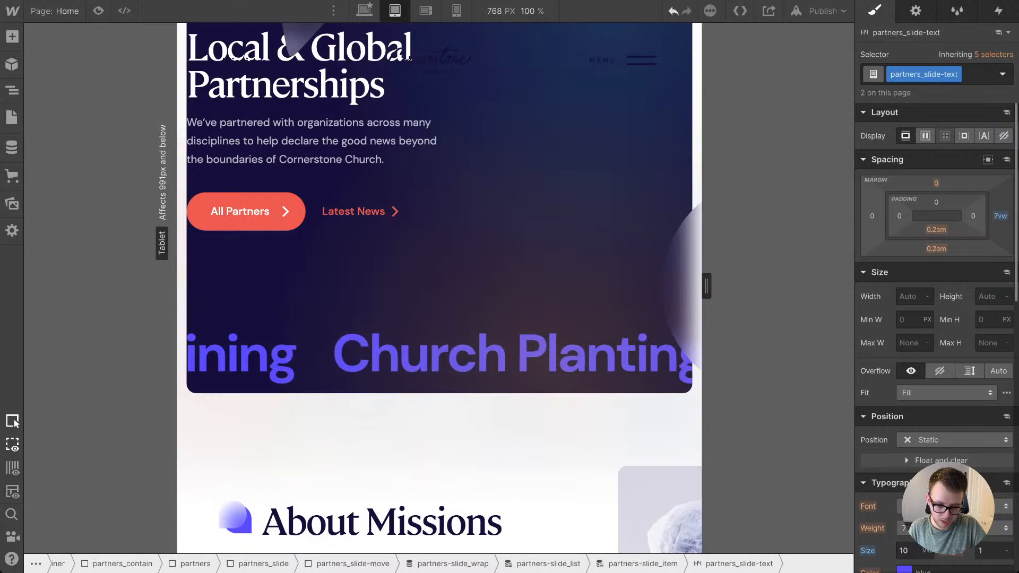
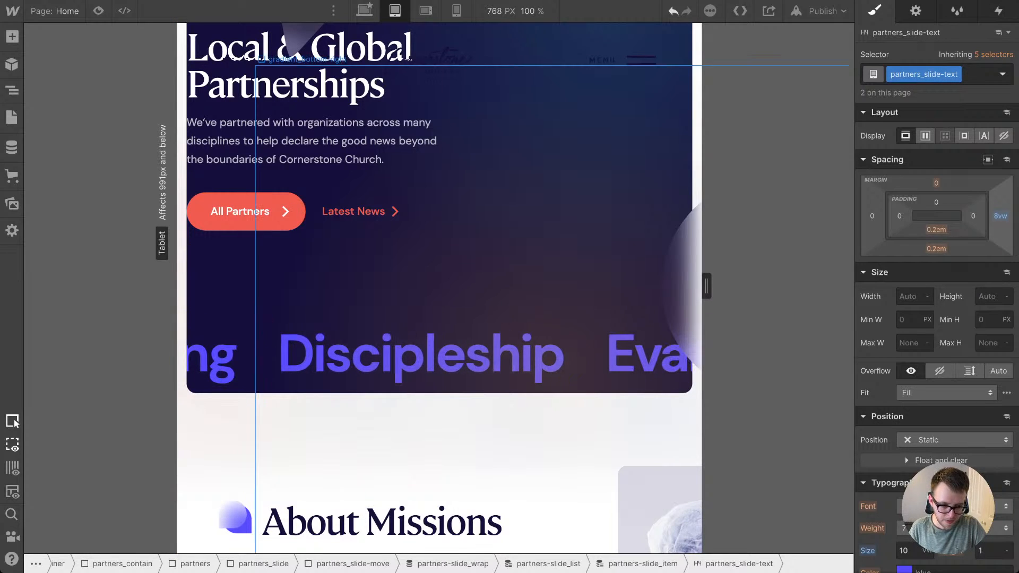
# Step: Set the width of the partners_text block in the Local & Global Partnerships section to 100%
pyautogui.scroll(2, 440, 266)
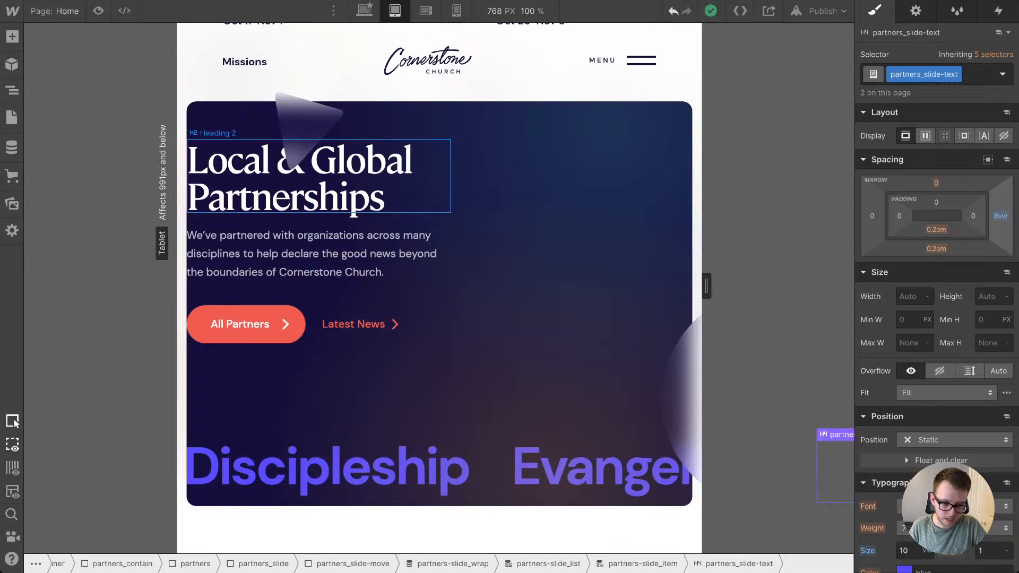
pyautogui.click(372, 123)
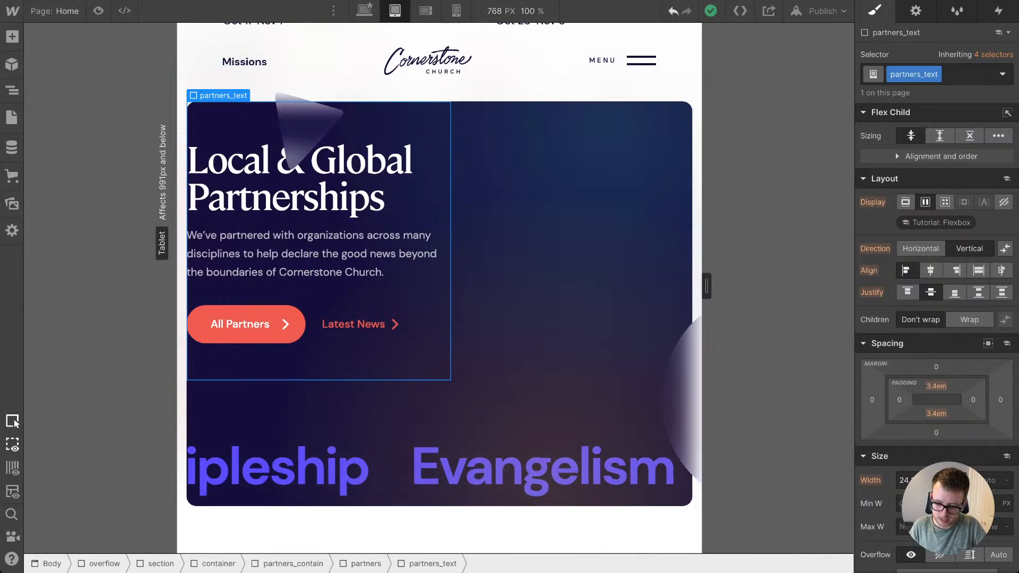
pyautogui.click(909, 480)
pyautogui.write('10')
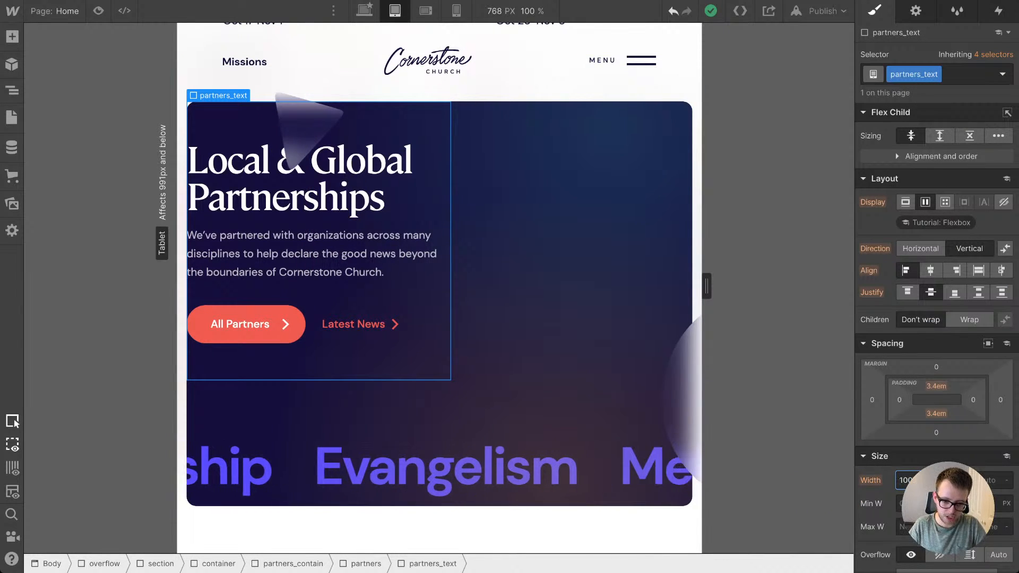
pyautogui.write('0%')
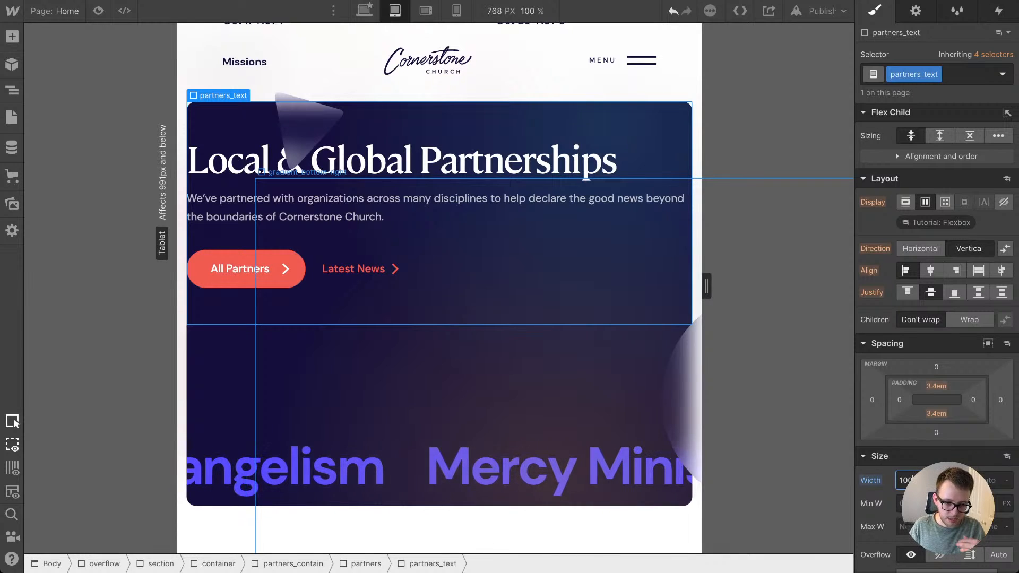
pyautogui.scroll(2, 439, 286)
pyautogui.scroll(2, 439, 265)
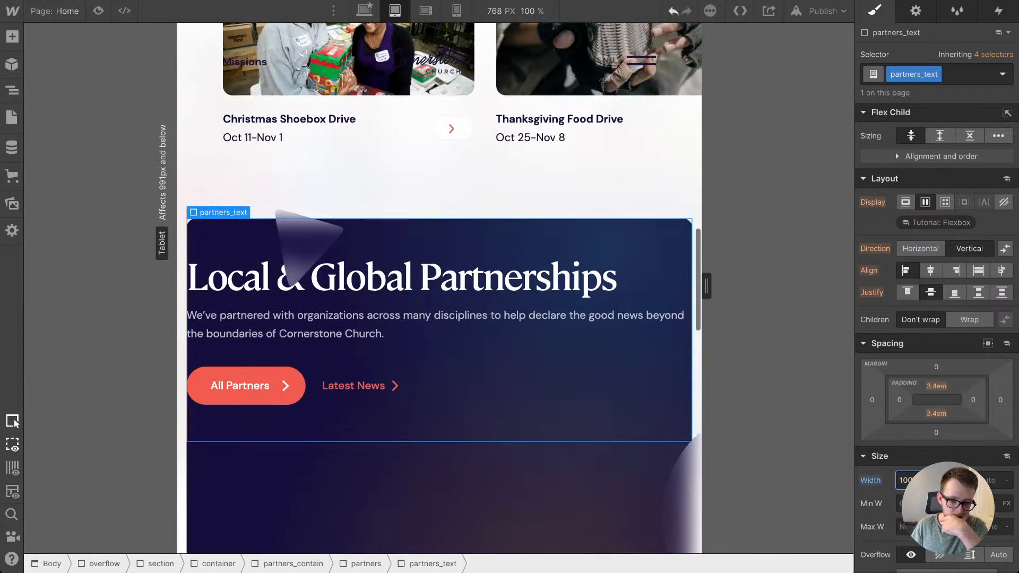
pyautogui.scroll(-2, 439, 265)
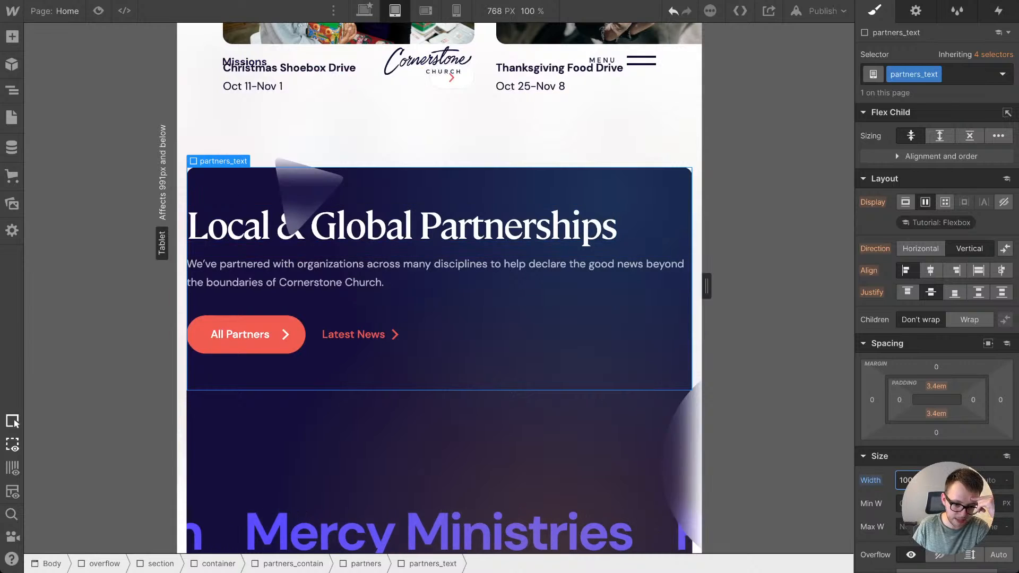
pyautogui.click(440, 429)
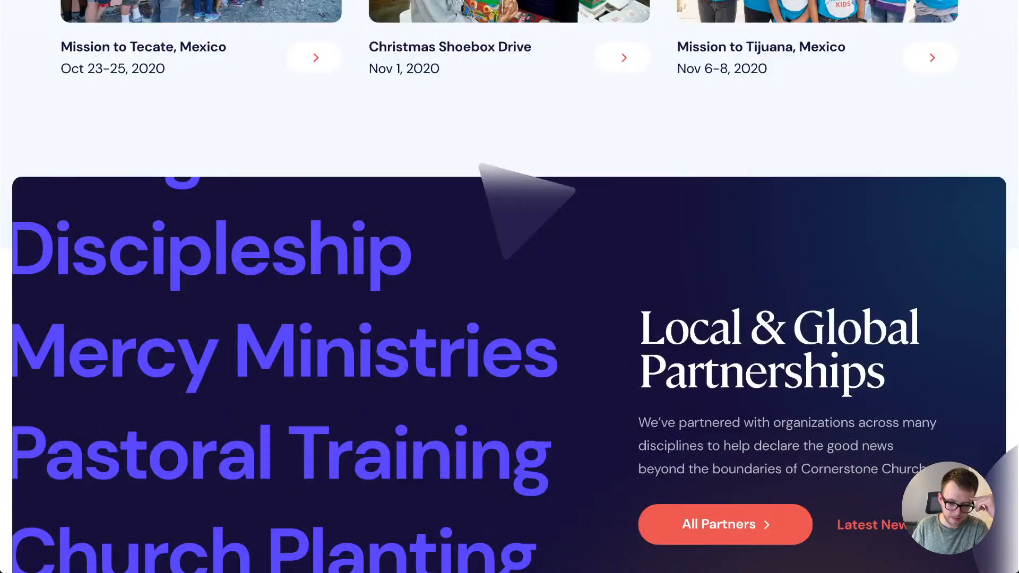
# Step: Examine the full-size design of the Partnerships section, the Local & Global Partners page and the Child Evangelism Fellowship page
pyautogui.scroll(-1, 510, 287)
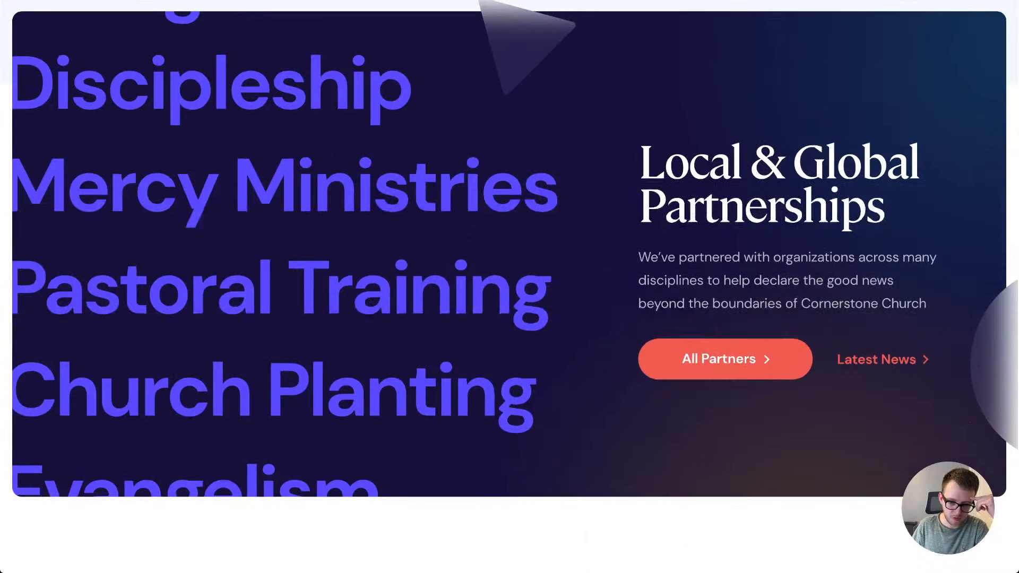
pyautogui.scroll(1, 509, 287)
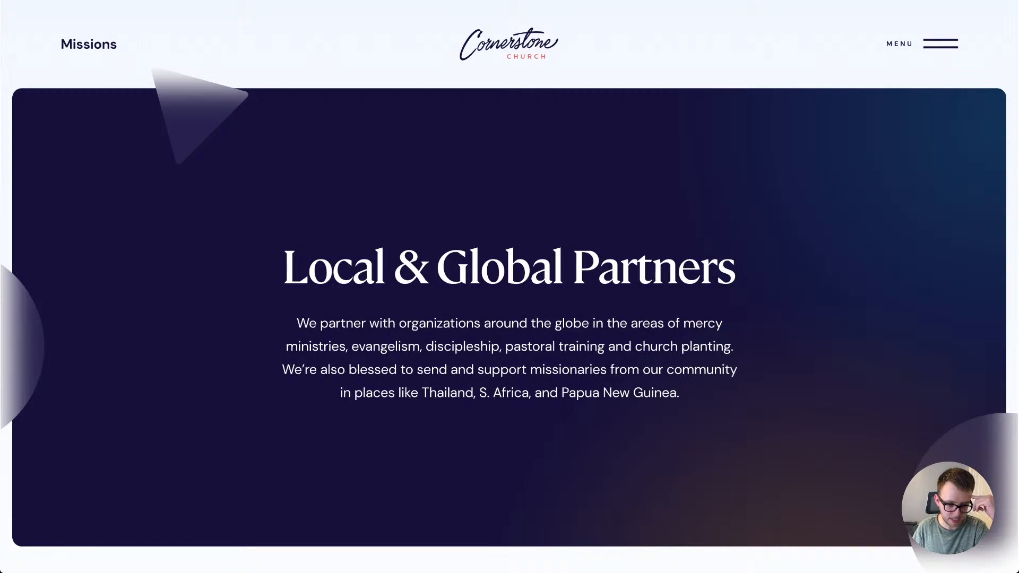
pyautogui.scroll(-6, 509, 286)
pyautogui.scroll(3, 510, 287)
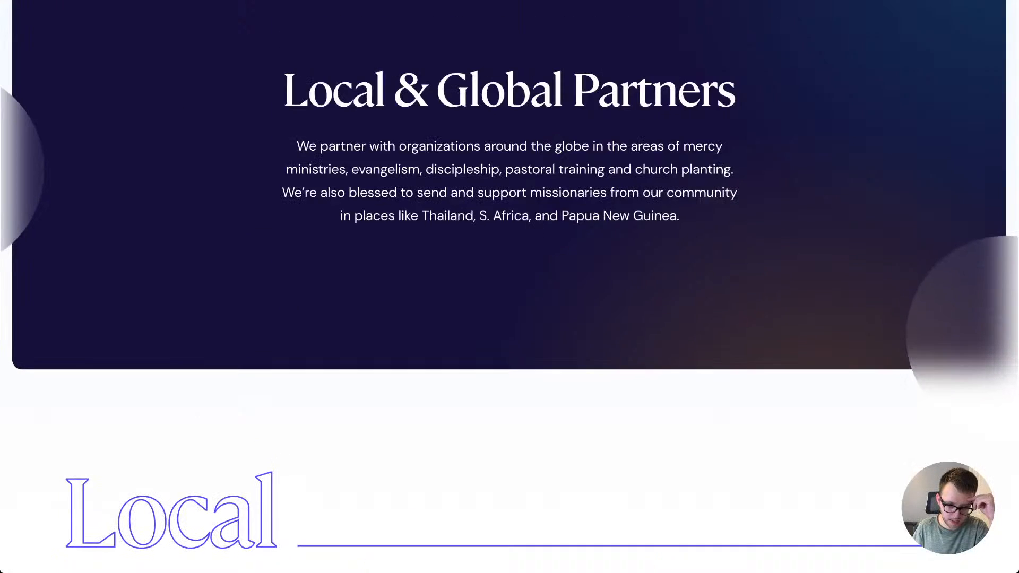
pyautogui.scroll(-10, 509, 286)
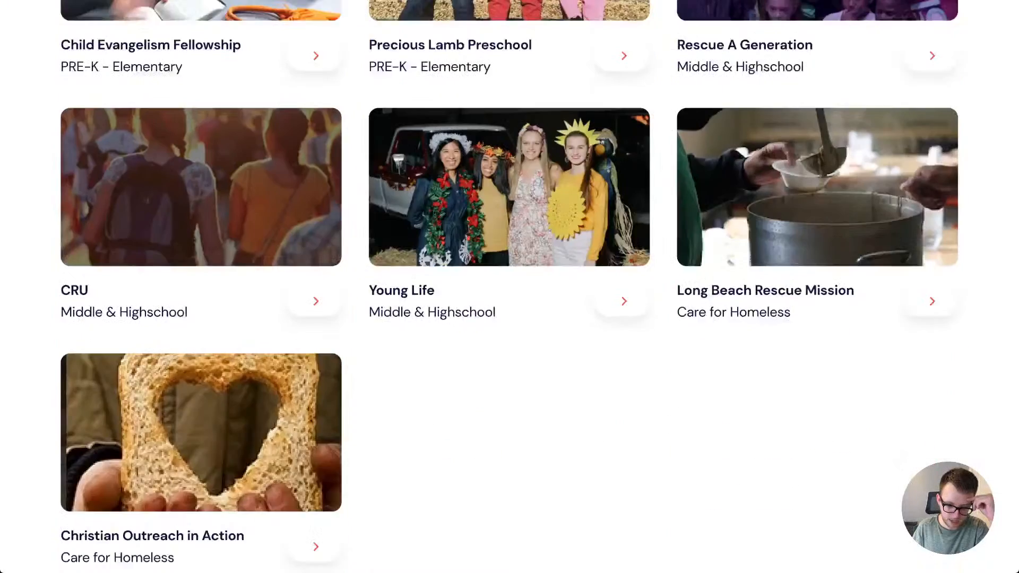
pyautogui.scroll(-14, 510, 287)
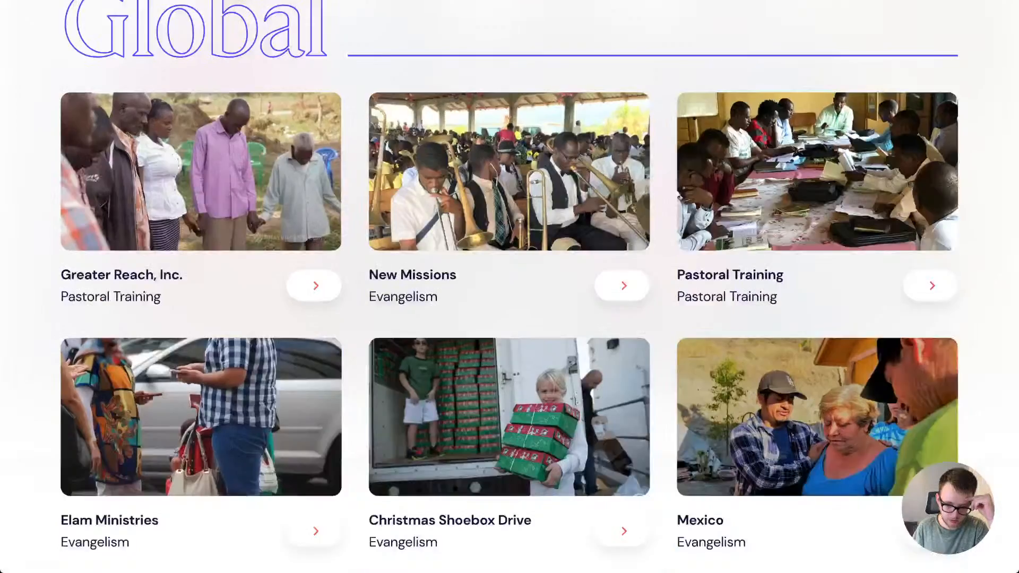
pyautogui.scroll(17, 509, 286)
pyautogui.scroll(15, 509, 286)
pyautogui.press('Right')
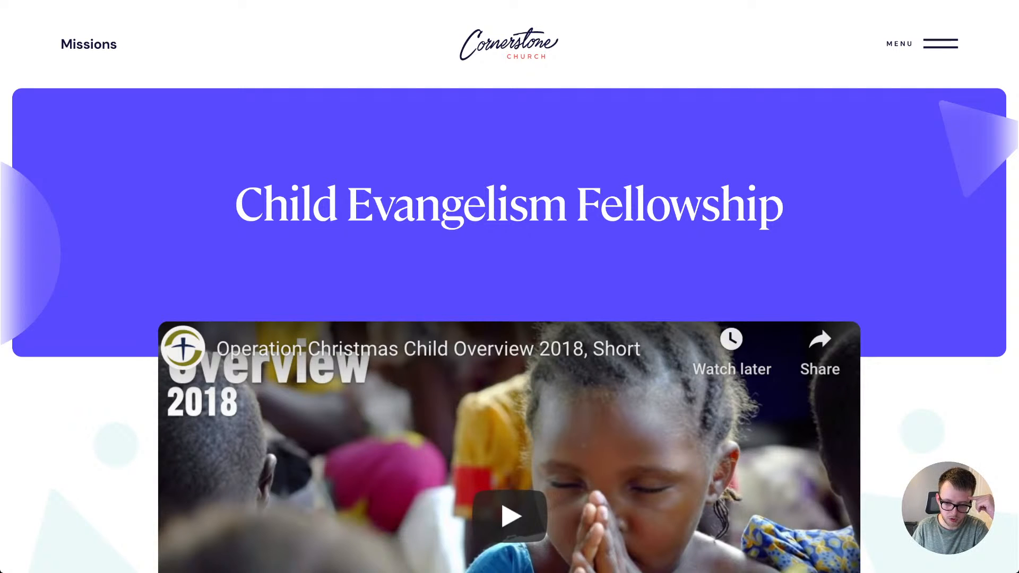
pyautogui.press('Right')
pyautogui.press('Right')
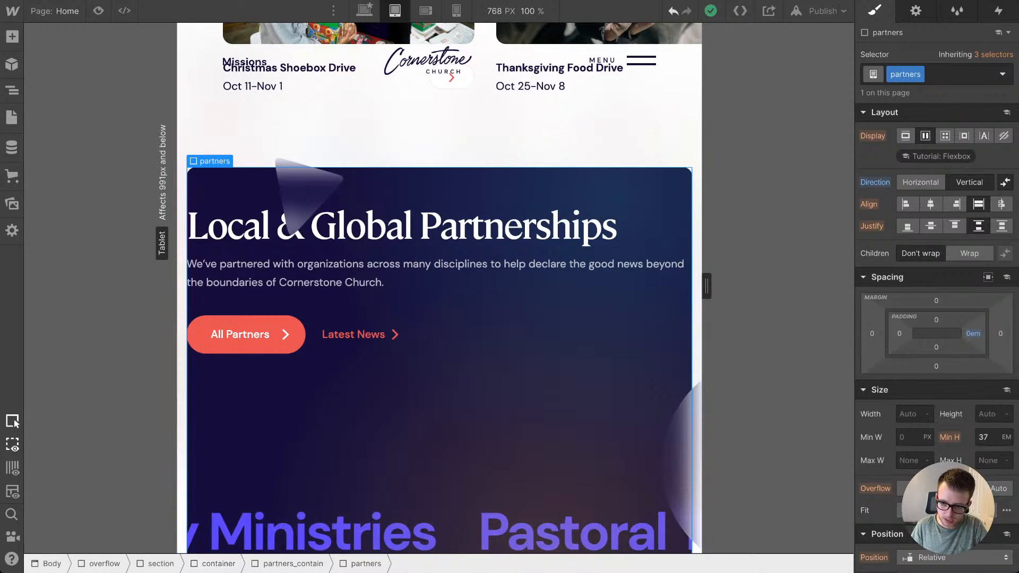
# Step: Set the left padding of the partners block to 2em and increase it slightly
pyautogui.scroll(-2, 936, 266)
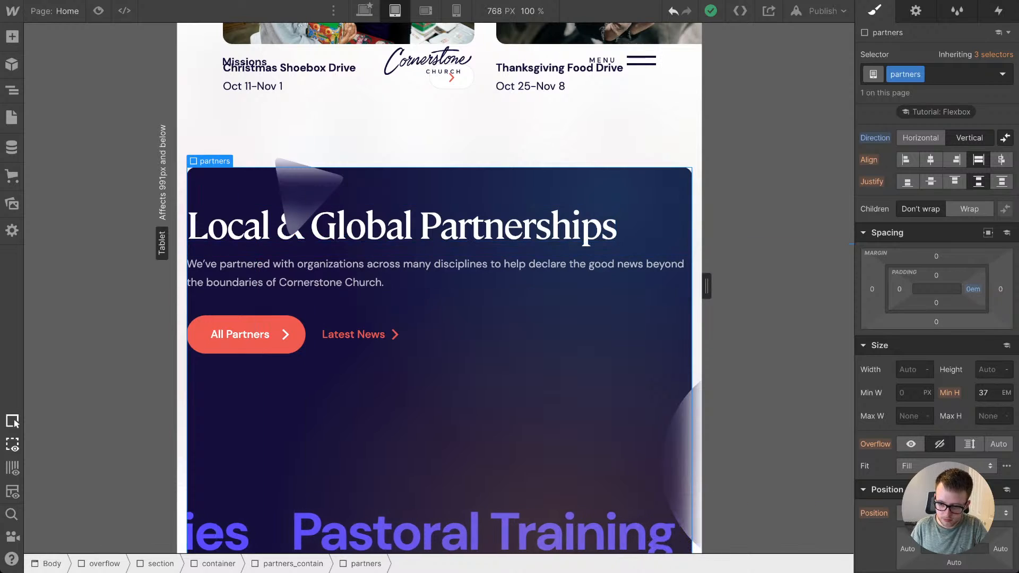
pyautogui.click(899, 289)
pyautogui.write('2em')
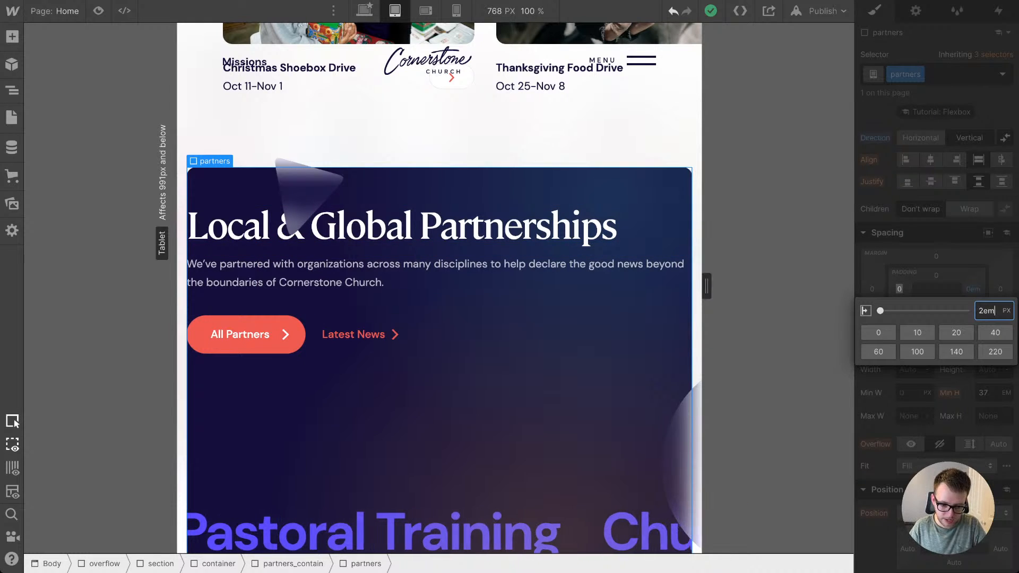
pyautogui.press('Return')
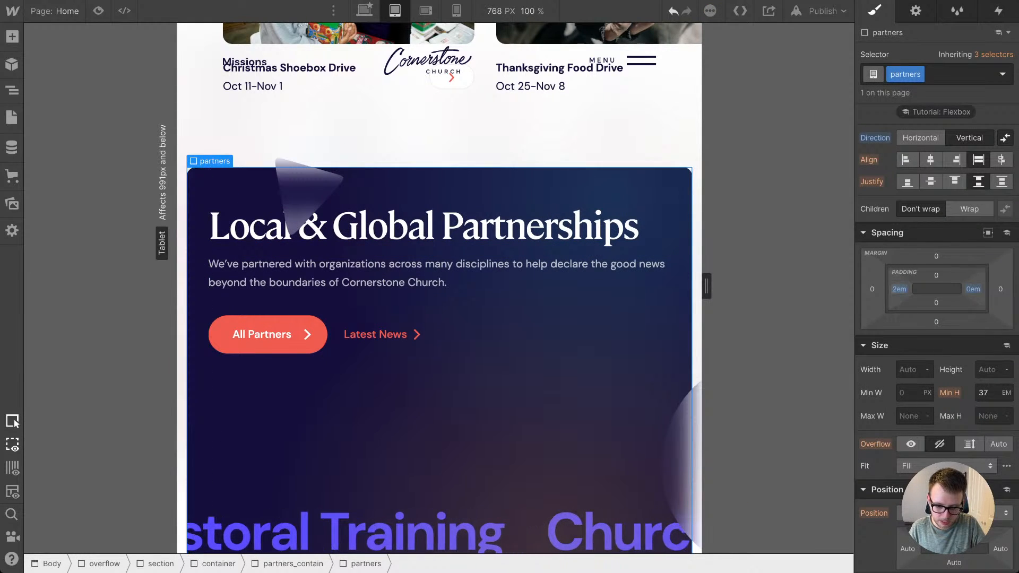
pyautogui.moveTo(899, 289); pyautogui.dragTo(896, 289)
# Step: Undo the left padding changes on the partners block, keeping the partners_text width at 100%
pyautogui.click(291, 531)
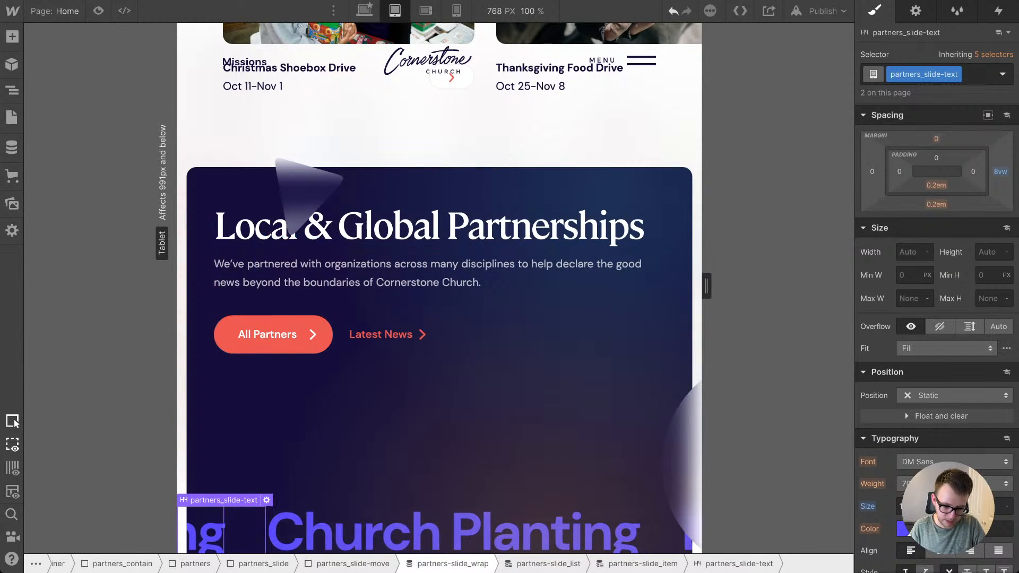
pyautogui.click(451, 563)
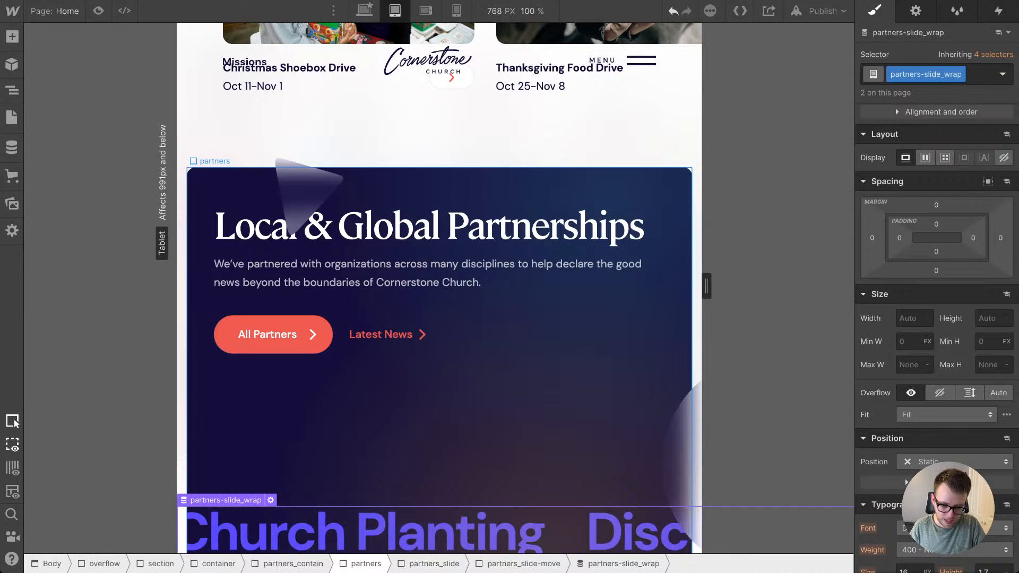
pyautogui.click(365, 563)
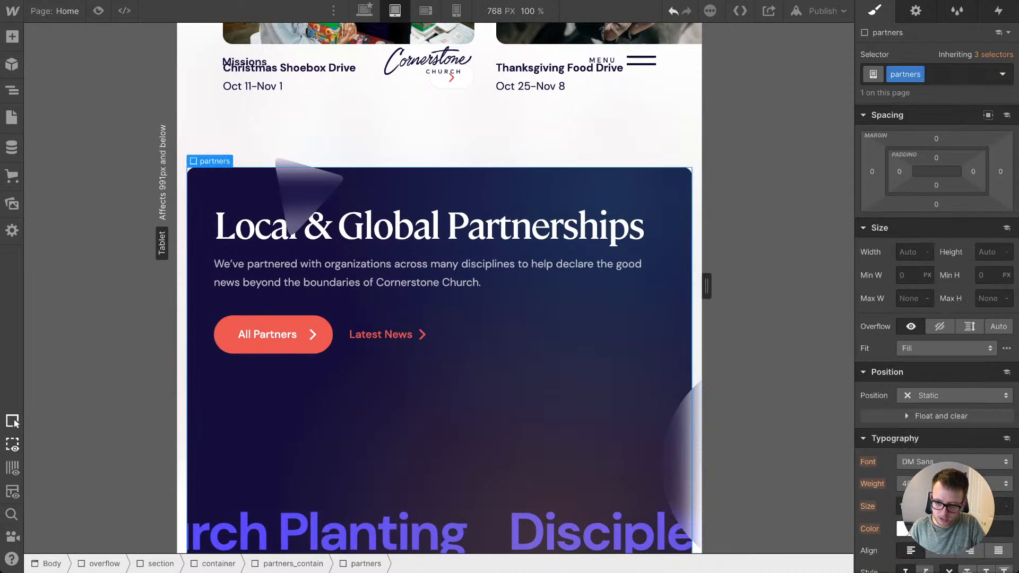
pyautogui.hotkey('ctrl', 'z')
pyautogui.hotkey('ctrl', 'z')
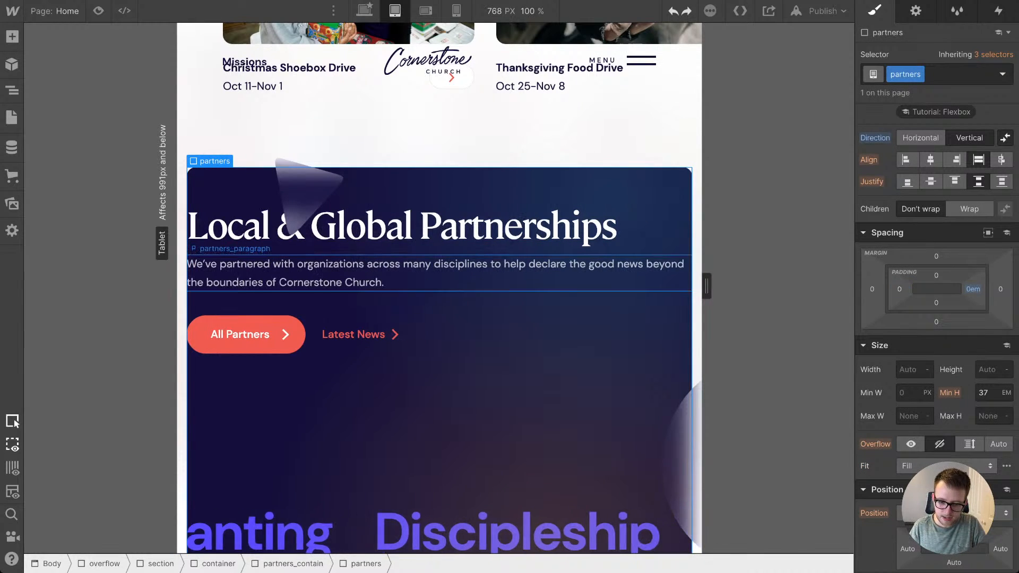
pyautogui.hotkey('ctrl', 'z')
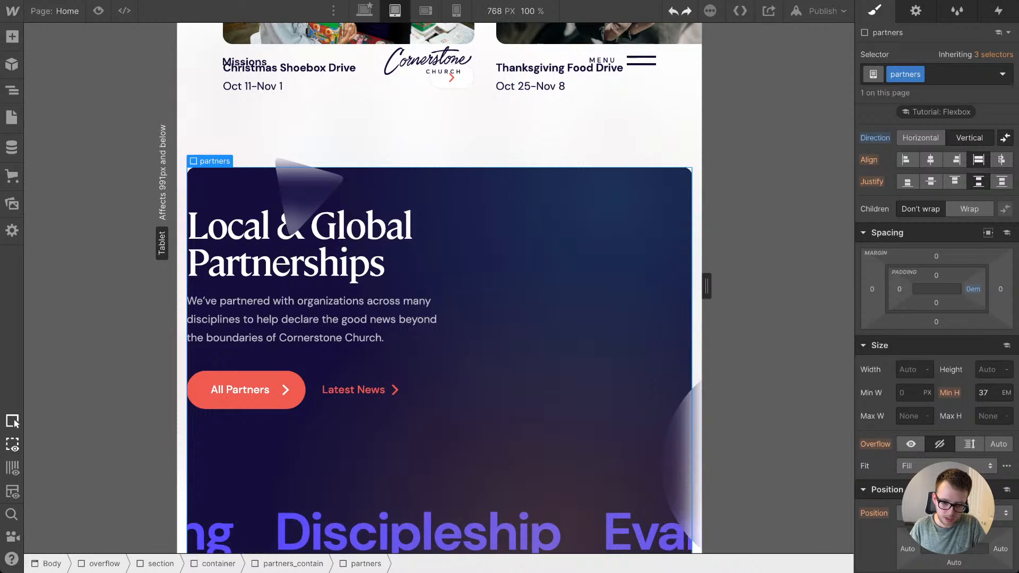
pyautogui.hotkey('ctrl', 'shift', 'z')
# Step: Set the left and right padding of the partners_text block to 3.5em
pyautogui.click(382, 273)
pyautogui.click(432, 563)
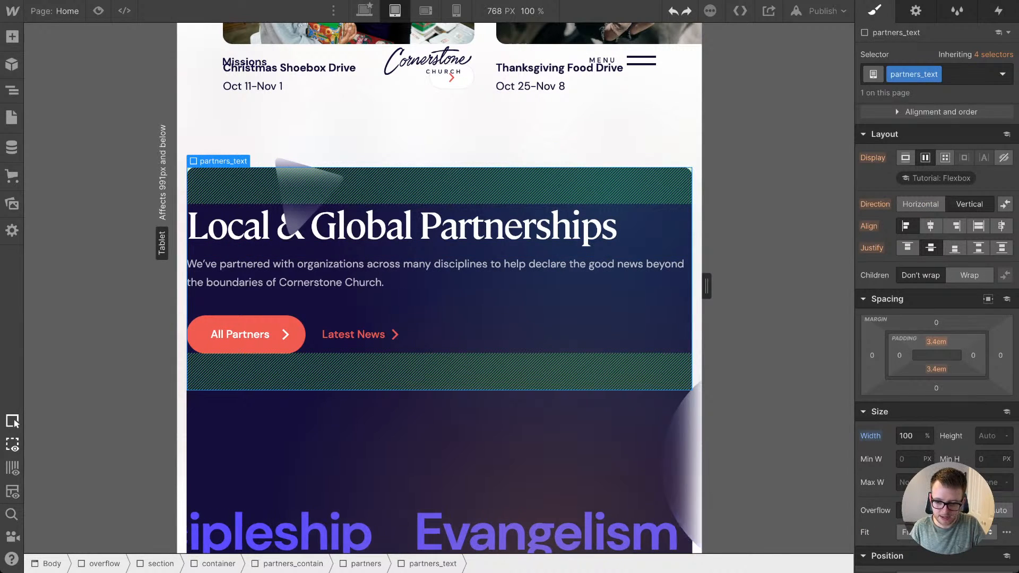
pyautogui.click(899, 356)
pyautogui.write('2em')
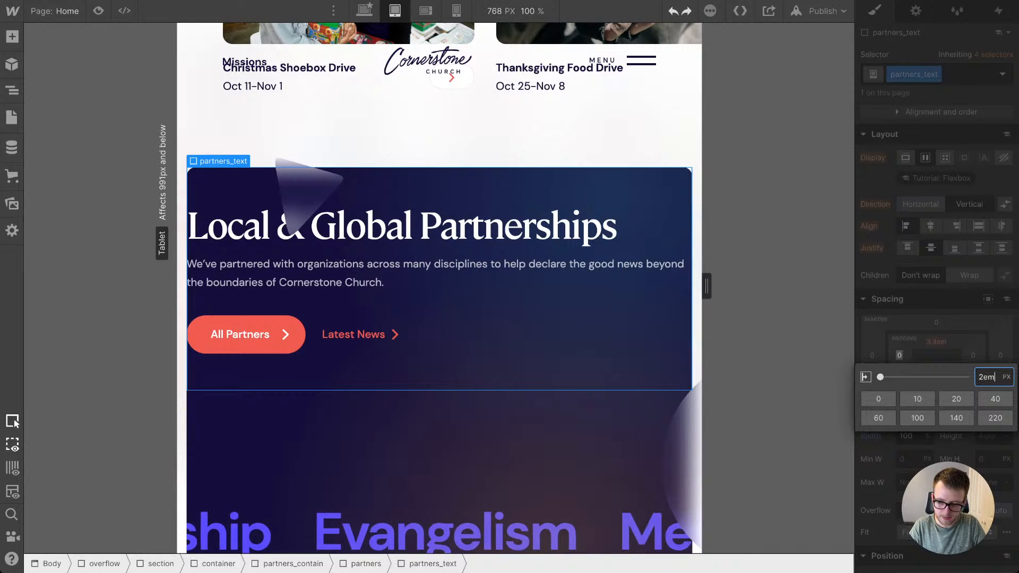
pyautogui.press('Return')
pyautogui.moveTo(898, 356); pyautogui.dragTo(899, 348)
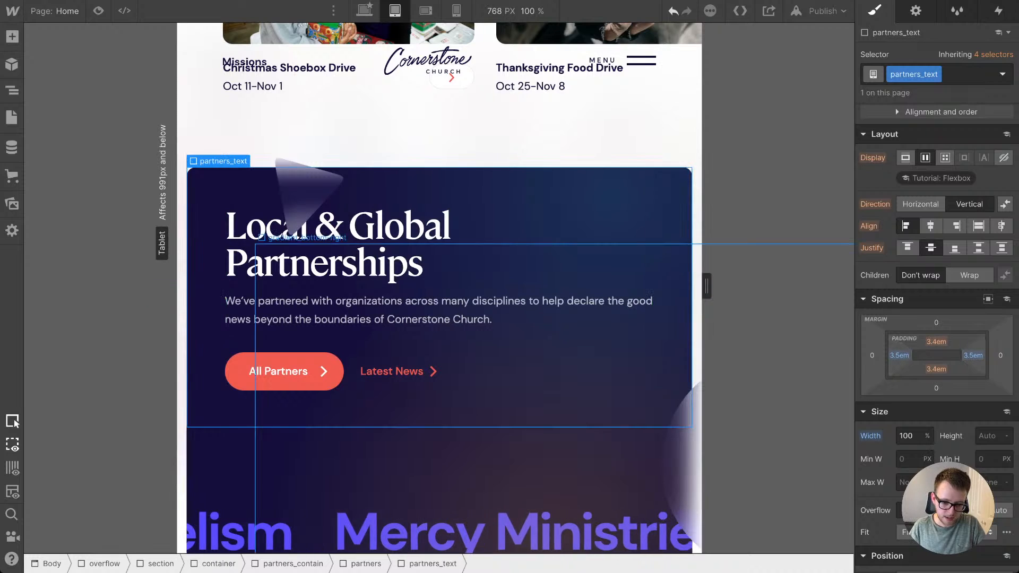
# Step: Set the bottom padding of the partners block to 3.6em
pyautogui.scroll(-3, 439, 287)
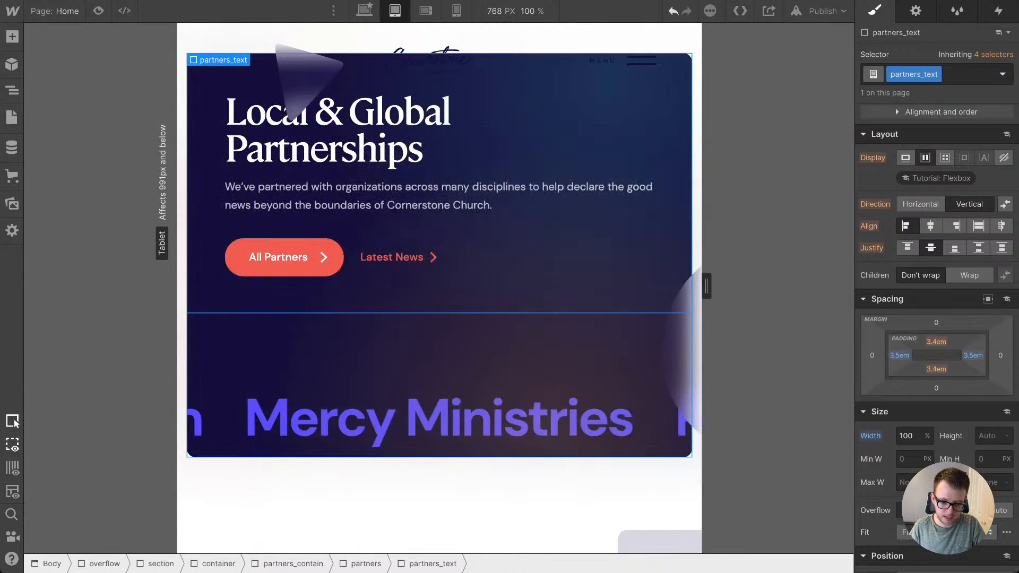
pyautogui.scroll(1, 297, 293)
pyautogui.click(329, 379)
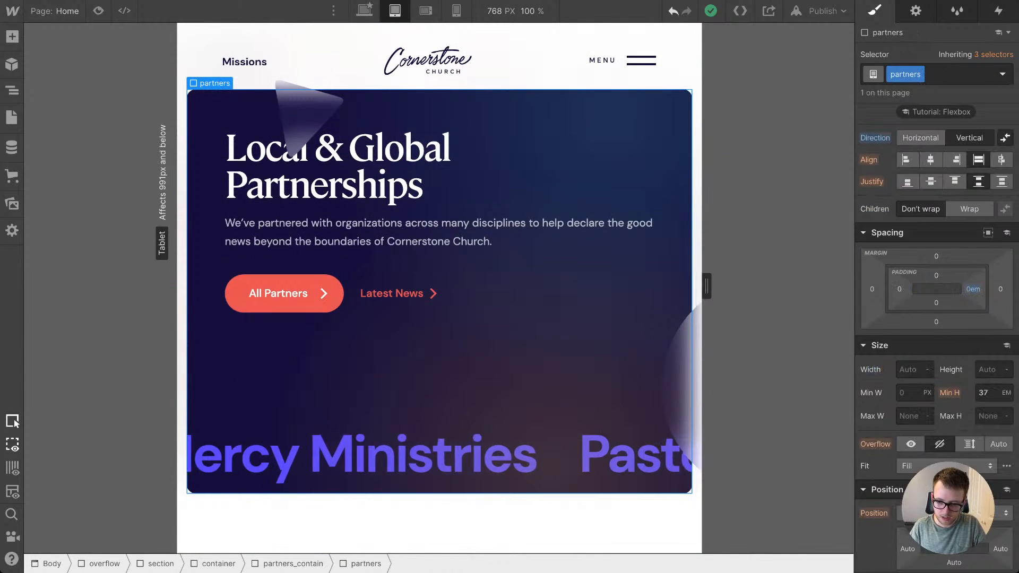
pyautogui.click(935, 303)
pyautogui.write('2em')
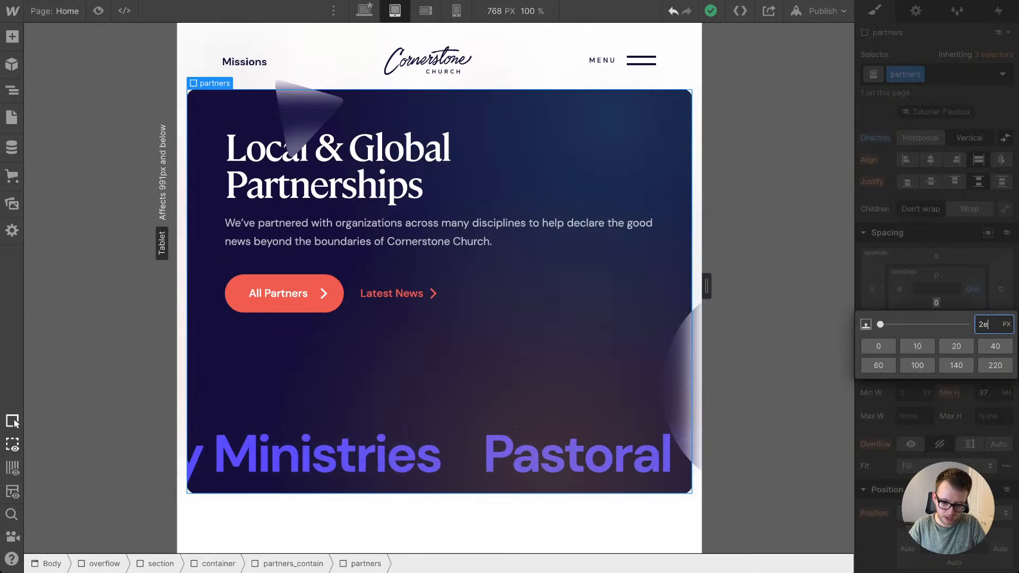
pyautogui.press('Return')
pyautogui.moveTo(936, 303); pyautogui.dragTo(936, 290)
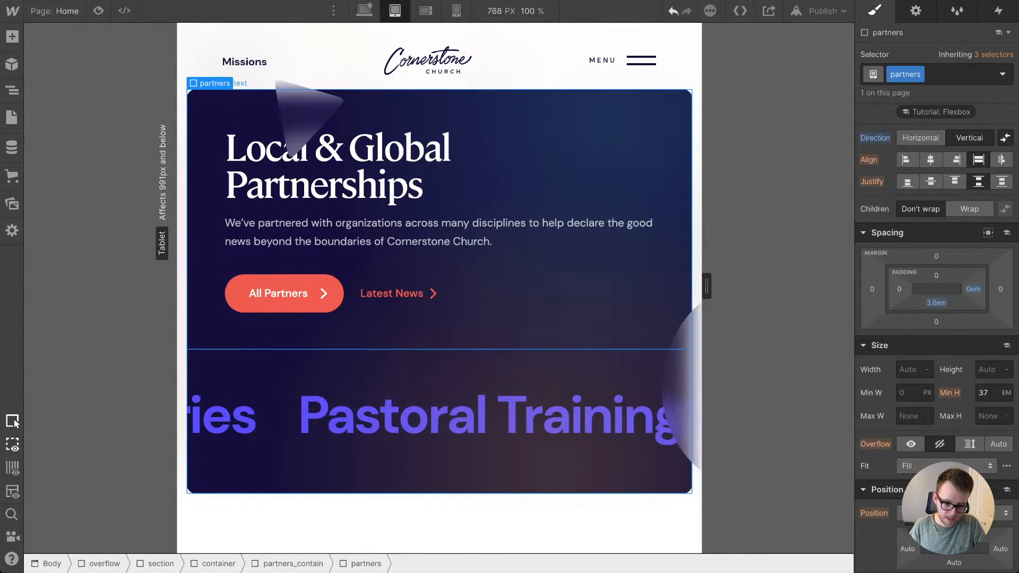
# Step: Set the height of the partners_slide block holding the sliding text to 11vw
pyautogui.click(308, 332)
pyautogui.click(216, 425)
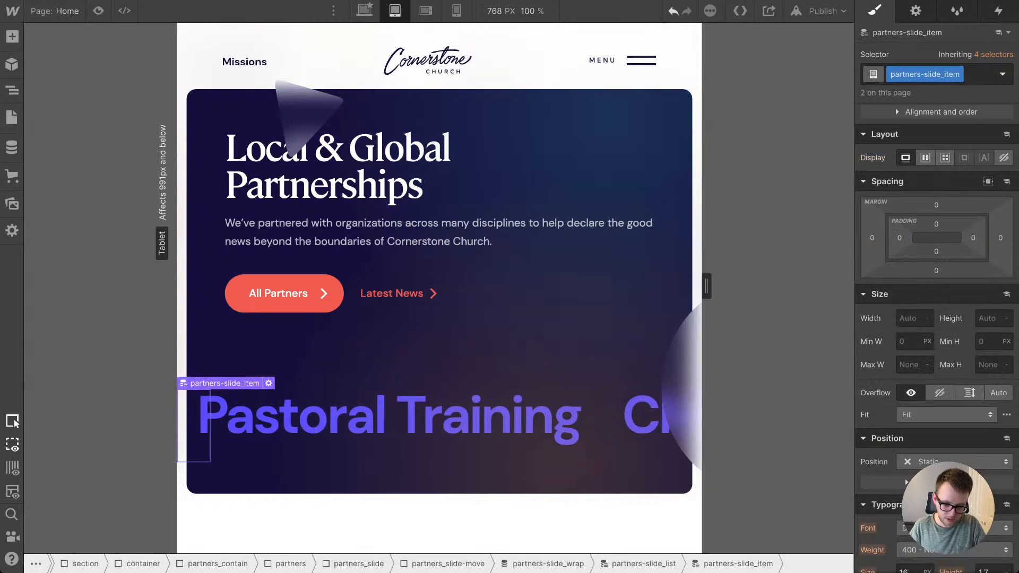
pyautogui.press('Up')
pyautogui.press('Up')
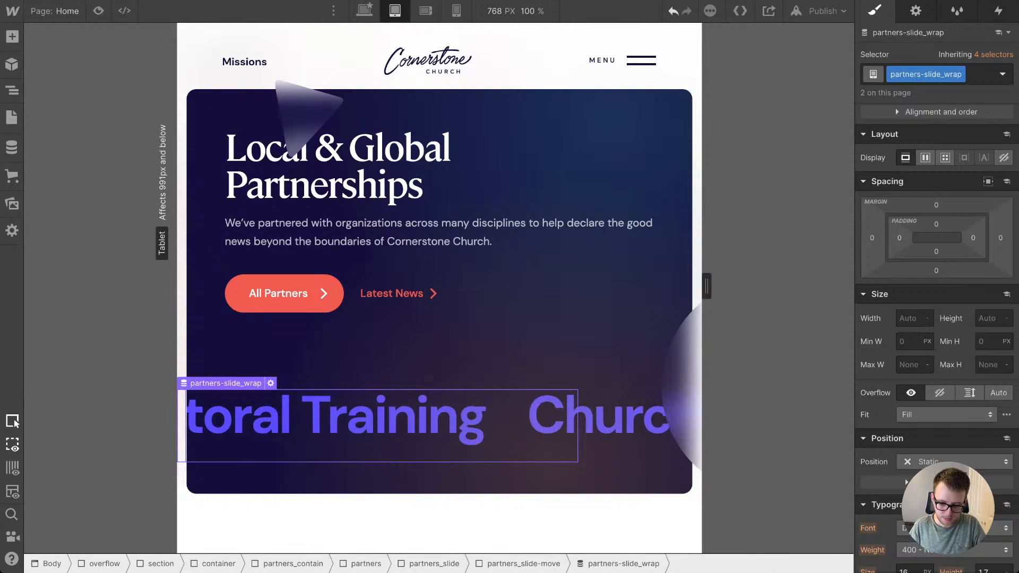
pyautogui.press('Up')
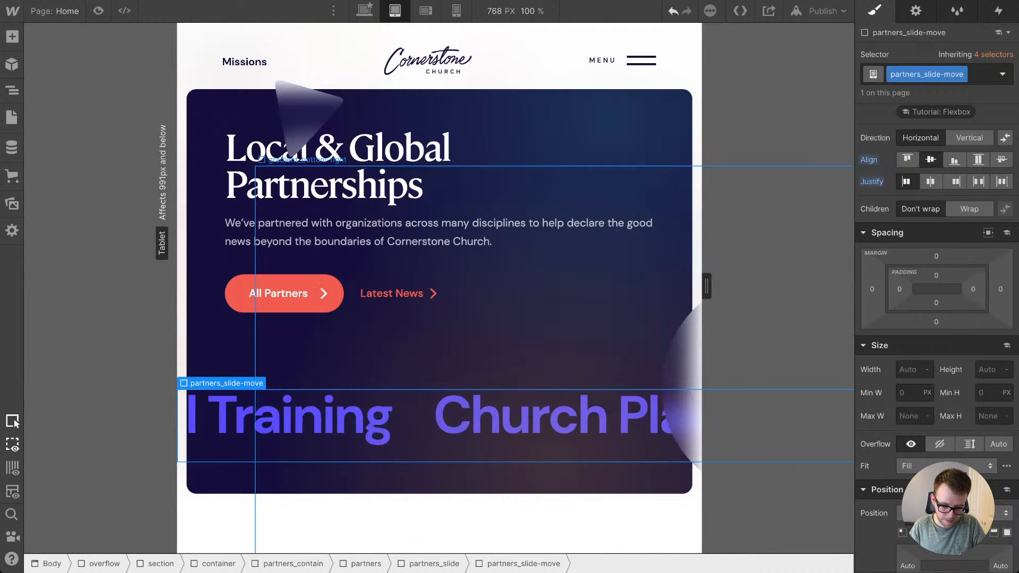
pyautogui.press('Up')
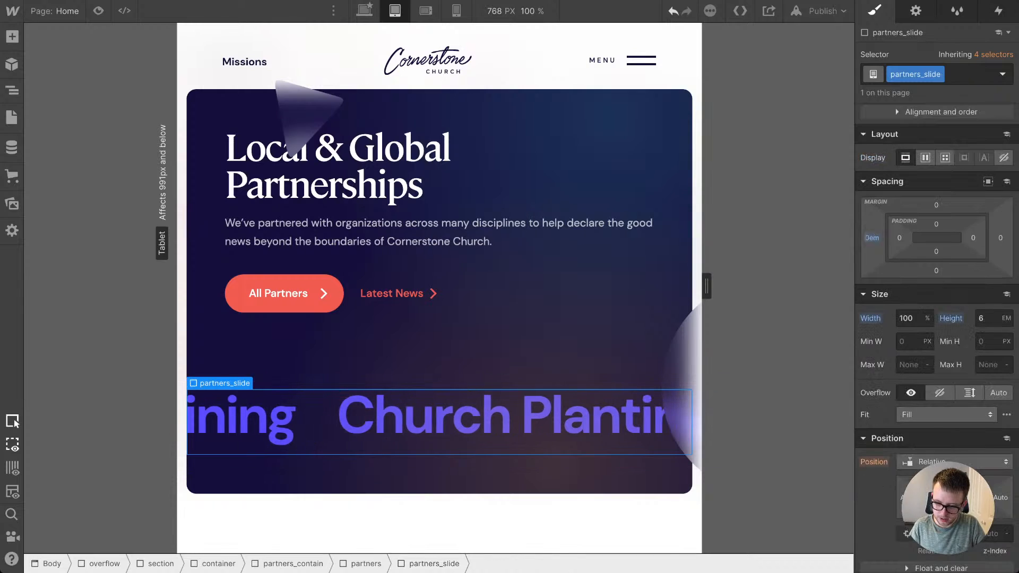
pyautogui.click(987, 319)
pyautogui.write('2v')
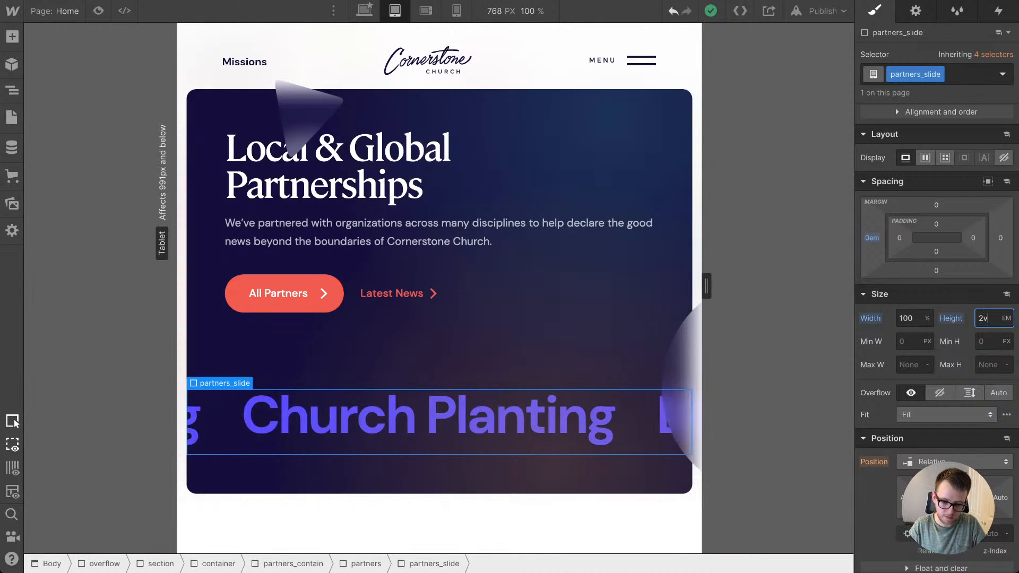
pyautogui.write('w')
pyautogui.press('Return')
pyautogui.press('Up')
pyautogui.press('Up')
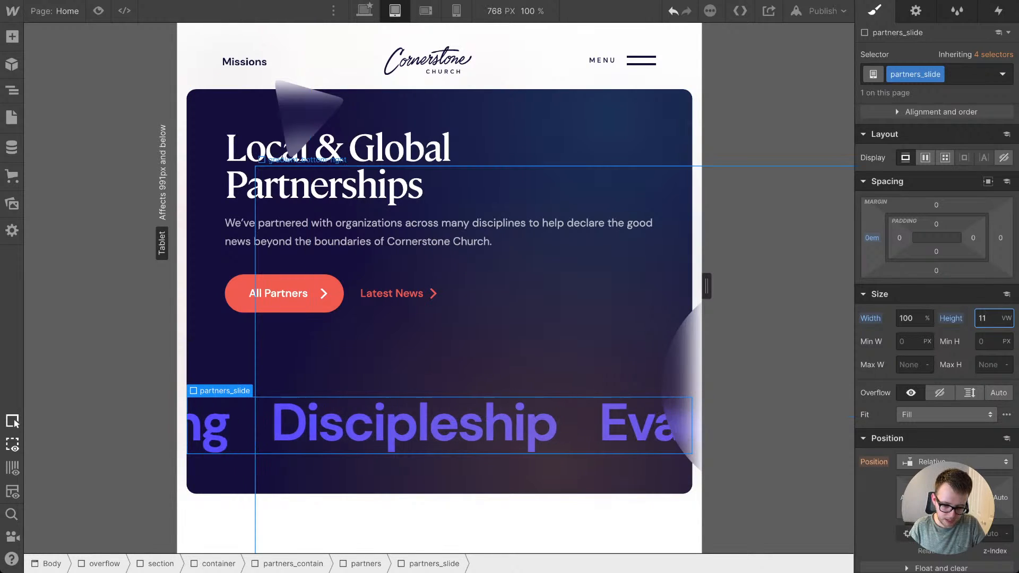
# Step: Set the minimum height of the partners block to Auto at the tablet breakpoint
pyautogui.click(366, 563)
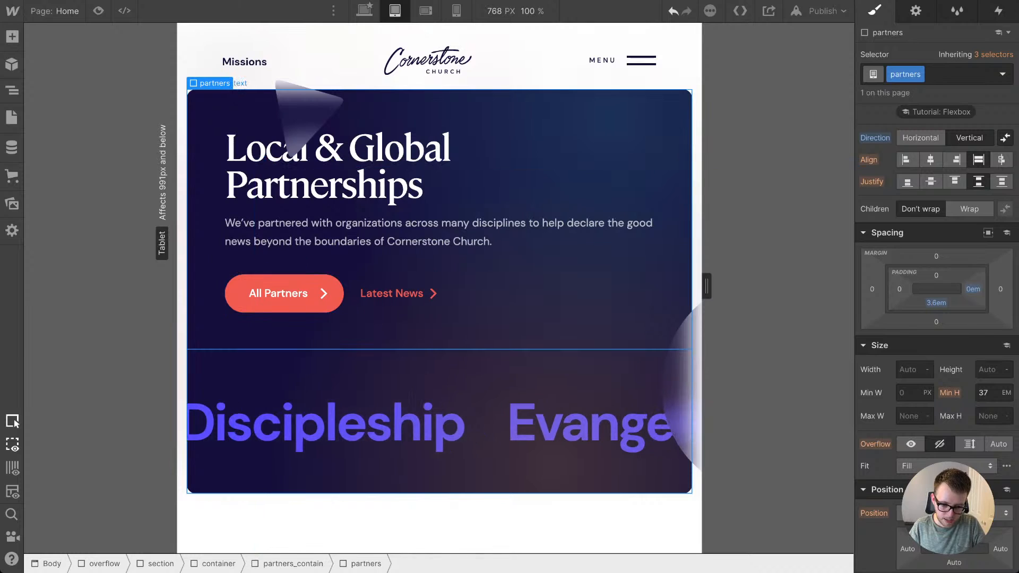
pyautogui.click(446, 329)
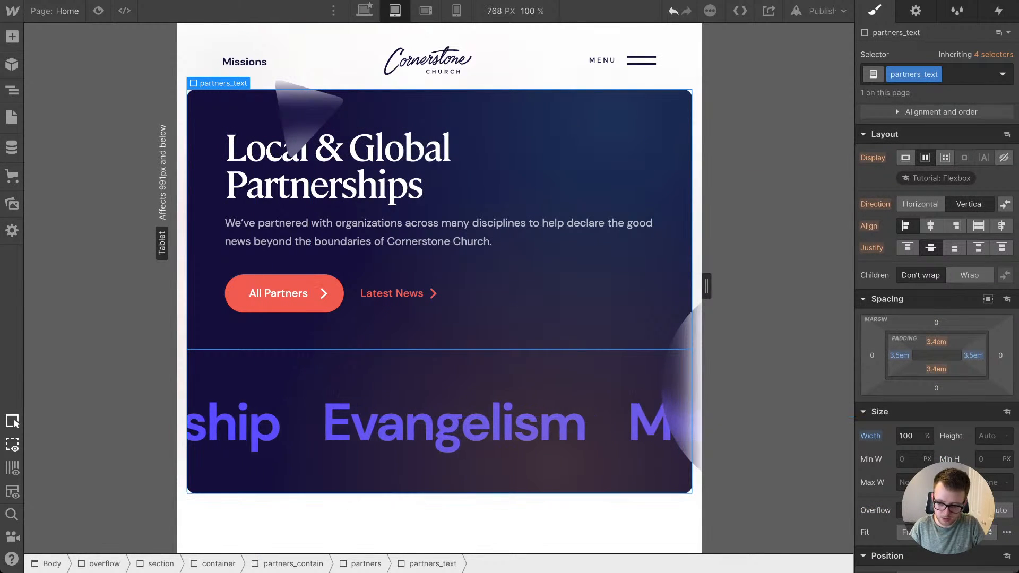
pyautogui.click(372, 474)
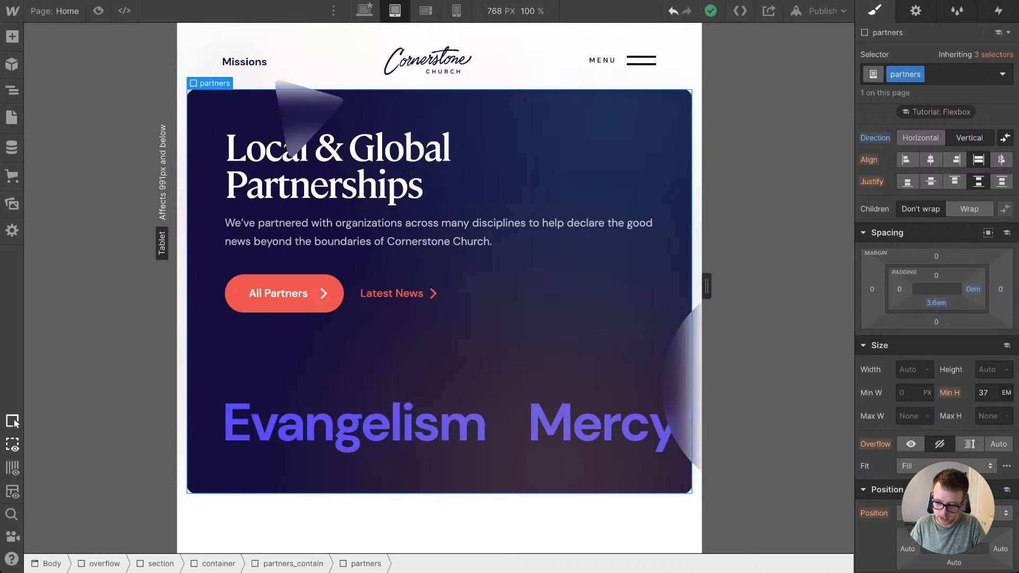
pyautogui.click(1006, 392)
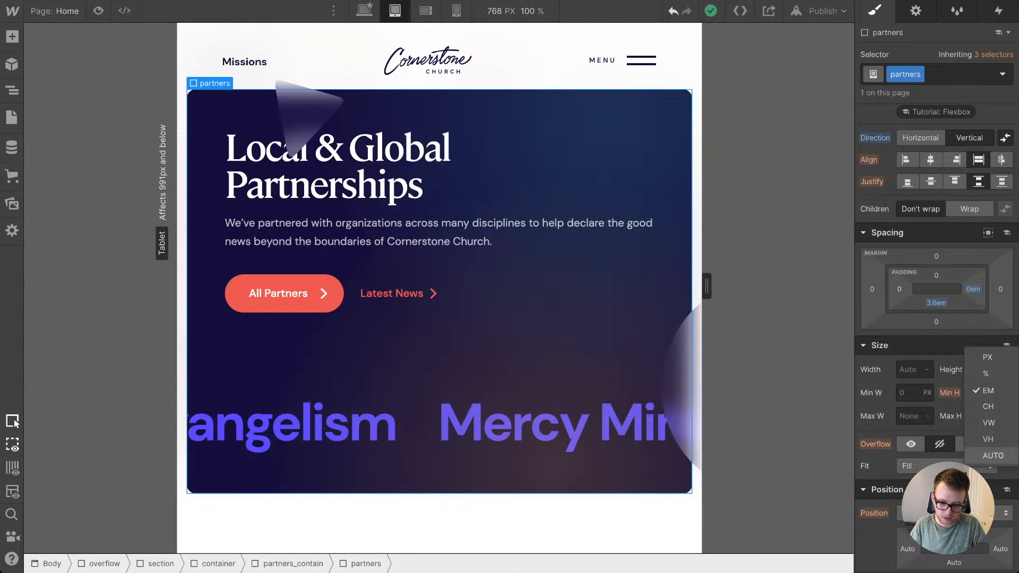
pyautogui.click(992, 455)
pyautogui.click(396, 332)
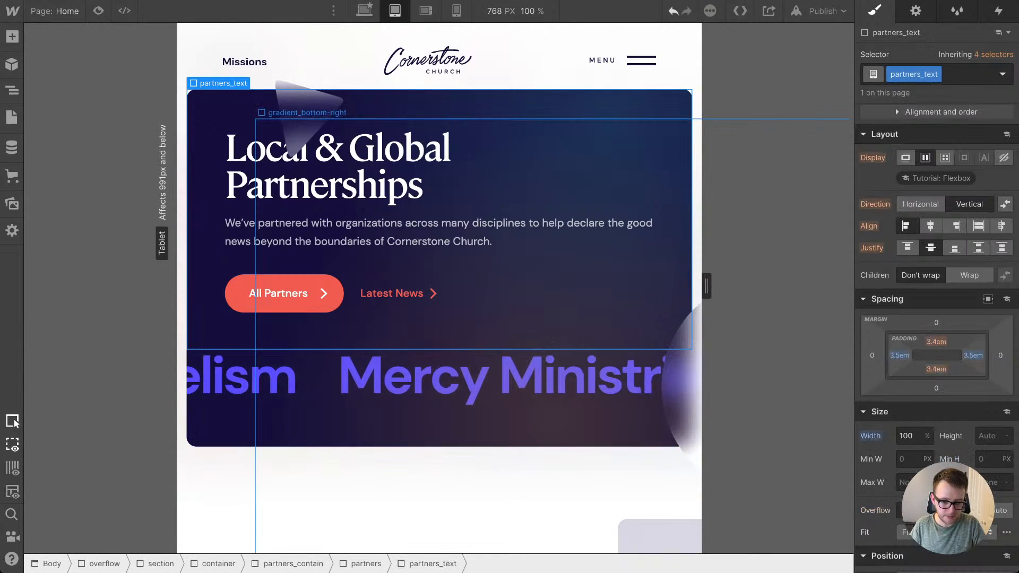
# Step: Move the hero-triangle onto the partners block's upper-left corner with a top margin of -1.5em and a left margin of -3.2em
pyautogui.click(218, 563)
pyautogui.scroll(1, 340, 265)
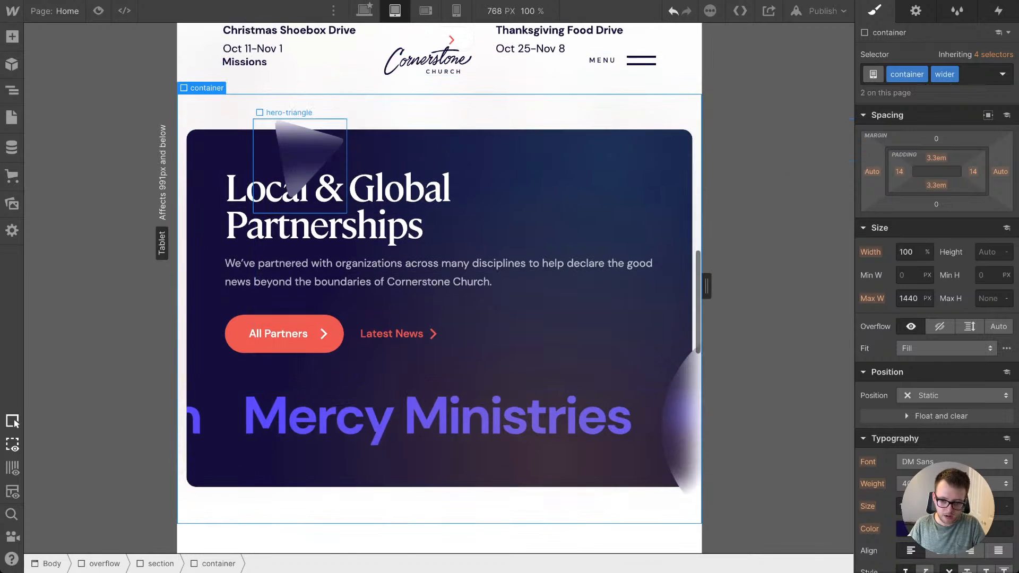
pyautogui.click(303, 157)
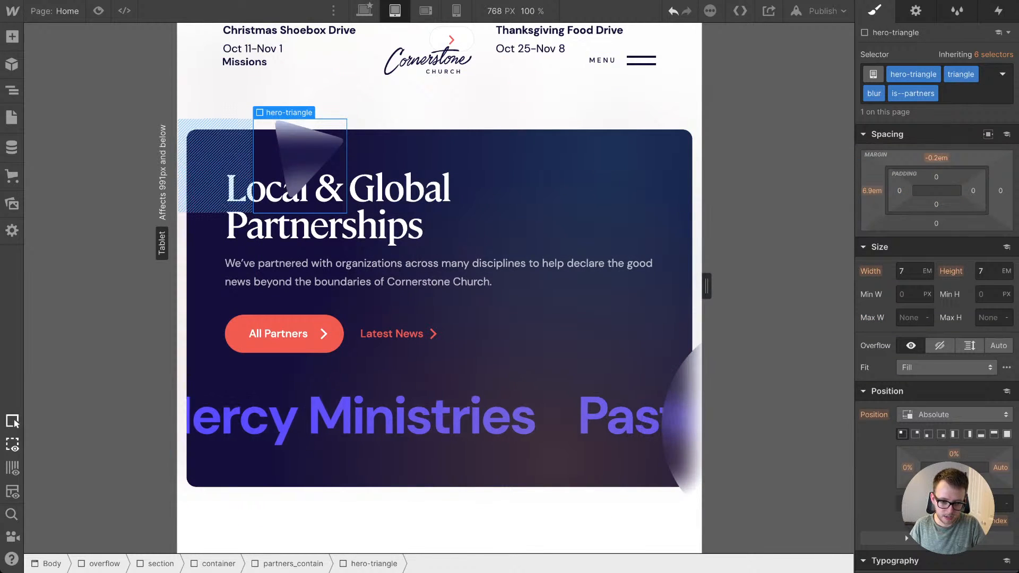
pyautogui.moveTo(936, 158); pyautogui.dragTo(936, 192)
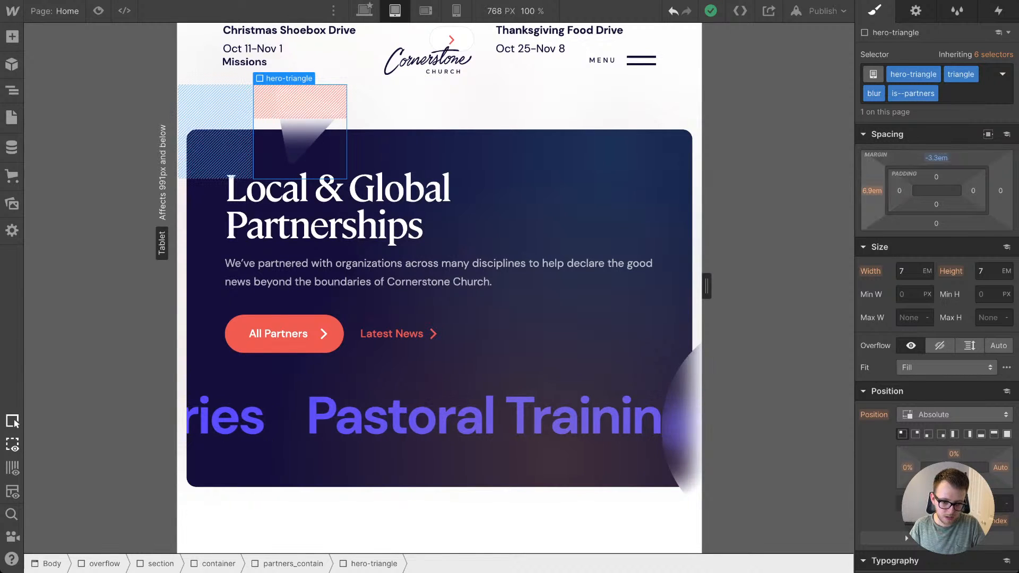
pyautogui.moveTo(936, 158); pyautogui.dragTo(936, 154)
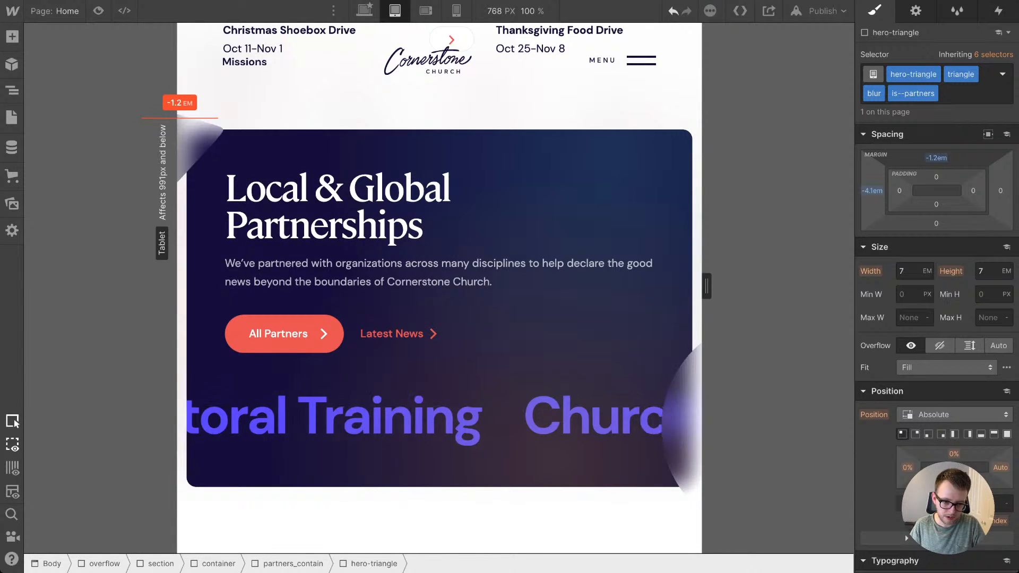
pyautogui.moveTo(872, 191); pyautogui.dragTo(872, 187)
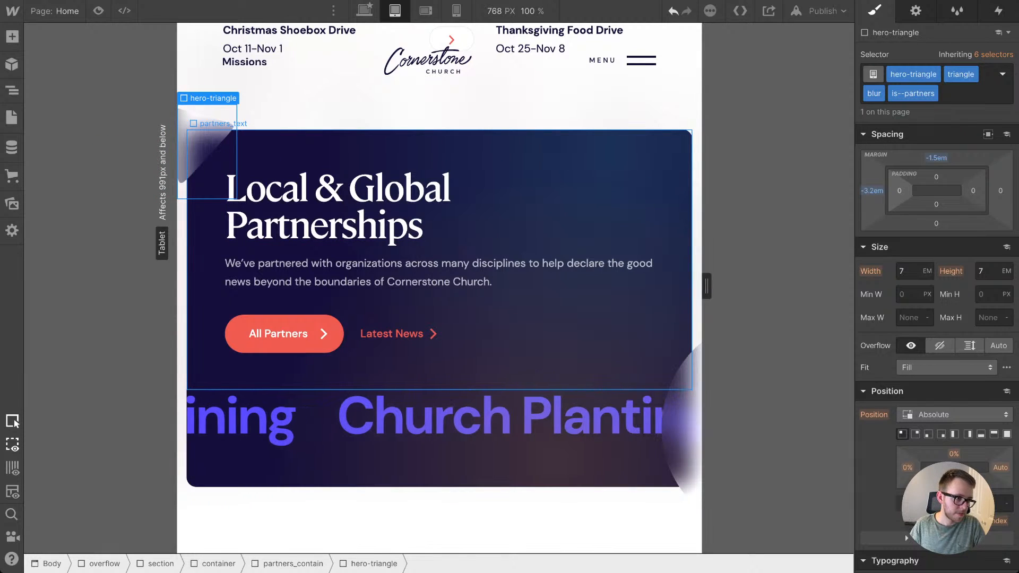
pyautogui.click(578, 213)
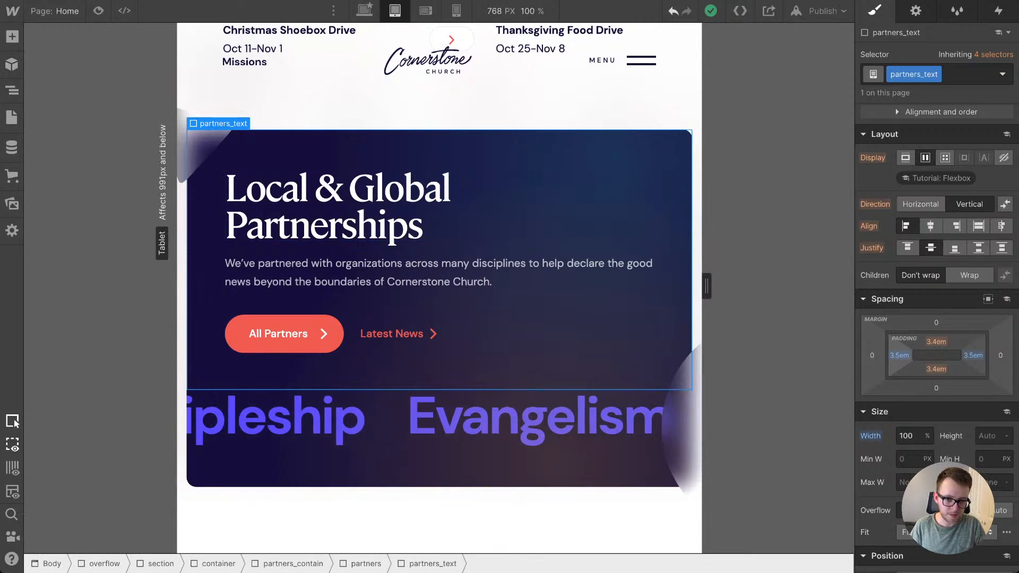
# Step: Examine the width and overflow settings of the page's overflow wrapper at the desktop breakpoint and return to the tablet breakpoint
pyautogui.click(364, 11)
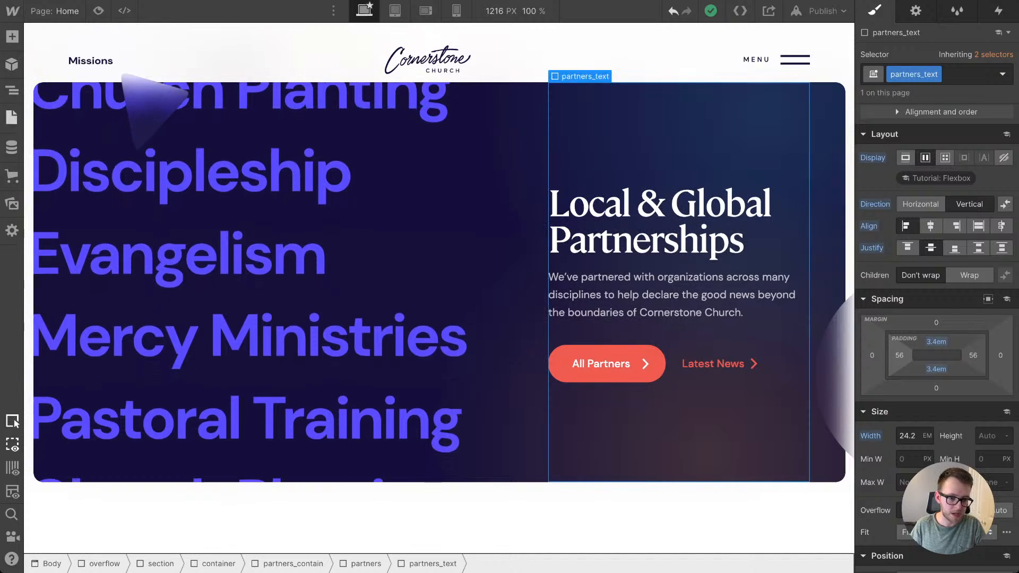
pyautogui.click(12, 91)
pyautogui.scroll(20, 111, 113)
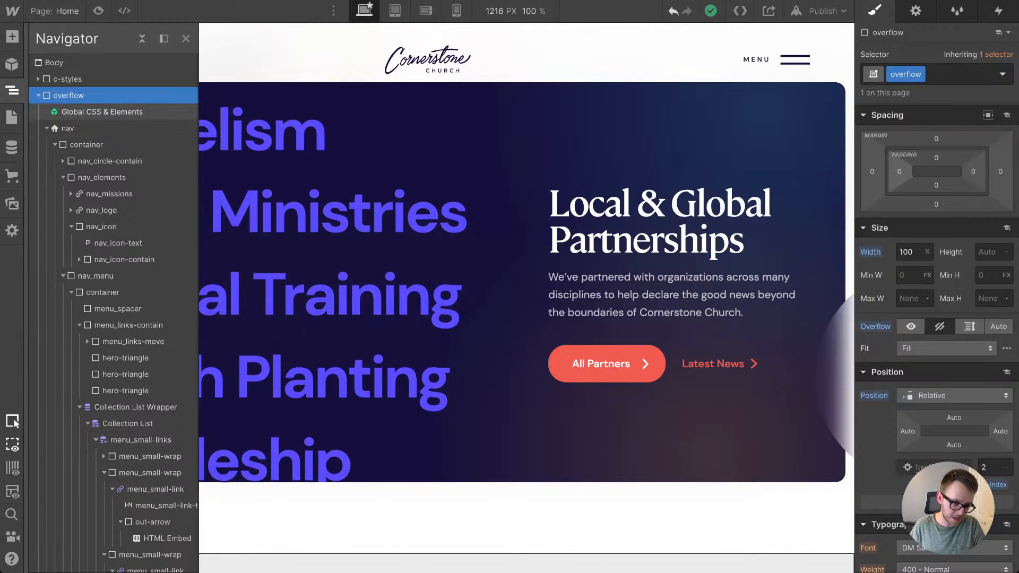
pyautogui.click(38, 95)
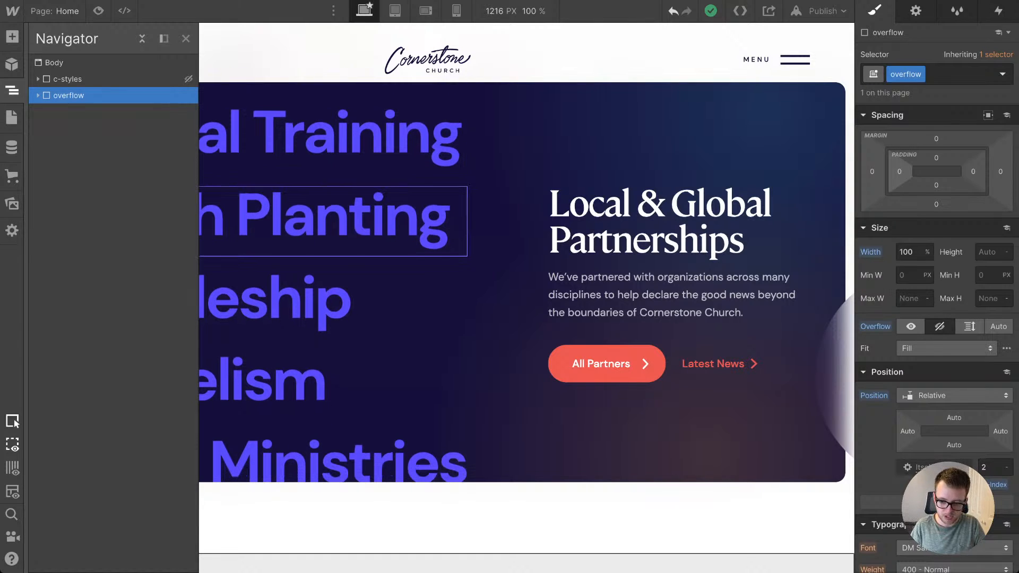
pyautogui.click(340, 217)
pyautogui.click(839, 375)
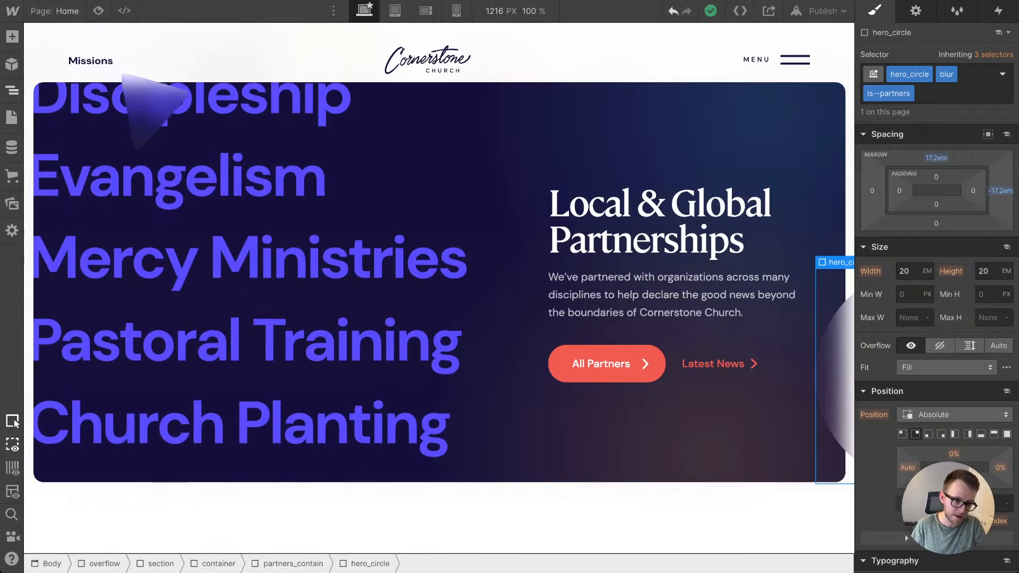
pyautogui.click(12, 90)
pyautogui.scroll(15, 101, 79)
pyautogui.scroll(4, 100, 80)
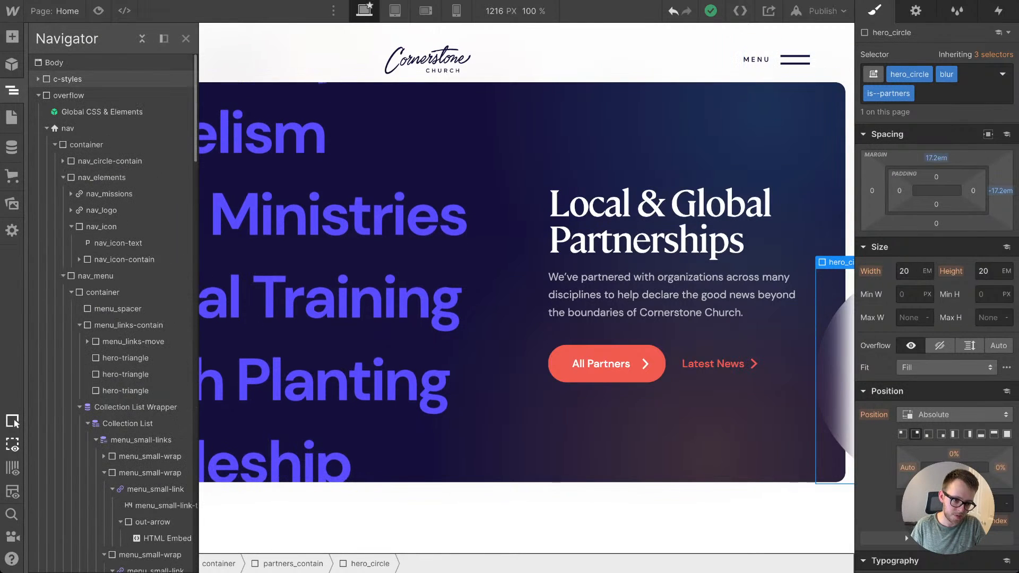
pyautogui.click(69, 96)
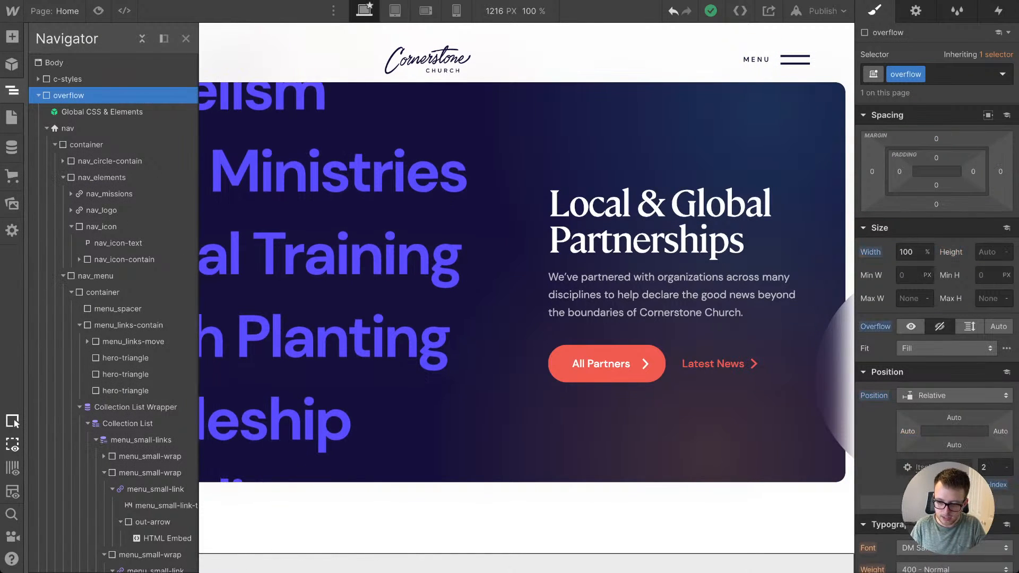
pyautogui.click(906, 252)
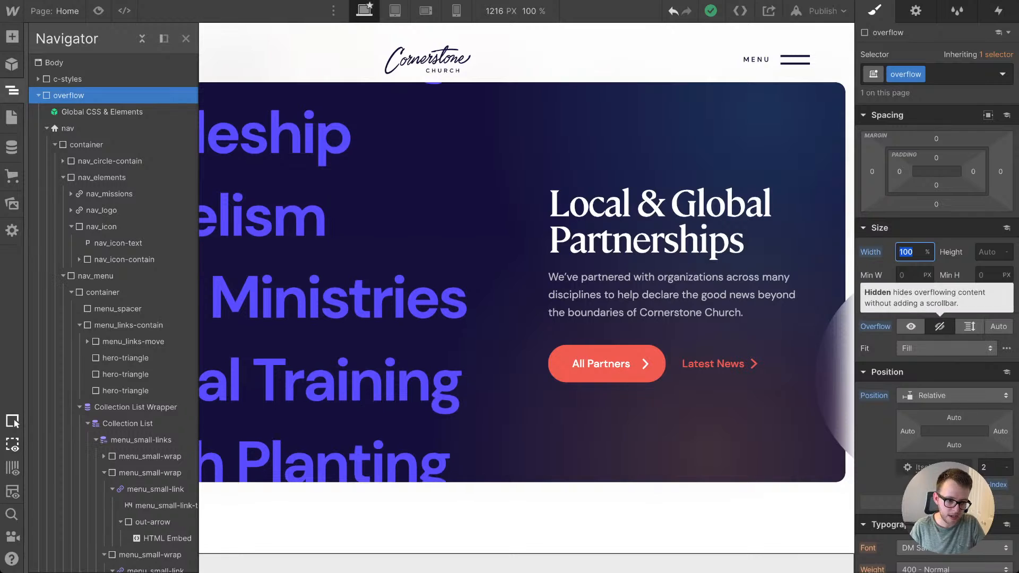
pyautogui.click(39, 96)
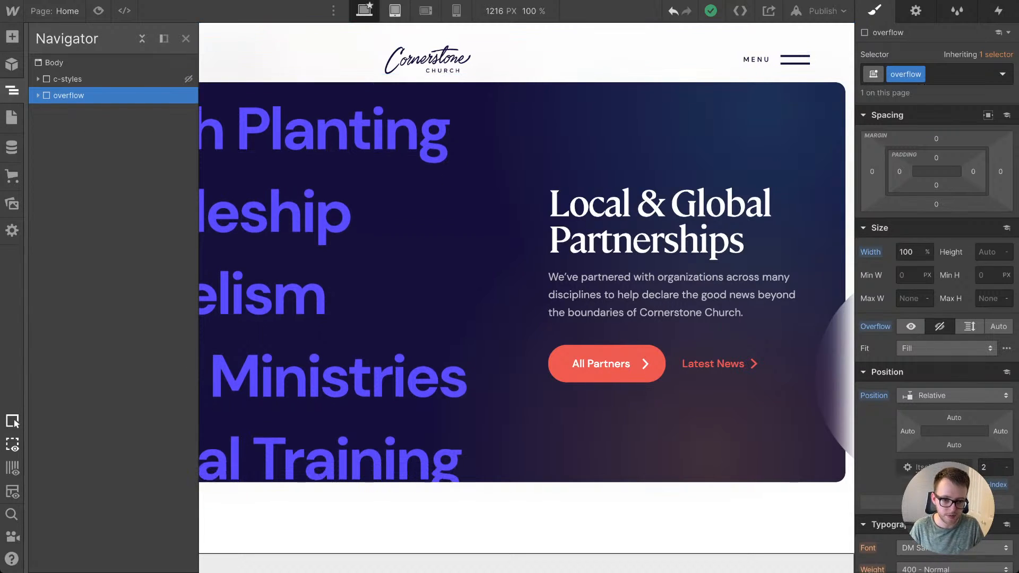
pyautogui.click(395, 11)
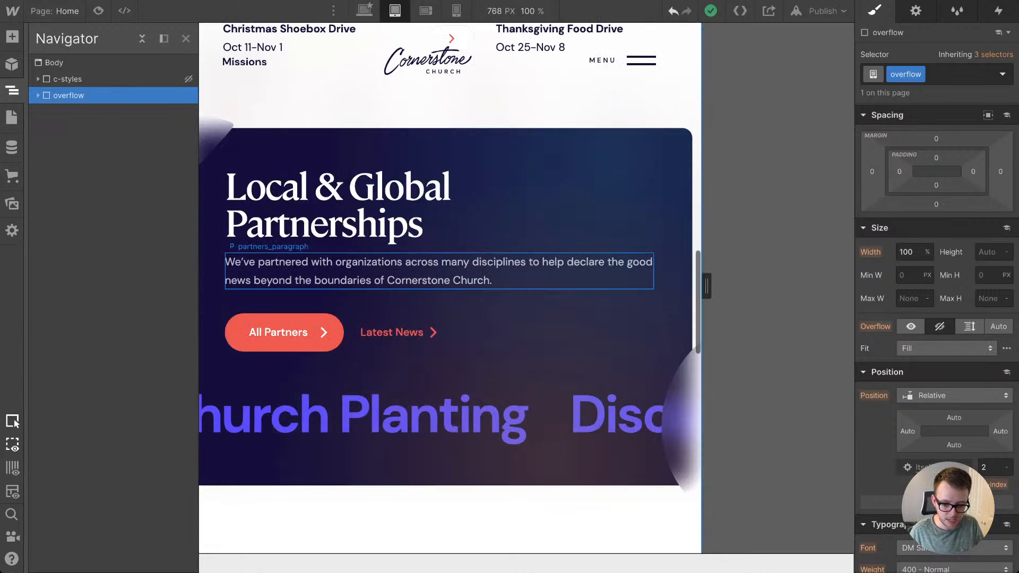
pyautogui.click(406, 369)
pyautogui.click(318, 420)
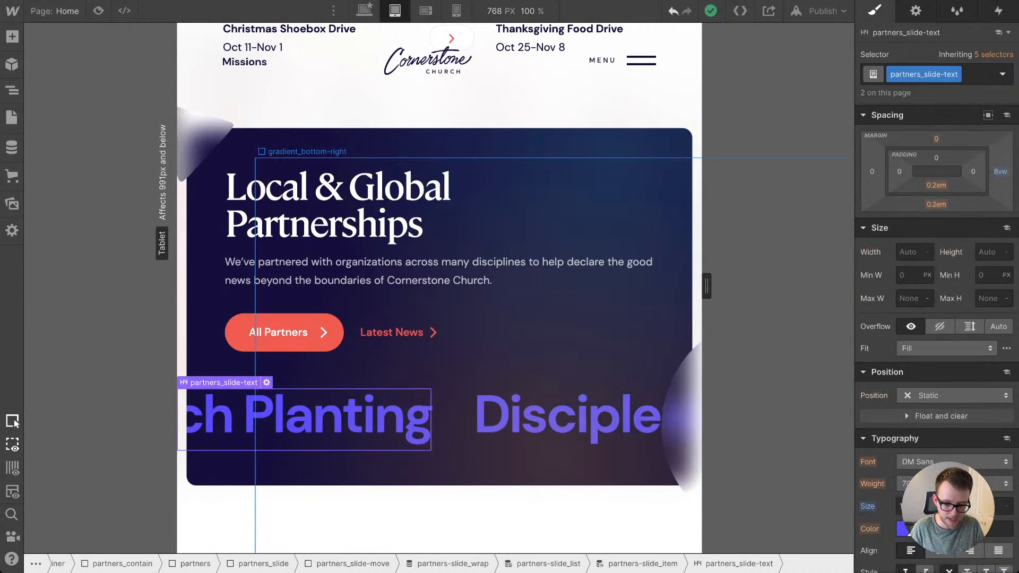
pyautogui.press('Up')
pyautogui.press('Up')
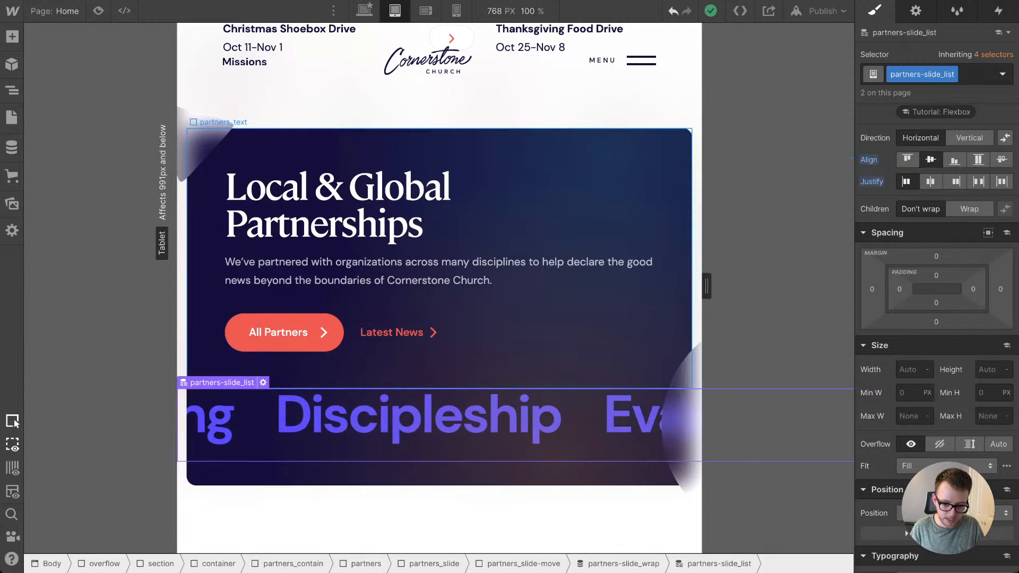
# Step: Set the display of the About Missions container to Block at the tablet breakpoint
pyautogui.scroll(-4, 439, 286)
pyautogui.scroll(-3, 440, 74)
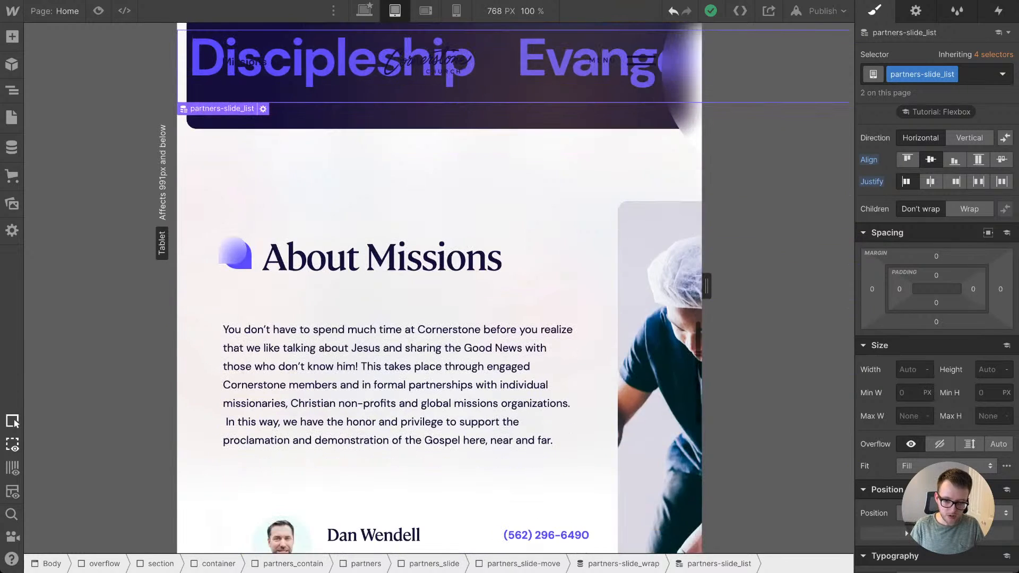
pyautogui.click(403, 183)
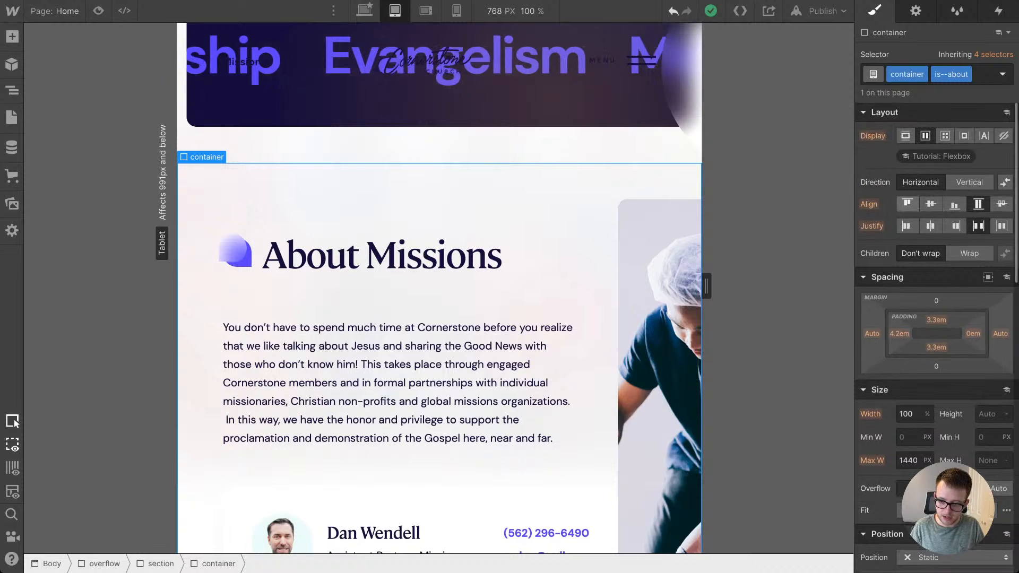
pyautogui.click(906, 136)
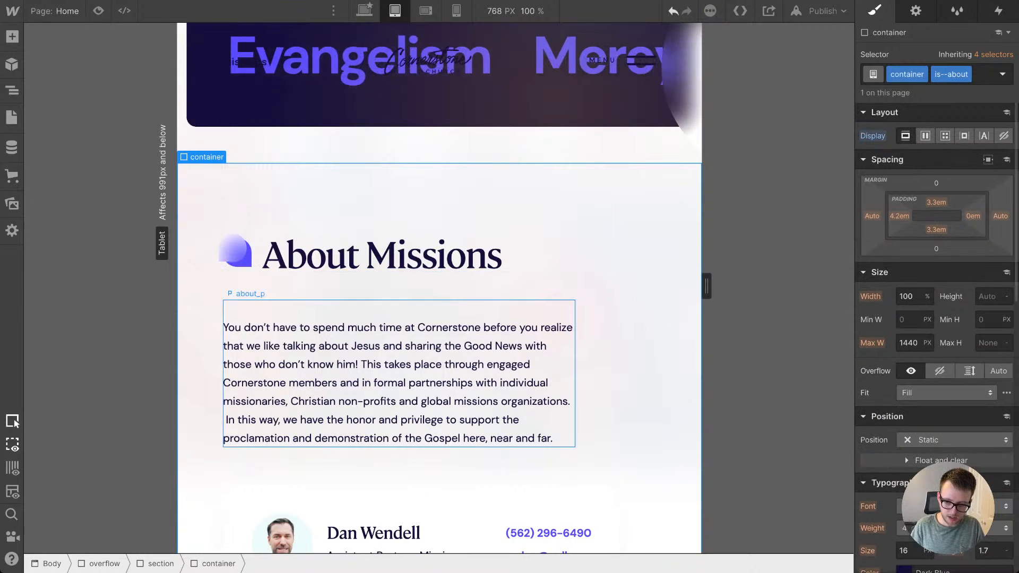
# Step: Set the width of the about_text block in the About Missions section to 100%
pyautogui.scroll(-1, 424, 414)
pyautogui.click(424, 414)
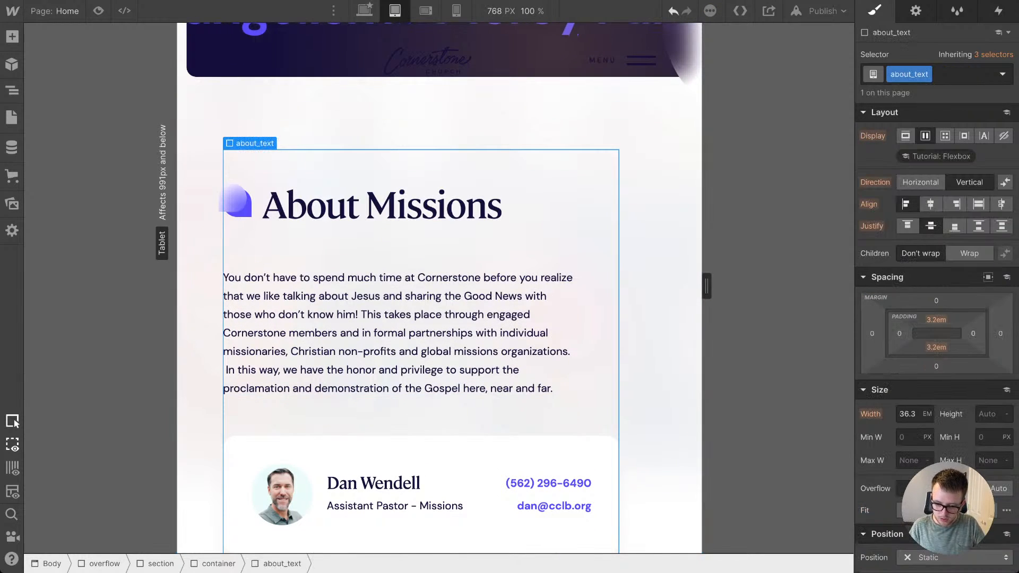
pyautogui.write('100')
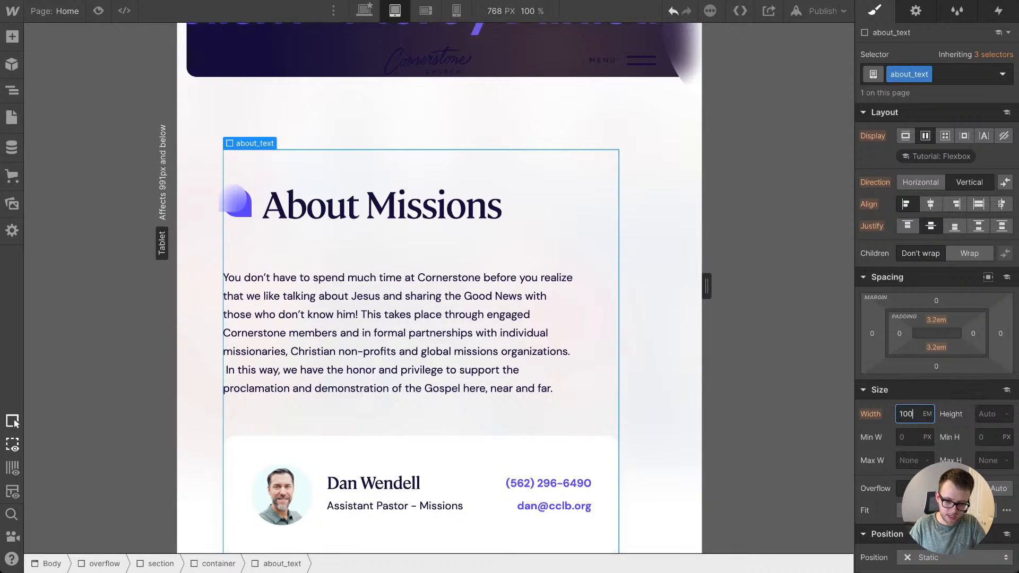
pyautogui.write('%')
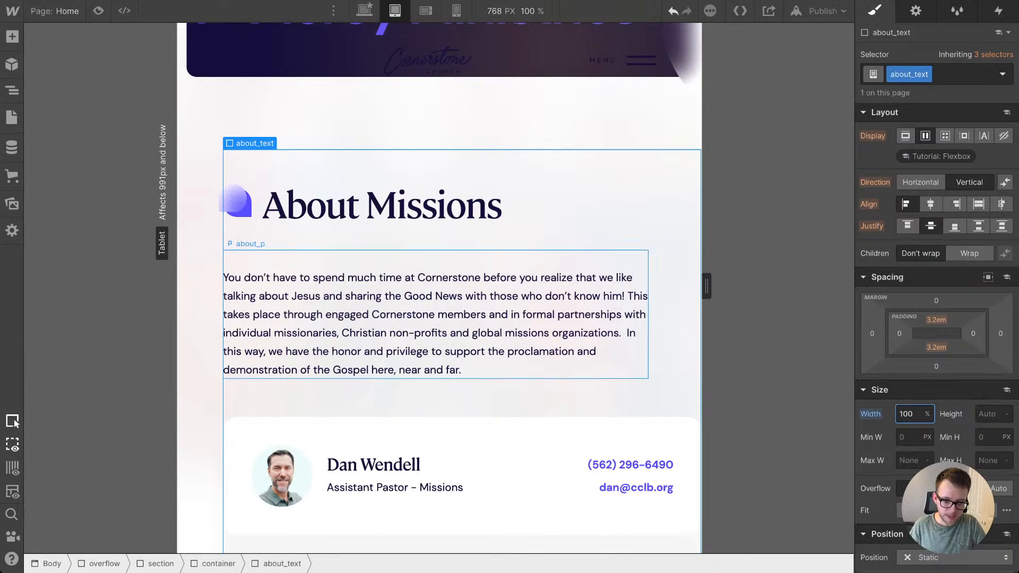
# Step: Set the right padding of the About Missions container to 4.2em at the tablet breakpoint
pyautogui.click(201, 319)
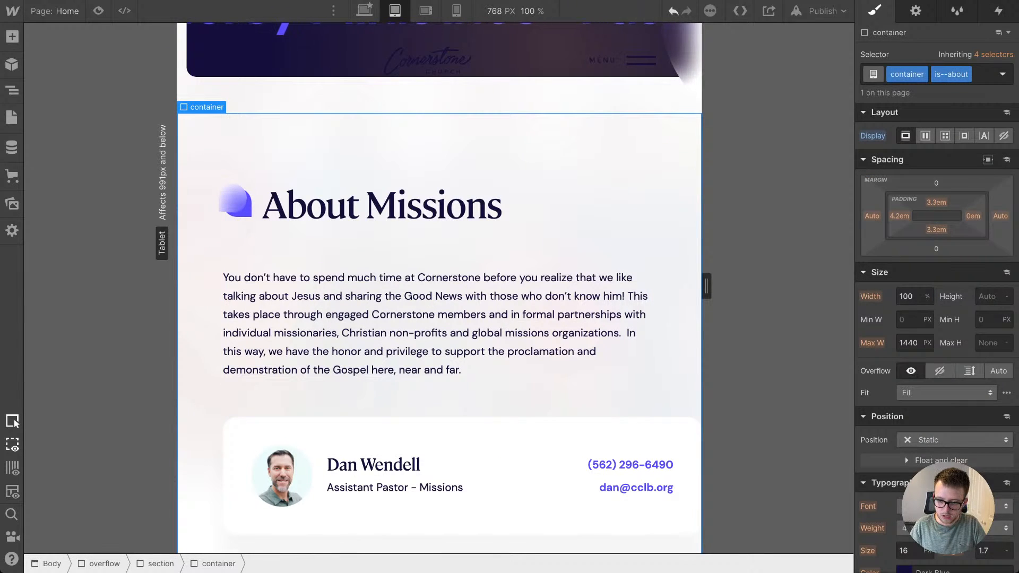
pyautogui.click(972, 216)
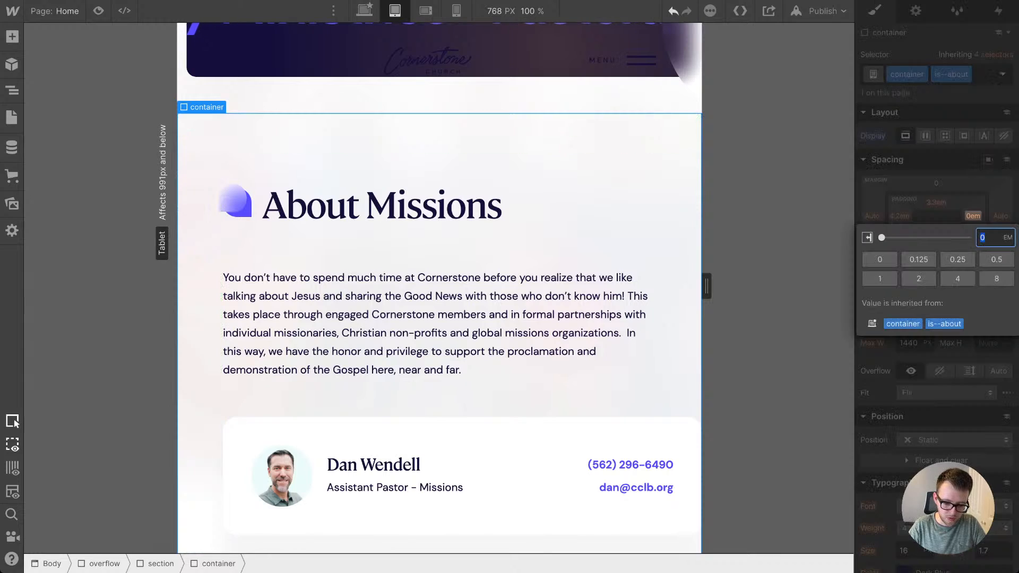
pyautogui.press('Return')
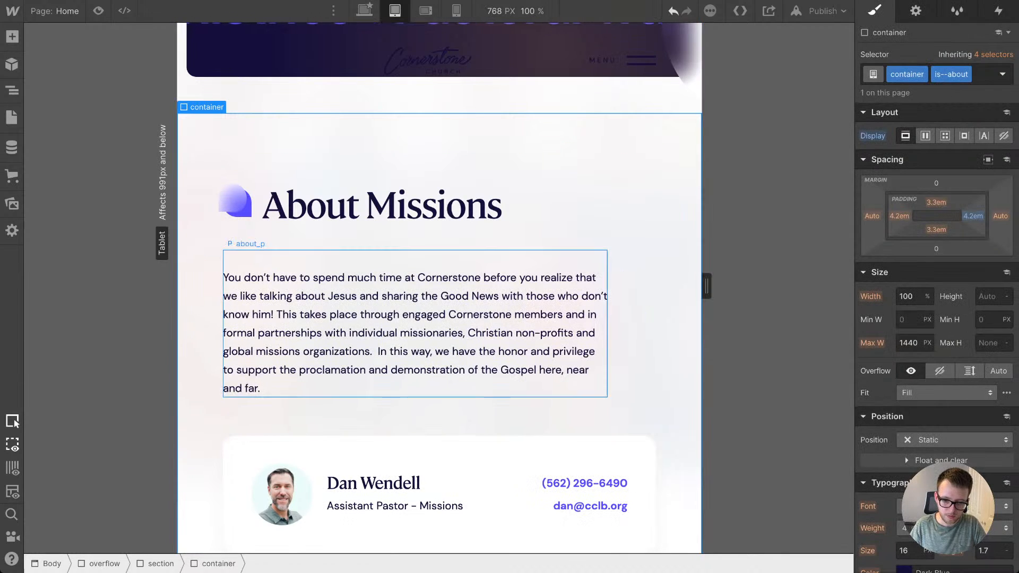
# Step: Set the right padding of the About Missions container to 1.4em at the mobile landscape breakpoint
pyautogui.hotkey('shift', '3')
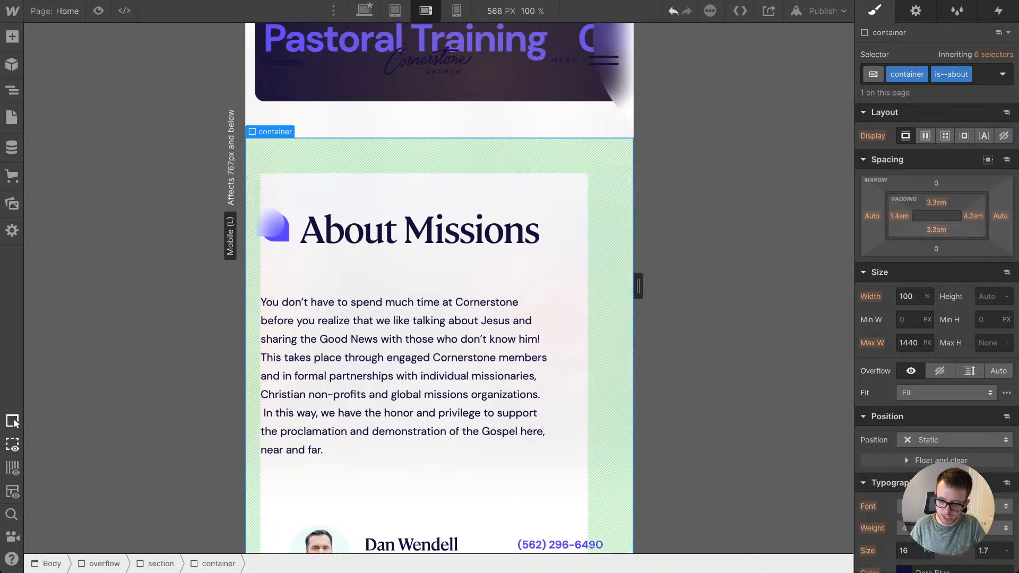
pyautogui.click(972, 216)
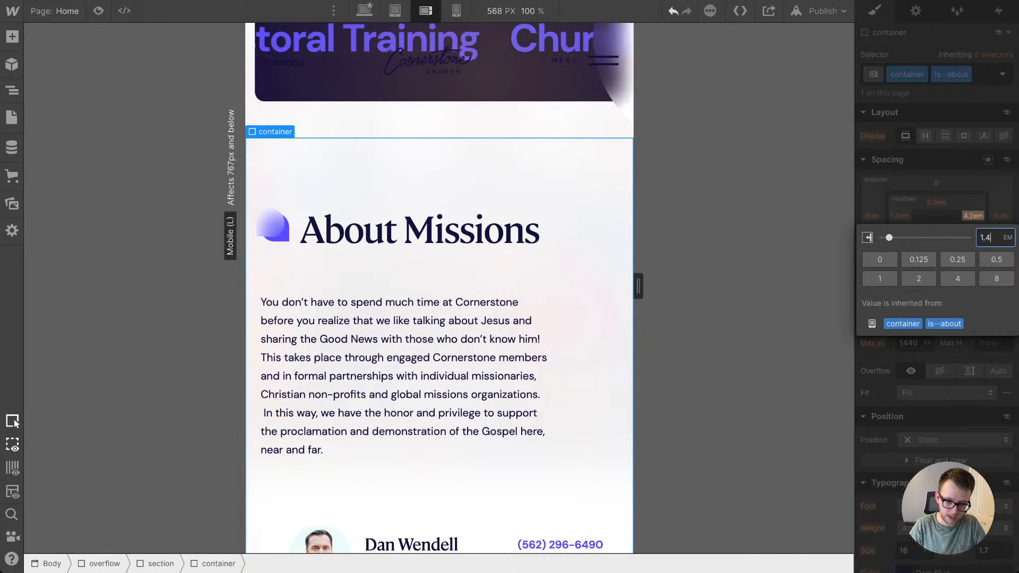
pyautogui.press('Return')
# Step: Set the width of the about_p-contain block in the About Missions section to 100% at the mobile portrait breakpoint
pyautogui.scroll(-4, 419, 371)
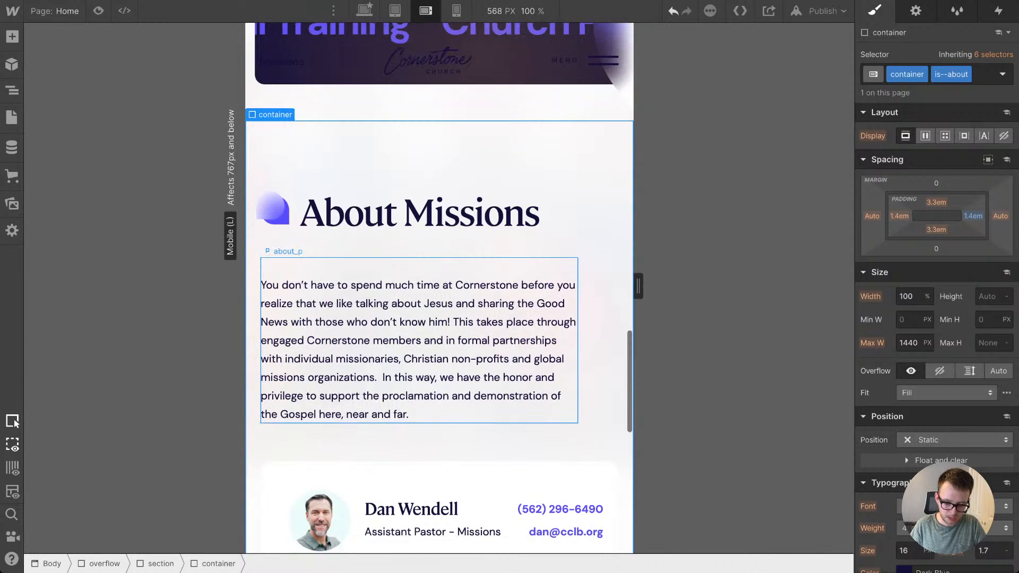
pyautogui.scroll(5, 419, 424)
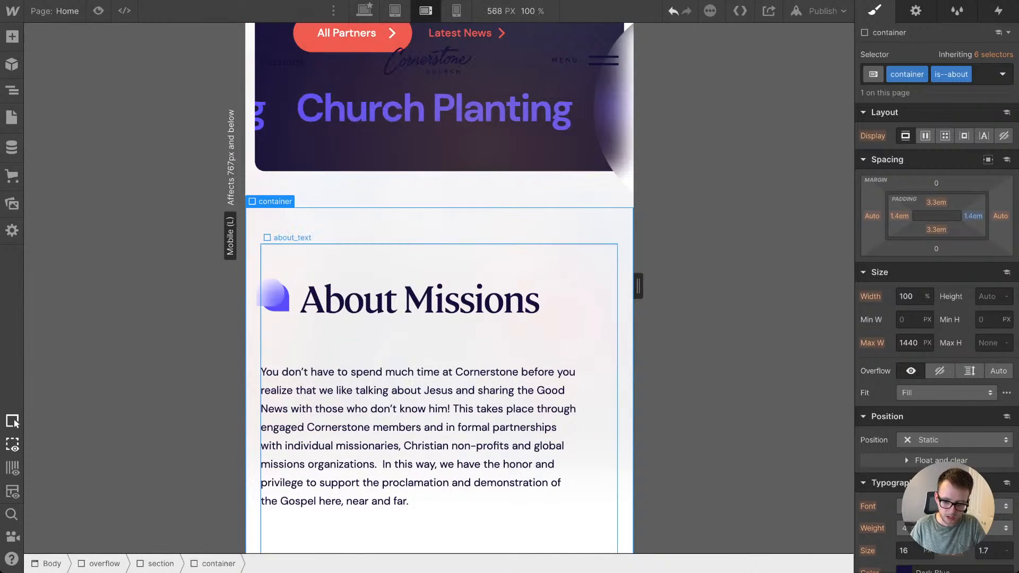
pyautogui.click(425, 342)
pyautogui.press('Up')
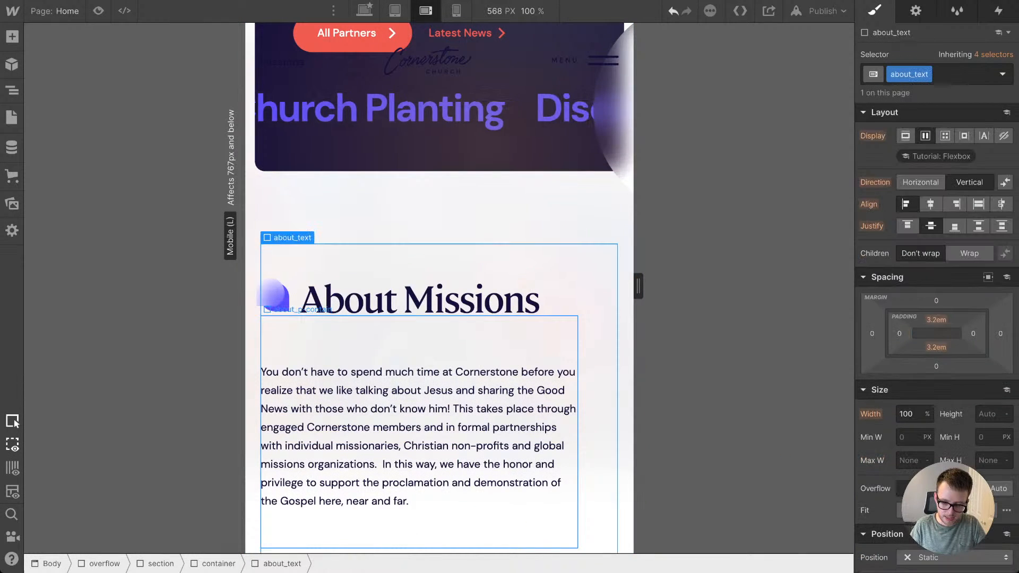
pyautogui.press('Down')
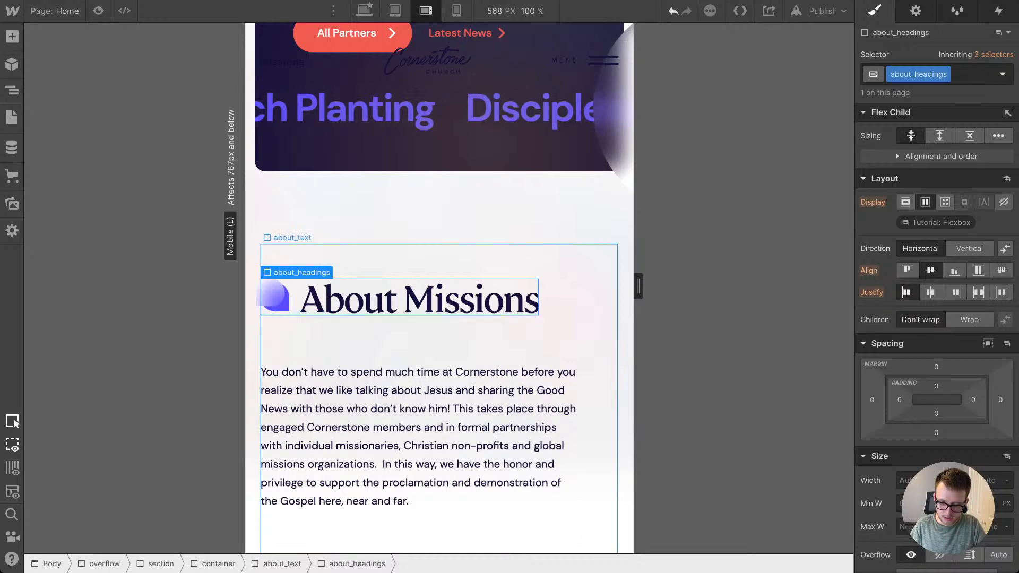
pyautogui.click(425, 342)
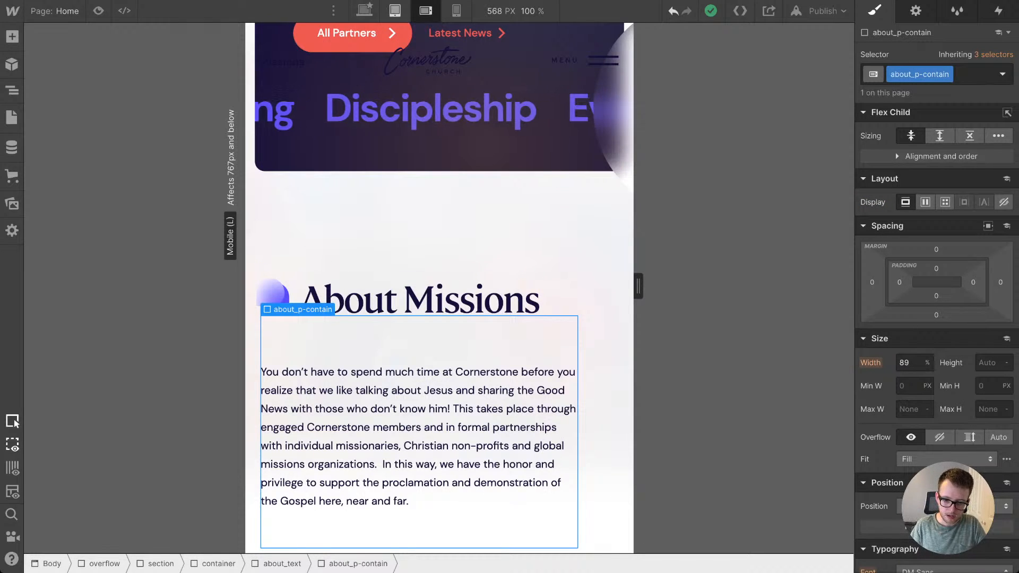
pyautogui.hotkey('shift', '2')
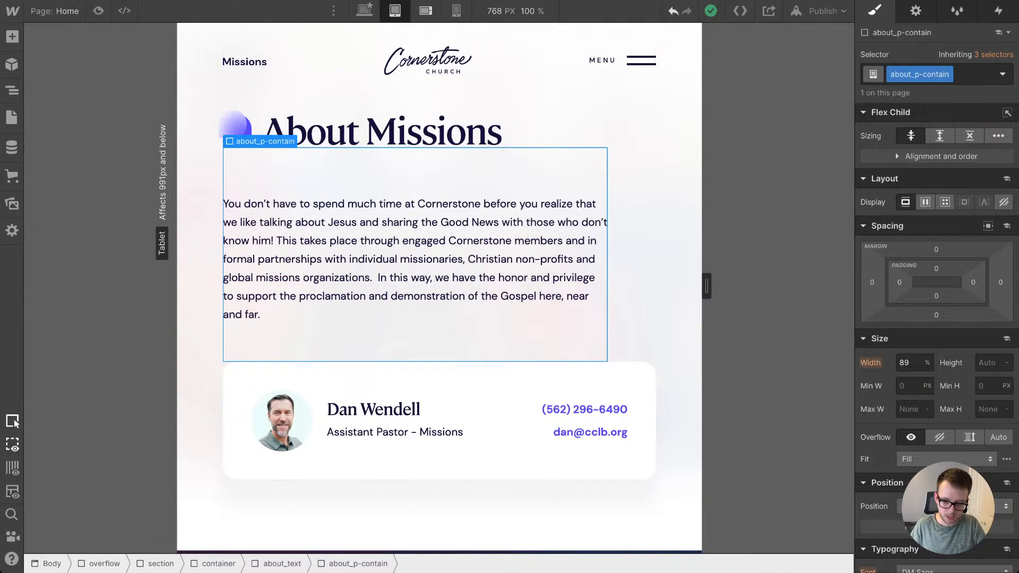
pyautogui.moveTo(706, 287); pyautogui.dragTo(608, 287)
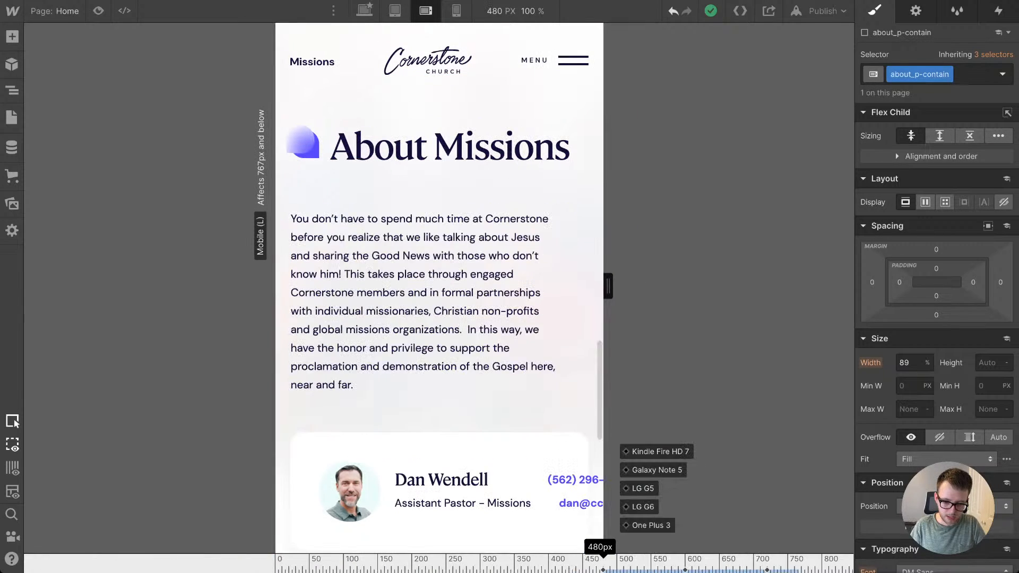
pyautogui.click(456, 11)
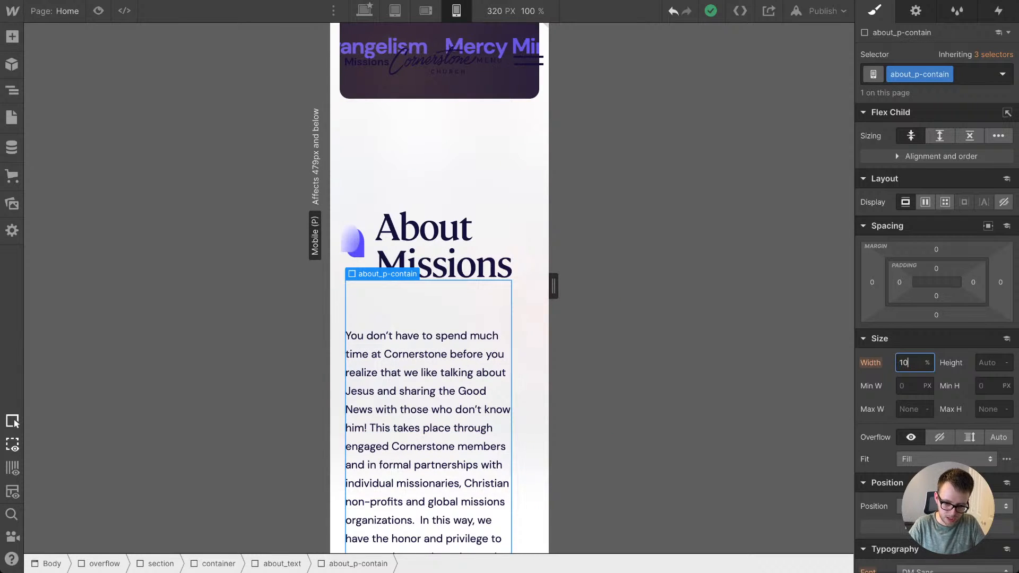
pyautogui.press('Return')
pyautogui.scroll(-1, 440, 287)
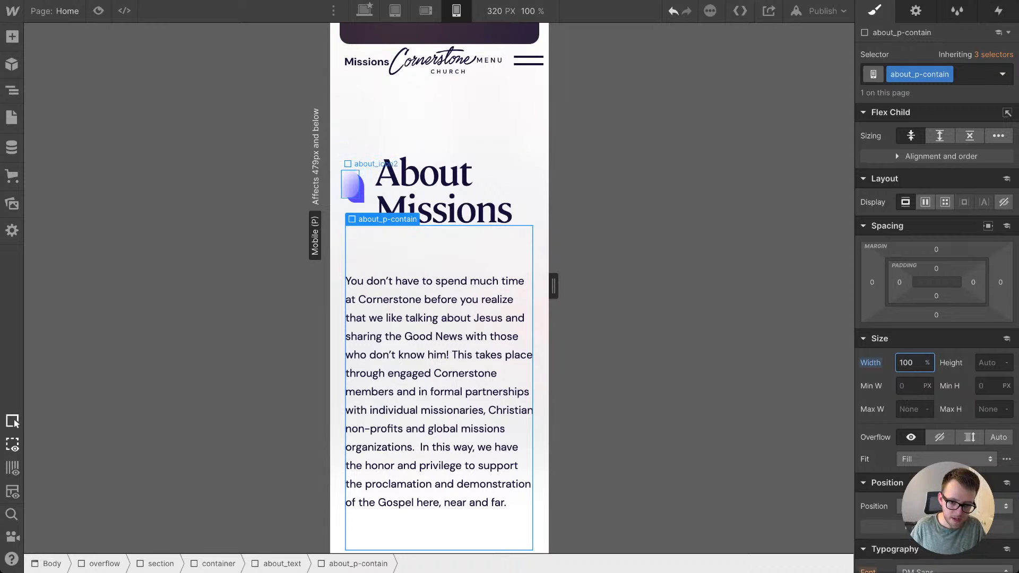
# Step: Set the display of the about_headings block to Block at the mobile portrait breakpoint
pyautogui.click(439, 189)
pyautogui.moveTo(554, 286); pyautogui.dragTo(526, 286)
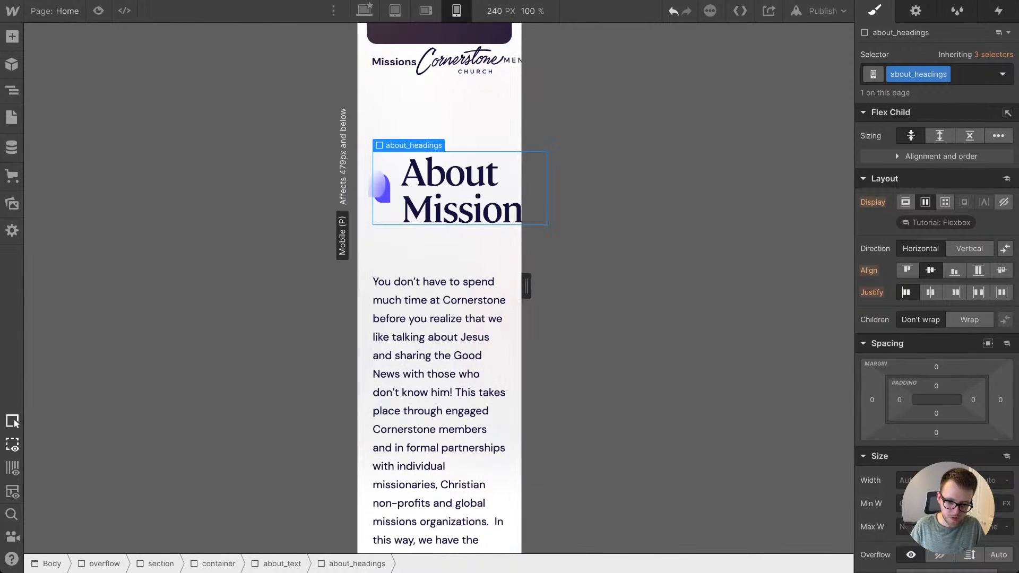
pyautogui.click(425, 10)
pyautogui.moveTo(637, 286); pyautogui.dragTo(608, 286)
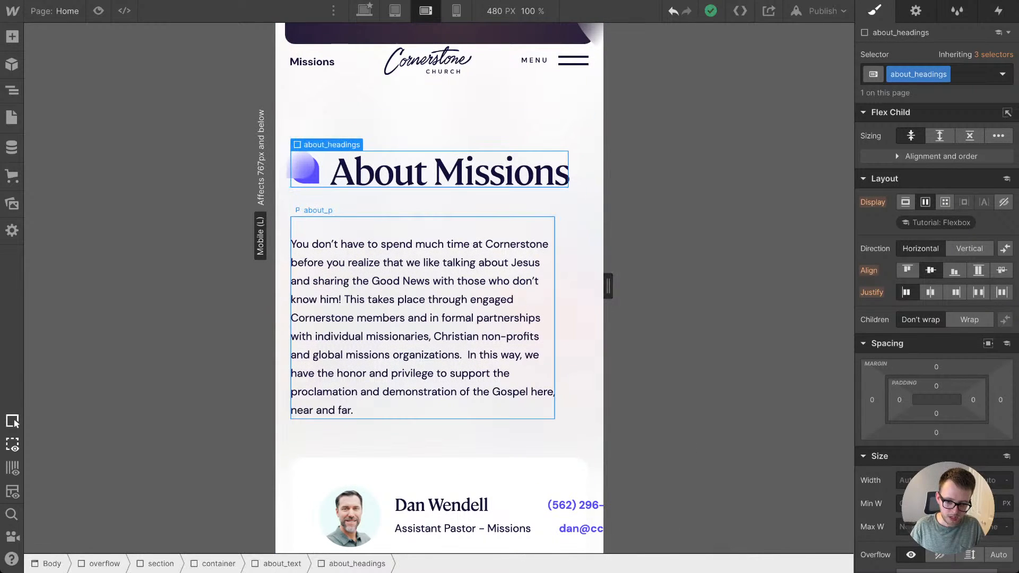
pyautogui.click(477, 289)
pyautogui.click(456, 11)
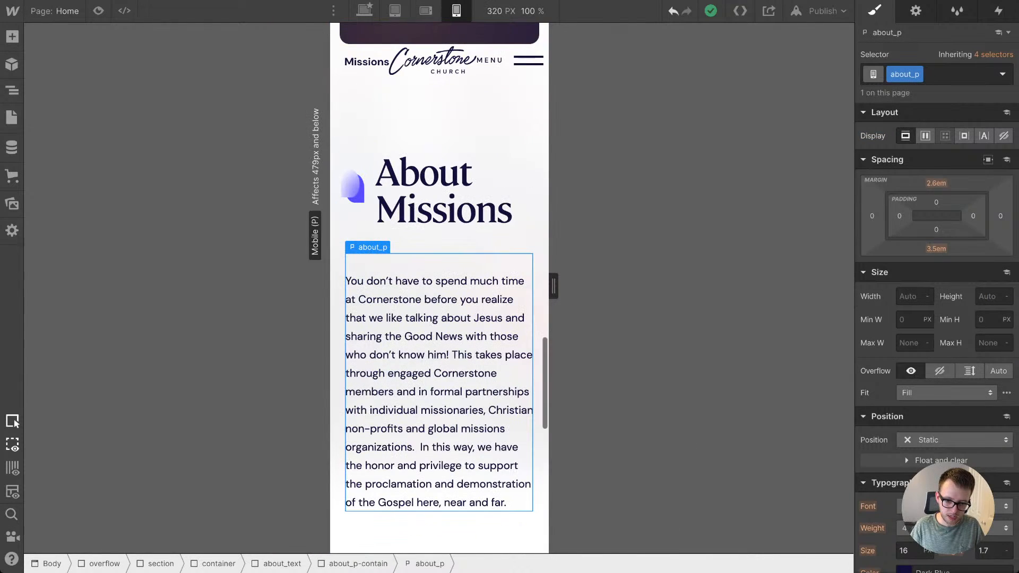
pyautogui.click(467, 189)
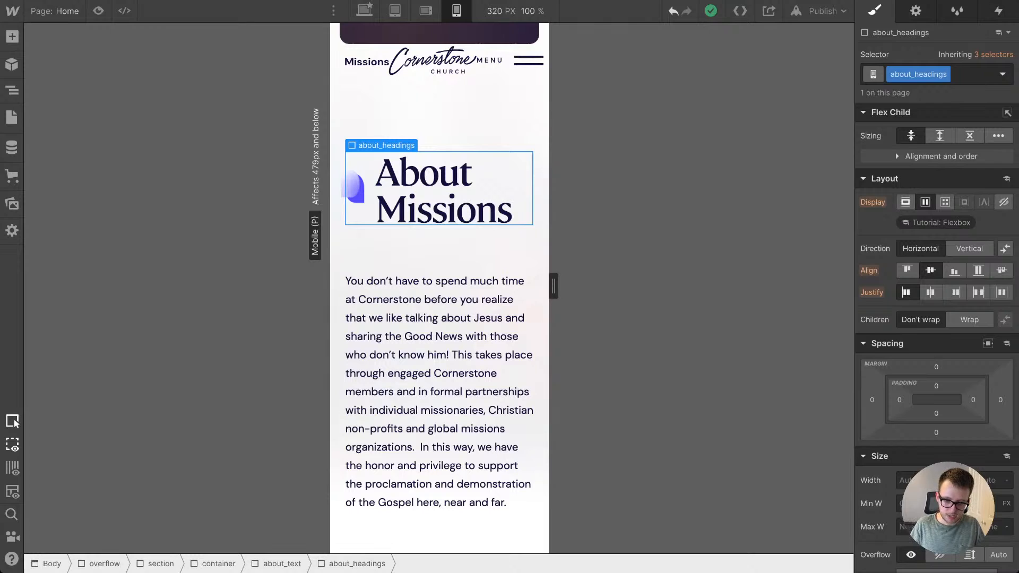
pyautogui.click(905, 202)
# Step: Set the display of the about_card block to Block at the mobile landscape breakpoint
pyautogui.click(467, 278)
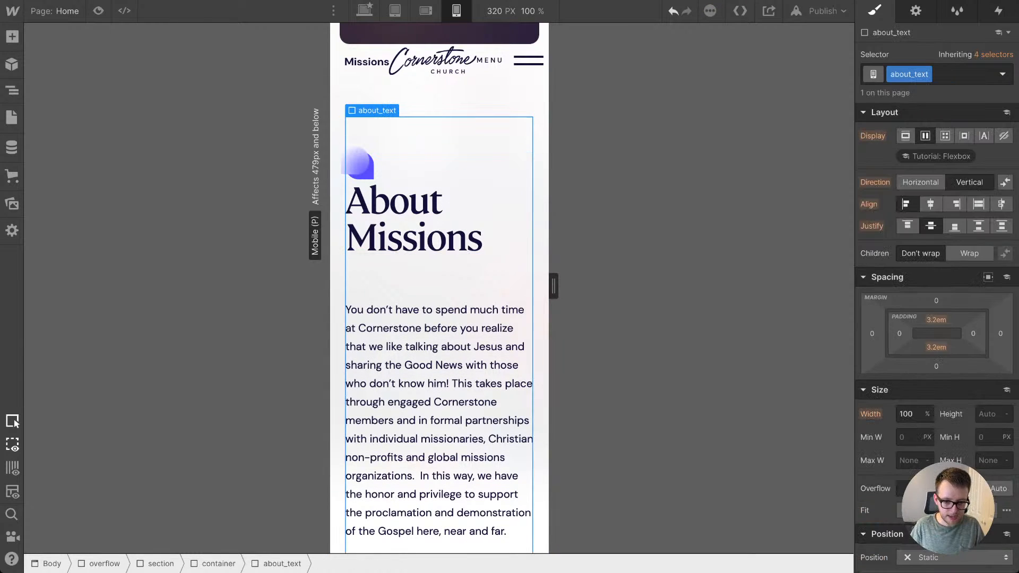
pyautogui.scroll(-3, 439, 287)
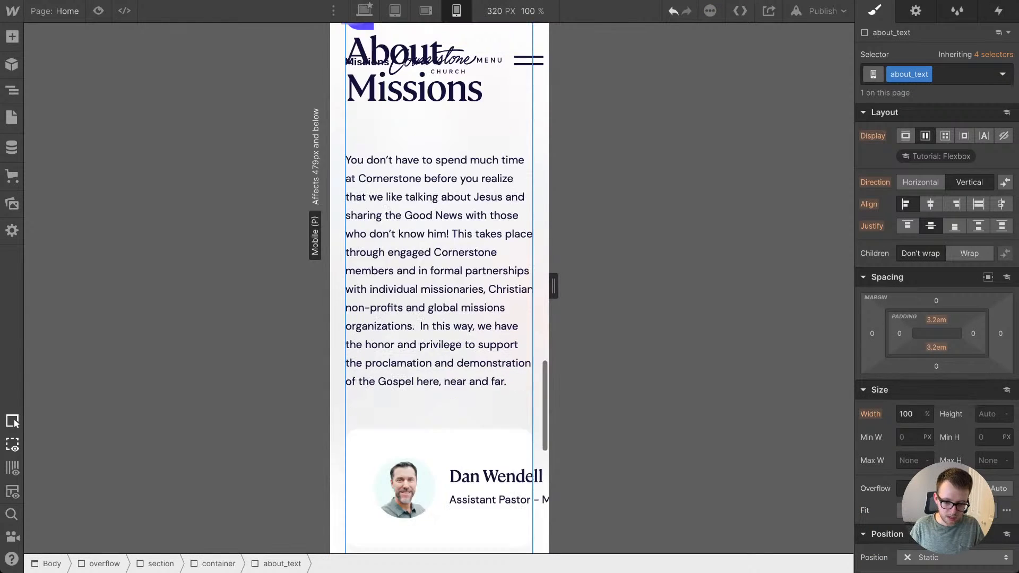
pyautogui.scroll(-1, 439, 286)
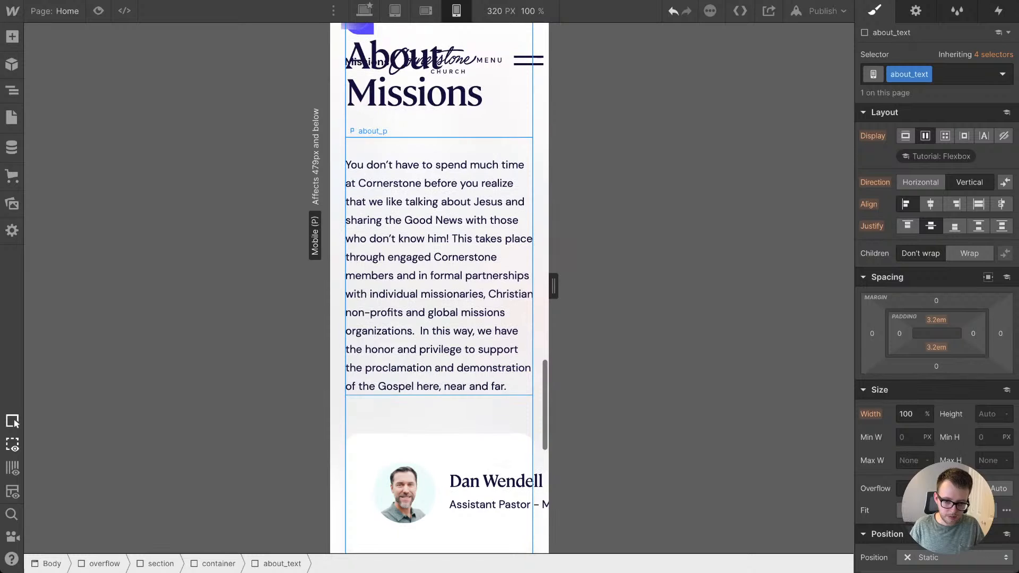
pyautogui.hotkey('shift', '2')
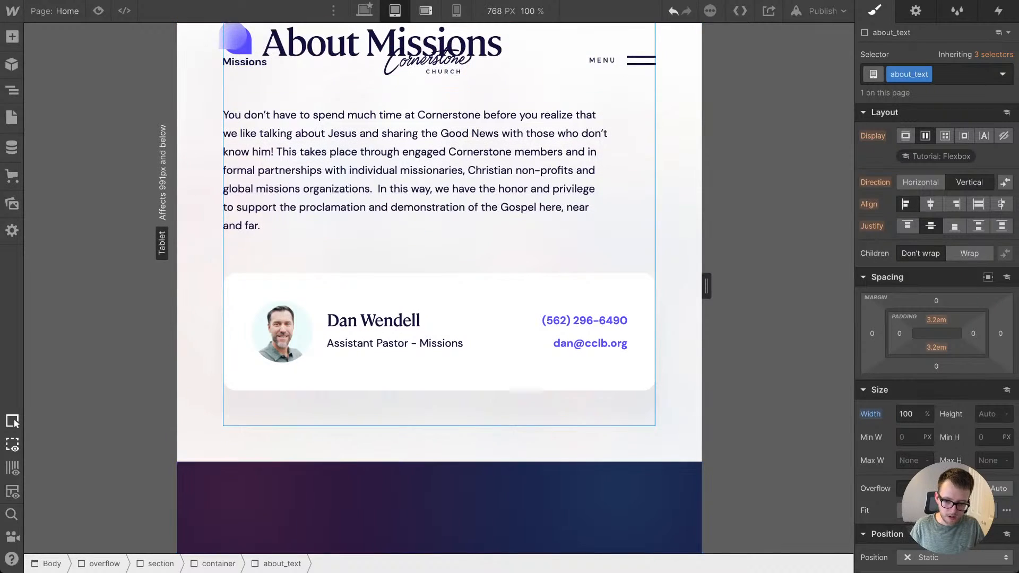
pyautogui.moveTo(707, 286); pyautogui.dragTo(608, 286)
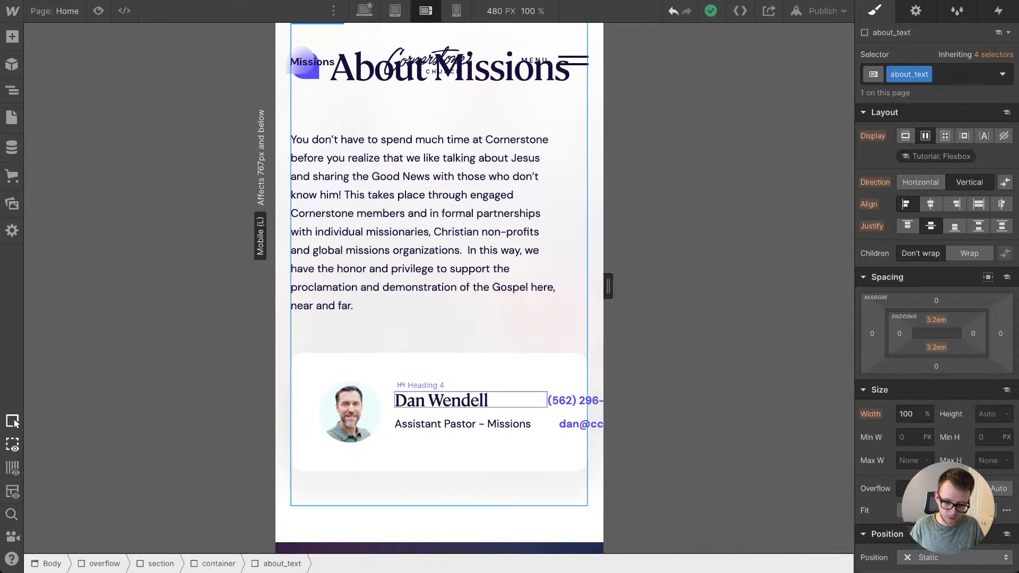
pyautogui.click(499, 371)
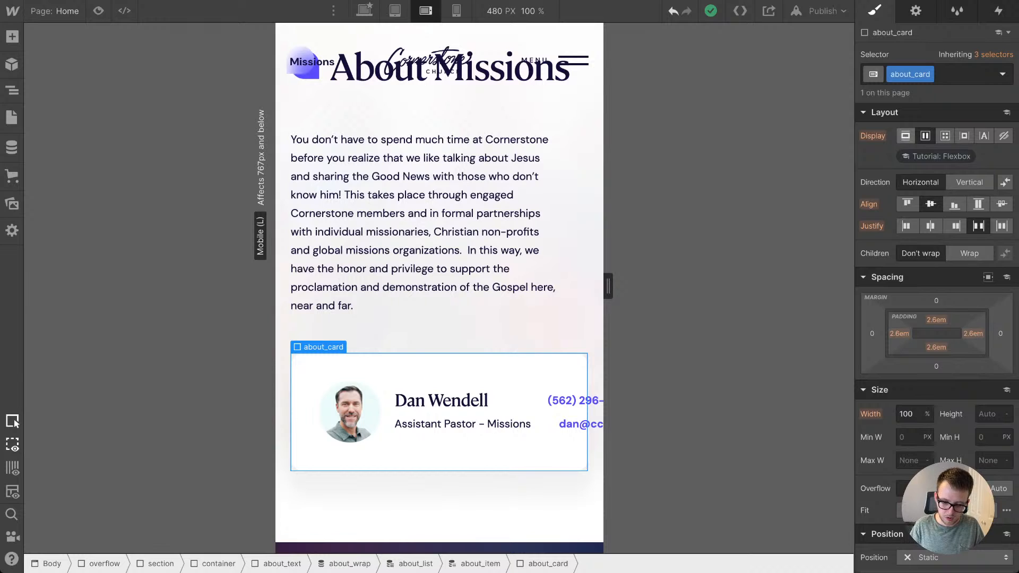
pyautogui.click(905, 135)
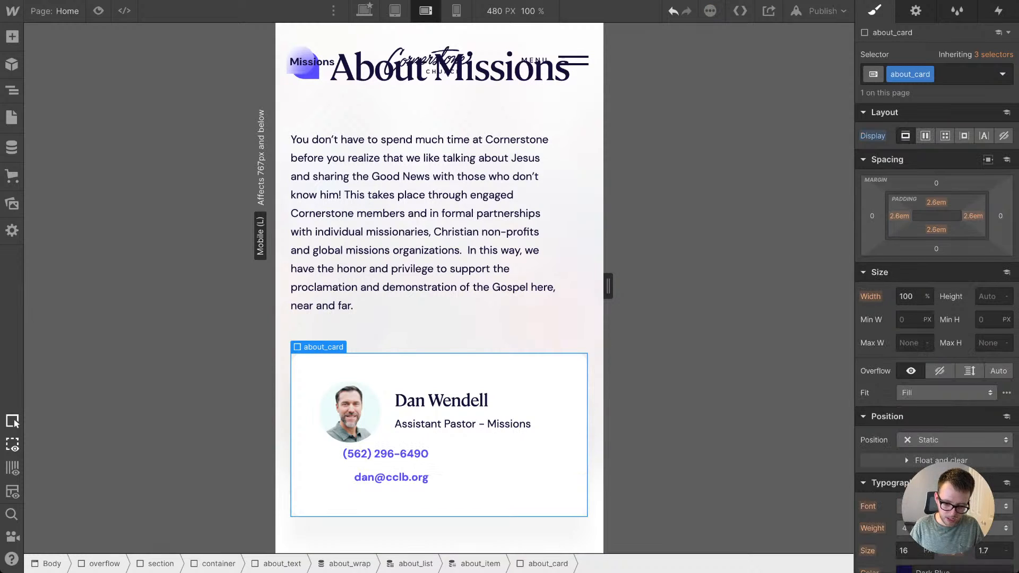
# Step: Set the bio_contact direction to Horizontal and give its bio_link items a right margin of 1.1em
pyautogui.click(373, 466)
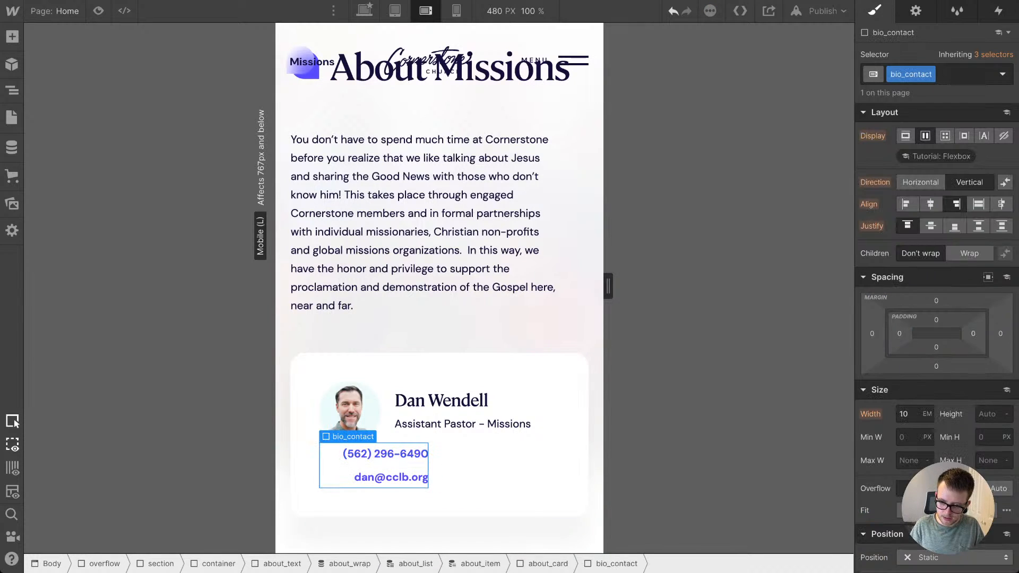
pyautogui.click(920, 182)
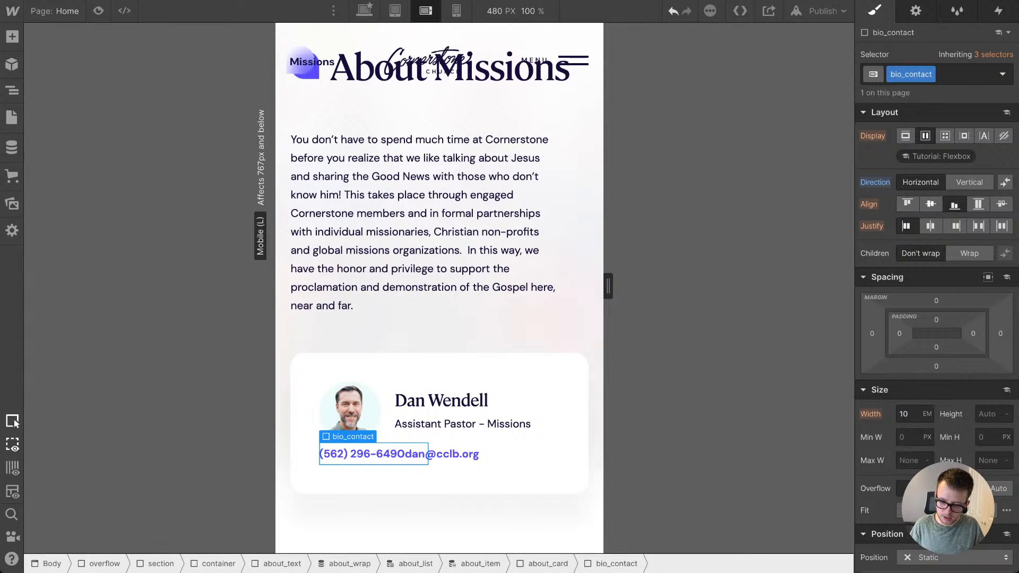
pyautogui.click(441, 454)
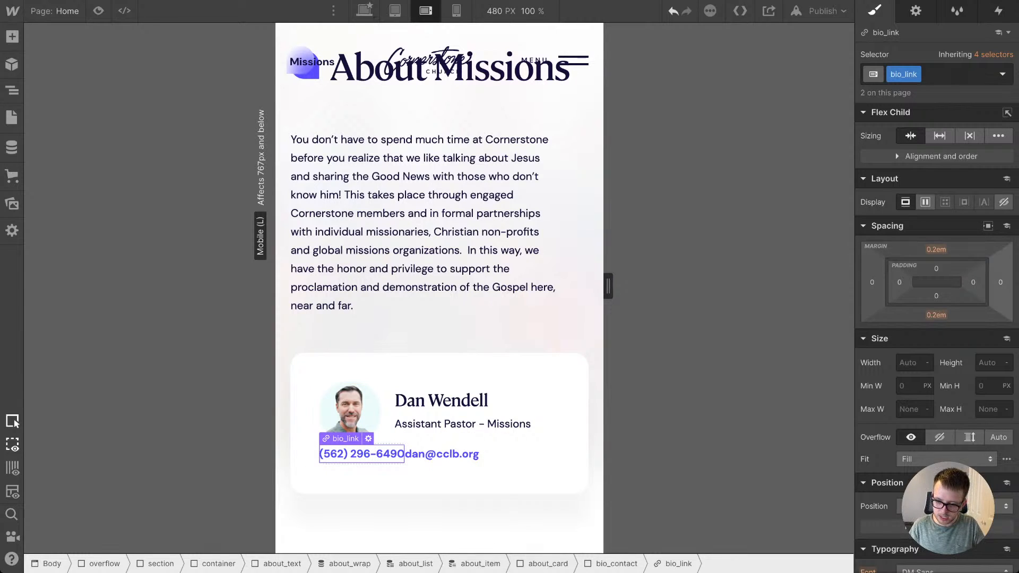
pyautogui.click(1000, 283)
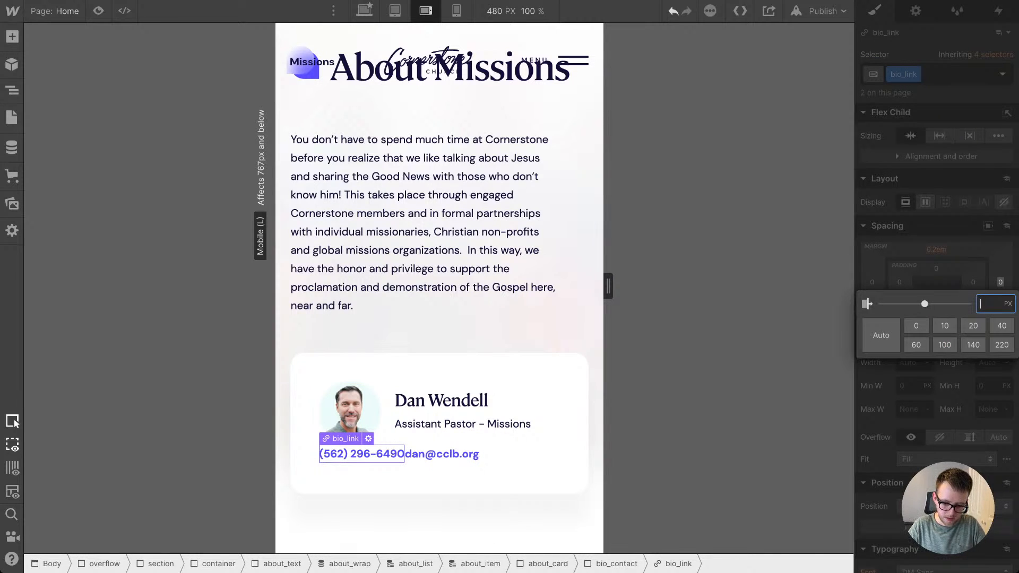
pyautogui.press('Return')
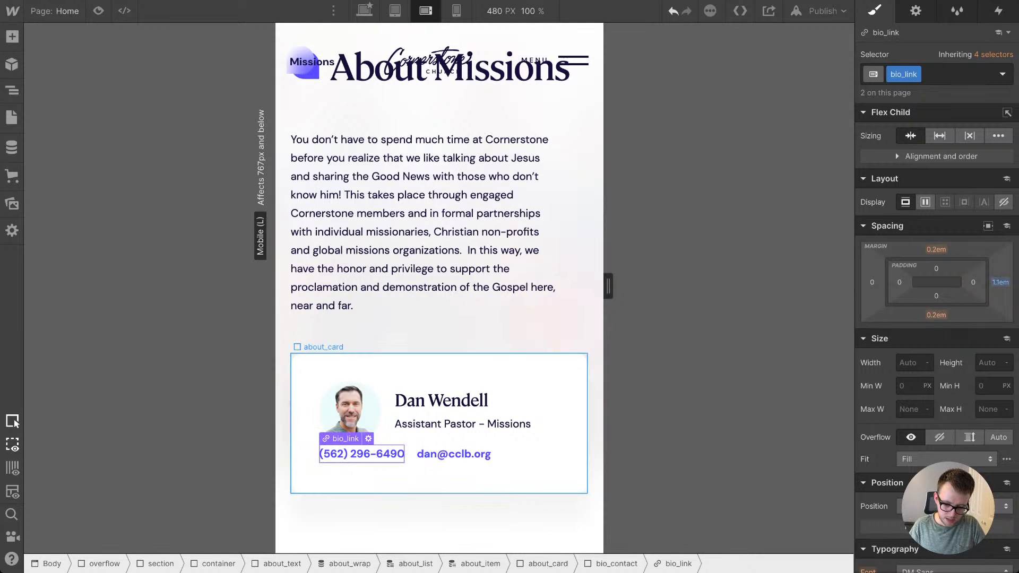
# Step: Center-align the bio_contact block at 100% width and set its top padding to 1.1em
pyautogui.click(616, 563)
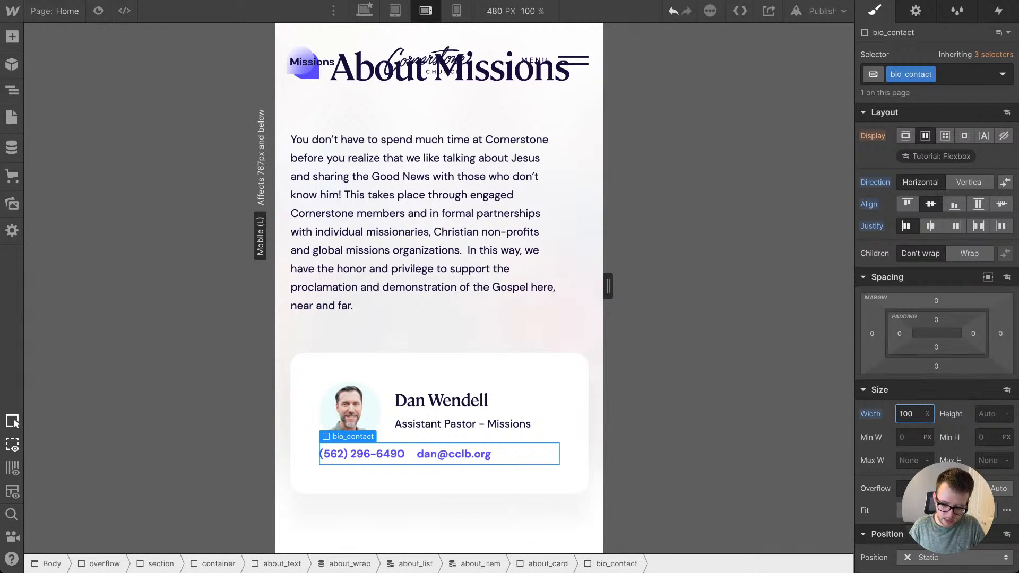
pyautogui.click(936, 320)
pyautogui.press('Return')
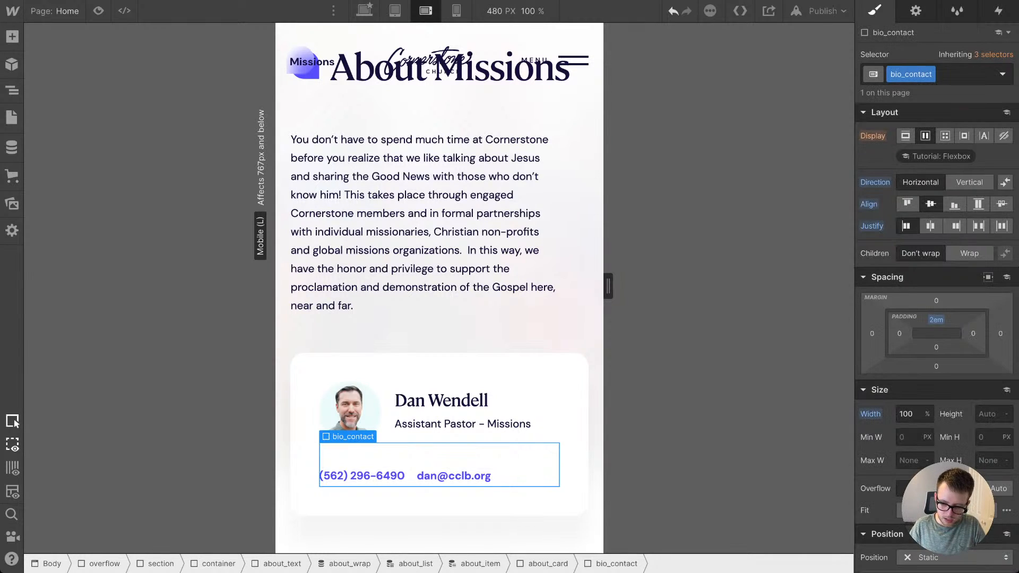
pyautogui.moveTo(936, 320); pyautogui.dragTo(936, 325)
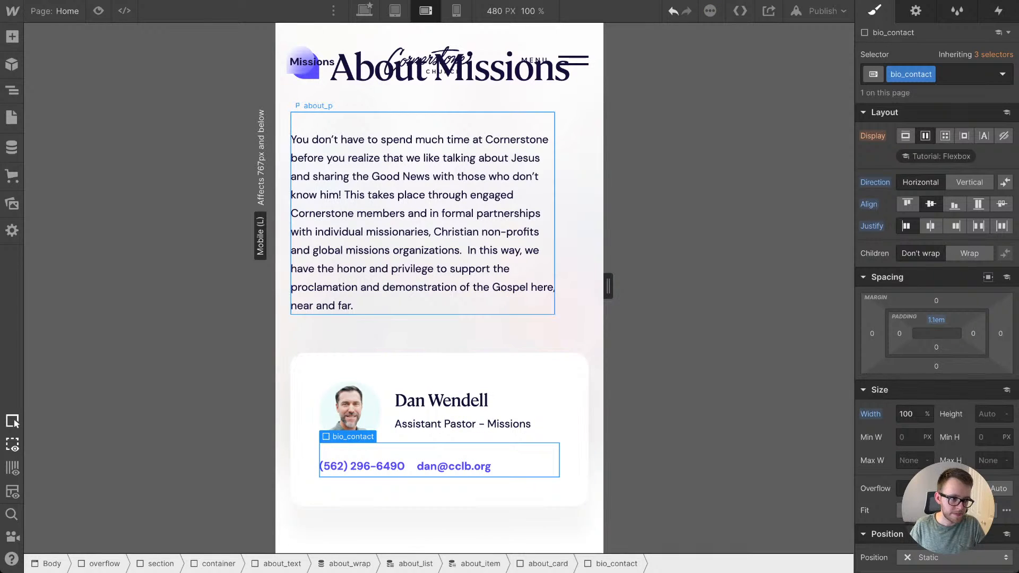
pyautogui.click(424, 223)
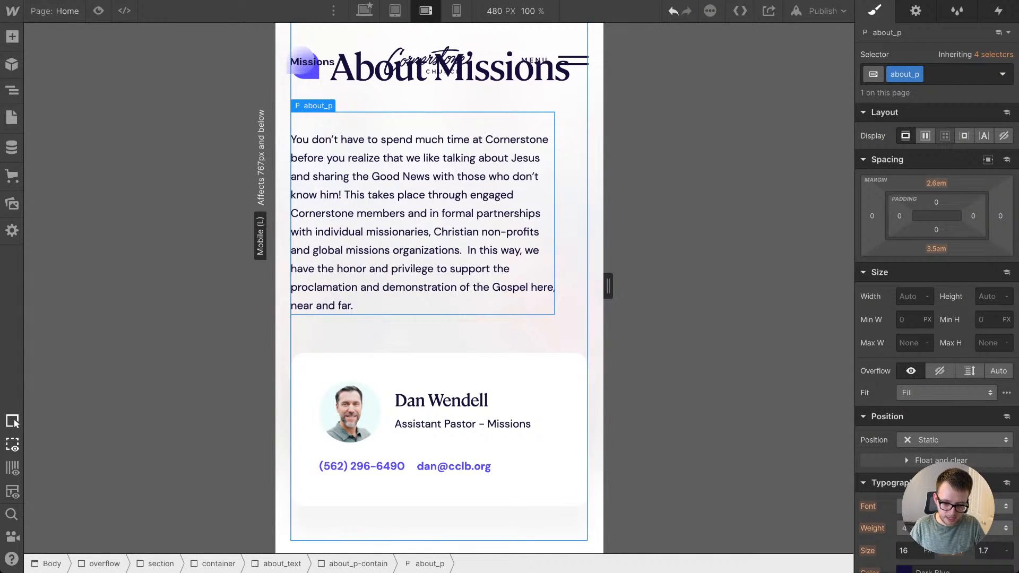
pyautogui.scroll(-2, 440, 255)
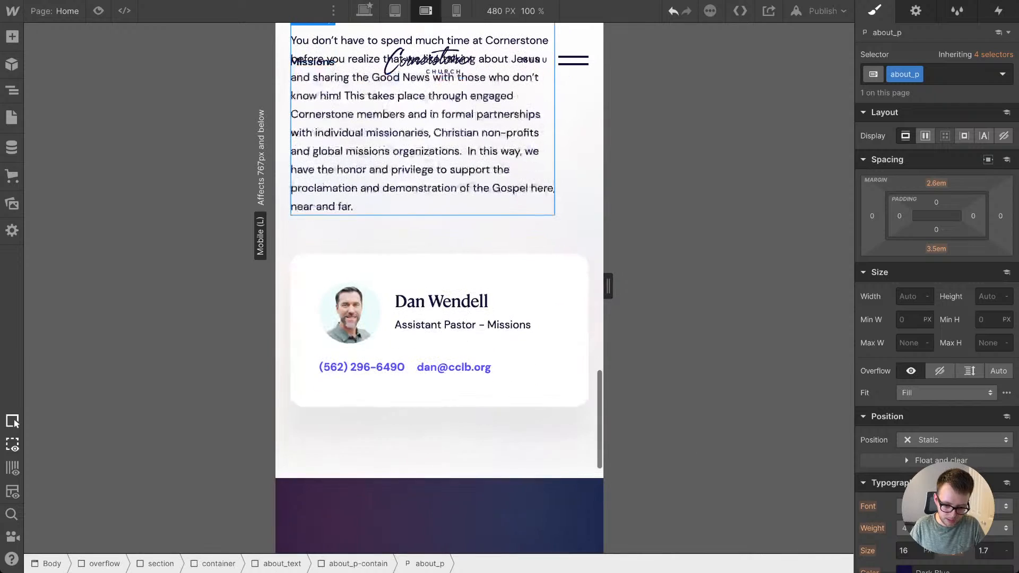
pyautogui.click(454, 367)
pyautogui.click(362, 367)
# Step: Set the display of the footer_top block in the footer to Block at the mobile landscape breakpoint
pyautogui.scroll(-5, 372, 379)
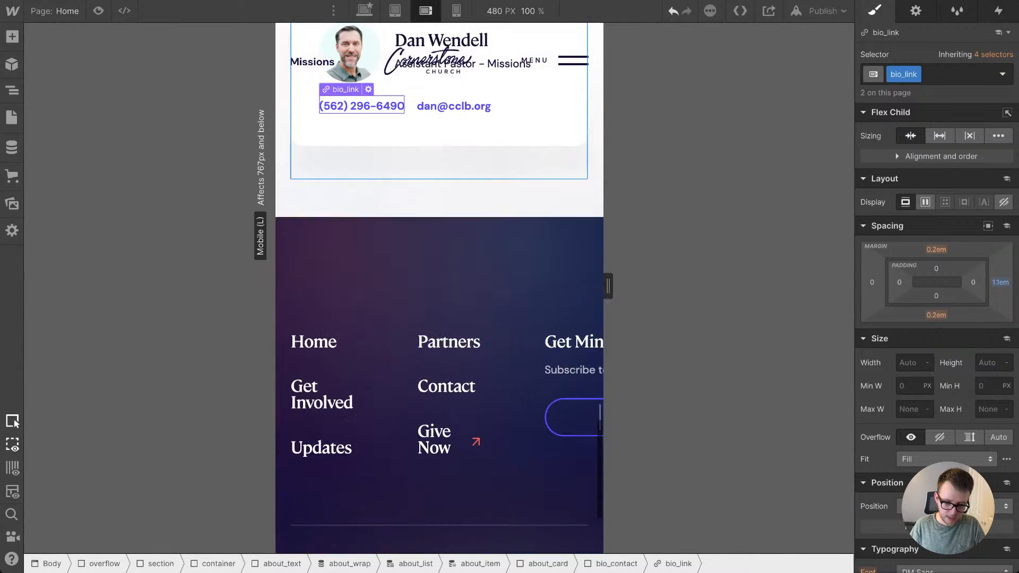
pyautogui.scroll(-3, 439, 286)
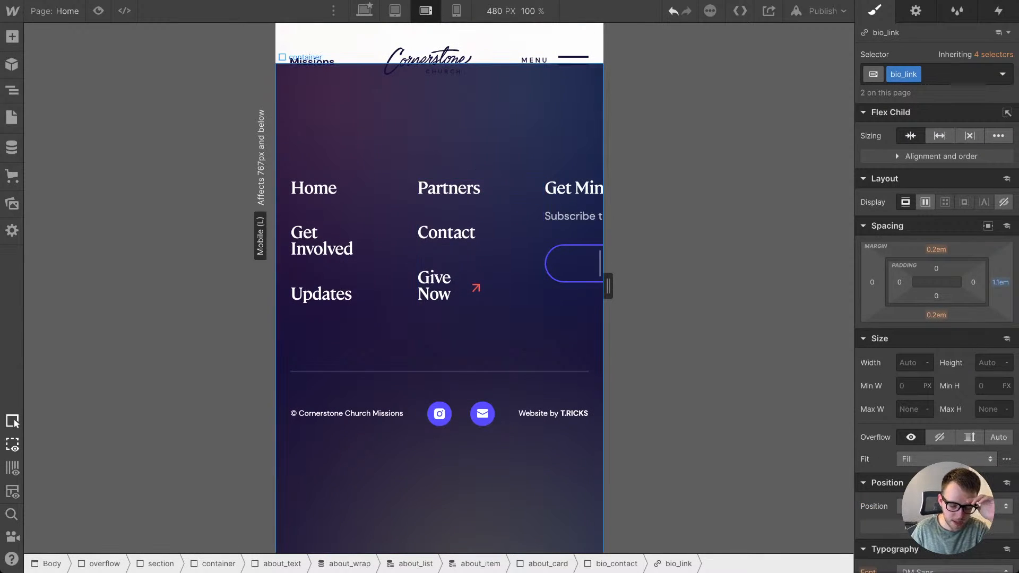
pyautogui.click(460, 348)
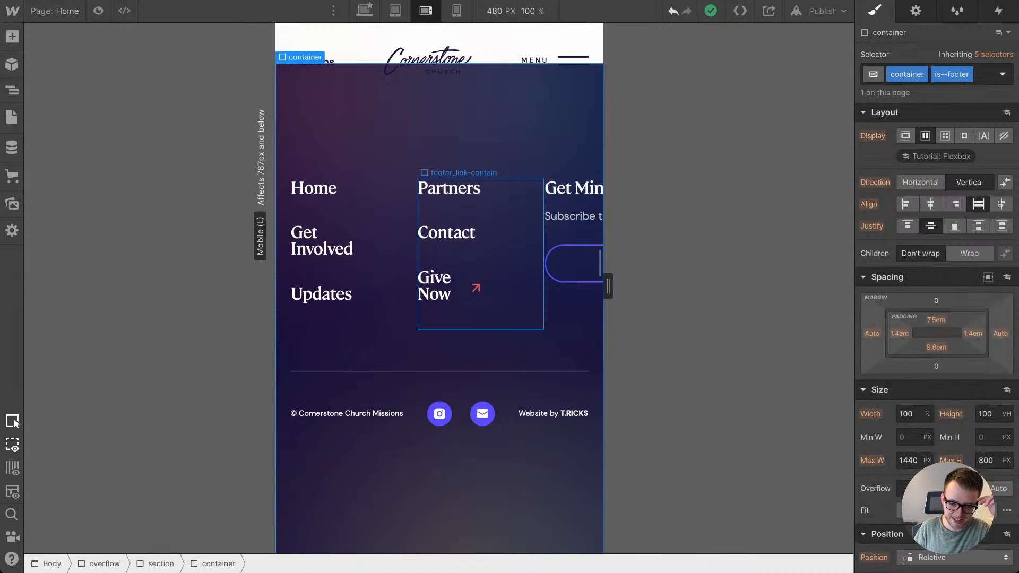
pyautogui.click(512, 254)
pyautogui.press('Up')
pyautogui.press('Up')
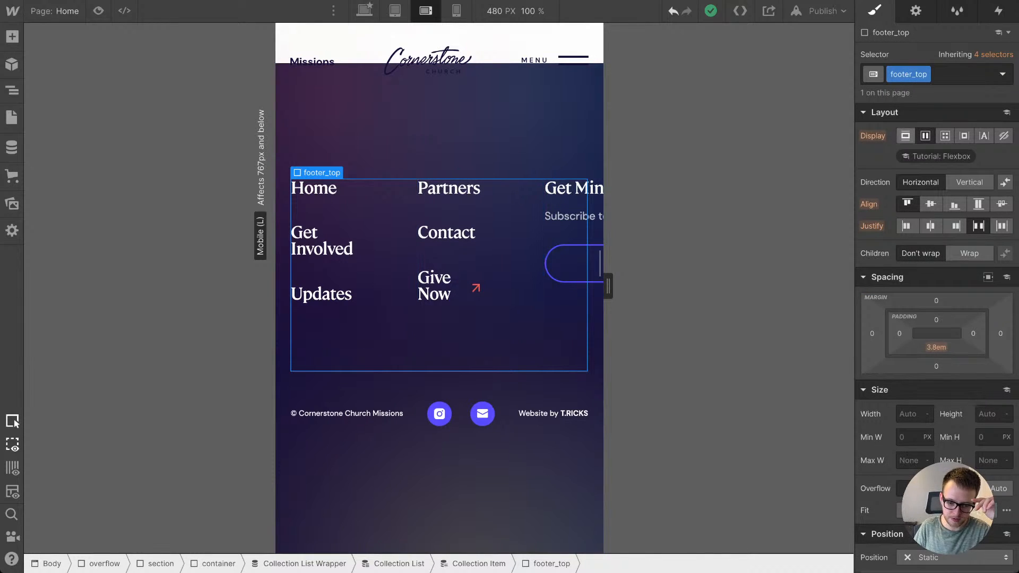
pyautogui.click(905, 136)
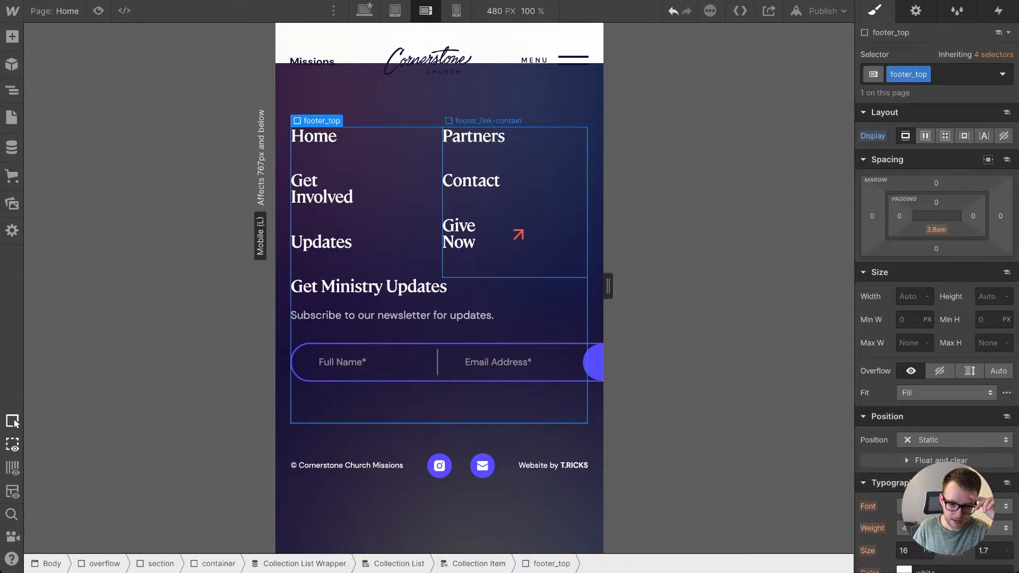
# Step: Set the text breaking of the footer_link items to No Wrap at the desktop breakpoint and return to mobile landscape
pyautogui.click(413, 222)
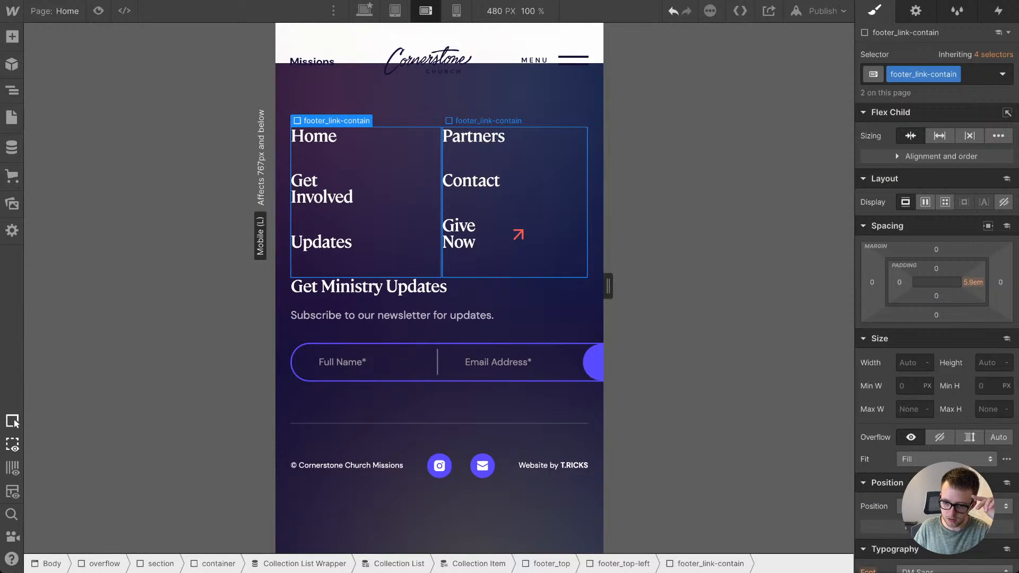
pyautogui.click(557, 212)
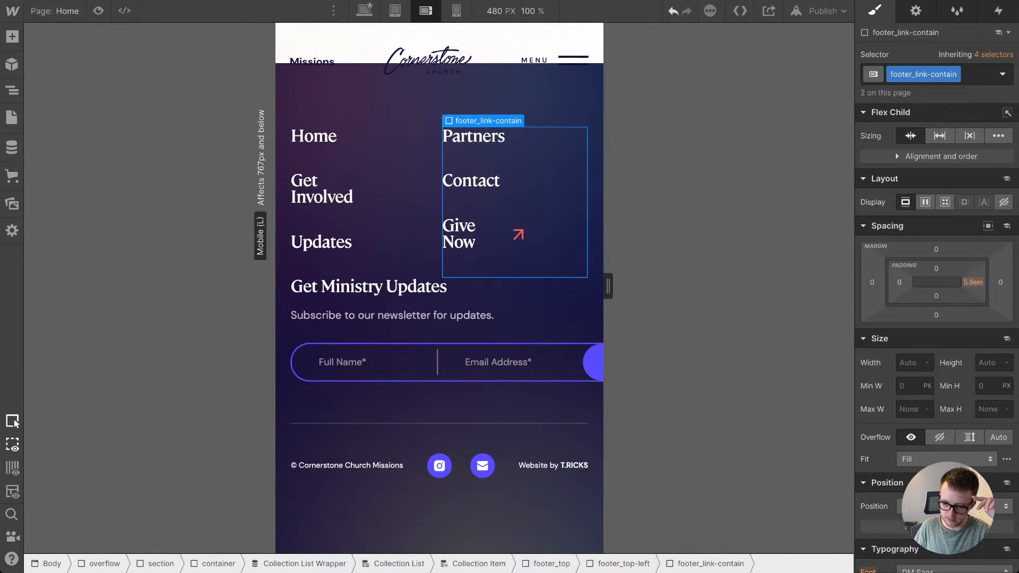
pyautogui.scroll(-1, 937, 265)
pyautogui.press('Up')
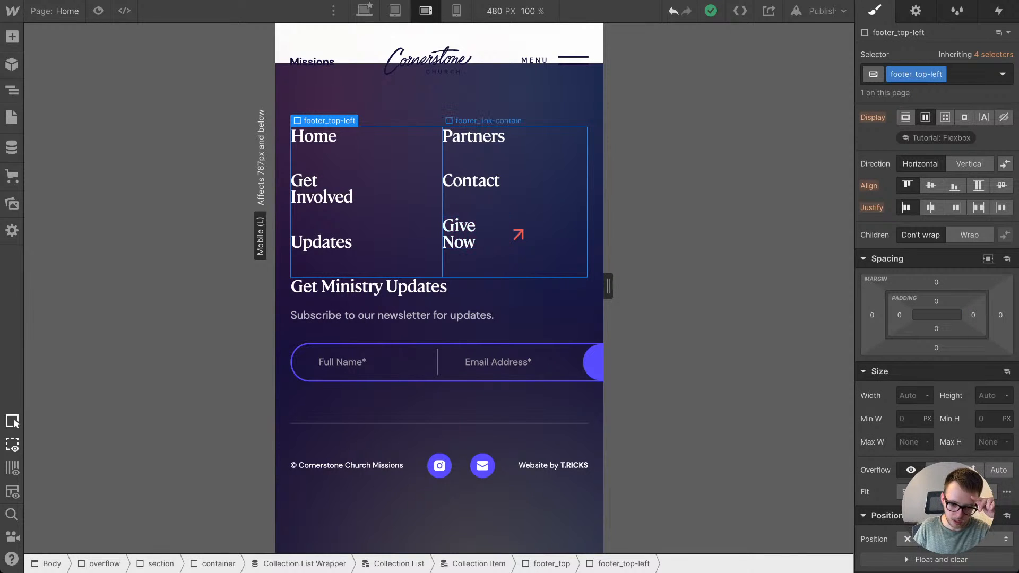
pyautogui.click(471, 181)
pyautogui.press('Up')
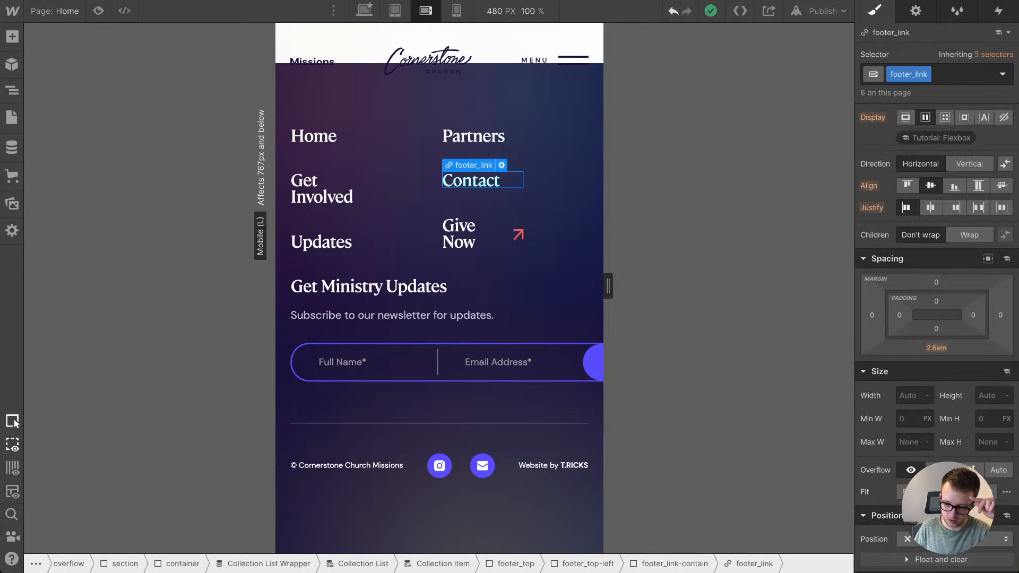
pyautogui.scroll(-8, 937, 318)
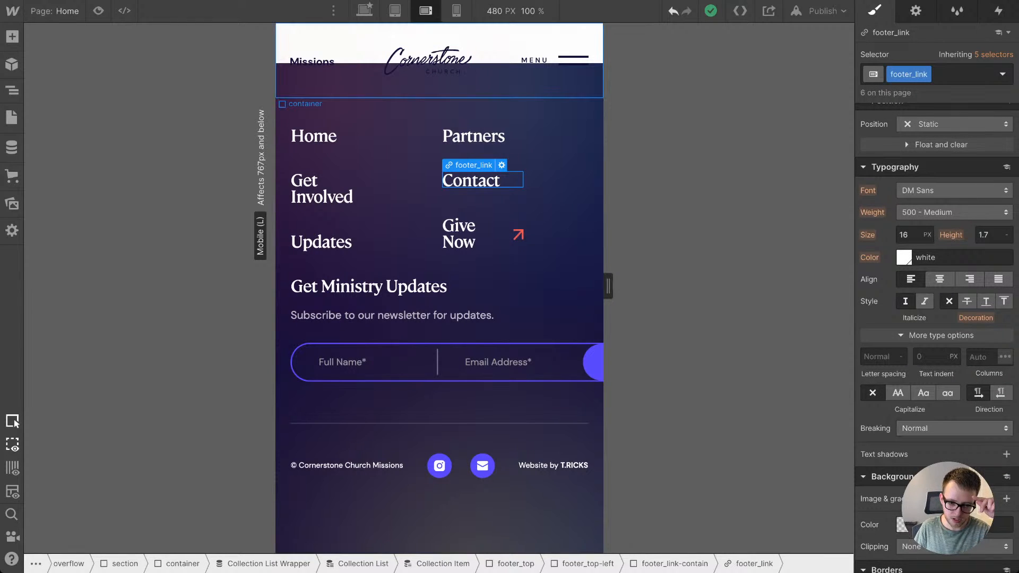
pyautogui.hotkey('shift', '1')
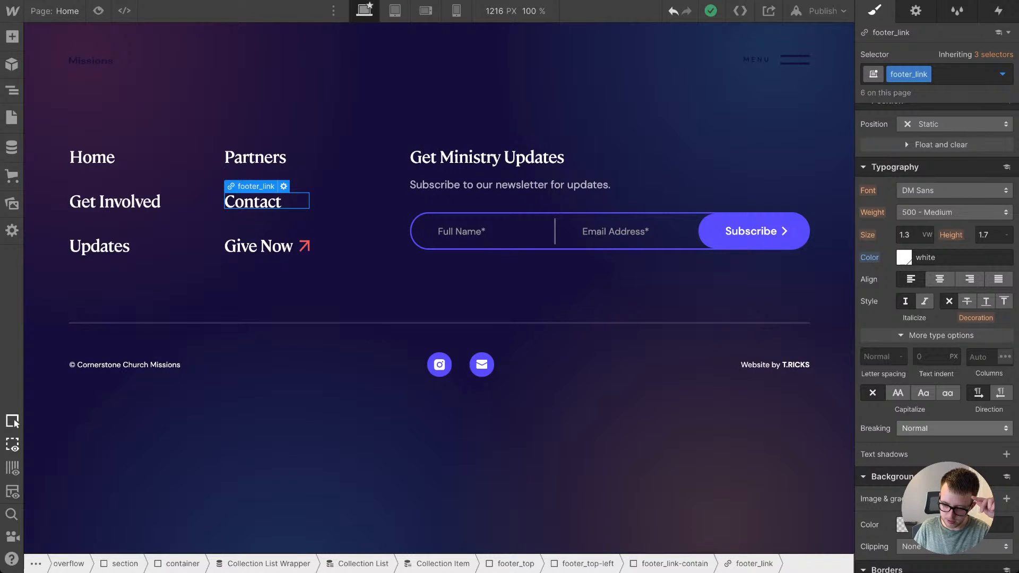
pyautogui.hotkey('shift', '3')
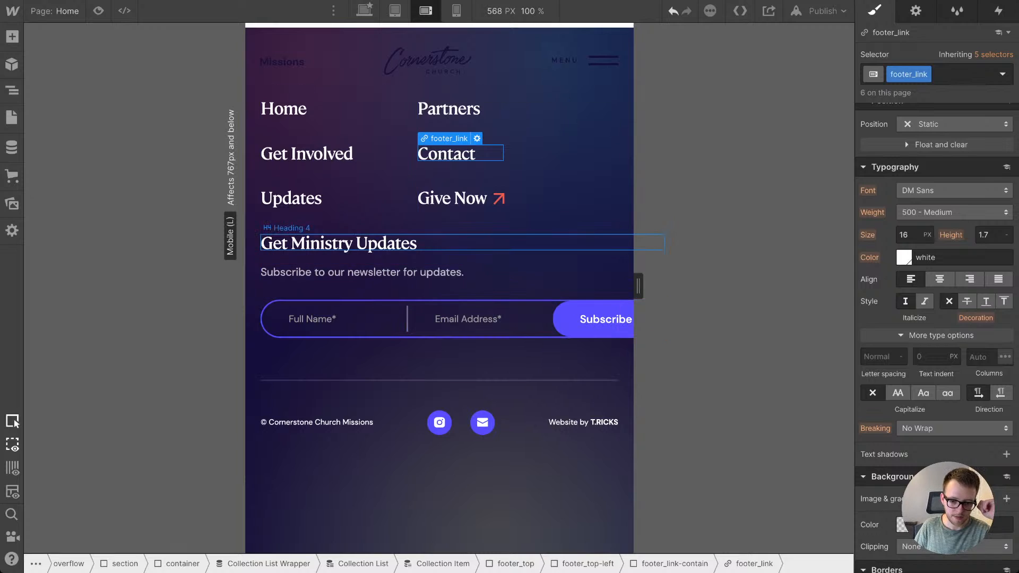
# Step: Set the display of the footer_top block to Block at the tablet breakpoint
pyautogui.click(520, 258)
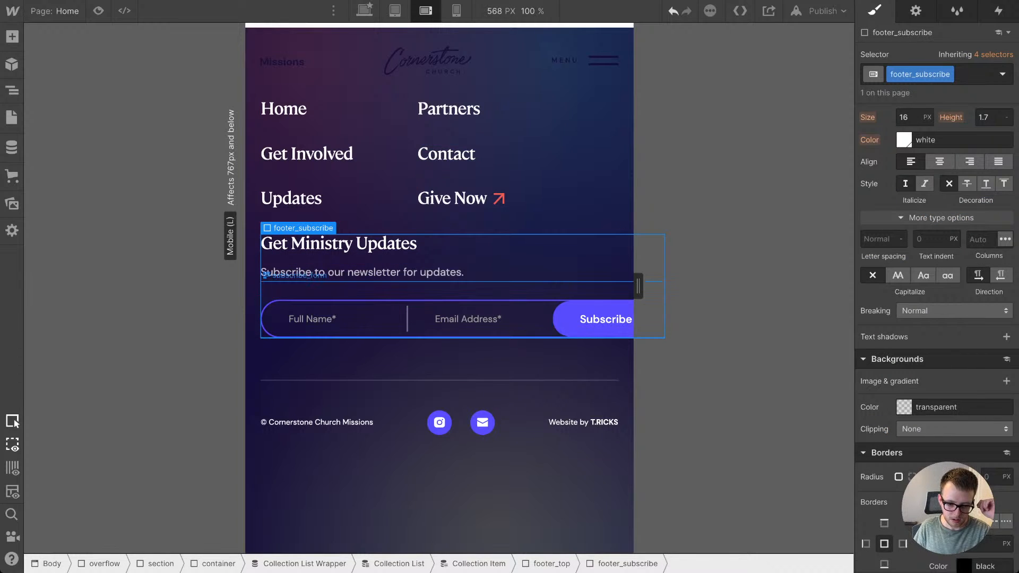
pyautogui.scroll(5, 936, 266)
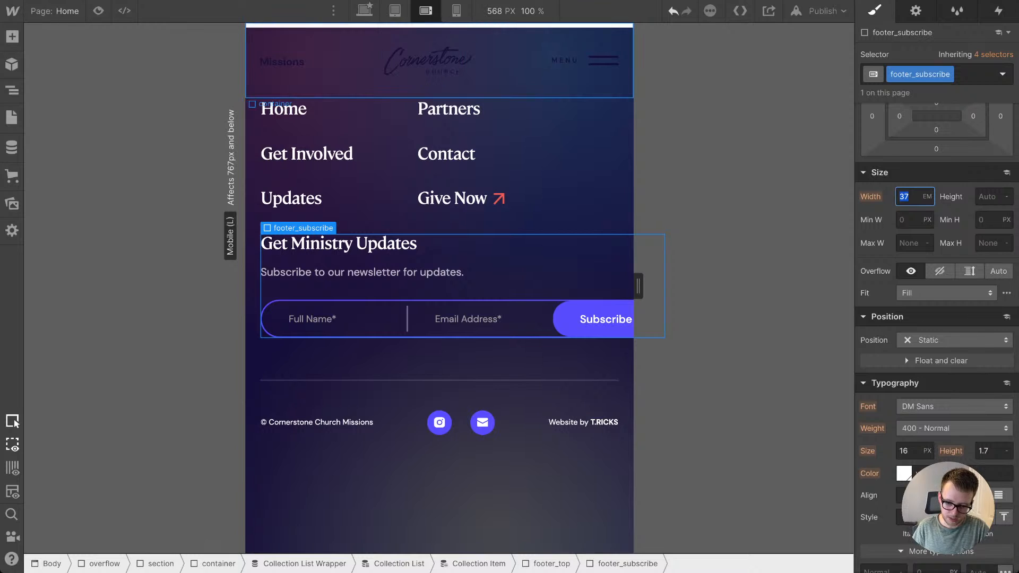
pyautogui.hotkey('shift', '2')
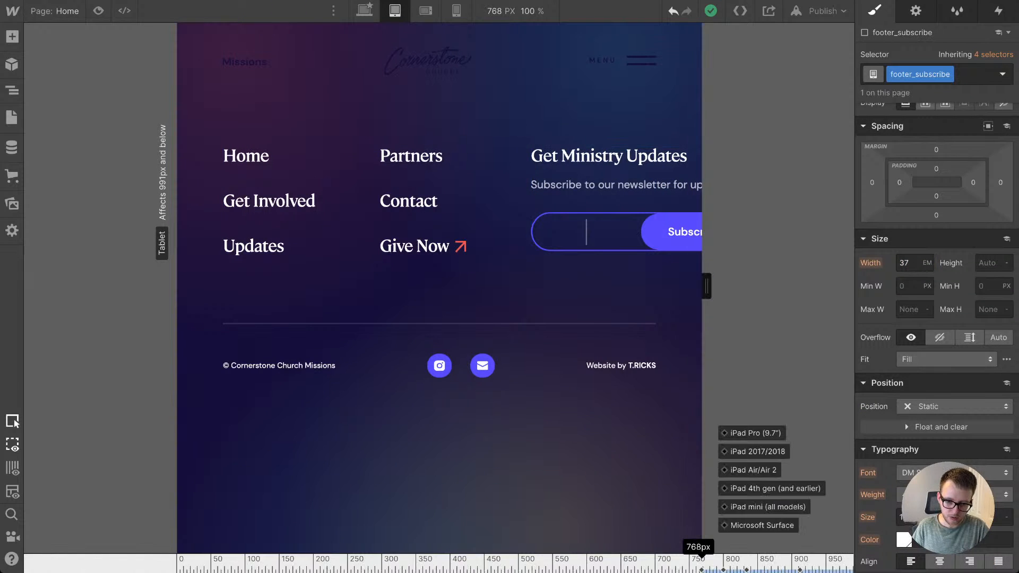
pyautogui.scroll(2, 440, 287)
pyautogui.scroll(4, 589, 308)
pyautogui.scroll(-5, 589, 308)
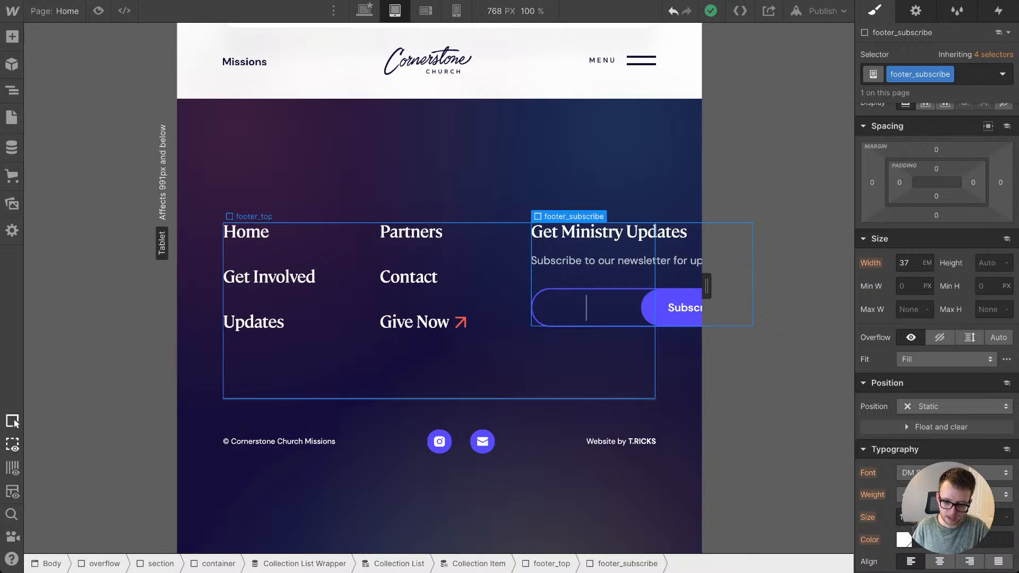
pyautogui.click(595, 357)
pyautogui.scroll(2, 614, 308)
pyautogui.scroll(-3, 614, 308)
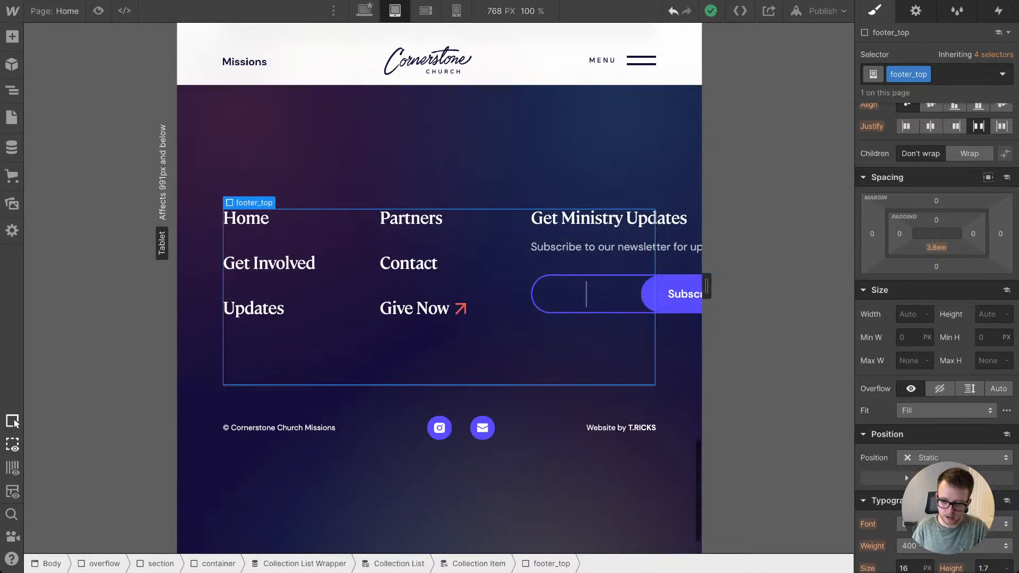
pyautogui.scroll(3, 934, 212)
pyautogui.click(905, 136)
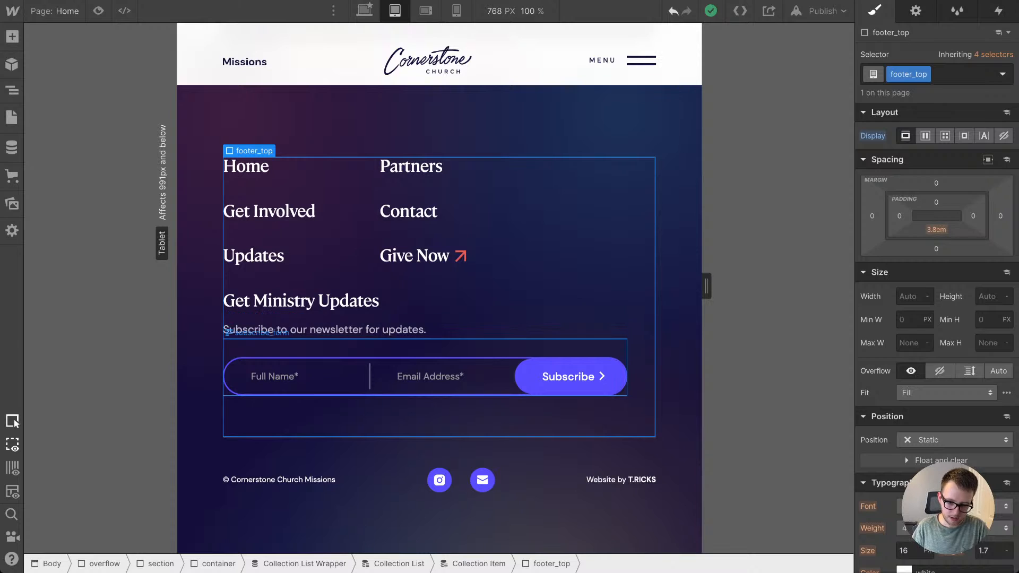
# Step: Set the width of the footer_subscribe block to 100% at the tablet breakpoint
pyautogui.click(552, 348)
pyautogui.press('Up')
pyautogui.press('Up')
pyautogui.press('Down')
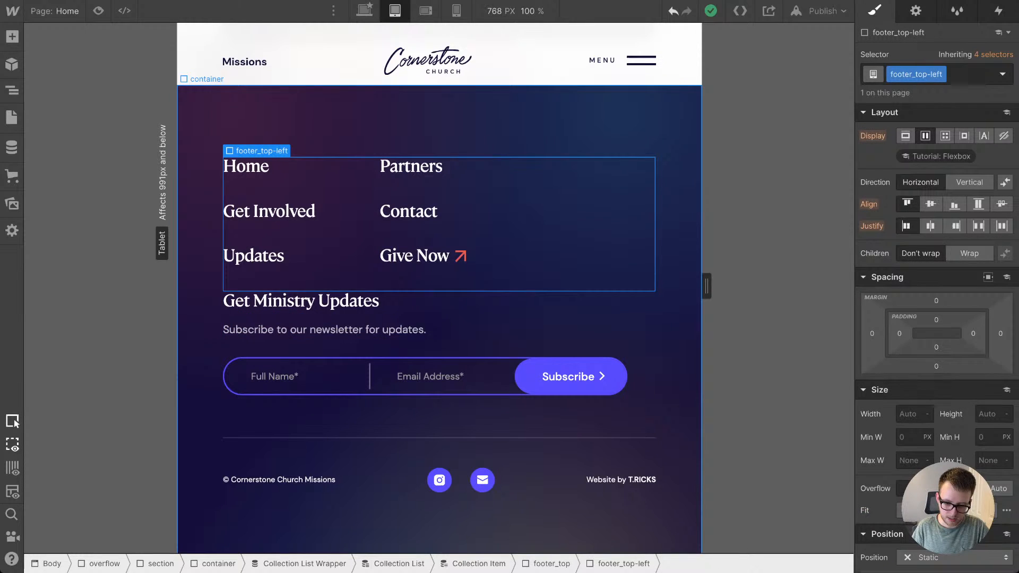
pyautogui.press('Right')
pyautogui.click(904, 297)
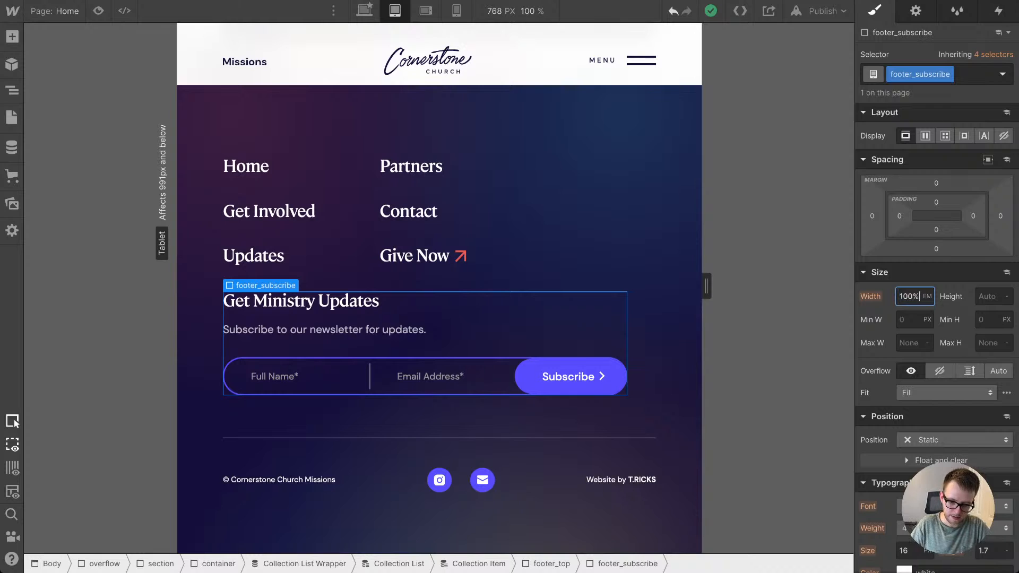
pyautogui.press('Return')
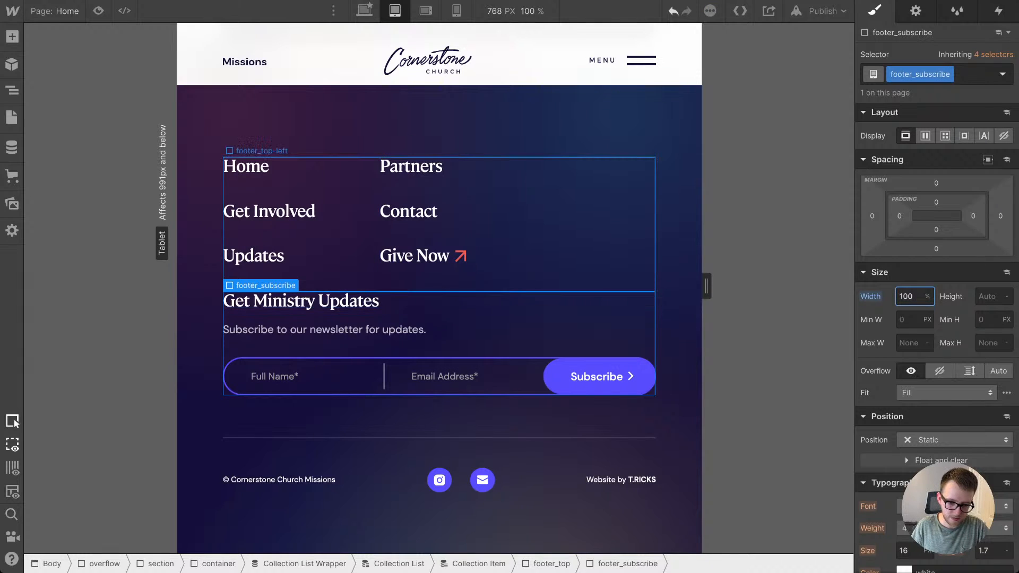
# Step: Reset the display override of footer_top at the mobile landscape breakpoint so it inherits the tablet value
pyautogui.click(426, 11)
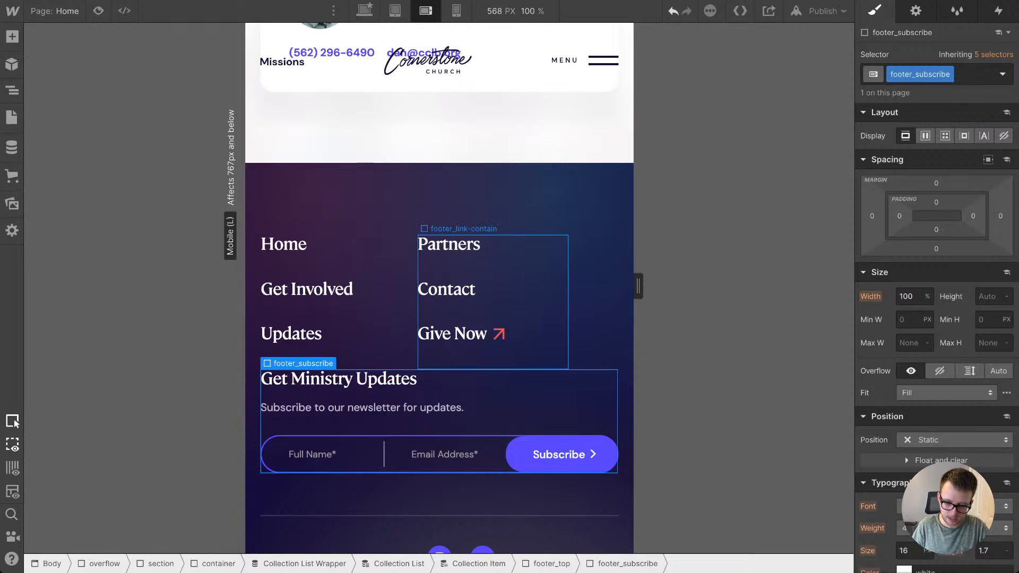
pyautogui.click(520, 303)
pyautogui.press('Up')
pyautogui.press('Up')
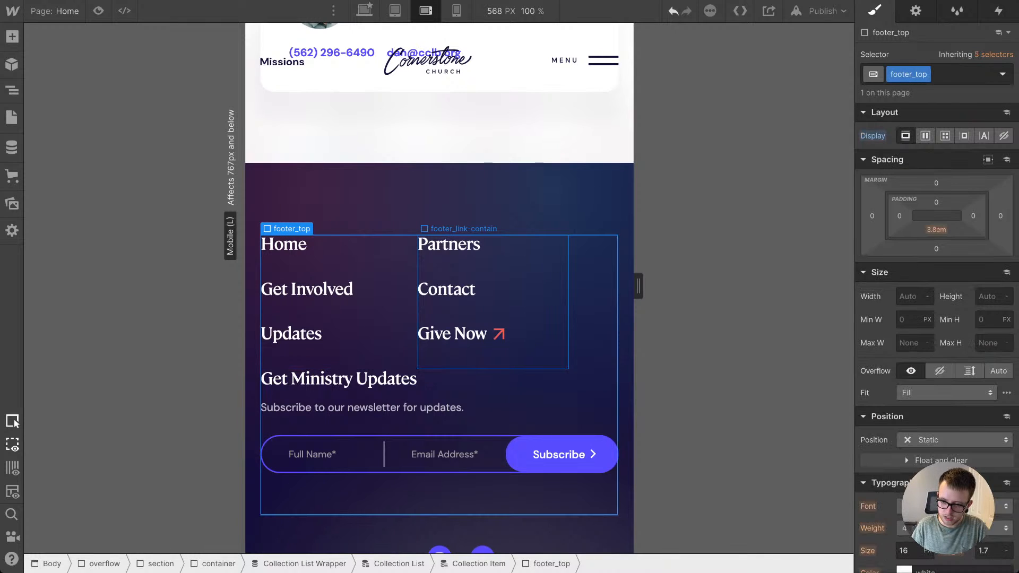
pyautogui.click(872, 136)
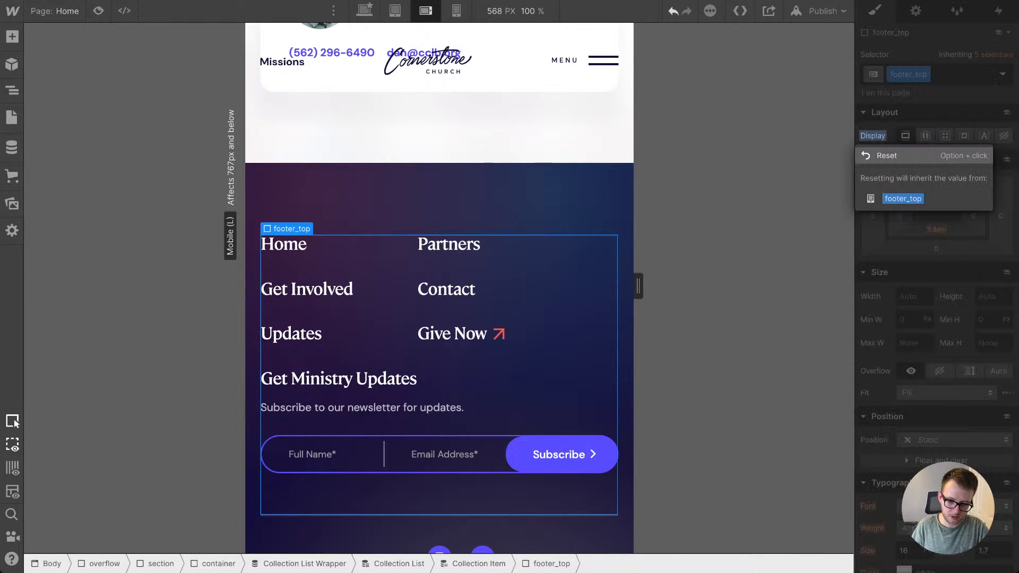
pyautogui.click(886, 157)
# Step: Set the top padding of the footer_subscribe block to 2.8em at the tablet breakpoint
pyautogui.click(395, 11)
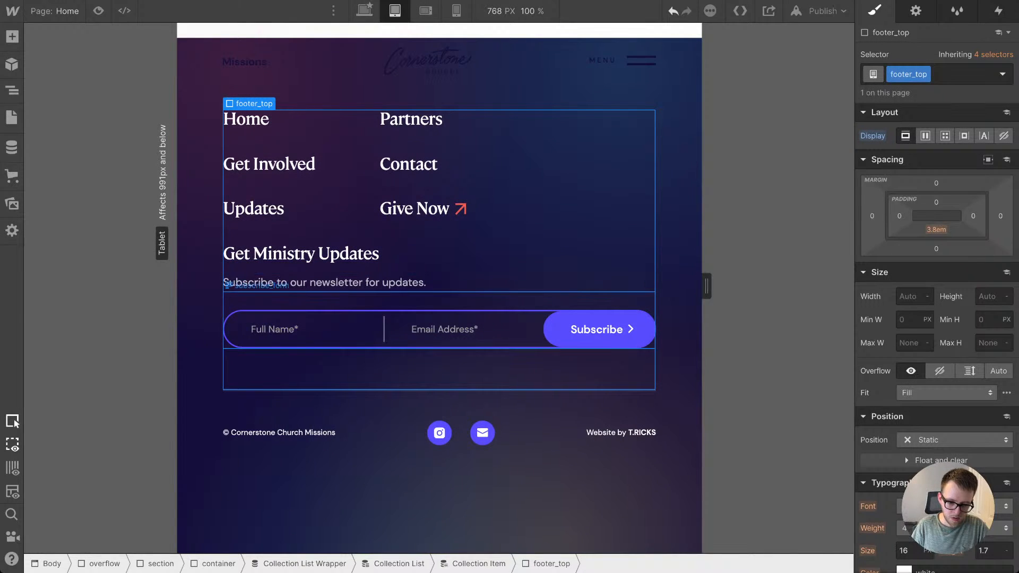
pyautogui.click(439, 301)
pyautogui.press('Up')
pyautogui.press('Up')
pyautogui.press('Down')
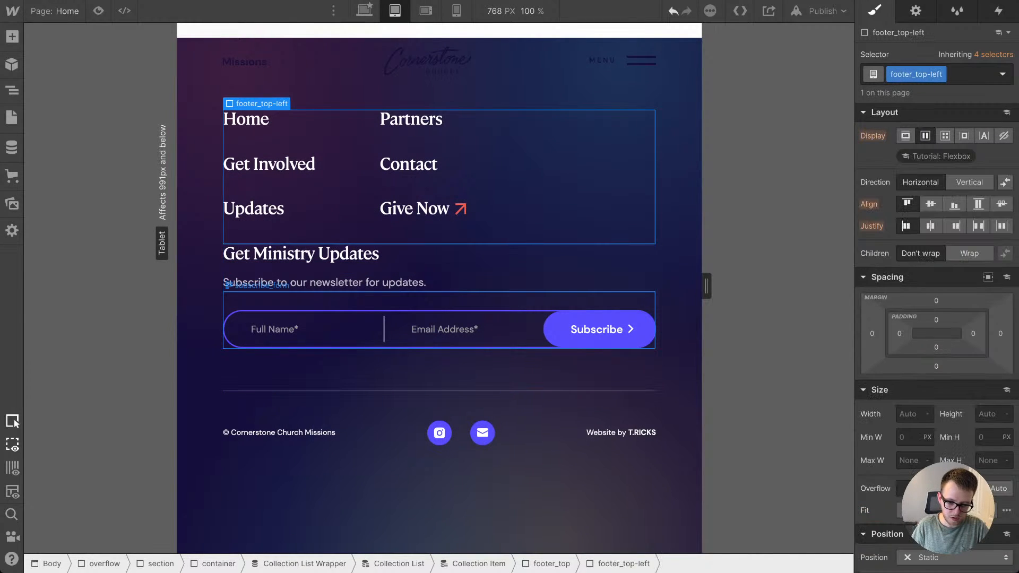
pyautogui.click(439, 301)
pyautogui.press('Up')
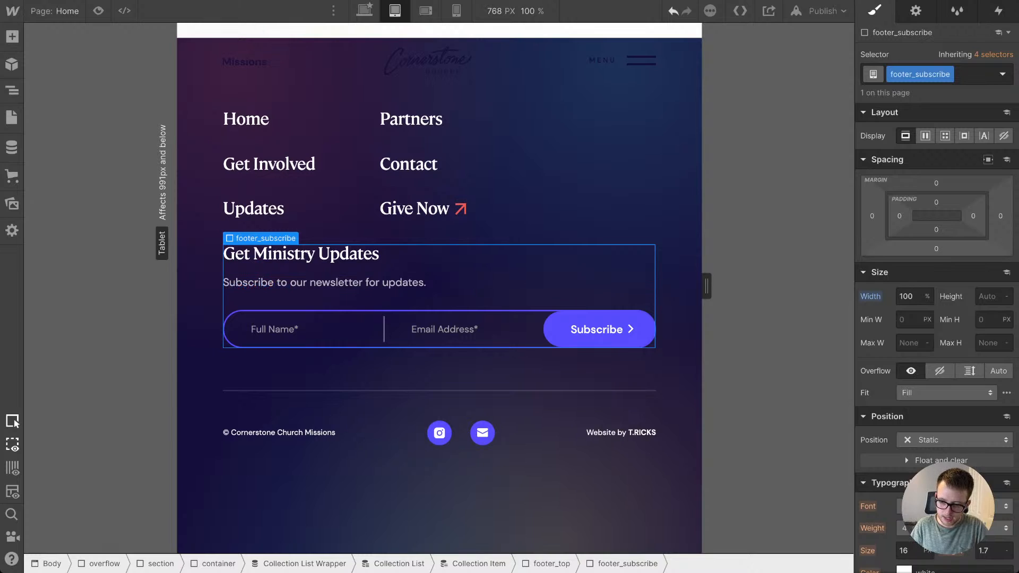
pyautogui.click(936, 203)
pyautogui.write('2em')
pyautogui.press('Return')
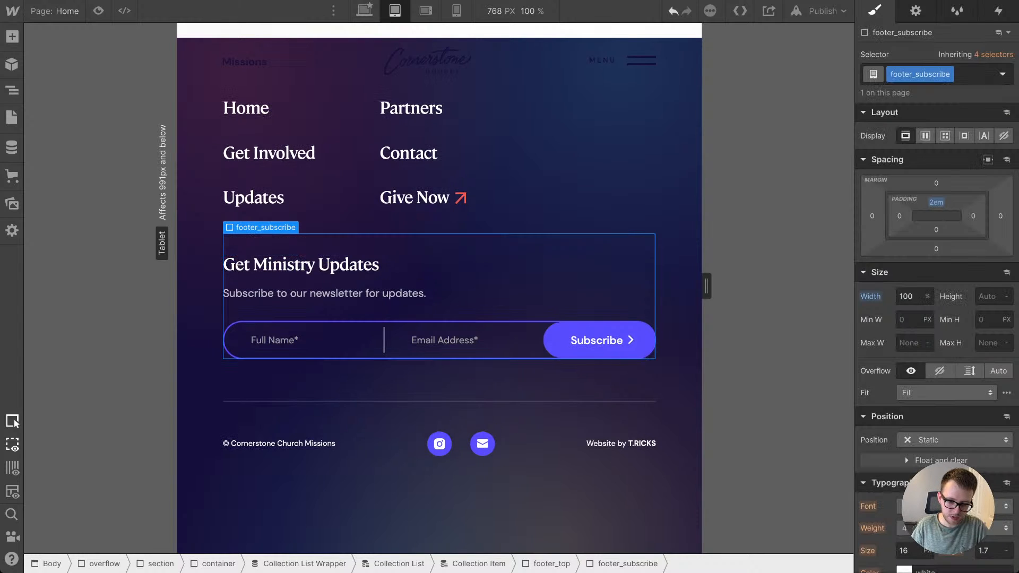
pyautogui.moveTo(936, 202); pyautogui.dragTo(936, 195)
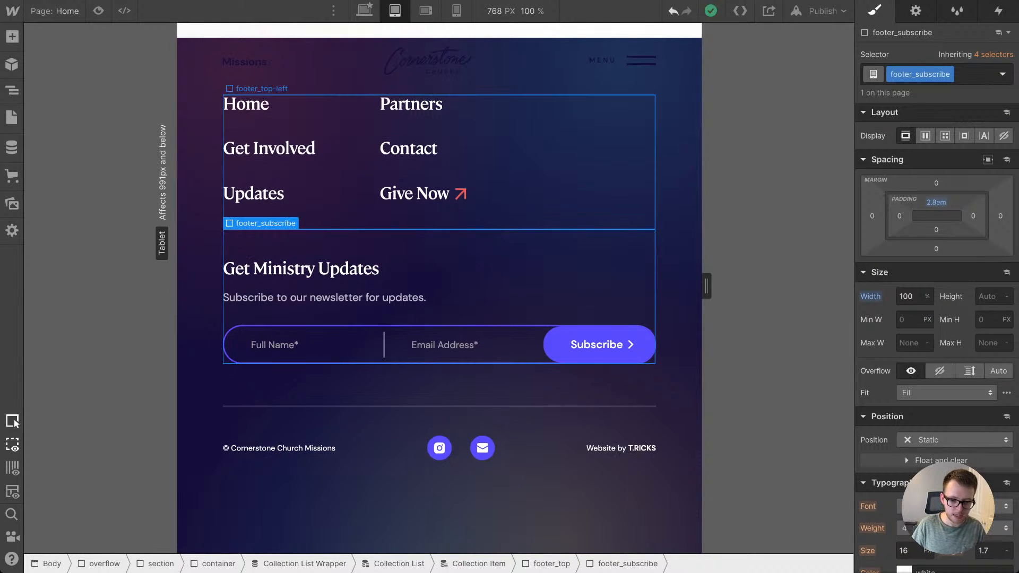
# Step: Examine the footer layout at the tablet and mobile landscape breakpoints, narrowing the mobile landscape canvas to 480 px
pyautogui.click(679, 175)
pyautogui.scroll(-1, 439, 297)
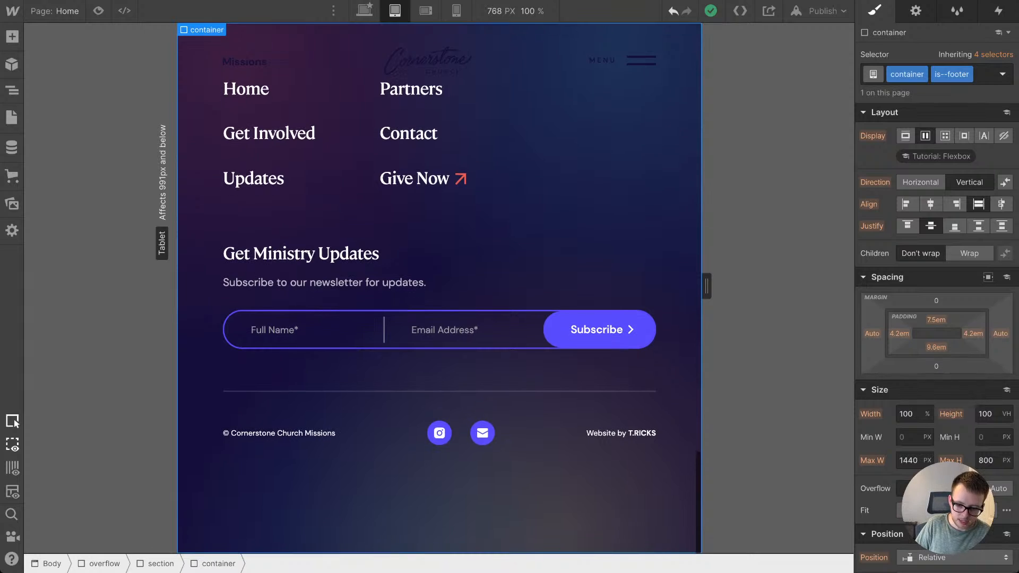
pyautogui.moveTo(706, 286); pyautogui.dragTo(706, 286)
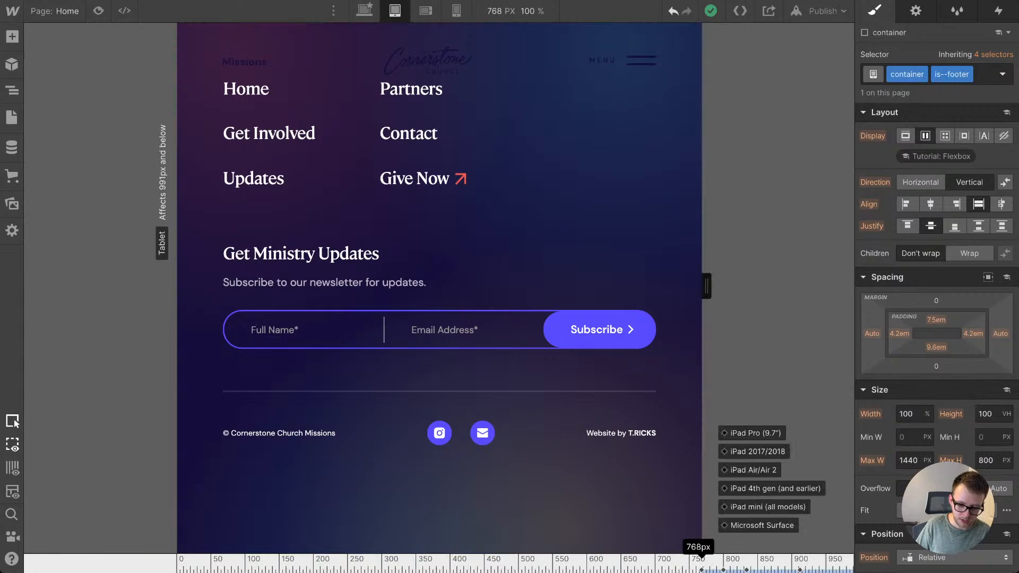
pyautogui.scroll(2, 467, 201)
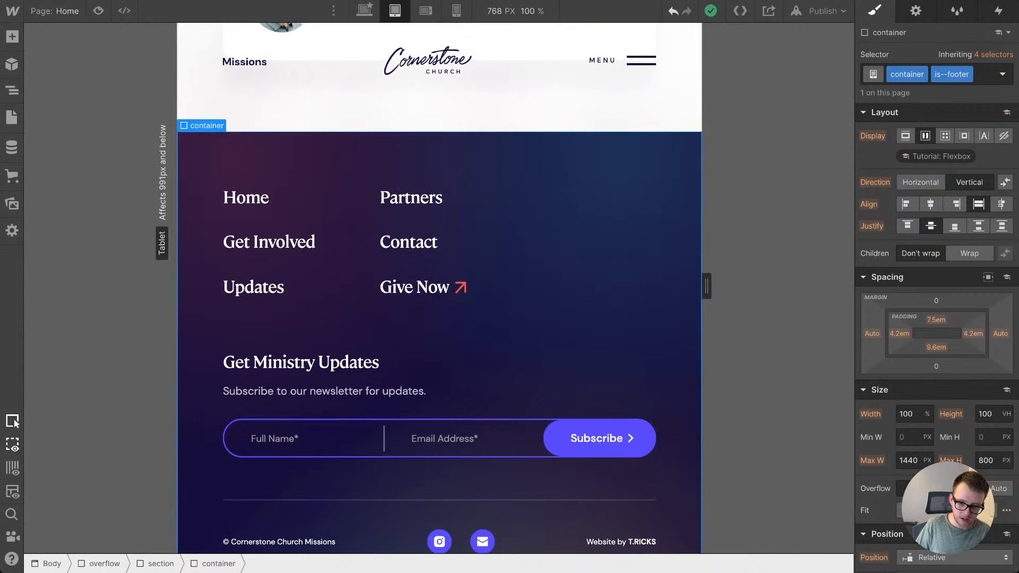
pyautogui.click(425, 11)
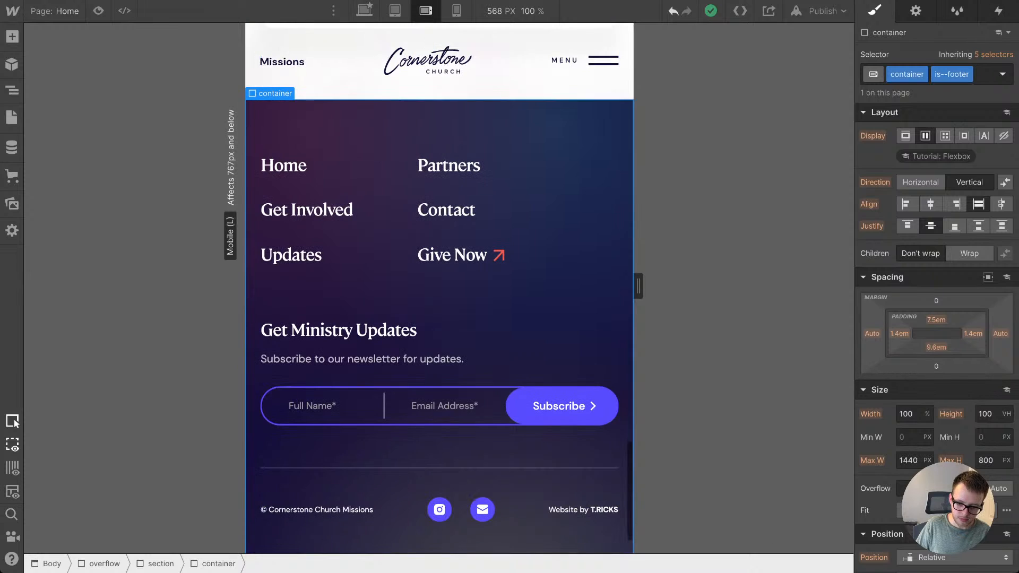
pyautogui.moveTo(638, 286)
pyautogui.mouseDown()
pyautogui.moveTo(607, 286)
pyautogui.moveTo(672, 286)
pyautogui.moveTo(608, 286)
pyautogui.mouseUp()
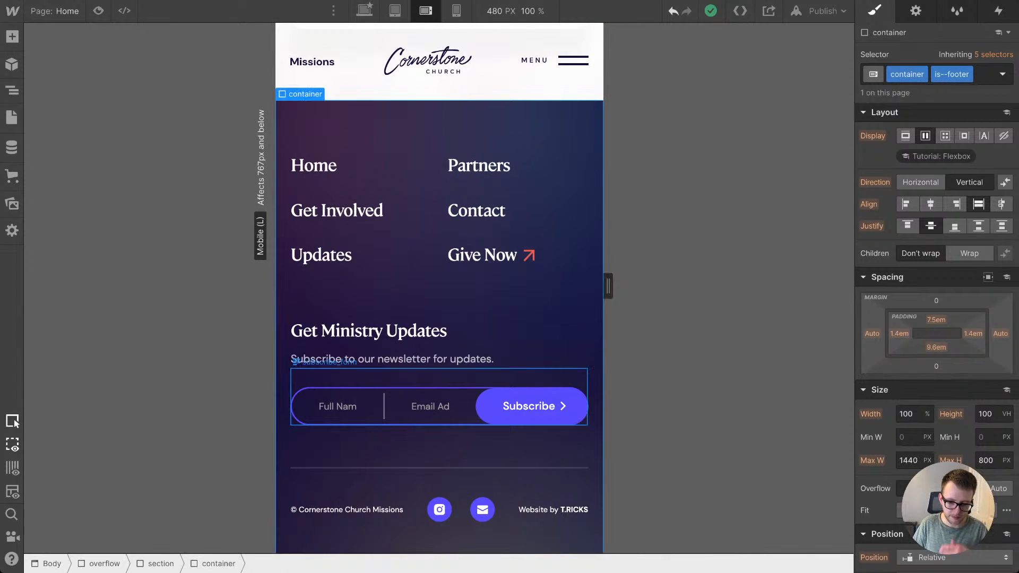
# Step: Set the display of the subscribe_border block around the newsletter fields to Block at the mobile landscape breakpoint
pyautogui.click(429, 406)
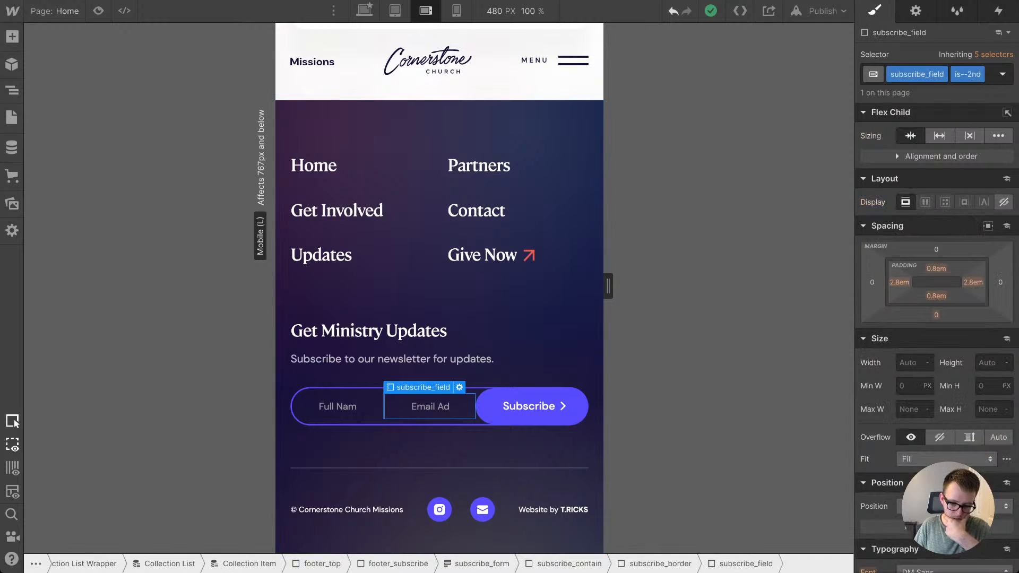
pyautogui.click(337, 406)
pyautogui.press('Up')
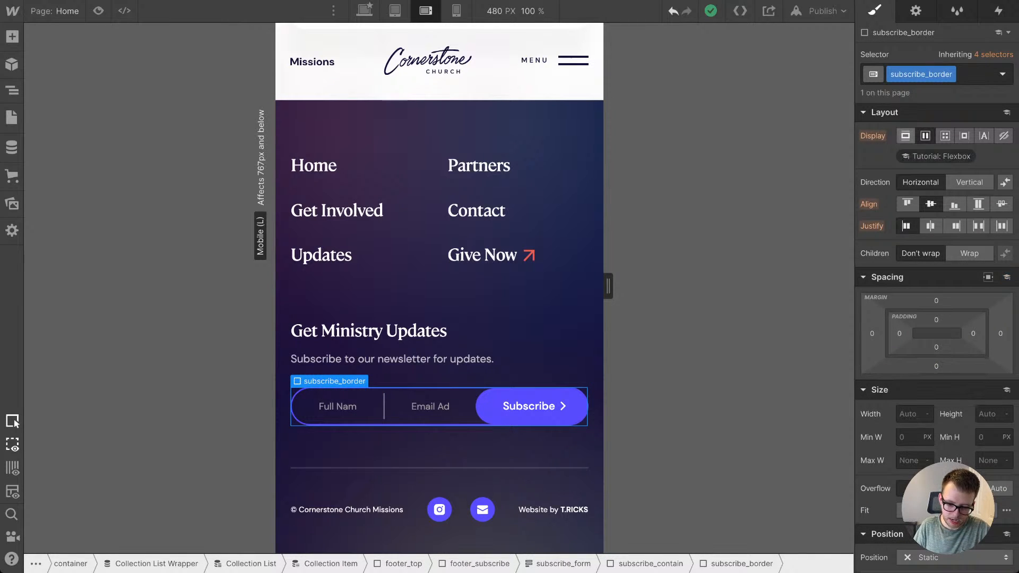
pyautogui.click(905, 136)
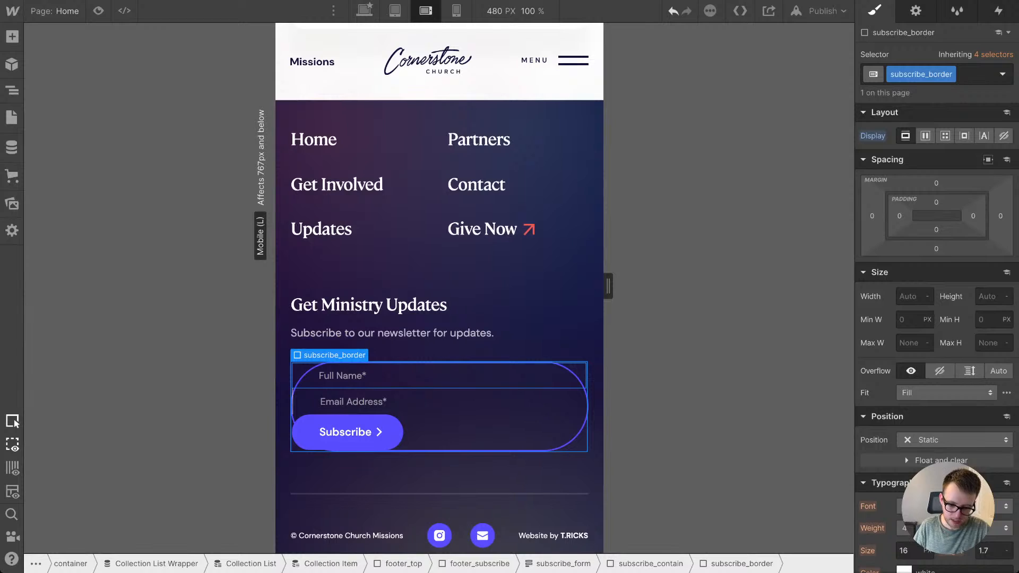
# Step: Set the border width of the subscribe_border block around the newsletter fields to 0 px at the mobile landscape breakpoint
pyautogui.click(439, 376)
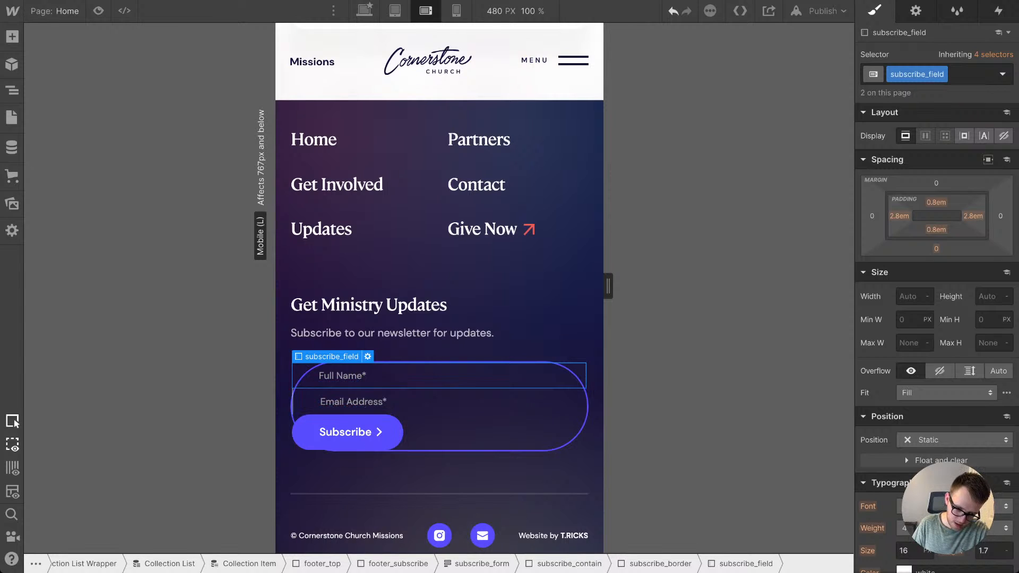
pyautogui.click(467, 432)
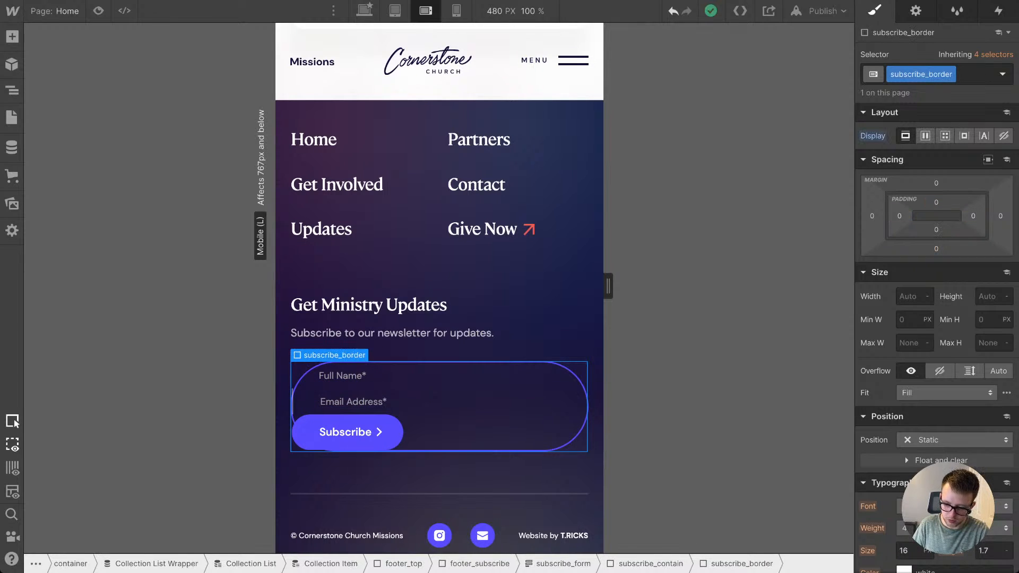
pyautogui.scroll(-10, 939, 371)
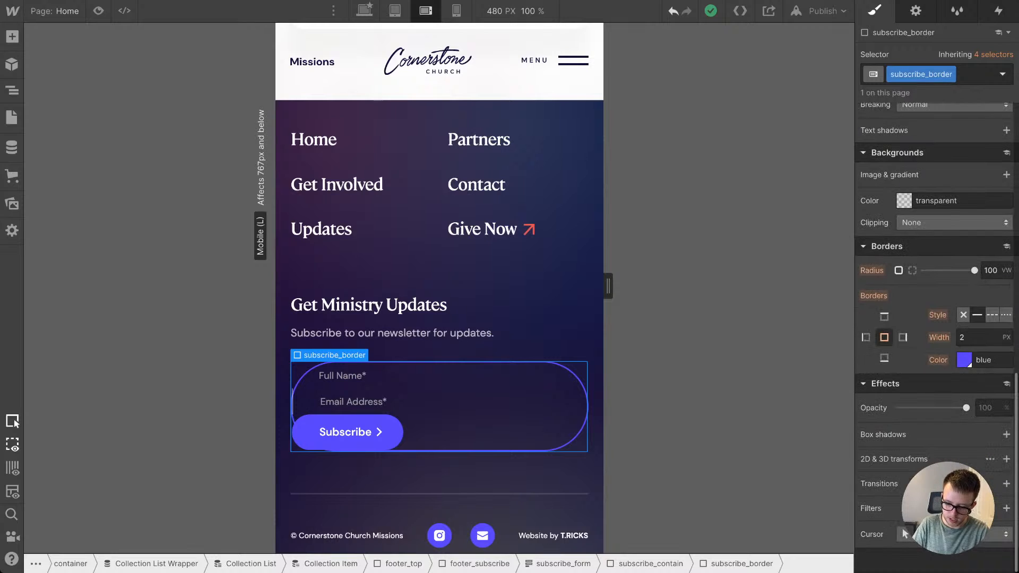
pyautogui.click(976, 337)
pyautogui.write('0')
pyautogui.press('Return')
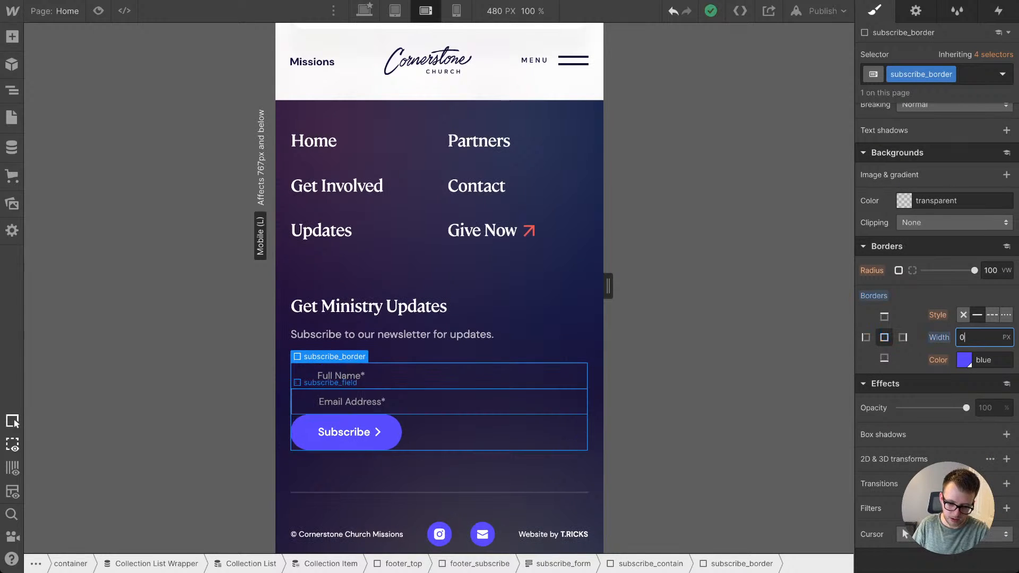
# Step: Give the subscribe_field inputs a 2 px blue border on all sides with a 100 VW corner radius
pyautogui.click(478, 379)
pyautogui.click(975, 337)
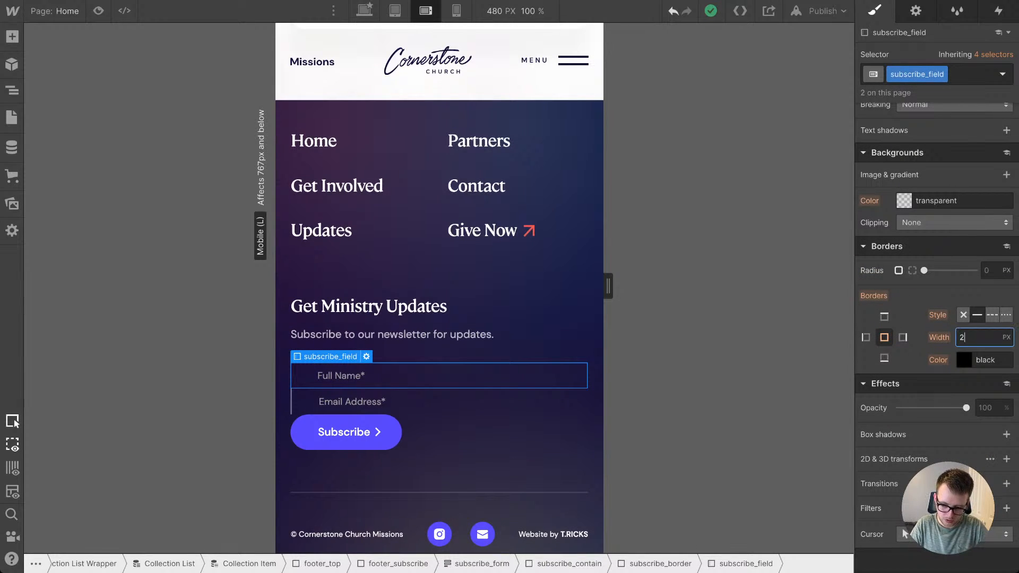
pyautogui.press('Return')
pyautogui.press('Tab')
pyautogui.press('Return')
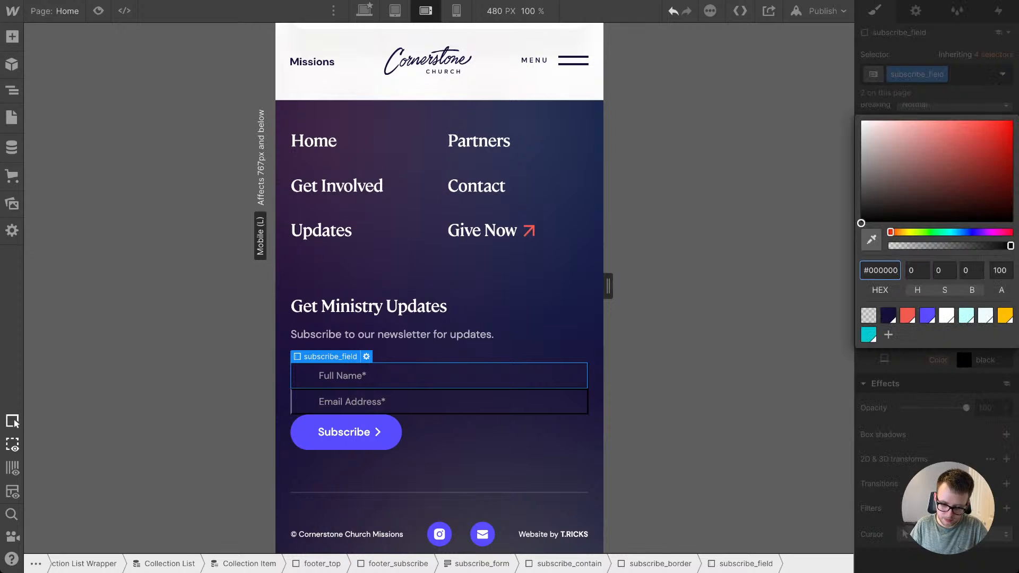
pyautogui.click(927, 316)
pyautogui.press('Escape')
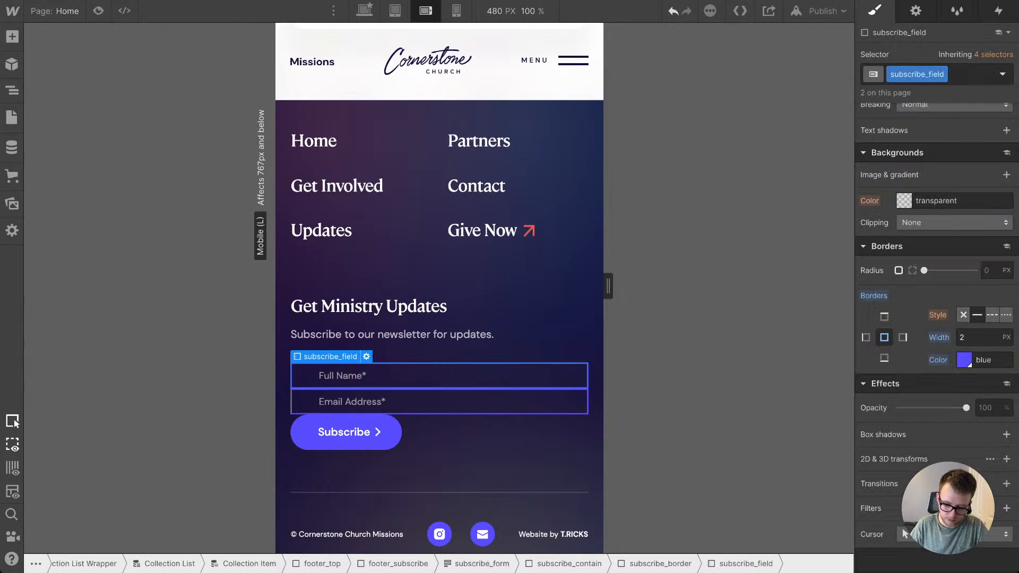
pyautogui.click(990, 271)
pyautogui.press('Return')
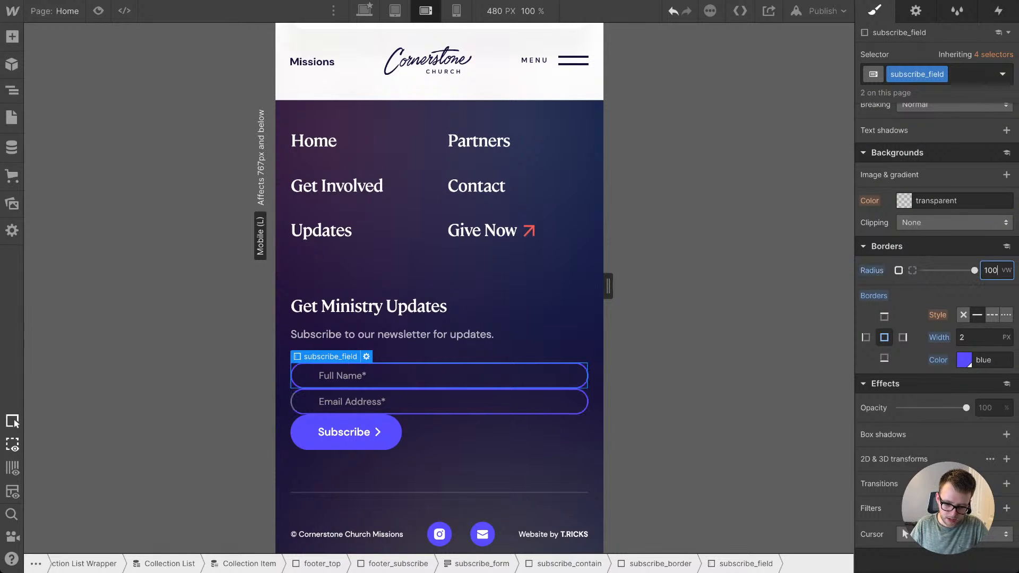
# Step: Try a top and bottom padding of 2.4em on the subscribe_field inputs and undo it
pyautogui.scroll(11, 937, 329)
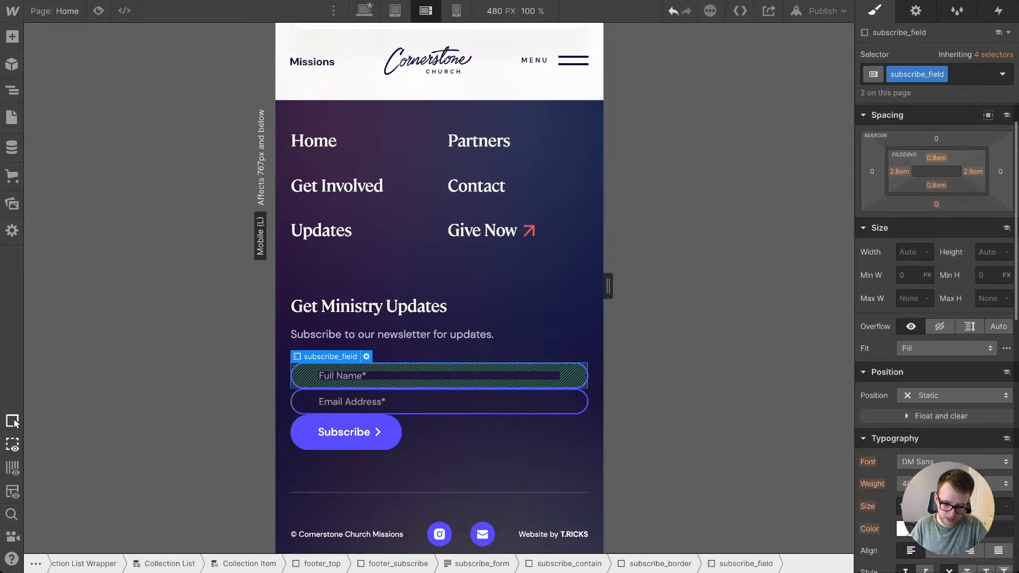
pyautogui.moveTo(936, 158); pyautogui.dragTo(936, 147)
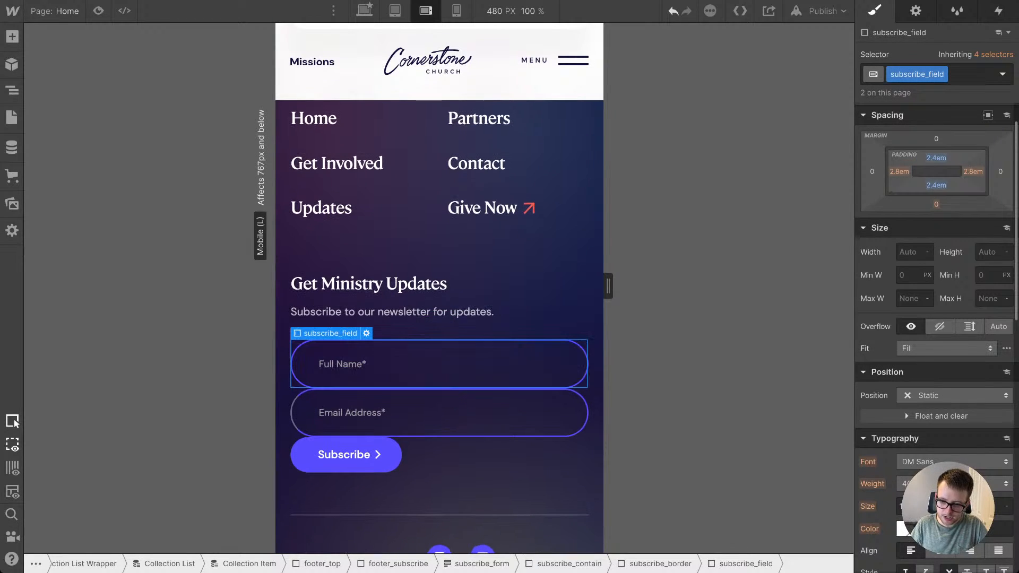
pyautogui.hotkey('ctrl', 'z')
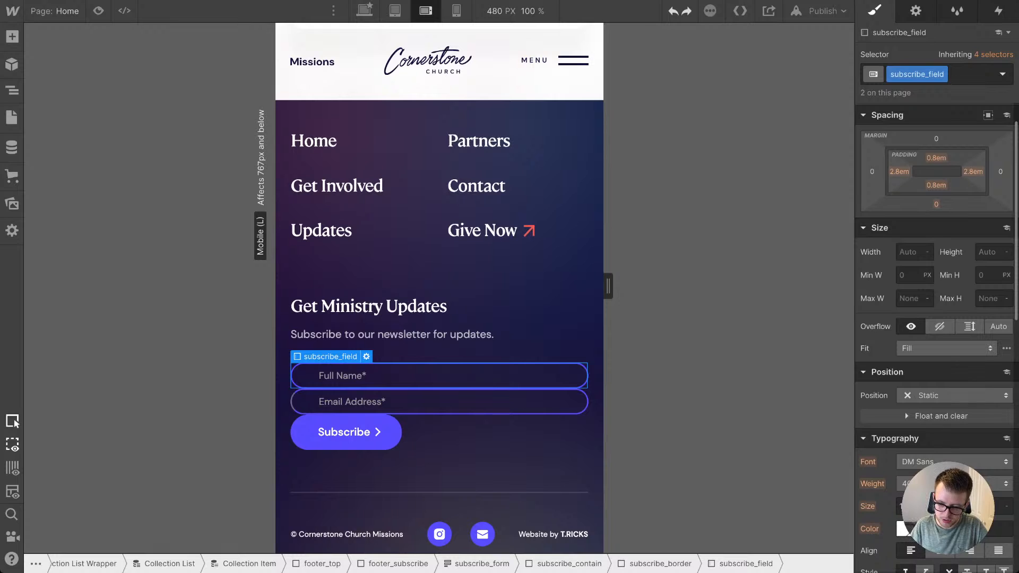
# Step: Set the height of the subscribe_field inputs to 5 em, working down from an initial 30 em
pyautogui.click(987, 276)
pyautogui.click(987, 252)
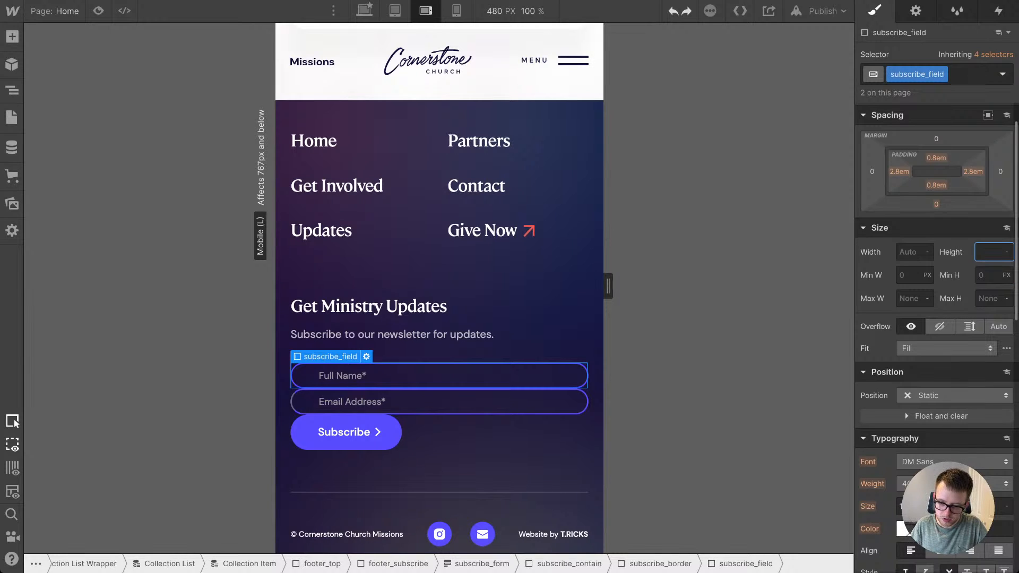
pyautogui.click(987, 275)
pyautogui.click(987, 252)
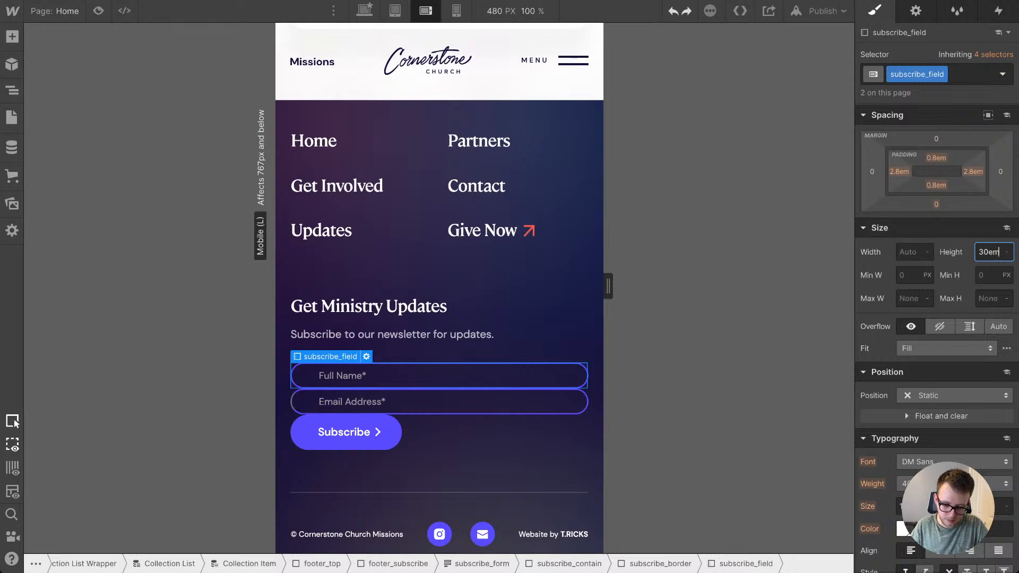
pyautogui.write('30em')
pyautogui.press('Return')
pyautogui.press('Down')
pyautogui.press('Down')
pyautogui.press('Down')
pyautogui.press('Down')
pyautogui.press('Down')
pyautogui.press('Down')
pyautogui.press('Down')
pyautogui.press('Down')
pyautogui.press('Down')
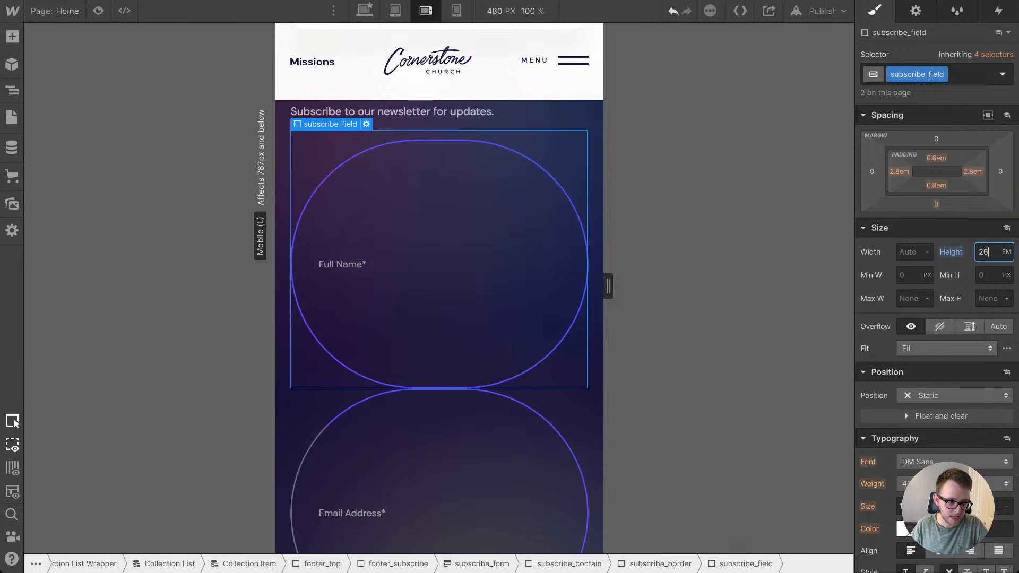
pyautogui.press('Down')
pyautogui.press('Down')
pyautogui.press('Down')
pyautogui.press('Down')
pyautogui.press('Down')
pyautogui.press('Down')
pyautogui.press('Down')
pyautogui.press('Down')
pyautogui.press('Down')
pyautogui.press('Down')
pyautogui.press('Down')
pyautogui.press('Down')
pyautogui.press('Down')
pyautogui.press('Down')
pyautogui.press('Down')
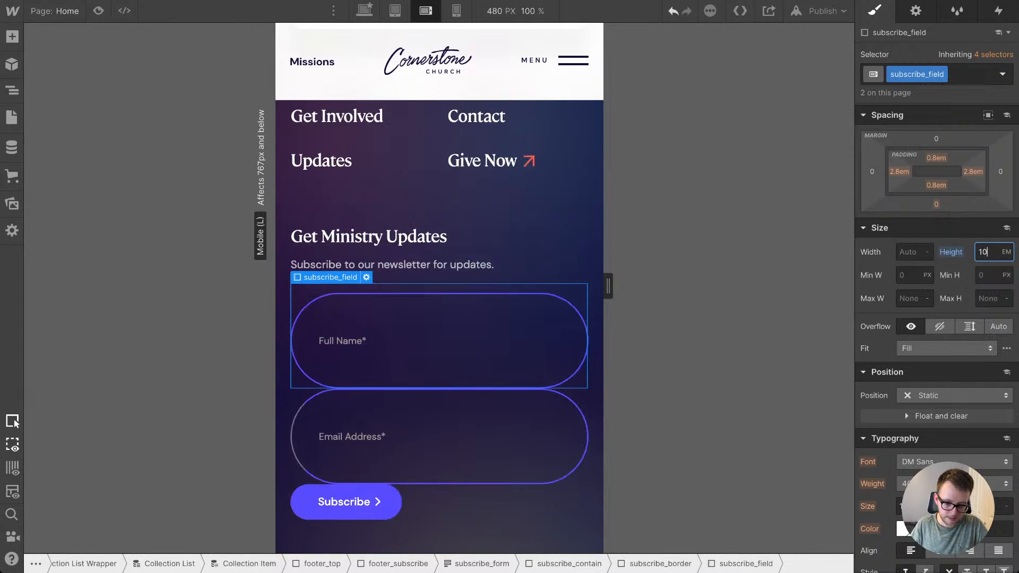
pyautogui.press('Down')
pyautogui.press('Up')
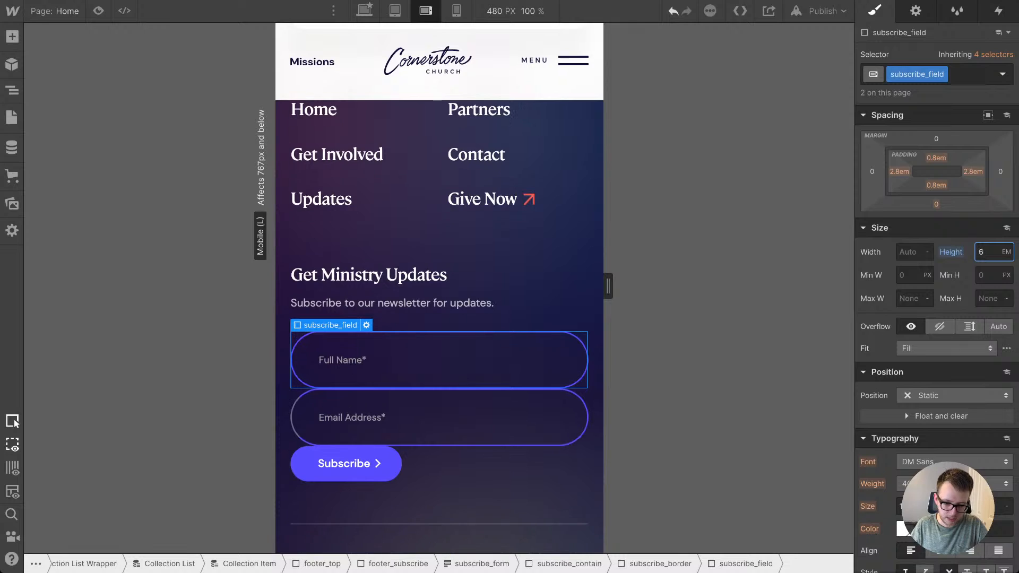
pyautogui.press('Down')
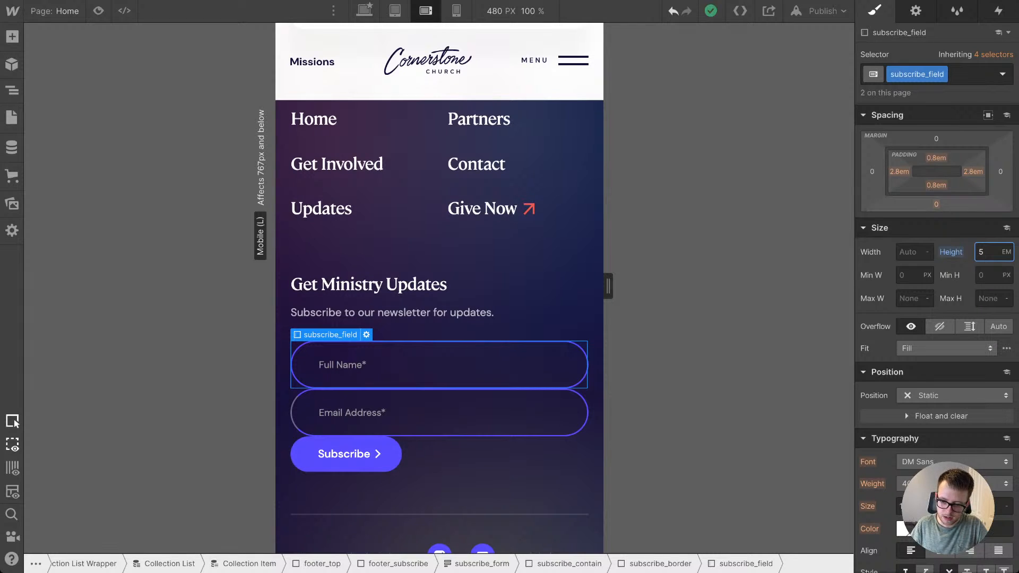
# Step: Add a bottom margin of slightly under 2em to the subscribe_field inputs
pyautogui.click(936, 204)
pyautogui.press('Return')
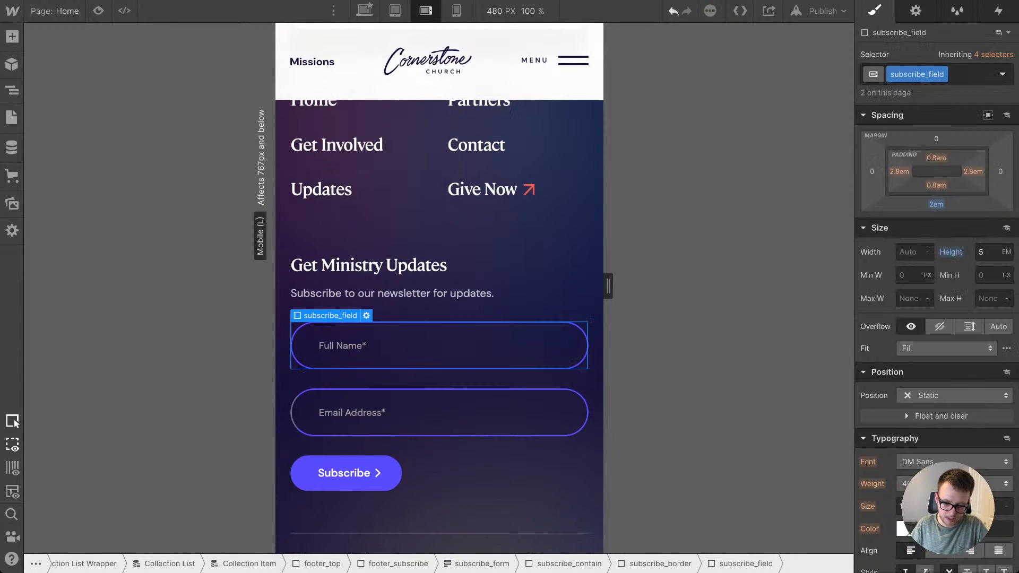
pyautogui.moveTo(936, 204); pyautogui.dragTo(936, 210)
# Step: Set the width of the subscribe_button to 100% at the mobile landscape breakpoint
pyautogui.click(346, 468)
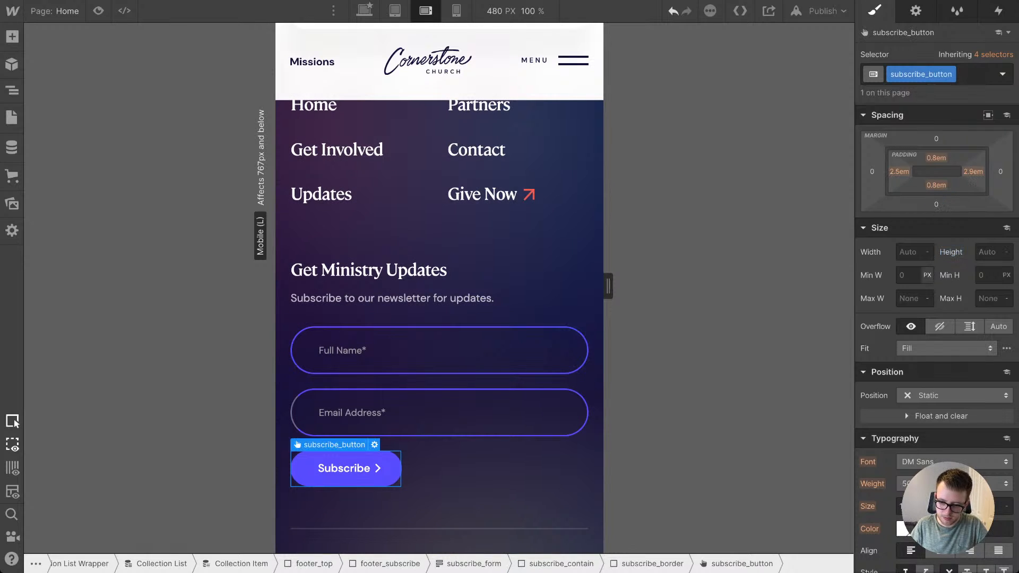
pyautogui.click(911, 252)
pyautogui.write('100%')
pyautogui.press('Return')
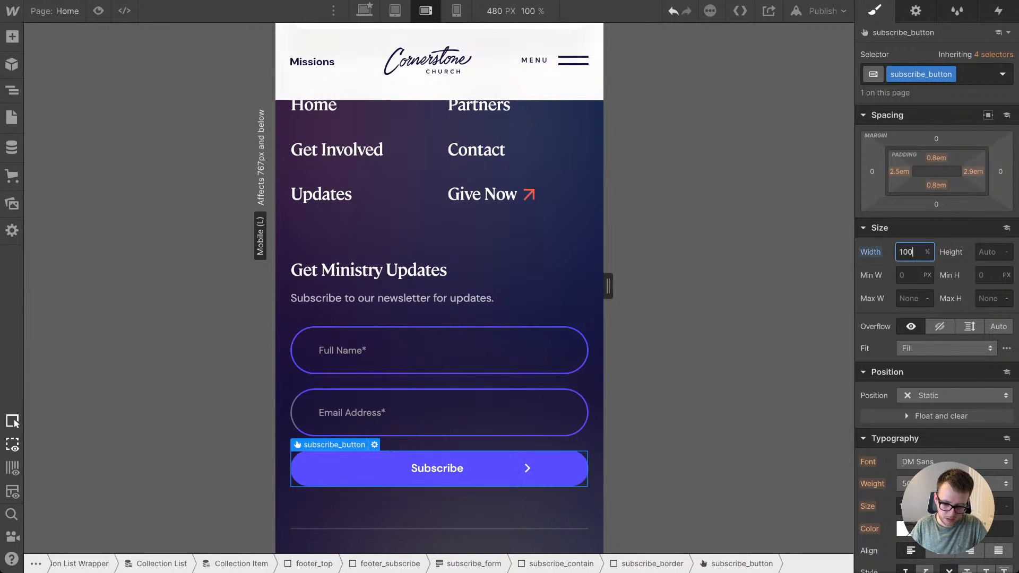
pyautogui.click(531, 244)
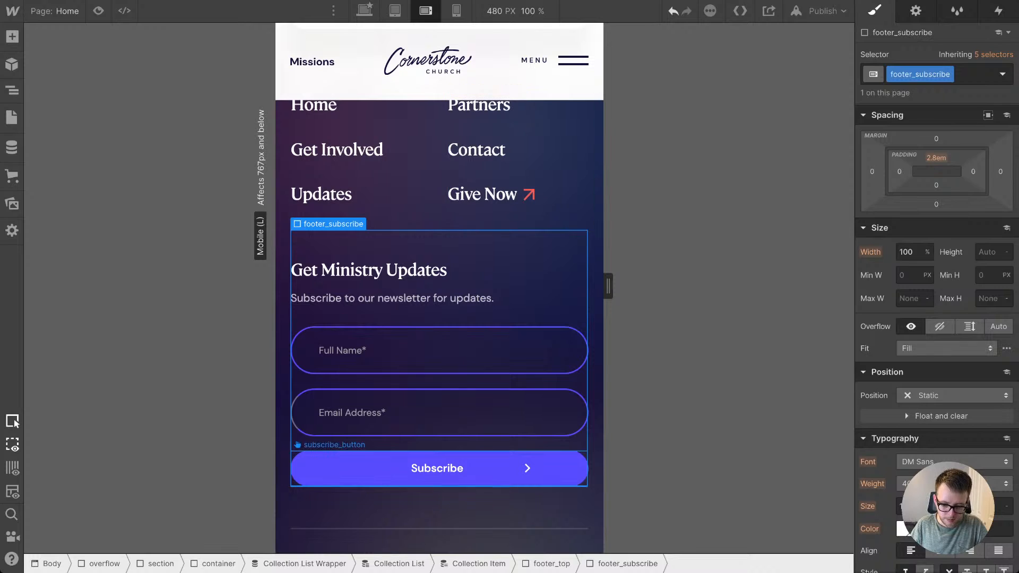
# Step: Set the horizontal position of the side-arrow.svg background image on the subscribe_button to 61%
pyautogui.click(440, 469)
pyautogui.scroll(-8, 937, 416)
pyautogui.scroll(-2, 937, 318)
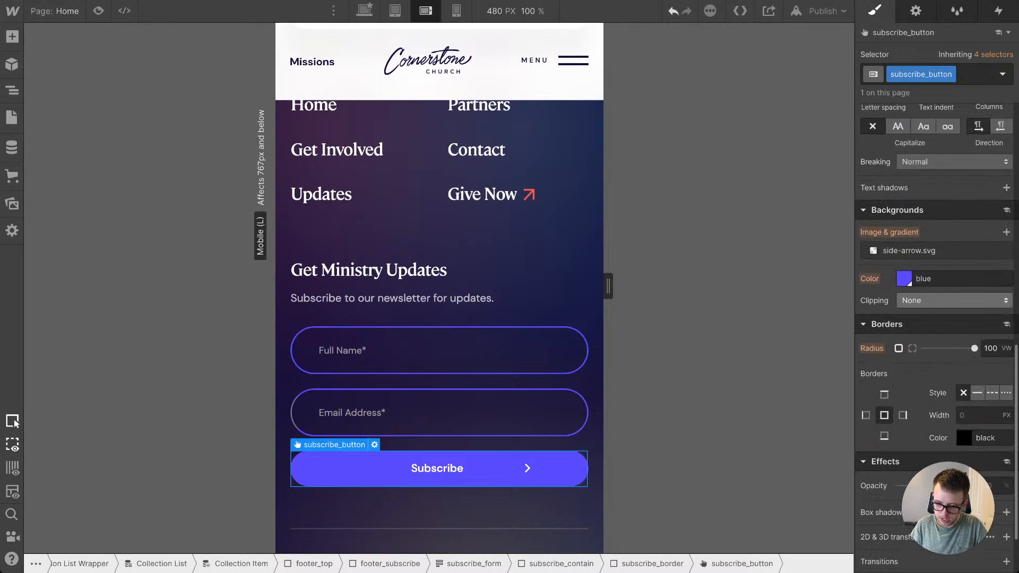
pyautogui.click(918, 251)
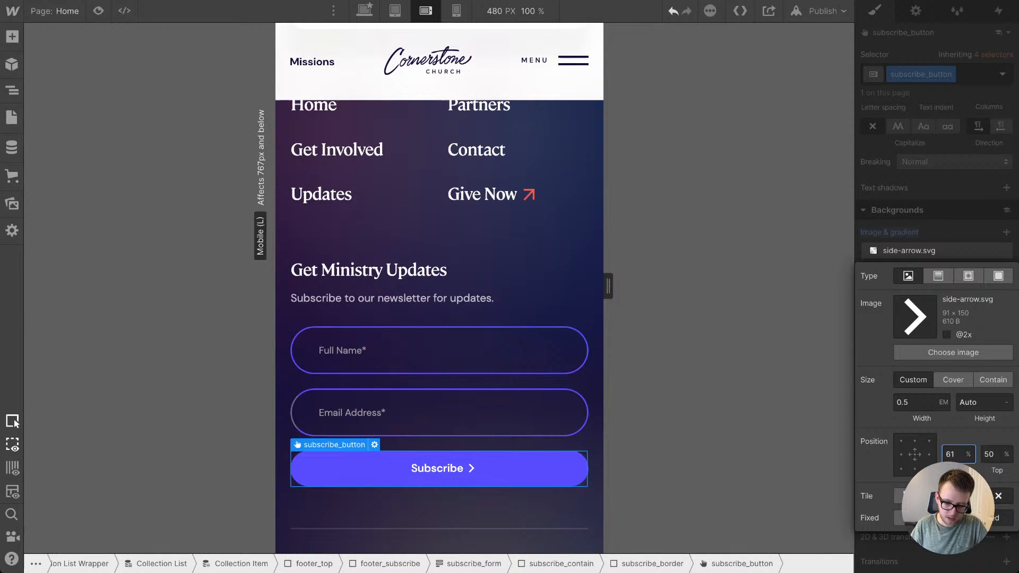
pyautogui.click(568, 183)
# Step: Move the Subscribe button's side-arrow.svg background to a horizontal position of about 95%, checking the layout at canvas widths of 767 and 480 px
pyautogui.moveTo(608, 286); pyautogui.dragTo(706, 286)
pyautogui.click(403, 469)
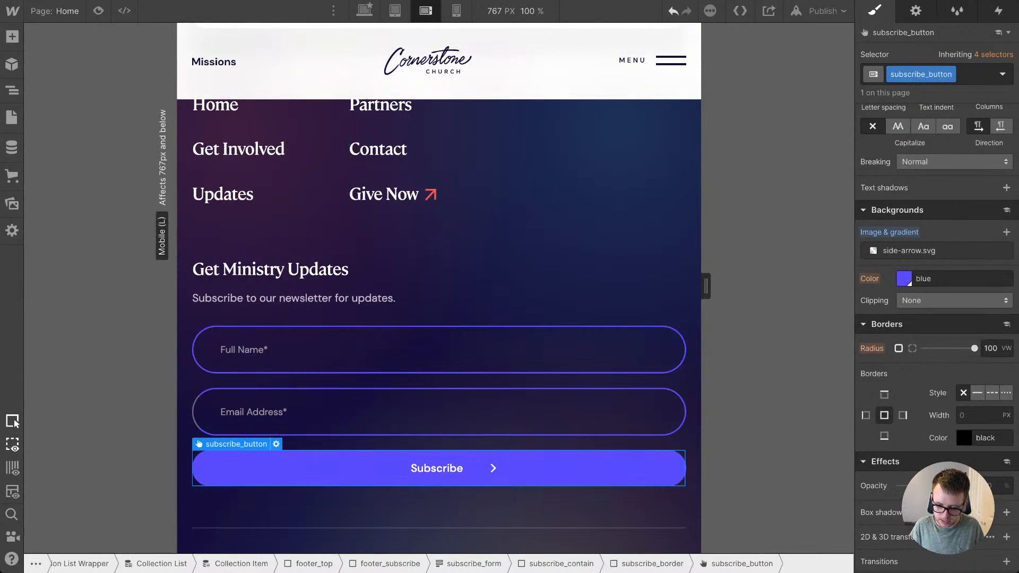
pyautogui.click(909, 250)
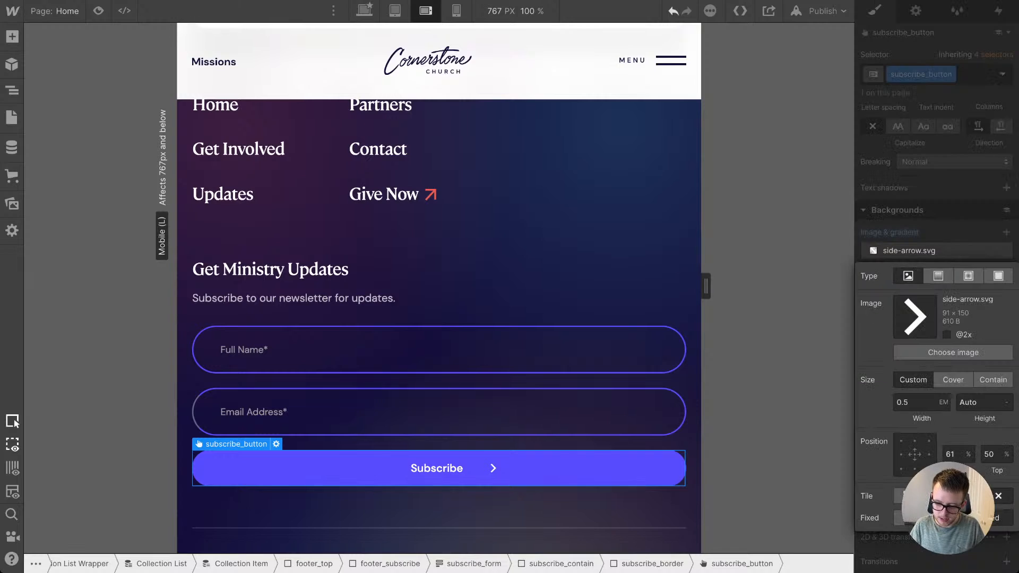
pyautogui.click(912, 402)
pyautogui.click(949, 455)
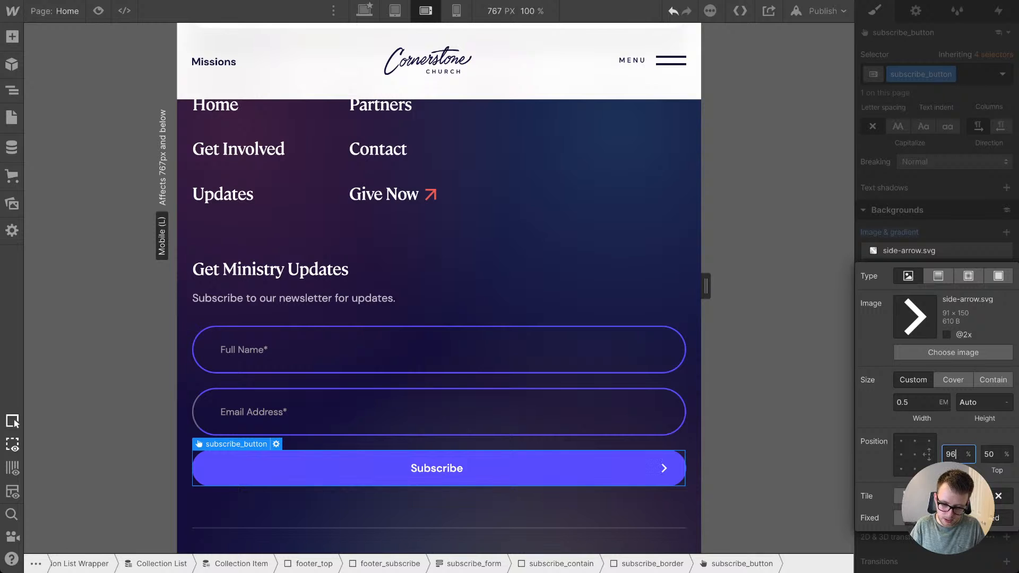
pyautogui.press('Down')
pyautogui.click(626, 287)
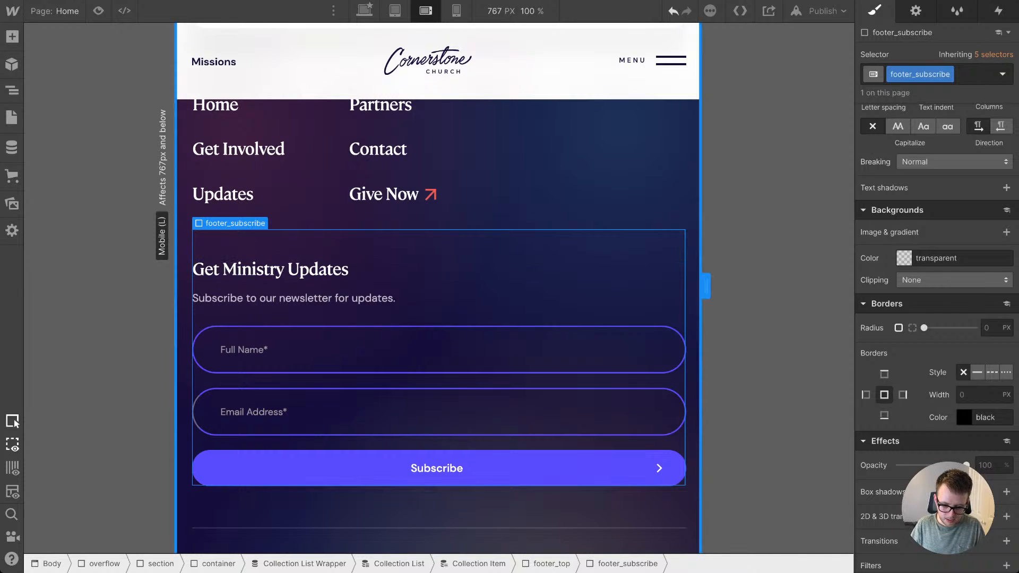
pyautogui.moveTo(705, 286); pyautogui.dragTo(608, 286)
# Step: Set the left border colour of the Email Address field (subscribe_field is--2nd) to the blue swatch
pyautogui.click(456, 413)
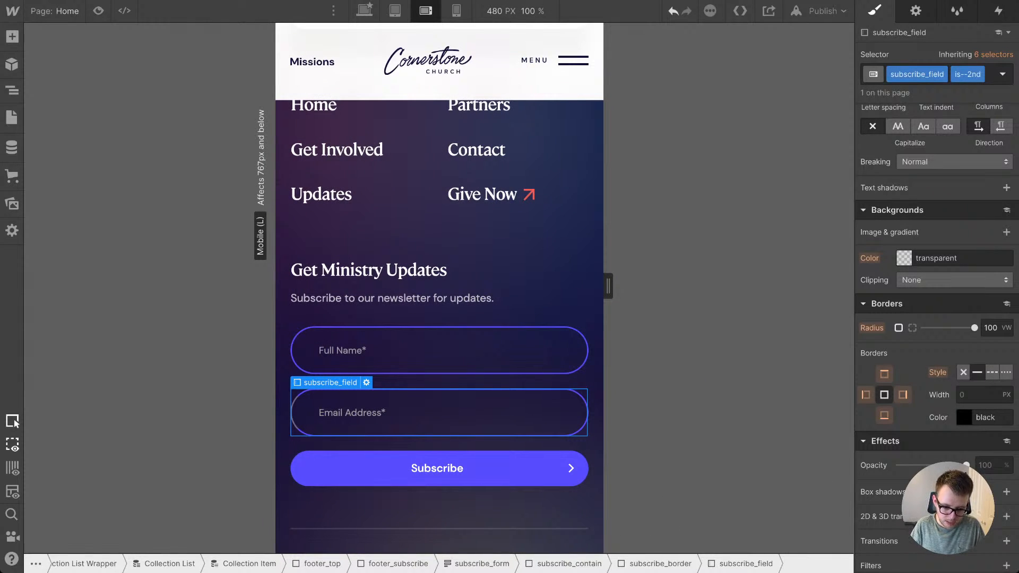
pyautogui.click(455, 351)
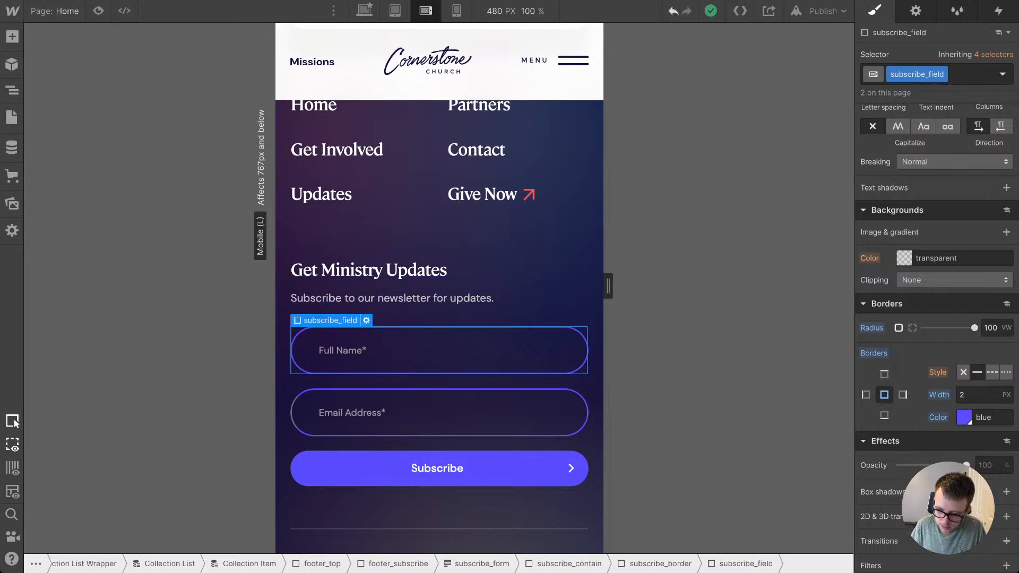
pyautogui.click(454, 412)
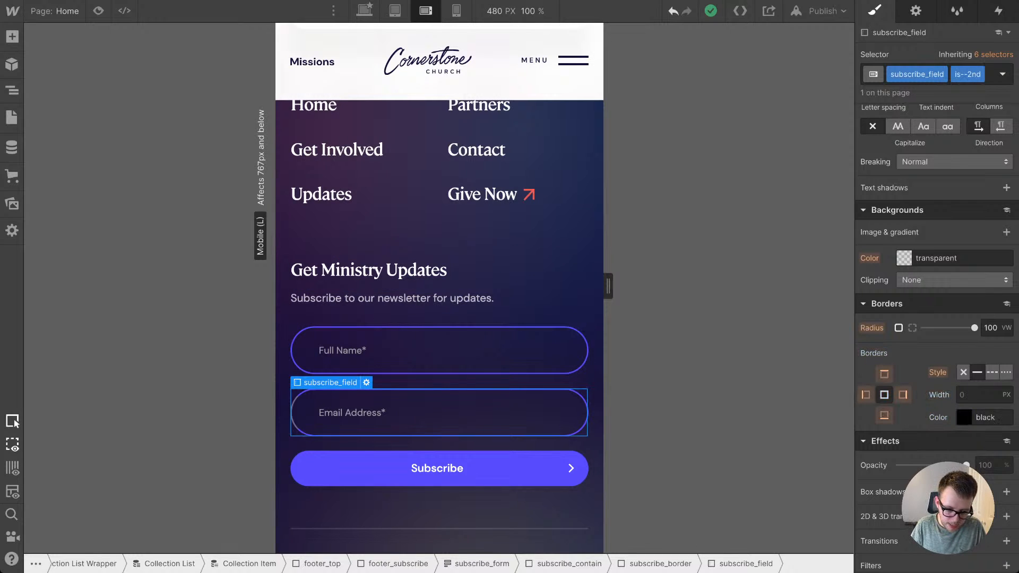
pyautogui.click(456, 244)
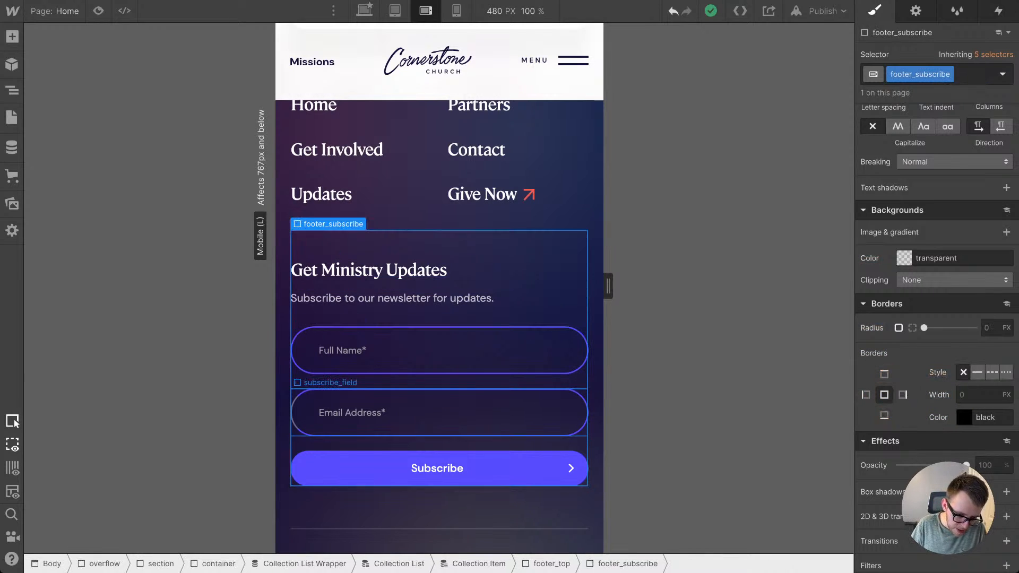
pyautogui.click(866, 394)
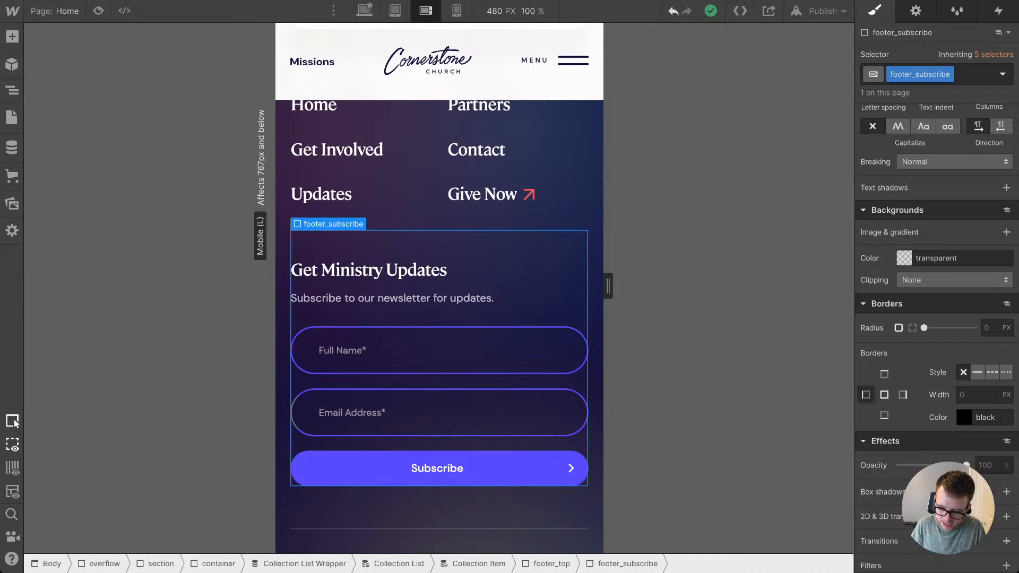
pyautogui.click(454, 412)
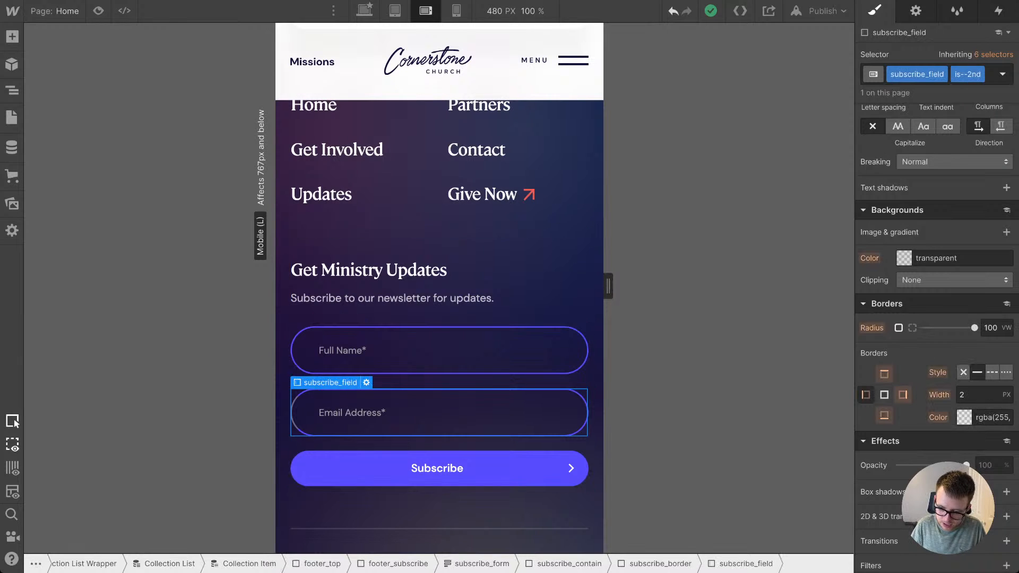
pyautogui.click(964, 417)
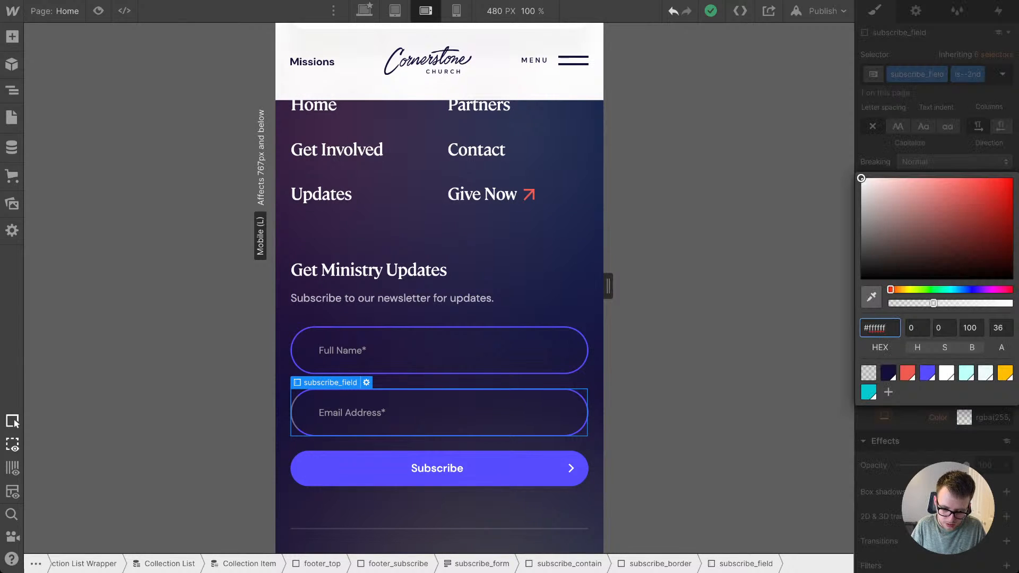
pyautogui.click(928, 373)
pyautogui.click(570, 175)
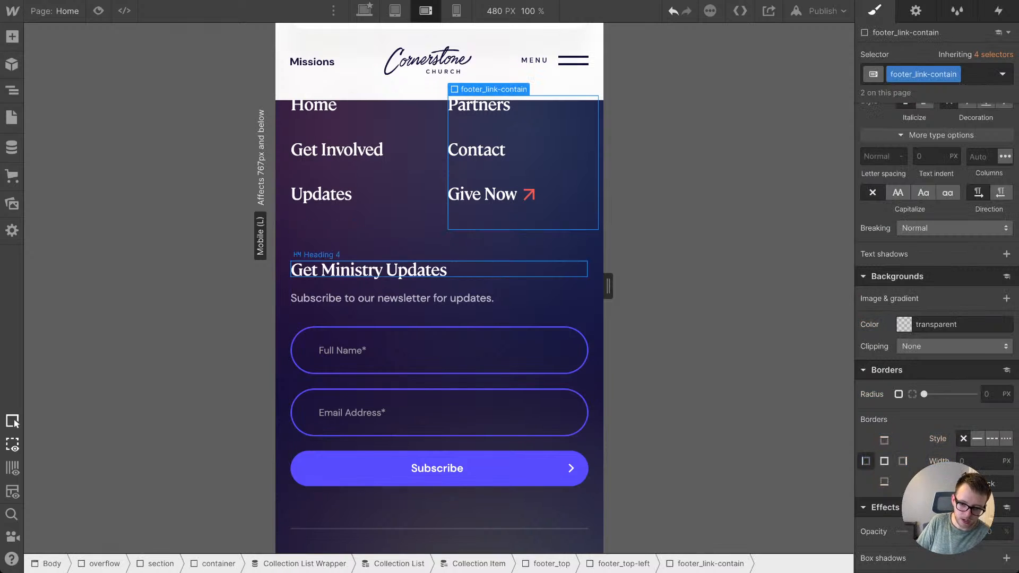
# Step: At the tablet breakpoint, set the is--footer container's max height to None and its height to Auto
pyautogui.scroll(-2, 440, 297)
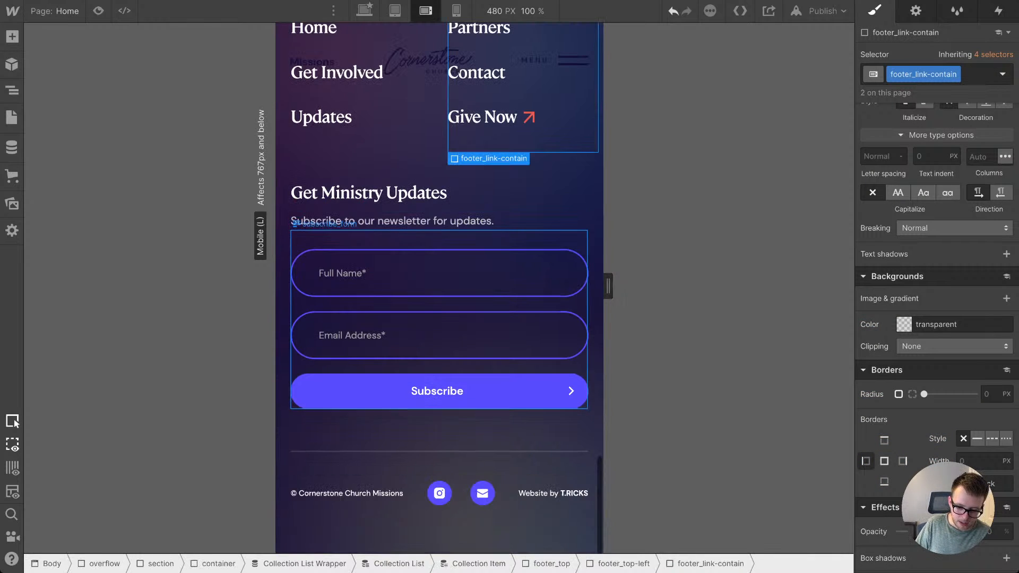
pyautogui.scroll(5, 440, 372)
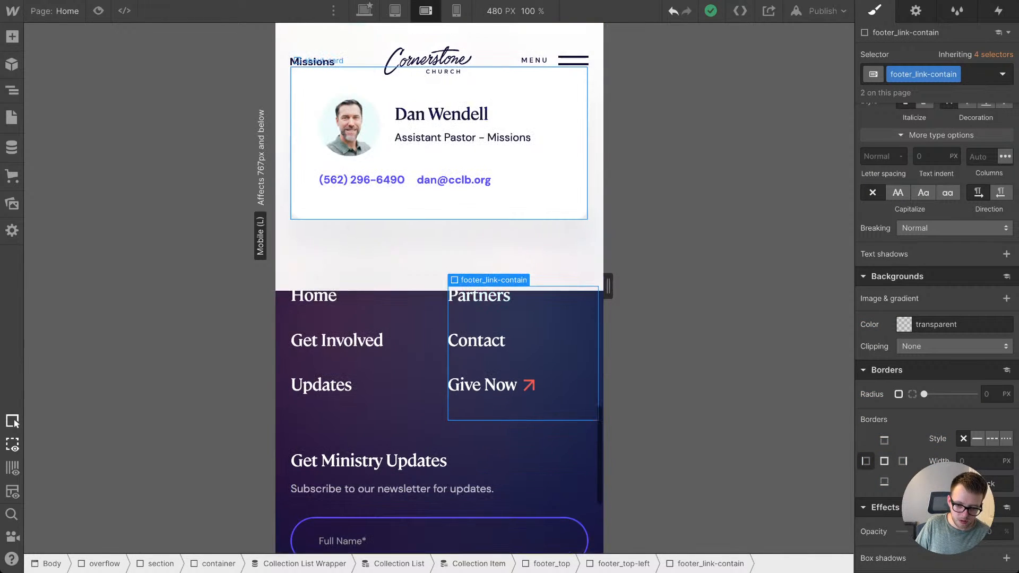
pyautogui.scroll(-3, 439, 488)
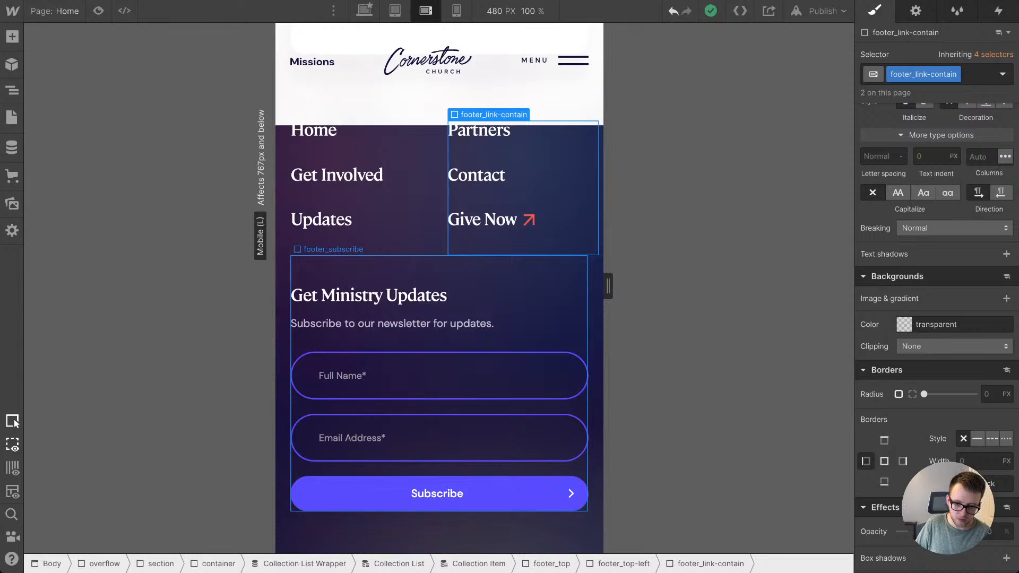
pyautogui.click(467, 270)
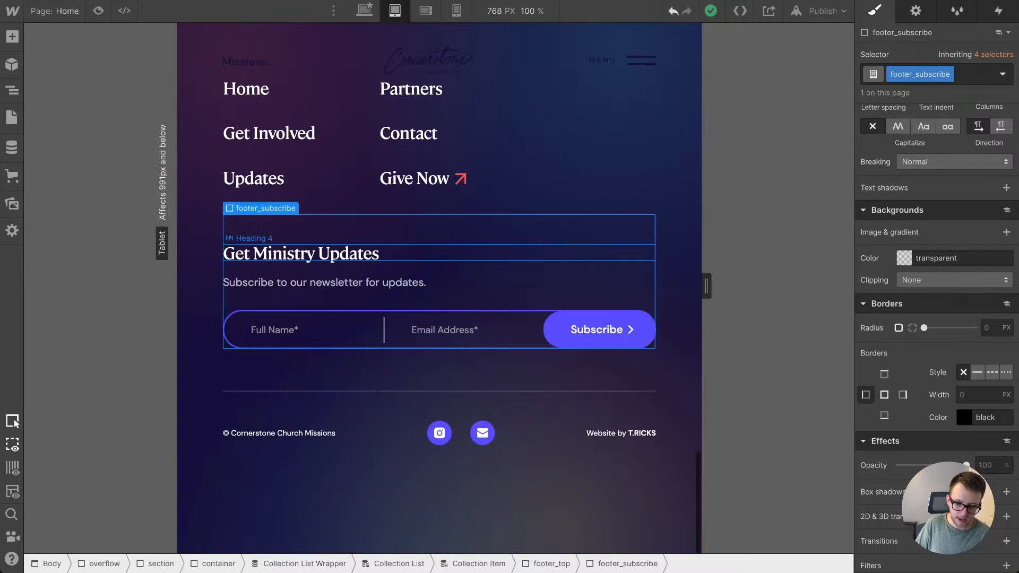
pyautogui.scroll(2, 456, 255)
pyautogui.click(456, 154)
pyautogui.scroll(8, 937, 297)
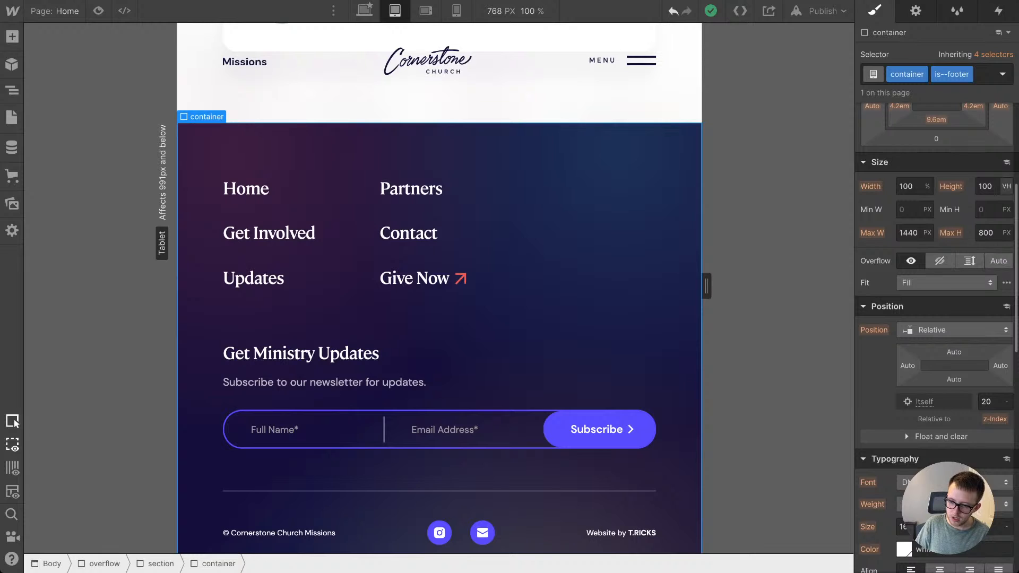
pyautogui.click(1006, 233)
pyautogui.click(990, 329)
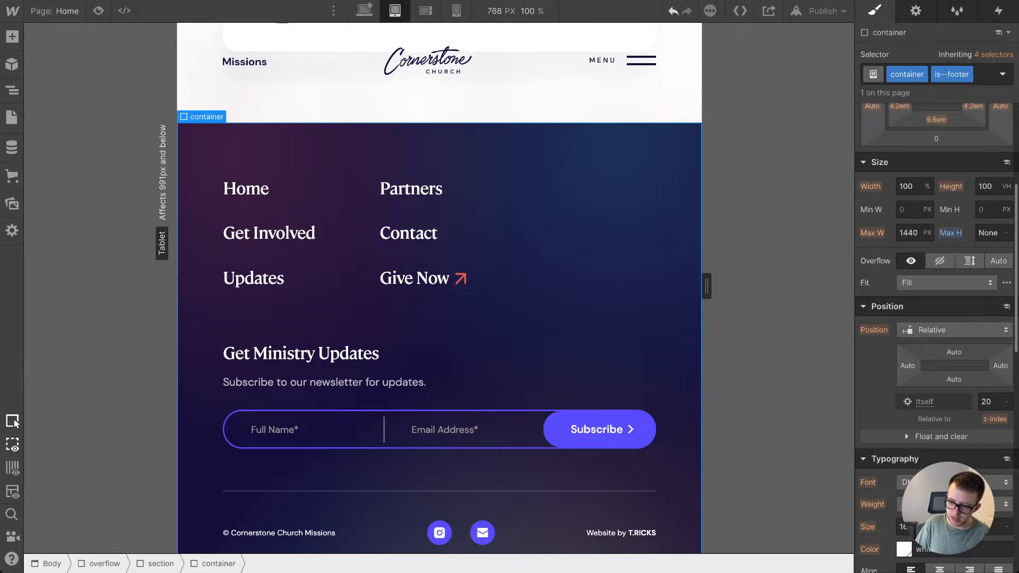
pyautogui.click(1006, 186)
pyautogui.click(989, 200)
pyautogui.scroll(-3, 584, 227)
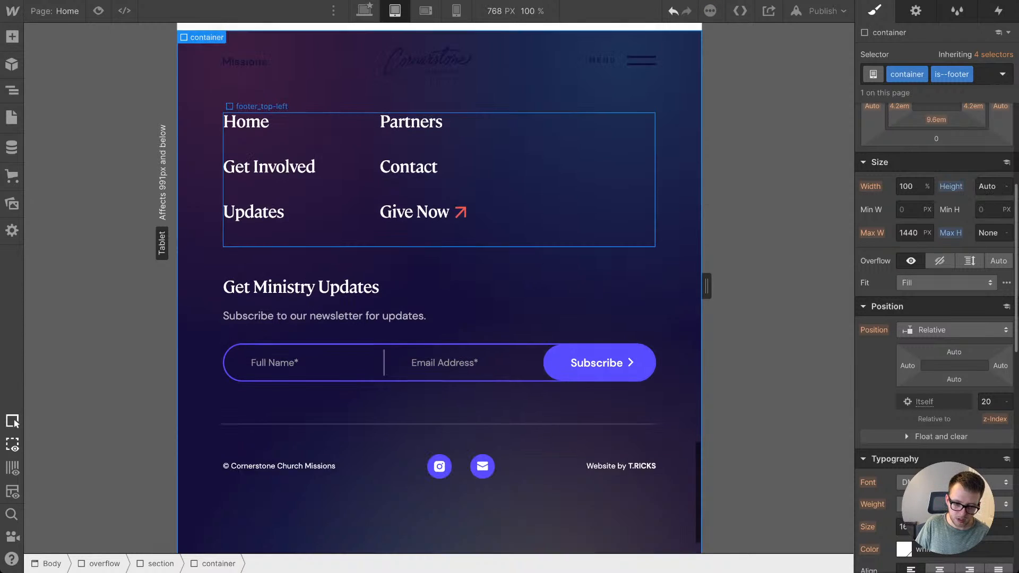
# Step: At the mobile portrait breakpoint, set footer_top-left to block display so the two link columns stack
pyautogui.hotkey('shift', '3')
pyautogui.scroll(-4, 499, 200)
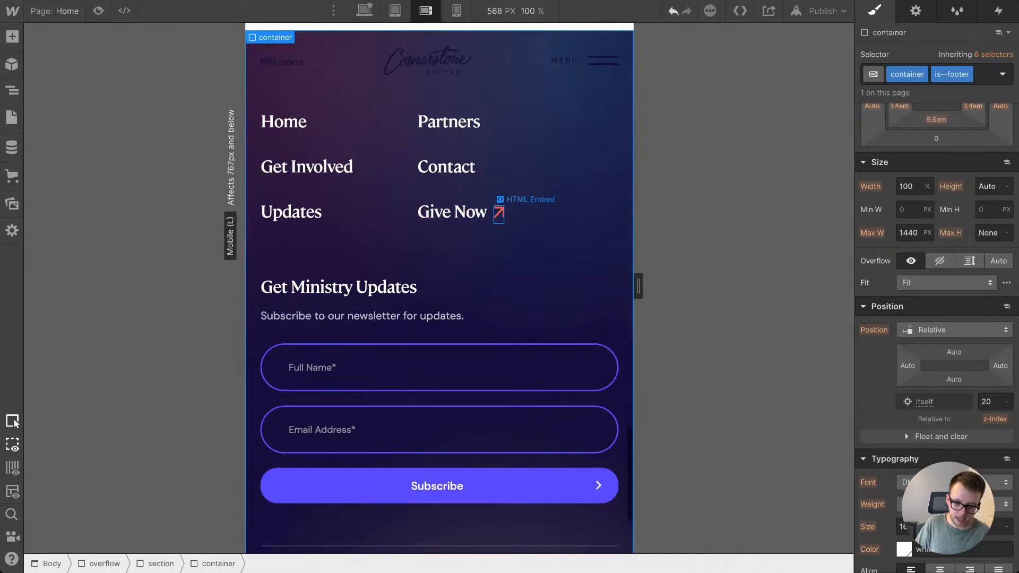
pyautogui.scroll(4, 439, 286)
pyautogui.hotkey('shift', '4')
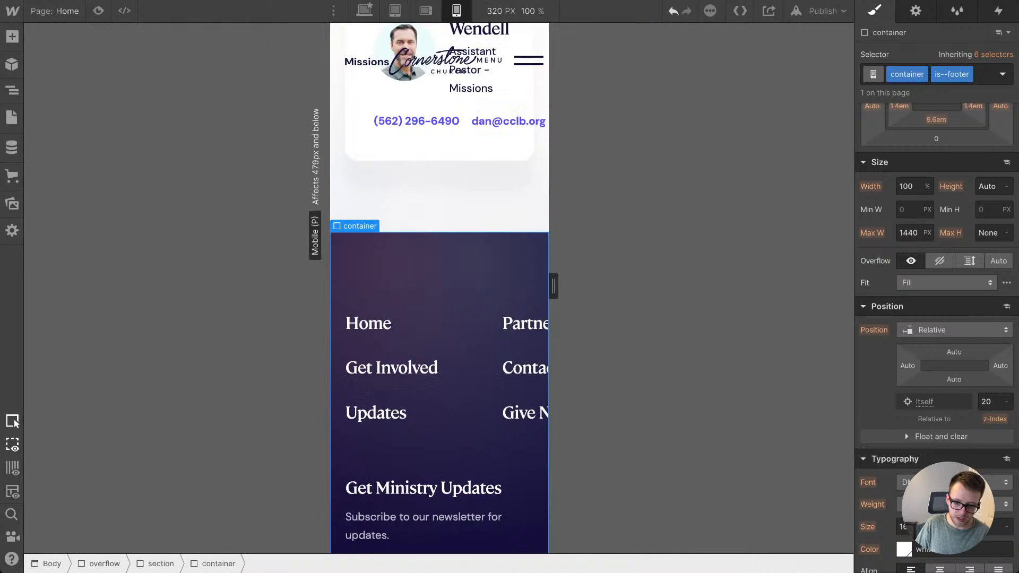
pyautogui.scroll(-8, 439, 287)
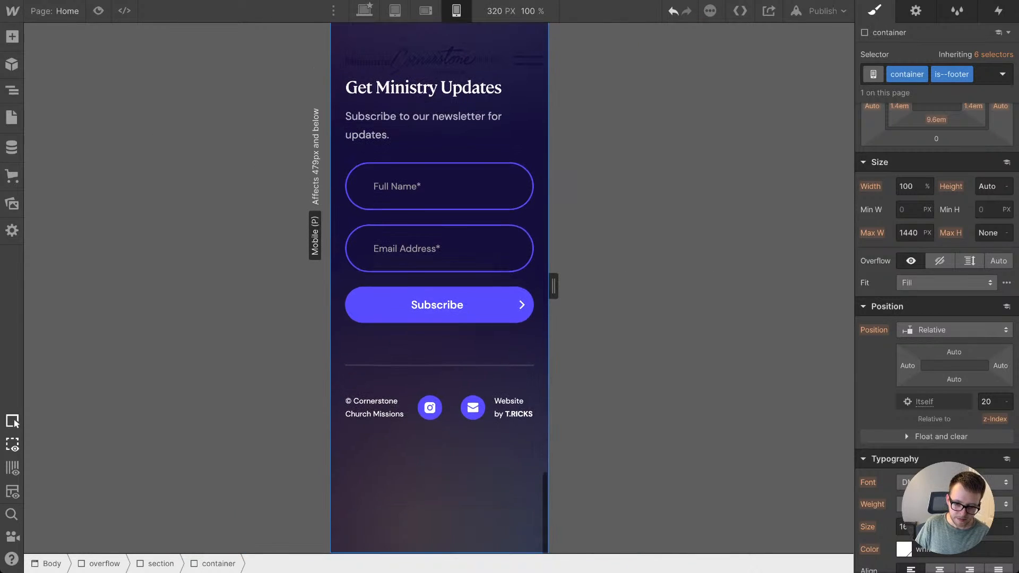
pyautogui.scroll(4, 440, 287)
pyautogui.scroll(1, 440, 287)
pyautogui.click(461, 252)
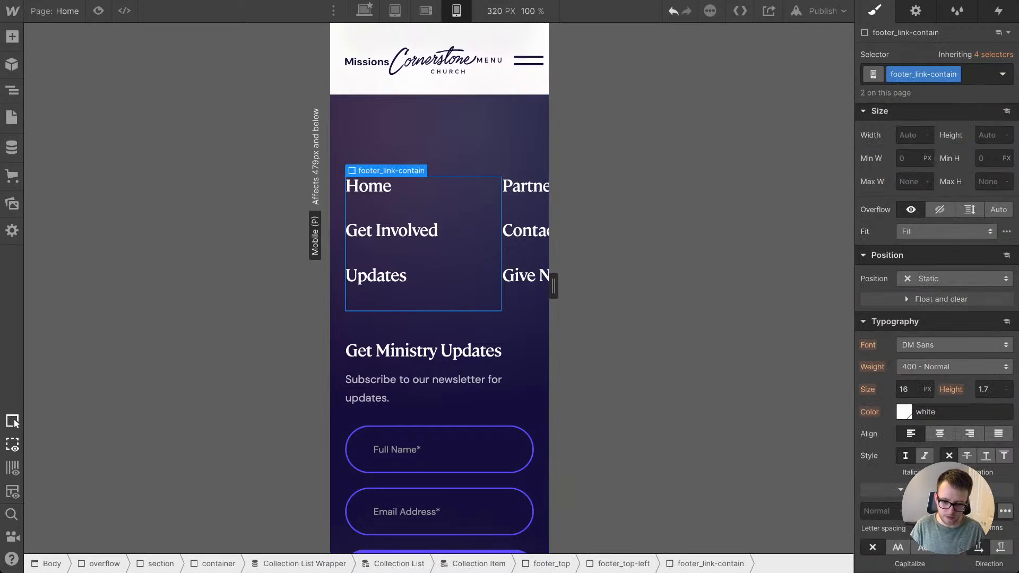
pyautogui.press('Up')
pyautogui.scroll(5, 937, 287)
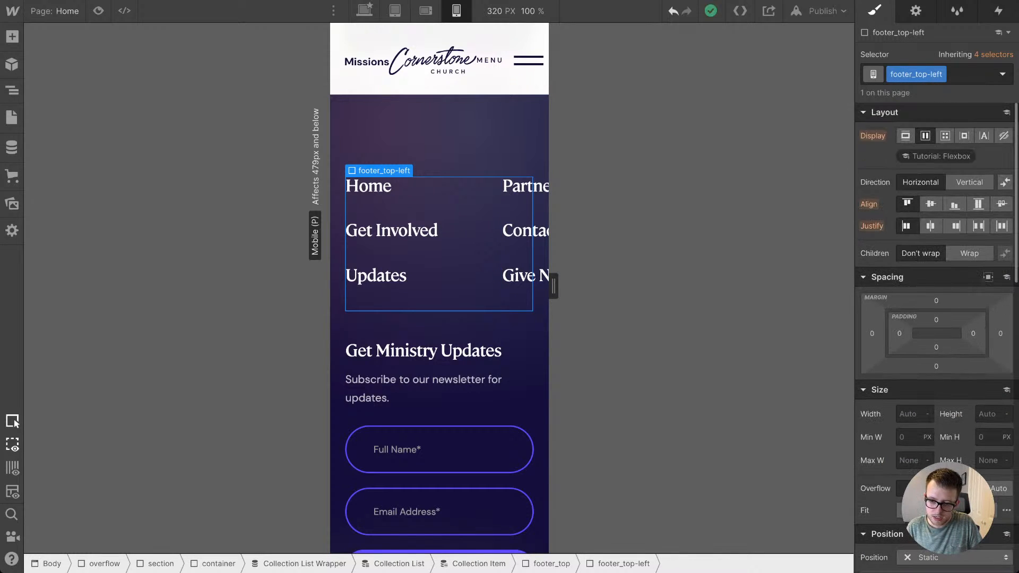
pyautogui.click(905, 136)
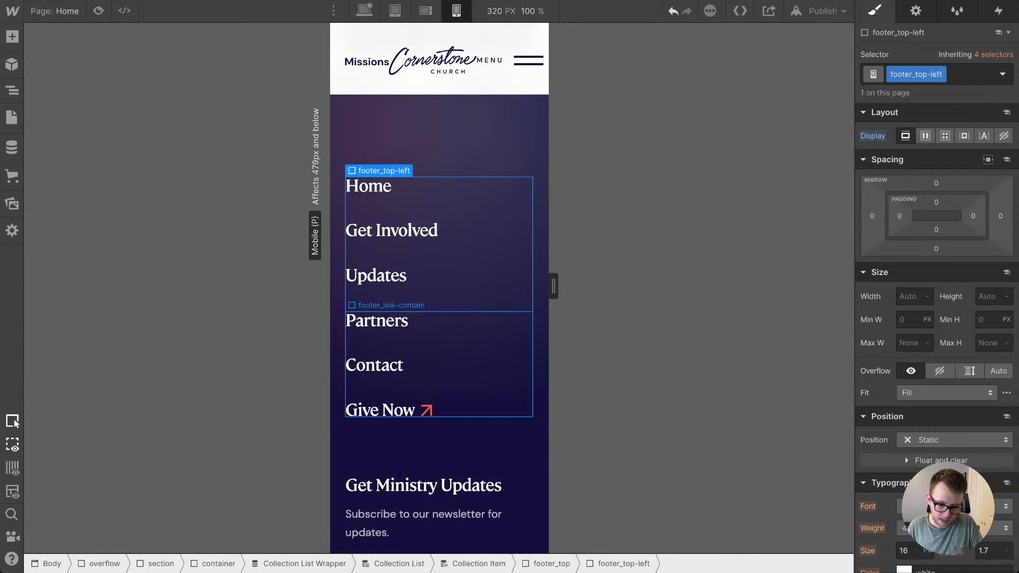
pyautogui.click(471, 343)
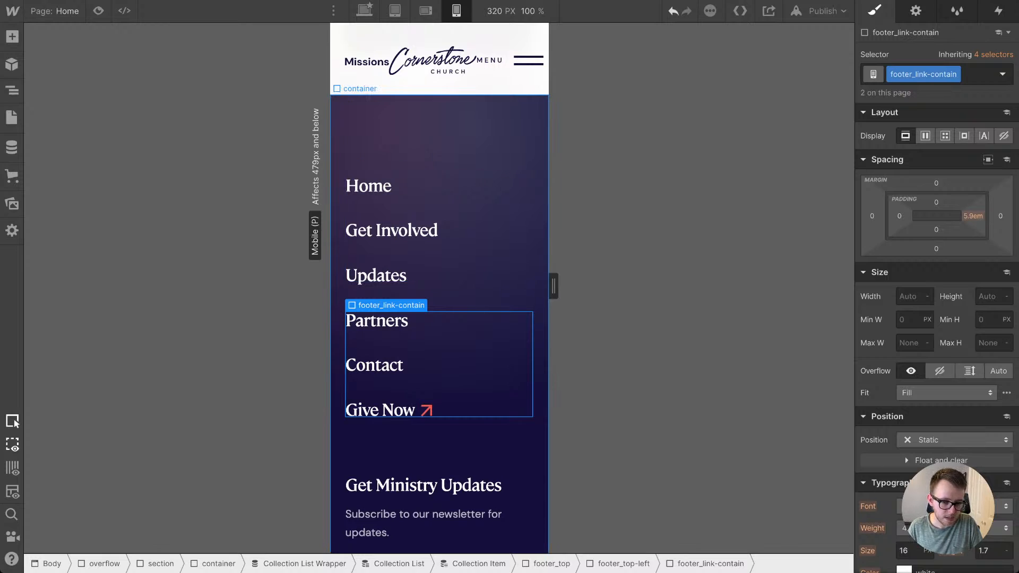
# Step: Give footer_bottom a vertical, centred flex layout with centre-aligned text at the mobile portrait breakpoint
pyautogui.click(432, 149)
pyautogui.scroll(-7, 433, 183)
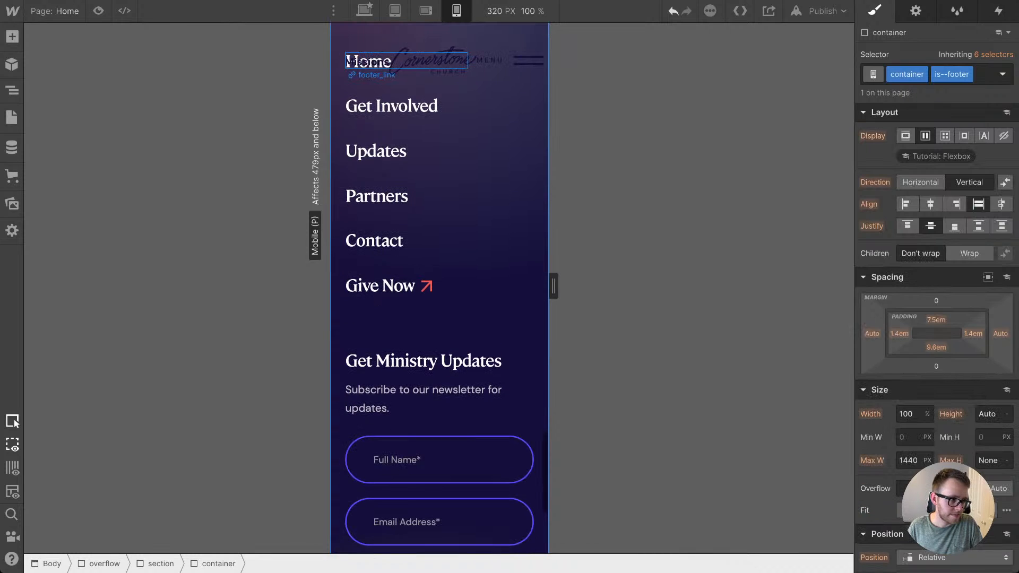
pyautogui.scroll(-1, 435, 265)
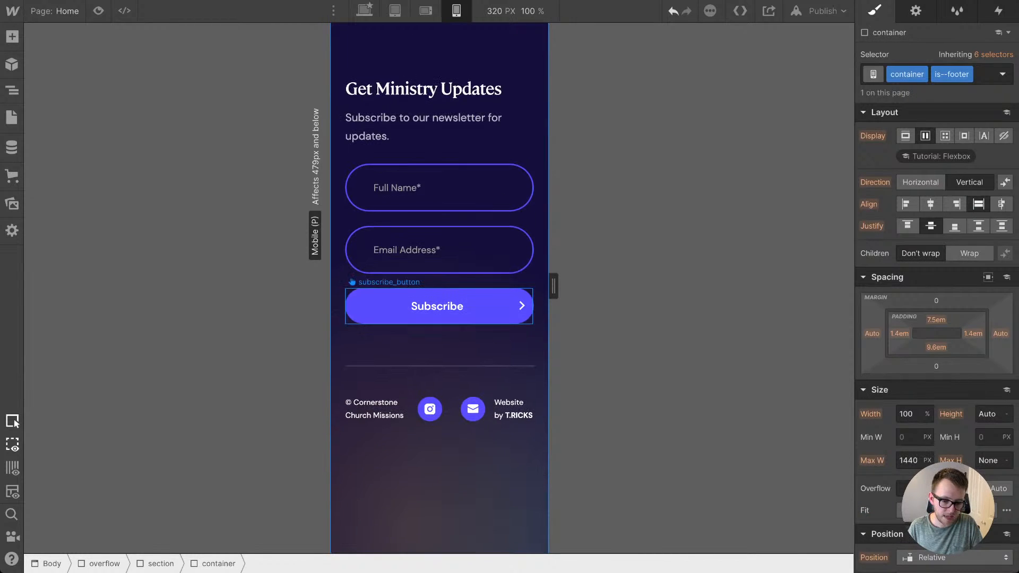
pyautogui.click(439, 381)
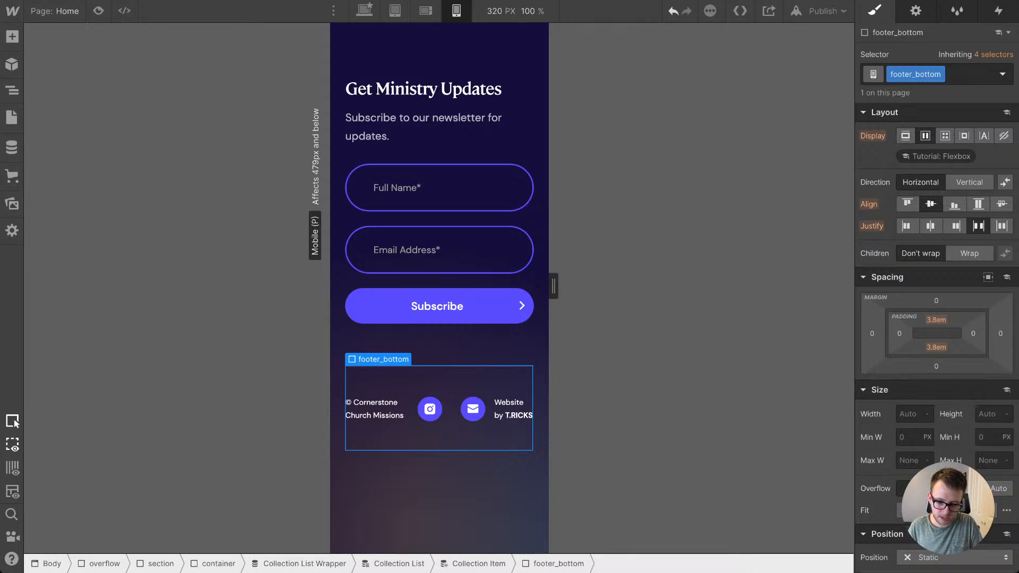
pyautogui.click(905, 136)
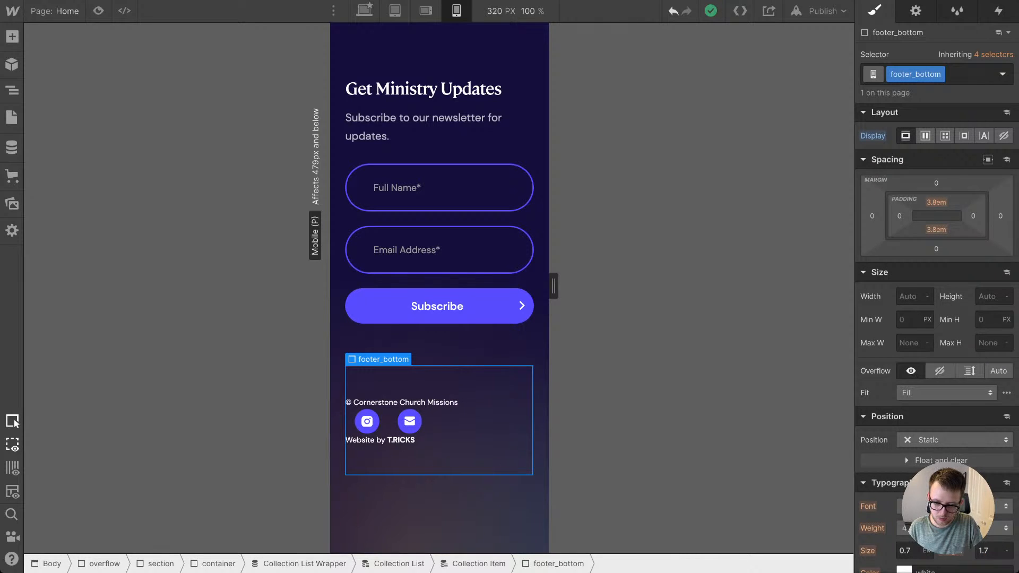
pyautogui.hotkey('ctrl', 'z')
pyautogui.click(969, 182)
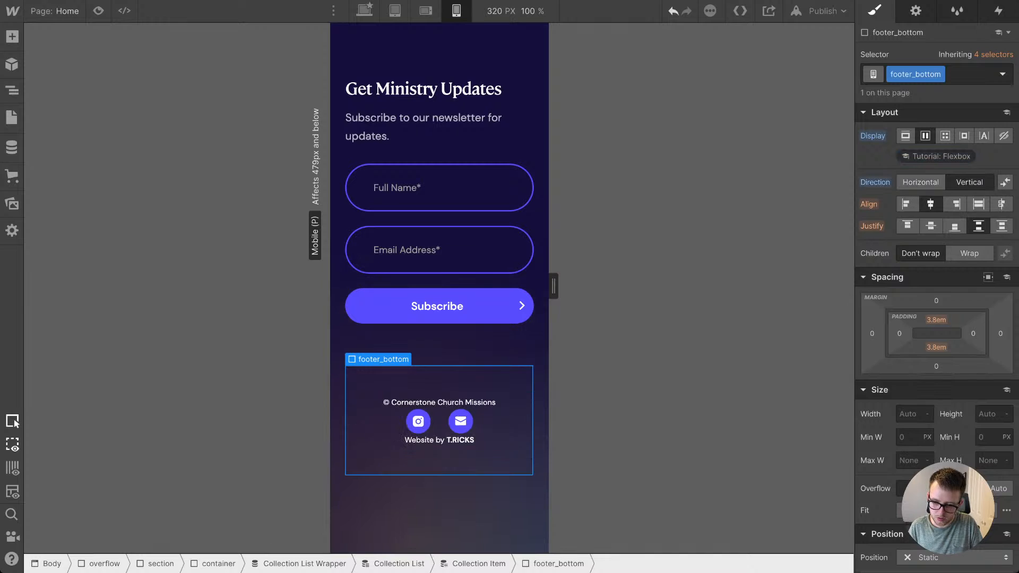
pyautogui.scroll(-5, 936, 318)
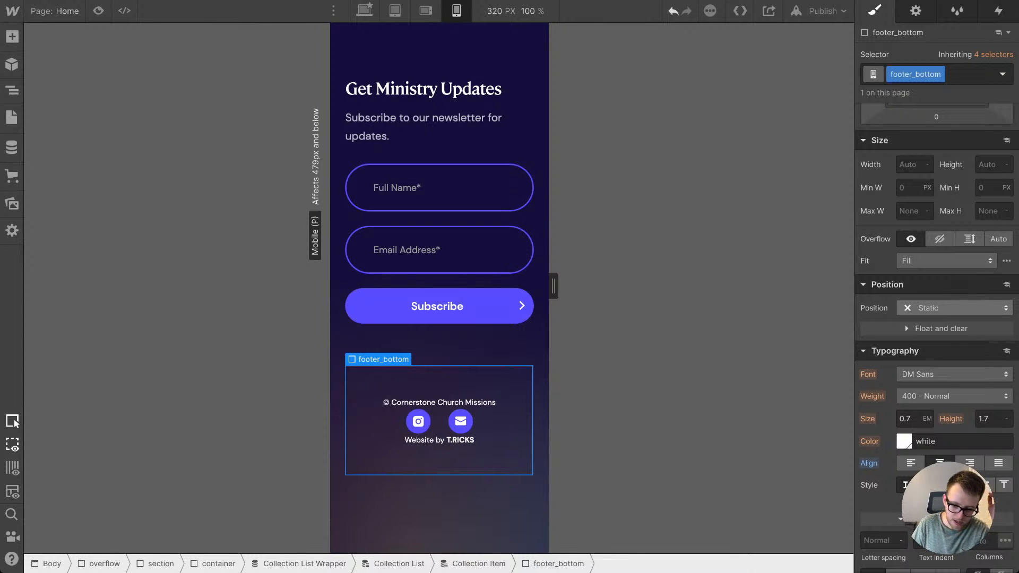
# Step: Add matching padding above and below the social icons in footer_social
pyautogui.click(440, 421)
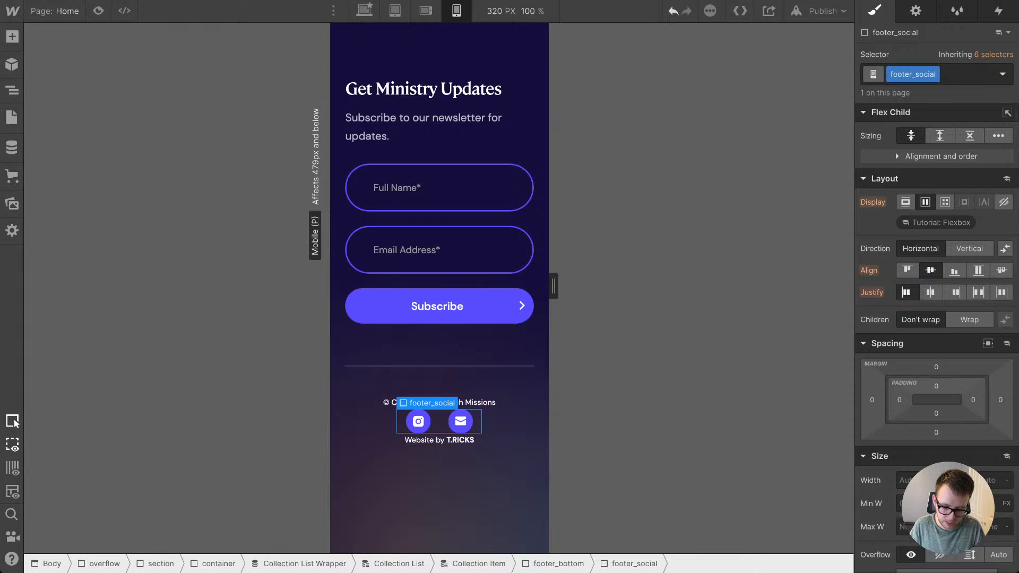
pyautogui.moveTo(936, 387); pyautogui.dragTo(936, 380)
pyautogui.click(508, 431)
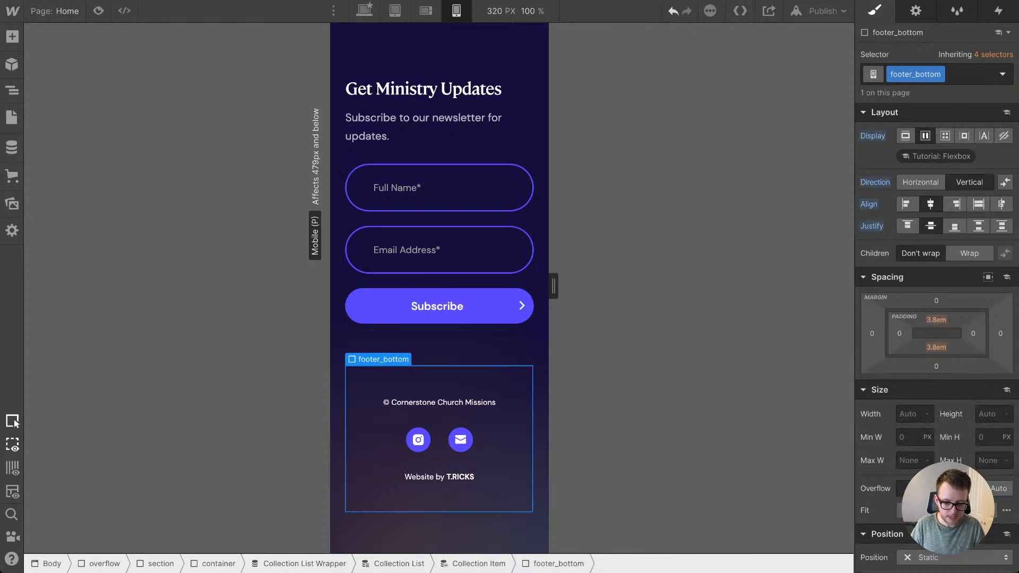
# Step: Widen the mobile portrait canvas to 479 px and examine the footer's links, newsletter form and bottom row
pyautogui.moveTo(553, 286); pyautogui.dragTo(607, 286)
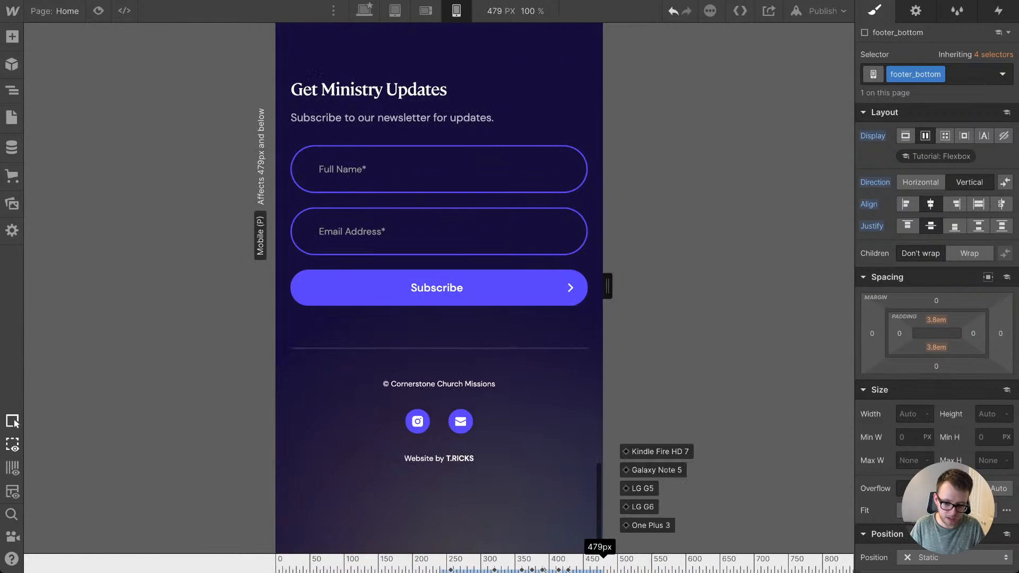
pyautogui.click(541, 523)
pyautogui.click(439, 458)
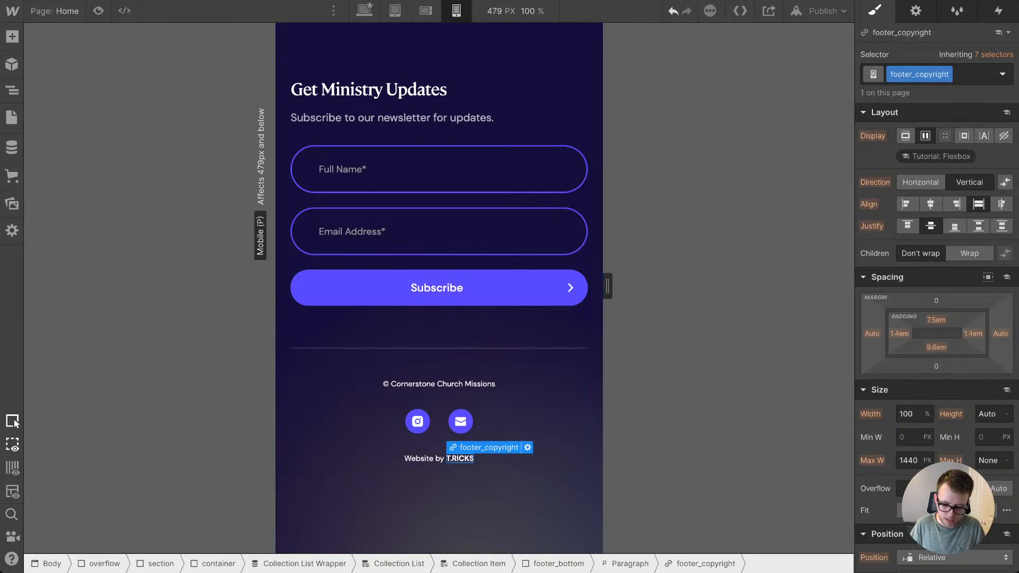
pyautogui.click(530, 454)
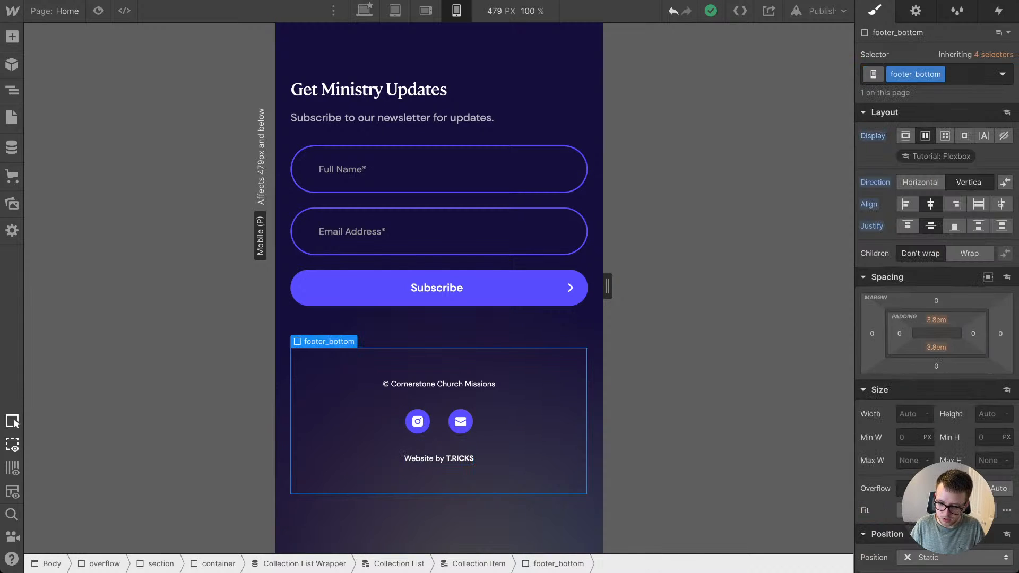
pyautogui.click(541, 523)
pyautogui.scroll(8, 439, 307)
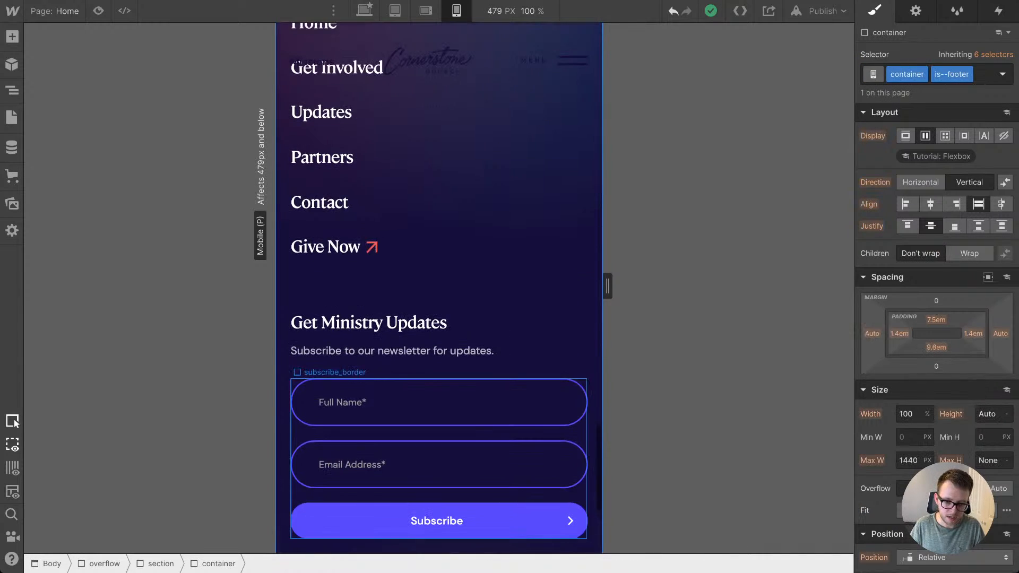
pyautogui.scroll(-2, 439, 307)
pyautogui.scroll(-6, 439, 307)
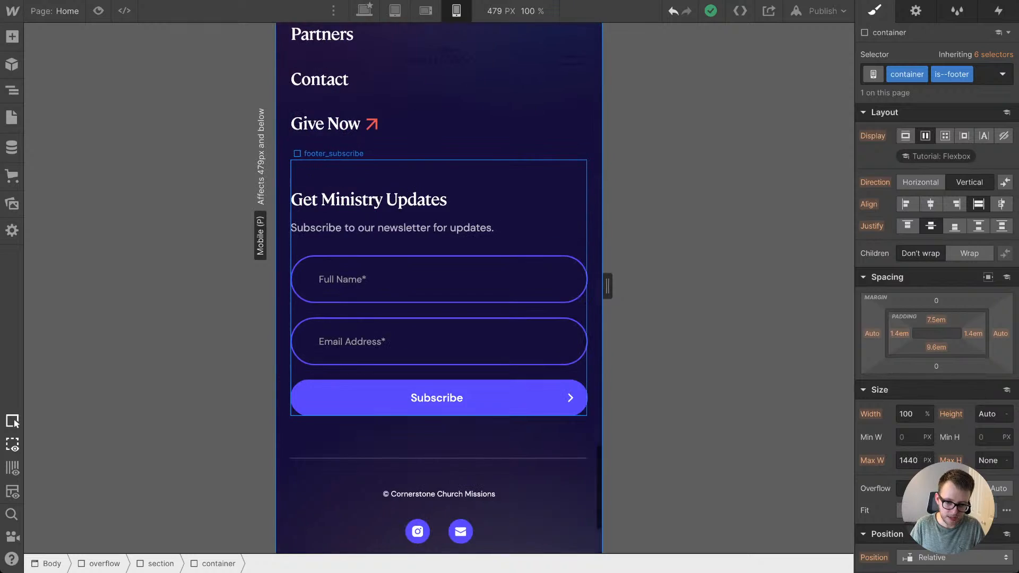
pyautogui.scroll(5, 438, 306)
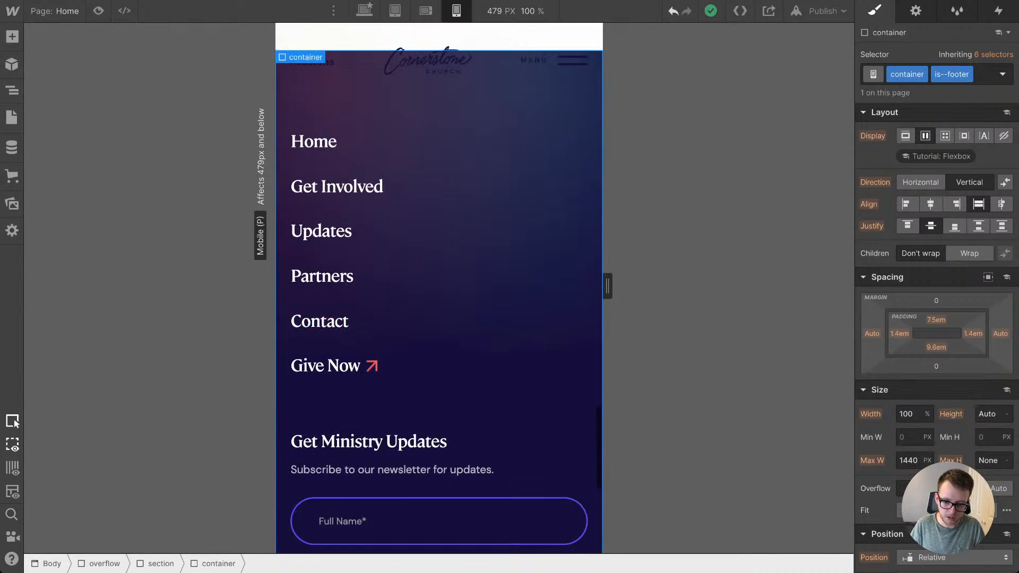
pyautogui.moveTo(603, 557)
pyautogui.mouseDown()
pyautogui.moveTo(520, 557)
pyautogui.moveTo(603, 557)
pyautogui.mouseUp()
pyautogui.scroll(-6, 439, 287)
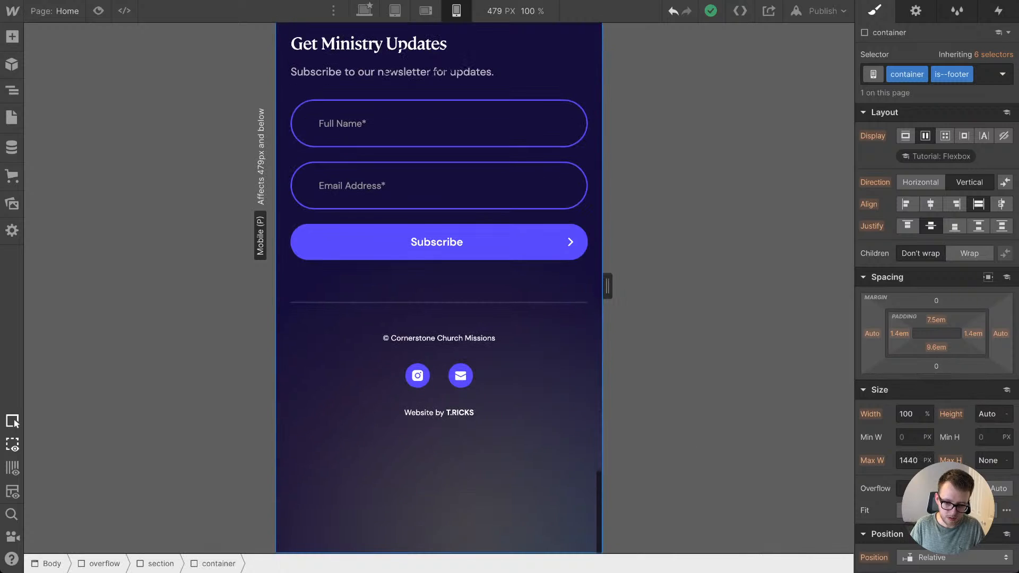
pyautogui.scroll(8, 439, 287)
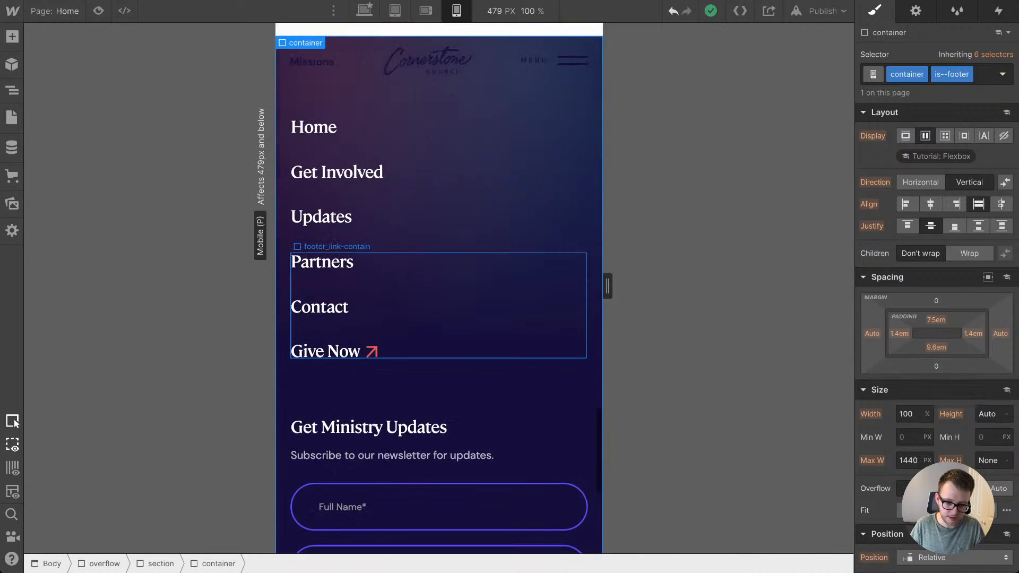
pyautogui.scroll(-1, 439, 305)
pyautogui.scroll(1, 439, 304)
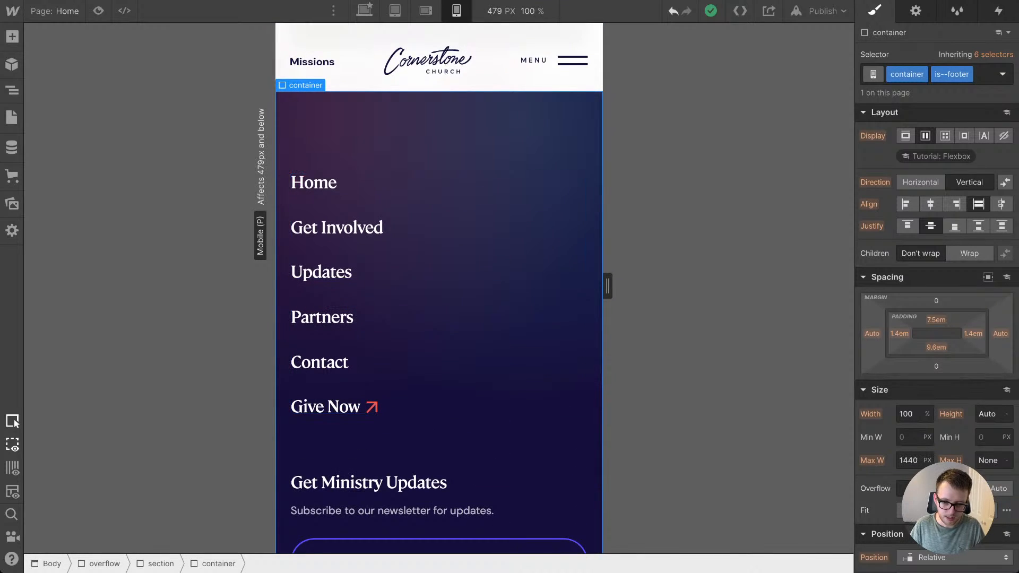
# Step: At the mobile portrait breakpoint, push the partners section's hero_circle further off the edge with a right margin of about -18.7em
pyautogui.scroll(10, 438, 287)
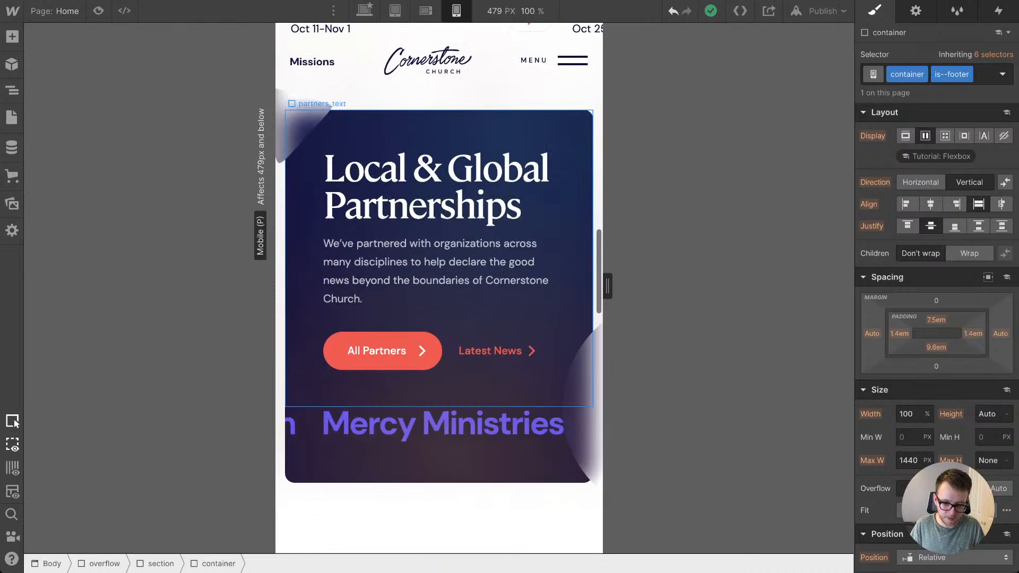
pyautogui.scroll(-4, 439, 287)
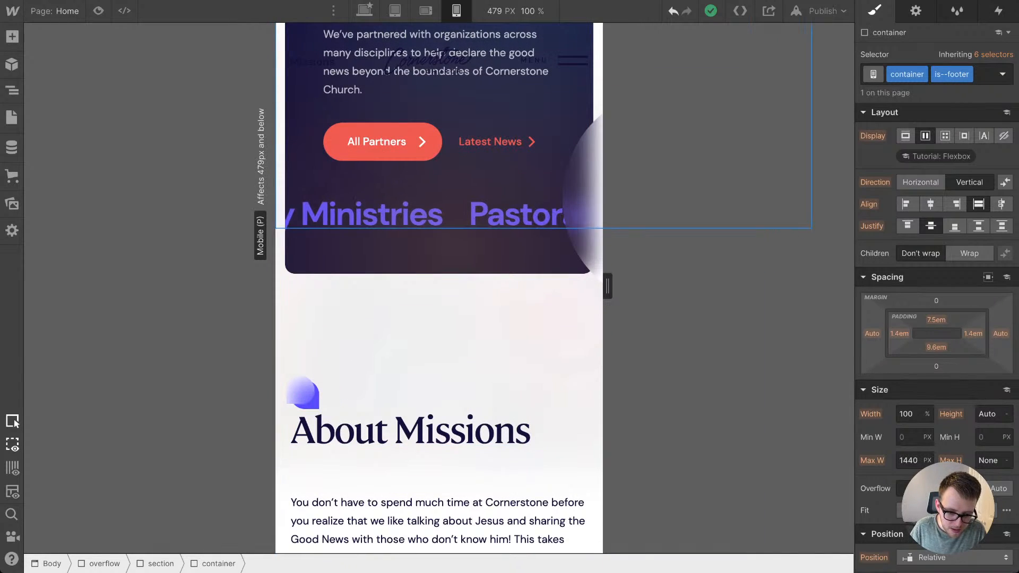
pyautogui.click(581, 204)
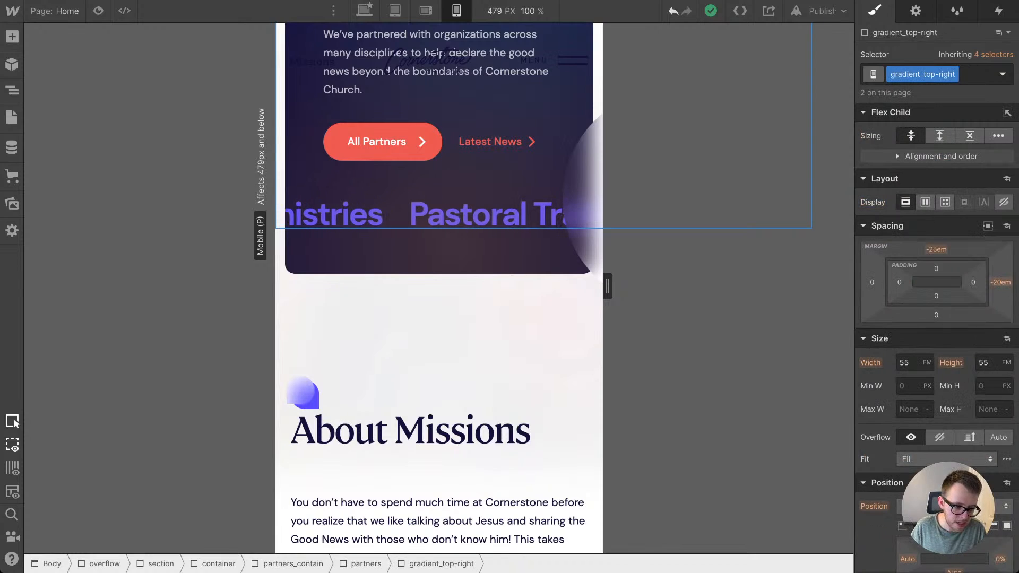
pyautogui.press('z')
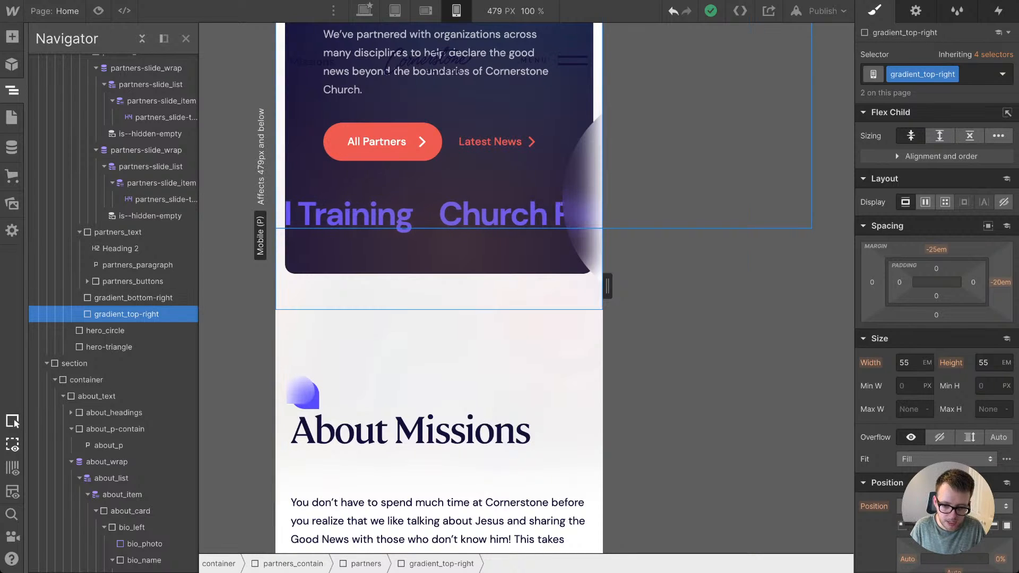
pyautogui.click(439, 330)
pyautogui.click(584, 197)
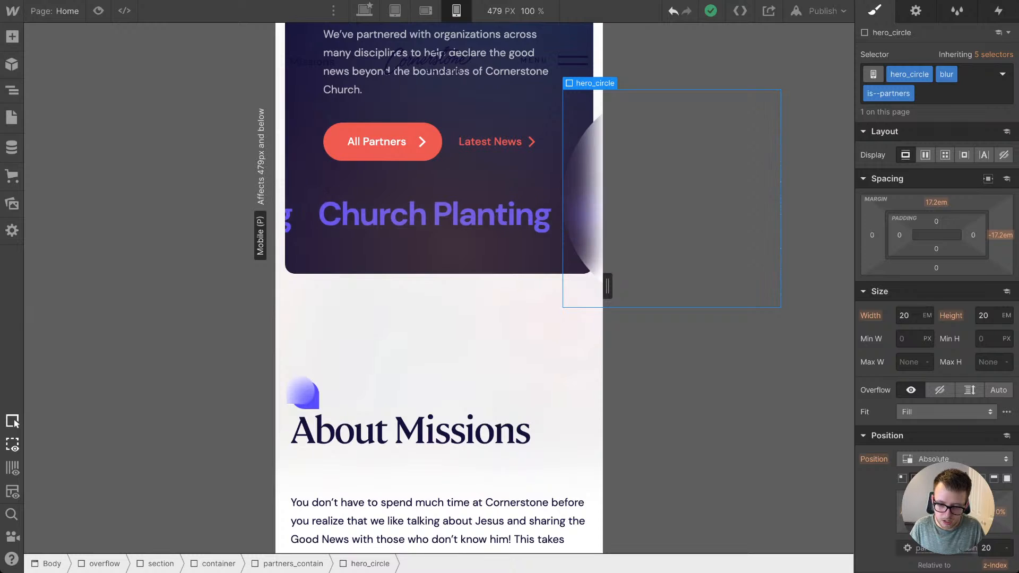
pyautogui.moveTo(1000, 235); pyautogui.dragTo(1001, 239)
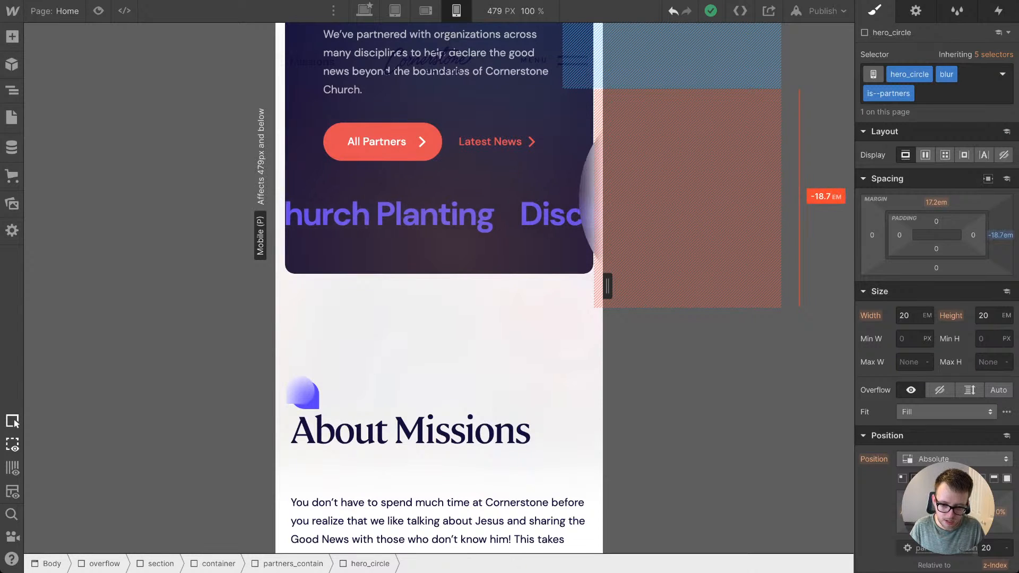
pyautogui.click(456, 339)
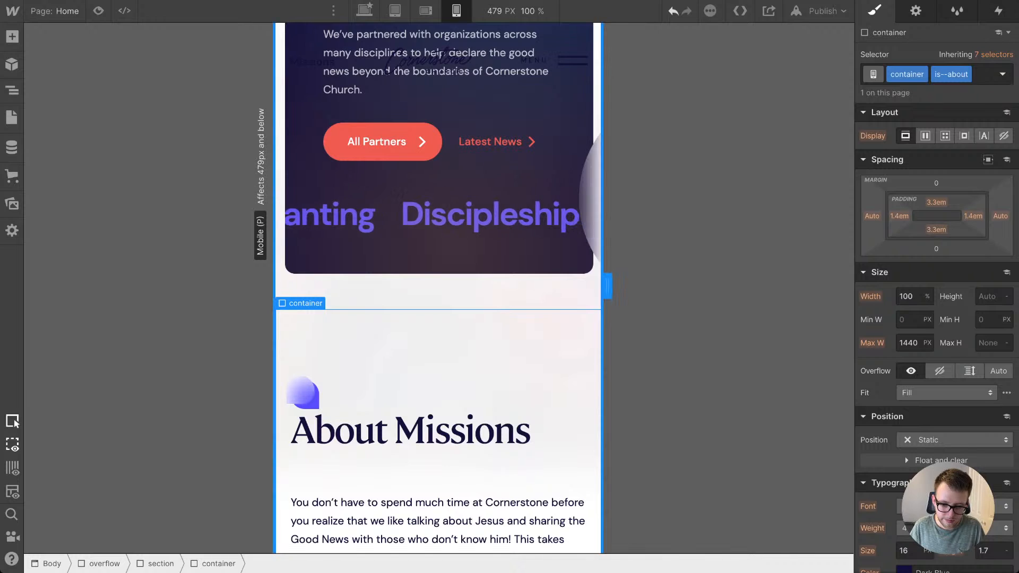
# Step: Check the partners section at several canvas widths, from 240 px up to the mobile landscape breakpoint, ending at 402 px
pyautogui.moveTo(607, 287); pyautogui.dragTo(525, 287)
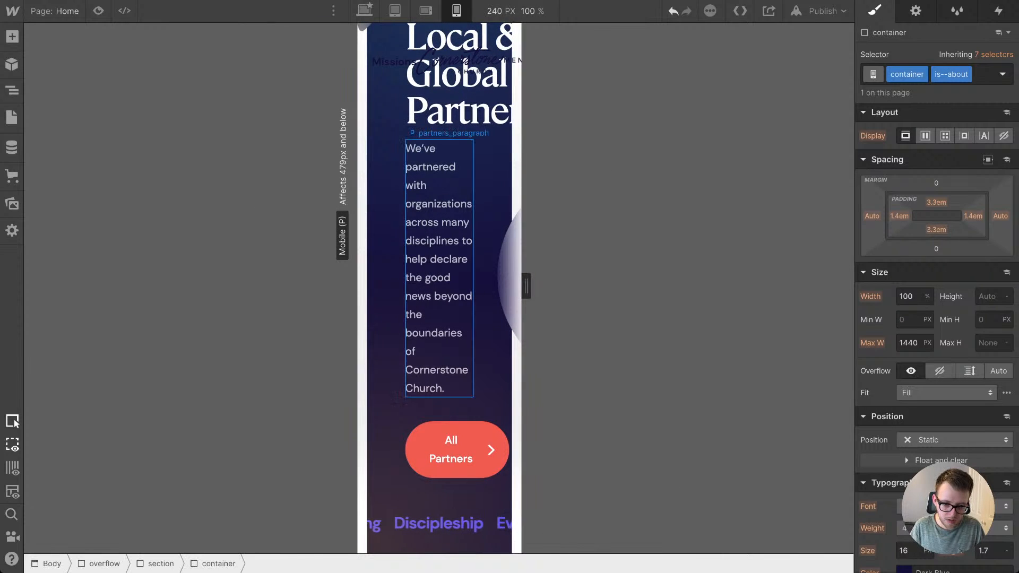
pyautogui.scroll(2, 450, 319)
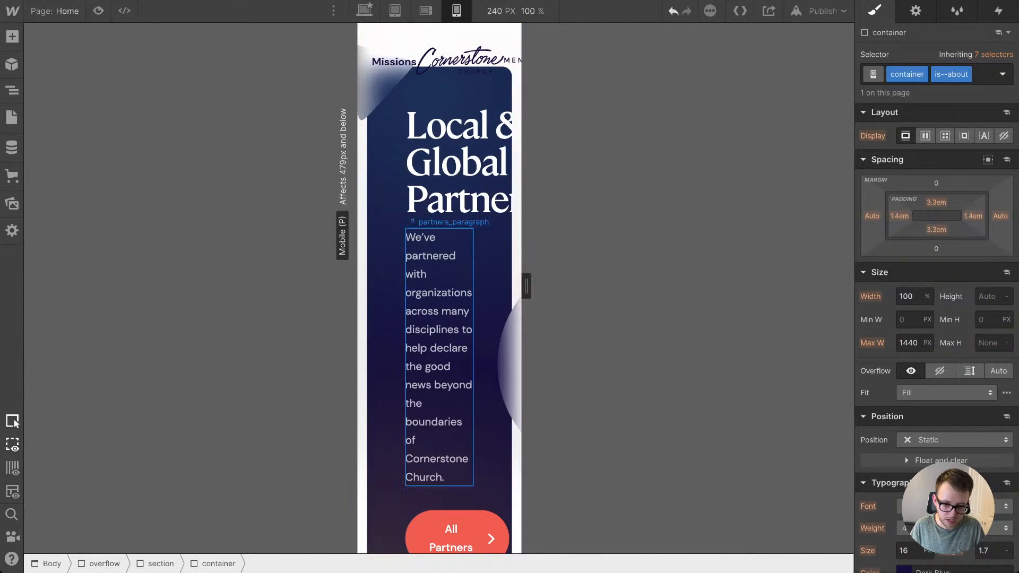
pyautogui.scroll(2, 441, 350)
pyautogui.moveTo(526, 287); pyautogui.dragTo(608, 286)
pyautogui.click(451, 142)
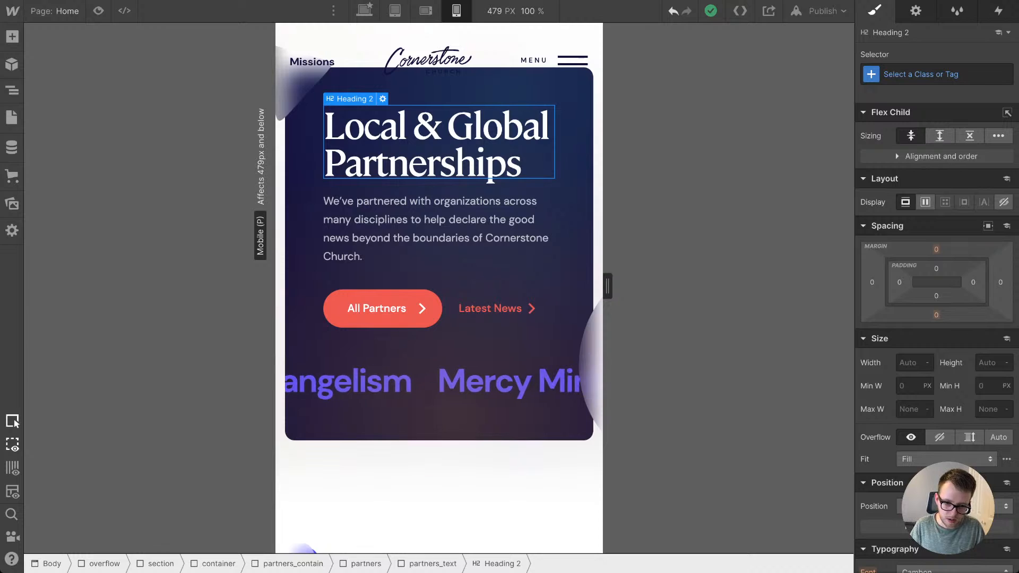
pyautogui.click(426, 11)
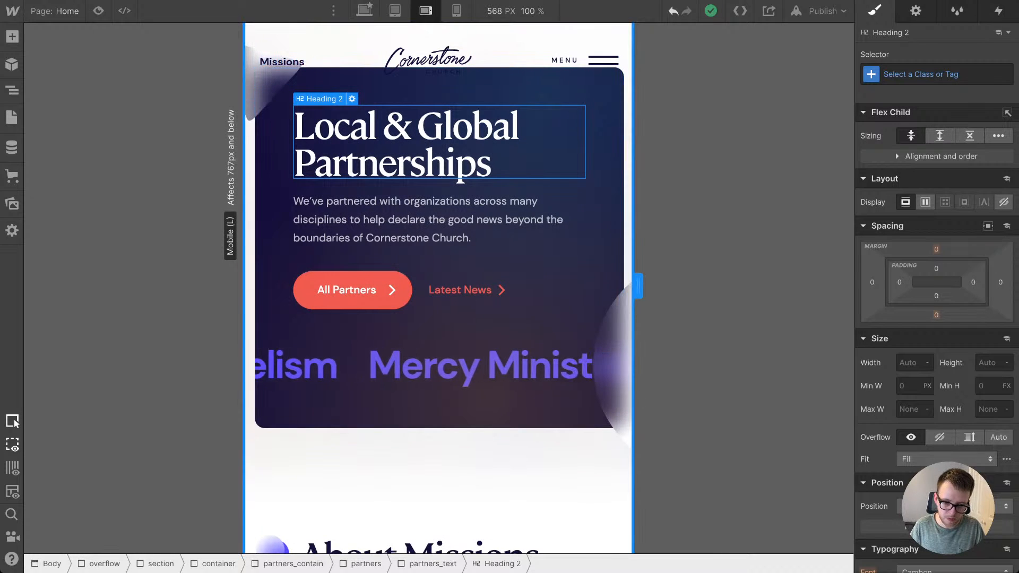
pyautogui.moveTo(638, 287); pyautogui.dragTo(581, 286)
pyautogui.click(446, 85)
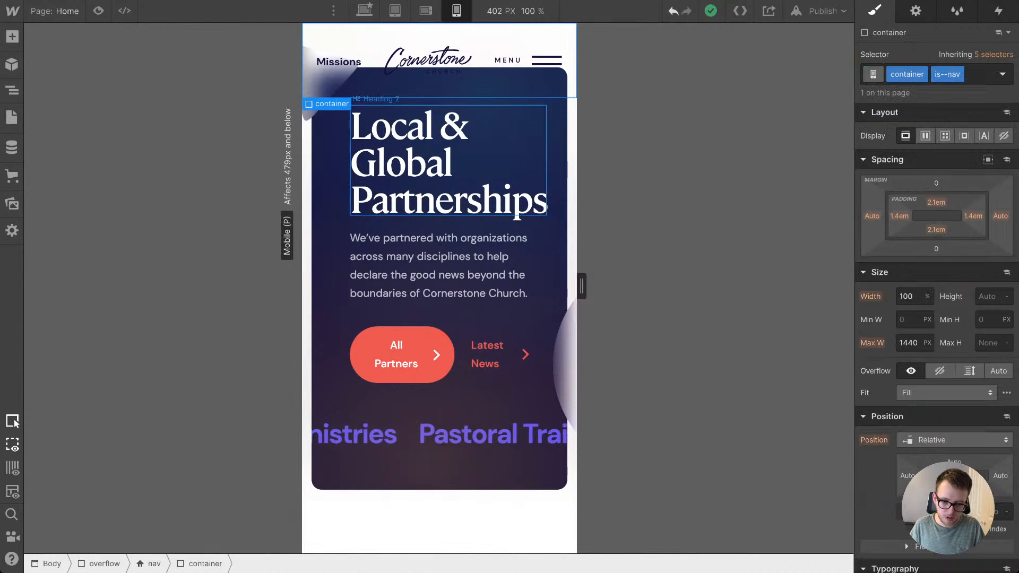
# Step: Set the left and right padding of partners_text to 9vw at the mobile portrait breakpoint
pyautogui.click(340, 223)
pyautogui.scroll(2, 424, 265)
pyautogui.click(899, 400)
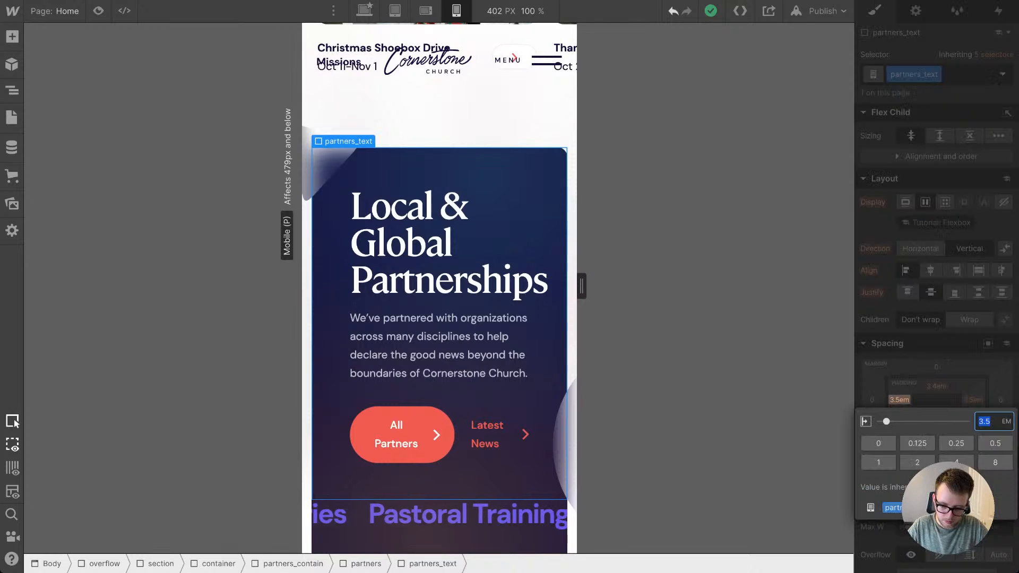
pyautogui.write('2vw')
pyautogui.press('Return')
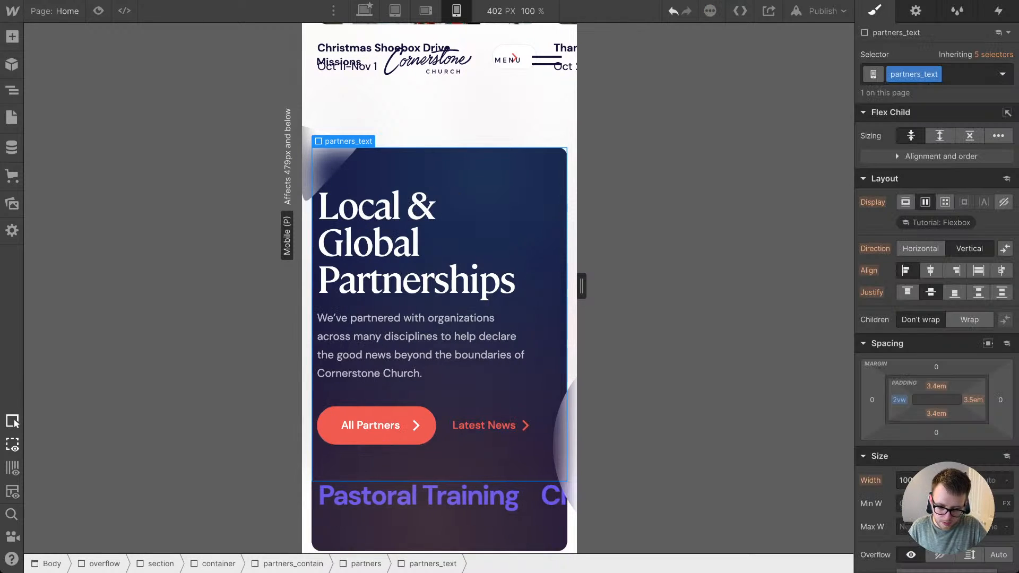
pyautogui.keyDown('alt'); pyautogui.moveTo(898, 400); pyautogui.dragTo(899, 391); pyautogui.keyUp('alt')
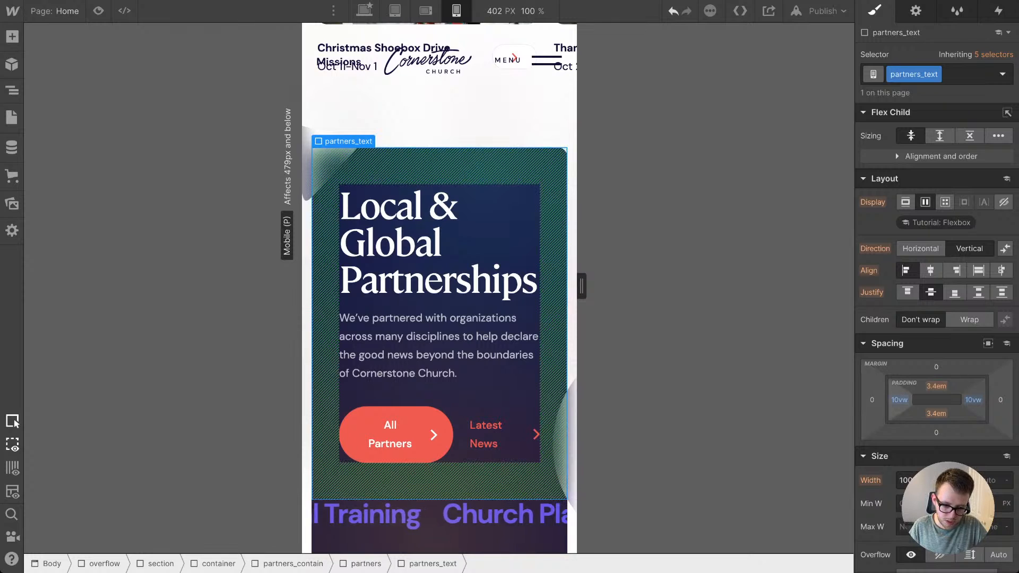
pyautogui.keyDown('alt'); pyautogui.moveTo(898, 400); pyautogui.dragTo(898, 402); pyautogui.keyUp('alt')
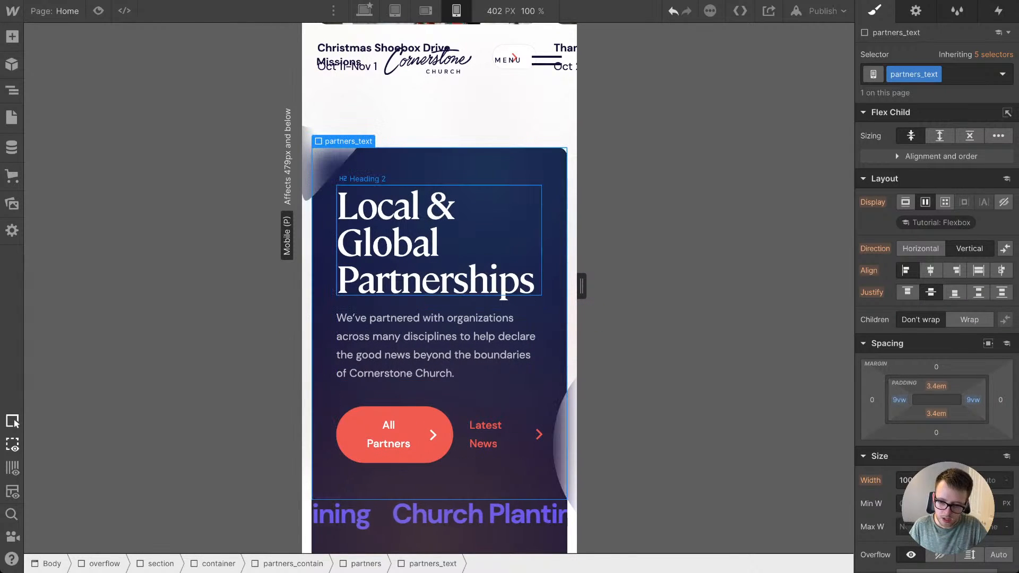
# Step: Set the font size of the All H2 Headings tag to 12vw at mobile portrait so the partnerships heading fits on two lines
pyautogui.click(438, 242)
pyautogui.click(939, 75)
pyautogui.click(917, 153)
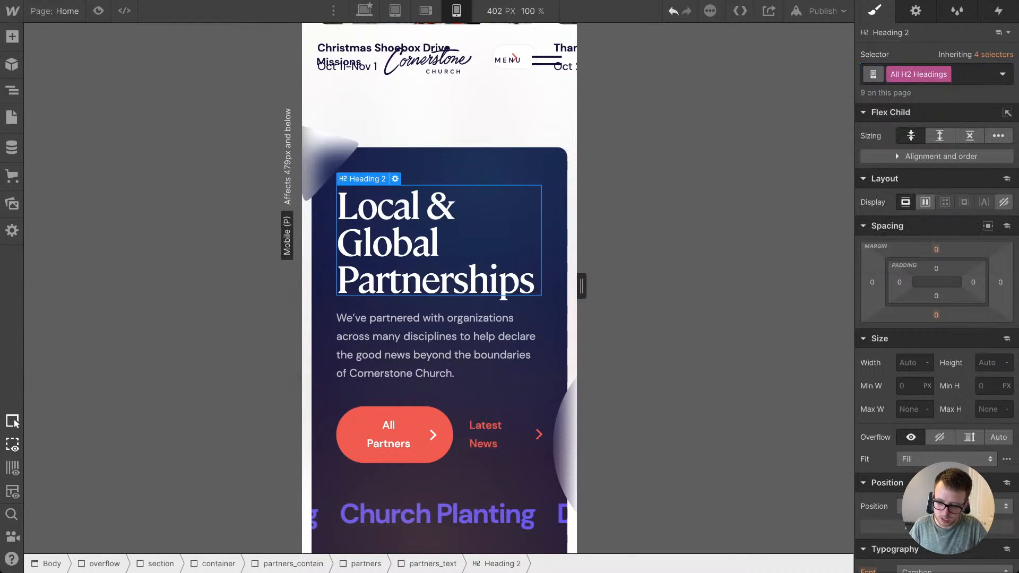
pyautogui.scroll(-5, 937, 319)
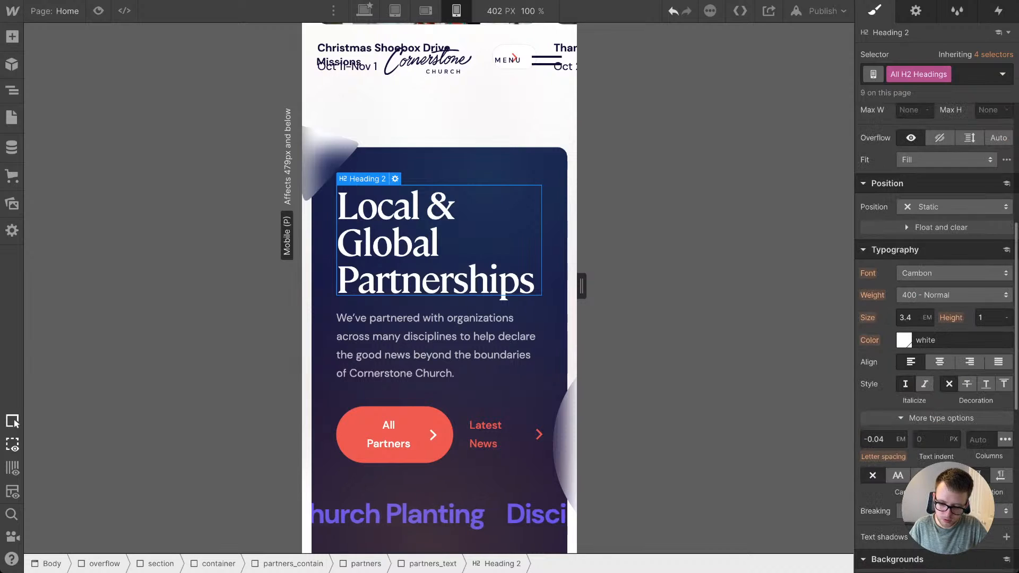
pyautogui.write('2vw')
pyautogui.press('Return')
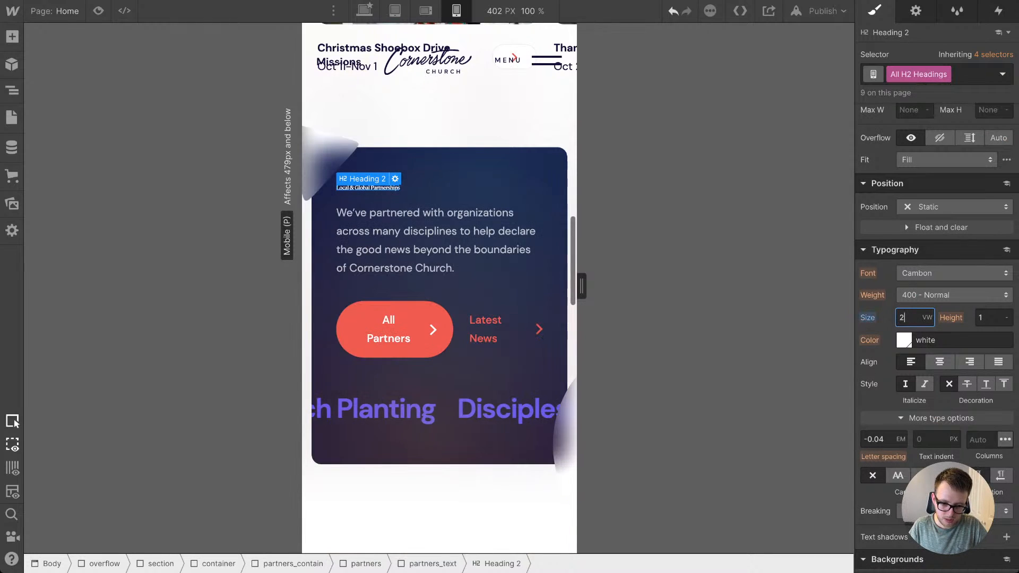
pyautogui.hotkey('shift', 'Up')
pyautogui.hotkey('shift', 'Up')
pyautogui.press('Down')
pyautogui.press('Down')
pyautogui.press('Down')
pyautogui.press('Down')
pyautogui.press('Down')
pyautogui.press('Down')
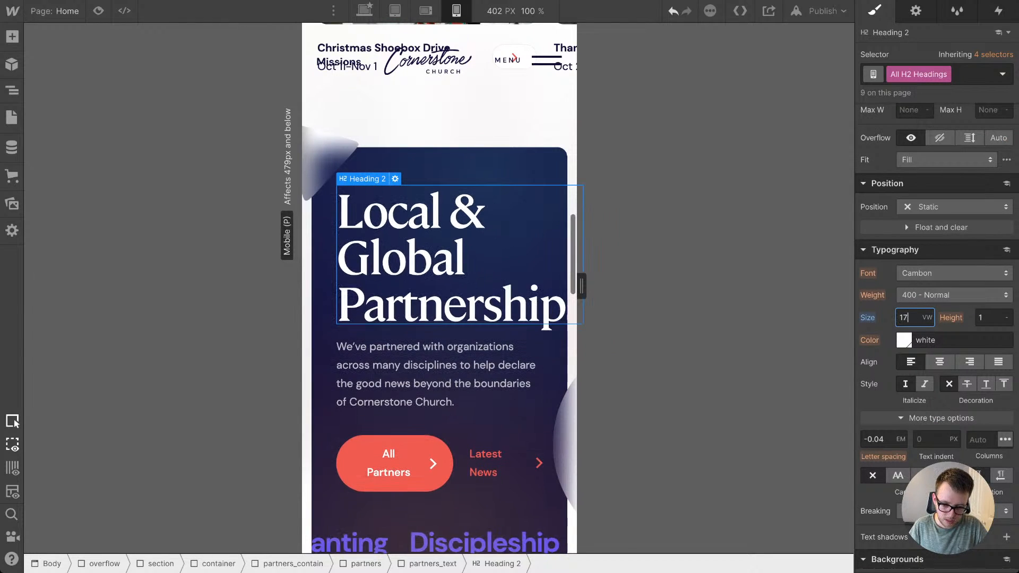
pyautogui.press('Down')
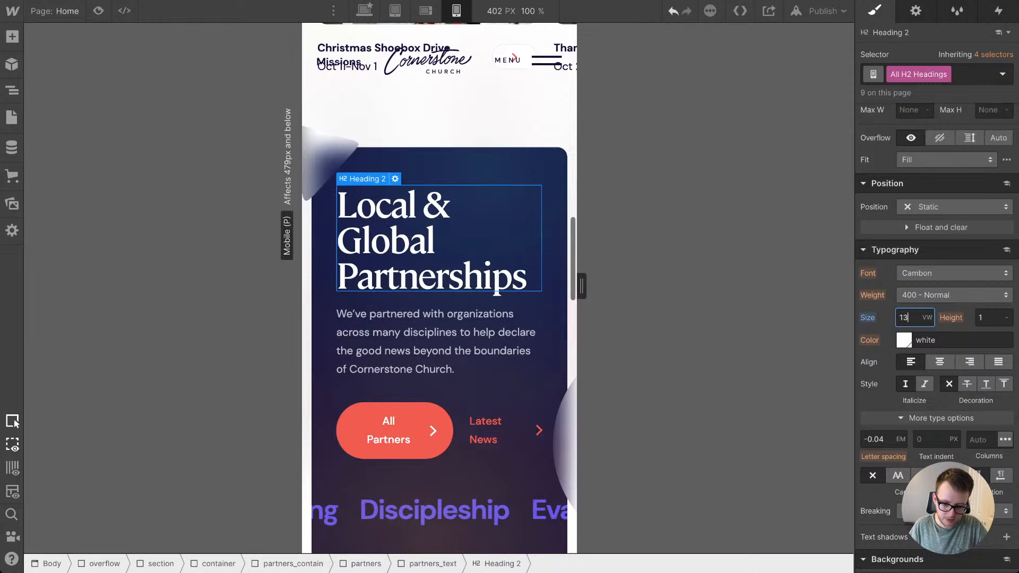
pyautogui.press('Down')
pyautogui.press('Up')
pyautogui.press('Down')
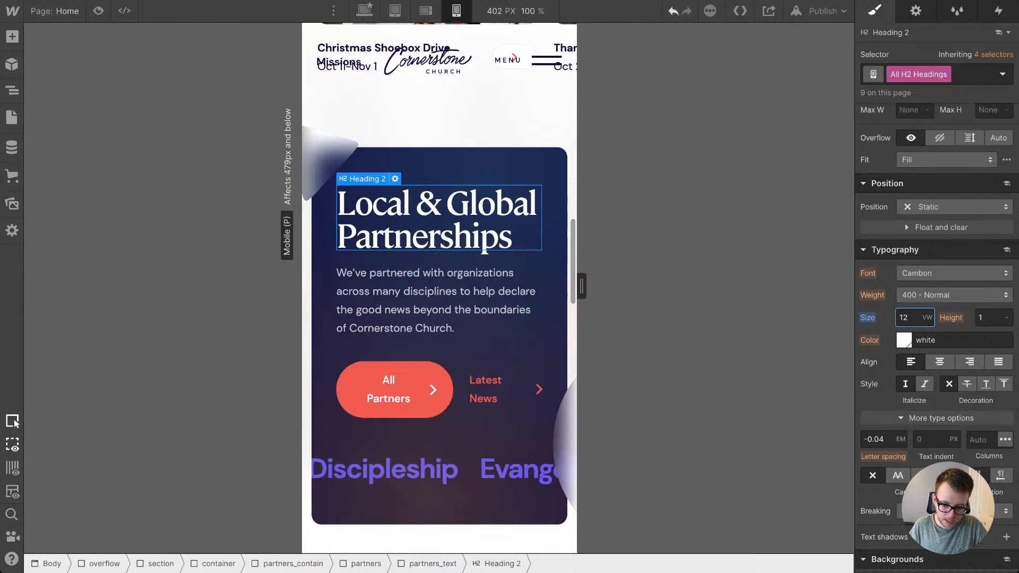
# Step: Set partners_buttons to block display so the All Partners button and Latest News link stack
pyautogui.click(435, 301)
pyautogui.click(486, 389)
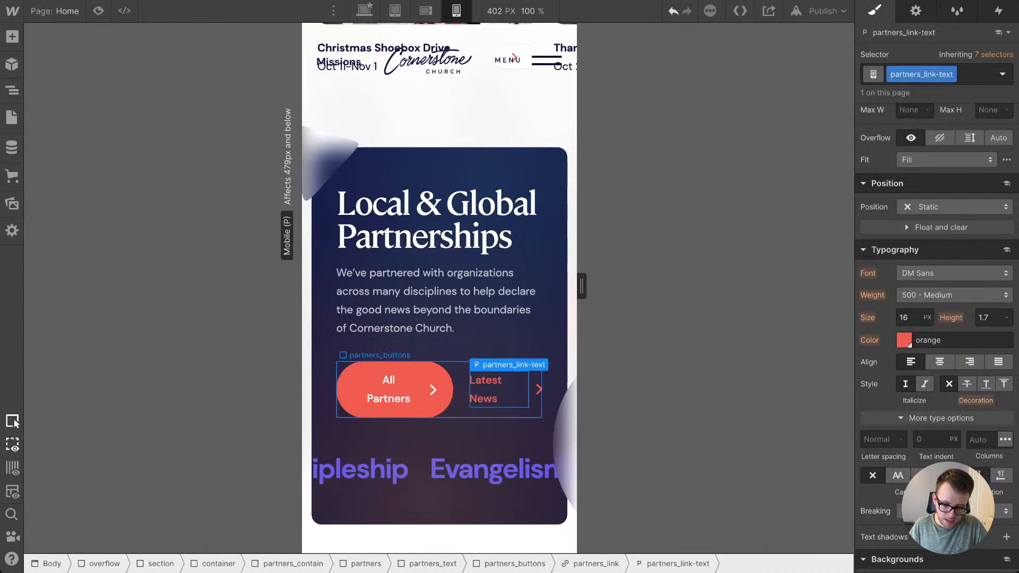
pyautogui.click(461, 391)
pyautogui.scroll(8, 937, 318)
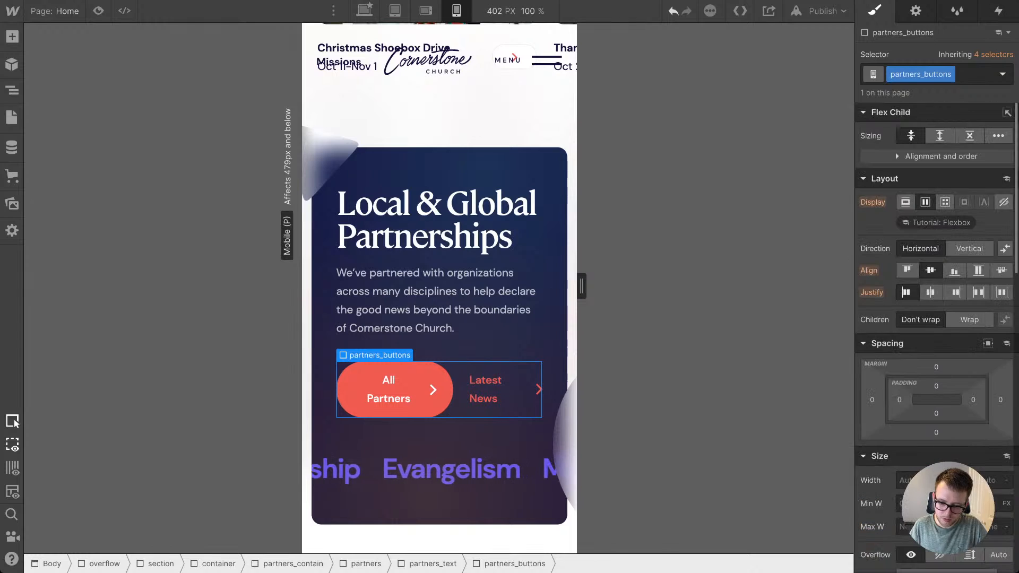
pyautogui.click(905, 203)
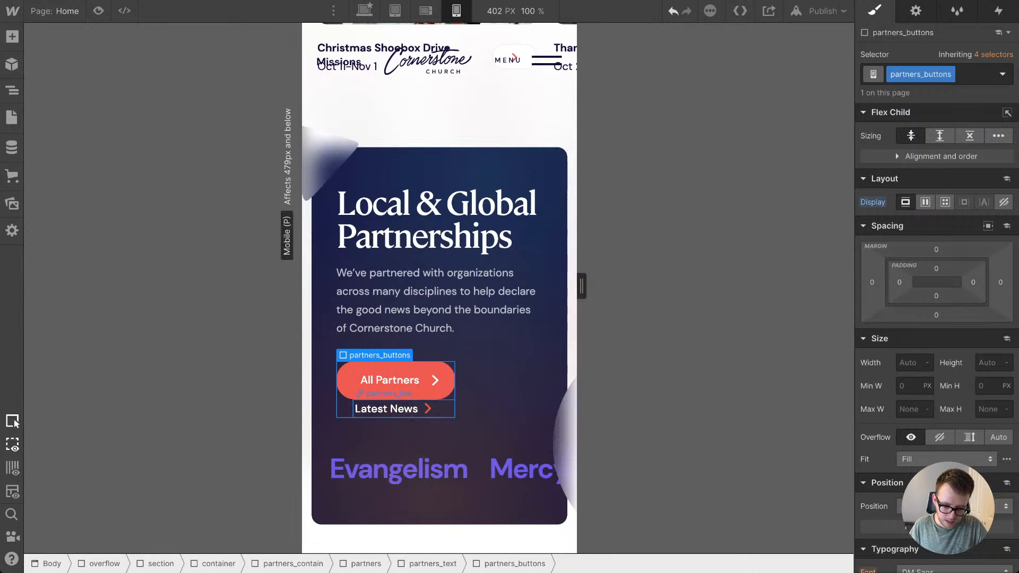
# Step: Set the left margin of partners_link to 0em and its top margin to 1.5em
pyautogui.click(392, 409)
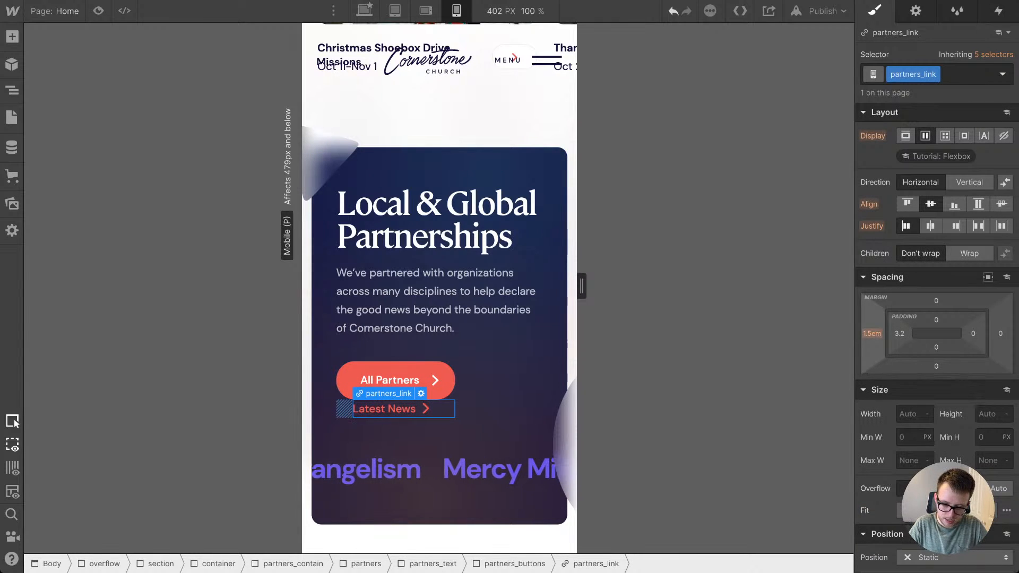
pyautogui.click(872, 334)
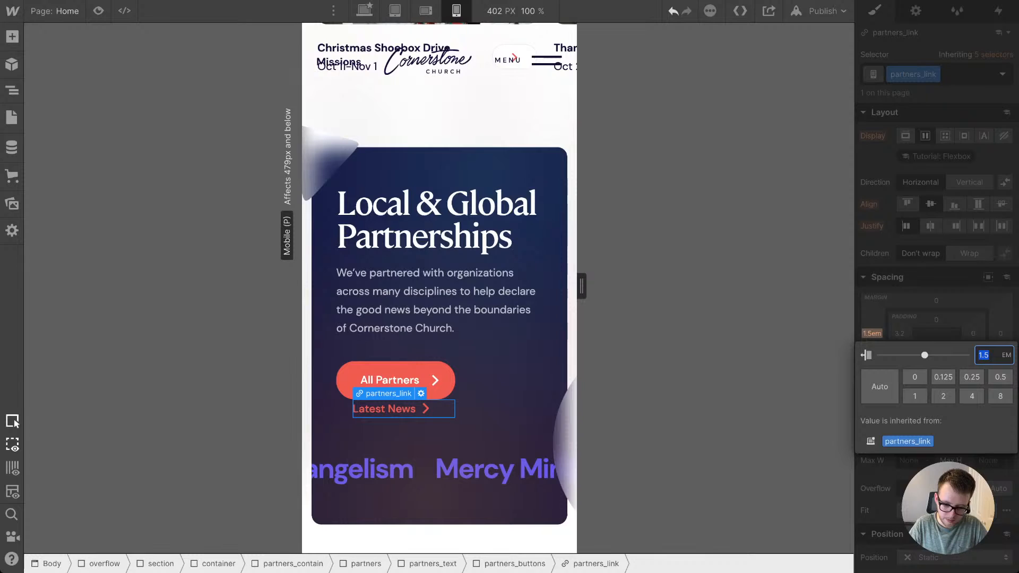
pyautogui.press('BackSpace')
pyautogui.press('Tab')
pyautogui.write('2em')
pyautogui.press('Return')
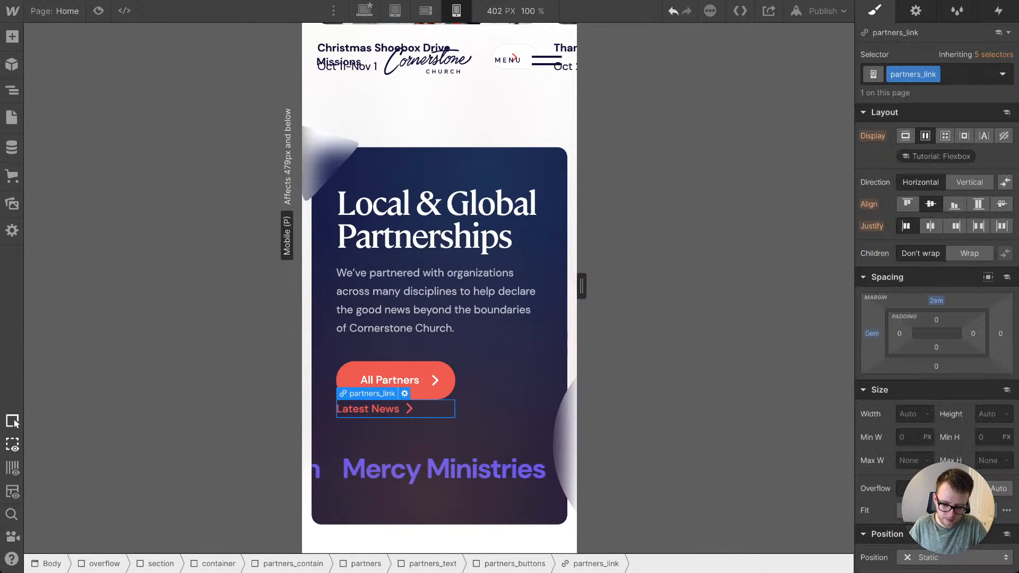
pyautogui.moveTo(936, 301); pyautogui.dragTo(936, 306)
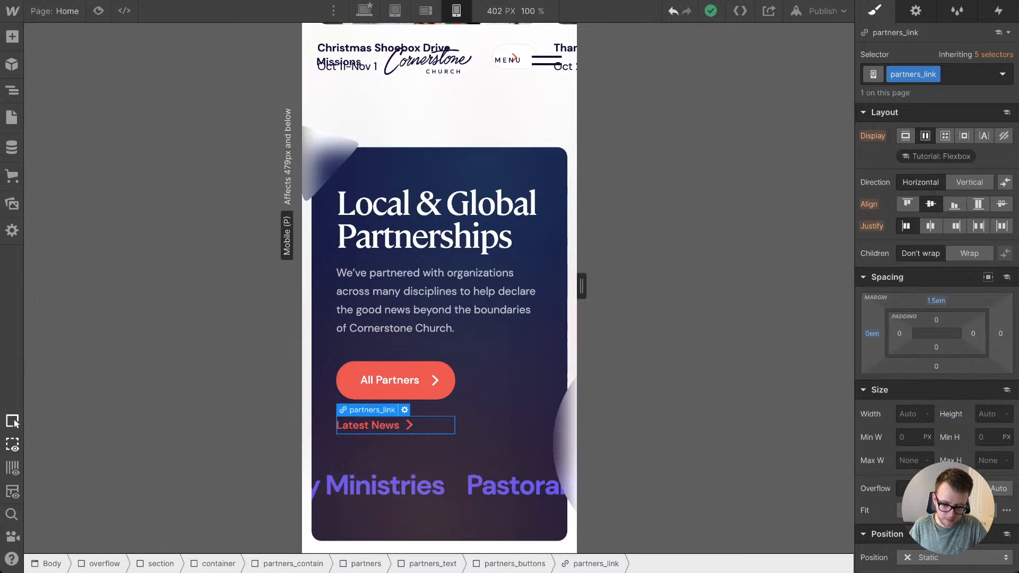
# Step: Centre the flex children of partners_text horizontally and centre-align its text
pyautogui.click(456, 303)
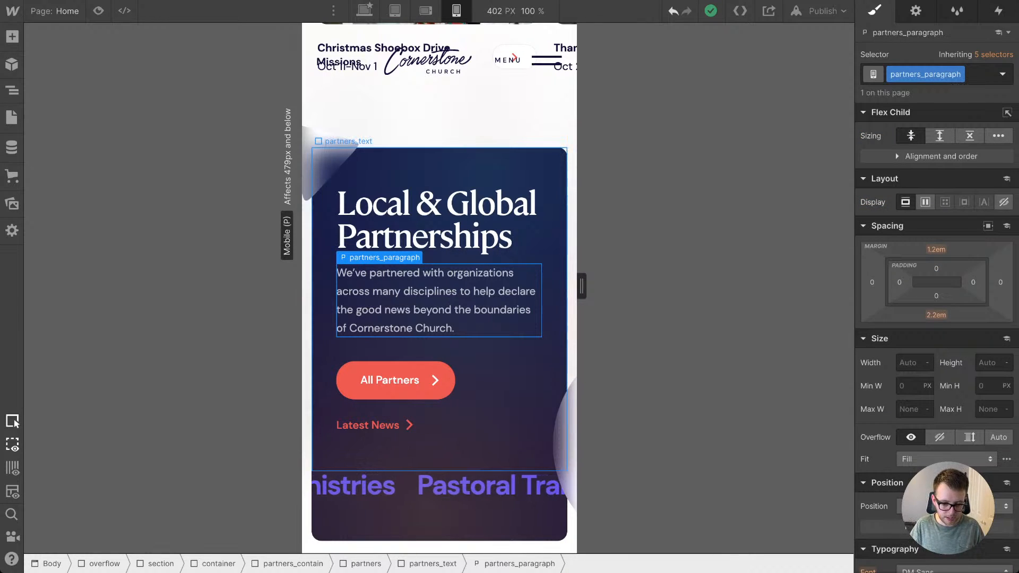
pyautogui.click(481, 64)
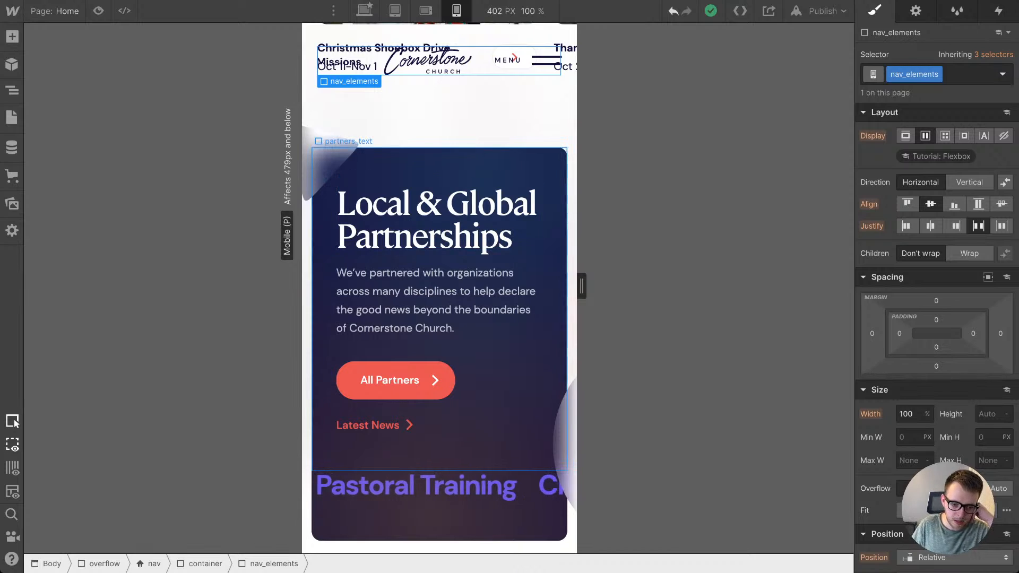
pyautogui.click(473, 169)
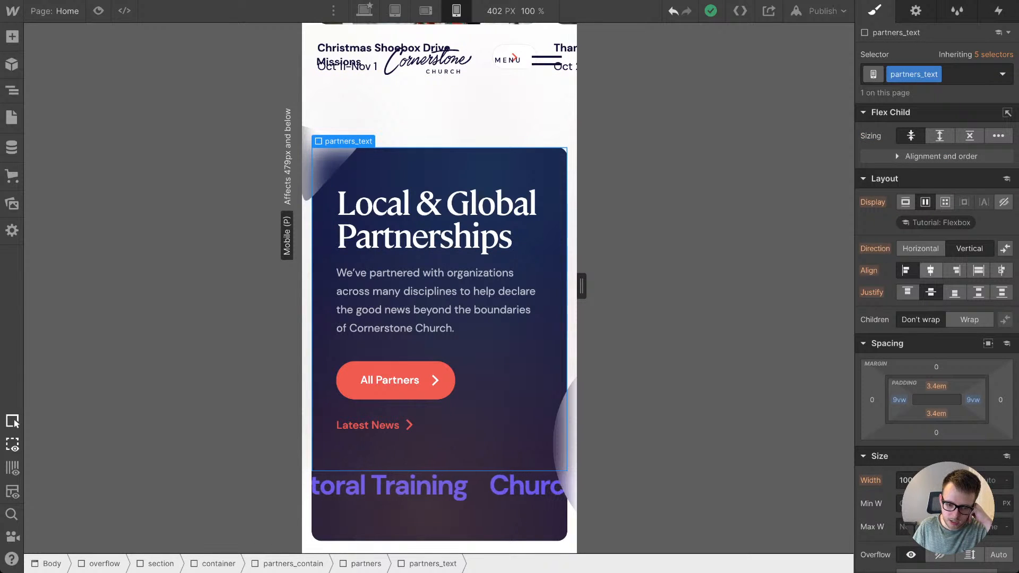
pyautogui.click(930, 271)
pyautogui.scroll(-8, 937, 287)
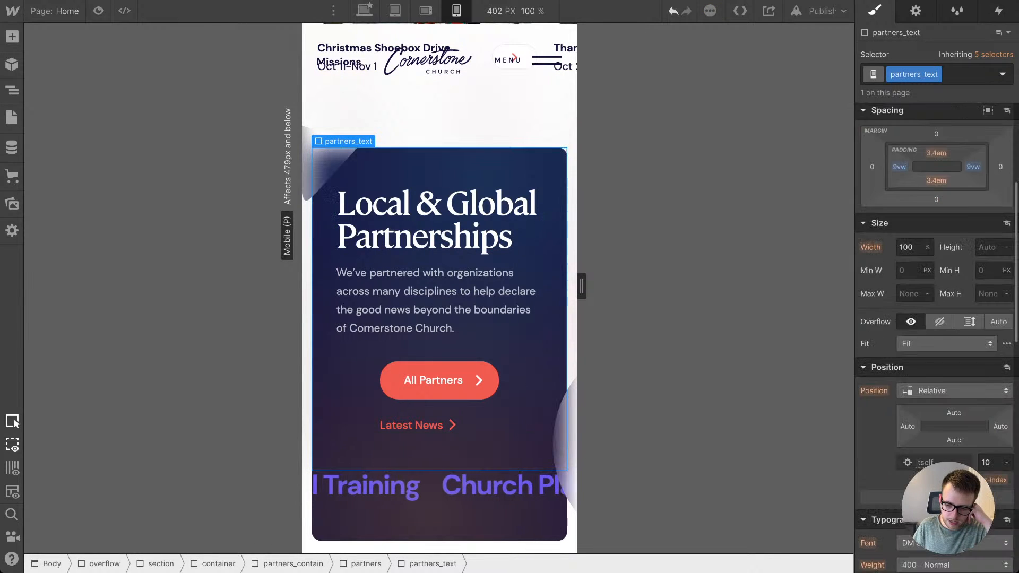
pyautogui.scroll(-2, 936, 286)
pyautogui.click(939, 394)
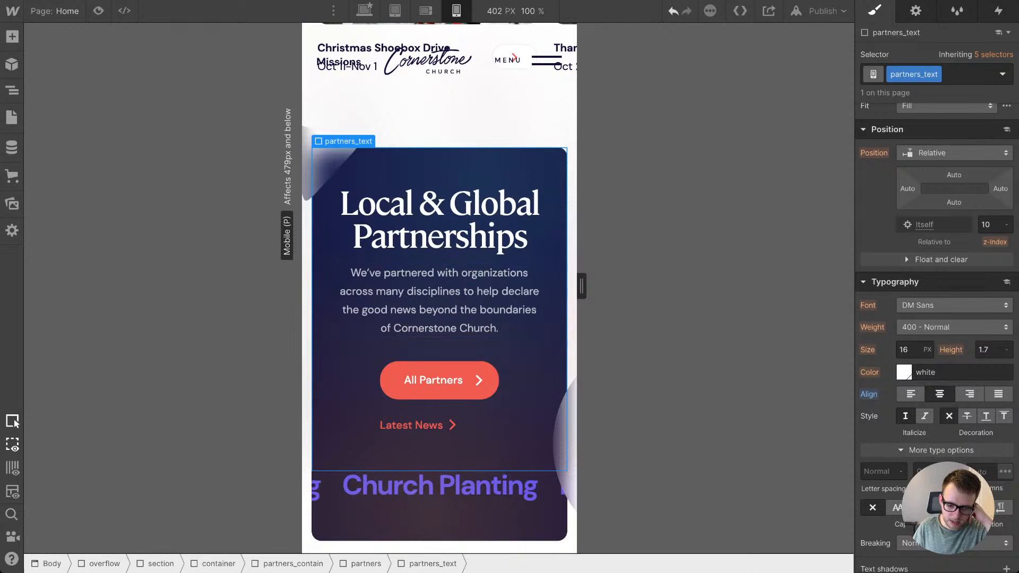
# Step: Centre the contents of partners_link horizontally so the Latest News link lines up beneath the All Partners button
pyautogui.click(439, 425)
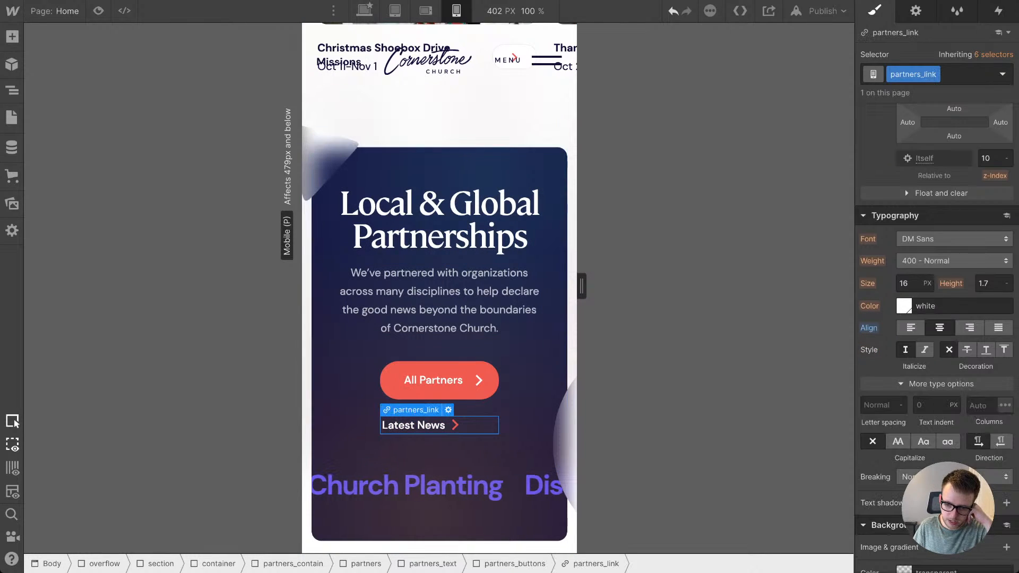
pyautogui.scroll(4, 936, 318)
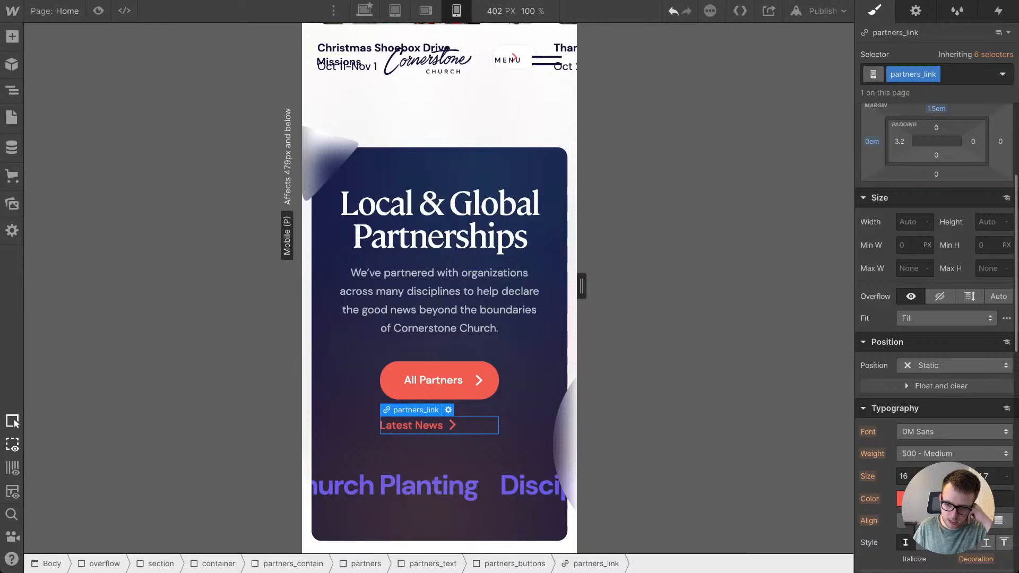
pyautogui.scroll(3, 936, 318)
pyautogui.click(439, 218)
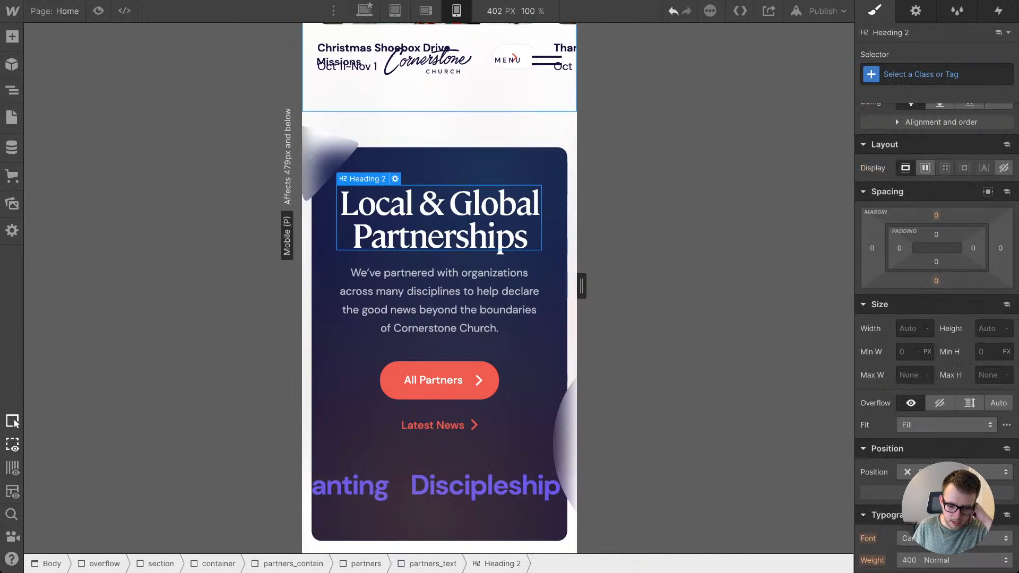
# Step: Review the top of the homepage at several canvas widths and at the tablet and mobile breakpoints, examining the is--display hero heading
pyautogui.click(440, 89)
pyautogui.scroll(-2, 439, 122)
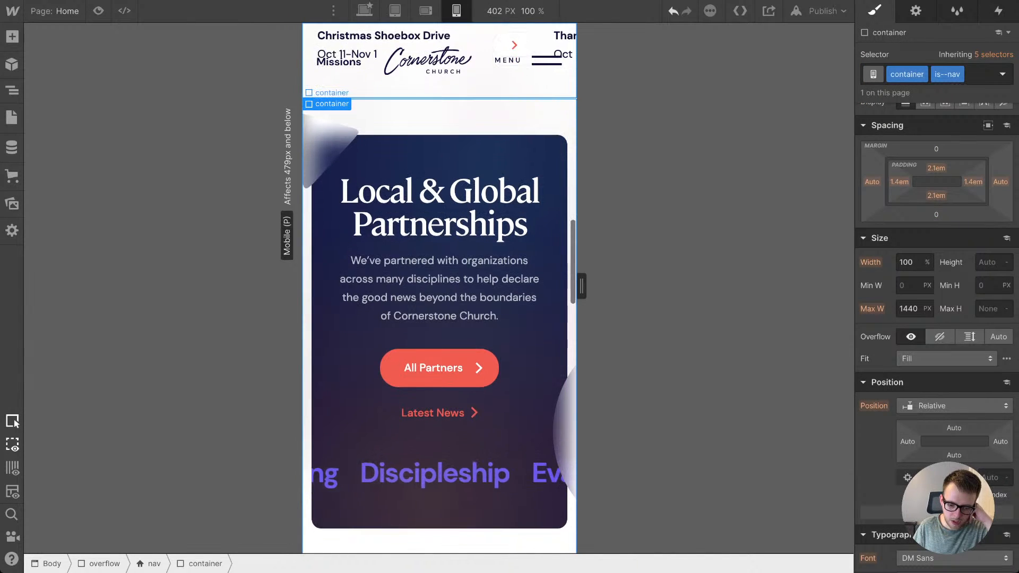
pyautogui.scroll(15, 440, 288)
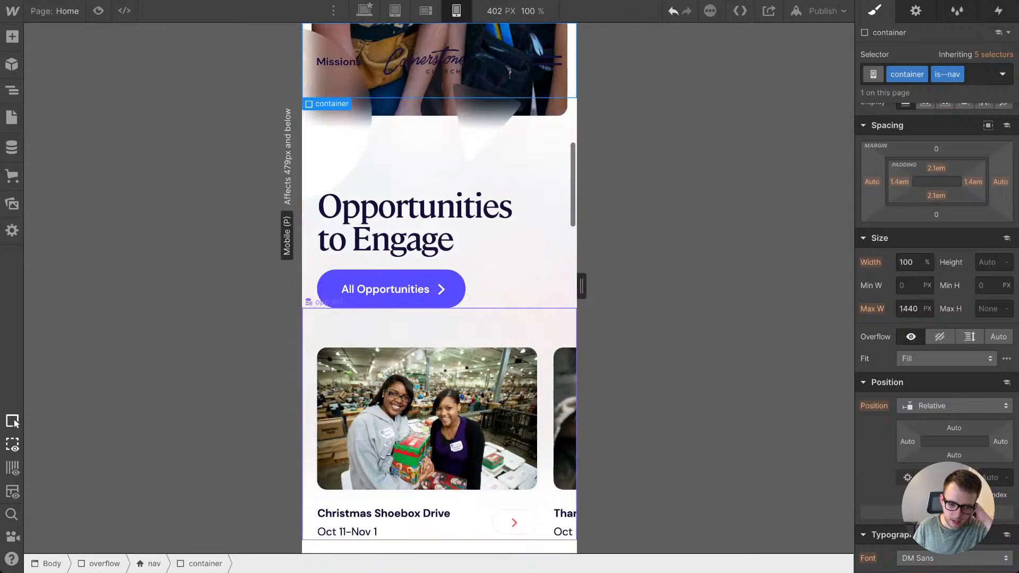
pyautogui.scroll(8, 440, 185)
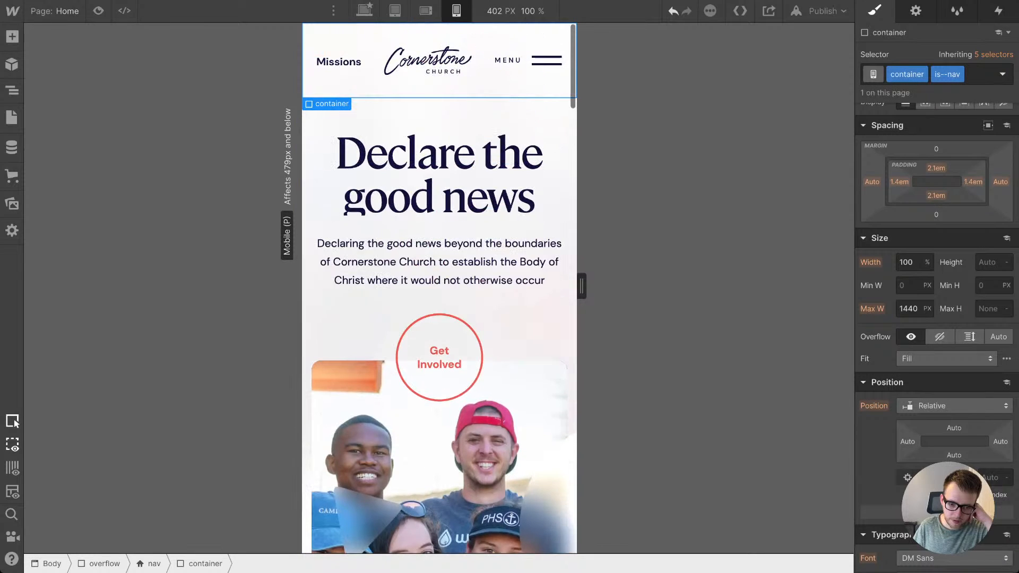
pyautogui.scroll(-7, 440, 318)
pyautogui.scroll(7, 439, 319)
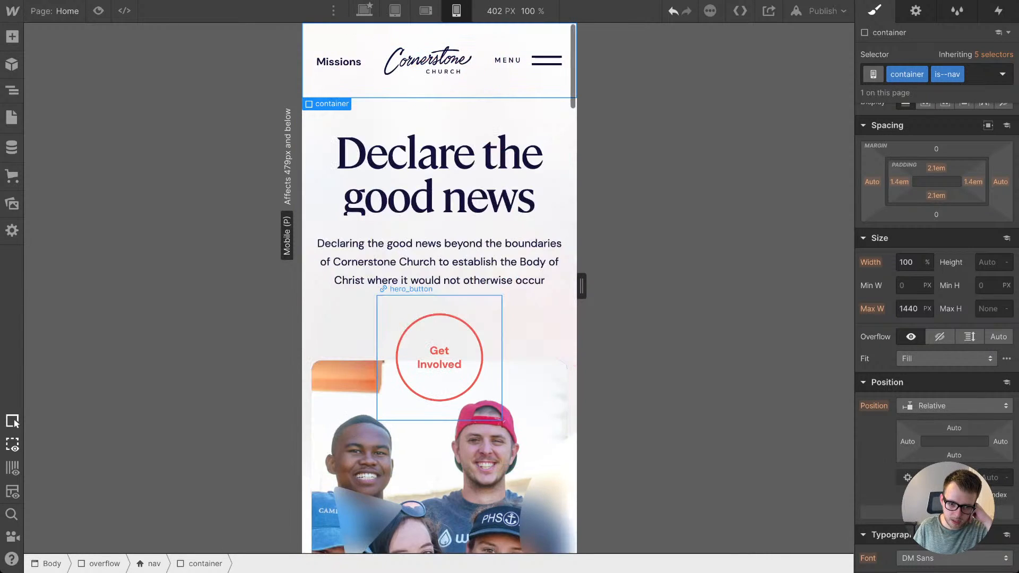
pyautogui.moveTo(582, 286)
pyautogui.mouseDown()
pyautogui.moveTo(526, 286)
pyautogui.moveTo(599, 287)
pyautogui.mouseUp()
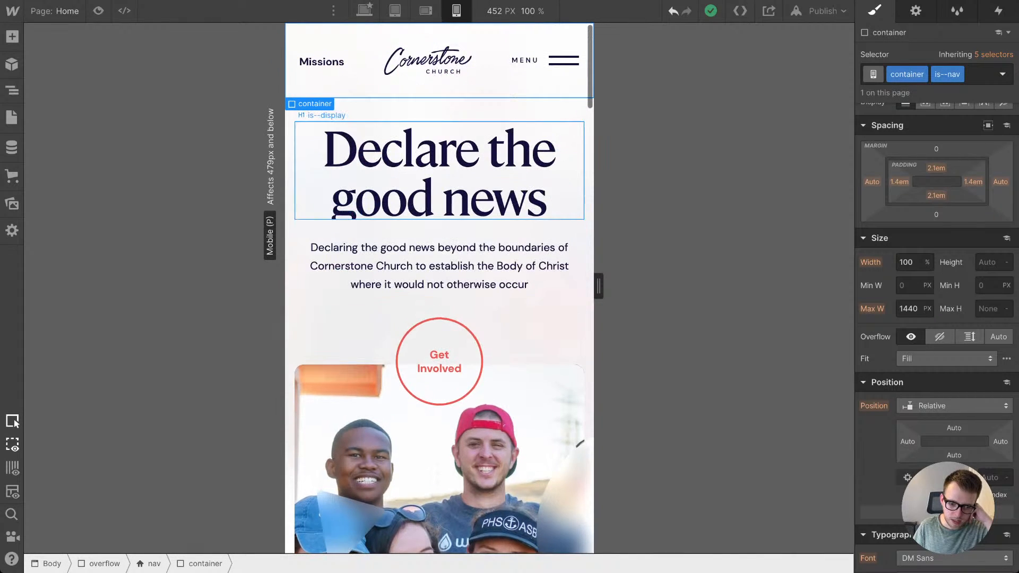
pyautogui.click(446, 175)
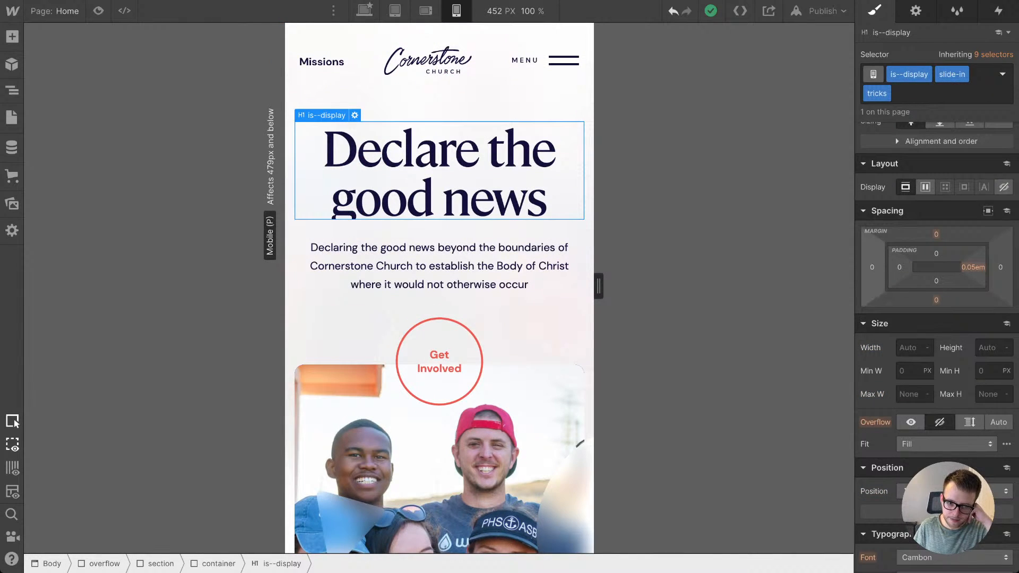
pyautogui.click(395, 11)
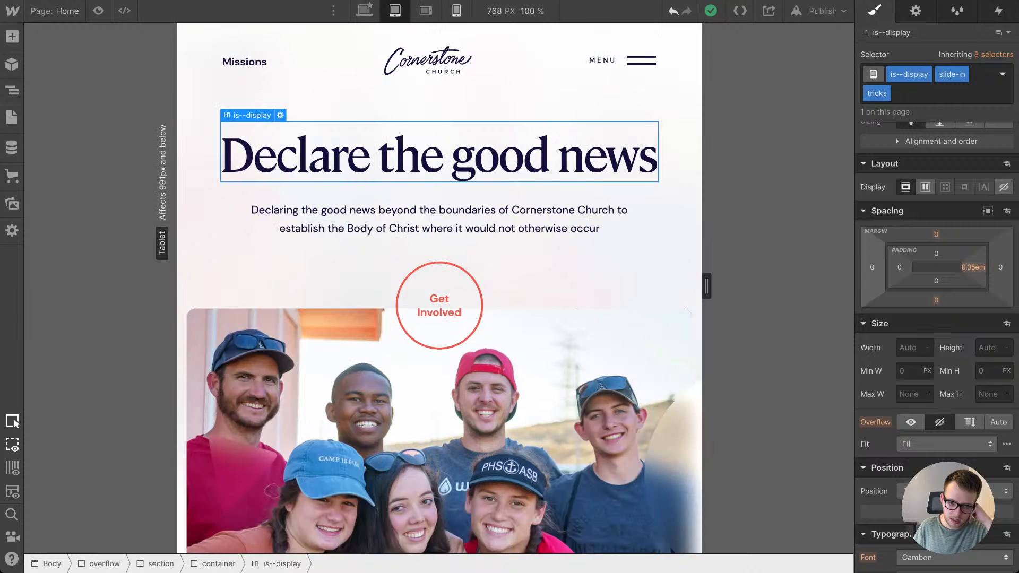
pyautogui.click(426, 10)
pyautogui.click(457, 11)
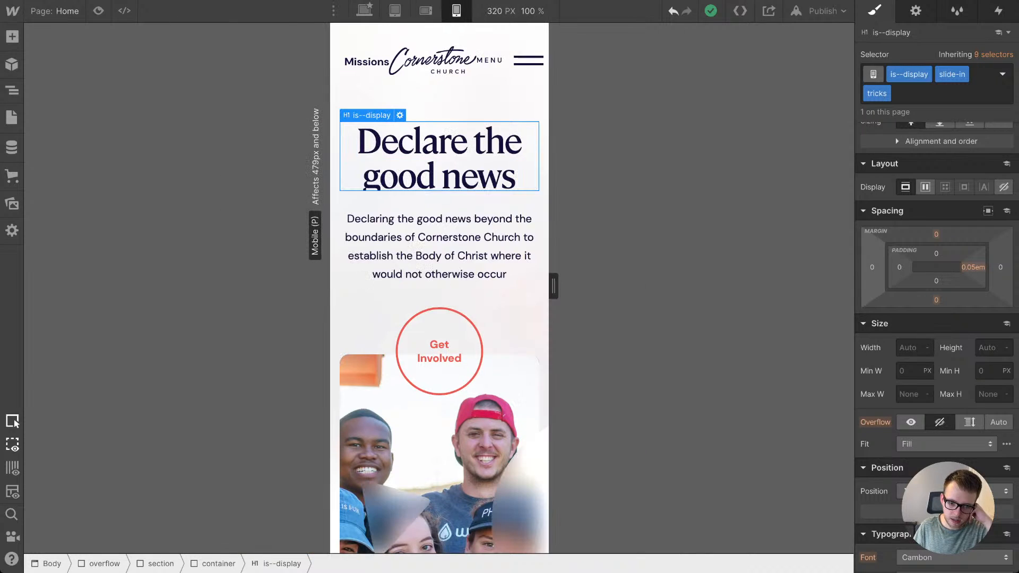
# Step: Duplicate the hero heading at mobile portrait and remove the slide-in and tricks combo classes from the copy, keeping only is--display
pyautogui.rightClick(433, 144)
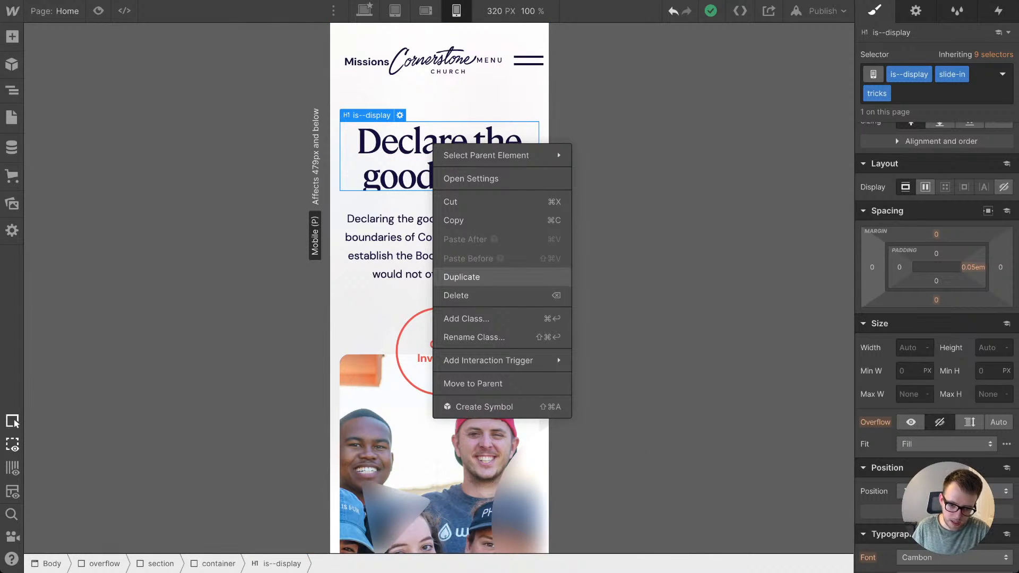
pyautogui.click(462, 276)
pyautogui.press('super+Return')
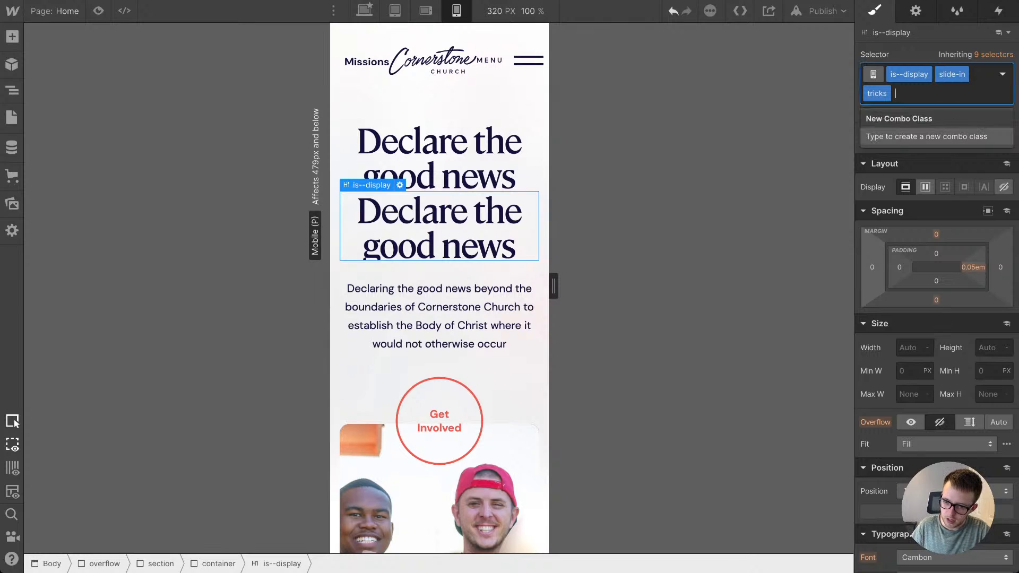
pyautogui.press('BackSpace')
pyautogui.press('BackSpace')
pyautogui.press('Escape')
# Step: Set the bottom padding of the is--display class to 0.2em at mobile portrait and delete the duplicate heading
pyautogui.scroll(-5, 936, 319)
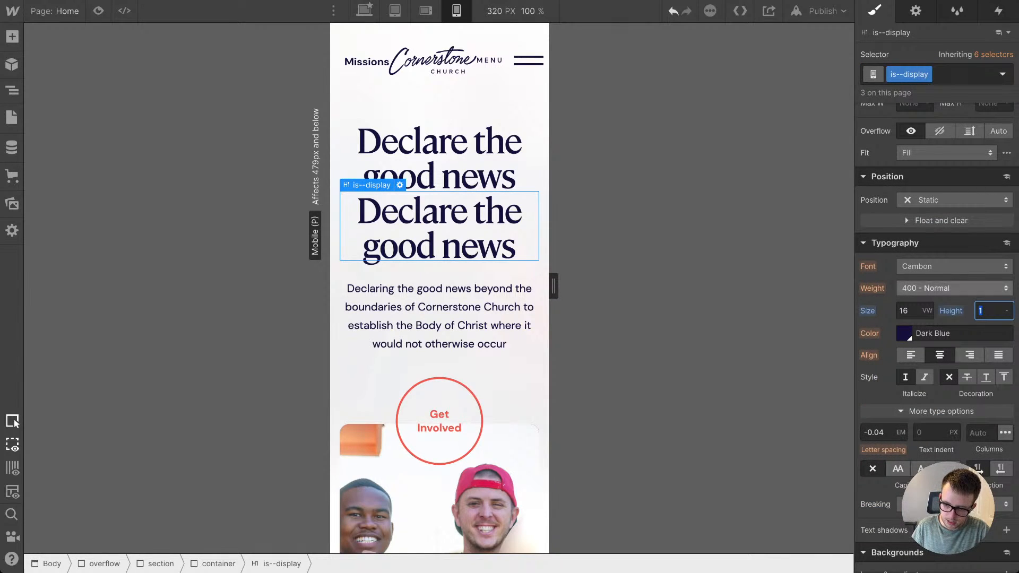
pyautogui.scroll(6, 937, 319)
pyautogui.click(936, 296)
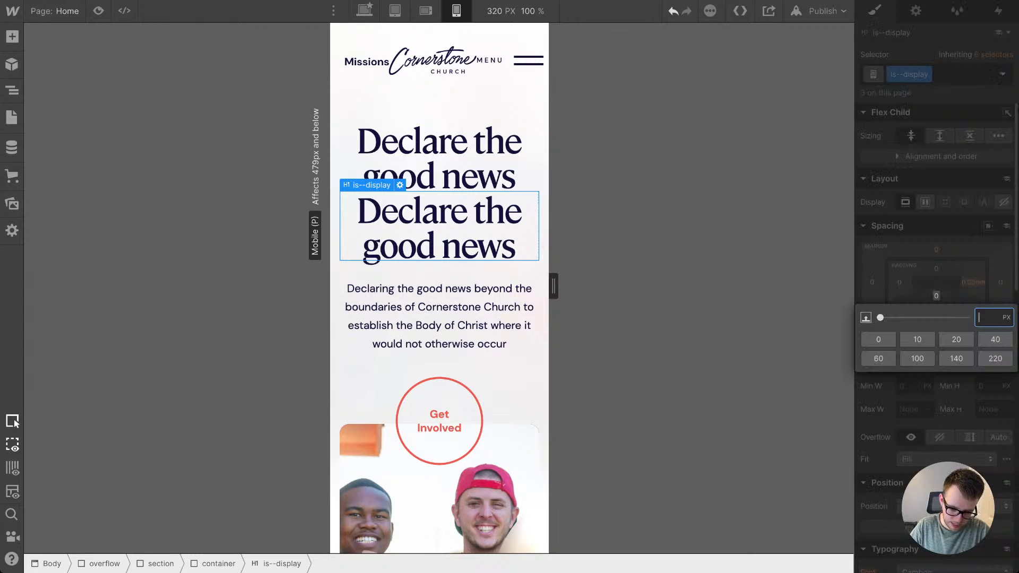
pyautogui.write('2em')
pyautogui.press('Return')
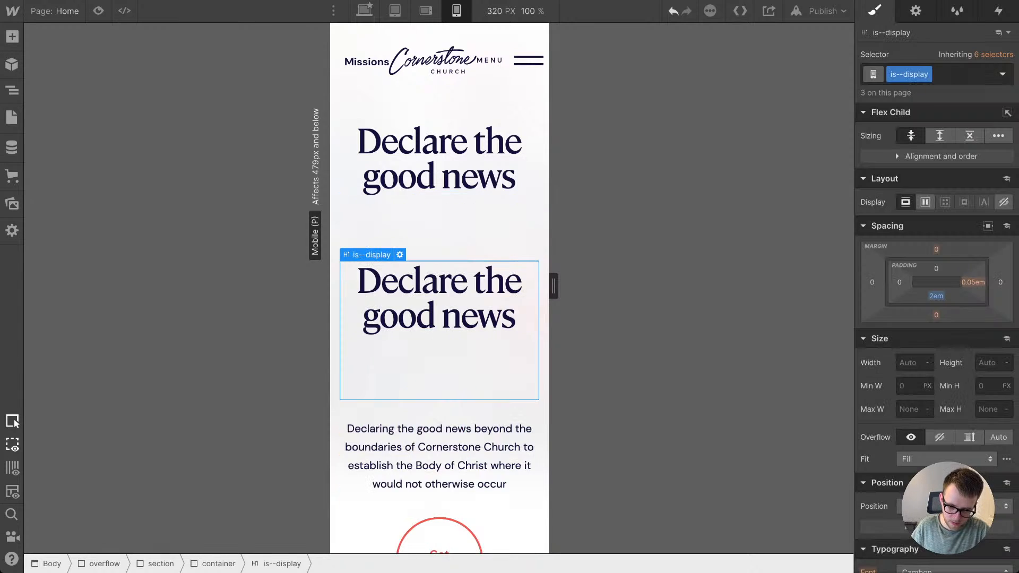
pyautogui.moveTo(936, 296)
pyautogui.mouseDown()
pyautogui.moveTo(936, 313)
pyautogui.moveTo(936, 291)
pyautogui.moveTo(936, 300)
pyautogui.mouseUp()
pyautogui.click(936, 295)
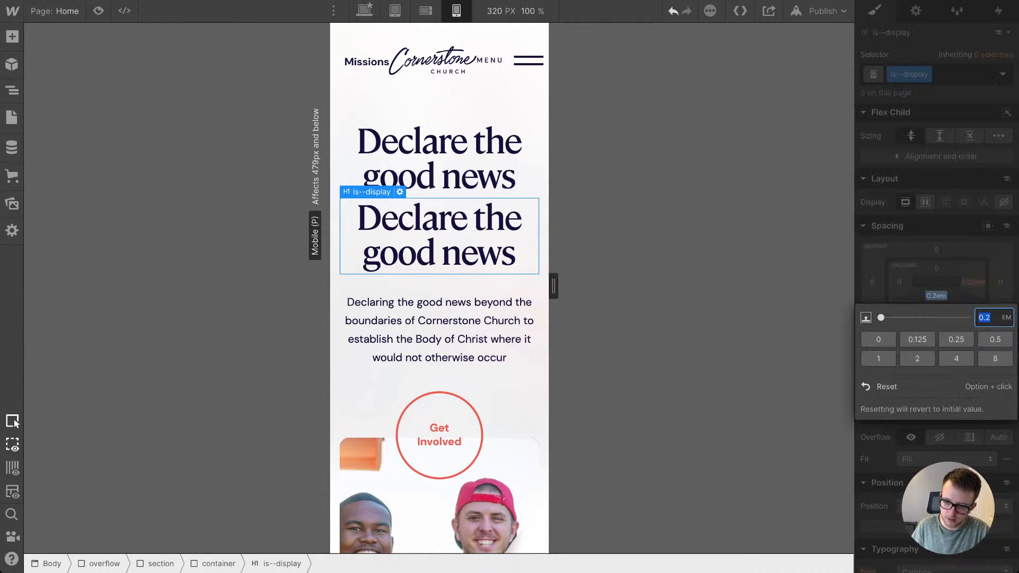
pyautogui.press('Escape')
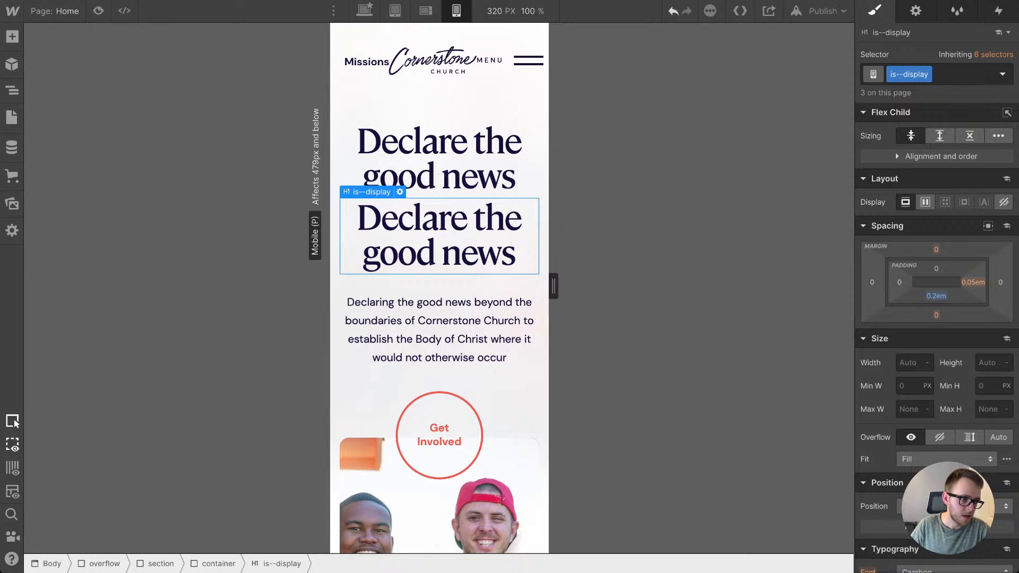
pyautogui.press('Delete')
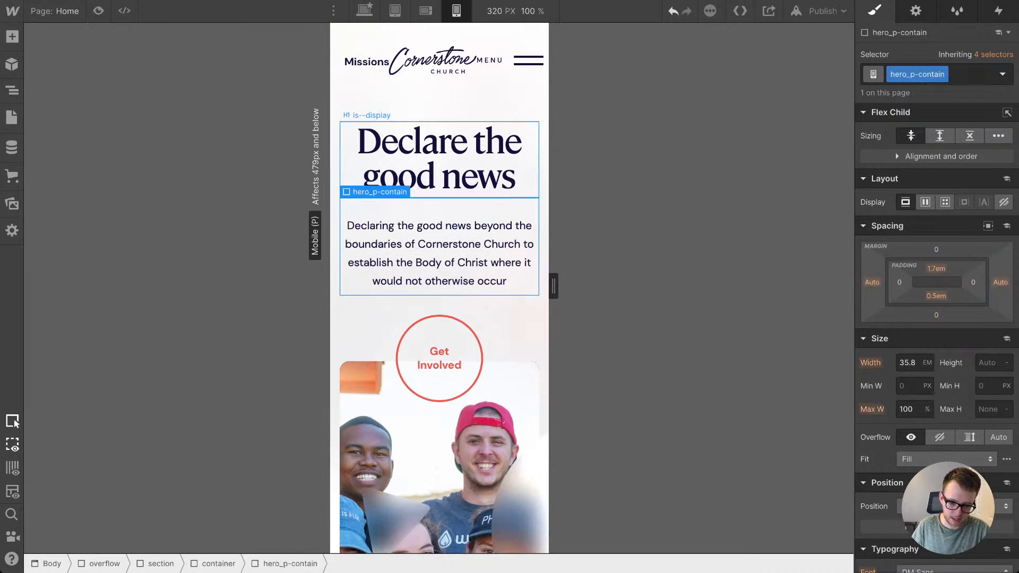
# Step: Examine how the hero photo is cropped at a 479 px portrait width and at the mobile landscape breakpoint
pyautogui.click(439, 159)
pyautogui.click(440, 207)
pyautogui.scroll(-5, 439, 252)
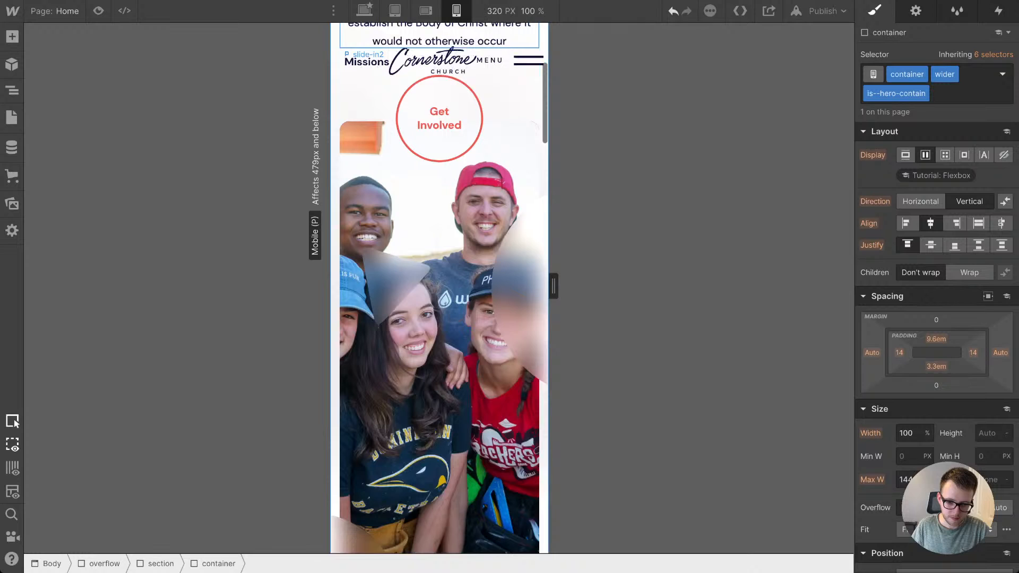
pyautogui.click(451, 286)
pyautogui.moveTo(554, 286); pyautogui.dragTo(607, 286)
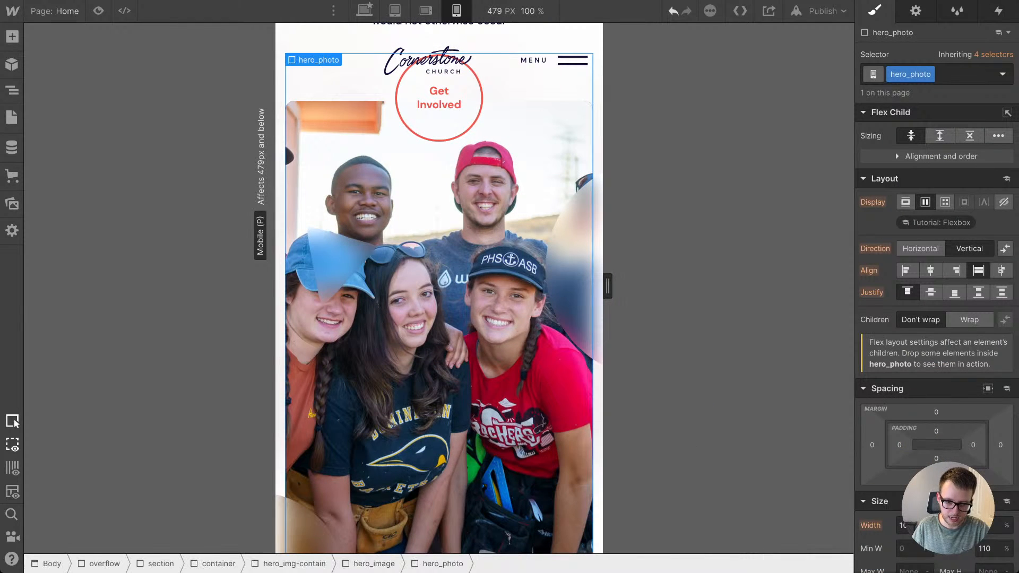
pyautogui.click(425, 11)
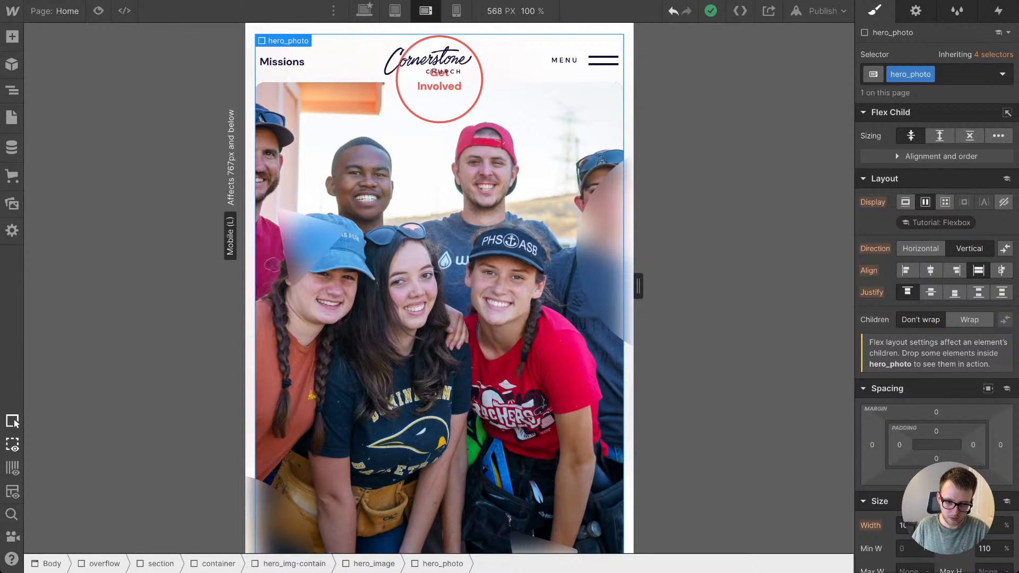
pyautogui.scroll(2, 439, 288)
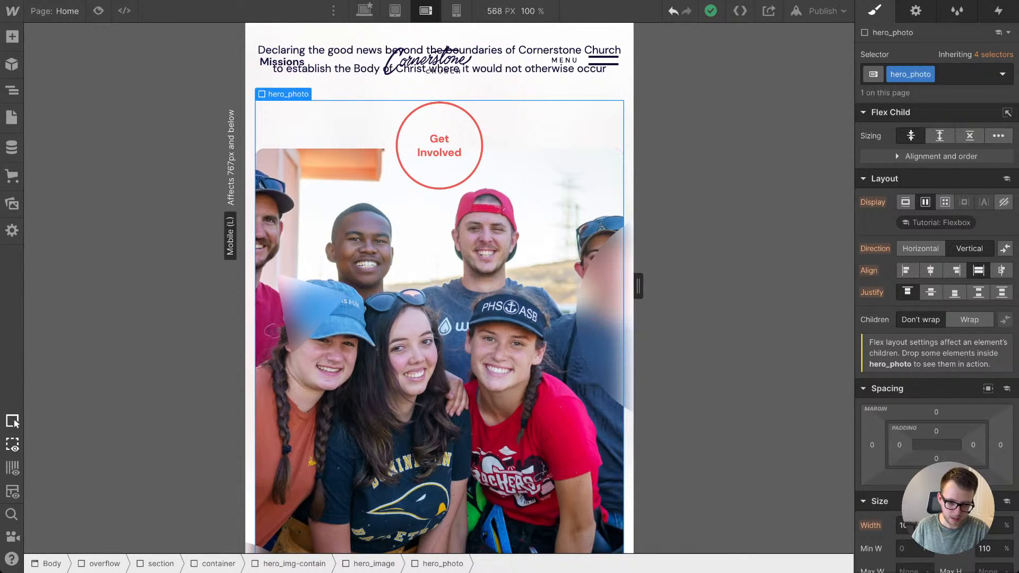
# Step: Give hero_img-contain a height in vw at mobile landscape so the photo scales with the screen, and check it at 480 px wide
pyautogui.click(11, 90)
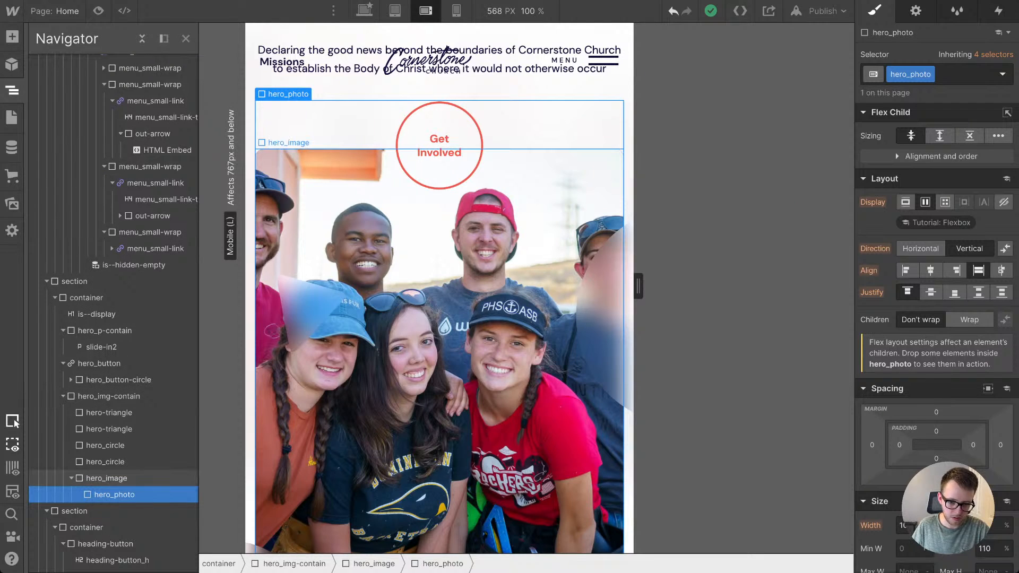
pyautogui.click(107, 478)
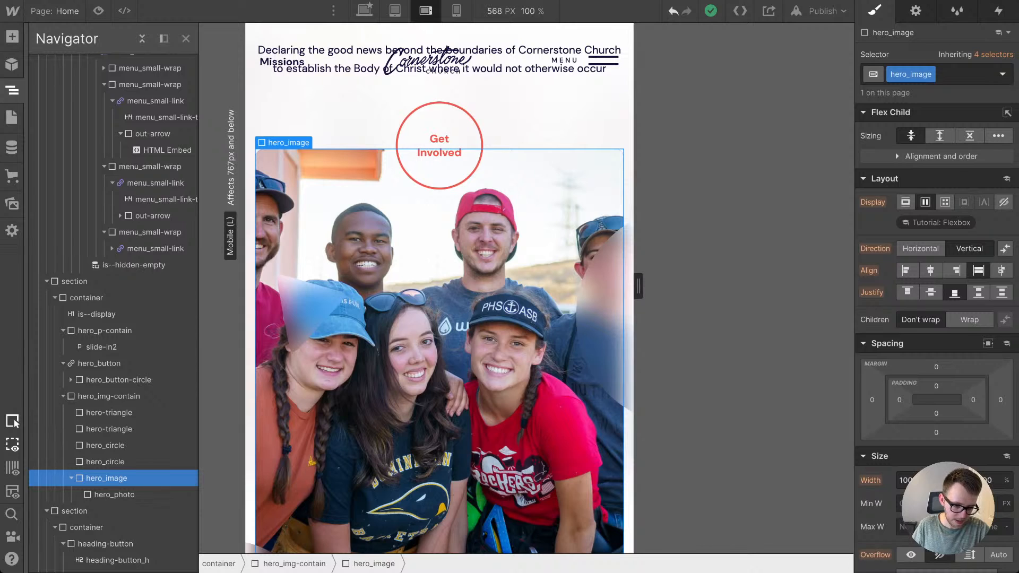
pyautogui.press('Up')
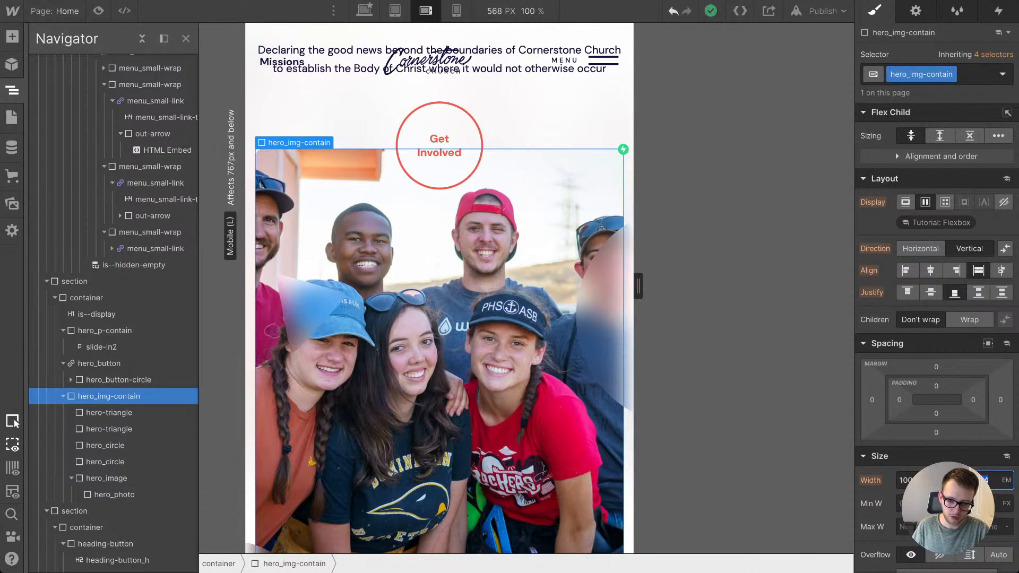
pyautogui.press('Down')
pyautogui.press('Down')
pyautogui.press('Down')
pyautogui.press('Down')
pyautogui.press('Down')
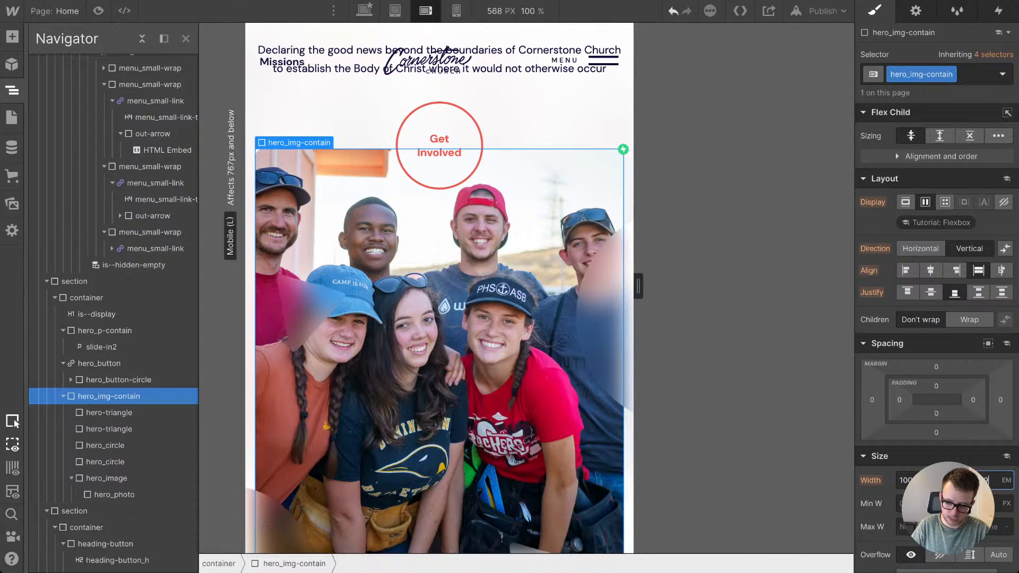
pyautogui.press('super+a')
pyautogui.write('40vw')
pyautogui.press('Return')
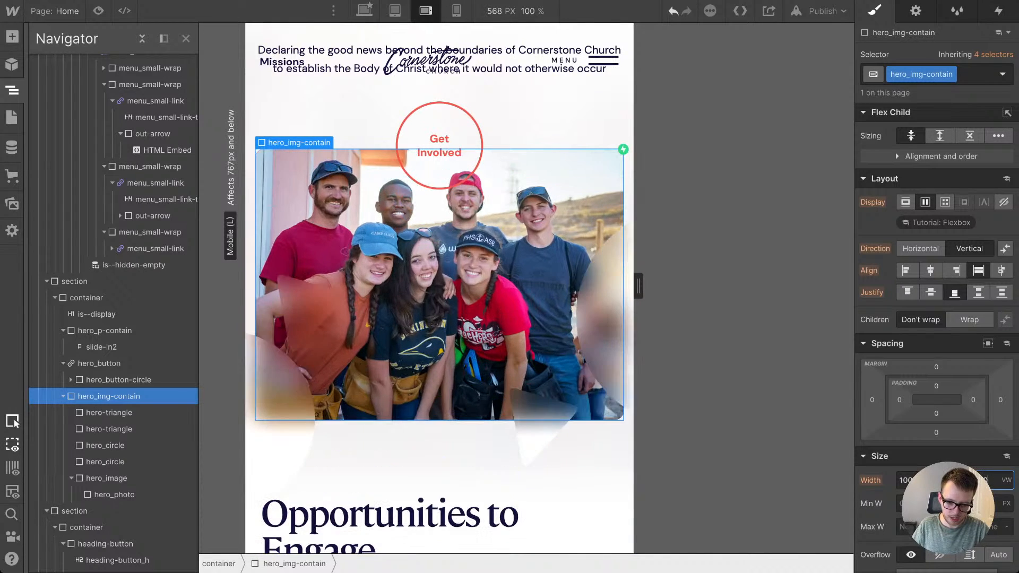
pyautogui.hotkey('shift', 'Down')
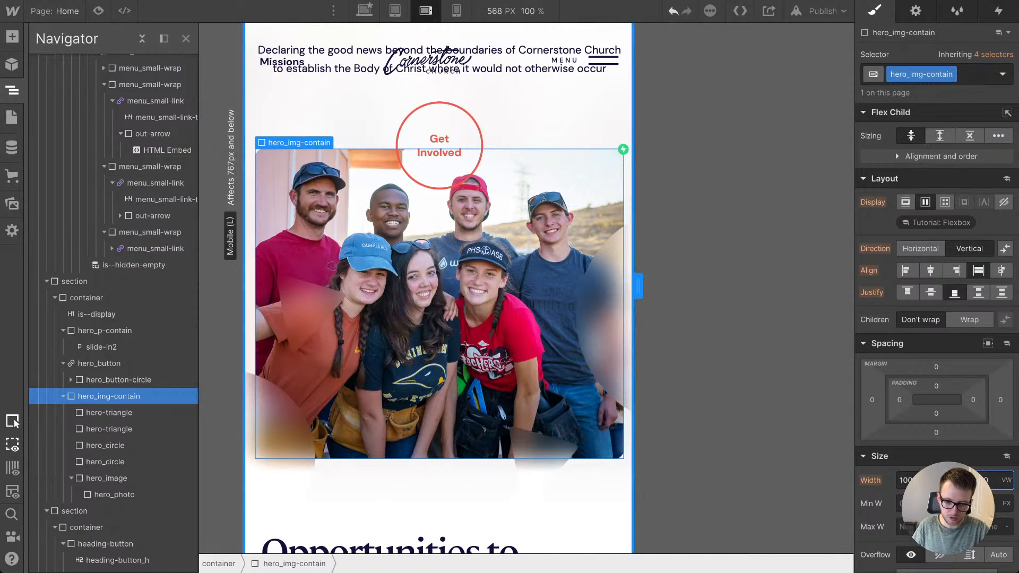
pyautogui.moveTo(638, 286); pyautogui.dragTo(609, 287)
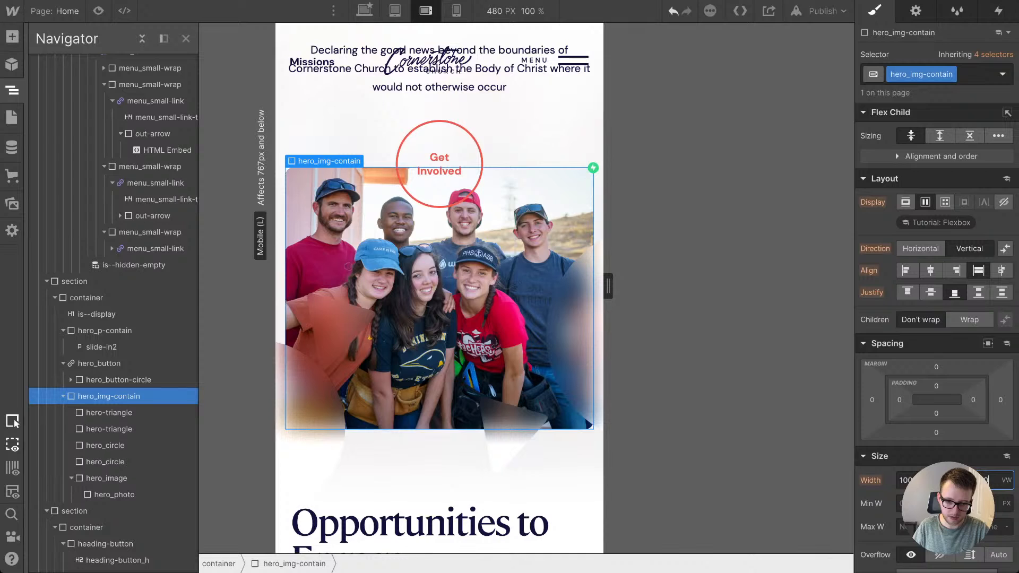
# Step: Adjust the vw height of hero_img-contain at the mobile portrait breakpoint so the photo is slightly taller than at mobile landscape
pyautogui.moveTo(608, 286)
pyautogui.mouseDown()
pyautogui.moveTo(526, 286)
pyautogui.moveTo(607, 287)
pyautogui.mouseUp()
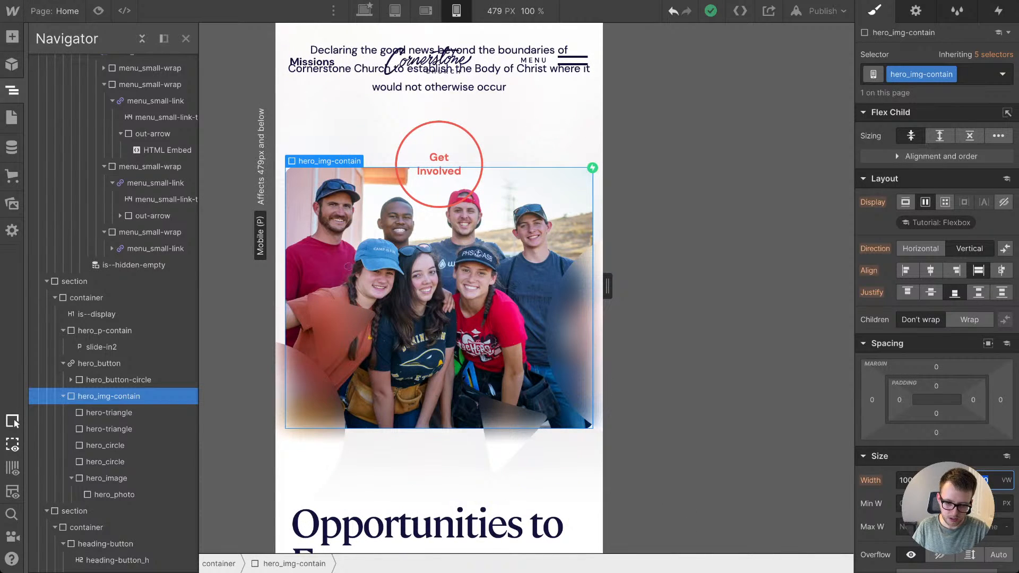
pyautogui.hotkey('shift', 'Up')
pyautogui.hotkey('shift', 'Up')
pyautogui.hotkey('shift', 'Up')
pyautogui.hotkey('shift', 'Up')
pyautogui.hotkey('shift', 'Up')
pyautogui.hotkey('shift', 'Up')
pyautogui.hotkey('shift', 'Up')
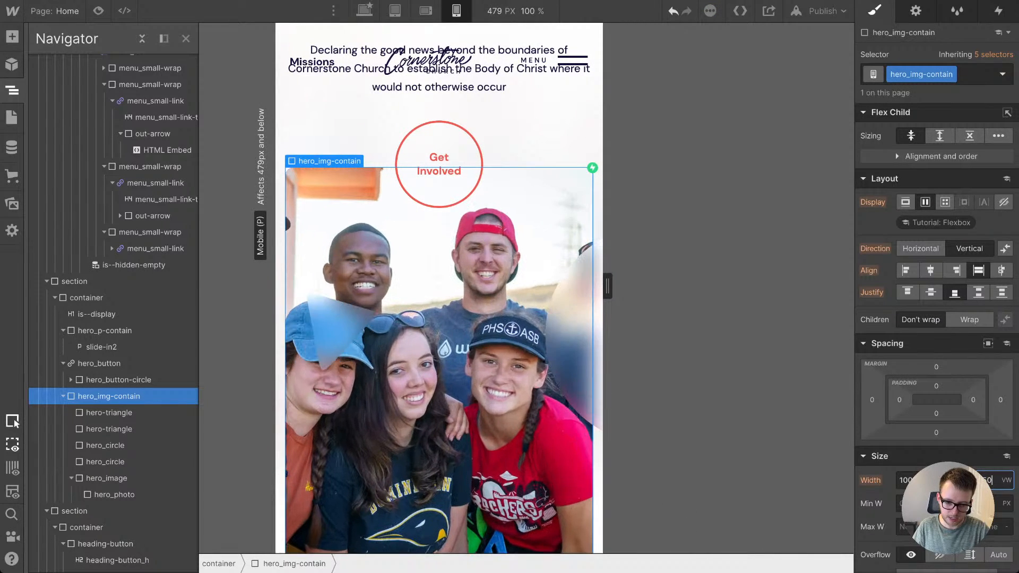
pyautogui.hotkey('shift', 'Down')
pyautogui.hotkey('shift', 'Down')
pyautogui.hotkey('shift', 'Down')
pyautogui.hotkey('shift', 'Down')
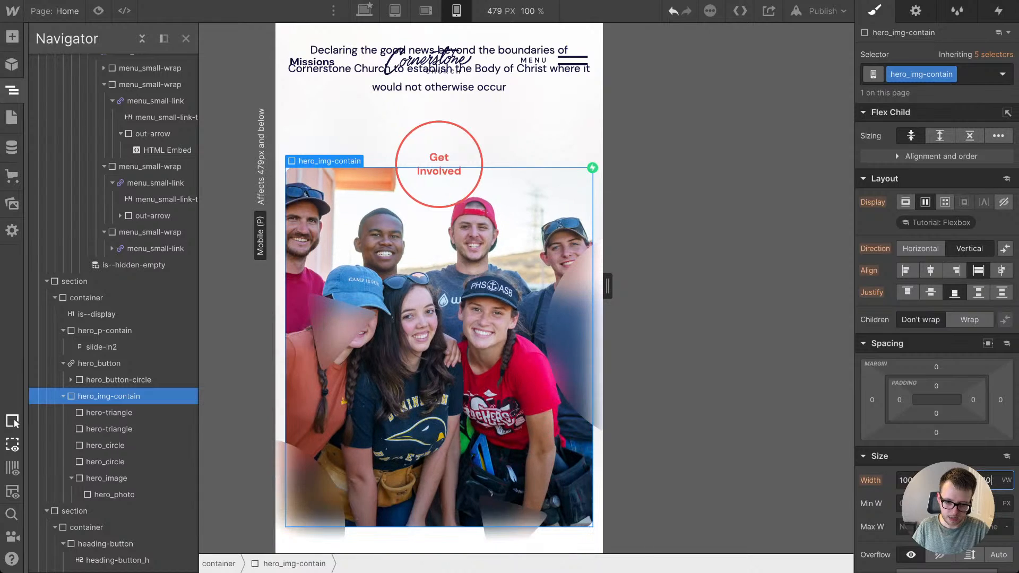
pyautogui.hotkey('shift', 'Down')
pyautogui.hotkey('shift', 'Down')
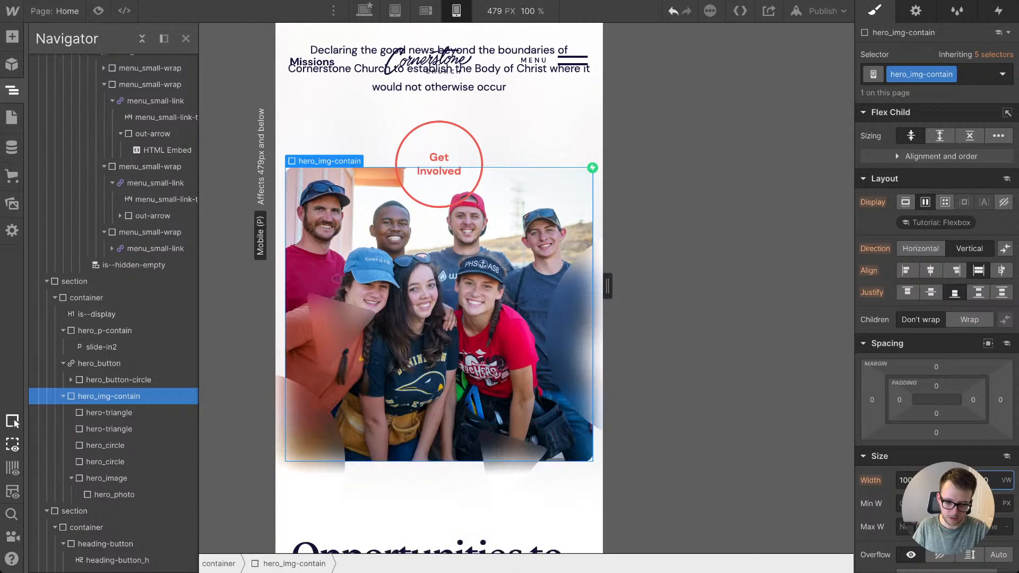
pyautogui.hotkey('shift', 'Up')
pyautogui.hotkey('shift', 'Down')
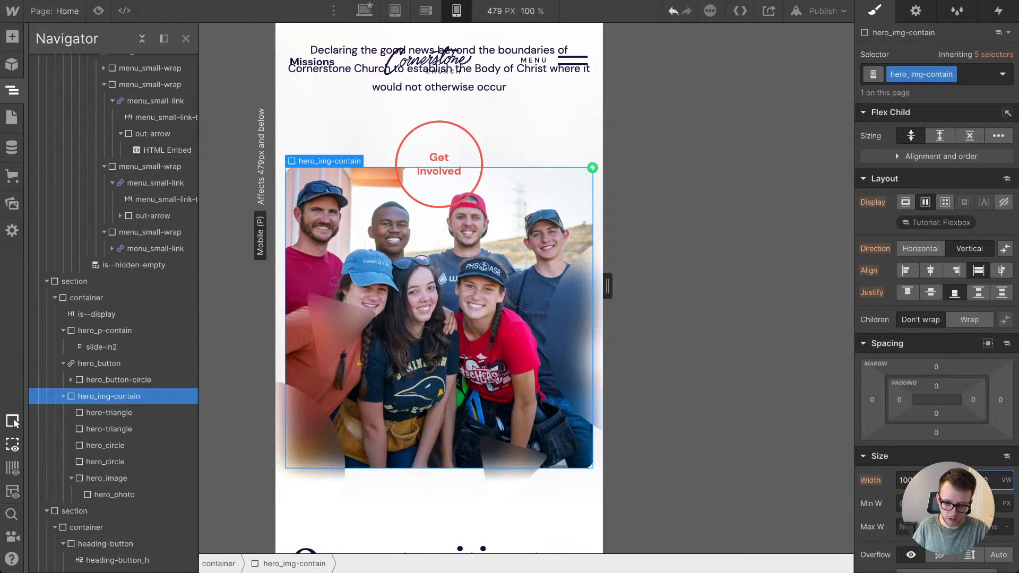
# Step: At the mobile landscape breakpoint, set the first hero-triangle's top margin to 8.1em and left margin to -4.4em
pyautogui.moveTo(607, 287)
pyautogui.mouseDown()
pyautogui.moveTo(526, 286)
pyautogui.moveTo(608, 287)
pyautogui.mouseUp()
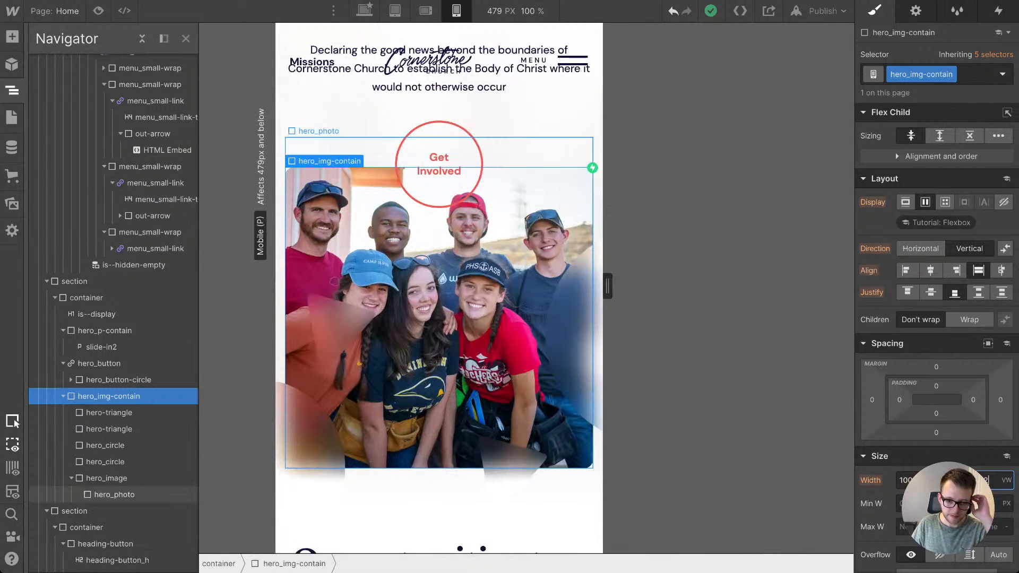
pyautogui.click(426, 10)
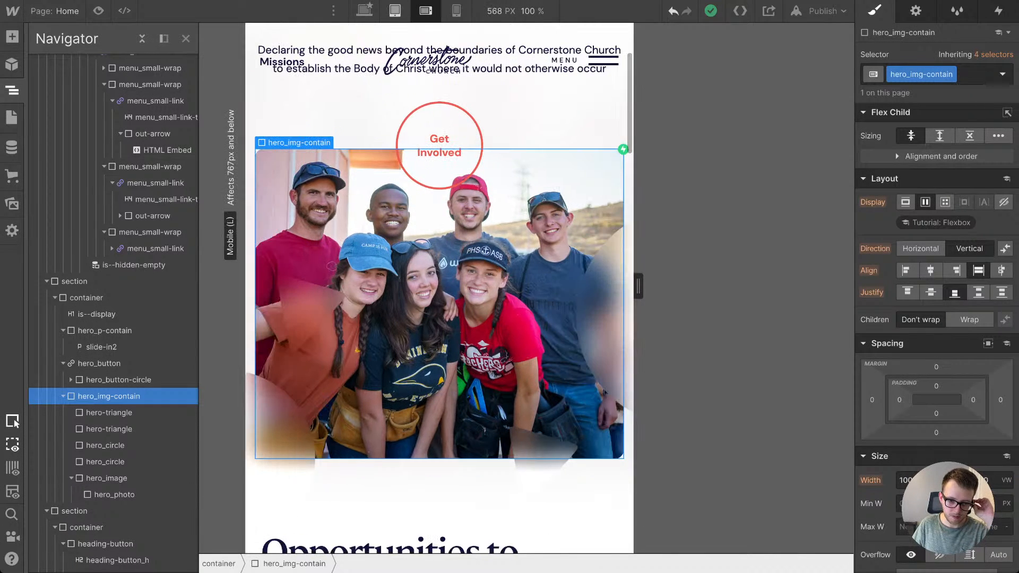
pyautogui.click(604, 392)
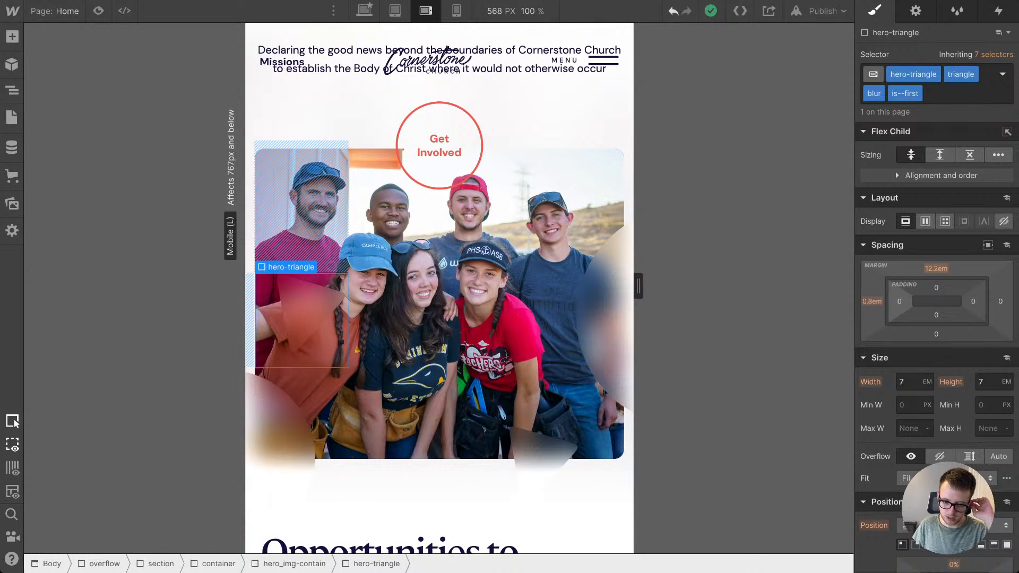
pyautogui.moveTo(936, 269); pyautogui.dragTo(936, 290)
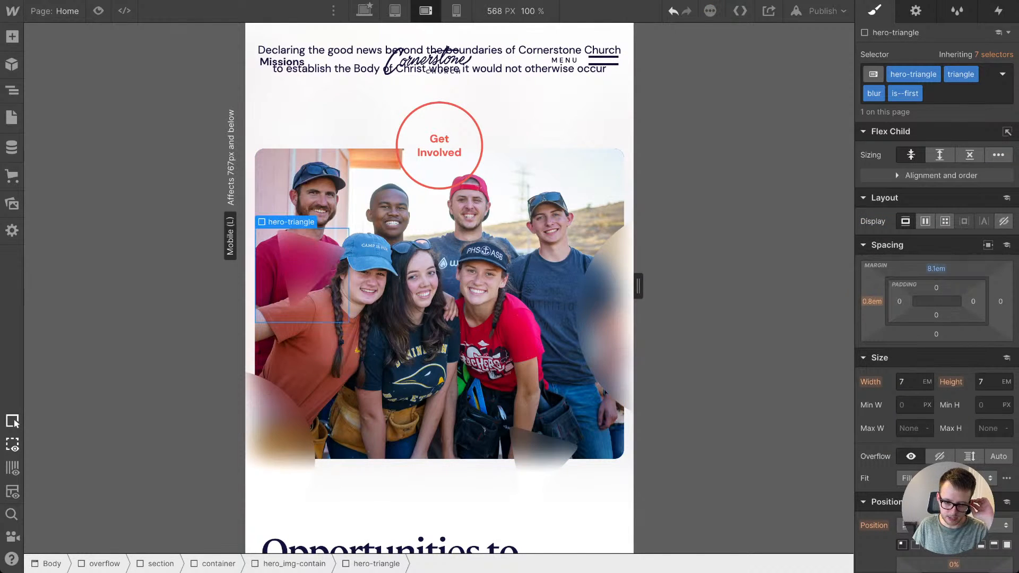
pyautogui.moveTo(872, 302); pyautogui.dragTo(871, 329)
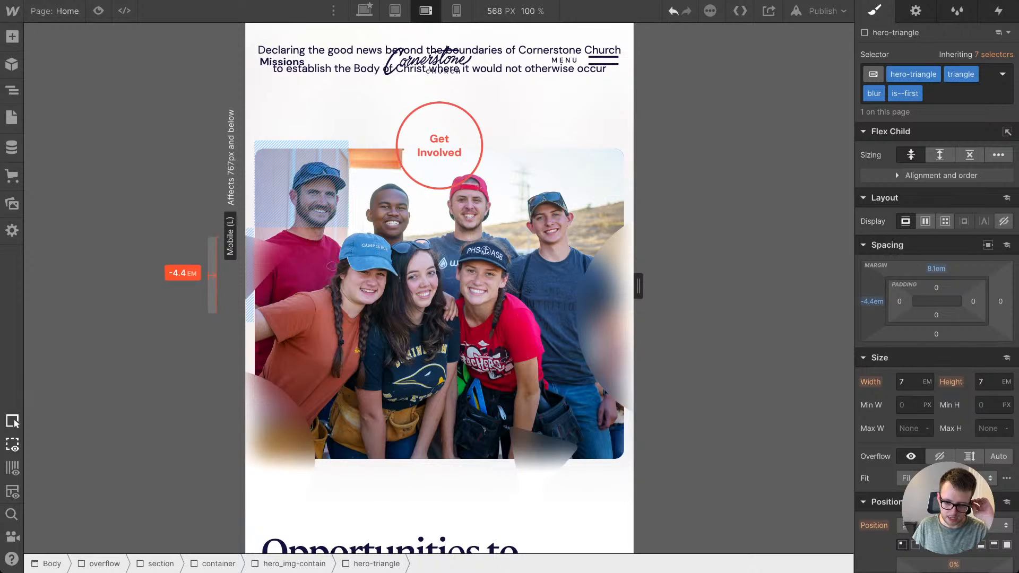
# Step: Set the larger hero_circle's right margin to -18.6em and adjust the lower hero-triangle's bottom and right margins to shift it toward the photo's corner
pyautogui.click(605, 317)
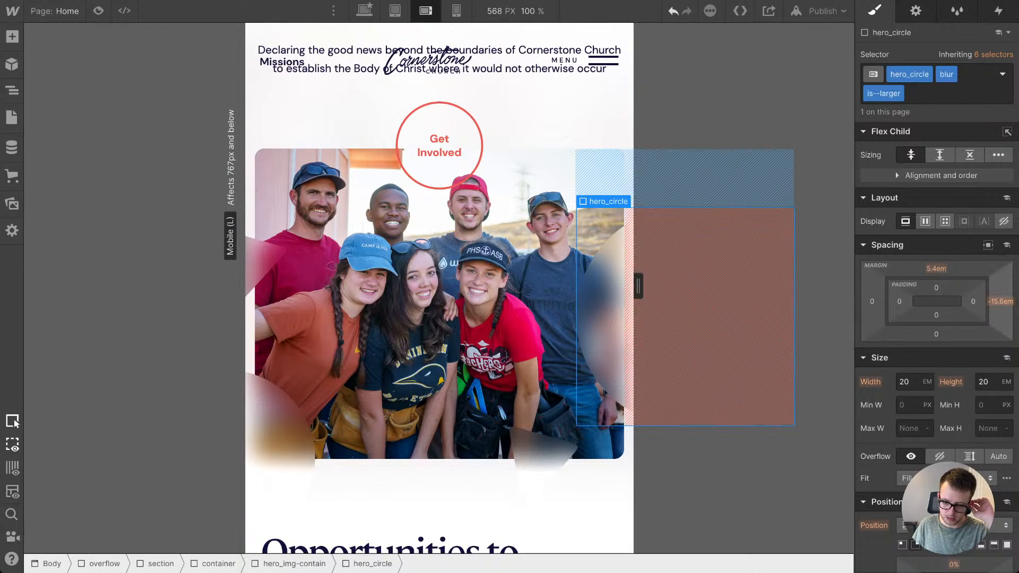
pyautogui.moveTo(1001, 301); pyautogui.dragTo(1000, 315)
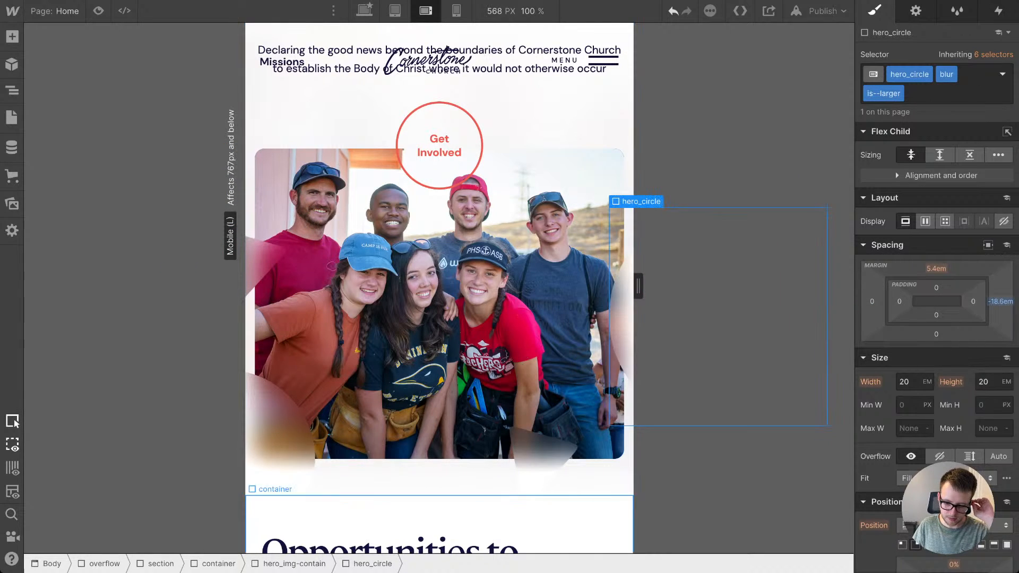
pyautogui.click(536, 467)
pyautogui.moveTo(936, 334); pyautogui.dragTo(936, 322)
pyautogui.moveTo(1001, 301); pyautogui.dragTo(1001, 320)
# Step: Try a -12.2em bottom margin on the smaller hero_circle at the photo's lower corner, and undo it
pyautogui.click(284, 425)
pyautogui.scroll(-2, 361, 424)
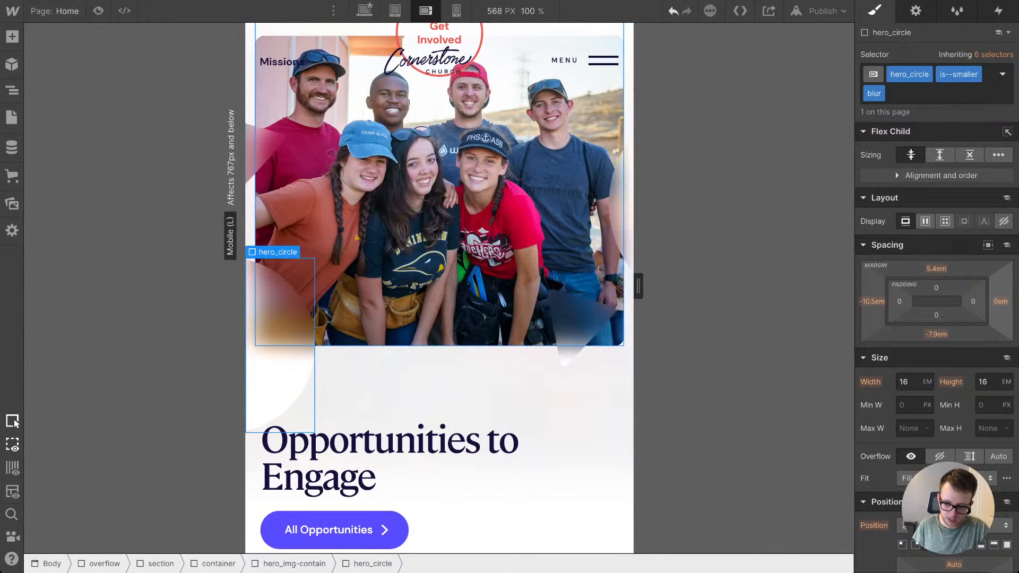
pyautogui.moveTo(936, 334); pyautogui.dragTo(936, 356)
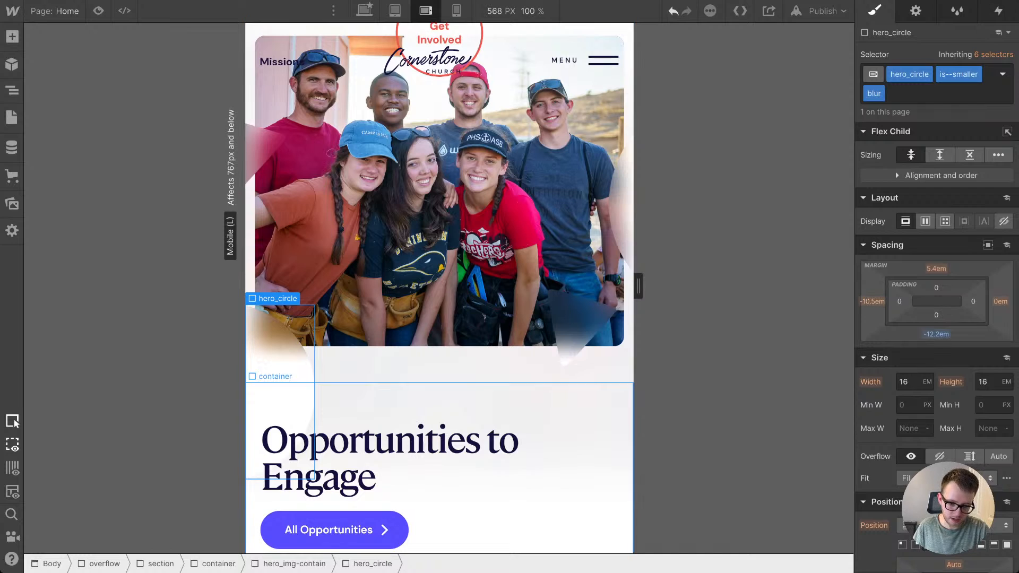
pyautogui.hotkey('ctrl', 'z')
pyautogui.scroll(2, 440, 213)
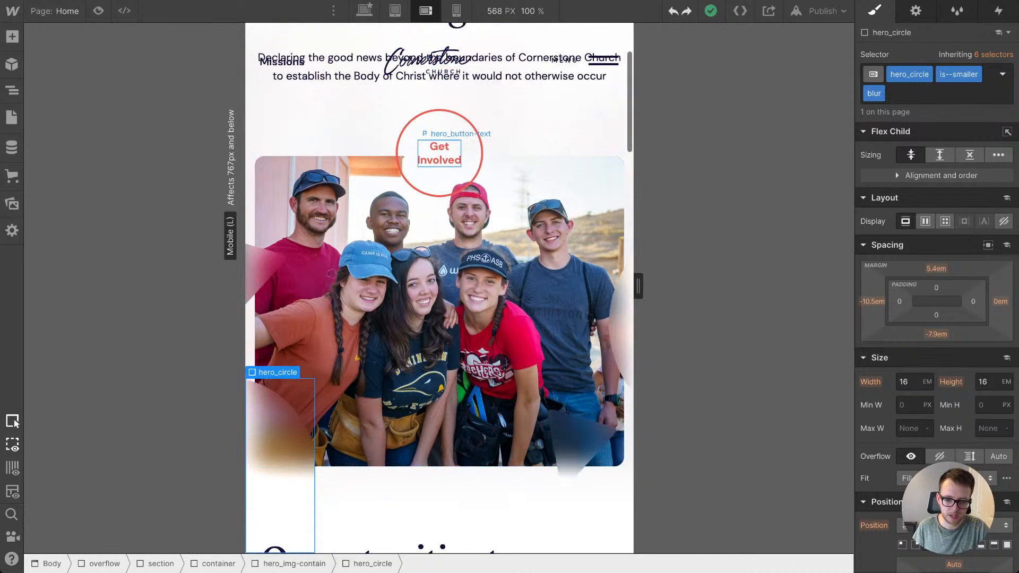
# Step: Select the hero_button link block around the Get Involved circle
pyautogui.click(439, 176)
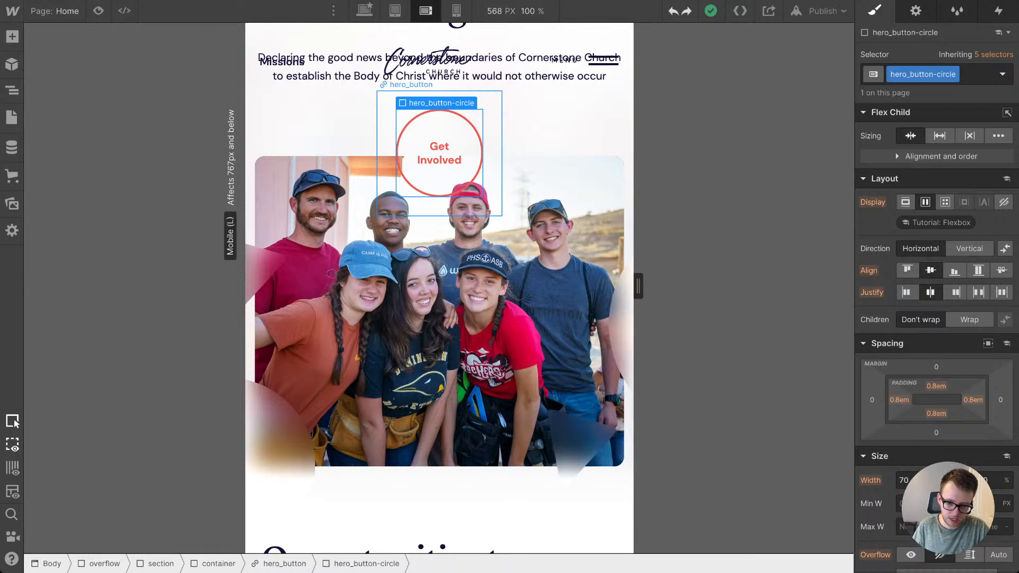
pyautogui.click(490, 197)
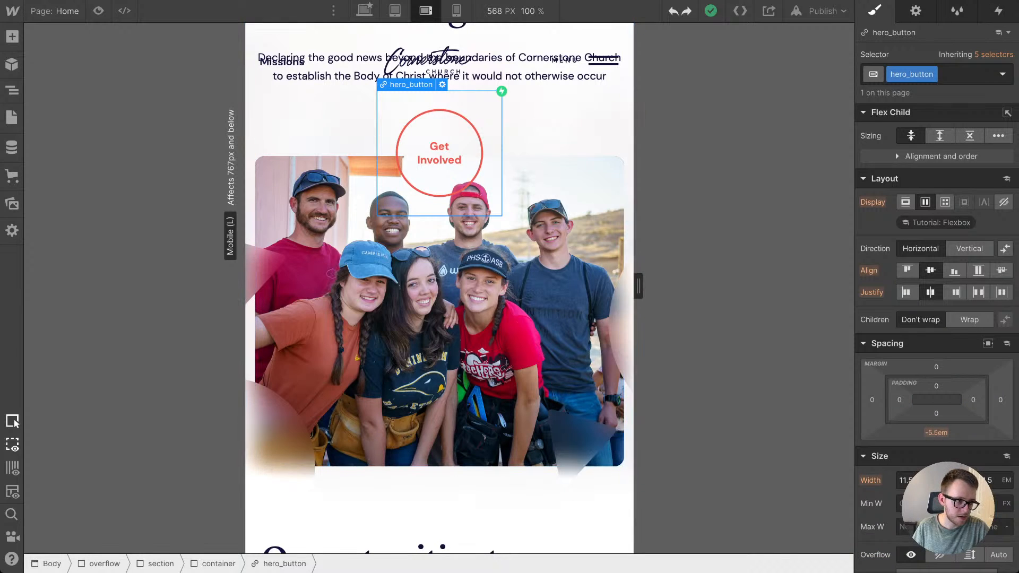
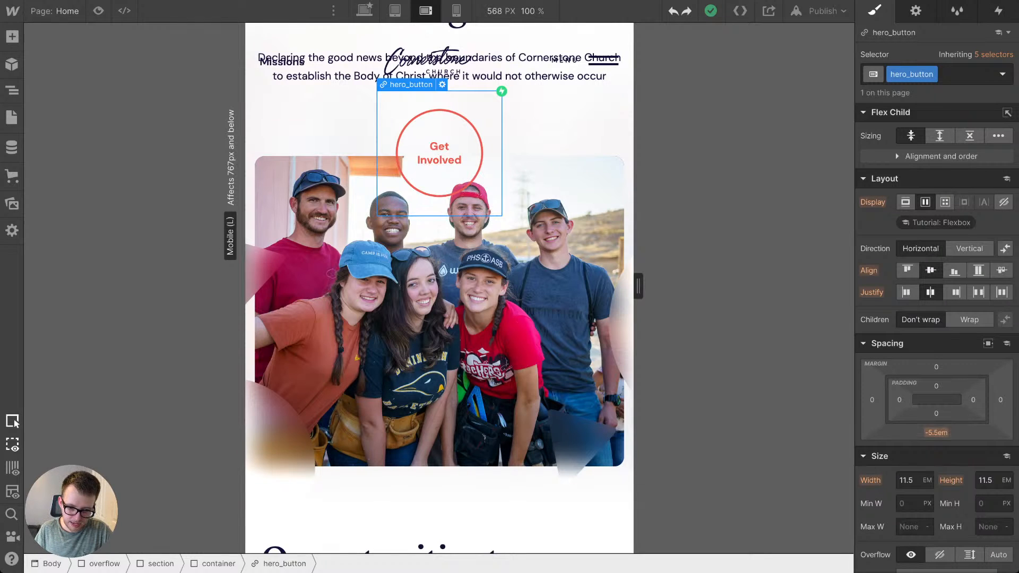
# Step: At the mobile landscape breakpoint, set the hero_button's bottom margin to 0.7em so the hero photo sits clear of the Get Involved circle
pyautogui.moveTo(936, 432); pyautogui.dragTo(936, 417)
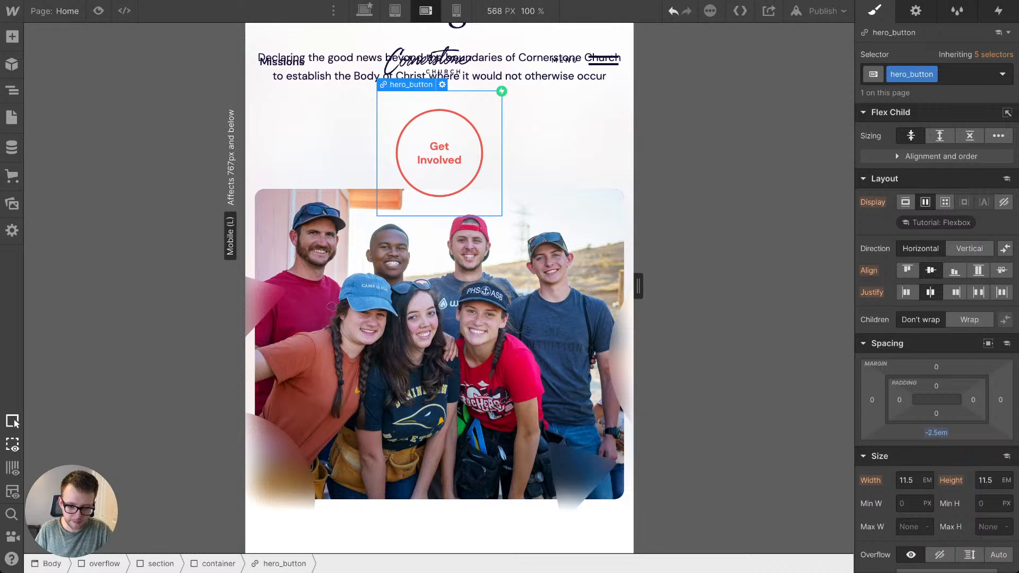
pyautogui.moveTo(638, 286); pyautogui.dragTo(608, 287)
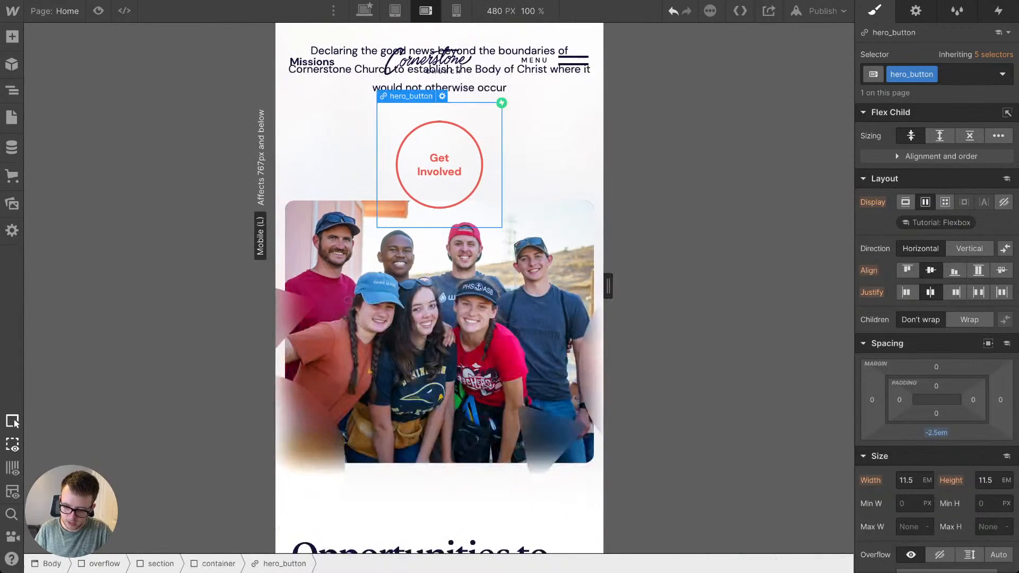
pyautogui.click(936, 433)
pyautogui.click(933, 369)
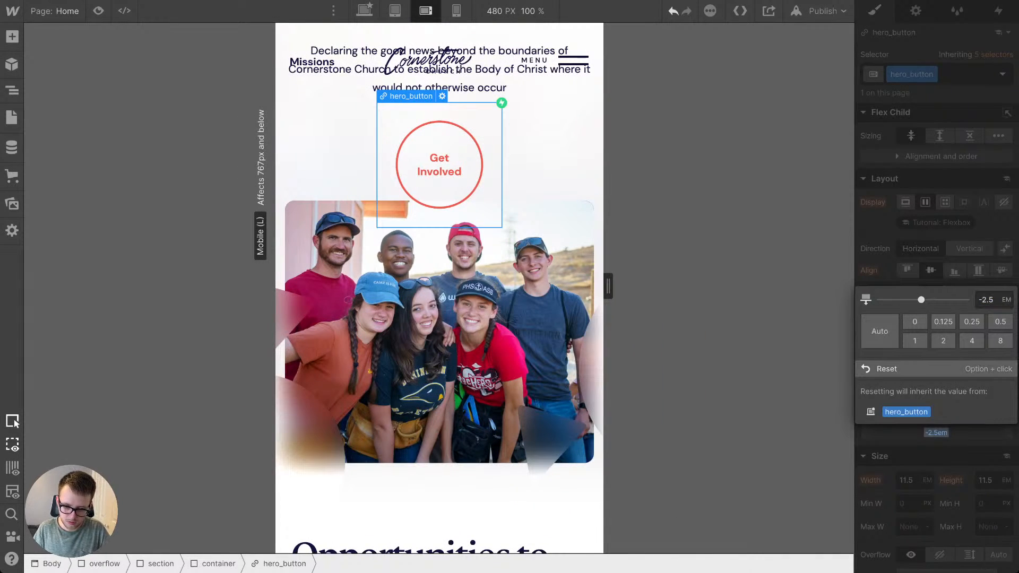
pyautogui.press('super+z')
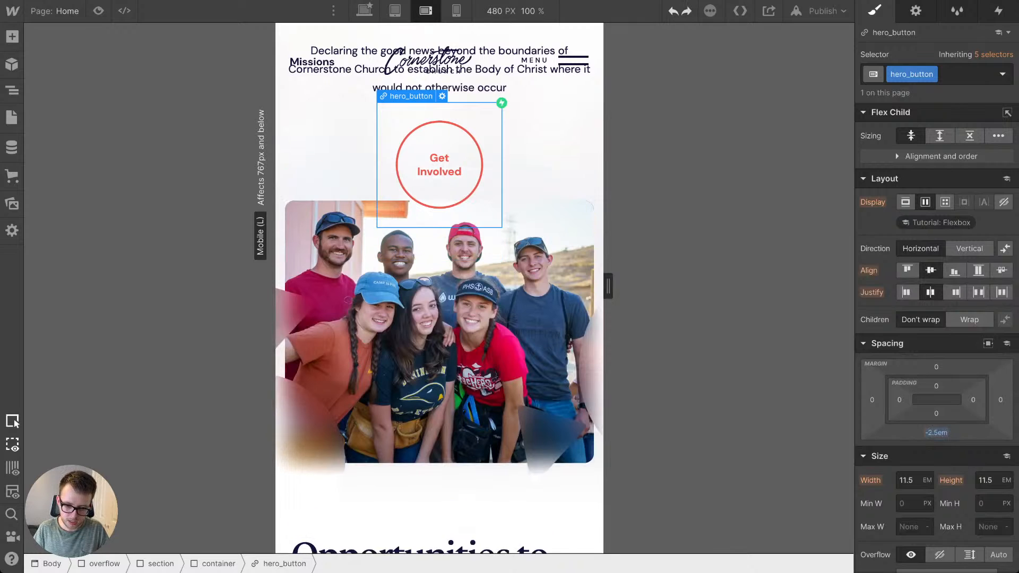
pyautogui.moveTo(936, 432)
pyautogui.mouseDown()
pyautogui.moveTo(936, 456)
pyautogui.moveTo(936, 406)
pyautogui.moveTo(936, 416)
pyautogui.mouseUp()
pyautogui.scroll(3, 530, 393)
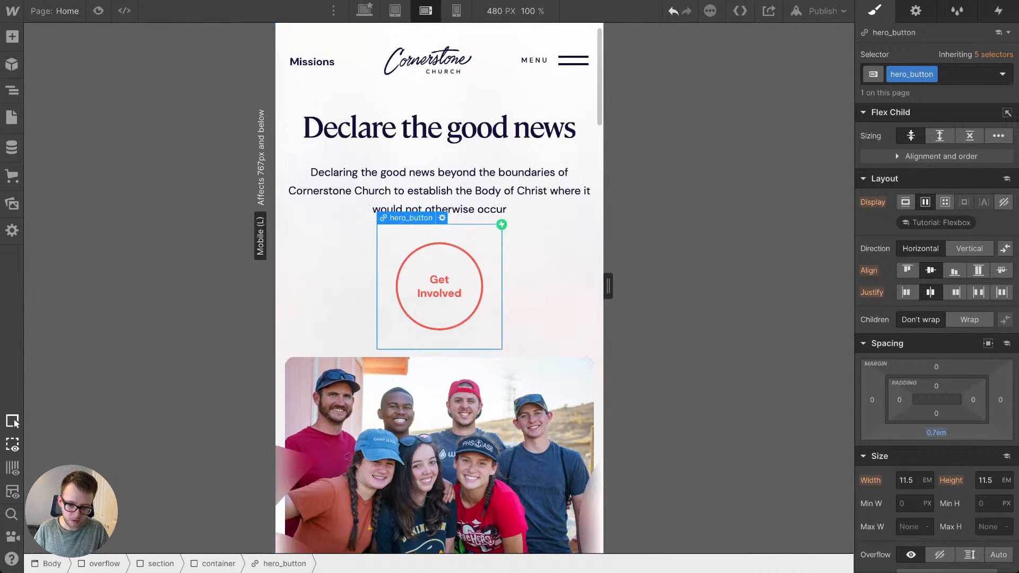
# Step: Check the hero photo and its blurred shapes at 240 px in mobile portrait, and return to the mobile landscape breakpoint
pyautogui.moveTo(608, 286); pyautogui.dragTo(525, 286)
pyautogui.click(456, 10)
pyautogui.scroll(-8, 607, 287)
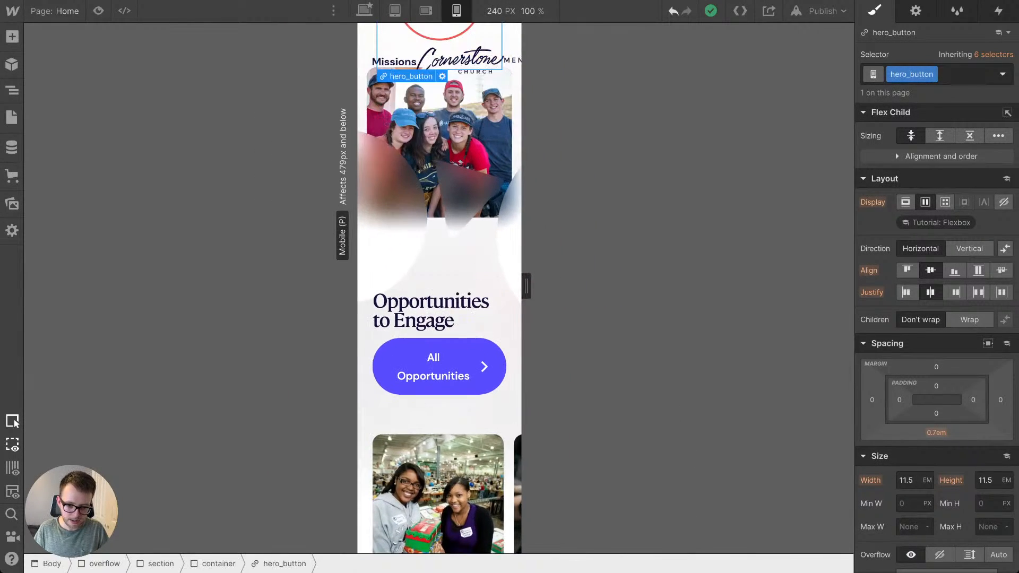
pyautogui.scroll(2, 446, 287)
pyautogui.click(425, 10)
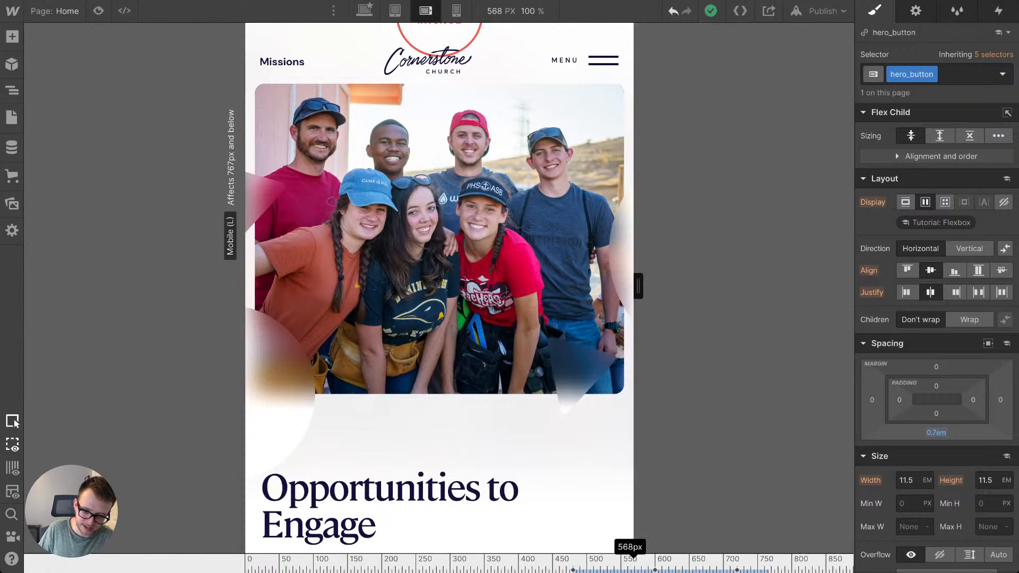
# Step: Set the smaller hero_circle's font size to 2 VW so its em-based dimensions scale with the viewport
pyautogui.moveTo(638, 286); pyautogui.dragTo(681, 287)
pyautogui.click(237, 446)
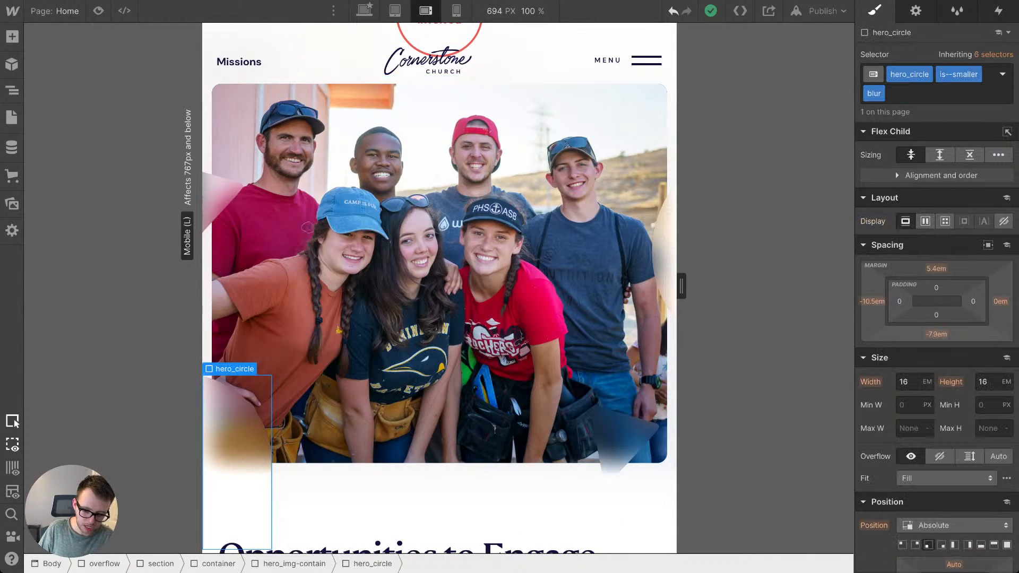
pyautogui.press('Up')
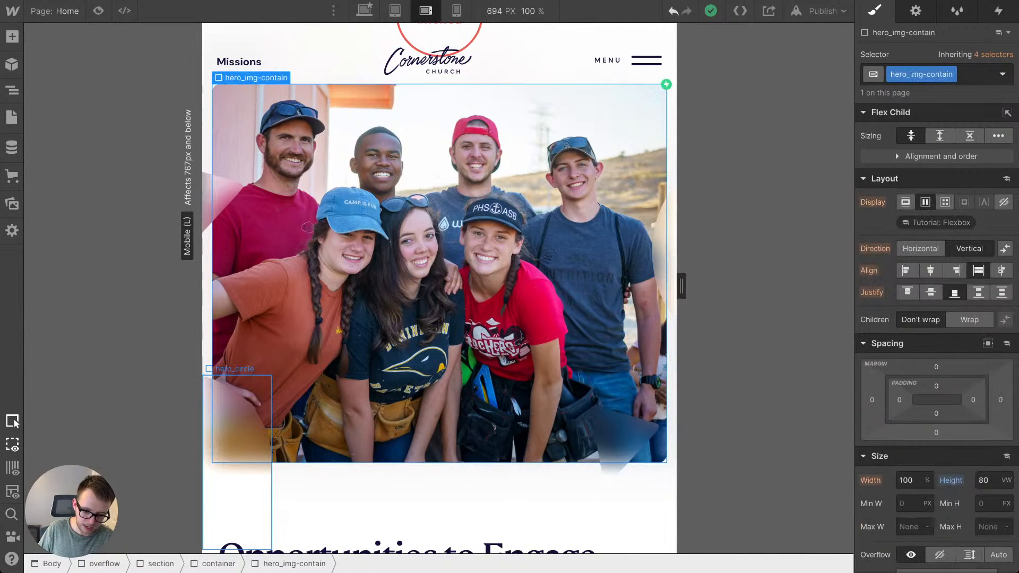
pyautogui.click(237, 446)
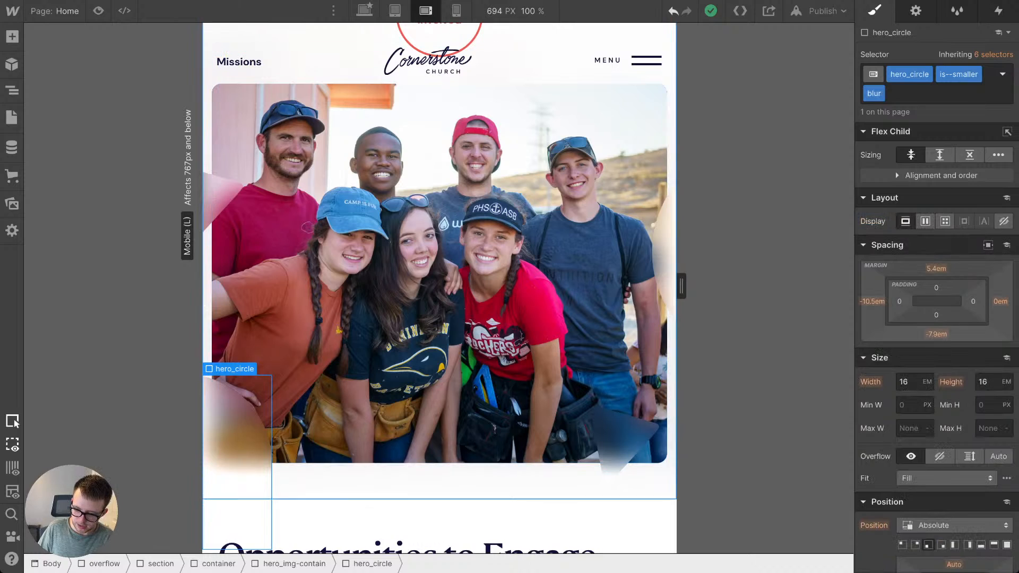
pyautogui.scroll(-4, 936, 371)
pyautogui.scroll(-2, 937, 344)
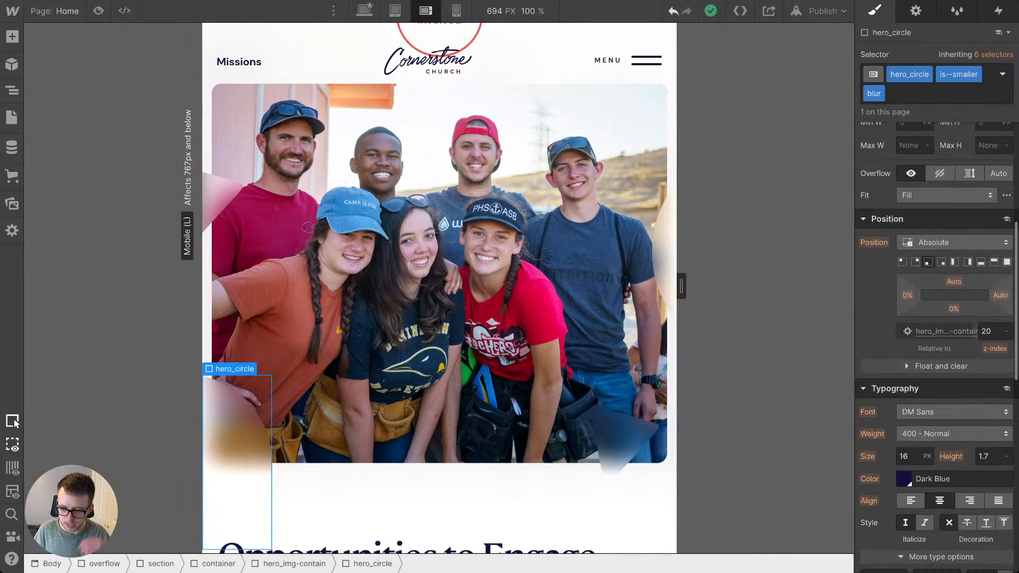
pyautogui.scroll(5, 937, 345)
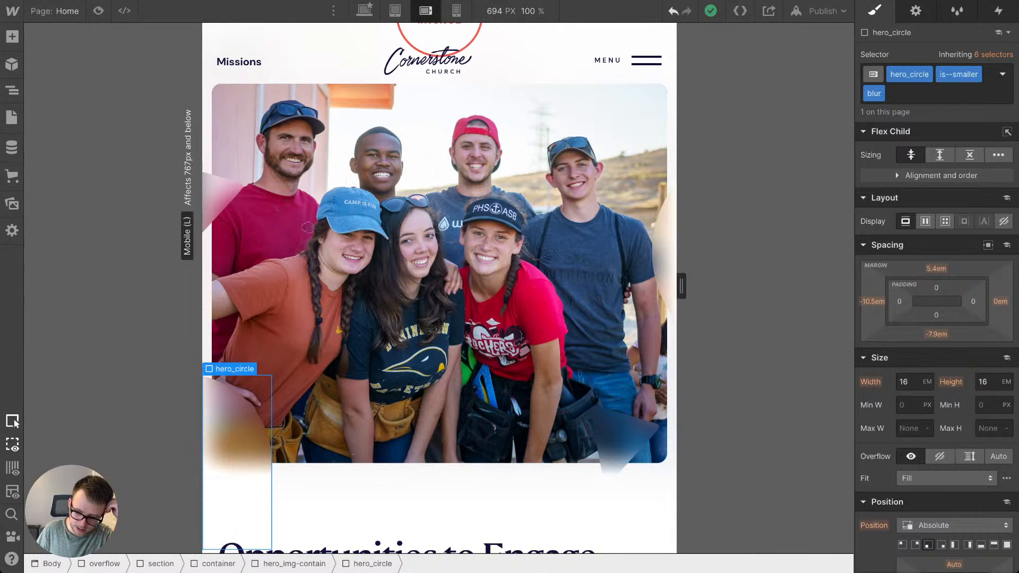
pyautogui.press('Tab')
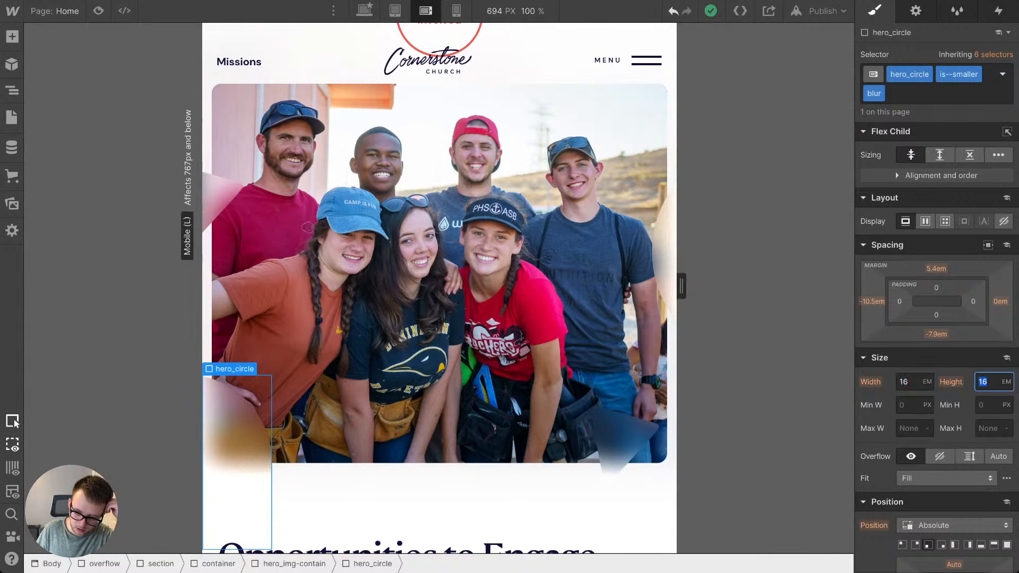
pyautogui.scroll(-5, 937, 345)
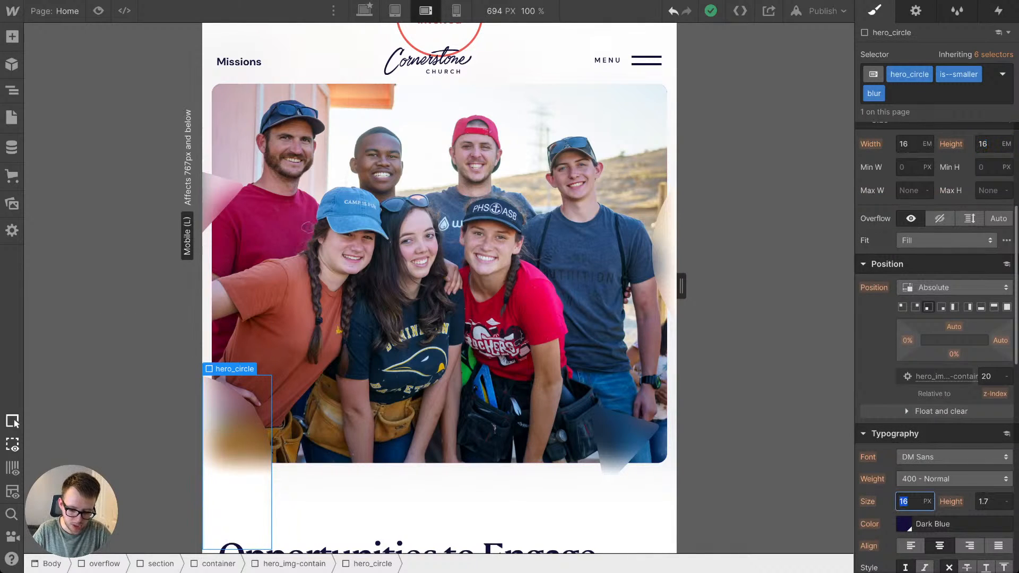
pyautogui.press('Return')
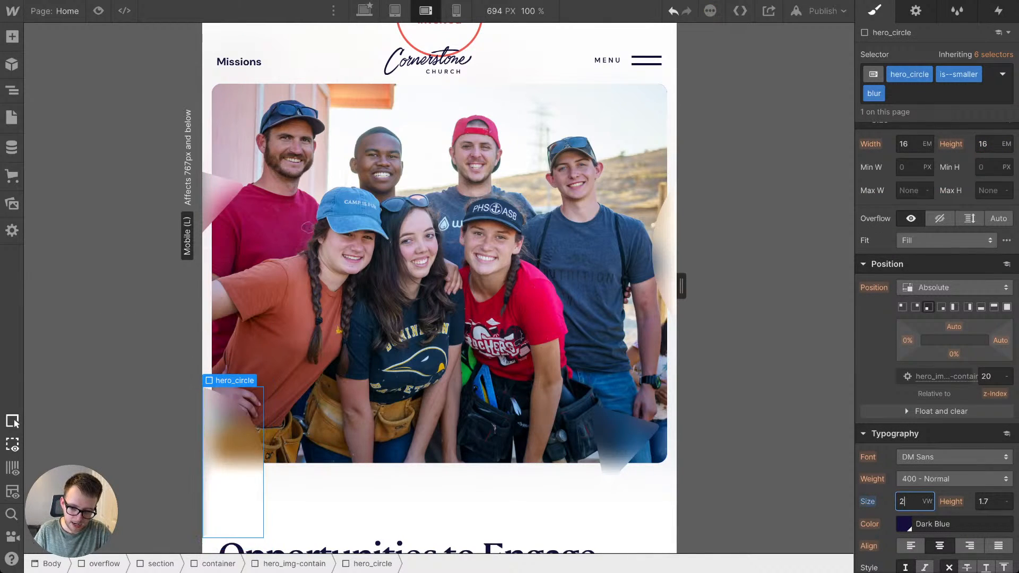
# Step: Widen the canvas to 758 px and set the first hero-triangle's font size to 2 VW
pyautogui.moveTo(681, 287); pyautogui.dragTo(703, 287)
pyautogui.click(203, 204)
pyautogui.scroll(-1, 937, 345)
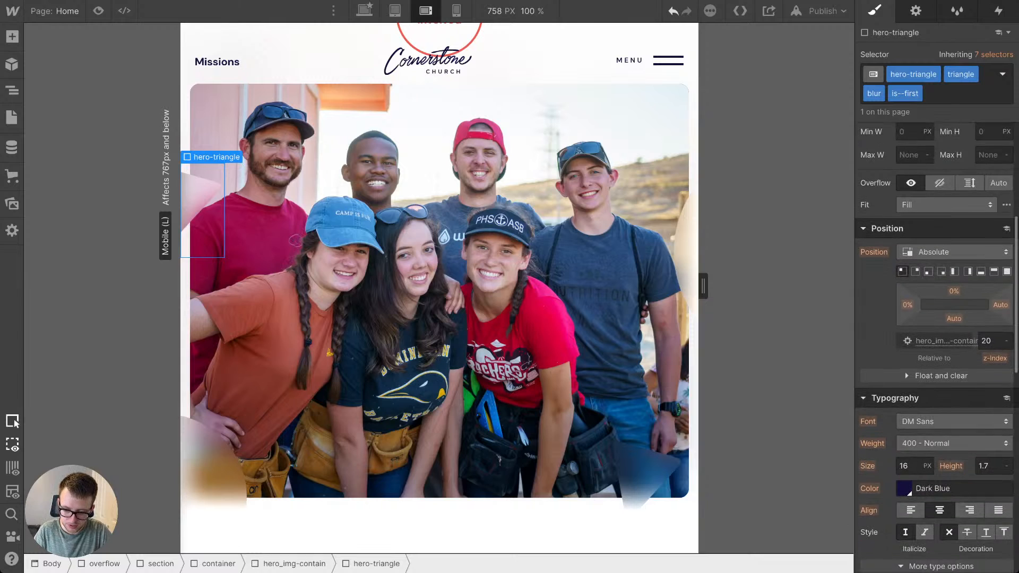
pyautogui.write('2vw')
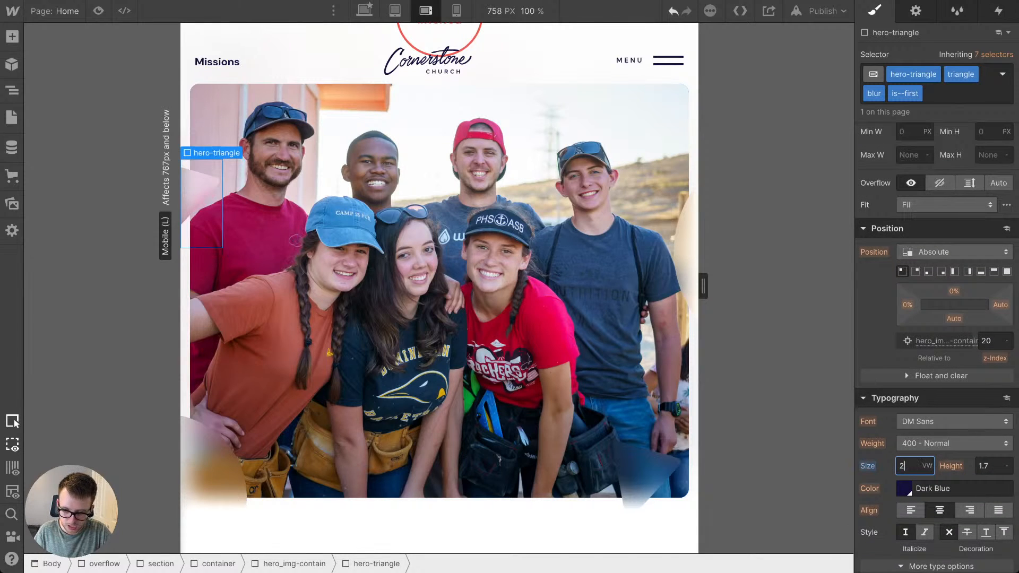
# Step: Give the larger hero_circle and the is--other hero-triangle near the photo's lower corner a font size of 2 VW
pyautogui.click(688, 250)
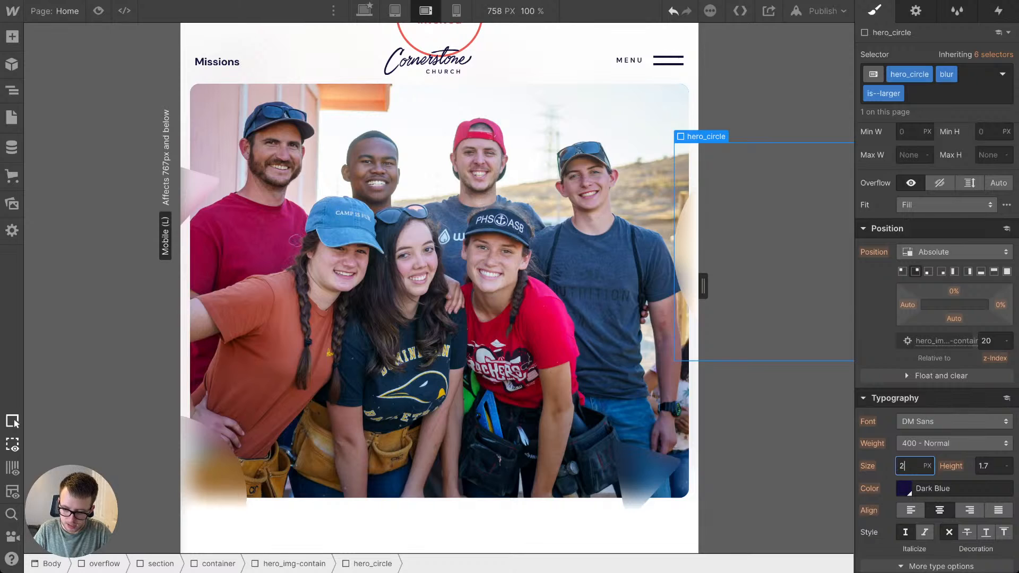
pyautogui.press('Return')
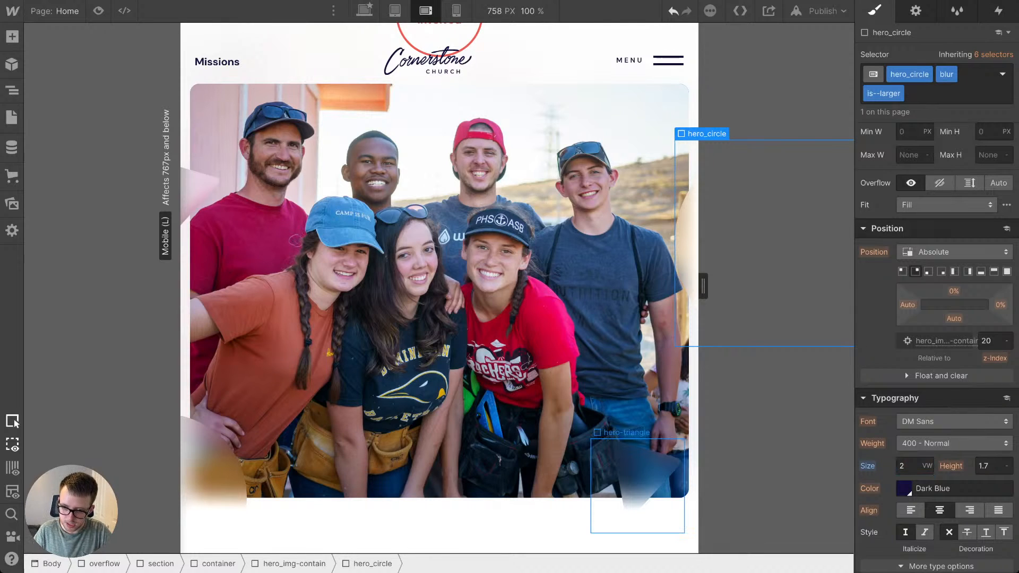
pyautogui.click(642, 474)
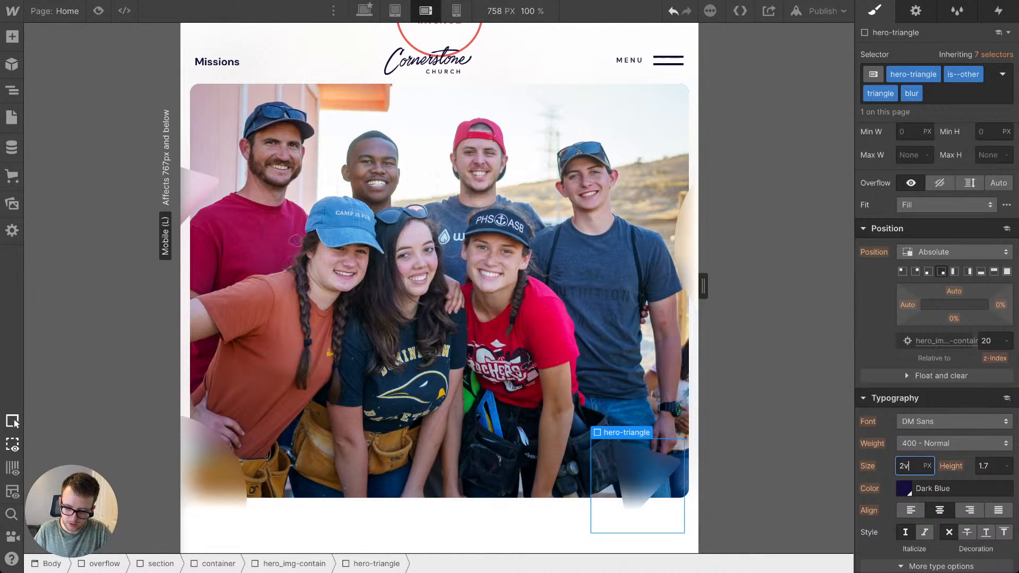
pyautogui.press('Return')
# Step: Check the scaled hero shapes at 480 px and in mobile portrait up to 479 px, and review the sections below
pyautogui.moveTo(703, 286); pyautogui.dragTo(608, 286)
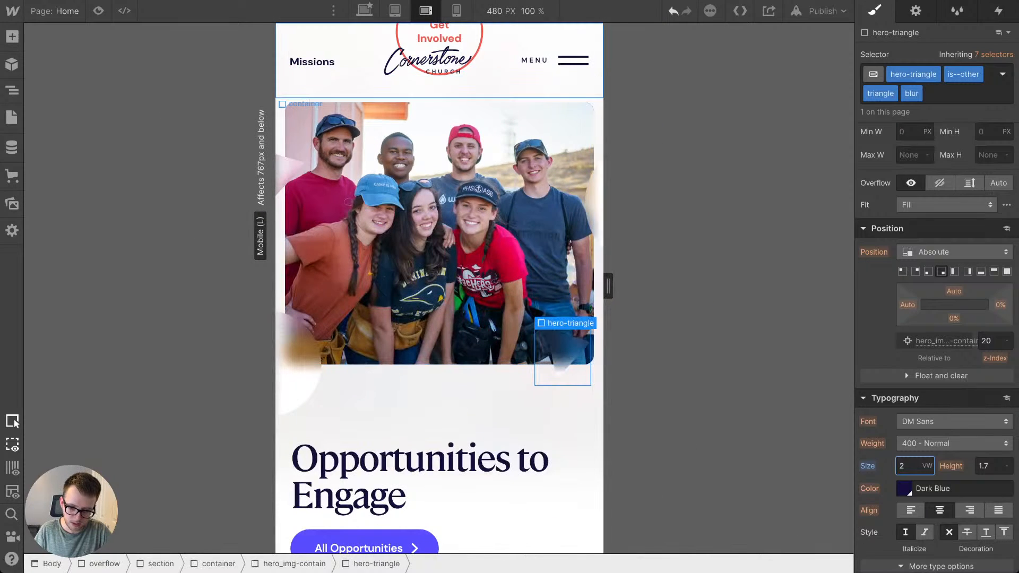
pyautogui.click(456, 10)
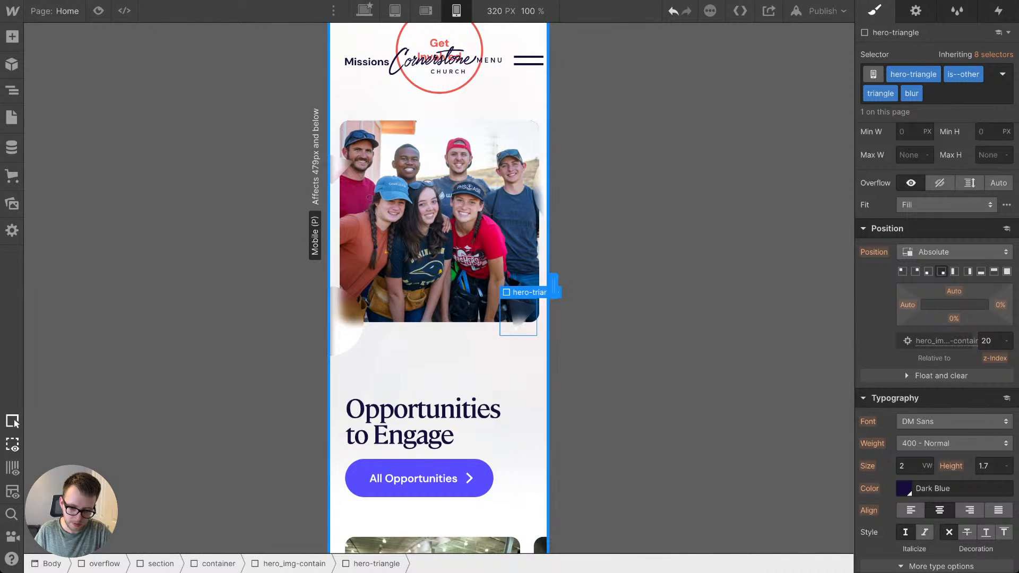
pyautogui.moveTo(553, 286); pyautogui.dragTo(608, 286)
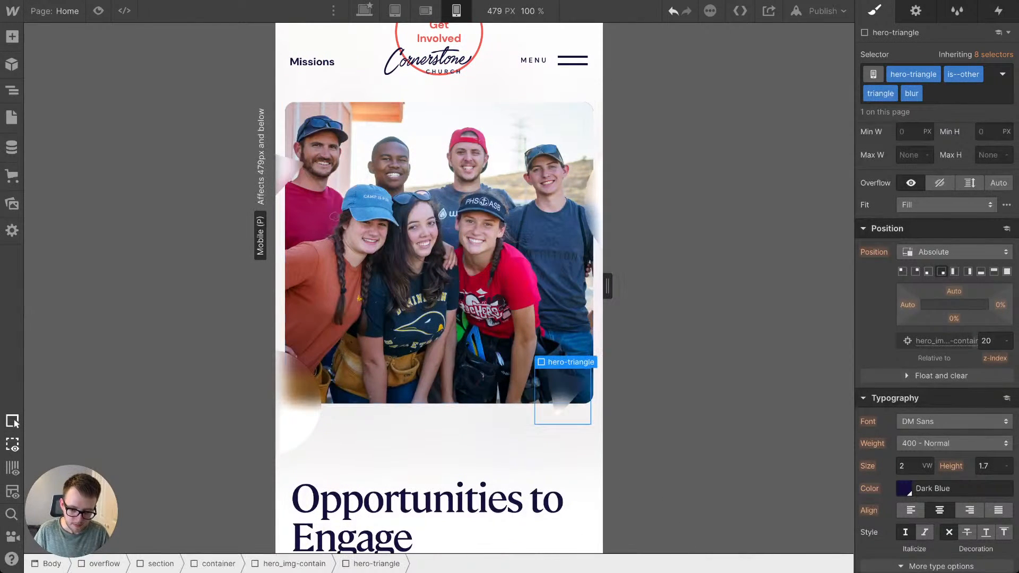
pyautogui.scroll(-10, 440, 269)
pyautogui.scroll(-10, 439, 287)
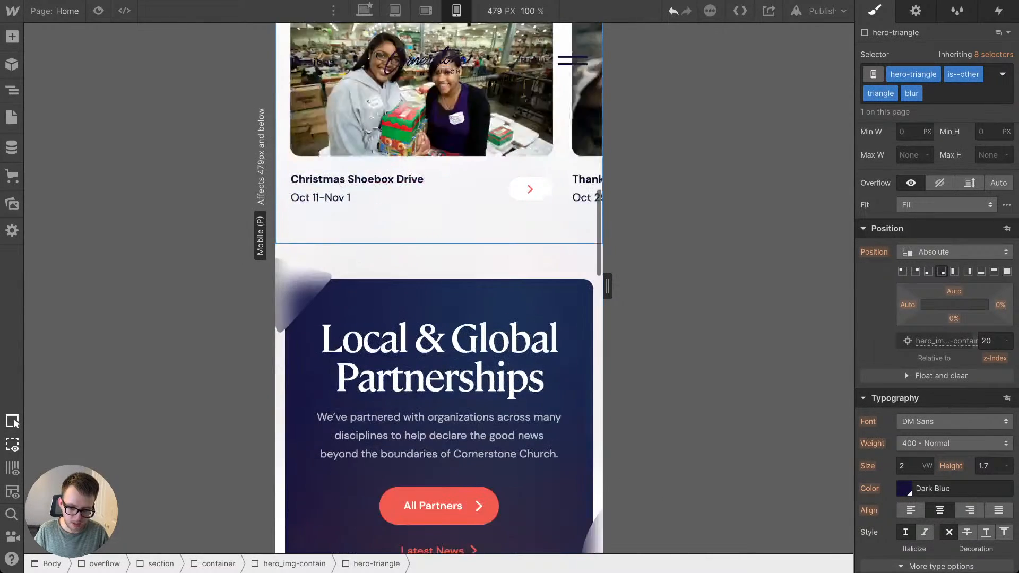
pyautogui.scroll(-4, 425, 160)
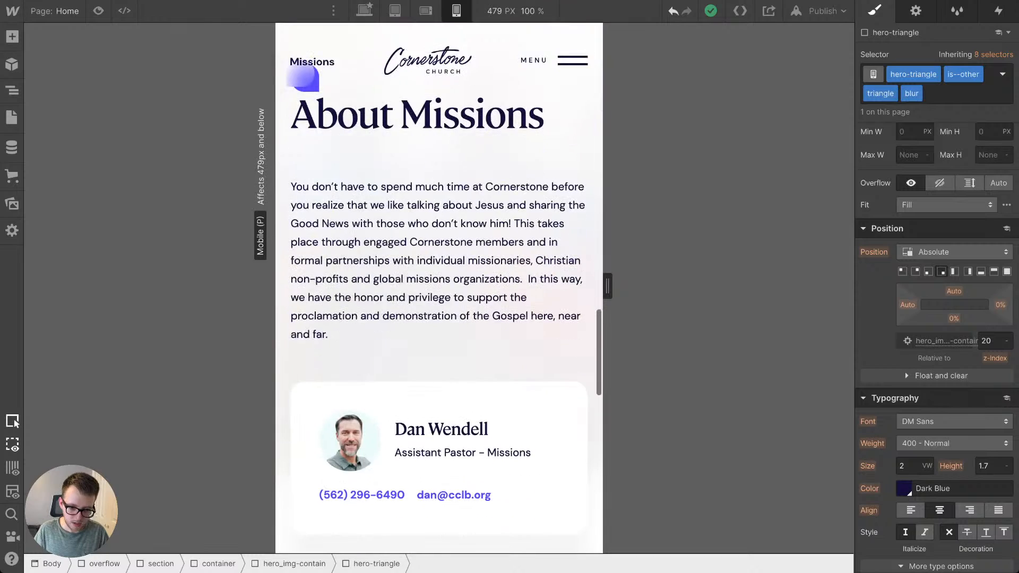
# Step: At the mobile portrait breakpoint, set the about_icon's bottom margin to 1.1em to space it from the About Missions heading
pyautogui.scroll(1, 424, 159)
pyautogui.click(416, 157)
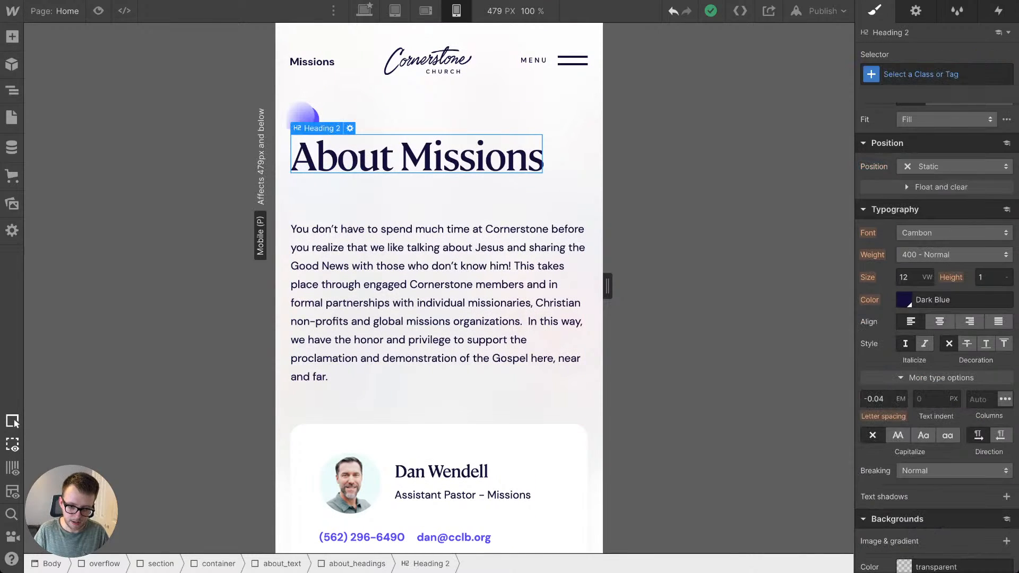
pyautogui.click(301, 115)
pyautogui.press('Up')
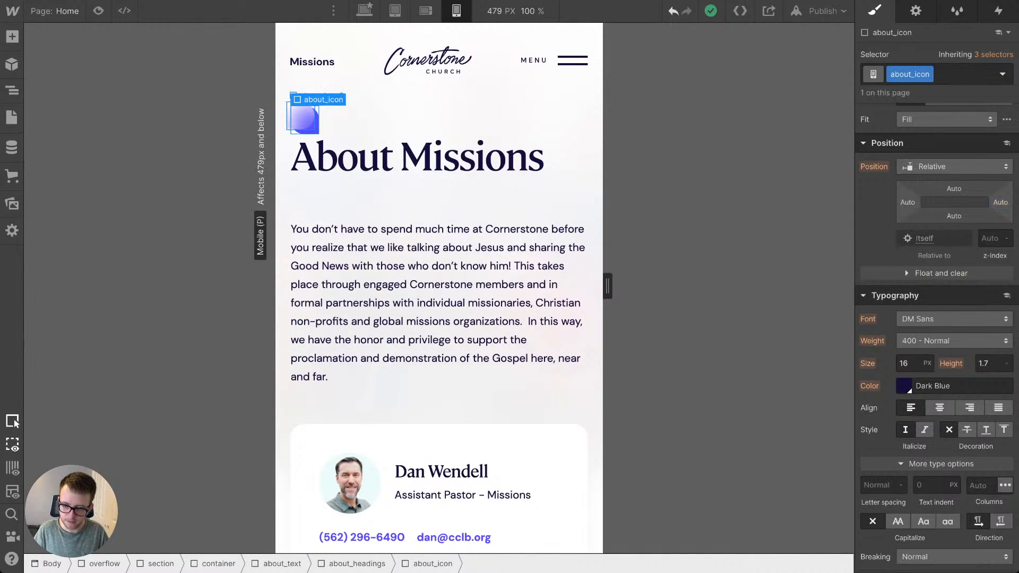
pyautogui.press('Up')
pyautogui.press('Down')
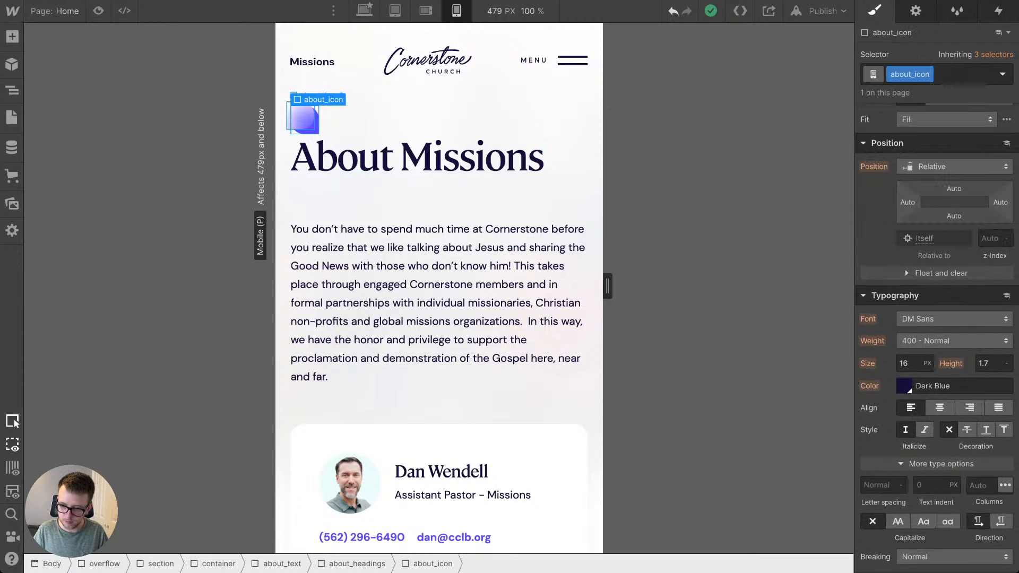
pyautogui.scroll(5, 936, 338)
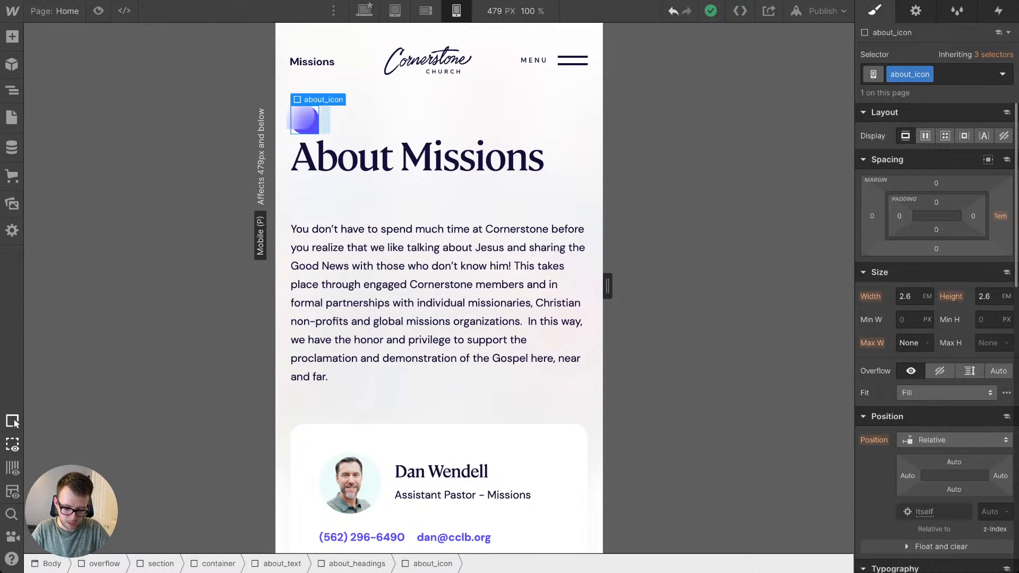
pyautogui.click(936, 249)
pyautogui.press('Return')
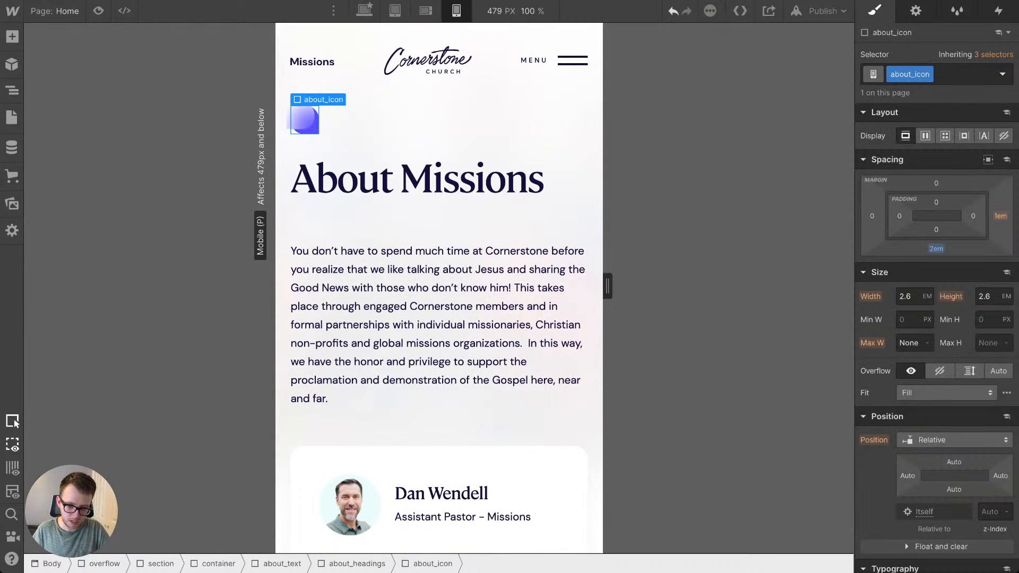
pyautogui.moveTo(936, 248); pyautogui.dragTo(936, 253)
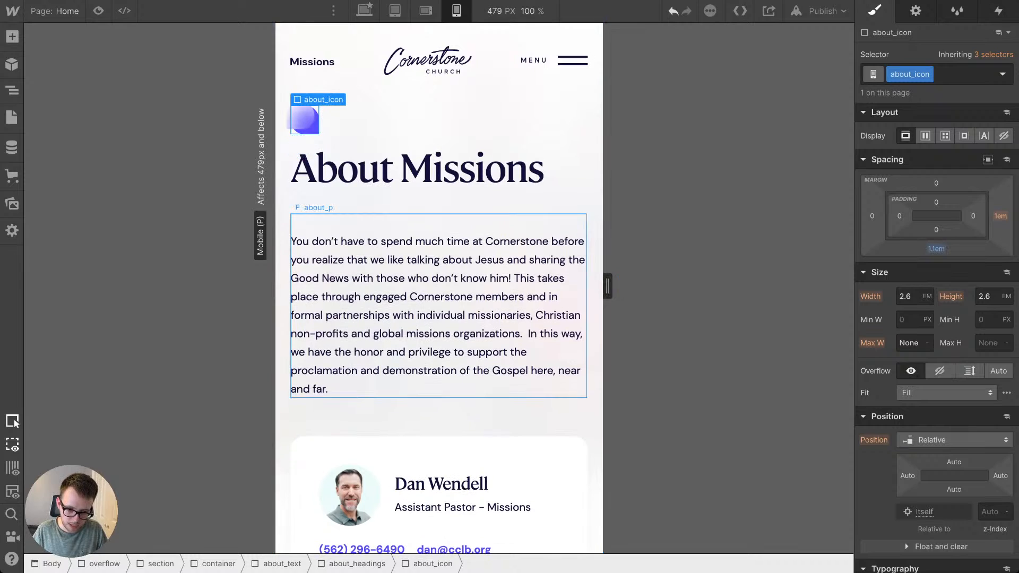
# Step: Reduce the about_p paragraph's top margin to bring the text closer beneath the About Missions heading
pyautogui.click(478, 255)
pyautogui.click(439, 200)
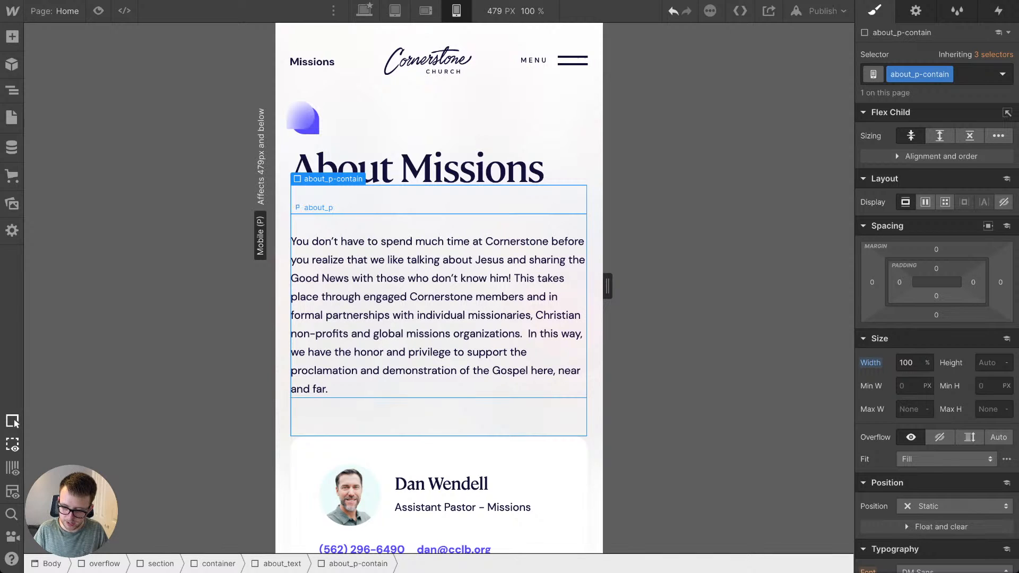
pyautogui.click(439, 305)
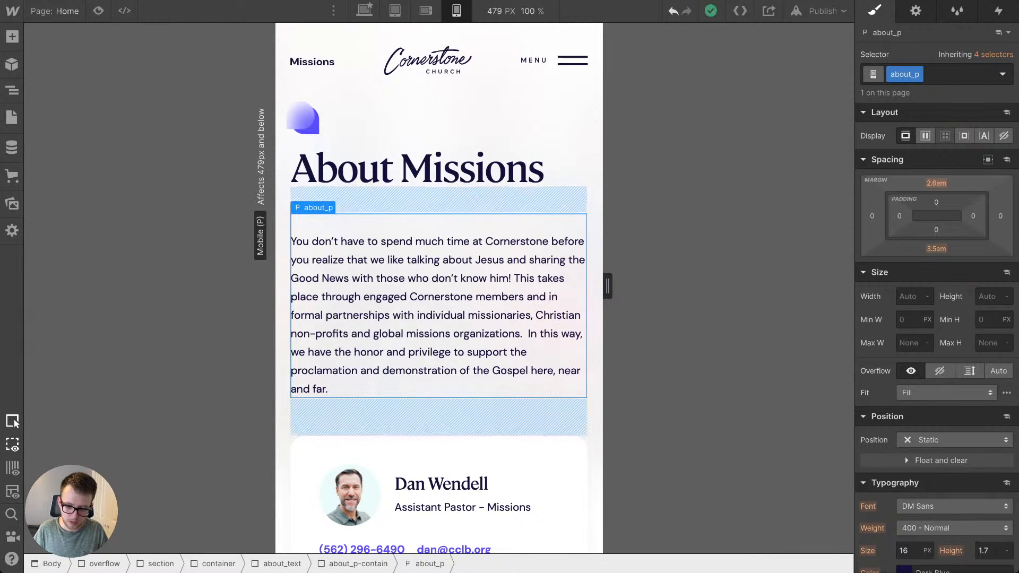
pyautogui.moveTo(936, 183); pyautogui.dragTo(936, 200)
pyautogui.click(477, 125)
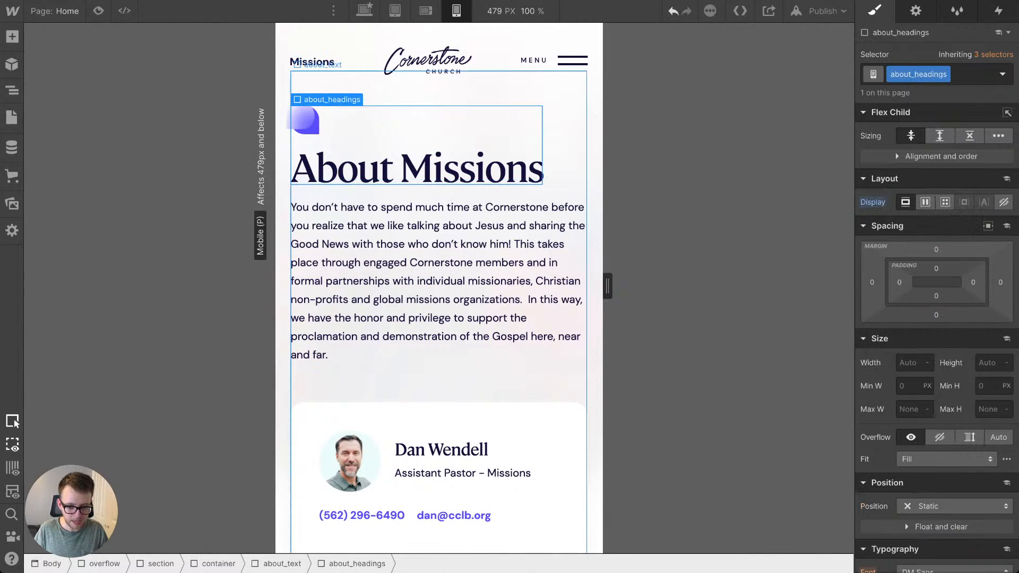
pyautogui.click(595, 125)
pyautogui.scroll(-3, 438, 382)
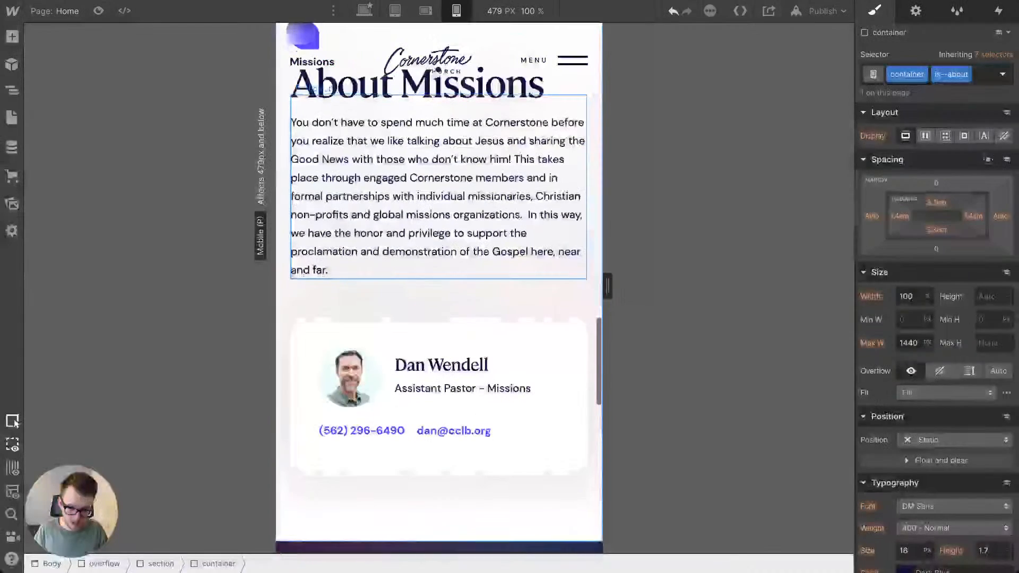
# Step: Check the pastor's contact card down to 320 px, and try stacking the bio_left contents with block display
pyautogui.scroll(-5, 438, 382)
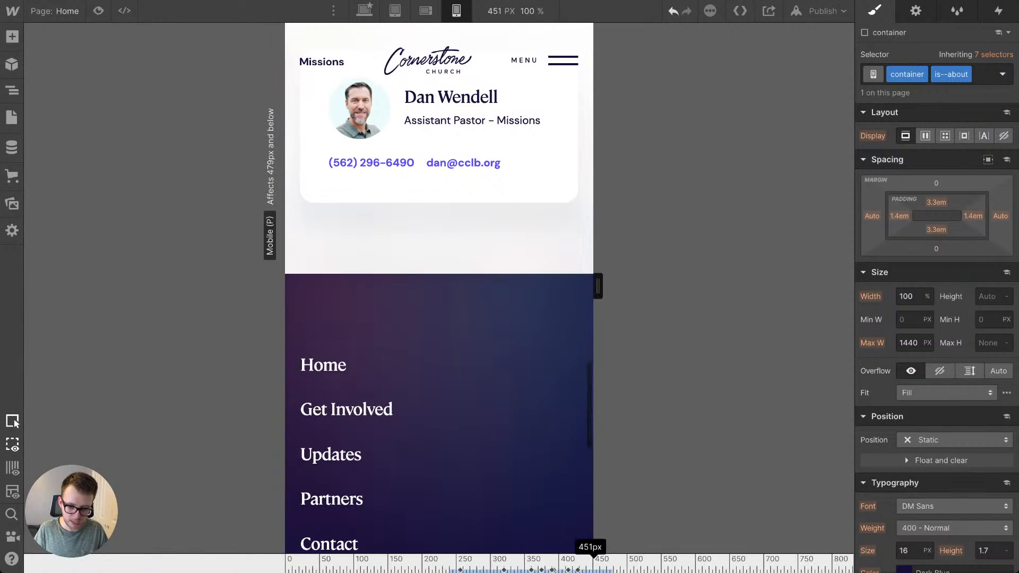
pyautogui.moveTo(589, 556)
pyautogui.mouseDown()
pyautogui.moveTo(539, 556)
pyautogui.moveTo(548, 556)
pyautogui.mouseUp()
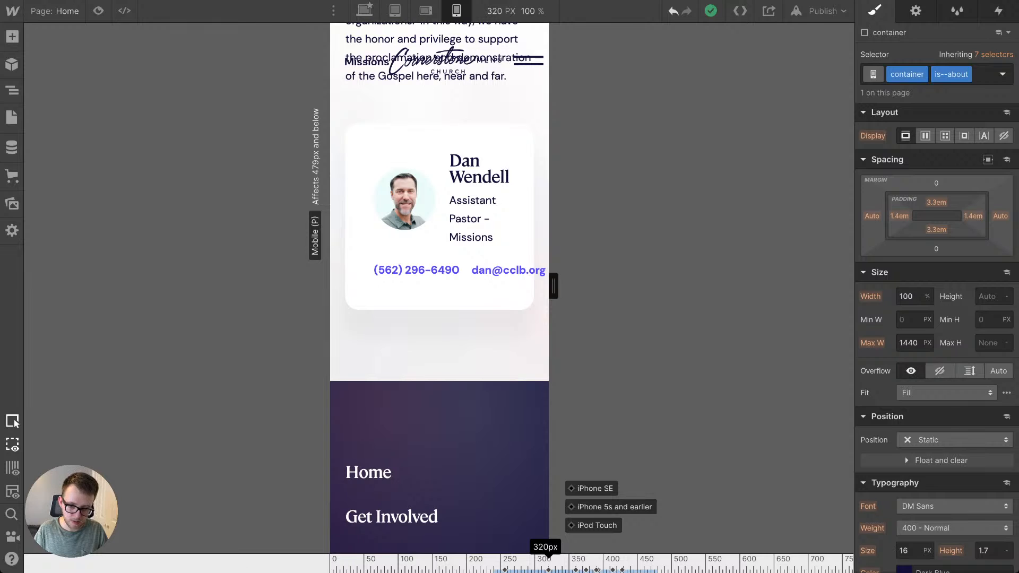
pyautogui.moveTo(553, 286); pyautogui.dragTo(607, 286)
pyautogui.click(542, 112)
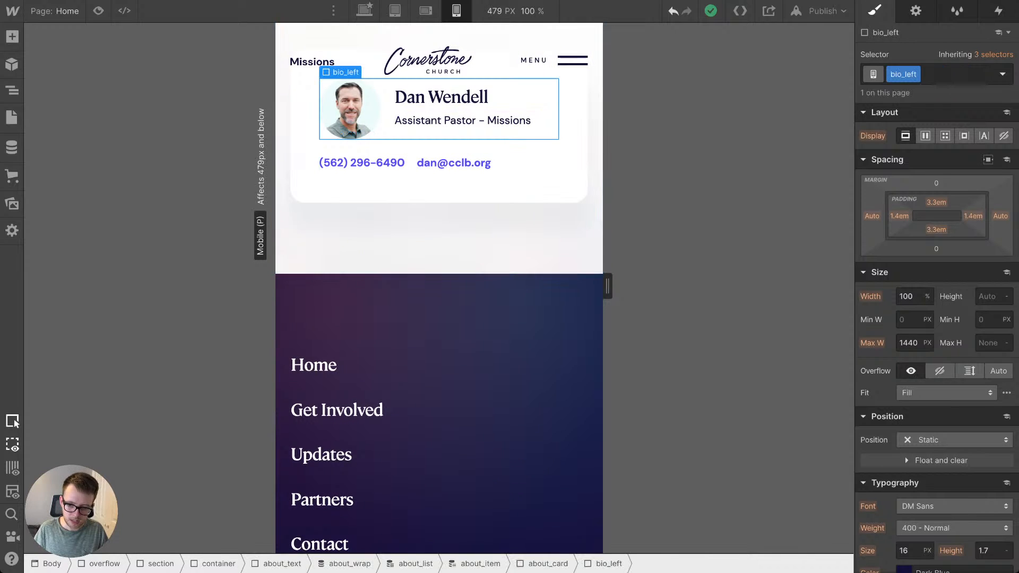
pyautogui.scroll(4, 439, 287)
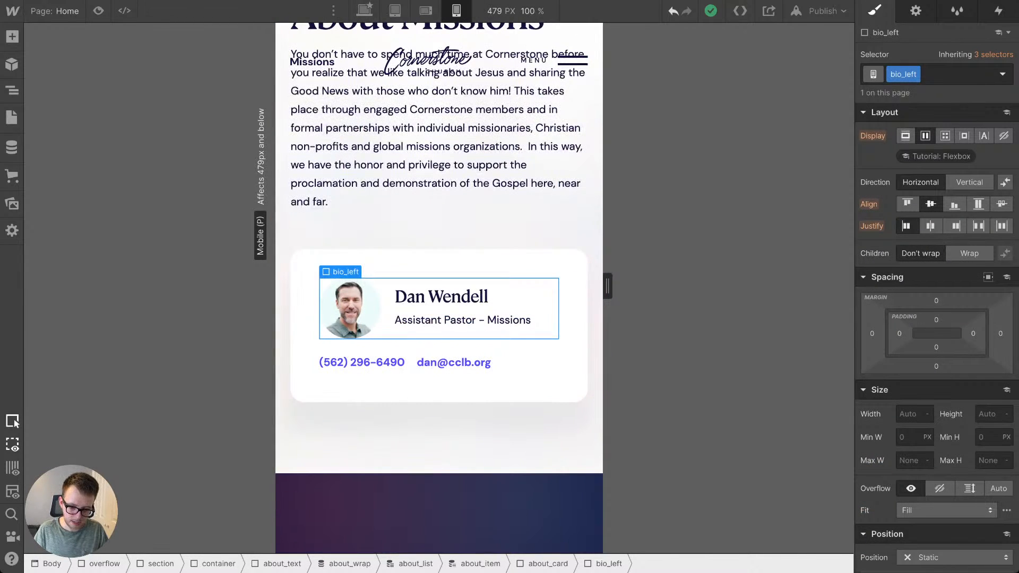
pyautogui.click(905, 135)
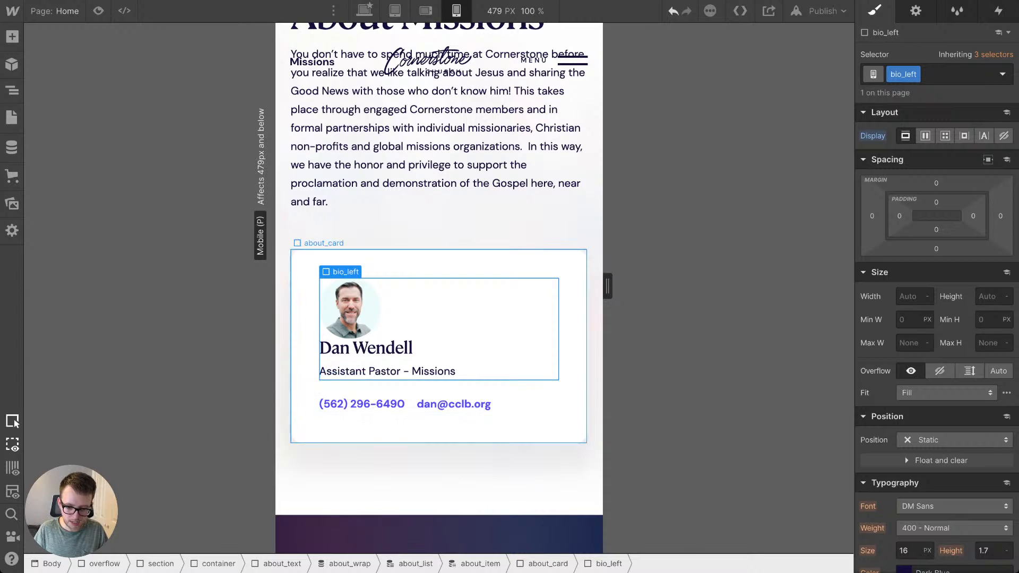
# Step: Center-align the text of the about_card at the mobile portrait breakpoint
pyautogui.click(438, 428)
pyautogui.scroll(-4, 945, 393)
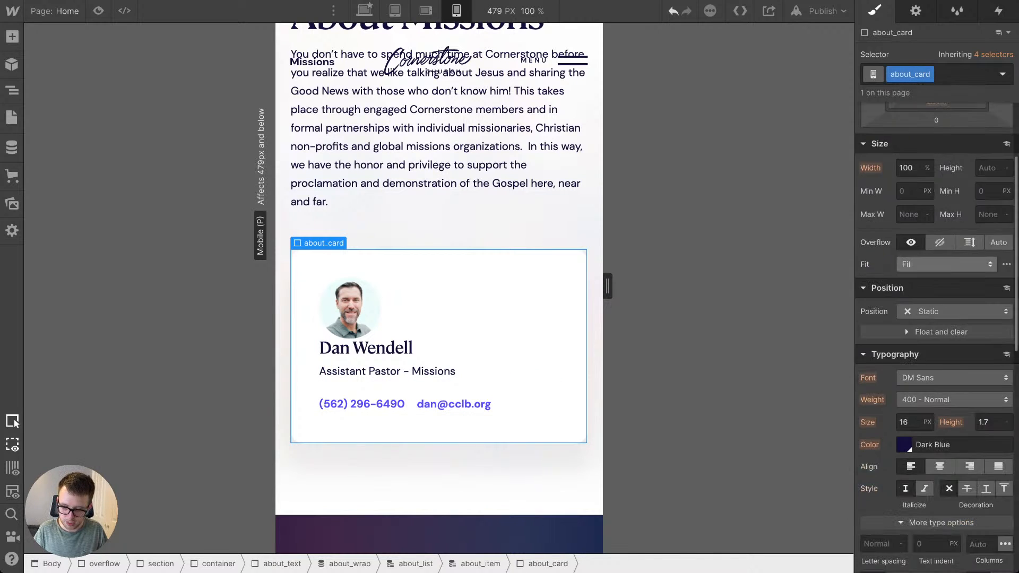
pyautogui.click(939, 418)
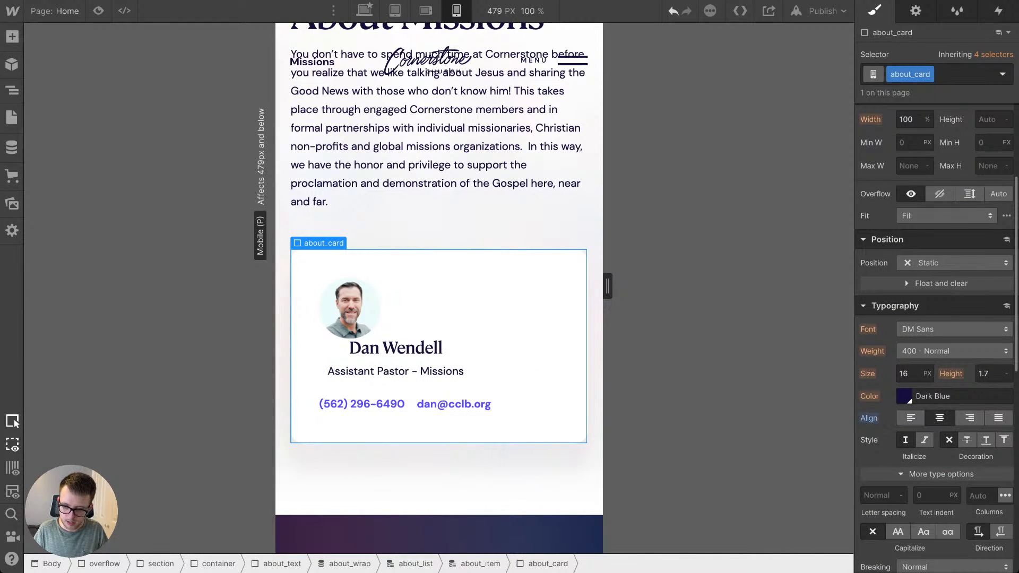
# Step: Make bio_left a vertical flex container with its photo, name and title centered in the card
pyautogui.click(503, 330)
pyautogui.scroll(4, 936, 329)
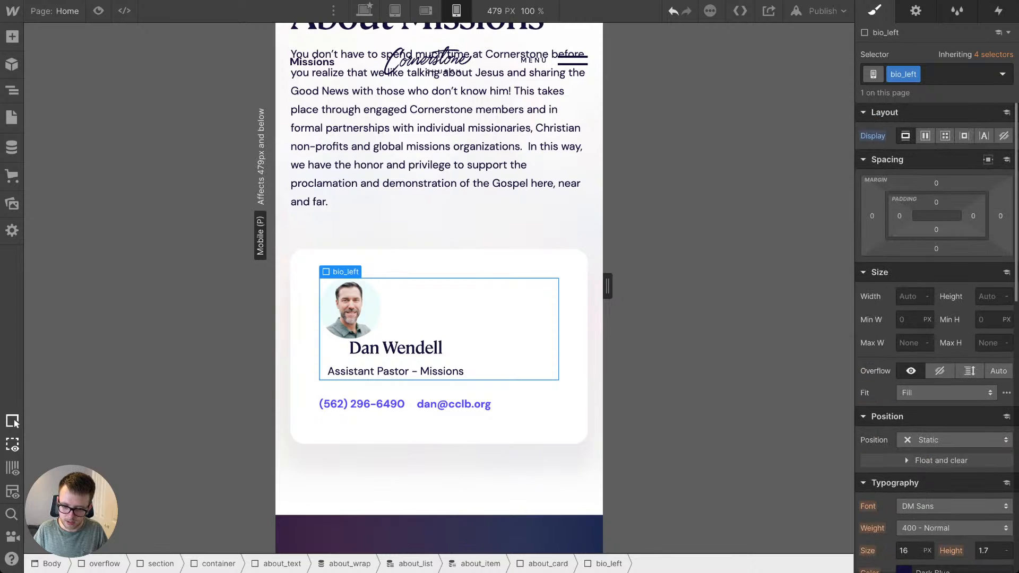
pyautogui.click(925, 136)
pyautogui.click(969, 182)
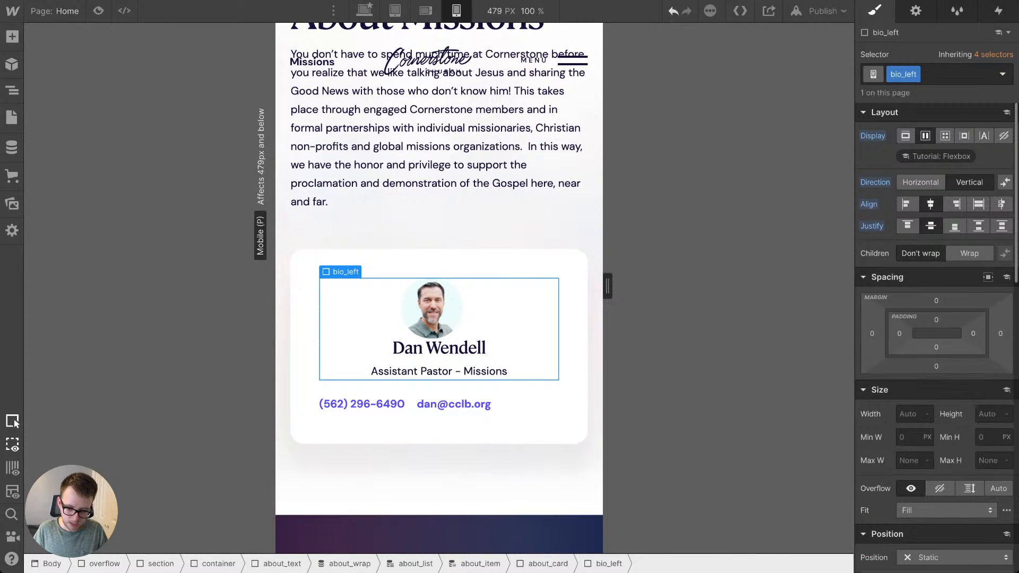
# Step: Center the contents of bio_contact horizontally and give the bio_link elements 1em left and right margins
pyautogui.click(480, 391)
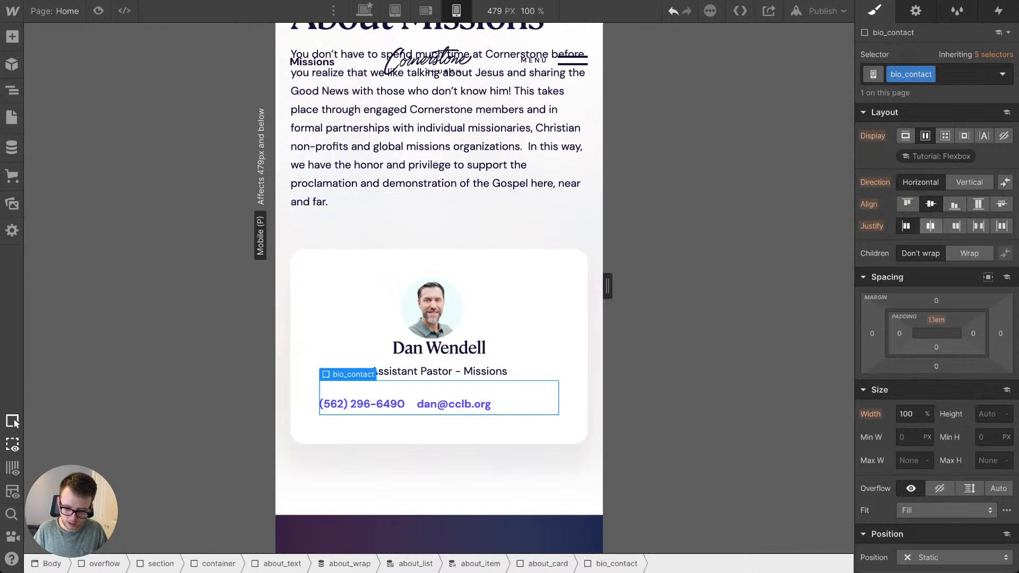
pyautogui.click(930, 226)
pyautogui.click(482, 404)
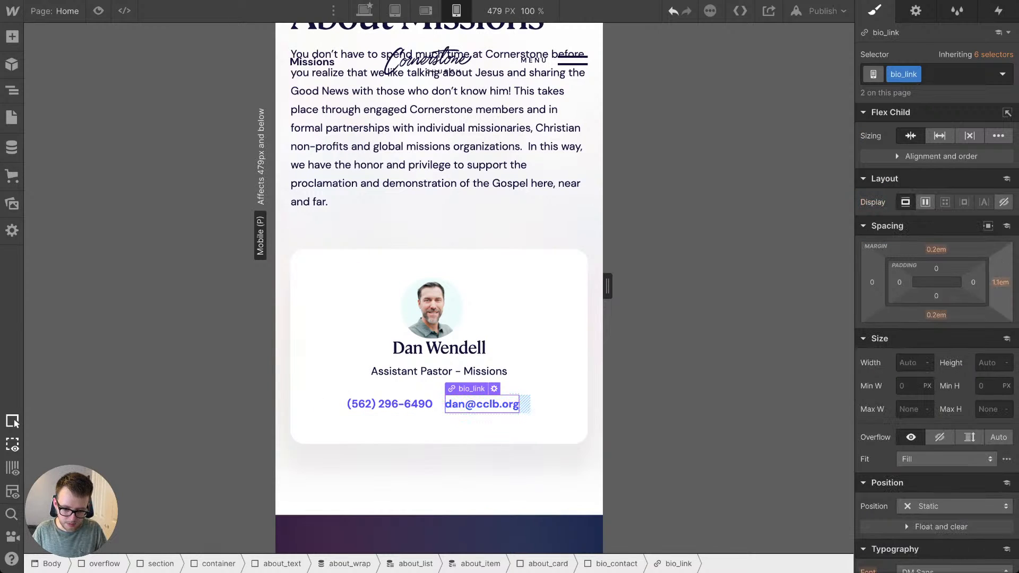
pyautogui.moveTo(1000, 282); pyautogui.dragTo(997, 283)
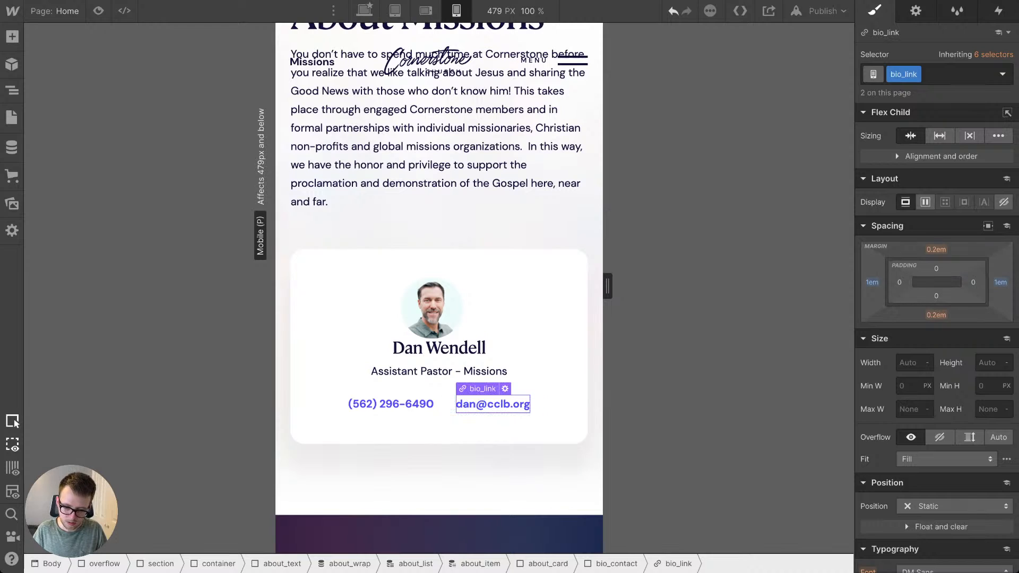
# Step: Reduce bio_contact's top padding to 0.7em to bring the phone and email links closer to the title
pyautogui.press('Up')
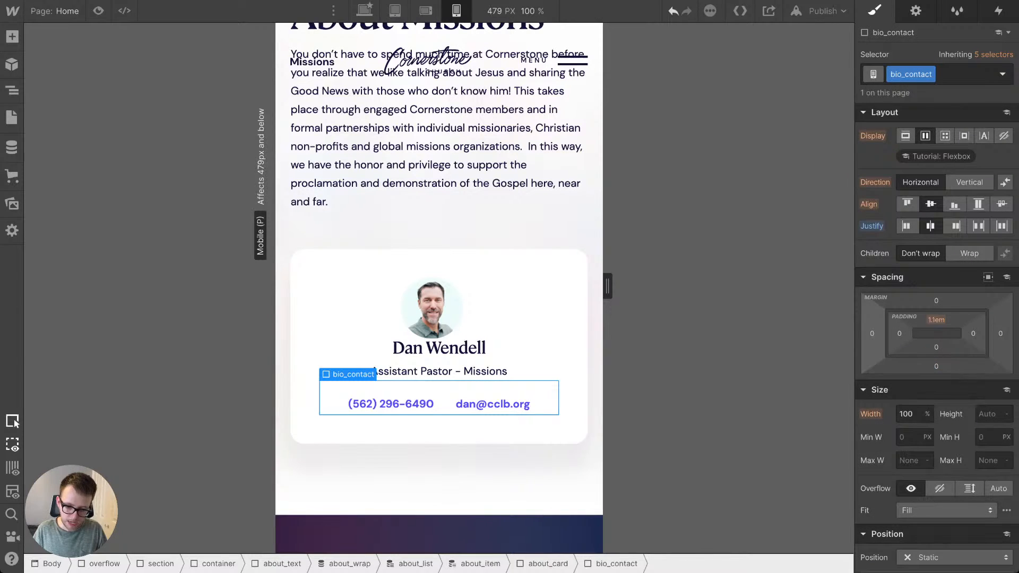
pyautogui.moveTo(936, 320); pyautogui.dragTo(936, 322)
pyautogui.press('Up')
pyautogui.press('Up')
pyautogui.press('Up')
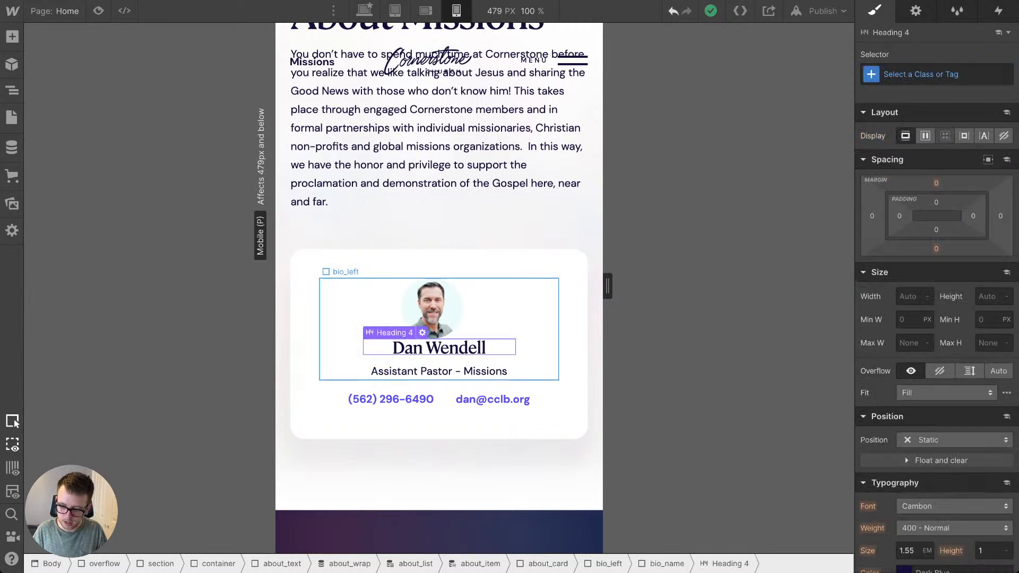
# Step: Set bio_photo's right margin to 0em and its bottom margin to 1.7em to space it above the name
pyautogui.click(936, 314)
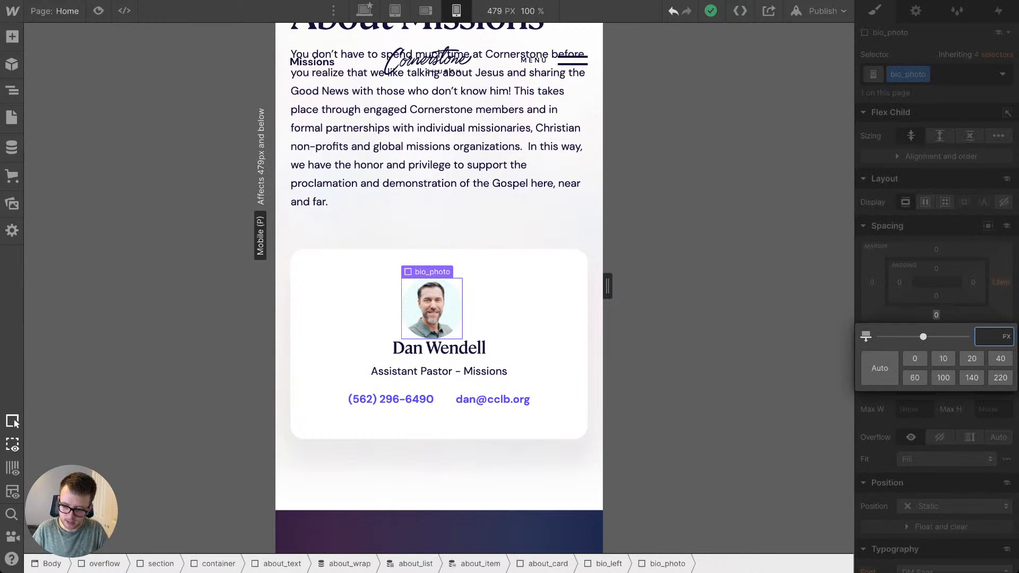
pyautogui.press('Escape')
pyautogui.click(1000, 282)
pyautogui.press('Return')
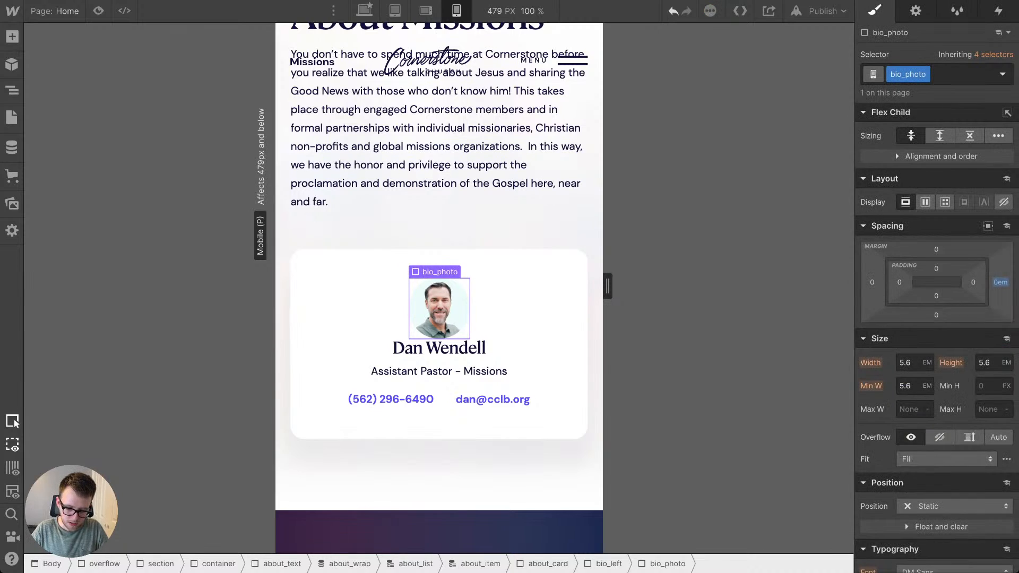
pyautogui.click(936, 315)
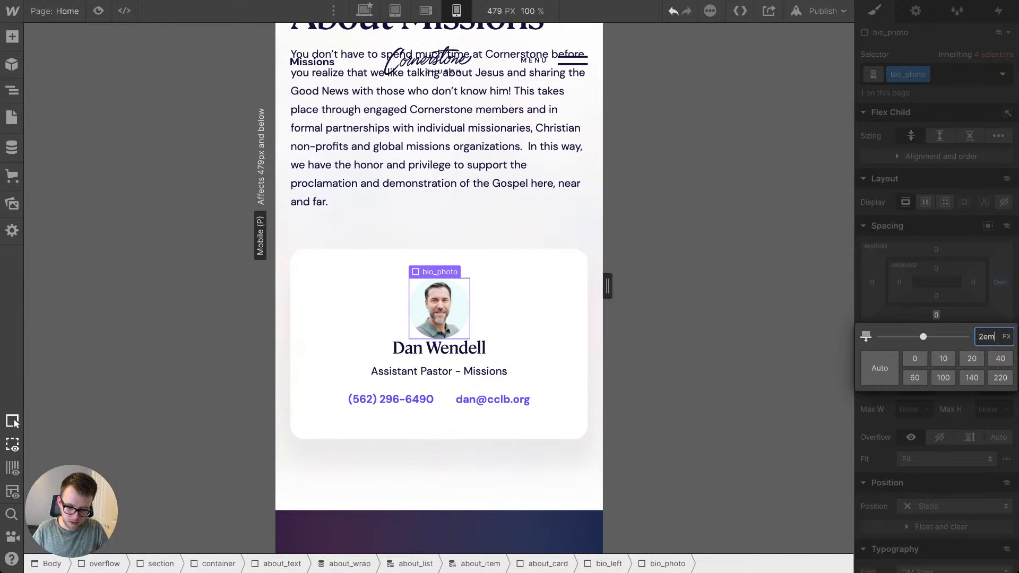
pyautogui.press('Return')
pyautogui.moveTo(936, 315); pyautogui.dragTo(936, 318)
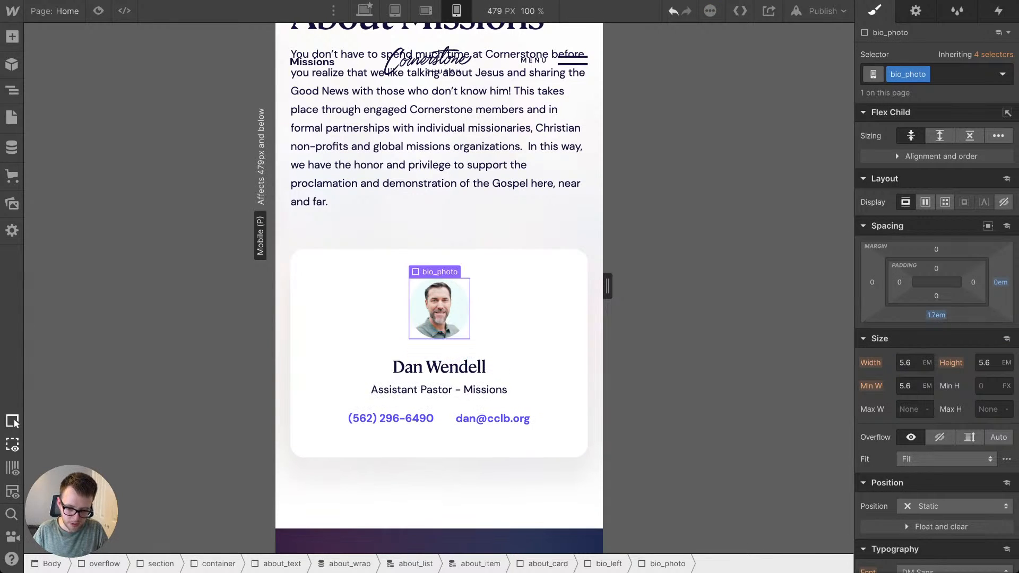
# Step: Switch the bio_contact wrapper around the phone and email links from flex to block display
pyautogui.click(557, 229)
pyautogui.moveTo(607, 286)
pyautogui.mouseDown()
pyautogui.moveTo(528, 286)
pyautogui.moveTo(608, 286)
pyautogui.mouseUp()
pyautogui.click(446, 419)
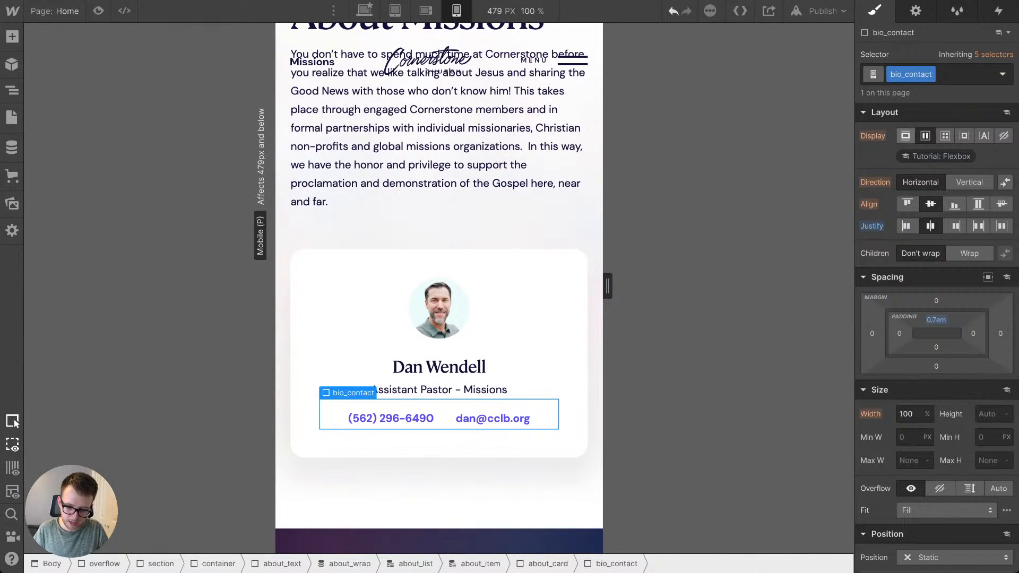
pyautogui.click(905, 135)
# Step: Set the bio_link's left and right margins to 0.8em and its display to inline-block, checking the card at 421 px
pyautogui.click(493, 415)
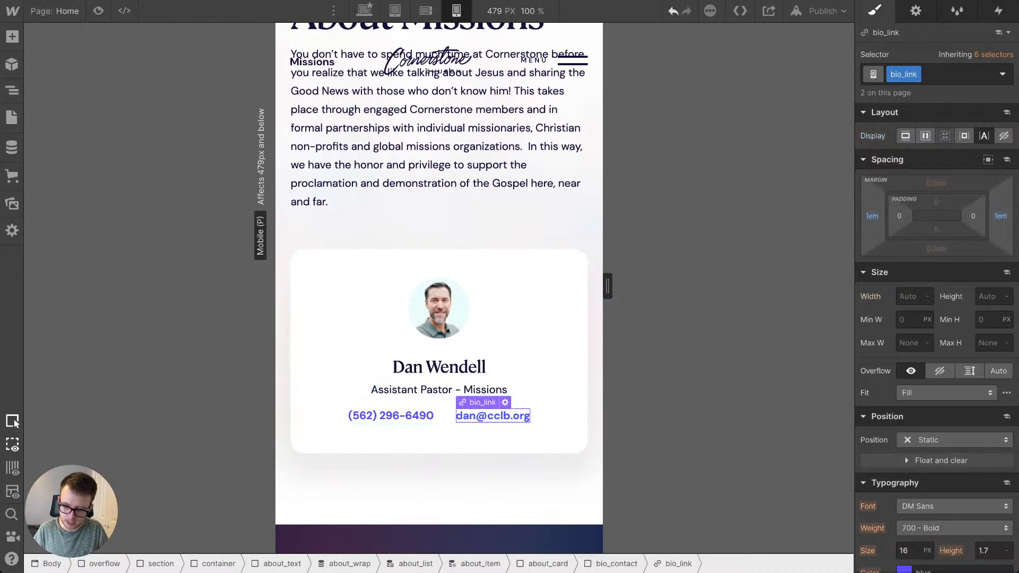
pyautogui.moveTo(872, 216); pyautogui.dragTo(872, 219)
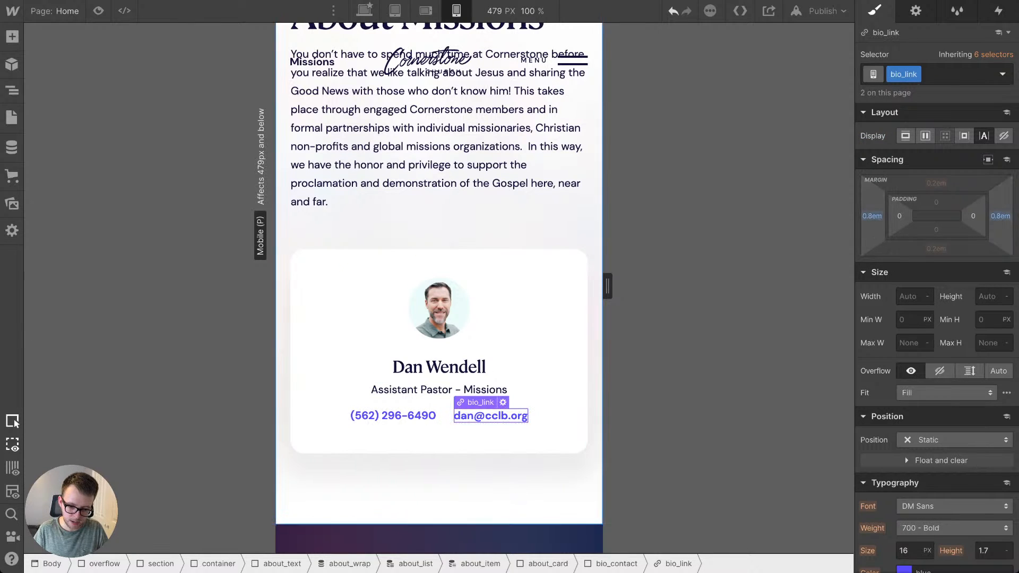
pyautogui.moveTo(607, 286)
pyautogui.mouseDown()
pyautogui.moveTo(531, 286)
pyautogui.moveTo(608, 286)
pyautogui.mouseUp()
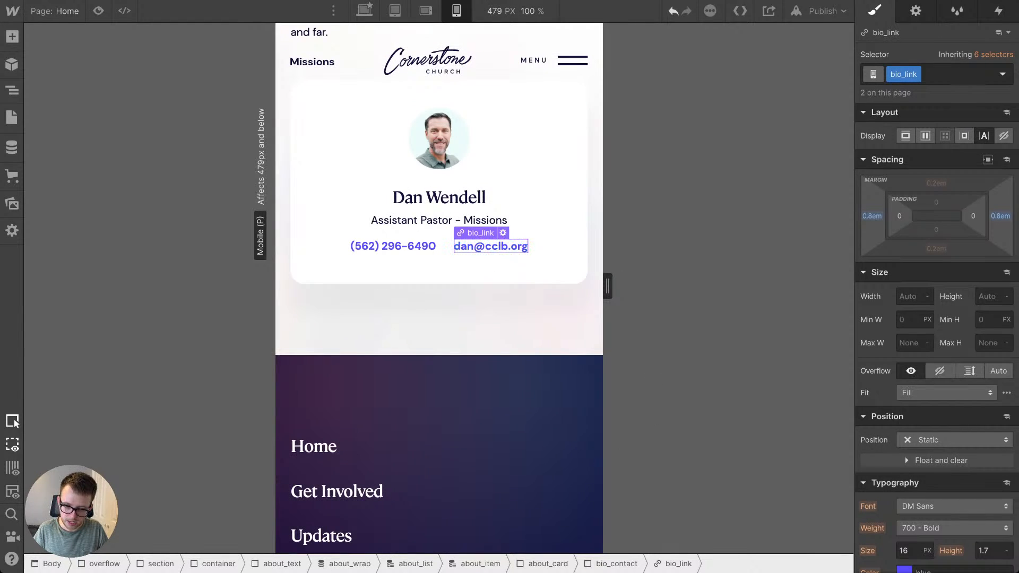
pyautogui.moveTo(607, 286)
pyautogui.mouseDown()
pyautogui.moveTo(524, 286)
pyautogui.moveTo(587, 286)
pyautogui.mouseUp()
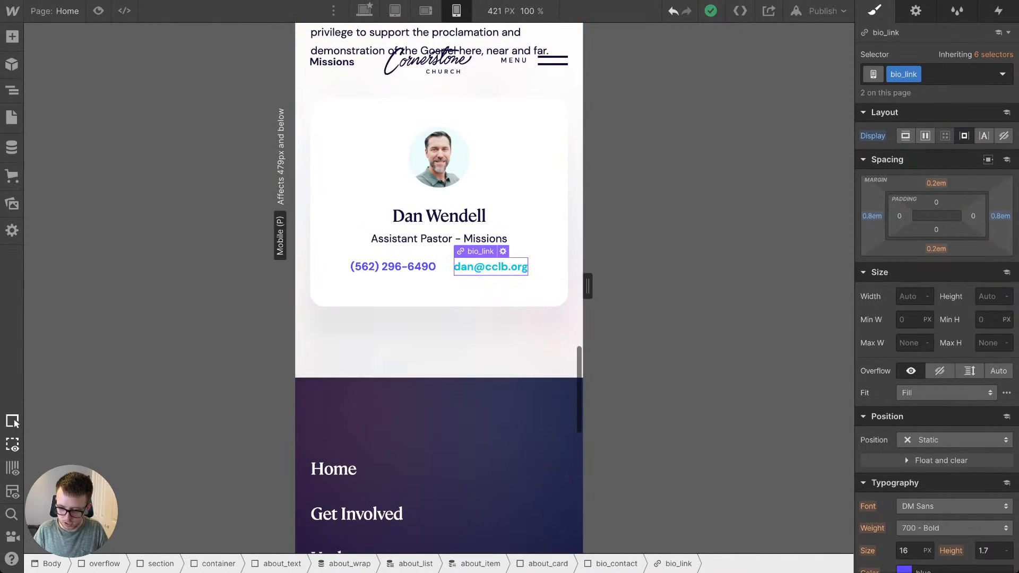
# Step: Inspect the typography, spacing and size settings of bio_title and bio_left in the contact card
pyautogui.click(439, 239)
pyautogui.scroll(-5, 937, 334)
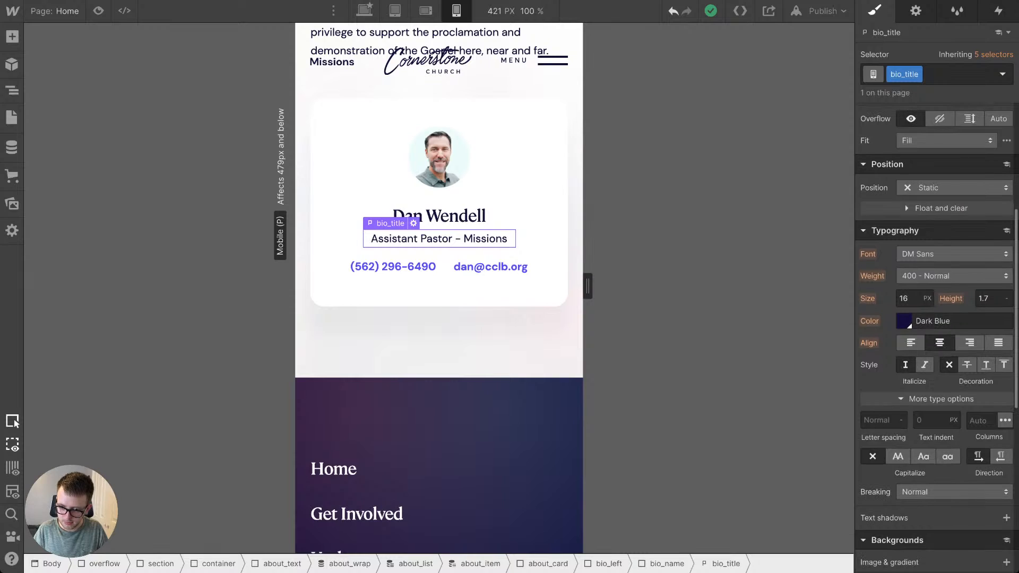
pyautogui.scroll(3, 936, 319)
pyautogui.scroll(-5, 936, 319)
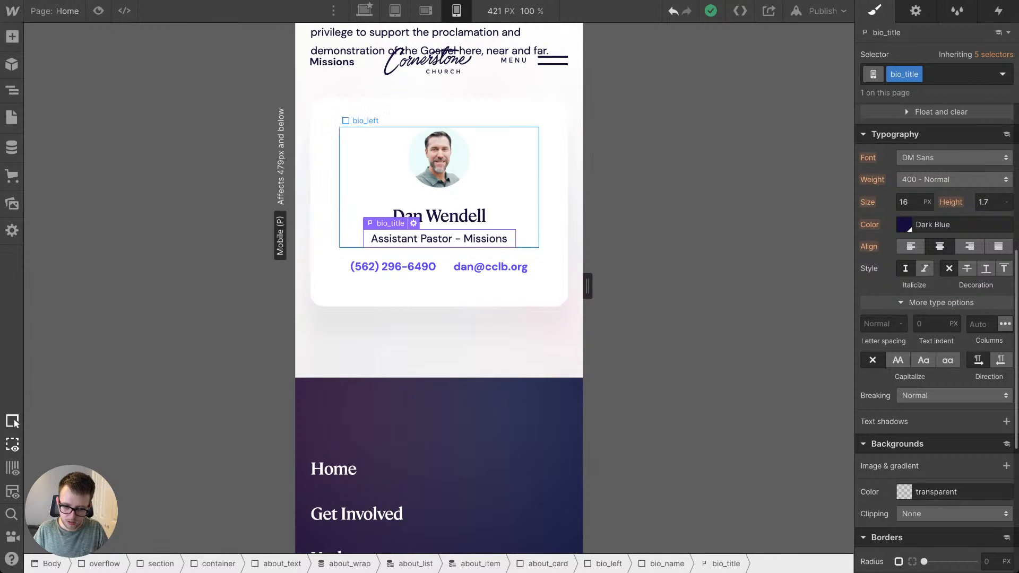
pyautogui.click(526, 175)
pyautogui.click(551, 180)
pyautogui.click(525, 178)
pyautogui.scroll(5, 937, 287)
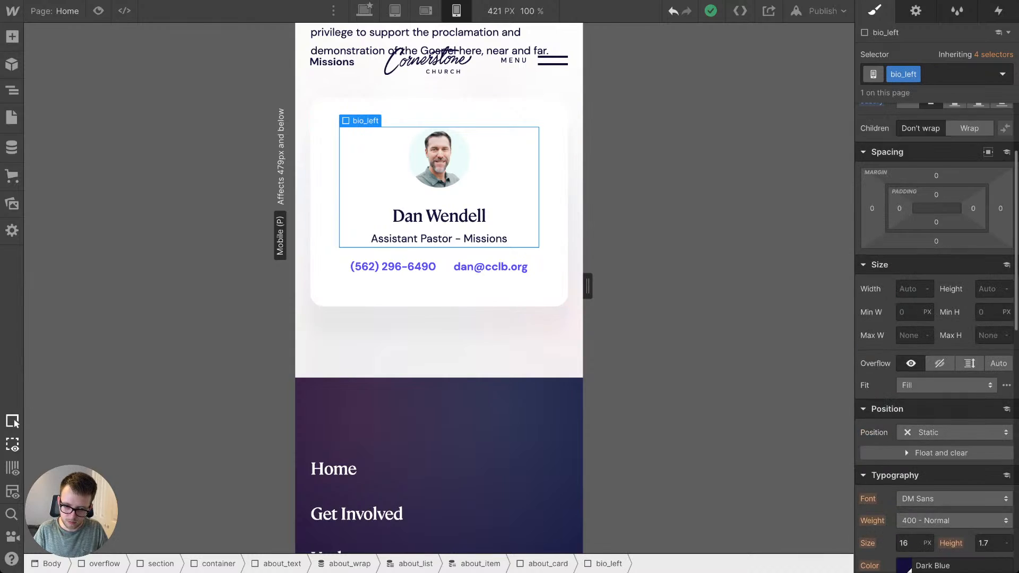
# Step: Set the about_card padding to 6vw on the left and right and 13vw on the top and bottom
pyautogui.click(552, 212)
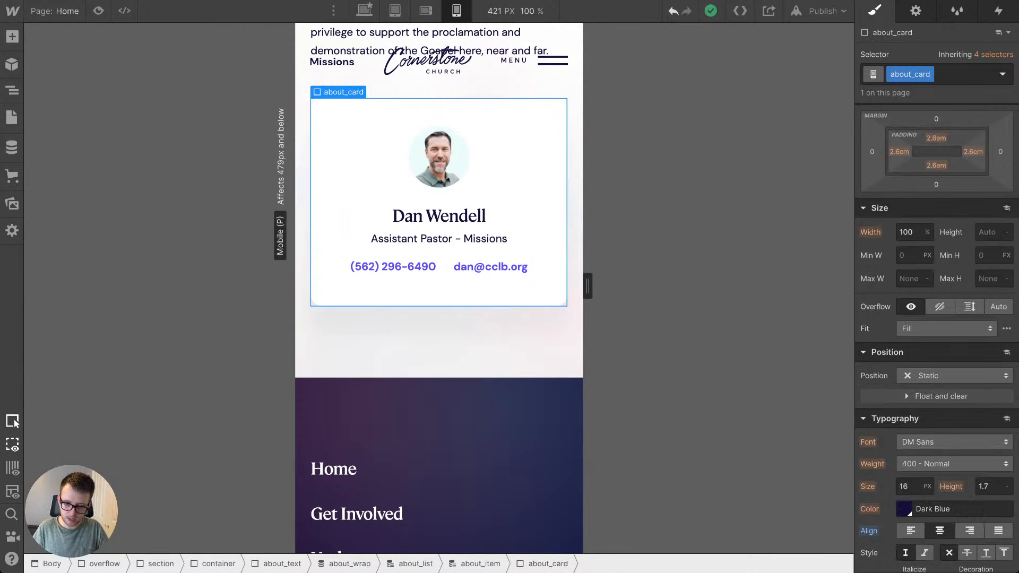
pyautogui.scroll(1, 899, 203)
pyautogui.click(899, 203)
pyautogui.write('2')
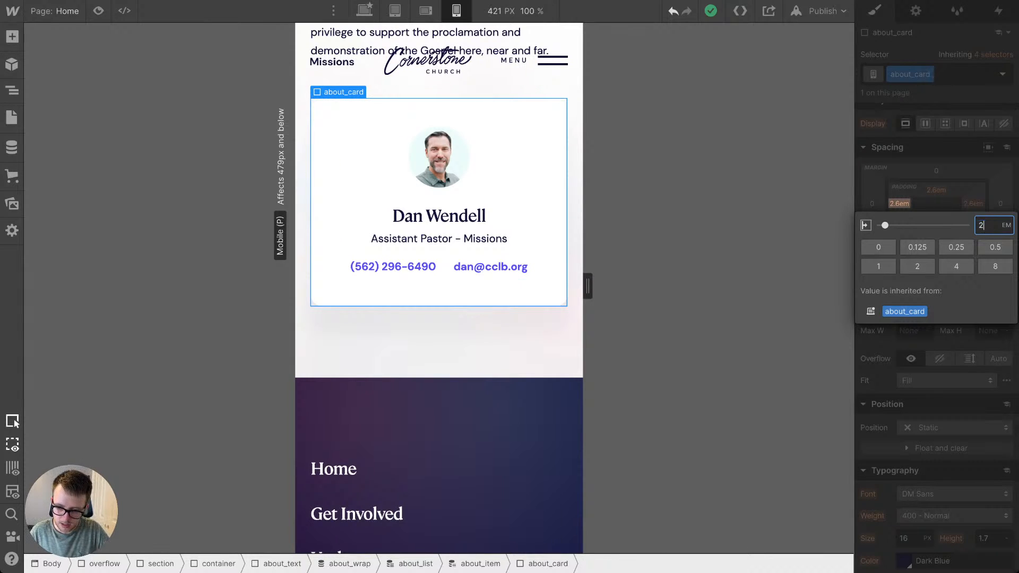
pyautogui.write('vw')
pyautogui.press('Return')
pyautogui.moveTo(898, 204); pyautogui.dragTo(936, 176)
# Step: Review the footer and About section at 479 px, and the About and Partnerships sections at 240 px
pyautogui.moveTo(587, 287)
pyautogui.mouseDown()
pyautogui.moveTo(526, 286)
pyautogui.moveTo(607, 287)
pyautogui.mouseUp()
pyautogui.scroll(-3, 439, 345)
pyautogui.scroll(-10, 439, 345)
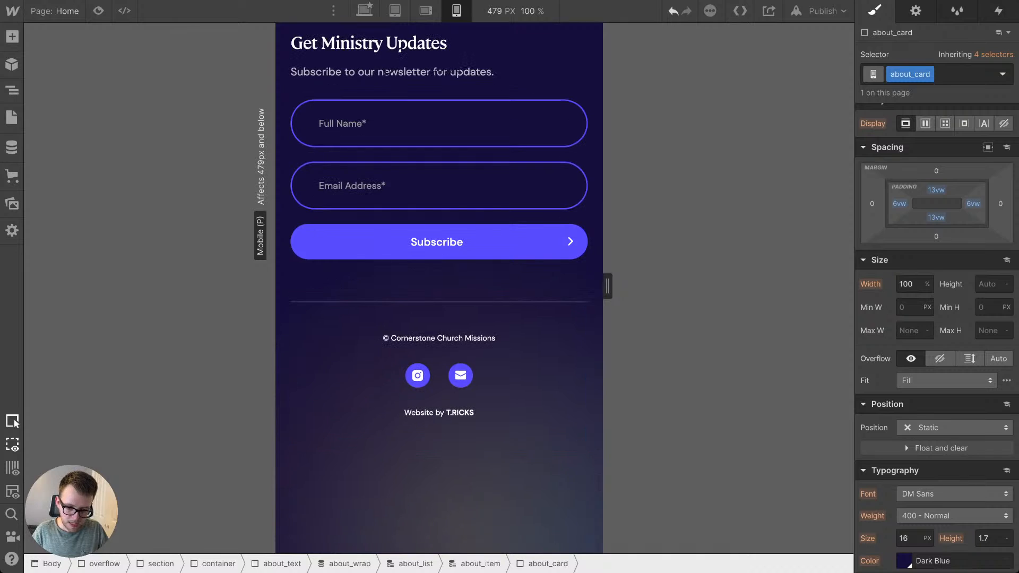
pyautogui.moveTo(608, 287)
pyautogui.mouseDown()
pyautogui.moveTo(526, 286)
pyautogui.moveTo(608, 287)
pyautogui.mouseUp()
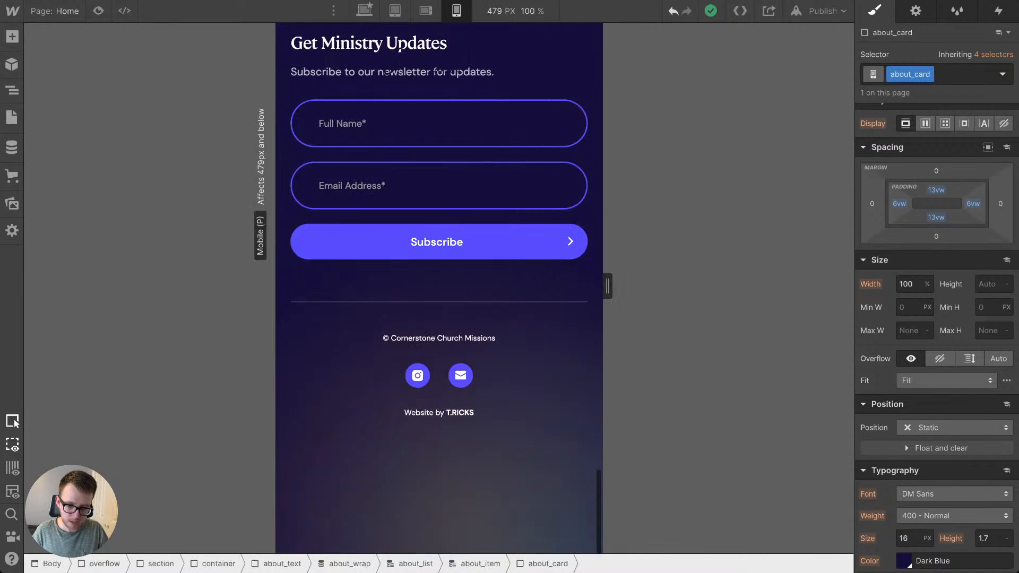
pyautogui.scroll(15, 439, 319)
pyautogui.scroll(7, 439, 318)
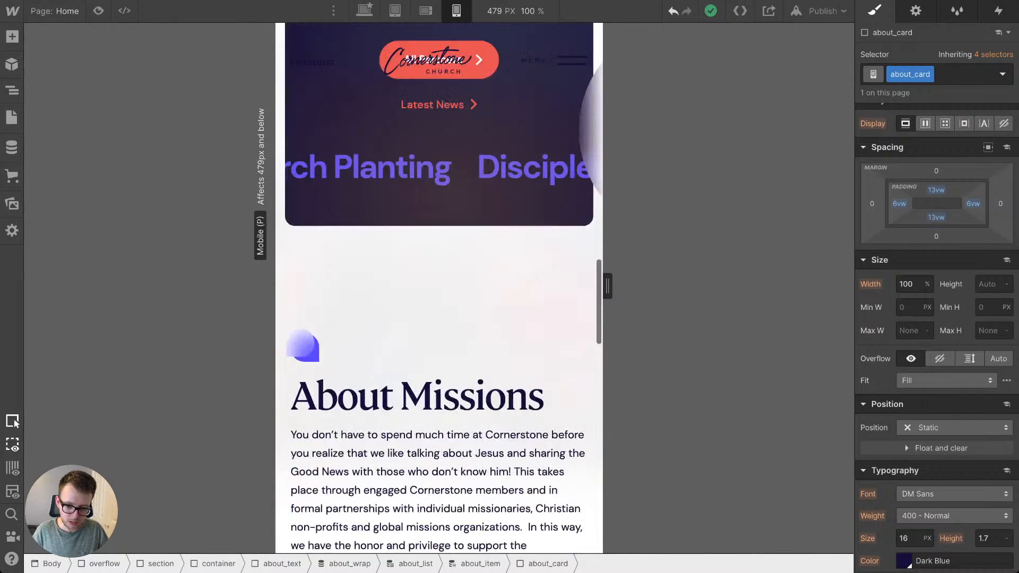
pyautogui.moveTo(607, 287); pyautogui.dragTo(526, 286)
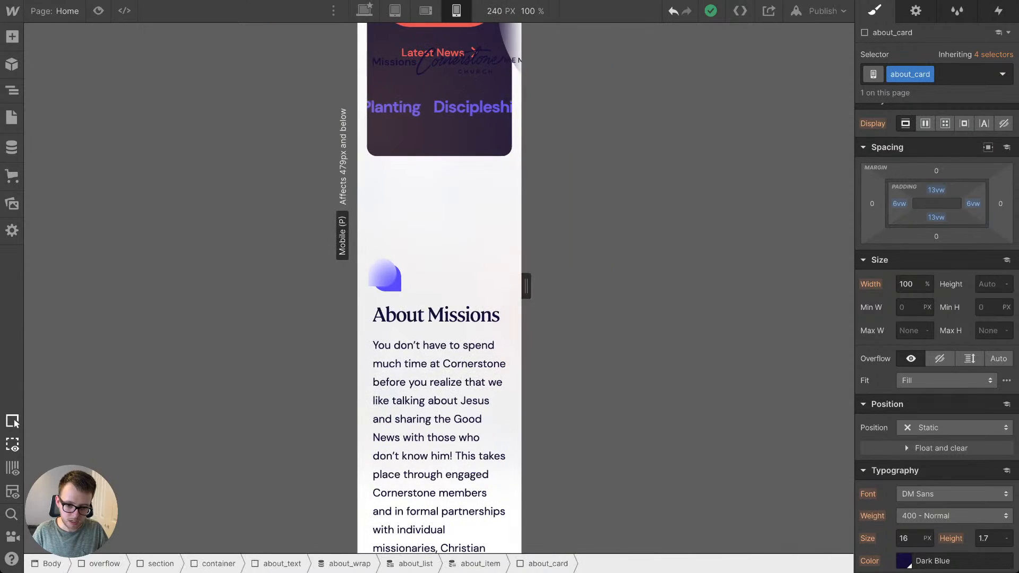
pyautogui.scroll(8, 439, 318)
pyautogui.scroll(1, 439, 318)
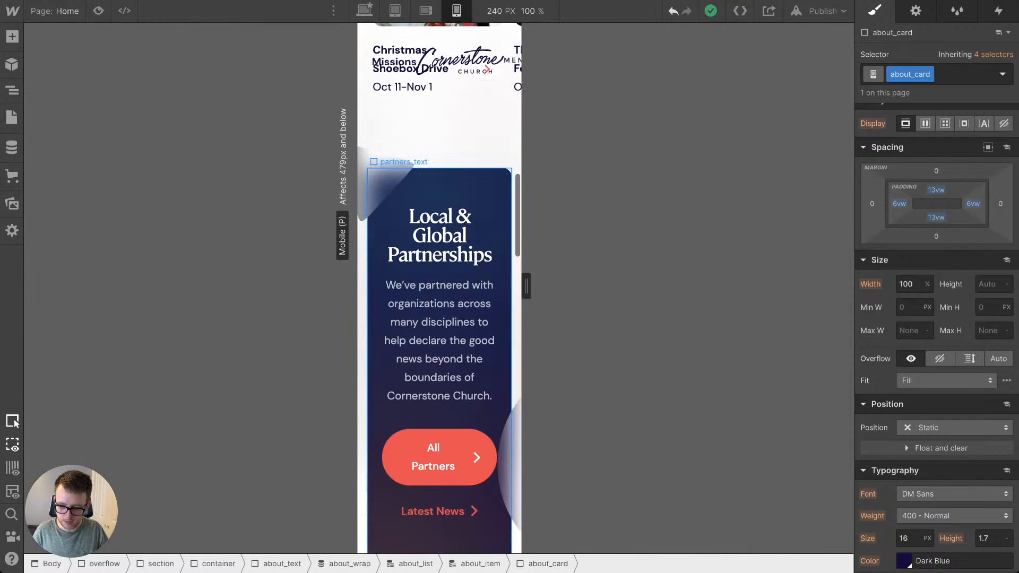
# Step: Set the font size of the blurred hero-triangle in the Partnerships section to 3vw for the 767 px and below breakpoint
pyautogui.click(386, 181)
pyautogui.scroll(-4, 937, 340)
pyautogui.scroll(-3, 937, 345)
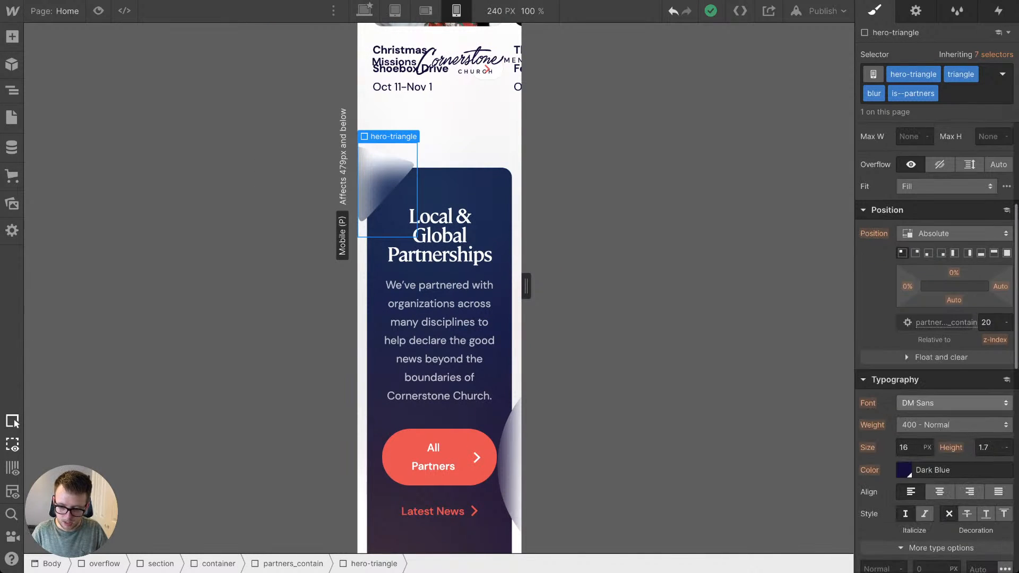
pyautogui.write('2')
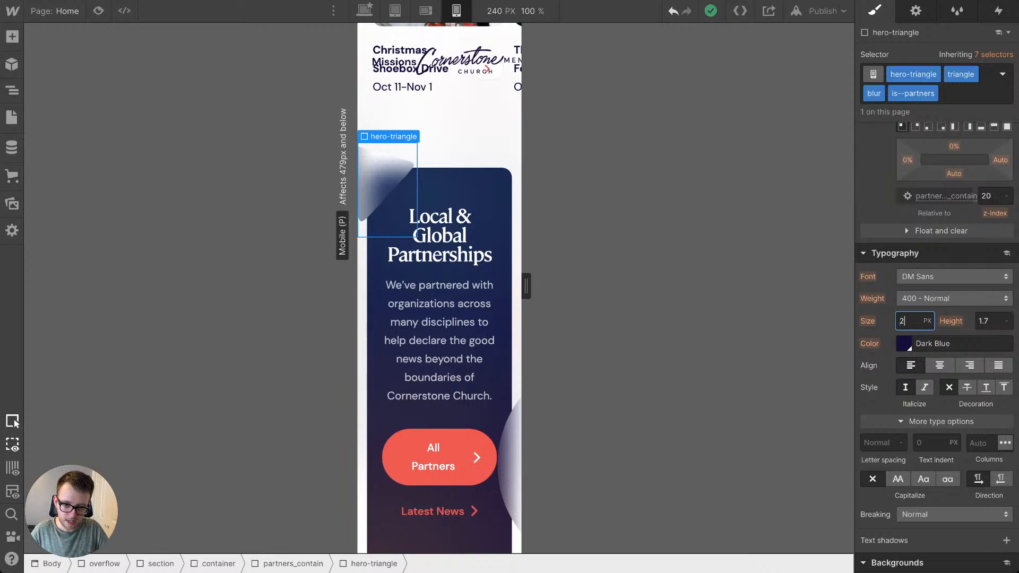
pyautogui.write('3')
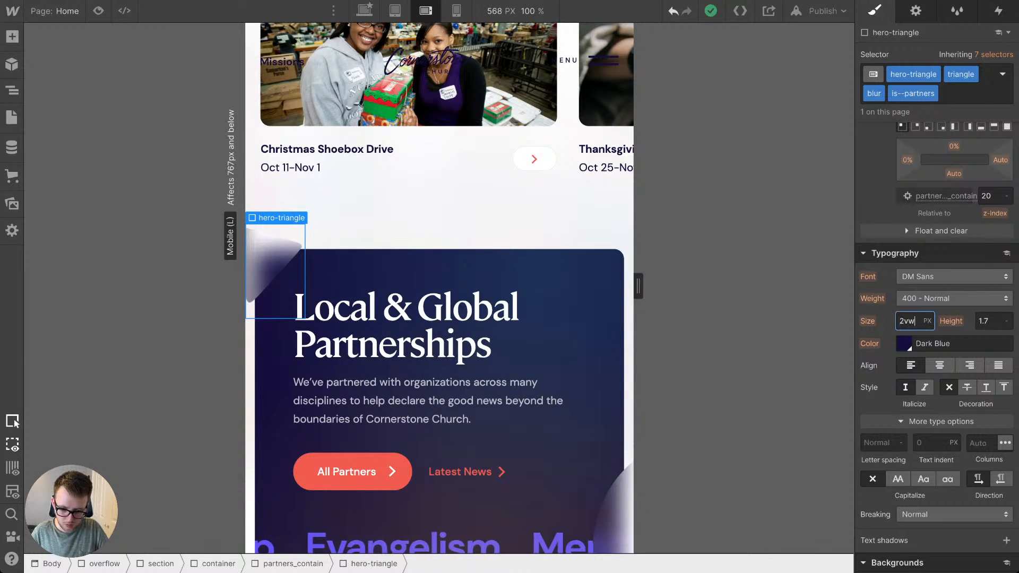
pyautogui.write('vw')
pyautogui.press('Return')
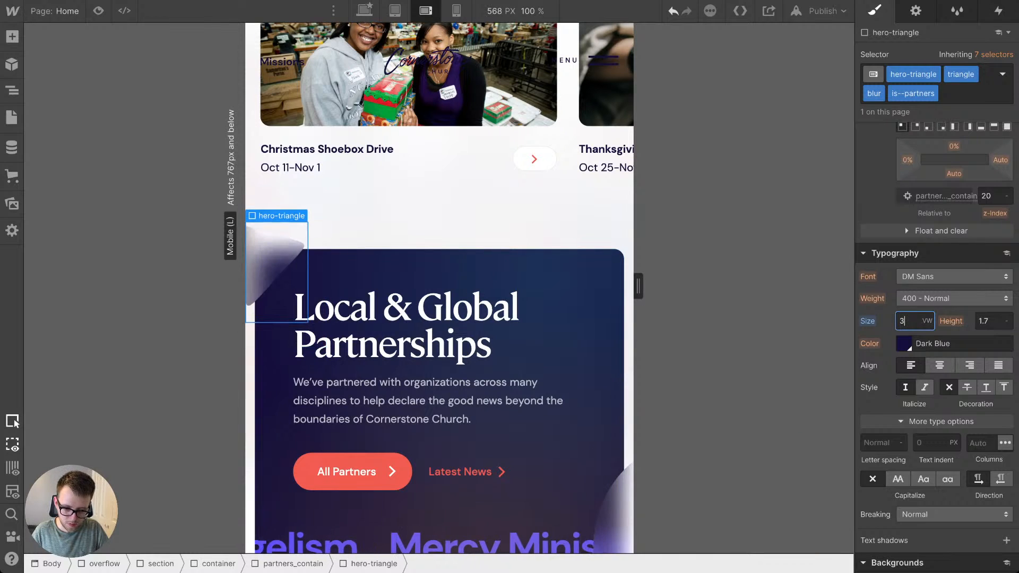
pyautogui.press('Up')
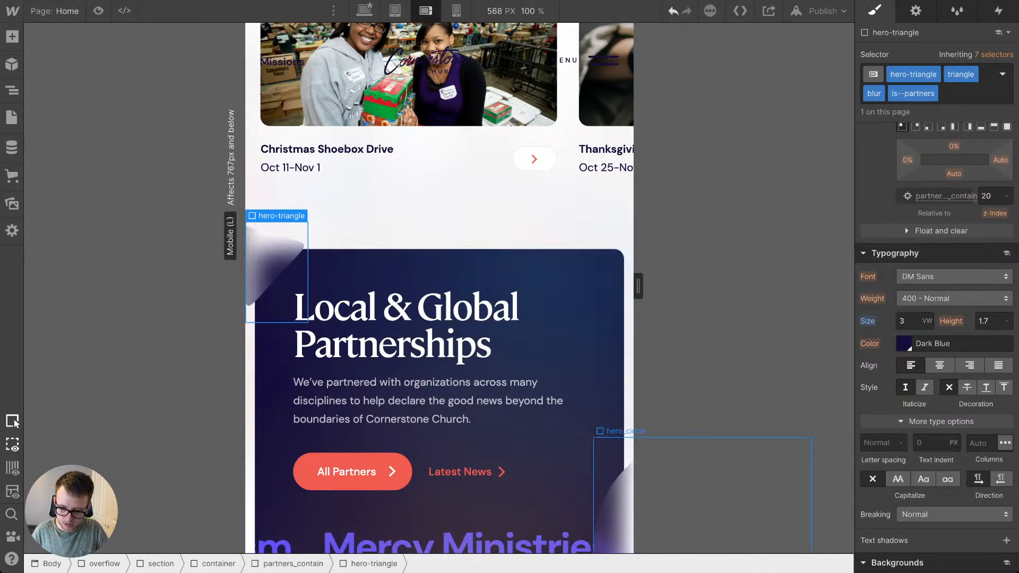
# Step: Set the font size of the Partnerships section's blurred hero_circle to 2.5vw, checking the section at 479 px
pyautogui.click(619, 501)
pyautogui.scroll(-3, 620, 501)
pyautogui.click(906, 321)
pyautogui.write('3vw')
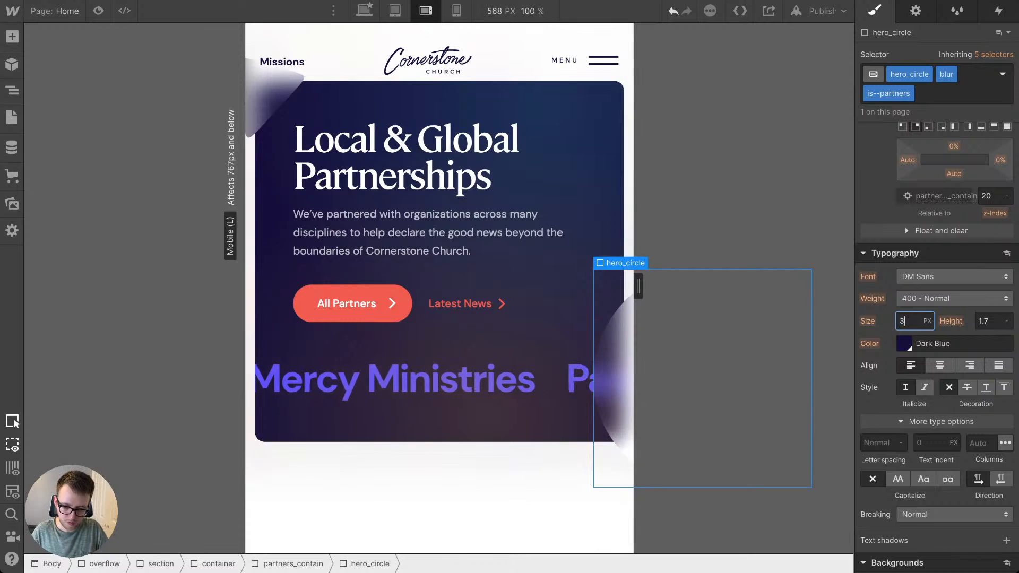
pyautogui.press('Return')
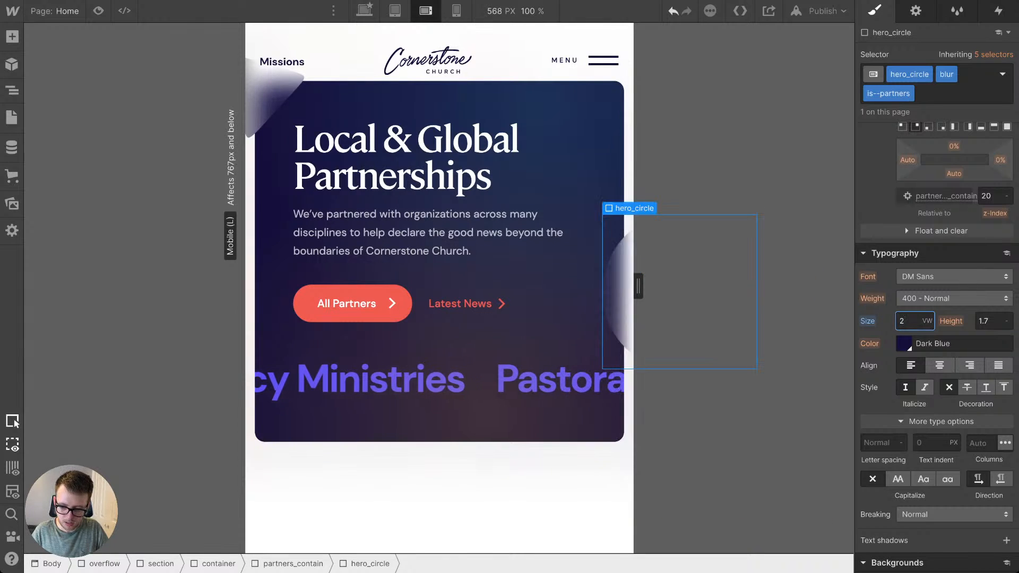
pyautogui.press('Up')
pyautogui.press('Down')
pyautogui.write('.')
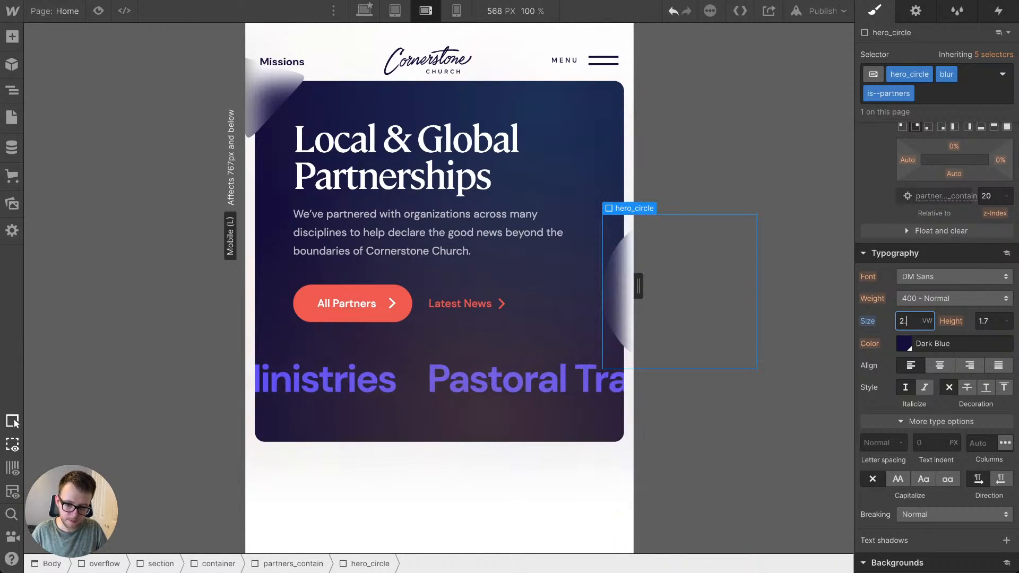
pyautogui.write('5')
pyautogui.press('Return')
pyautogui.press('4')
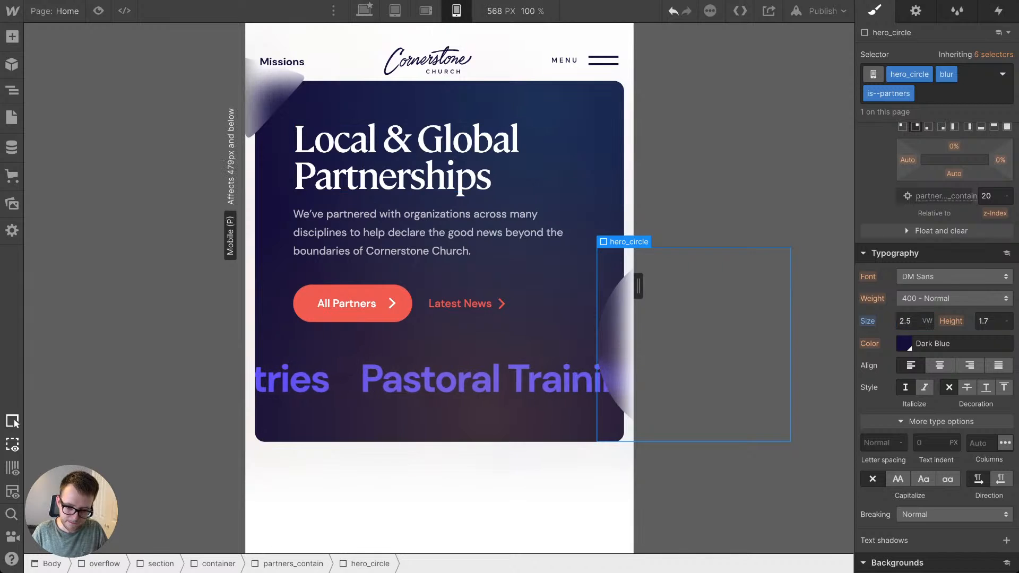
pyautogui.moveTo(553, 286); pyautogui.dragTo(608, 286)
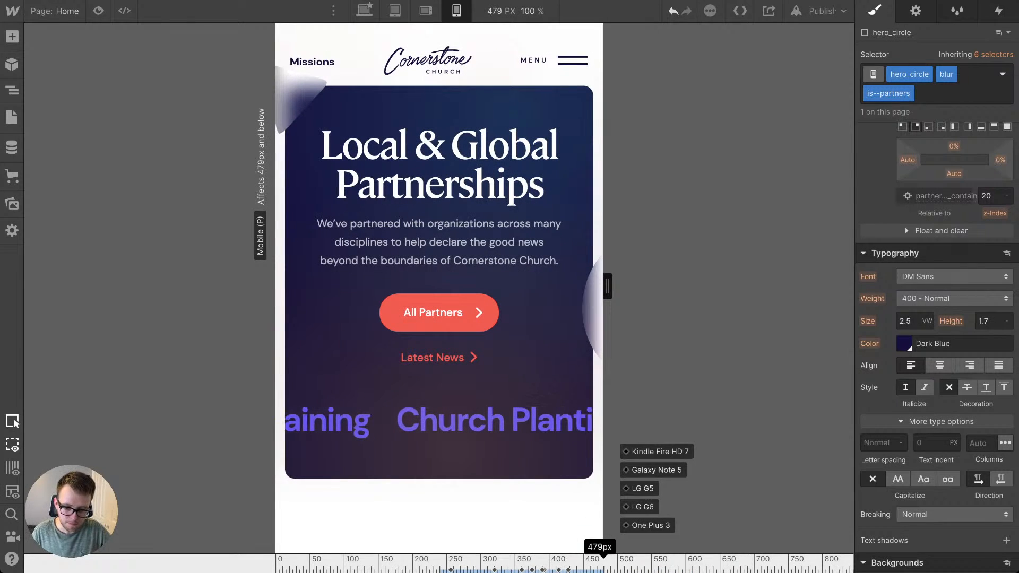
pyautogui.moveTo(608, 286)
pyautogui.mouseDown()
pyautogui.moveTo(526, 286)
pyautogui.moveTo(608, 286)
pyautogui.mouseUp()
# Step: Inspect the header's nav_elements block, its neighbours in the layer structure and the Missions image inside it
pyautogui.scroll(20, 520, 393)
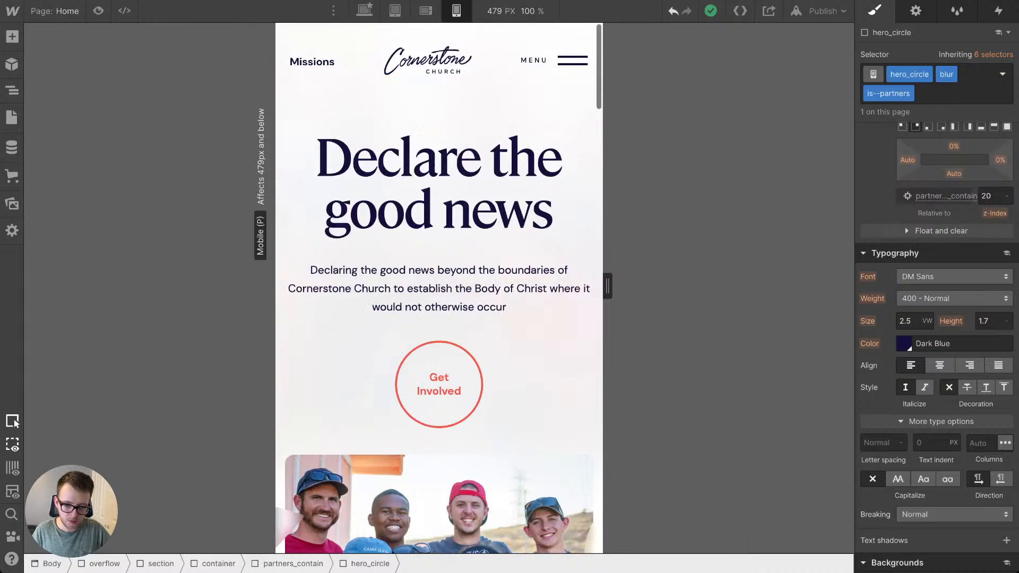
pyautogui.click(427, 61)
pyautogui.press('Up')
pyautogui.press('Up')
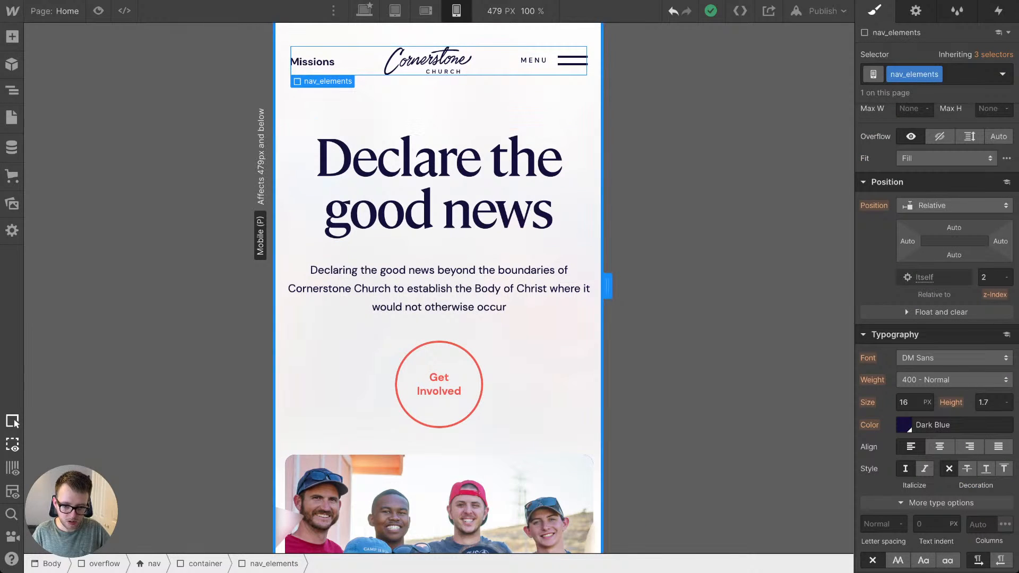
pyautogui.moveTo(607, 286)
pyautogui.mouseDown()
pyautogui.moveTo(526, 286)
pyautogui.moveTo(608, 286)
pyautogui.mouseUp()
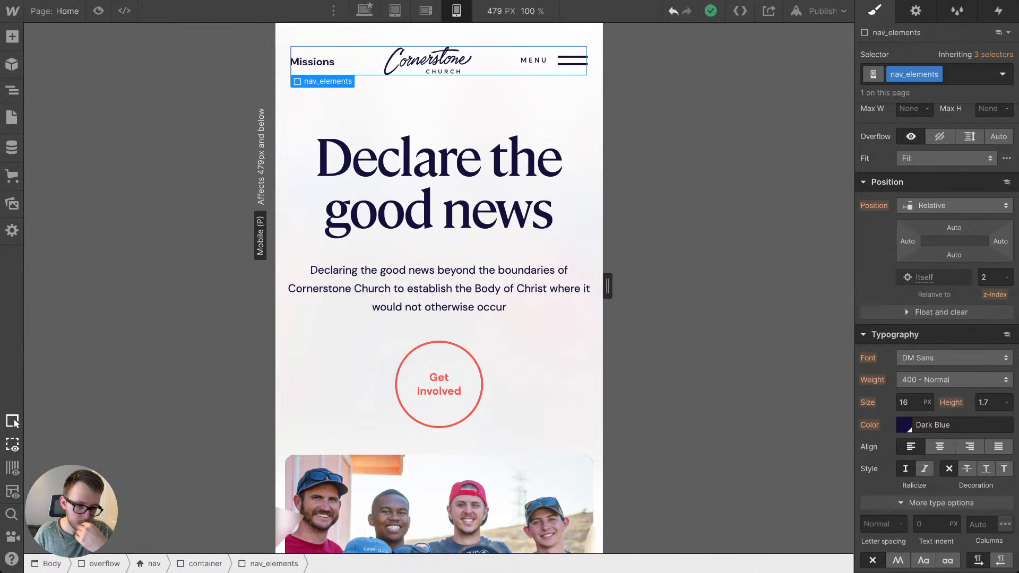
pyautogui.press('z')
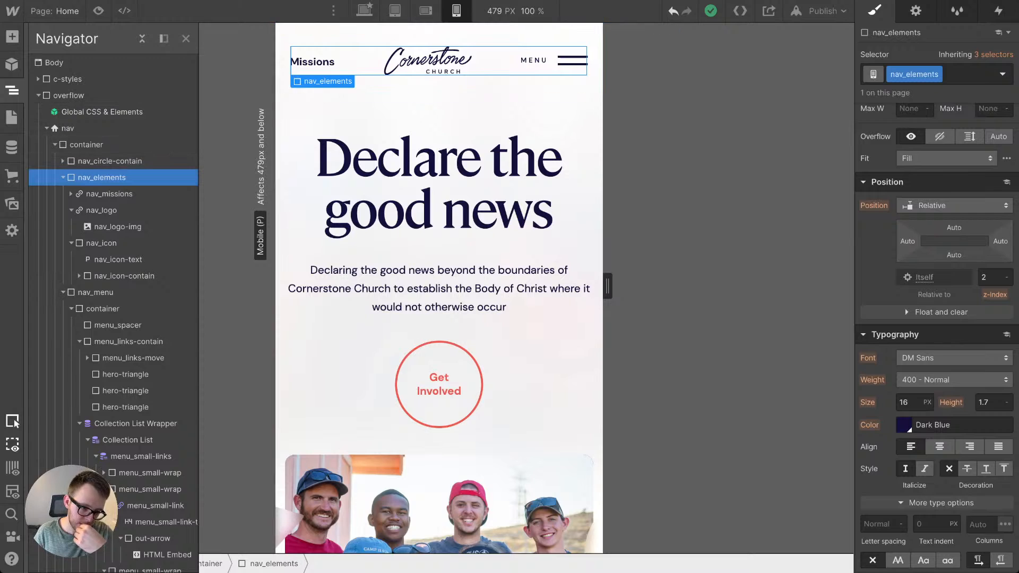
pyautogui.click(63, 177)
pyautogui.click(63, 194)
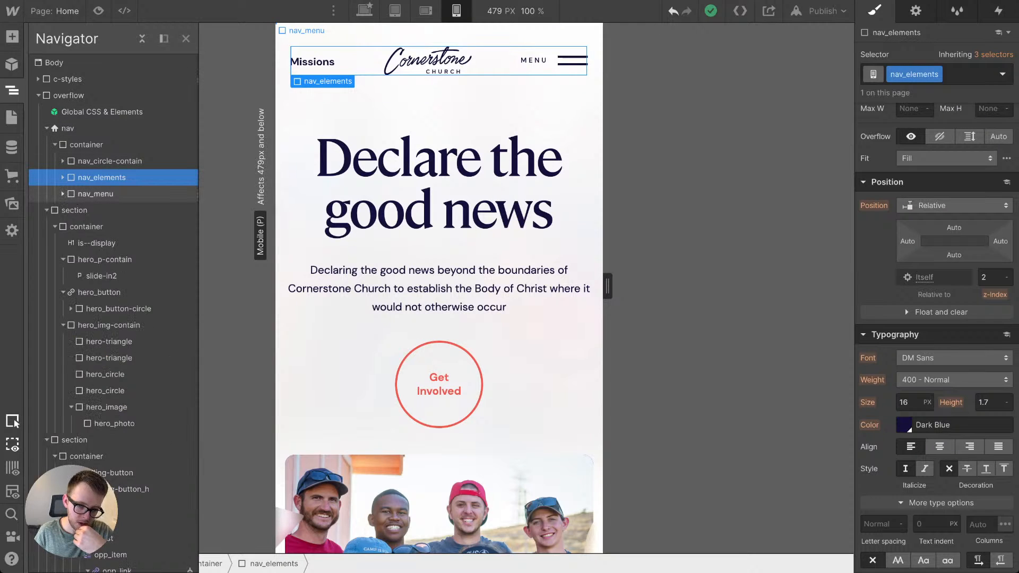
pyautogui.click(96, 194)
pyautogui.click(96, 177)
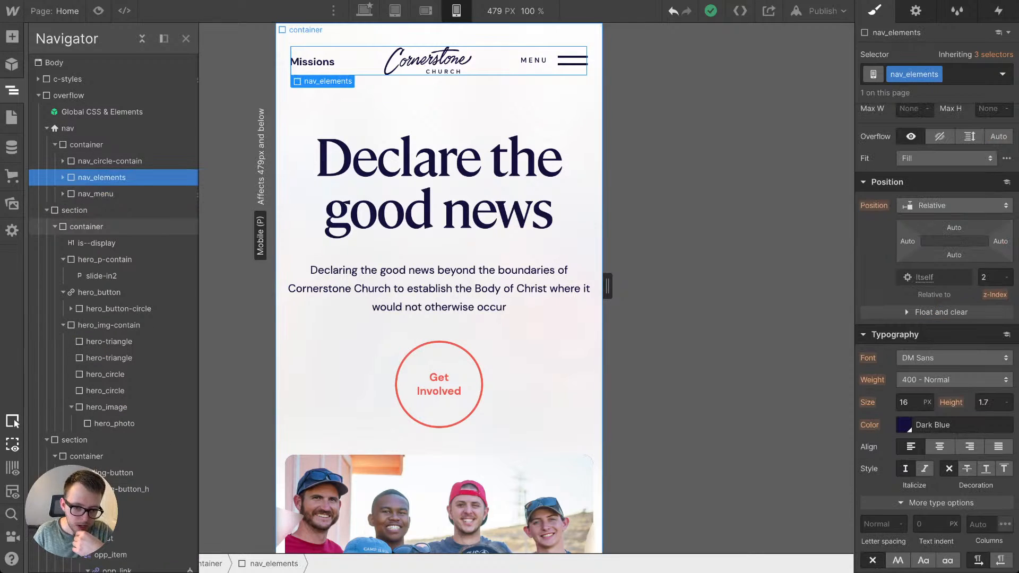
pyautogui.click(312, 62)
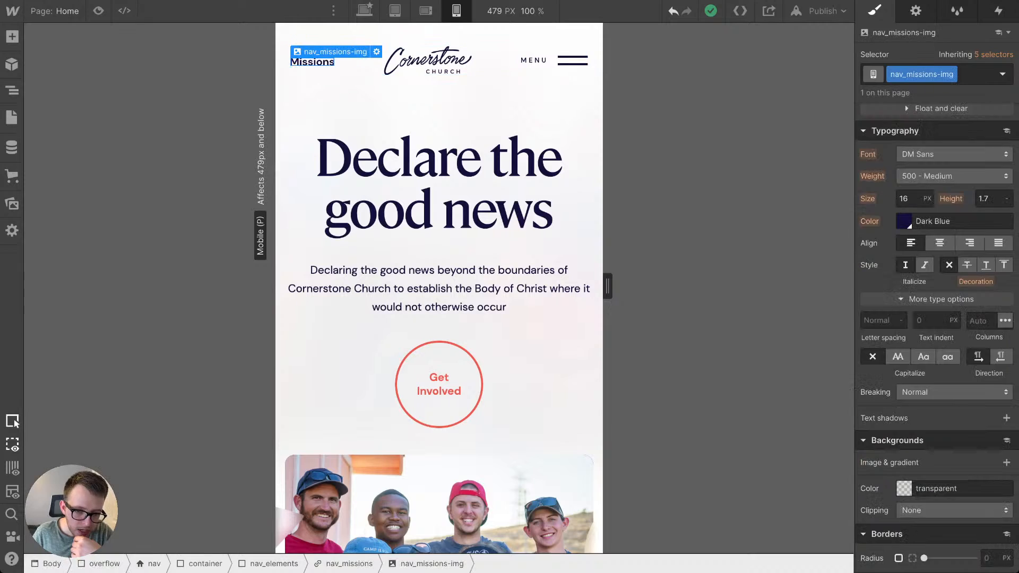
pyautogui.click(356, 68)
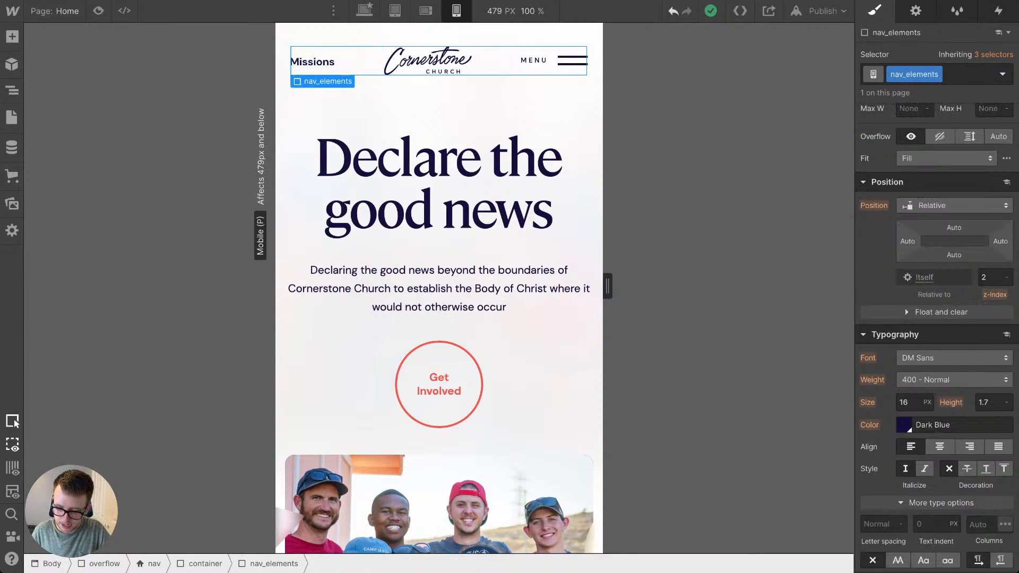
# Step: Set the nav_elements font size to 4vw for the 479 px and below breakpoint and check how the header scales
pyautogui.scroll(-1, 937, 337)
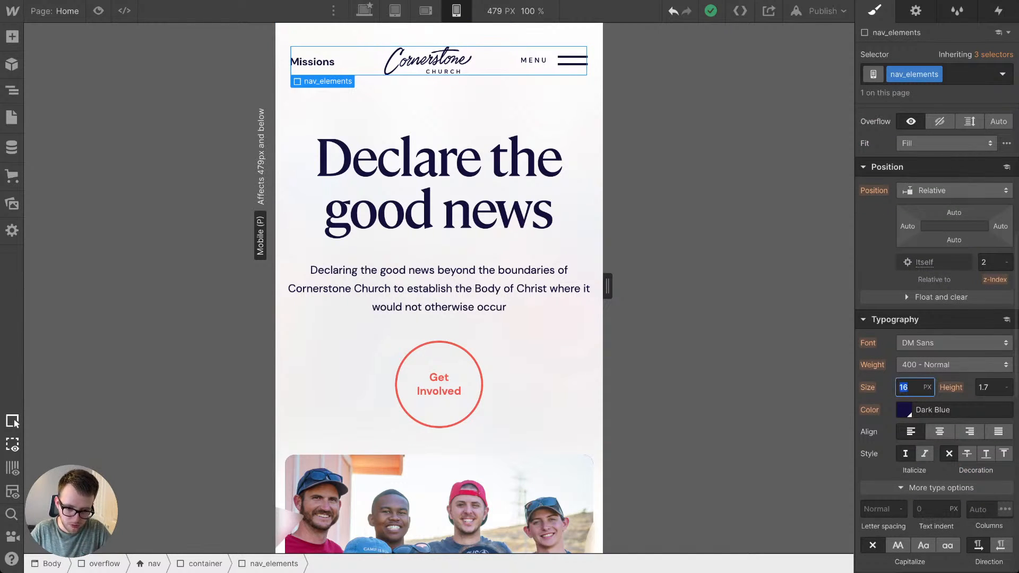
pyautogui.press('Return')
pyautogui.press('Up')
pyautogui.press('Up')
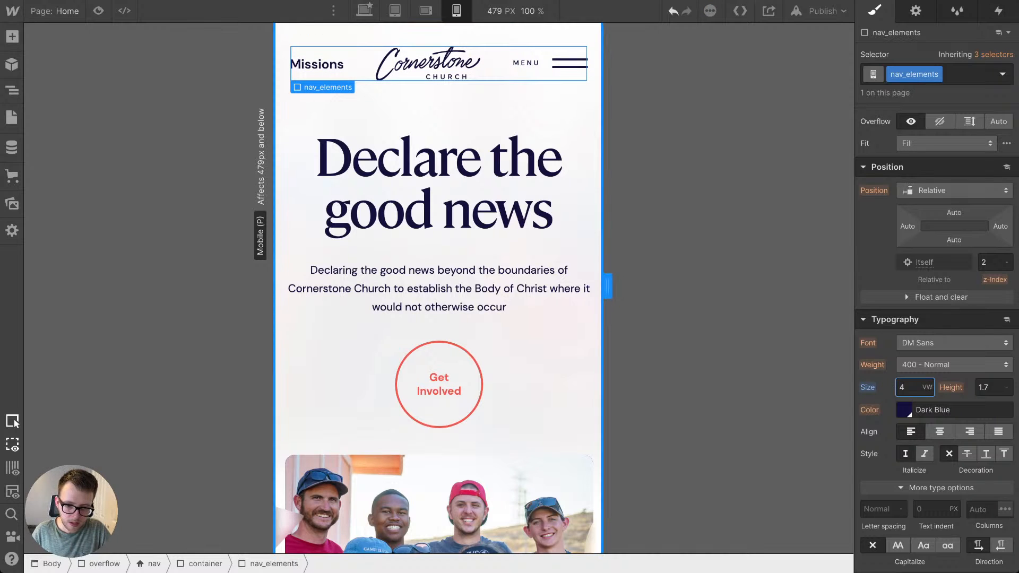
pyautogui.moveTo(596, 555)
pyautogui.mouseDown()
pyautogui.moveTo(520, 555)
pyautogui.moveTo(603, 555)
pyautogui.mouseUp()
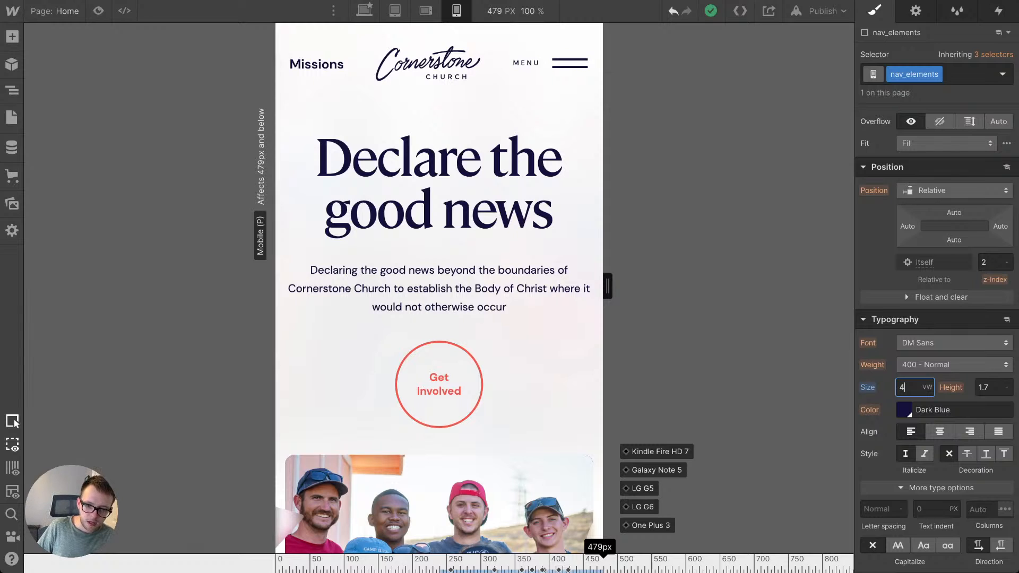
# Step: Review the whole homepage from hero to footer at the 479 px and 568 px mobile widths
pyautogui.scroll(-12, 439, 287)
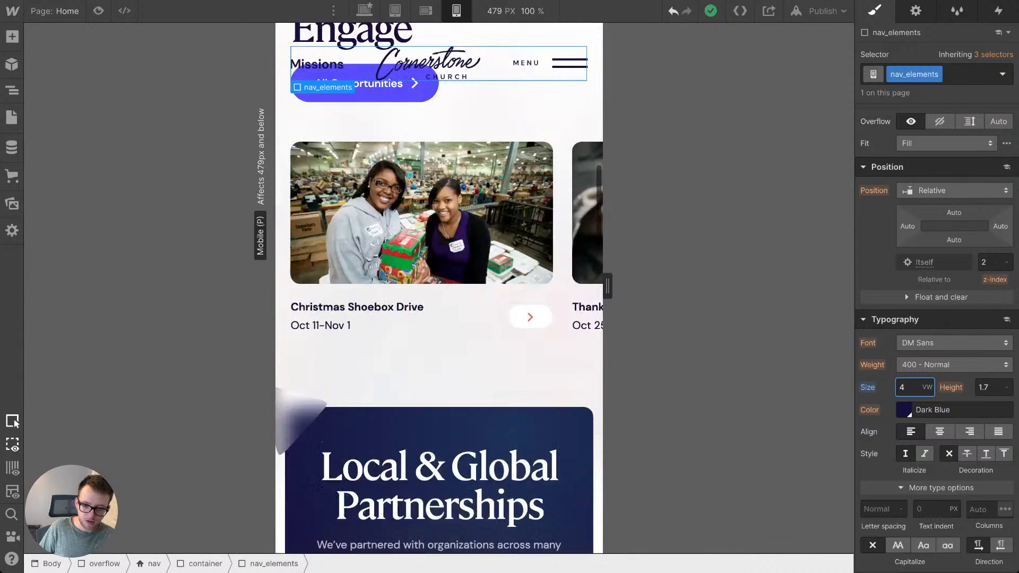
pyautogui.scroll(-15, 439, 286)
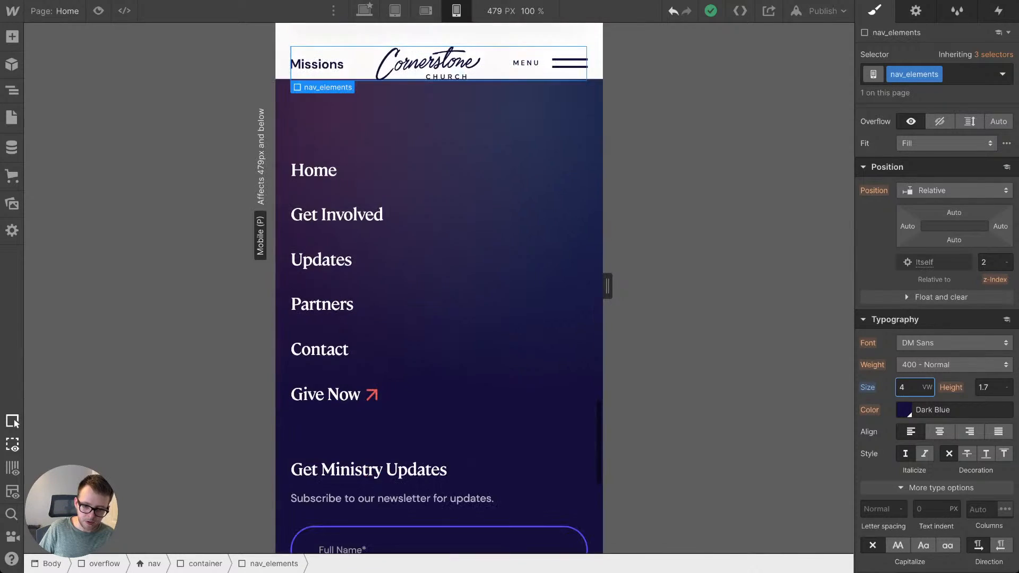
pyautogui.scroll(-8, 439, 286)
pyautogui.scroll(20, 439, 288)
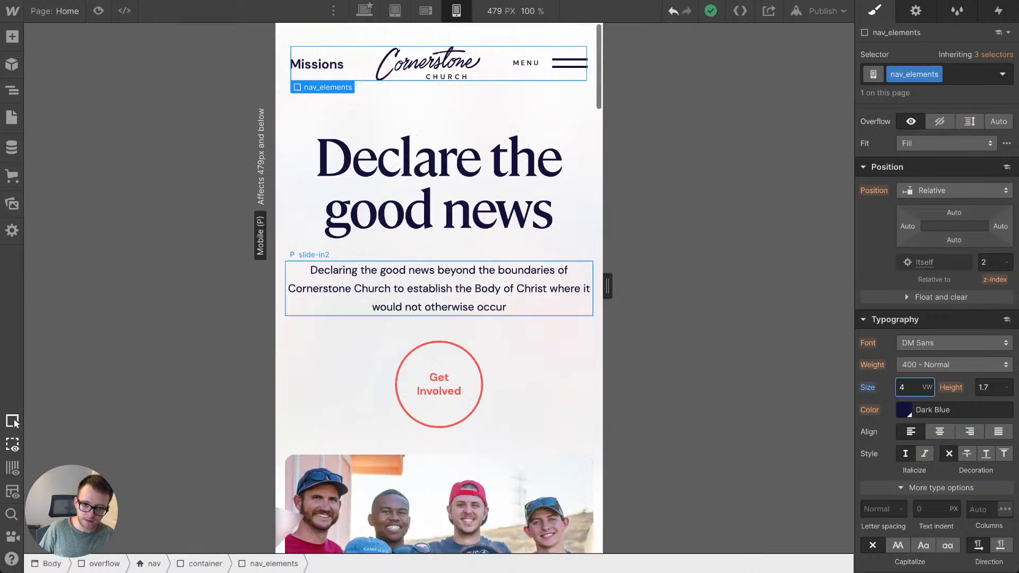
pyautogui.moveTo(608, 287); pyautogui.dragTo(637, 287)
pyautogui.scroll(-10, 439, 287)
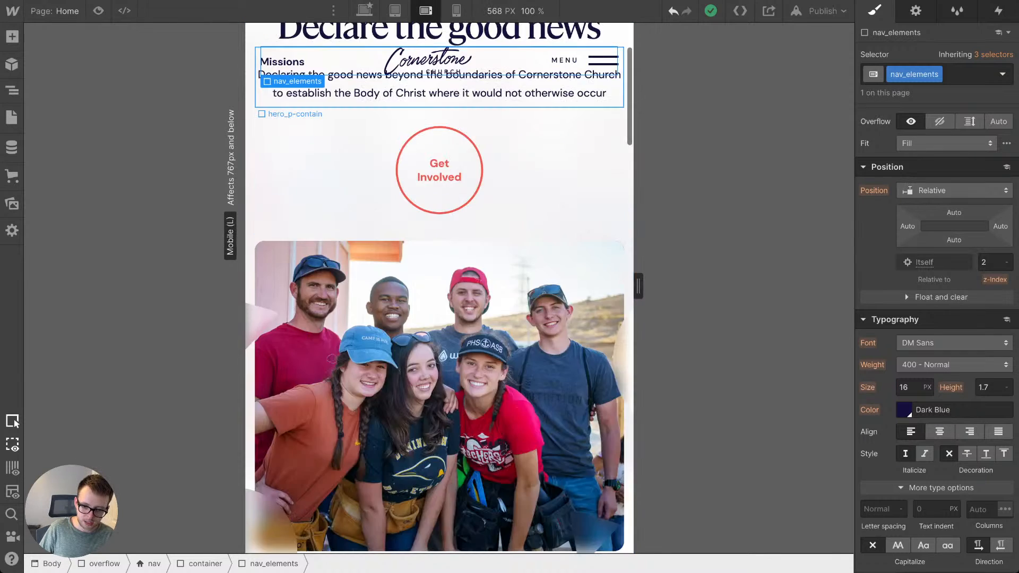
pyautogui.scroll(-20, 439, 287)
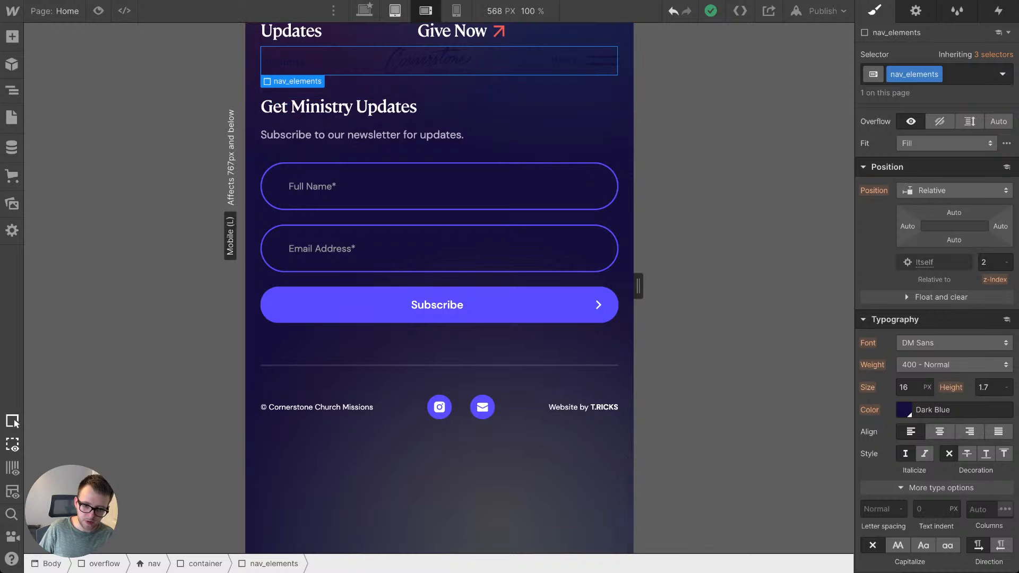
# Step: Review the homepage at the 768 px tablet width and the 1216 px desktop width, including hero and footer
pyautogui.click(395, 11)
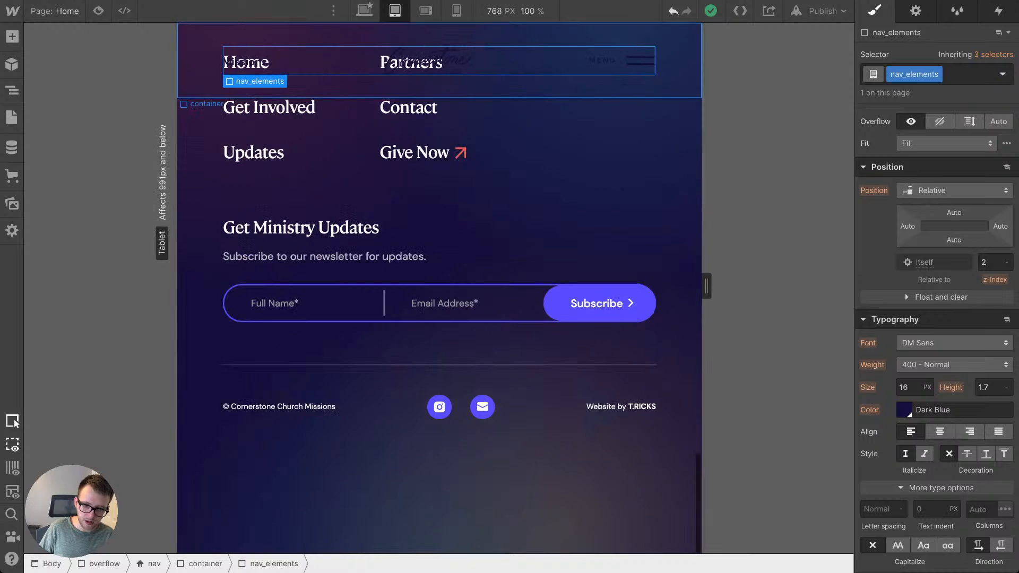
pyautogui.scroll(20, 439, 287)
pyautogui.scroll(15, 439, 286)
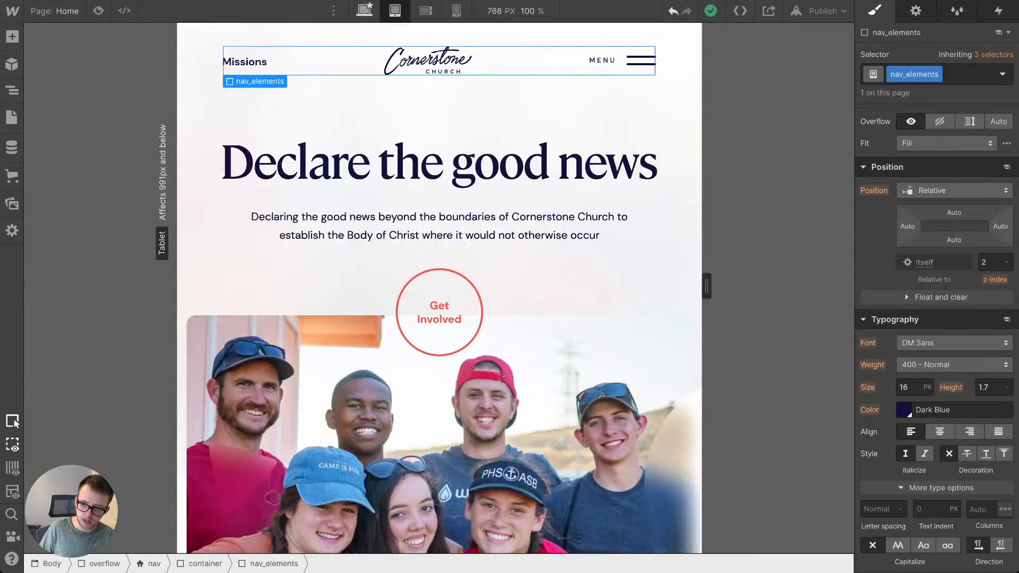
pyautogui.press('1')
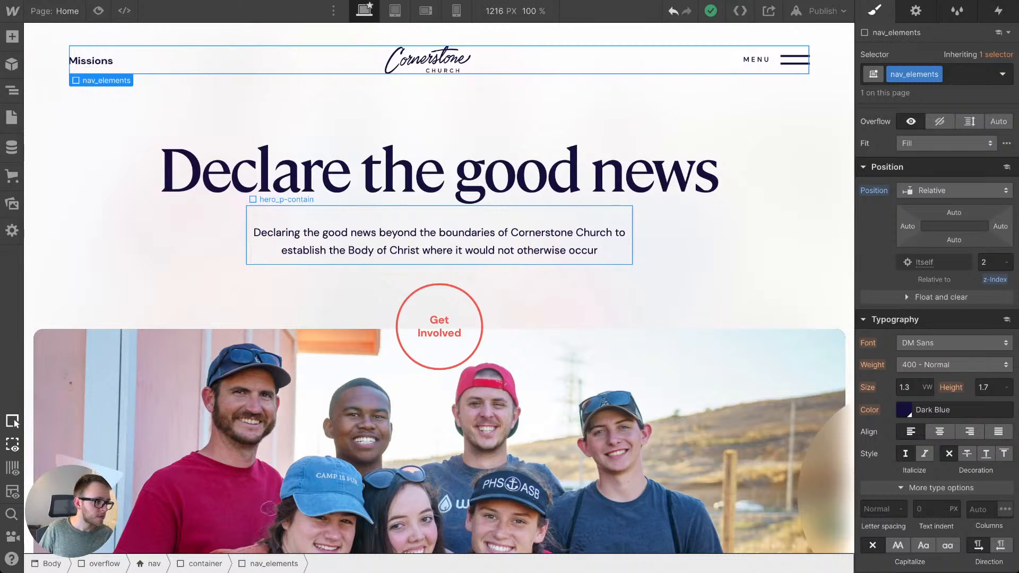
pyautogui.scroll(-8, 439, 287)
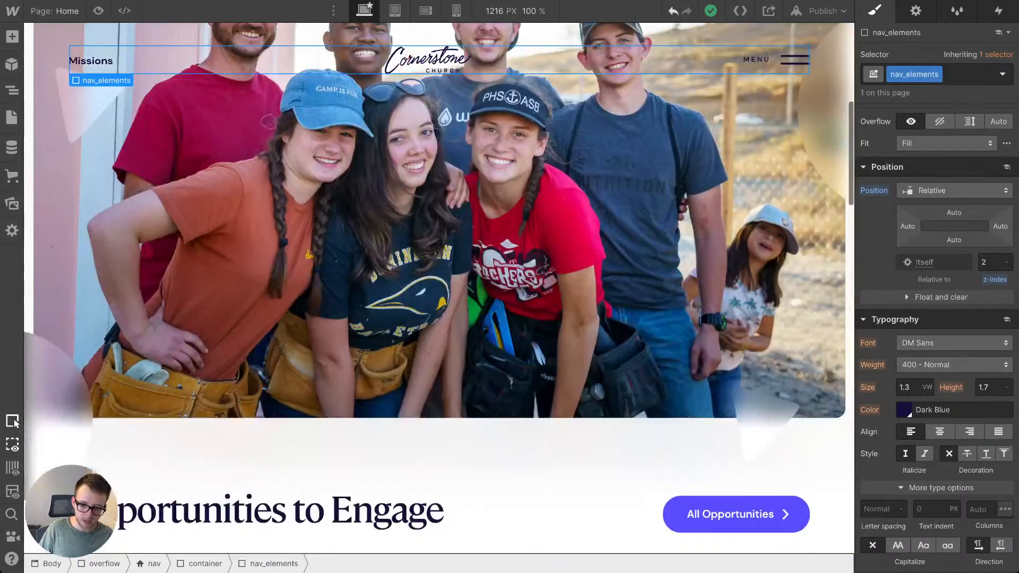
pyautogui.scroll(-15, 439, 287)
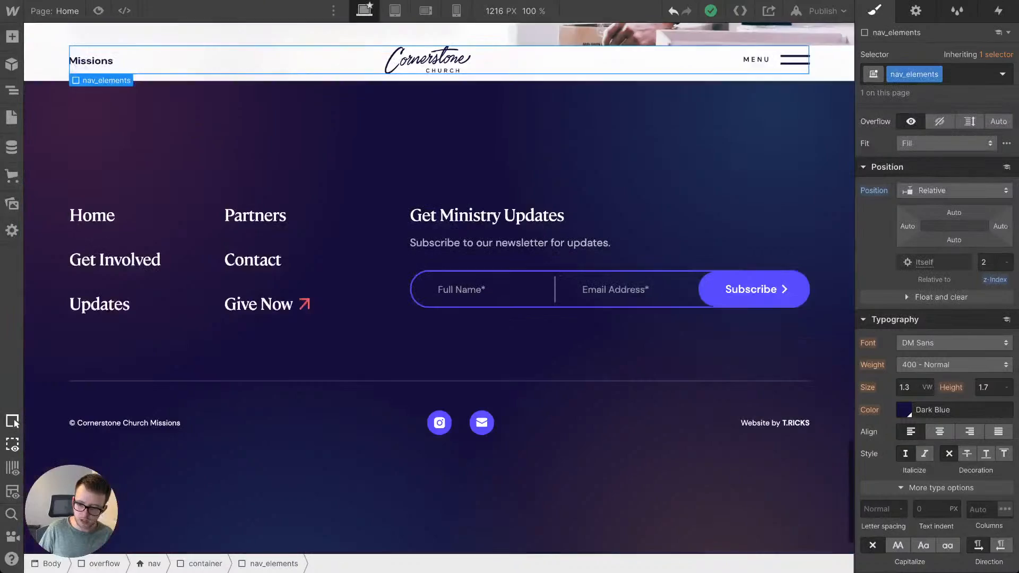
pyautogui.scroll(20, 439, 286)
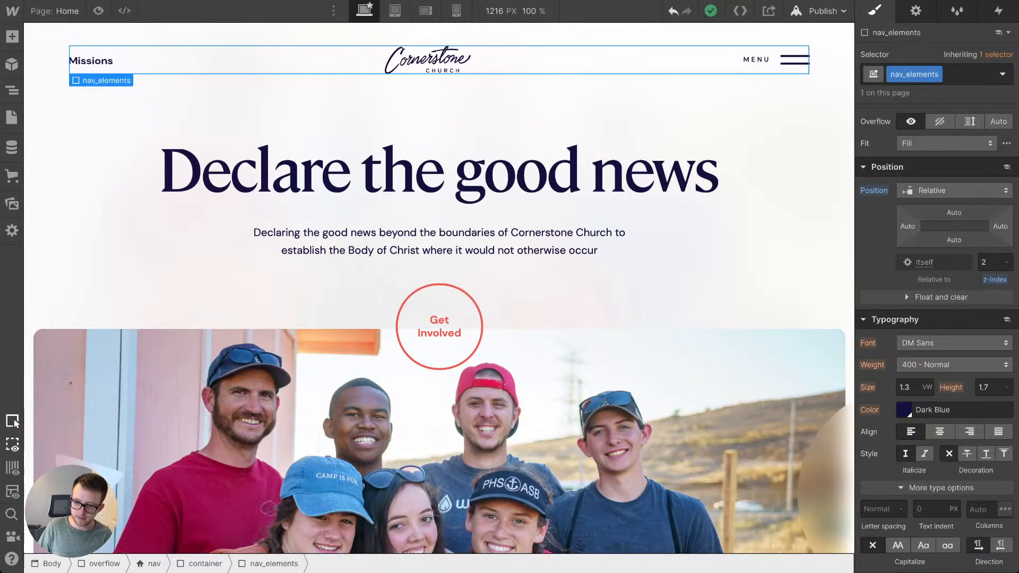
# Step: Publish the site and check the footer and contact section on the live page
pyautogui.click(823, 11)
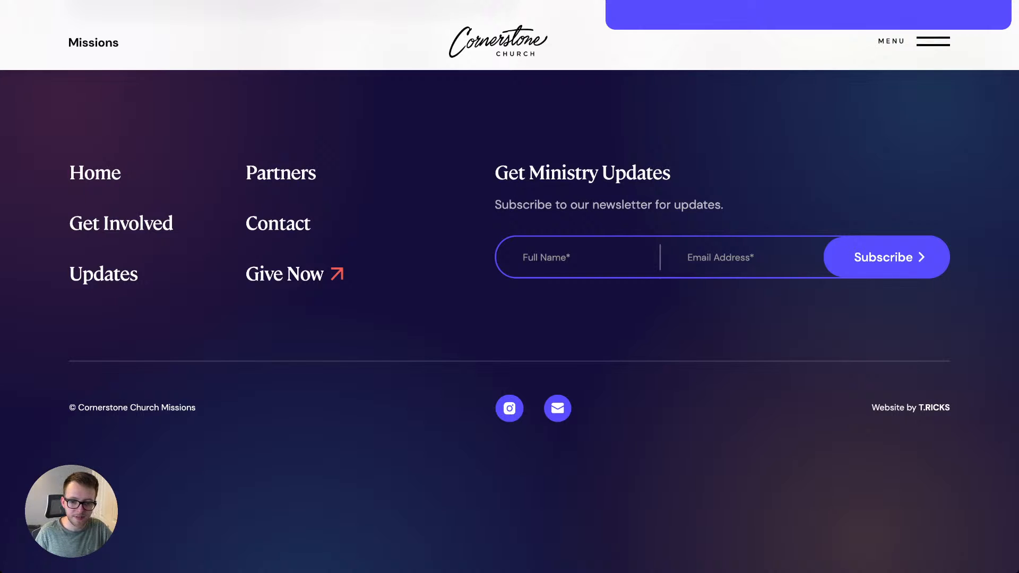
pyautogui.scroll(-1, 509, 319)
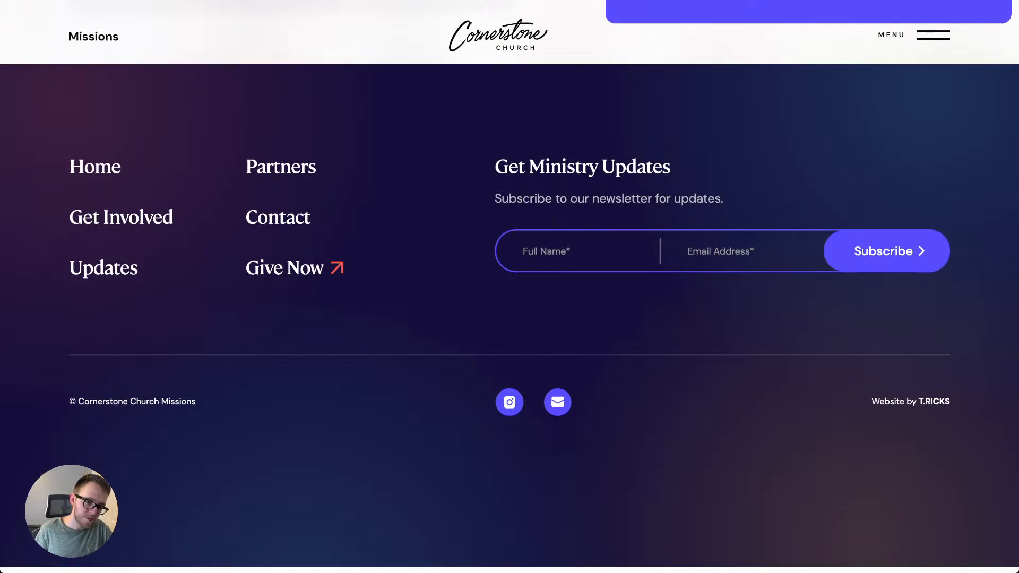
pyautogui.scroll(10, 510, 287)
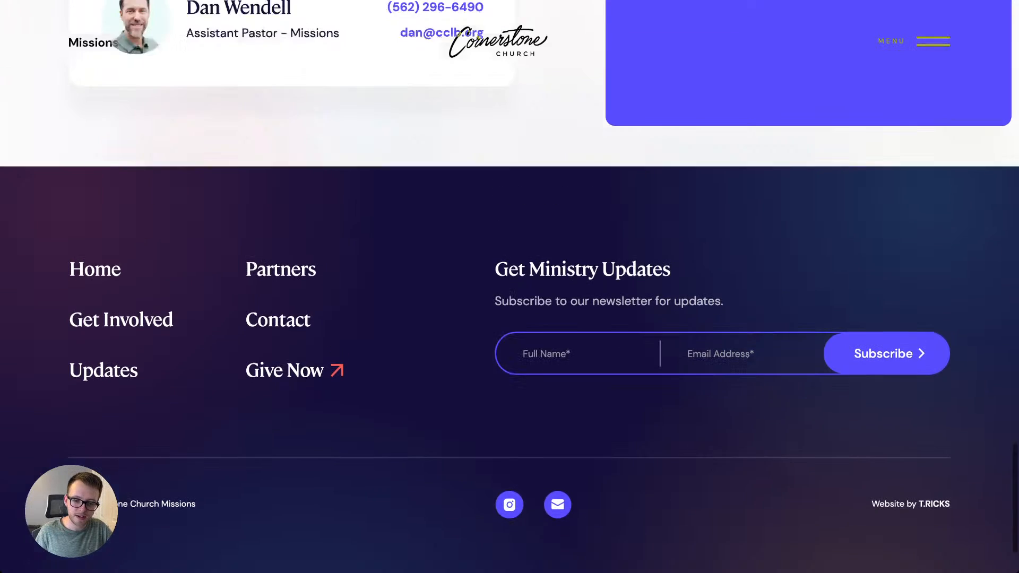
pyautogui.scroll(-10, 510, 287)
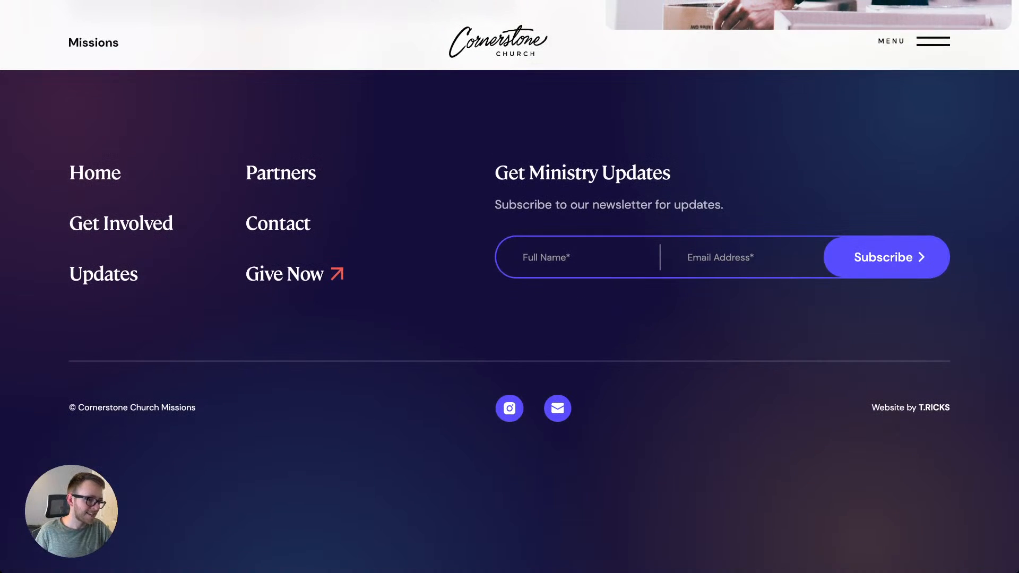